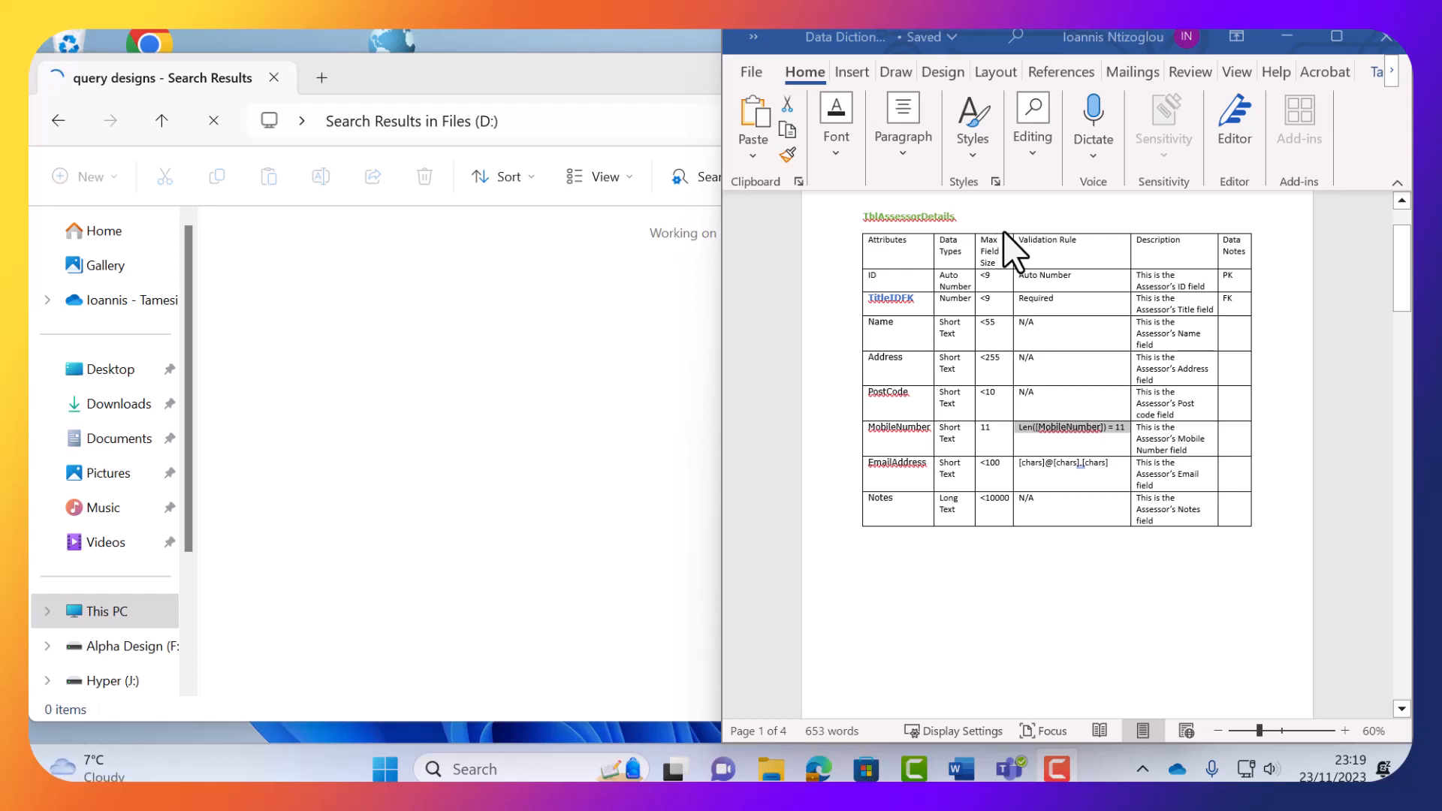
scroll(958, 309, down, 3)
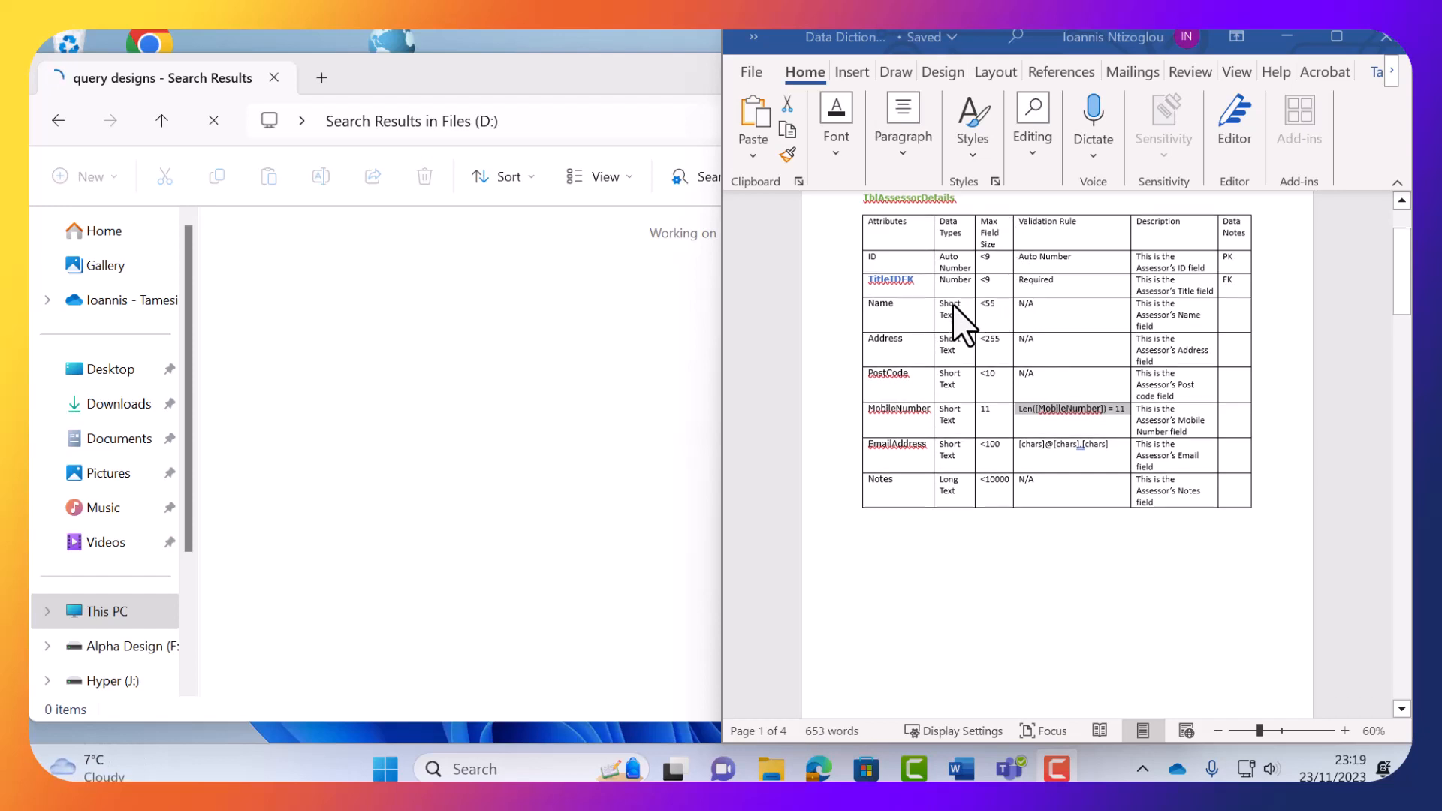
scroll(962, 330, up, 5)
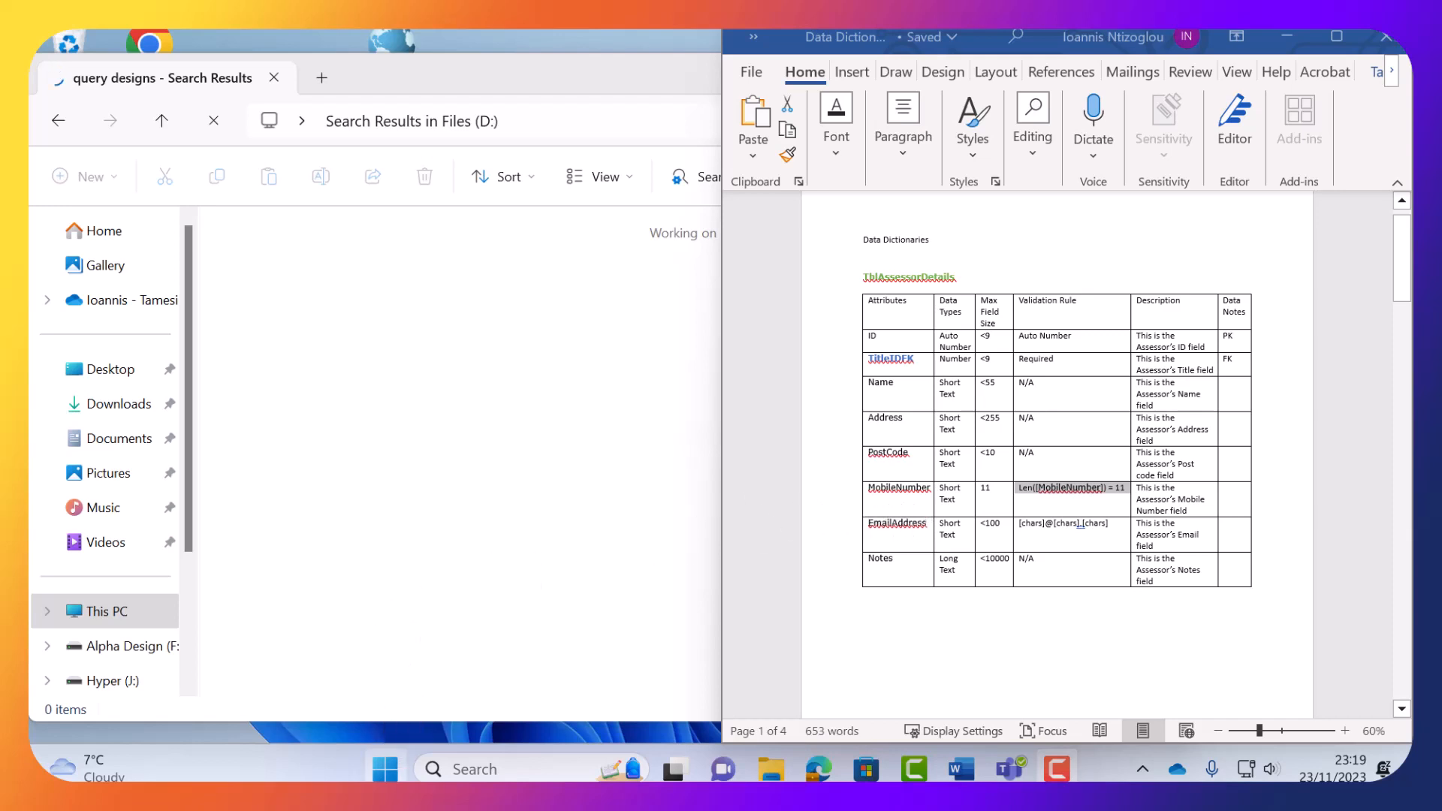
Search for Access from the Start menu and launch it.
click(385, 768)
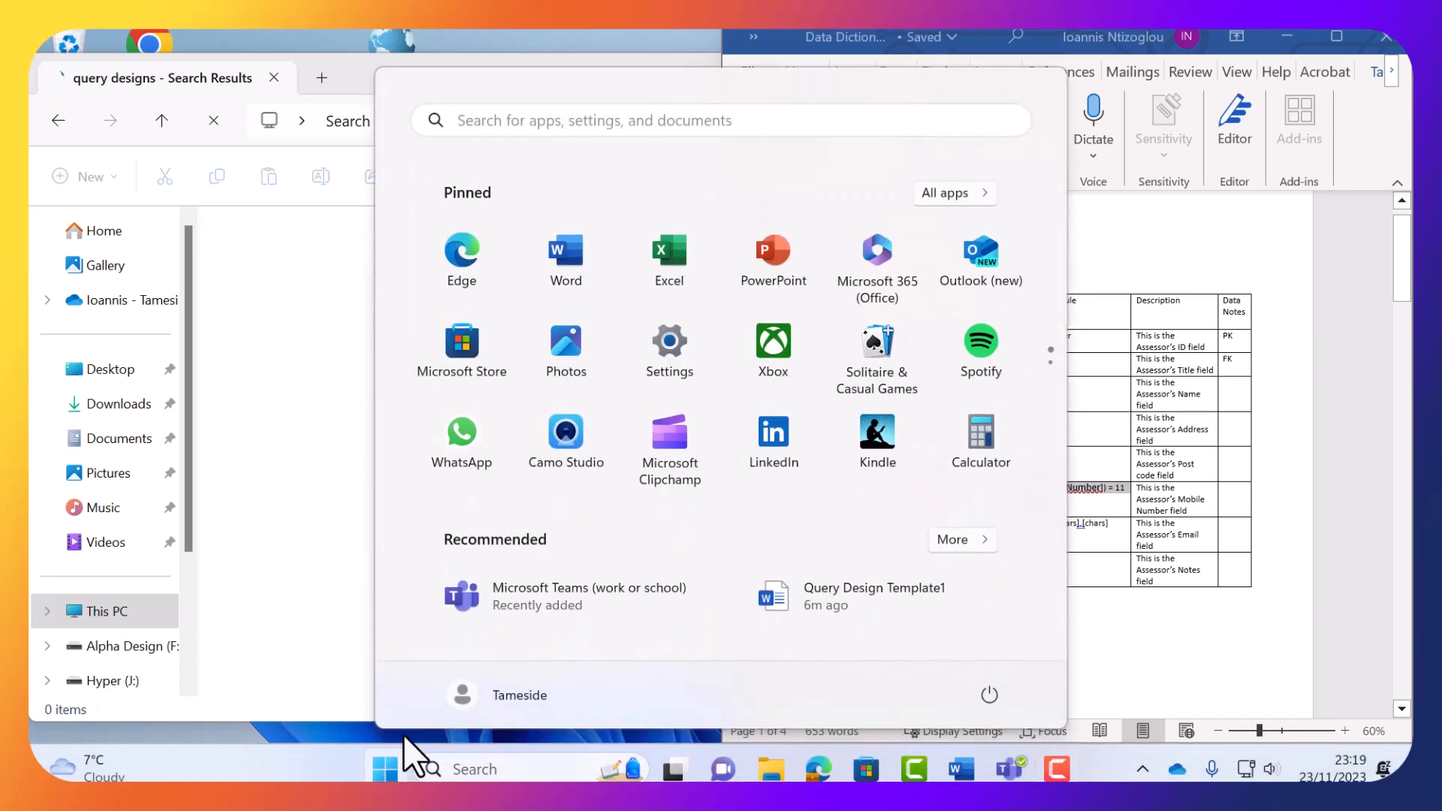
click(588, 124)
click(428, 214)
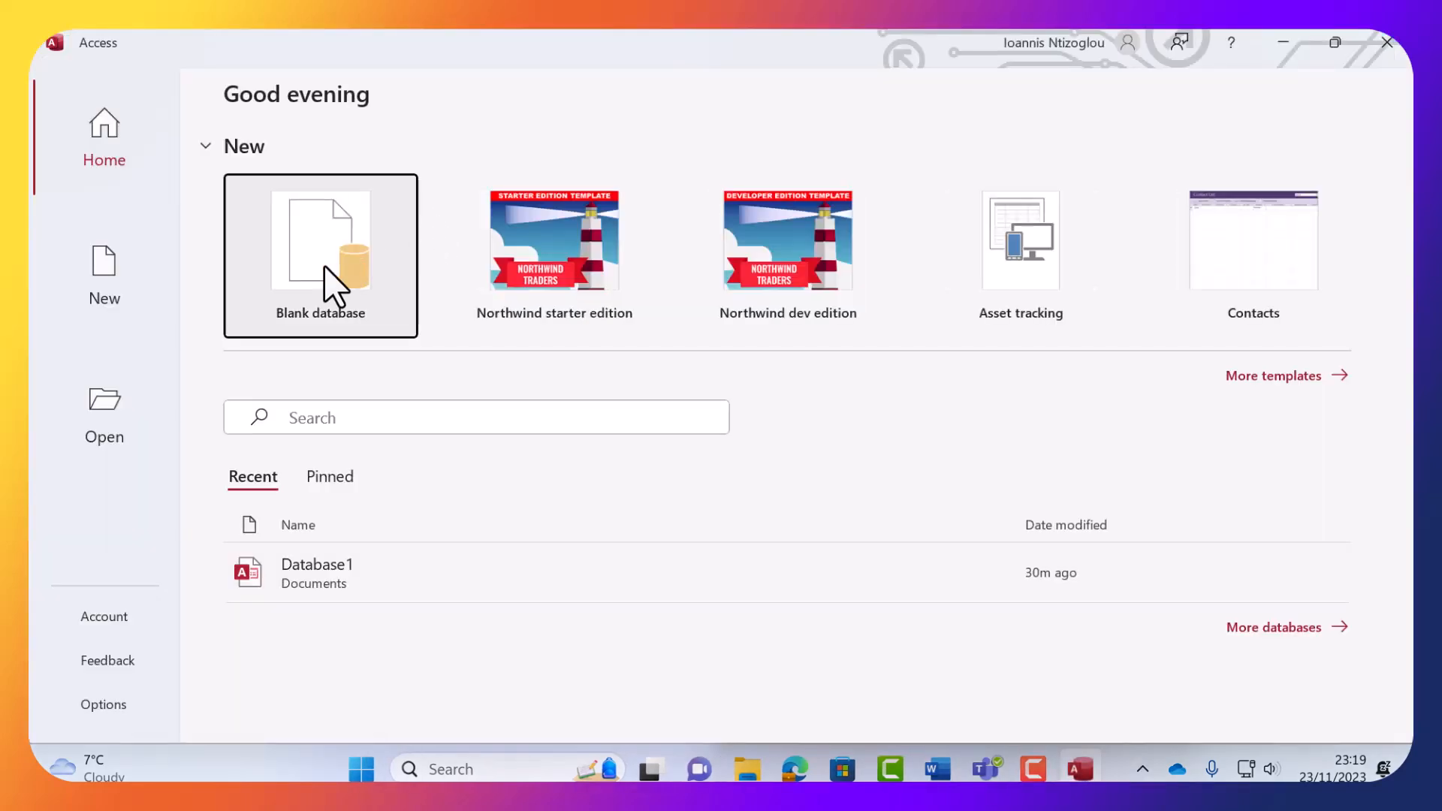
Start a new blank database and set its file name to Workplace4Training.
click(326, 268)
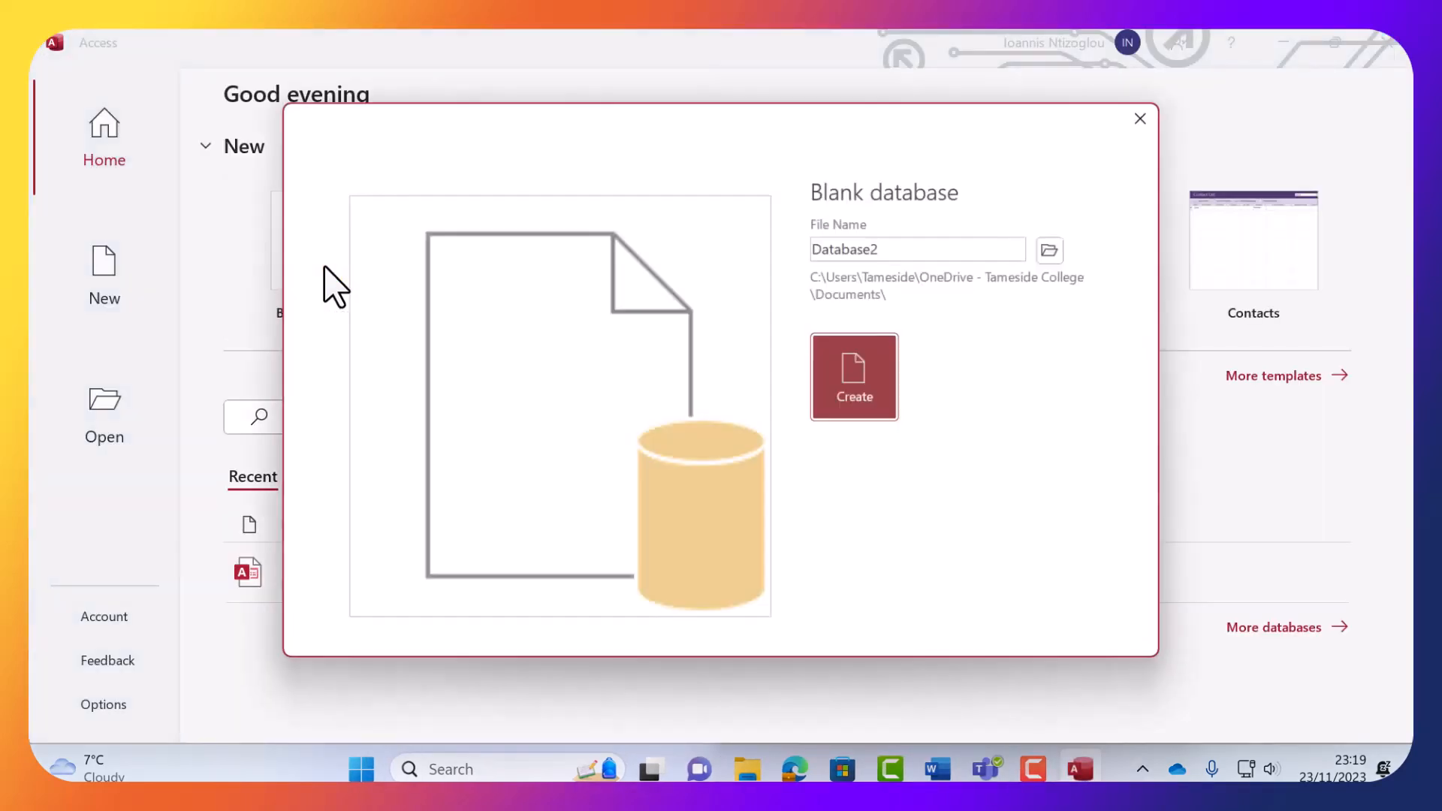
click(909, 248)
double_click(919, 248)
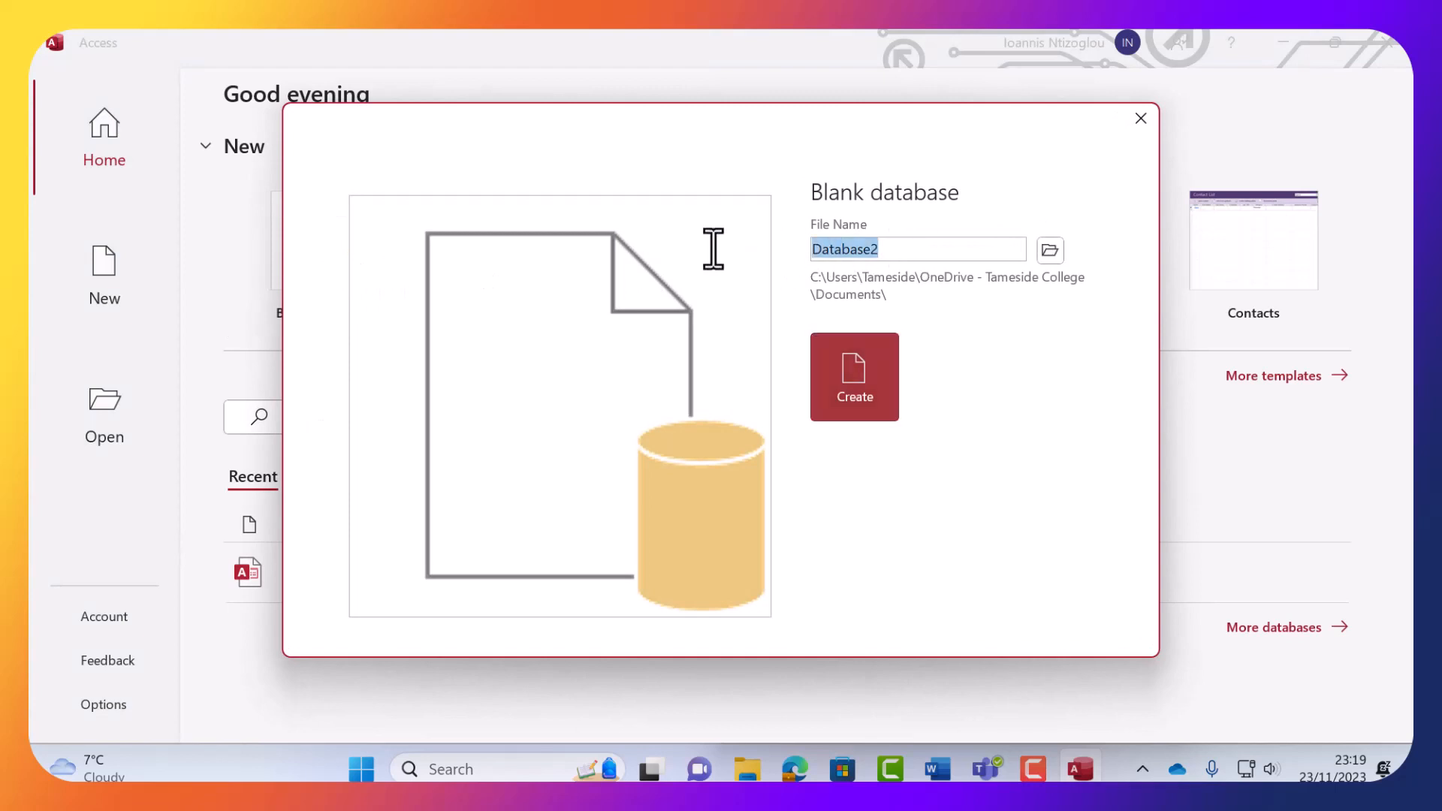
text(Workplace4training)
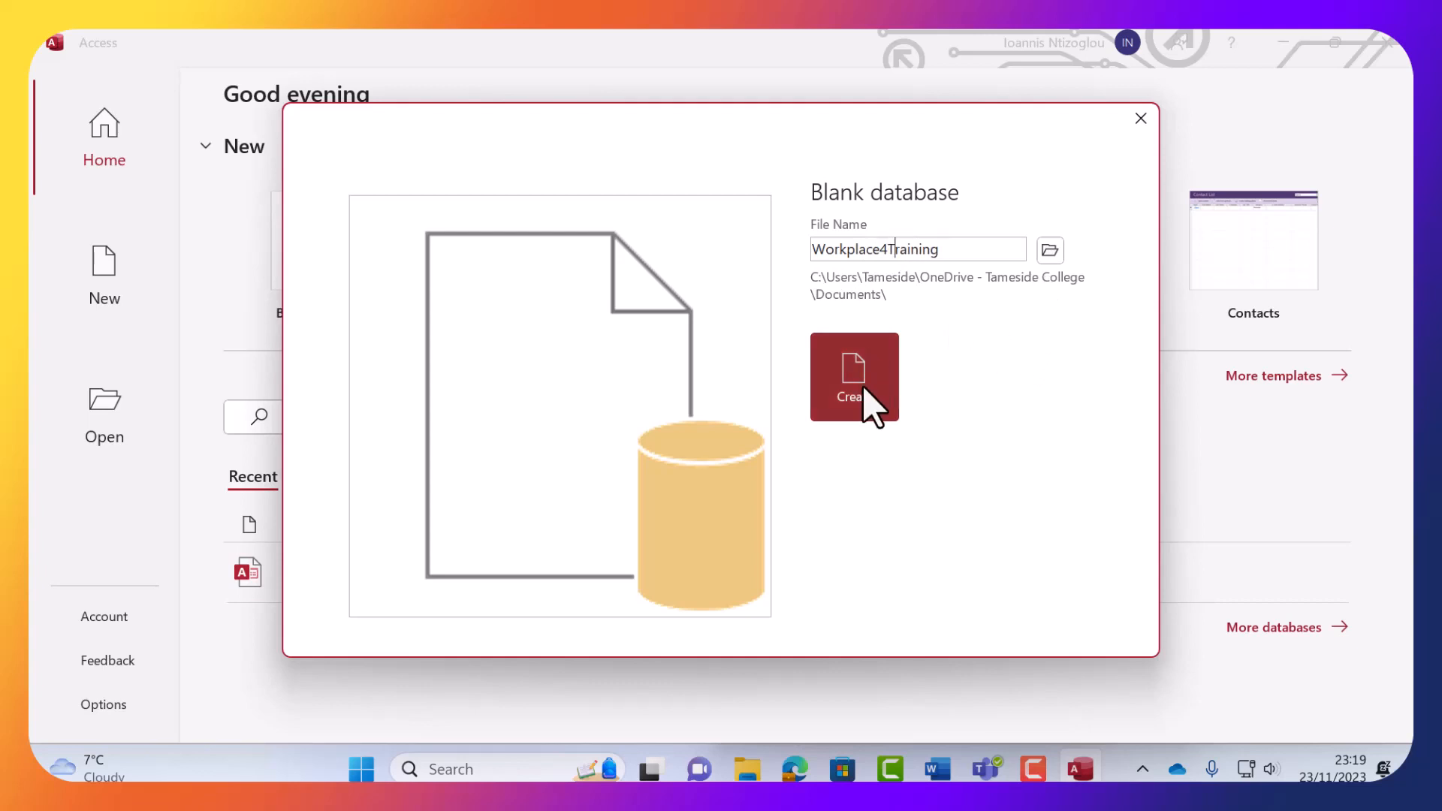
Browse the Documents folder for a place to store the new database.
click(1051, 253)
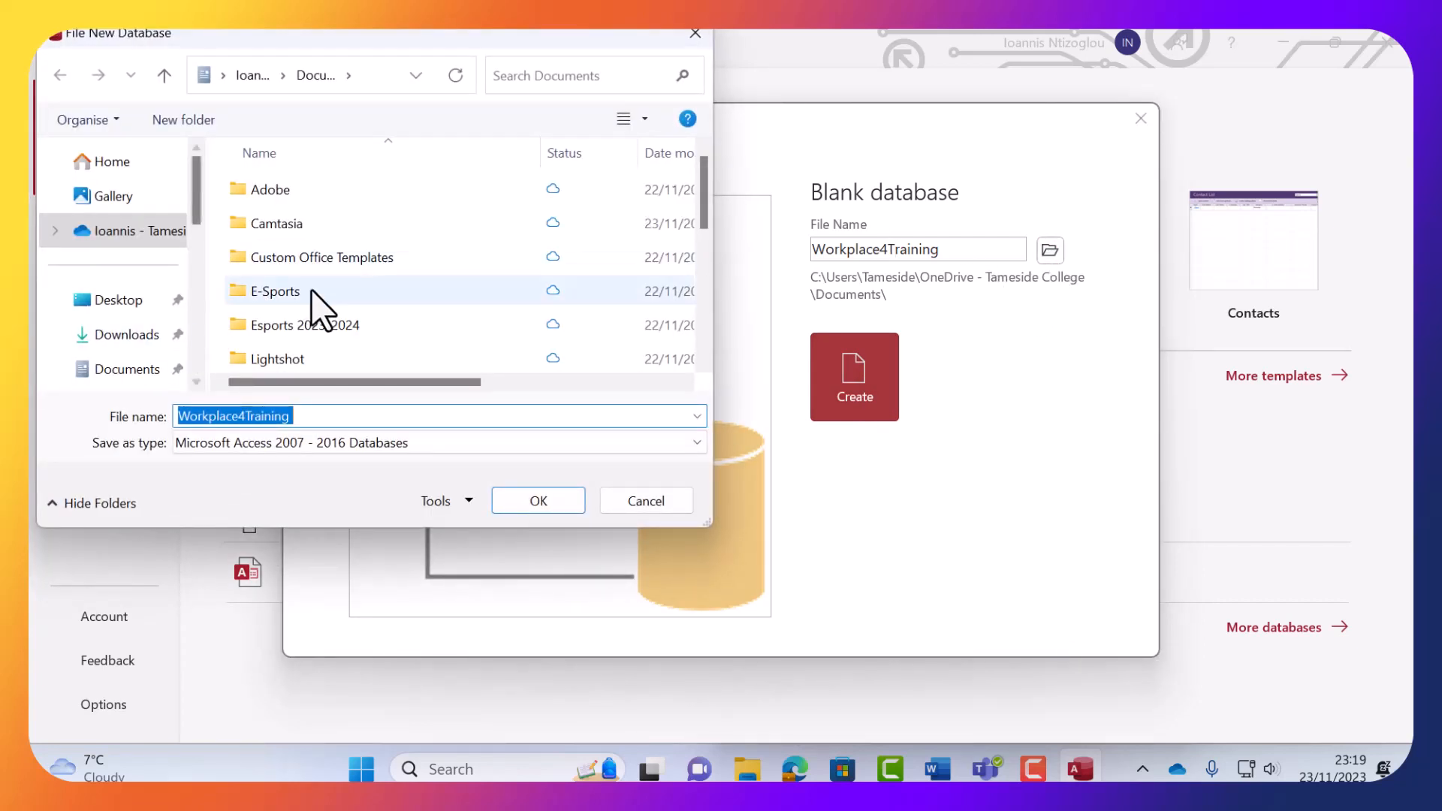
scroll(314, 295, down, 5)
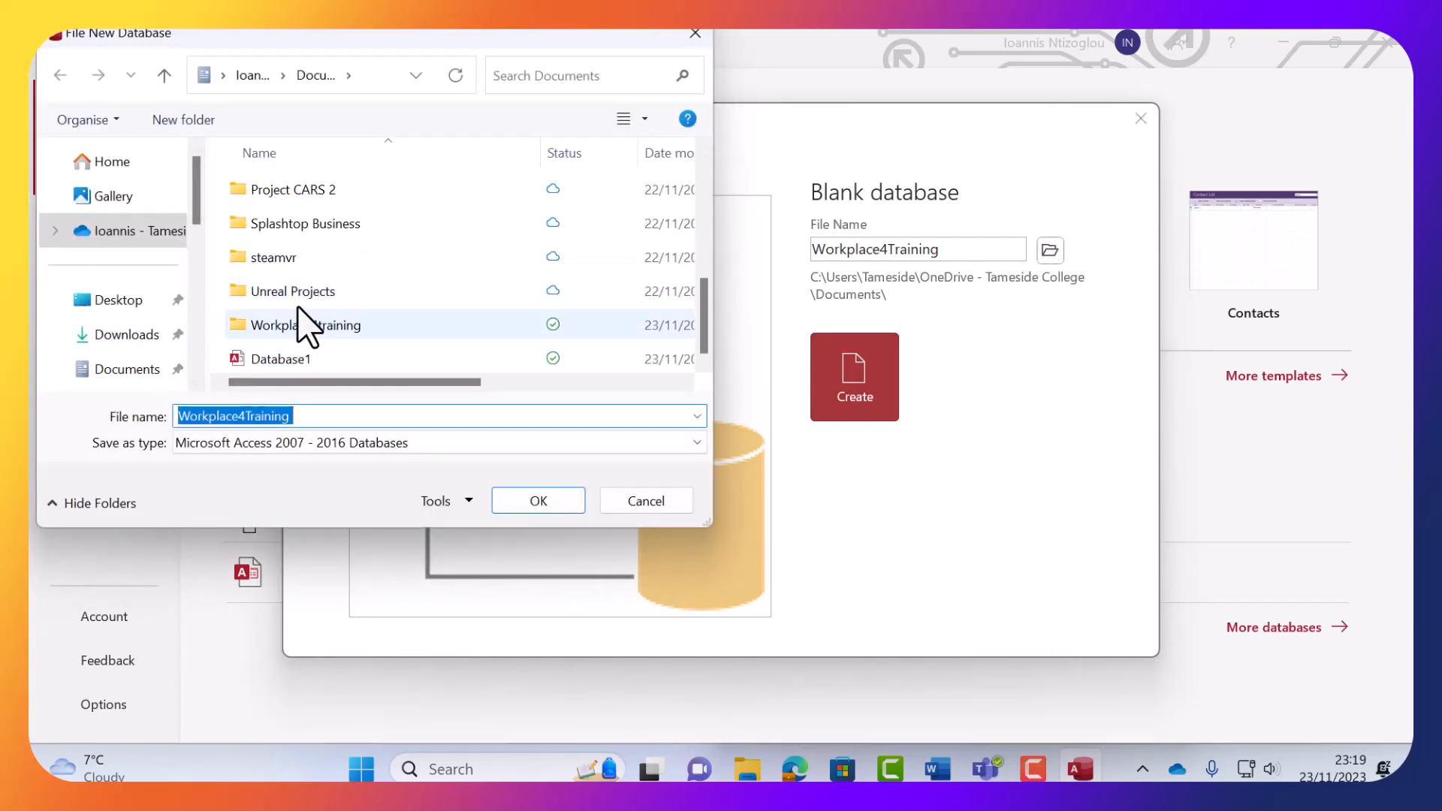
Try to create a folder named Workplace4training in Documents, declining to merge it with the existing folder.
scroll(304, 312, up, 5)
click(167, 124)
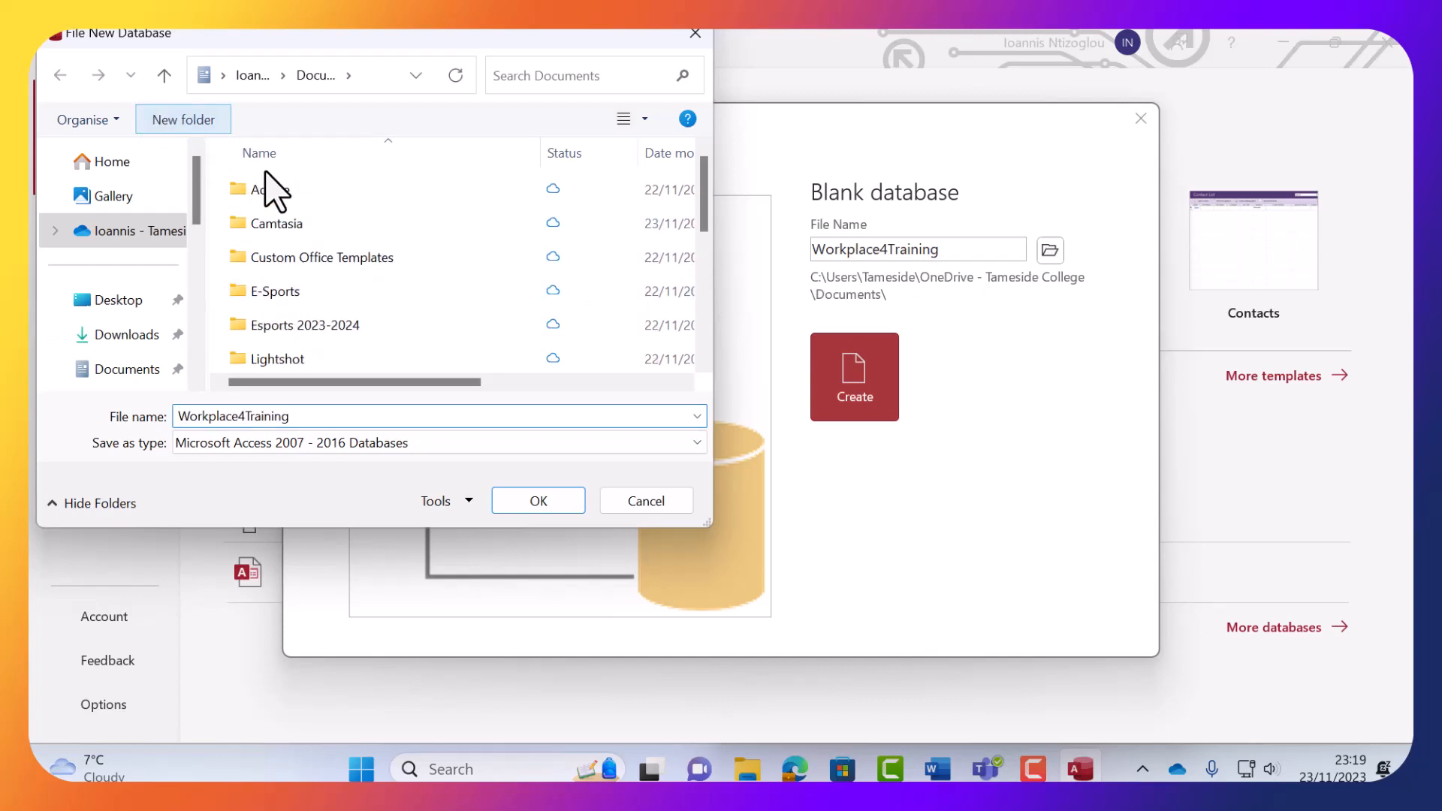
text(Workplace4training)
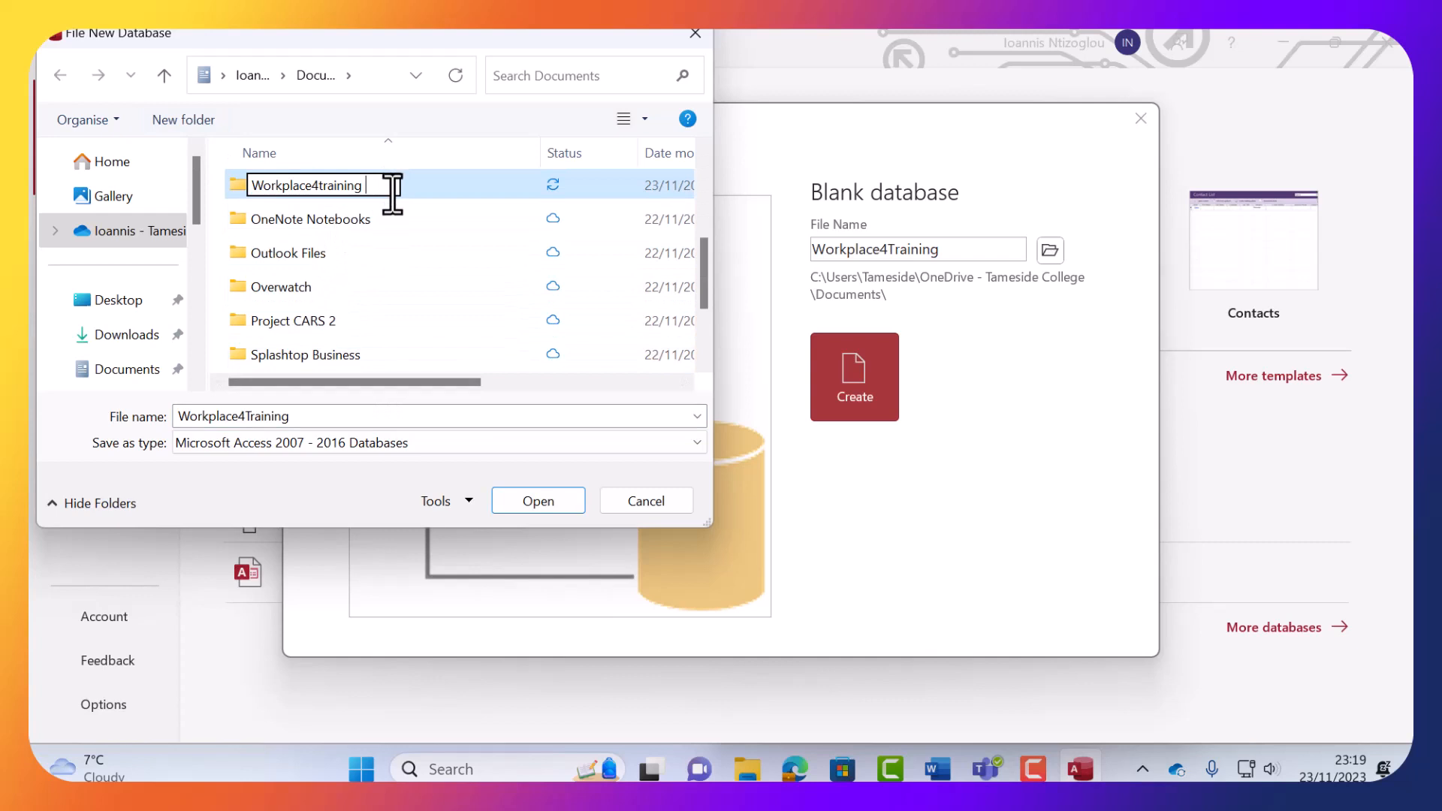
key(Return)
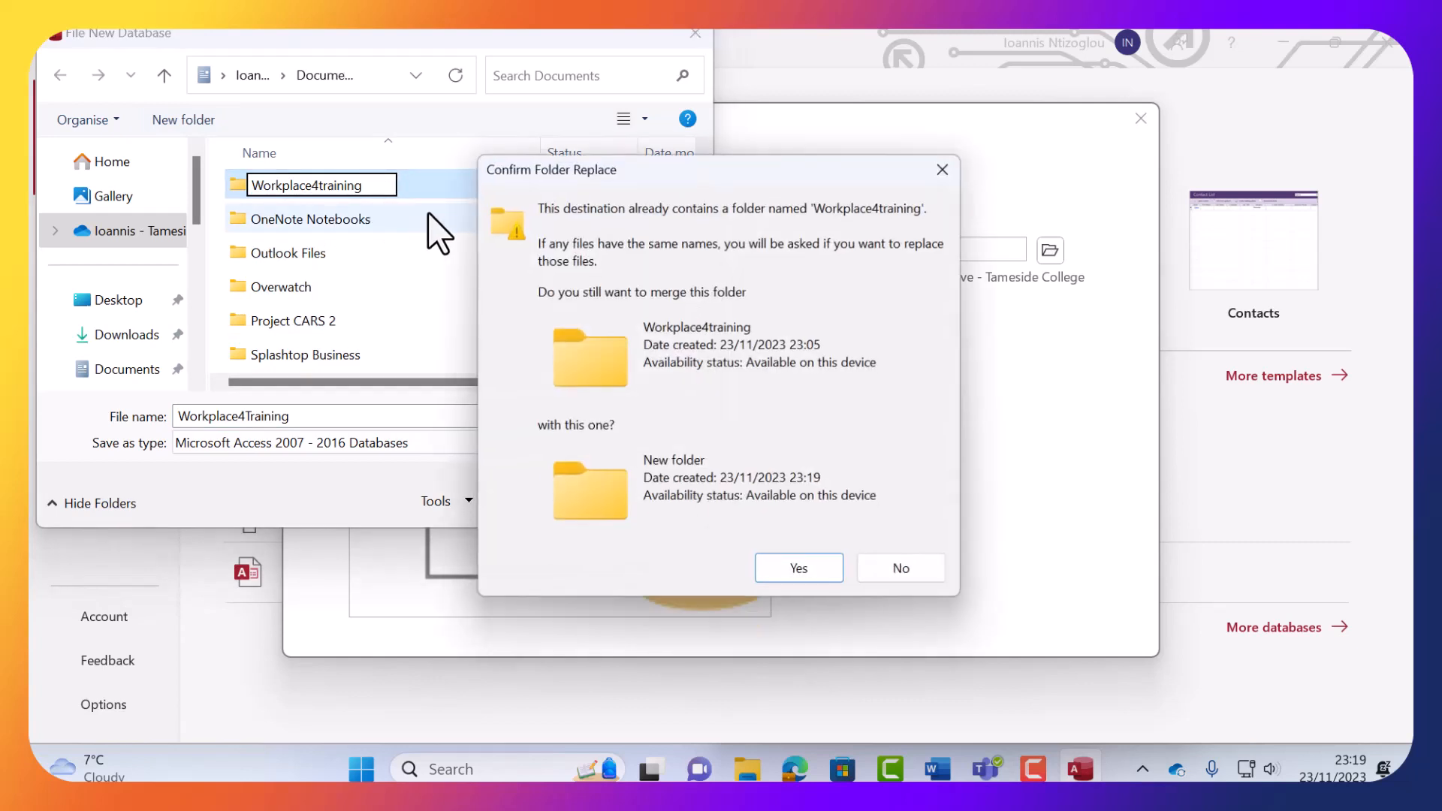
click(890, 574)
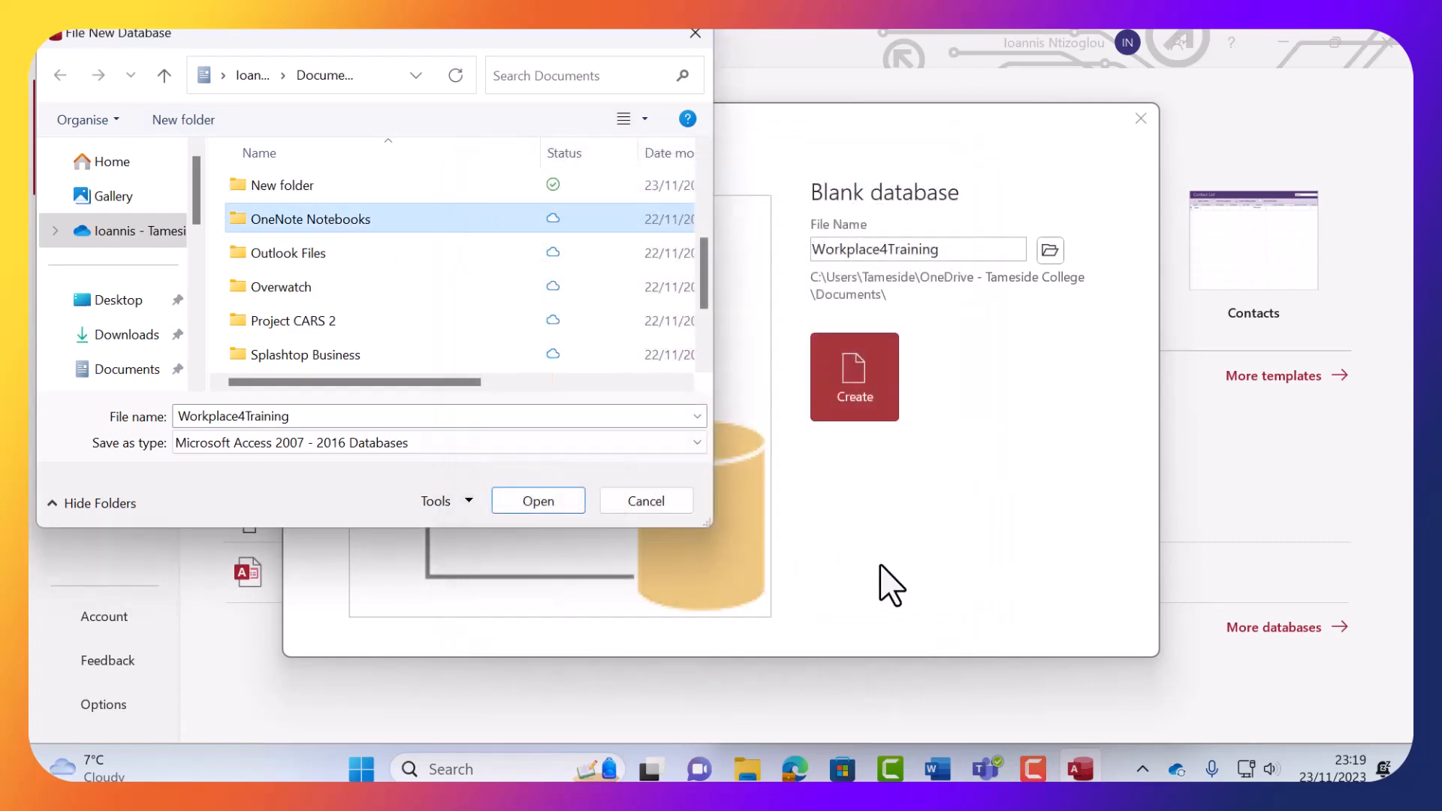
Choose the existing Workplace4training folder in Documents as the database's save location.
scroll(314, 353, down, 2)
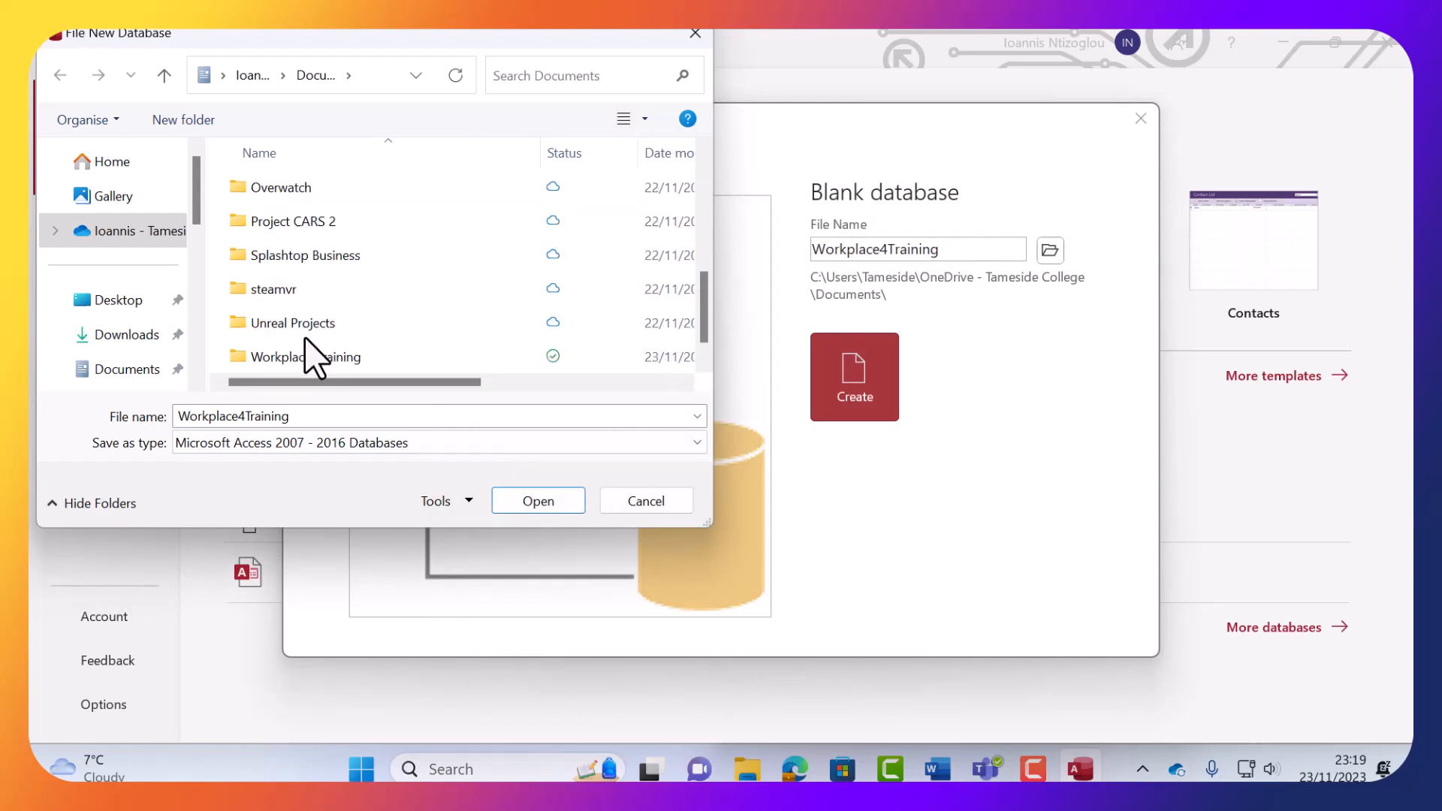
double_click(305, 325)
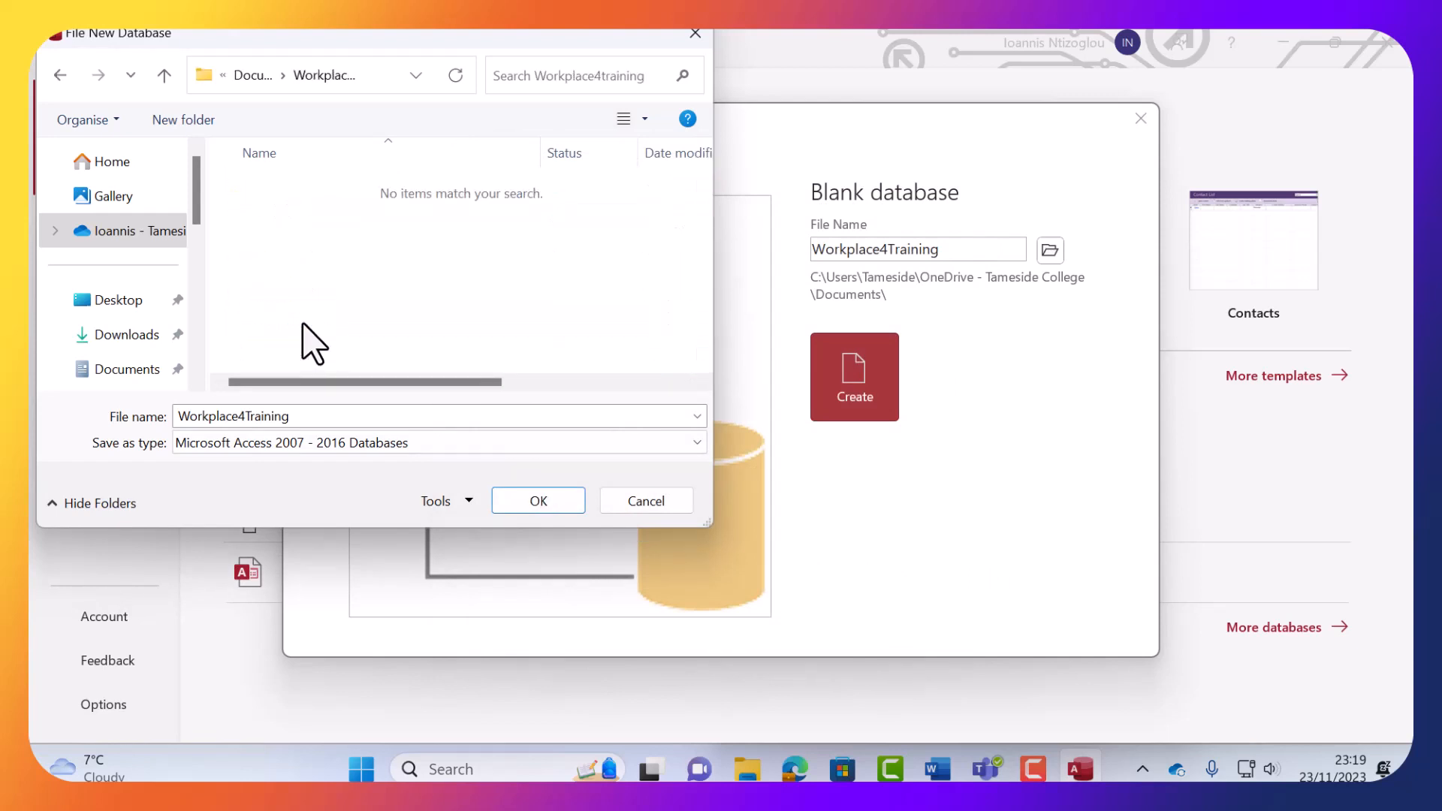
click(538, 501)
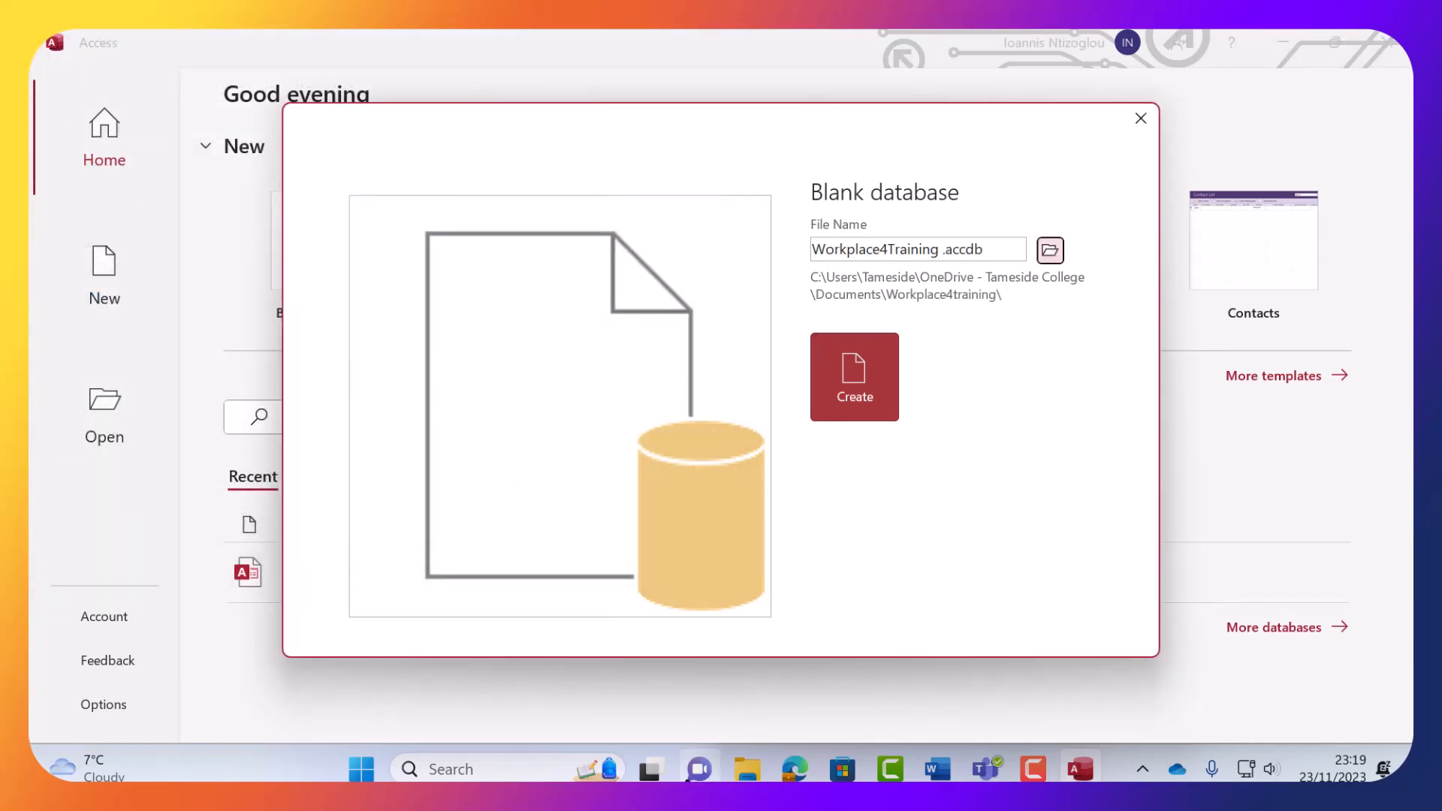
Switch to File Explorer and examine the contents of the Workplace4training folder in Documents.
click(747, 768)
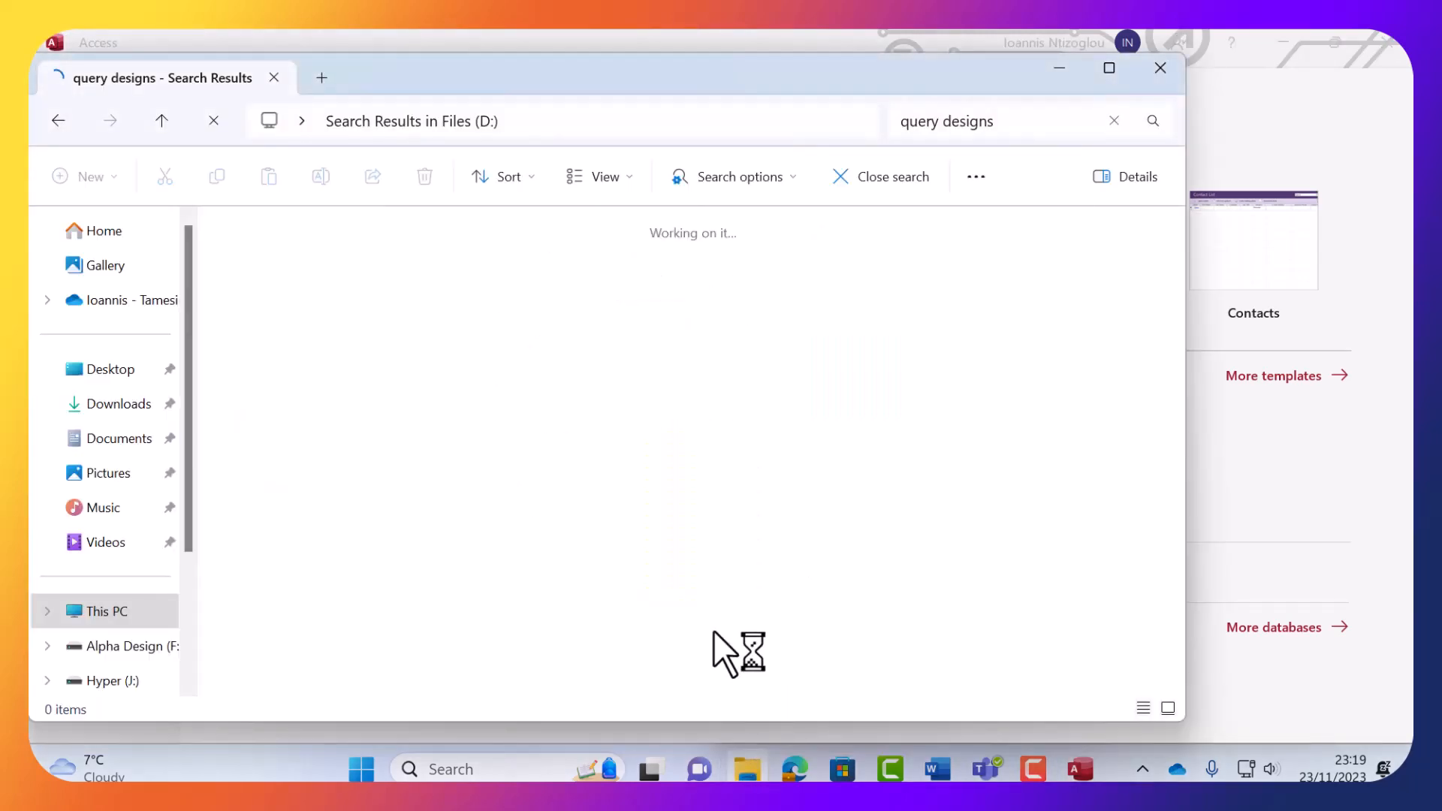
click(123, 444)
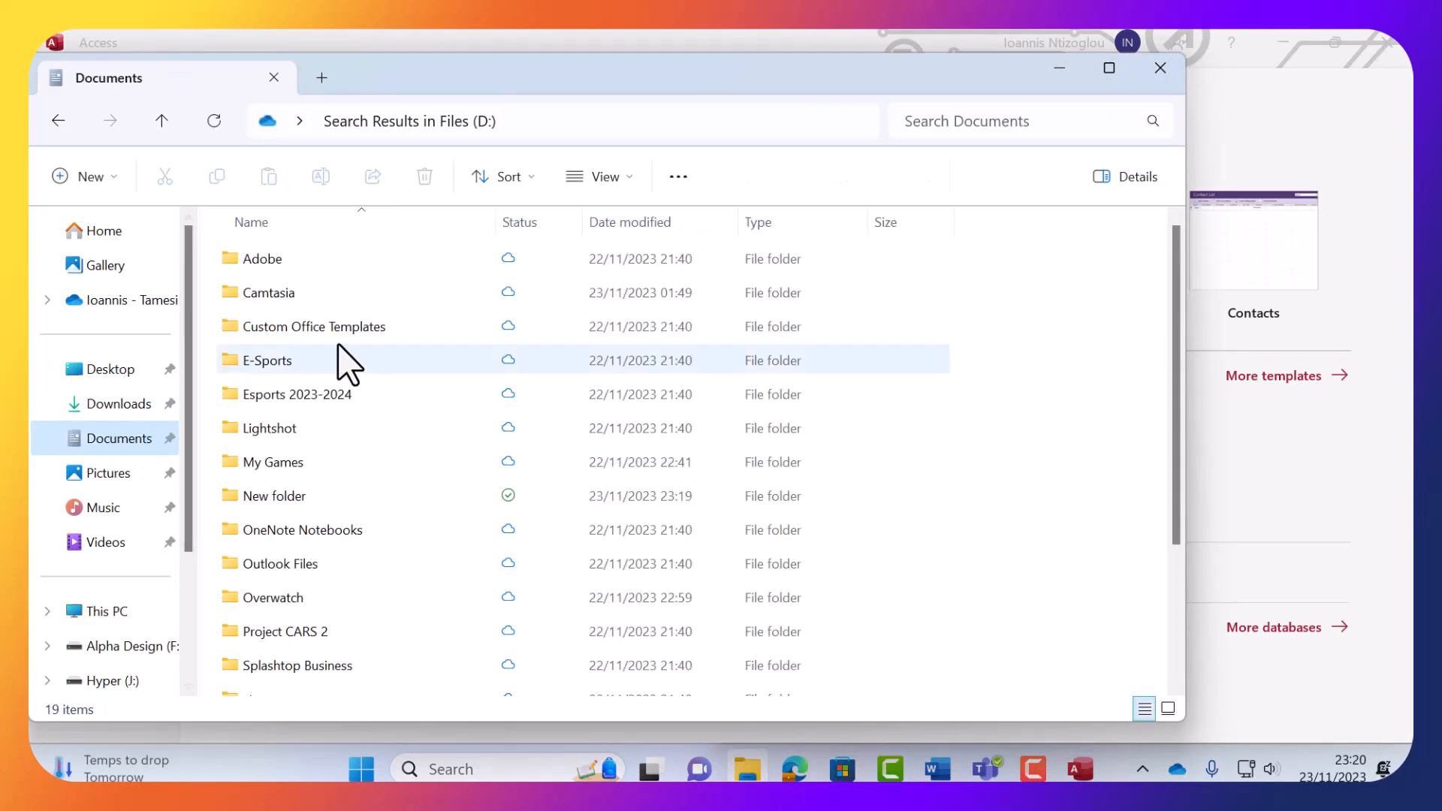
scroll(310, 619, down, 2)
scroll(305, 368, up, 2)
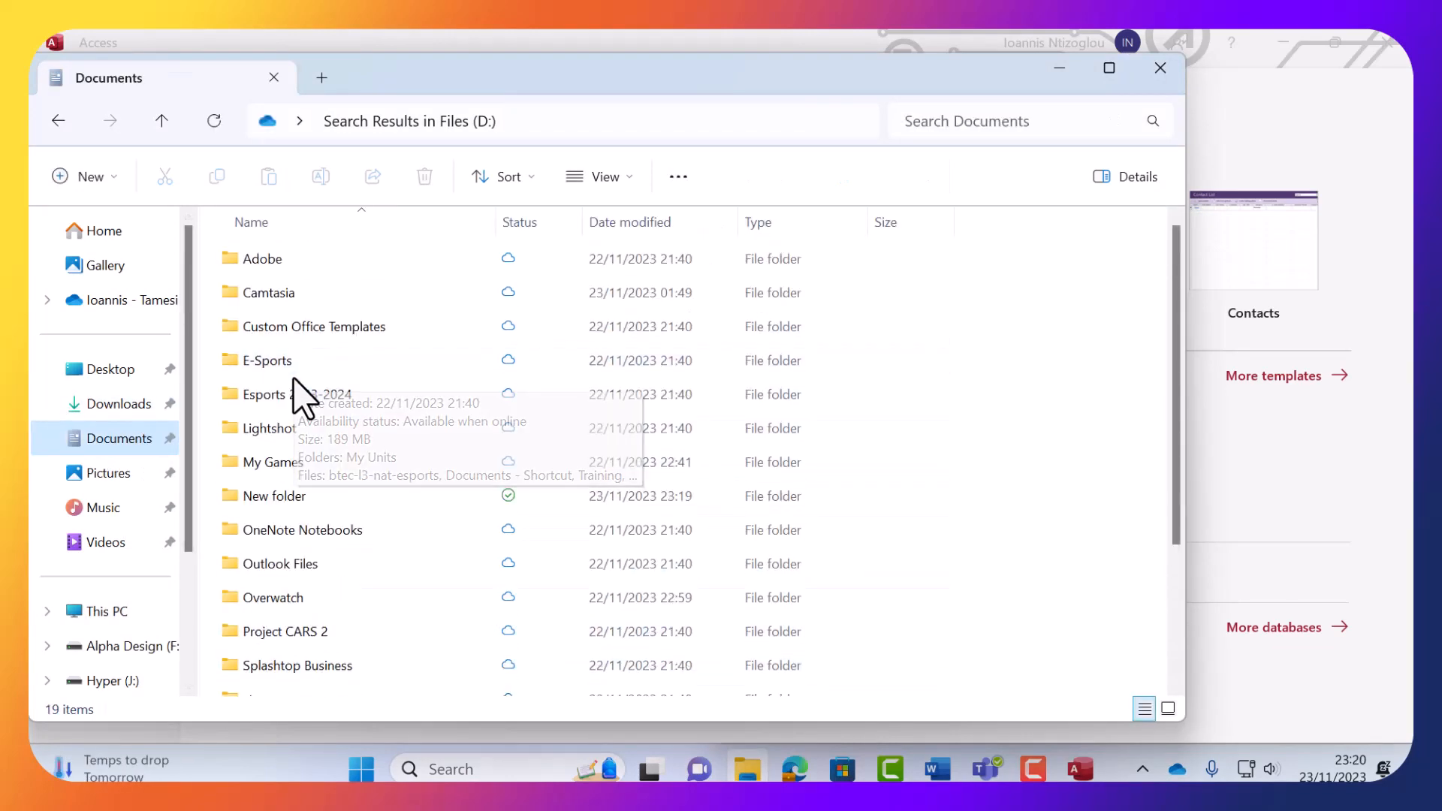
scroll(319, 484, down, 3)
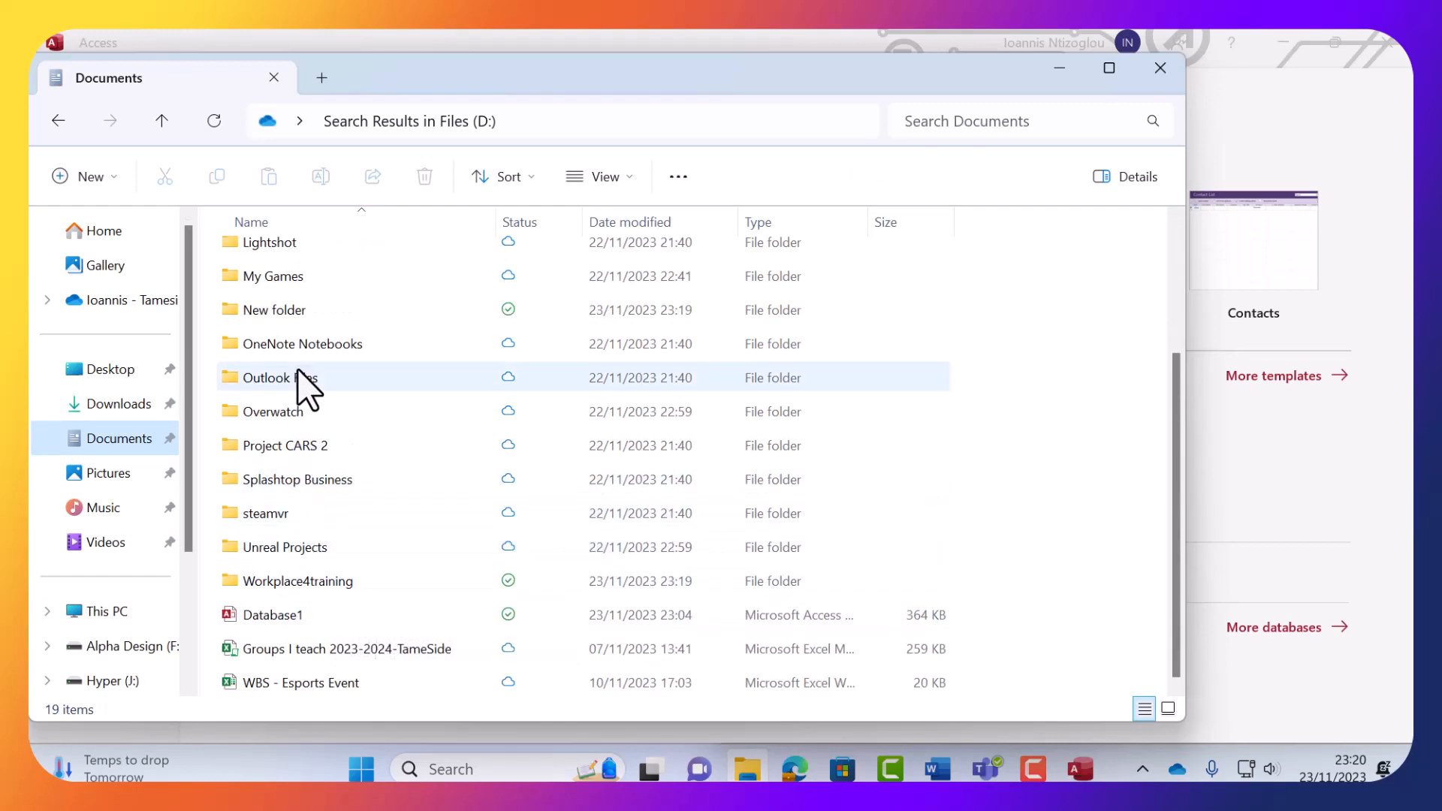
double_click(294, 588)
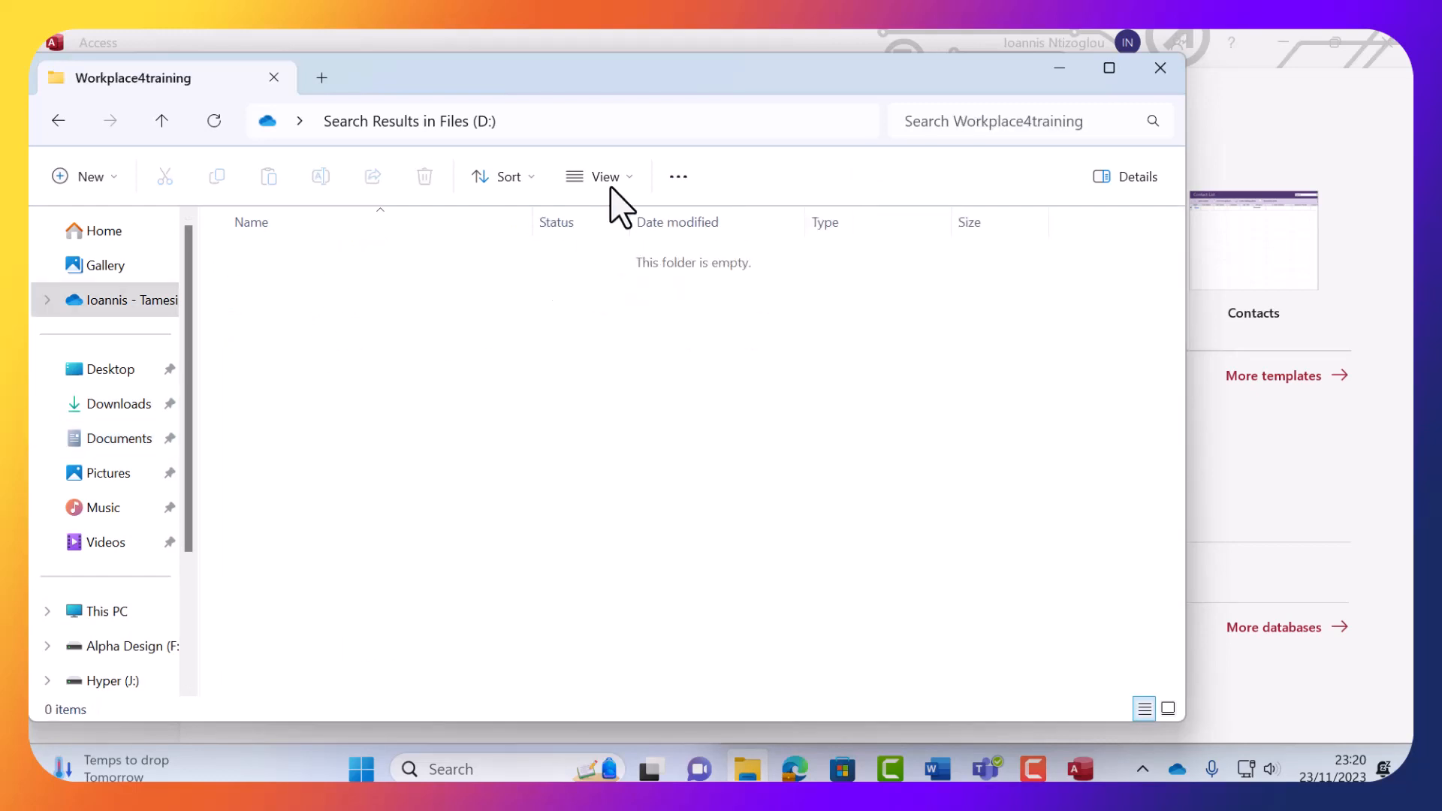
Switch back to Access and create the blank Workplace4Training database.
click(1076, 769)
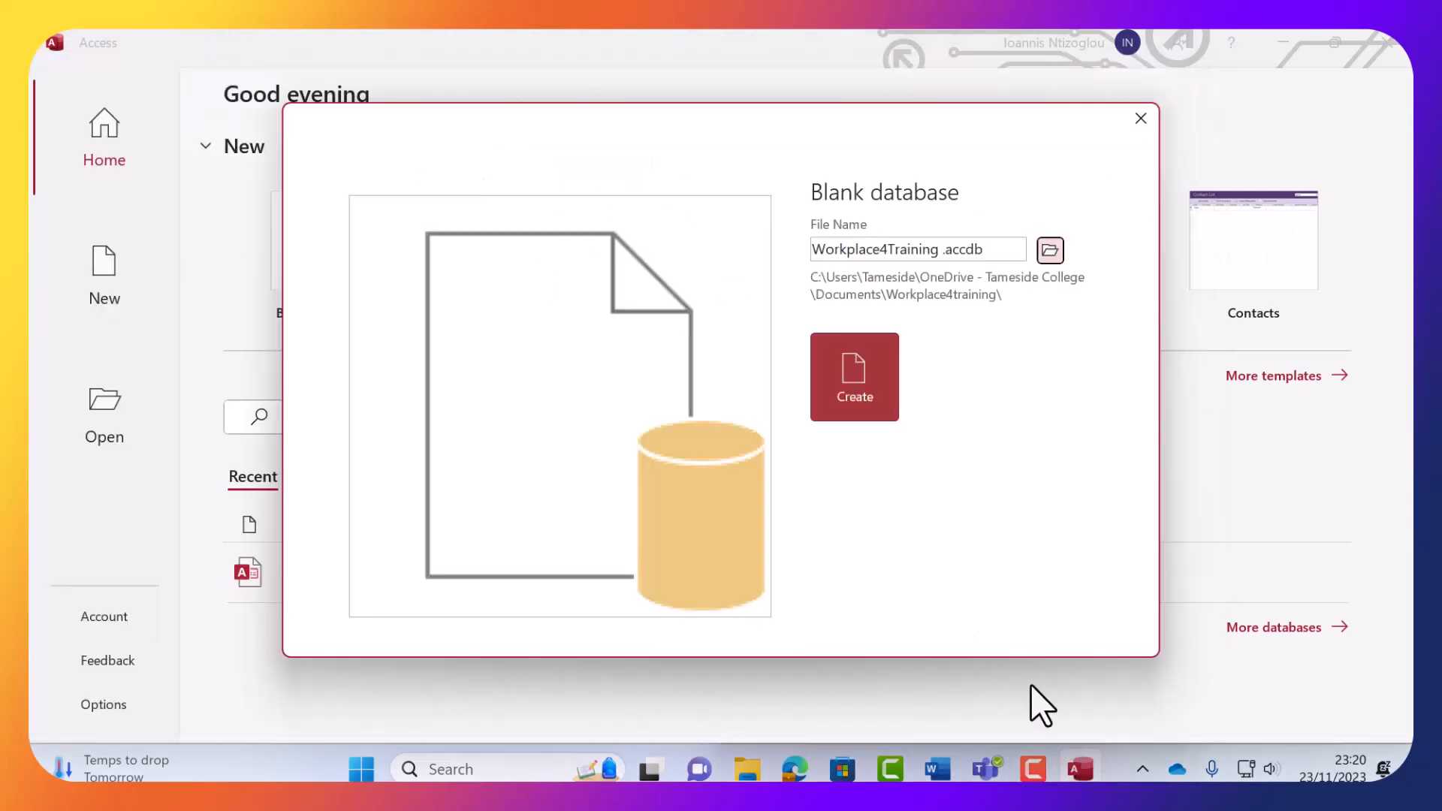
click(870, 385)
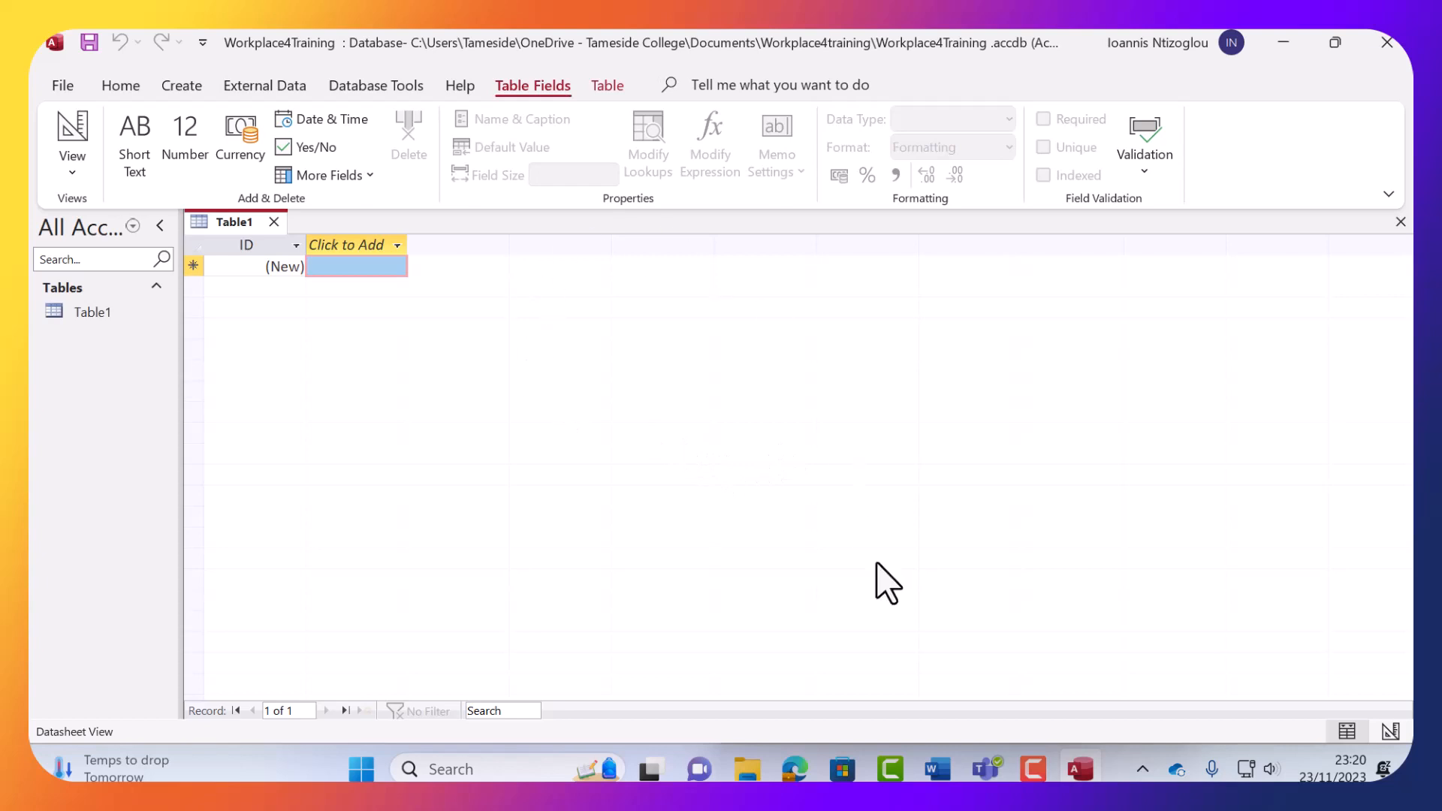
Refresh the Workplace4training folder in File Explorer to check for the database file, then minimize the window.
click(747, 769)
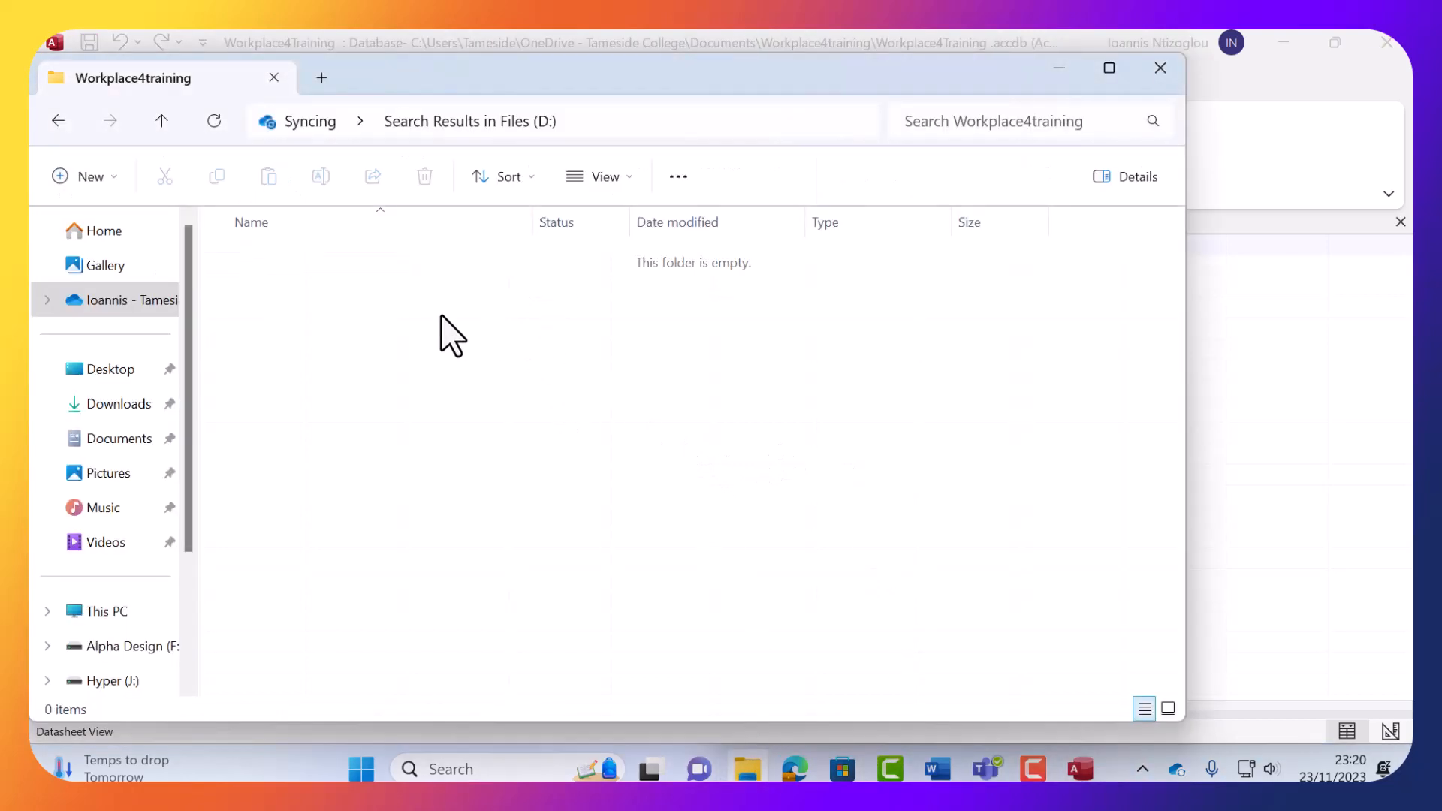
click(215, 122)
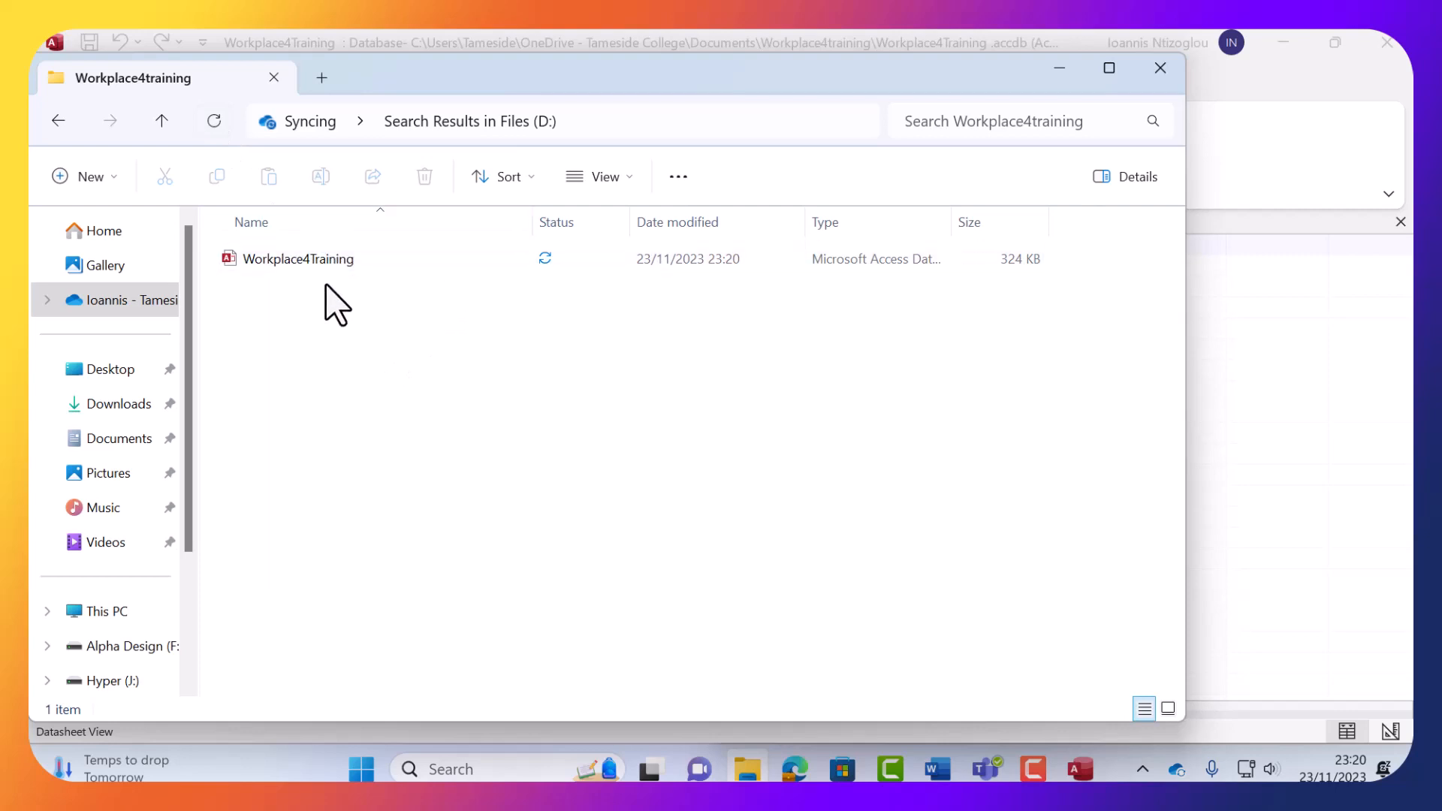
click(1061, 69)
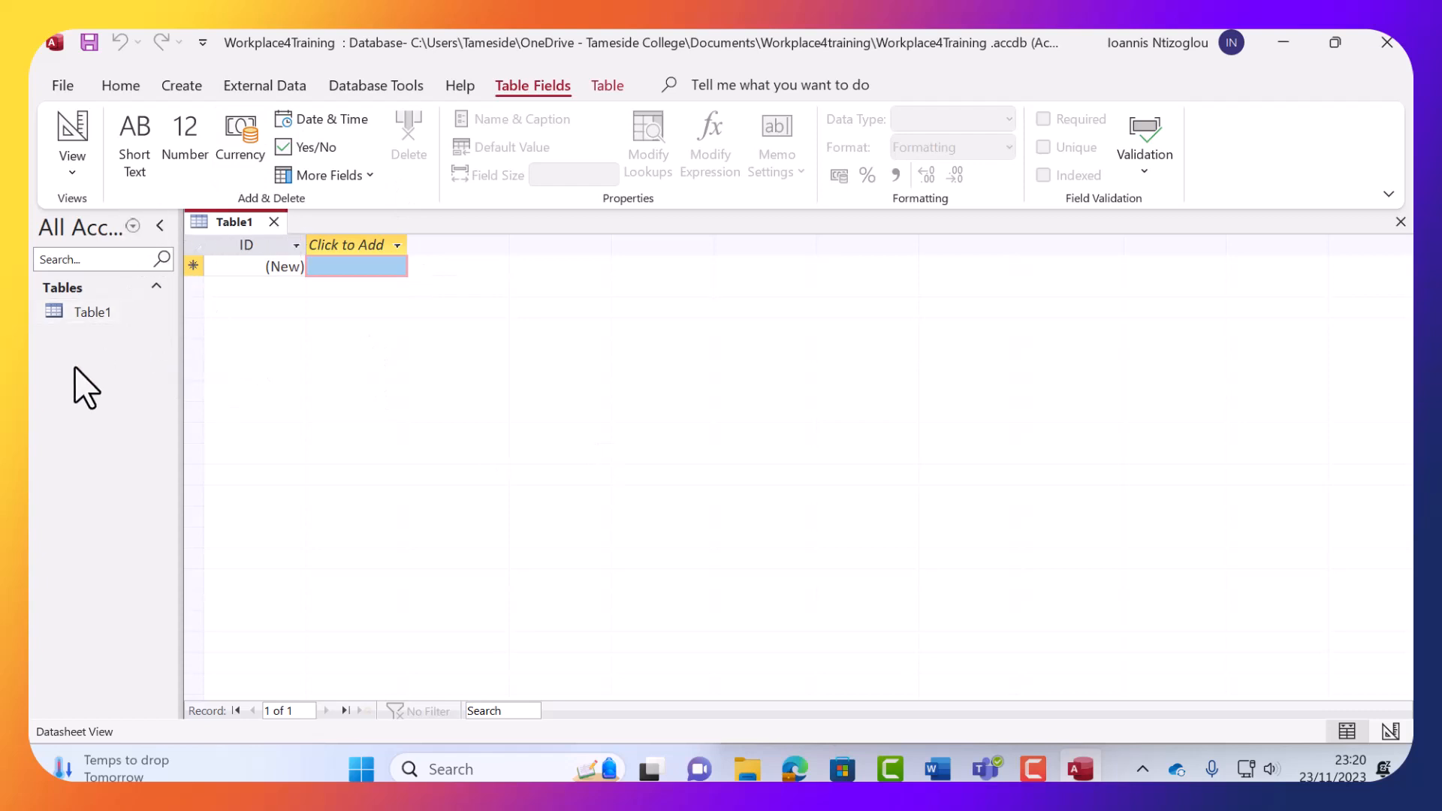
Switch Table1 to Design View.
right_click(219, 225)
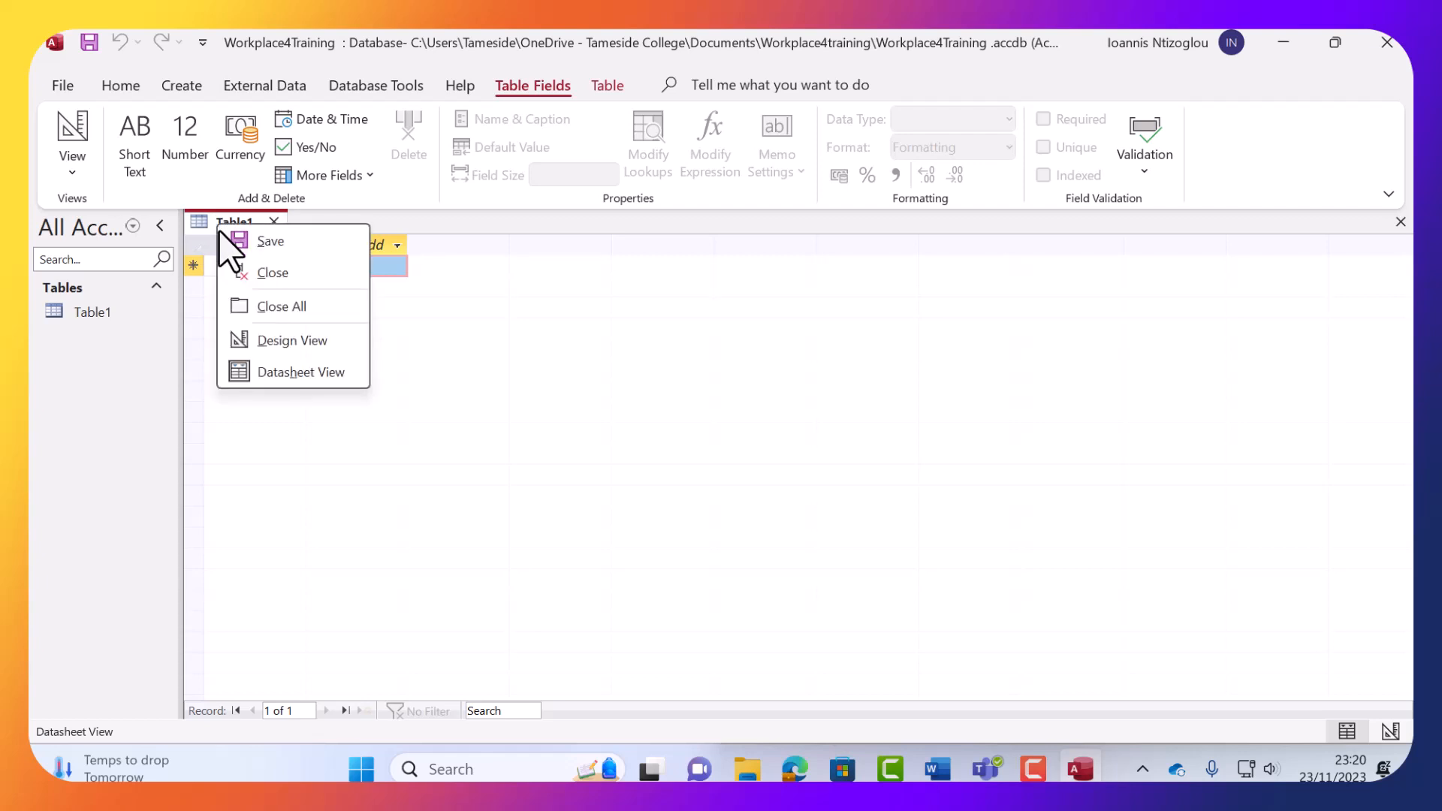
click(265, 349)
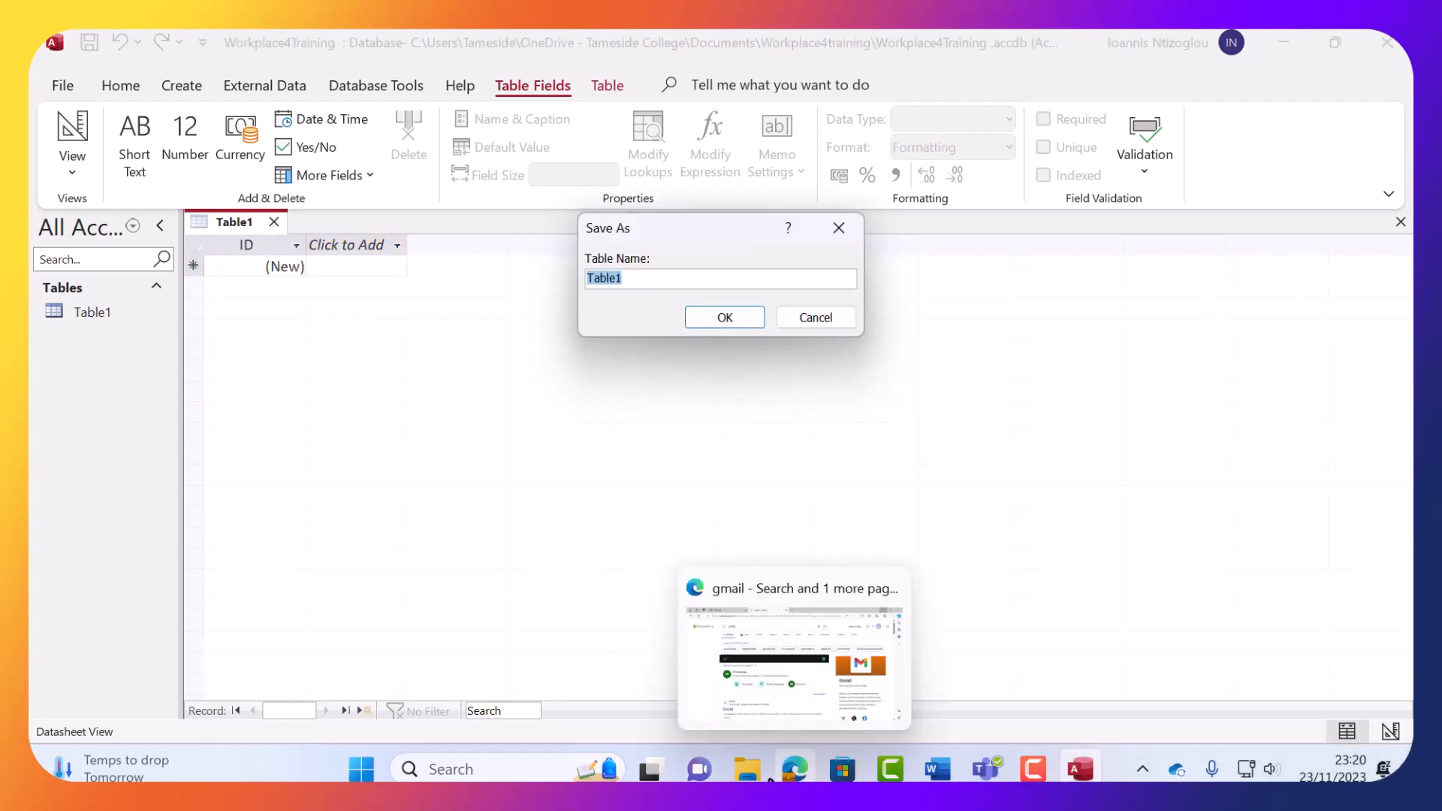
Switch to the data dictionary document in Word and copy the table name TblAssessorDetails.
click(938, 768)
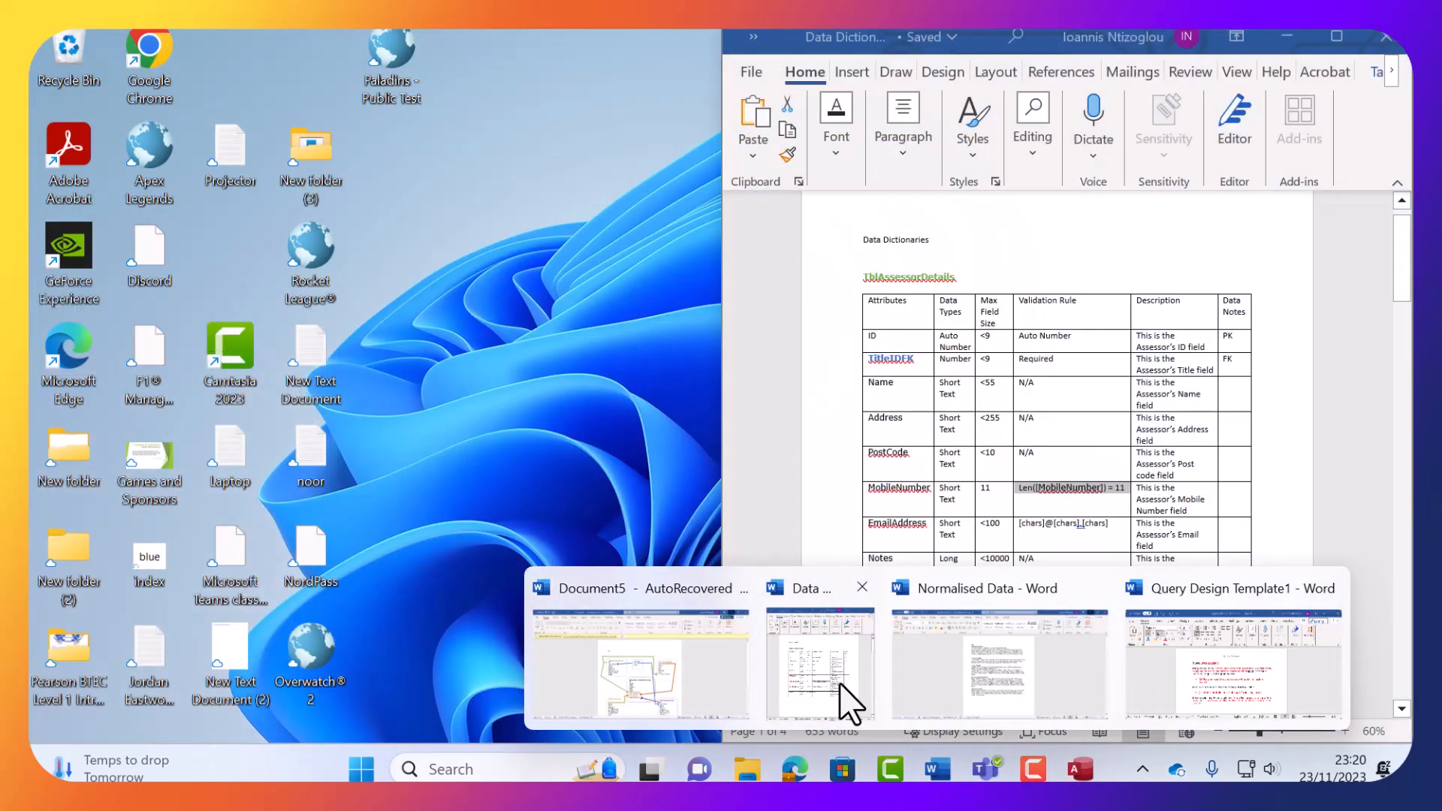
click(838, 683)
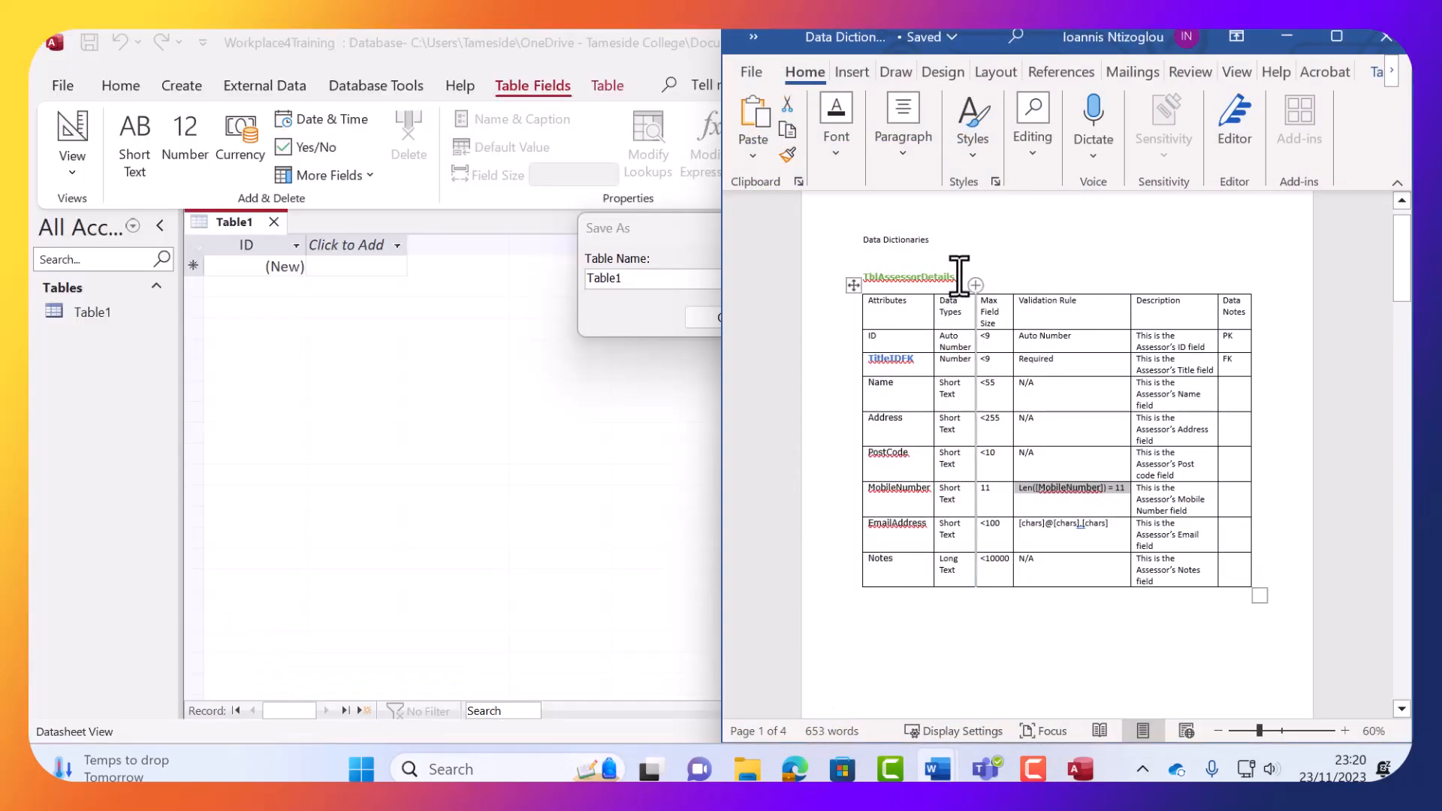
drag(969, 277, 854, 282)
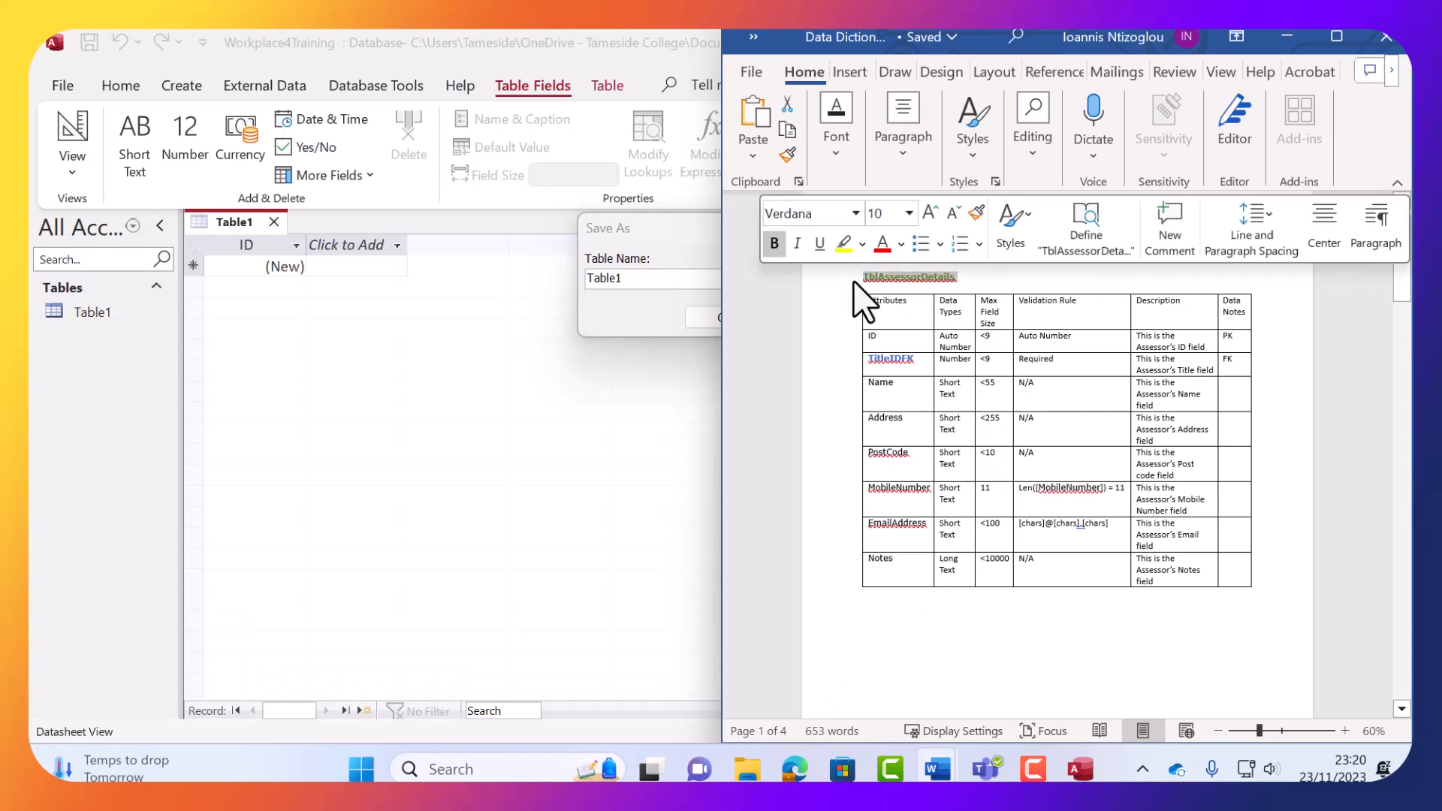
right_click(897, 287)
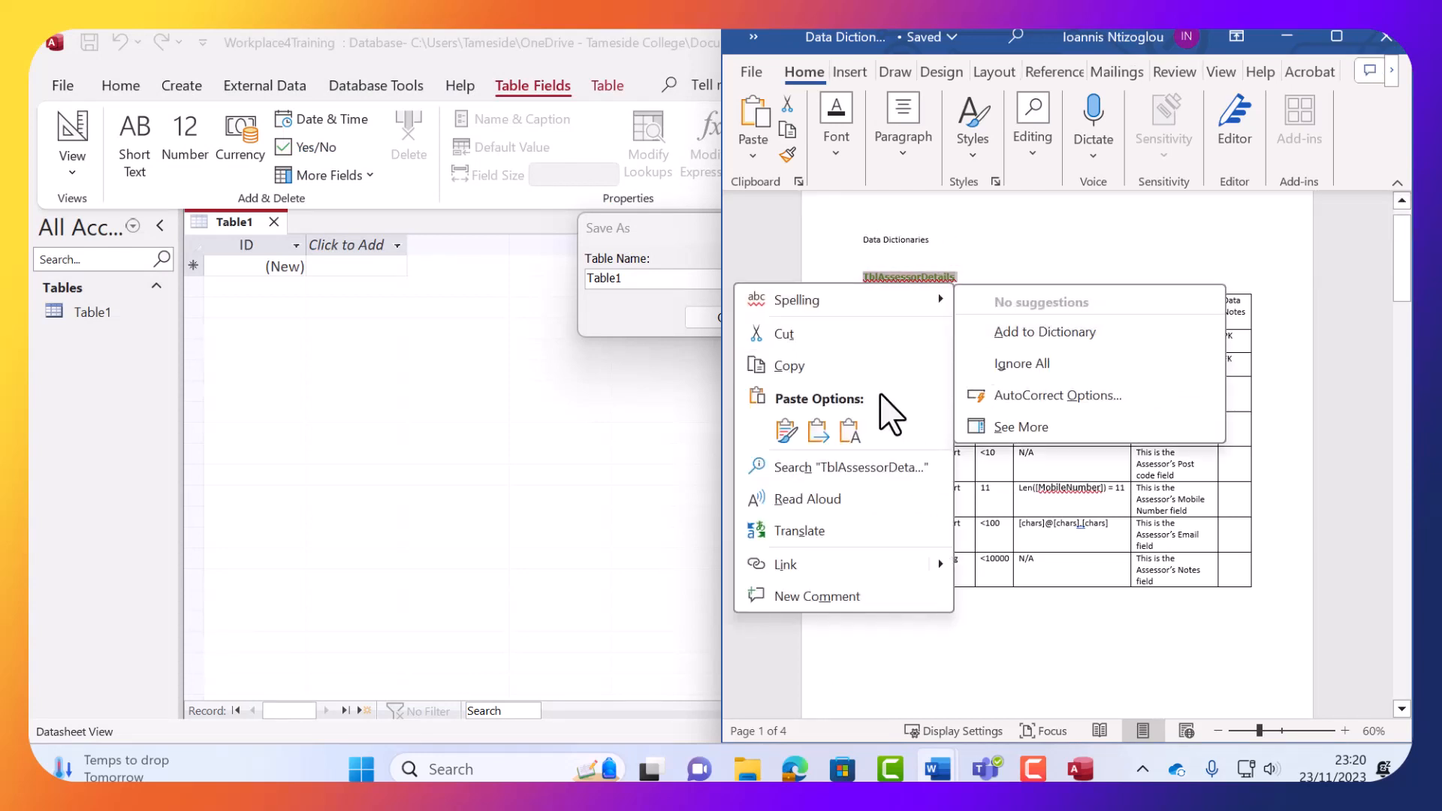
click(824, 369)
Back in Access, replace the table name with the copied TblAssessorDetails and save the table.
double_click(639, 278)
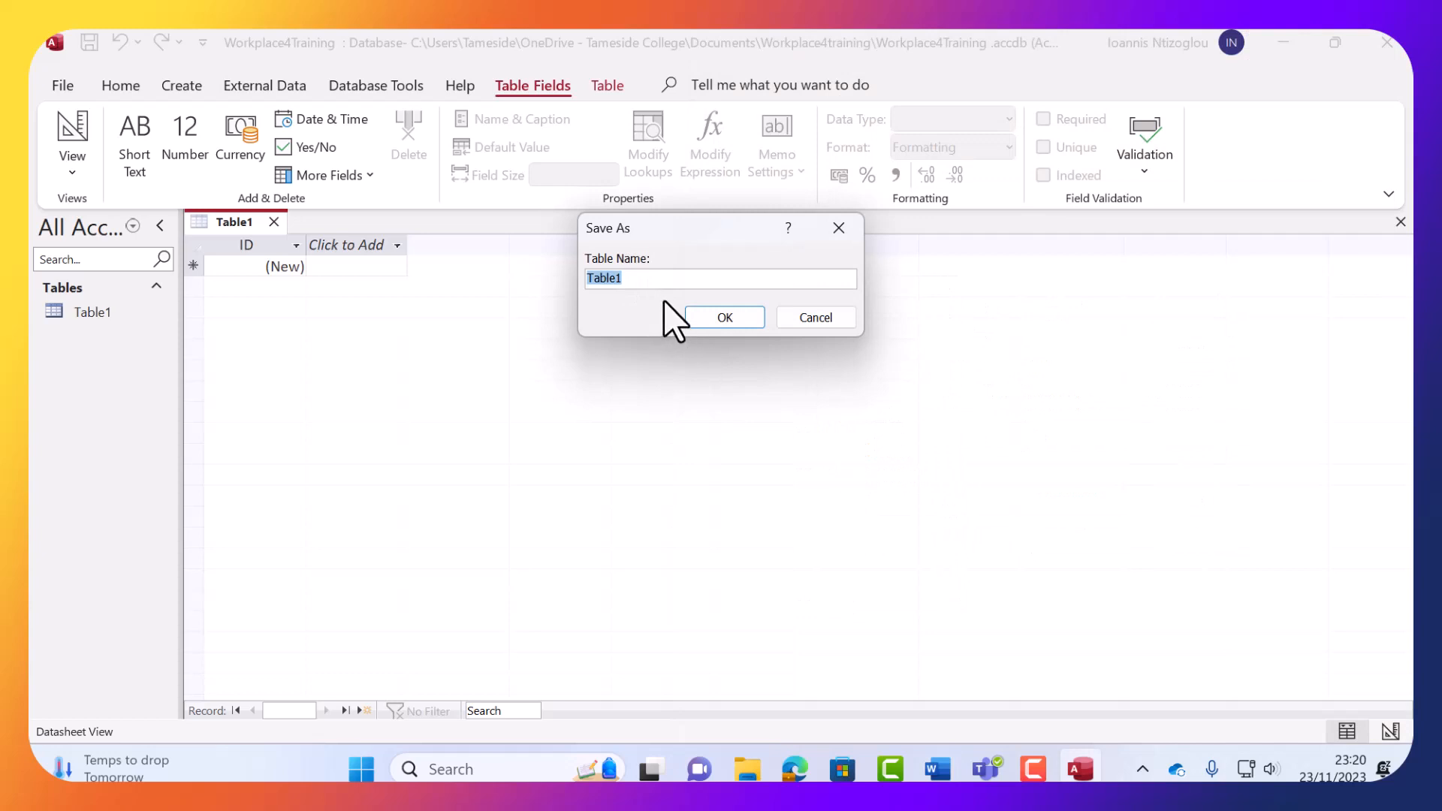
key(ctrl+v)
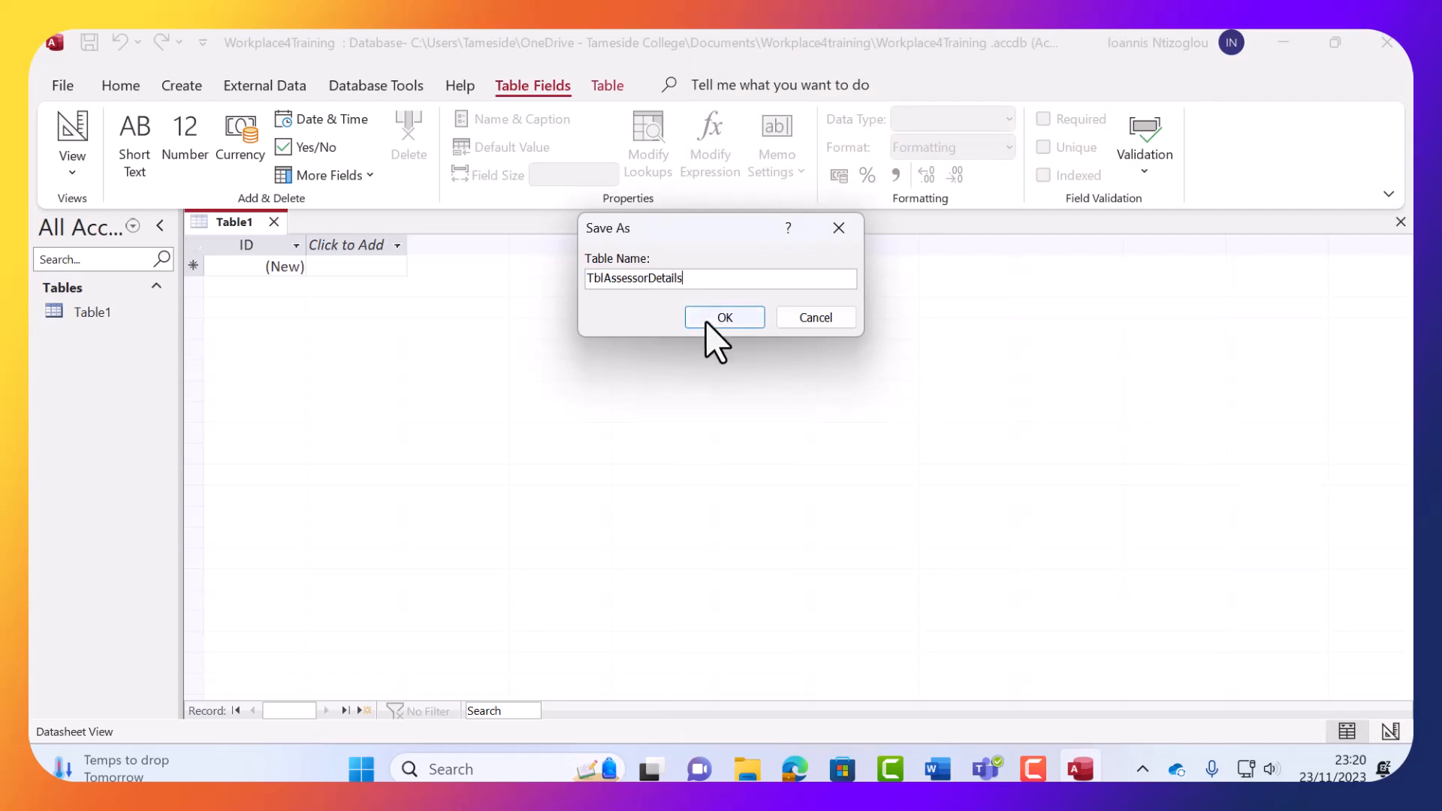
click(713, 318)
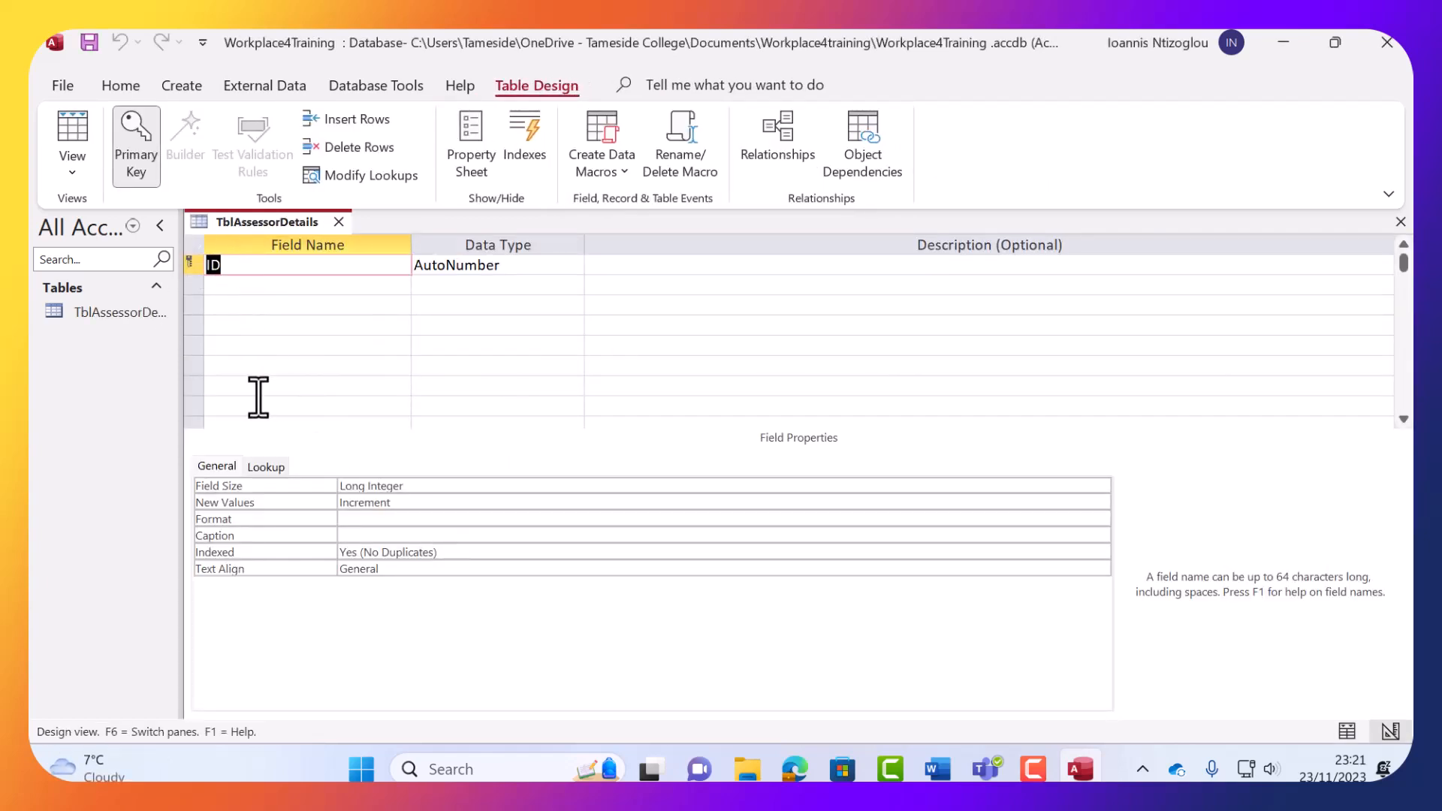
Snap Access beside the Word data dictionary and add the copied TitleIDFK attribute as a field below ID.
drag(977, 49, 30, 219)
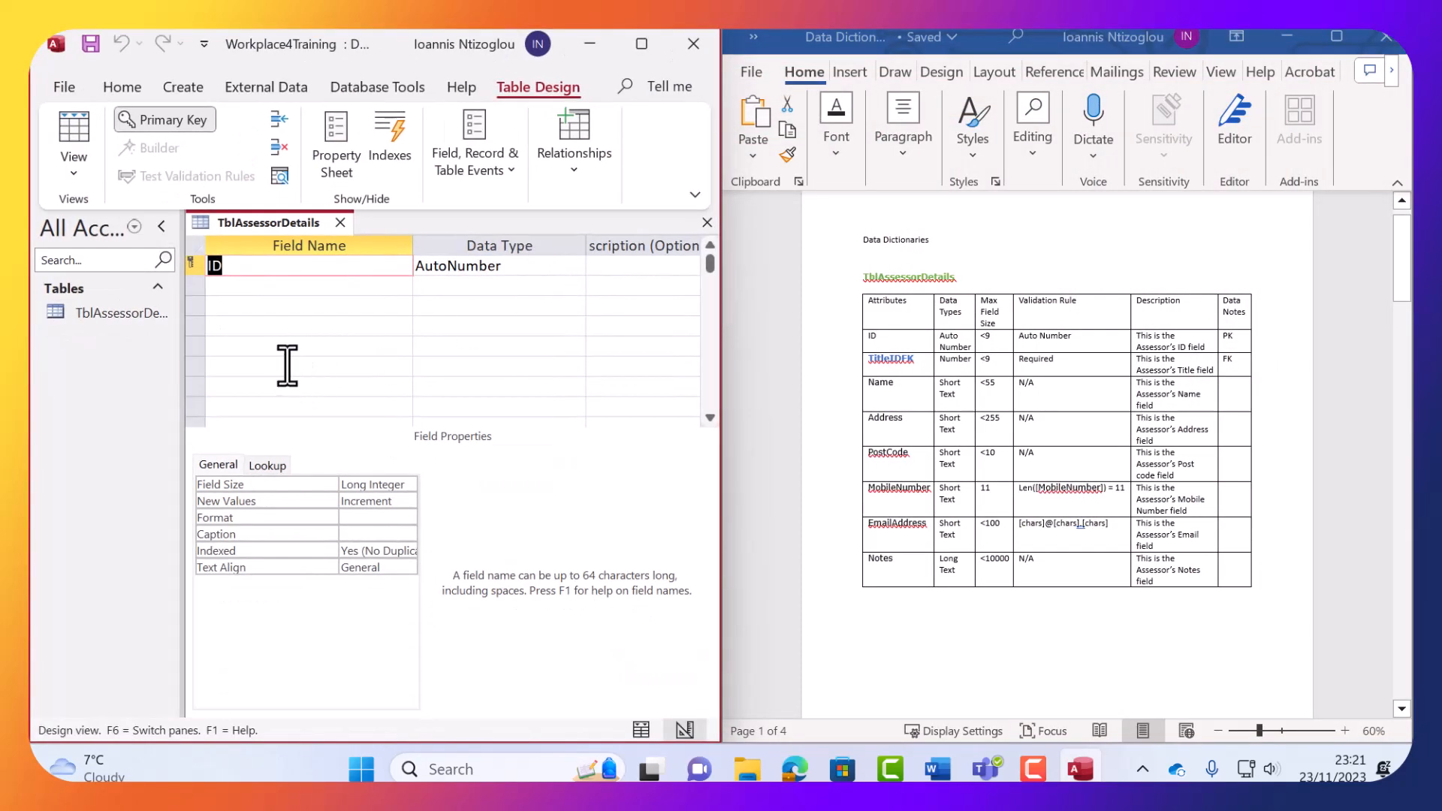
click(938, 331)
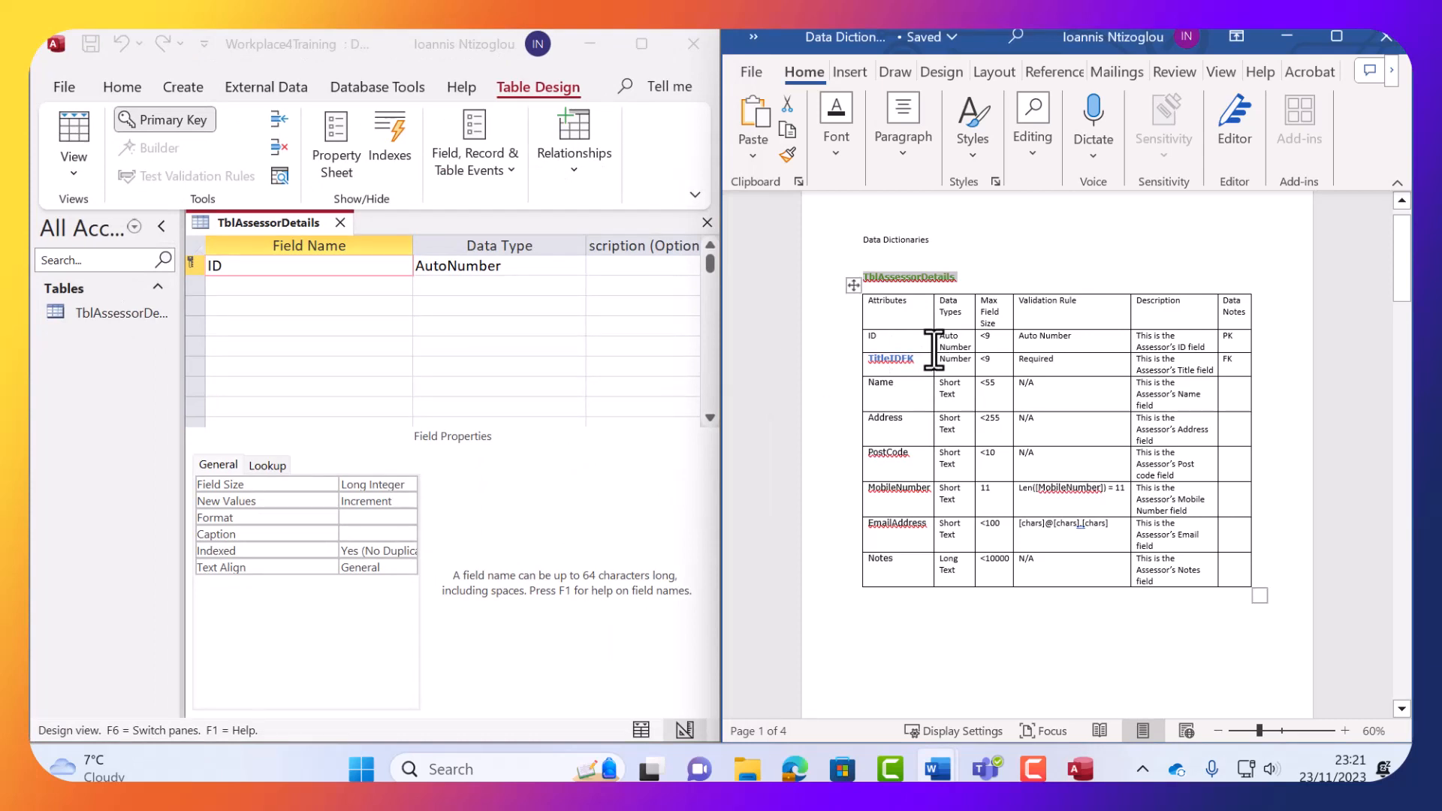
double_click(894, 359)
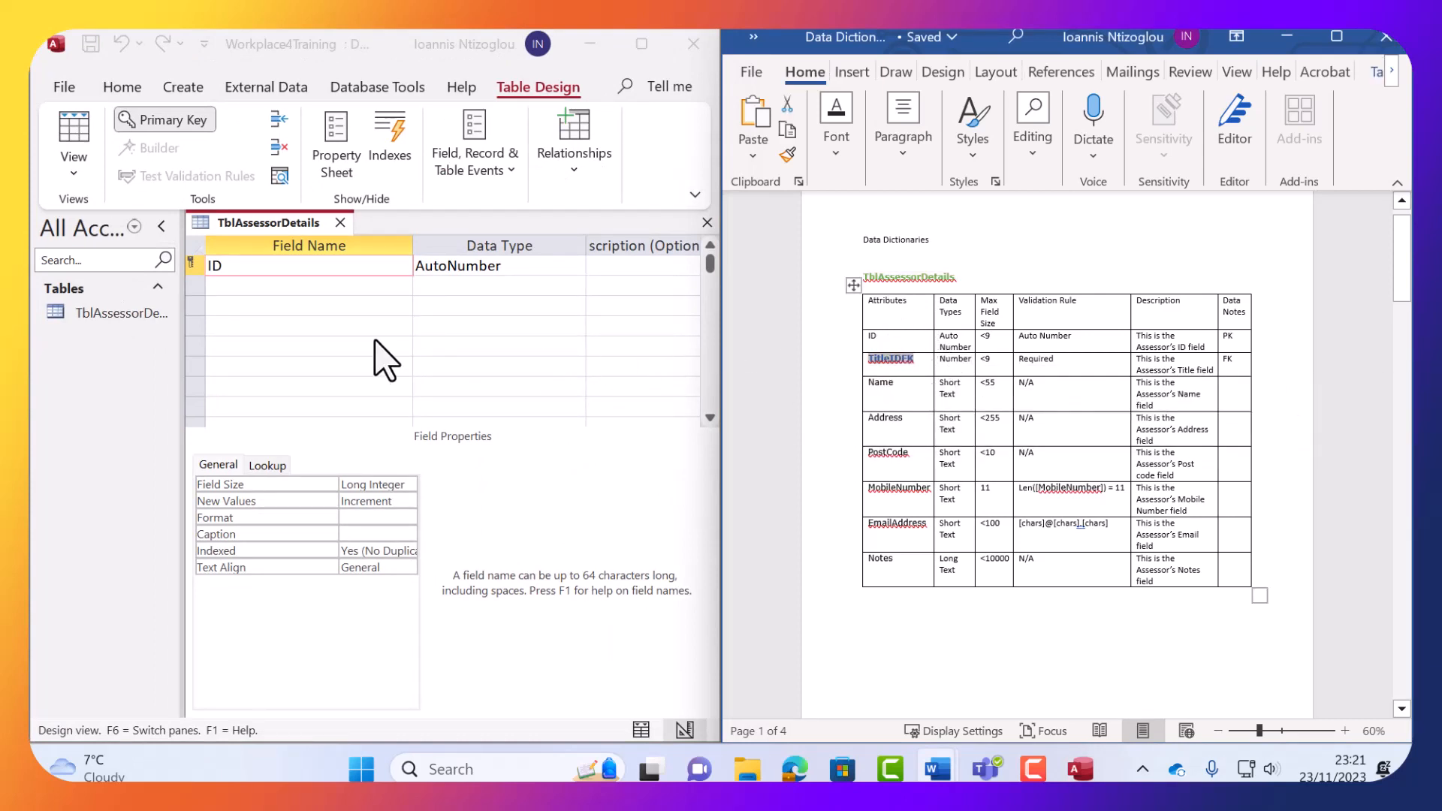
click(267, 286)
key(ctrl+v)
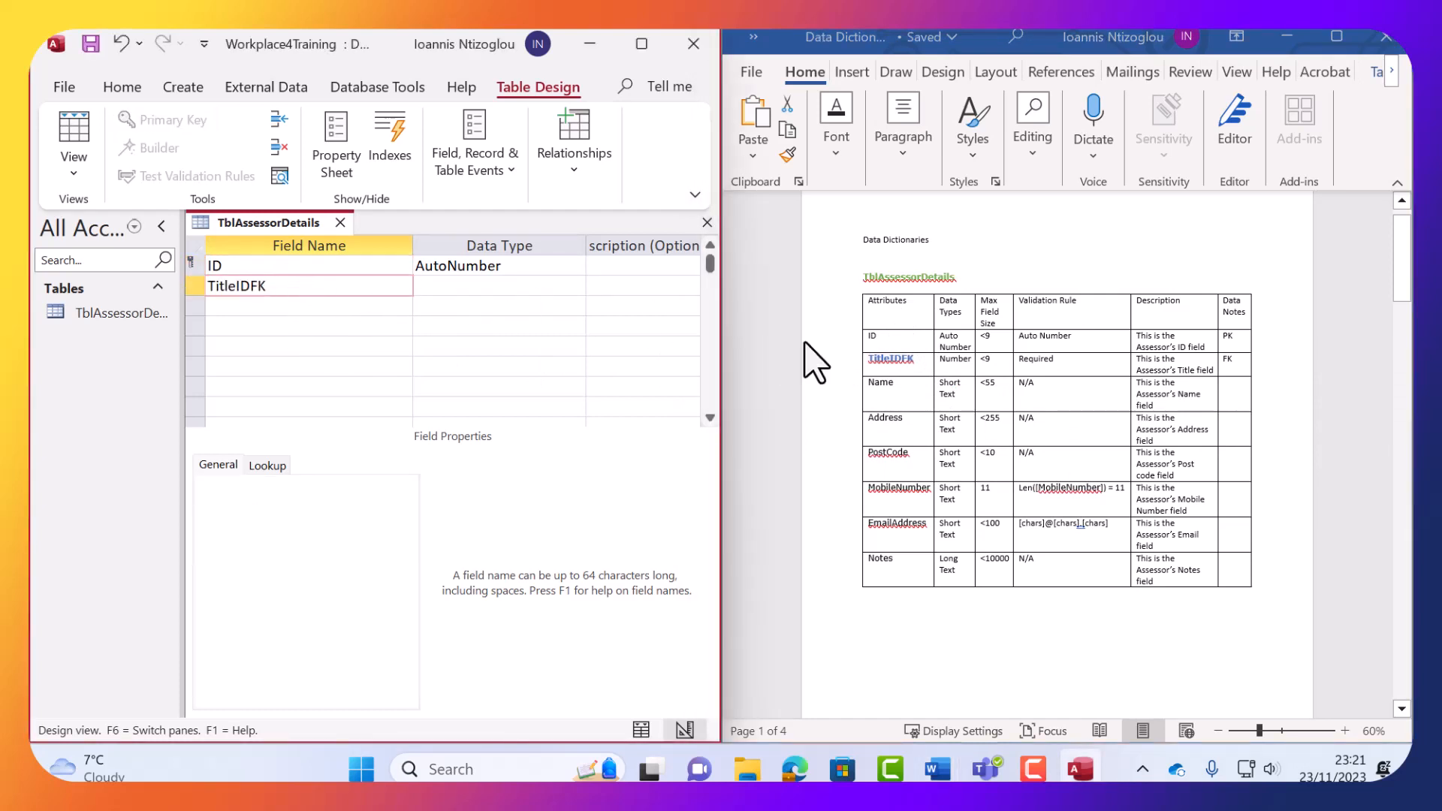
Set the TitleIDFK field's data type to Number.
click(458, 305)
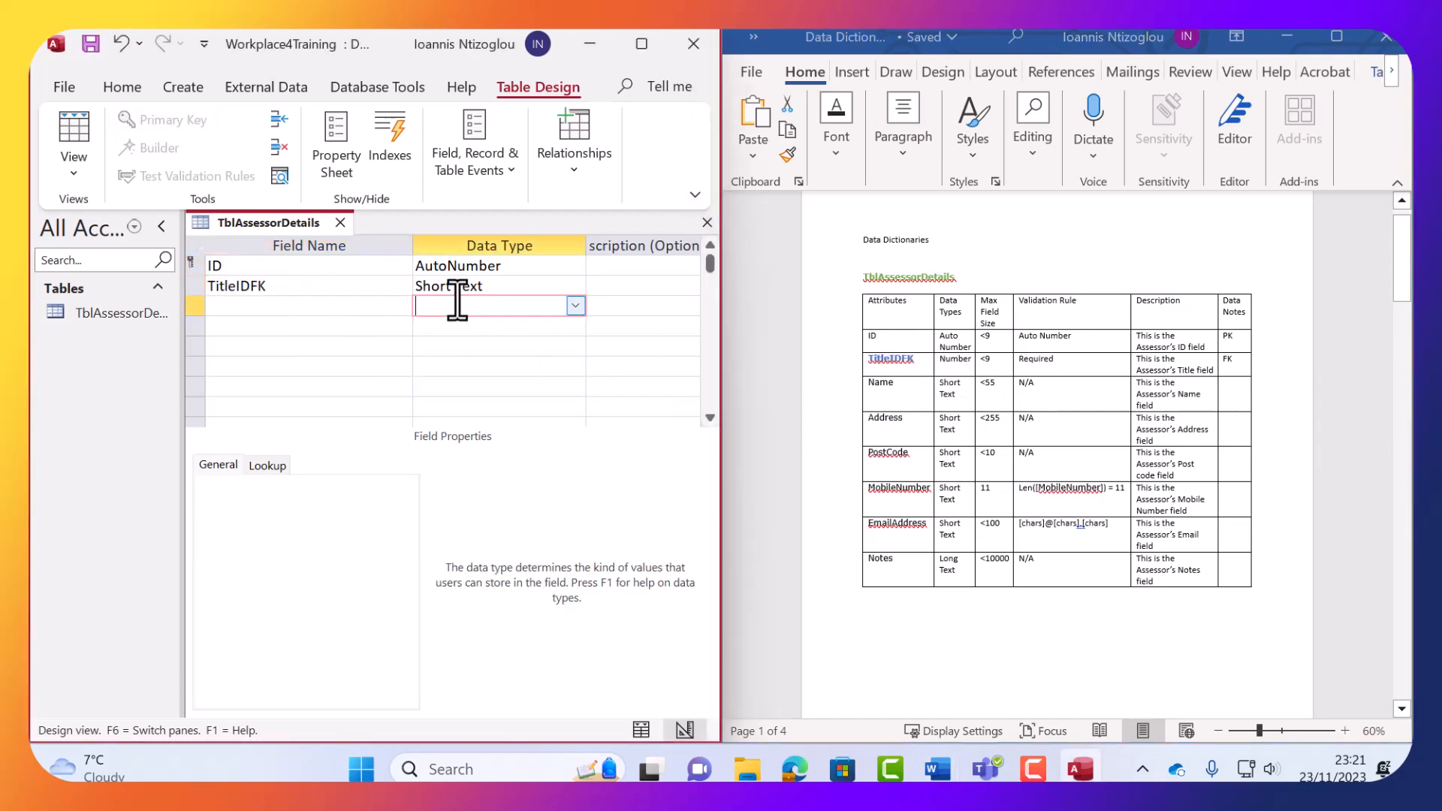
click(511, 286)
click(575, 286)
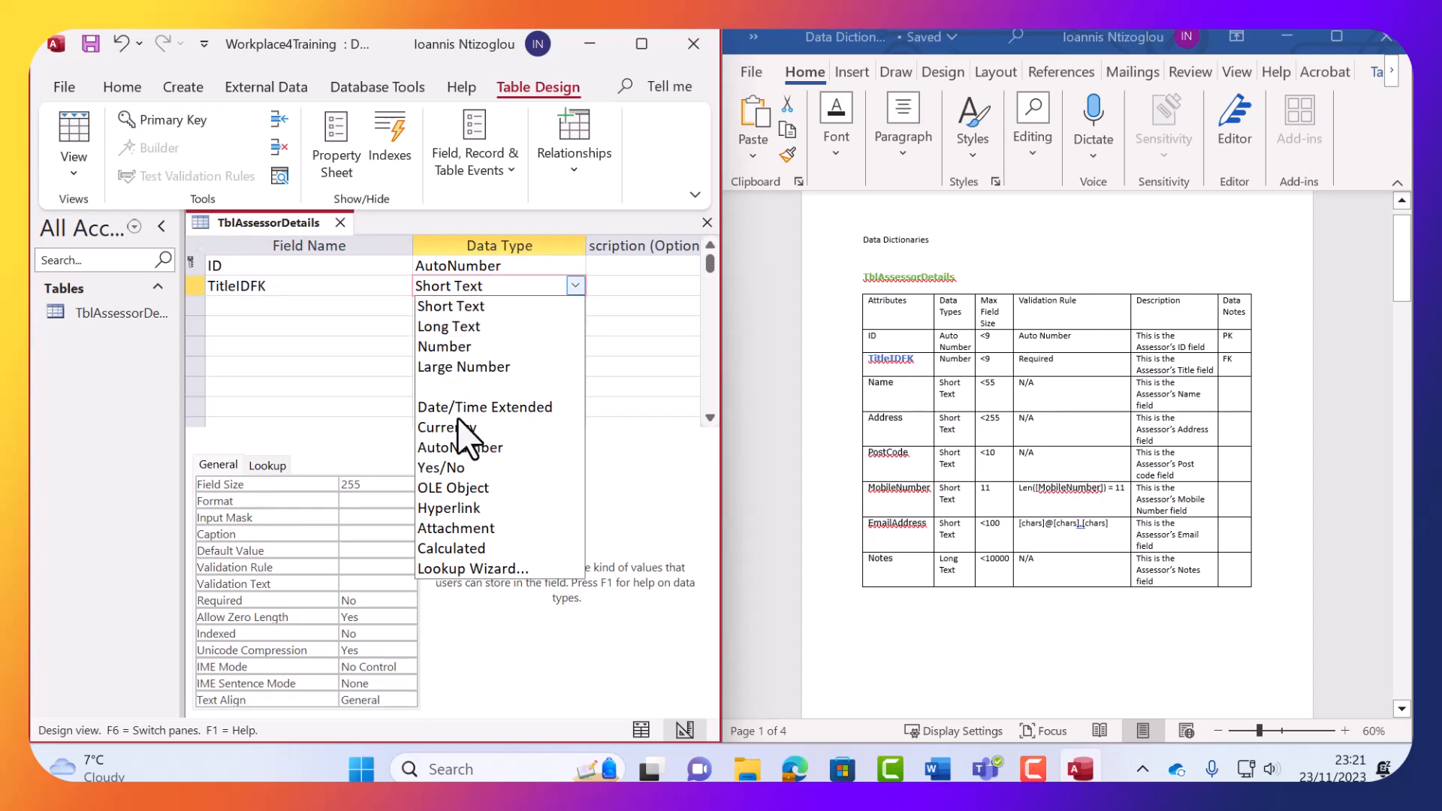
click(483, 348)
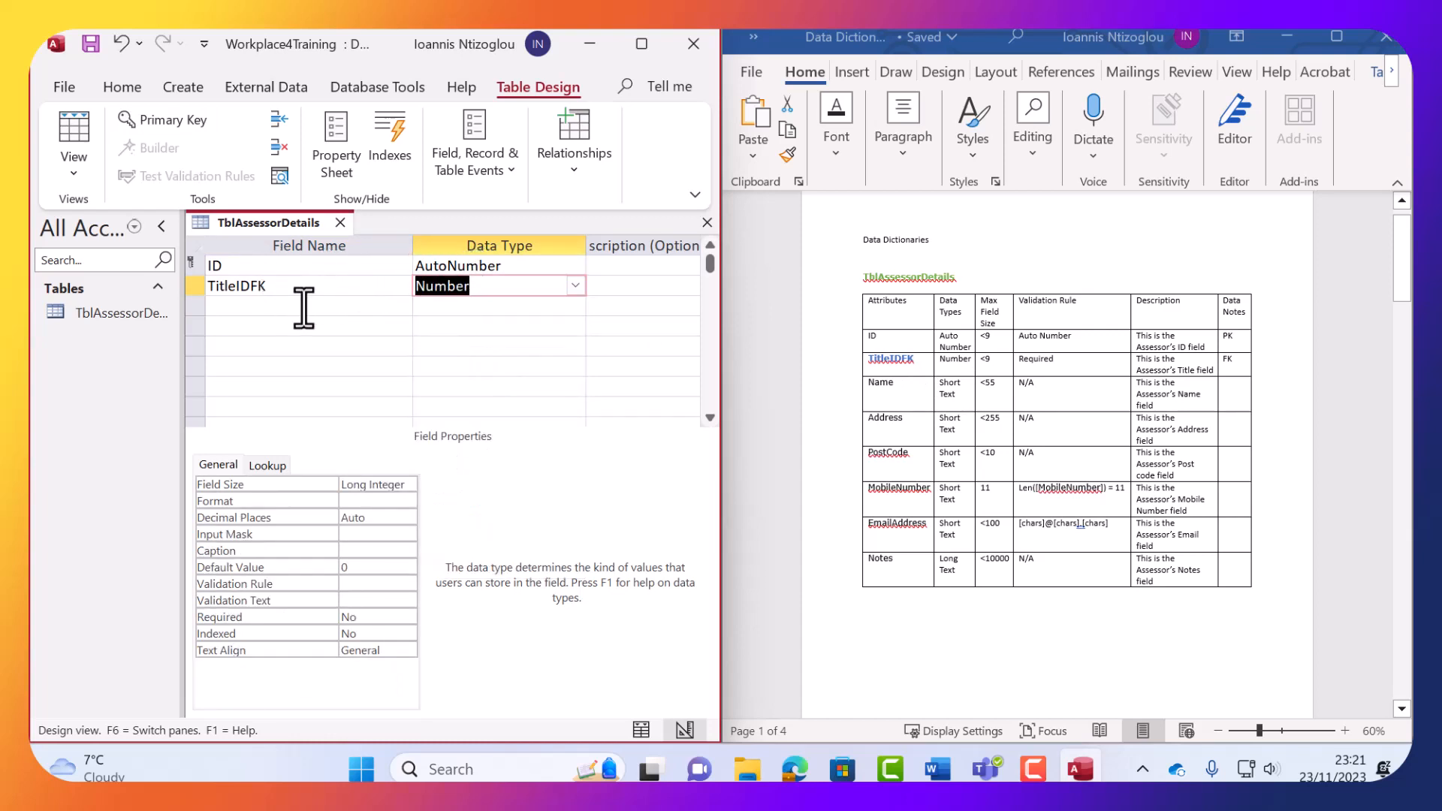
Add a Name field from the data dictionary with the Short Text data type, accepting the reserved word.
click(882, 385)
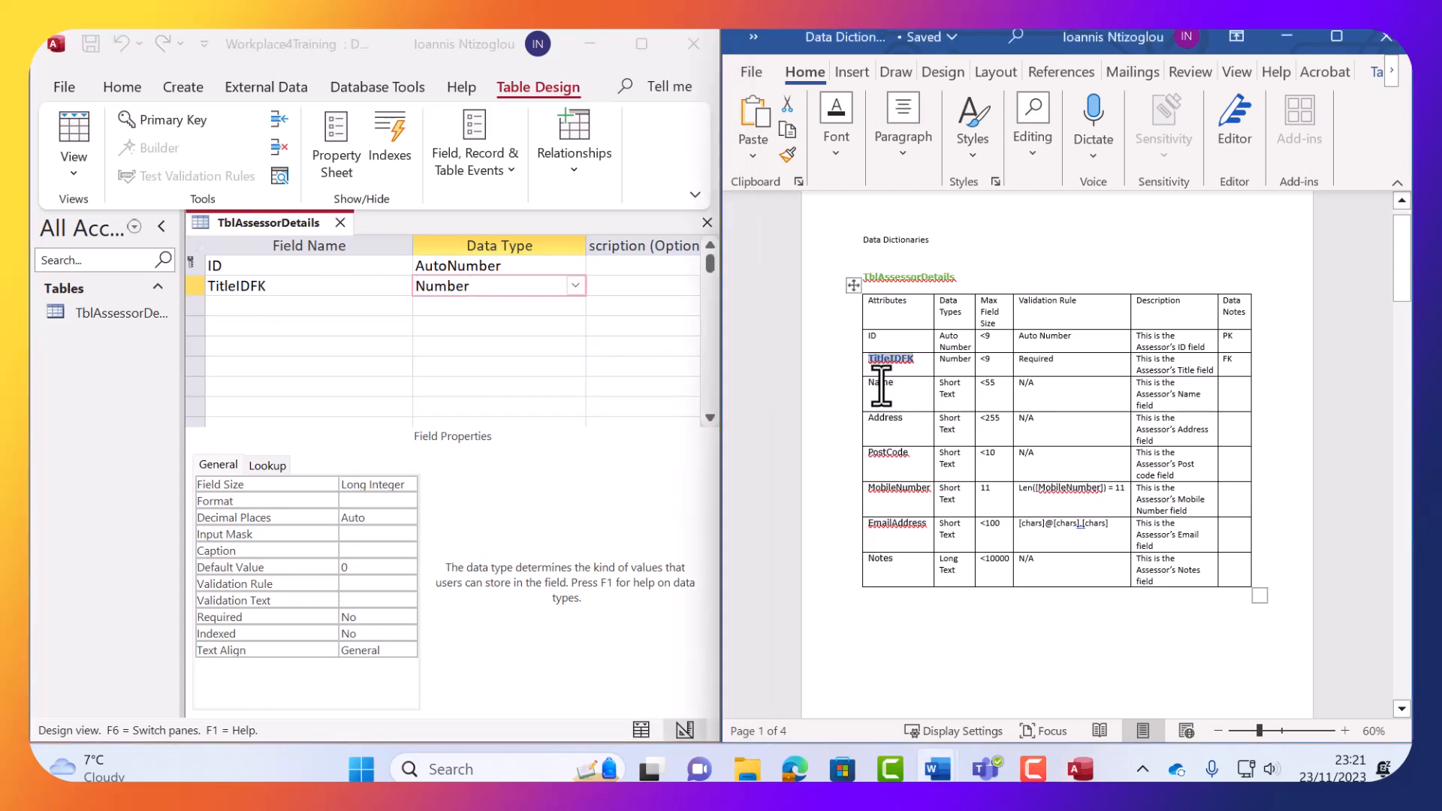
right_click(882, 387)
key(Escape)
click(262, 305)
text(Name)
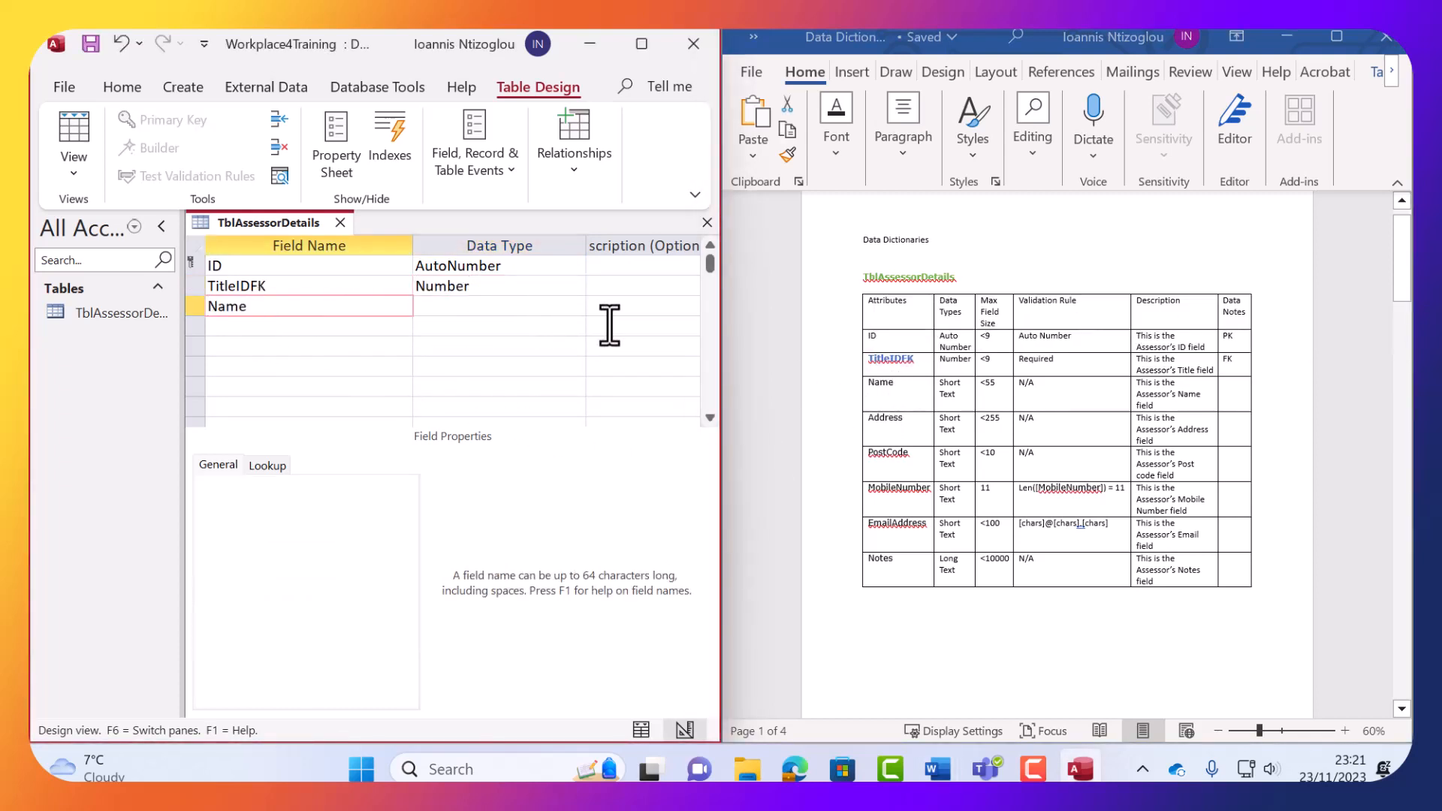
click(530, 310)
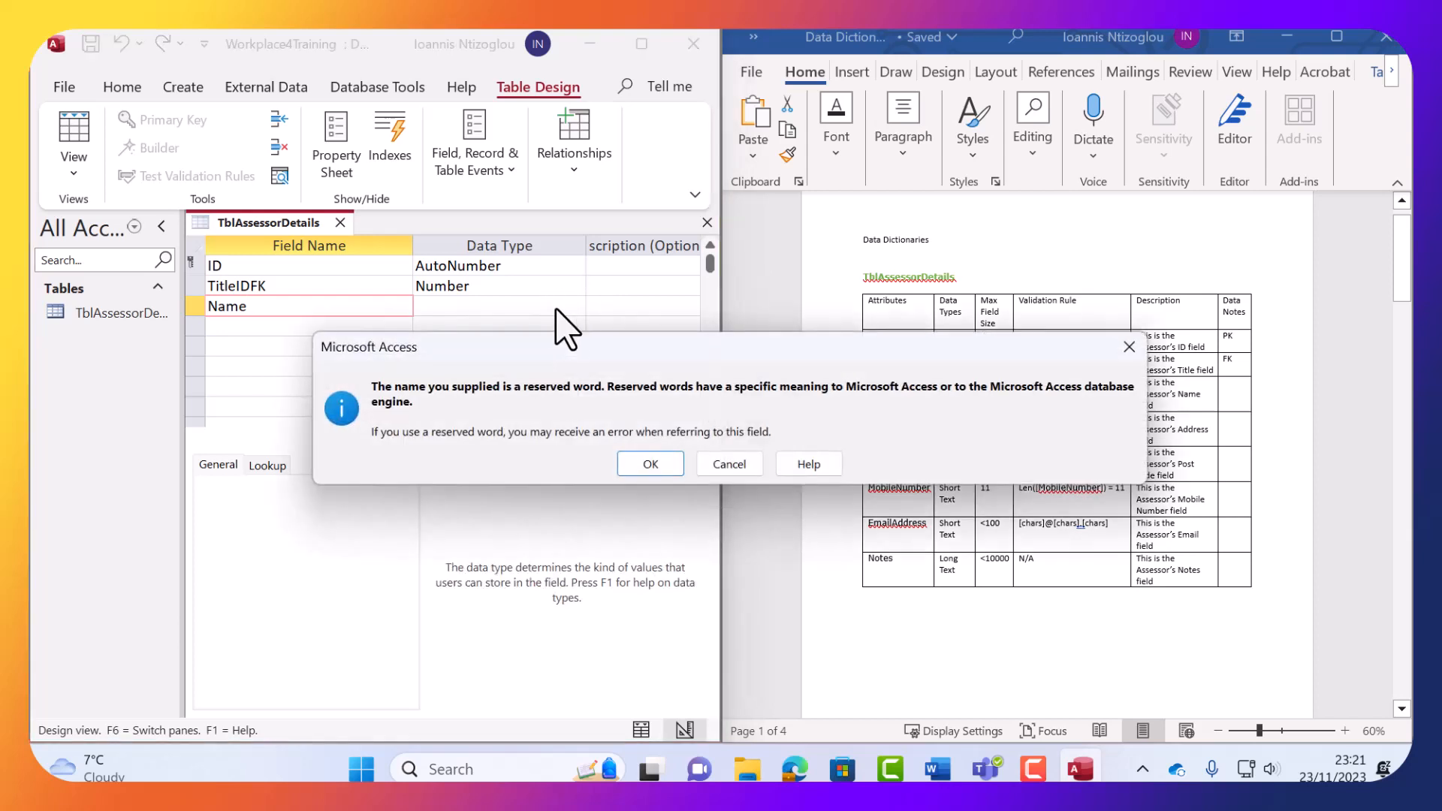
click(657, 462)
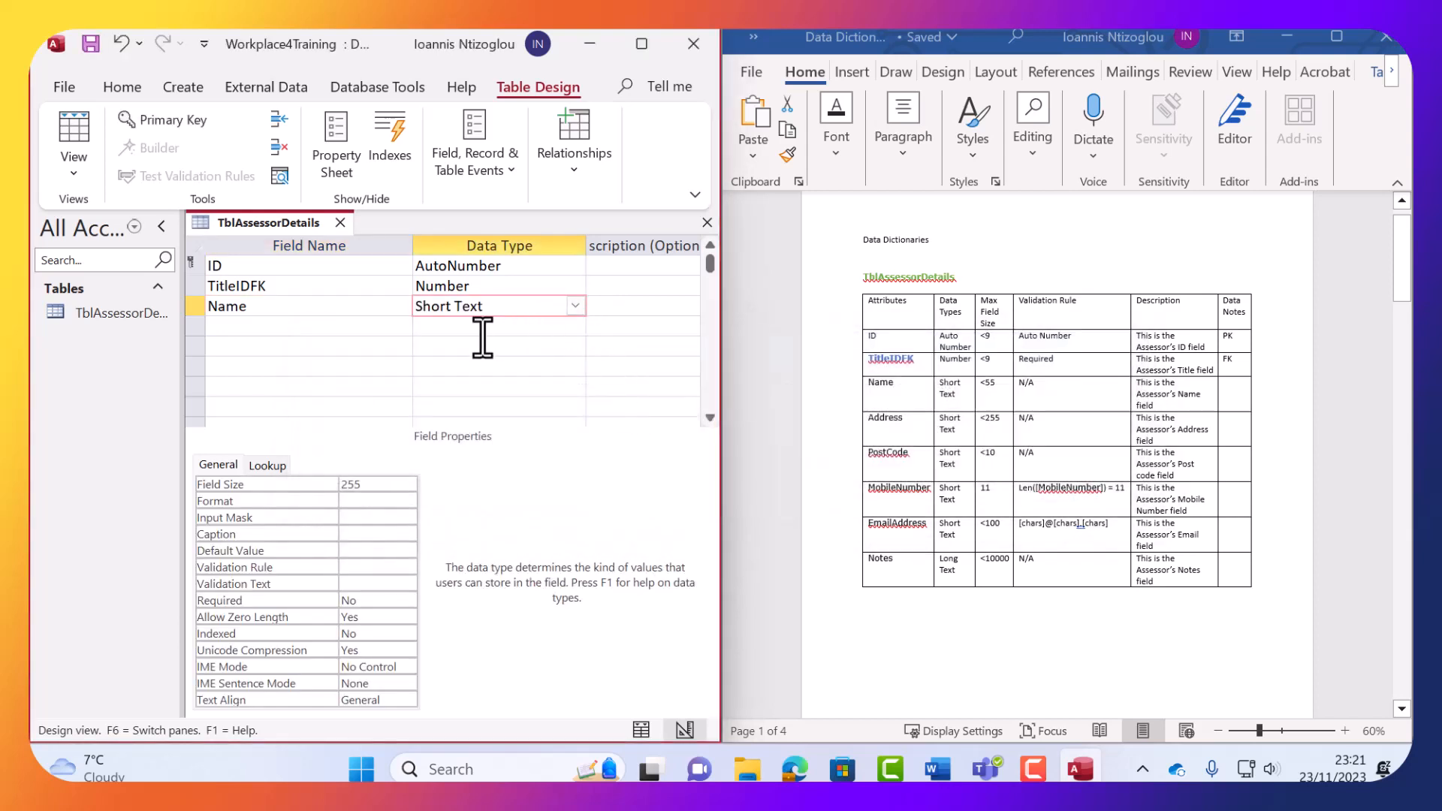
Copy the Address attribute from the data dictionary into the next field row as Short Text.
click(944, 465)
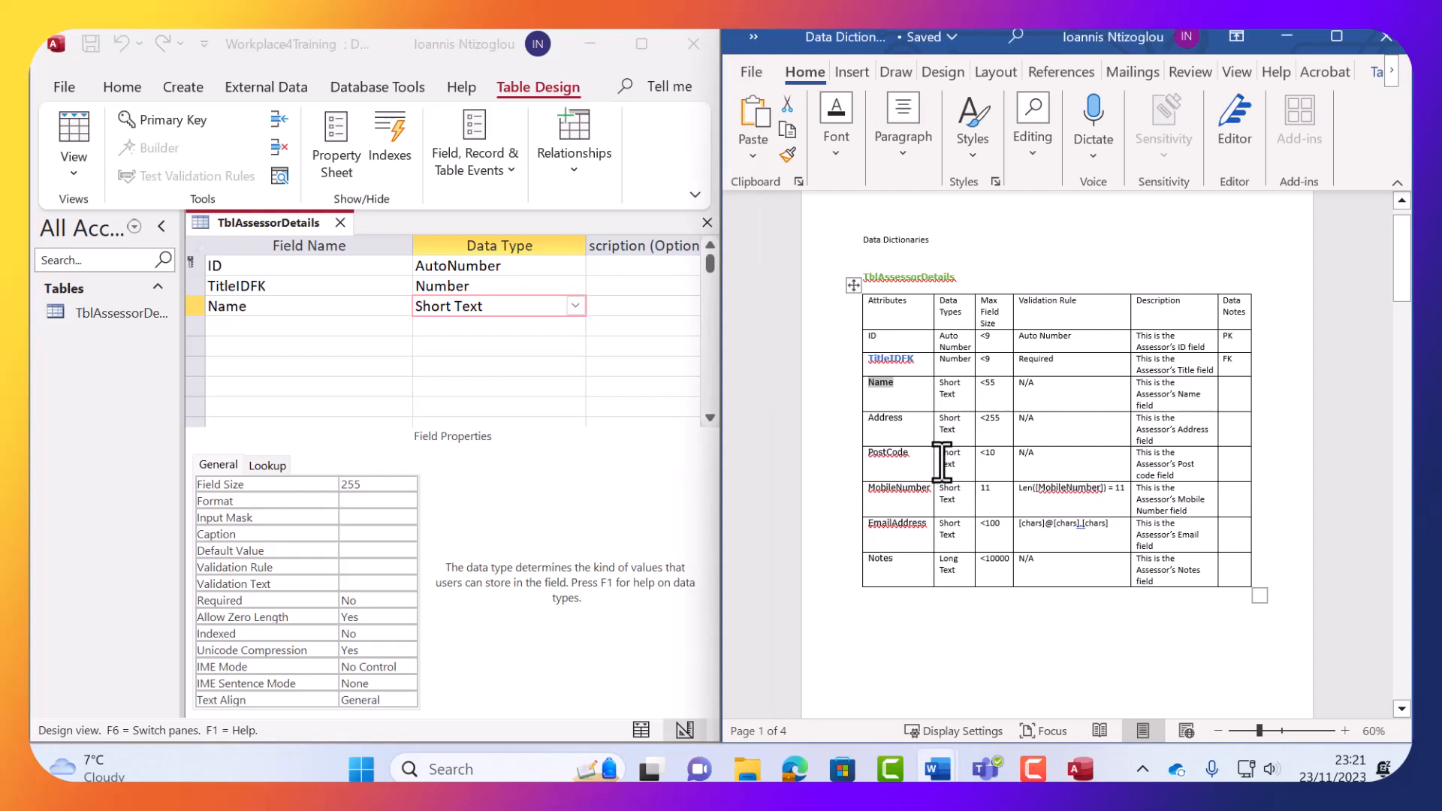
double_click(885, 419)
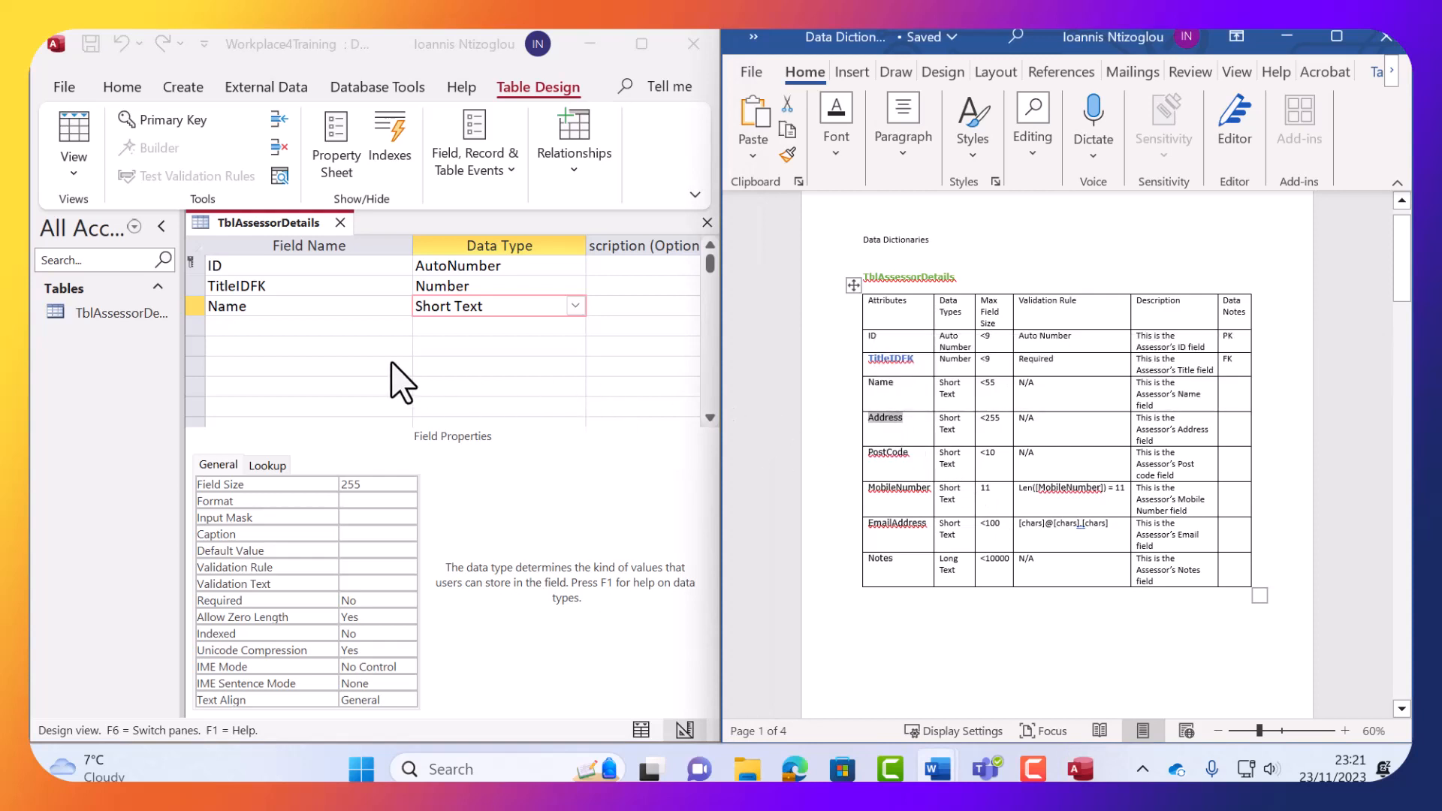
click(300, 329)
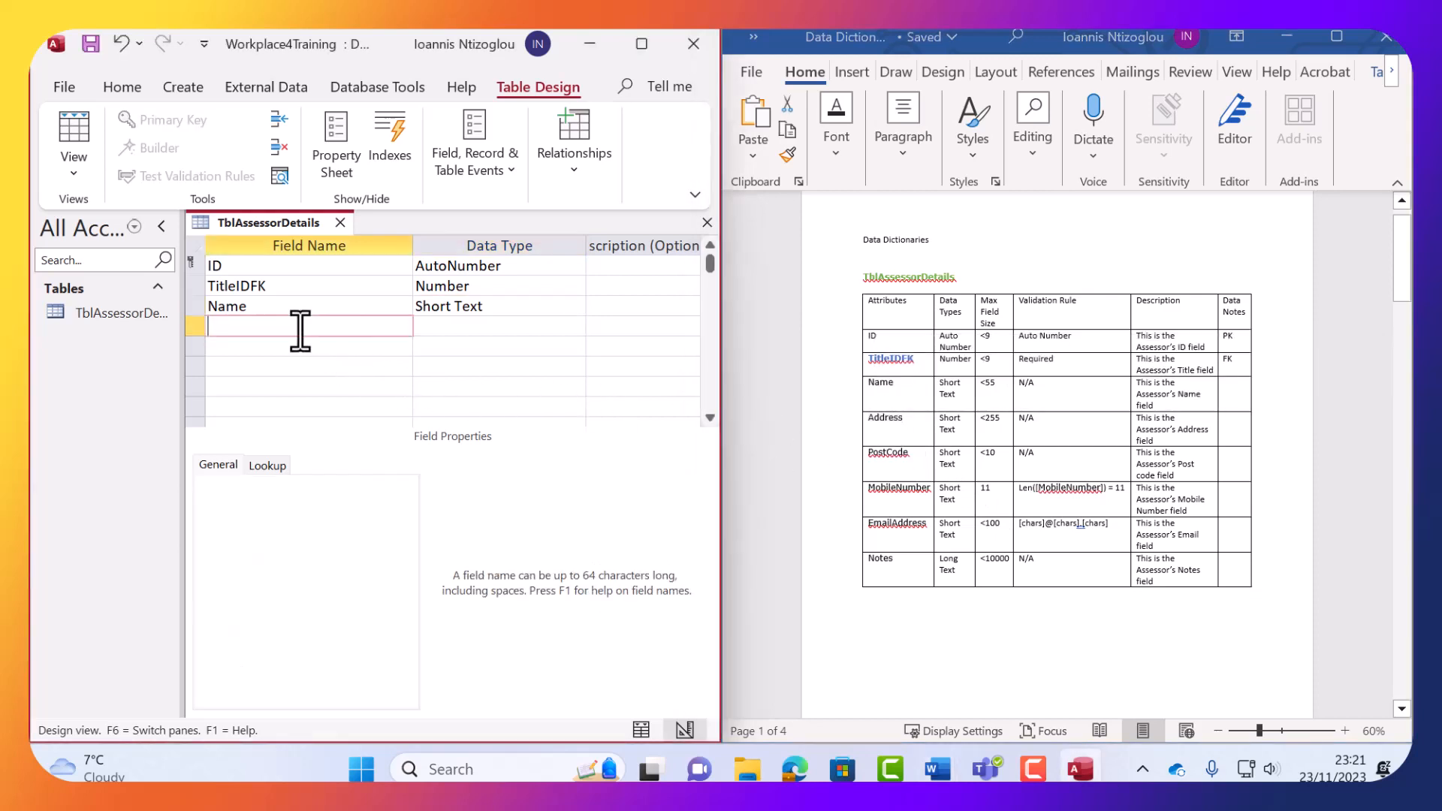
click(507, 329)
Copy the PostCode attribute from the Word table and add it as a Short Text field below Address.
click(901, 453)
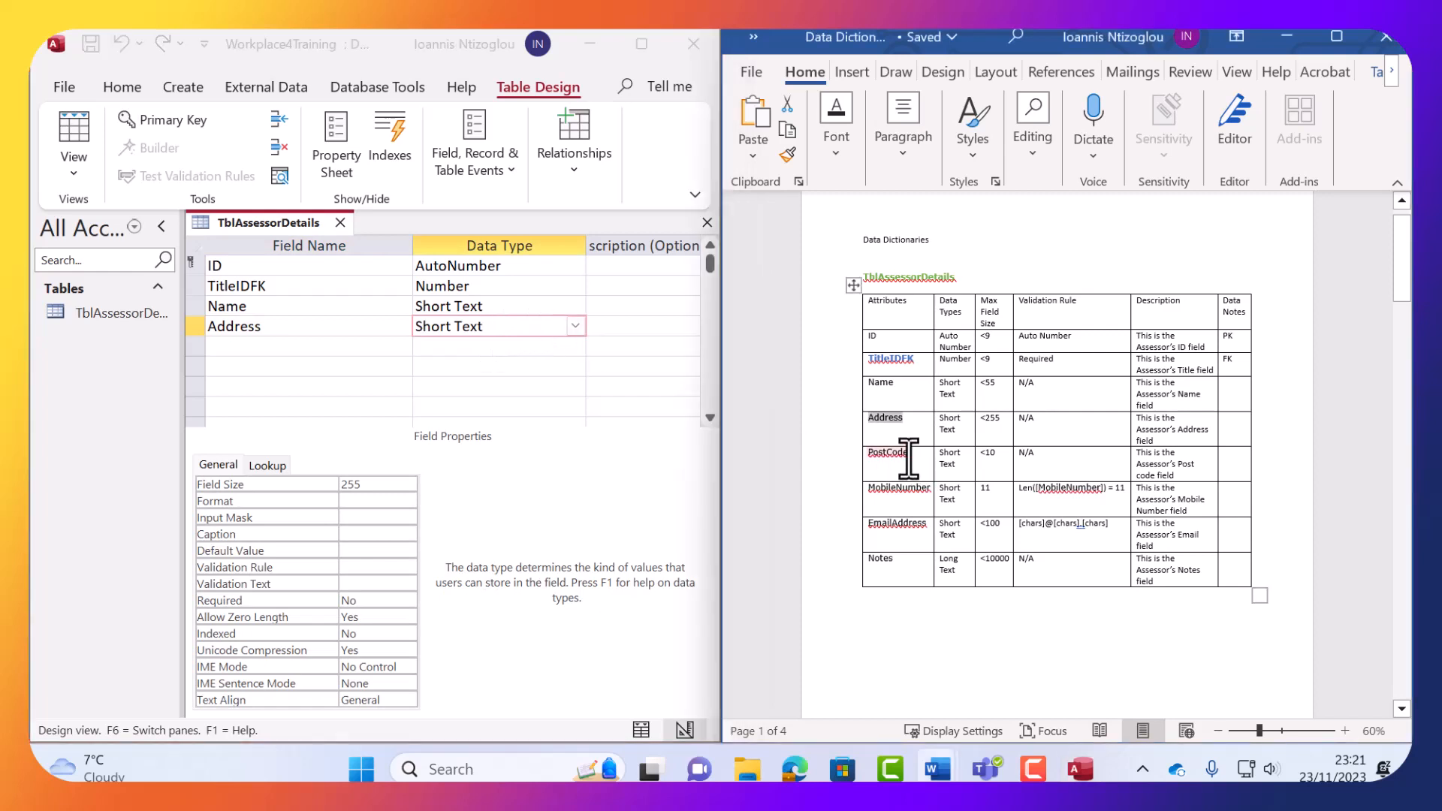
double_click(888, 455)
key(ctrl+c)
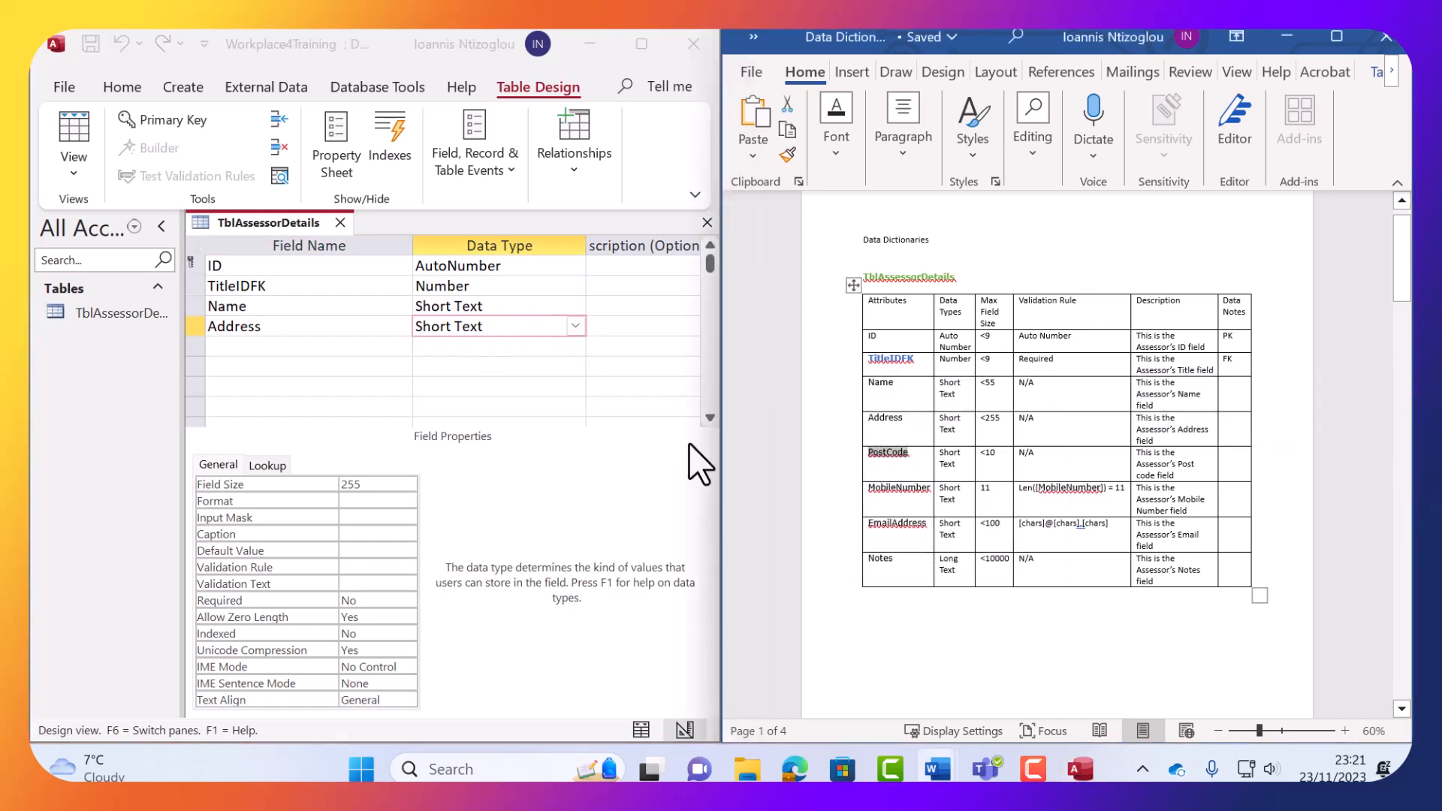
click(294, 348)
key(ctrl+v)
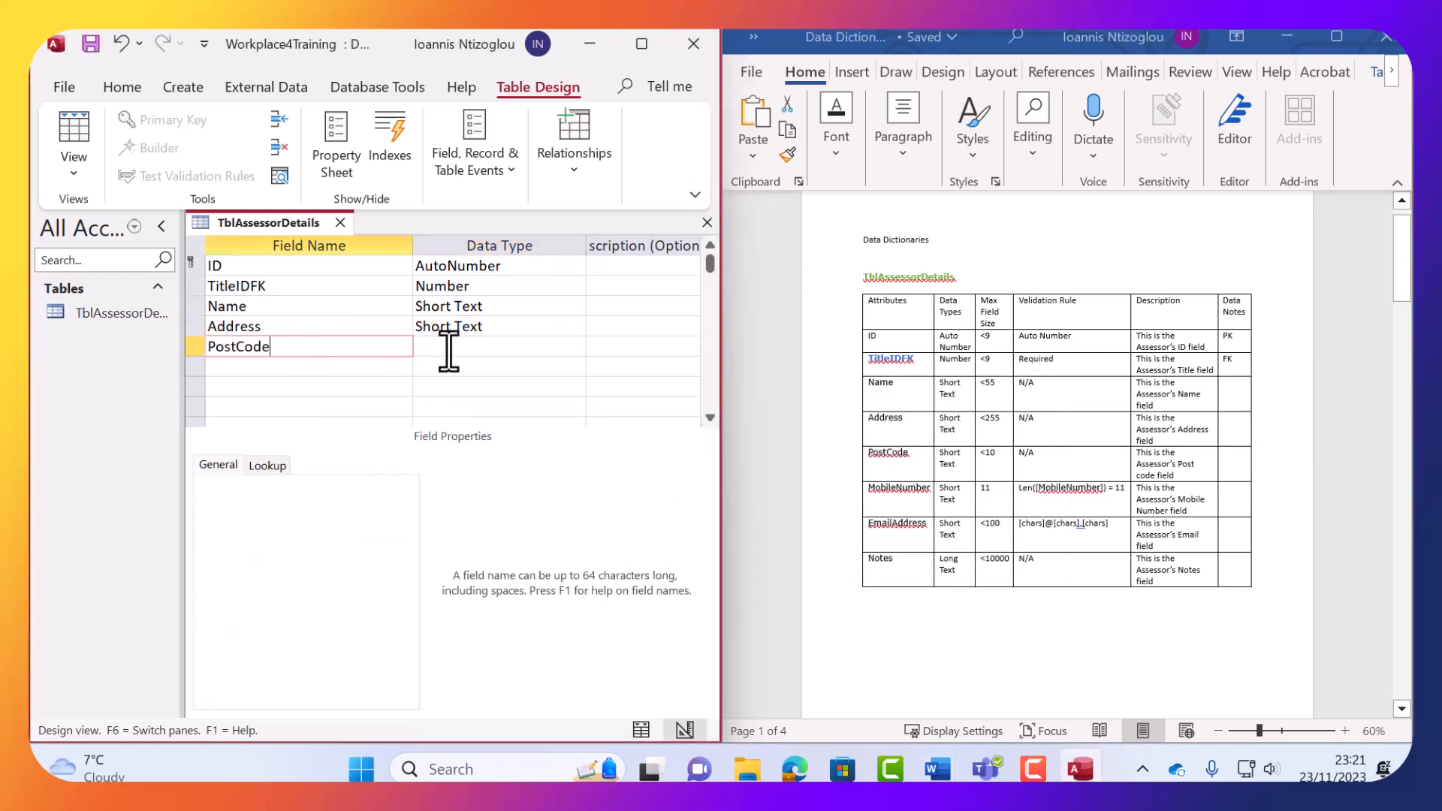
click(453, 347)
Copy the MobileNumber attribute from Word and add it as a field below PostCode.
key(alt+Tab)
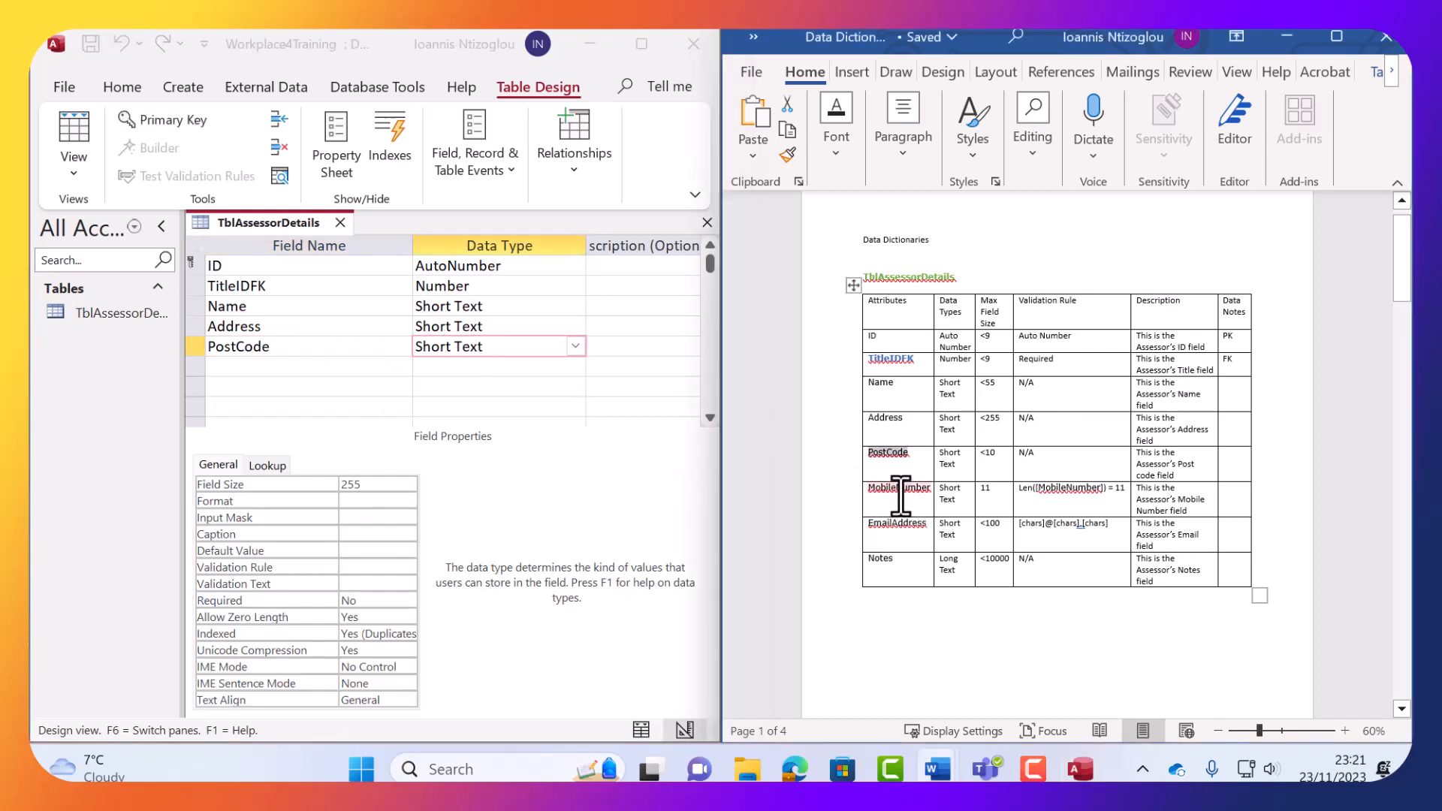
double_click(901, 488)
key(ctrl+c)
click(264, 367)
key(ctrl+v)
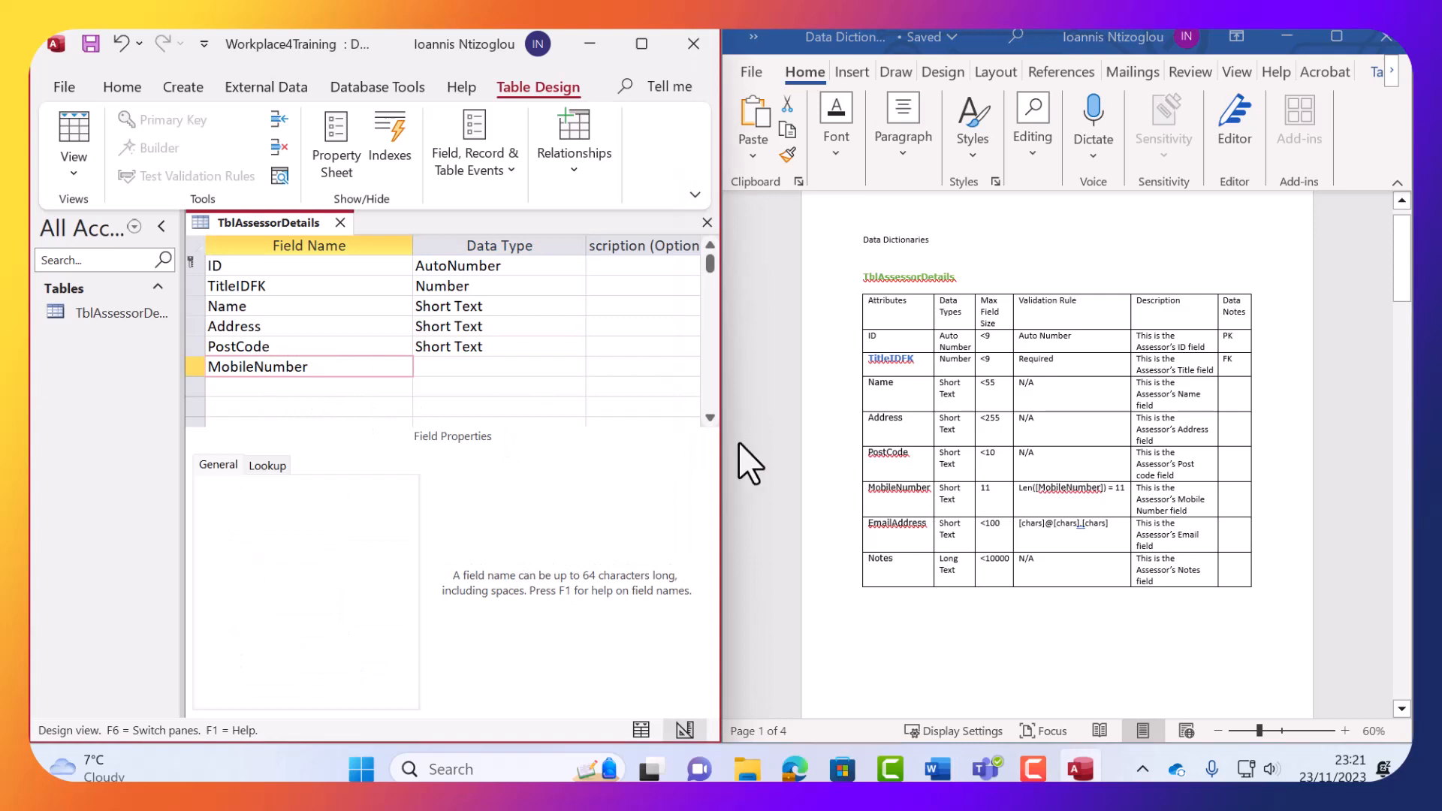
Copy the EmailAddress attribute from Word and add it as a field below MobileNumber.
key(alt+Tab)
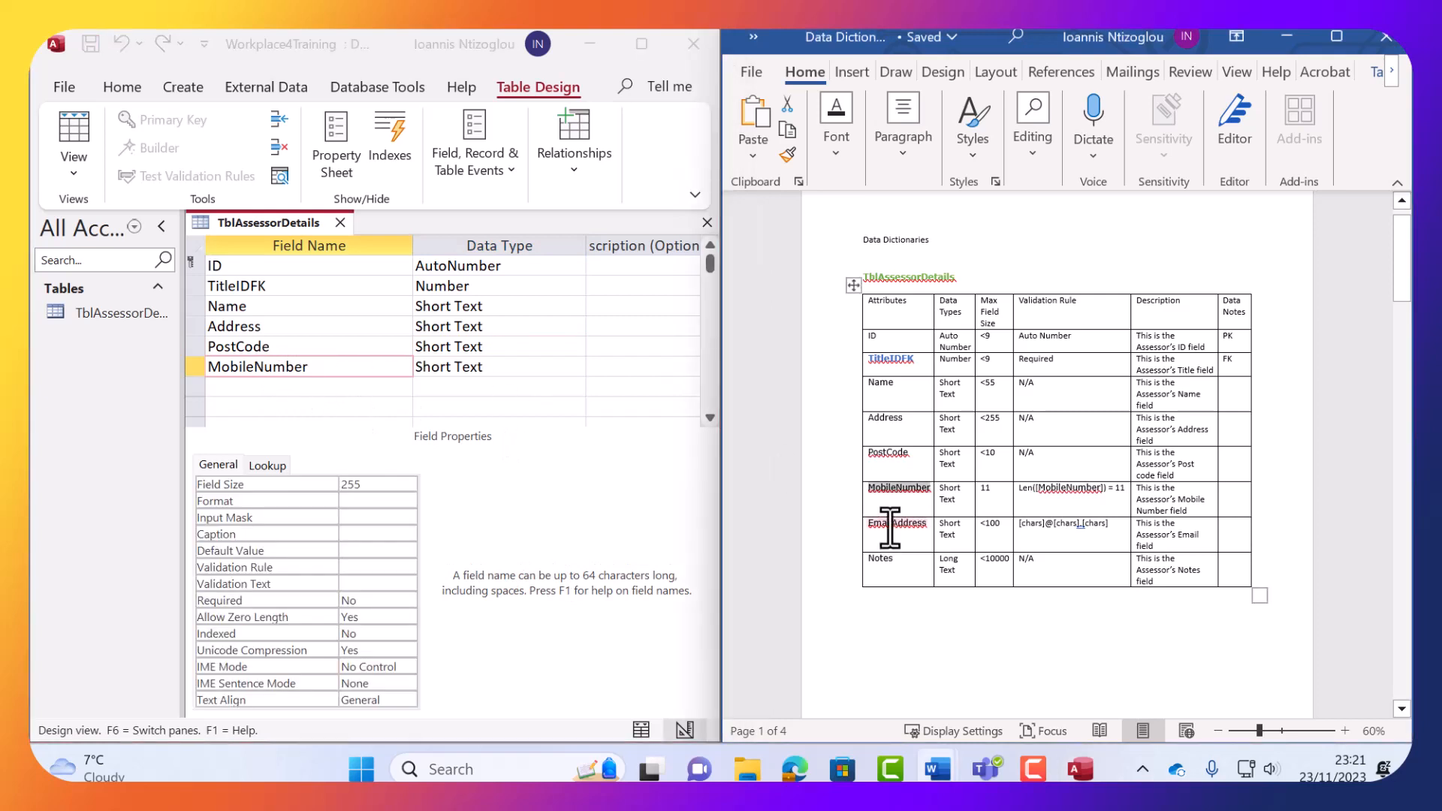
double_click(888, 523)
key(ctrl+c)
click(267, 386)
key(ctrl+v)
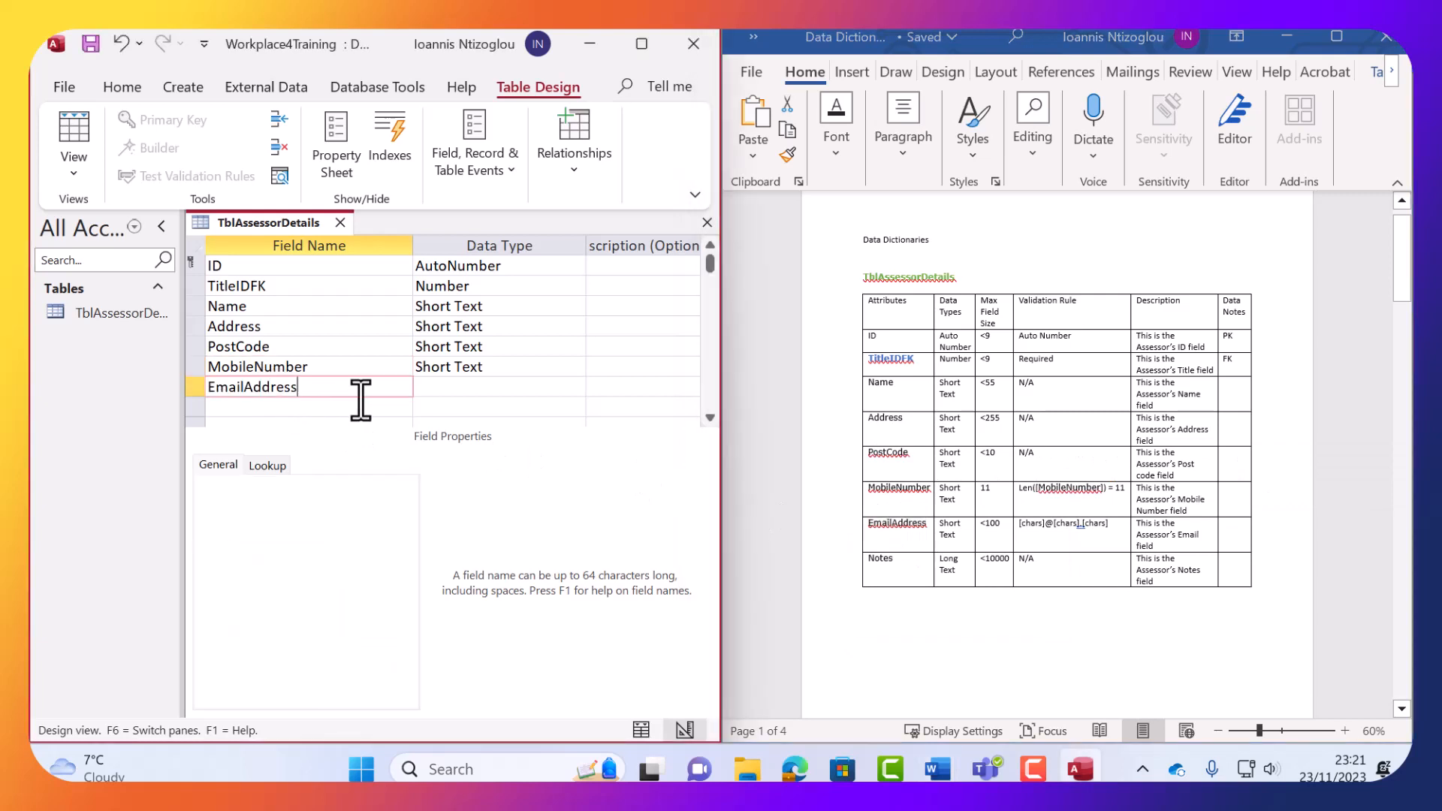
Add the Notes attribute from Word as the last field and set its data type to Long Text.
click(880, 556)
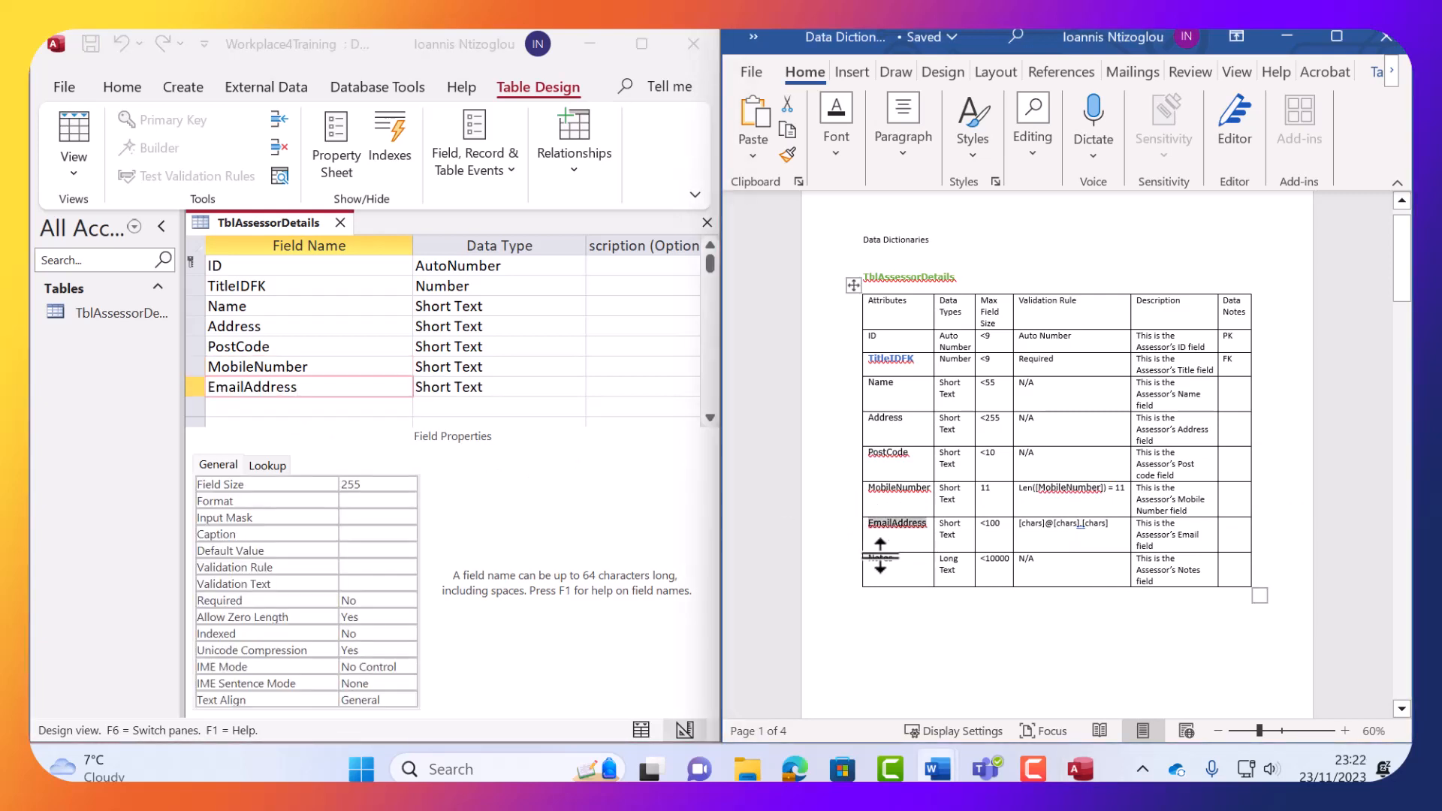
double_click(878, 558)
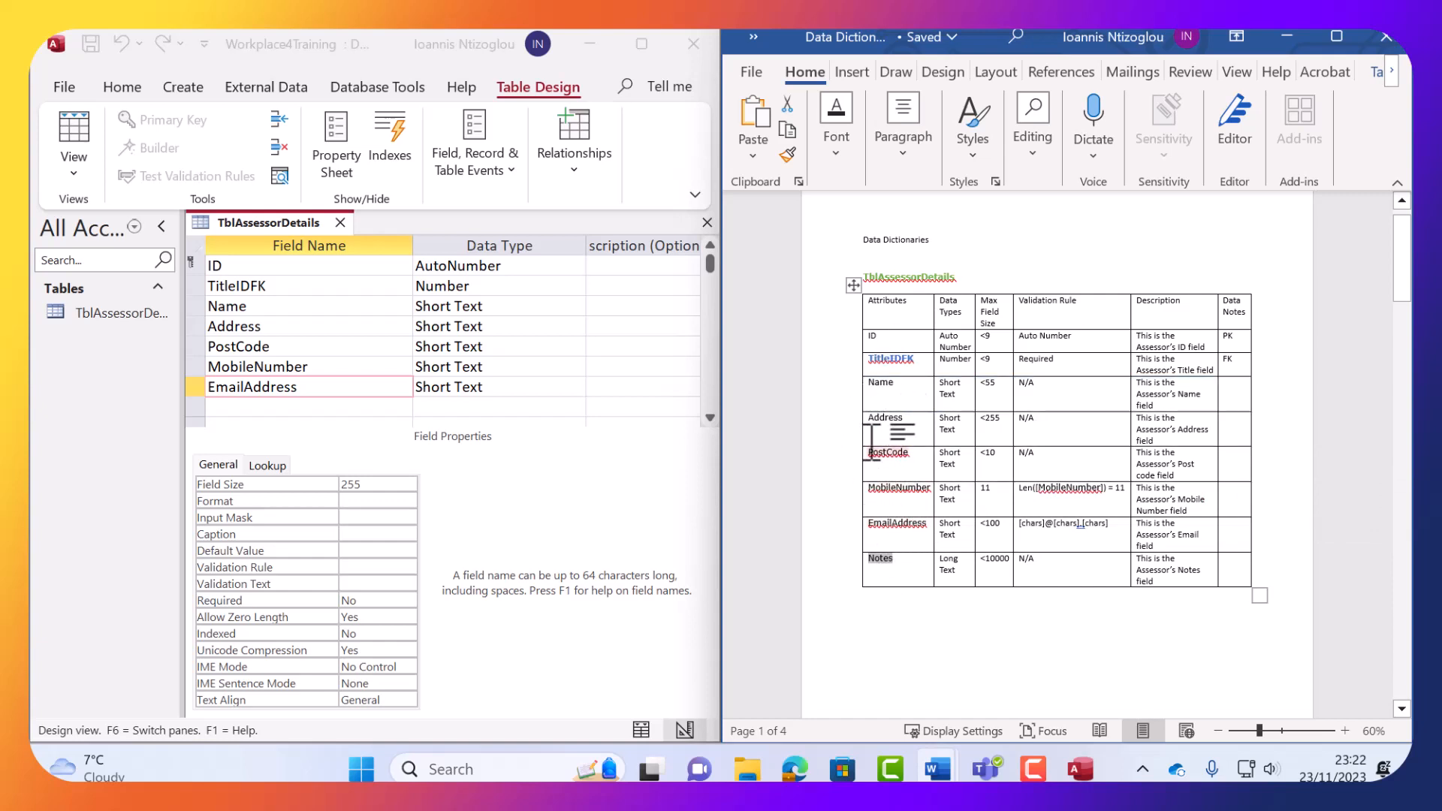
click(328, 408)
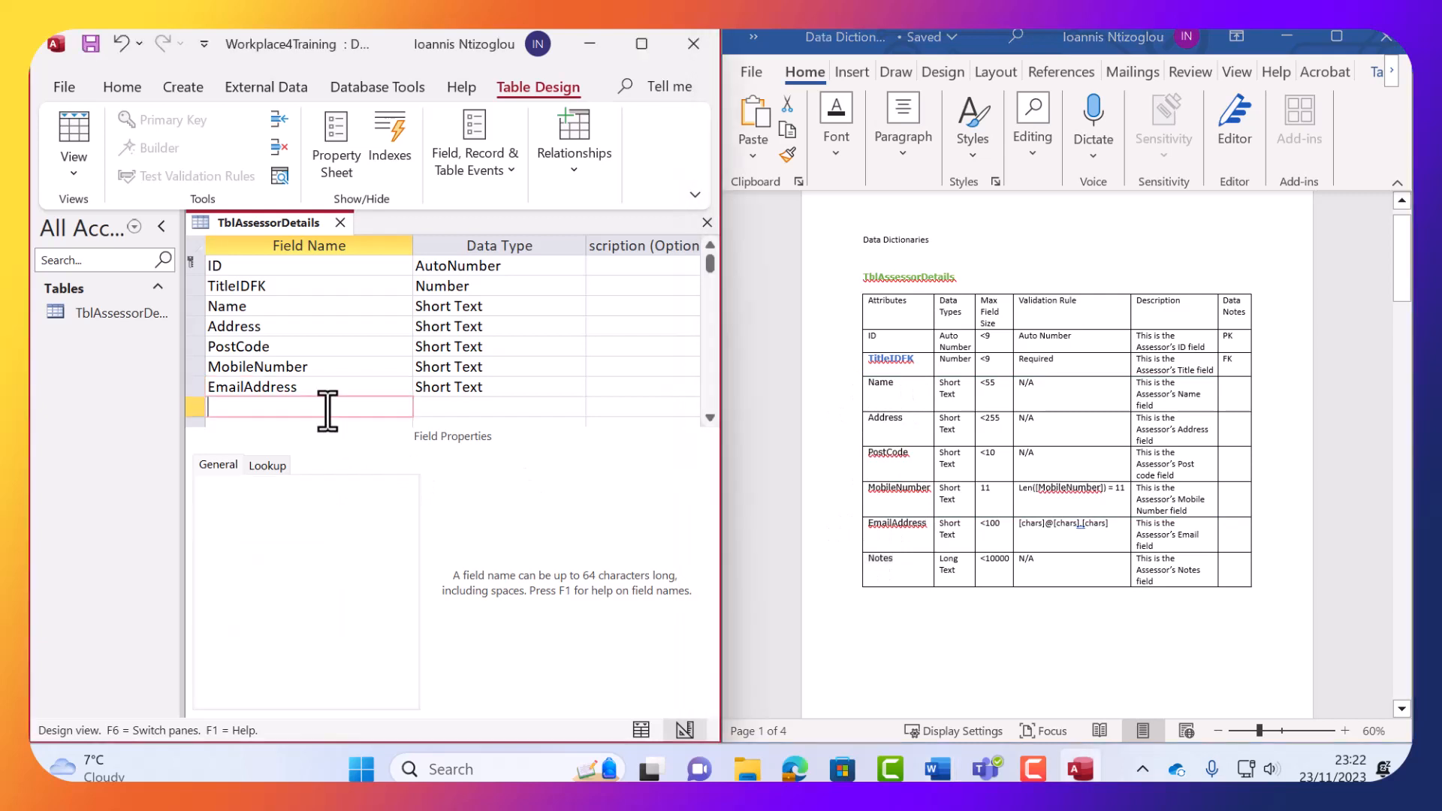
click(533, 408)
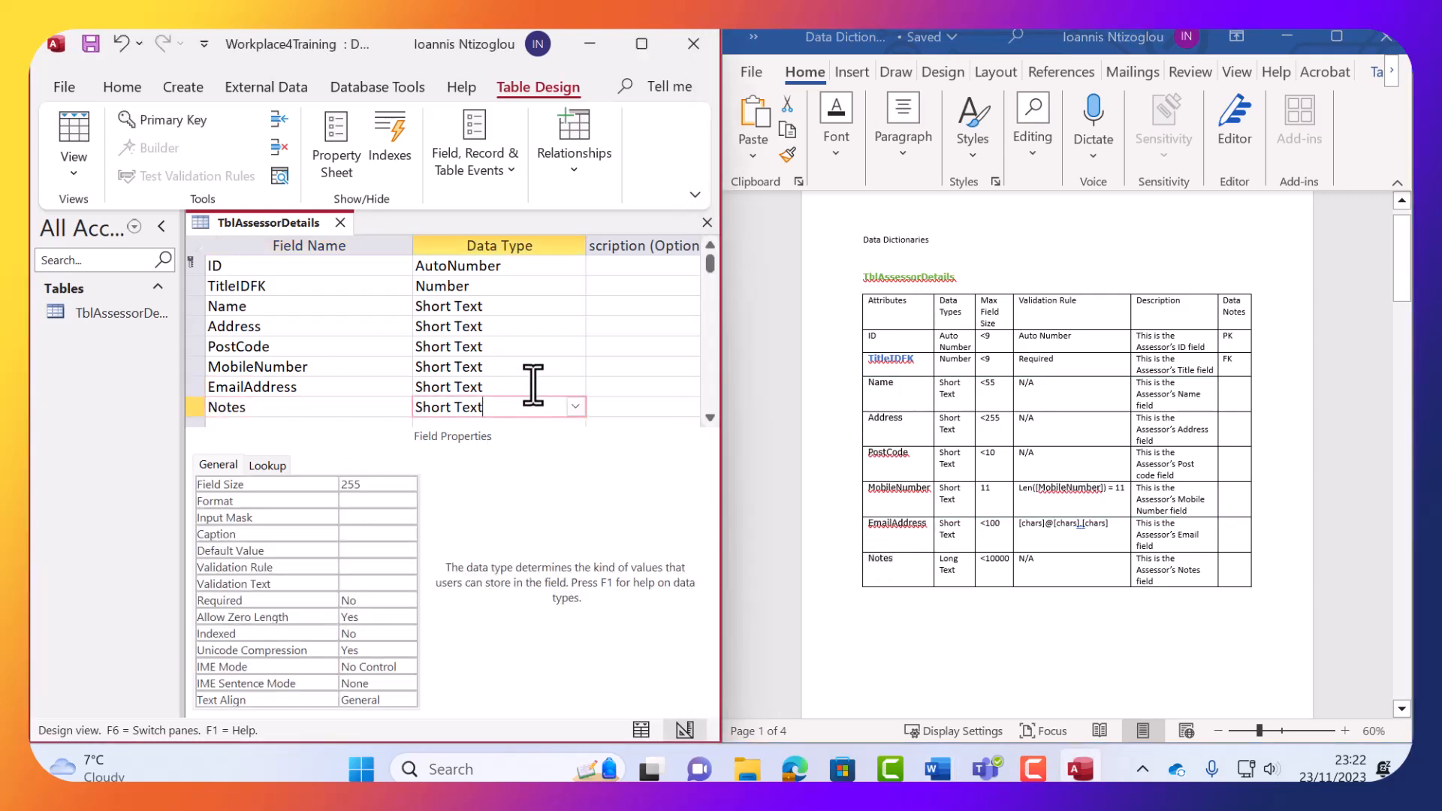
click(576, 407)
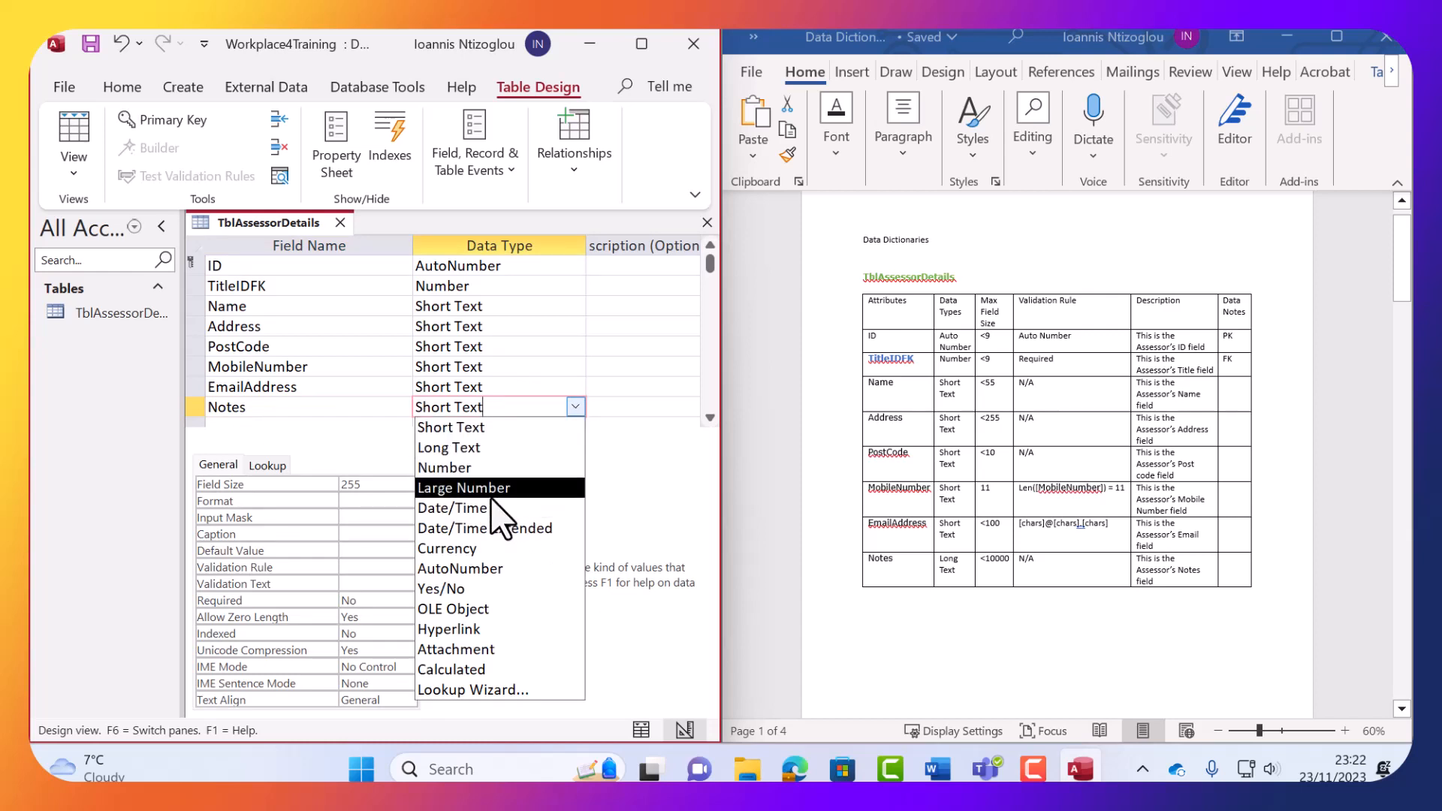
click(487, 450)
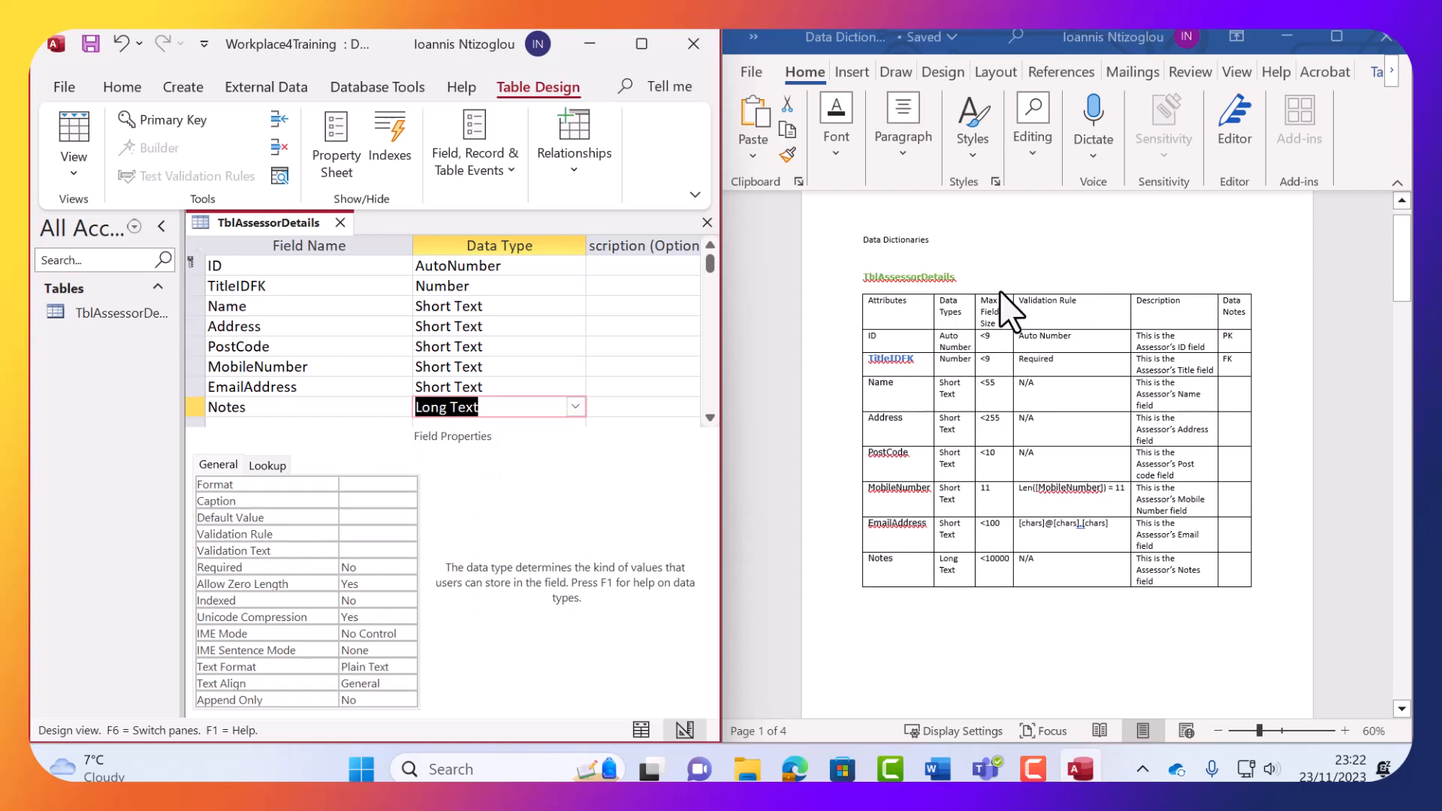
Enter 9 as the Format property of the TitleIDFK field.
click(272, 286)
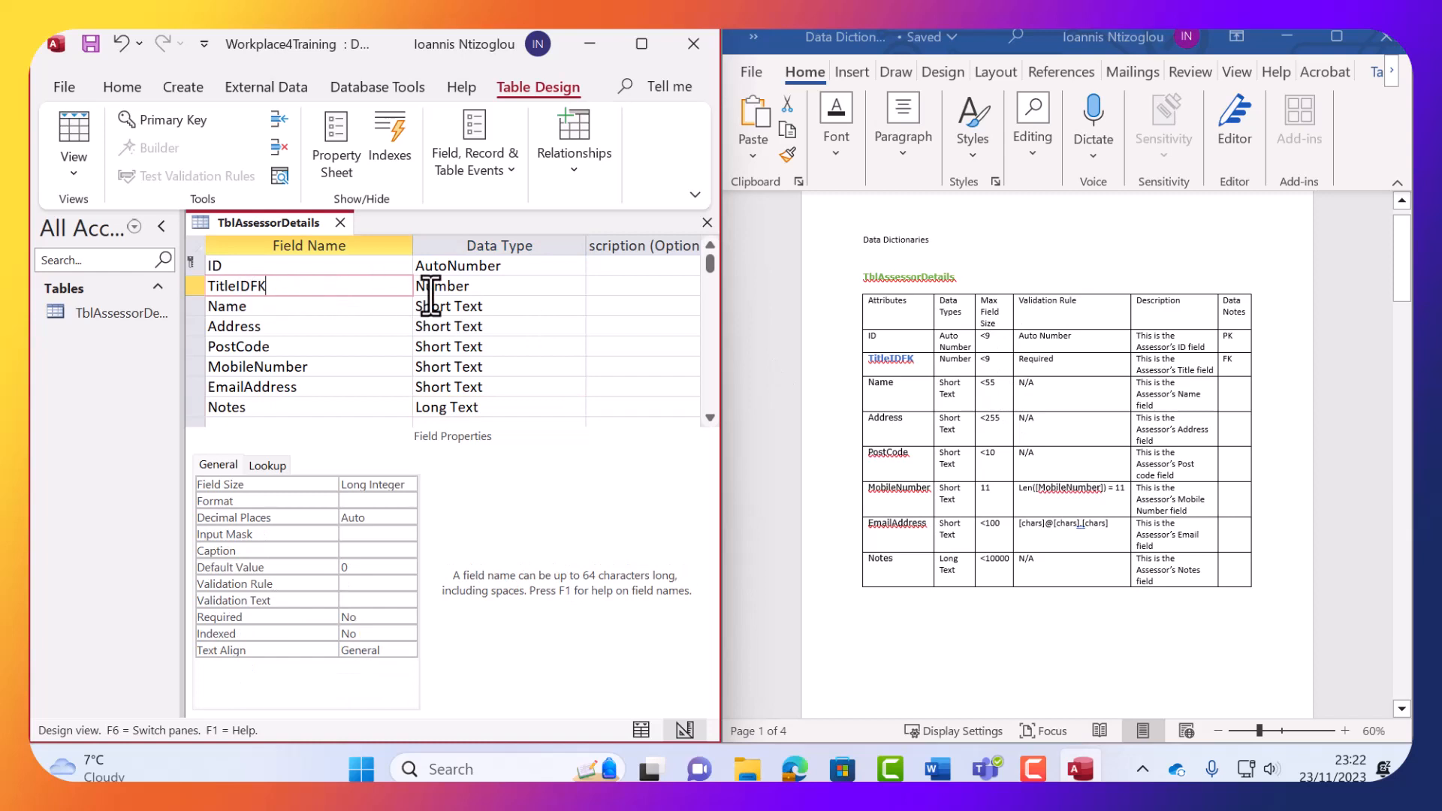
click(364, 501)
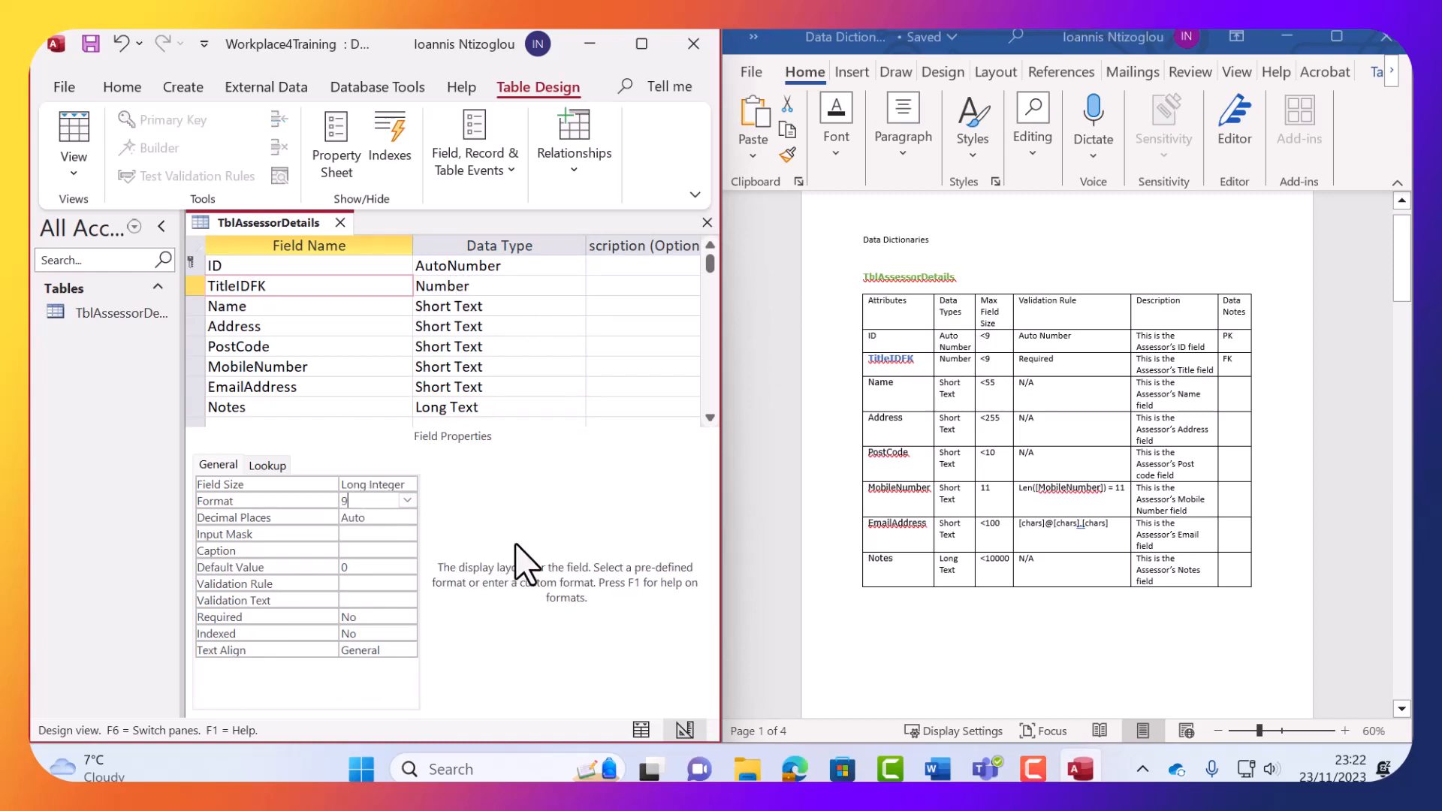
In Word, remove the less-than signs from the TblAssessorDetails Max Field Size values and save the document in its current format.
click(985, 342)
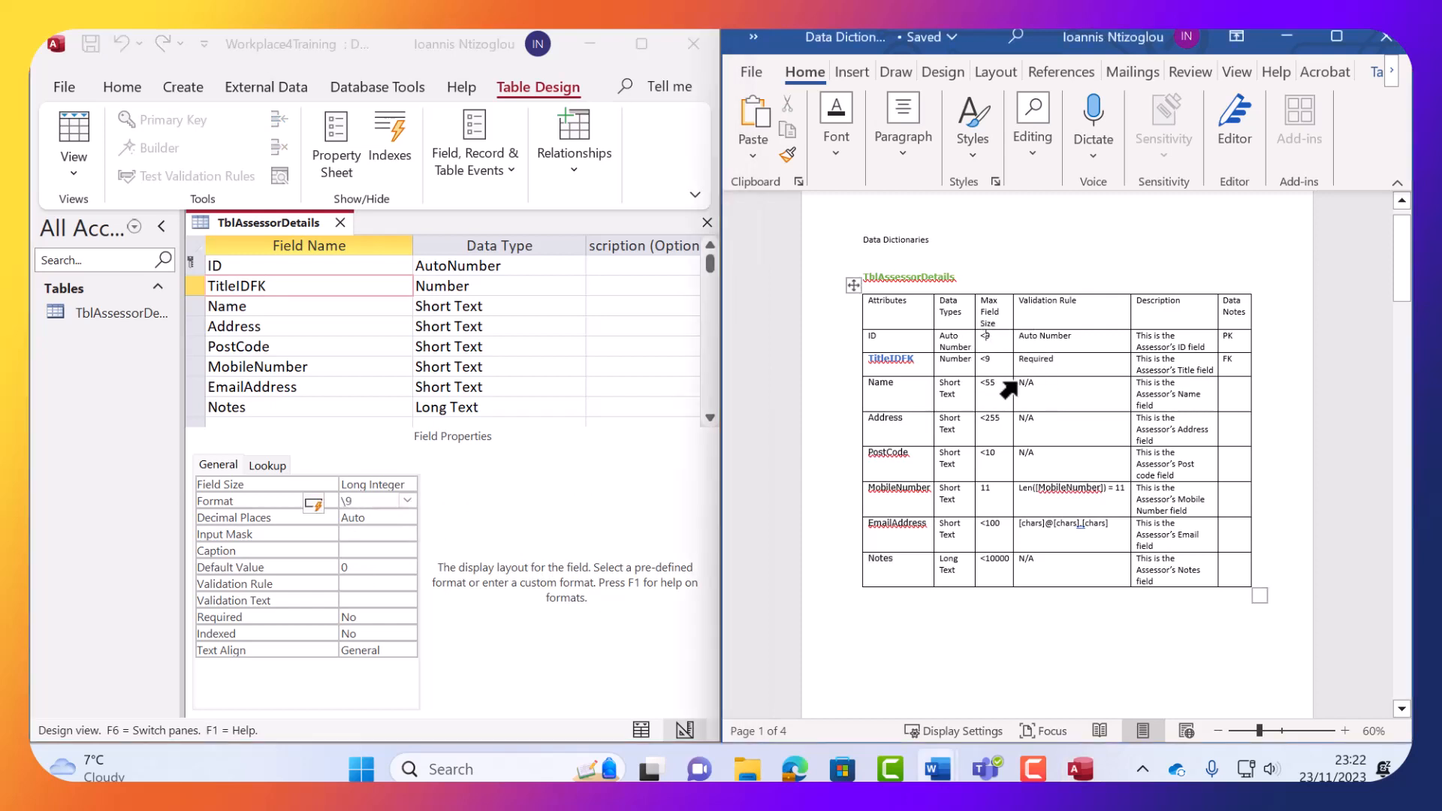
text(=)
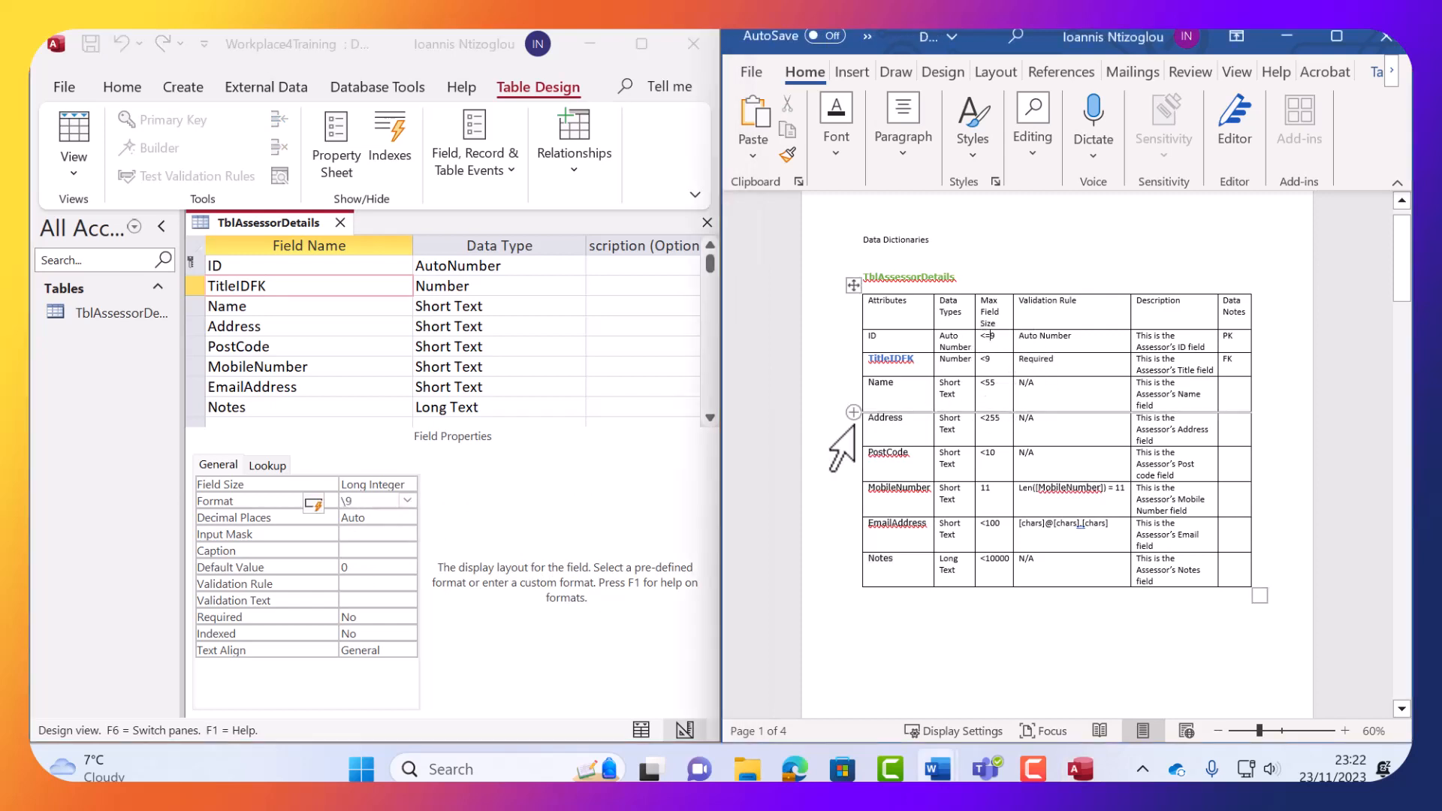
key(BackSpace)
key(BackSpace)
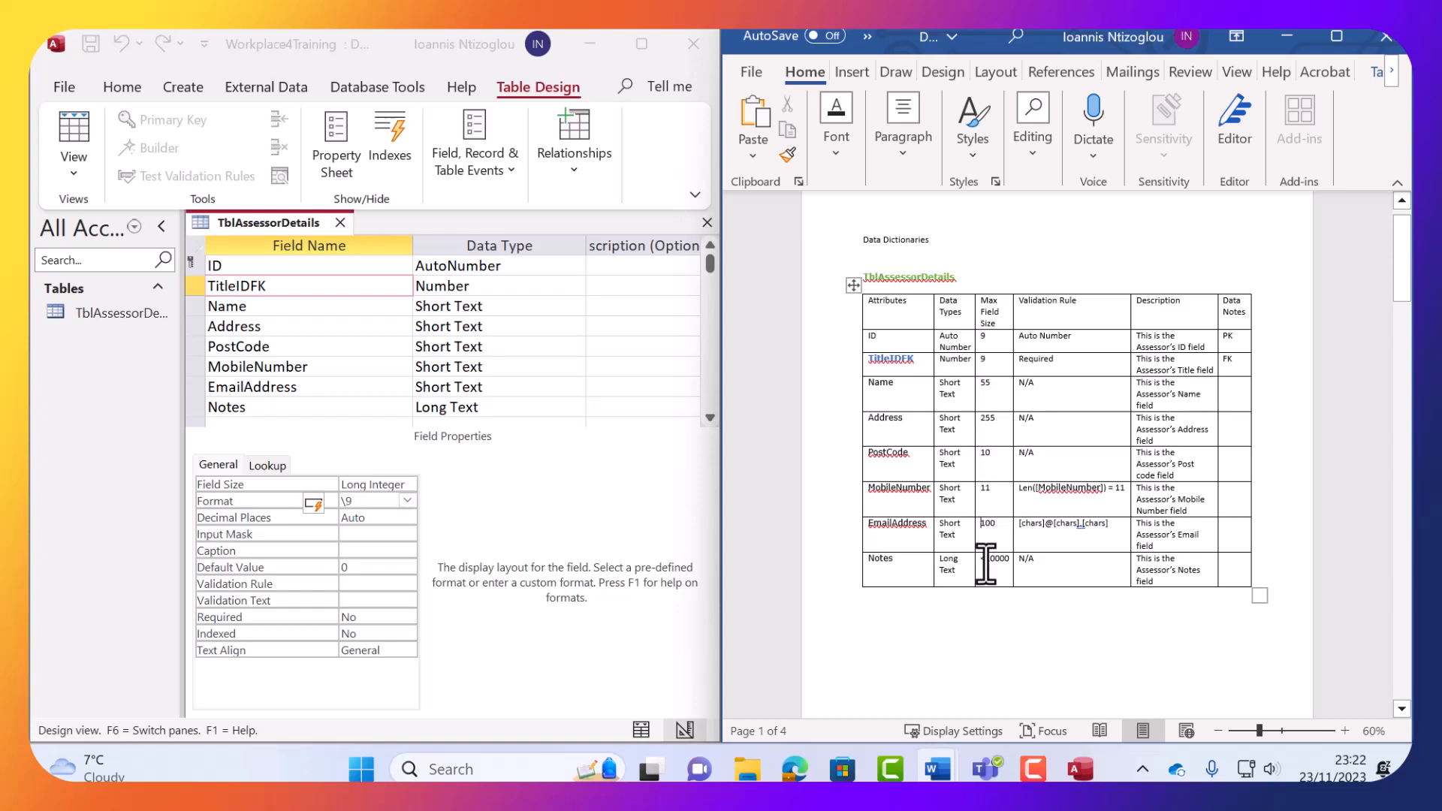
key(BackSpace)
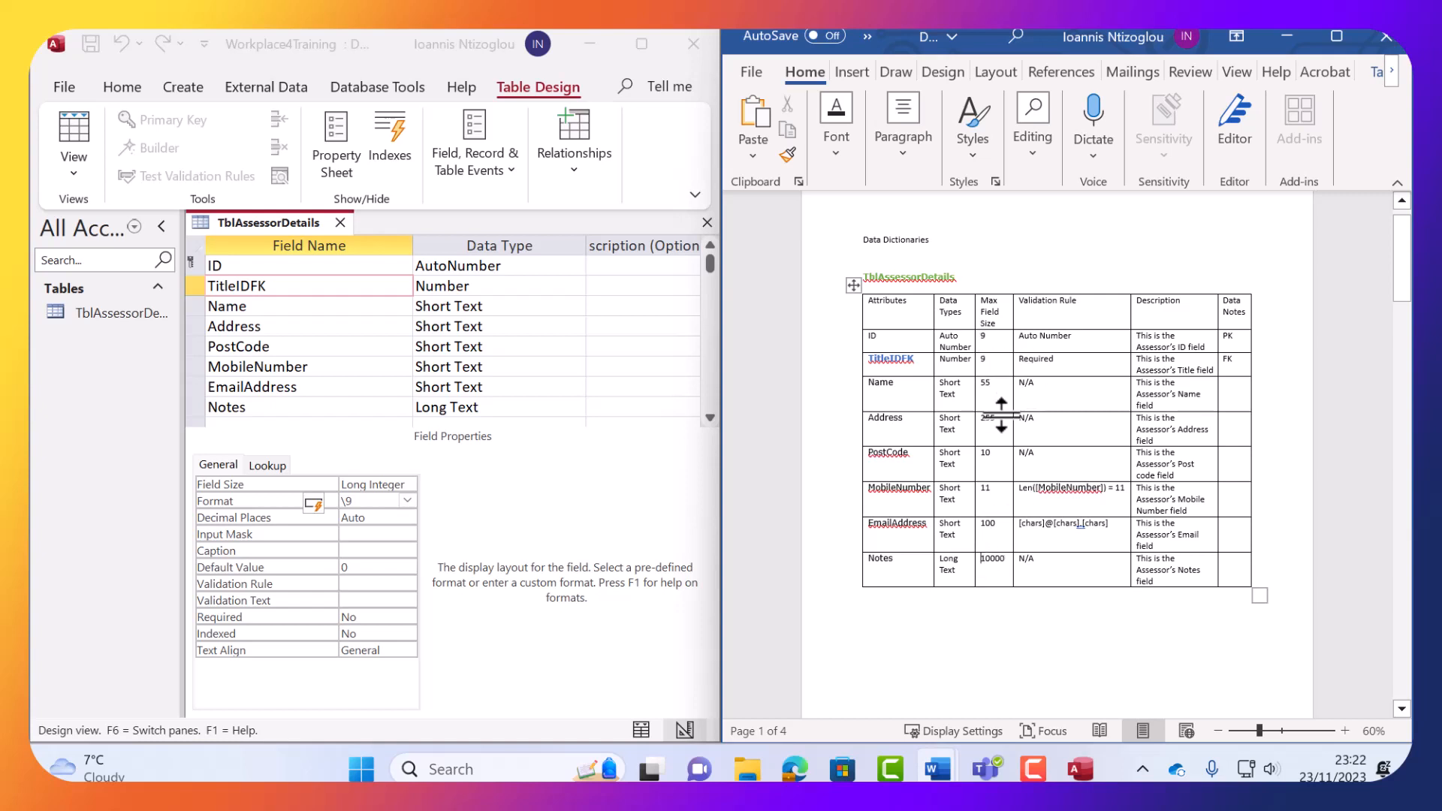
key(ctrl+s)
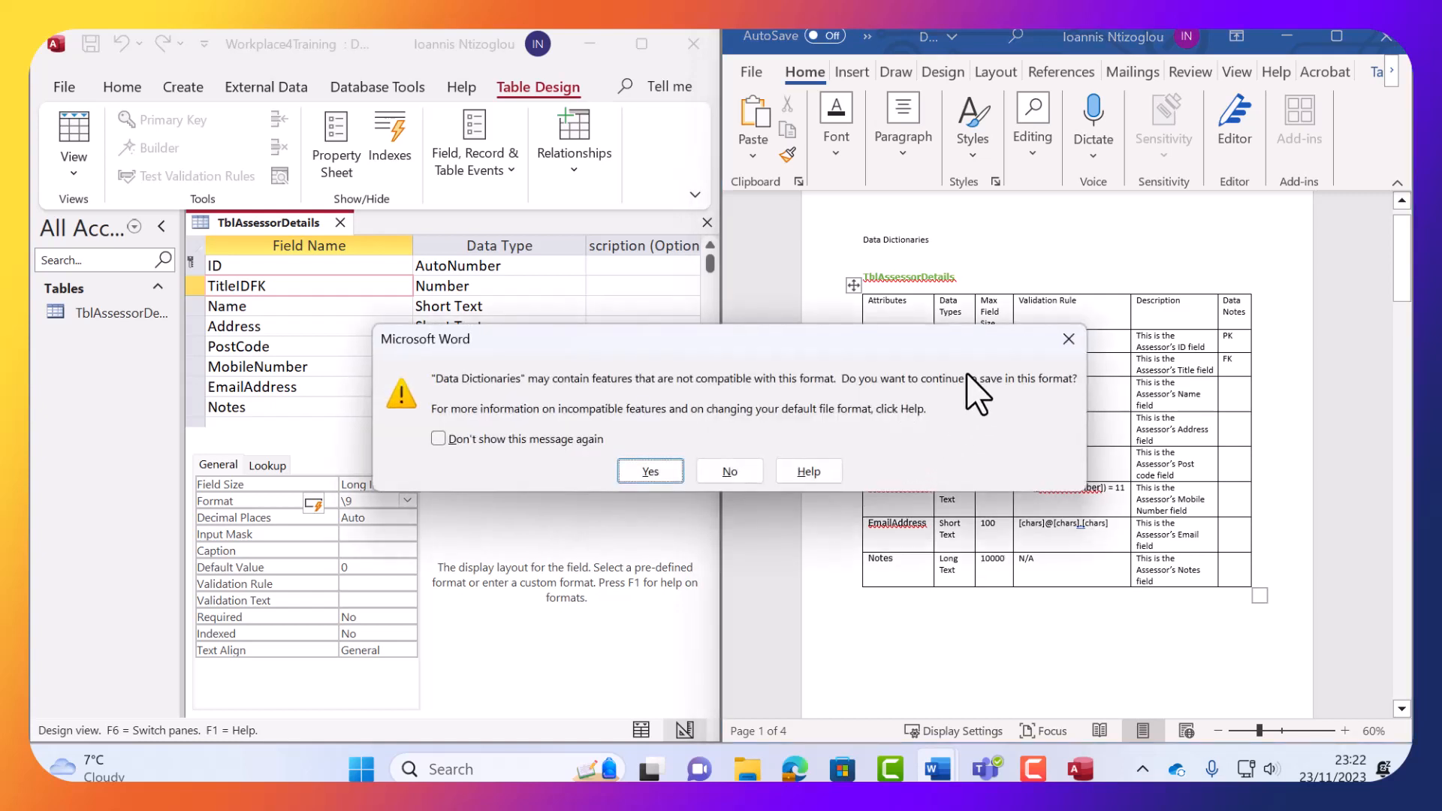
click(643, 473)
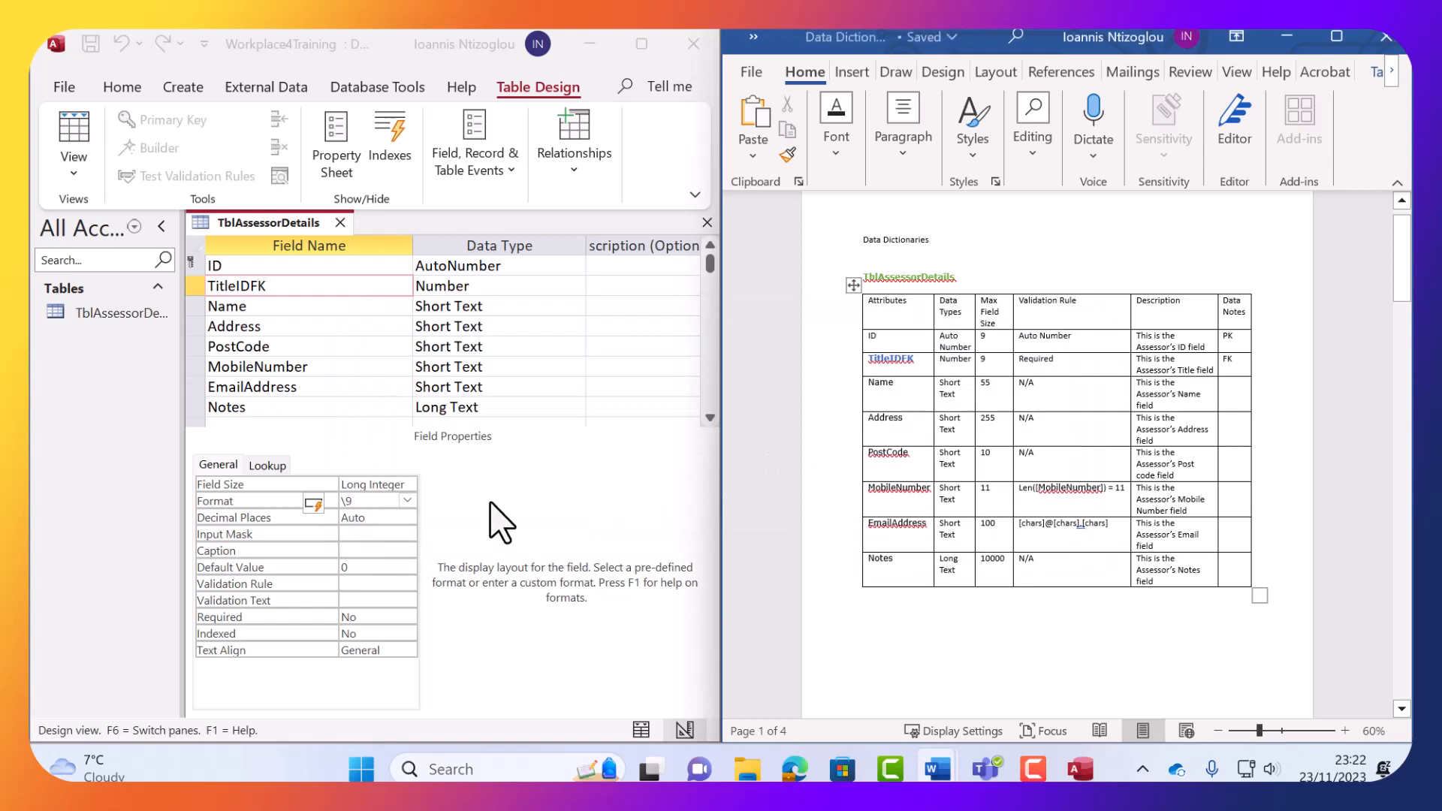
Set the Field Size of the Name field to 55.
click(371, 502)
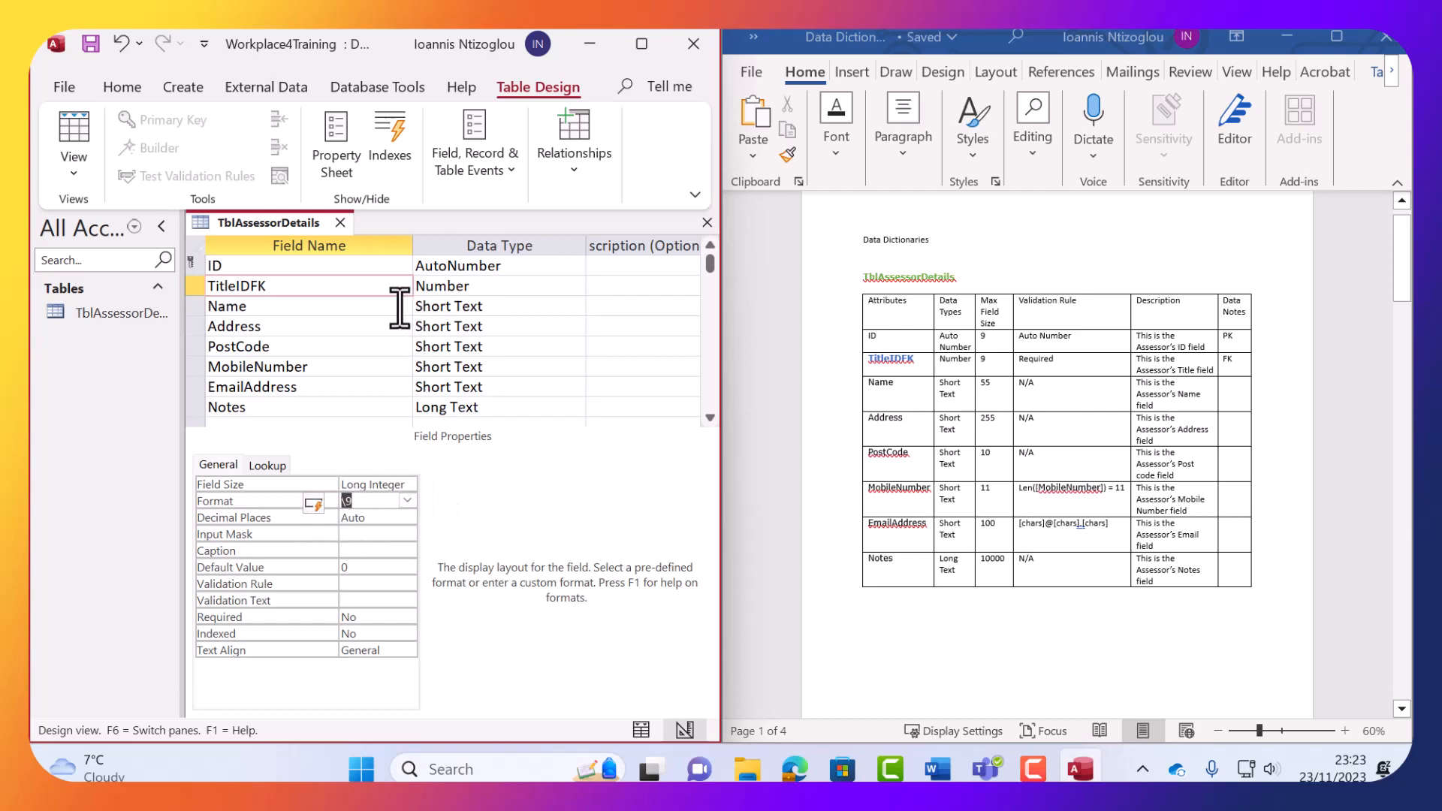
click(512, 288)
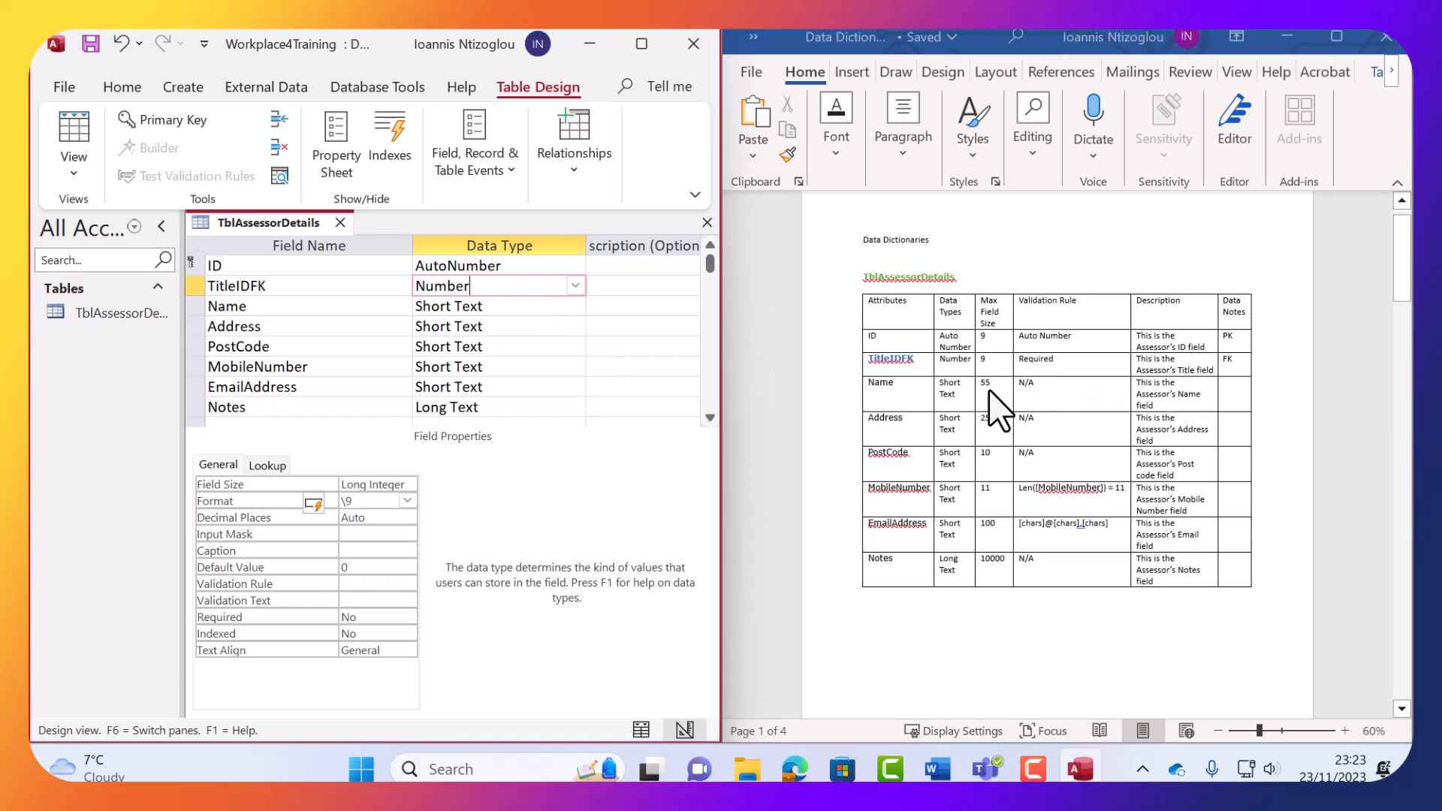
click(275, 308)
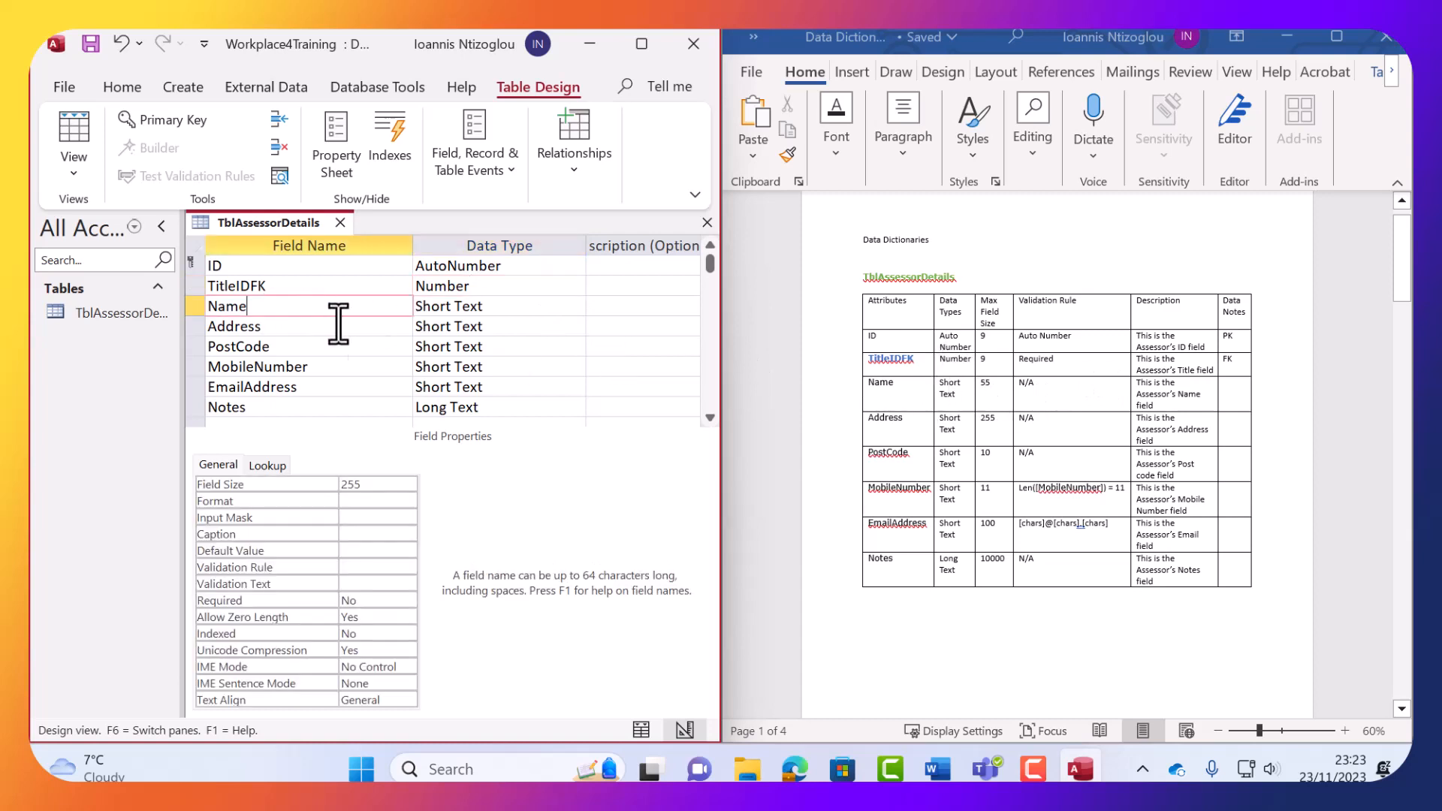
click(370, 496)
click(345, 484)
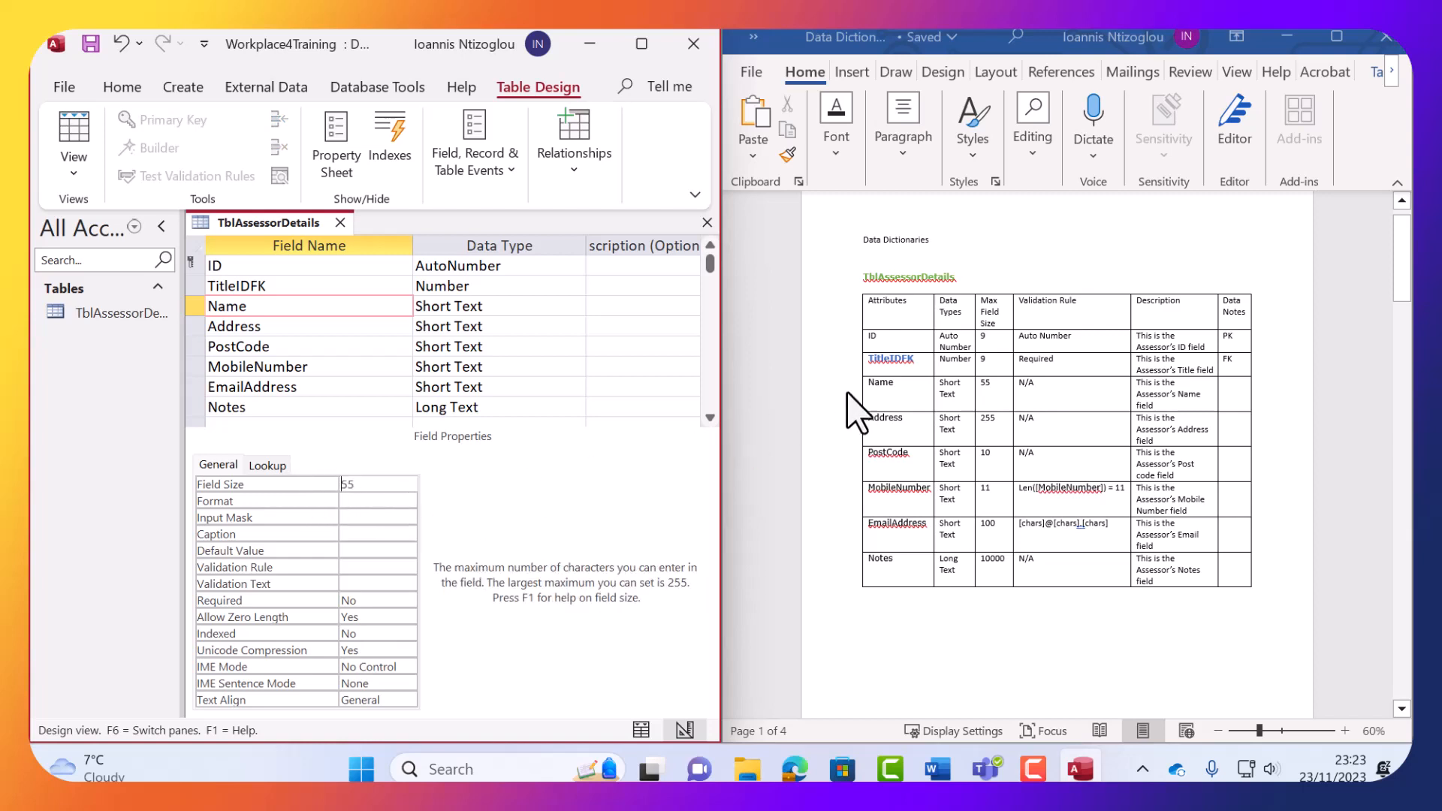
In Word, change the Address attribute's Max Field Size in the TblAssessorDetails dictionary to 150.
click(300, 325)
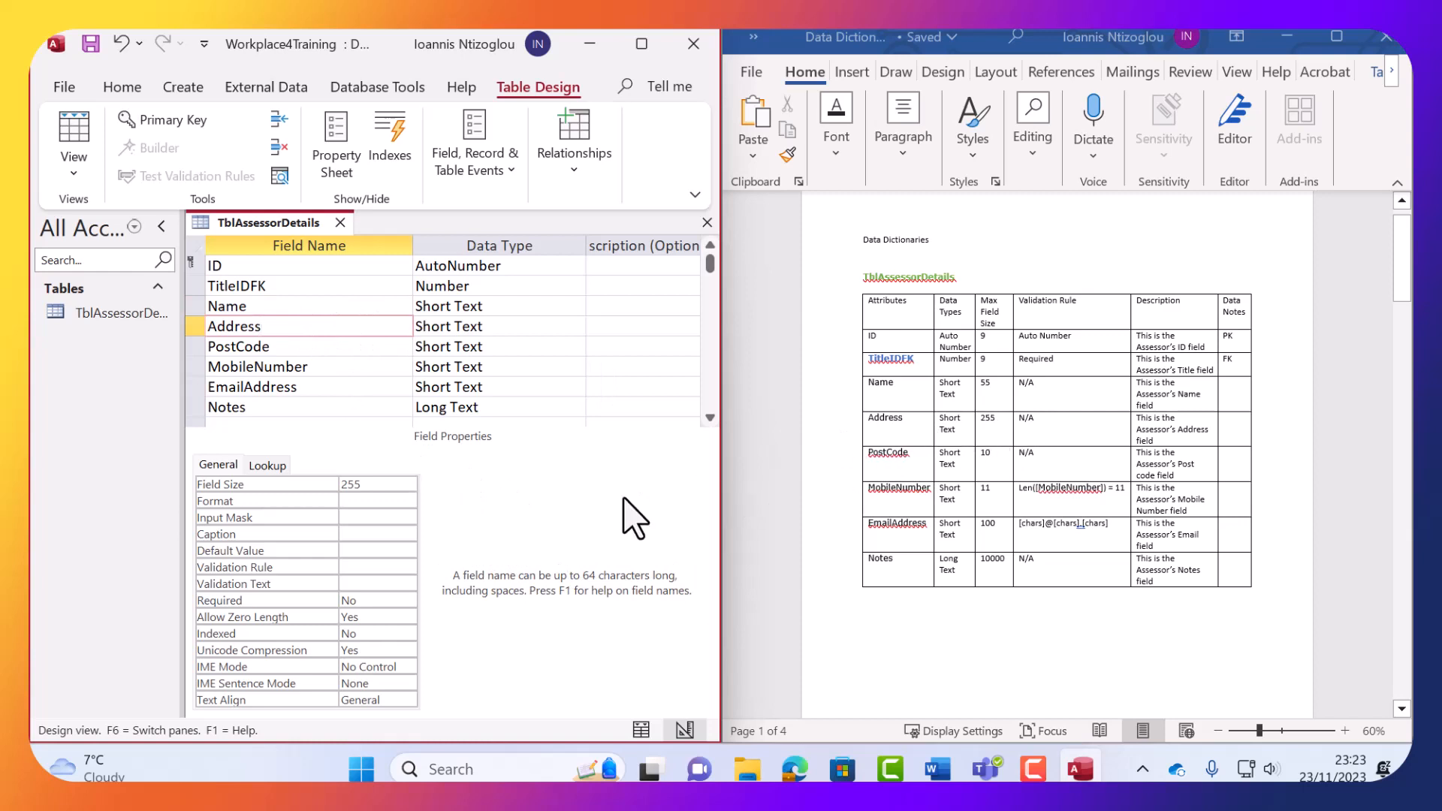
click(996, 415)
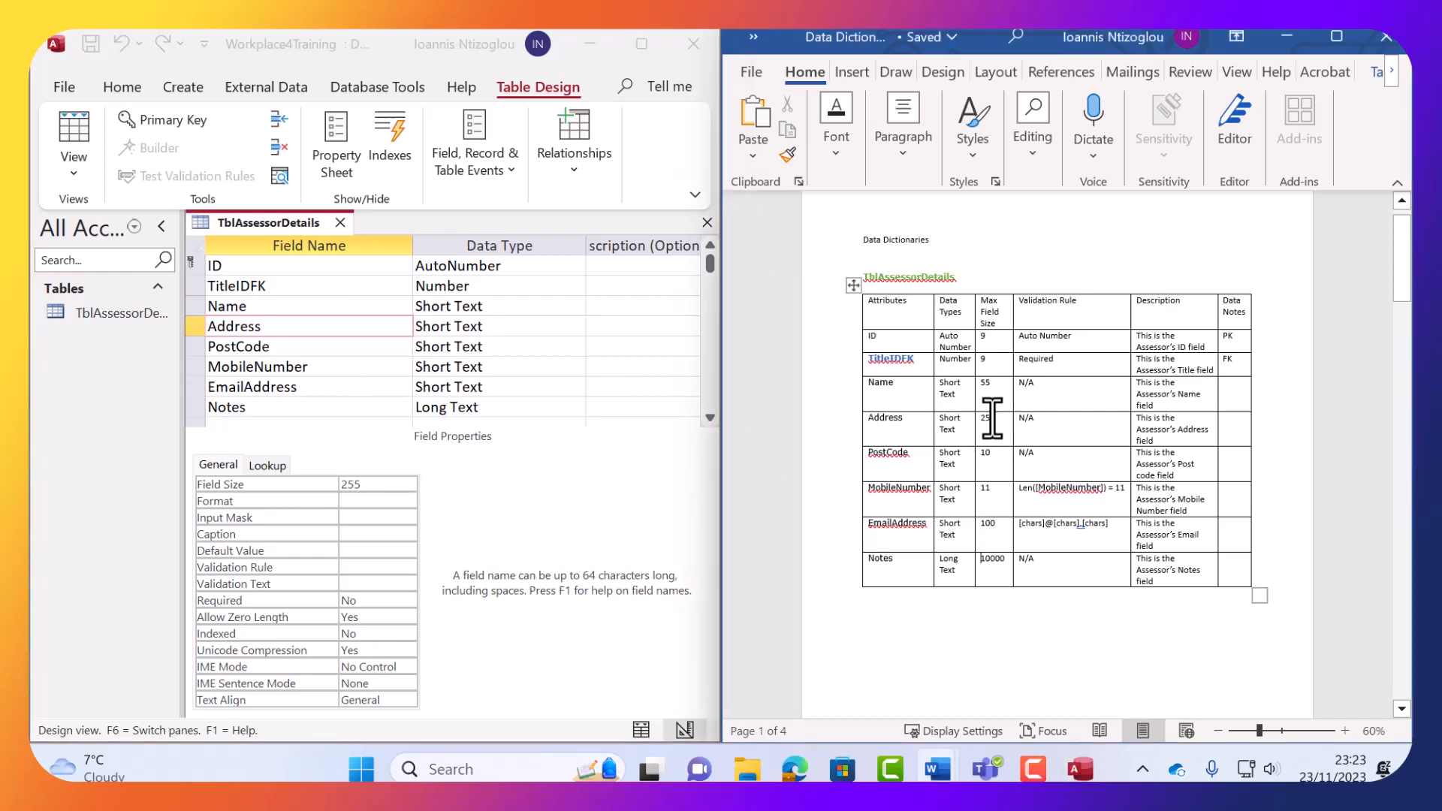
right_click(967, 417)
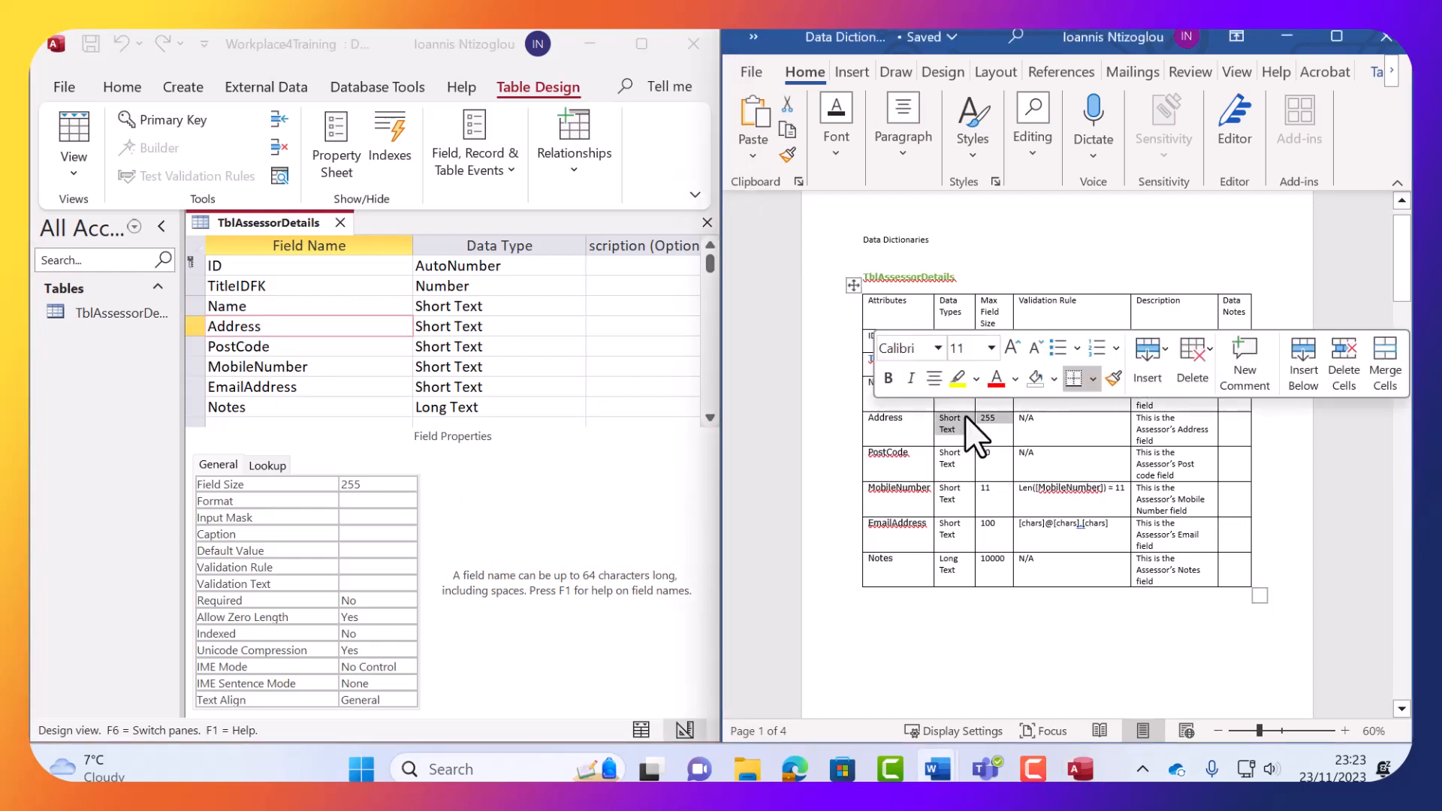
click(1023, 428)
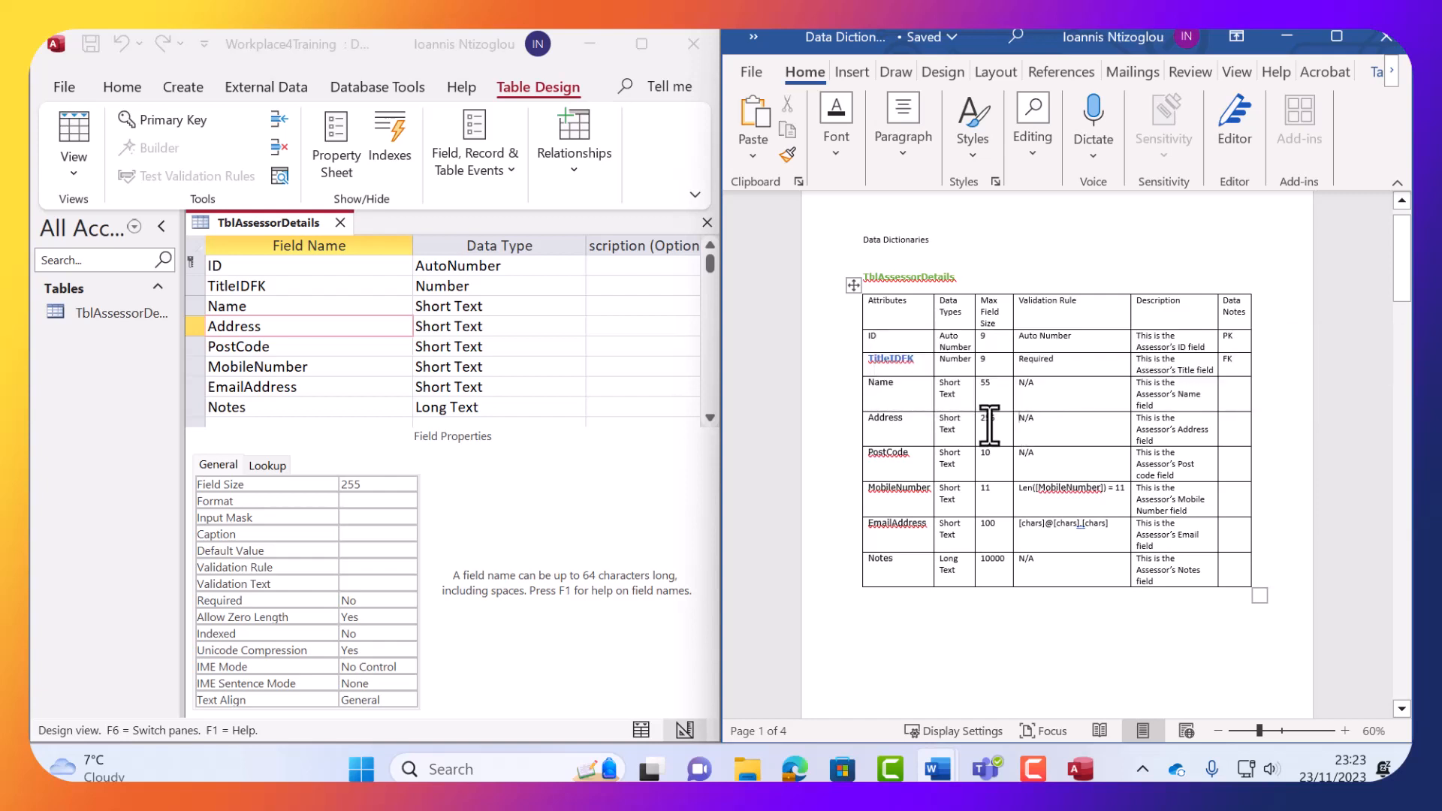
key(ctrl+c)
double_click(987, 423)
text(1)
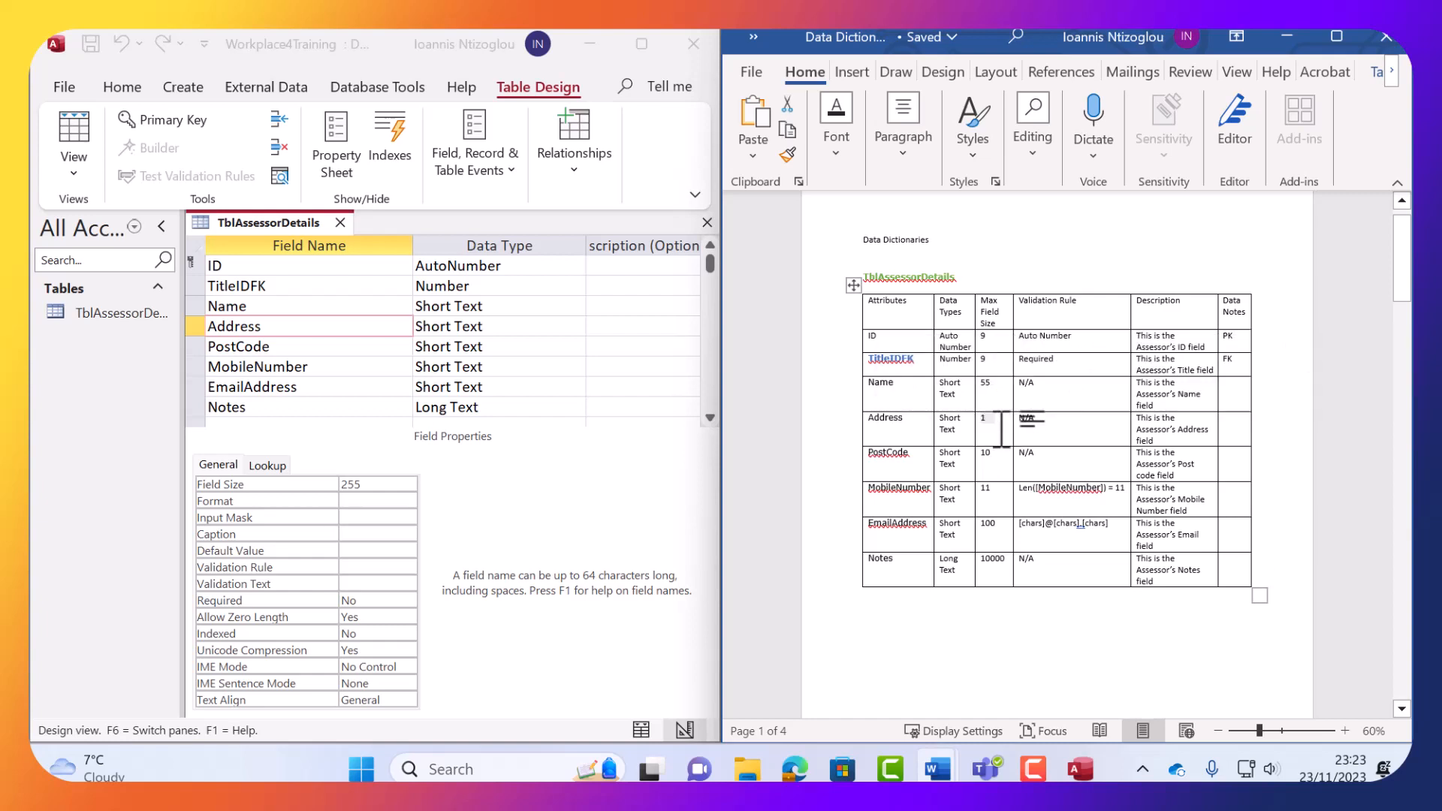
text(50)
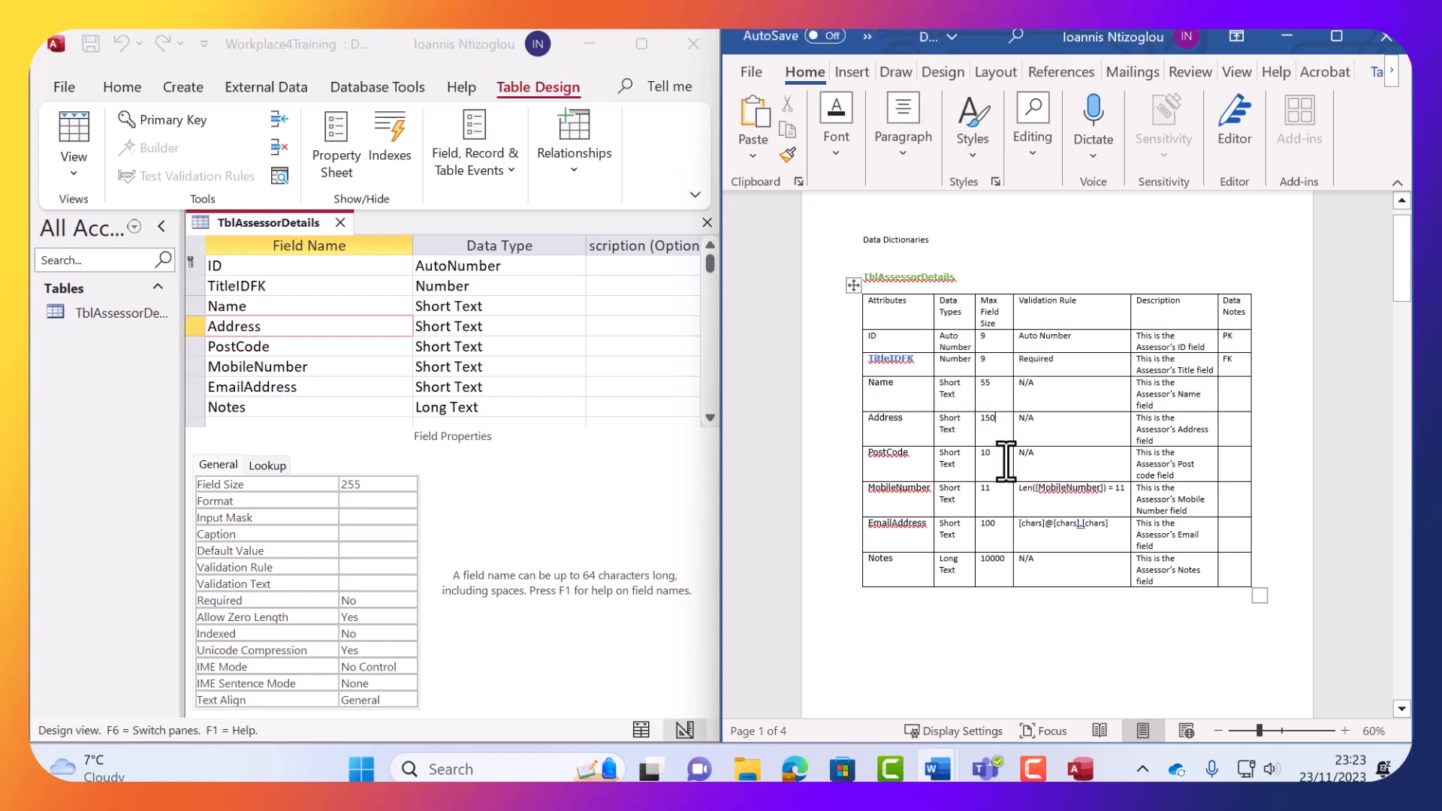
Set the Address field's Field Size in Access to 150, matching the Word dictionary.
double_click(986, 422)
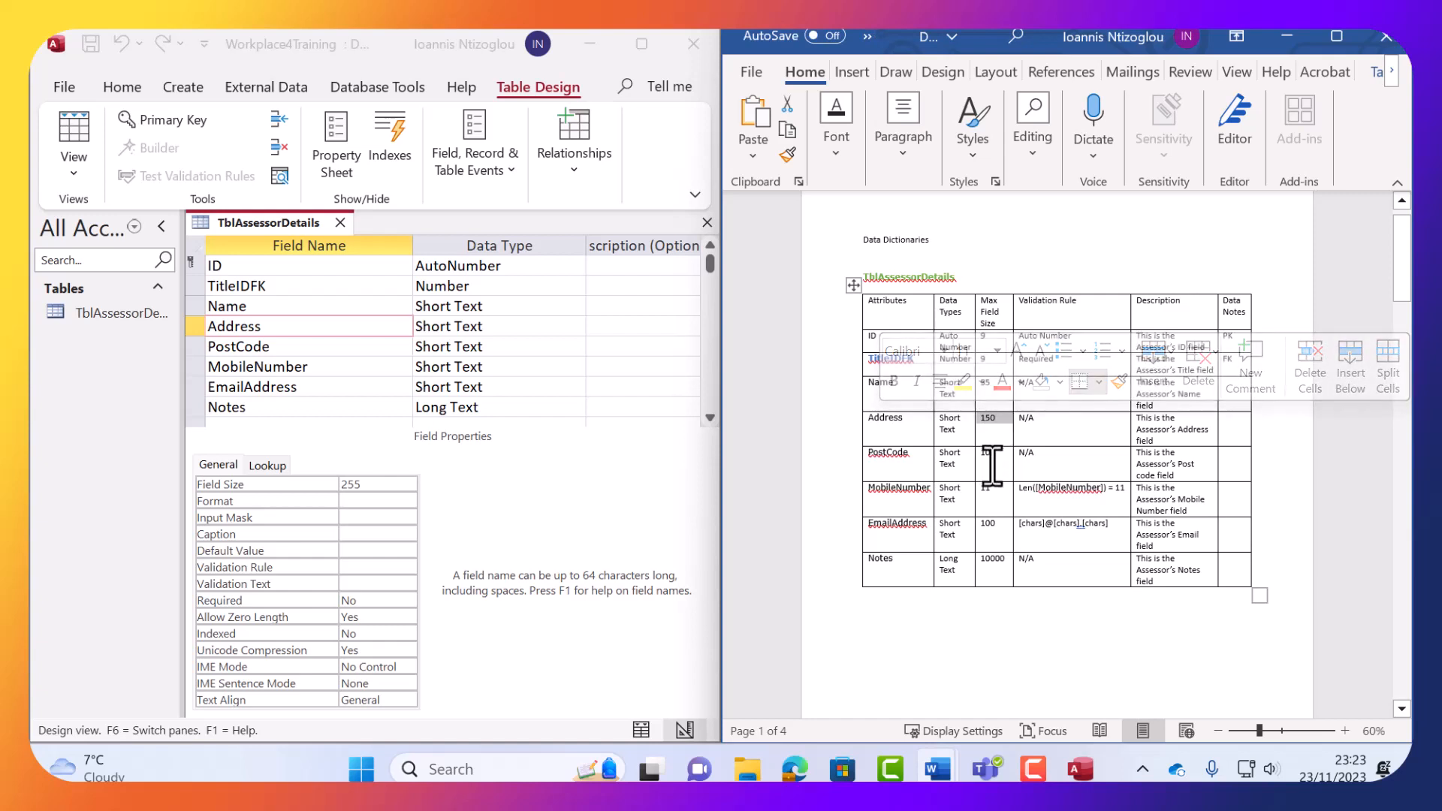
click(992, 465)
double_click(991, 419)
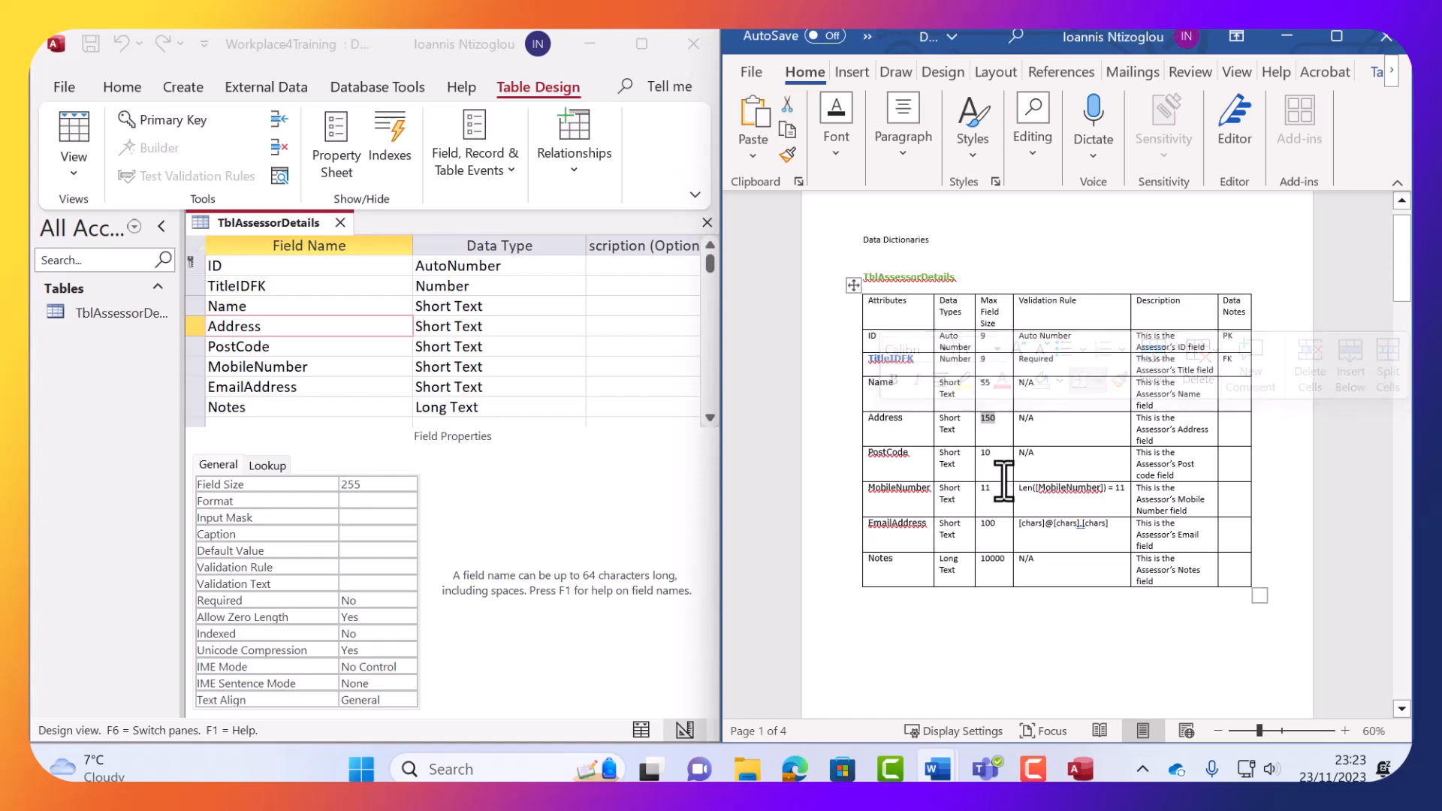
double_click(349, 484)
key(ctrl+v)
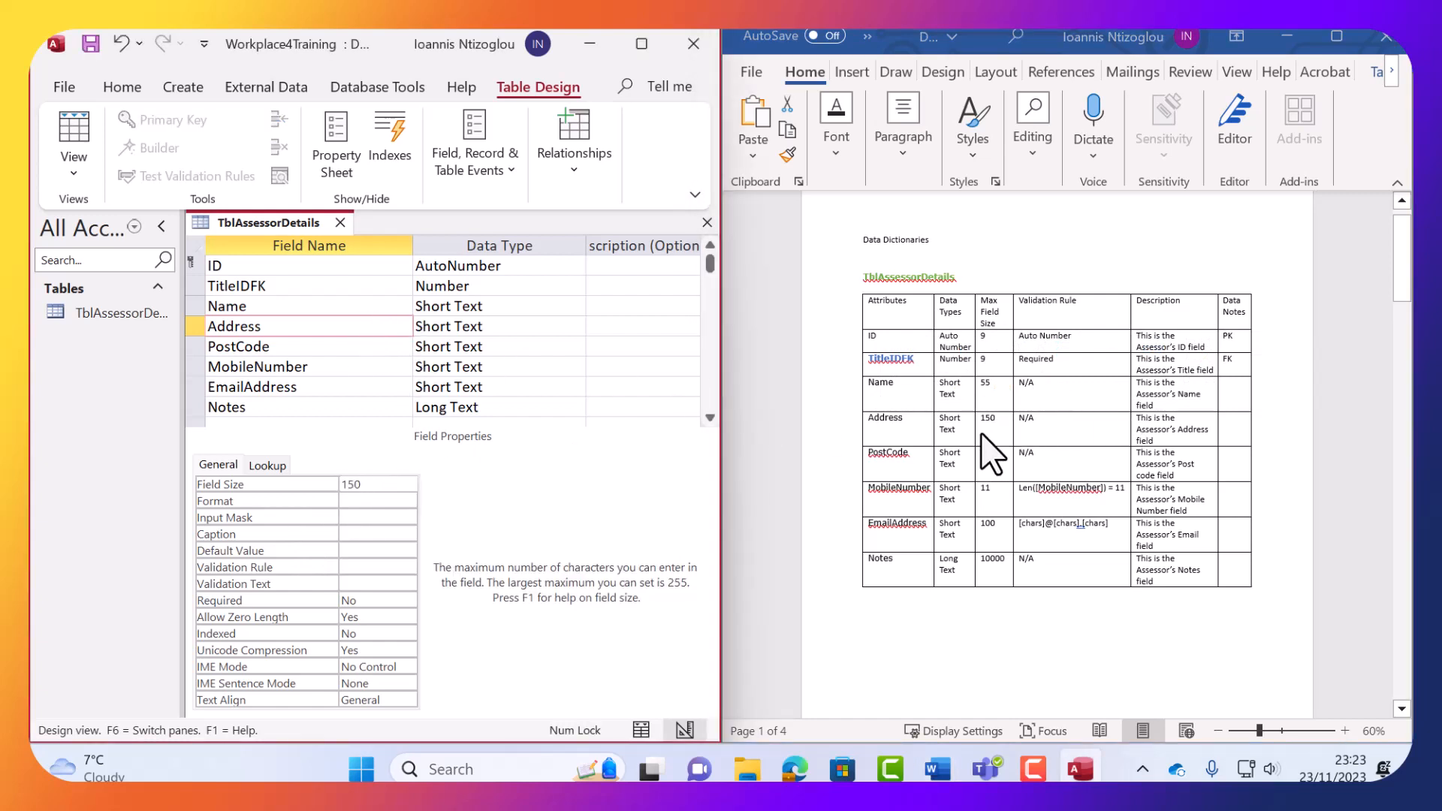
Set the Field Size of the PostCode field to 10.
click(302, 348)
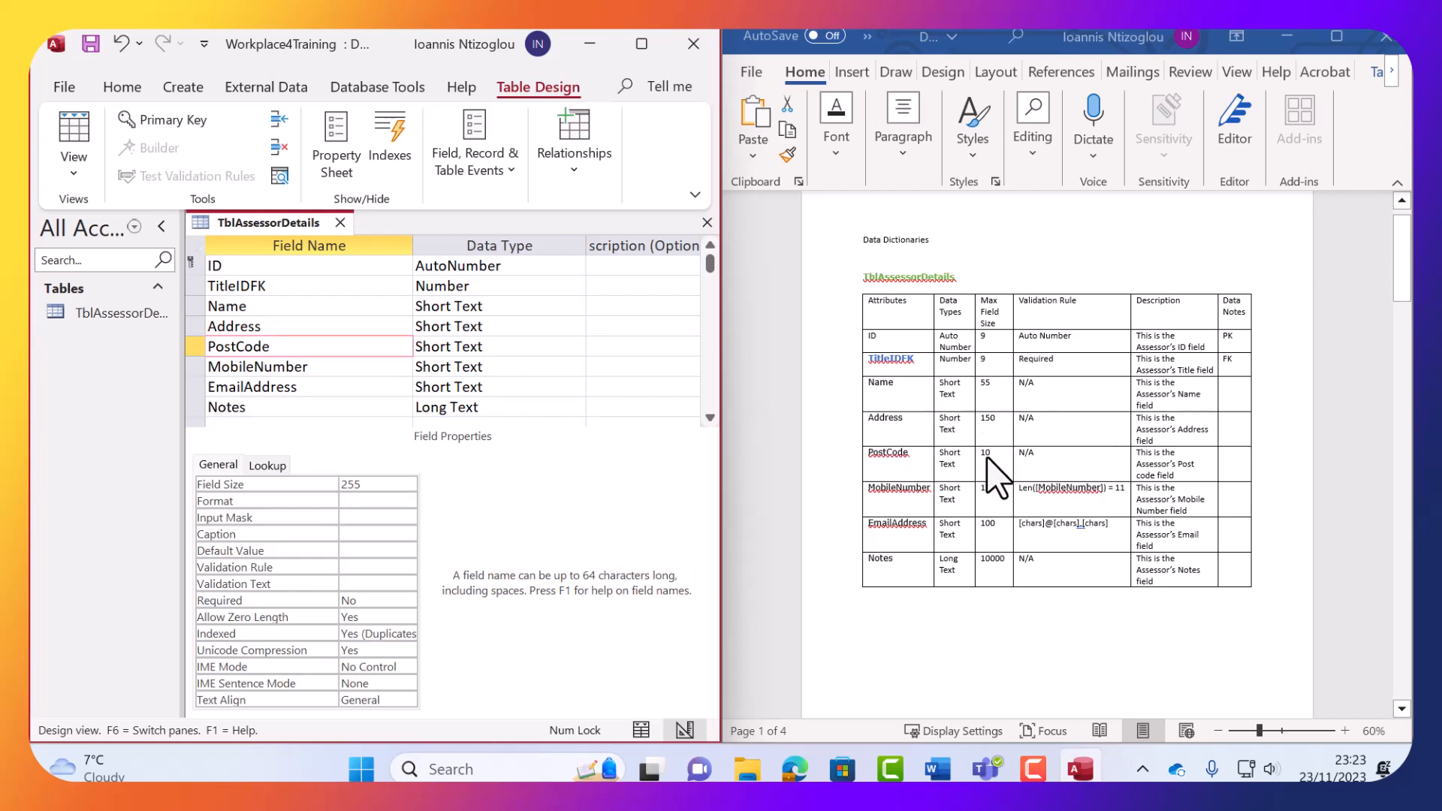
click(336, 486)
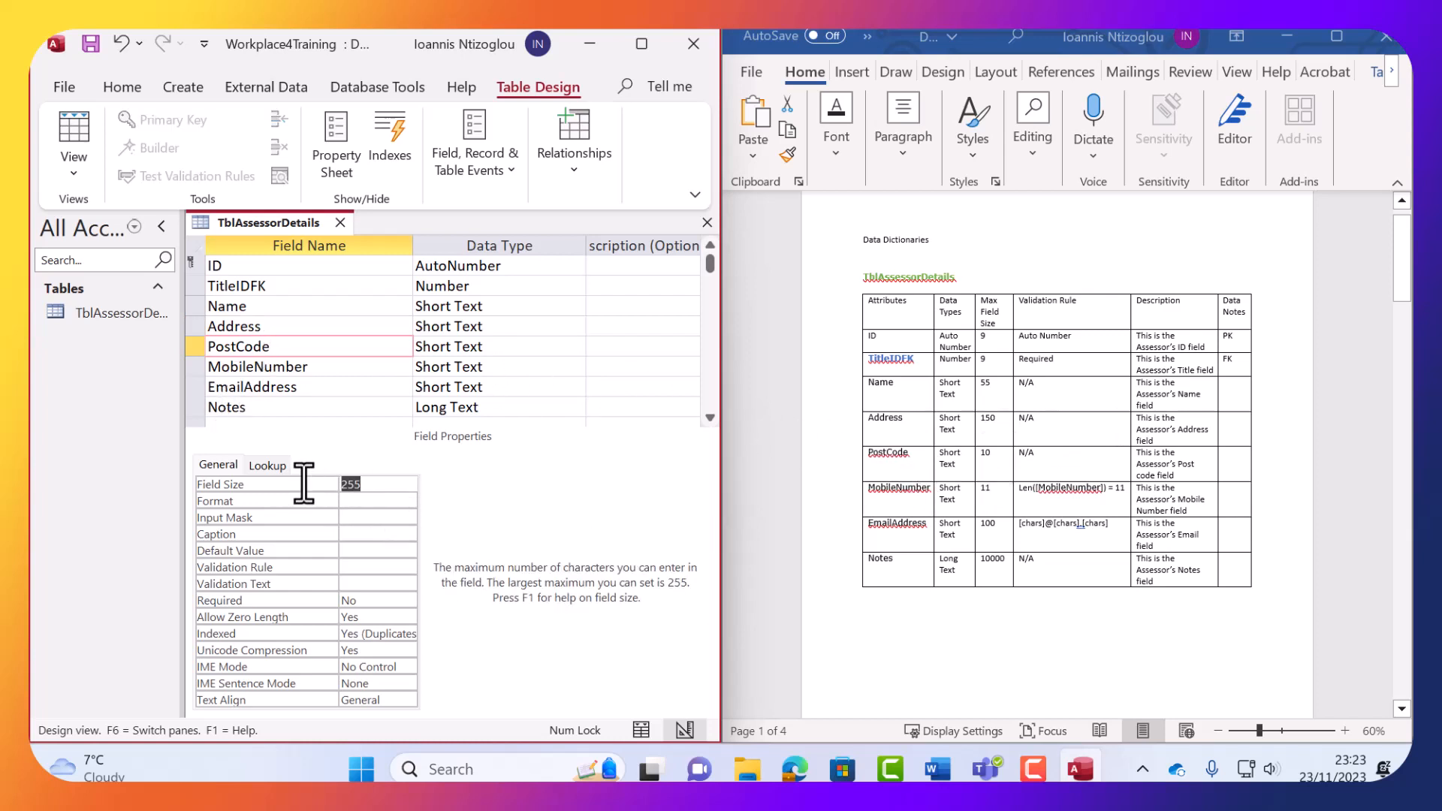
text(10)
Set the Field Size of the MobileNumber field to 15.
click(324, 373)
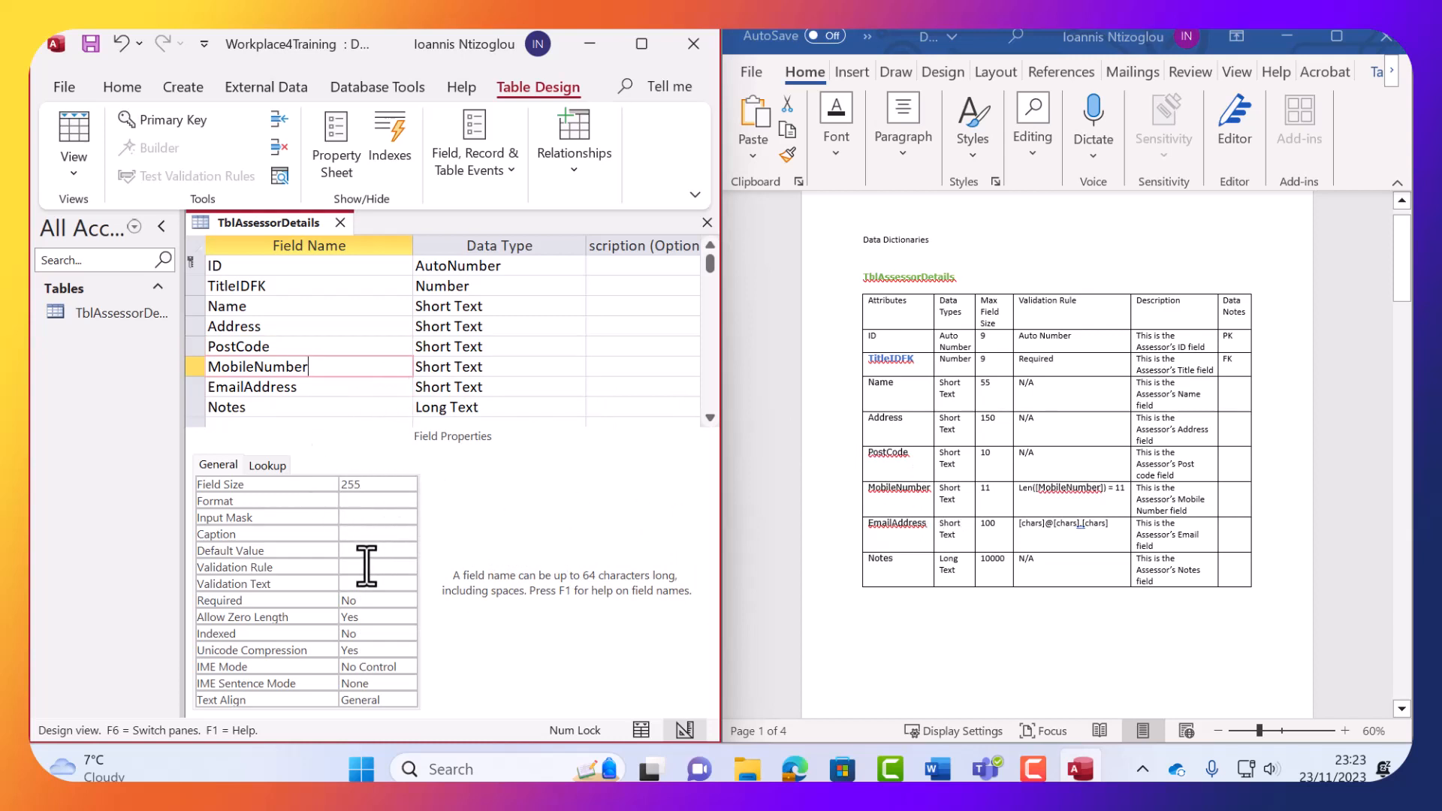
click(373, 483)
double_click(373, 484)
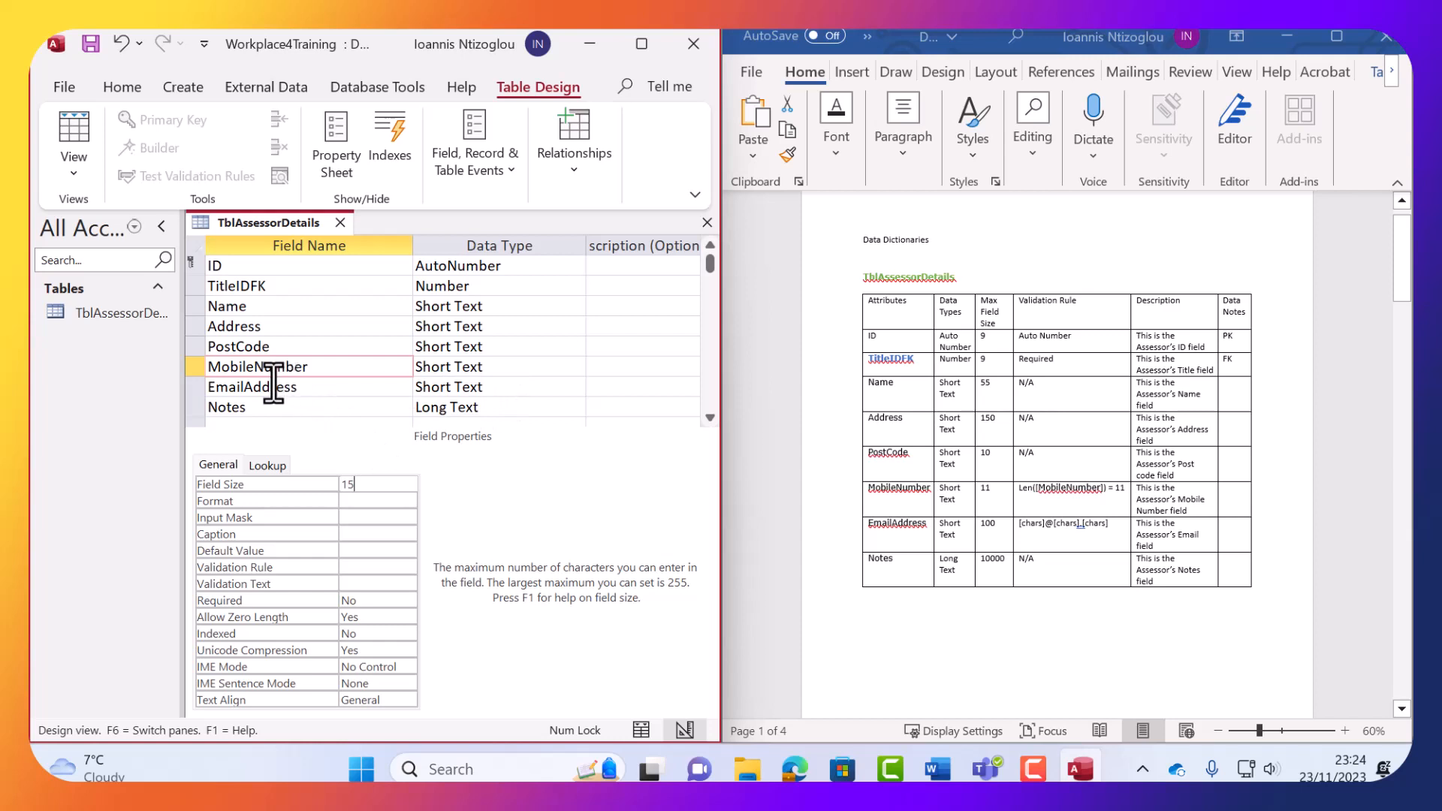
Set the Field Size of the EmailAddress field to 100, following its Max Field Size in the Word dictionary.
click(342, 388)
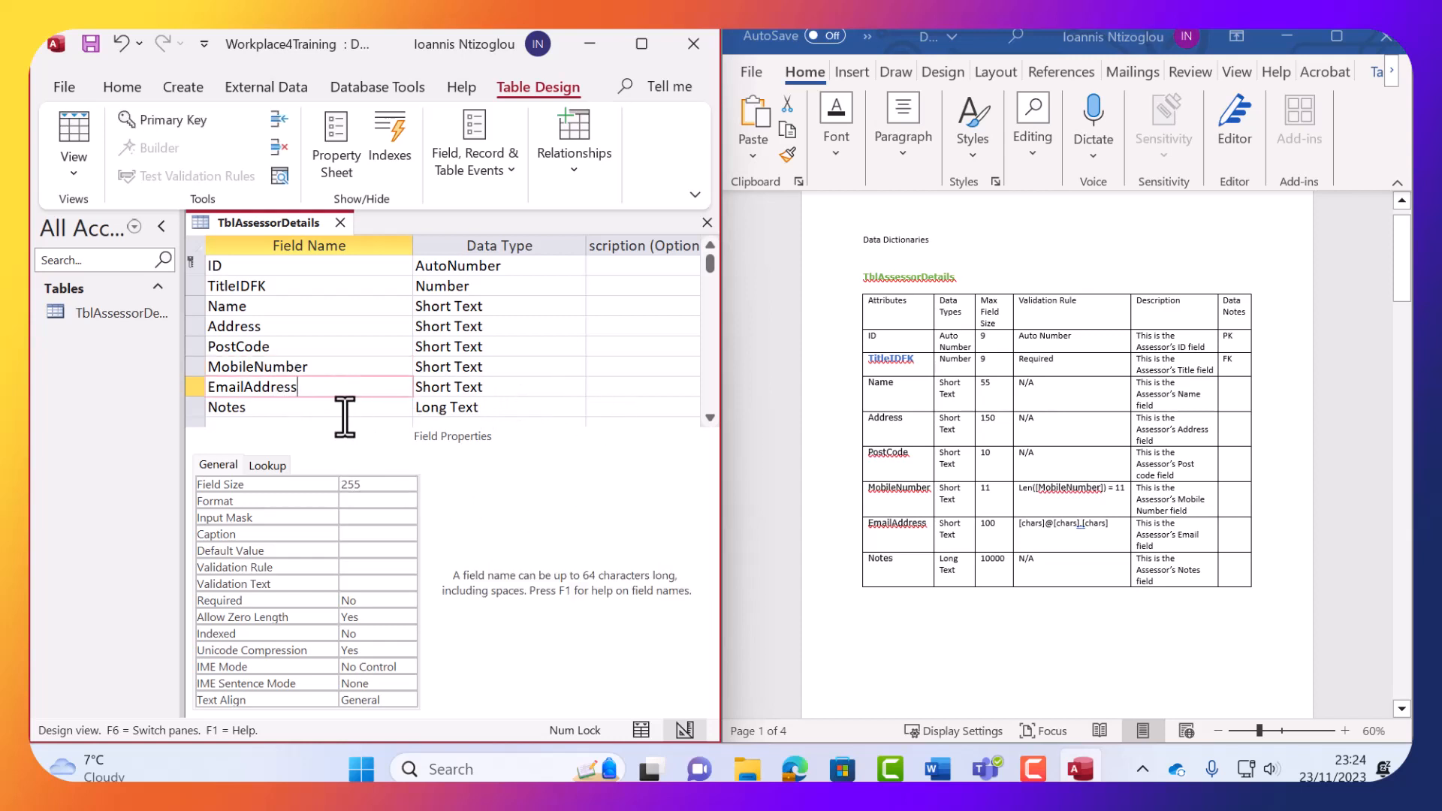
click(904, 542)
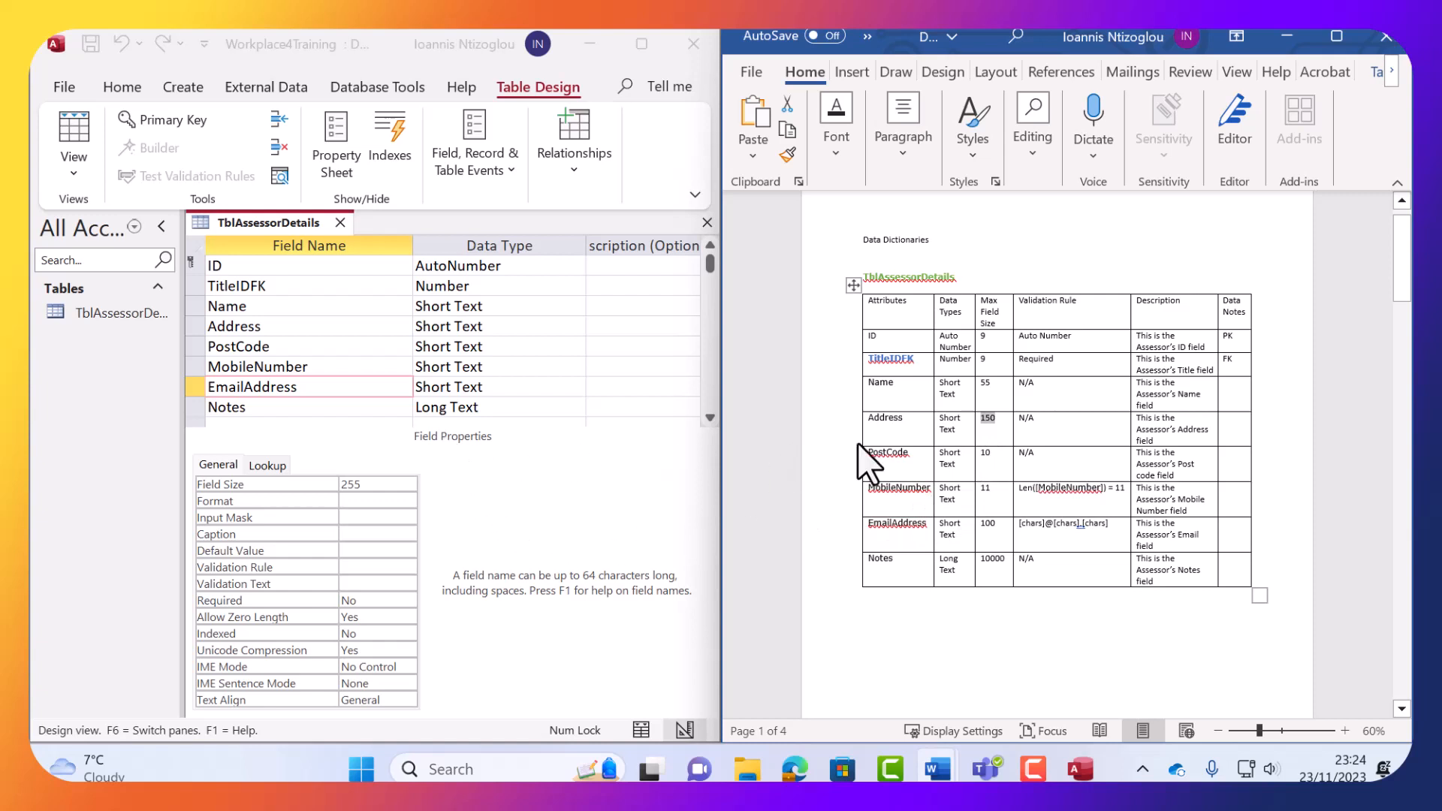
double_click(990, 524)
click(380, 488)
double_click(365, 483)
text(100)
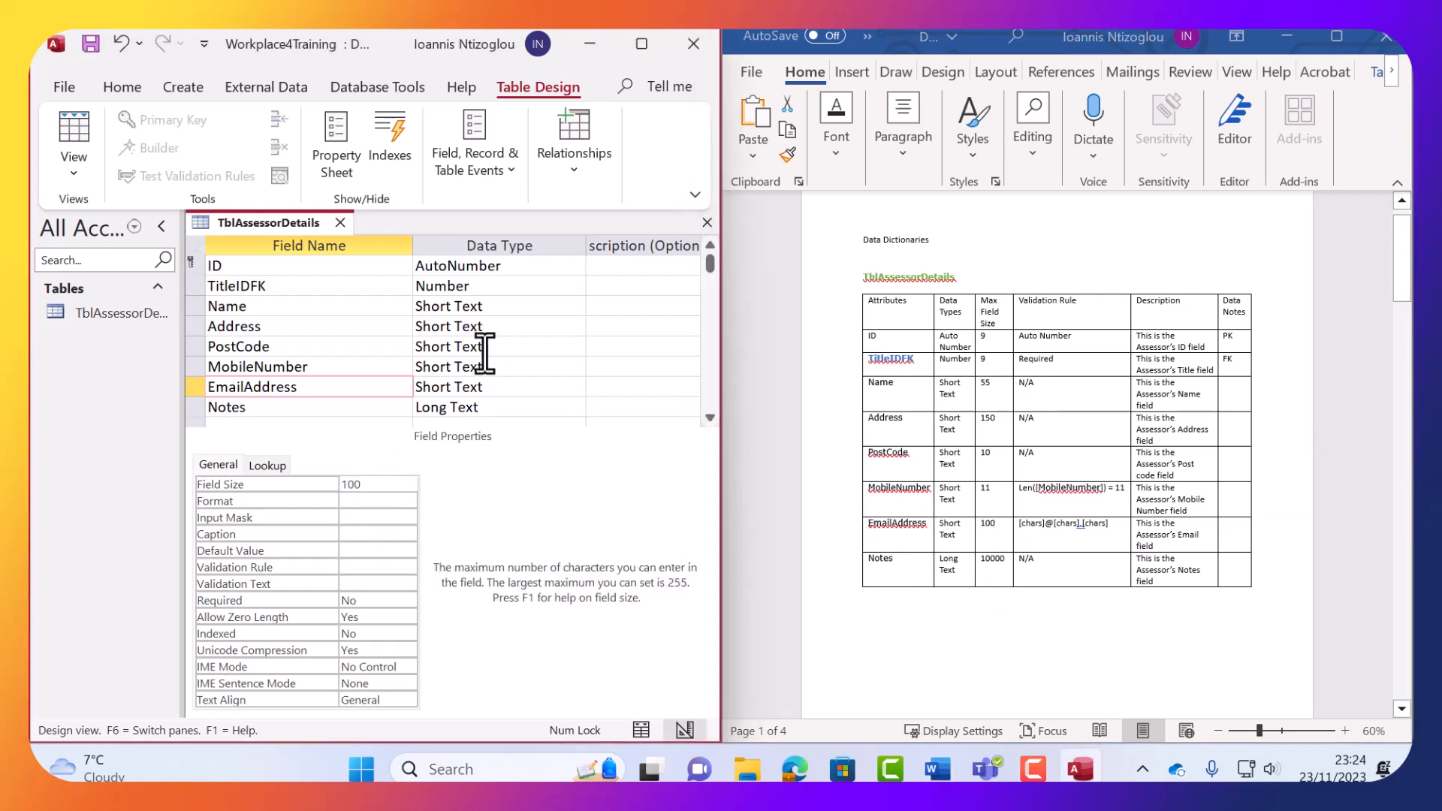
Check the Notes field's properties for a size setting and delete the Notes attribute's Max Field Size value in Word.
click(326, 406)
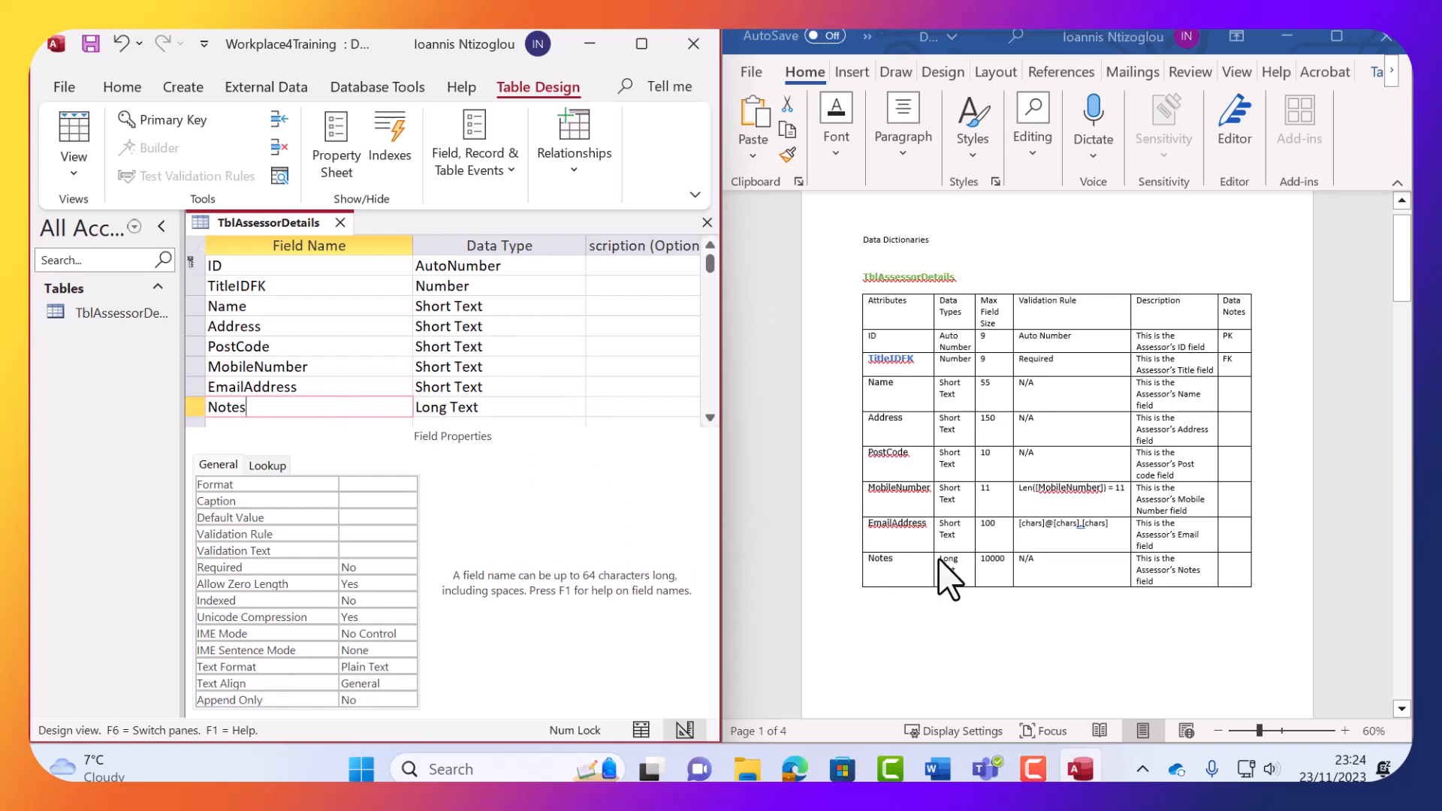
double_click(992, 559)
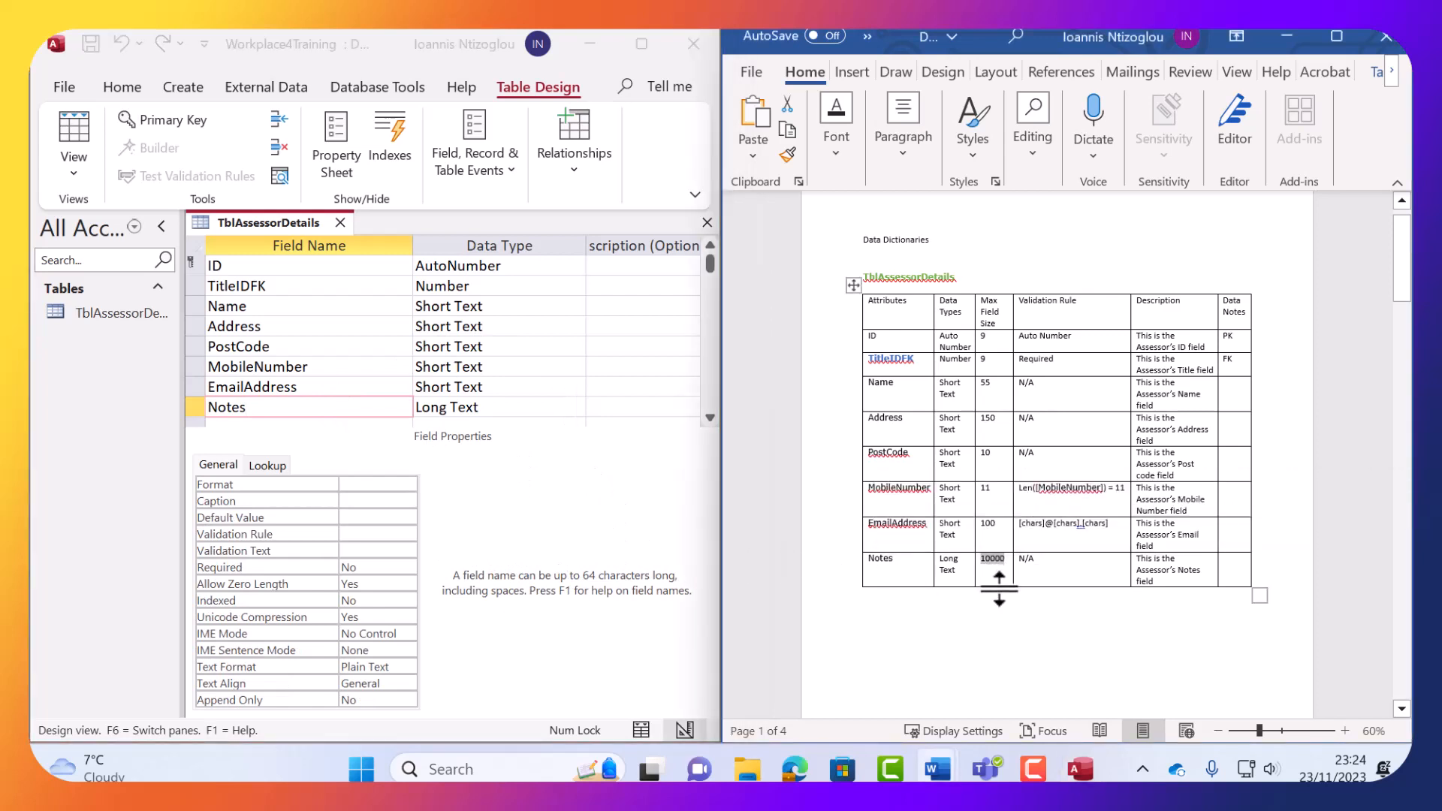
click(379, 485)
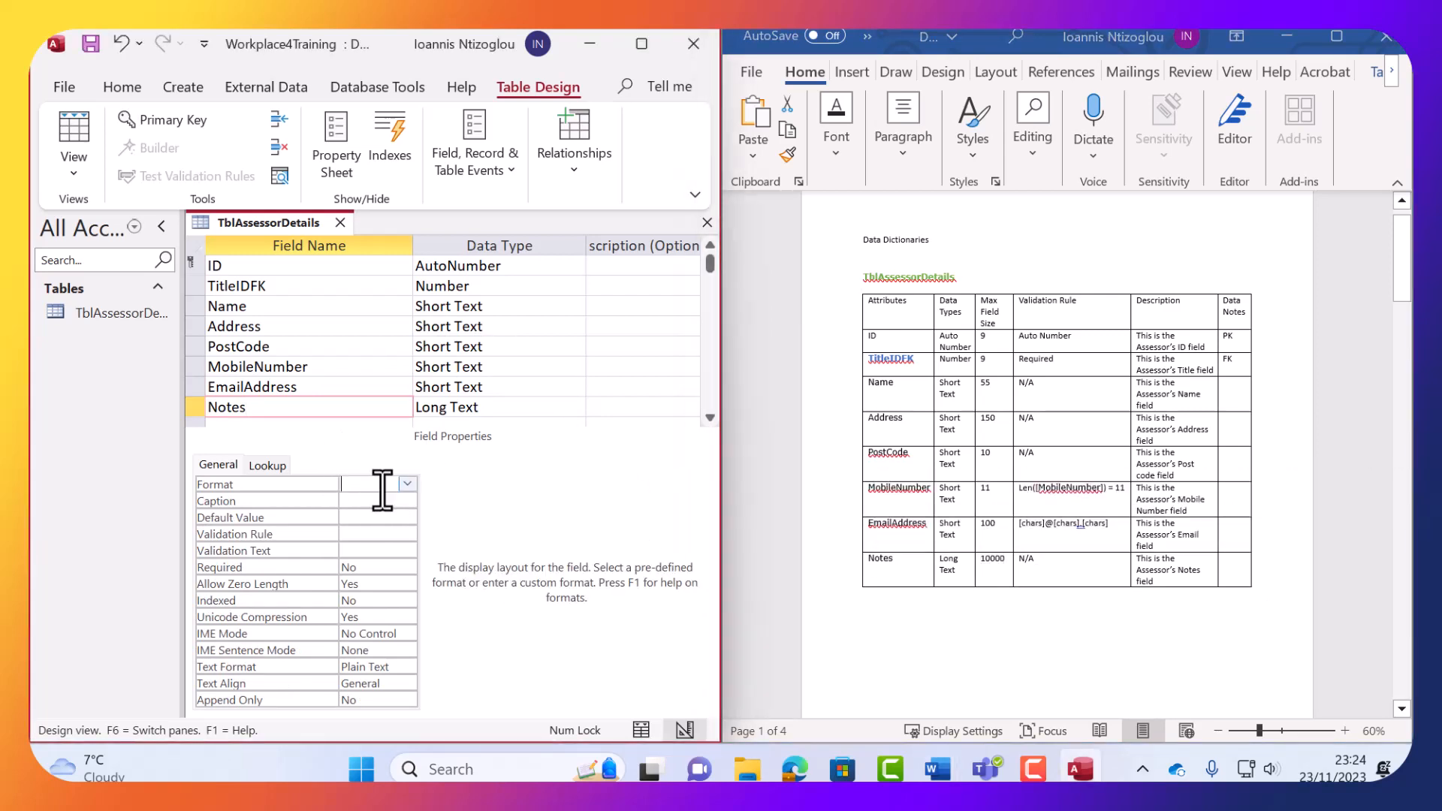
click(374, 517)
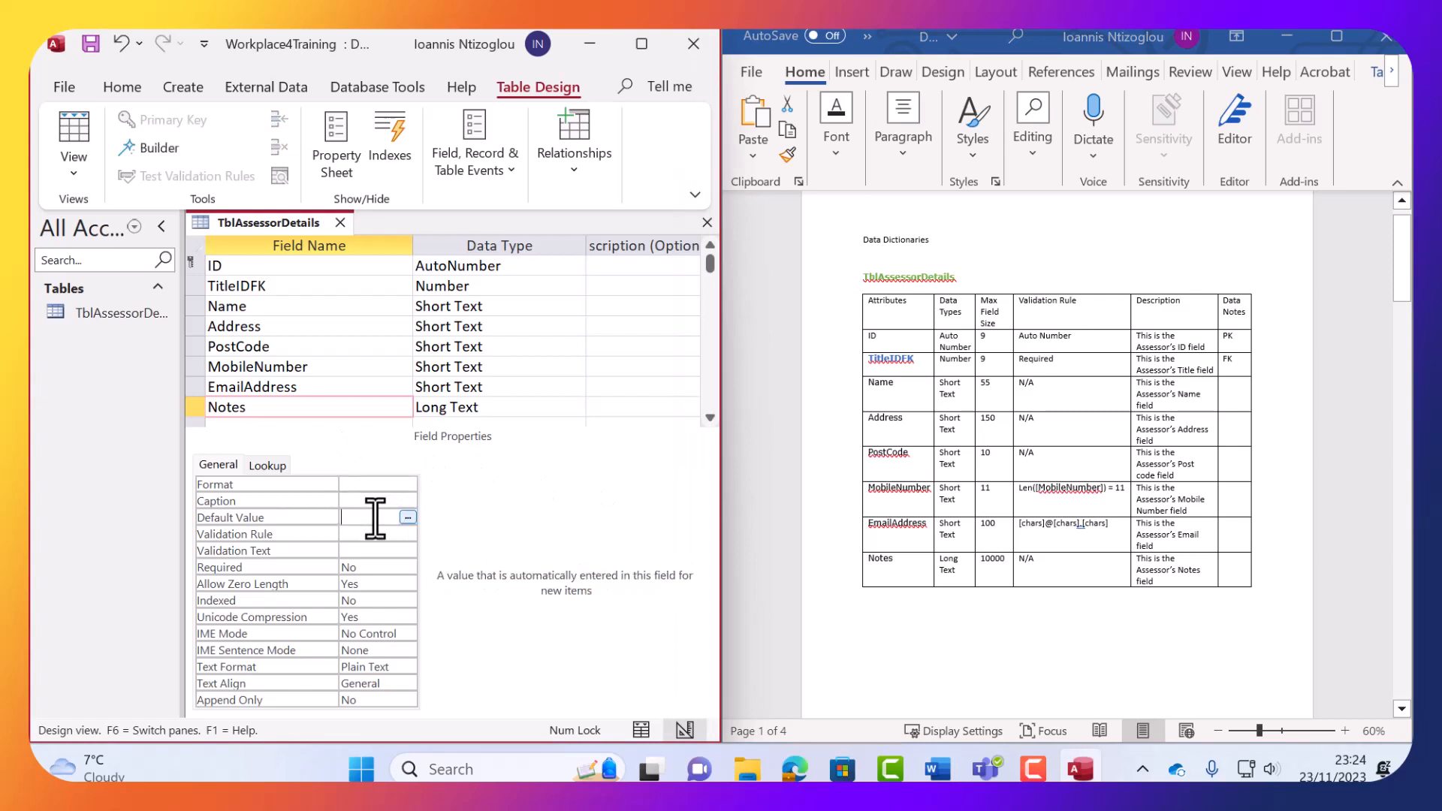
click(466, 411)
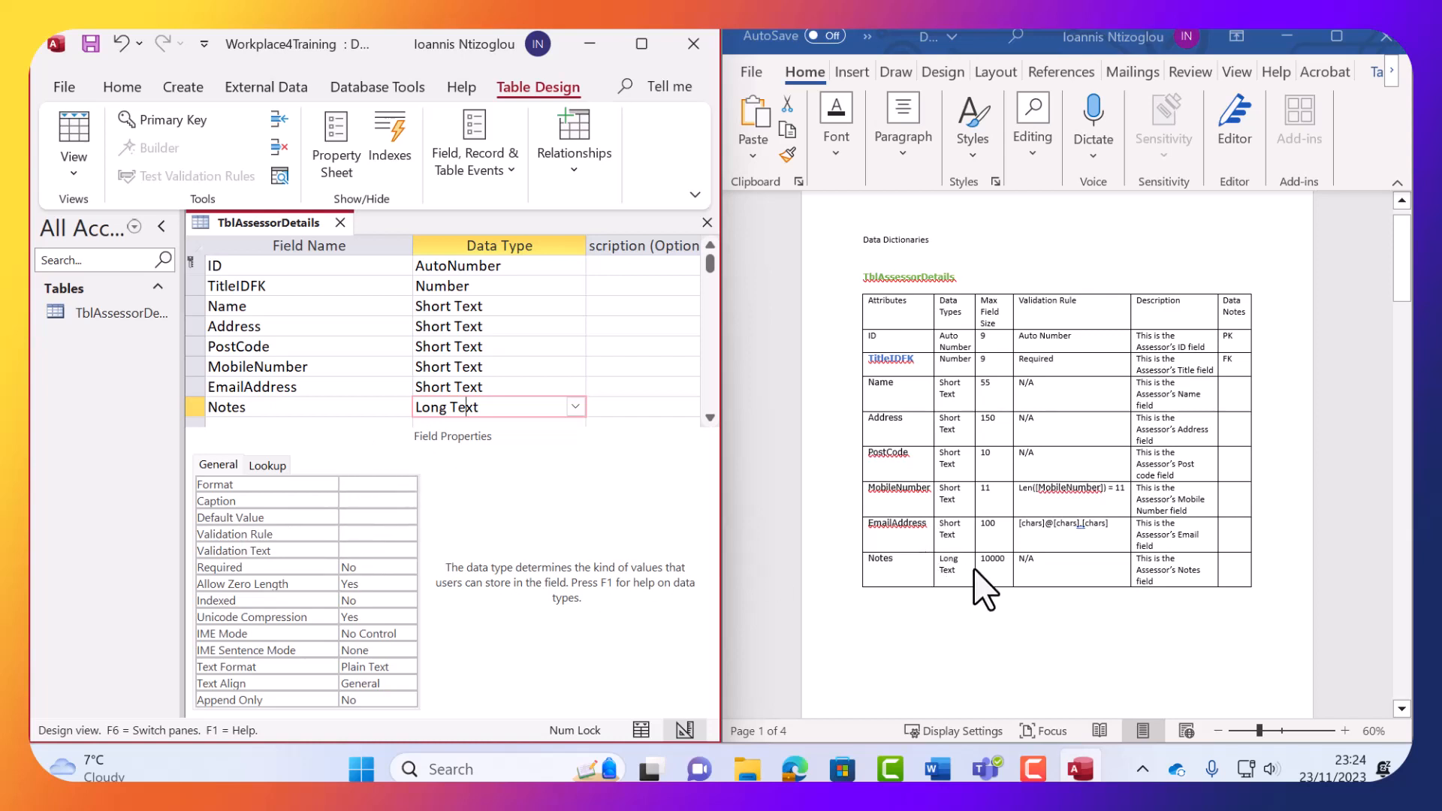
double_click(992, 560)
key(Delete)
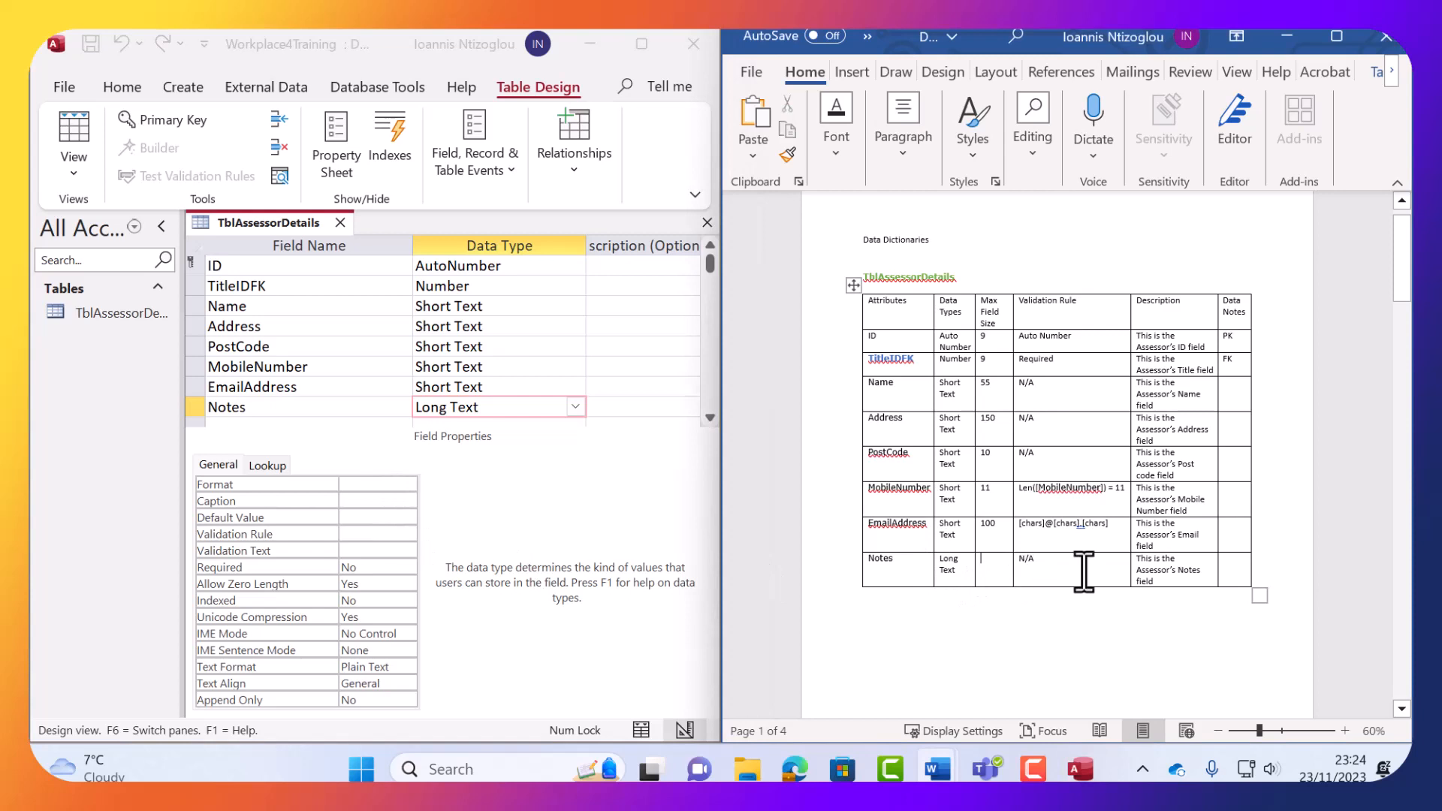
click(1078, 564)
Check the Validation Rule entries in Word and collapse the Access Navigation Pane to widen the table design grid.
drag(1126, 490, 1119, 460)
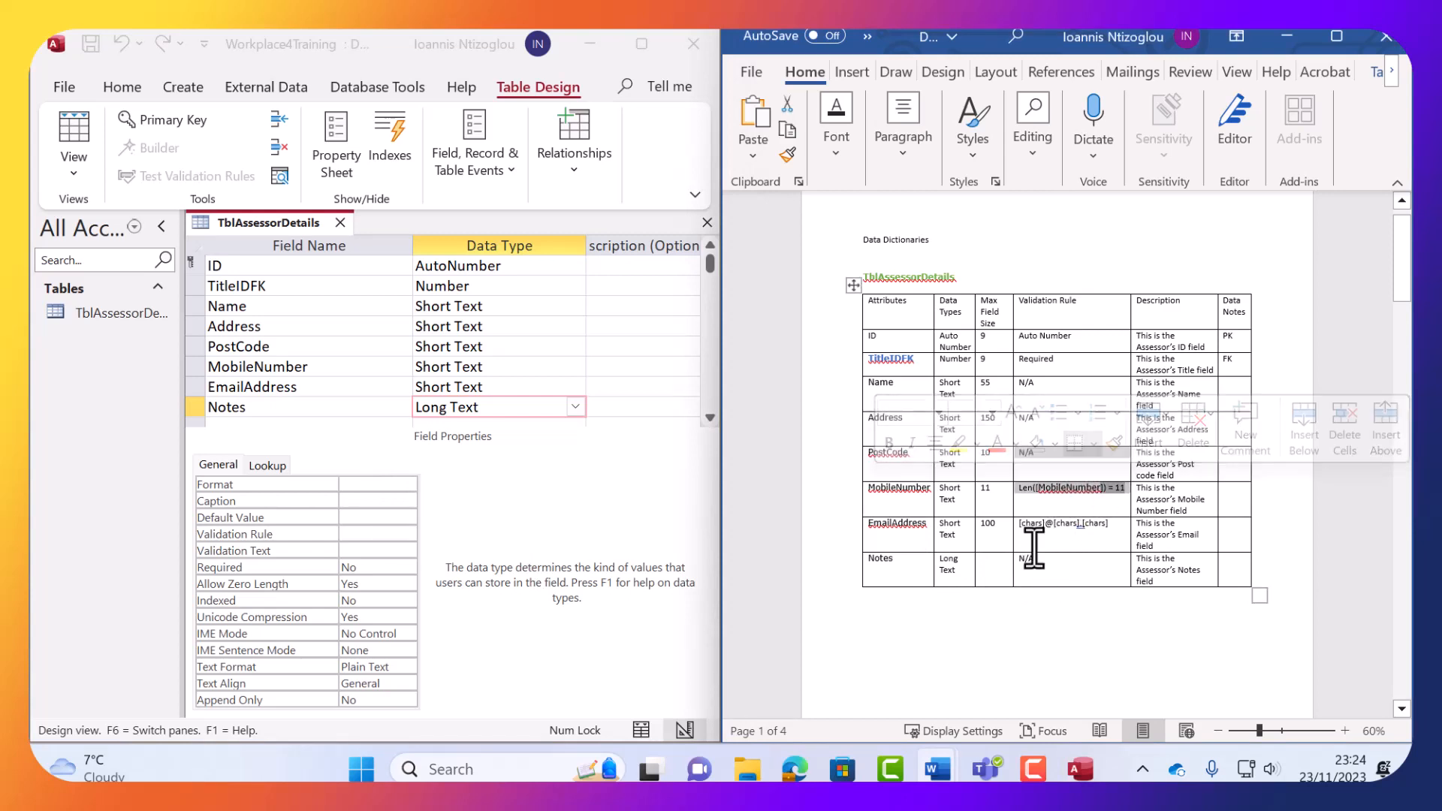
click(1064, 568)
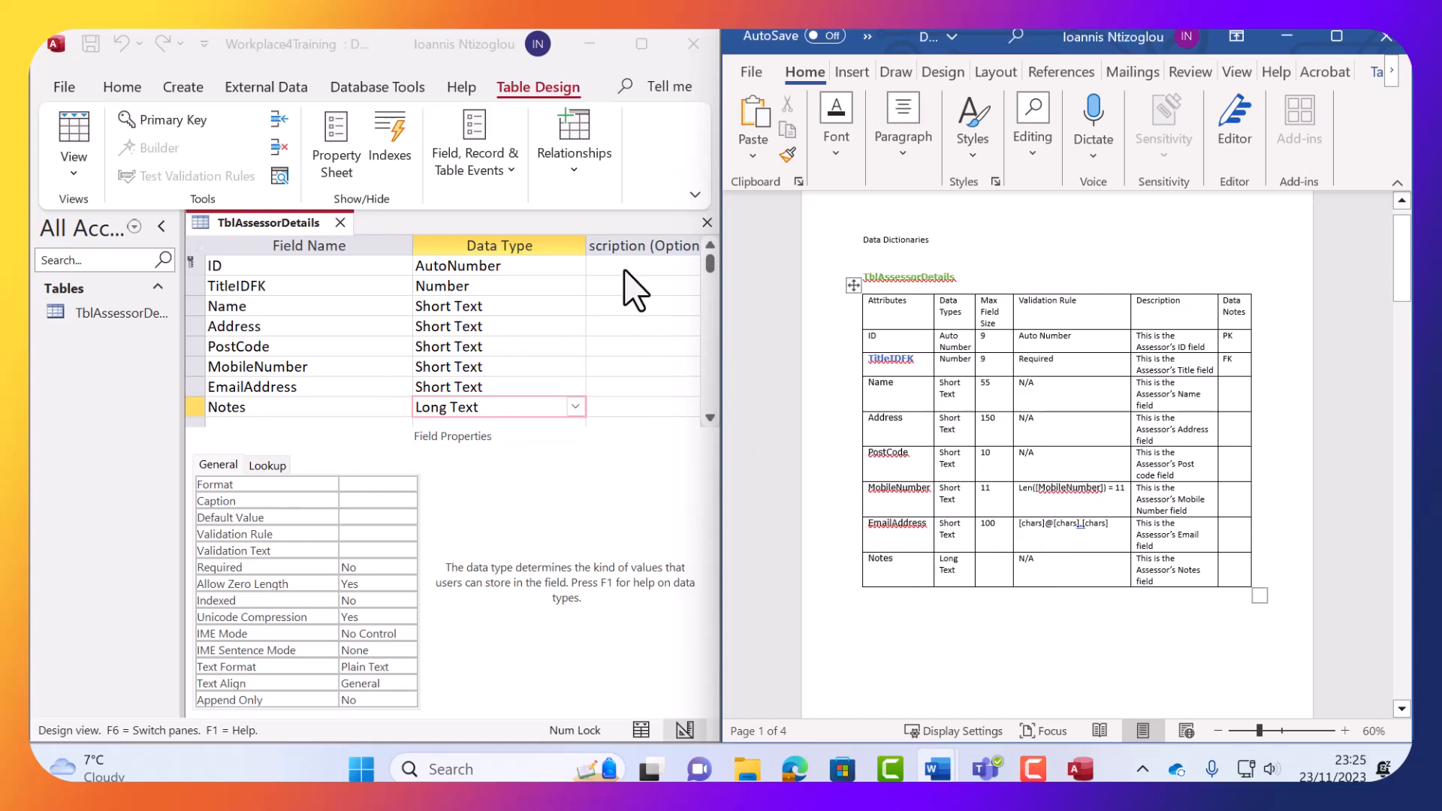
scroll(535, 400, down, 5)
scroll(534, 400, up, 5)
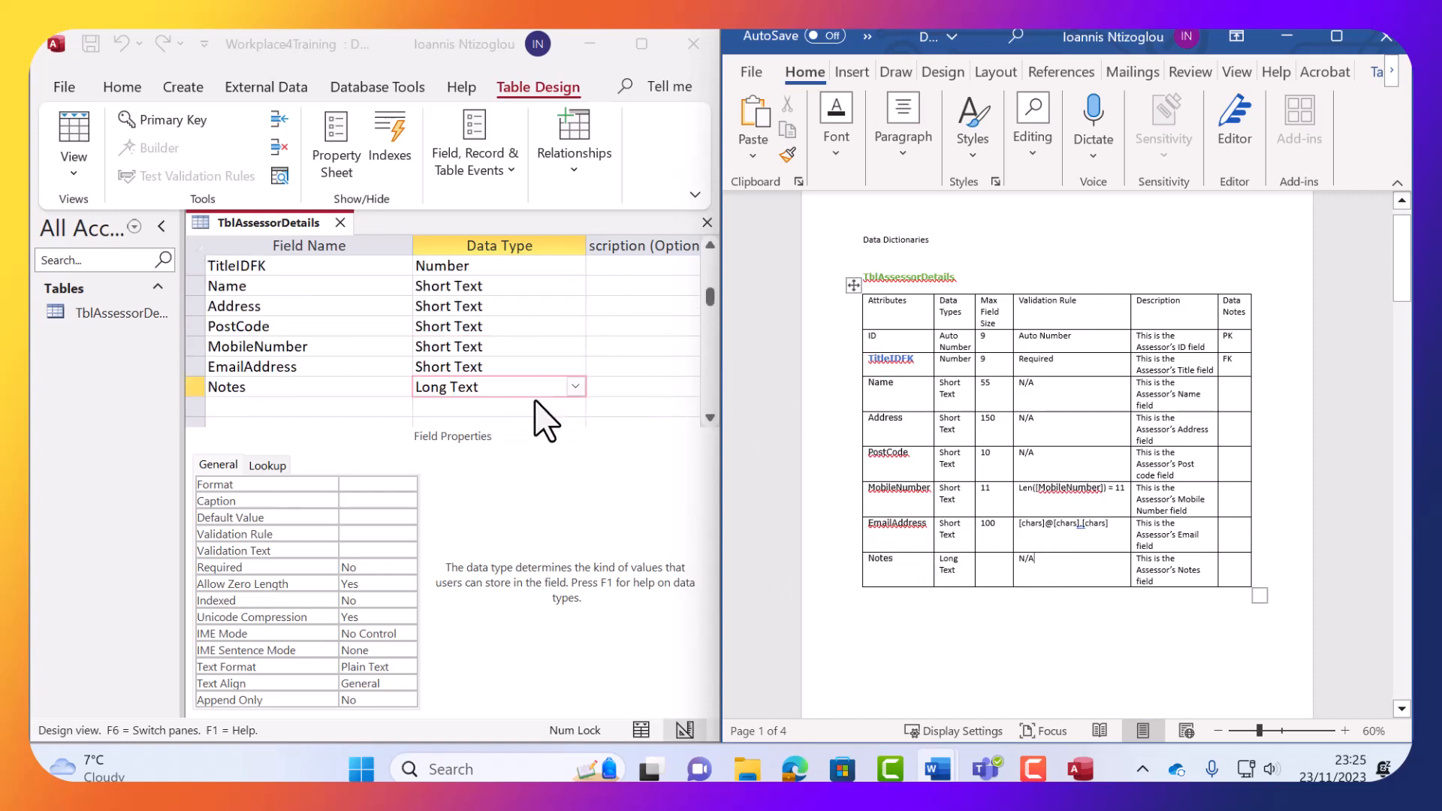
click(162, 226)
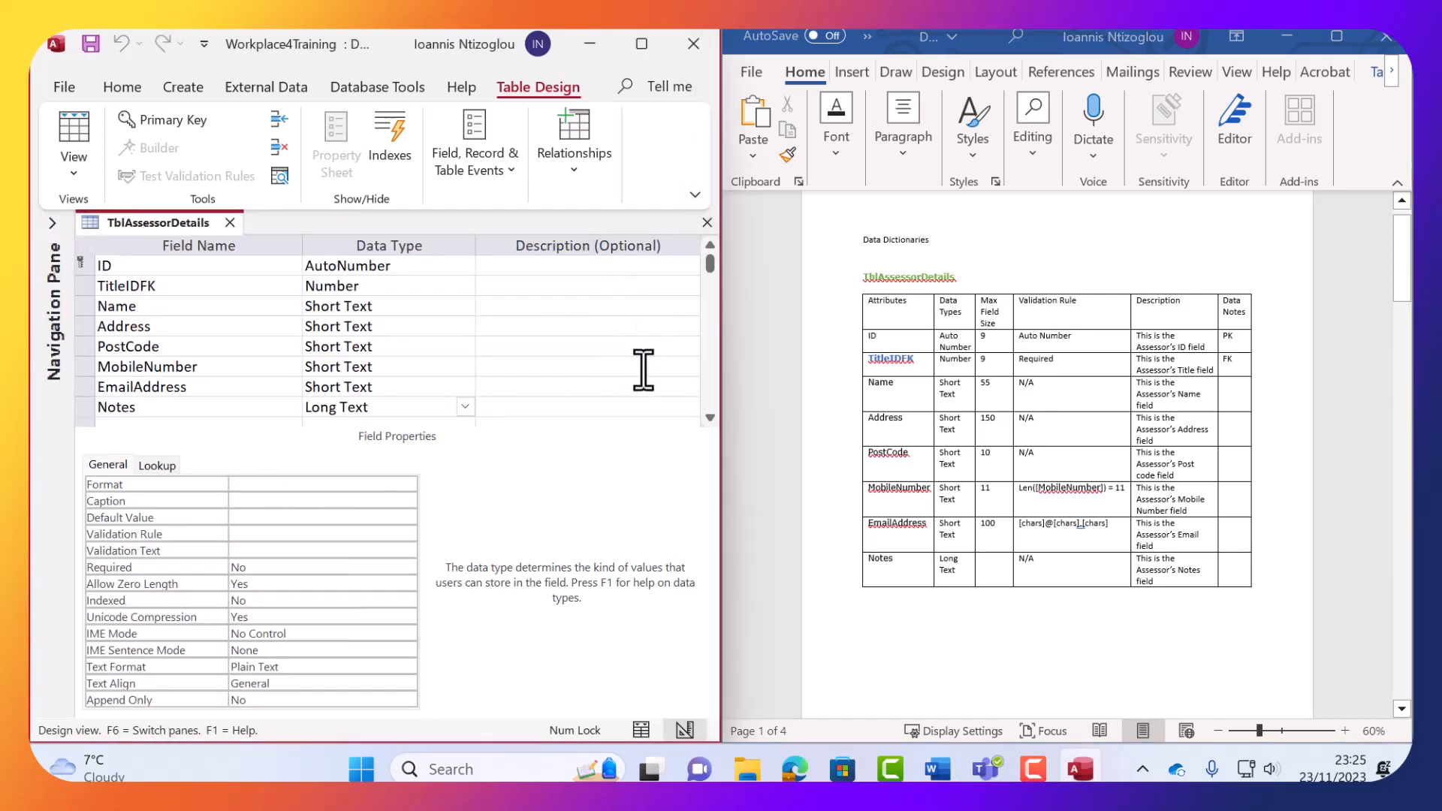
Set the Required property of the TitleIDFK field to Yes, following its validation rule in the Word dictionary.
click(1163, 341)
click(1058, 340)
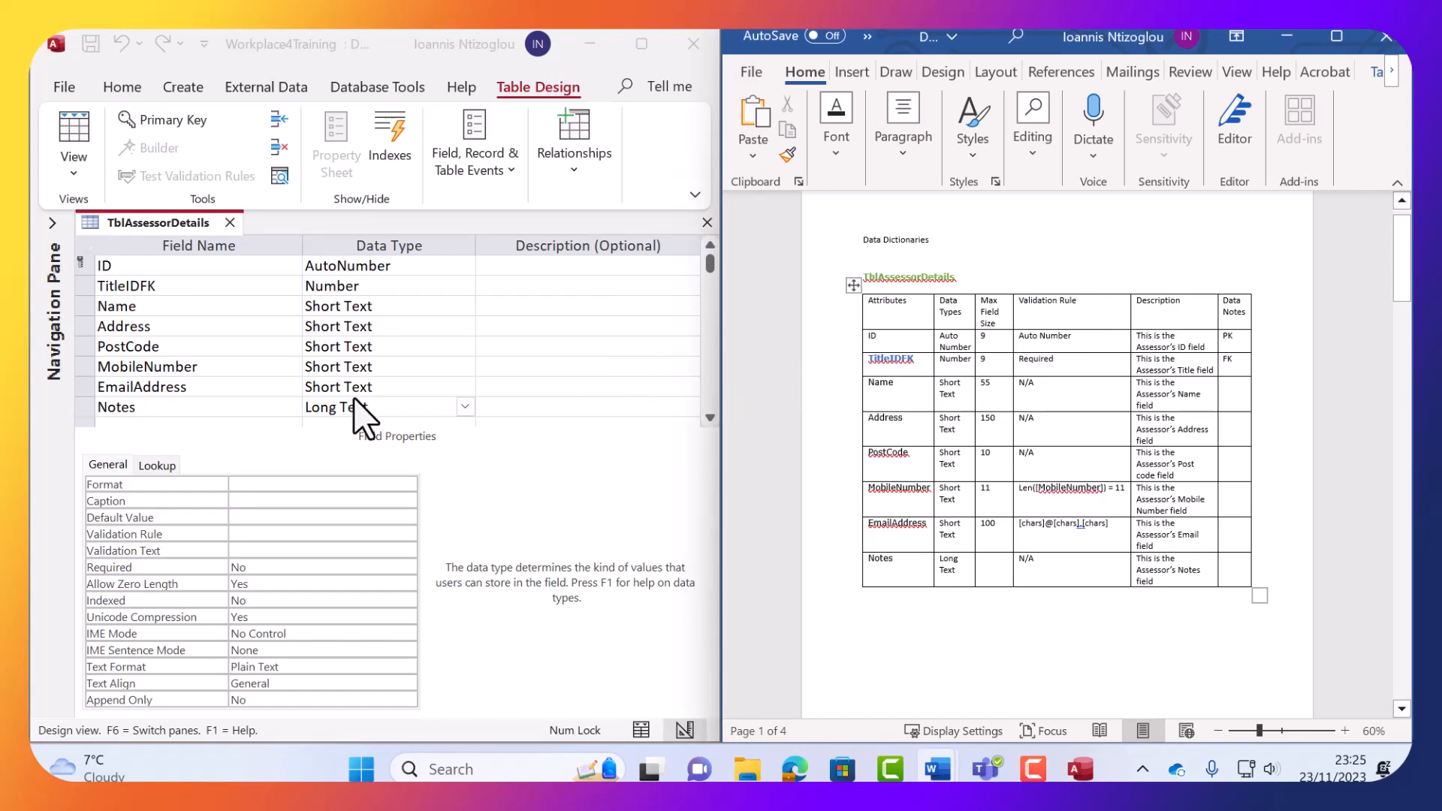
double_click(1026, 367)
click(193, 285)
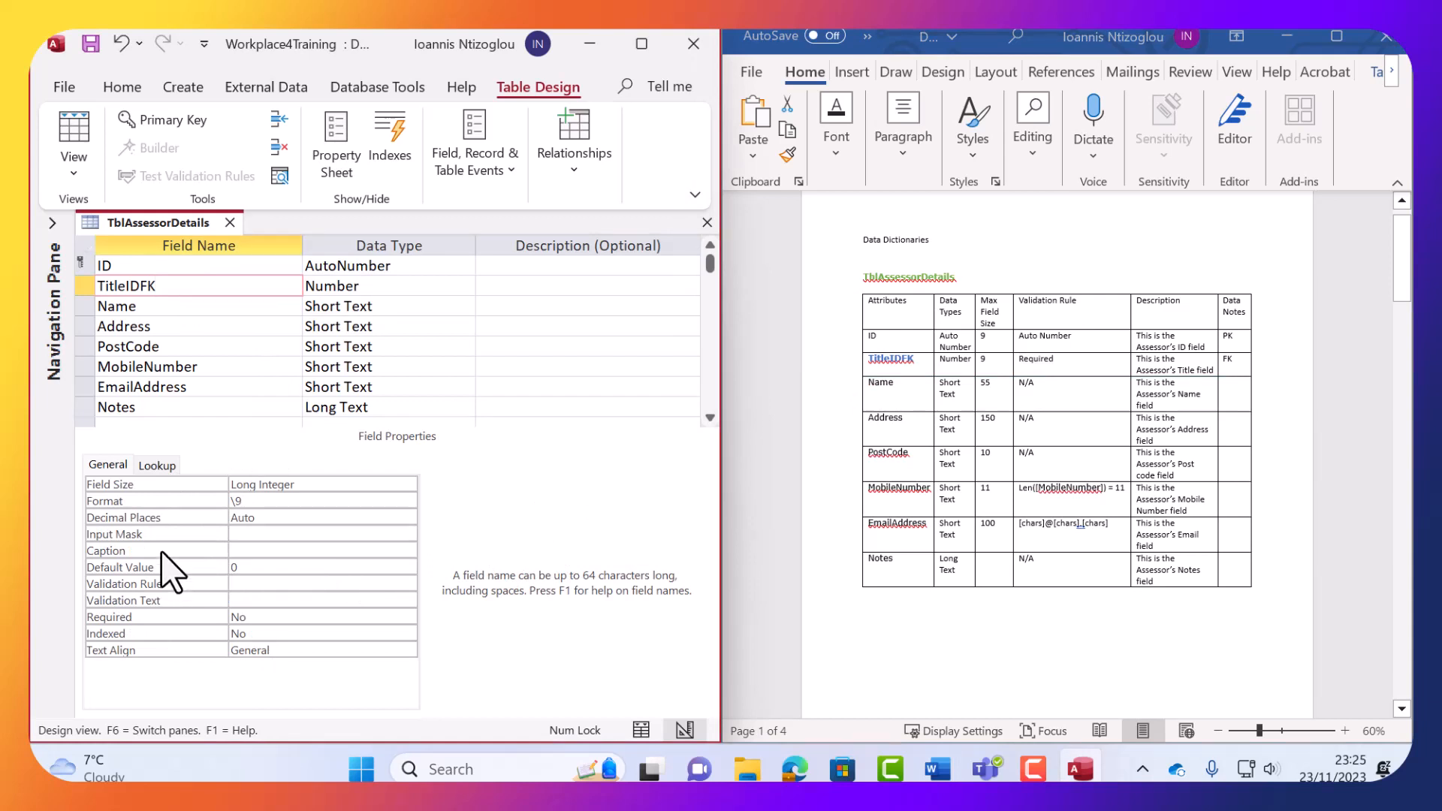
click(175, 586)
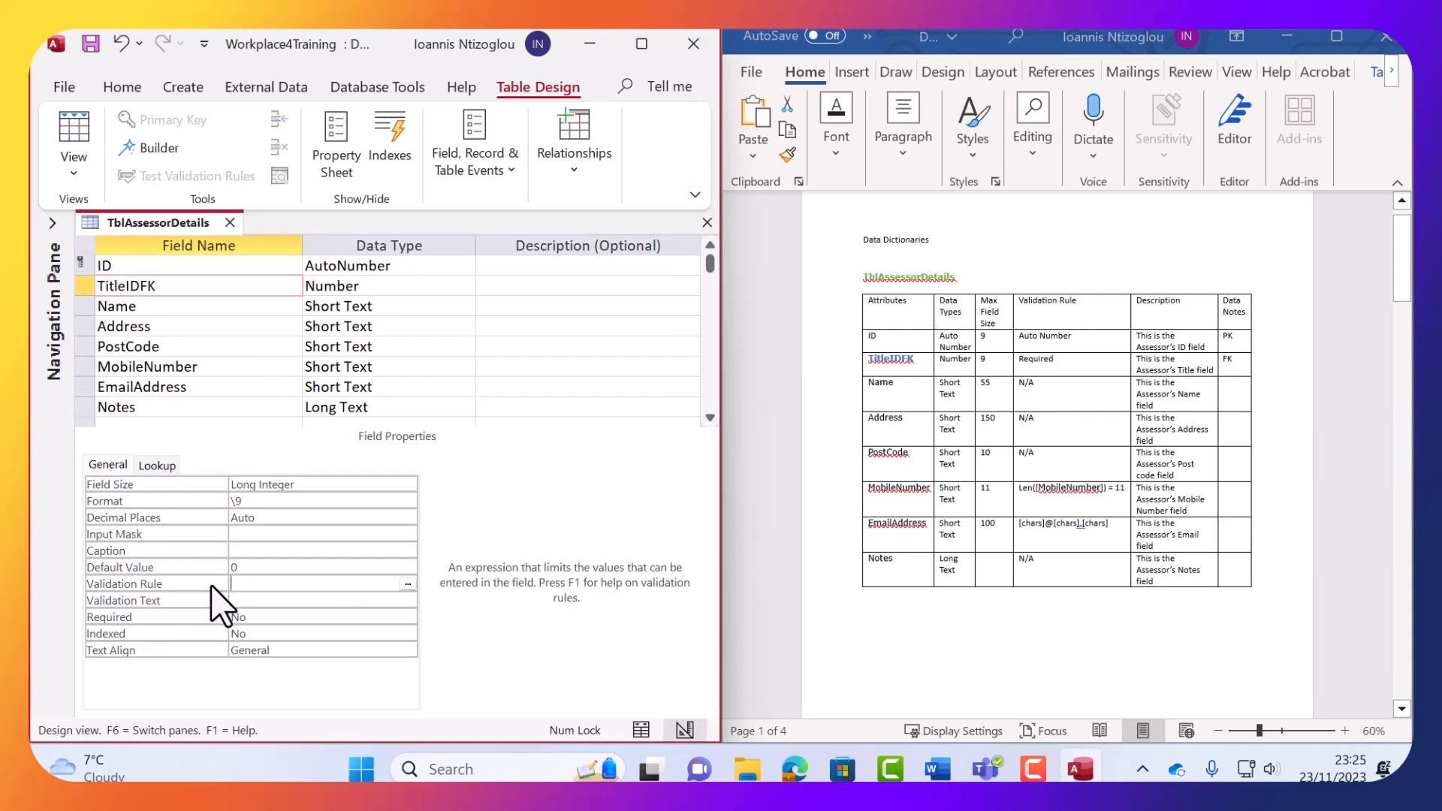
click(312, 616)
click(407, 616)
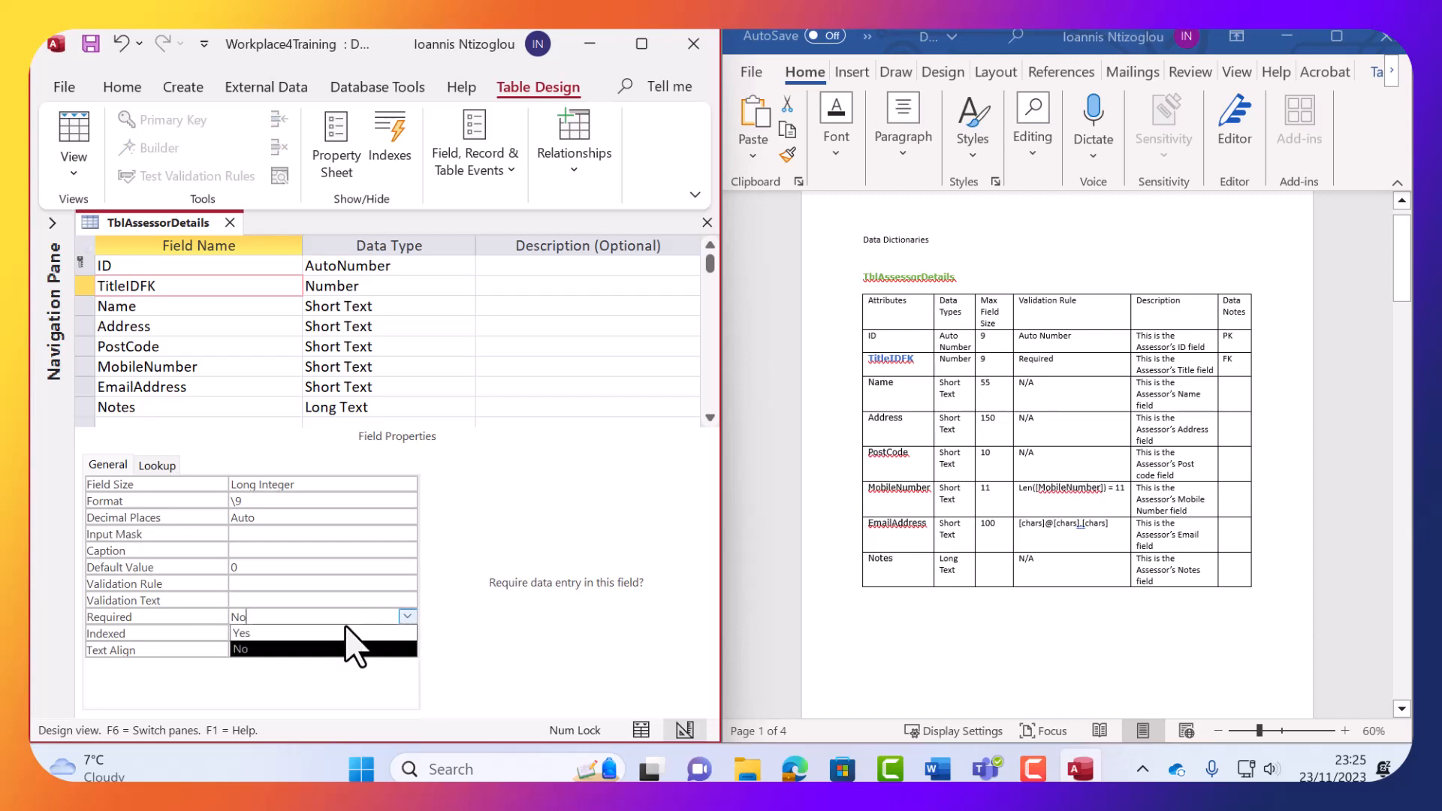
click(291, 638)
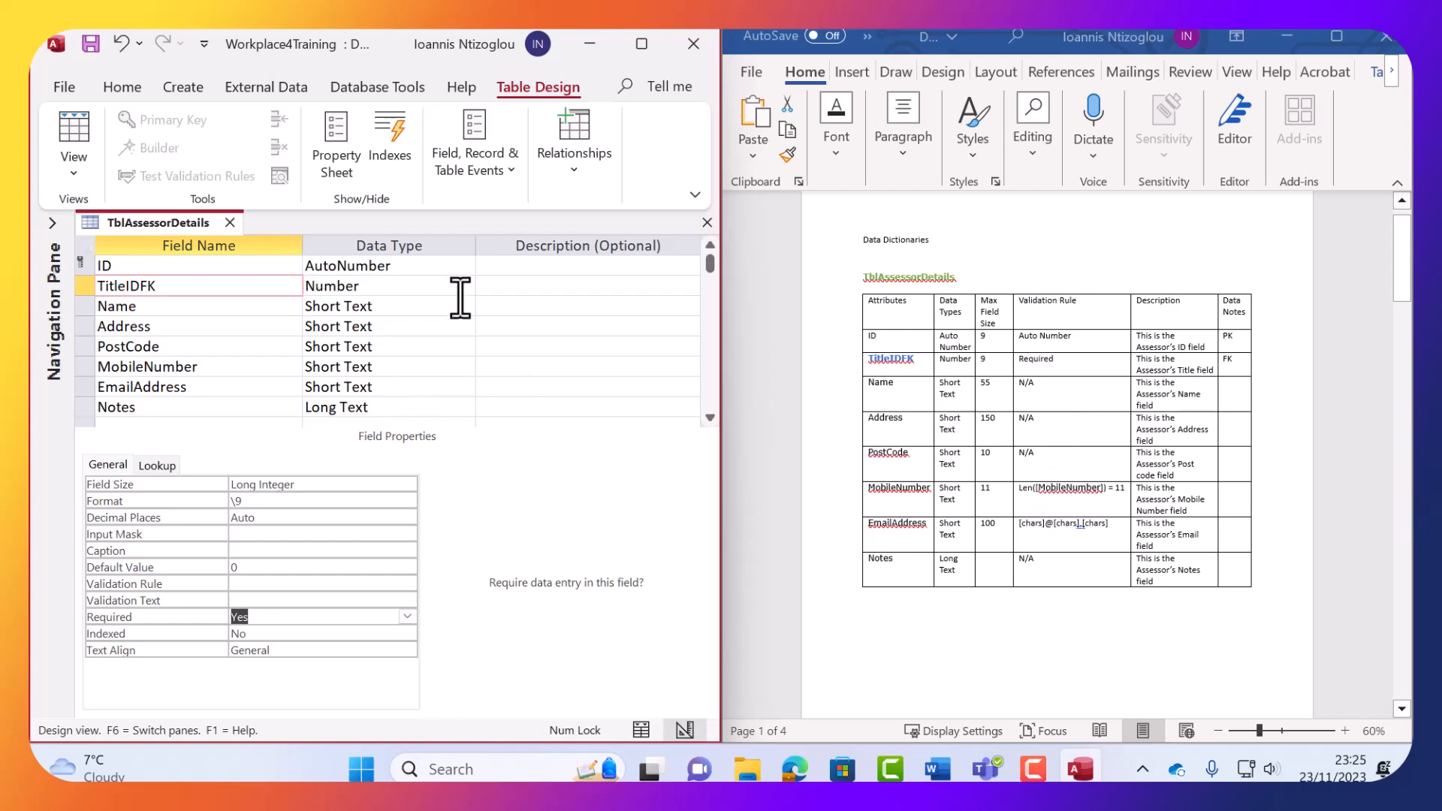
Copy the rule Len([MobileNumber]) = 11 from Word into the MobileNumber field's Validation Rule and check its reference against the field name.
click(1074, 497)
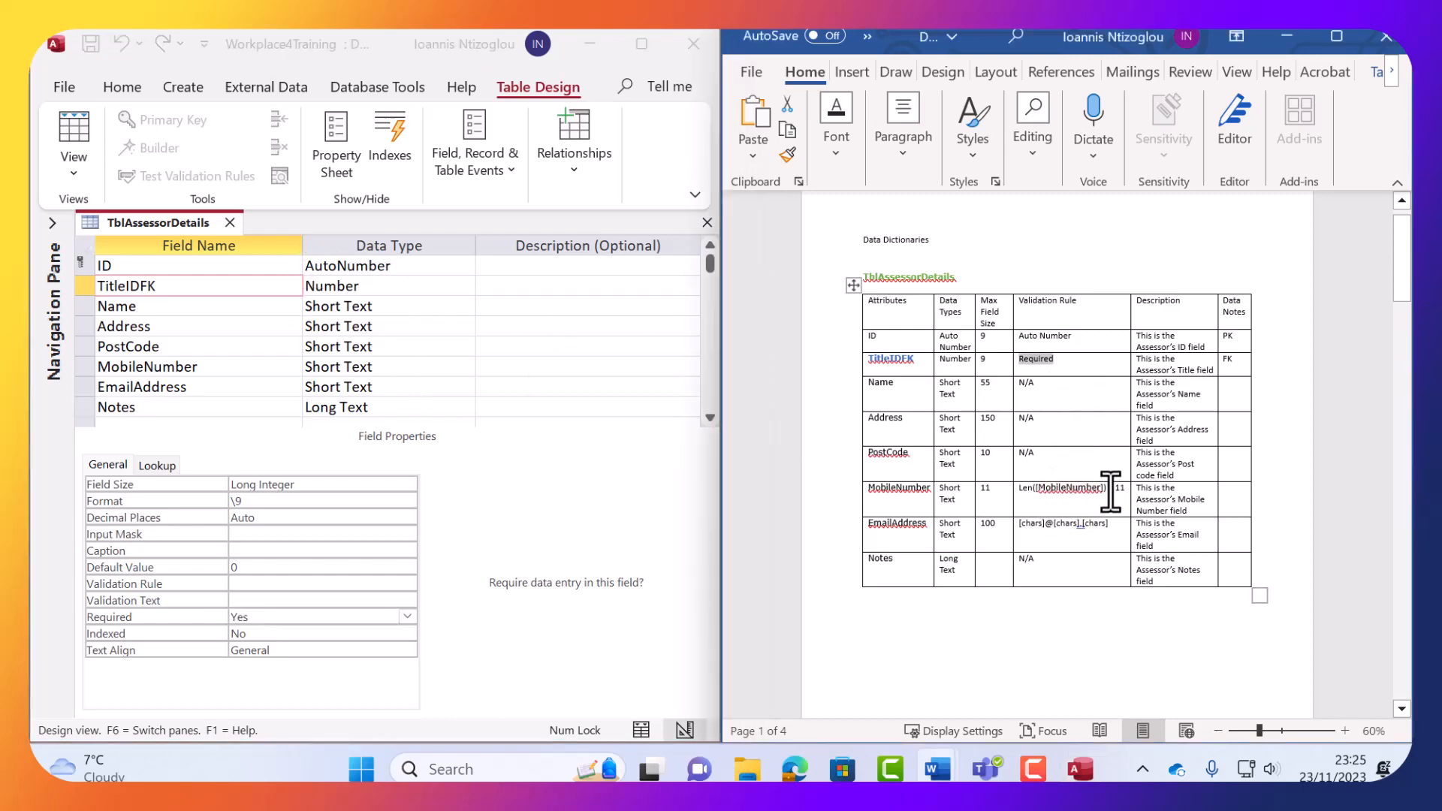
drag(1085, 492, 1010, 495)
key(ctrl+c)
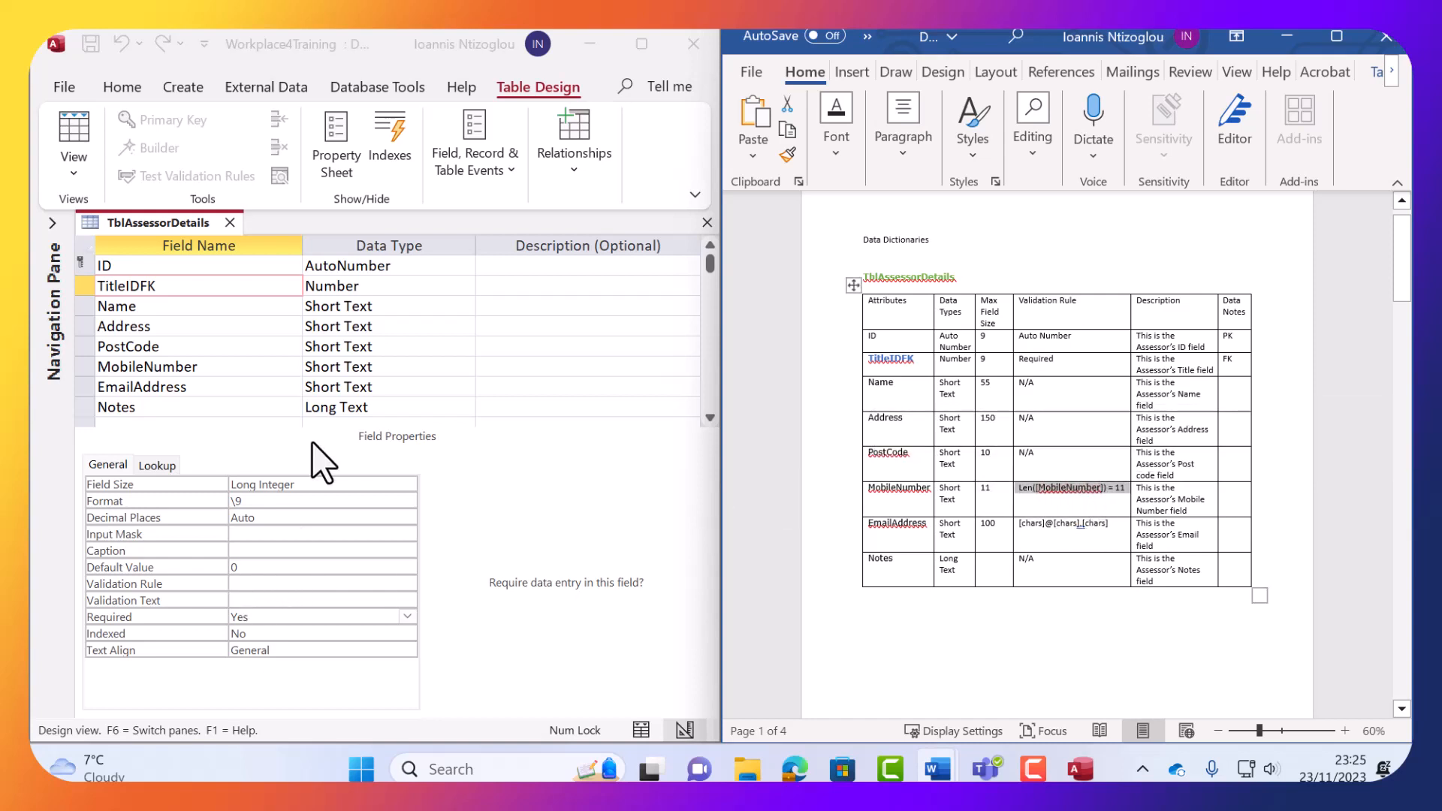
click(168, 367)
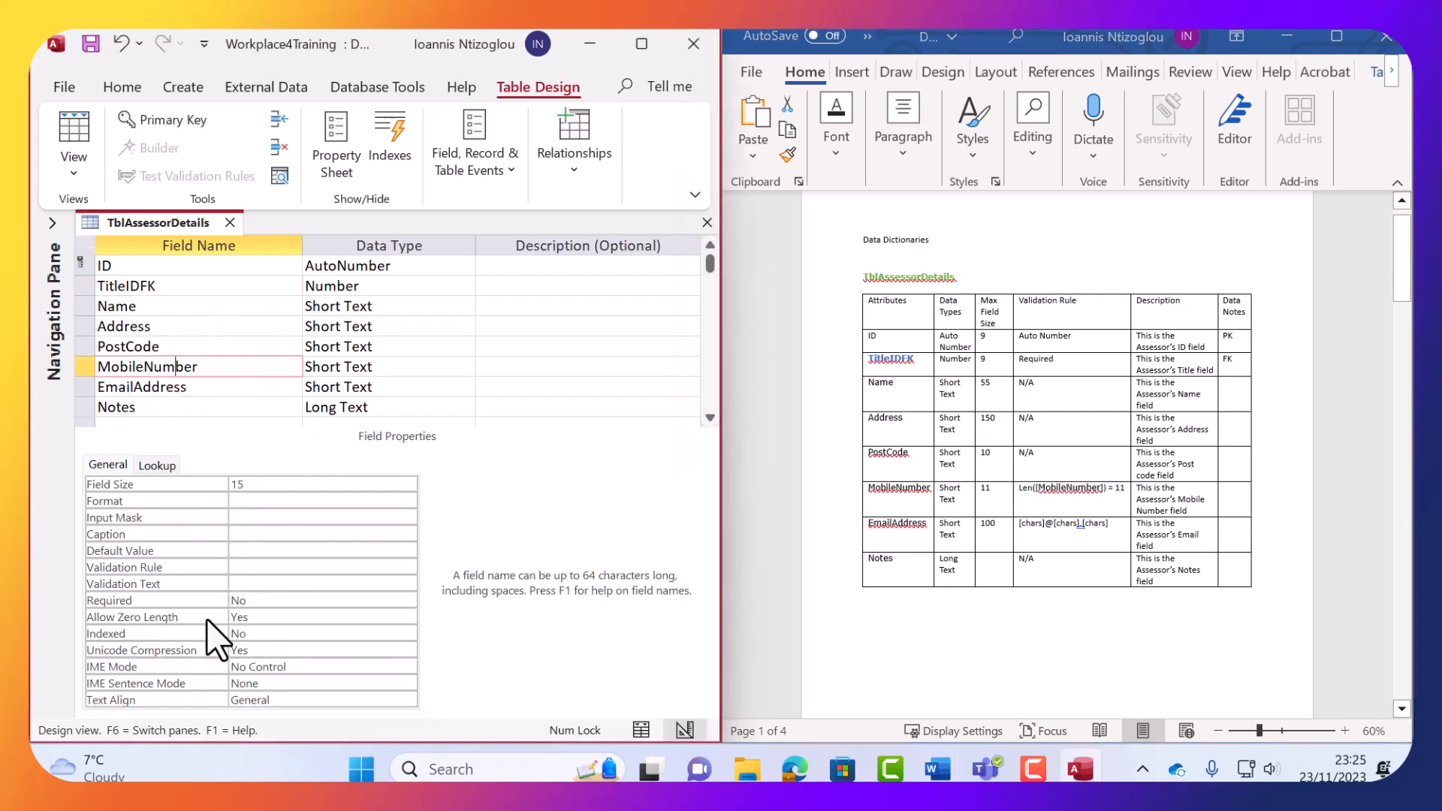
click(284, 568)
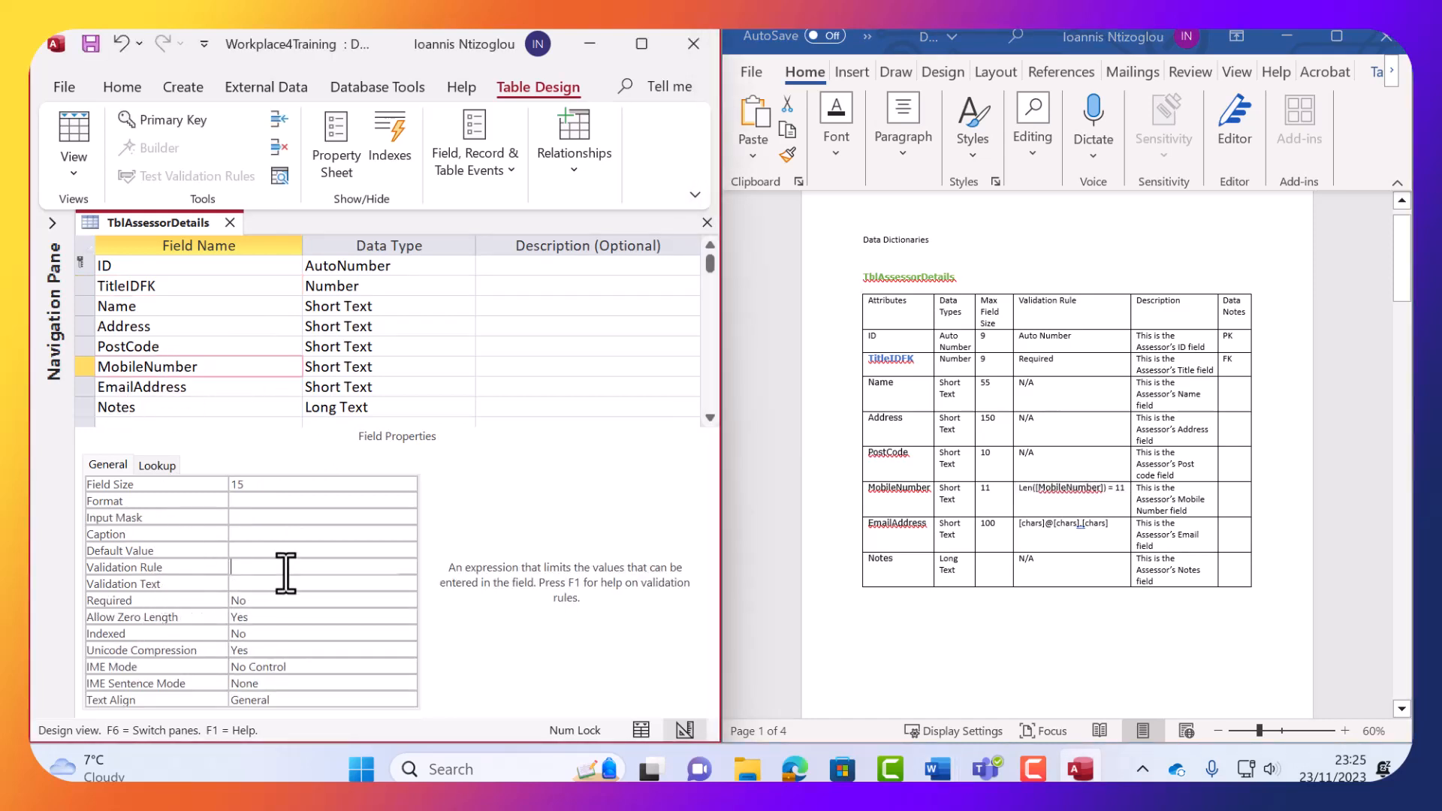
key(ctrl+v)
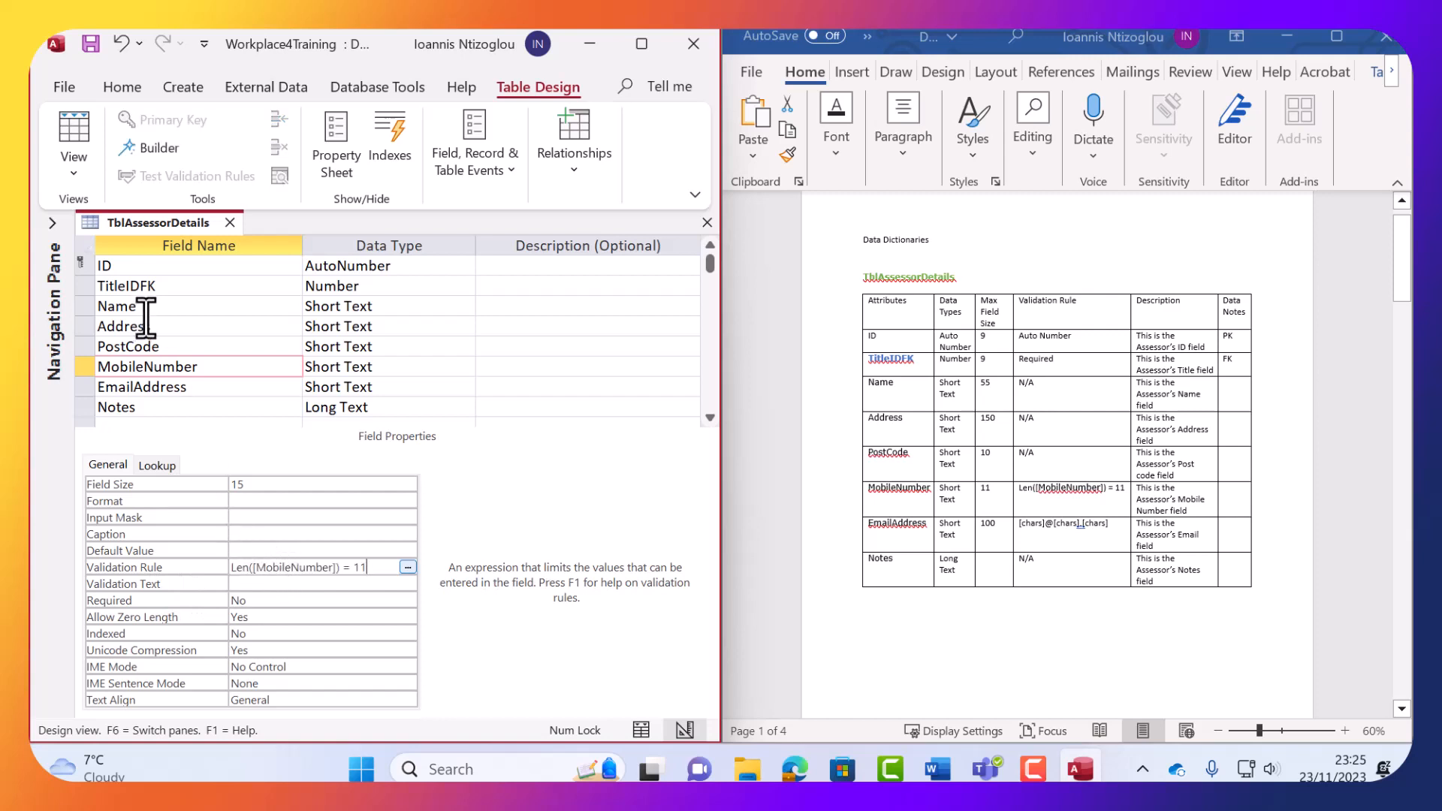
drag(201, 366, 86, 366)
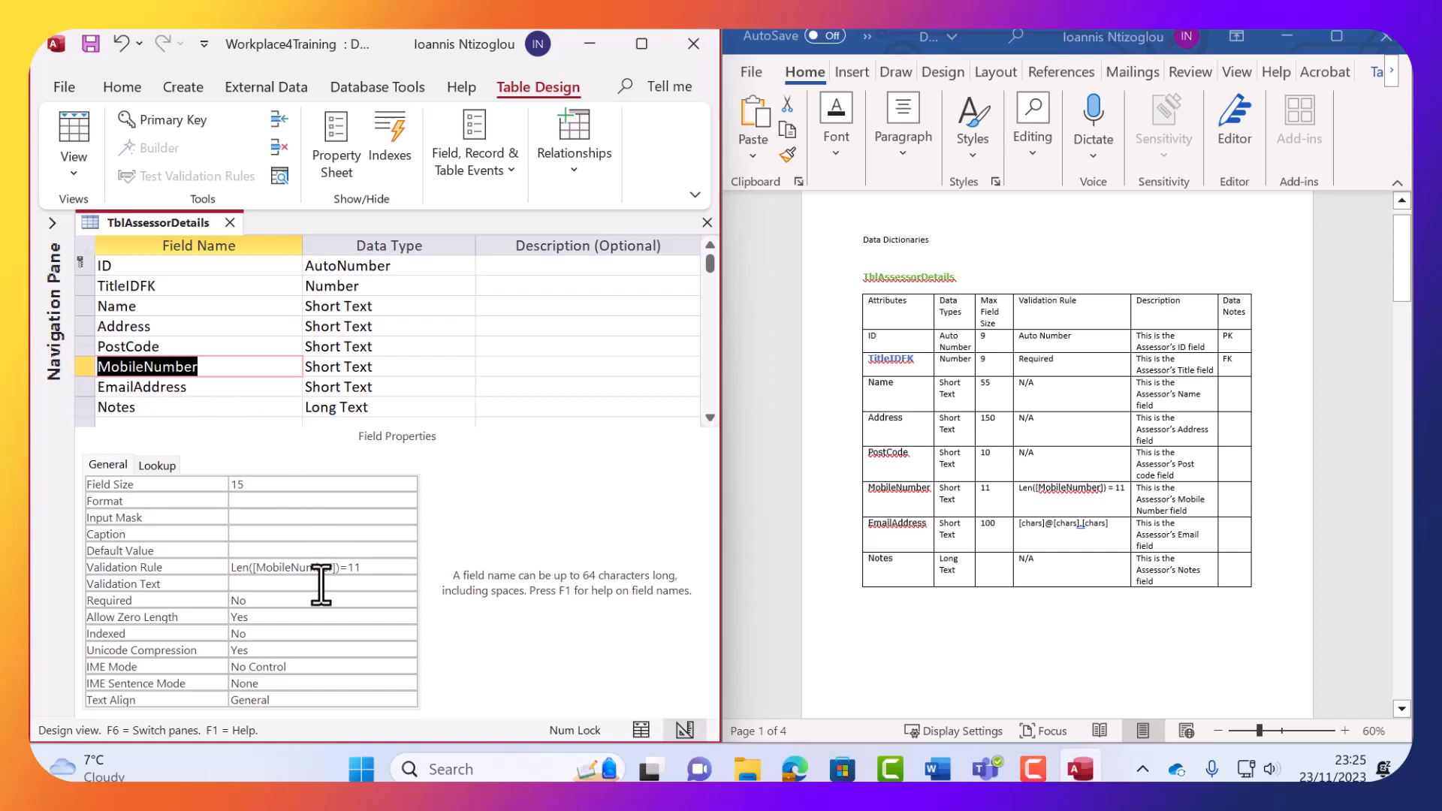
drag(334, 569, 254, 567)
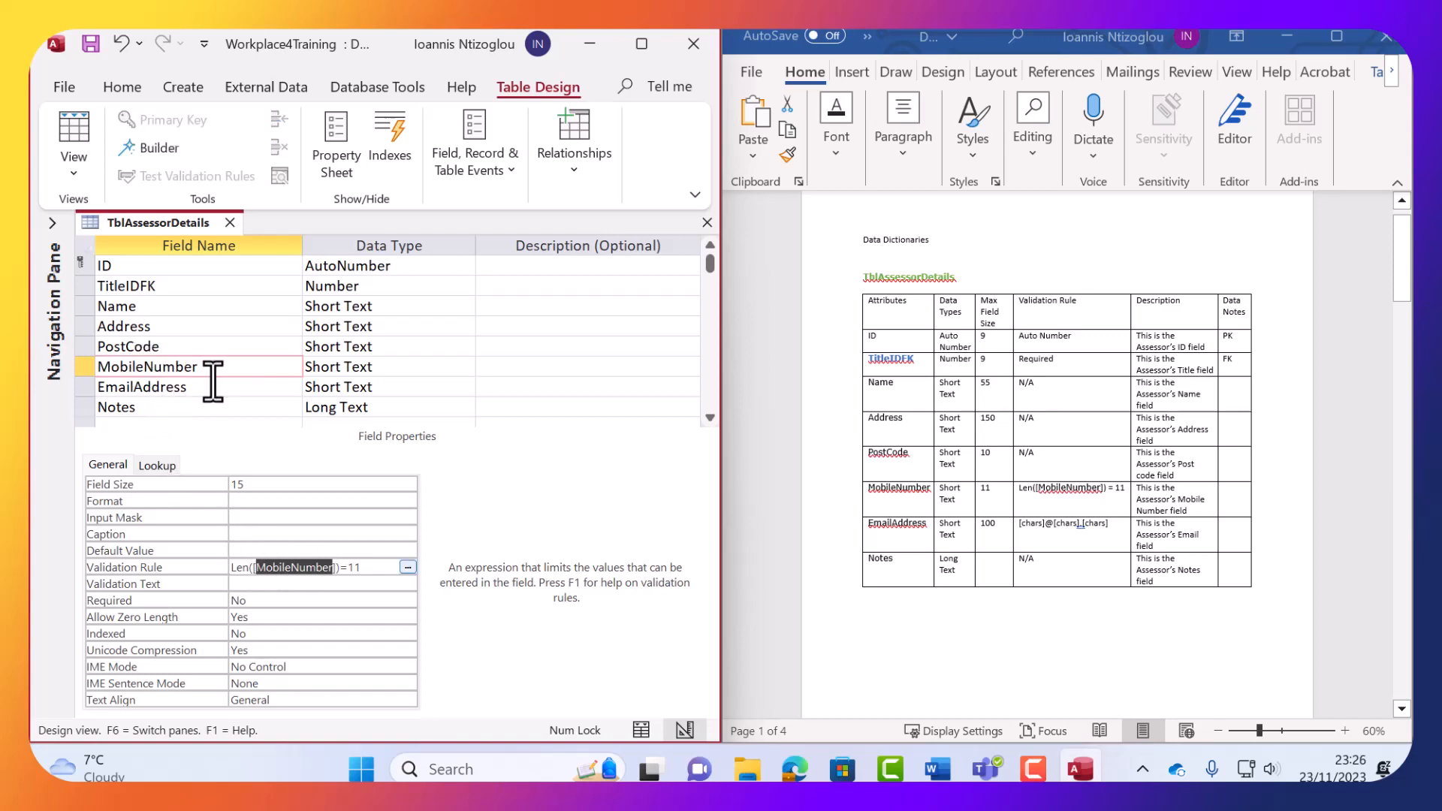
click(370, 571)
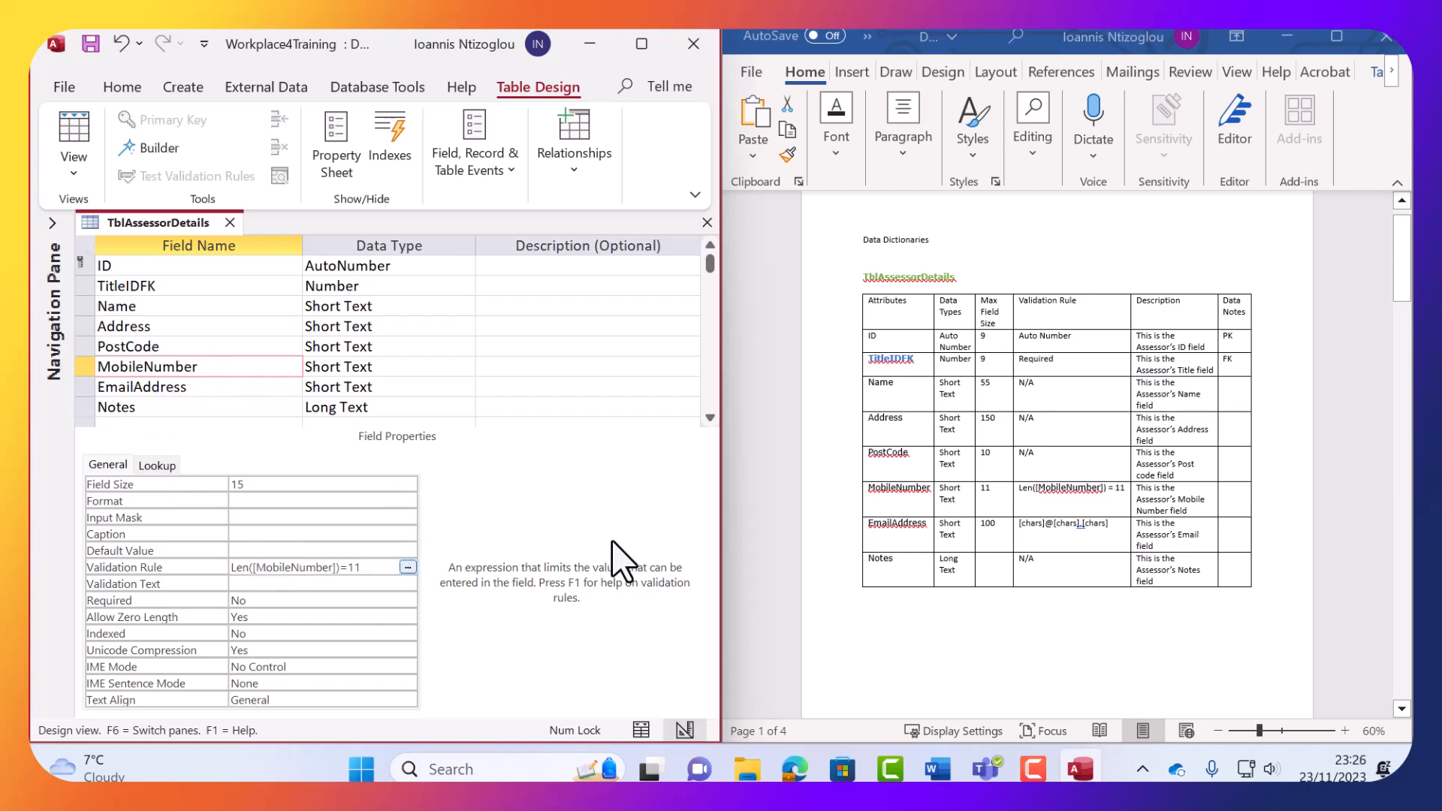
Copy the EmailAddress rule [chars]@[chars].[chars] from the Word dictionary into that field's Validation Rule property in Access.
drag(1089, 526, 1022, 529)
key(ctrl+c)
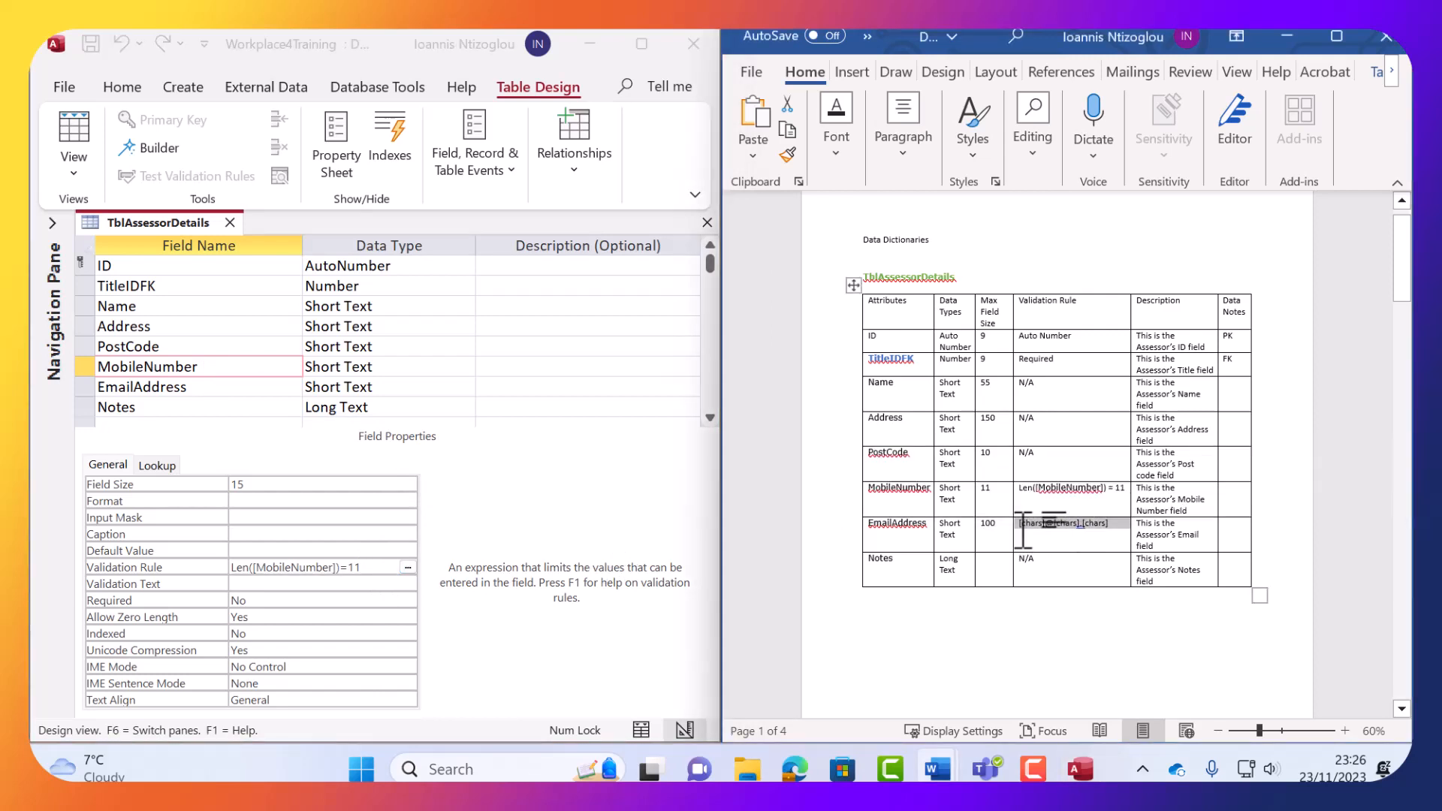
click(201, 390)
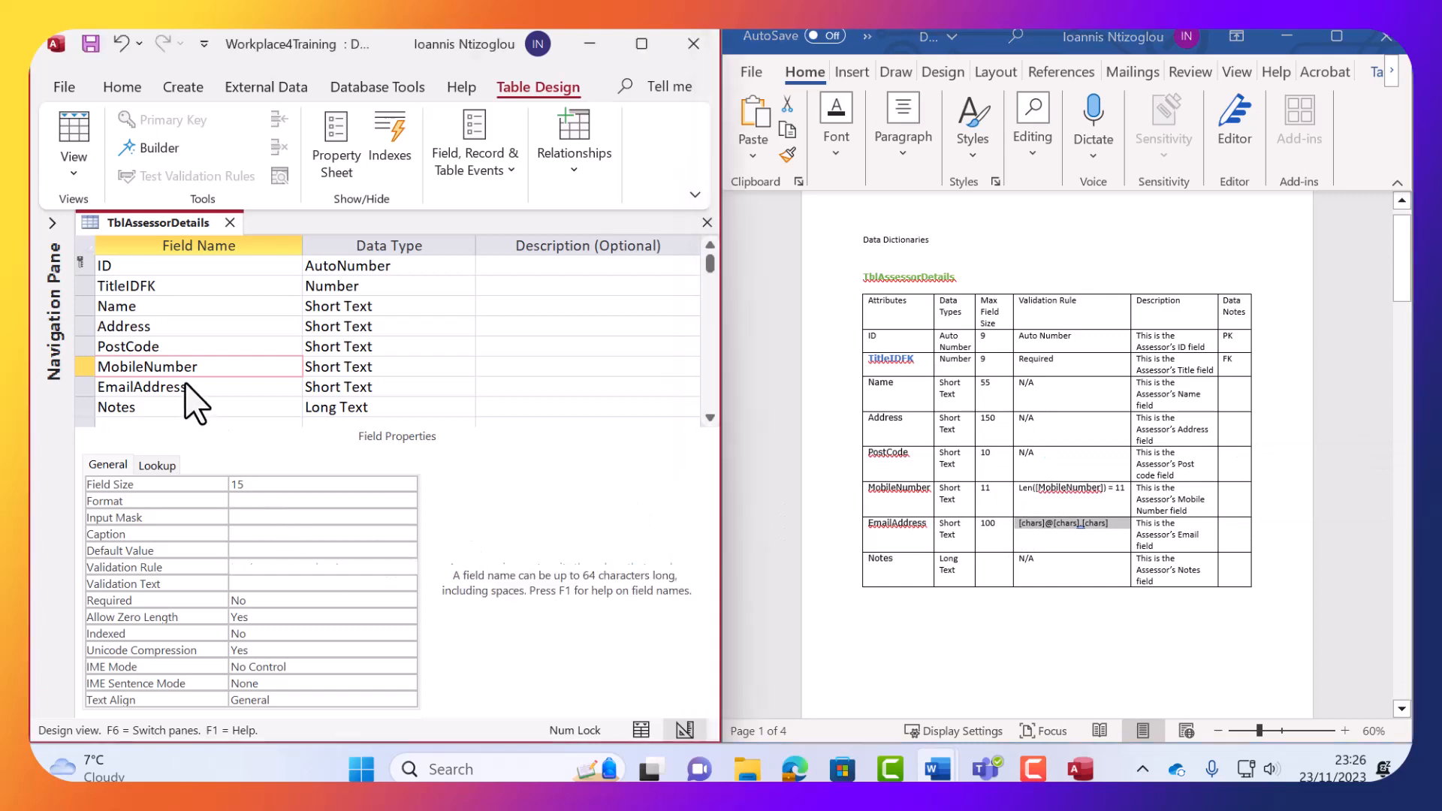
click(256, 567)
key(ctrl+v)
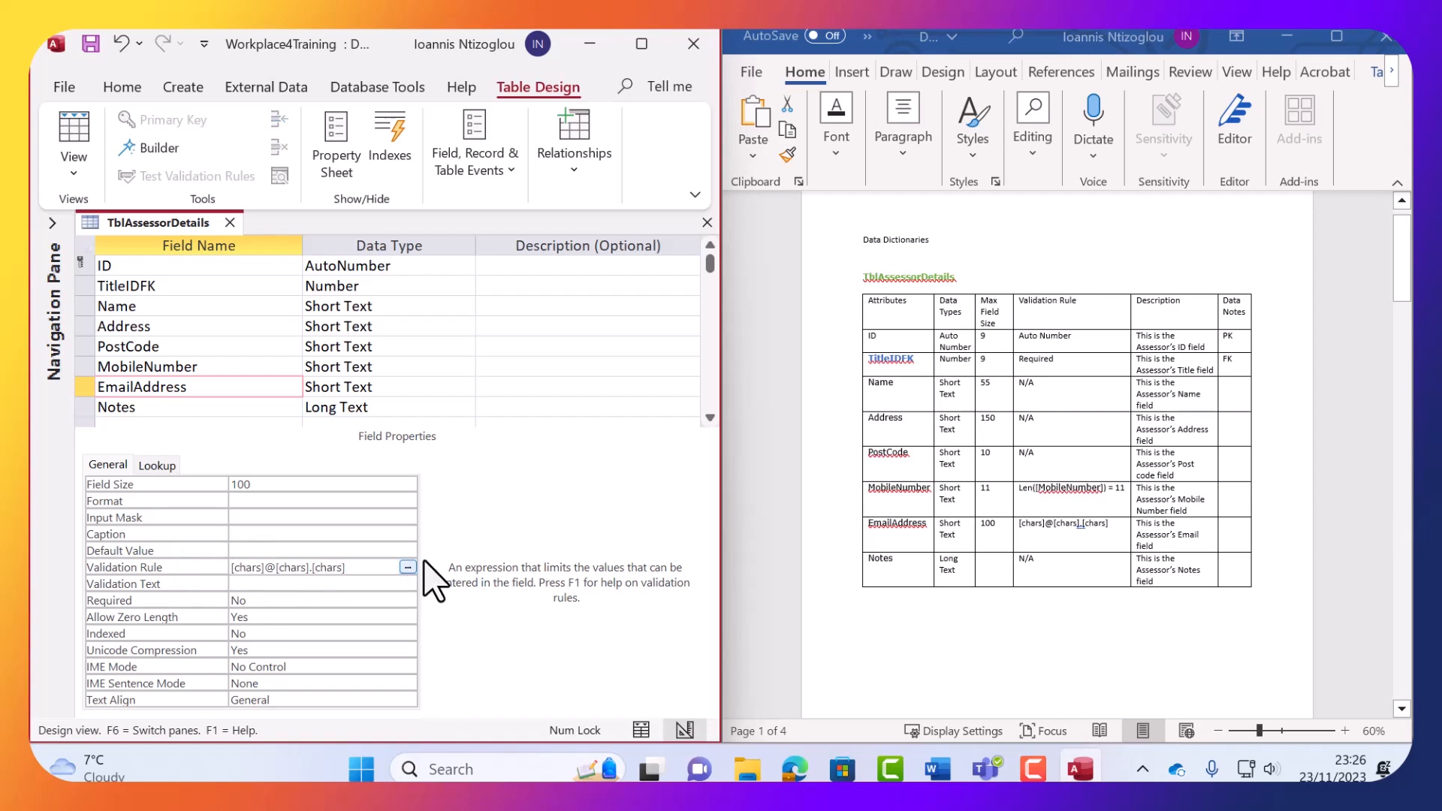
click(1206, 346)
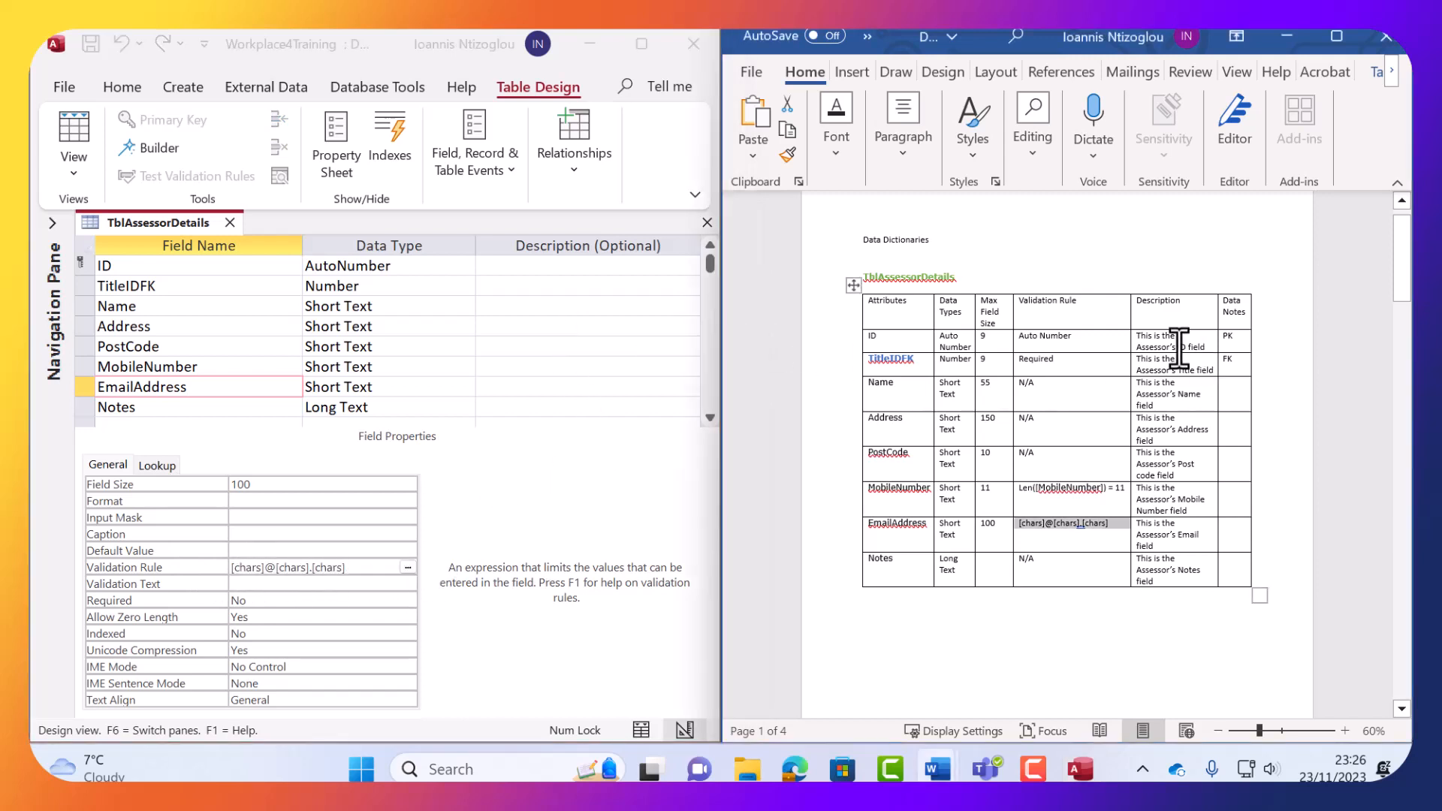
triple_click(1190, 344)
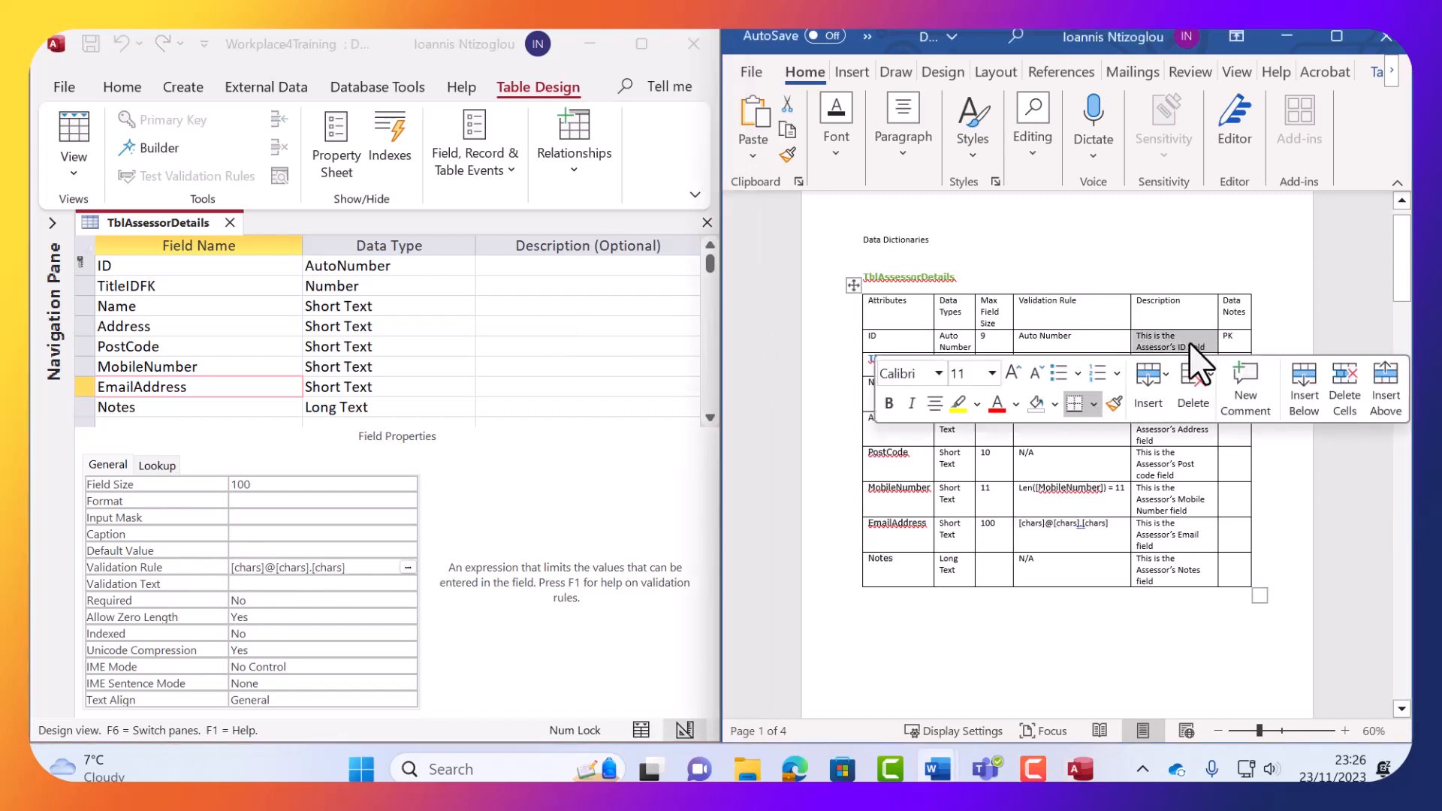
click(538, 285)
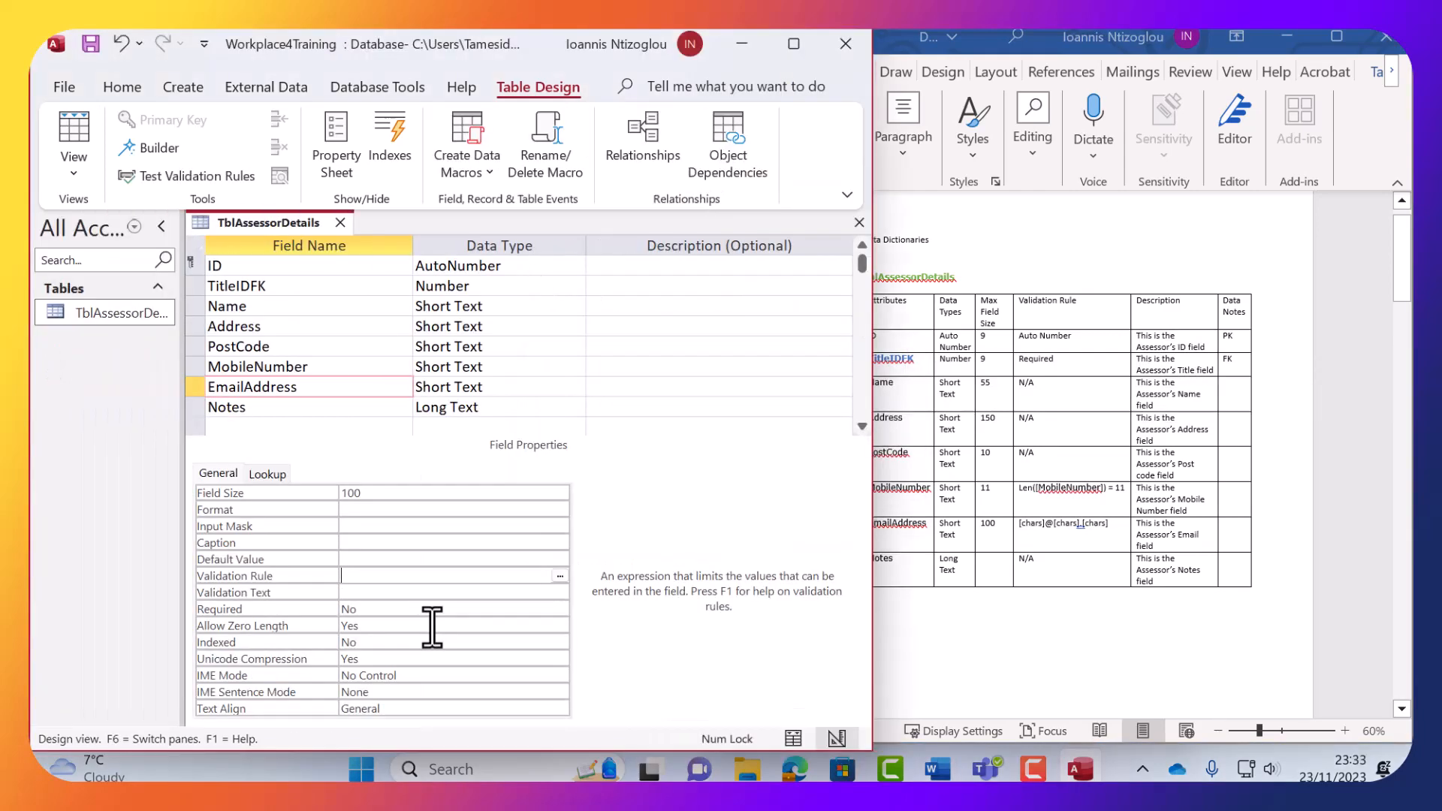
Set the EmailAddress field's Validation Rule to Is Null OR (Like "*?@?*.?*").
text(i)
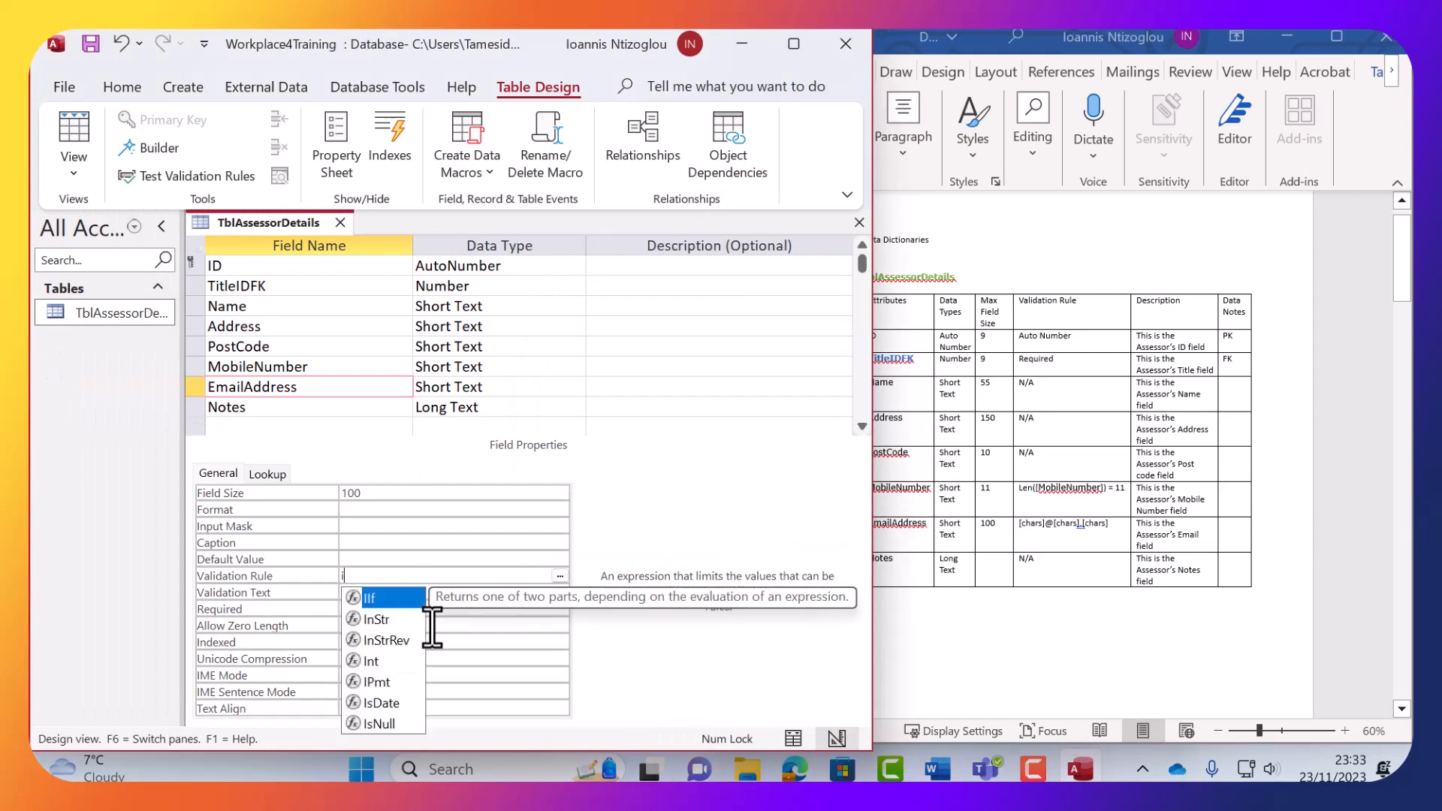
text(s)
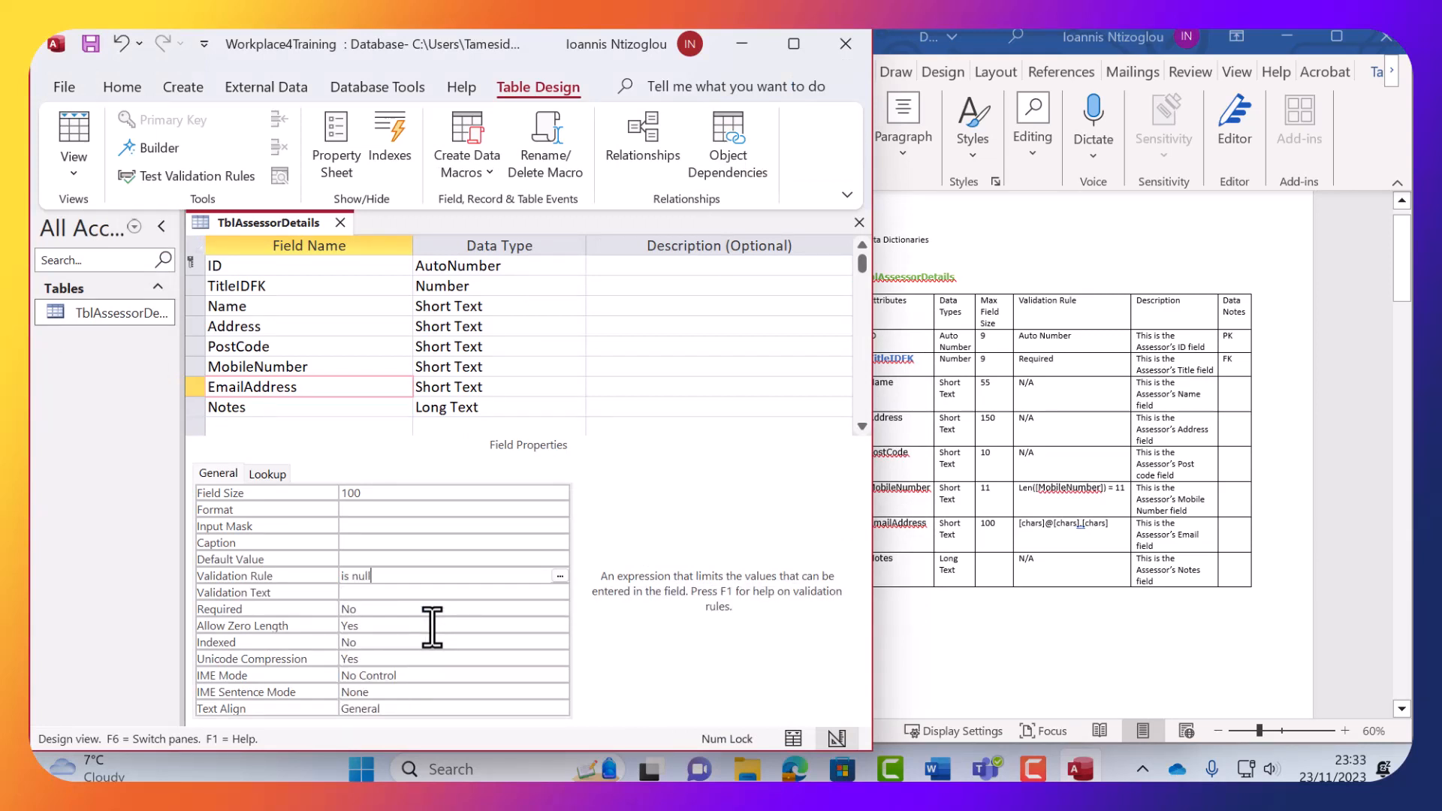
text( Nu)
text(Lik)
key(BackSpace)
text(I)
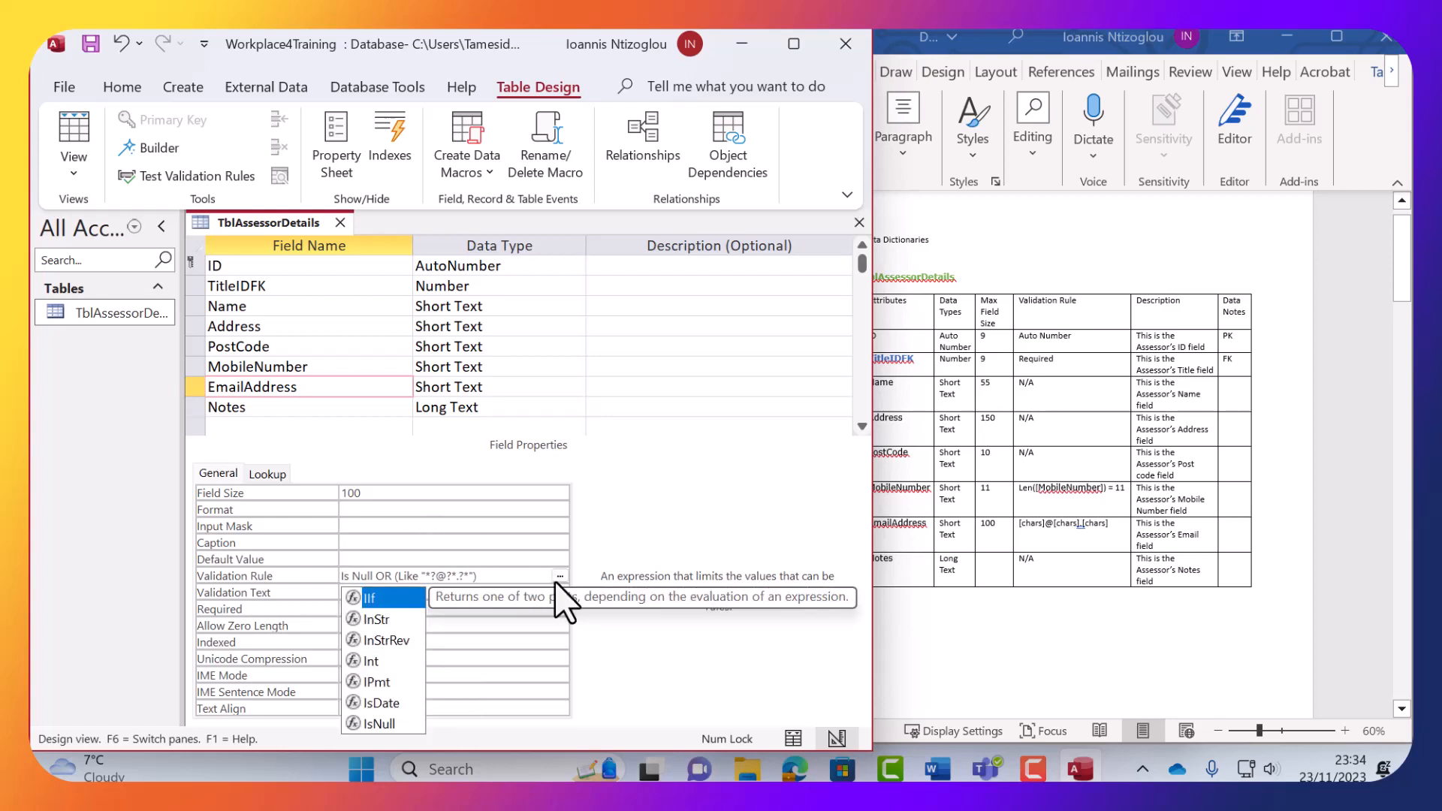
click(529, 576)
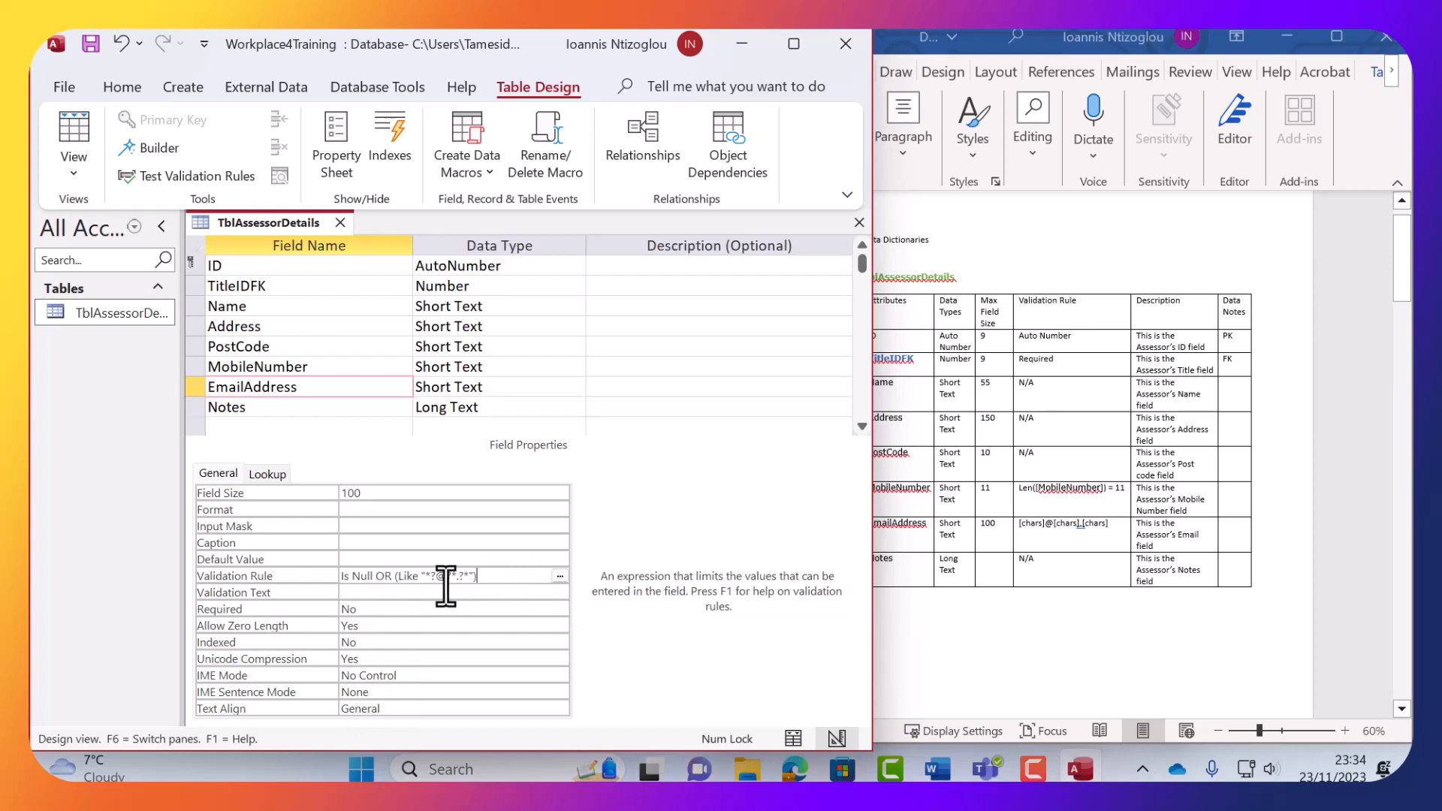
Examine the Is Null OR part and the Like pattern in the EmailAddress field's Validation Rule.
drag(483, 574, 406, 580)
click(460, 578)
drag(492, 579, 409, 577)
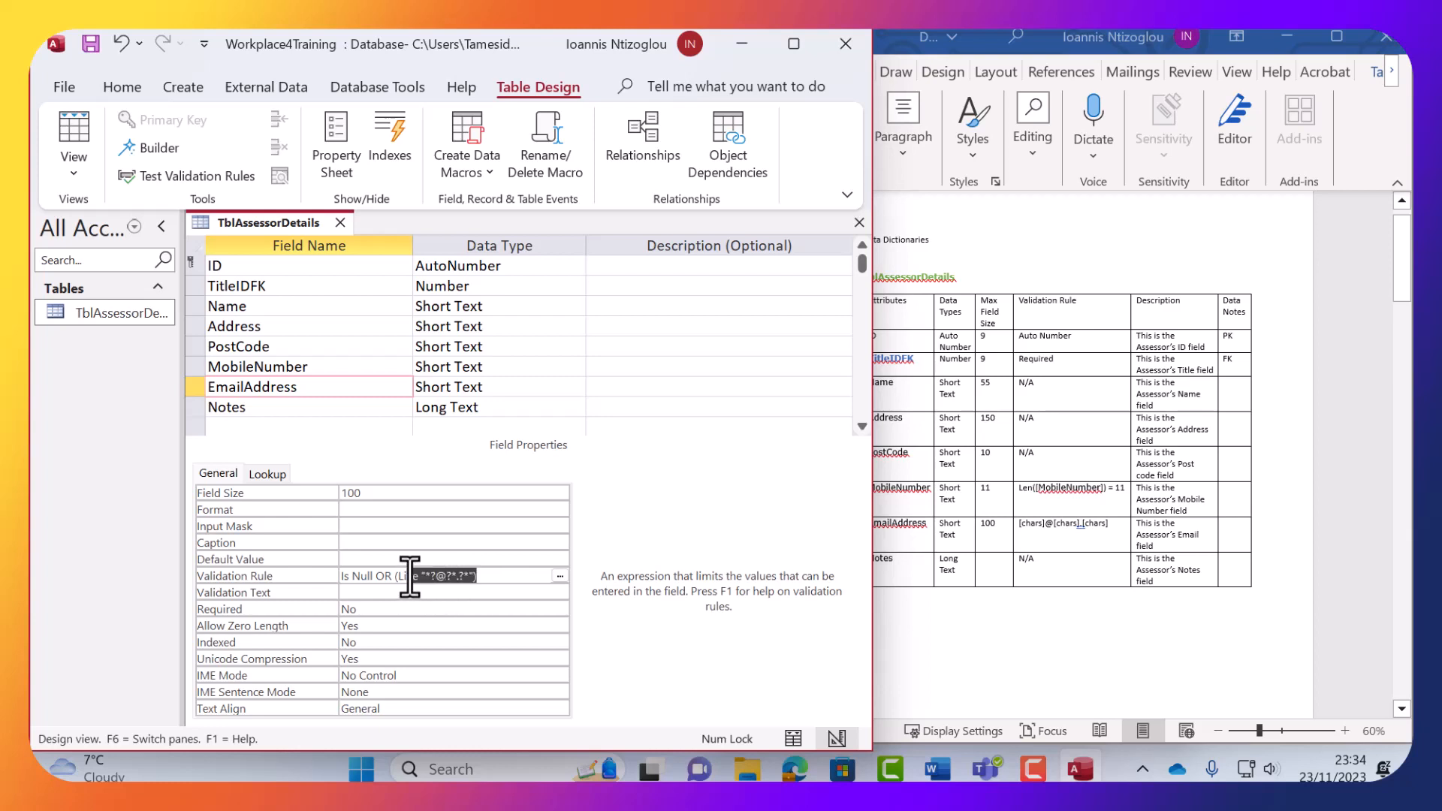
click(360, 579)
drag(391, 577, 342, 579)
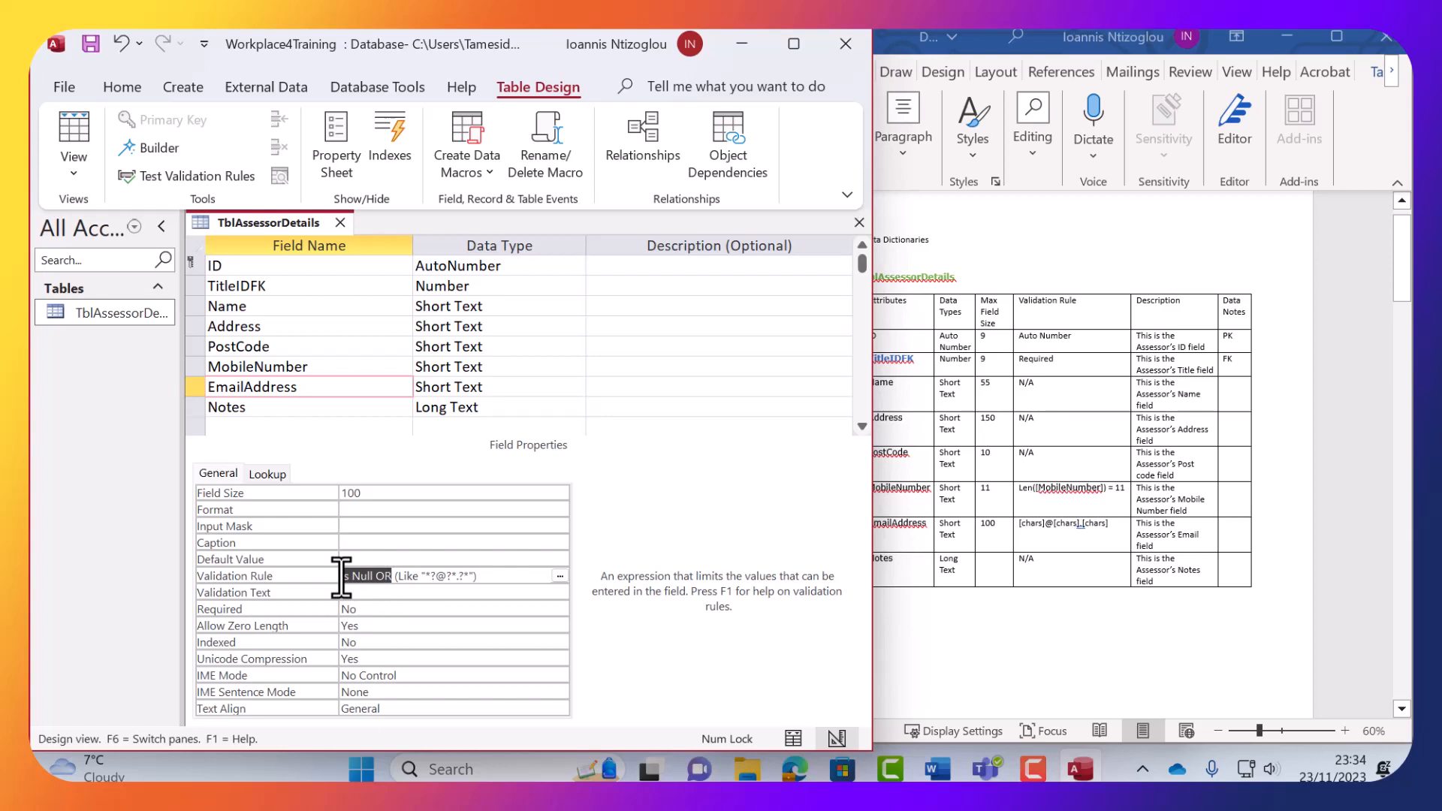
click(404, 579)
drag(425, 577, 433, 577)
click(453, 577)
Replace the EmailAddress validation rule in the Word dictionary with the Is Null OR (Like "*?@?*.?*") rule copied from Access.
drag(496, 582, 331, 576)
key(ctrl+c)
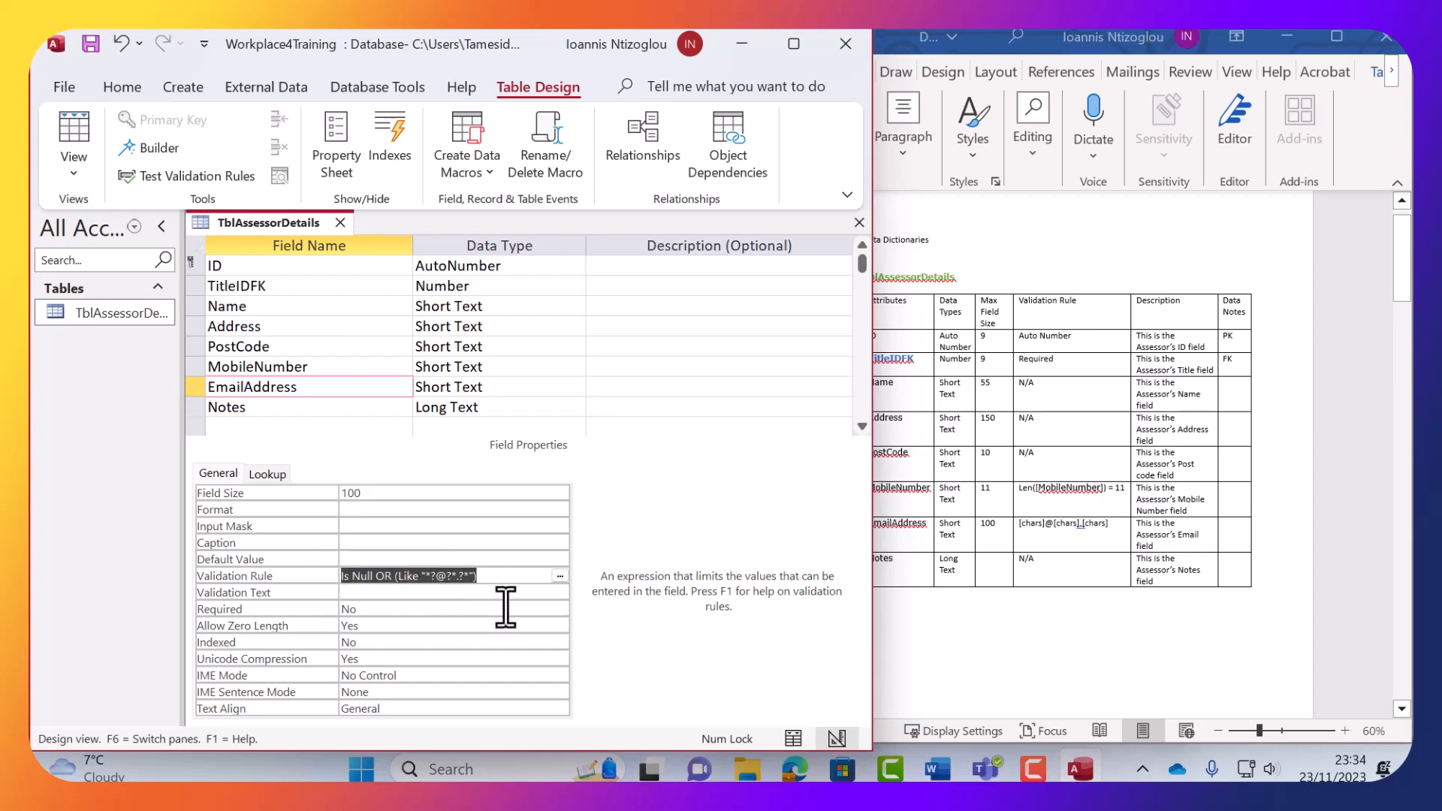
triple_click(1081, 529)
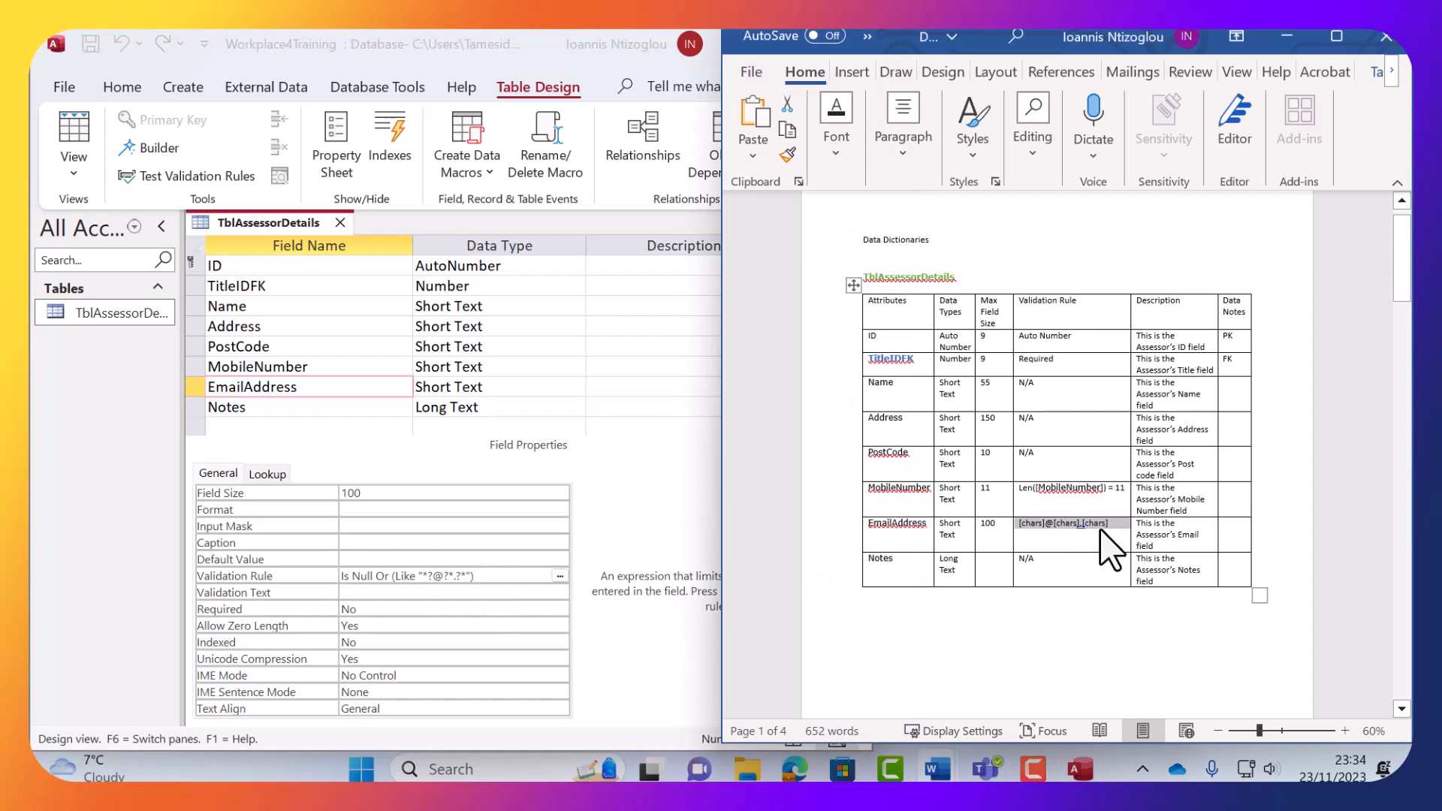
key(ctrl+v)
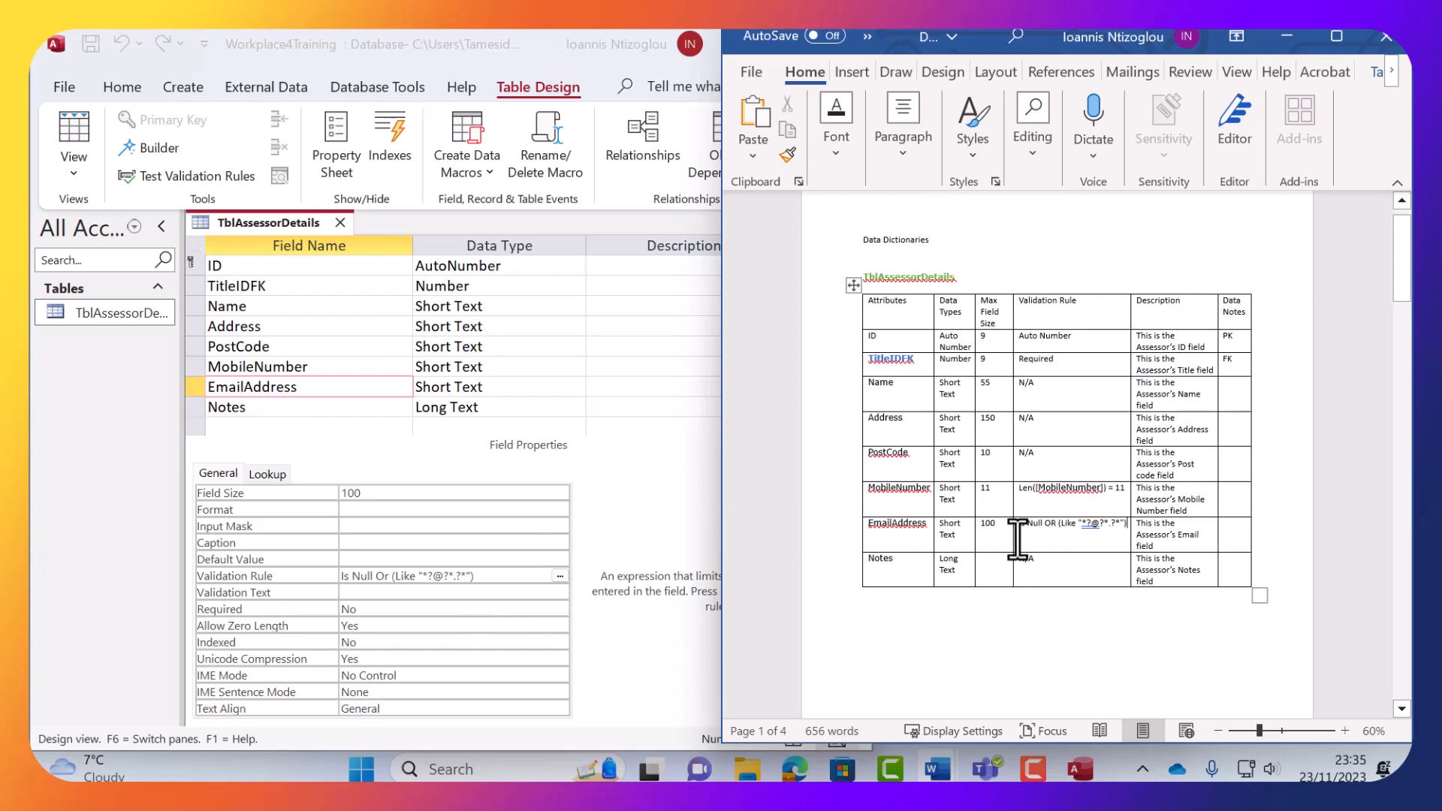
Switch TblAssessorDetails in Access from Design View to Datasheet View.
click(71, 138)
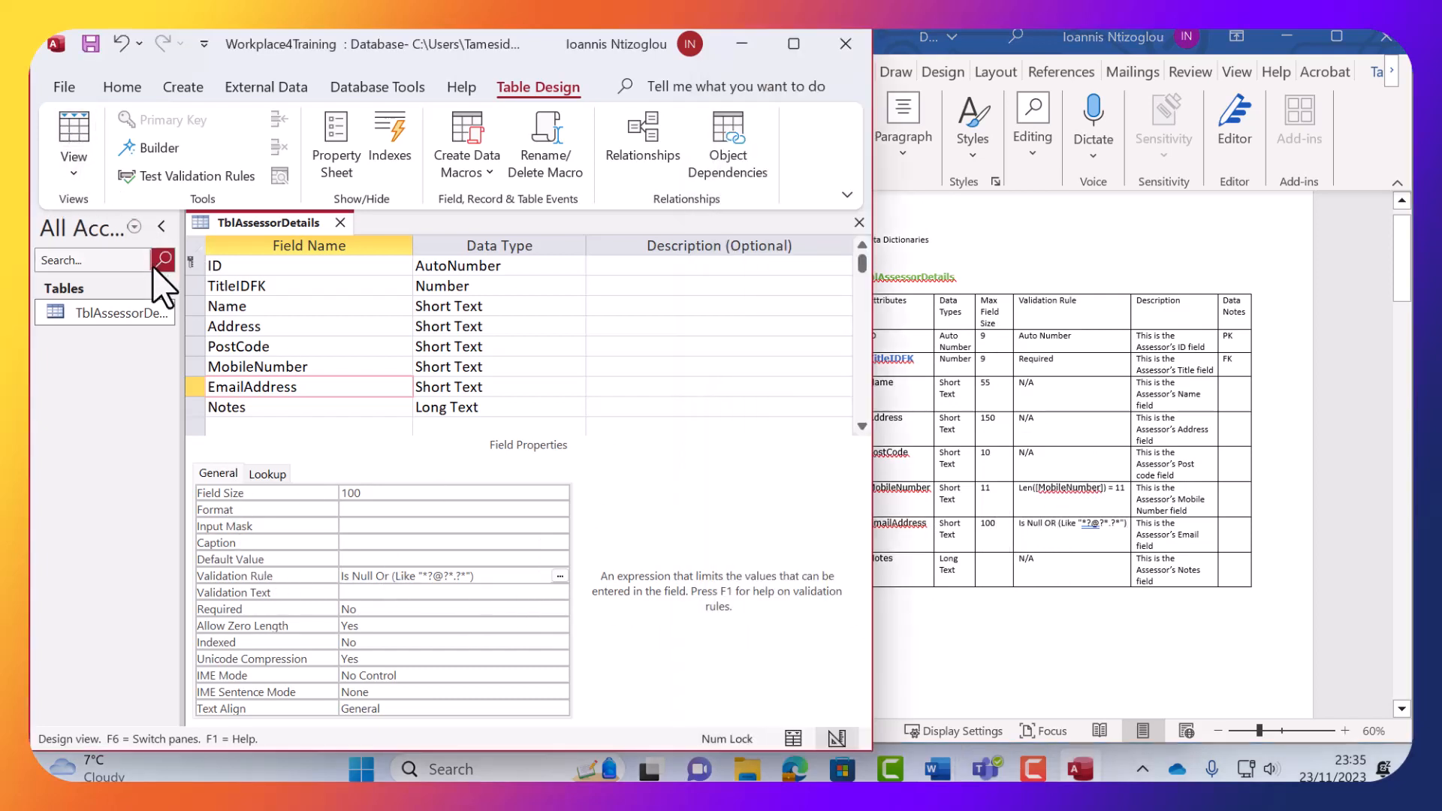
click(73, 166)
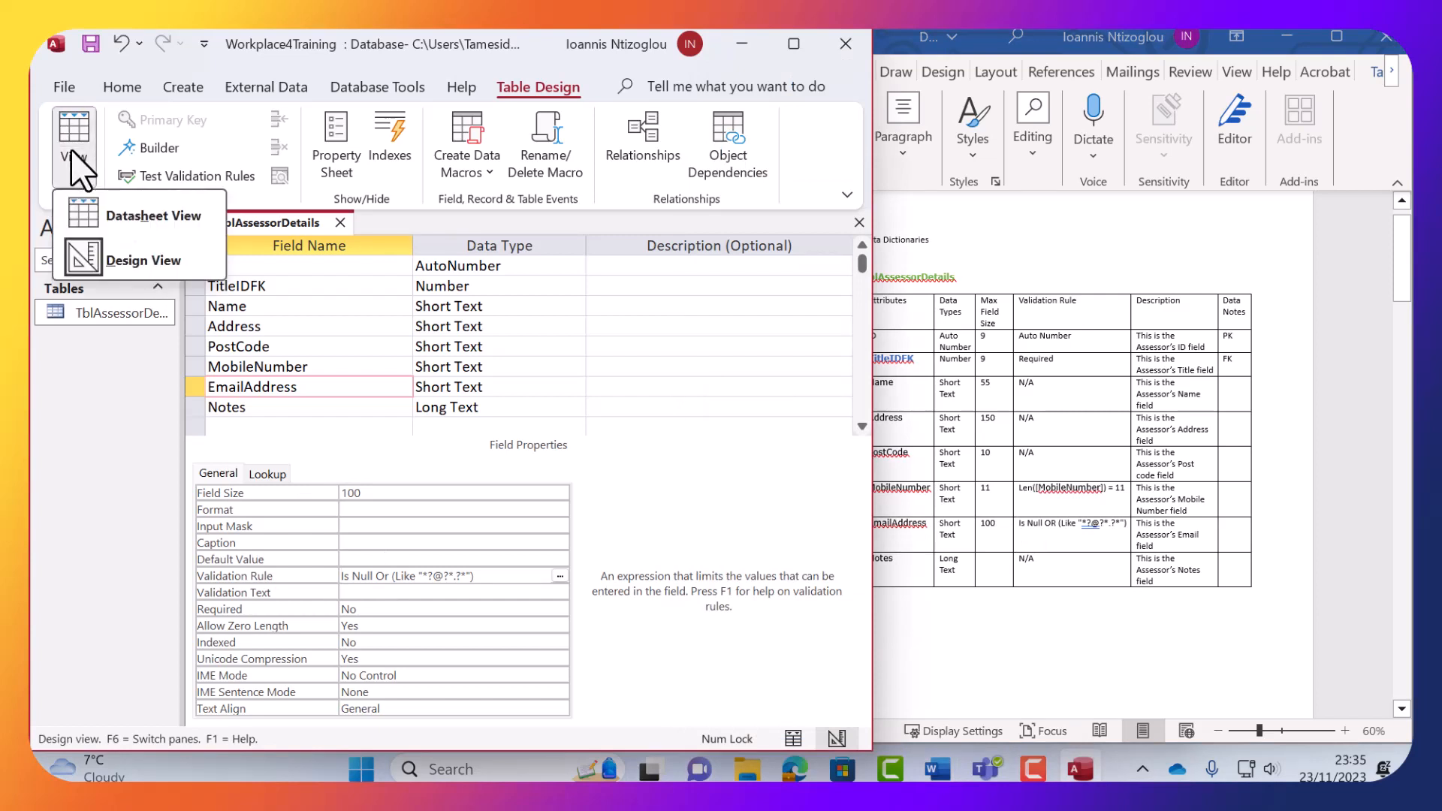
click(120, 215)
click(685, 458)
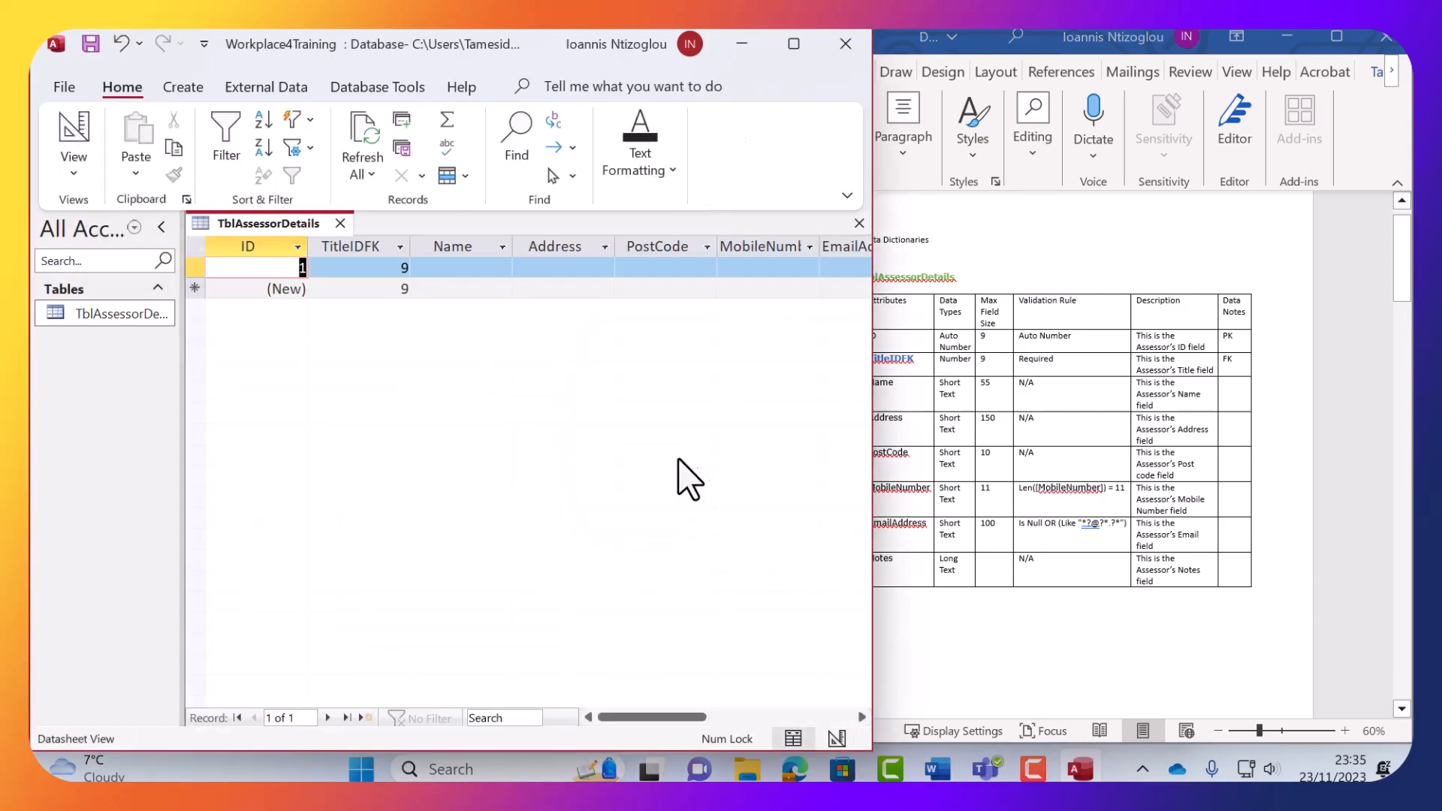
Fill in the assessor's name, address, postcode and 11-digit mobile number in the first record and maximise the Access window.
click(452, 268)
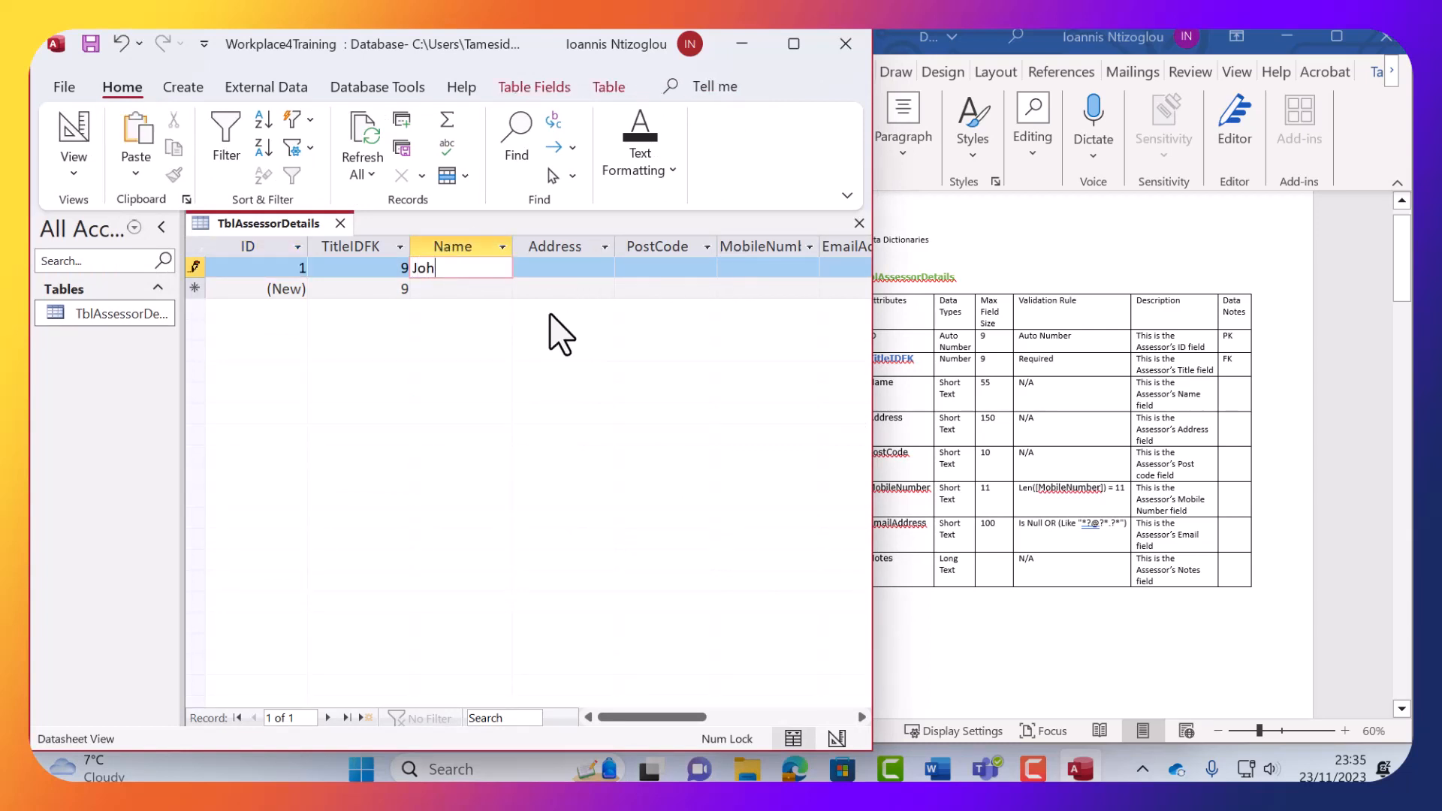
key(Tab)
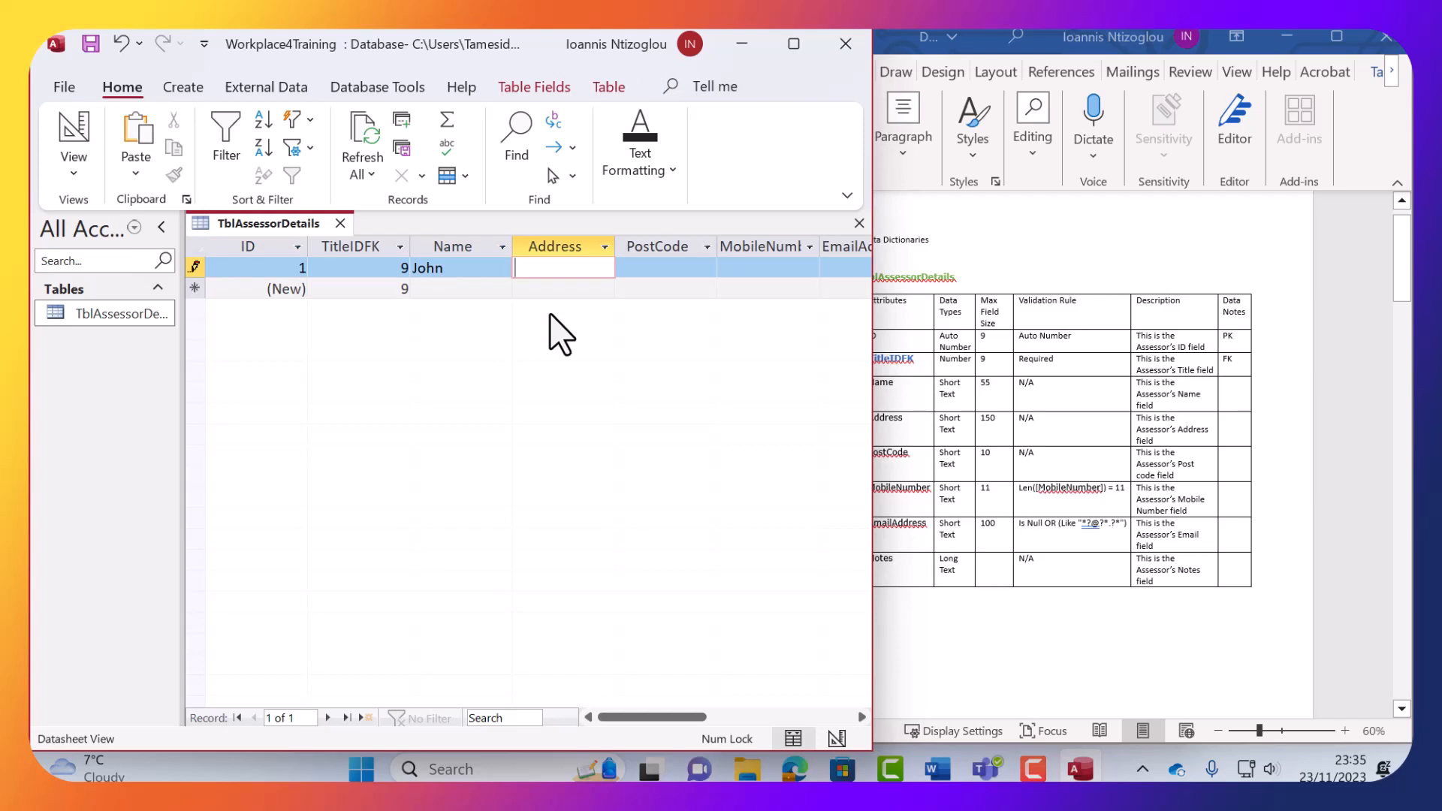
click(456, 271)
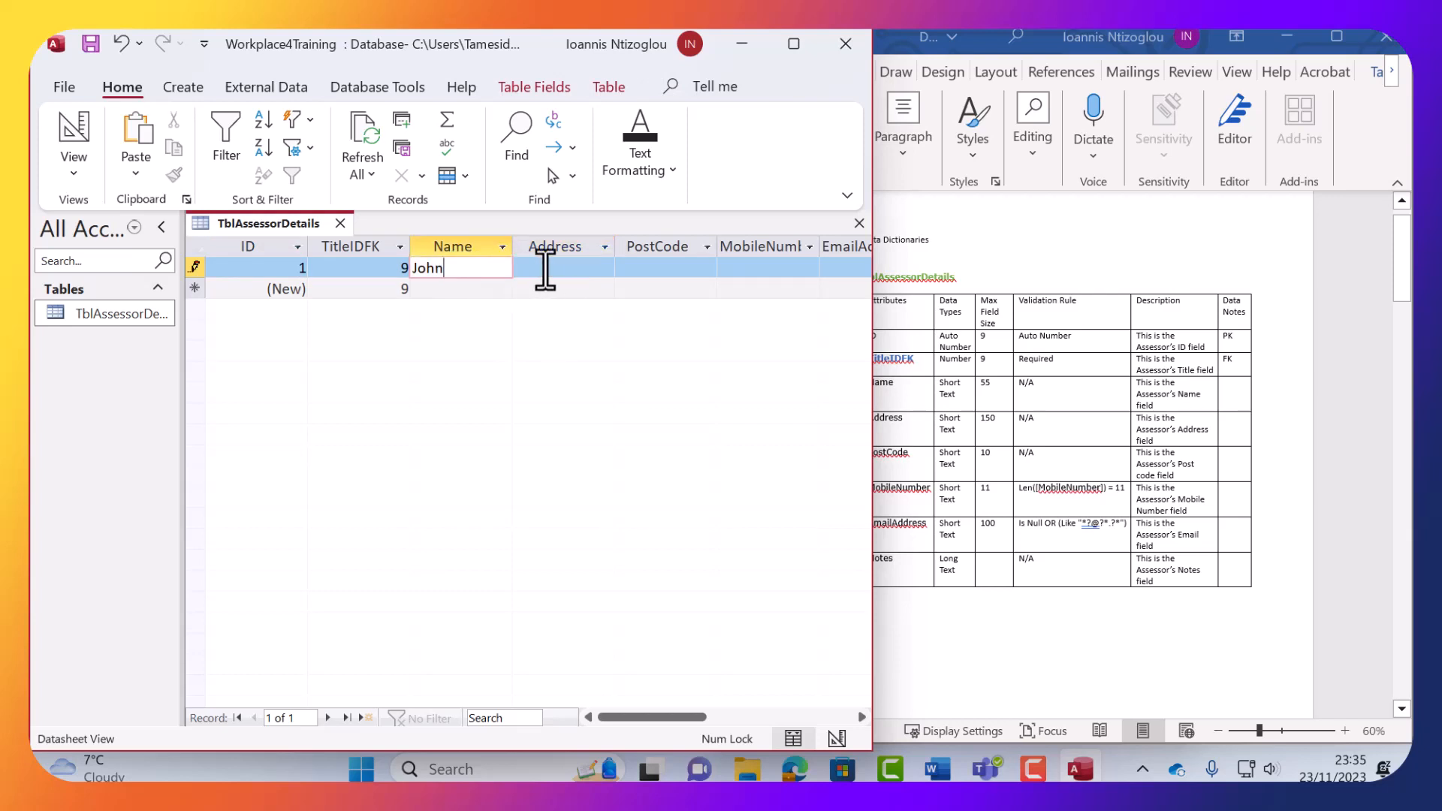
click(551, 270)
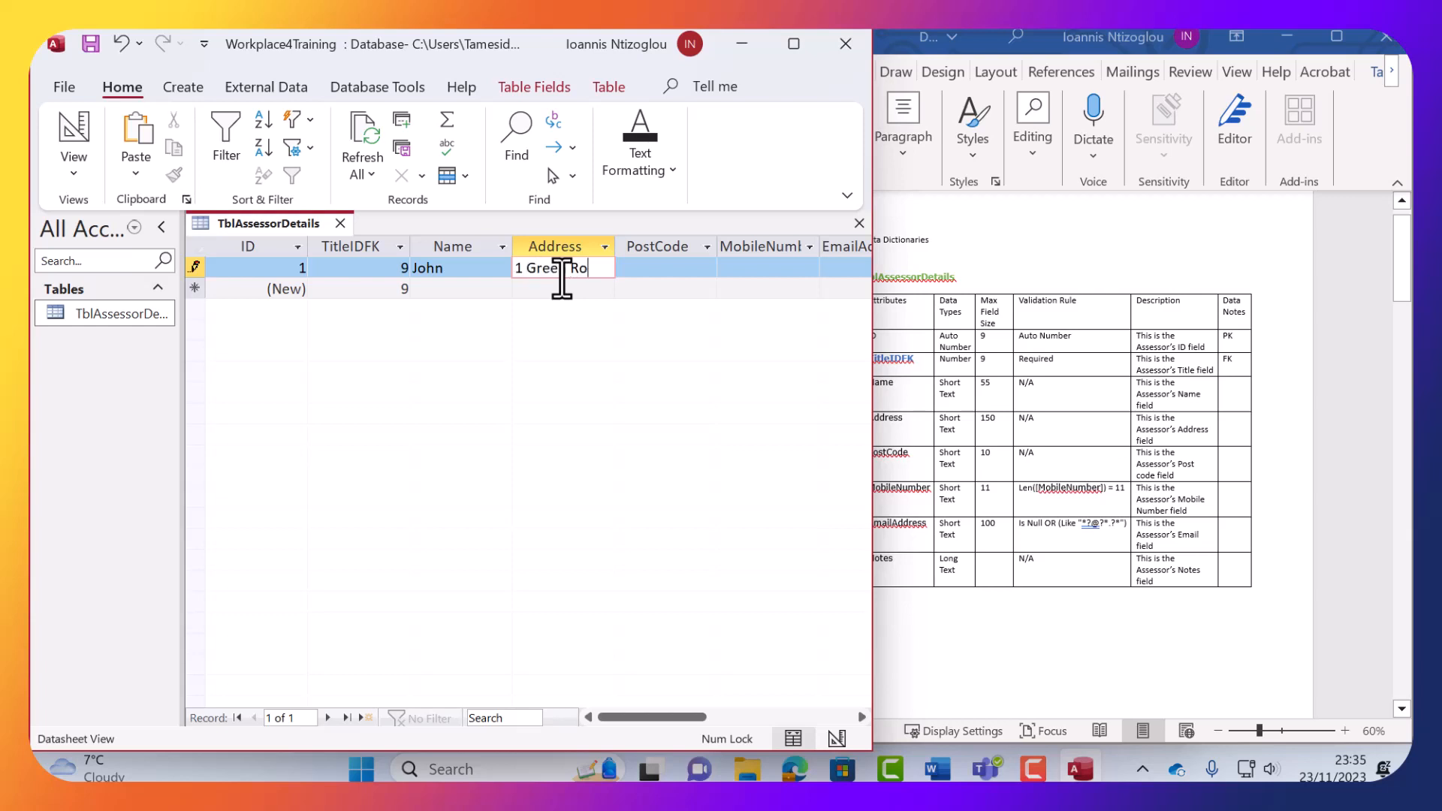
key(Tab)
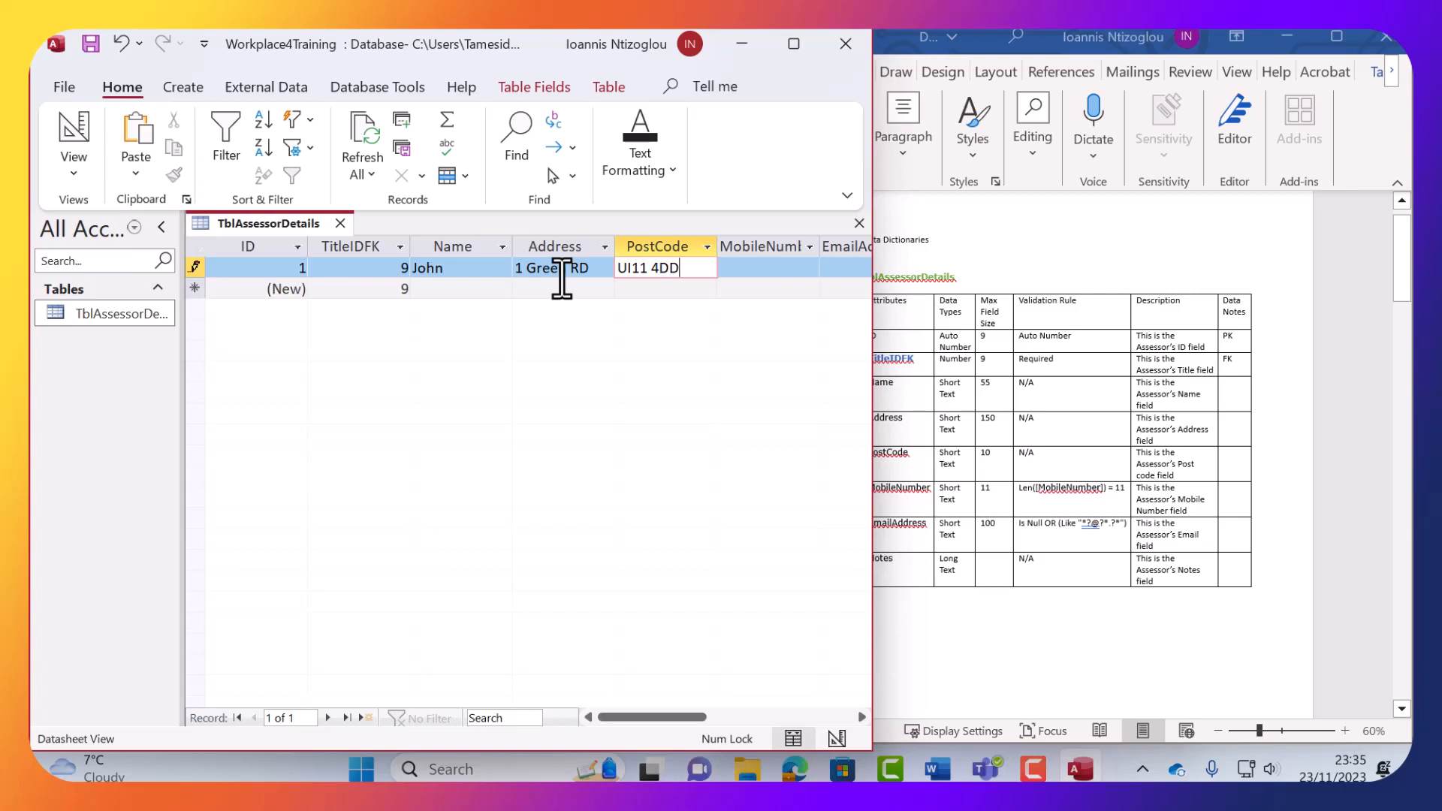
key(Tab)
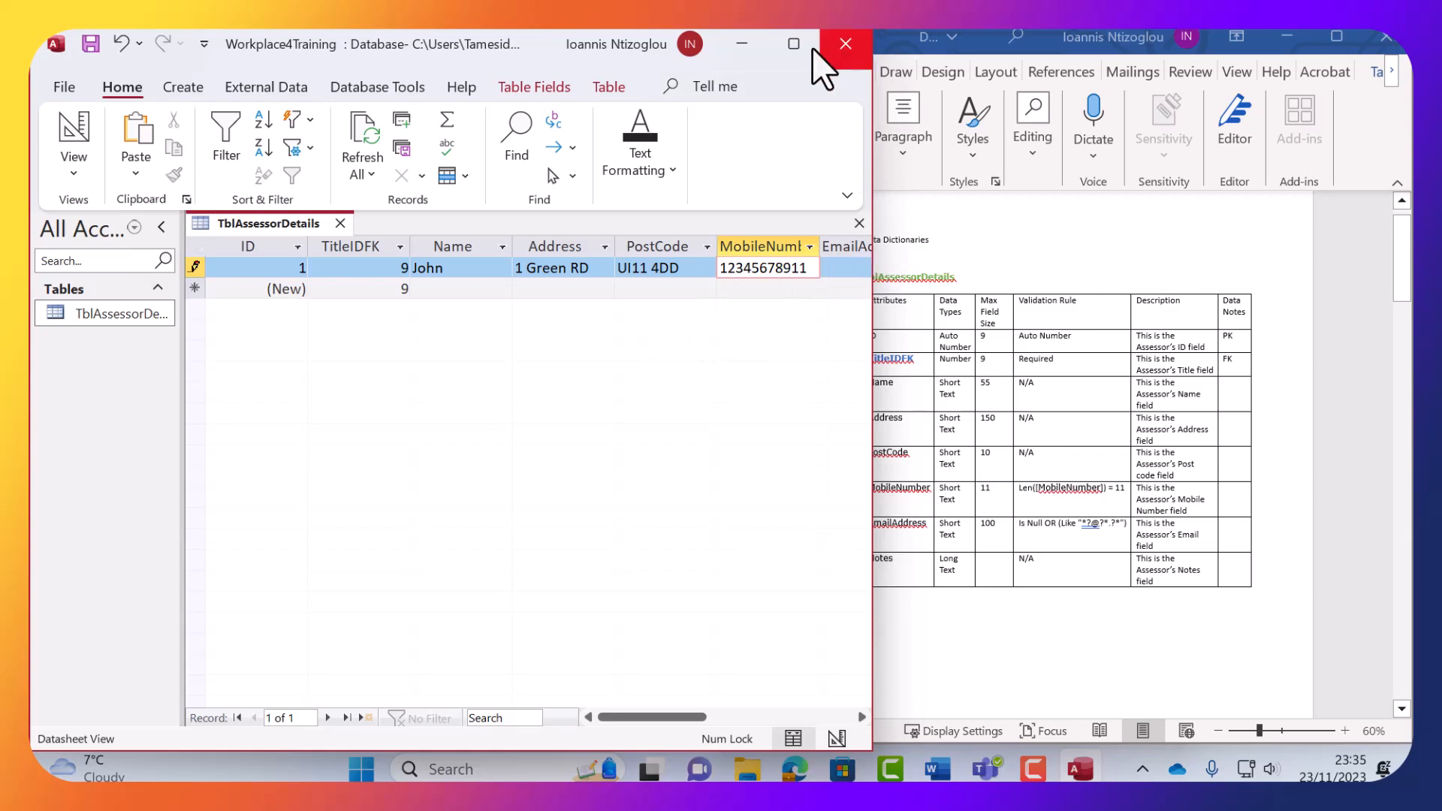
click(793, 44)
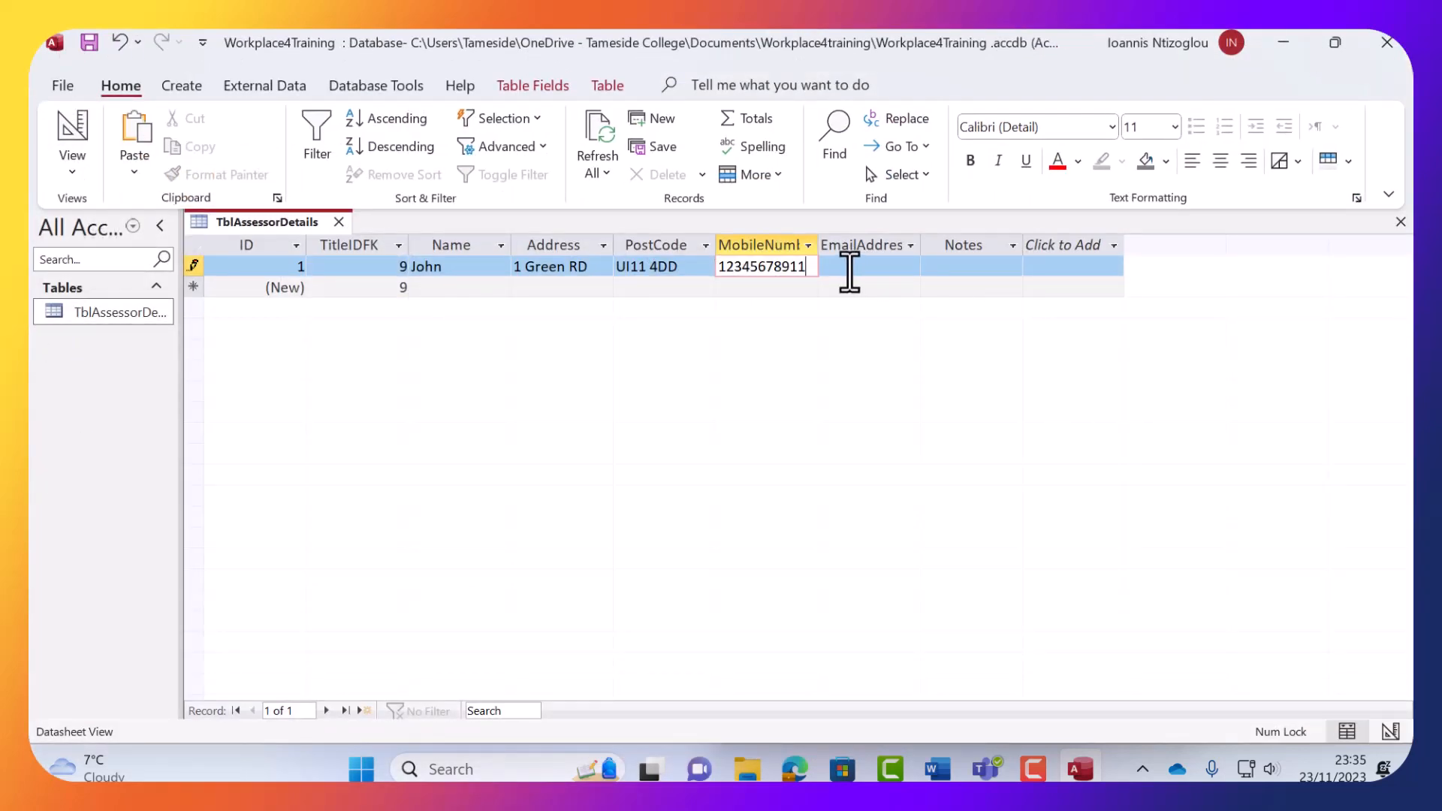
Test the MobileNumber validation rule by adding a twelfth digit to the first record's mobile number, and remove the extra digit.
click(850, 268)
click(805, 269)
text(2)
click(852, 270)
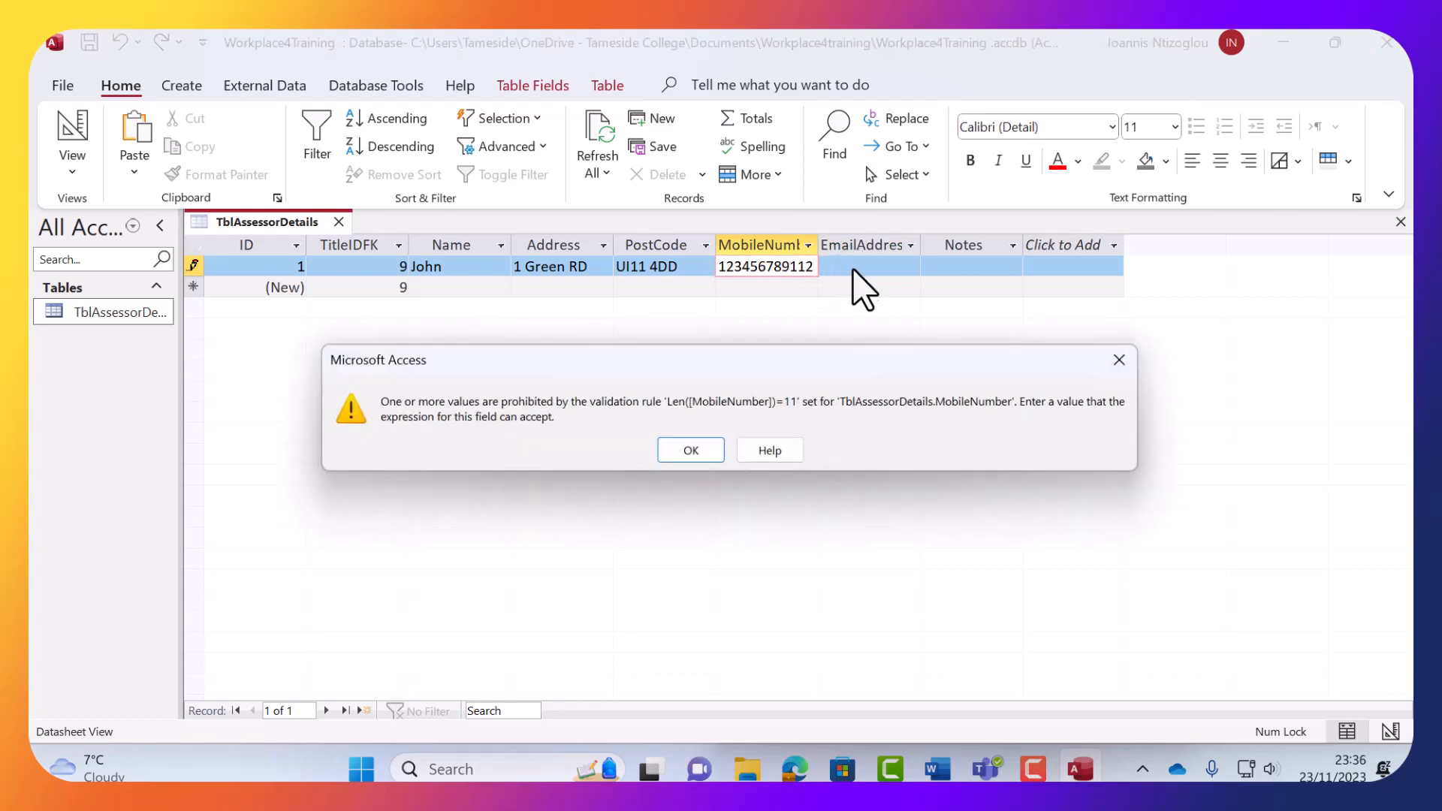
click(691, 450)
key(BackSpace)
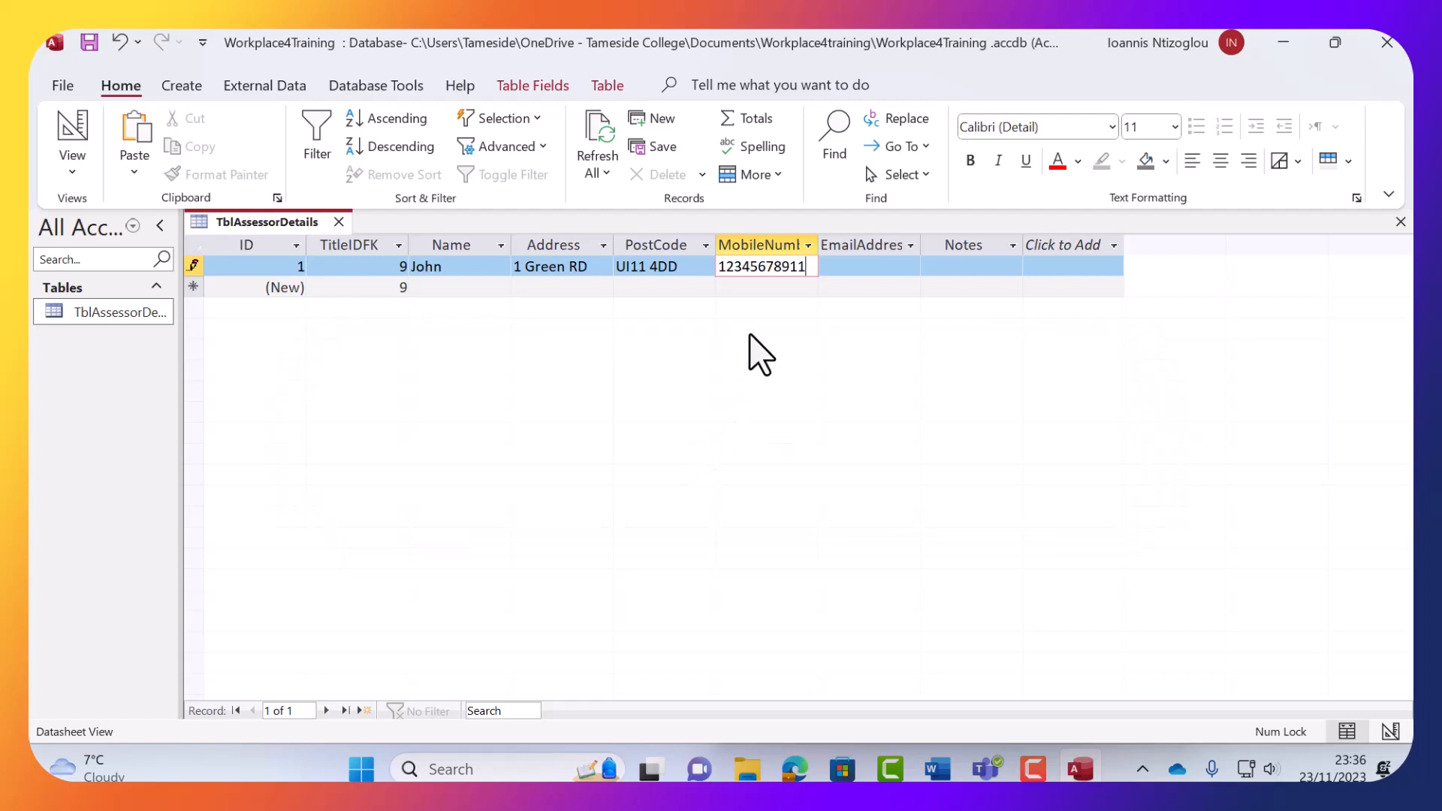
Widen the MobileNumber column to show its full heading and fill in the assessor's email address in the first record.
click(857, 270)
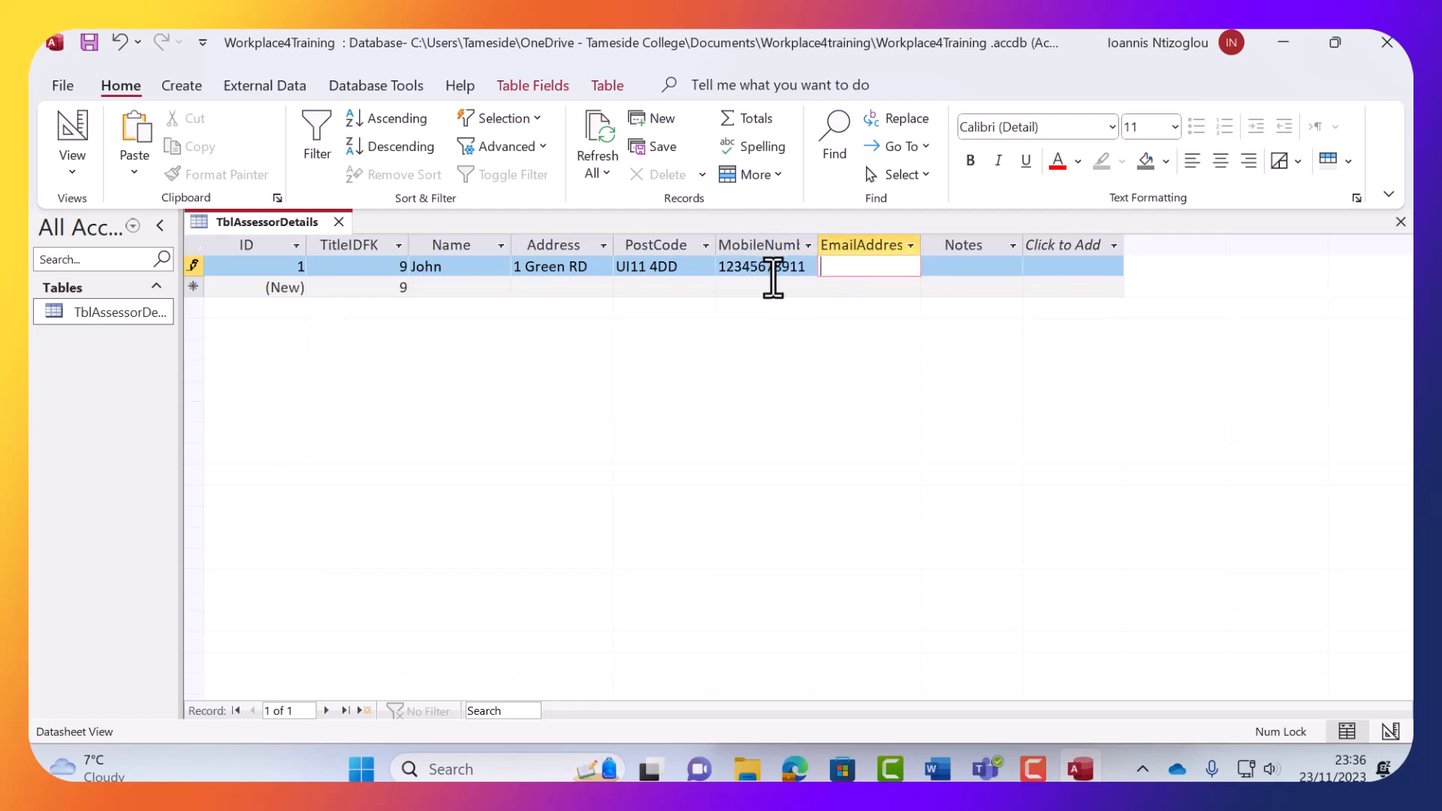
drag(818, 246, 849, 248)
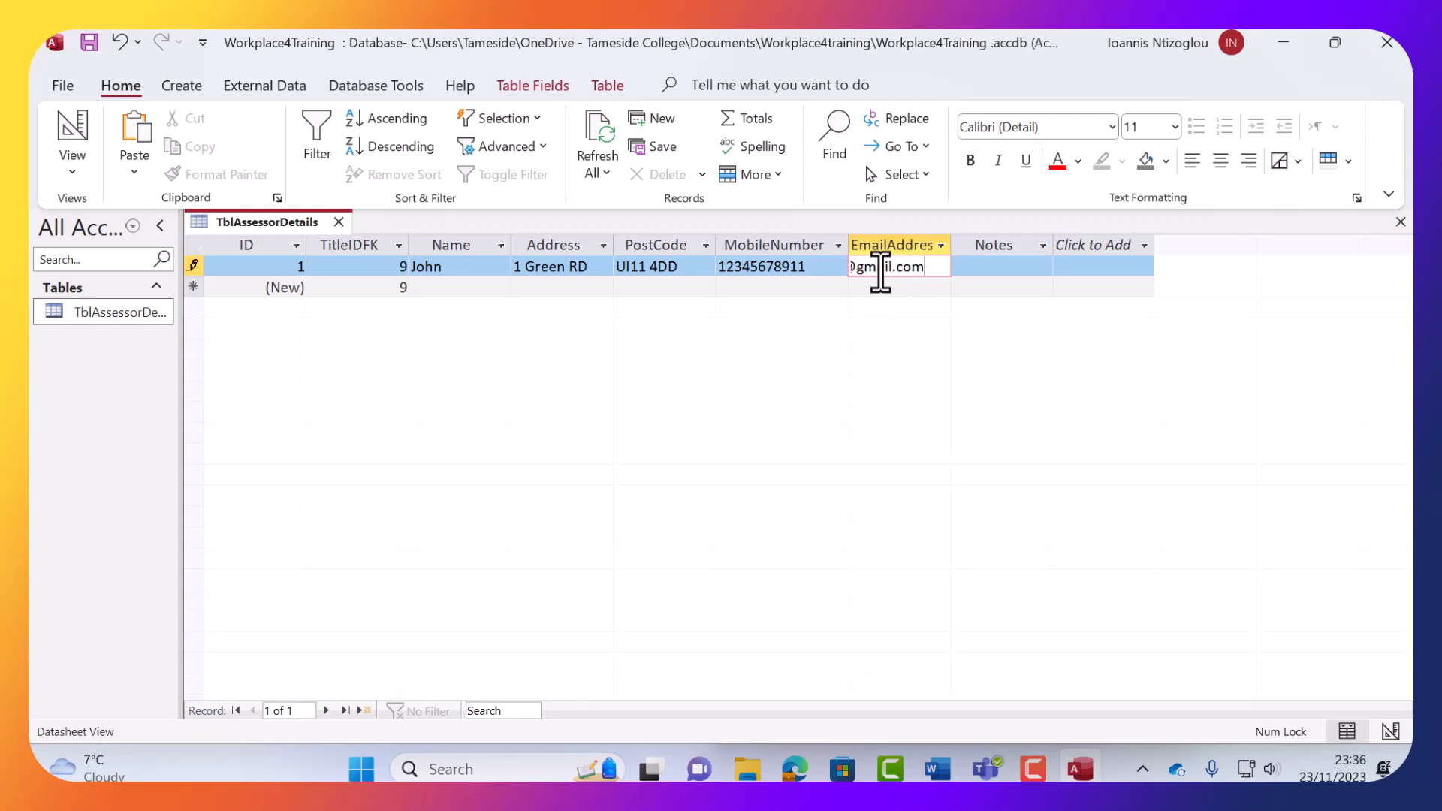
key(Tab)
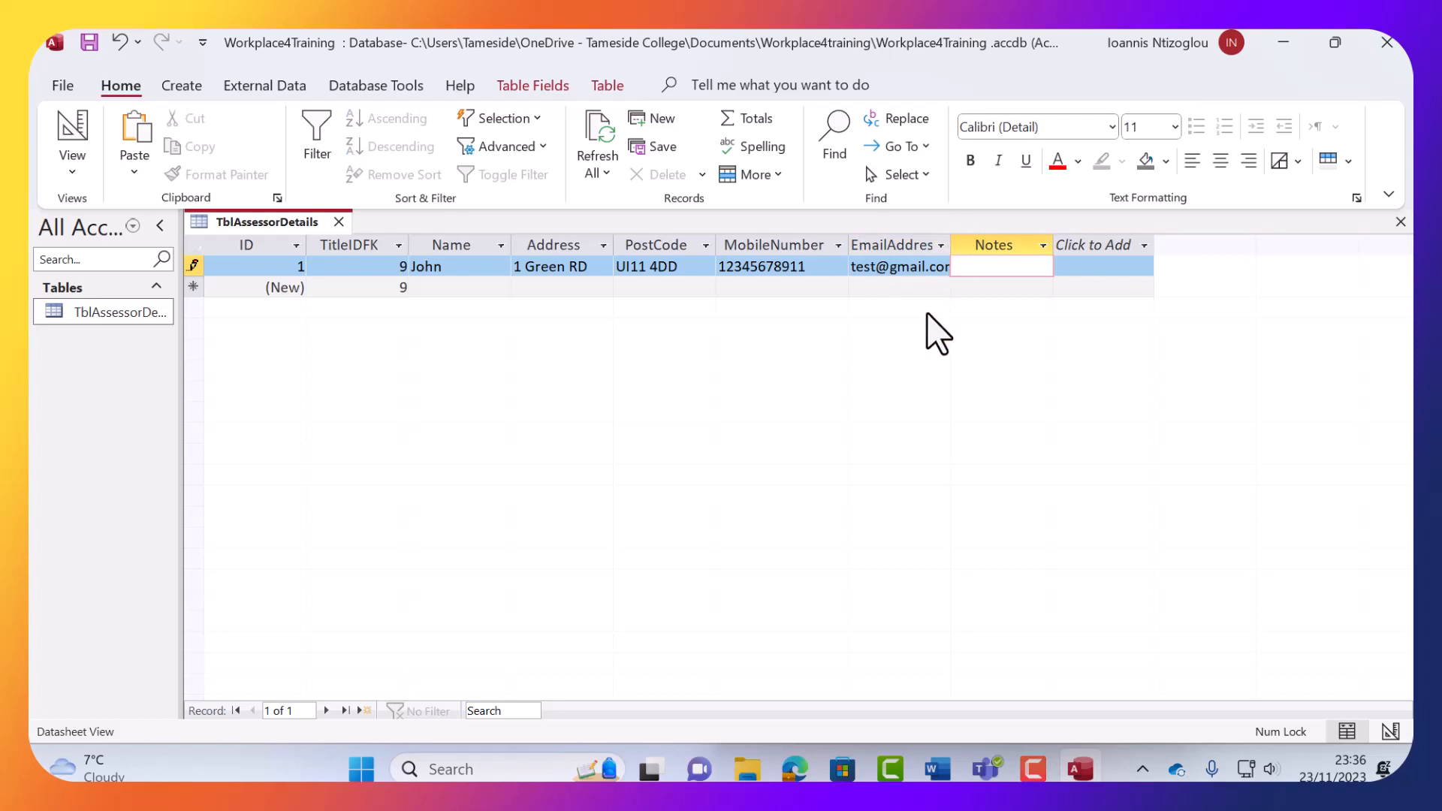
Test the EmailAddress validation rule by removing the @ sign from the first record's email address, and restore the sign.
click(898, 273)
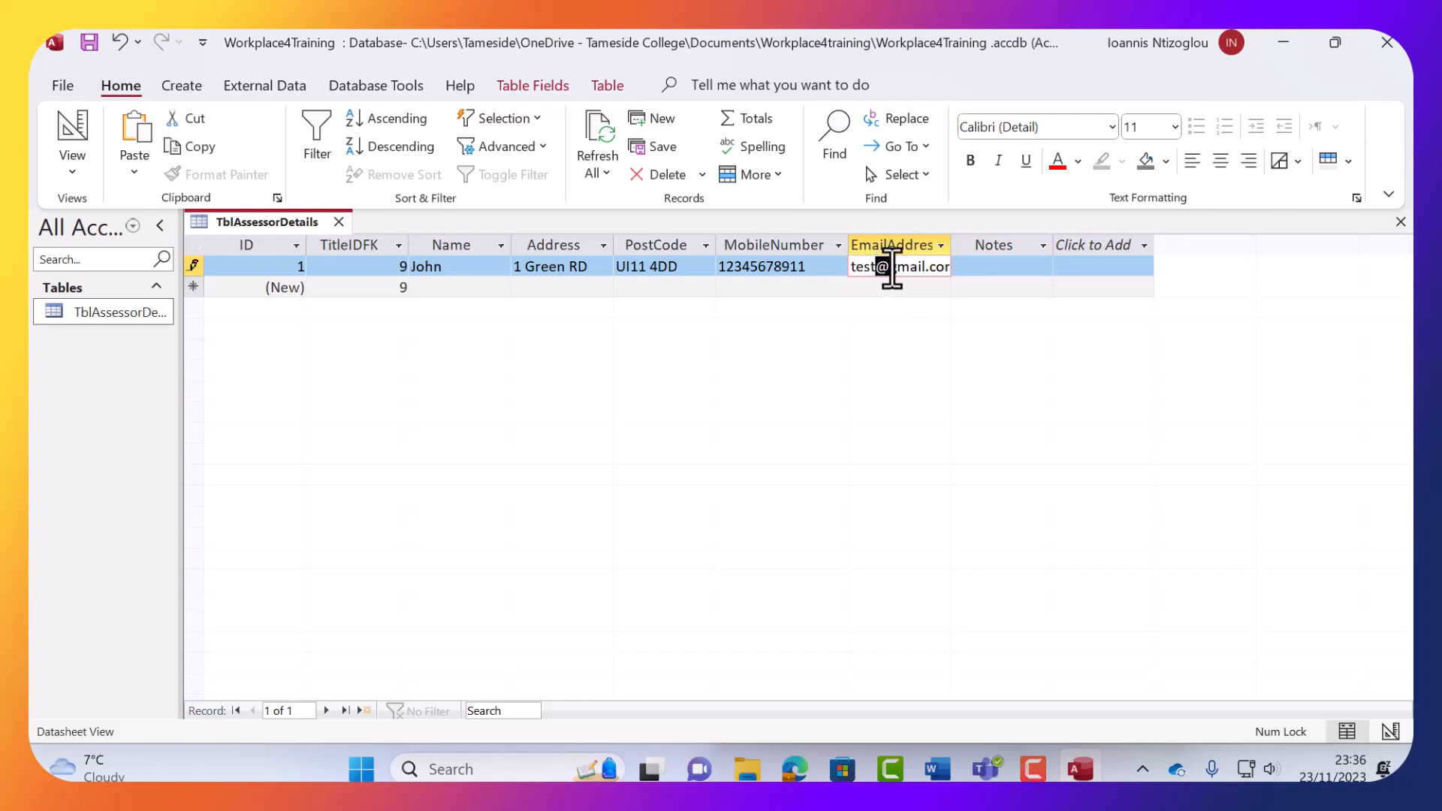
key(Delete)
click(1002, 271)
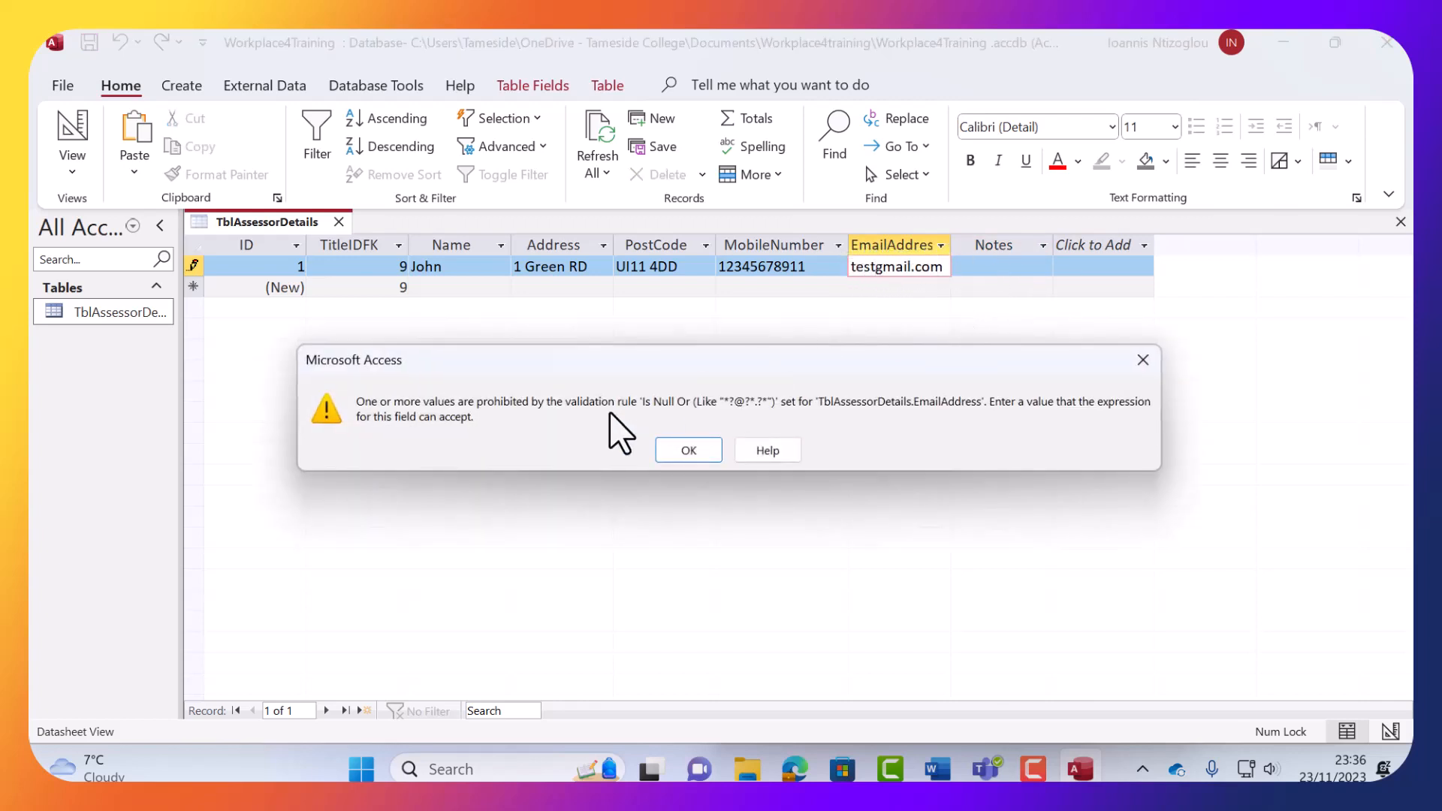
click(685, 450)
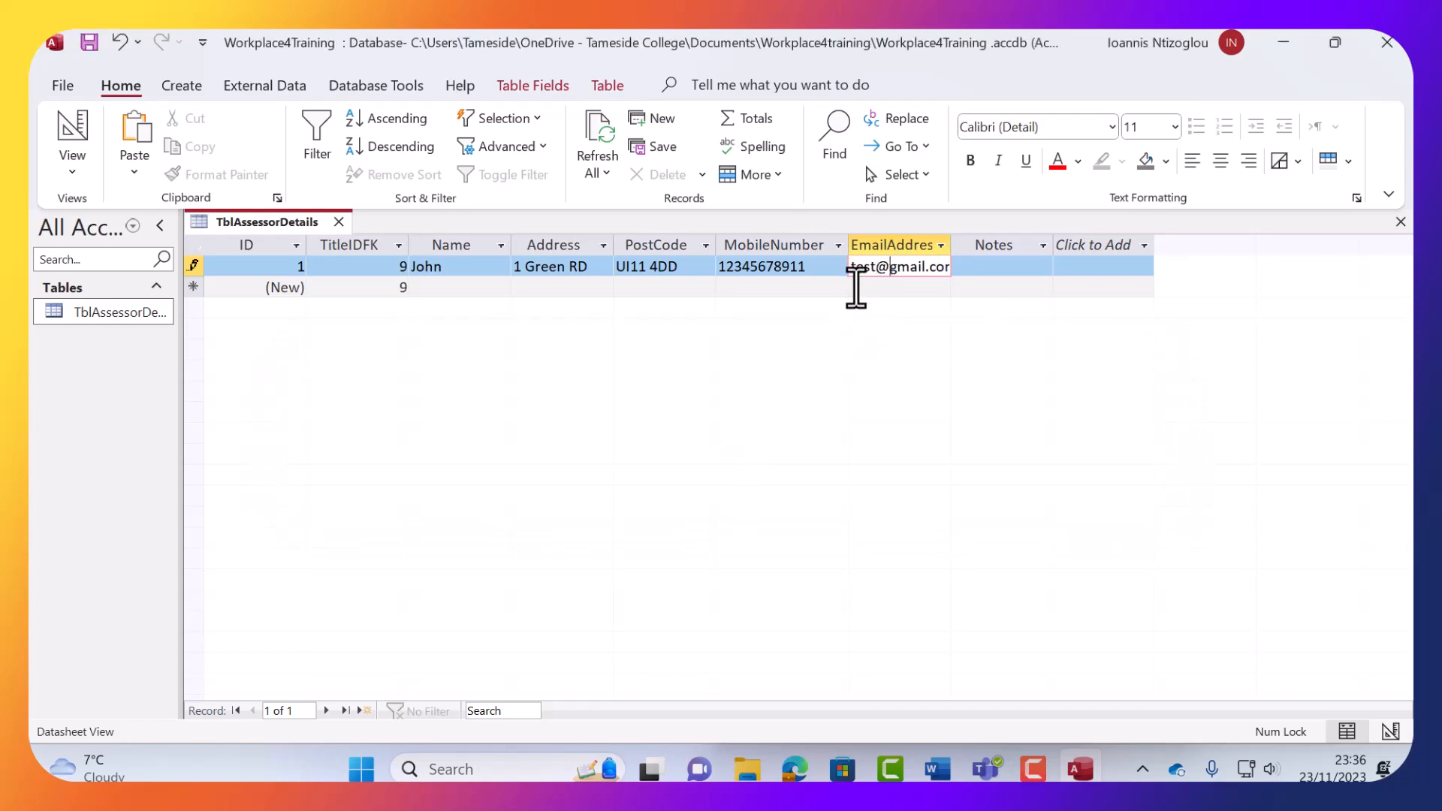
Enter "test 123" as the first record's Notes and switch TblAssessorDetails to Design View with the PostCode field selected.
click(1010, 276)
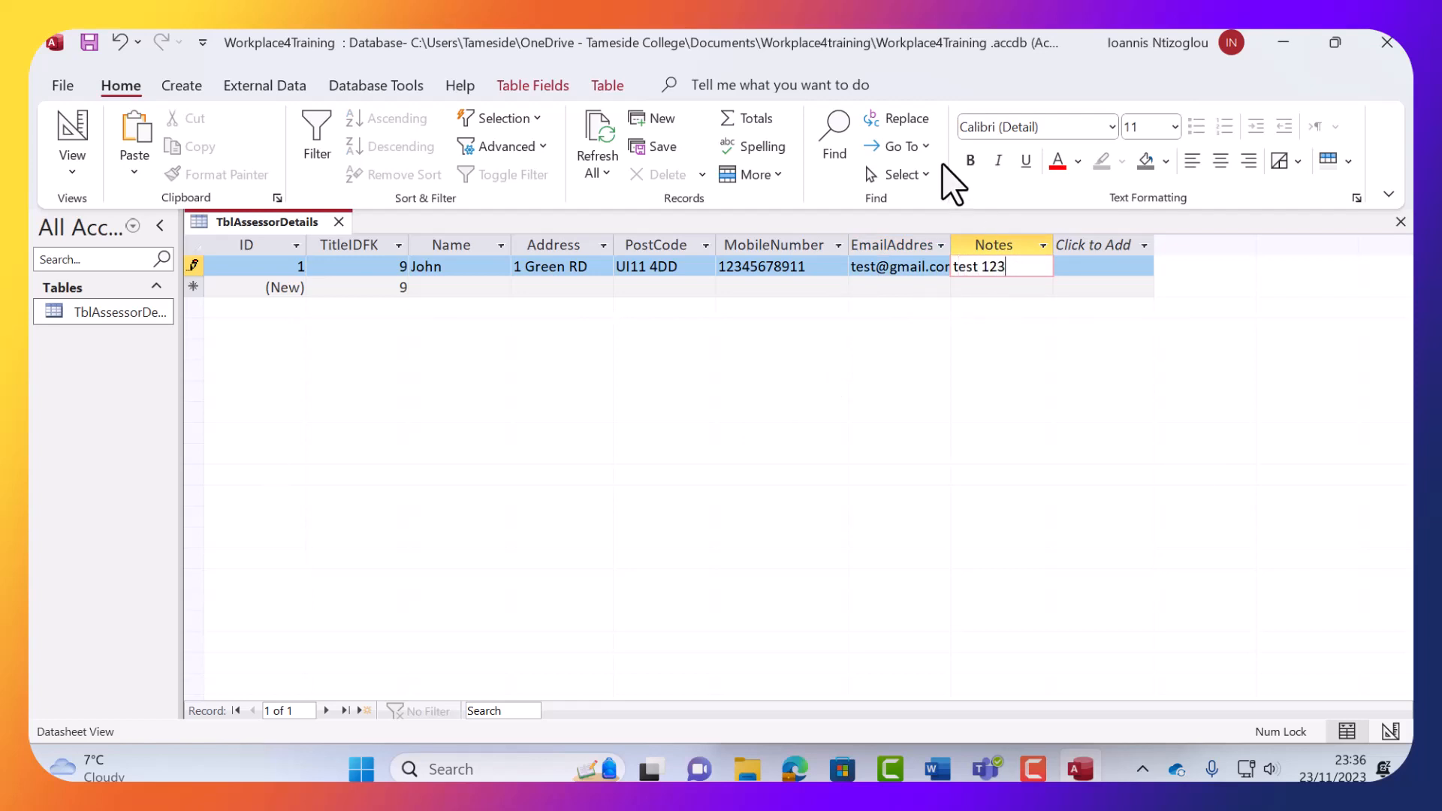
click(75, 139)
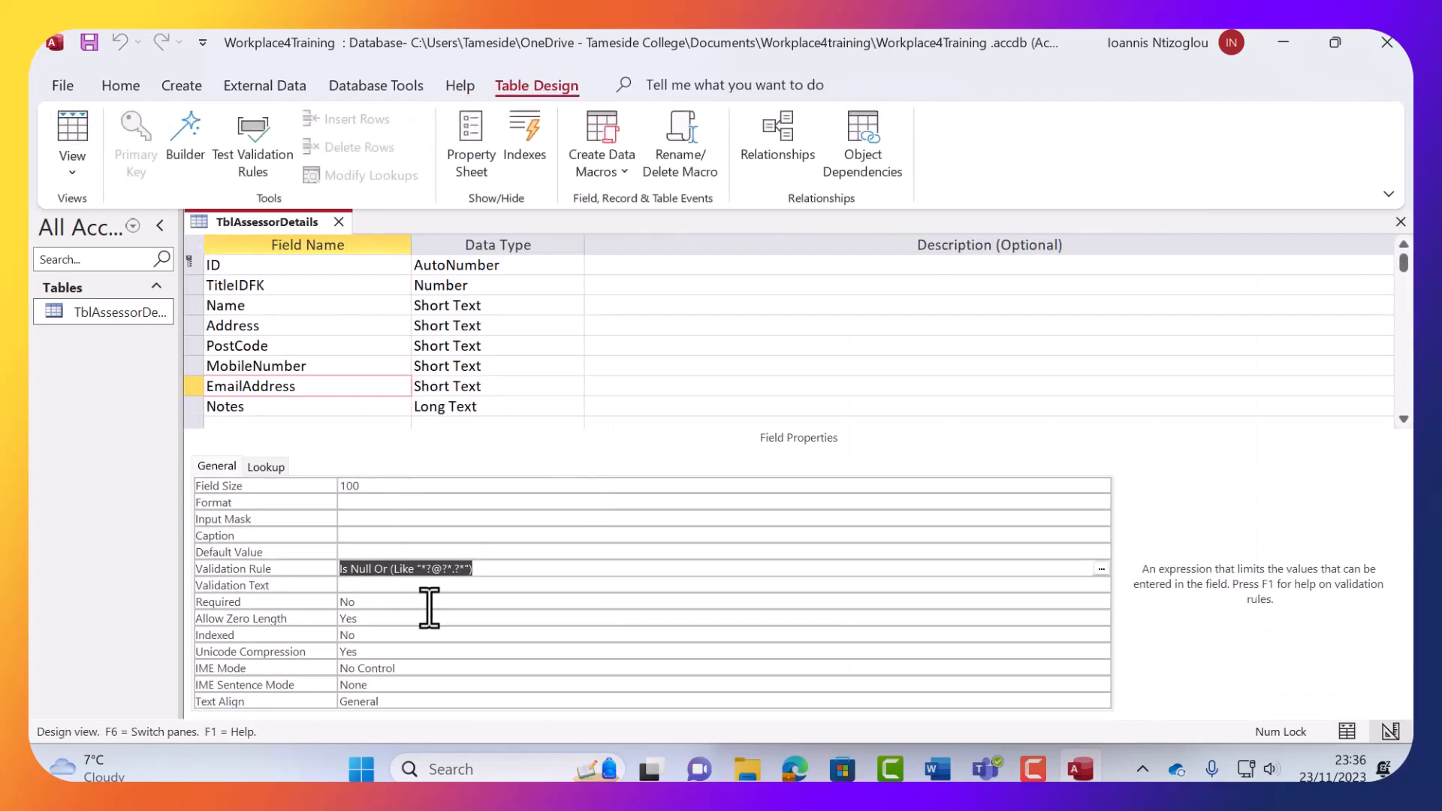
click(346, 347)
click(347, 383)
click(341, 342)
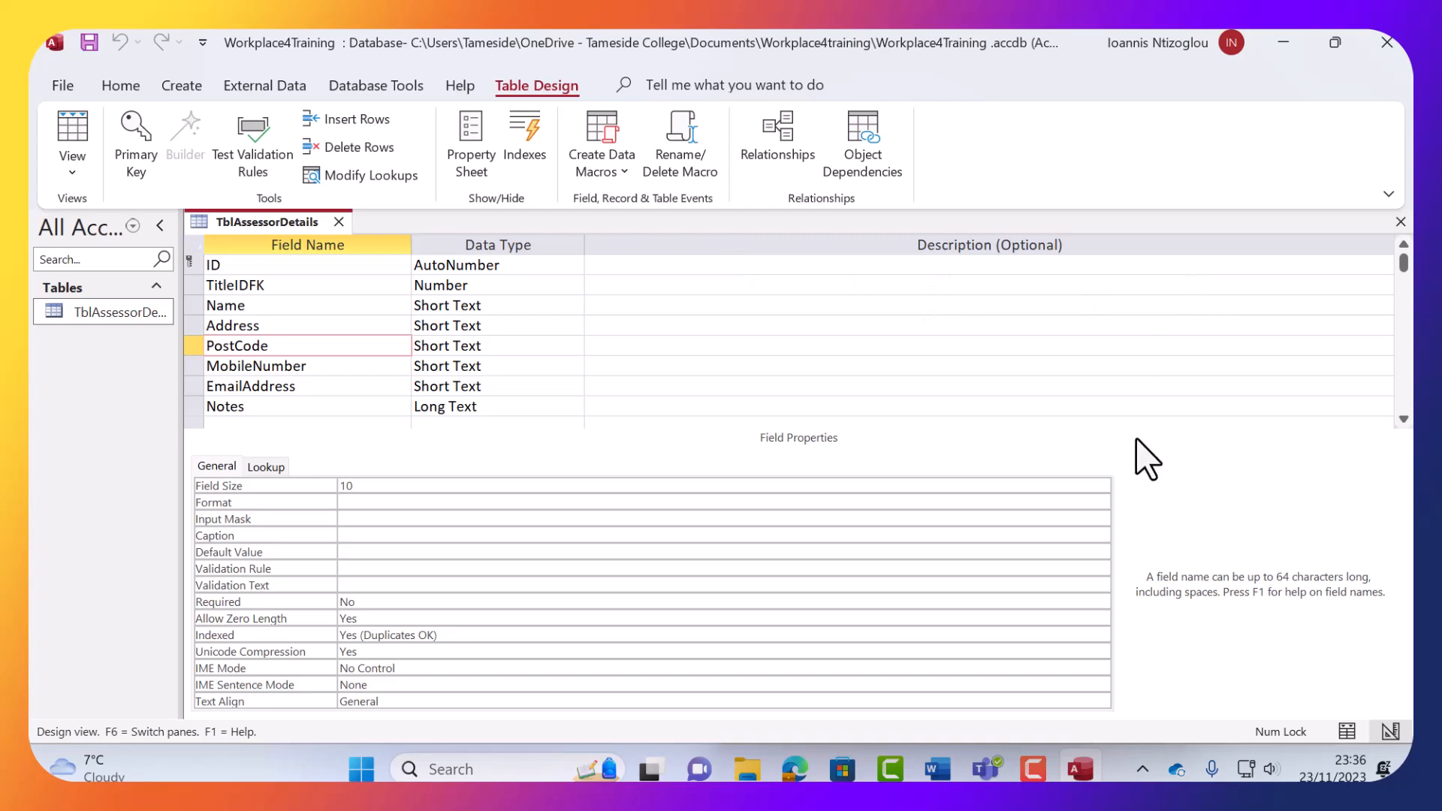
Restore the Access window beside the Word data dictionary and make it taller to show more table fields.
drag(1050, 37, 623, 100)
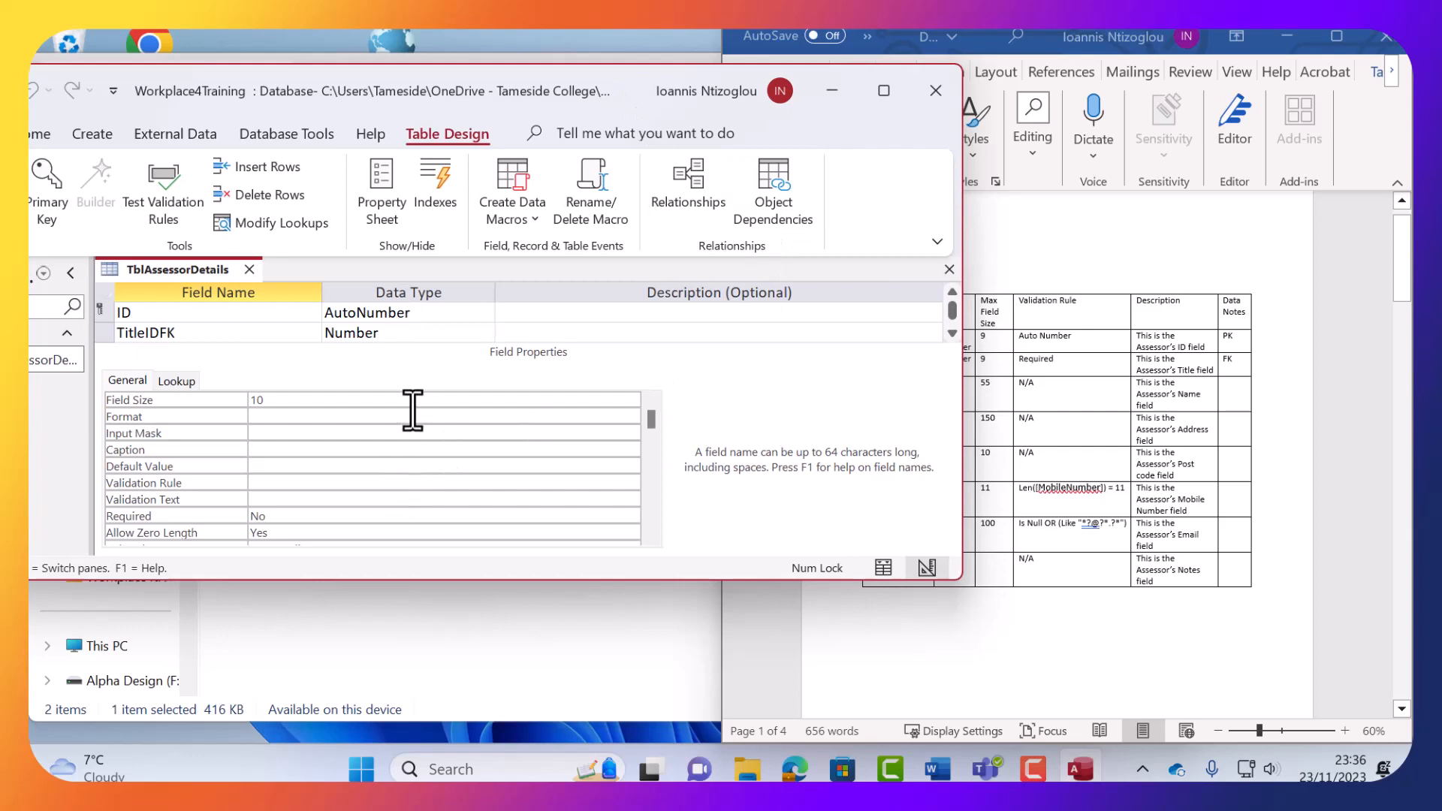
scroll(290, 419, down, 2)
scroll(300, 409, up, 2)
drag(342, 584, 335, 751)
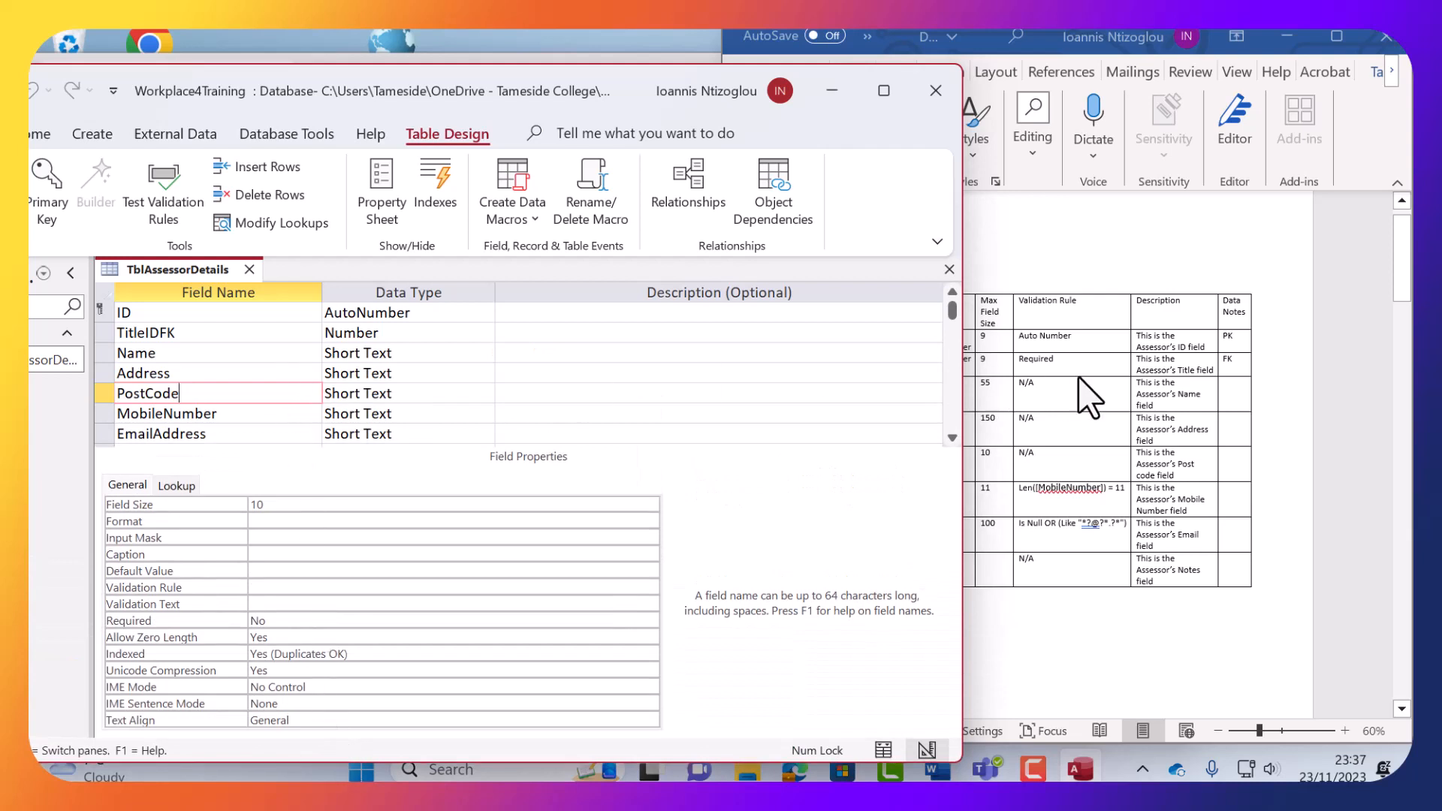
Copy the description "This is the Assessor's ID field" from the Word dictionary into the ID field's description in Access.
click(1186, 350)
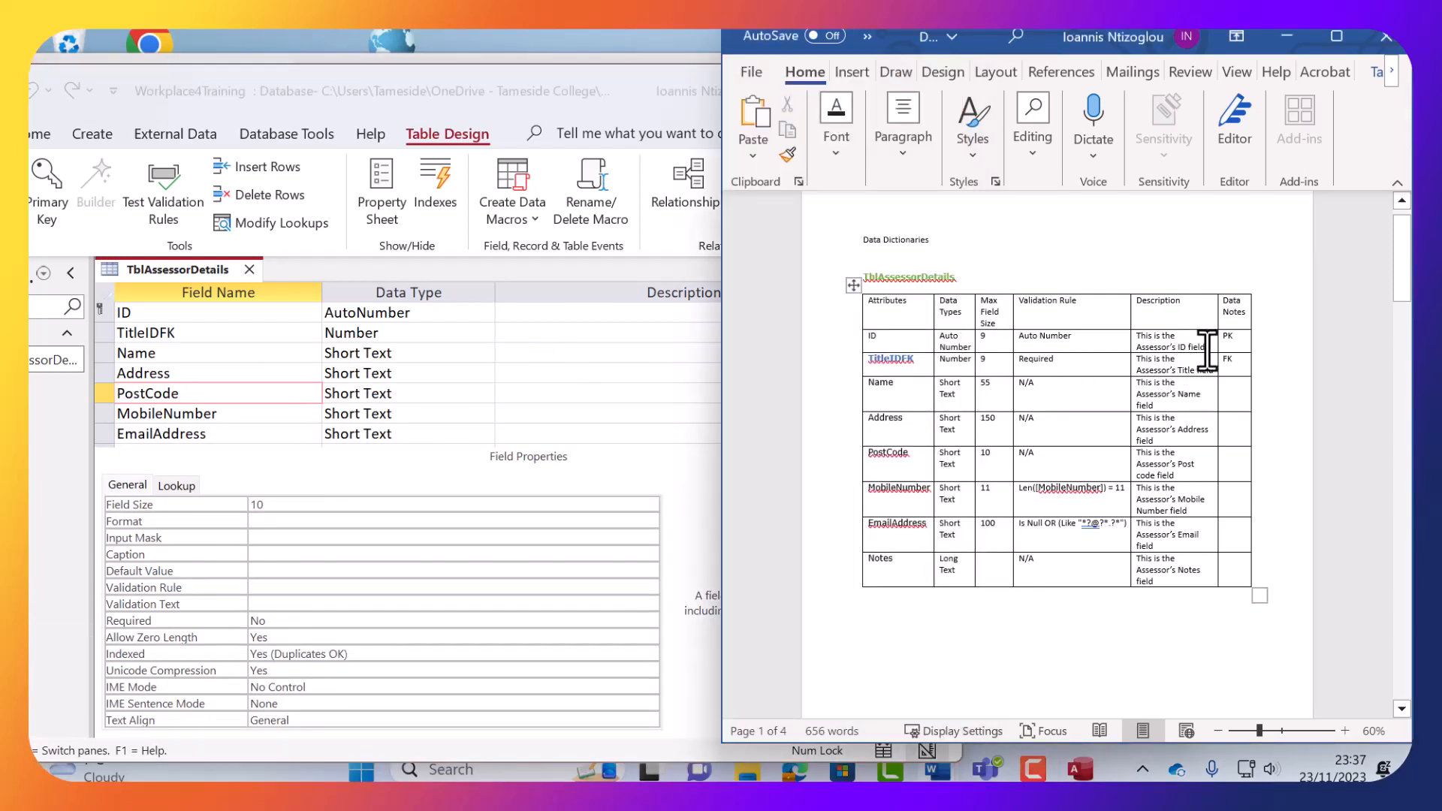
drag(1204, 347, 1137, 336)
key(ctrl+c)
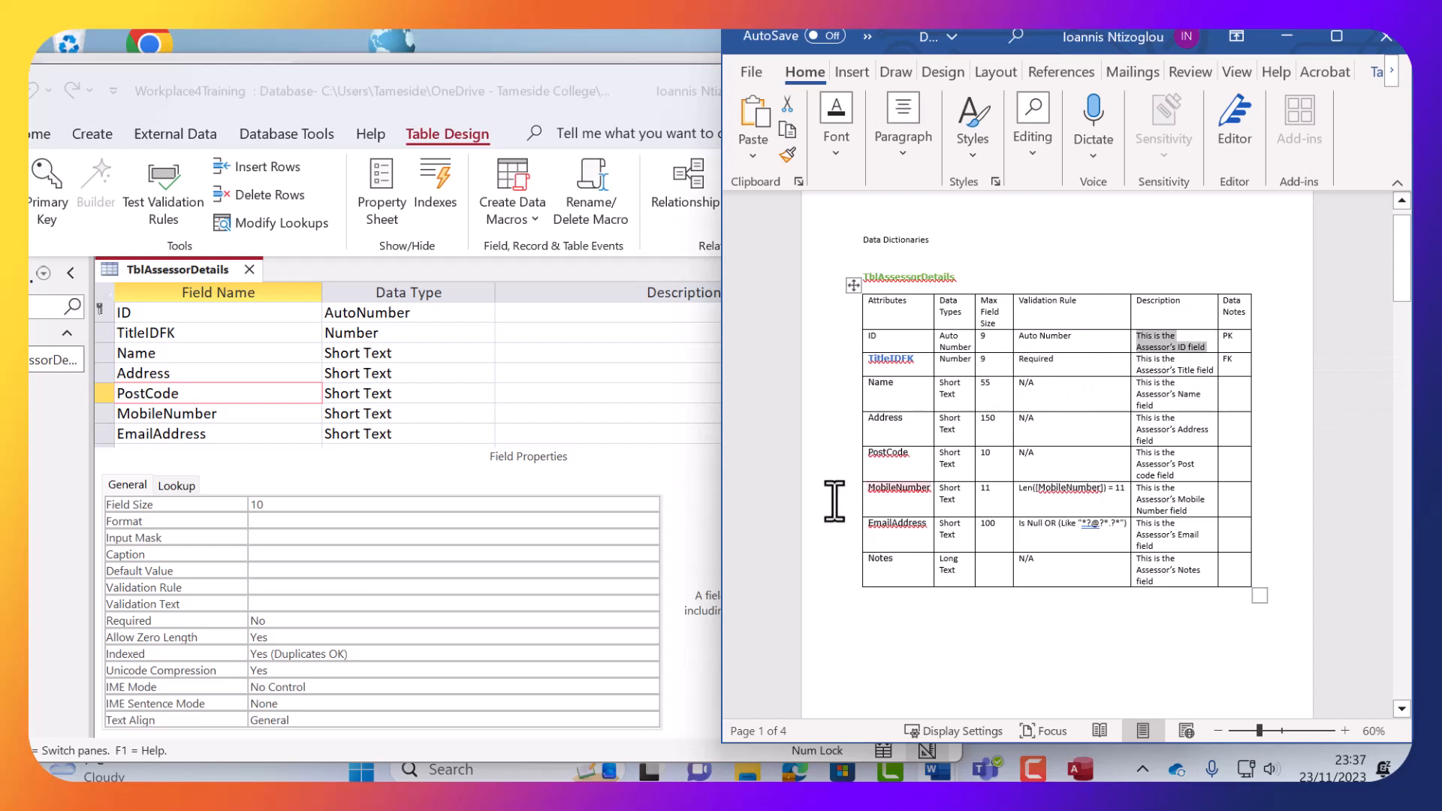
click(560, 313)
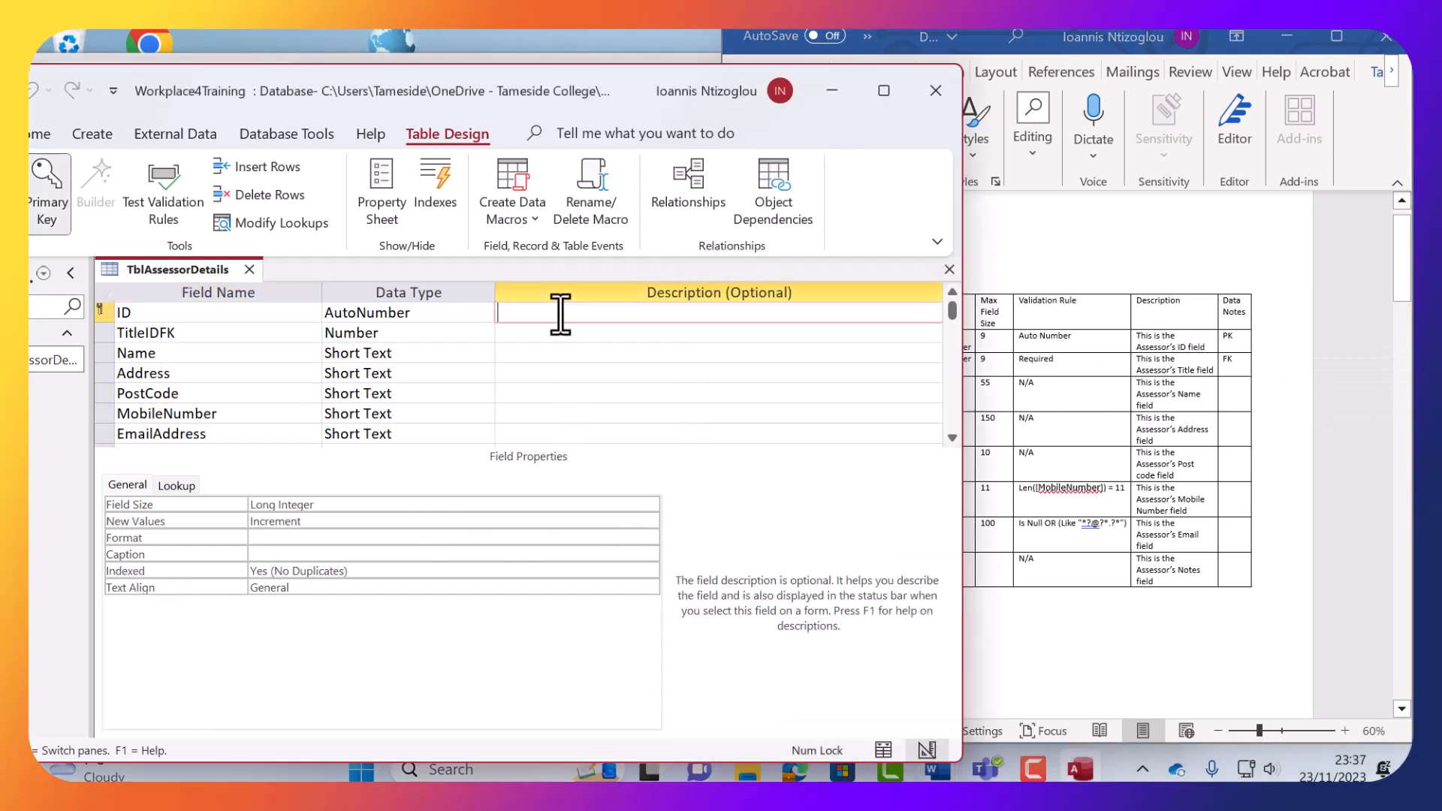
key(ctrl+v)
Copy "This is the Assessor's Title field" from the Word dictionary into the TitleIDFK field's description in Access.
click(1187, 375)
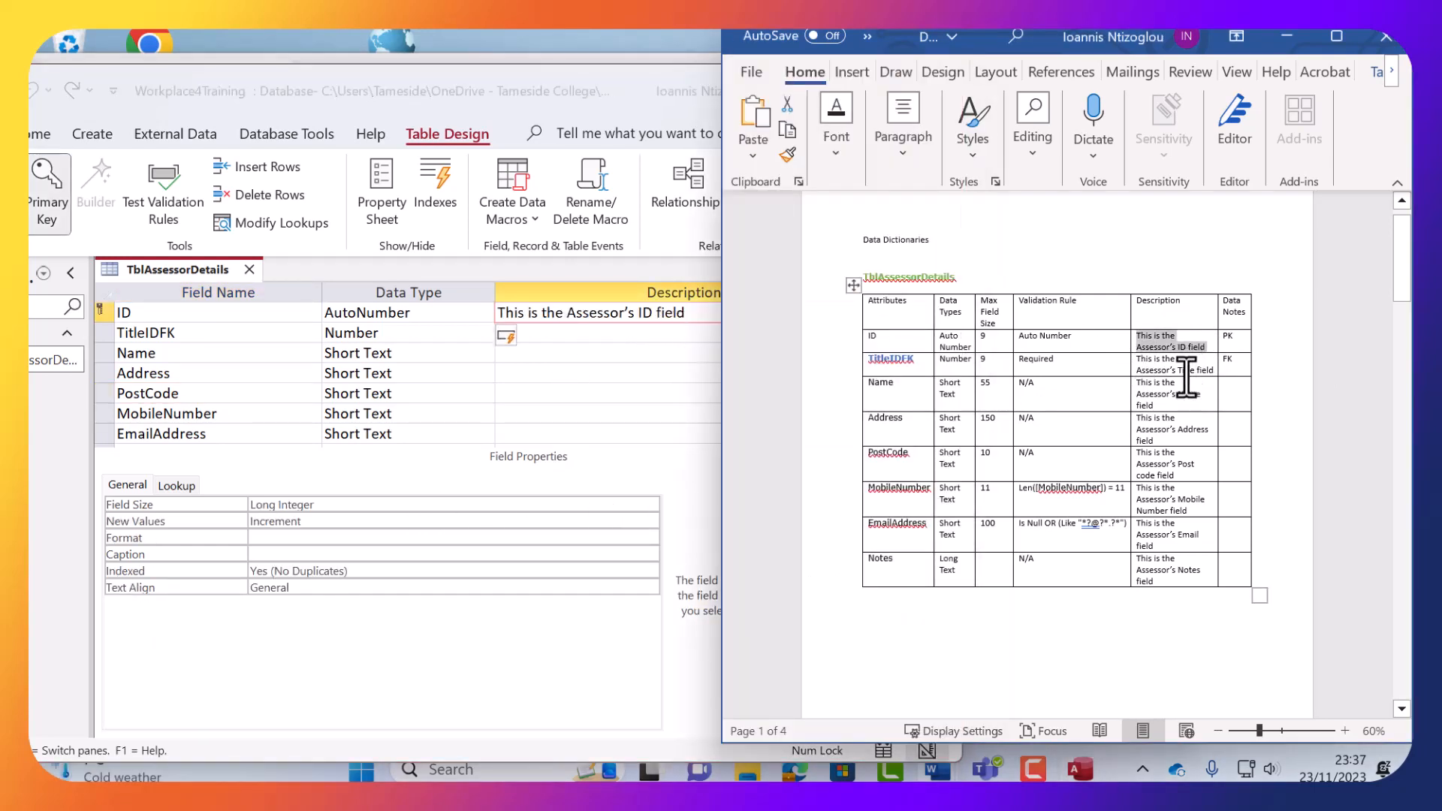
triple_click(1202, 372)
key(ctrl+c)
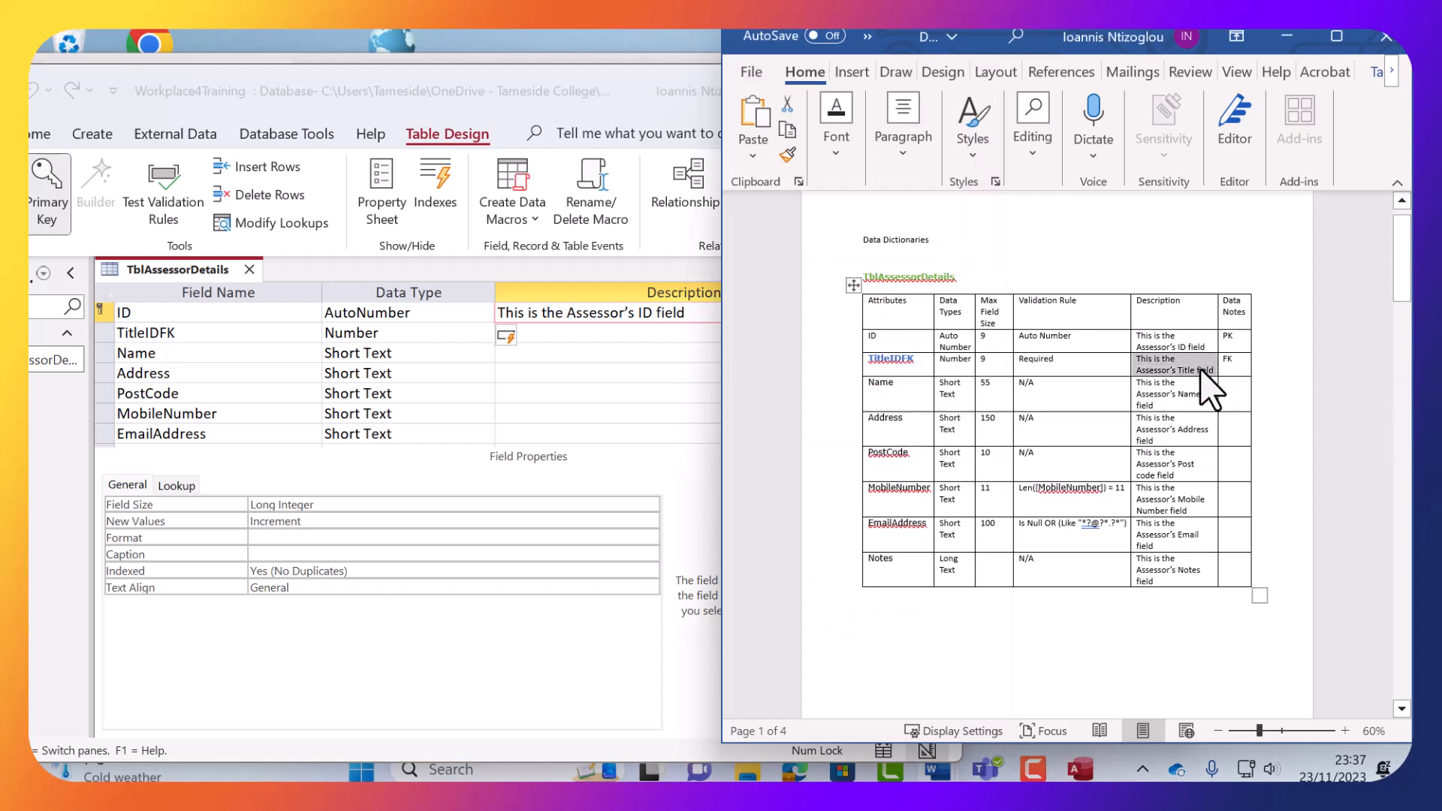
click(589, 333)
key(ctrl+v)
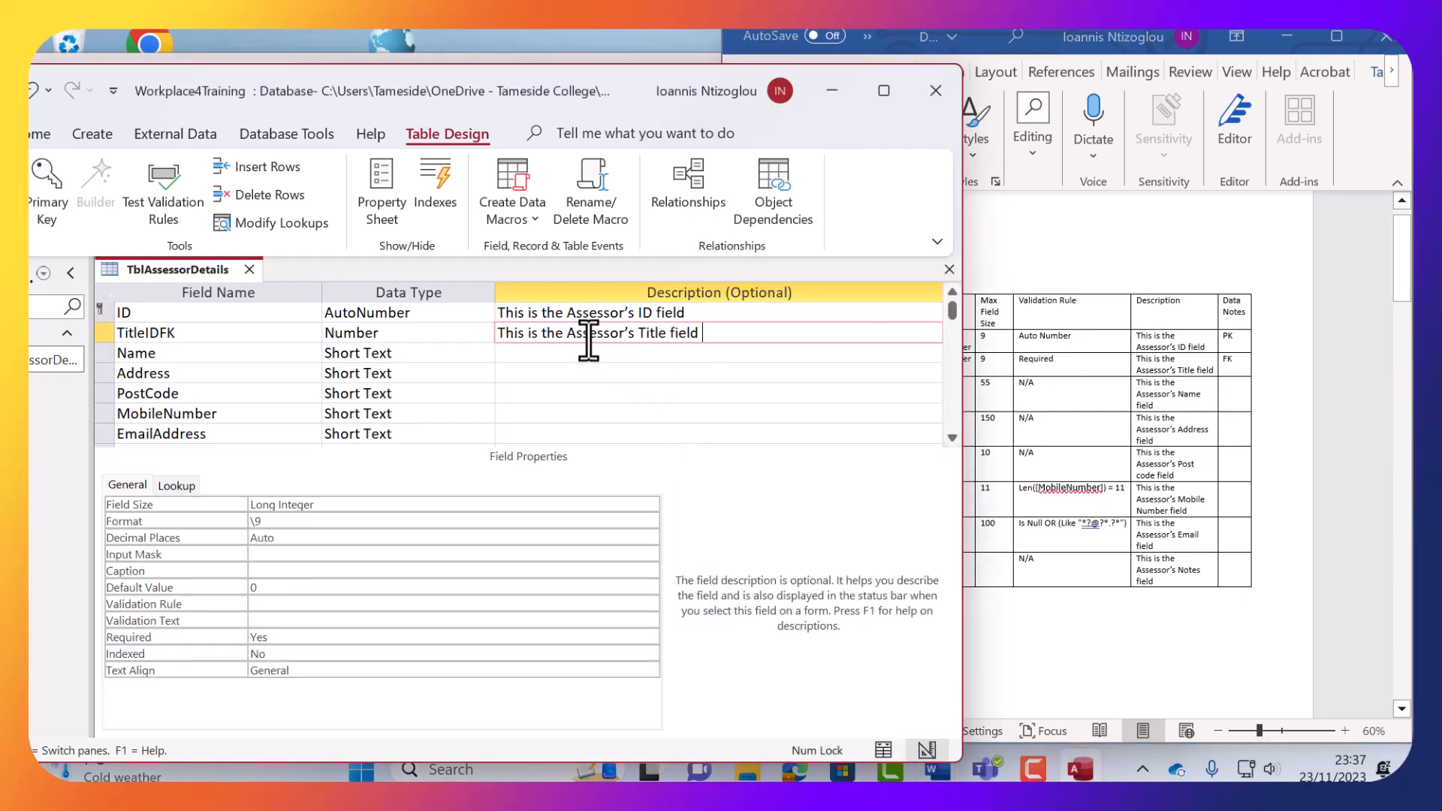
Copy "This is the Assessor's Name field" from the Word dictionary into the Name field's description in Access.
click(1167, 398)
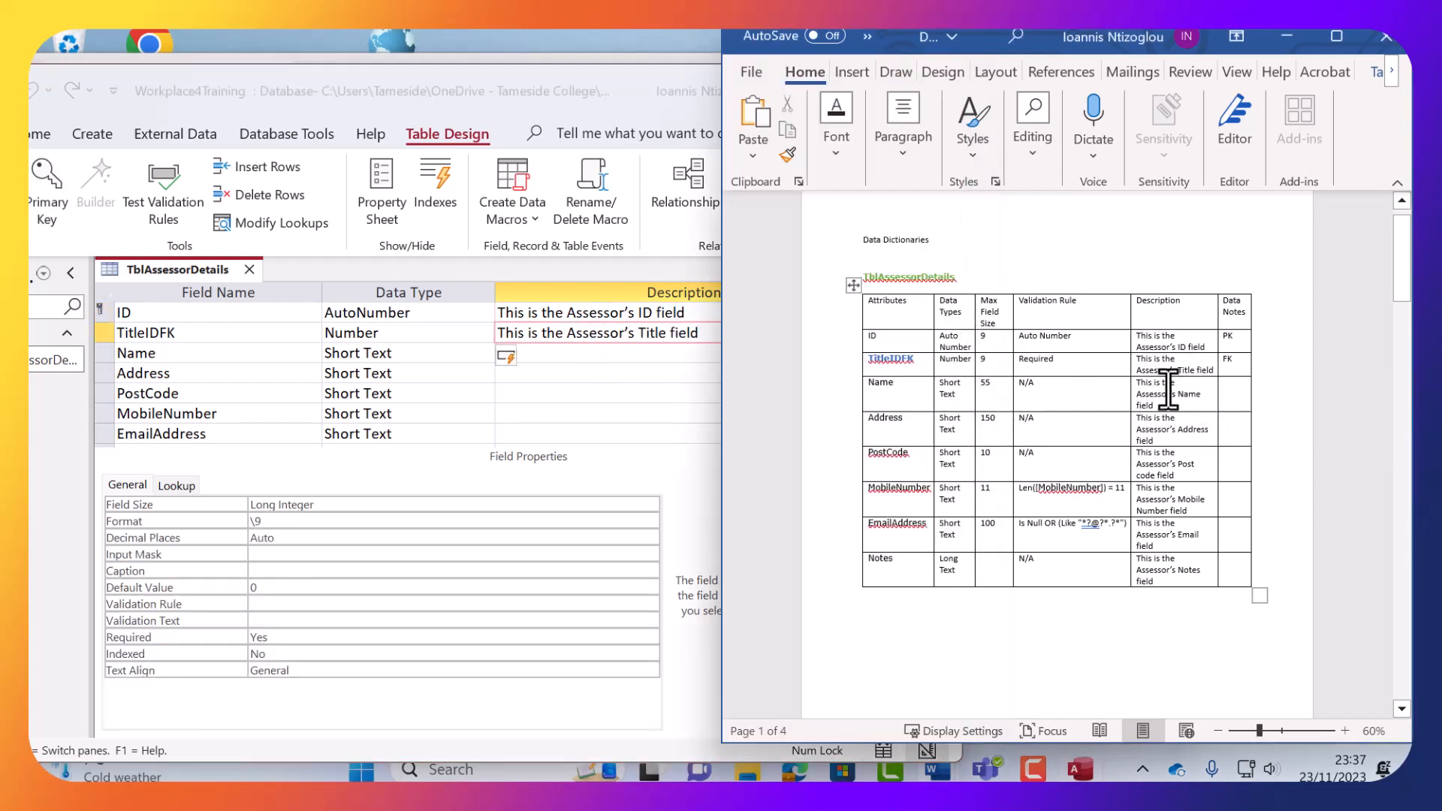
triple_click(1170, 391)
key(ctrl+c)
click(581, 354)
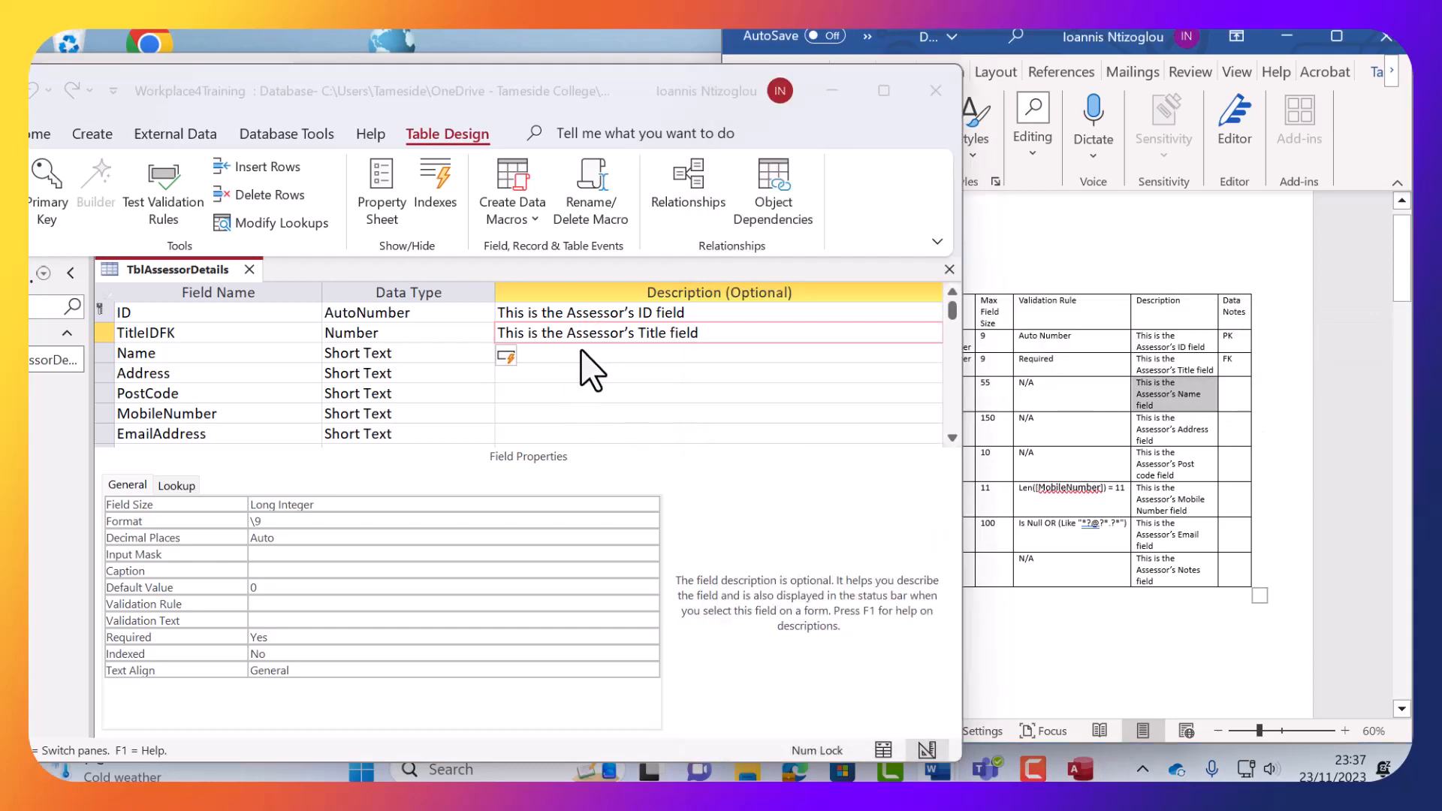
key(ctrl+v)
Copy "This is the Assessor's Address field" from the Word dictionary into the Address field's description in Access.
click(1177, 415)
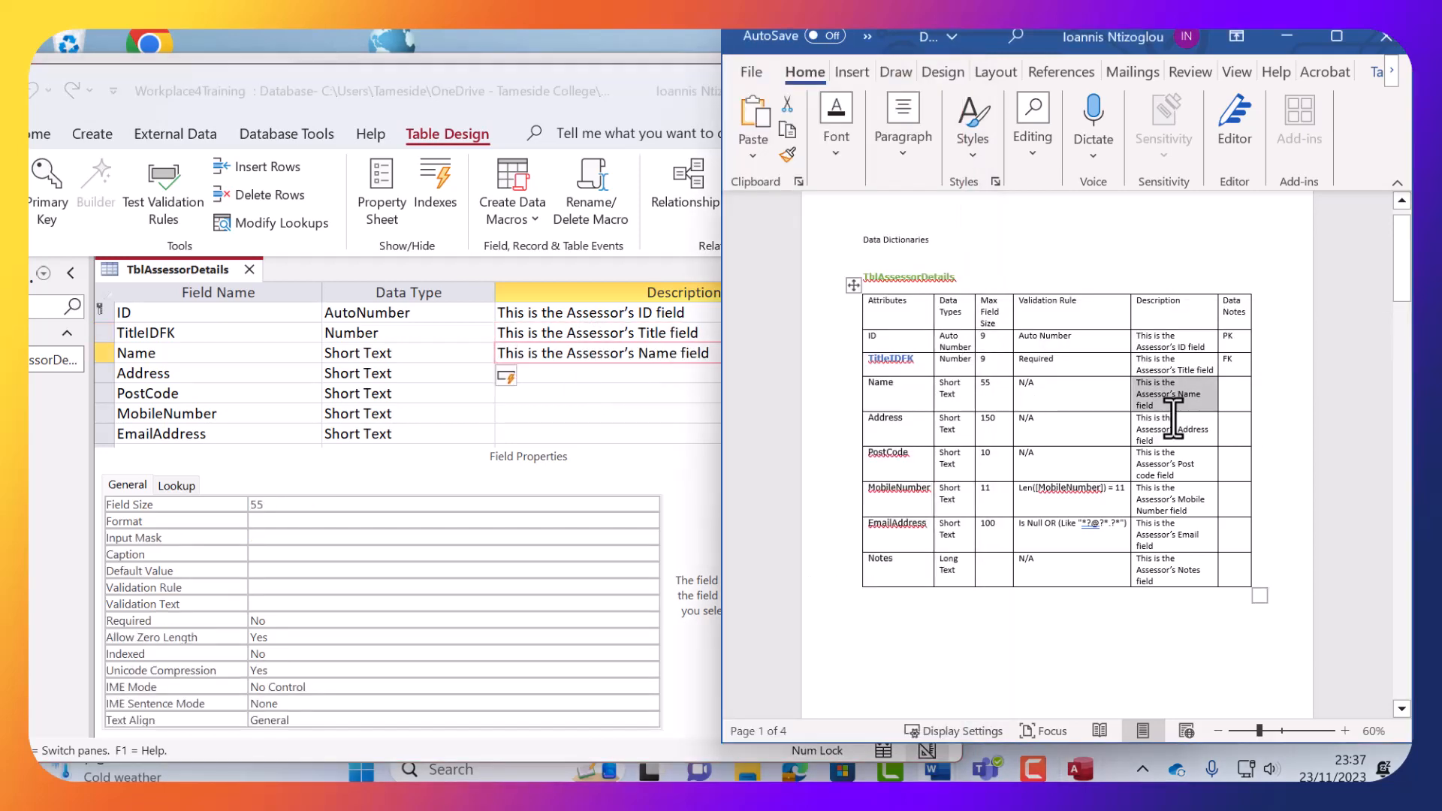
triple_click(1169, 433)
key(ctrl+c)
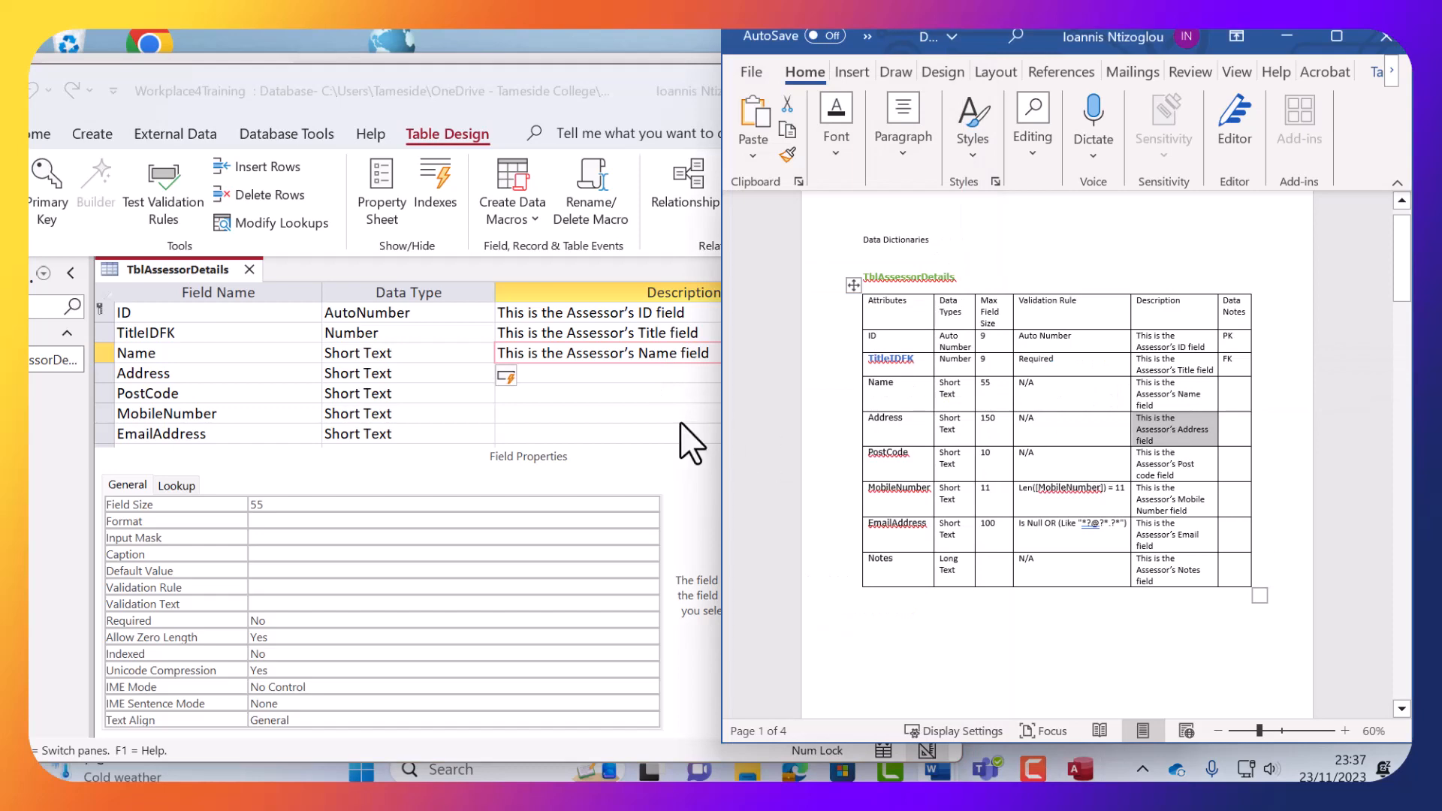
click(610, 373)
key(ctrl+v)
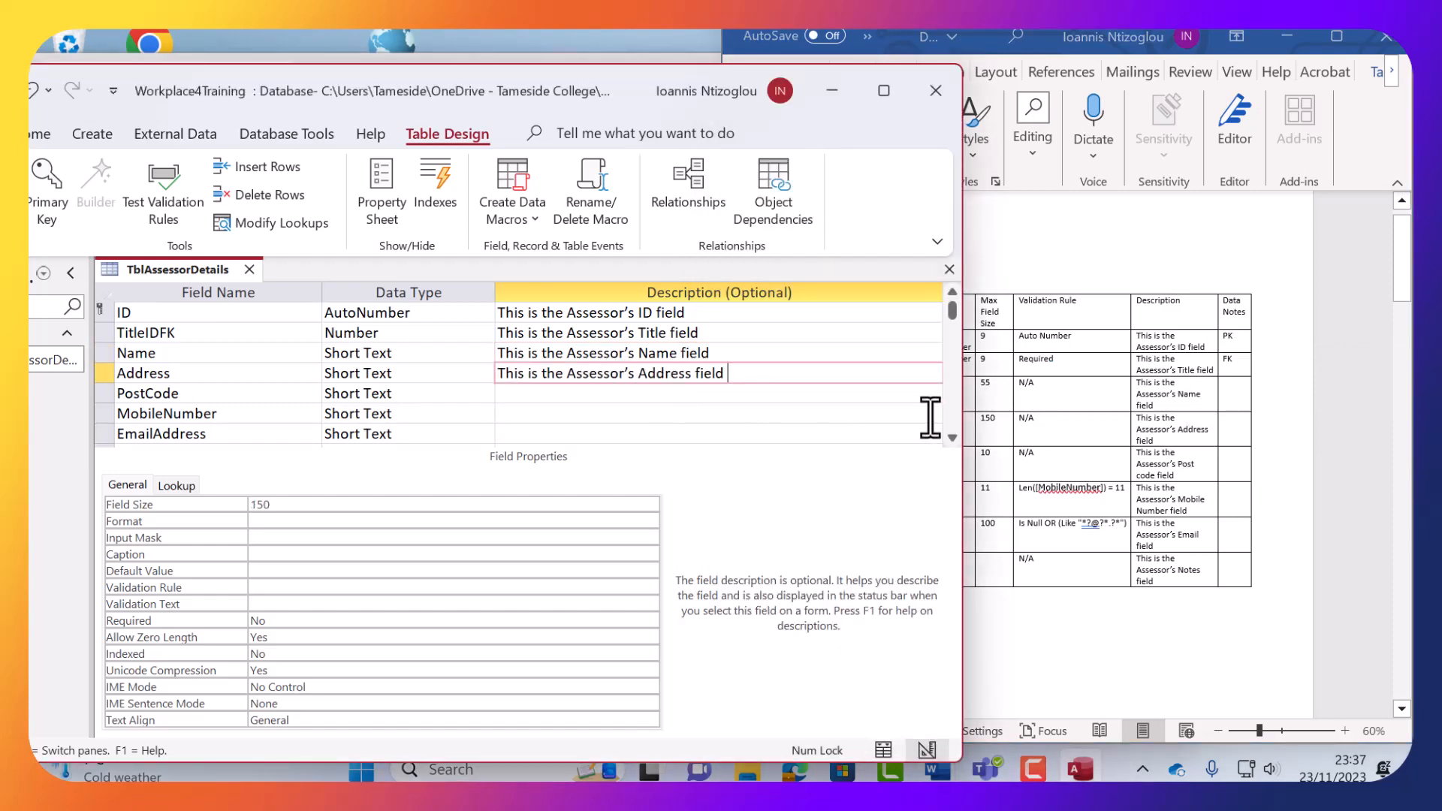
Copy "This is the Assessor's Post code field" from the Word dictionary into the PostCode field's description in Access.
click(1097, 460)
double_click(1170, 460)
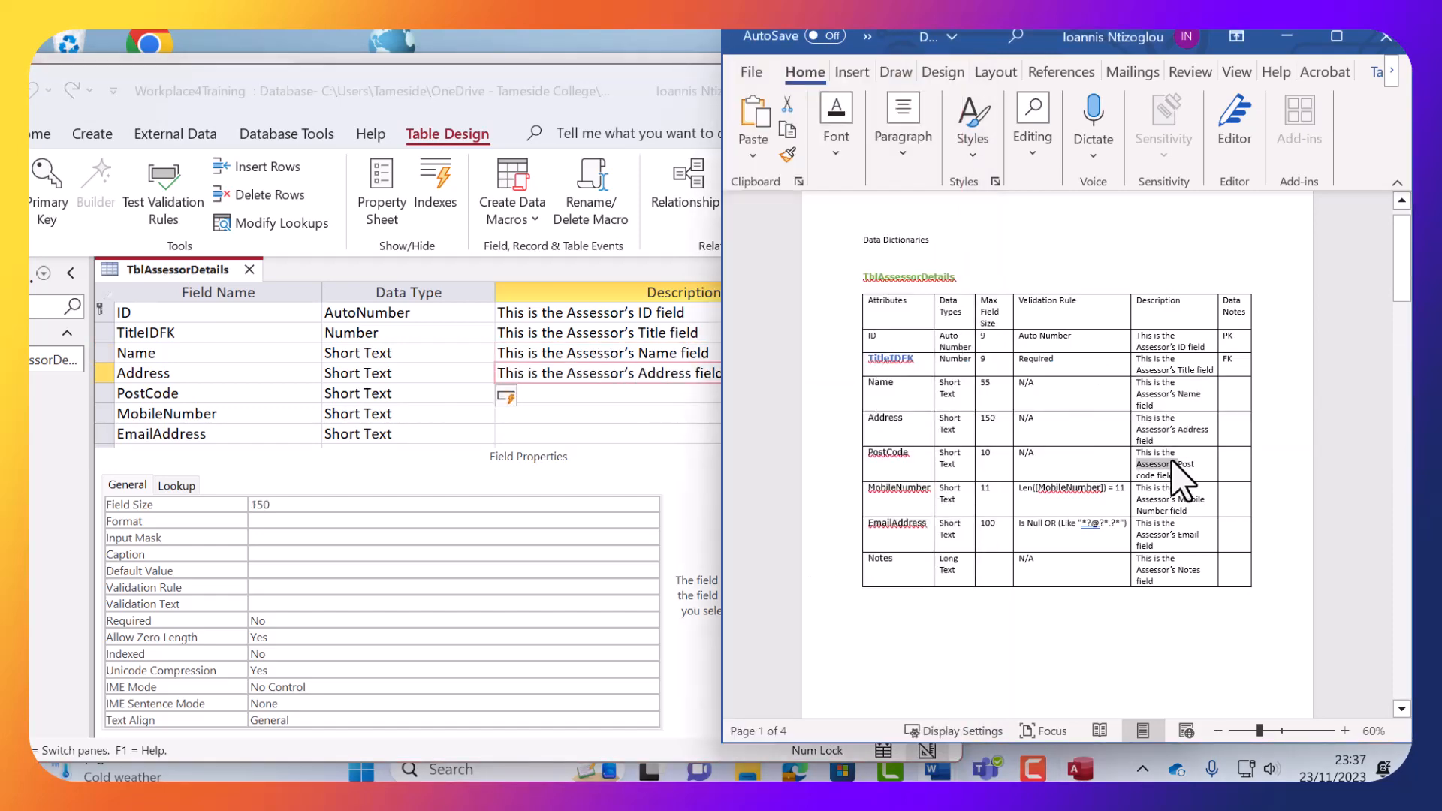
triple_click(1171, 459)
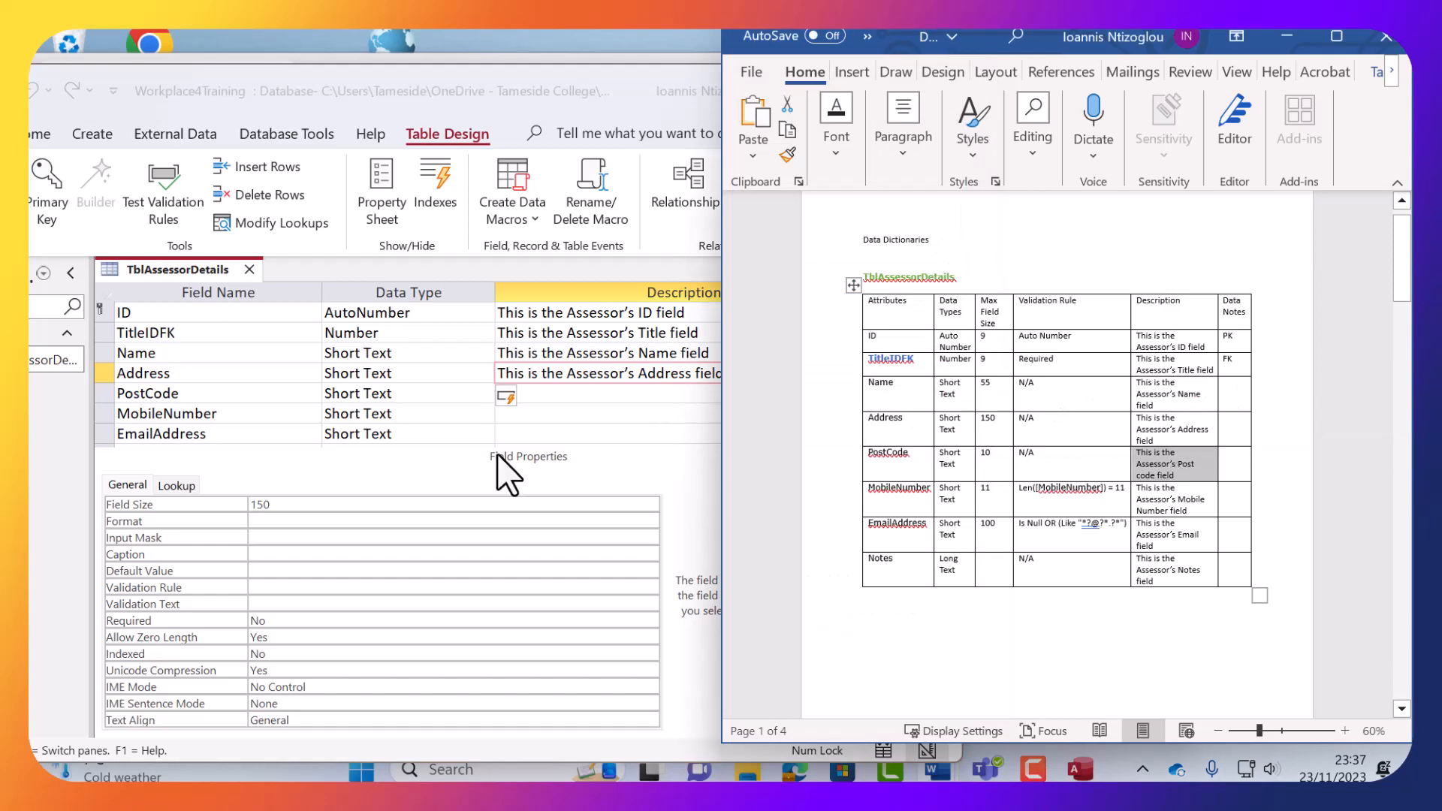
click(615, 394)
key(ctrl+v)
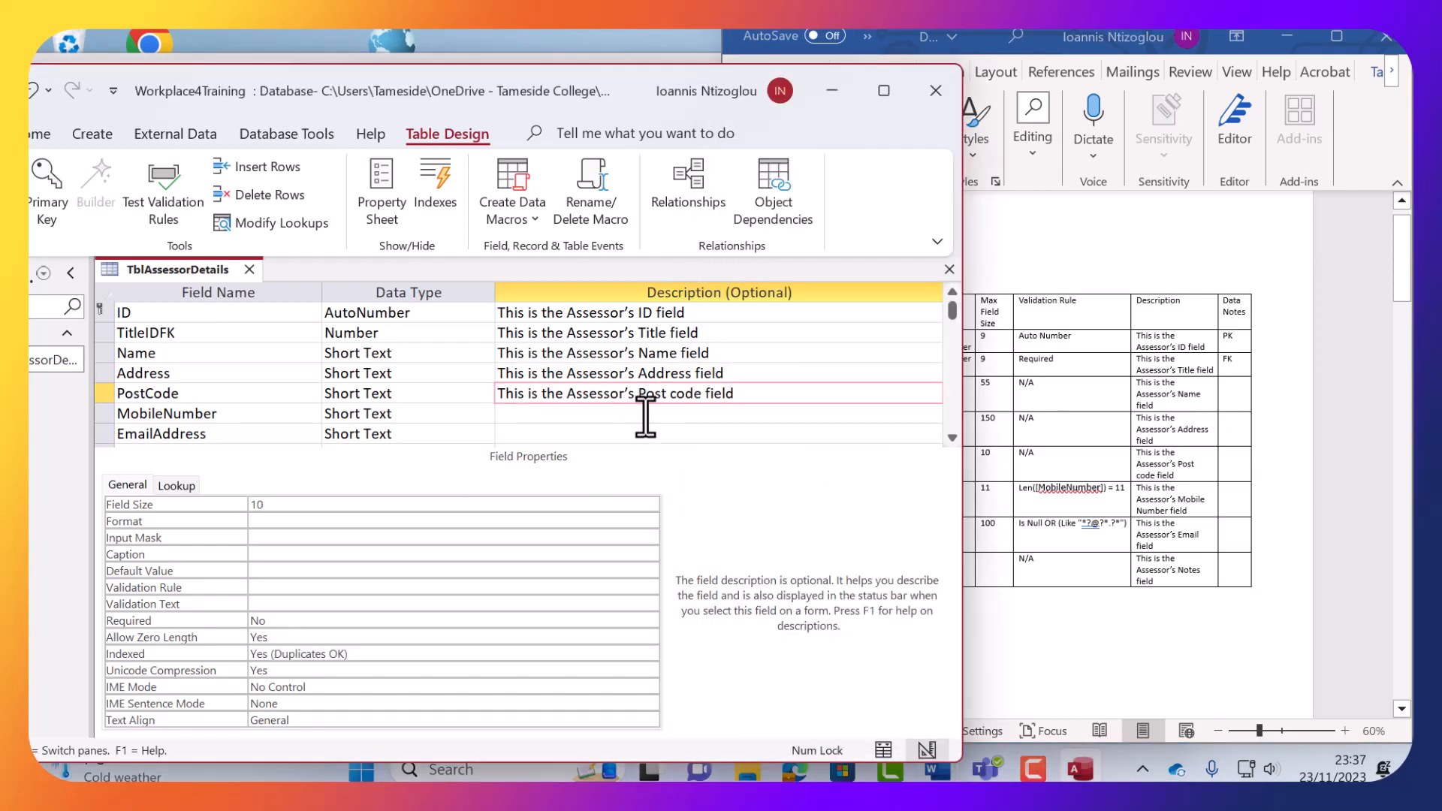
Copy "This is the Assessor's Mobile Number field" from the Word dictionary into the MobileNumber field's description in Access.
click(1135, 490)
triple_click(1178, 499)
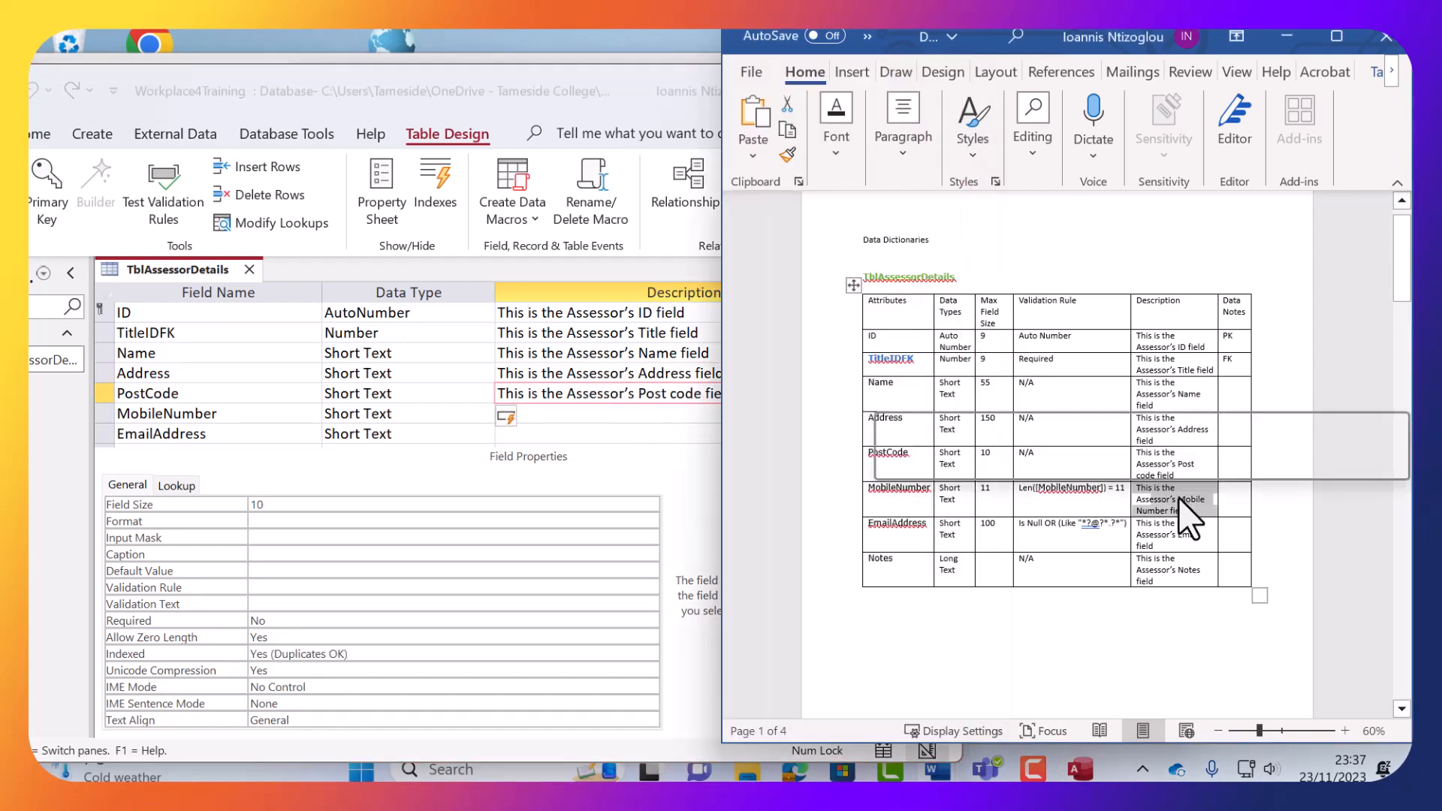
click(576, 415)
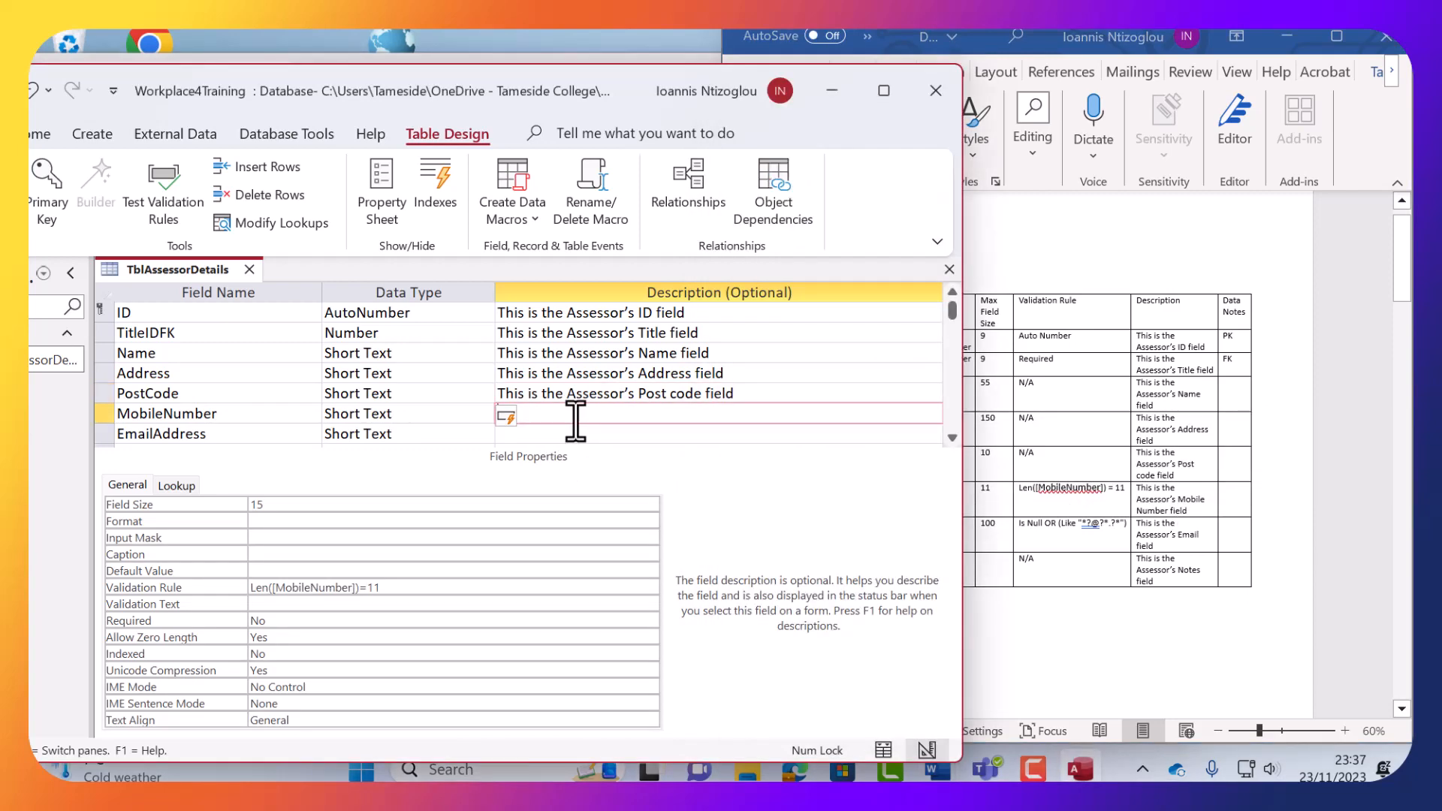
key(ctrl+v)
Copy "This is the Assessor's Email field" from the Word dictionary into the EmailAddress field's description in Access.
click(1188, 501)
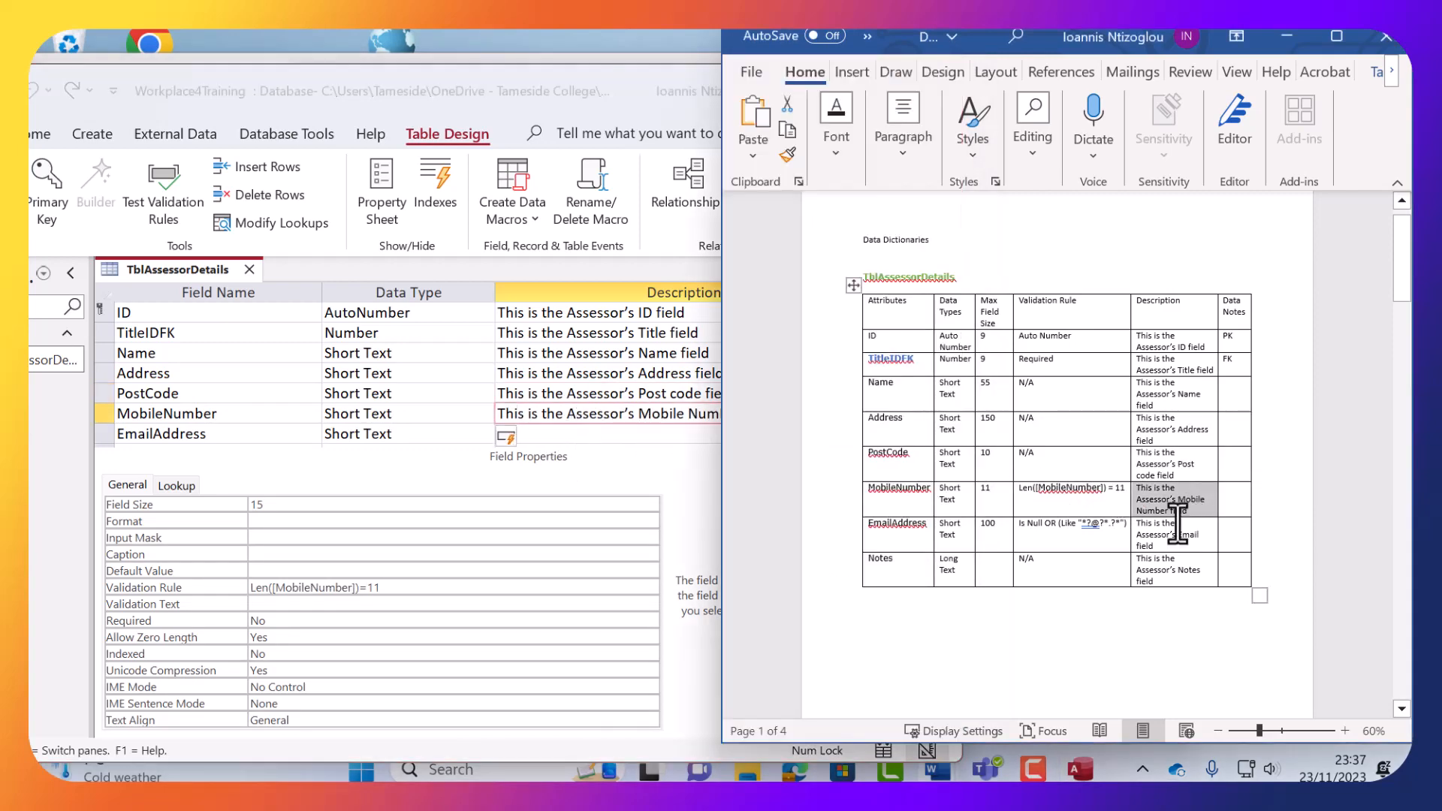
click(1159, 533)
triple_click(1158, 533)
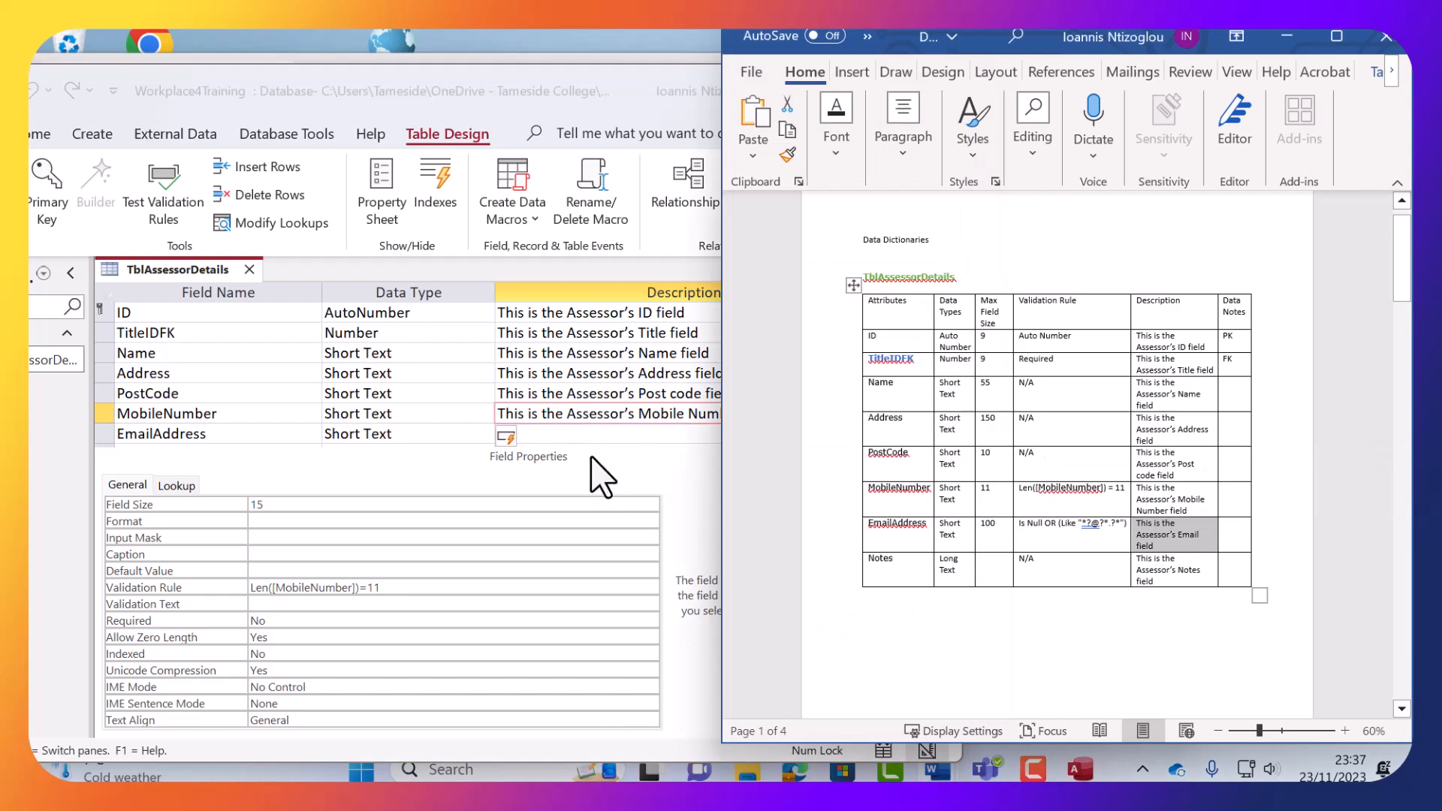
click(576, 435)
key(ctrl+v)
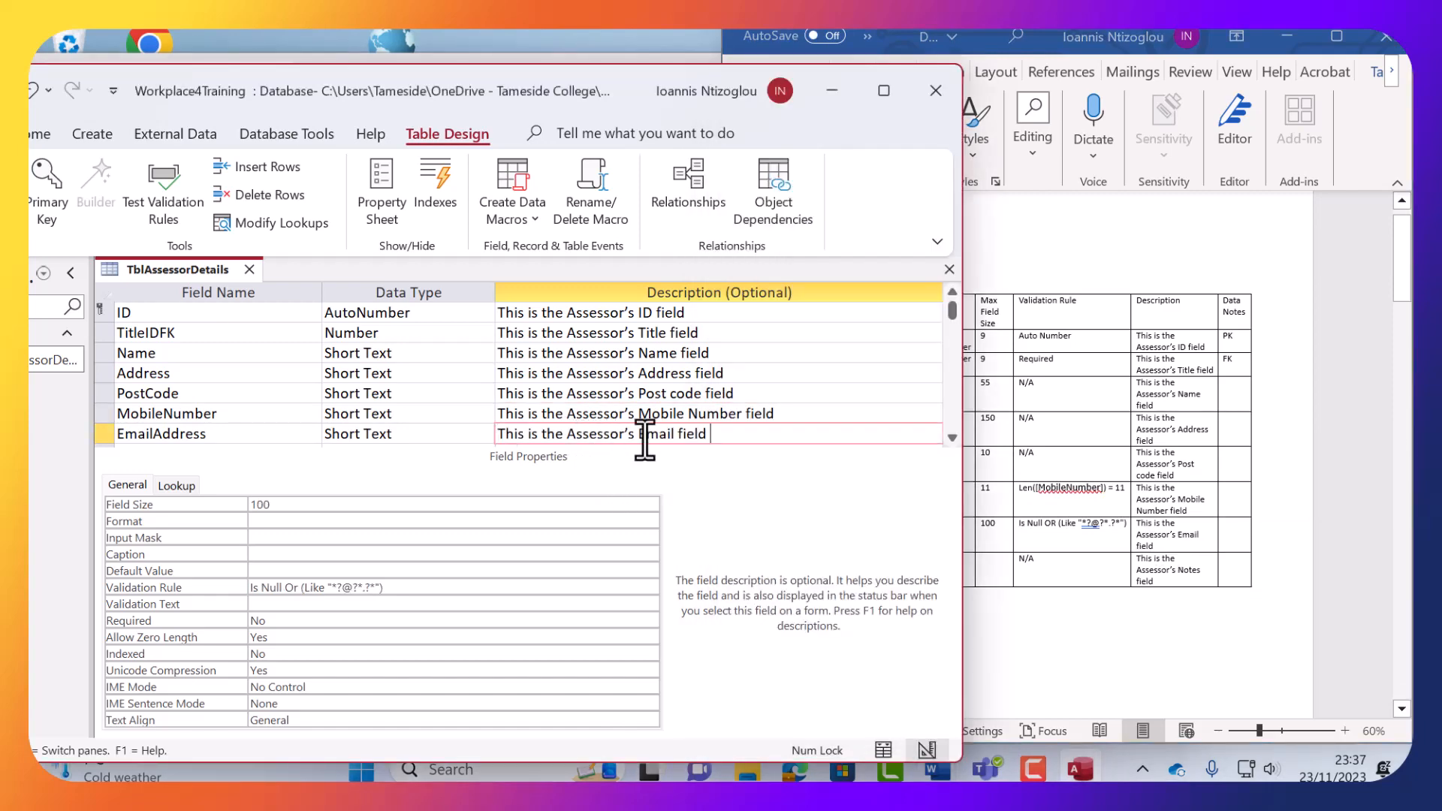
Copy "This is the Assessor's Notes field" from the Word dictionary into the Notes field's description and maximise the Access window.
drag(658, 68, 666, 34)
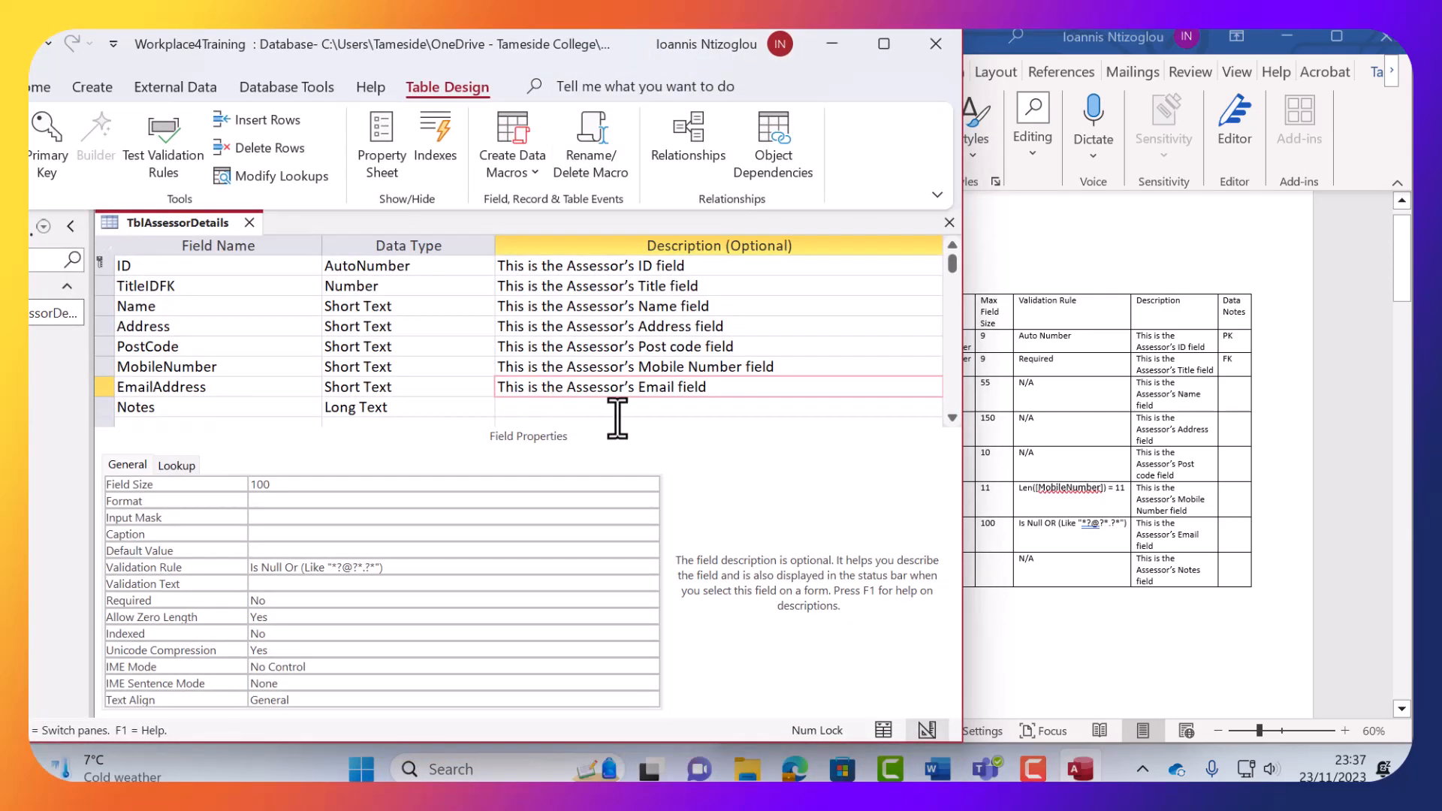
click(1153, 568)
triple_click(1153, 568)
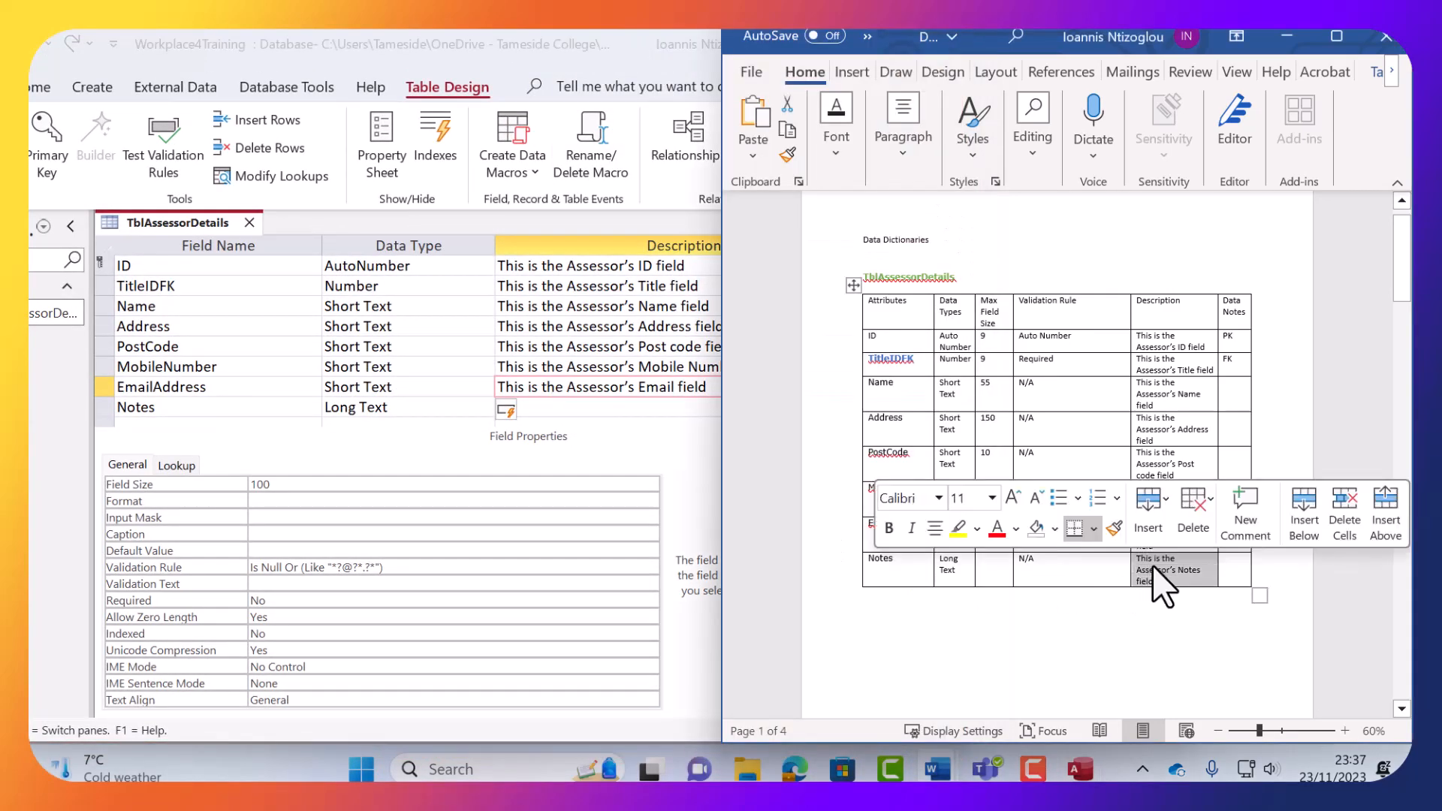
click(608, 421)
click(631, 385)
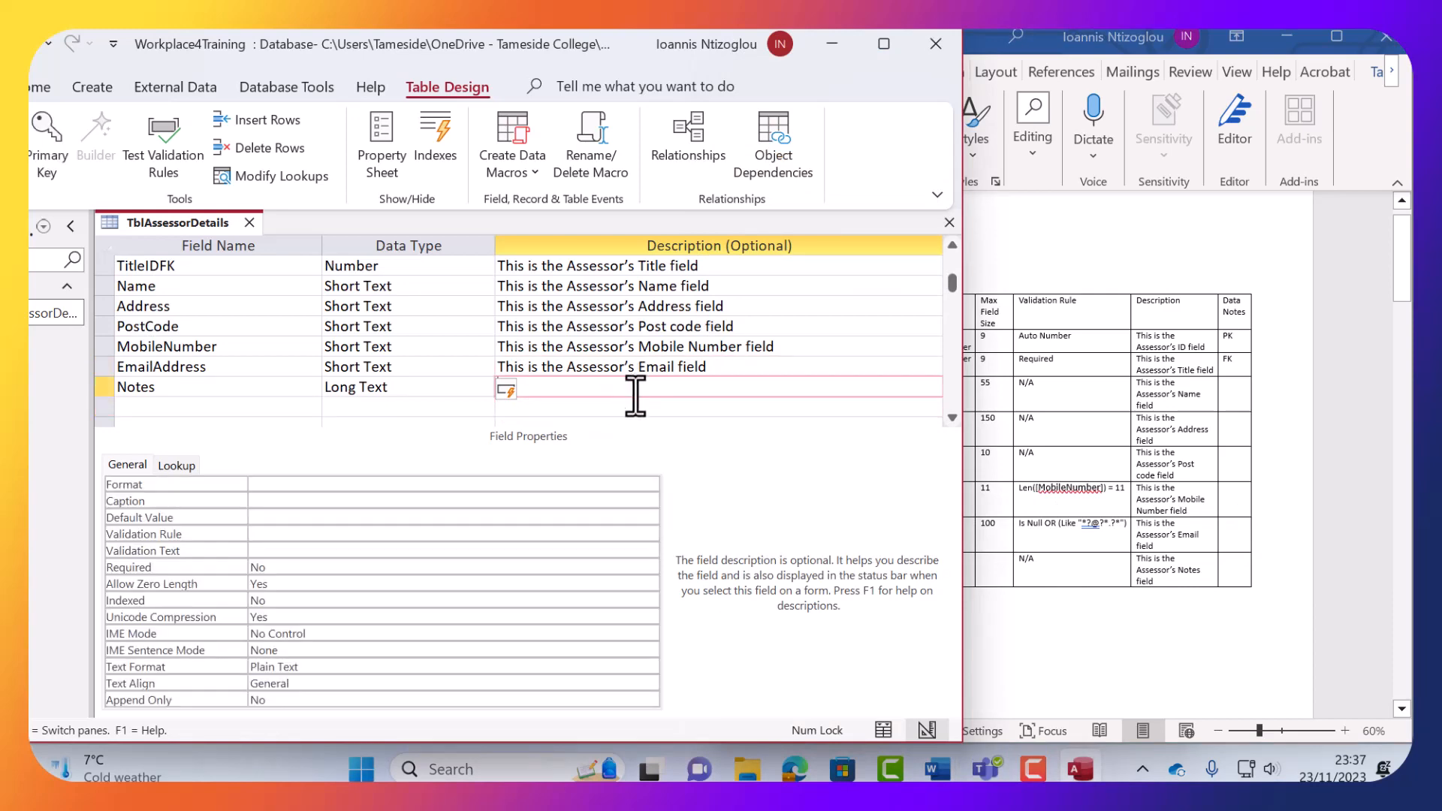
key(ctrl+v)
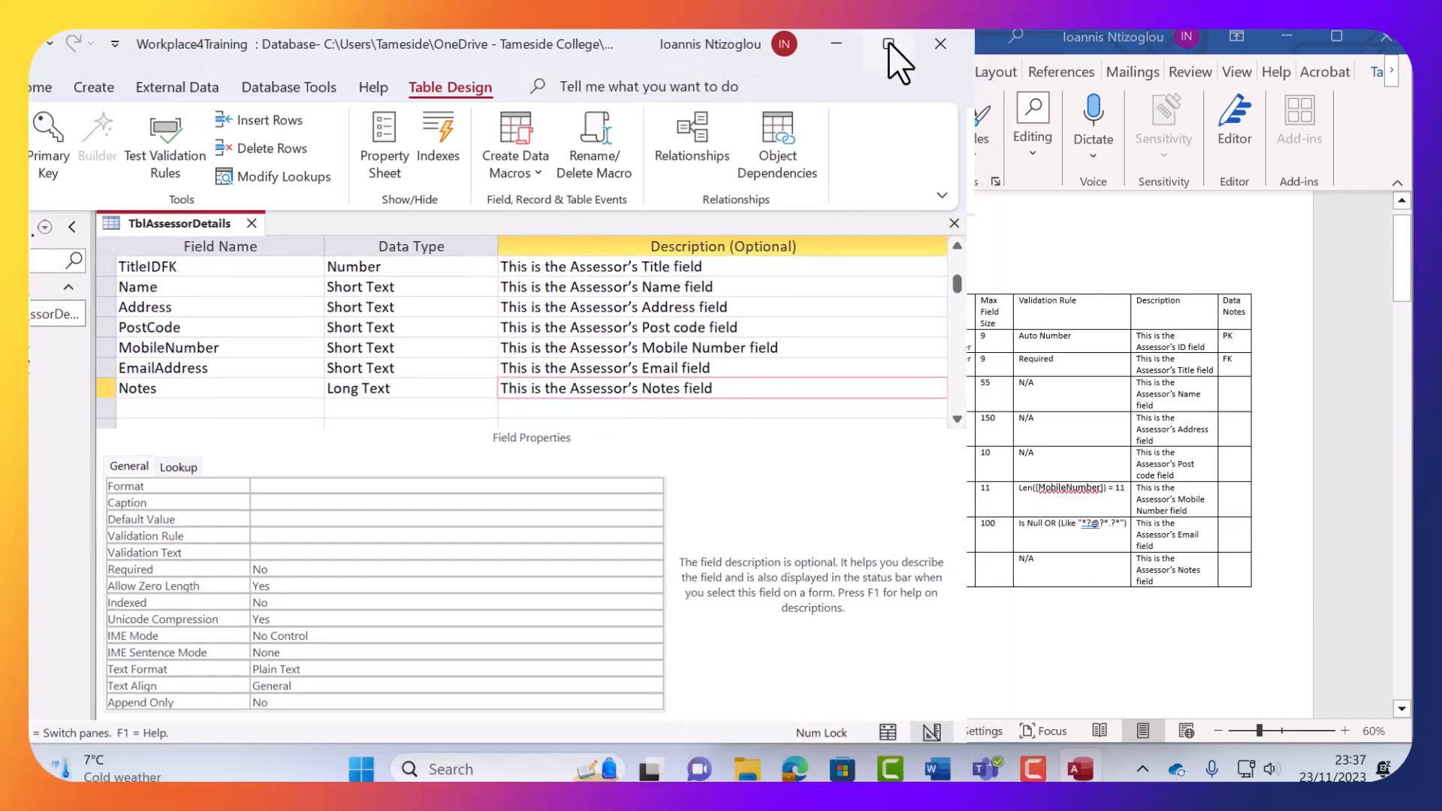
click(884, 44)
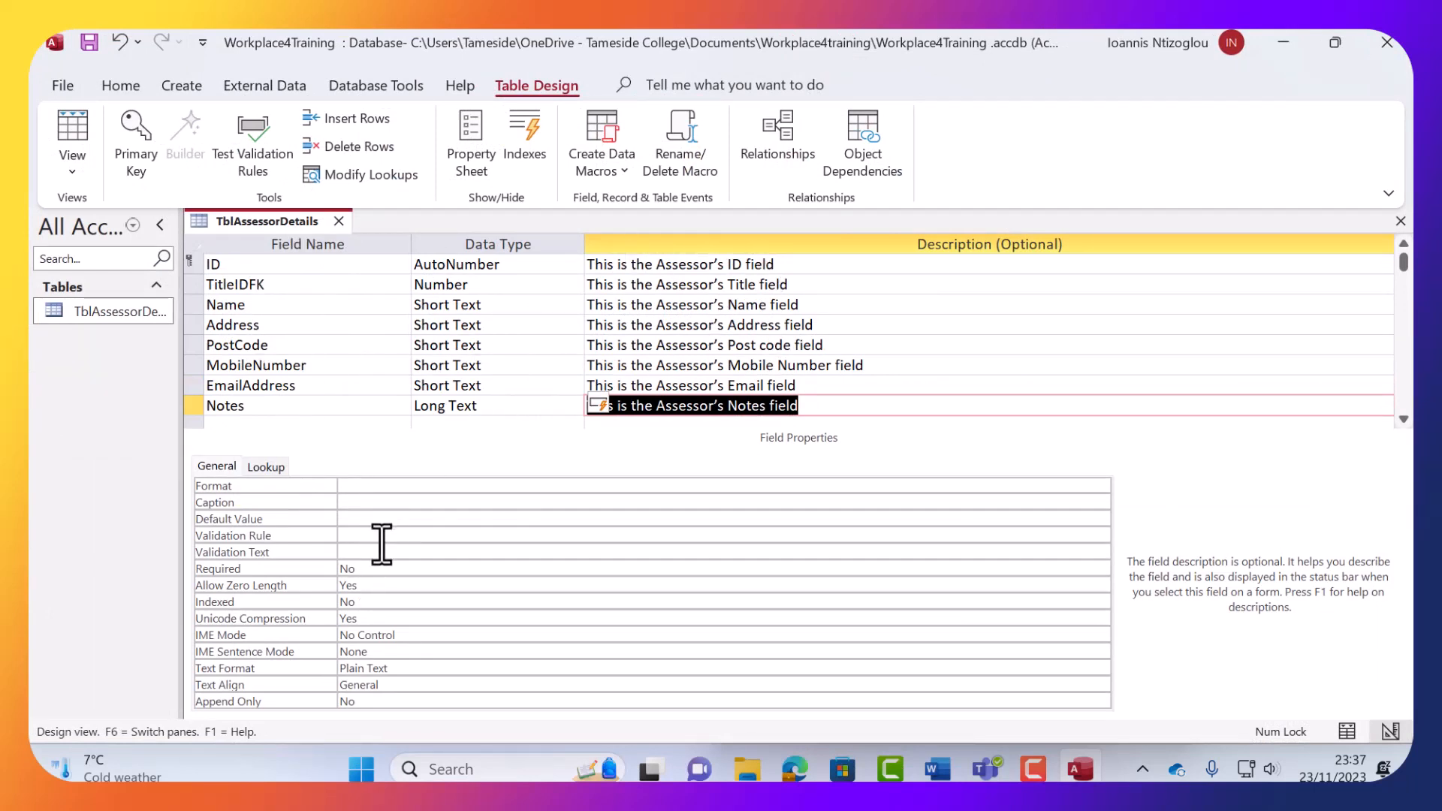
Widen the navigation pane to show full table names, and close TblAssessorDetails with its design changes saved.
click(293, 286)
click(306, 345)
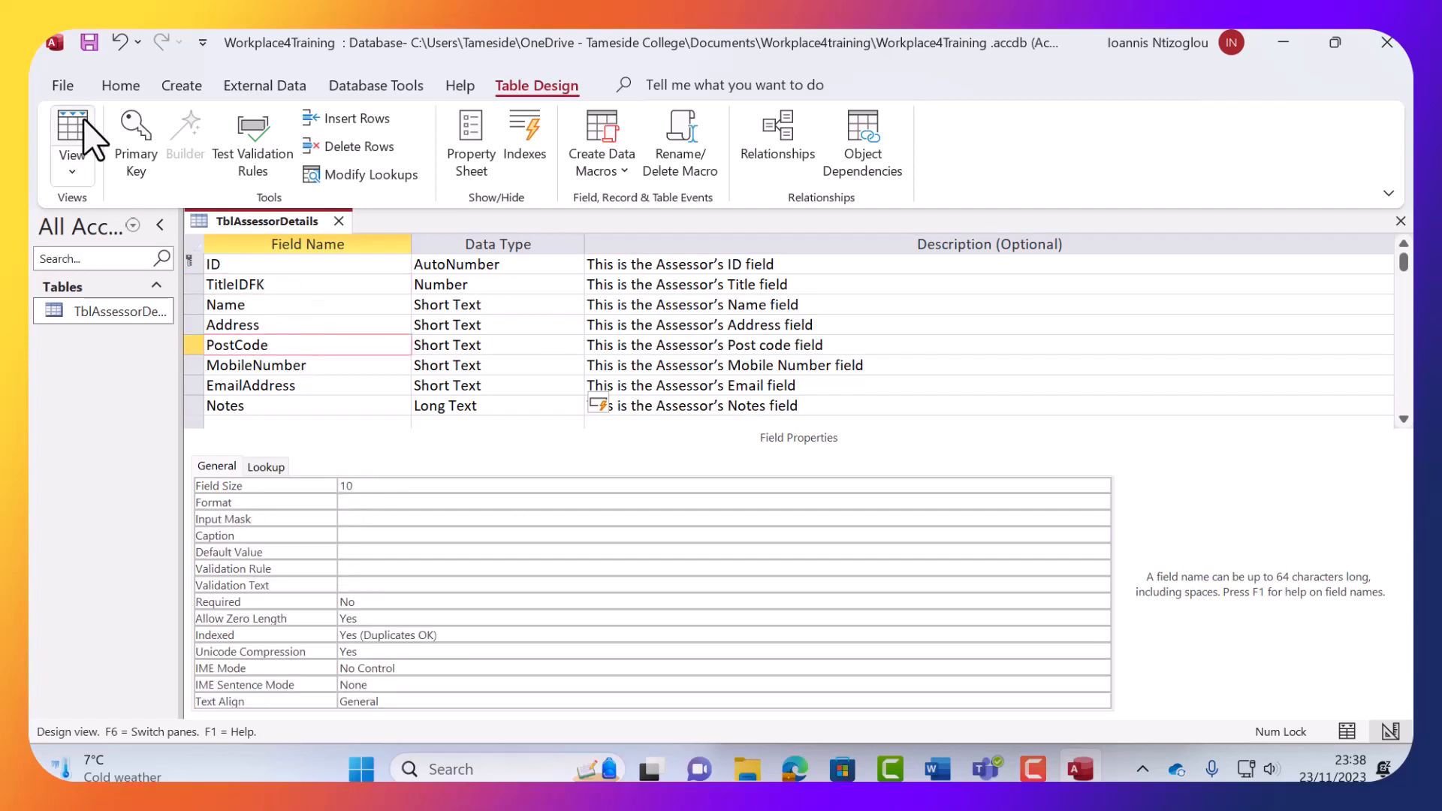
drag(183, 312, 262, 328)
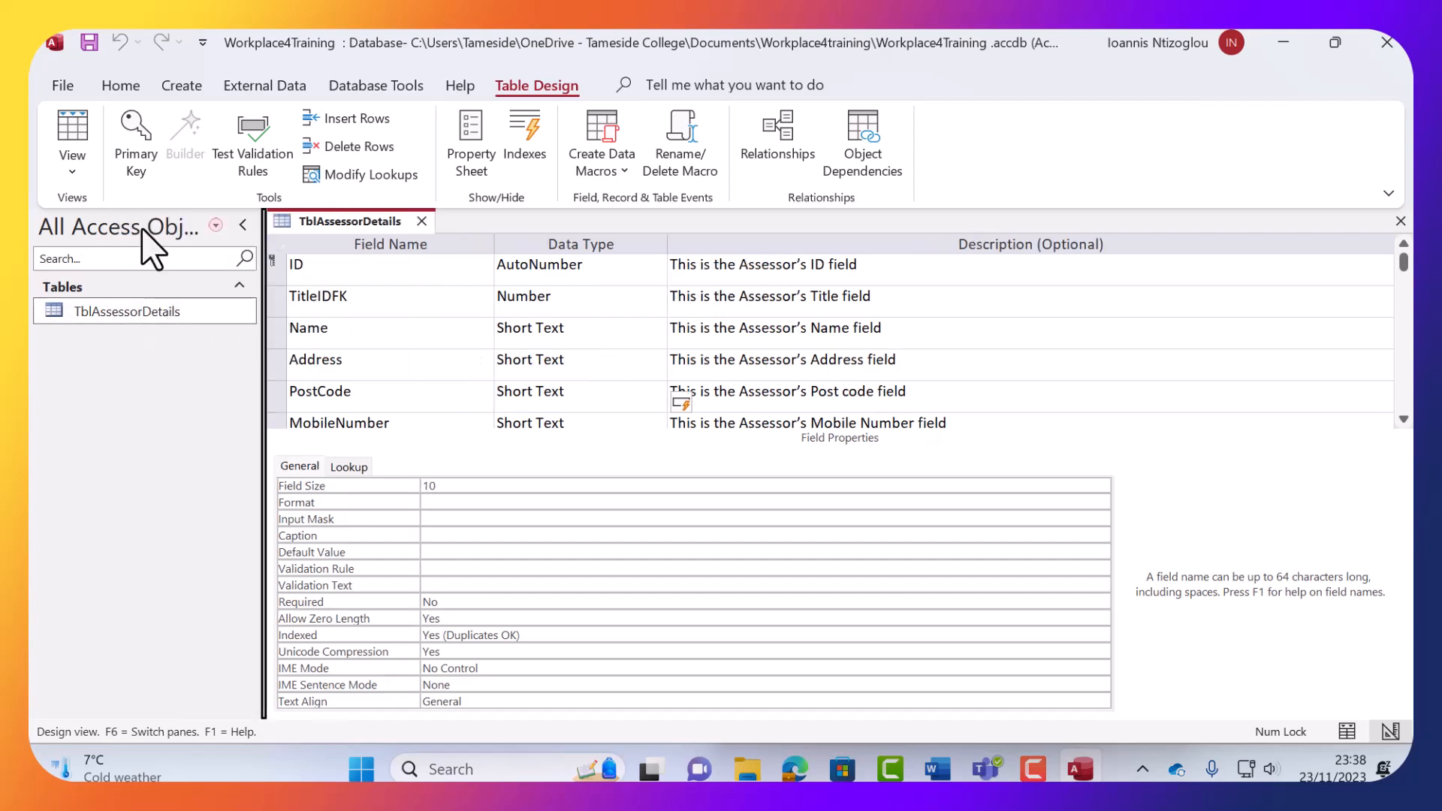
click(421, 221)
click(650, 451)
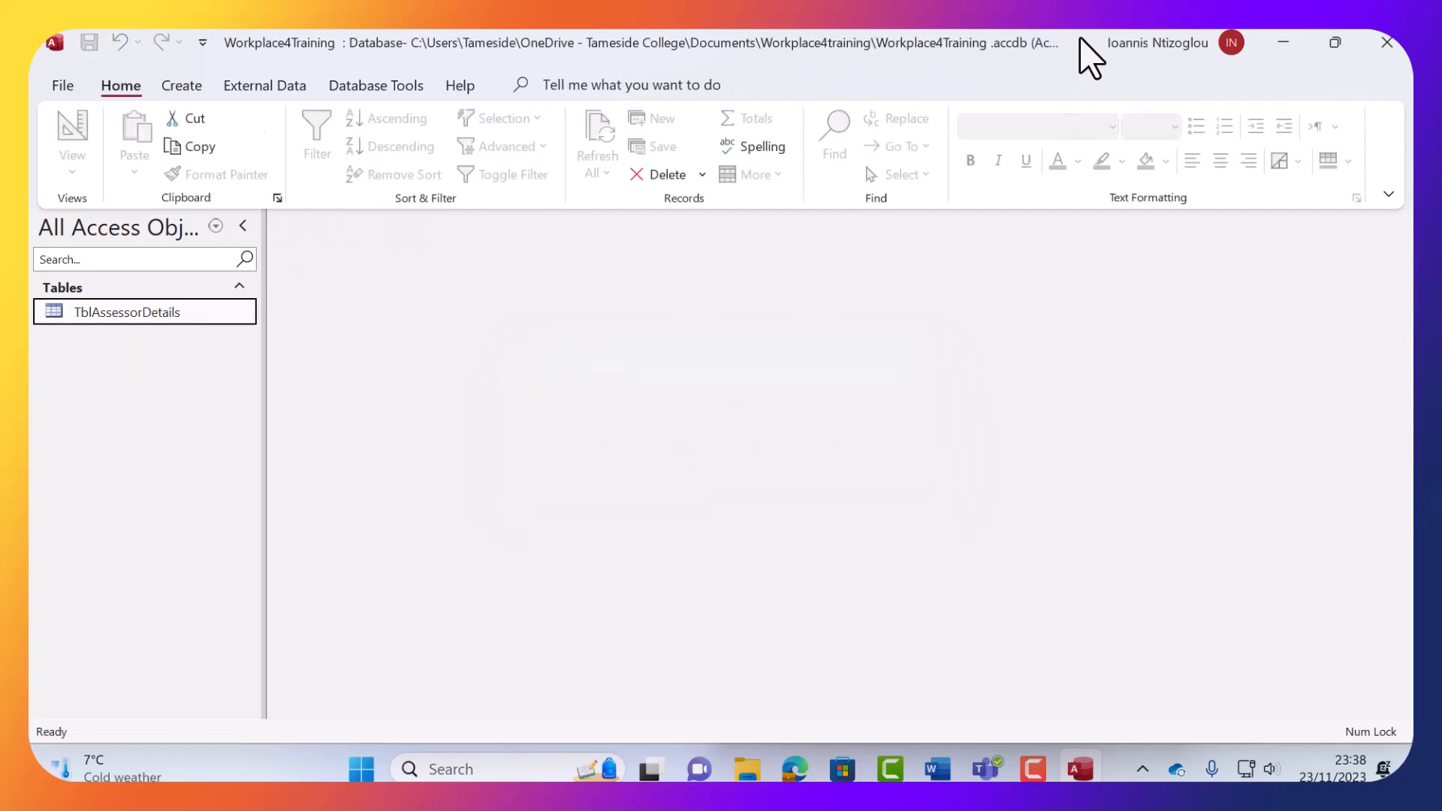
Restore Access to a smaller window and bring up the TblTitle section of the Word data dictionary.
drag(1090, 56, 766, 86)
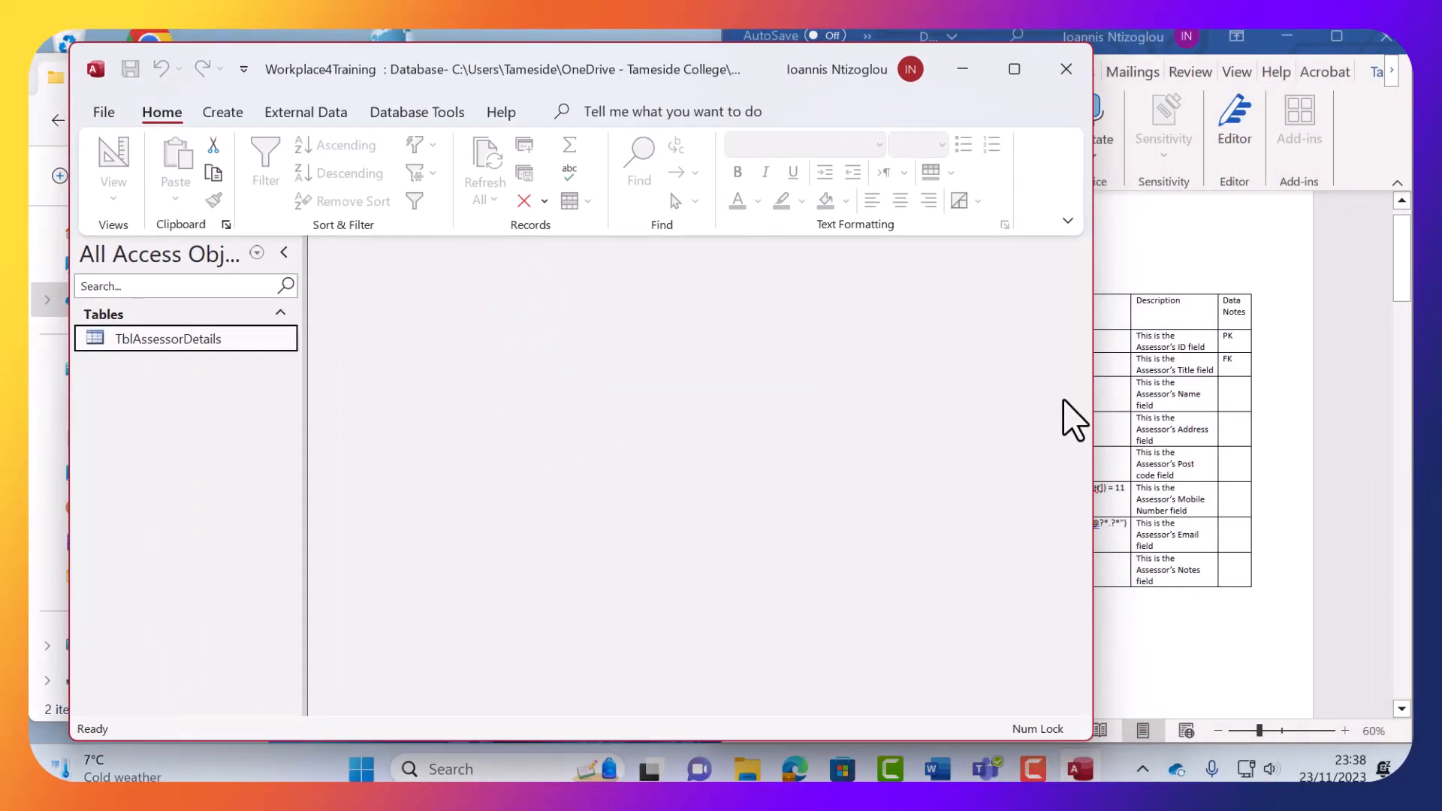
click(1098, 421)
scroll(1060, 481, down, 10)
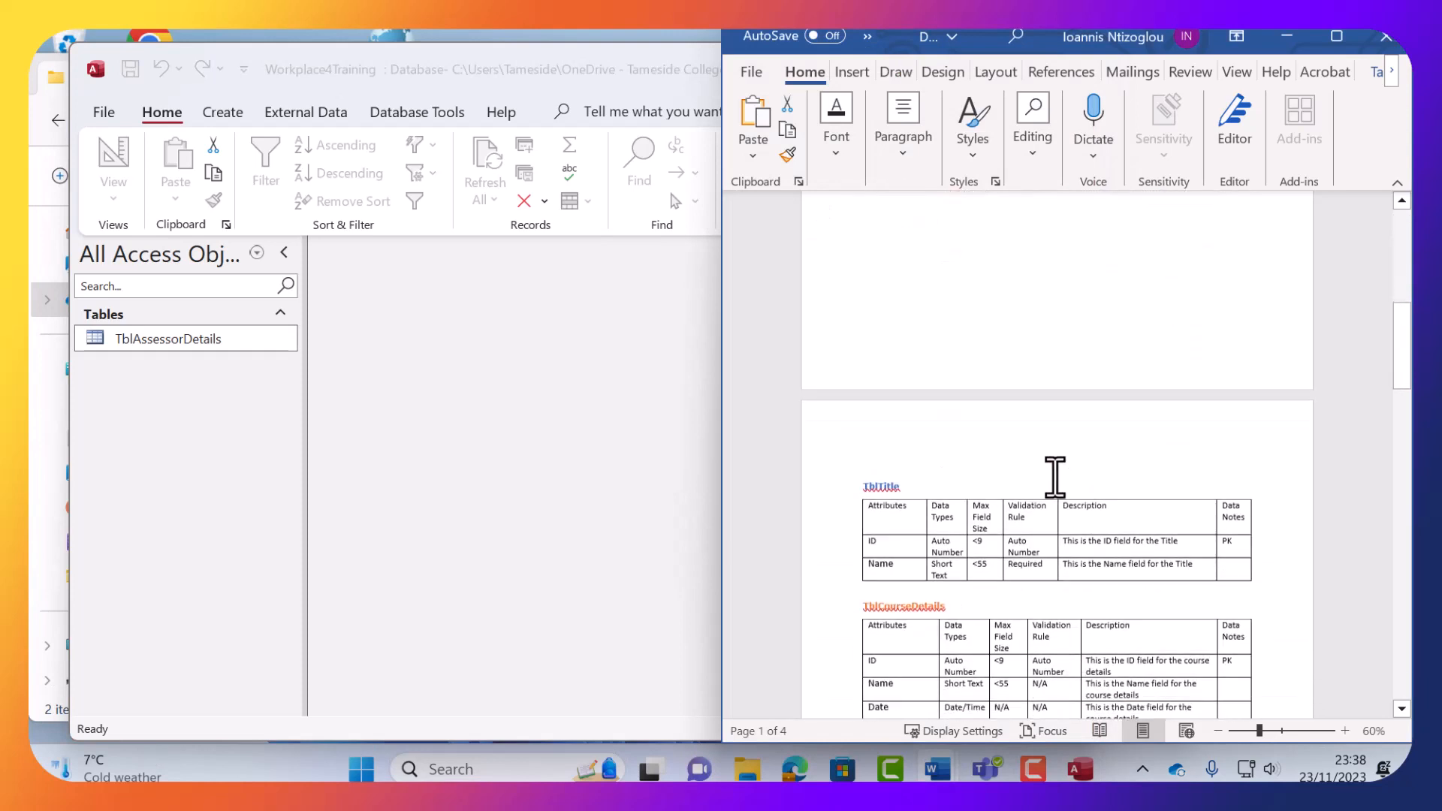
scroll(1055, 477, down, 3)
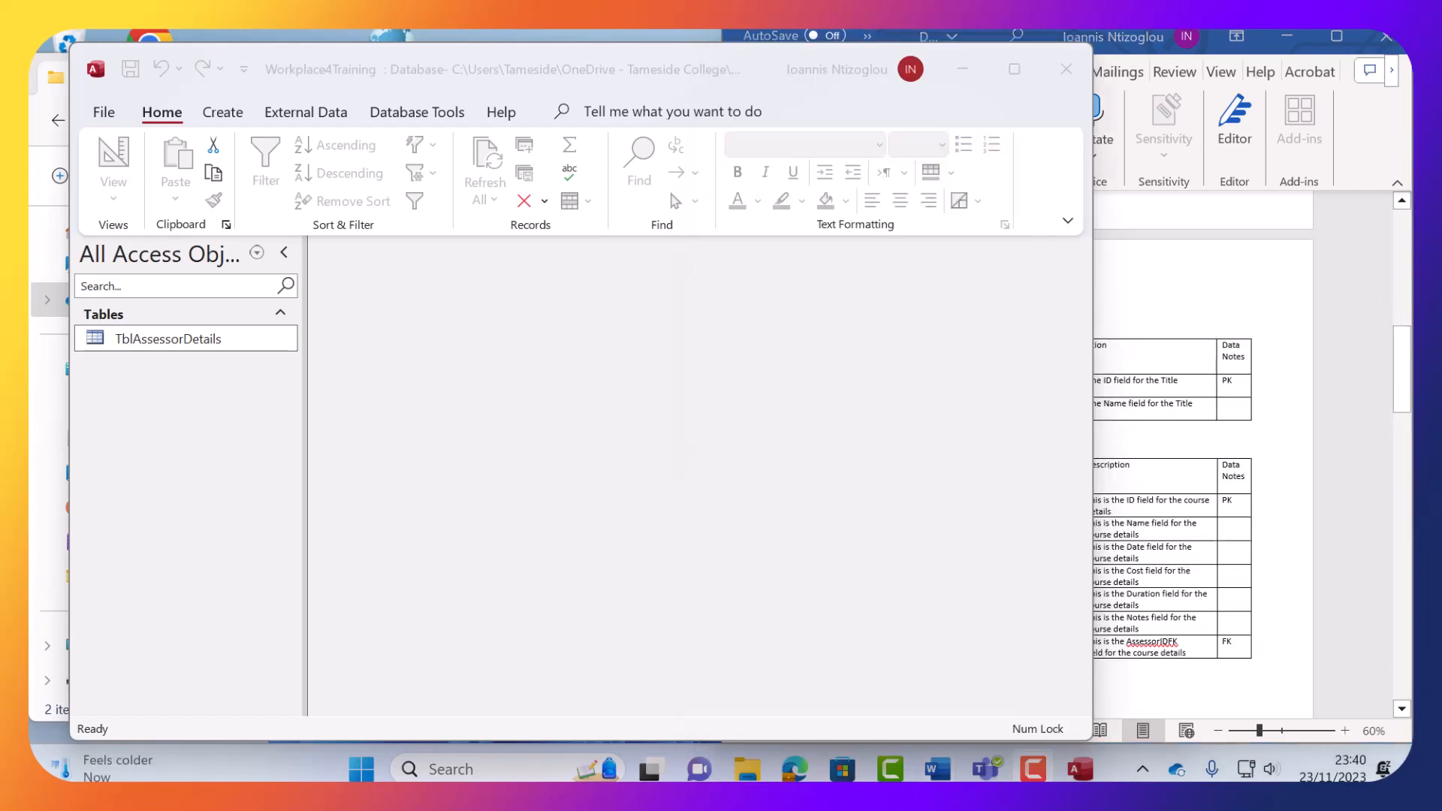
Create a new table in Access and save it in Design View as TblTitle, copying the name from the Word dictionary.
click(229, 115)
click(197, 180)
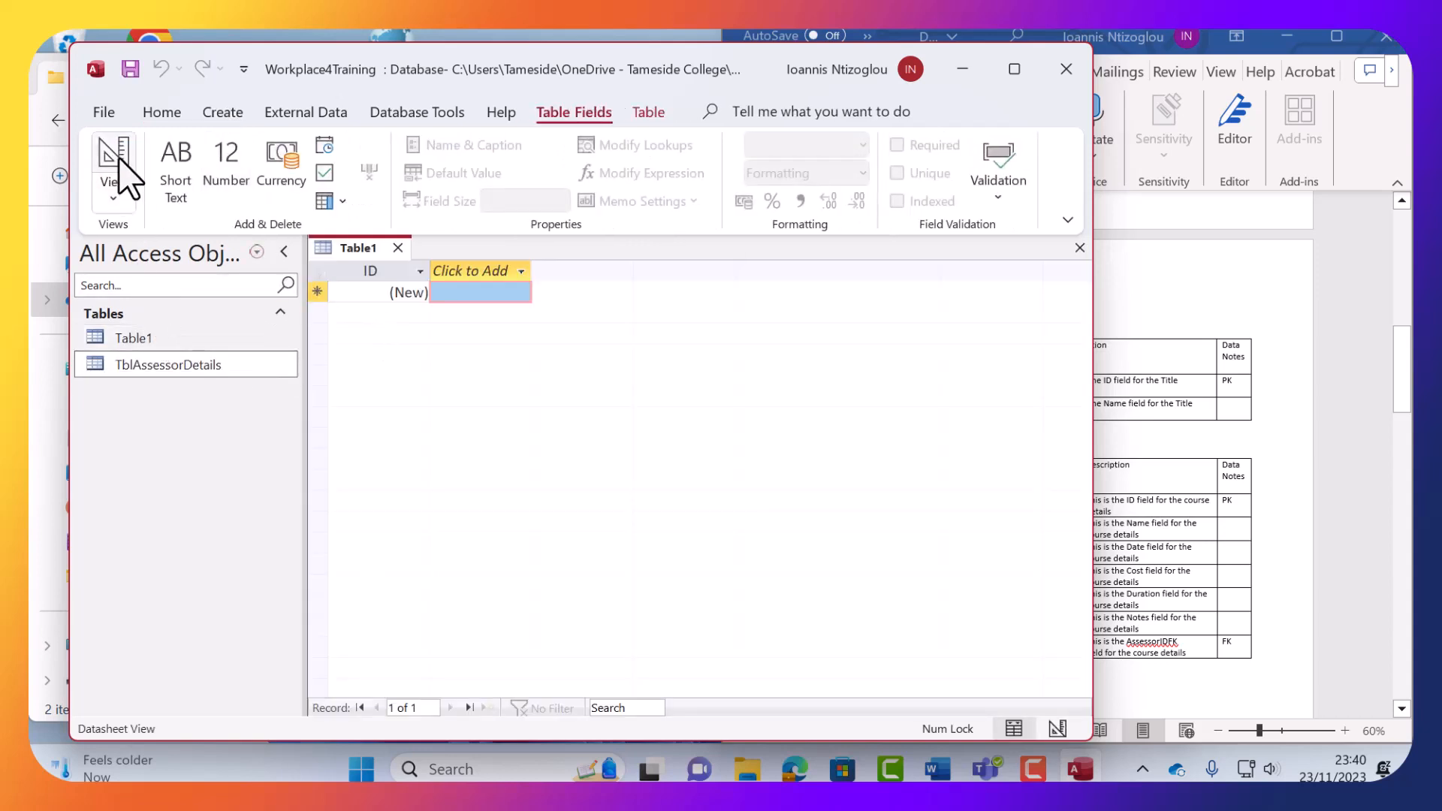
click(117, 162)
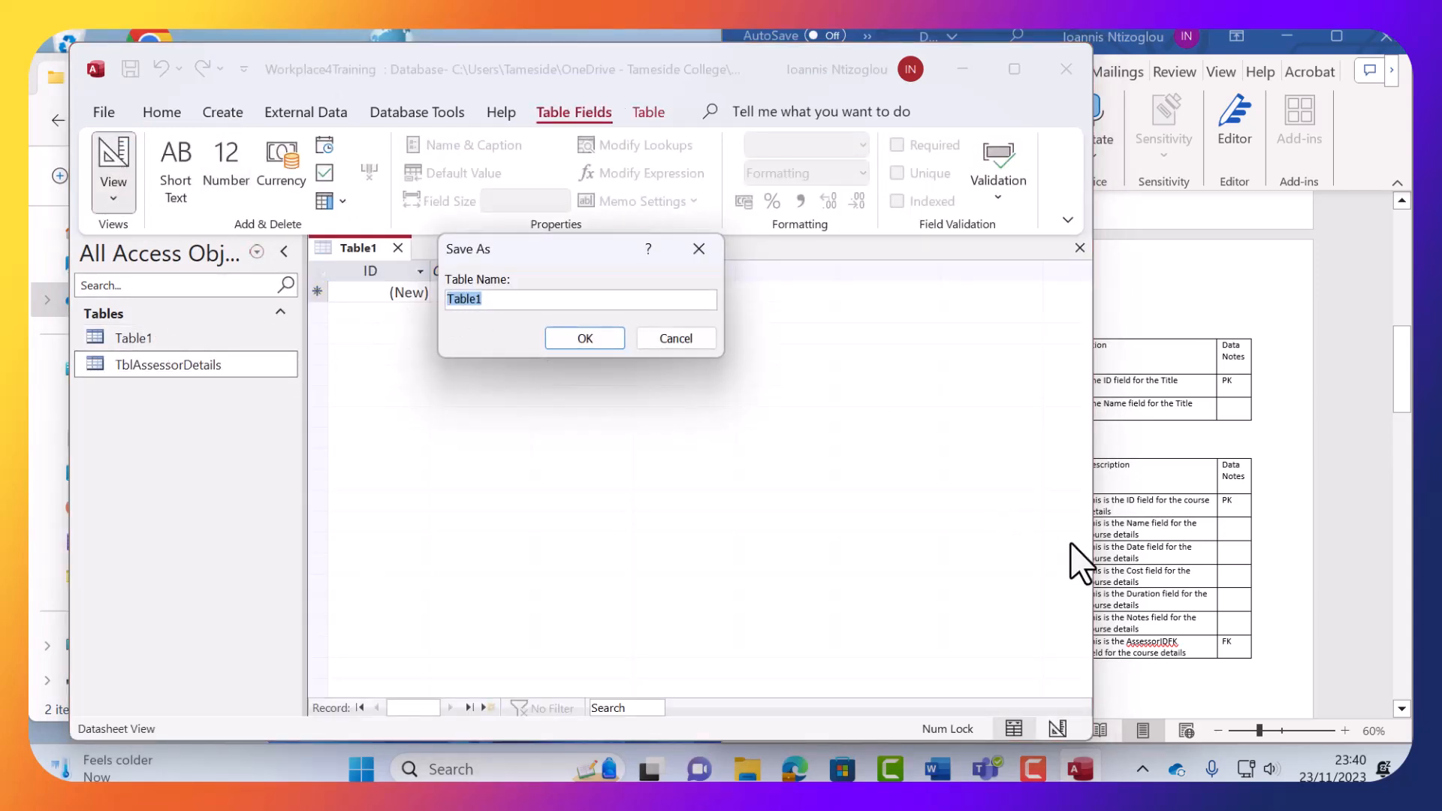
click(1264, 496)
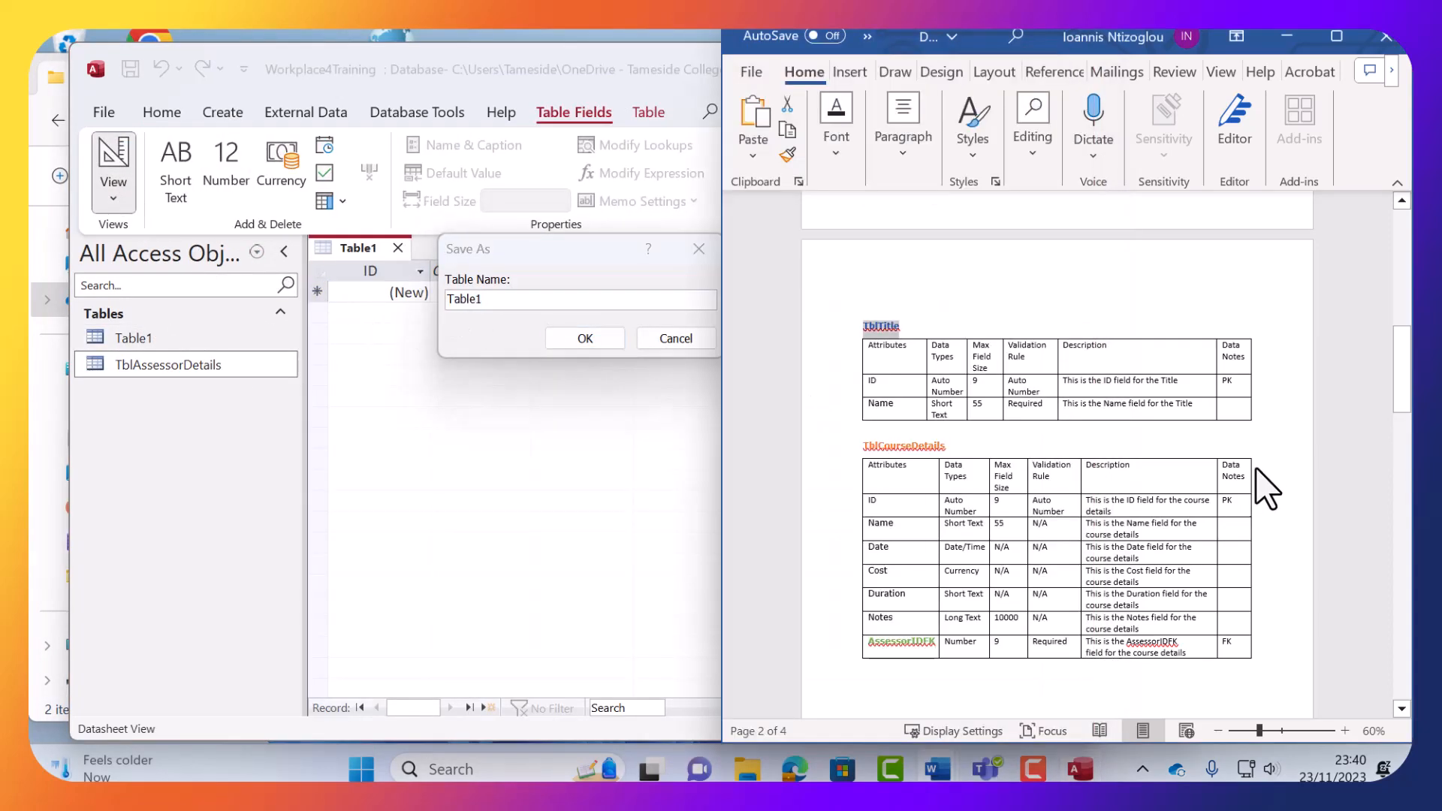
right_click(882, 332)
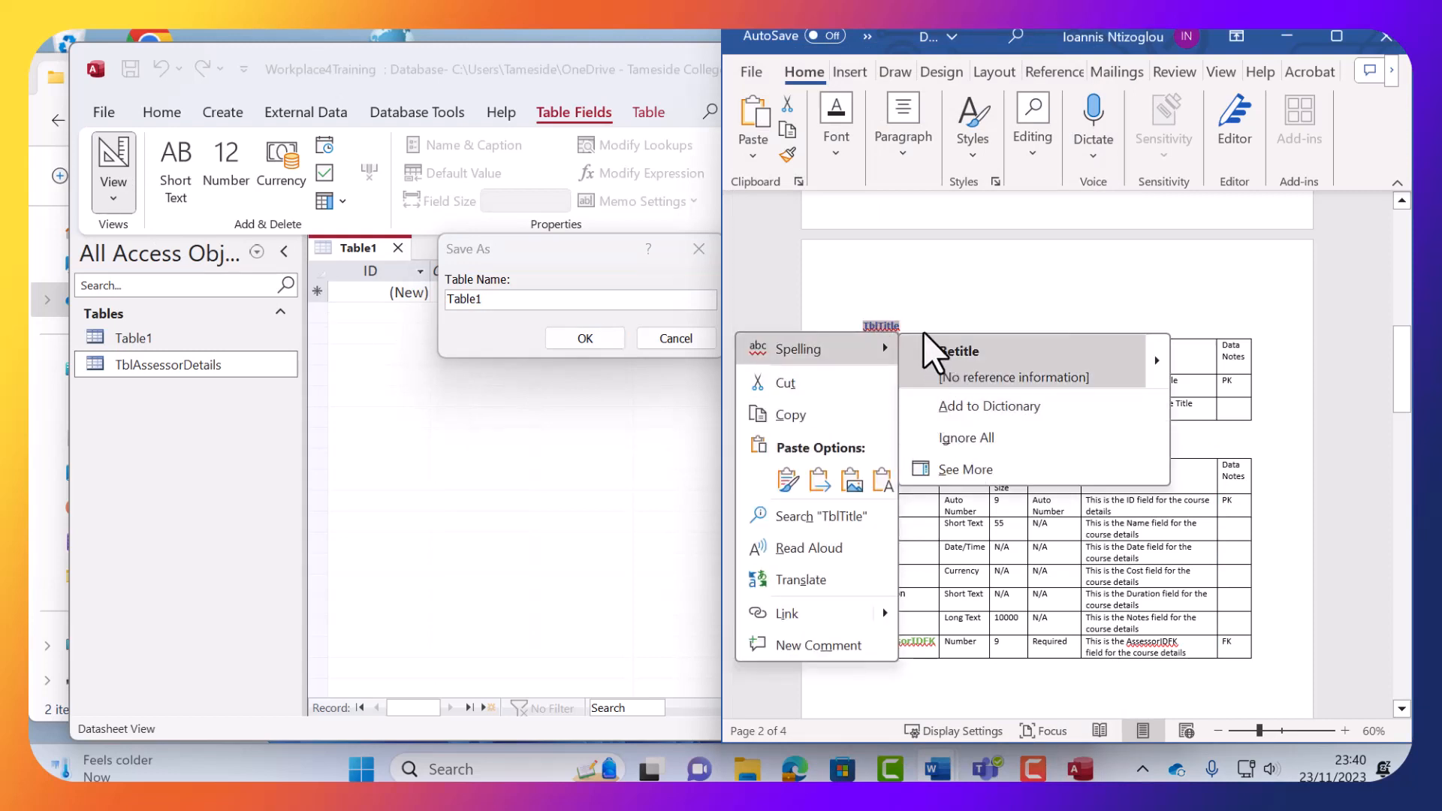
click(791, 415)
click(487, 299)
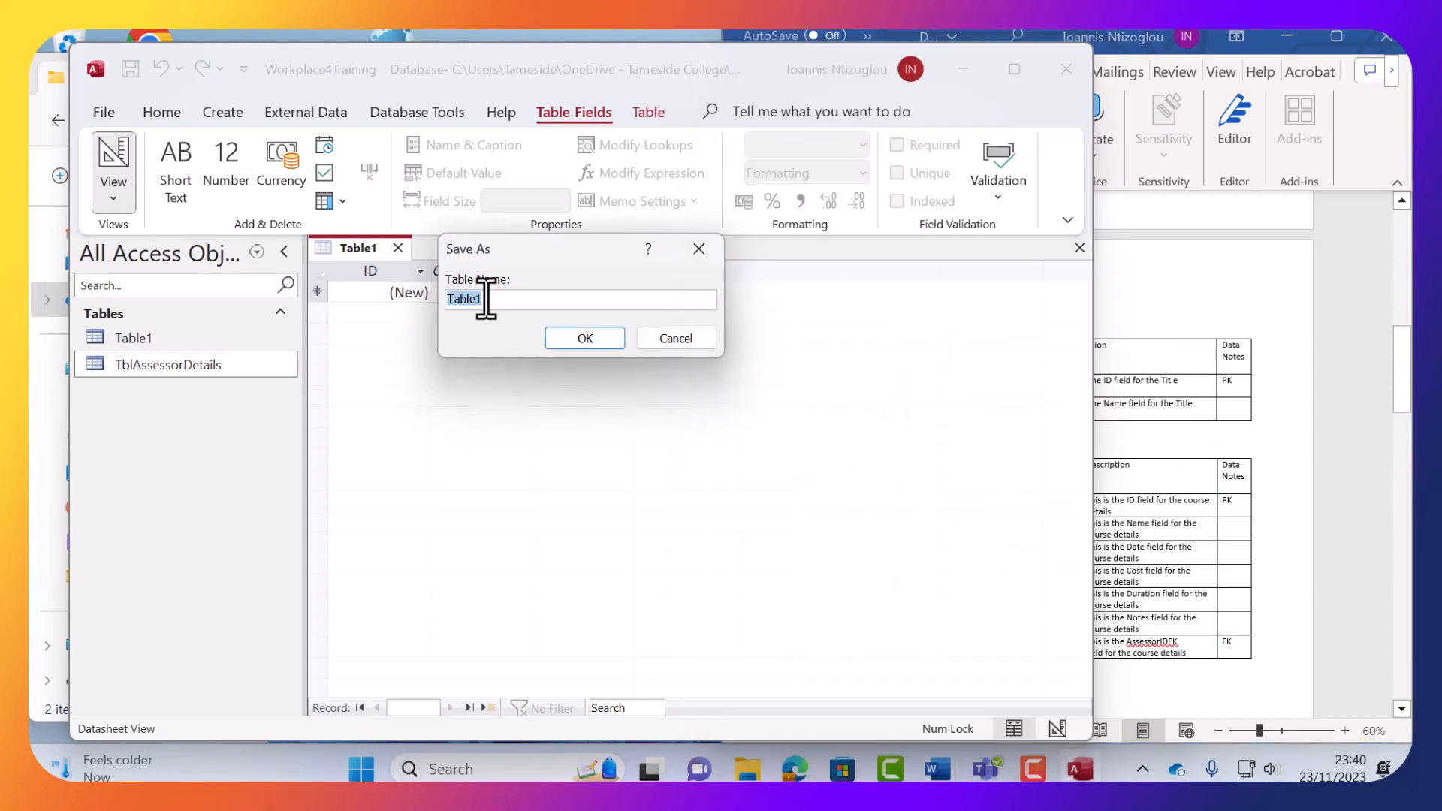
key(ctrl+v)
click(568, 339)
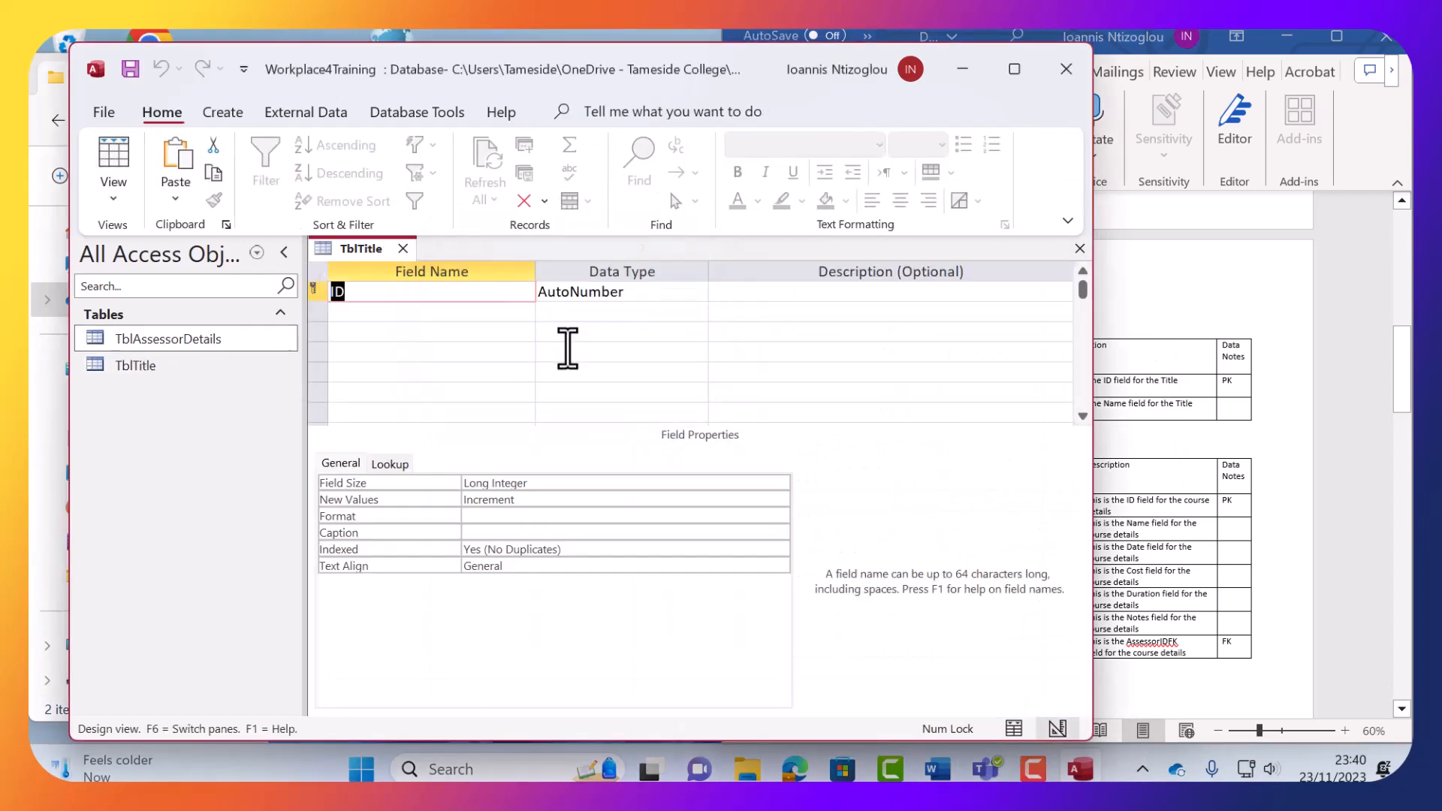
Add a Name field to TblTitle with the Short Text data type and a field size of 55.
click(1278, 428)
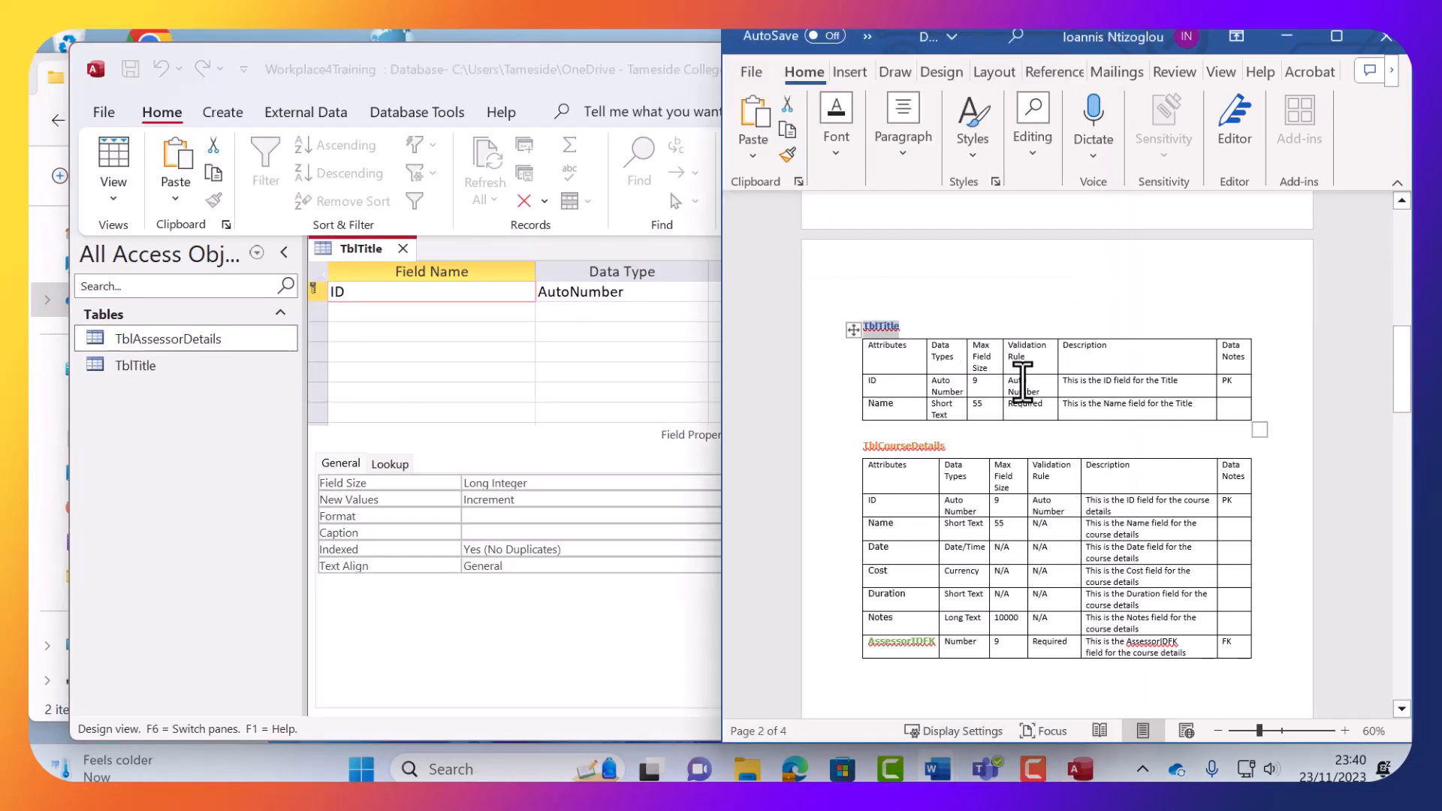
click(886, 413)
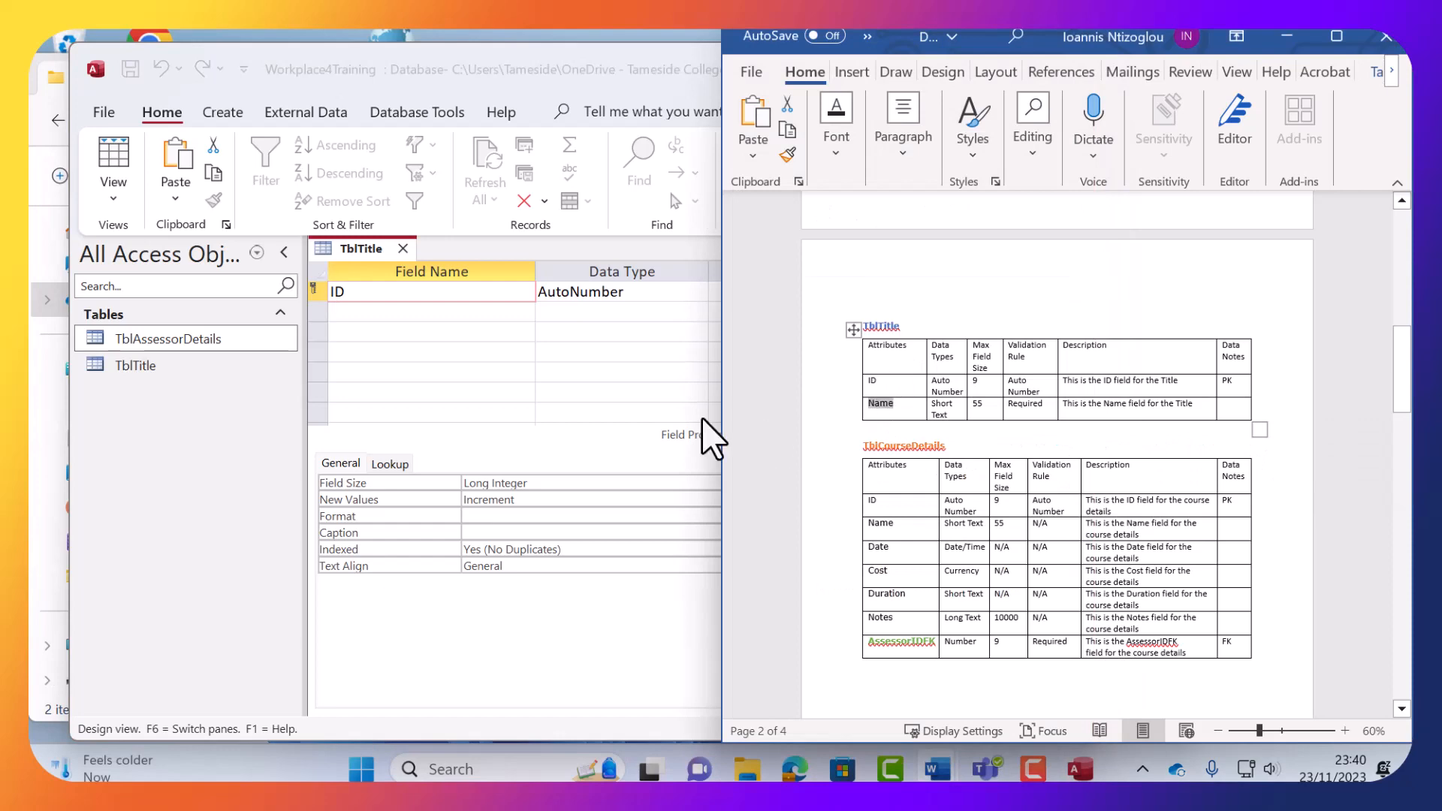
click(418, 313)
key(ctrl+v)
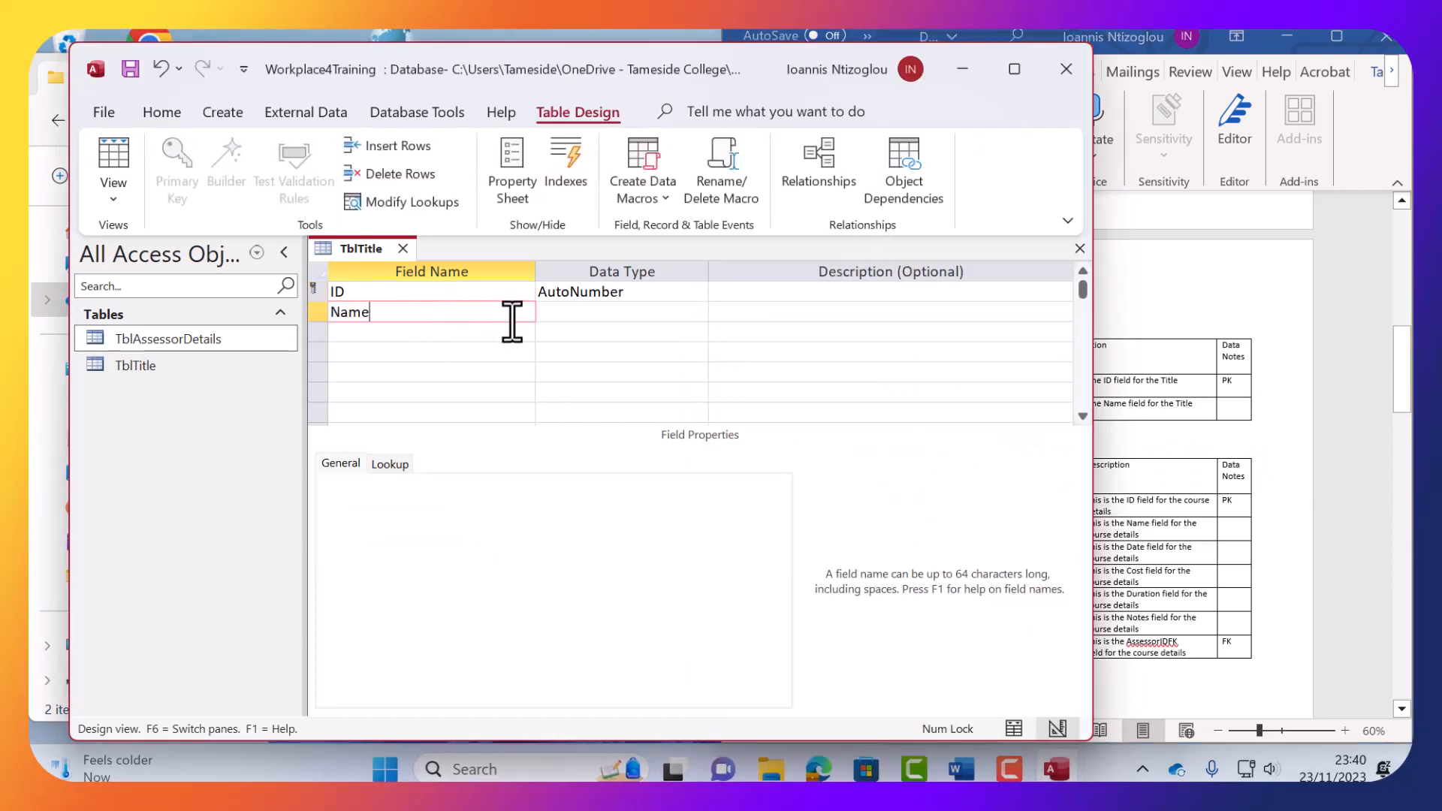
click(595, 316)
click(661, 462)
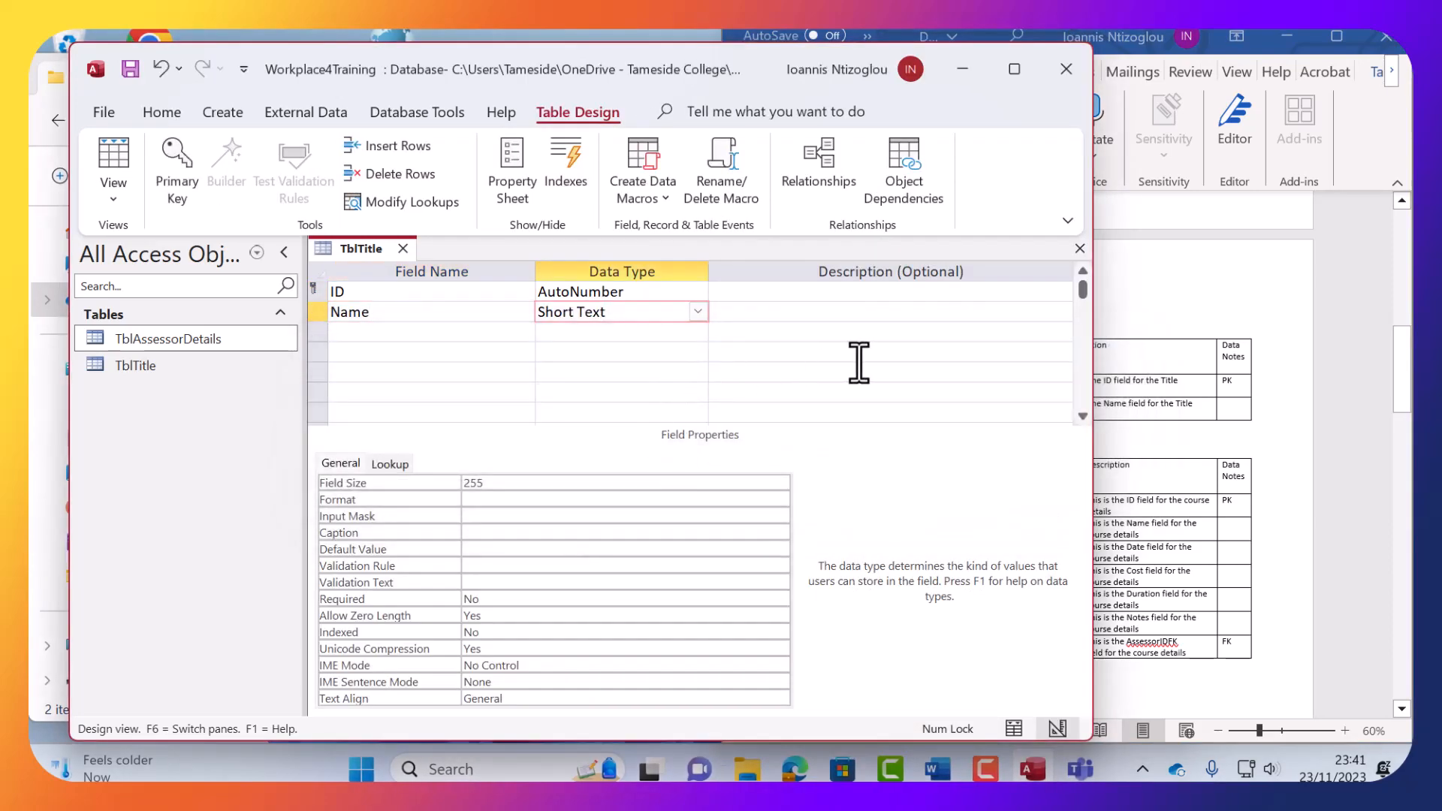
click(1101, 403)
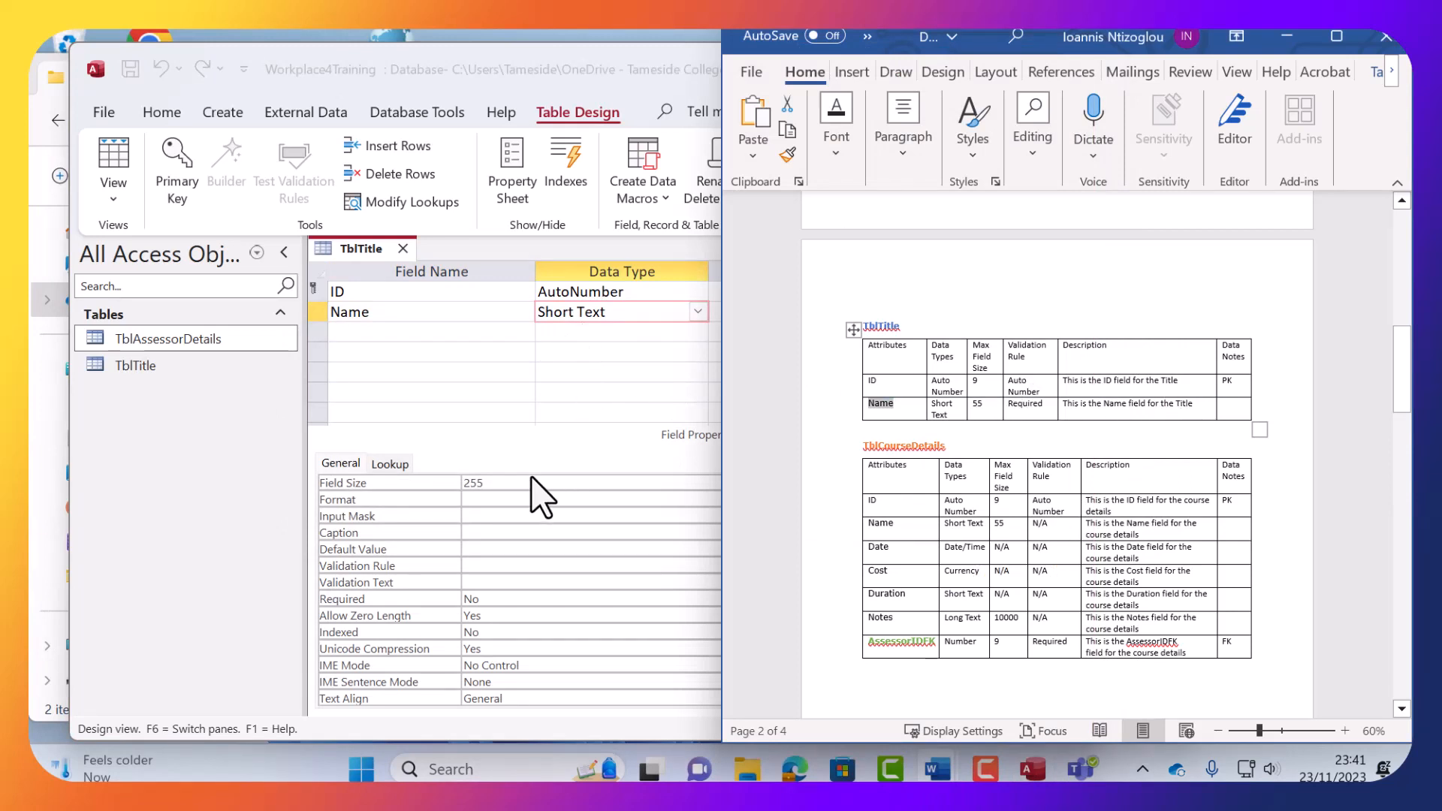
click(471, 484)
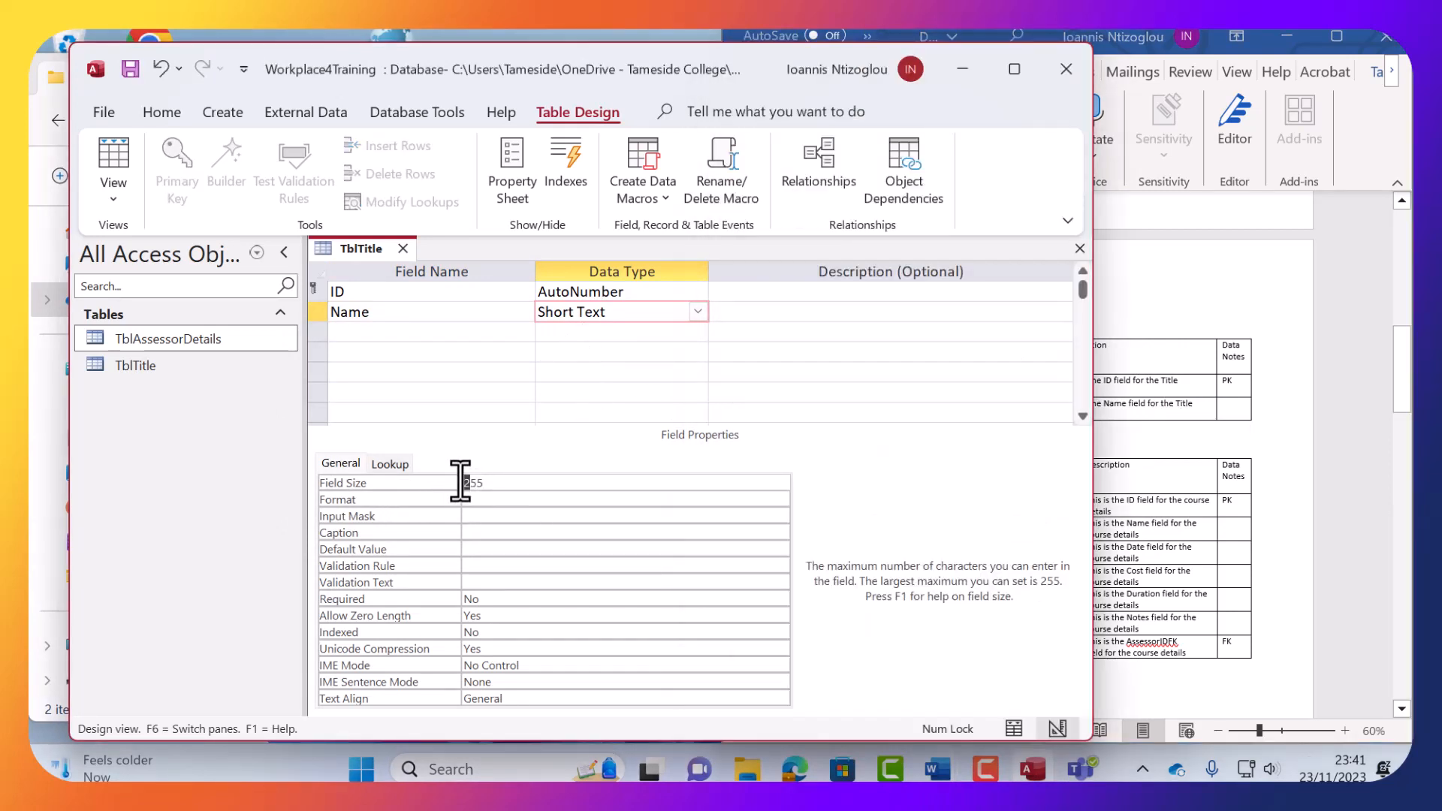
Copy "This is the Name field for the Title" from the Word dictionary into the Name field's description in TblTitle.
click(1149, 409)
triple_click(1126, 409)
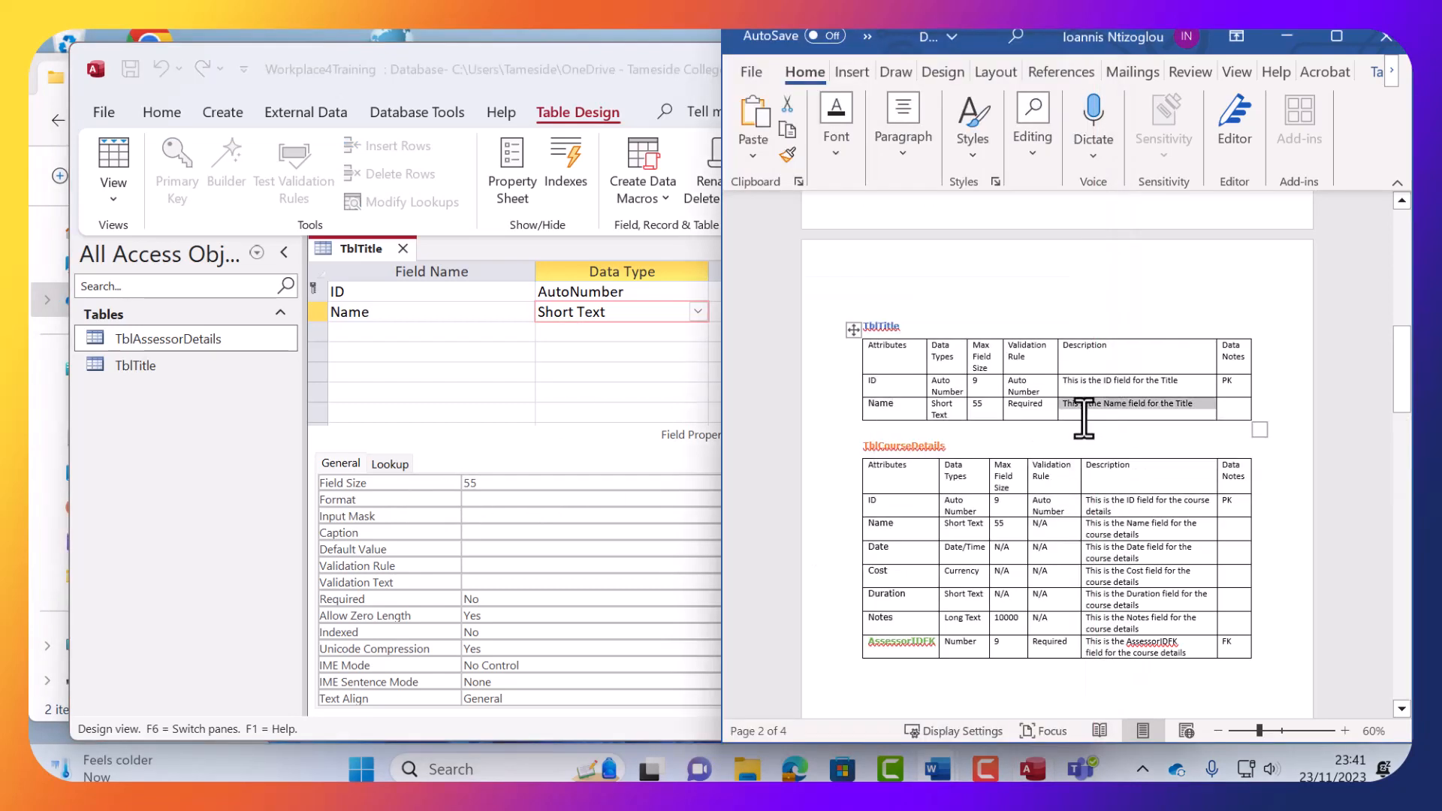
click(676, 375)
click(779, 312)
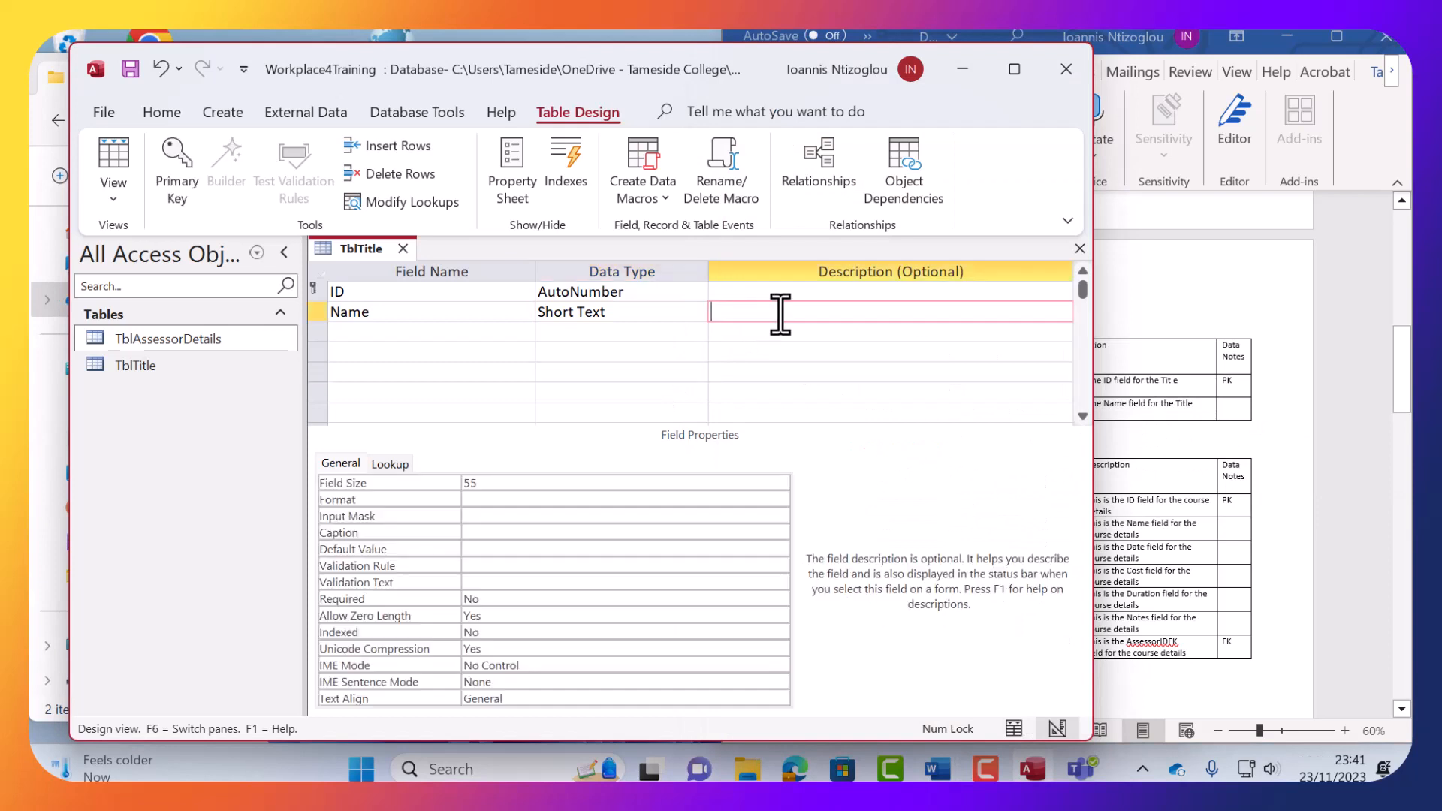
key(ctrl+v)
Copy "This is the ID field for the Title" from the Word dictionary into the ID field's description in TblTitle.
click(1207, 396)
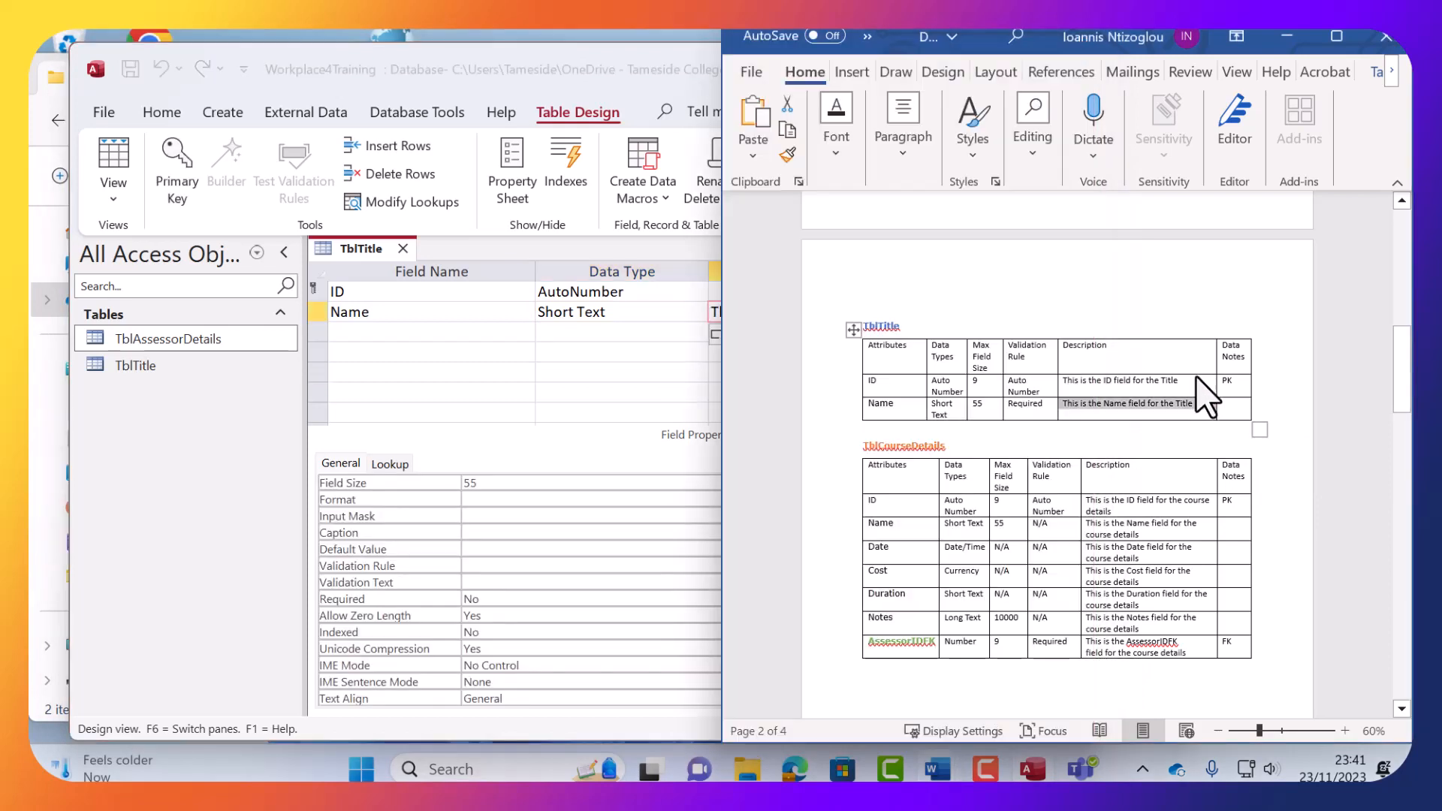
click(1139, 381)
triple_click(1140, 382)
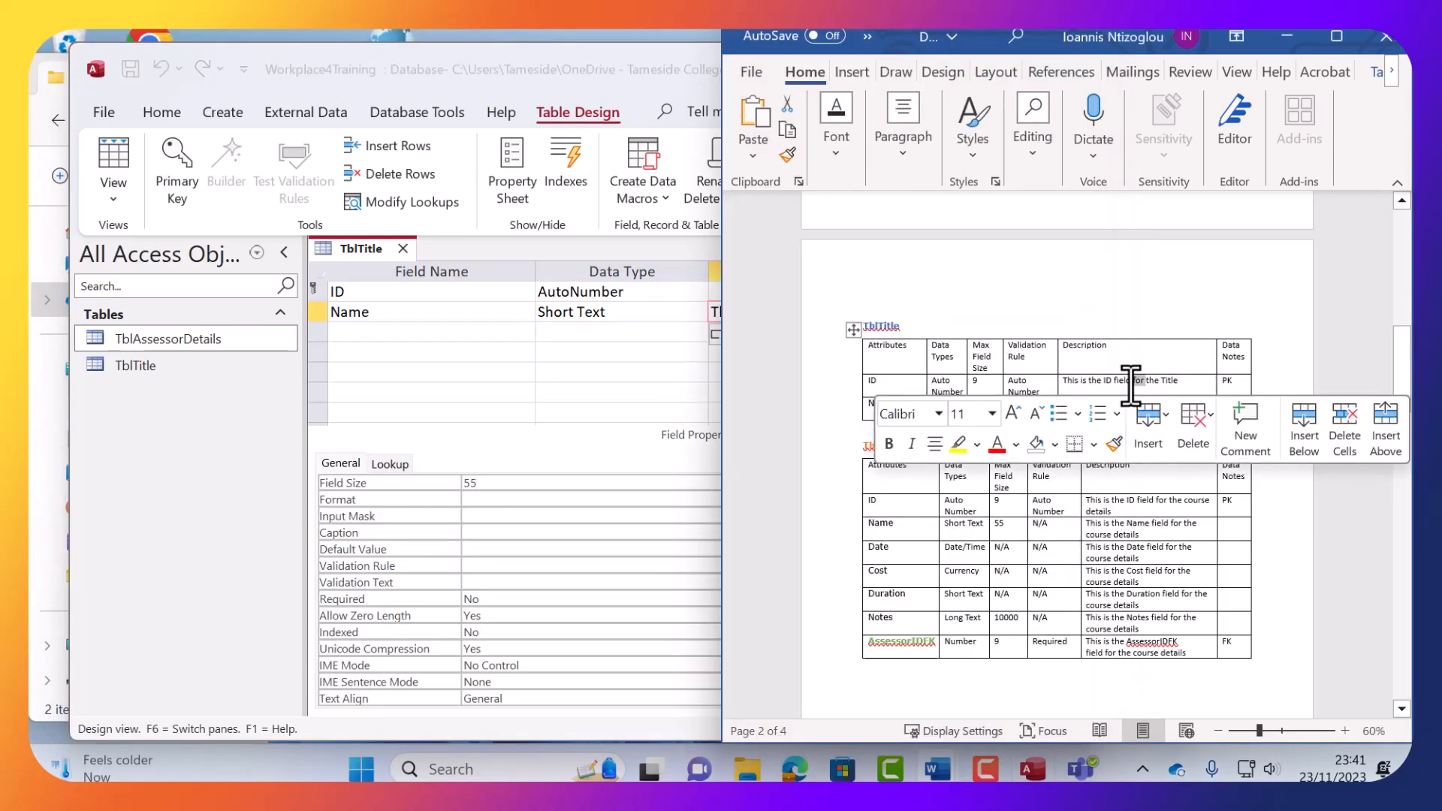
click(1134, 381)
double_click(1131, 381)
triple_click(1132, 383)
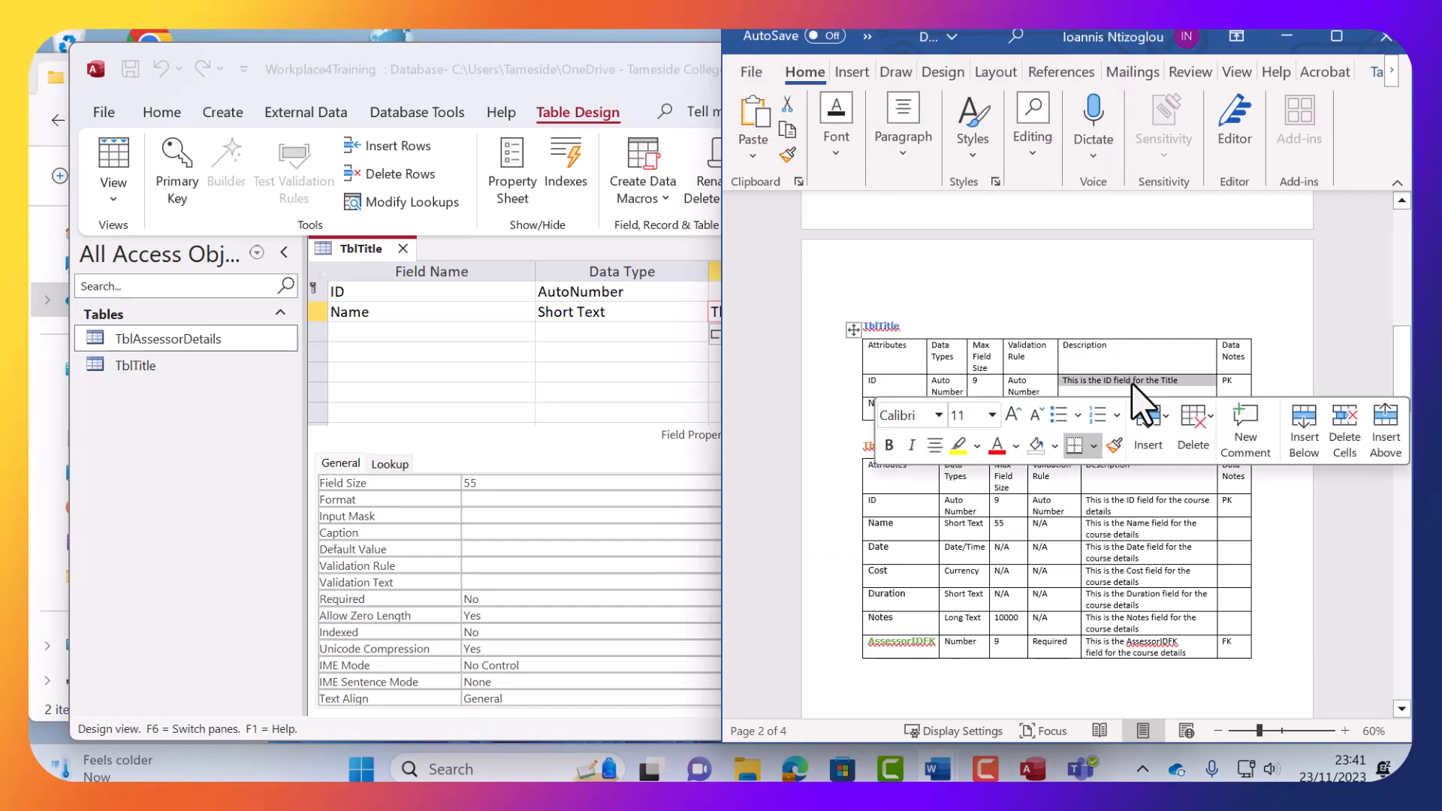
double_click(1132, 384)
double_click(1132, 385)
triple_click(1132, 384)
click(682, 301)
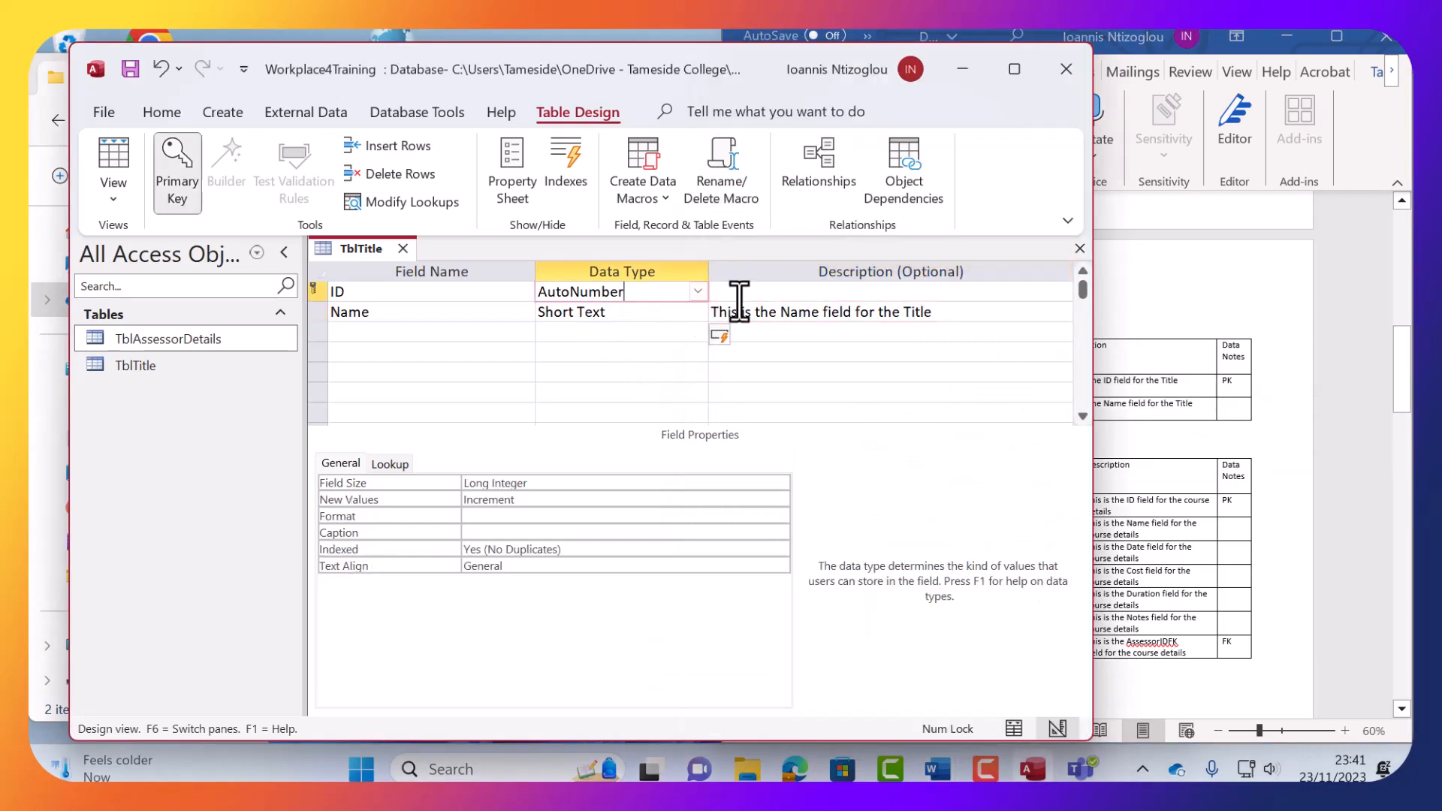
click(766, 295)
key(ctrl+v)
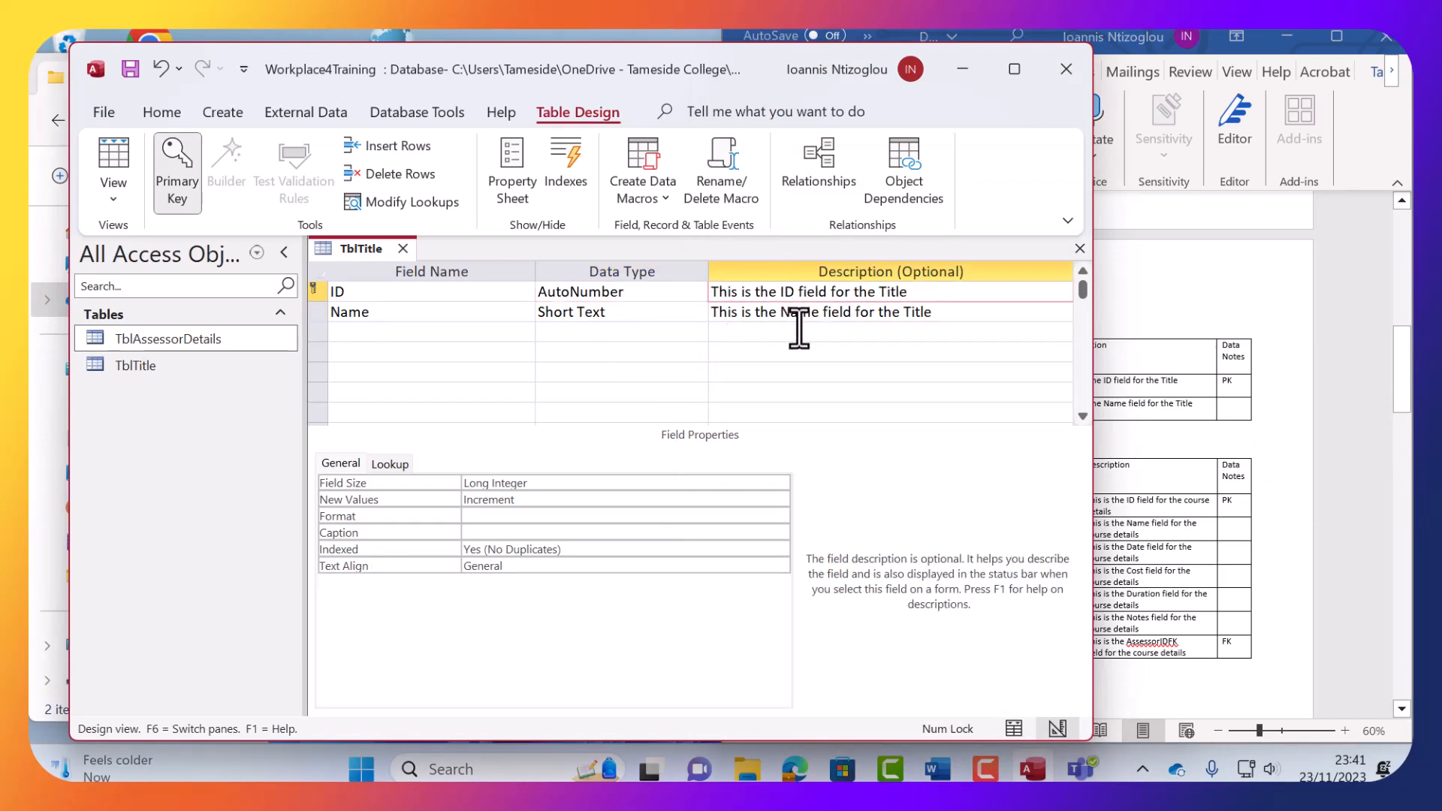
Check TblTitle against the Word dictionary, and close the table with its design changes saved.
click(1168, 419)
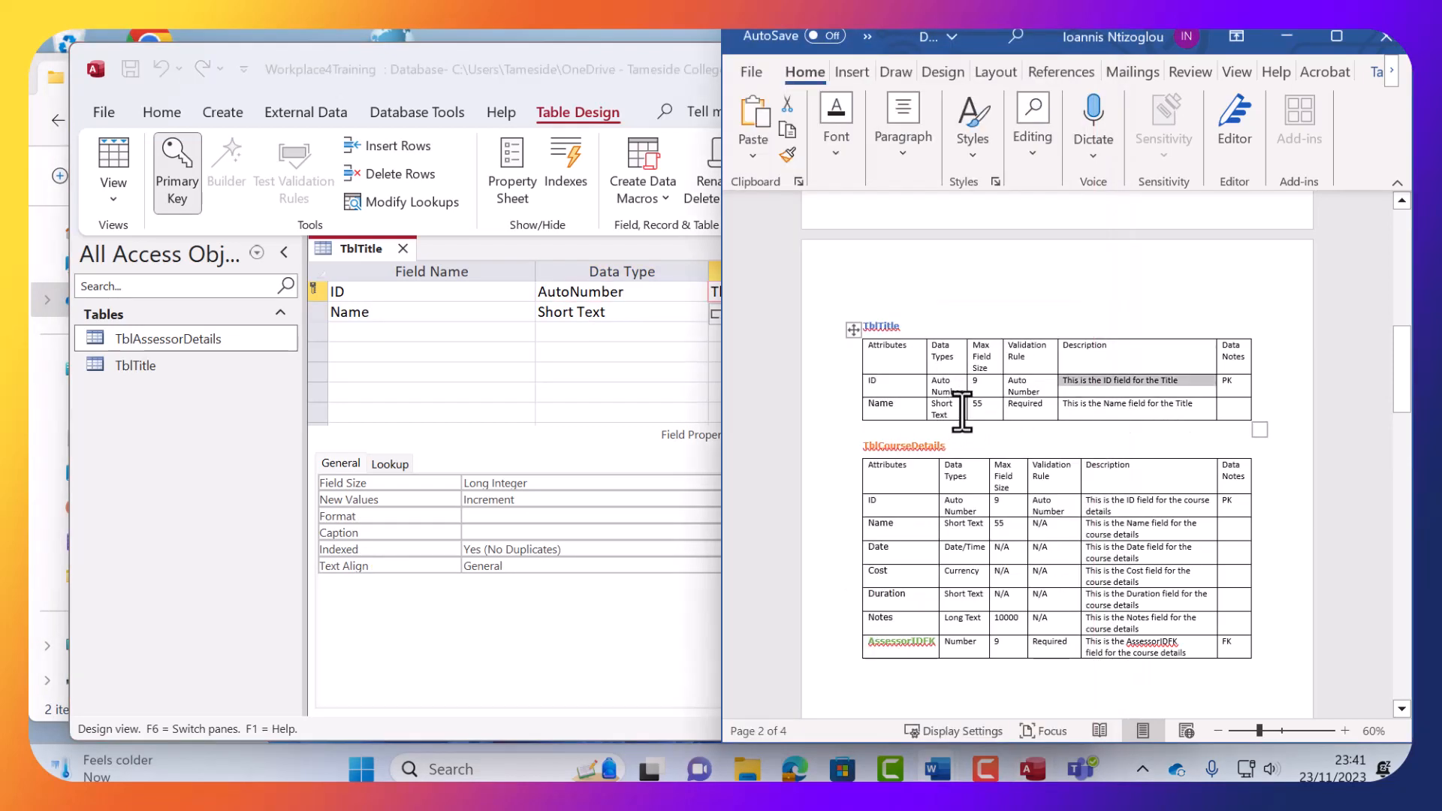
click(498, 638)
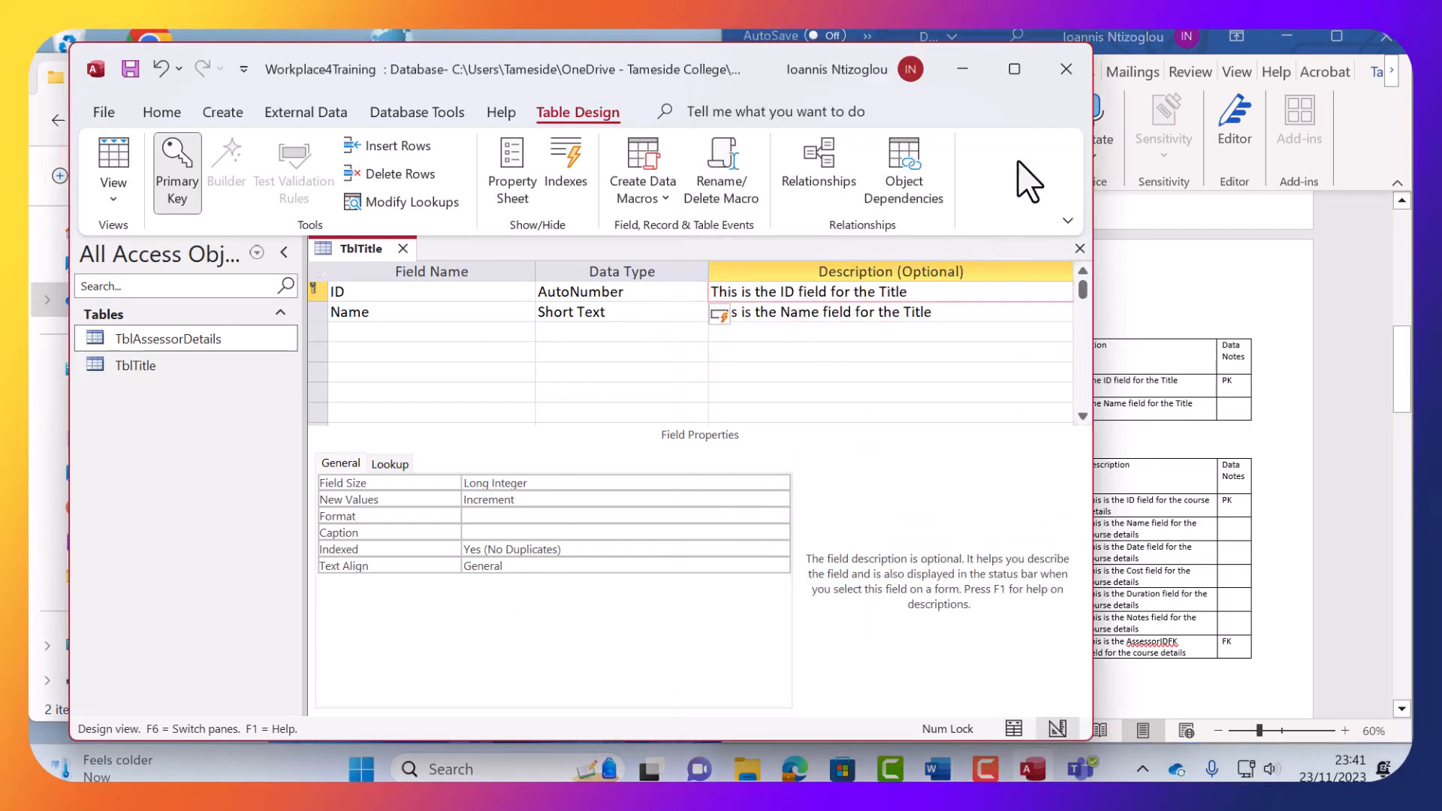
click(1080, 248)
click(641, 443)
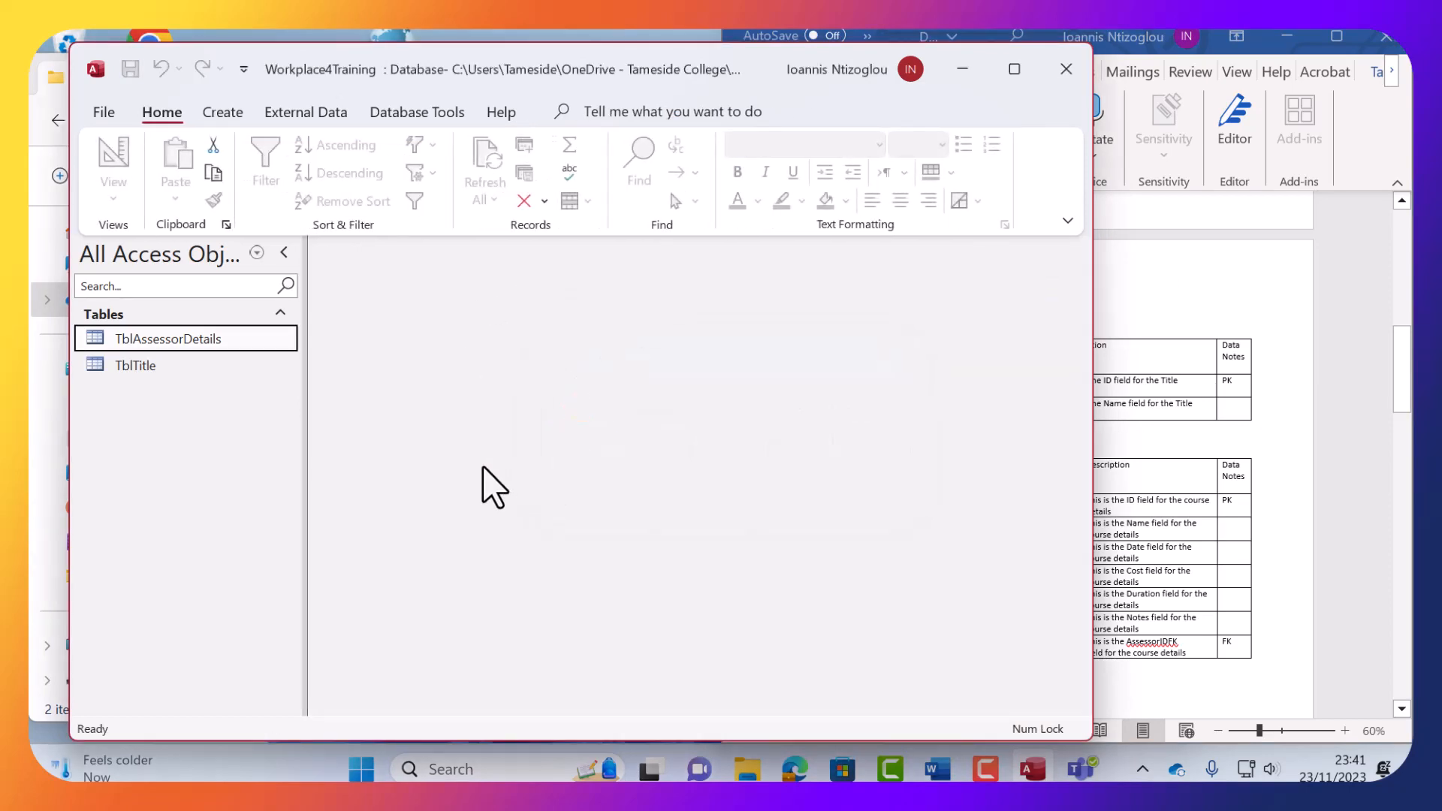
Reopen TblTitle in Design View to set the Name field's Required property to Yes, and close it with the changes saved.
click(1227, 422)
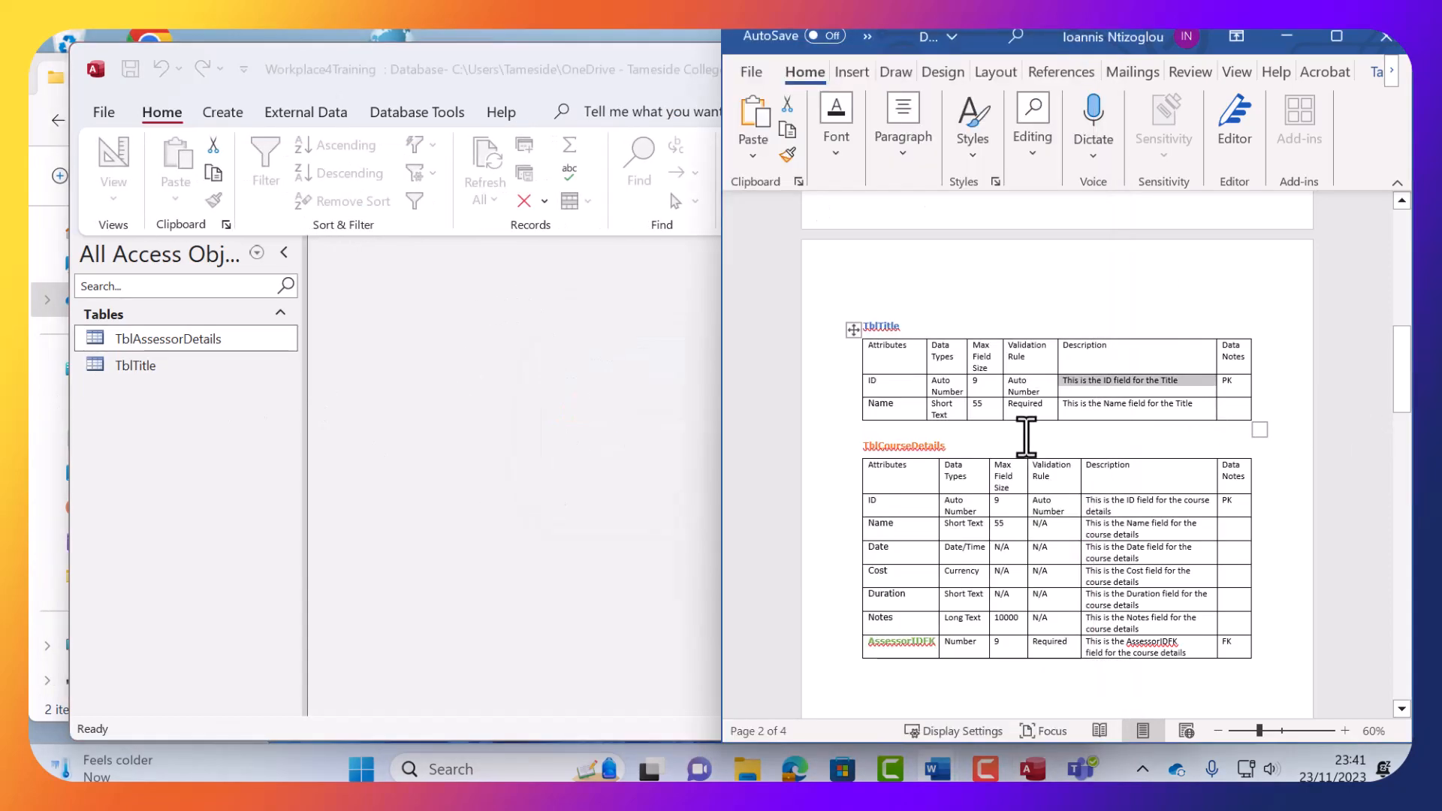
scroll(999, 439, down, 2)
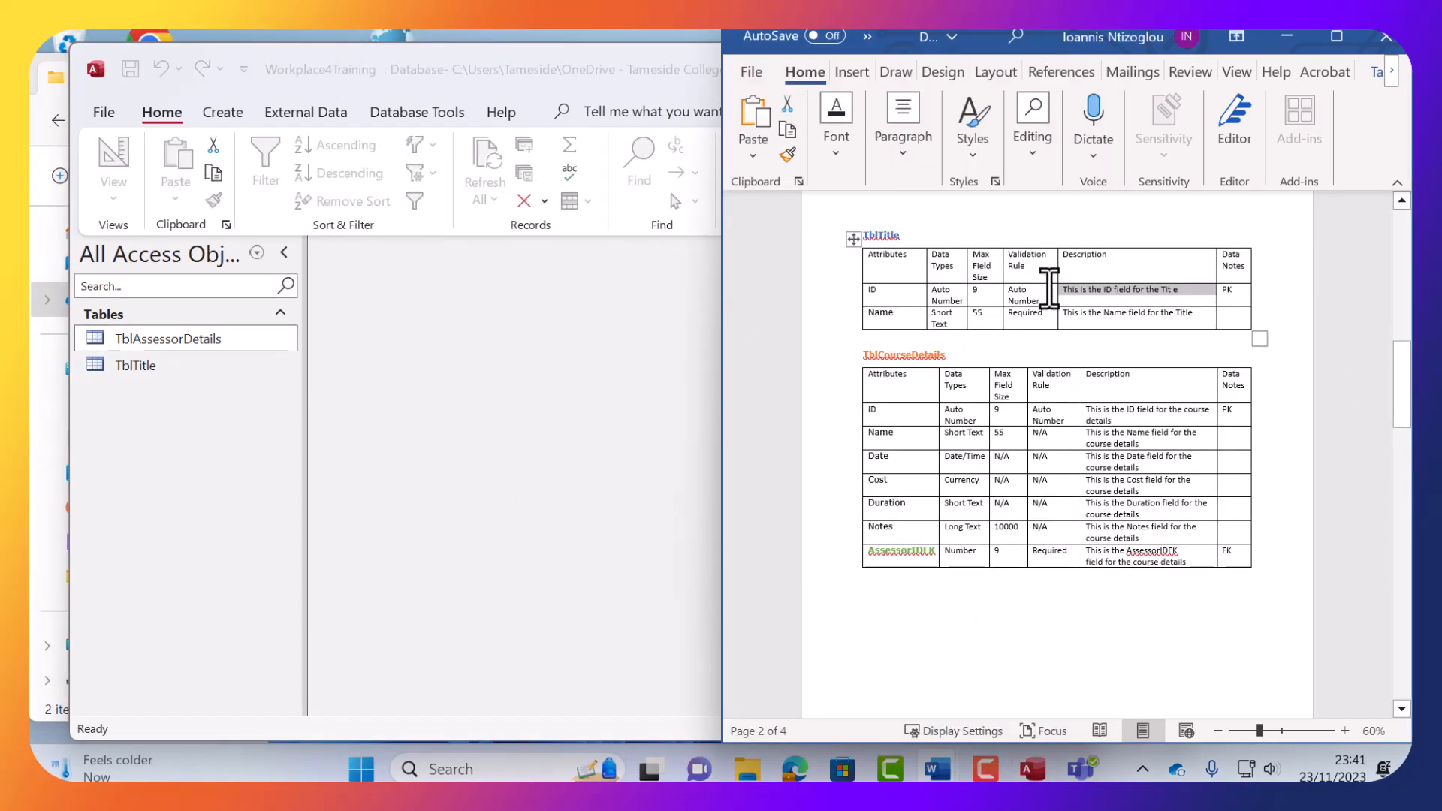
right_click(158, 368)
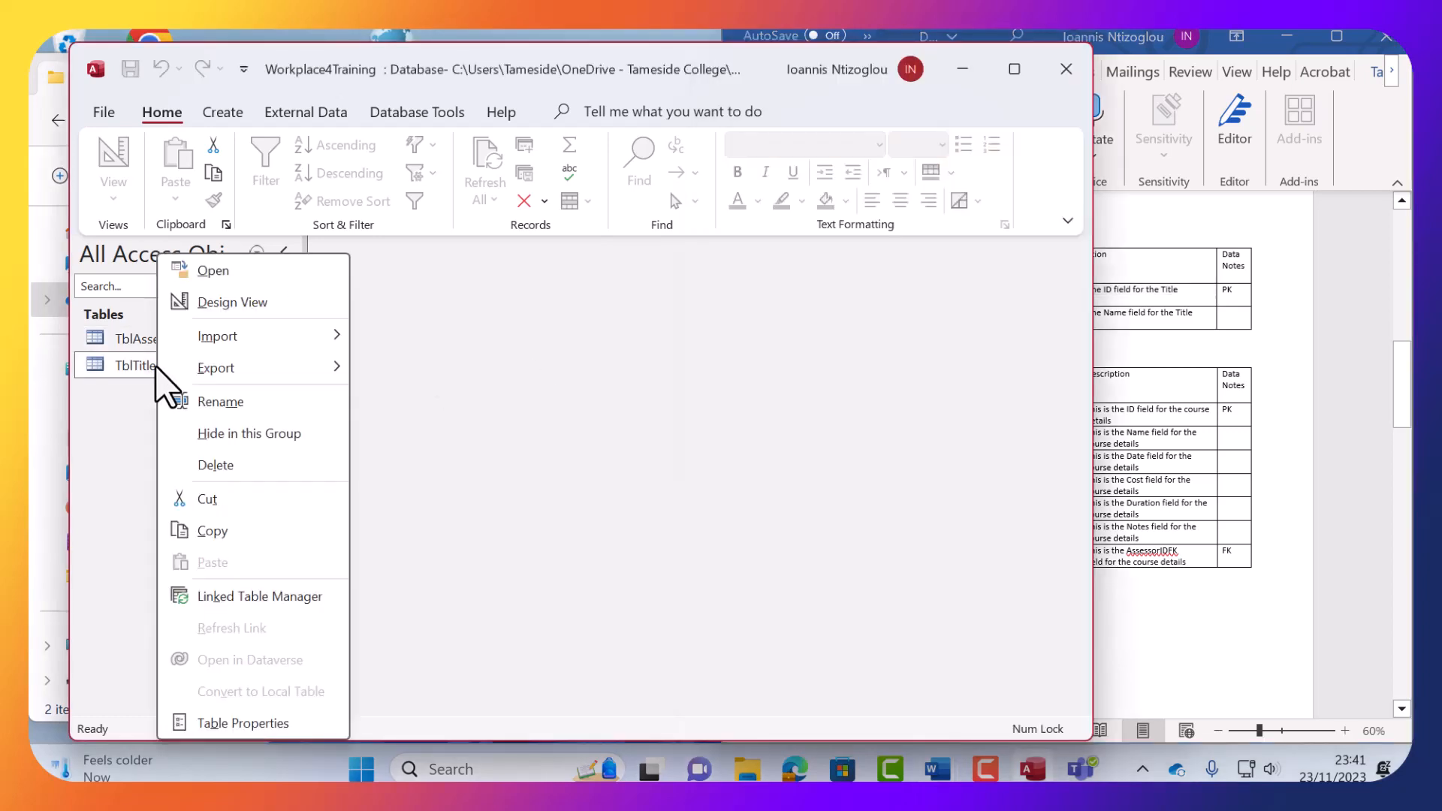
click(239, 305)
click(416, 319)
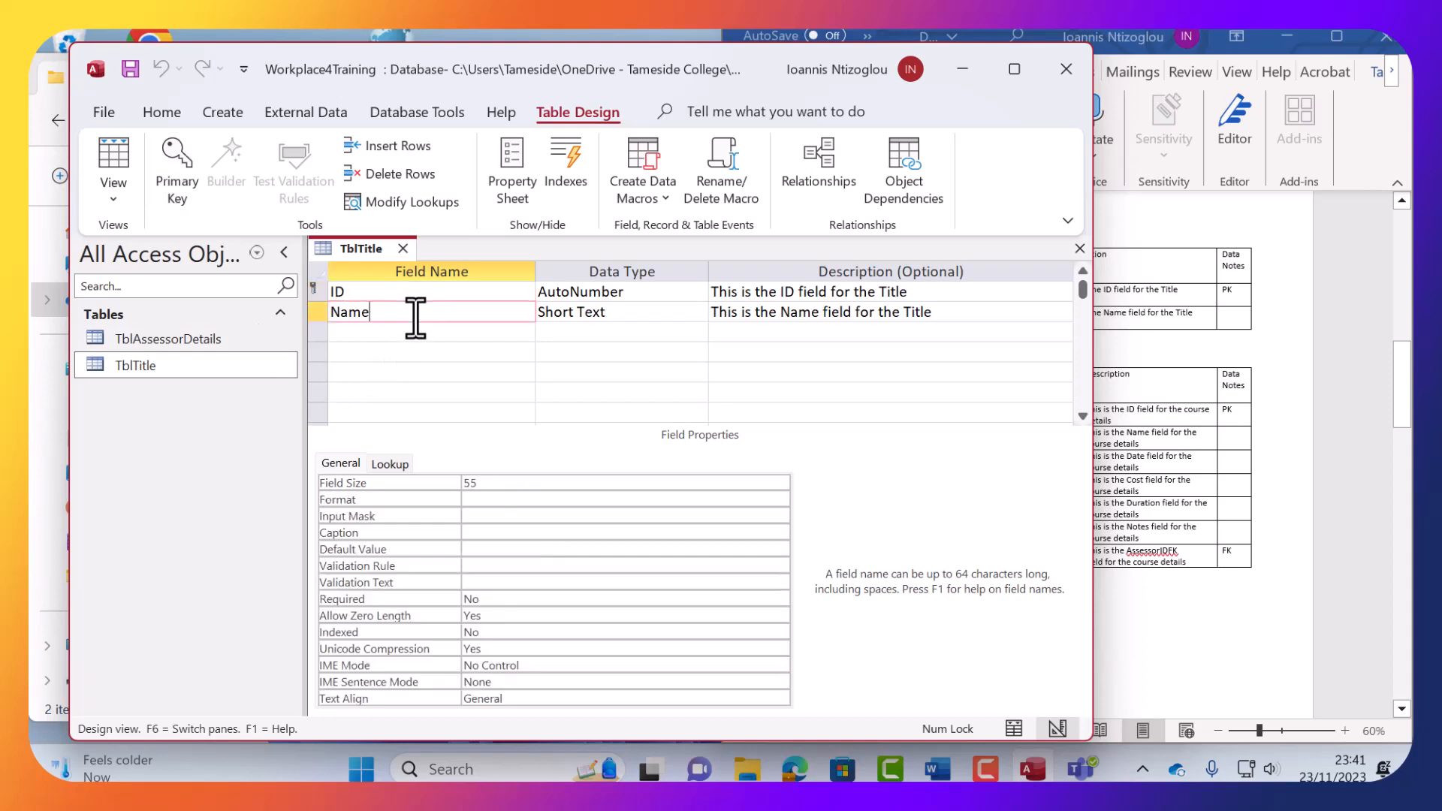
click(616, 599)
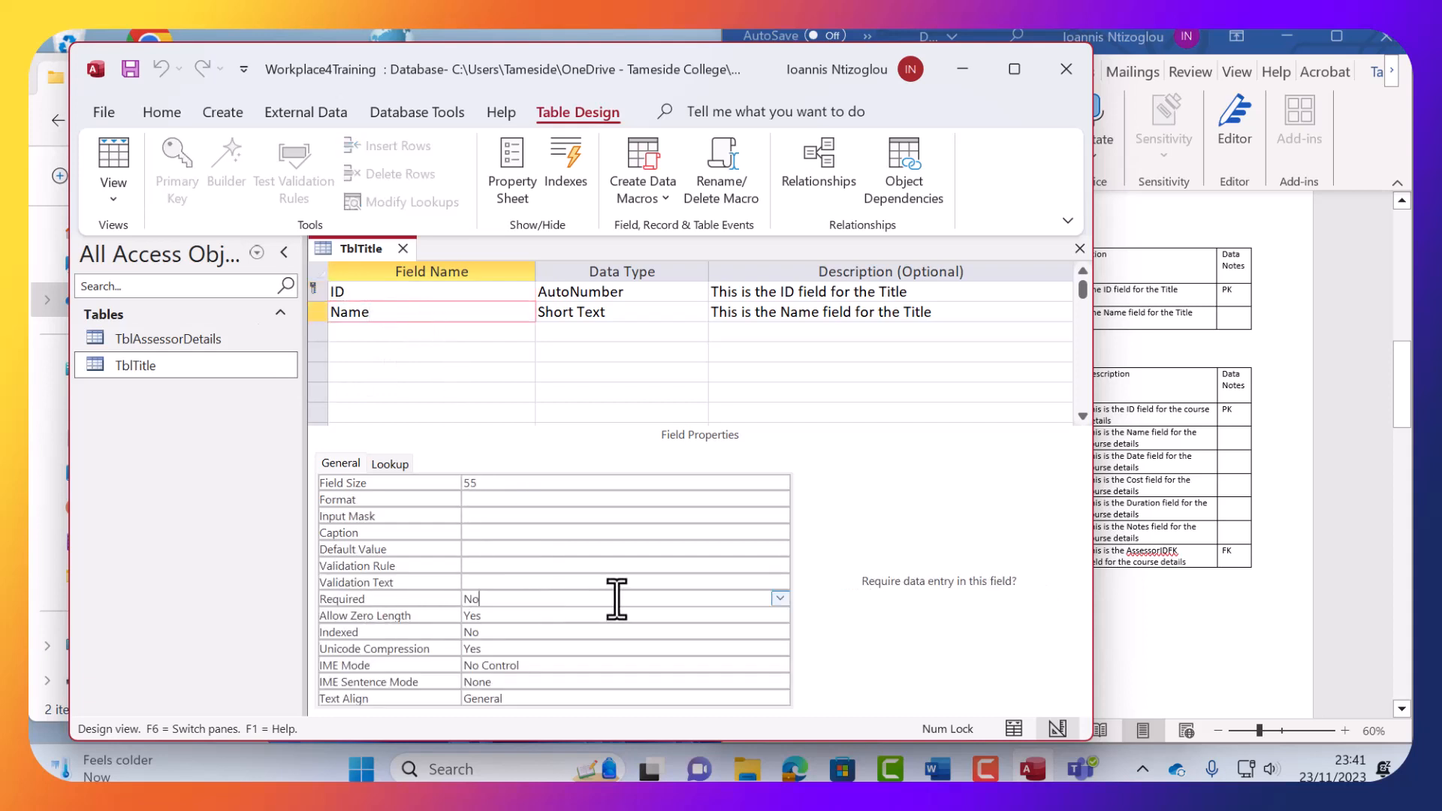
click(780, 599)
click(710, 616)
click(402, 248)
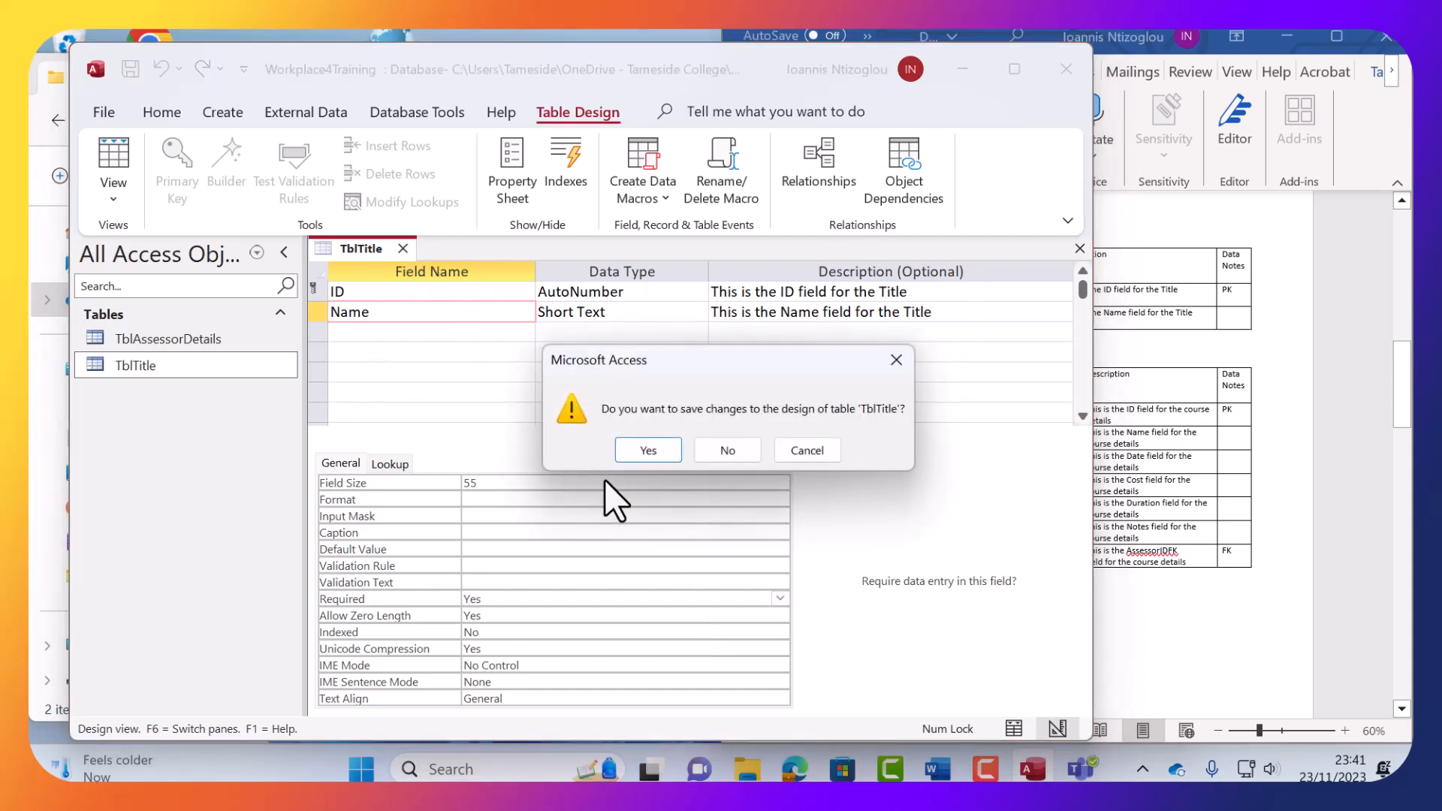
click(646, 449)
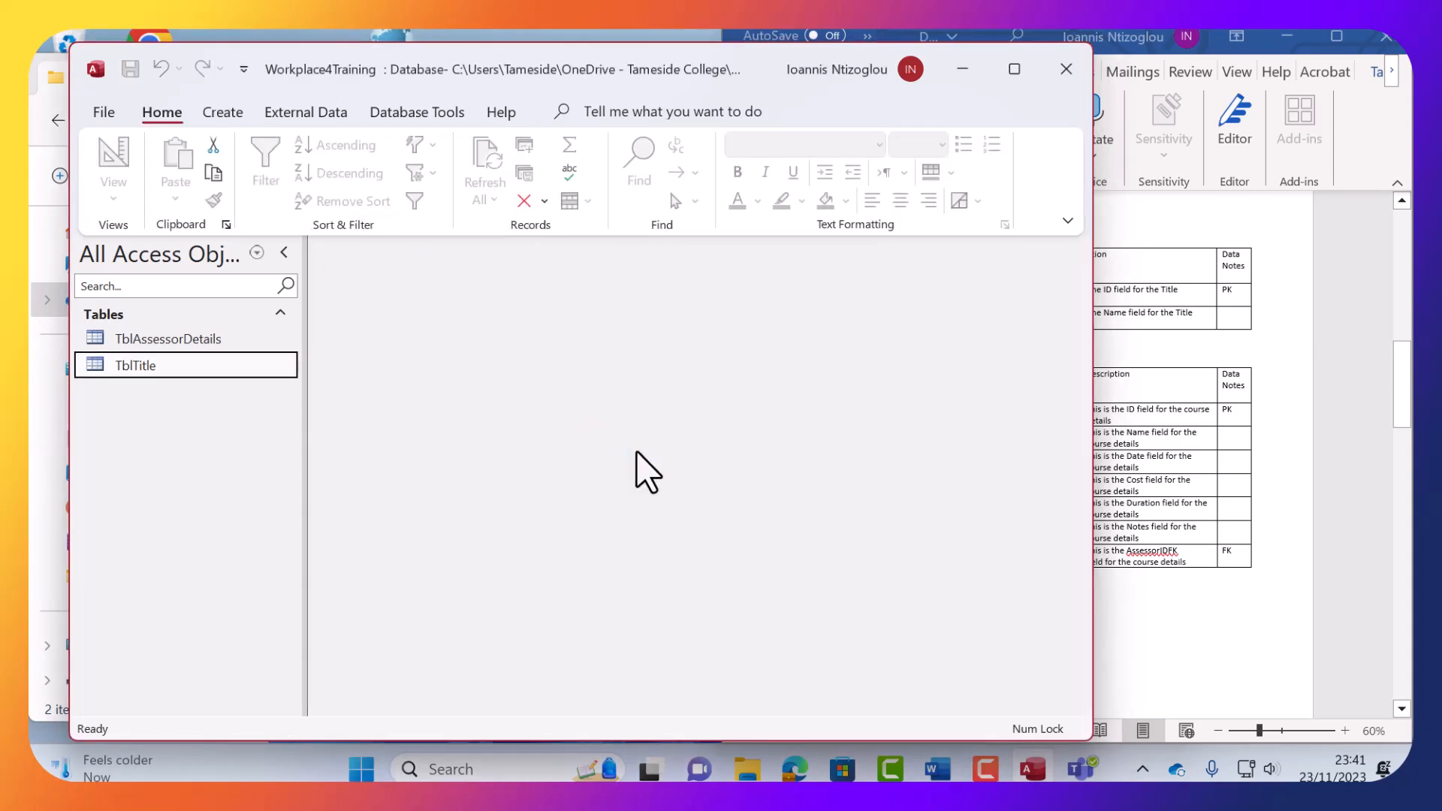
Create a new table in Access, naming it TblCourseDetails as copied from the Word dictionary, and open it in Design View.
click(1209, 473)
double_click(911, 356)
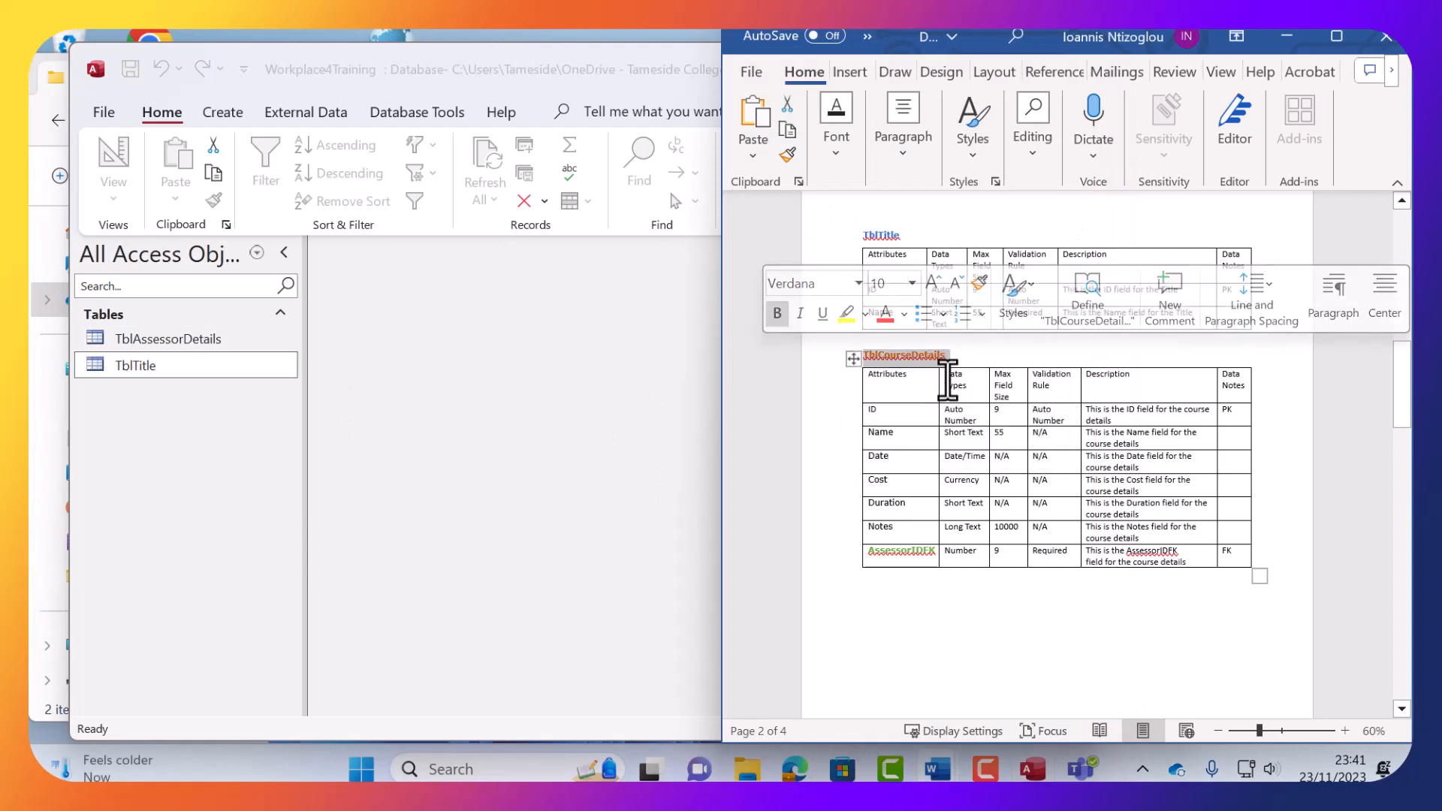
right_click(909, 358)
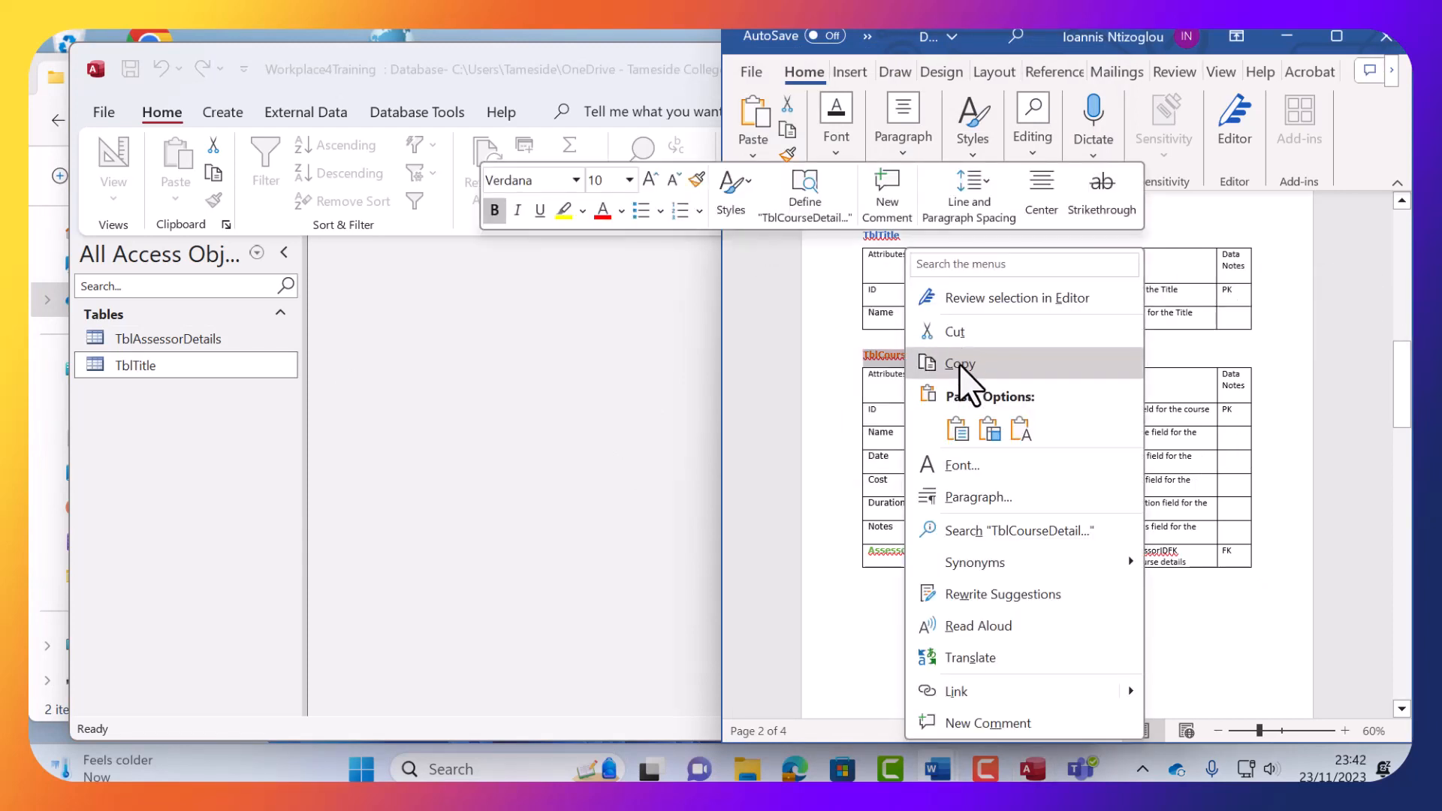
click(960, 364)
click(417, 315)
click(225, 113)
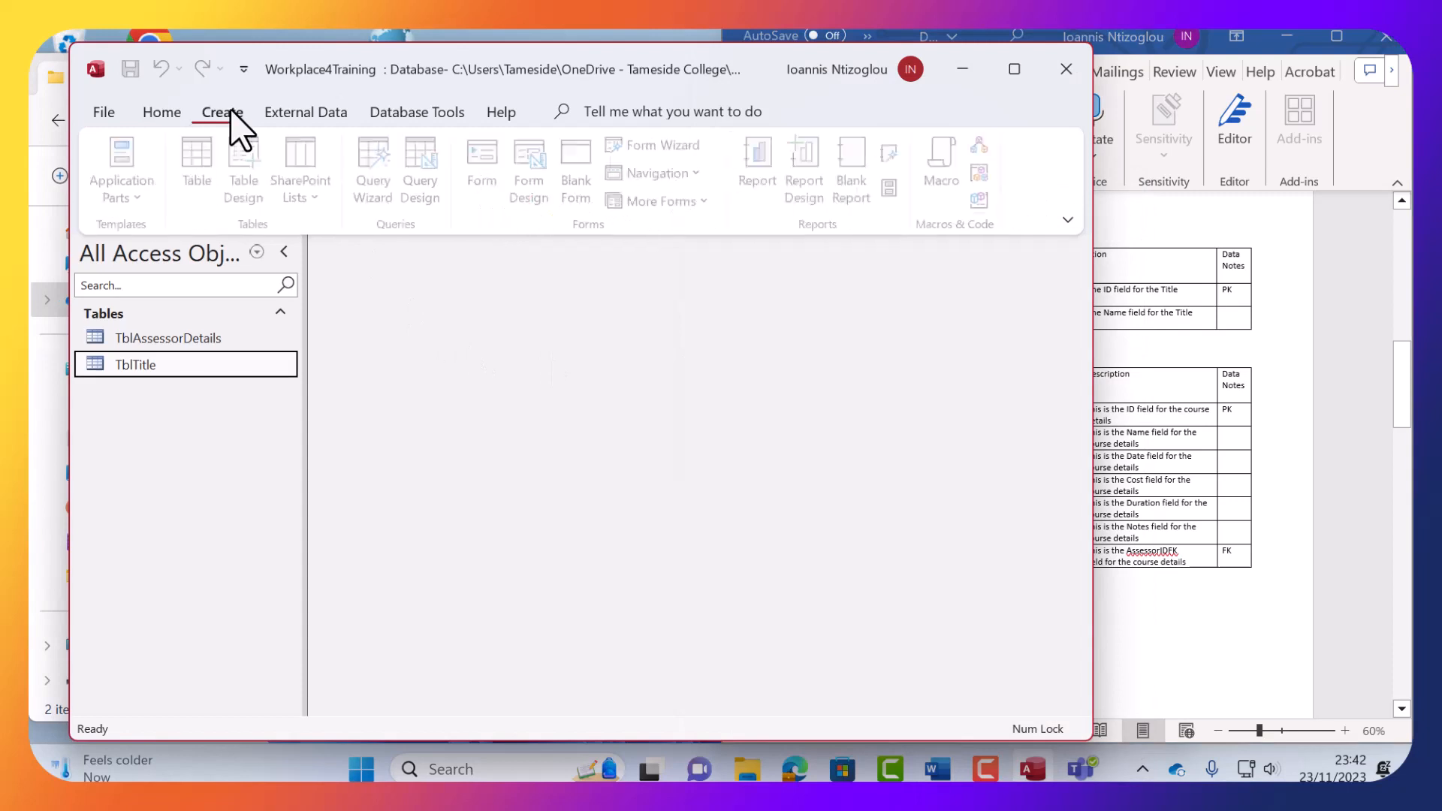
click(207, 176)
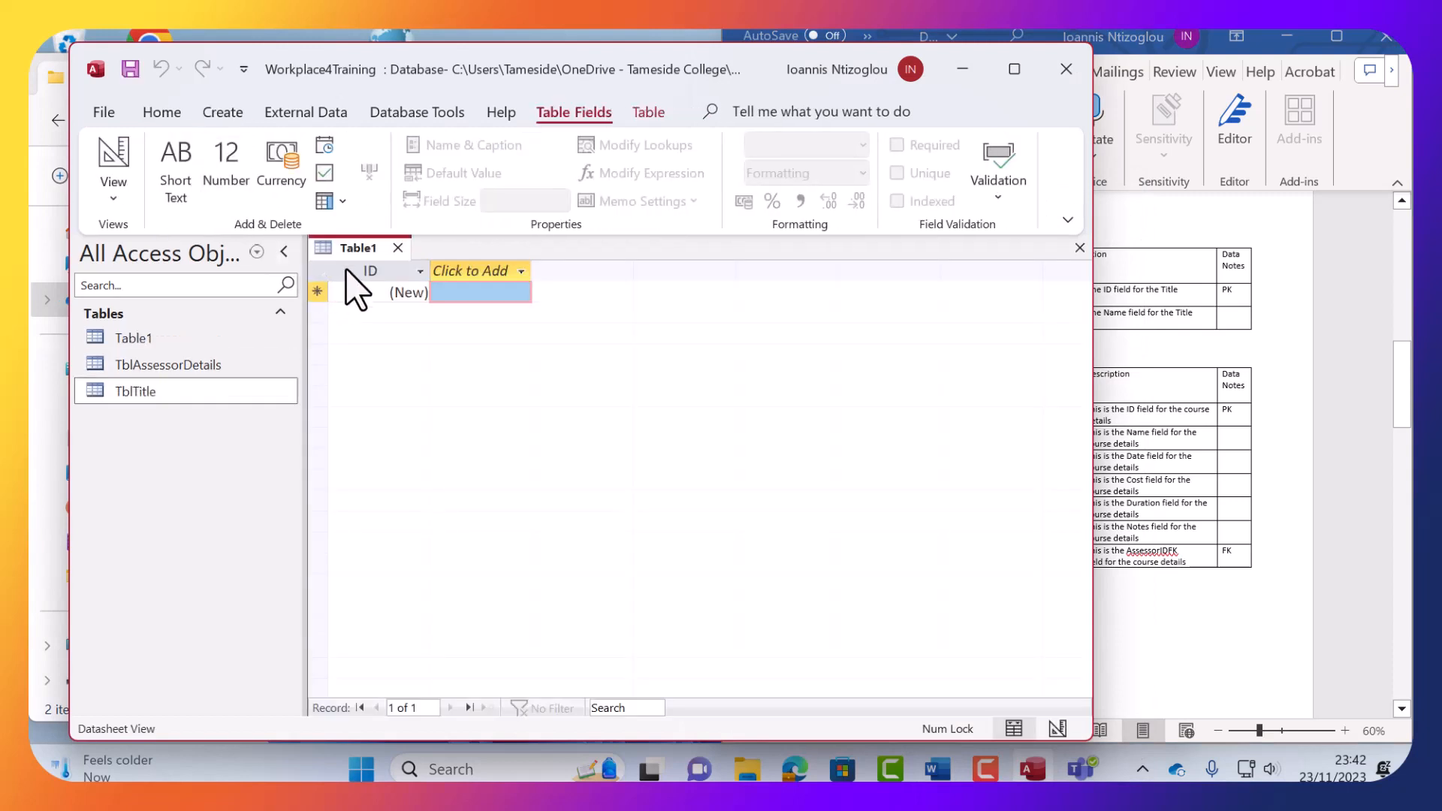
click(113, 198)
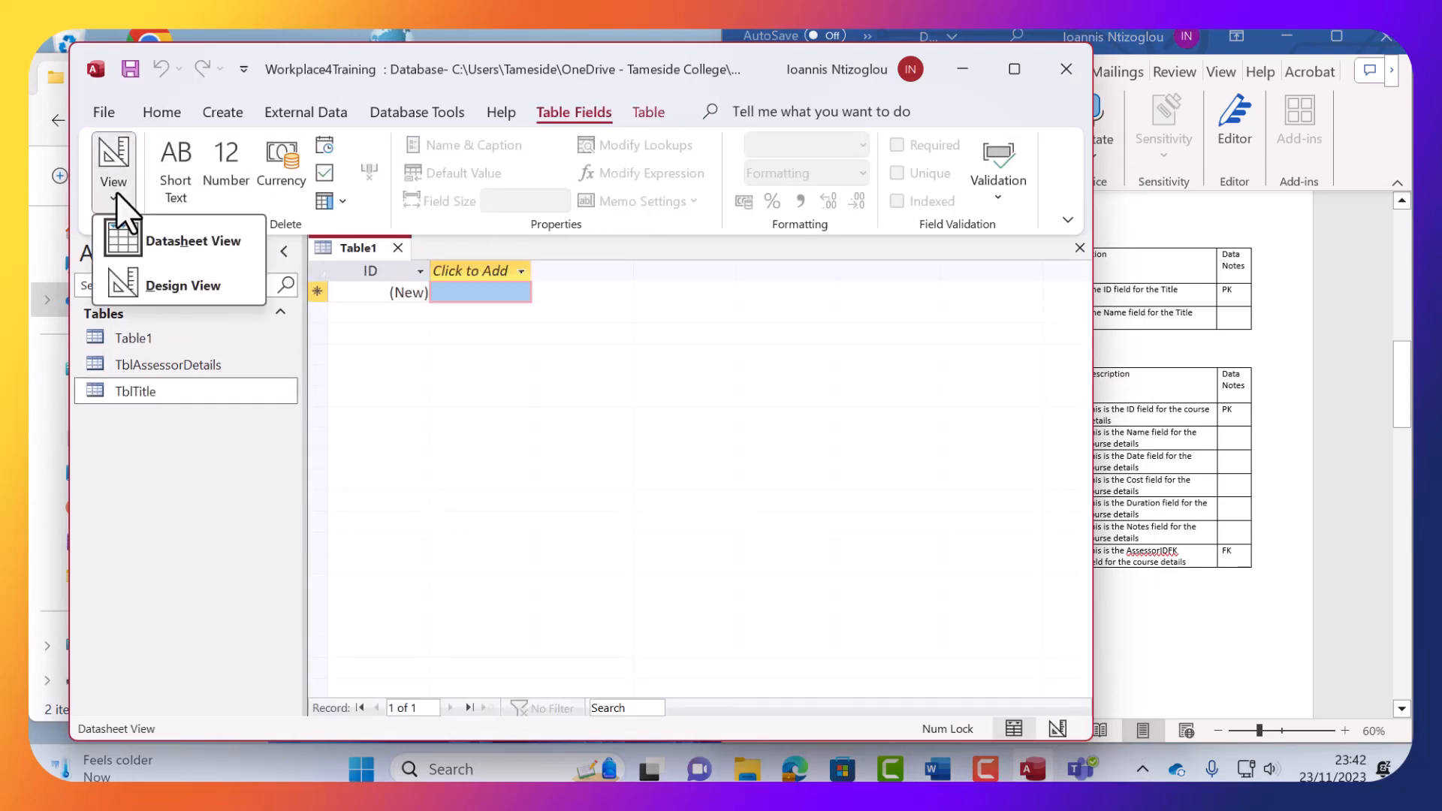
click(128, 289)
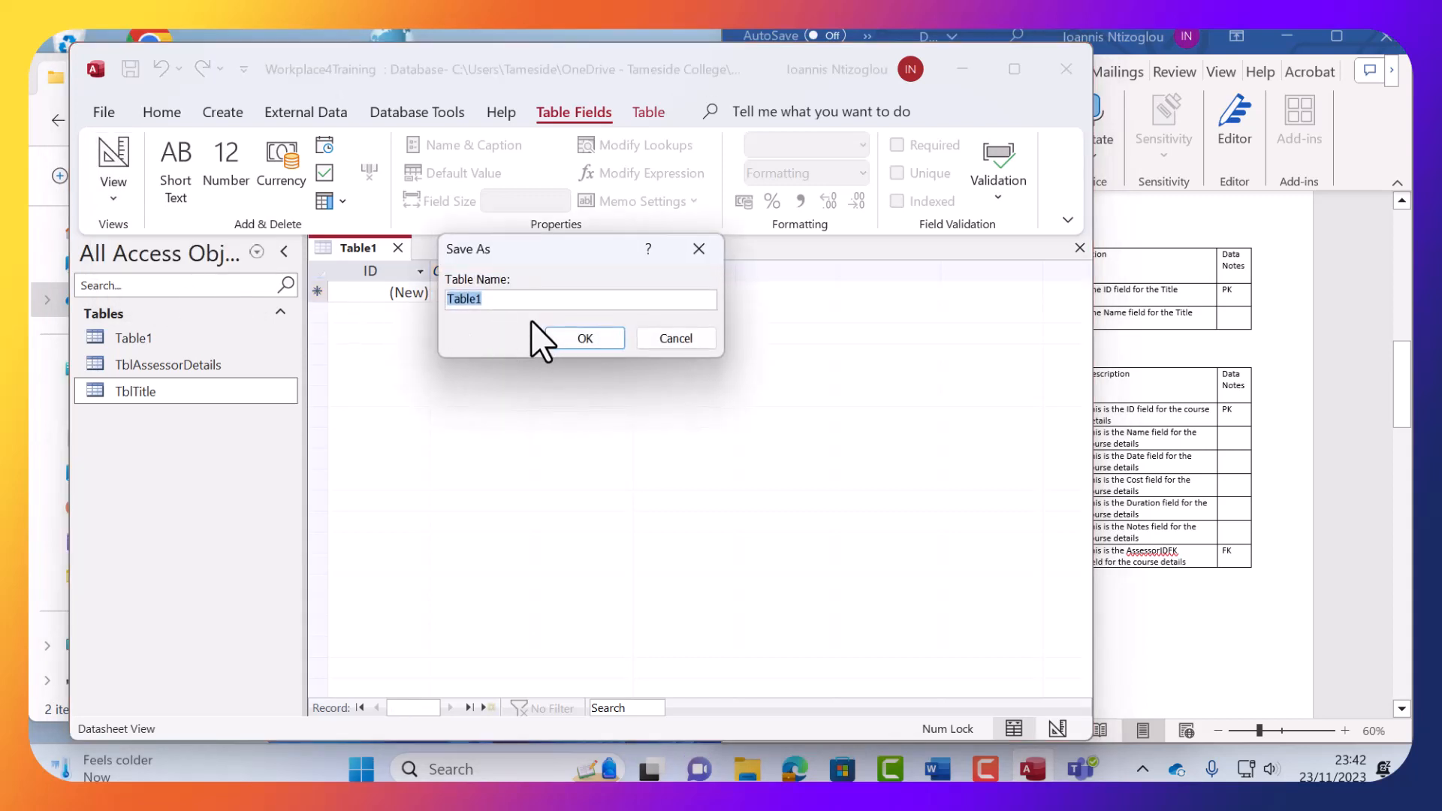
text(TblCourseDetails)
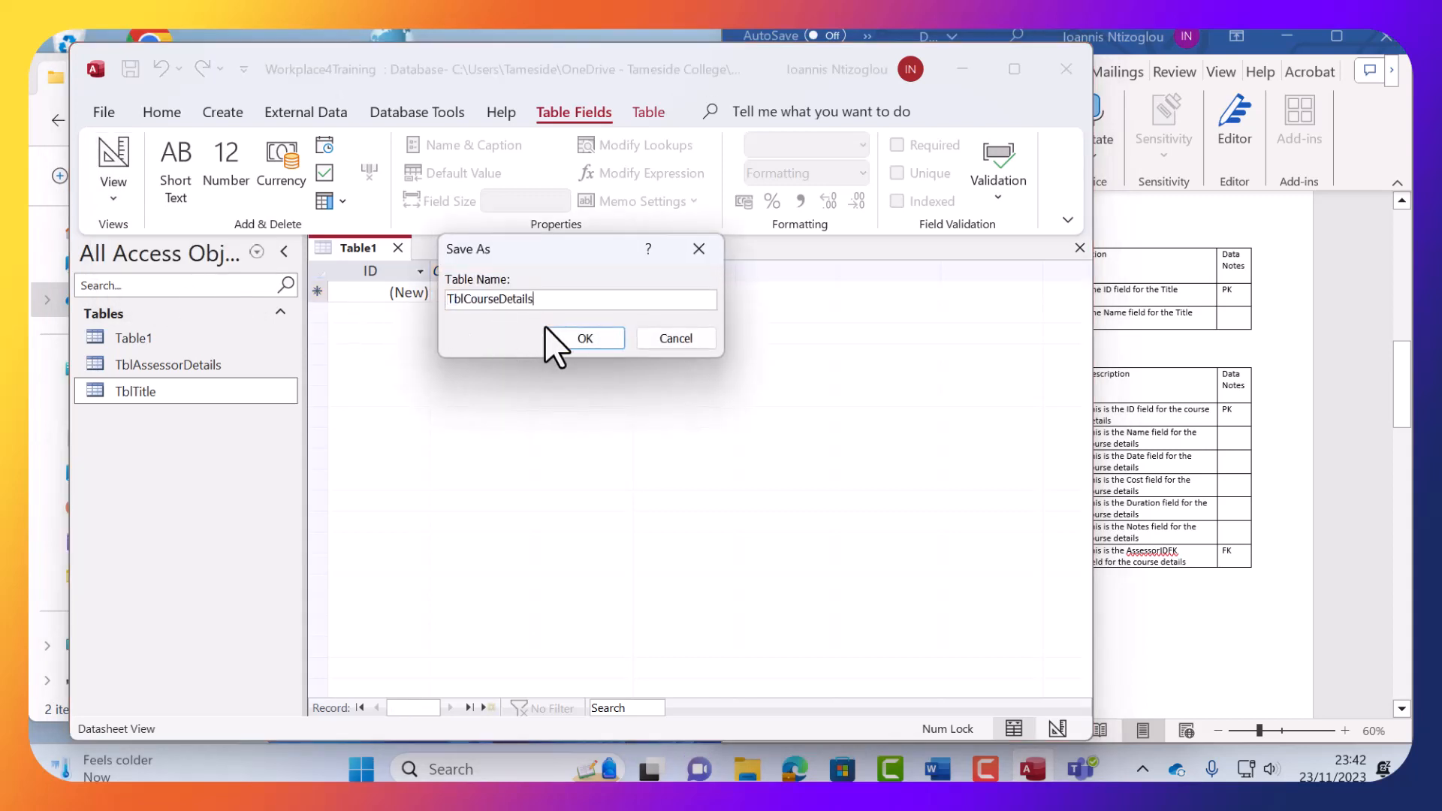
click(589, 340)
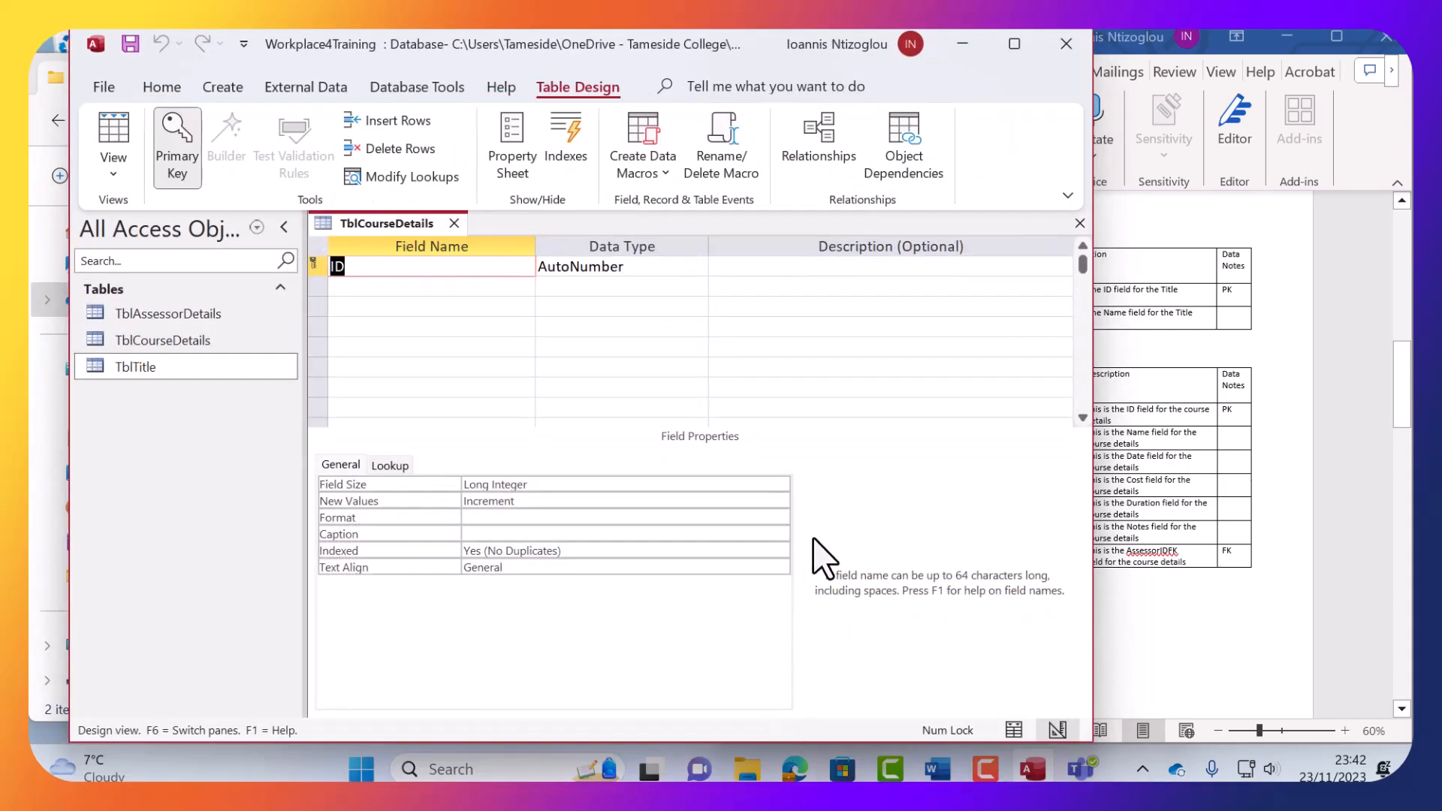
Arrange the Access window side by side with the Word data dictionary.
double_click(751, 740)
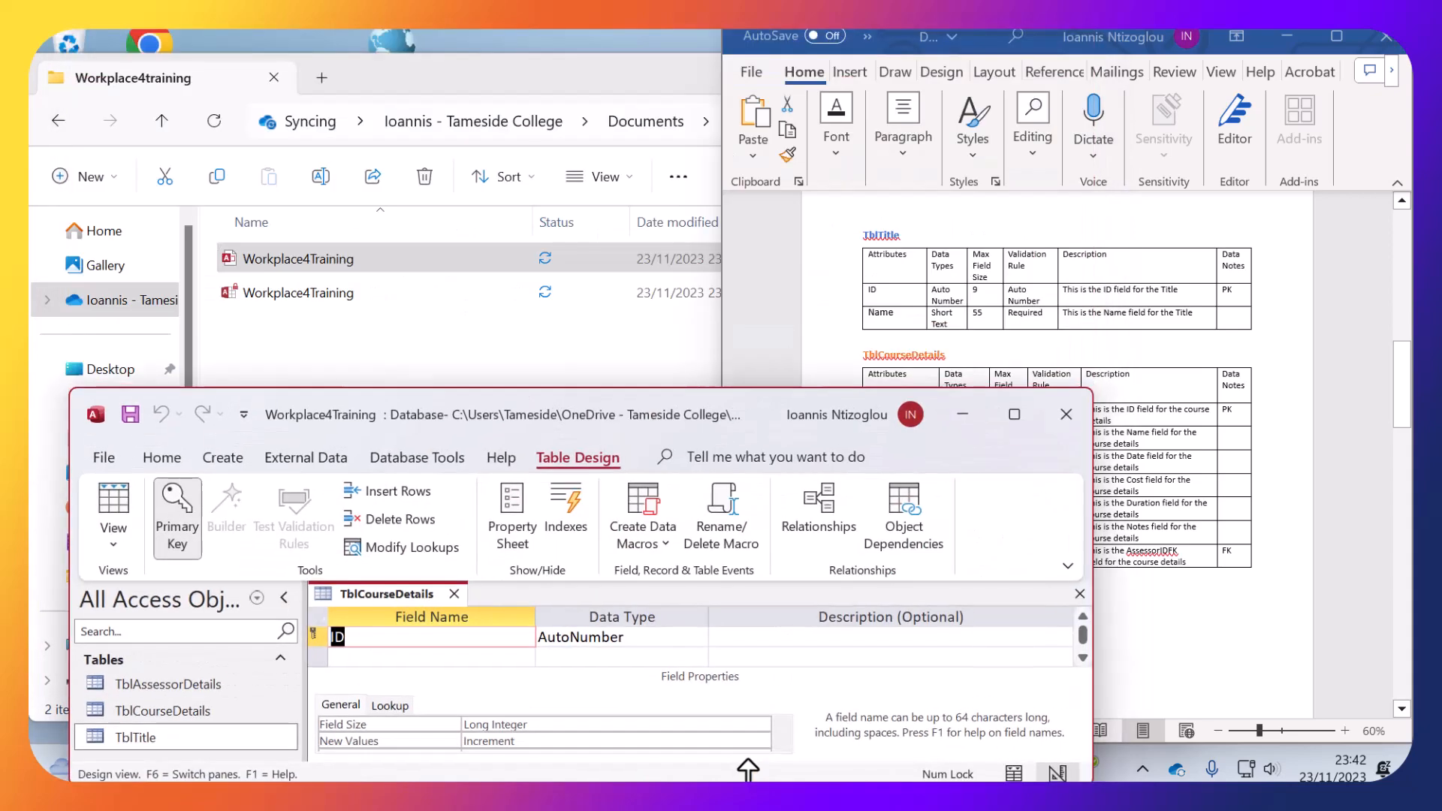
drag(608, 417, 15, 259)
click(1104, 385)
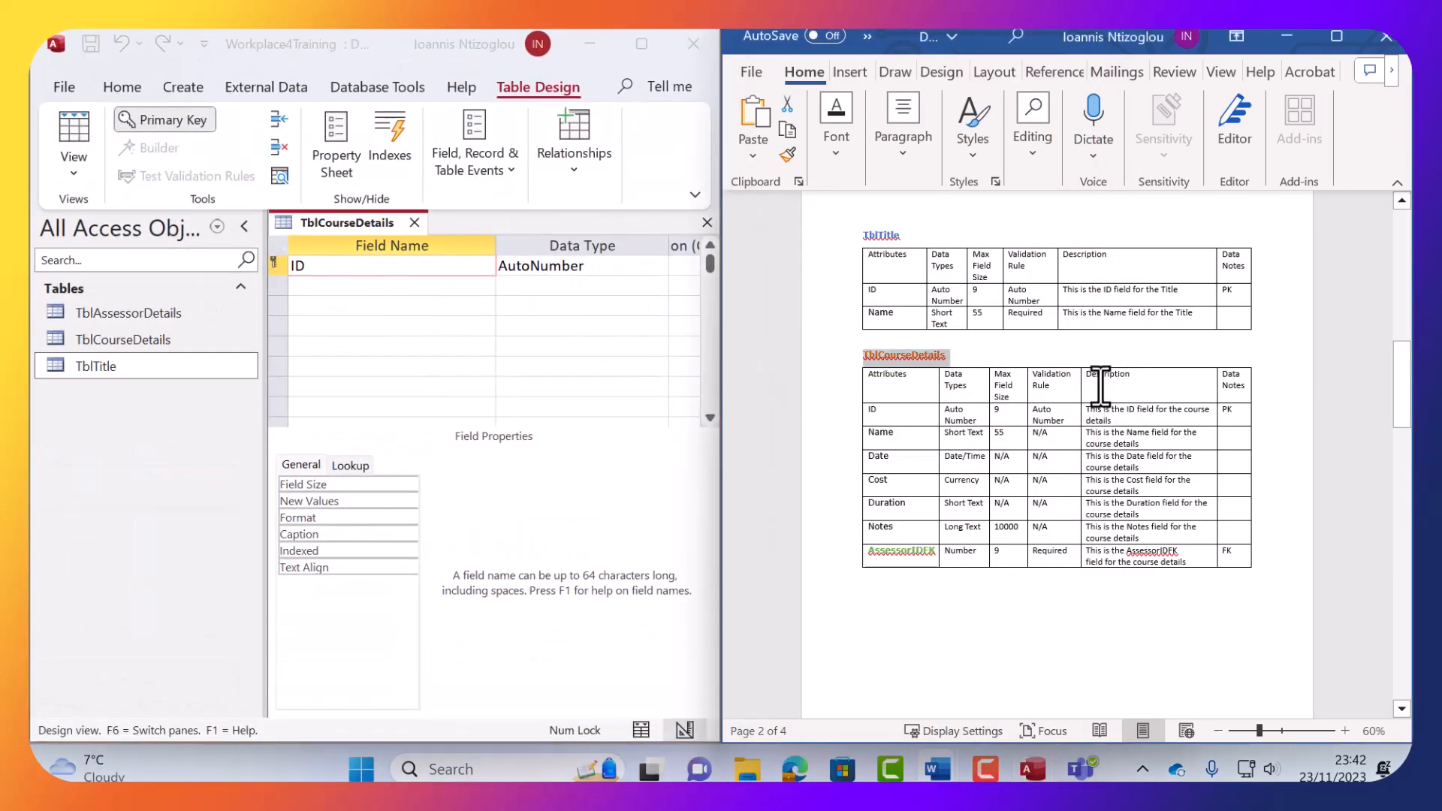
Add the Name field from the Word dictionary to TblCourseDetails as Short Text, accepting the reserved word.
double_click(881, 435)
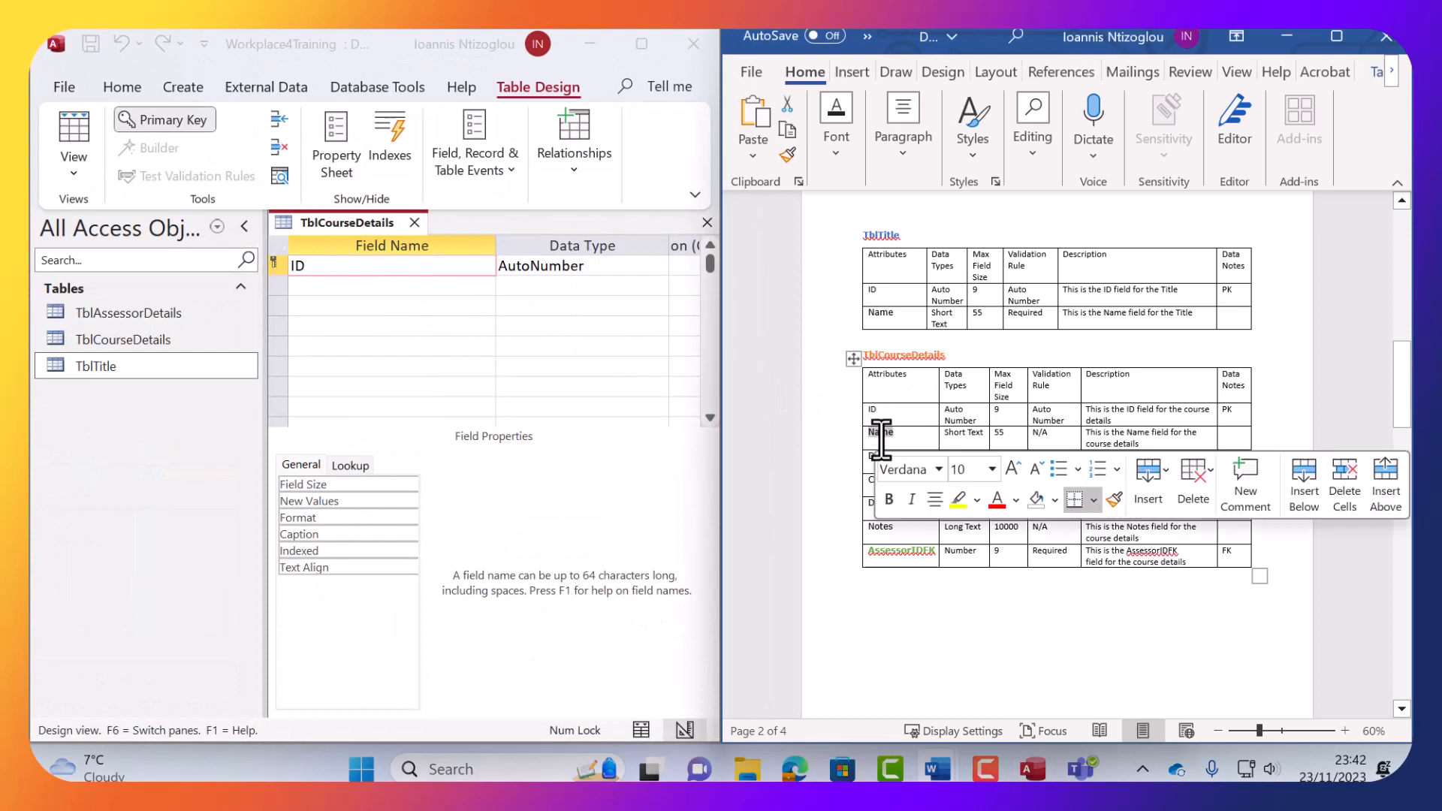
click(404, 286)
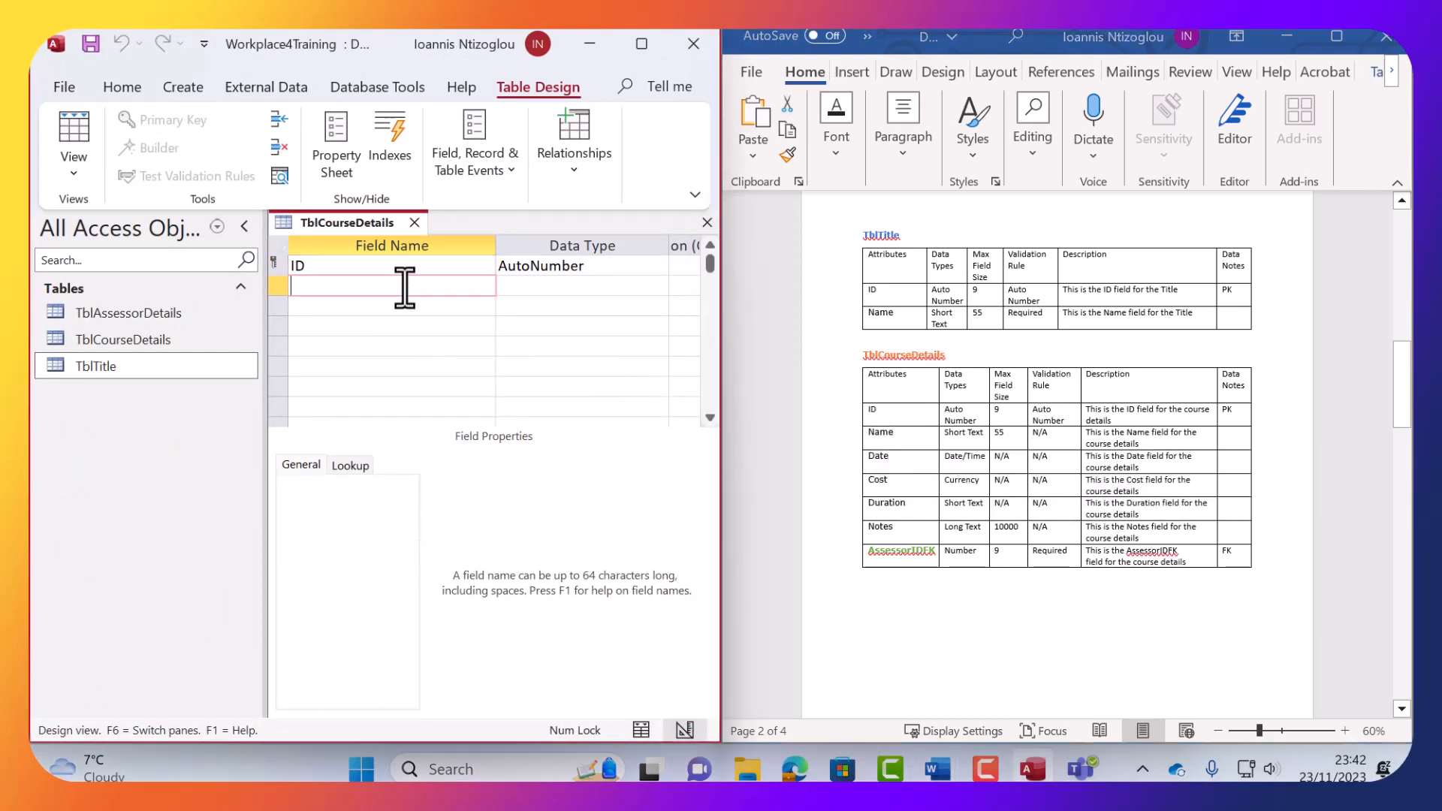
click(555, 290)
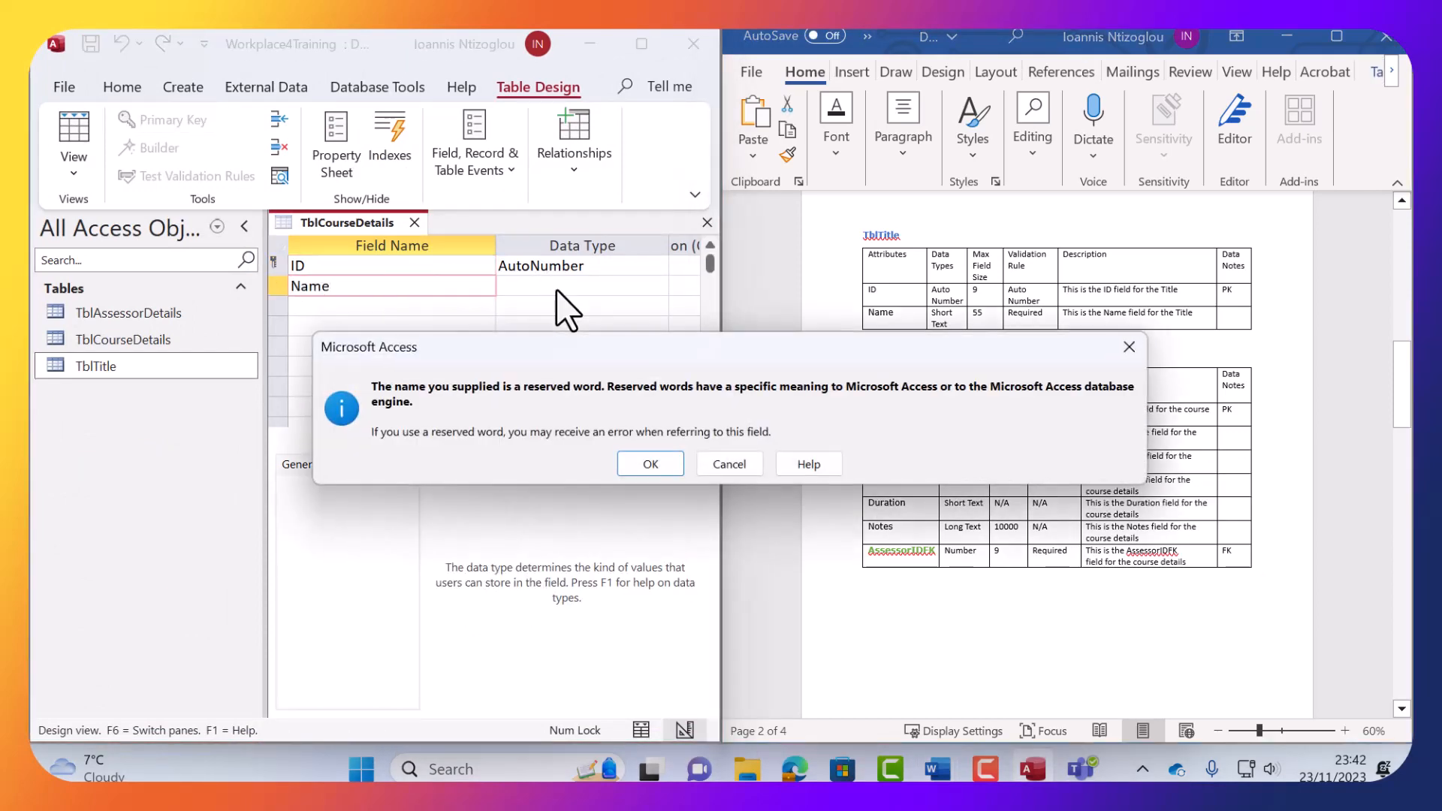
click(646, 466)
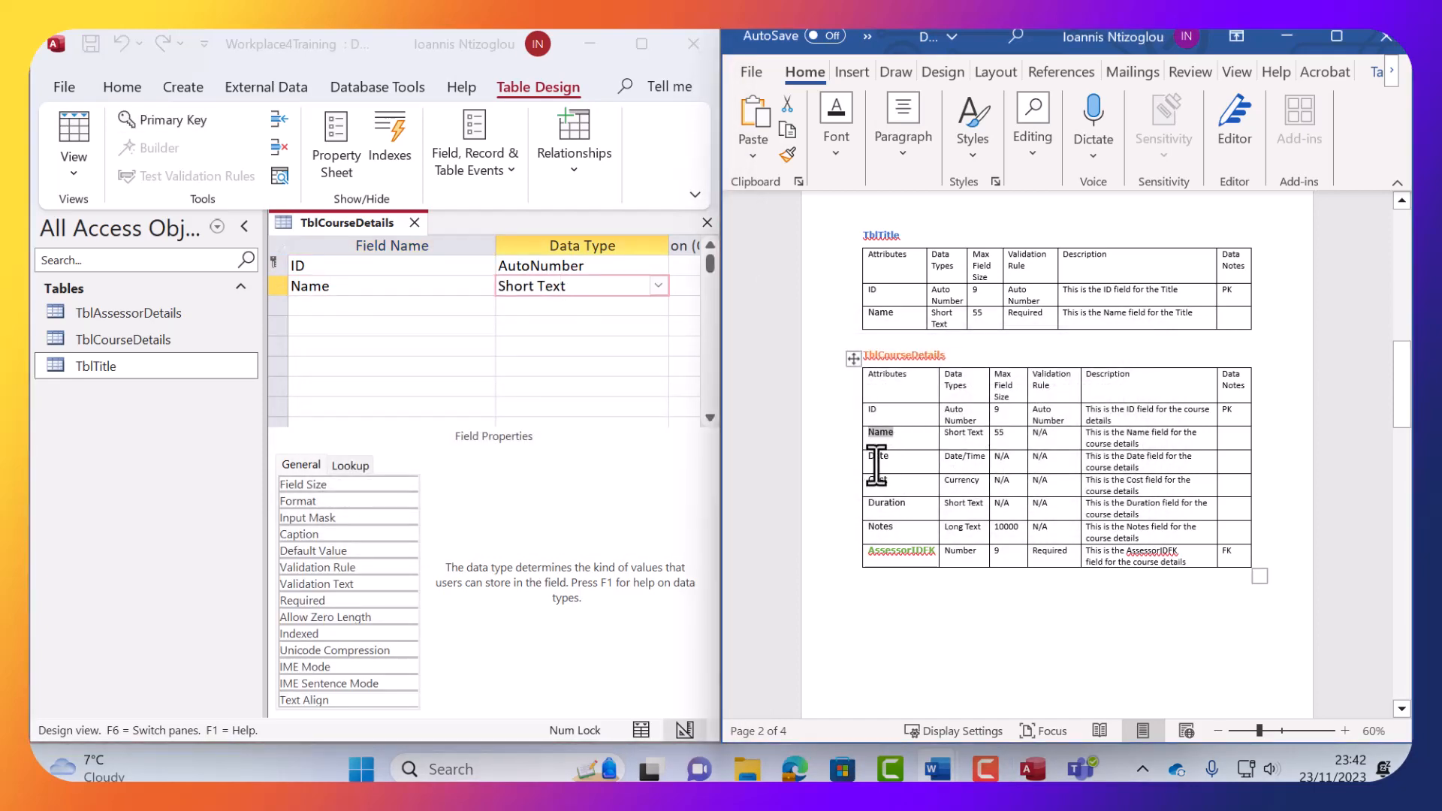
Add a Date field below Name with the Date/Time data type, accepting the reserved word.
click(391, 304)
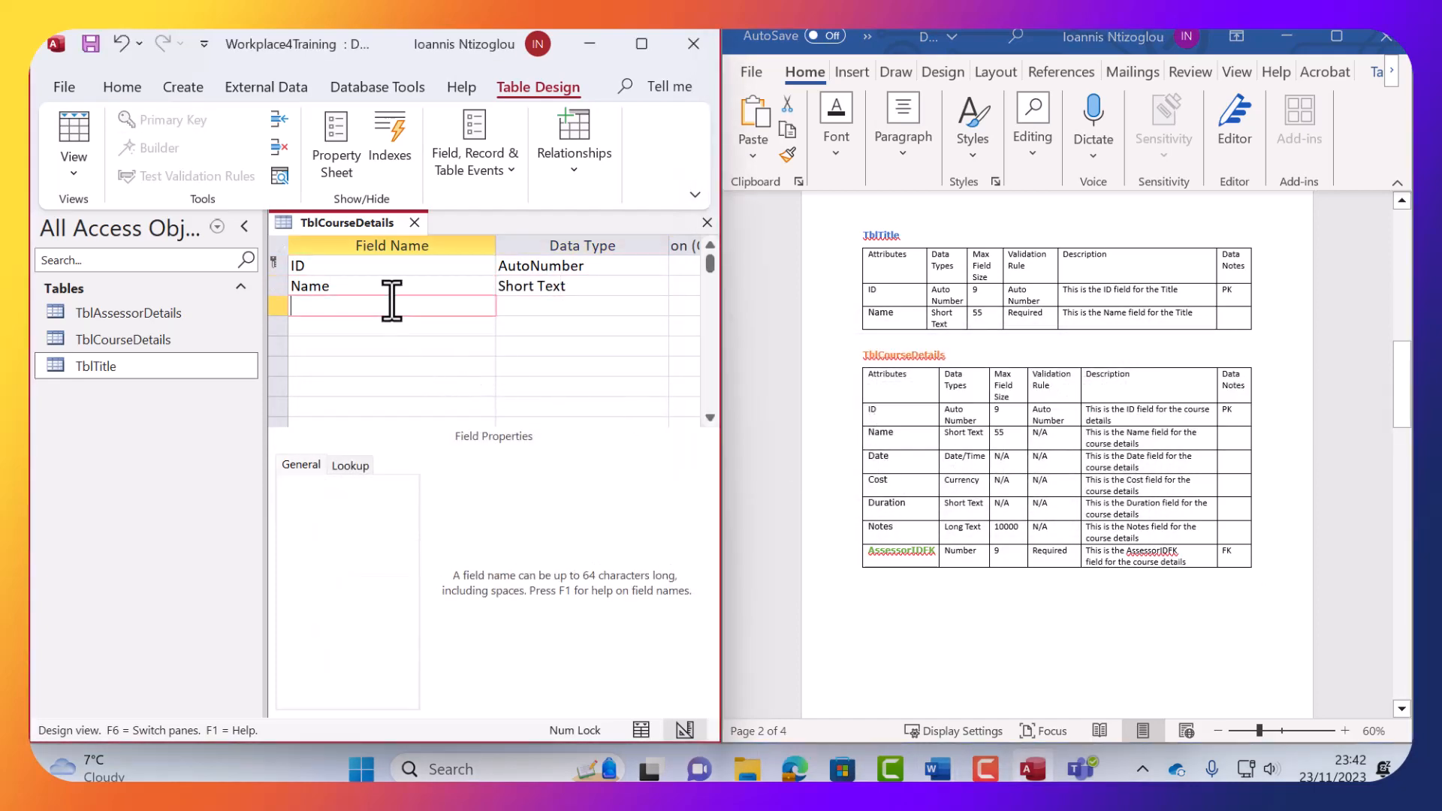
text(Date)
click(527, 311)
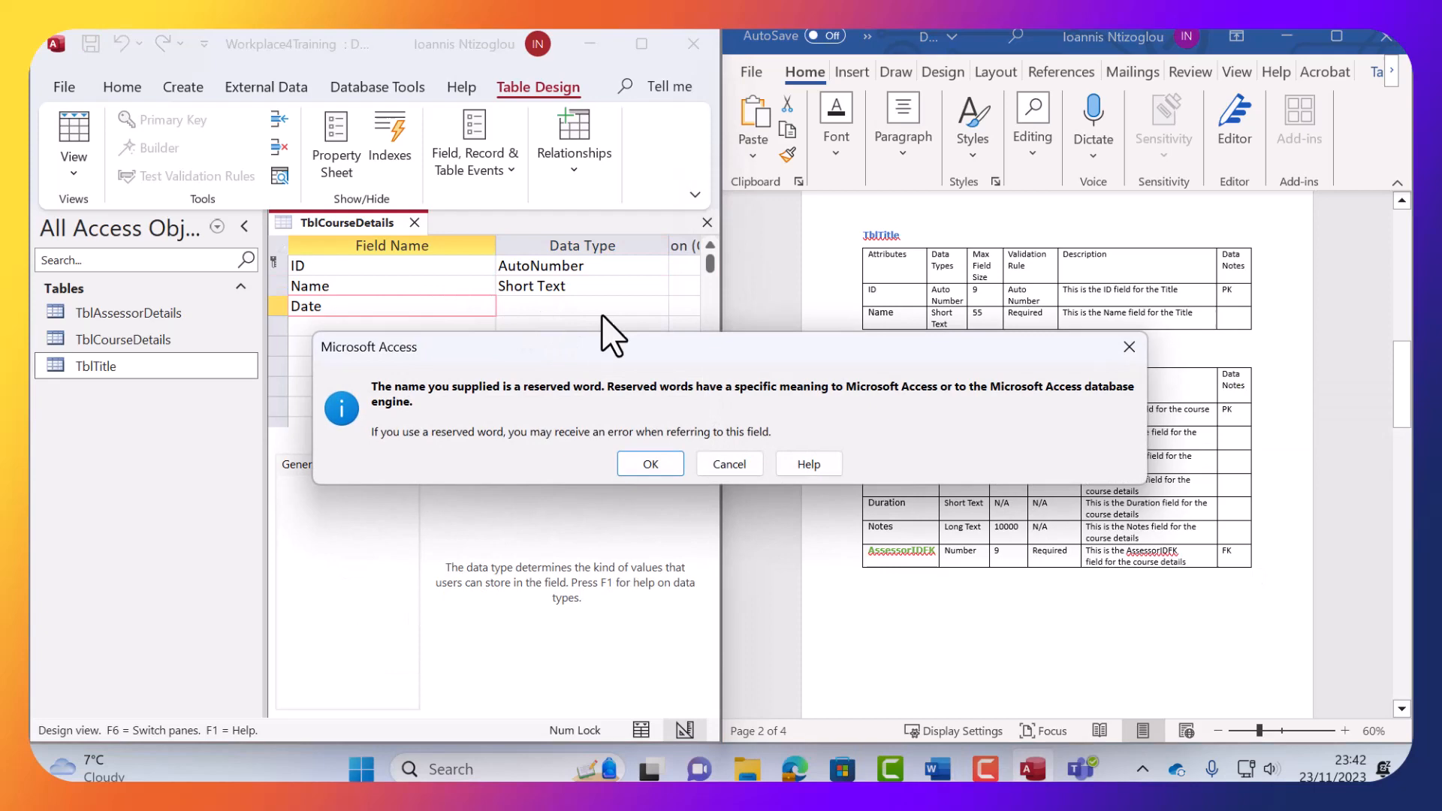
click(674, 471)
click(658, 307)
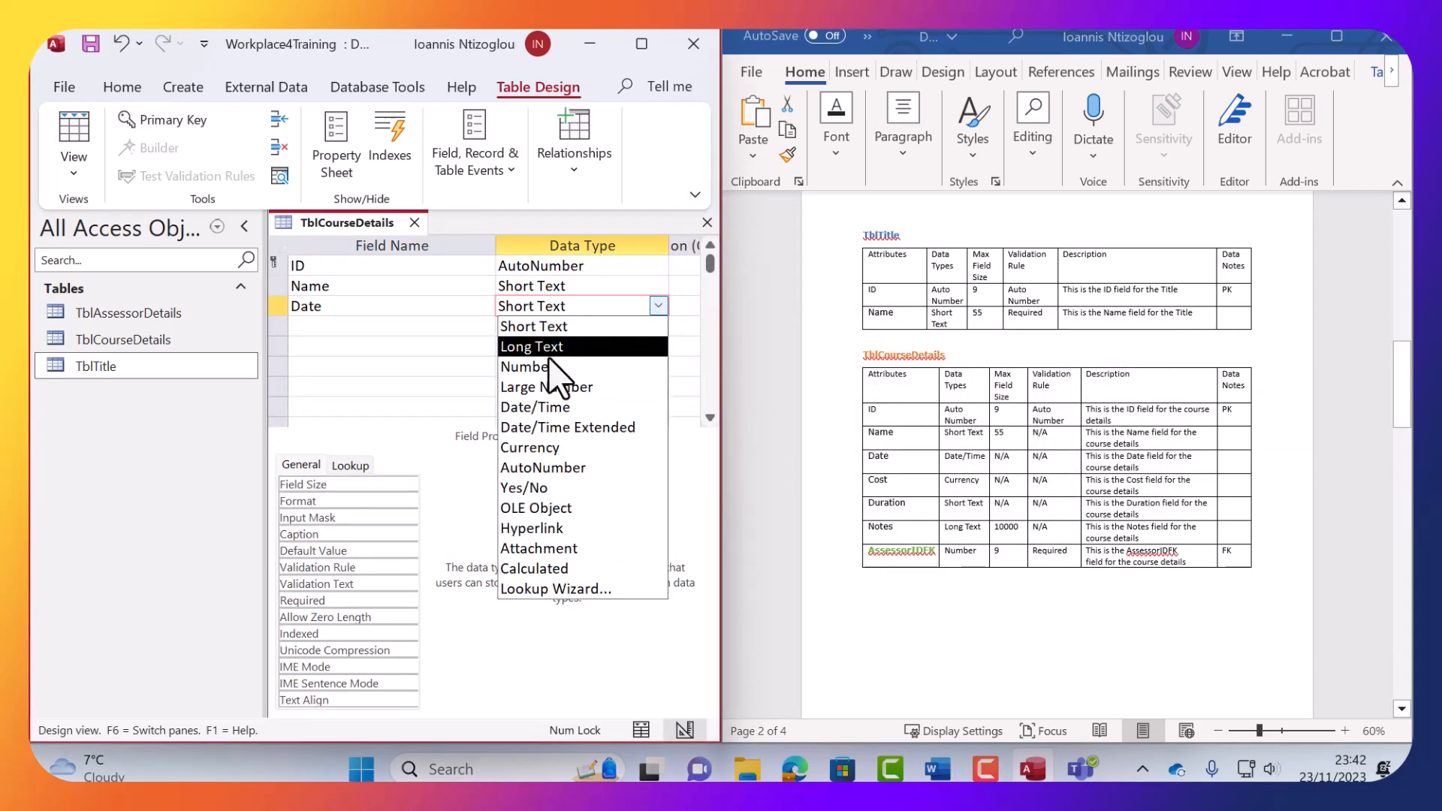
click(553, 410)
Add the Cost field from the Word dictionary below Date, with the Currency data type.
double_click(877, 456)
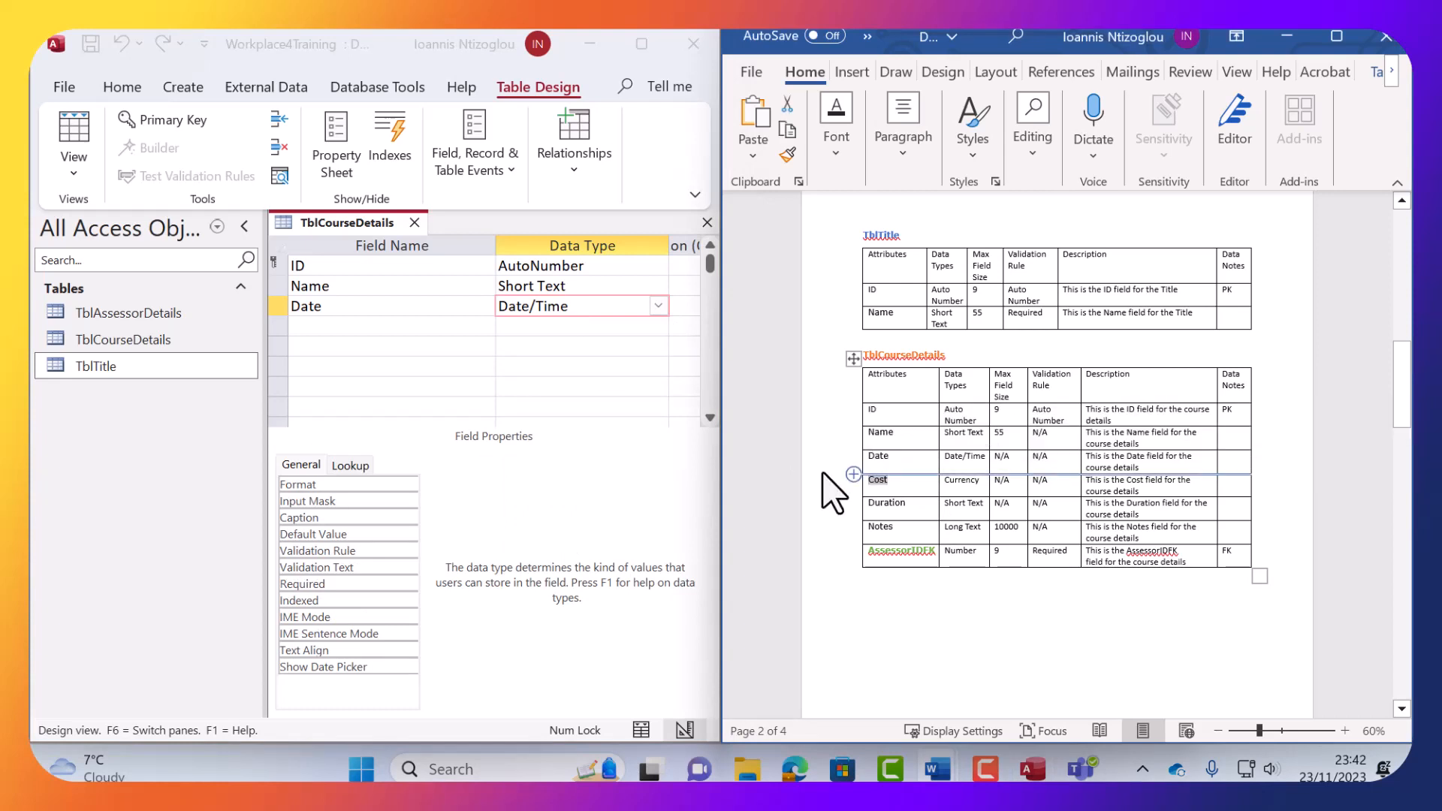
click(350, 327)
text(Cost)
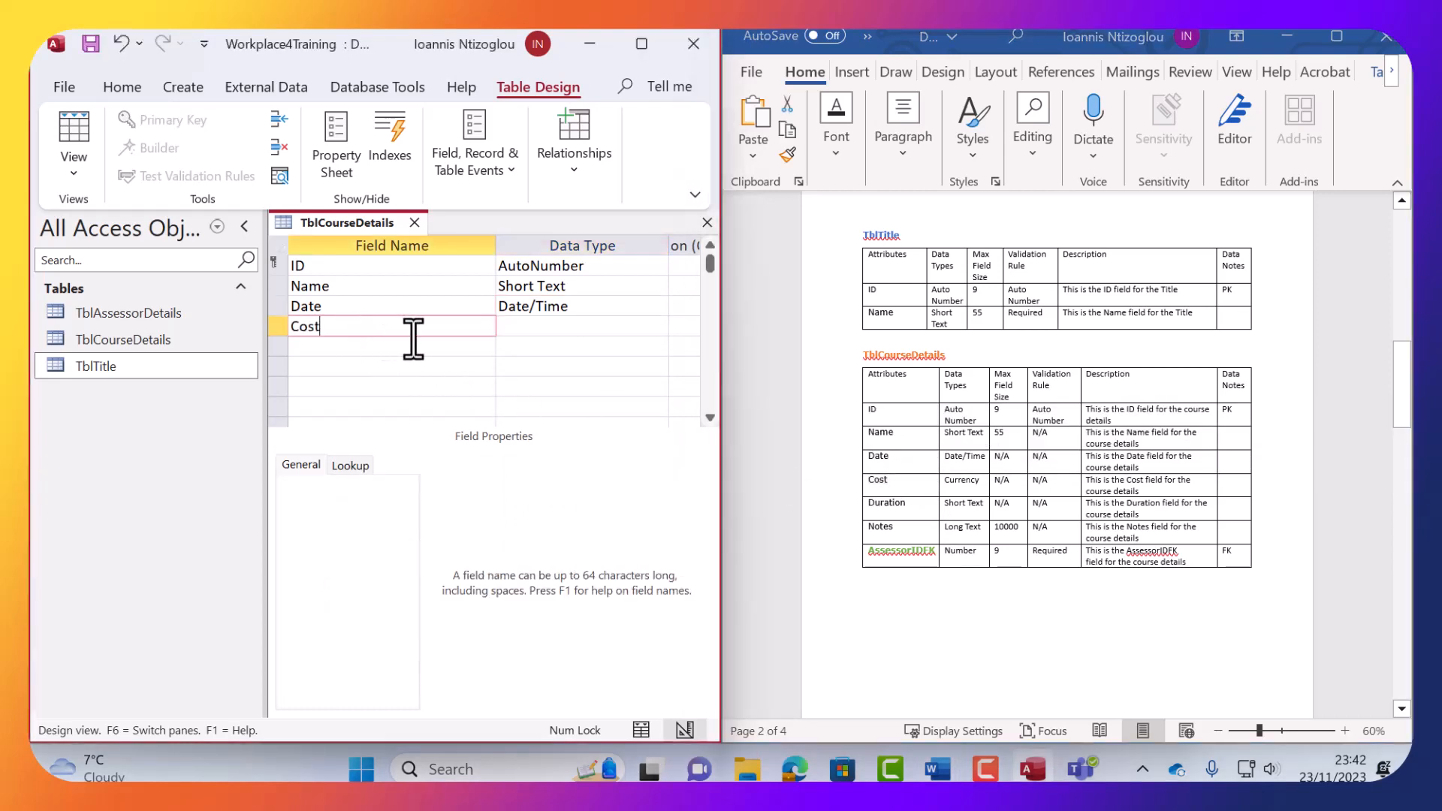
click(555, 328)
click(658, 326)
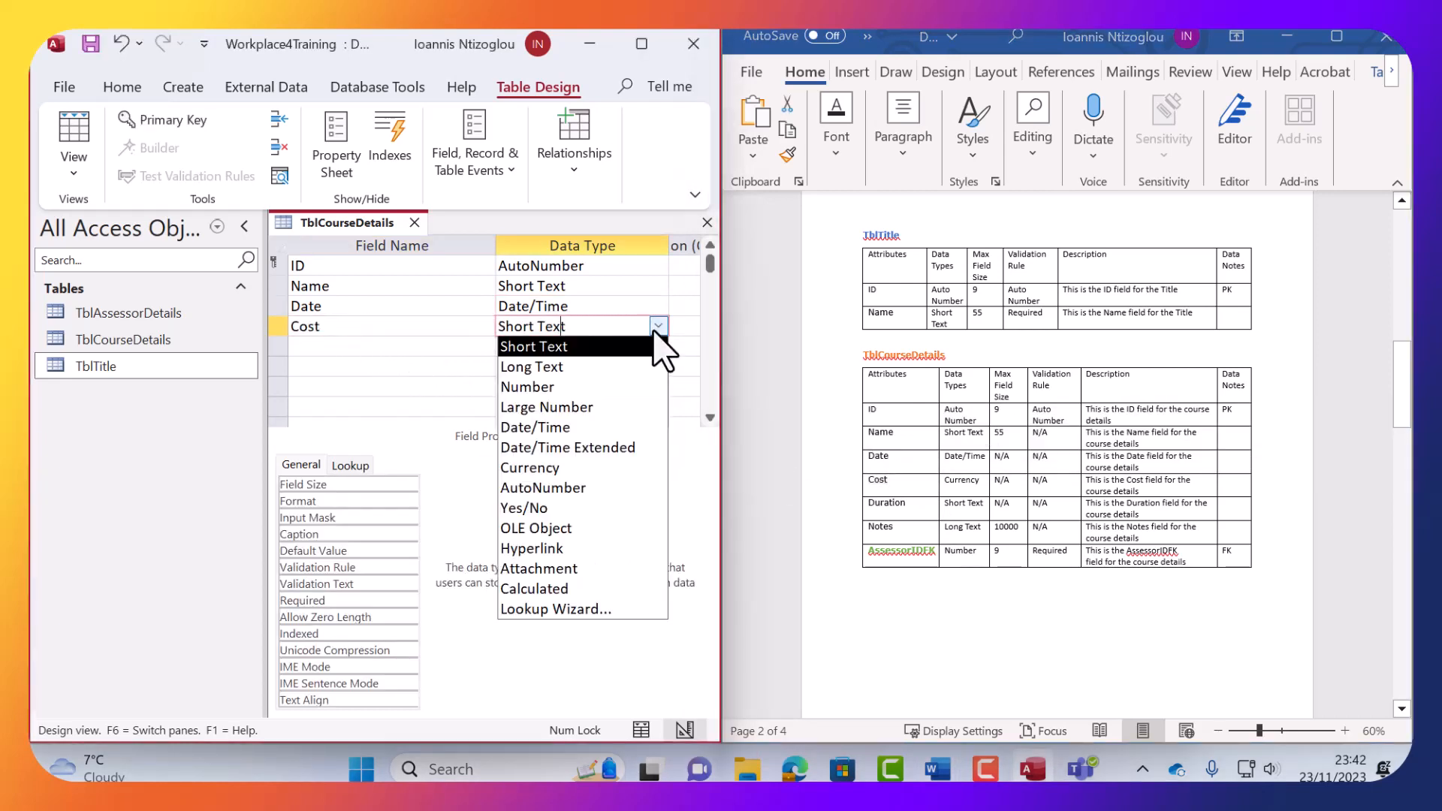
click(565, 469)
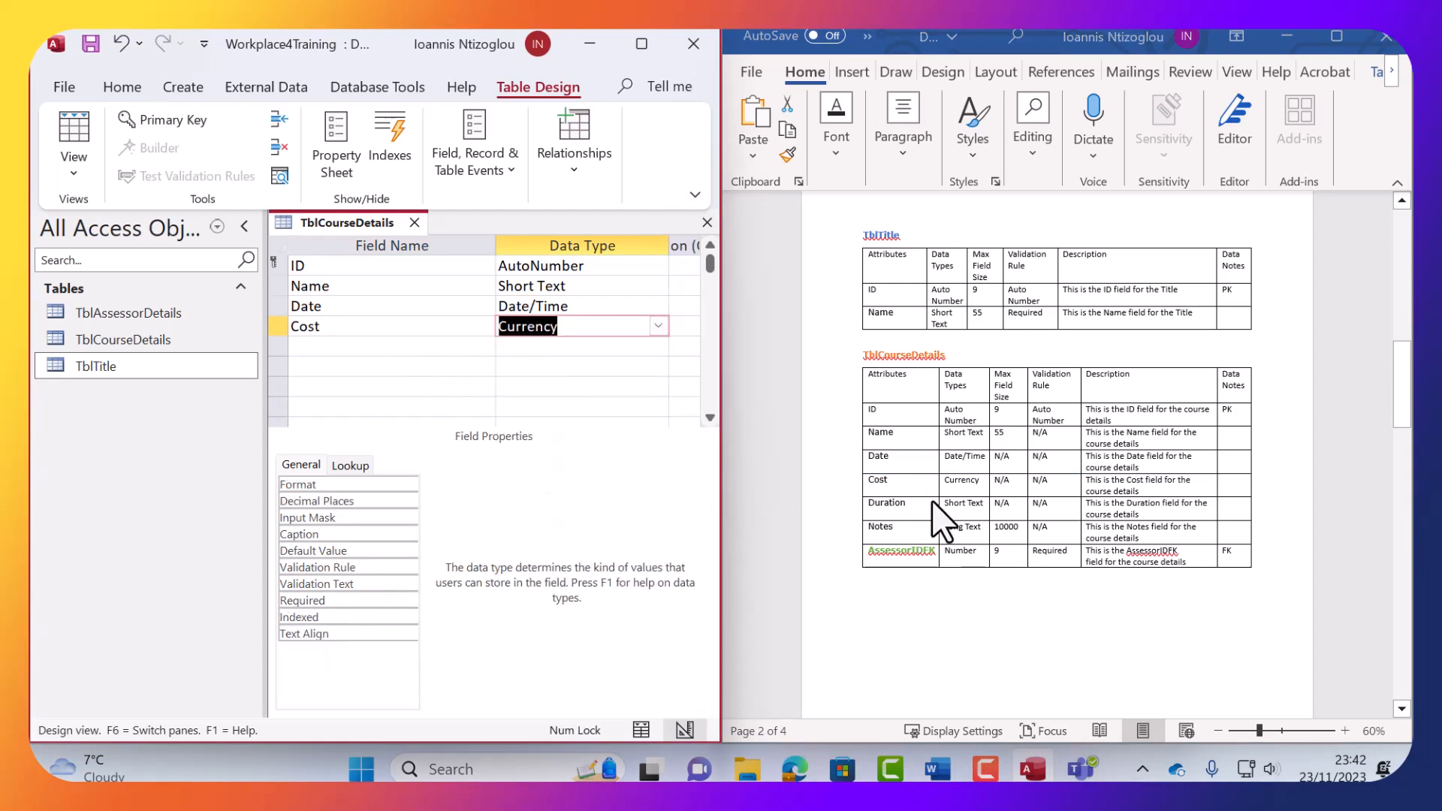
Copy the Duration field name from the Word dictionary into the row below Cost, with the Short Text data type.
double_click(915, 489)
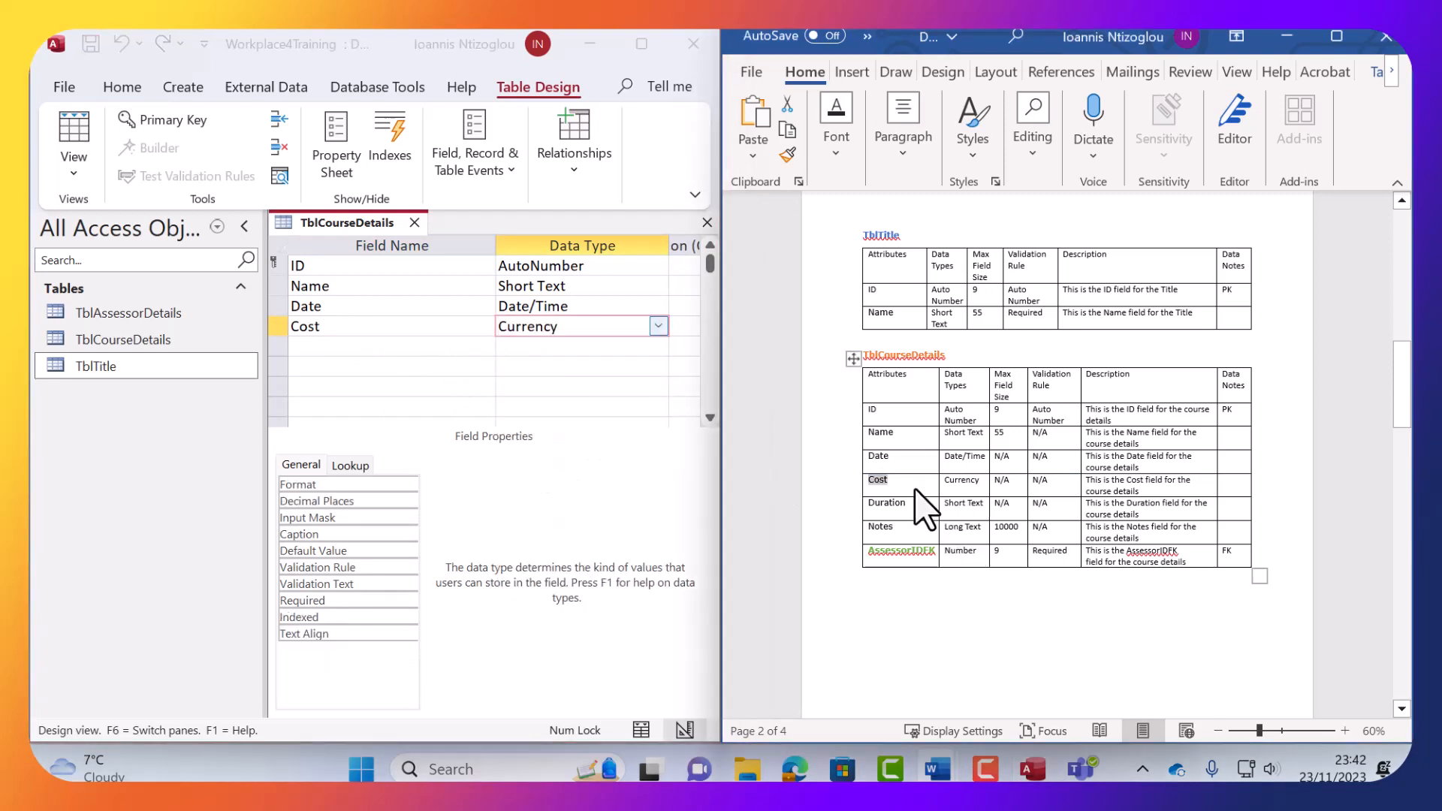
double_click(894, 504)
click(428, 346)
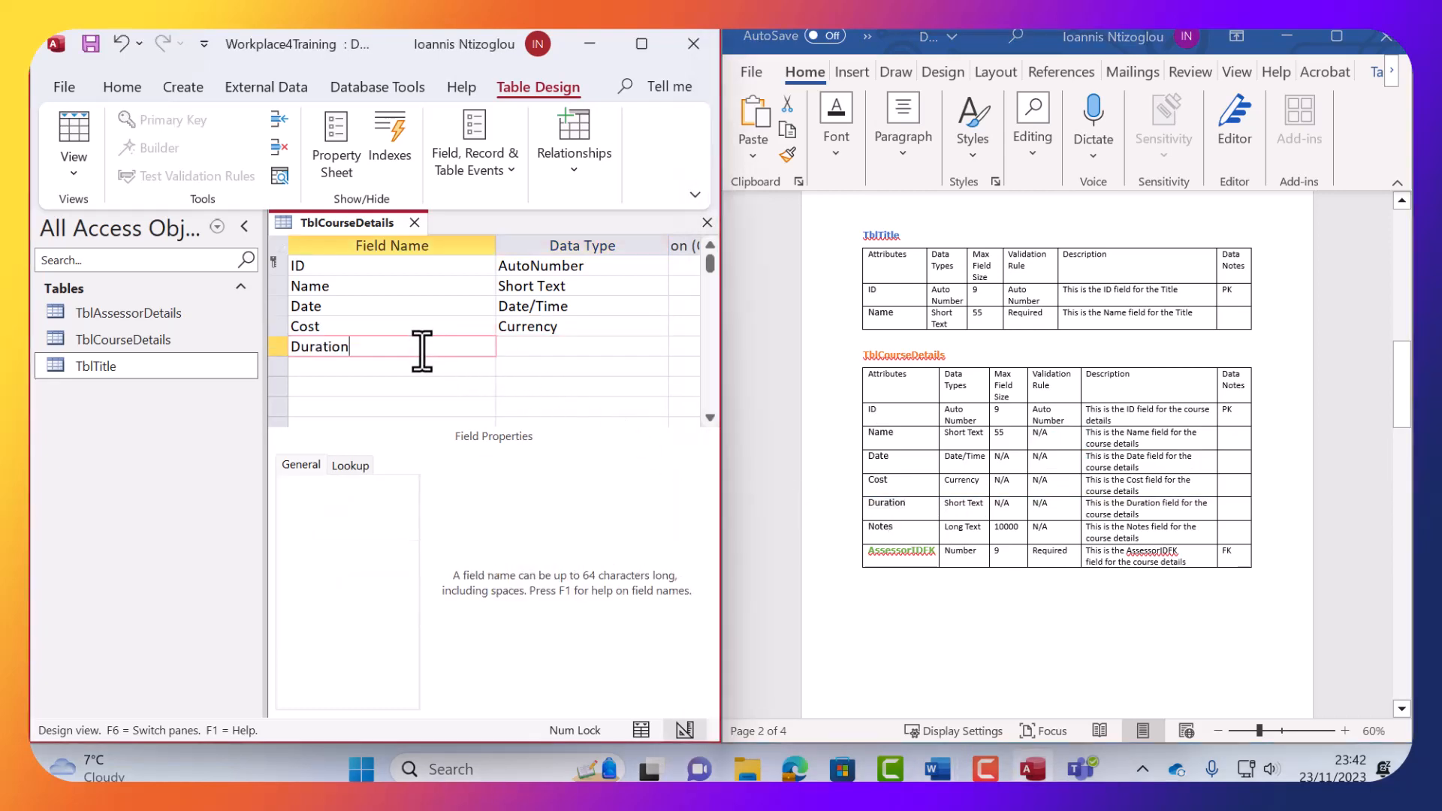
click(576, 350)
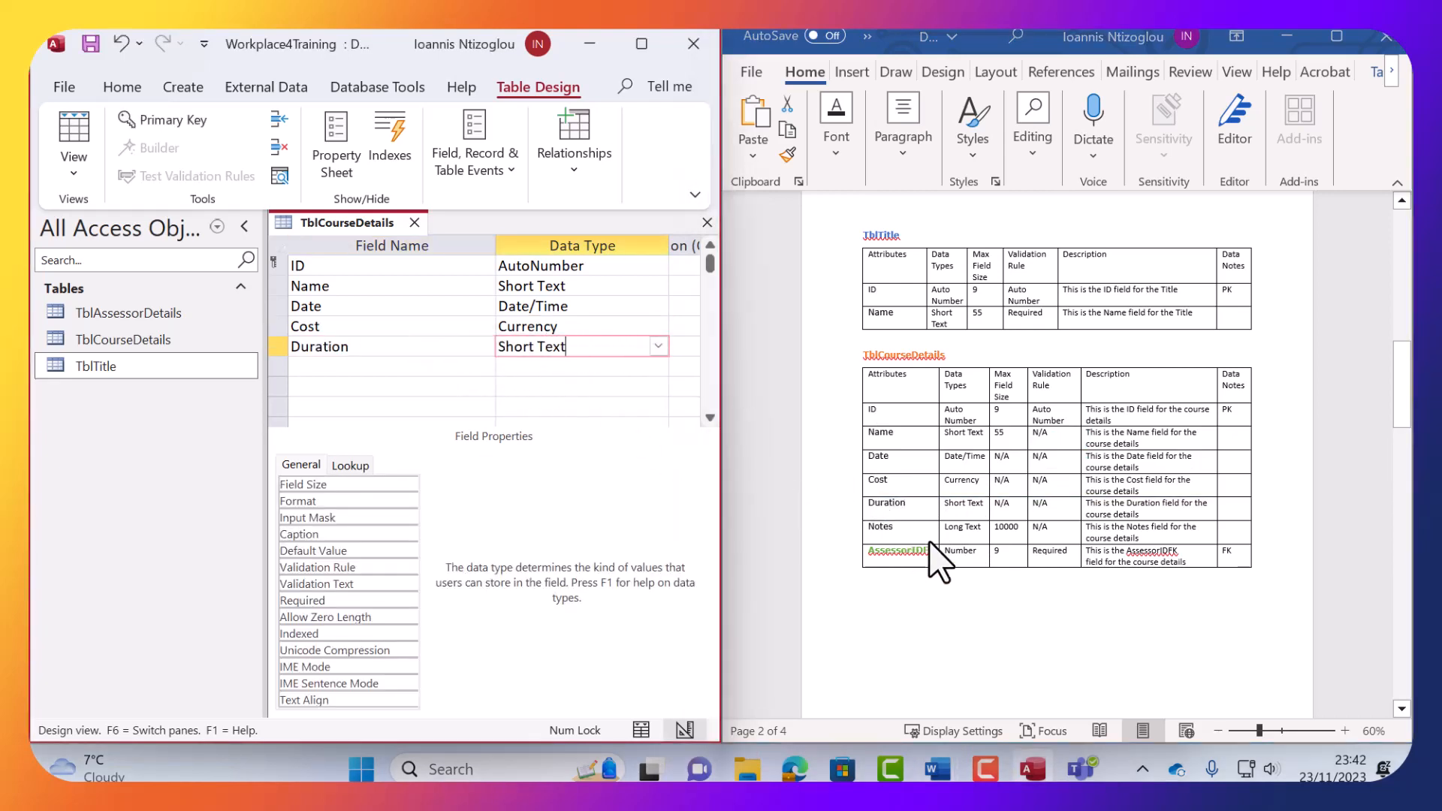
Copy the Notes field name from the Word dictionary into the row below Duration, and set its data type to Long Text.
click(961, 565)
drag(869, 528, 883, 528)
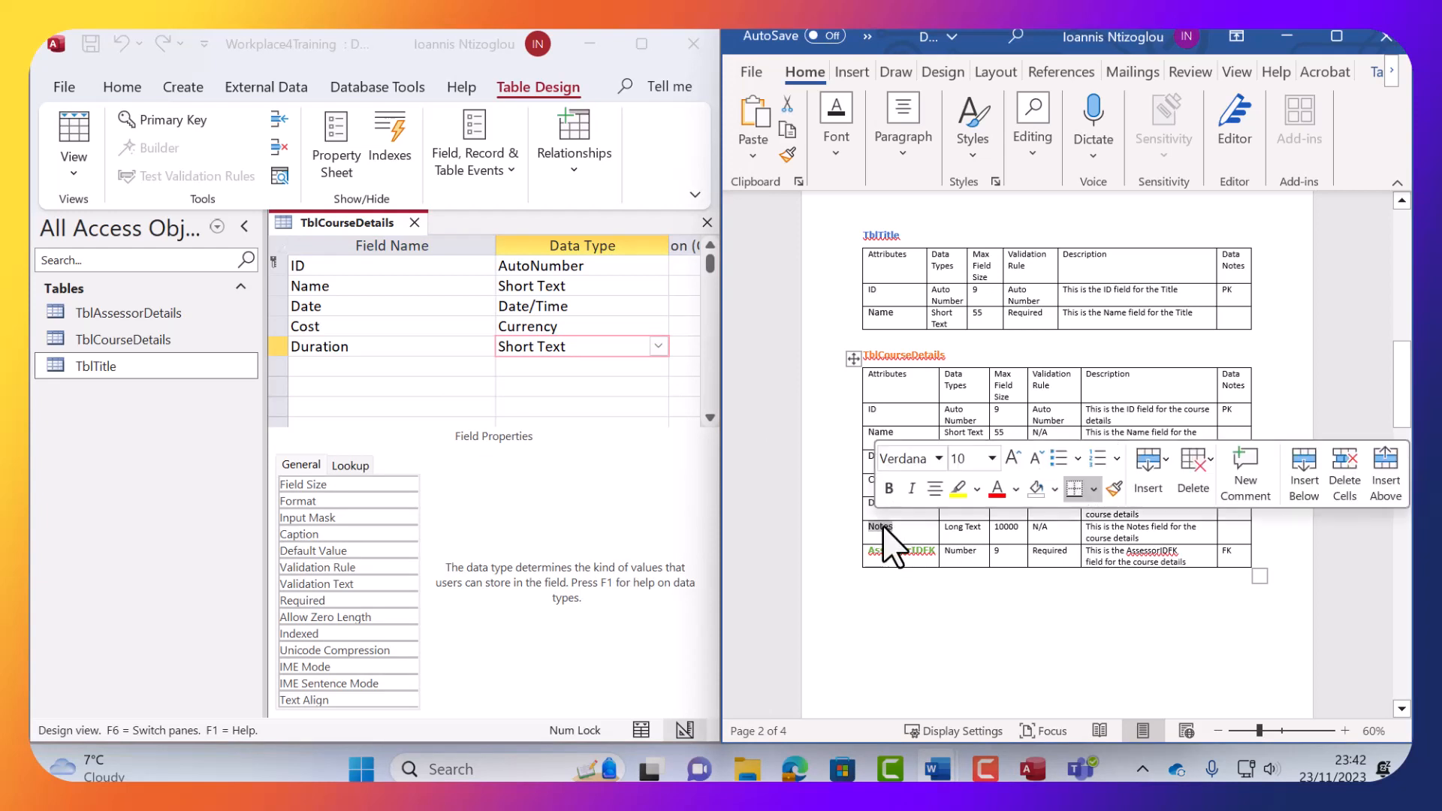
click(380, 368)
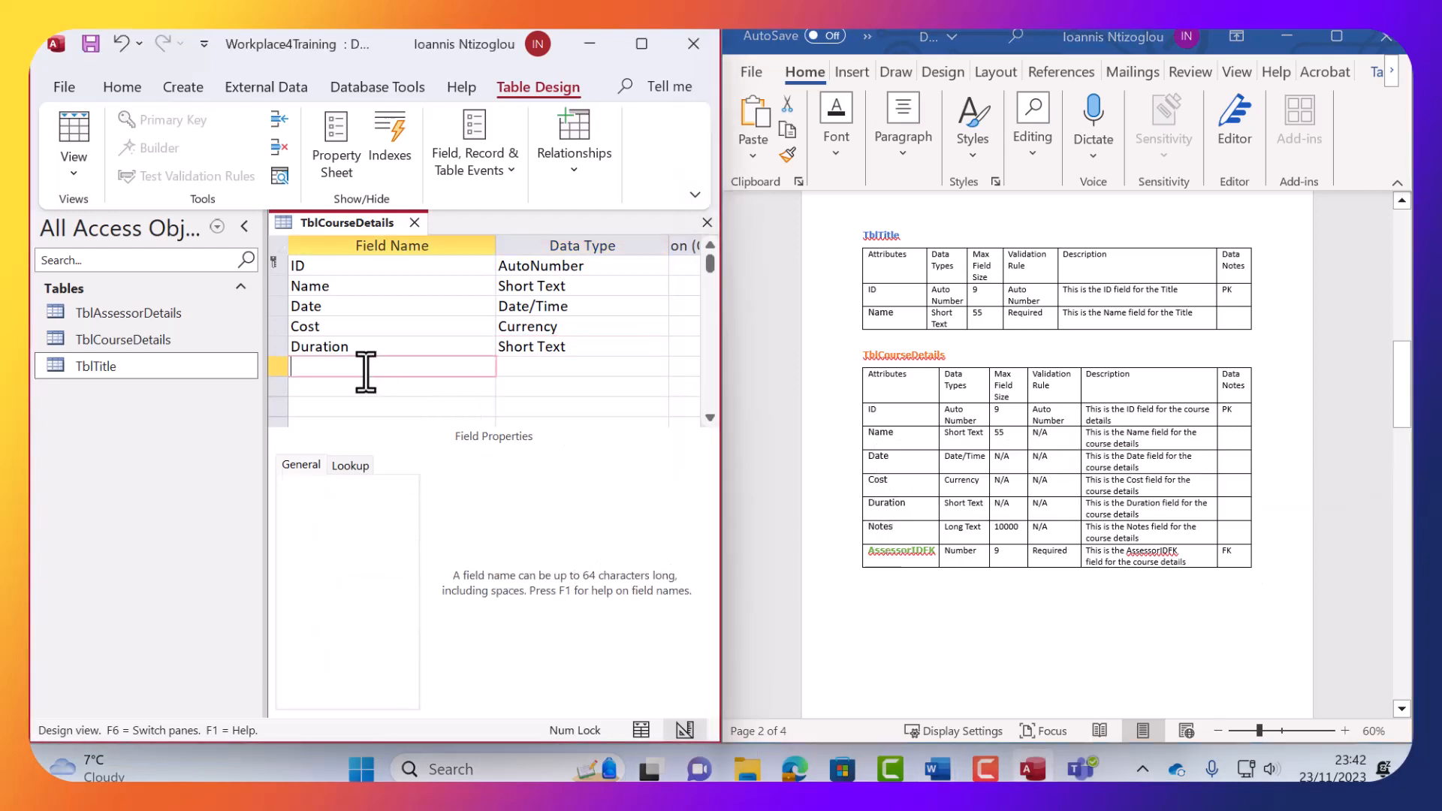
click(606, 366)
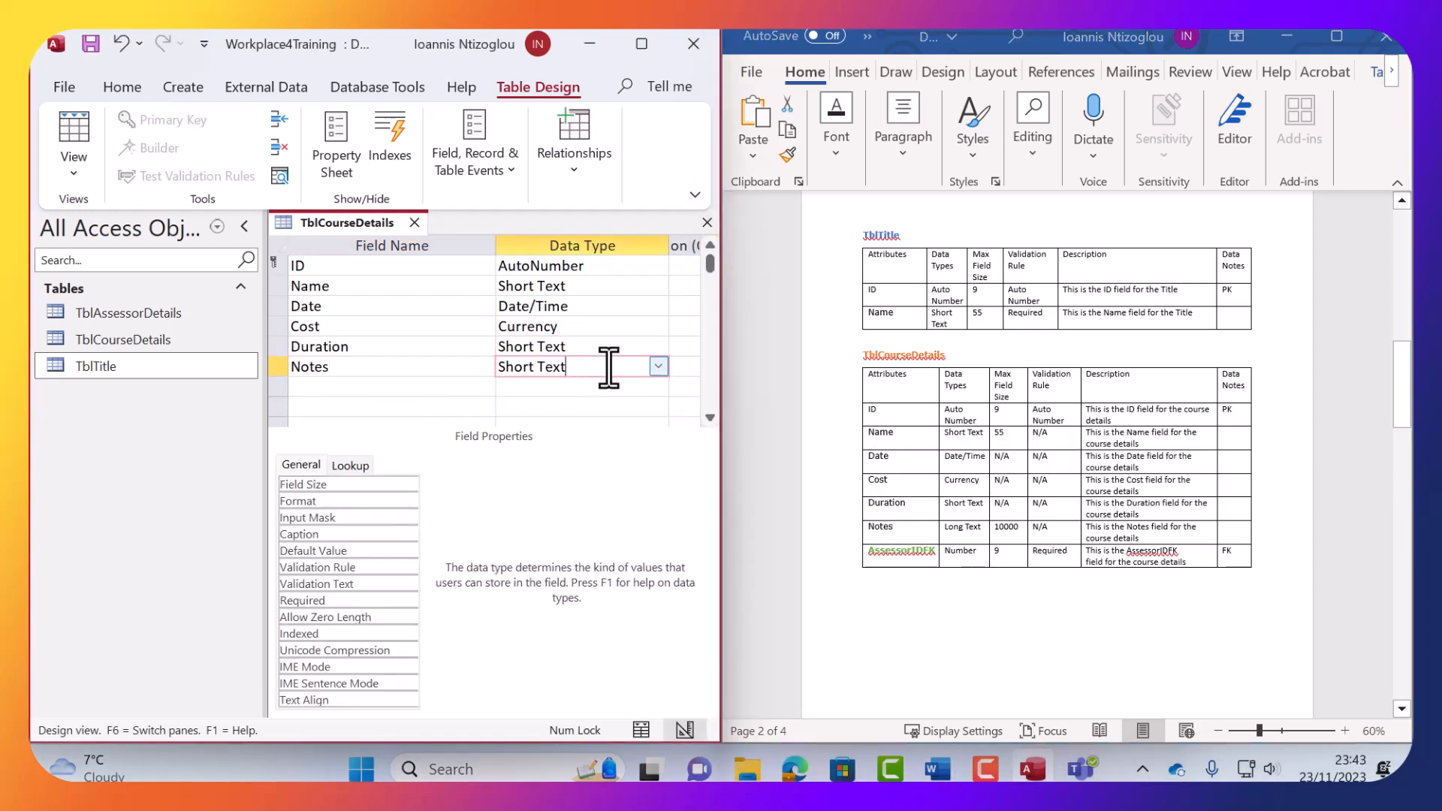
click(658, 366)
click(548, 404)
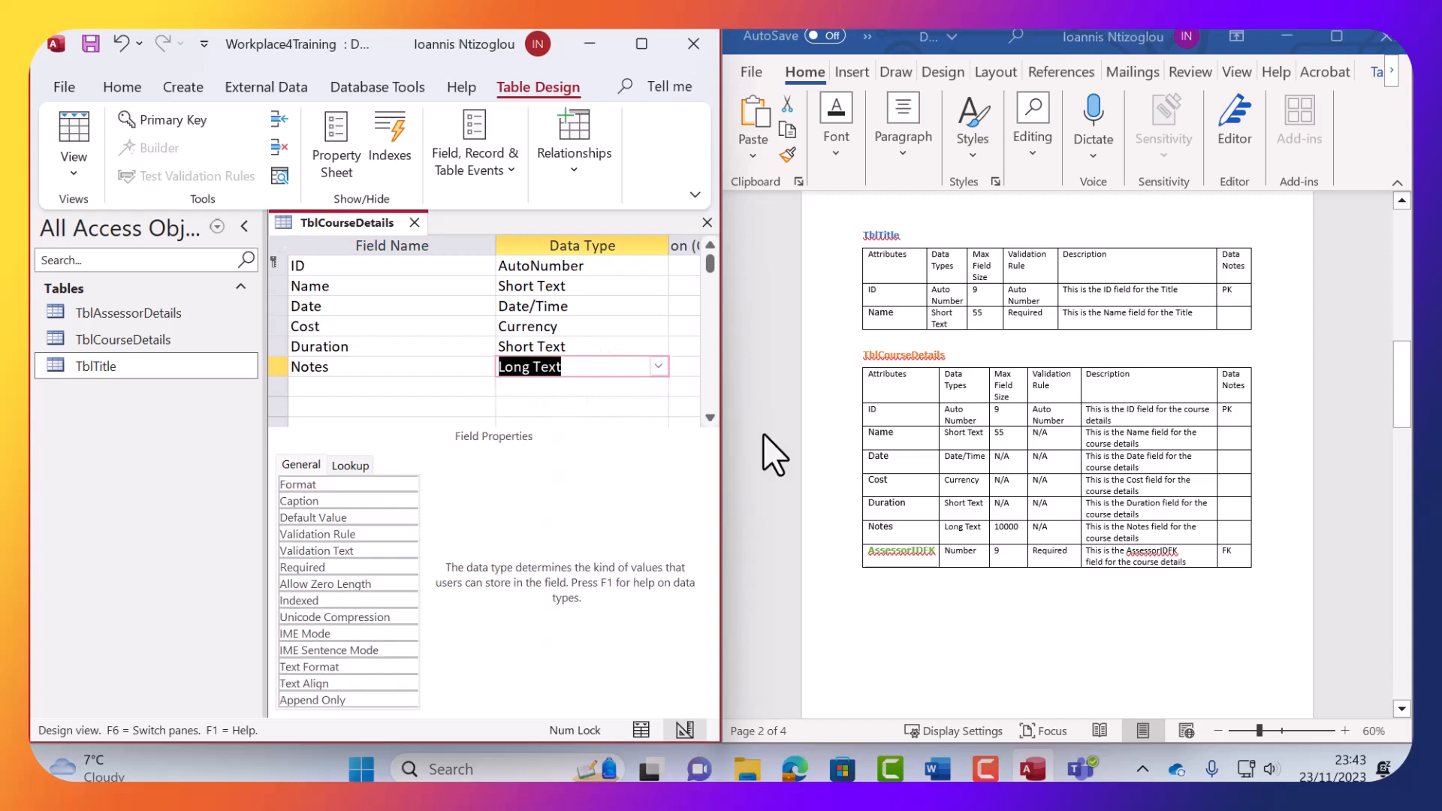
Copy the AssessorIDFK field name from the Word dictionary into the row below Notes, and set its data type to Number.
click(987, 542)
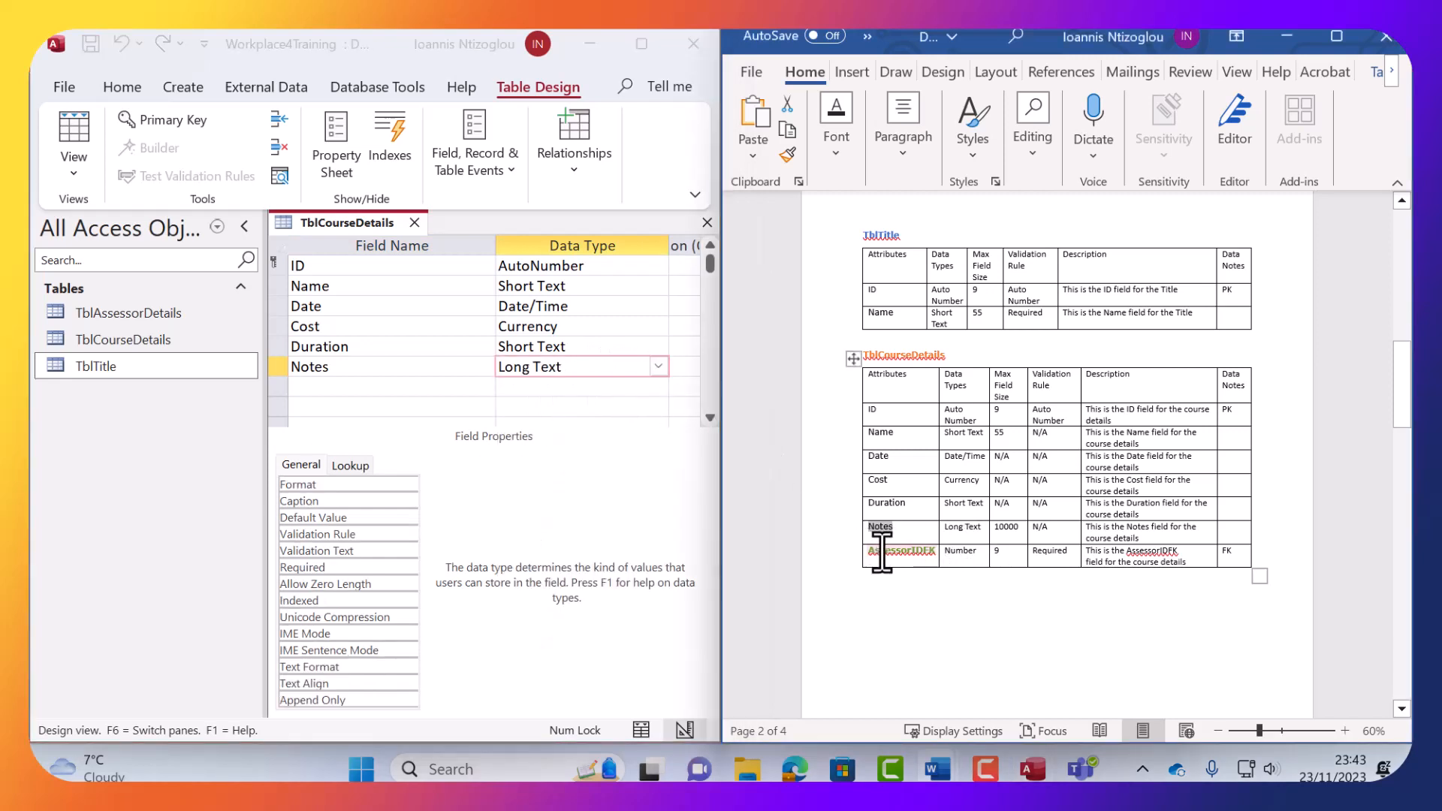
double_click(882, 551)
click(360, 388)
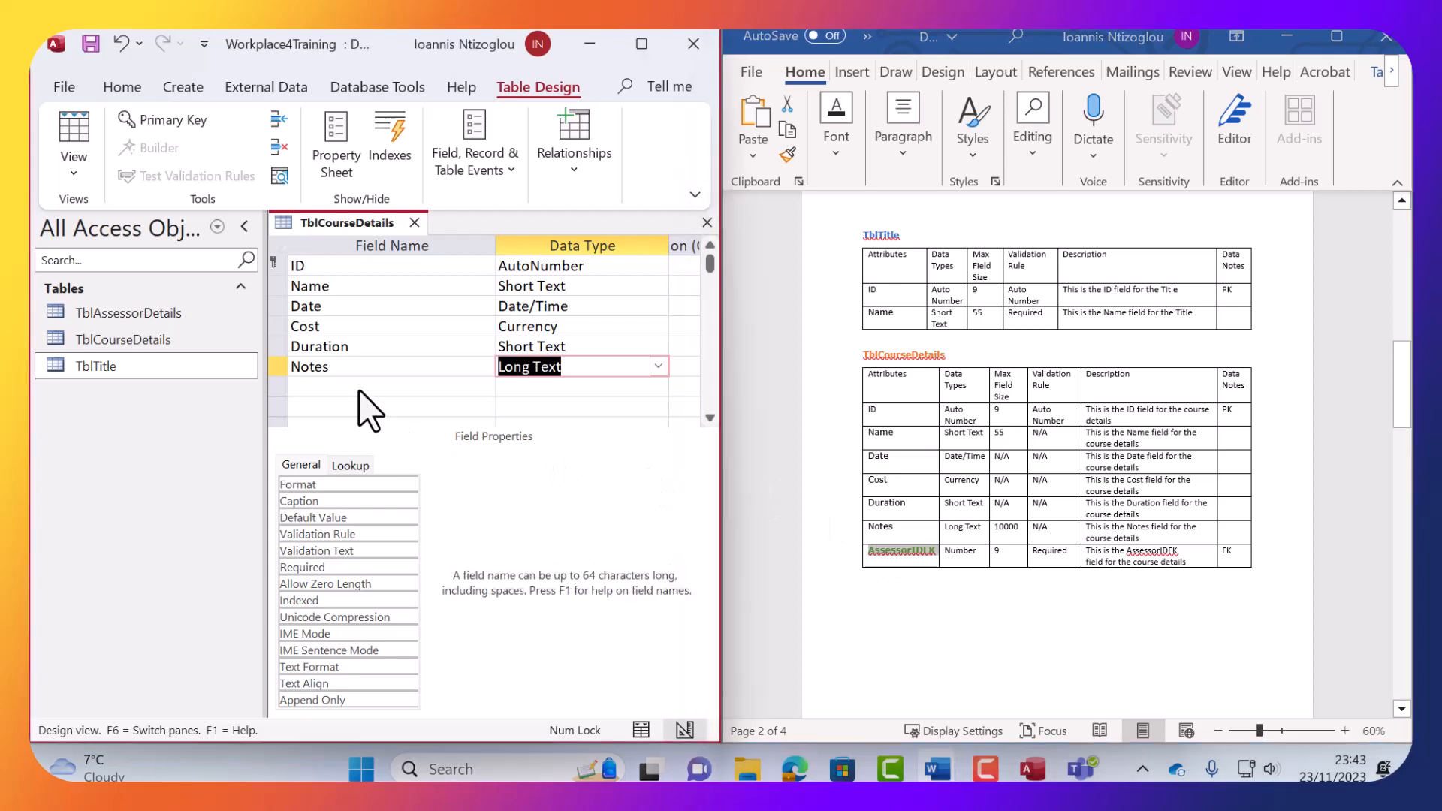
click(605, 394)
click(658, 386)
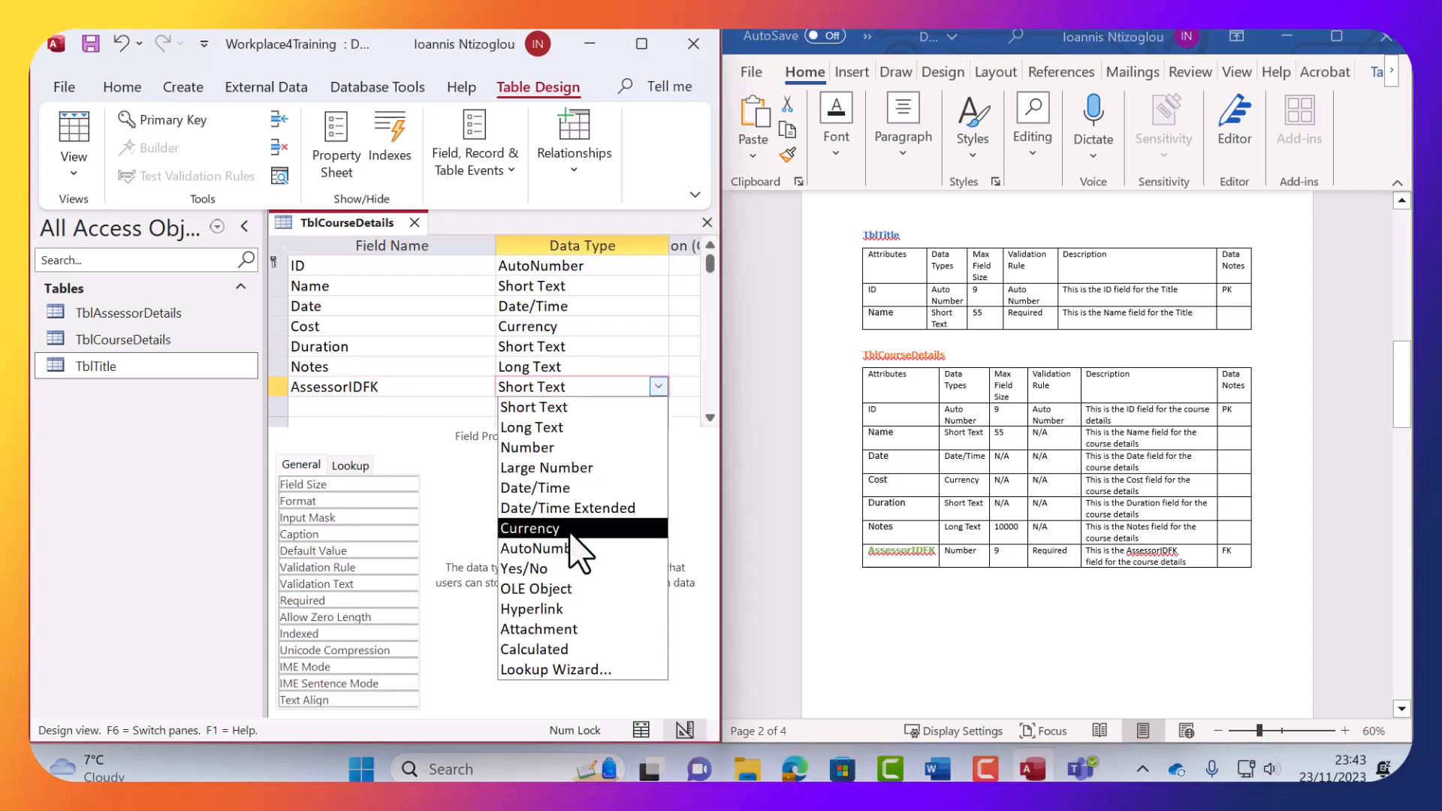
click(563, 451)
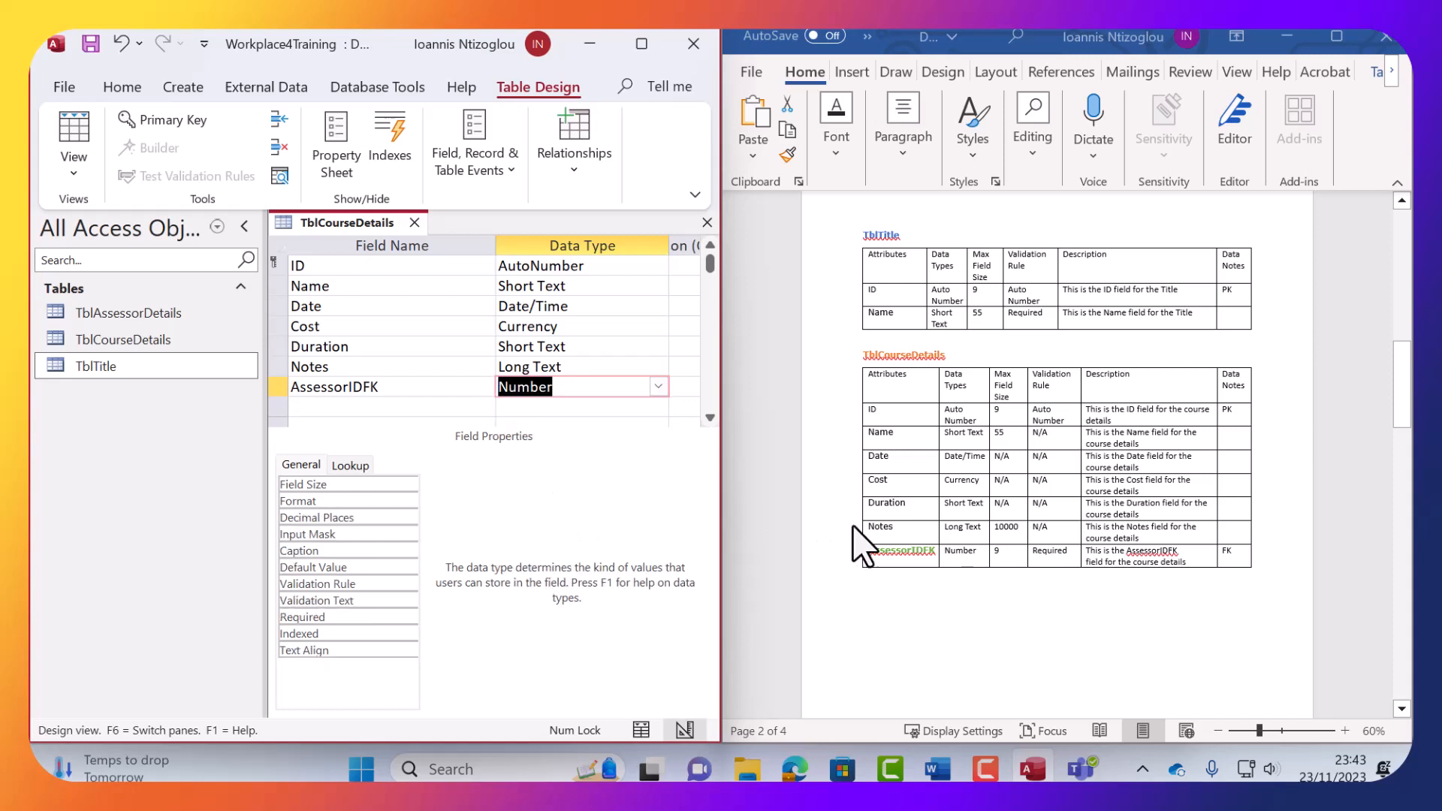
Collapse the Navigation Pane to make room for the field property values, and select the Notes field.
click(568, 366)
click(568, 346)
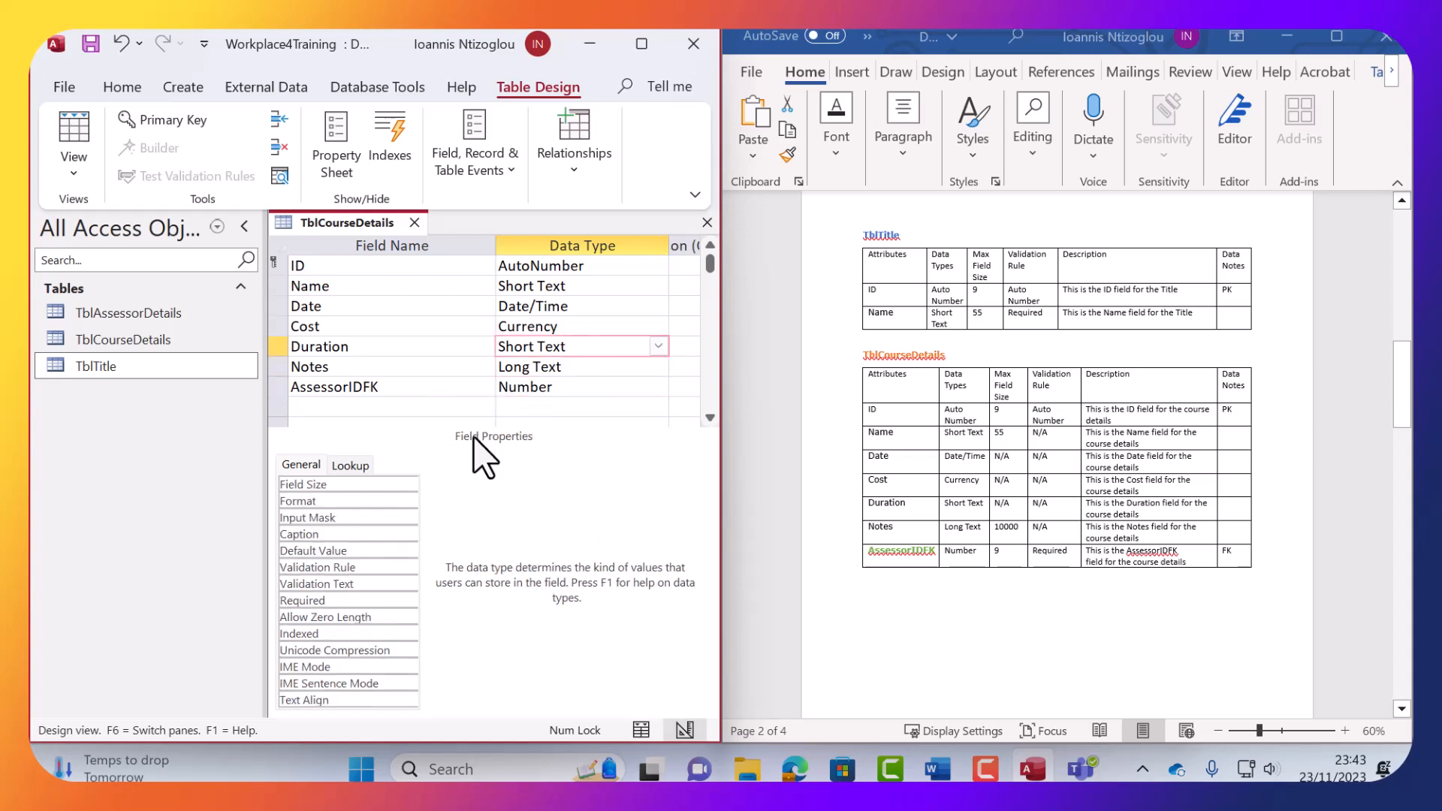
click(244, 226)
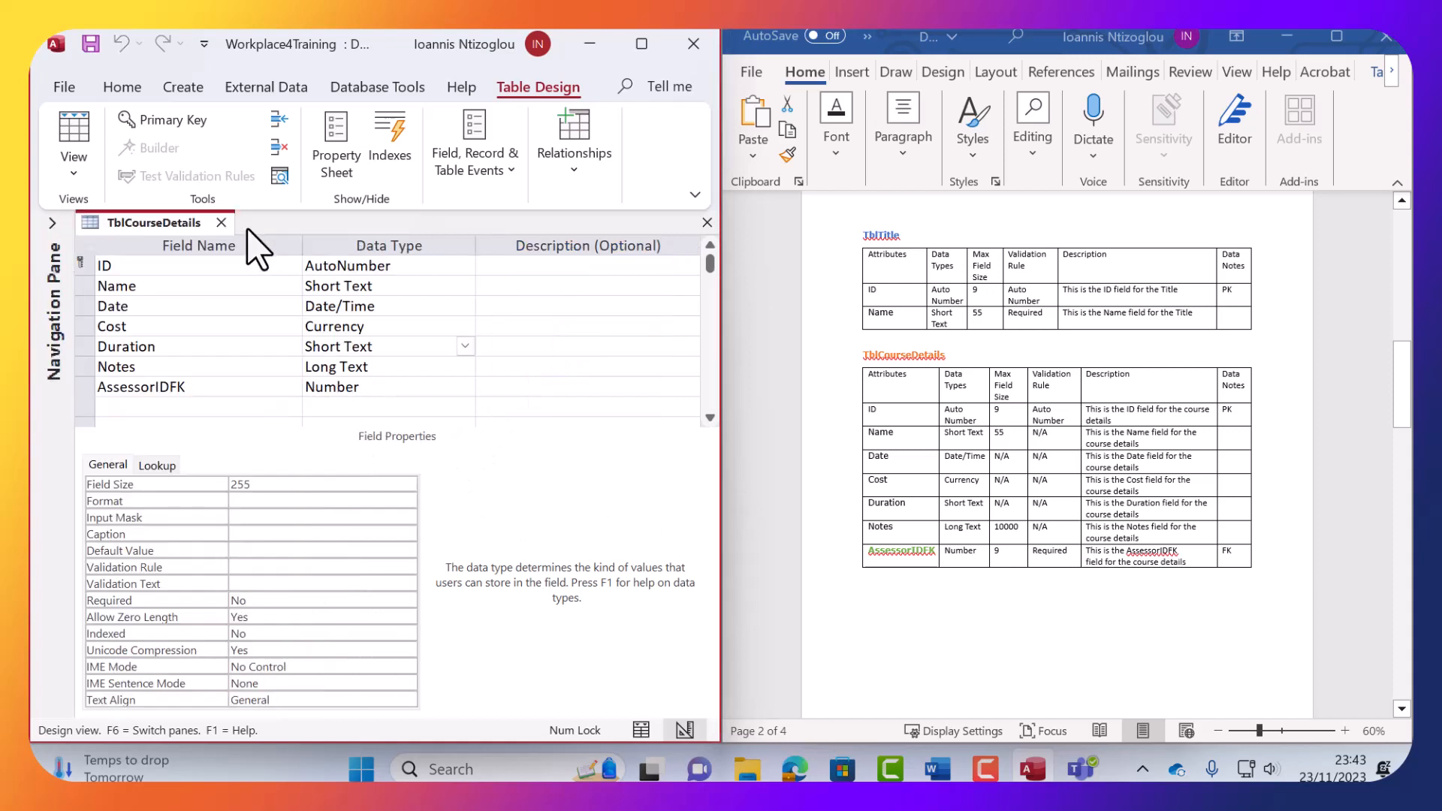
click(380, 366)
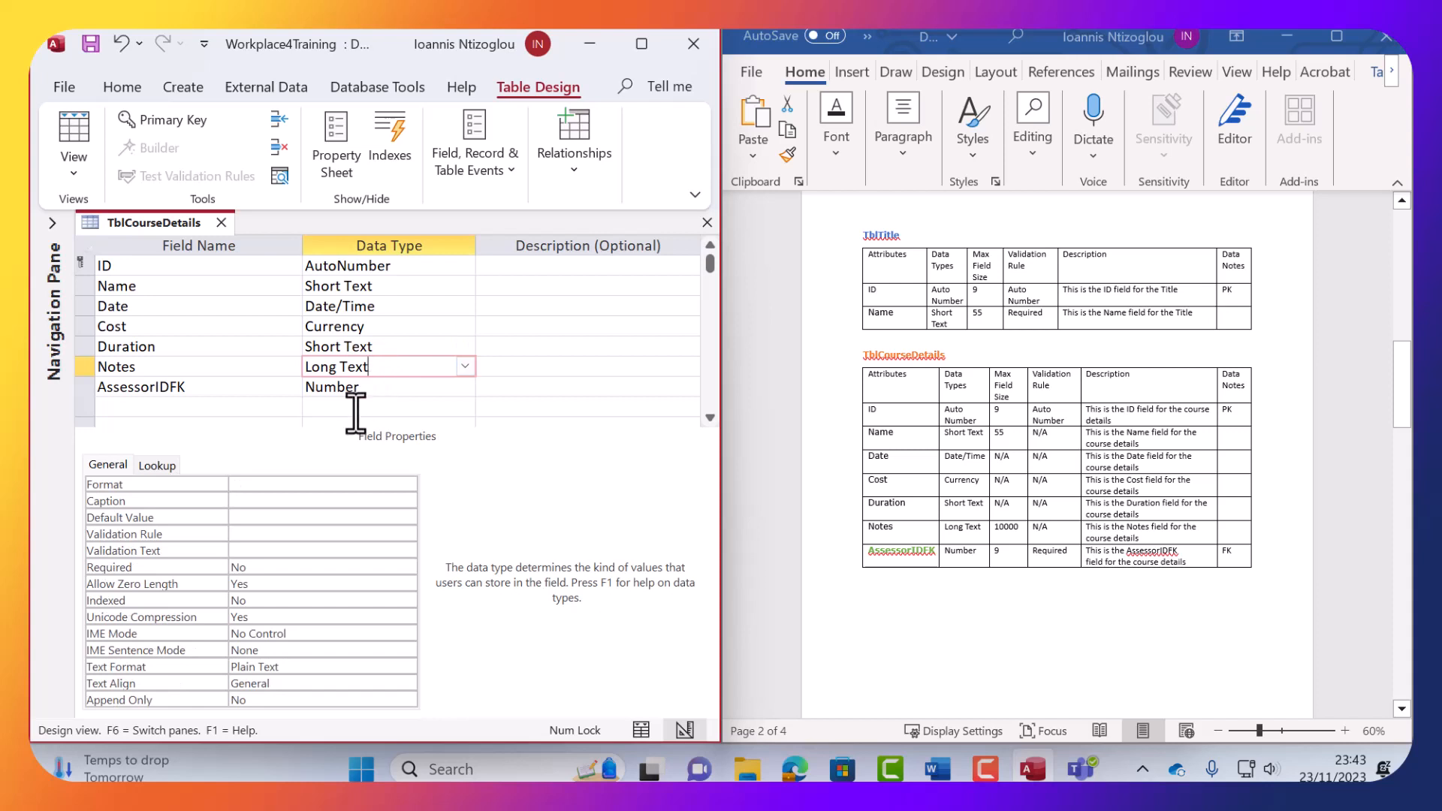
In the Word dictionary's TblCourseDetails table, set the Max Field Size of Notes and AssessorIDFK to N/A.
click(375, 389)
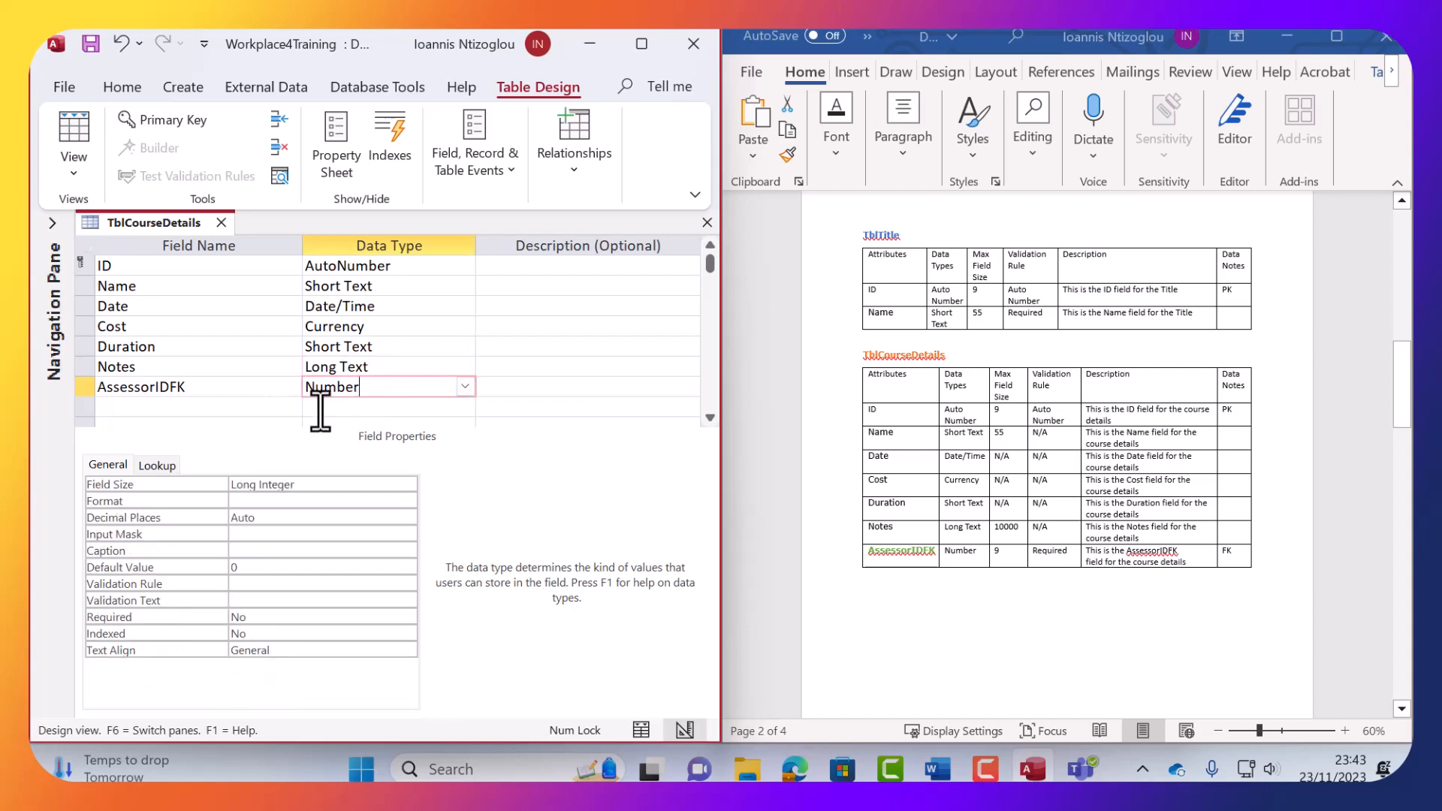
click(394, 368)
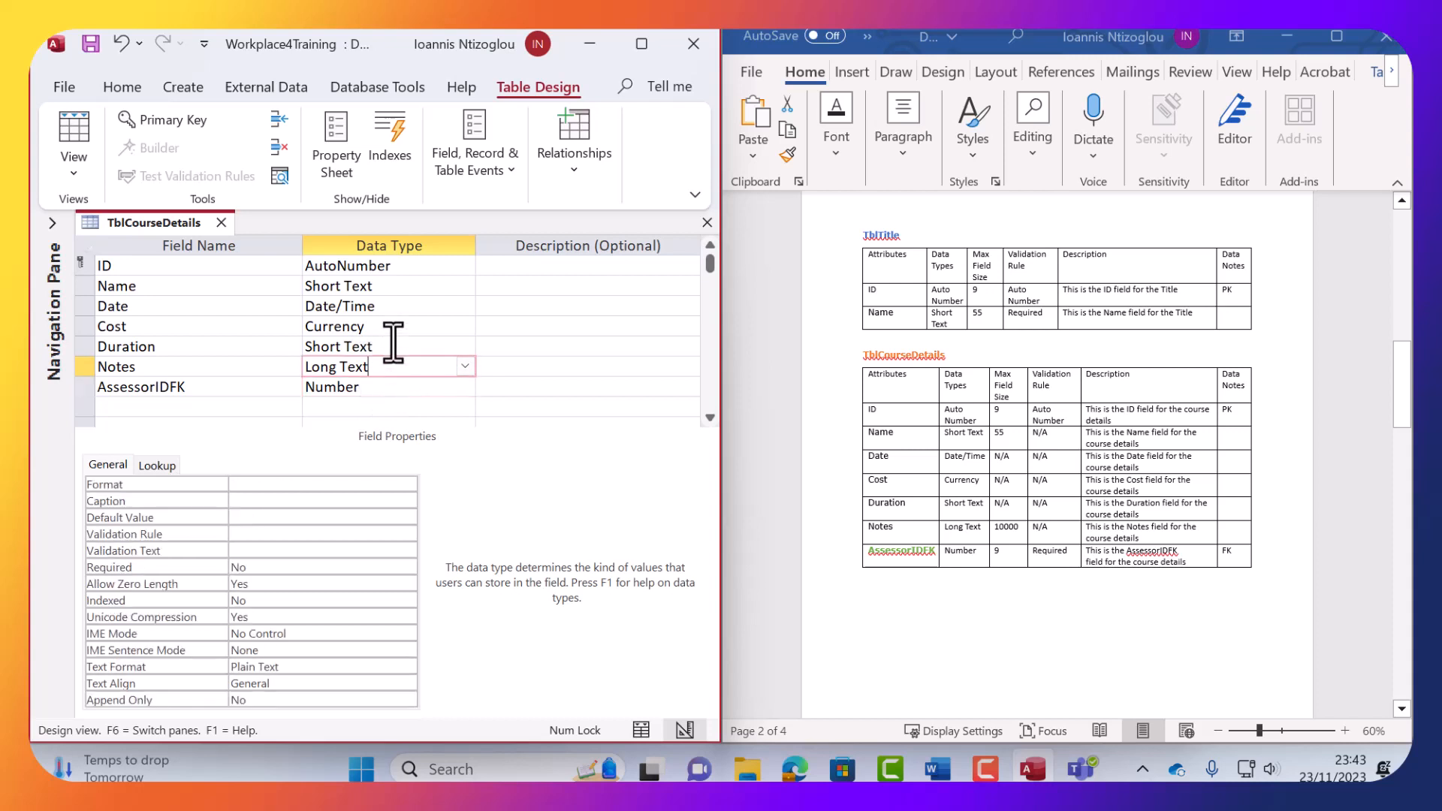
click(389, 345)
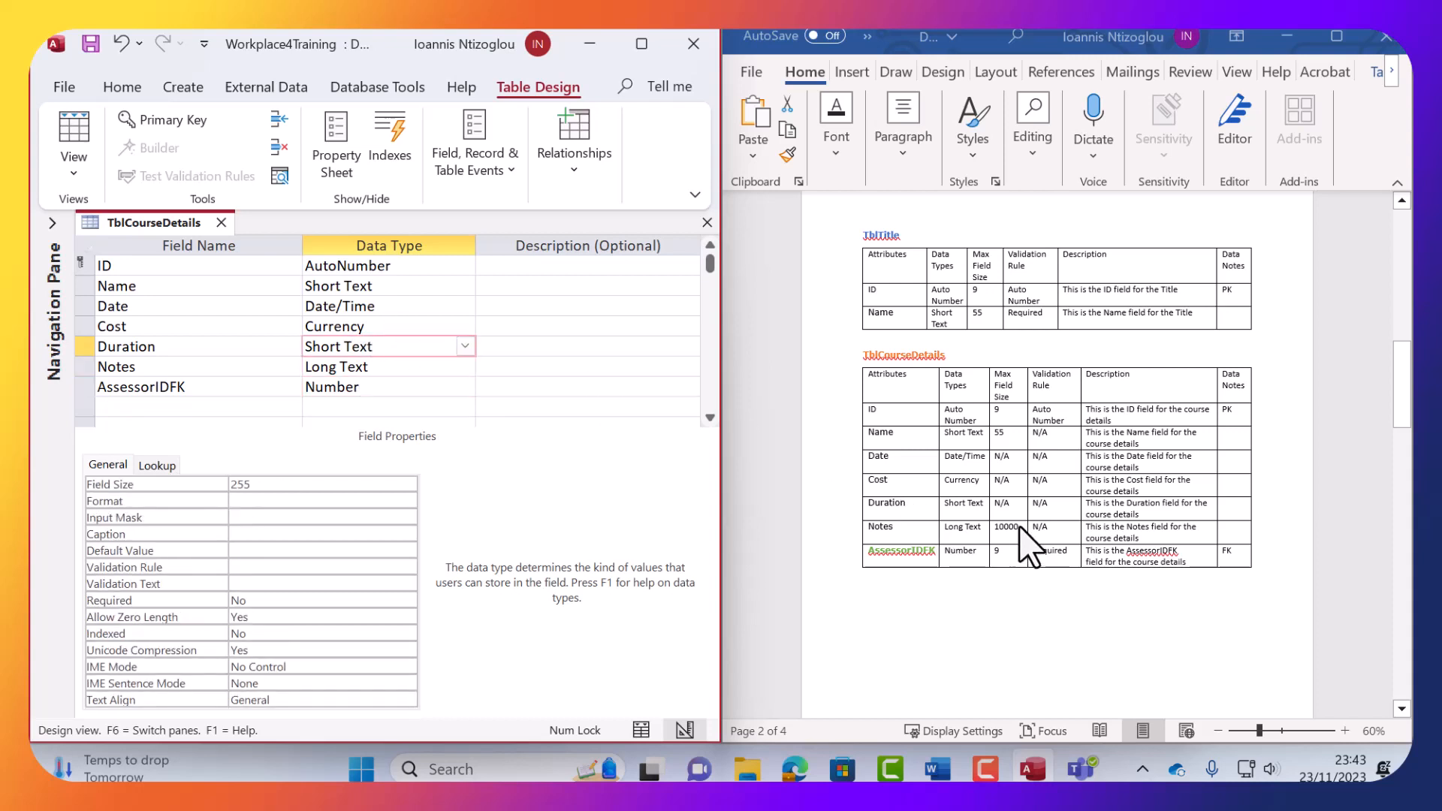
click(1004, 549)
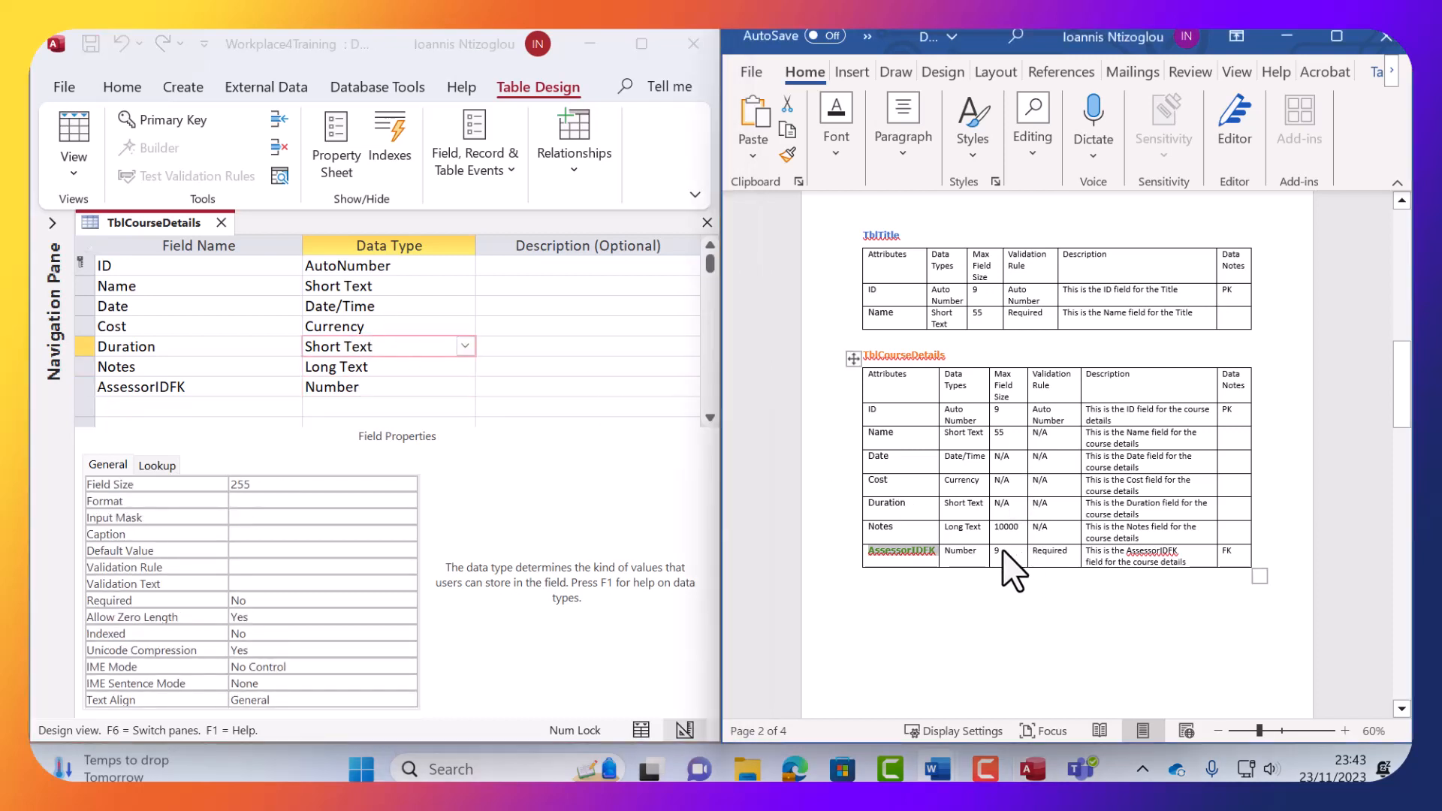
mouse_move(1000, 557)
mouse_down()
mouse_move(1047, 538)
mouse_move(1005, 525)
mouse_move(1007, 557)
mouse_up()
text(N/A N/A)
click(994, 488)
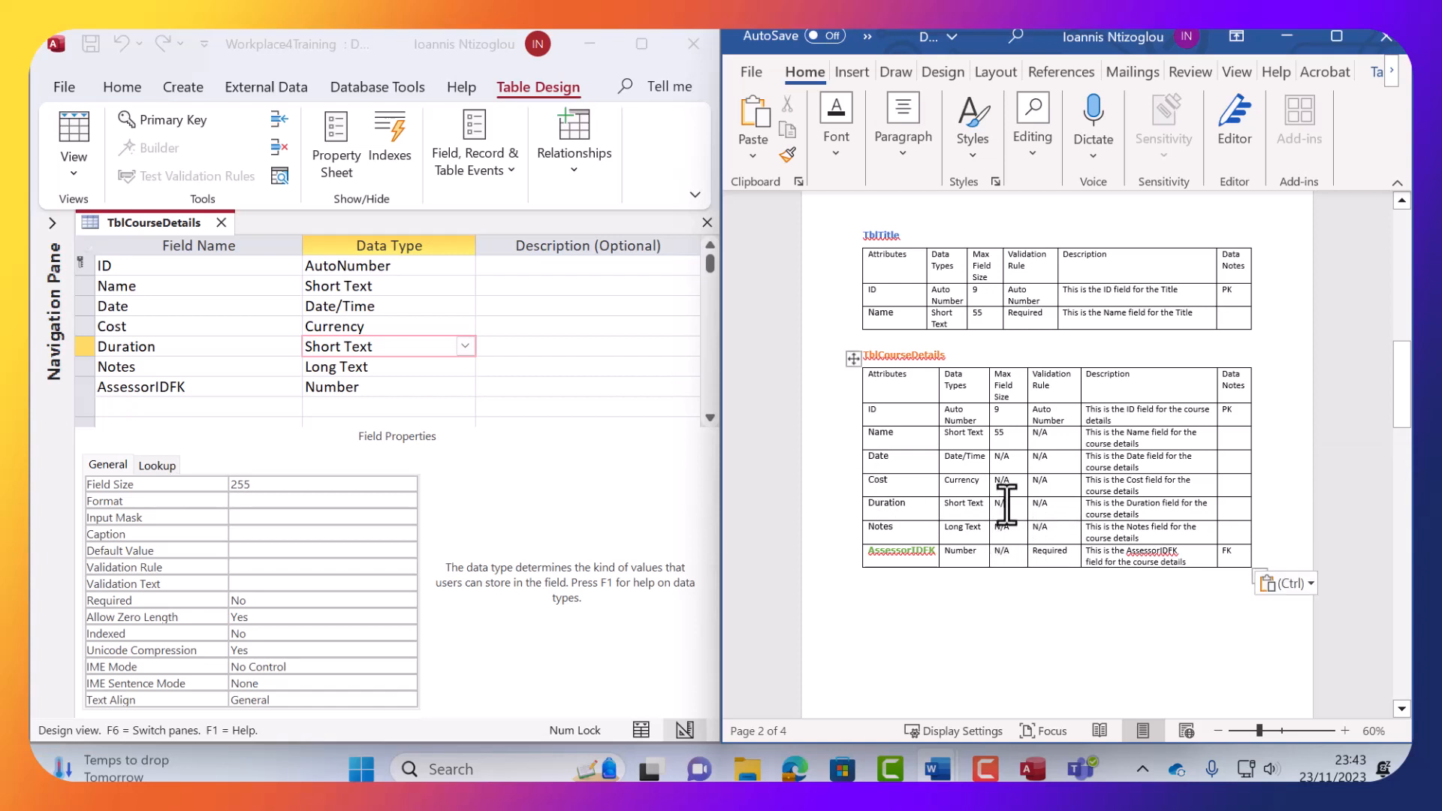
click(1006, 505)
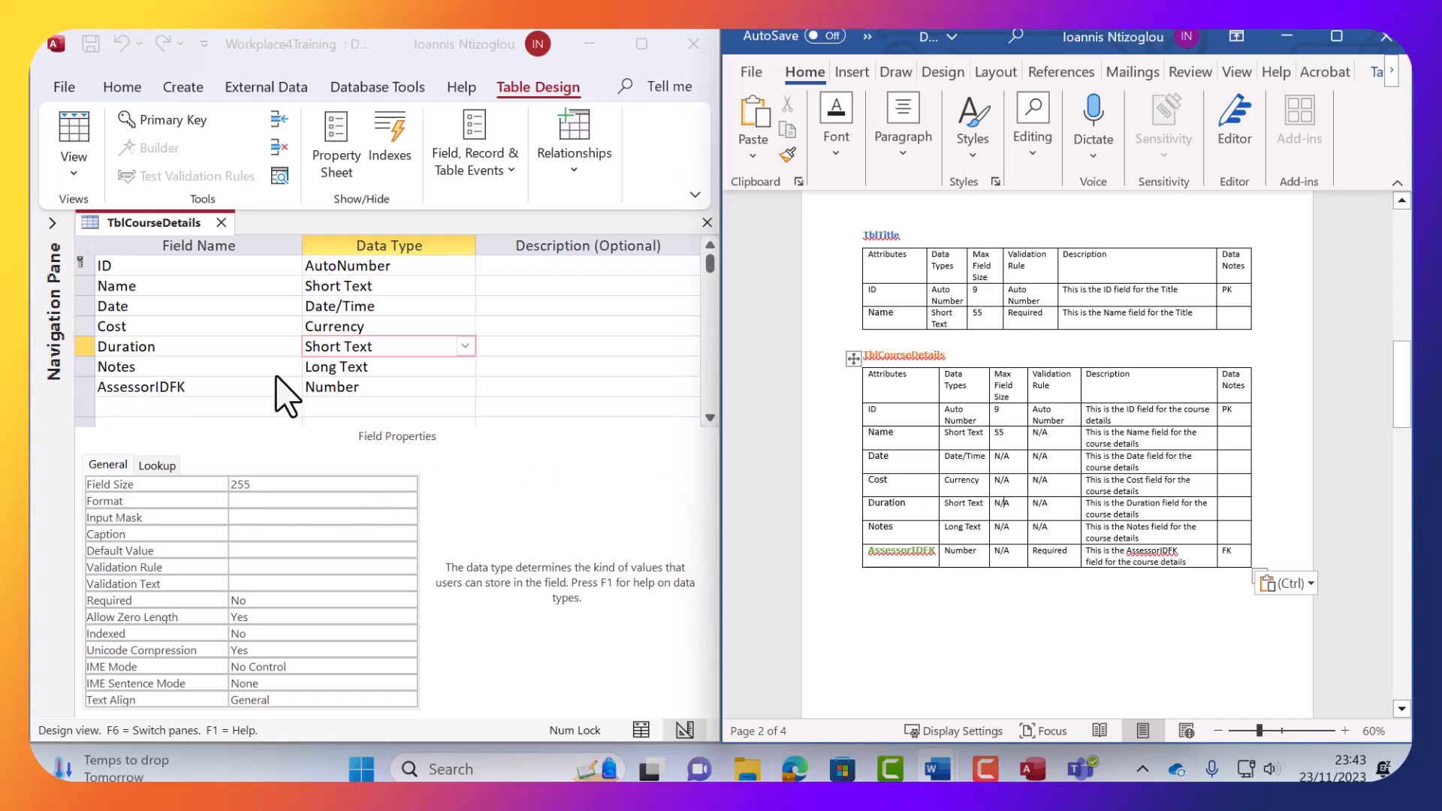
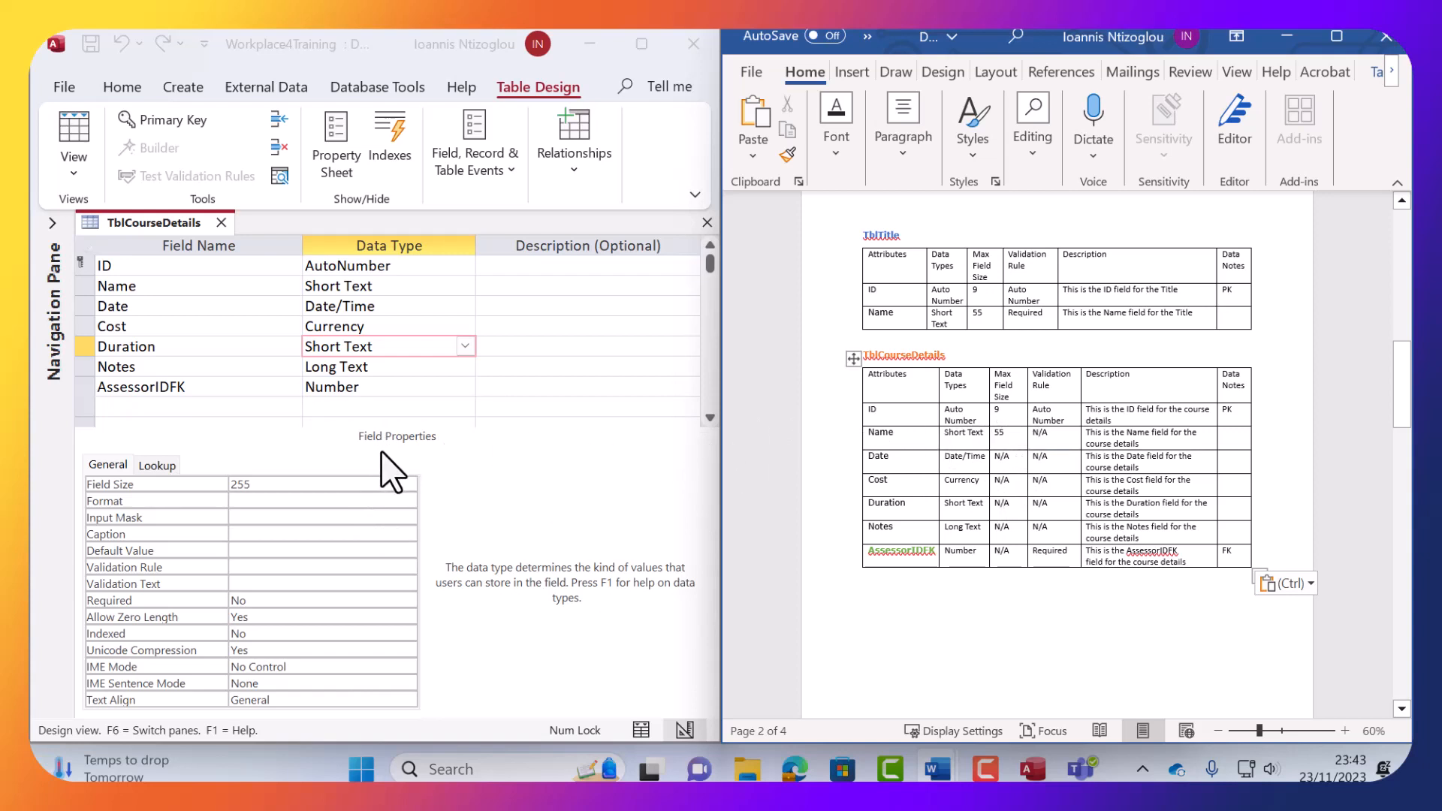
In the Access design of TblCourseDetails, set the Name field's Field Size to 55.
click(160, 288)
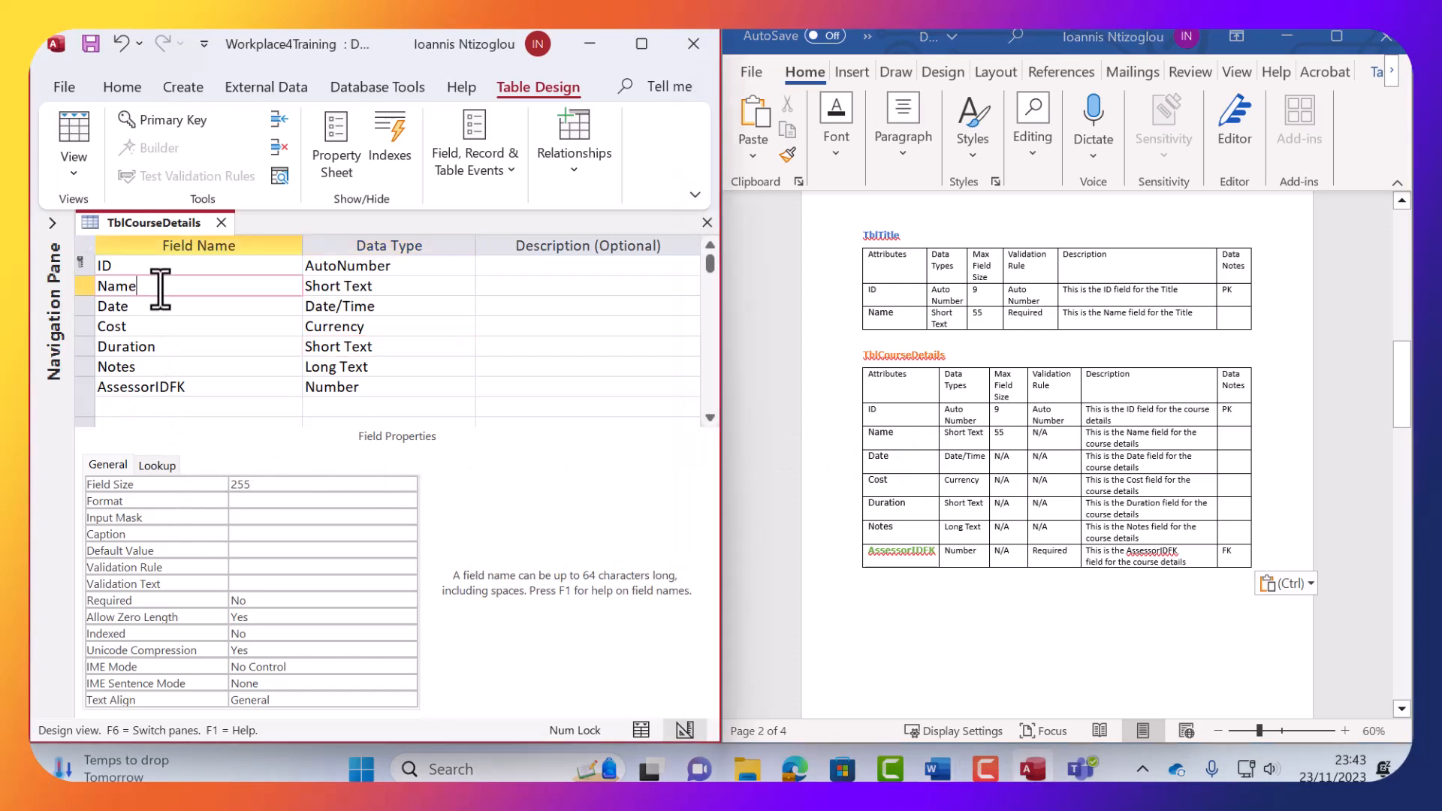
click(237, 484)
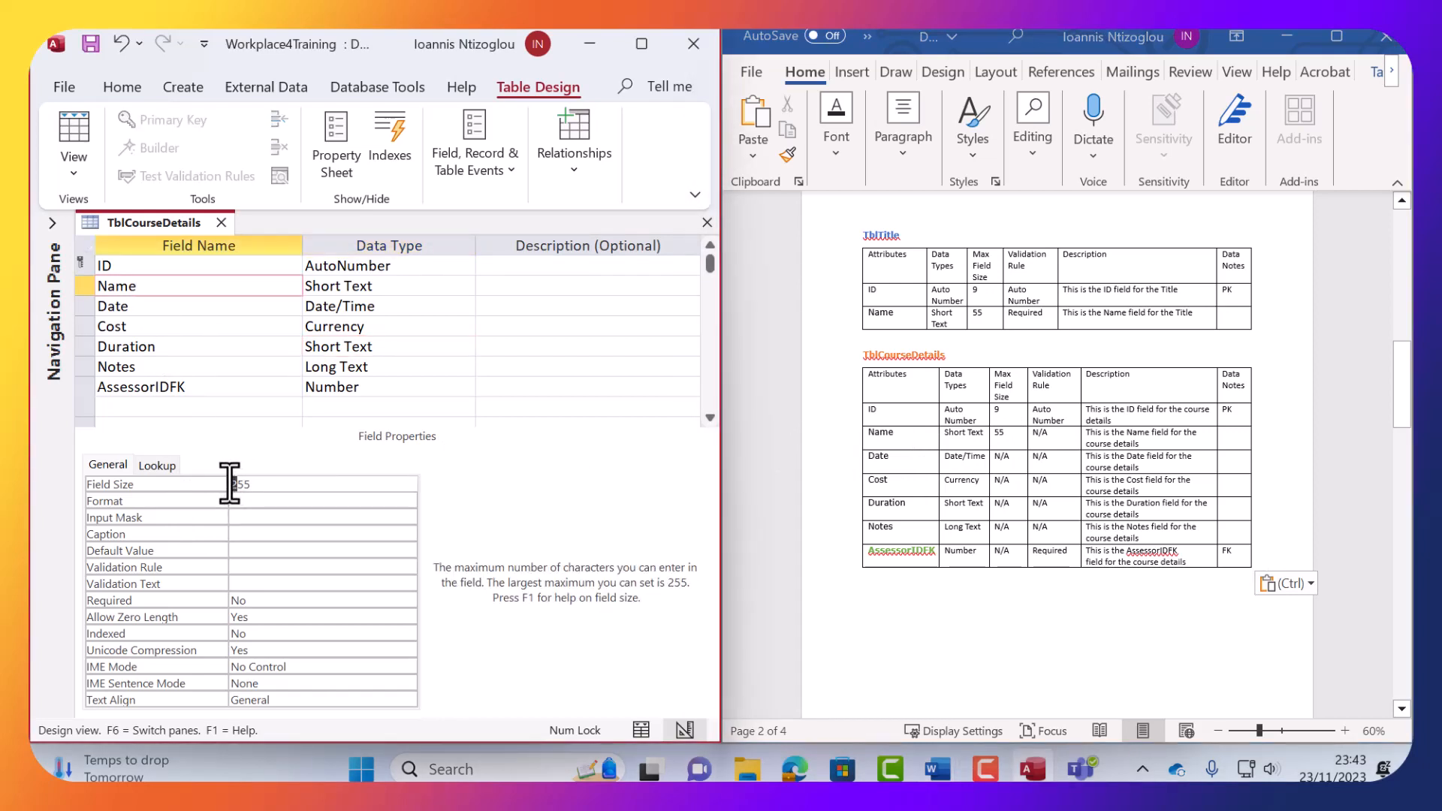
key(Delete)
In the Word dictionary's TblCourseDetails table, set the Max Field Size of the ID attribute to N/A.
click(983, 450)
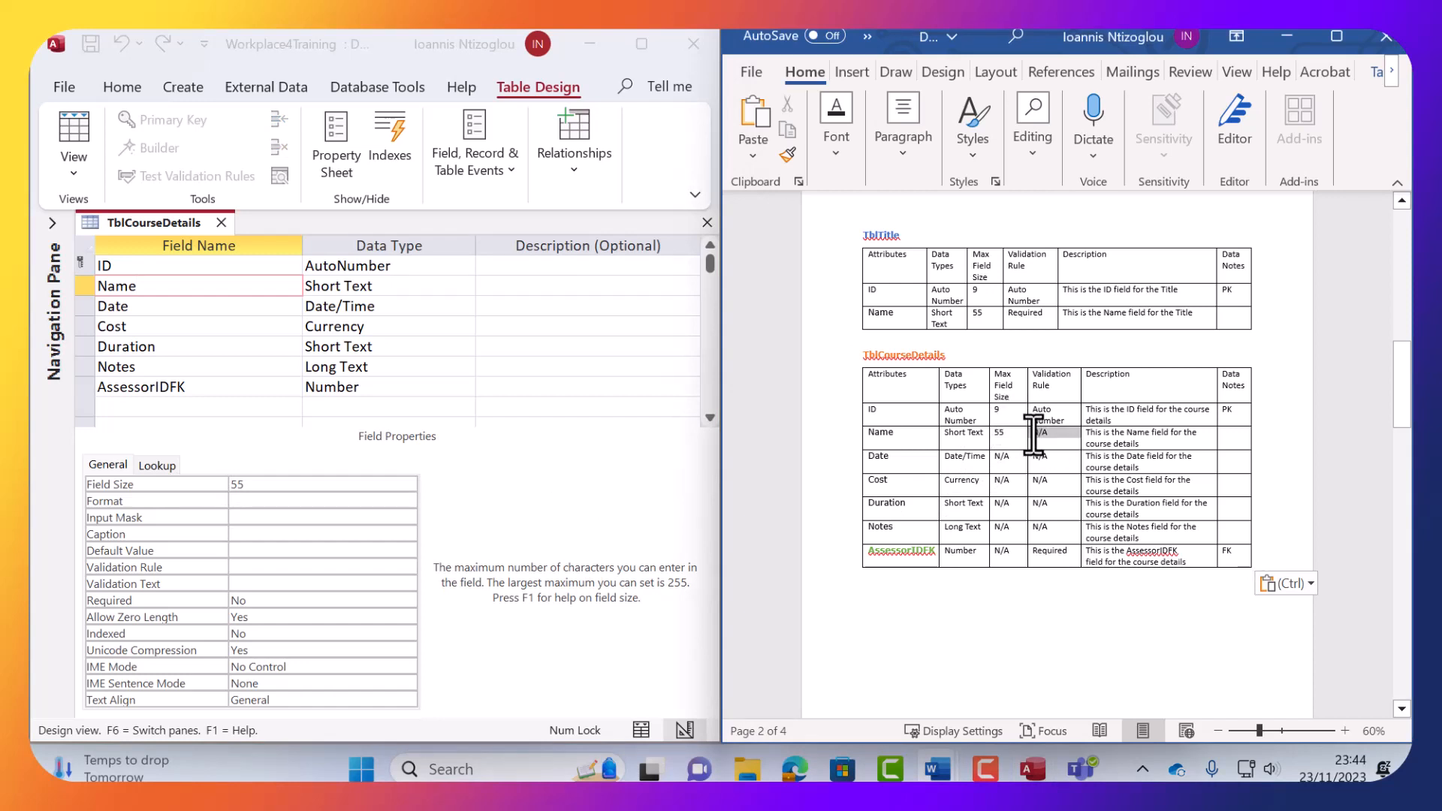
click(1000, 415)
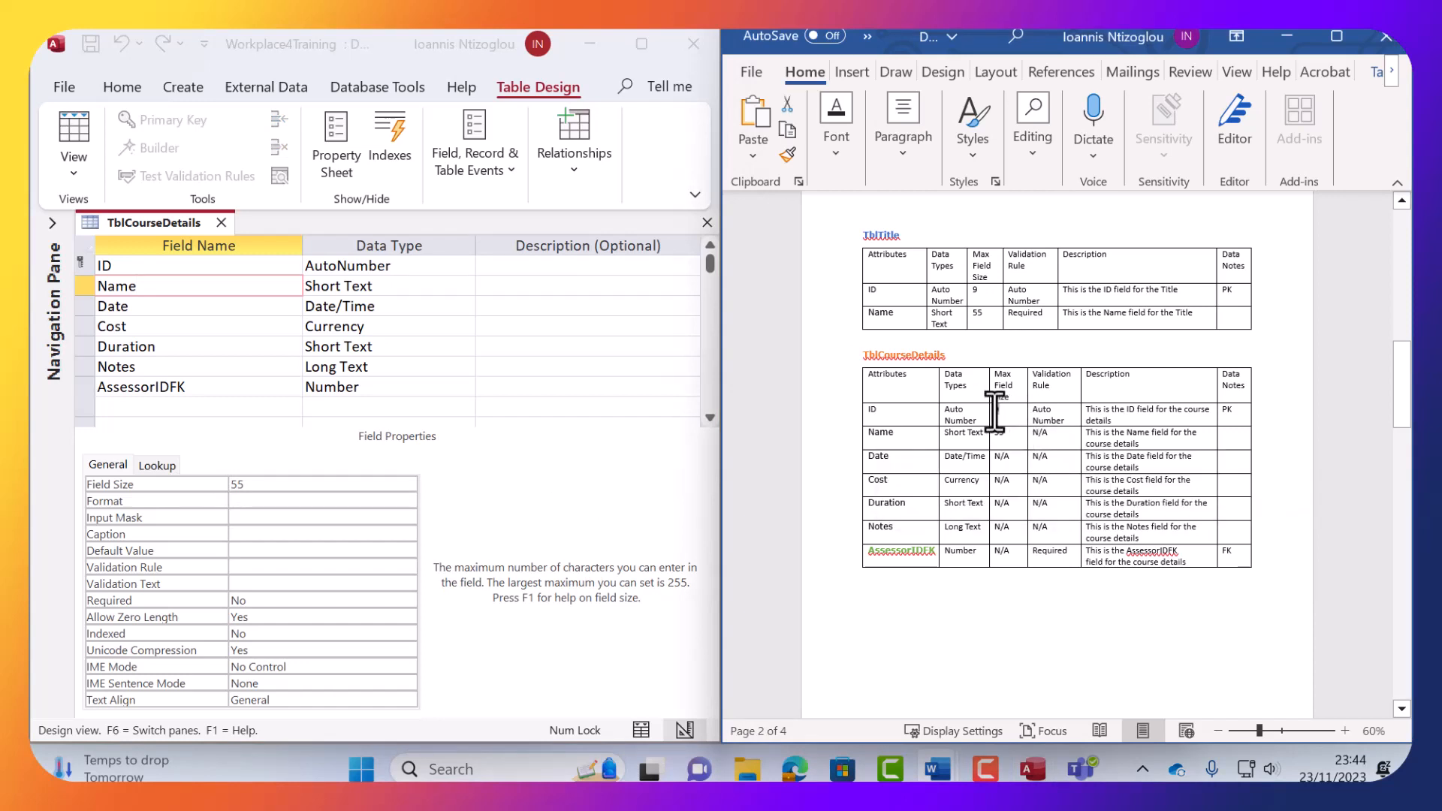
text(N/A)
click(1052, 537)
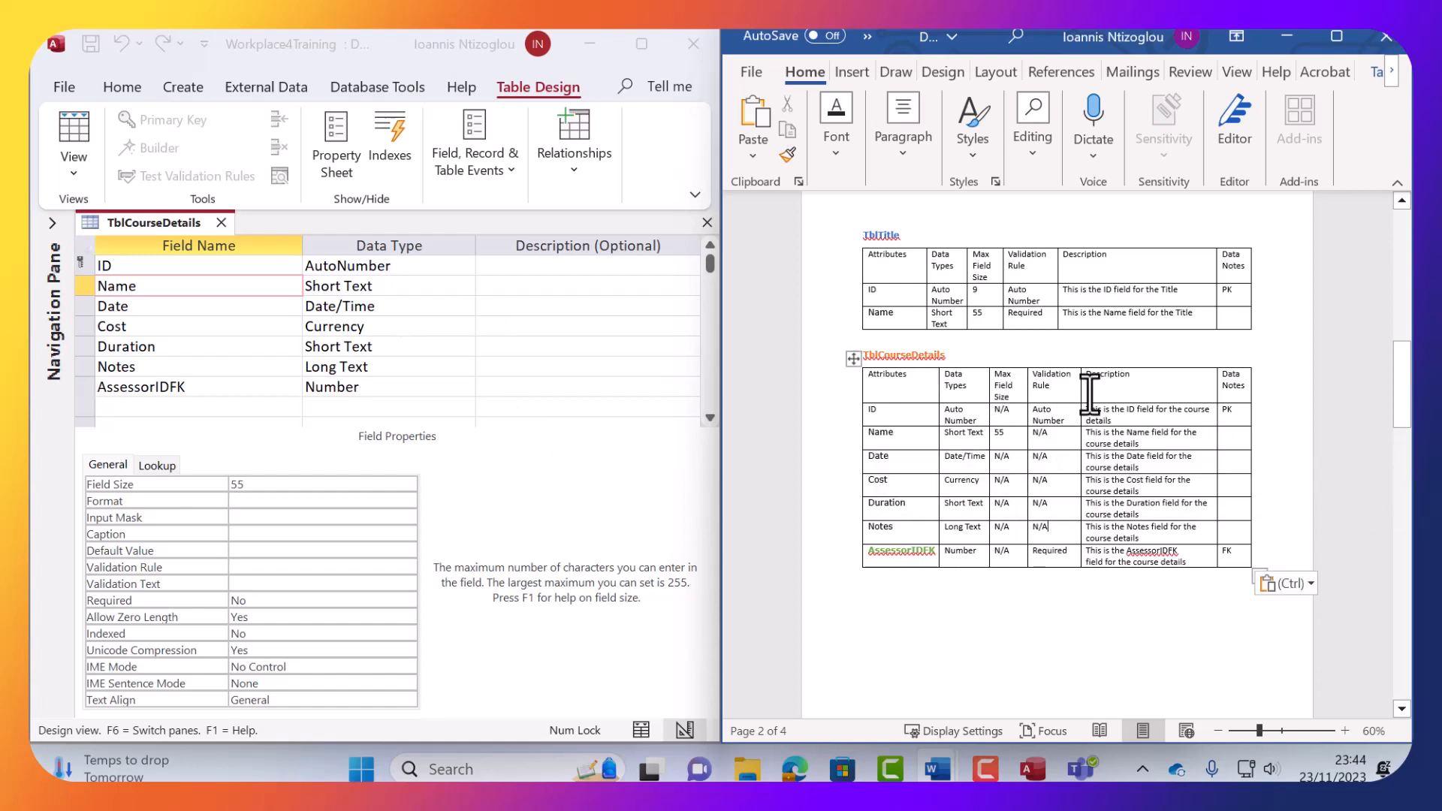
Copy the ID and Name descriptions of TblCourseDetails from the Word dictionary into the matching Access field descriptions.
triple_click(1111, 411)
key(ctrl+c)
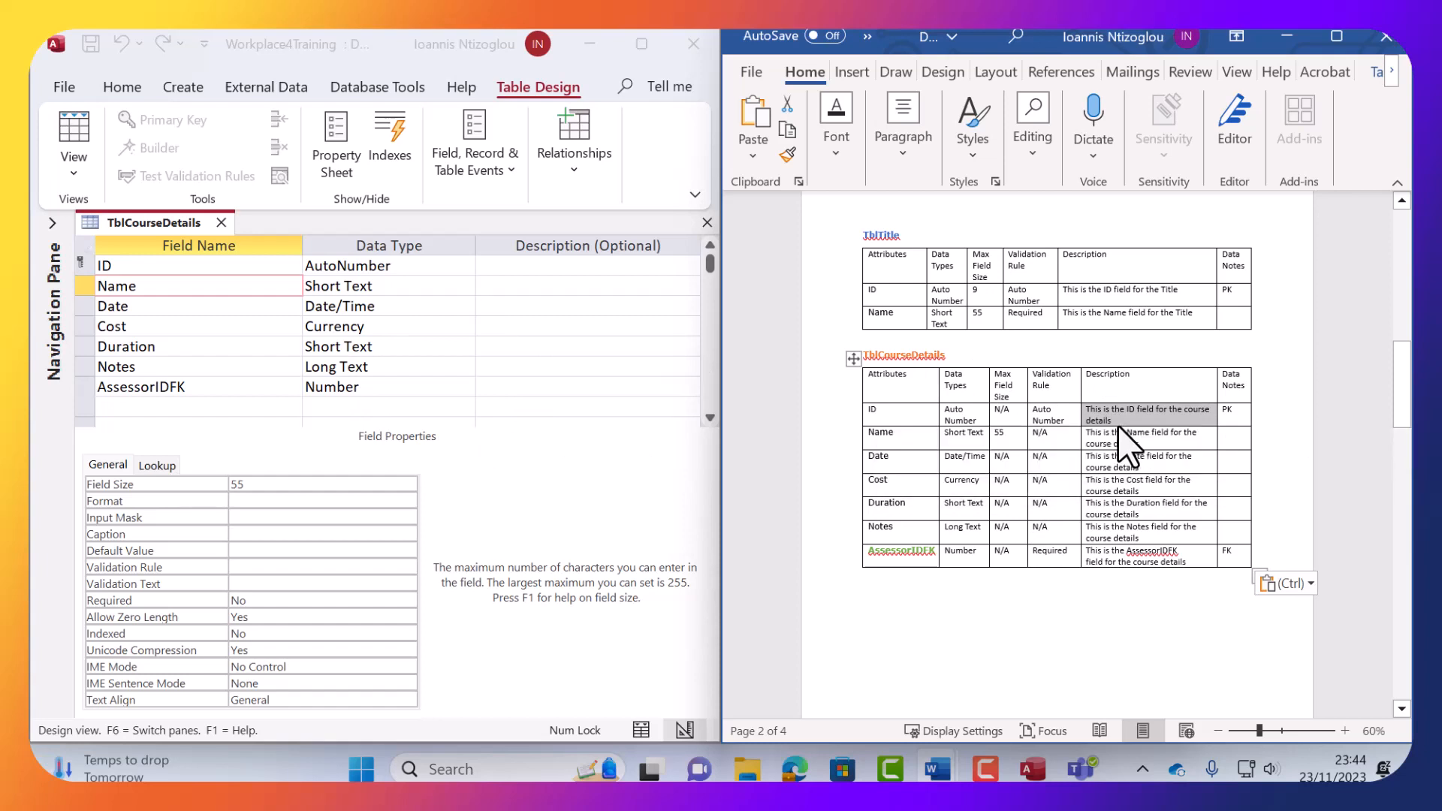
click(546, 270)
key(ctrl+v)
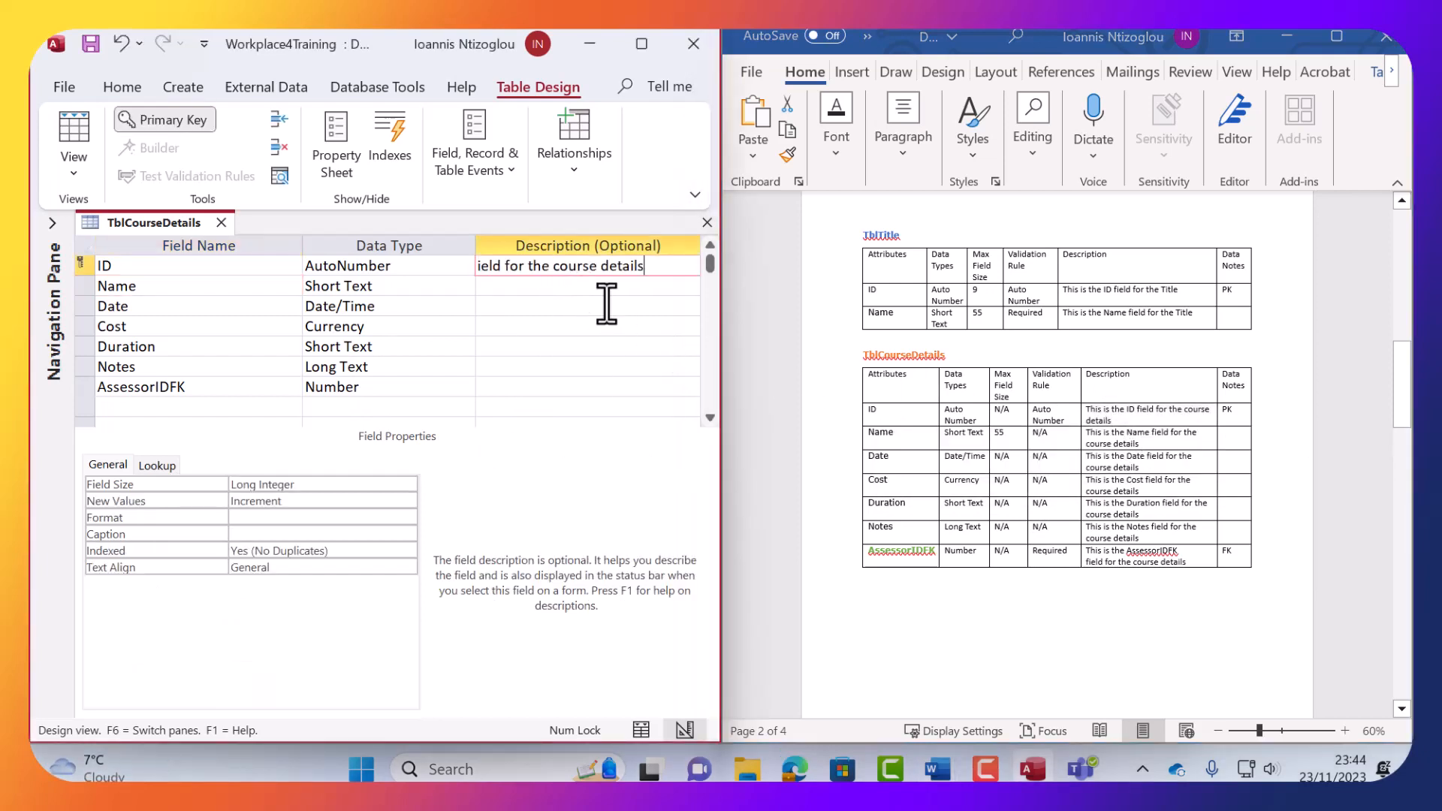
triple_click(1125, 439)
key(ctrl+c)
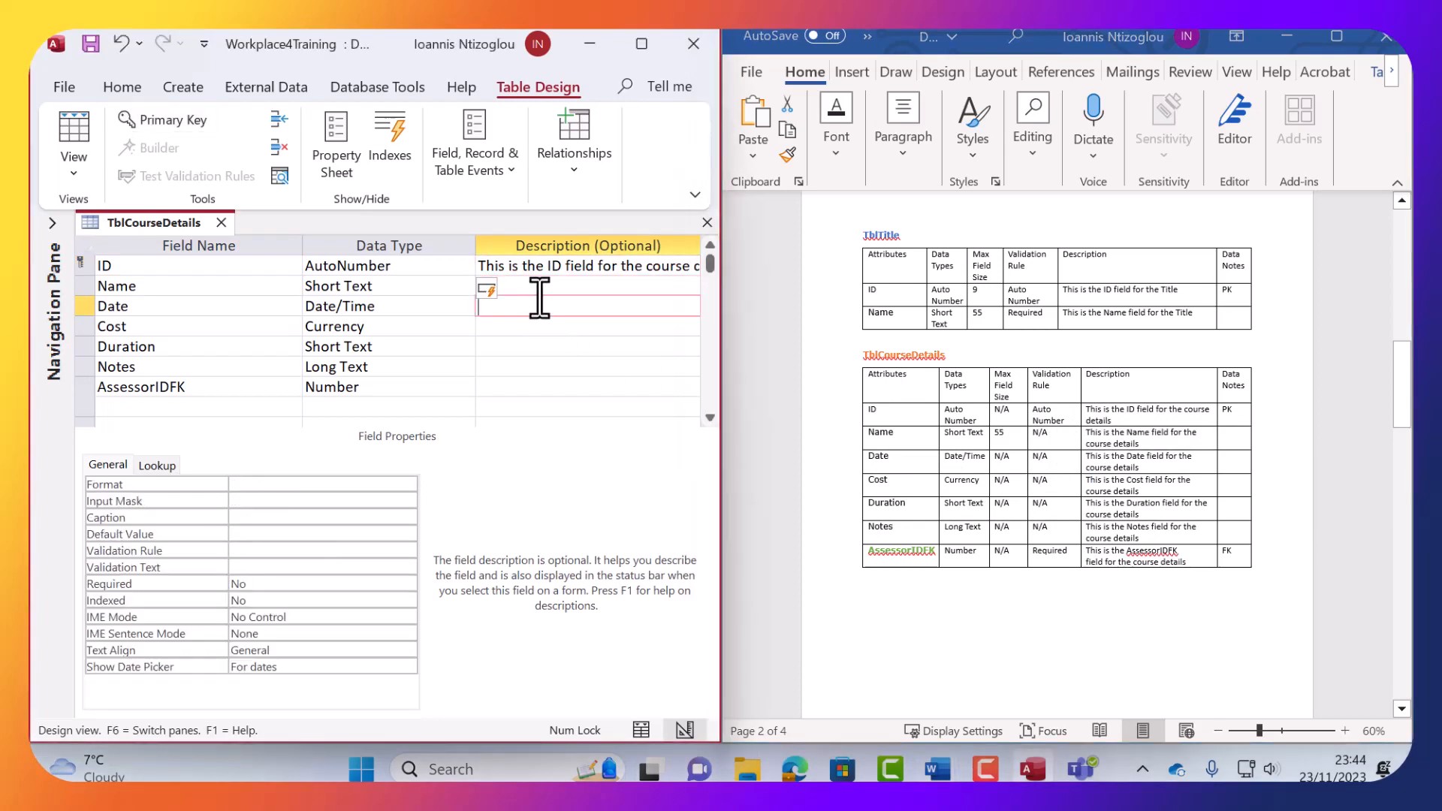
click(552, 288)
key(ctrl+v)
Copy the Date and Cost descriptions from the Word dictionary into the descriptions of the same fields in Access.
click(1111, 456)
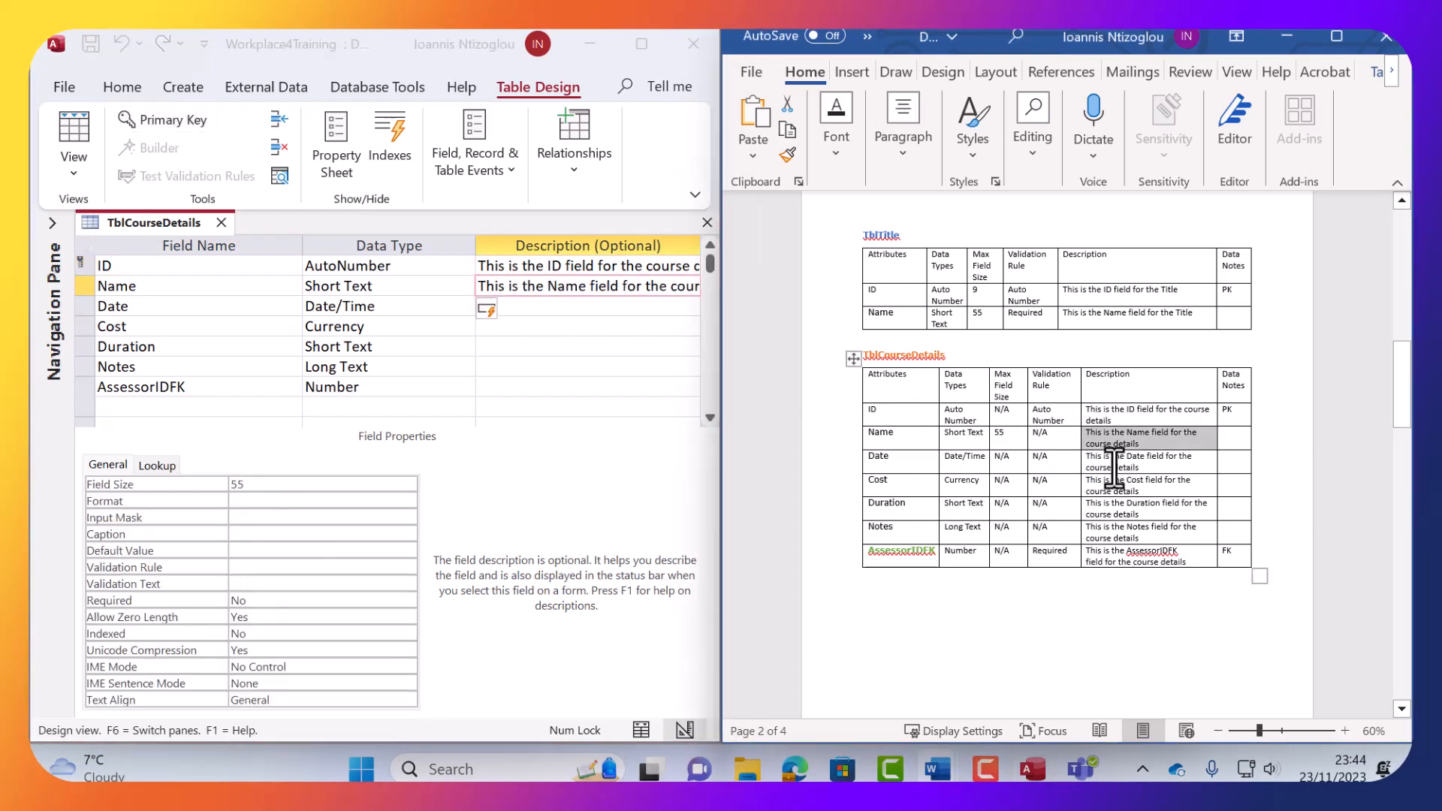
triple_click(1115, 464)
key(ctrl+c)
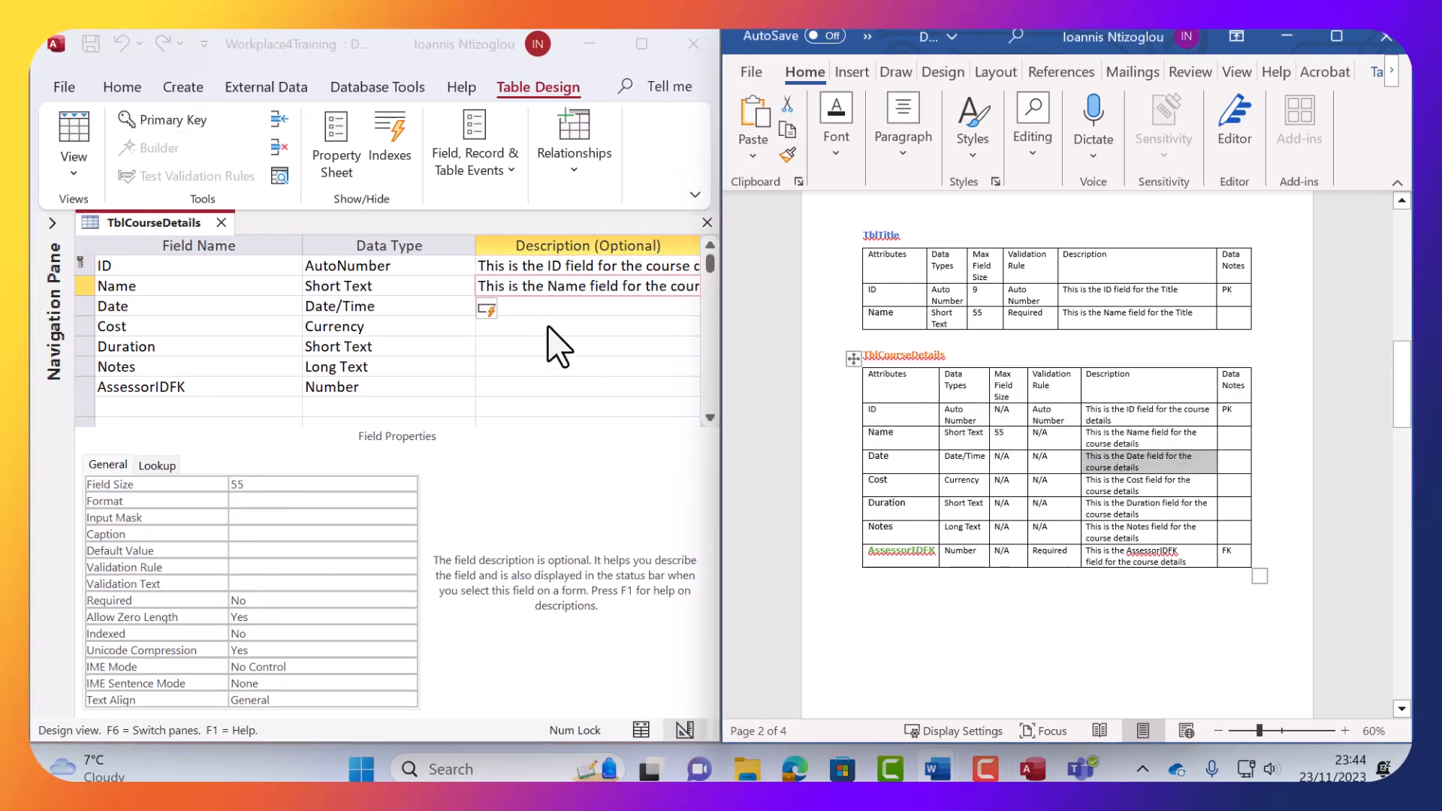
click(543, 308)
key(ctrl+v)
click(1120, 481)
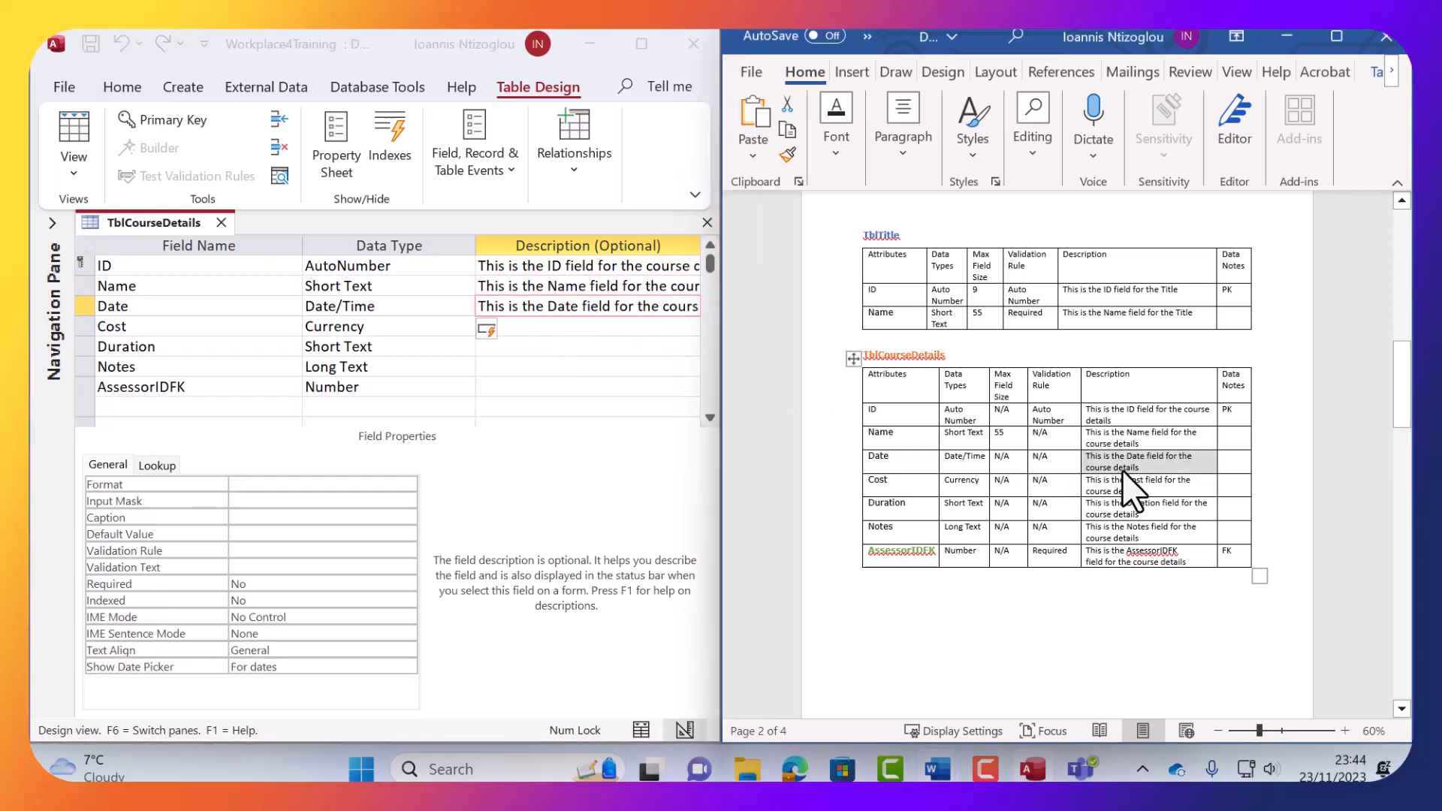
triple_click(1120, 484)
key(ctrl+c)
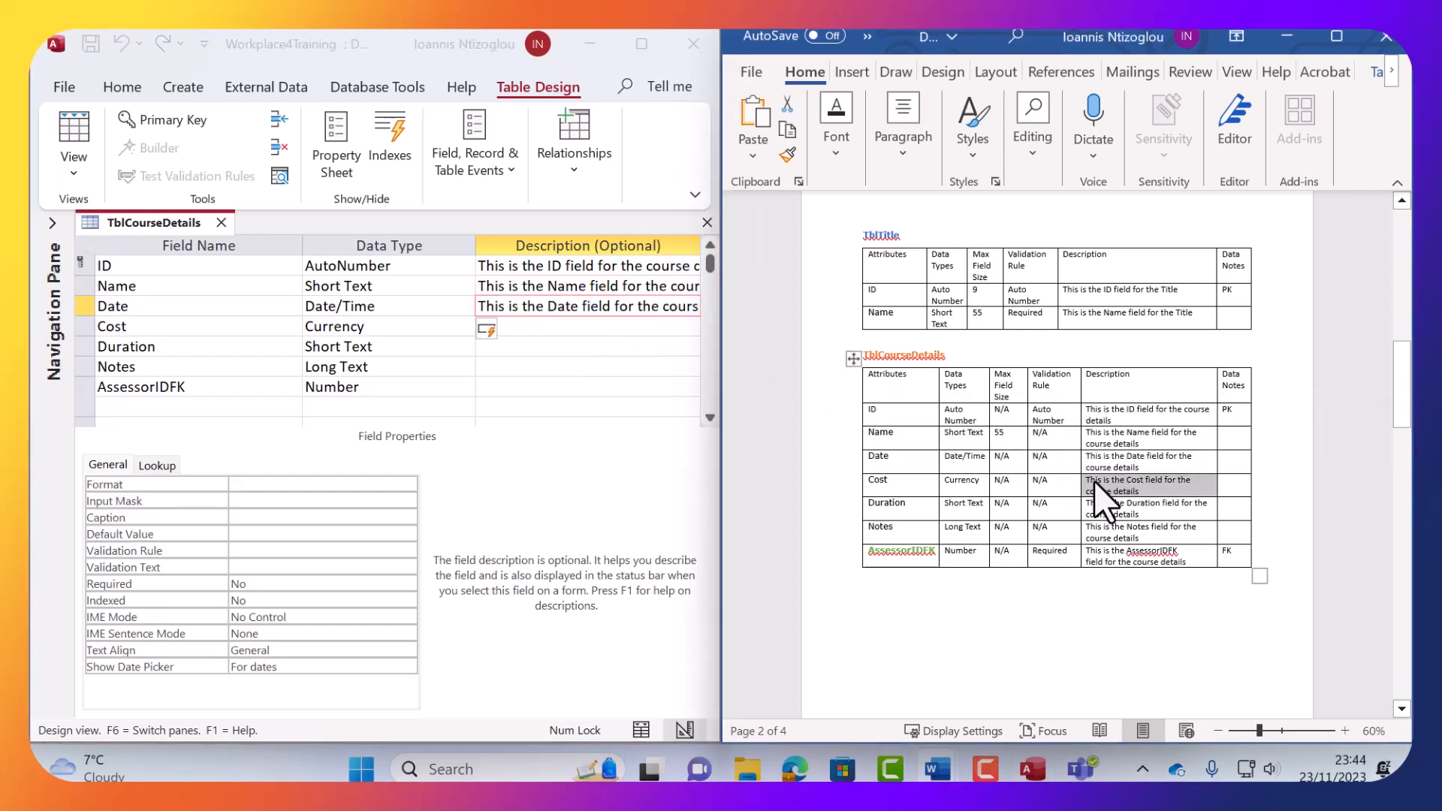
click(556, 326)
key(ctrl+v)
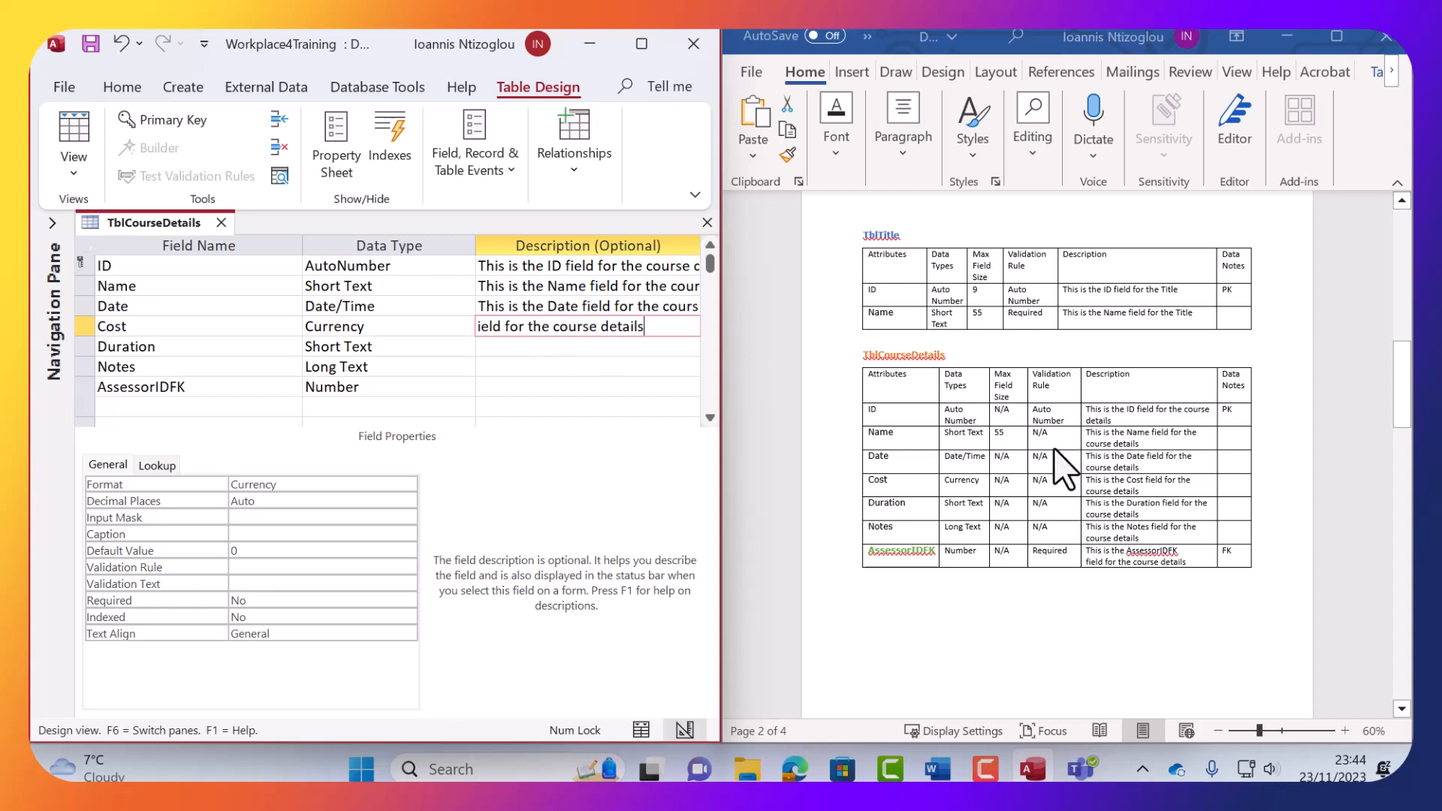
Copy the Duration and Notes descriptions from the Word dictionary into the descriptions of the same fields in Access.
click(1177, 504)
triple_click(1126, 504)
key(ctrl+c)
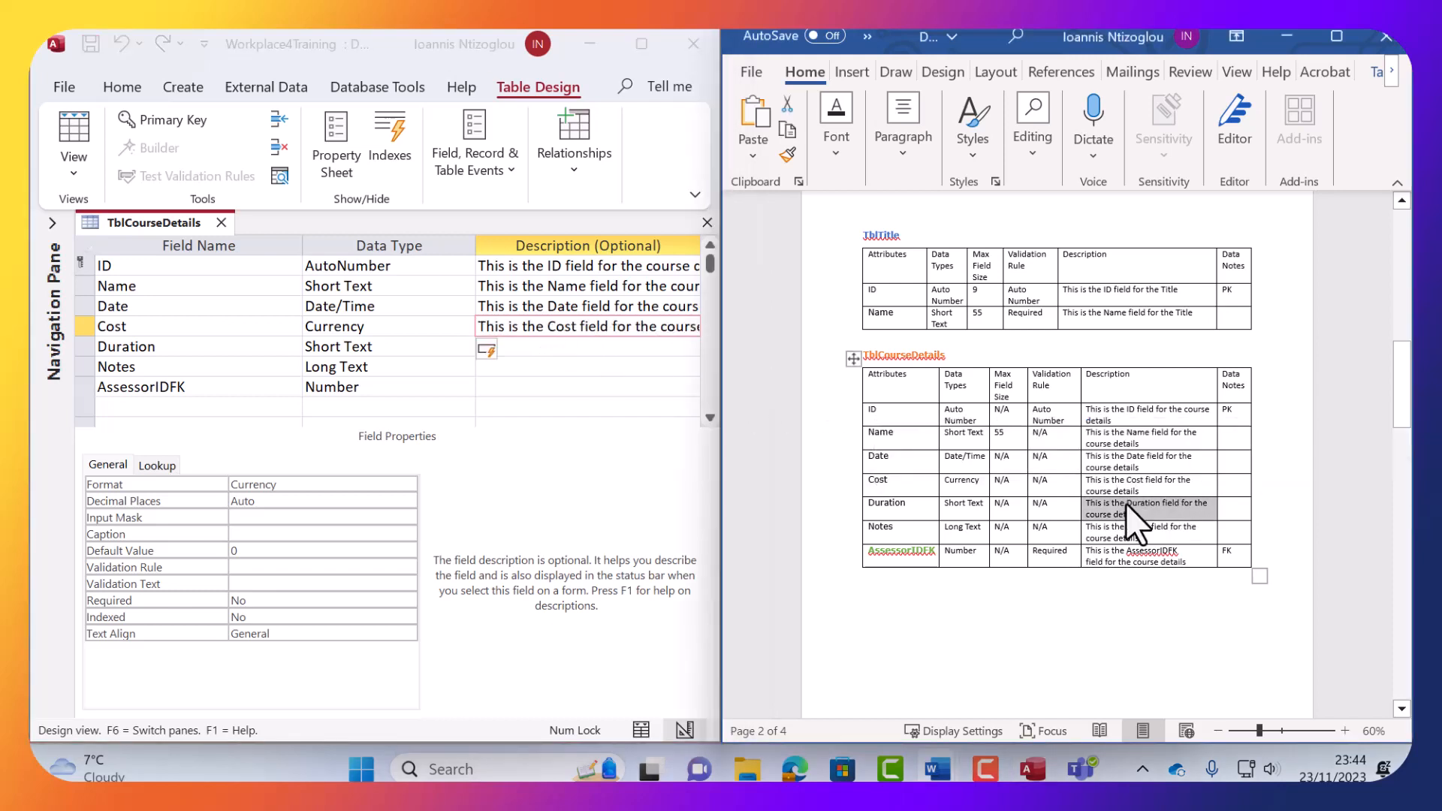
click(559, 344)
key(ctrl+v)
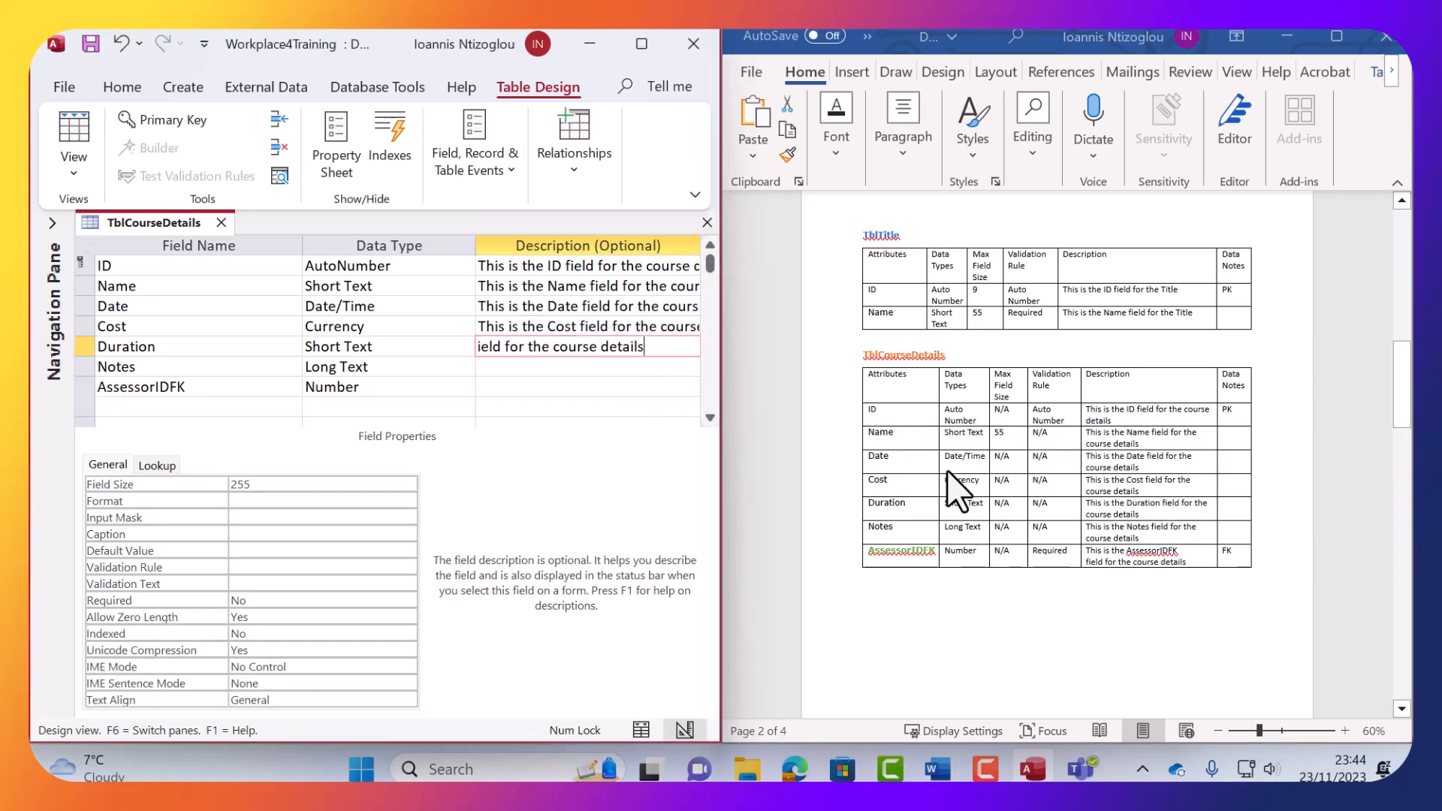
click(1125, 545)
triple_click(1122, 533)
key(ctrl+c)
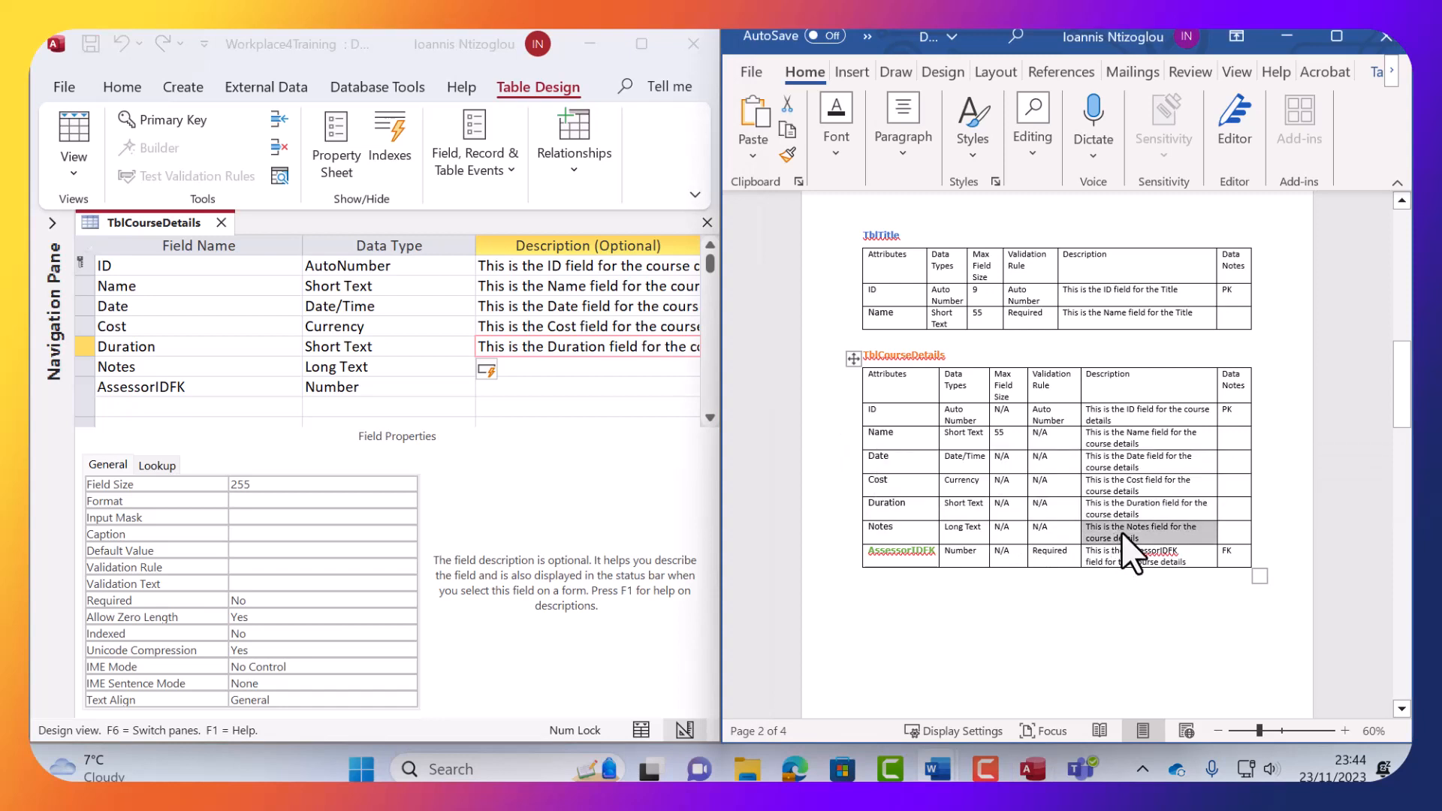
click(596, 368)
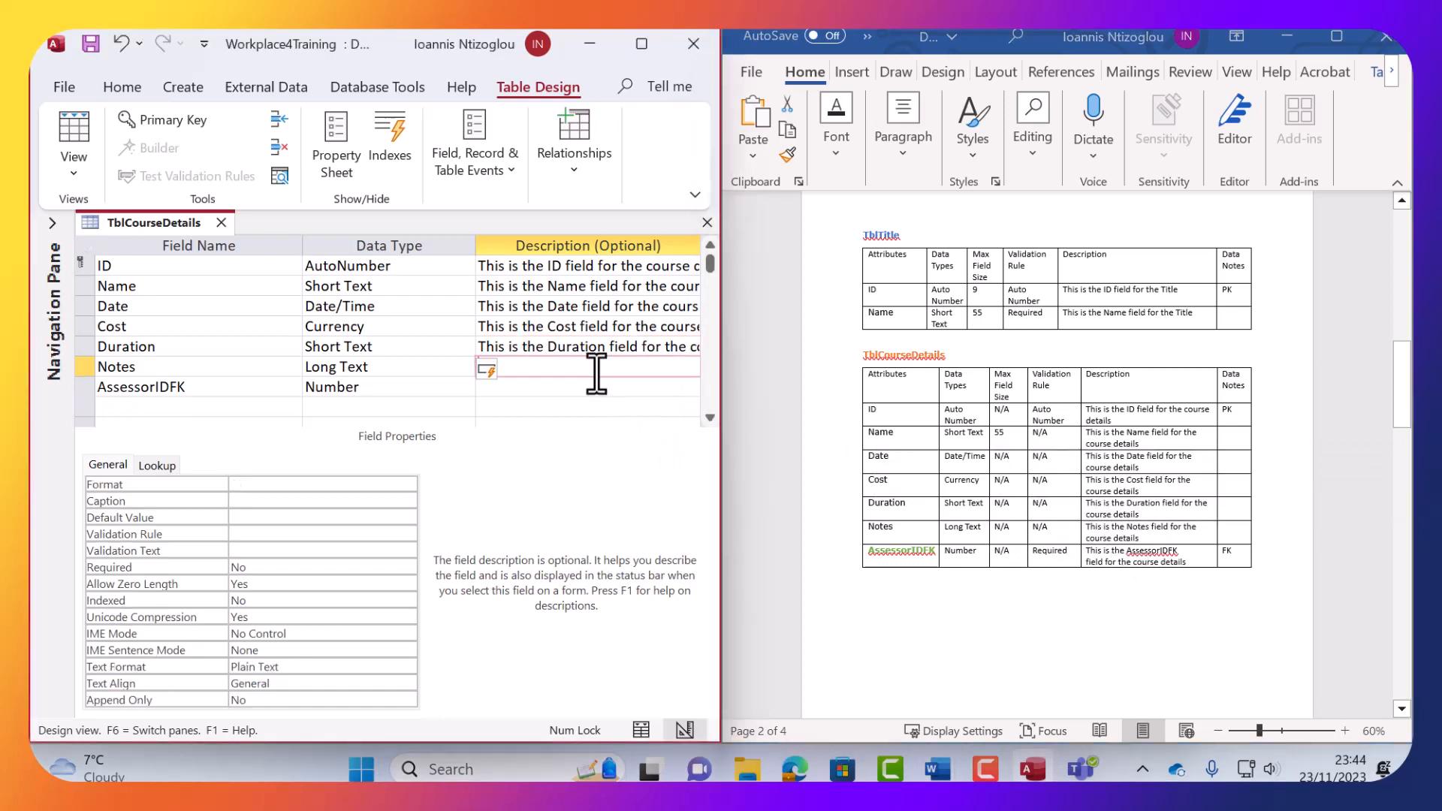
key(ctrl+v)
Copy the AssessorIDFK description from the Word dictionary into that field's description in Access.
click(1082, 553)
triple_click(1133, 564)
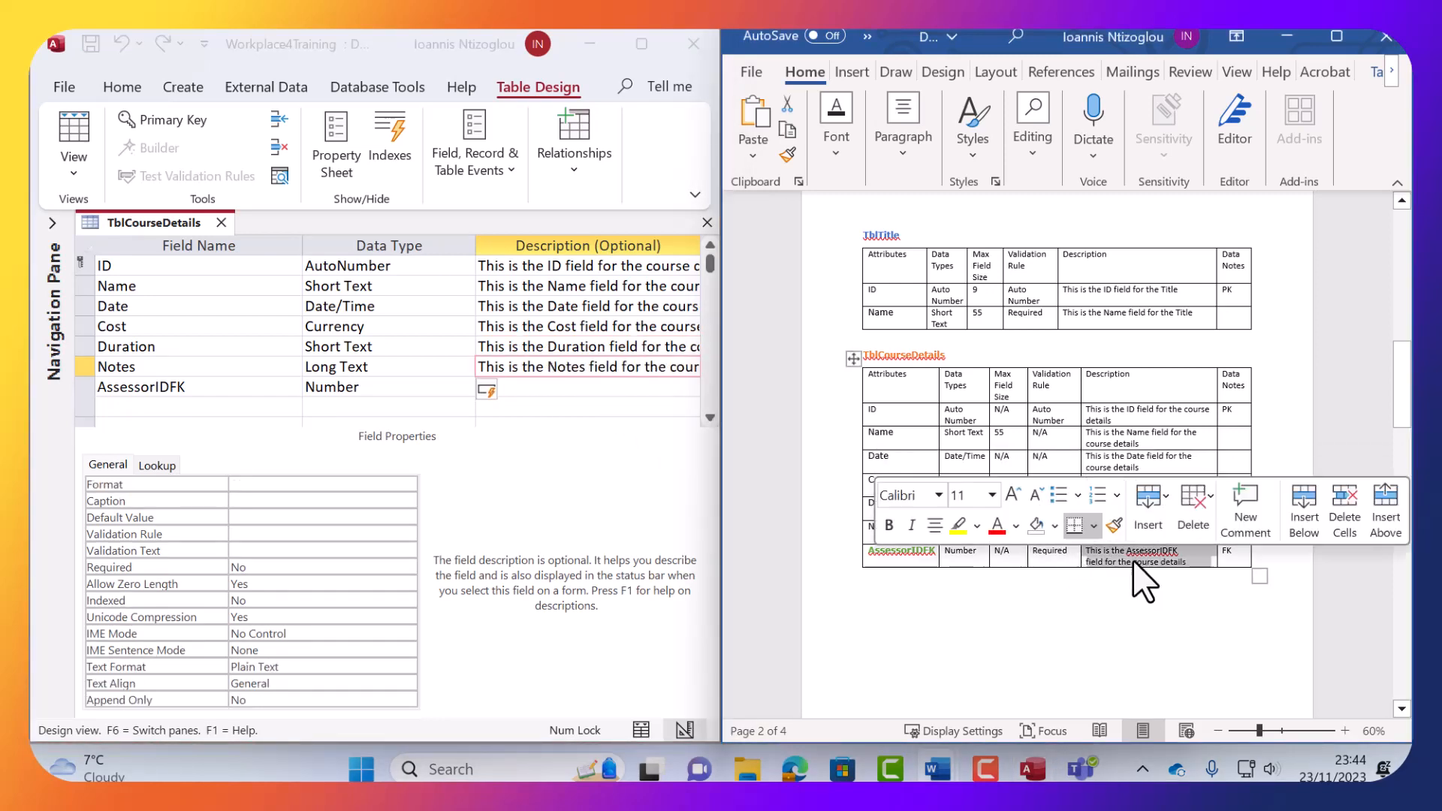
click(556, 389)
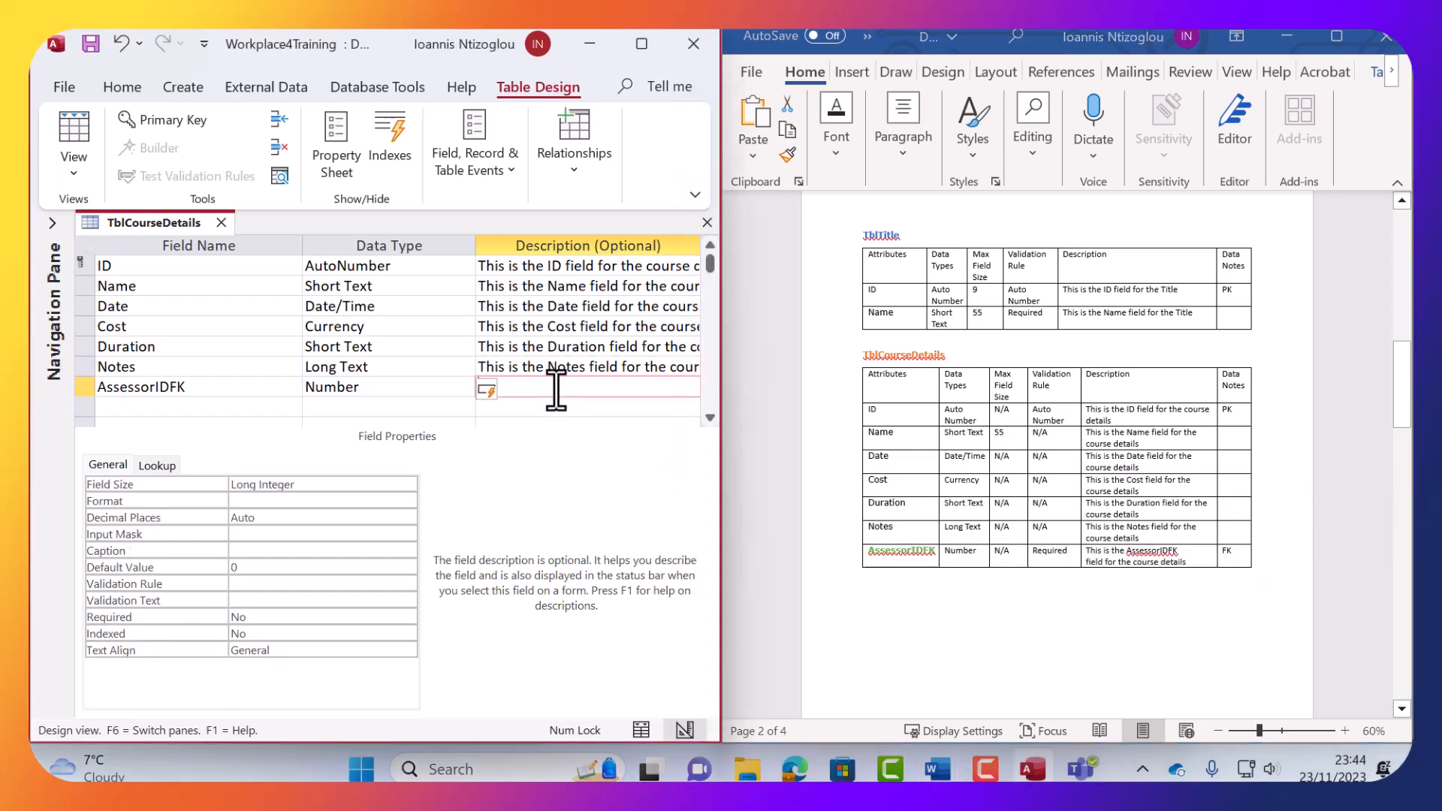
key(ctrl+v)
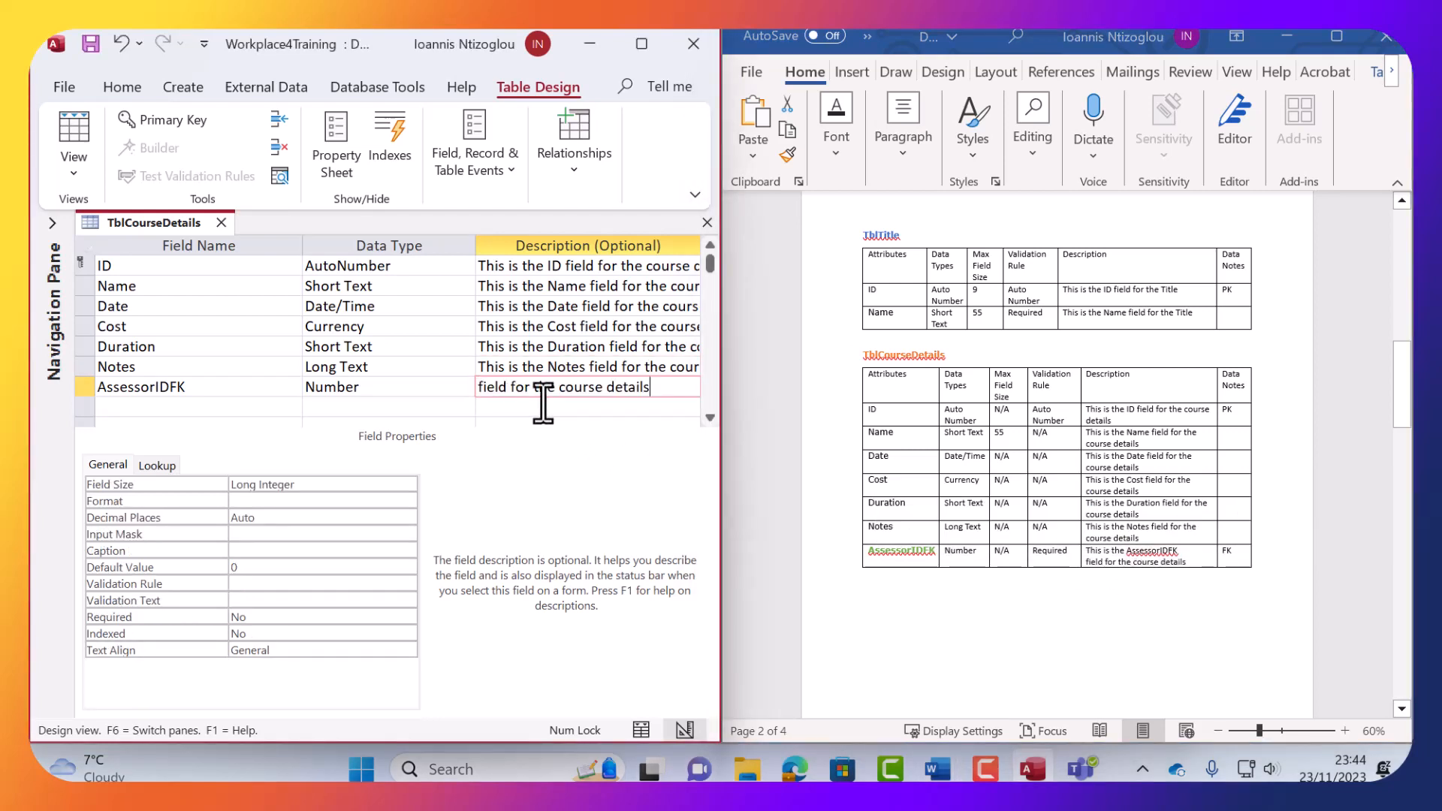
click(1057, 534)
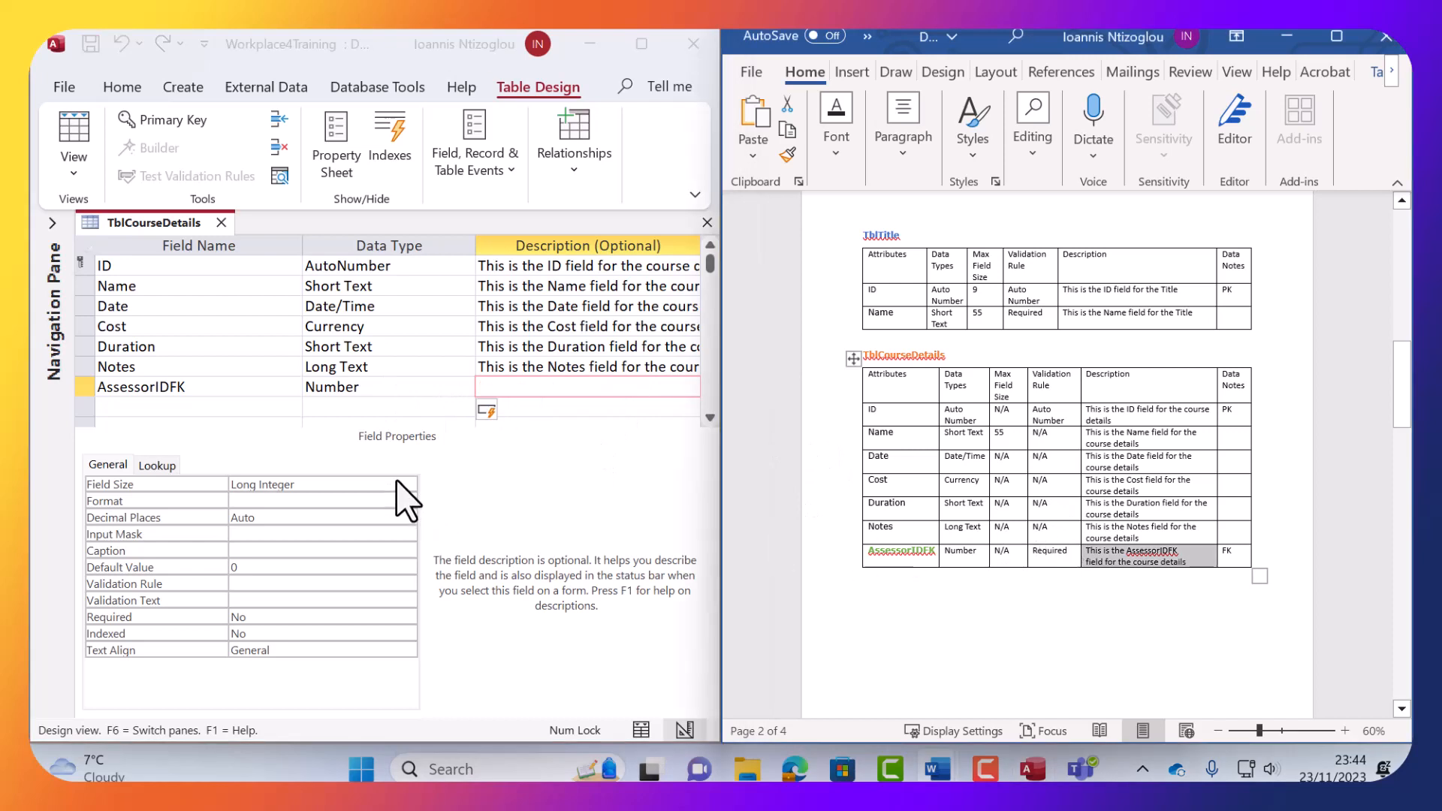
Set the Required property of the AssessorIDFK field to Yes.
click(398, 387)
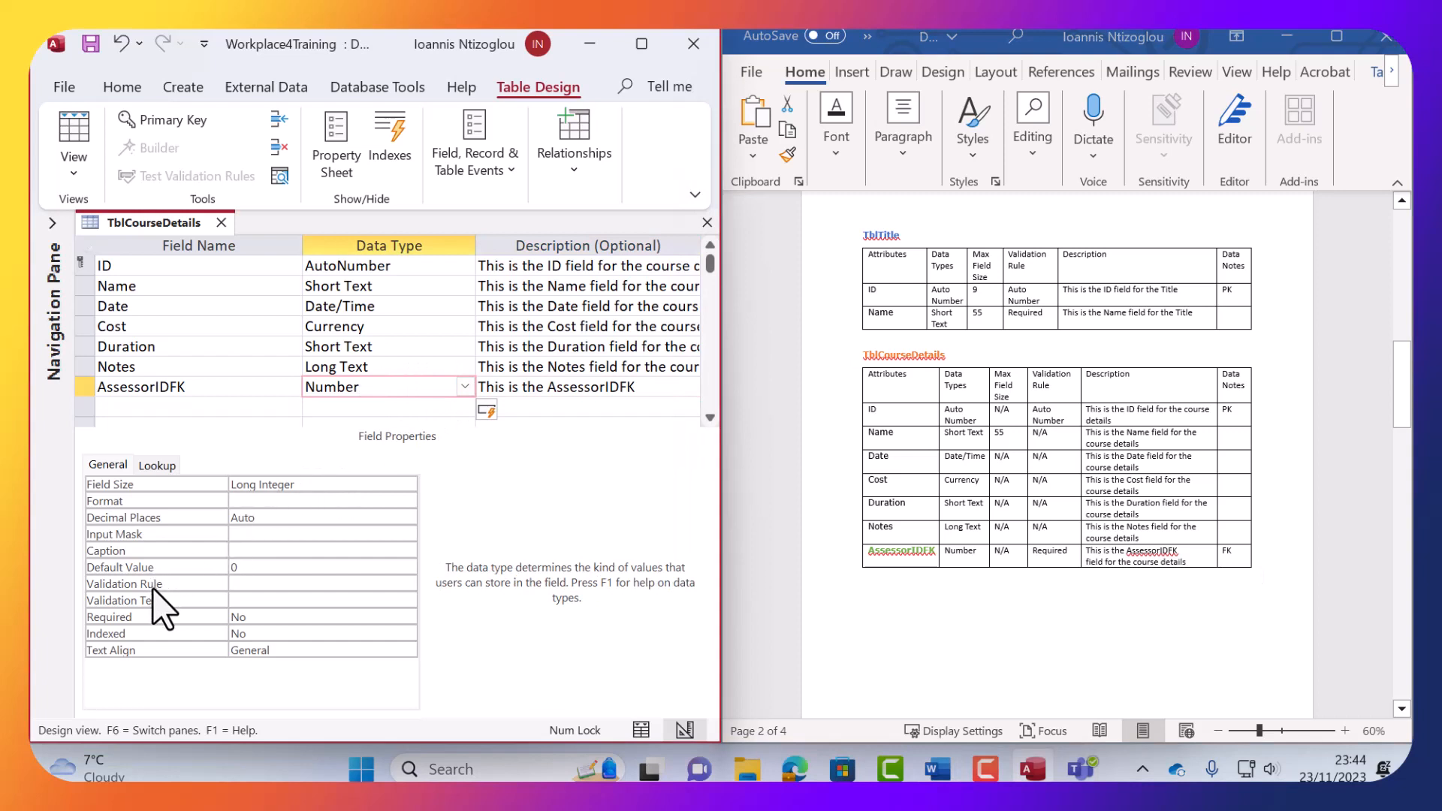
click(260, 618)
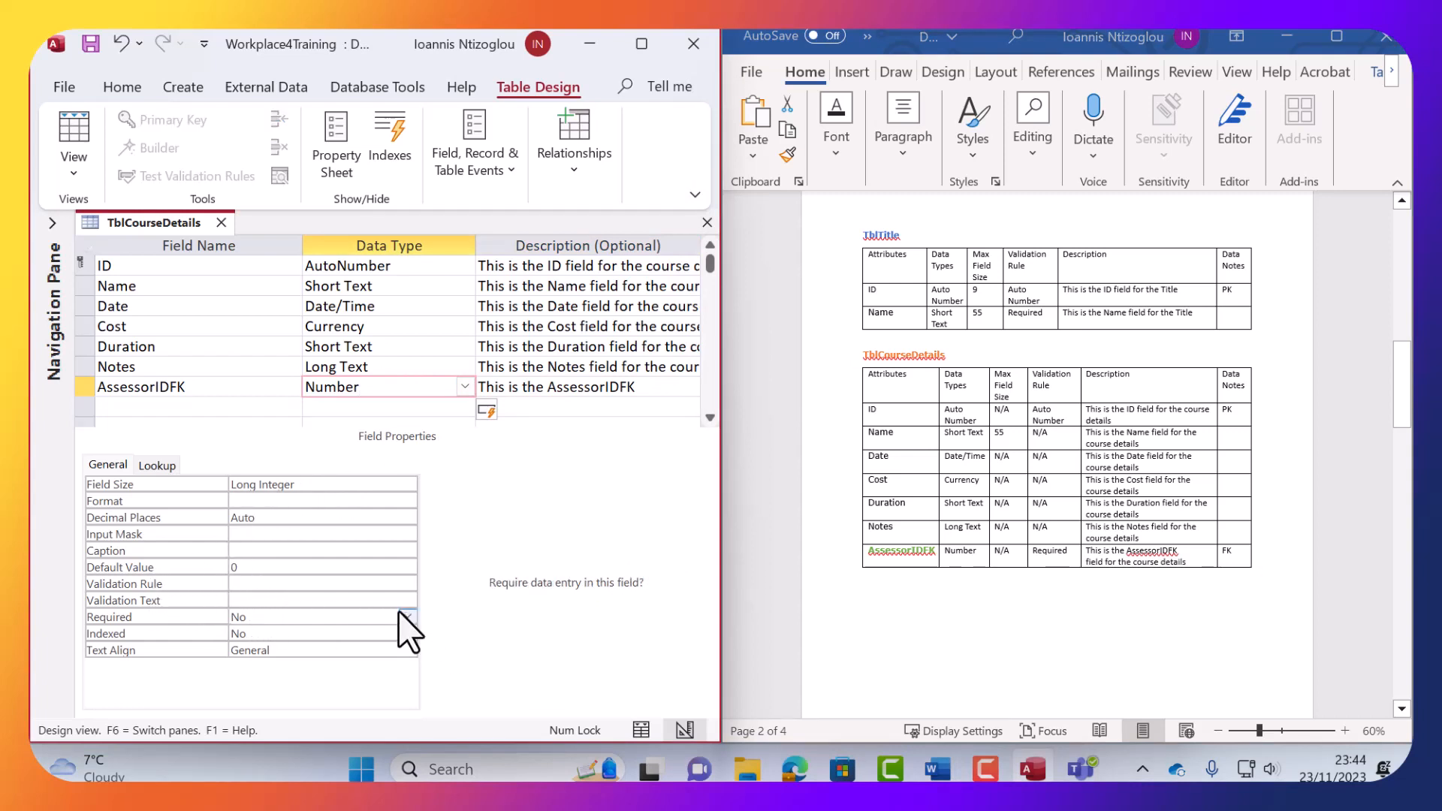
click(407, 617)
click(355, 633)
Save and close the TblCourseDetails design, and expand the Navigation Pane to list all tables.
scroll(1018, 492, down, 10)
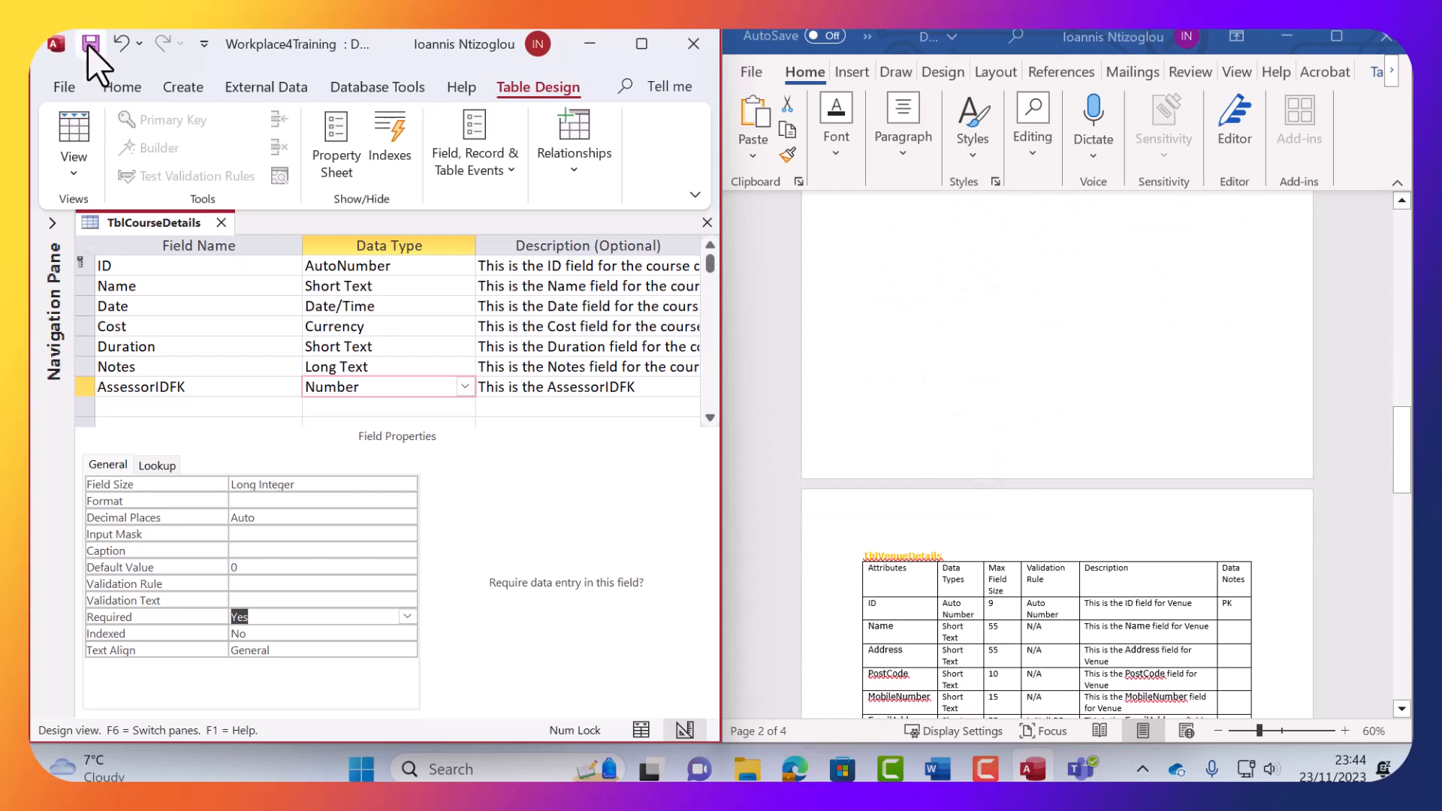
click(223, 222)
click(51, 224)
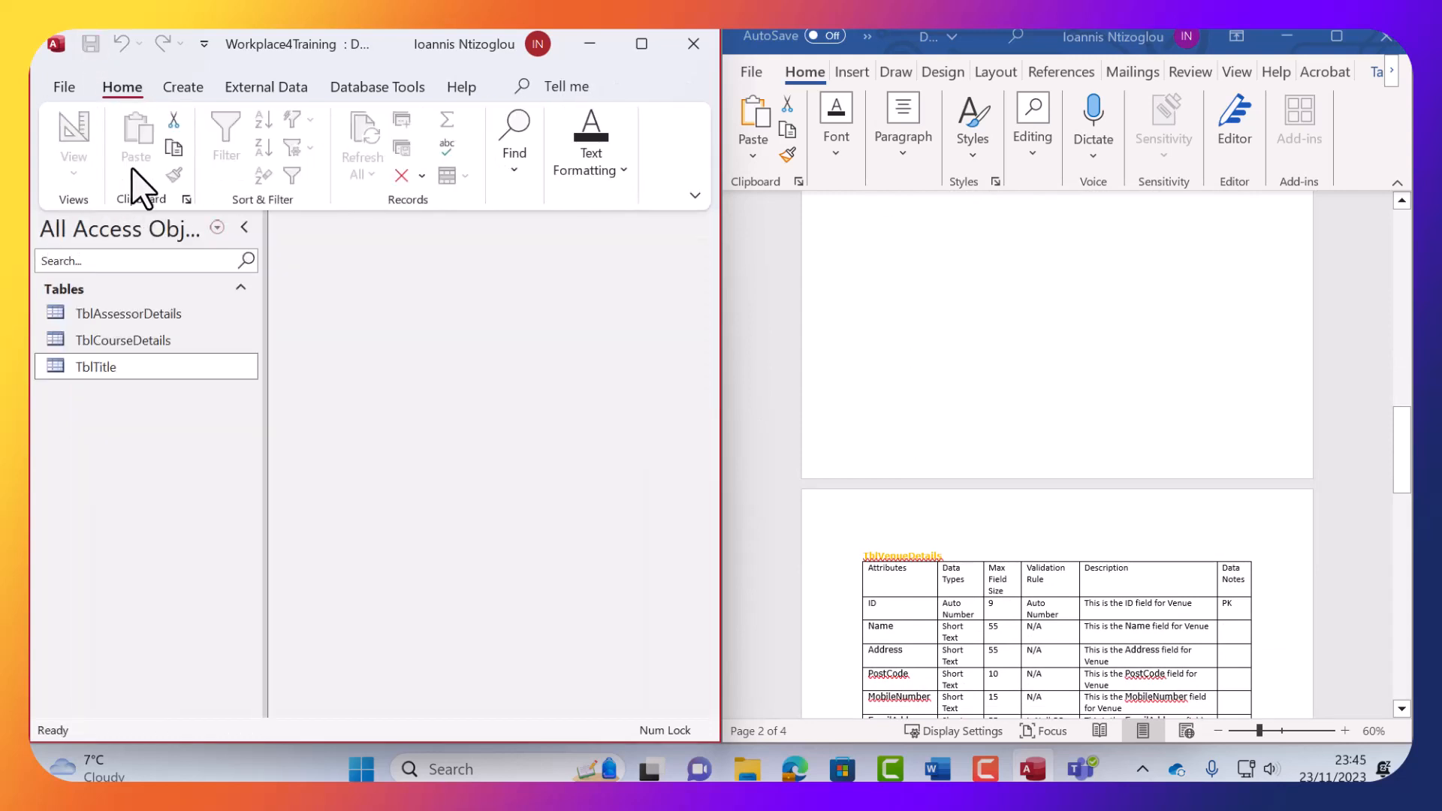
Create a table in Design View and save it as TblVenueDetails, copying the name from the Word dictionary.
click(182, 87)
scroll(1070, 513, up, 4)
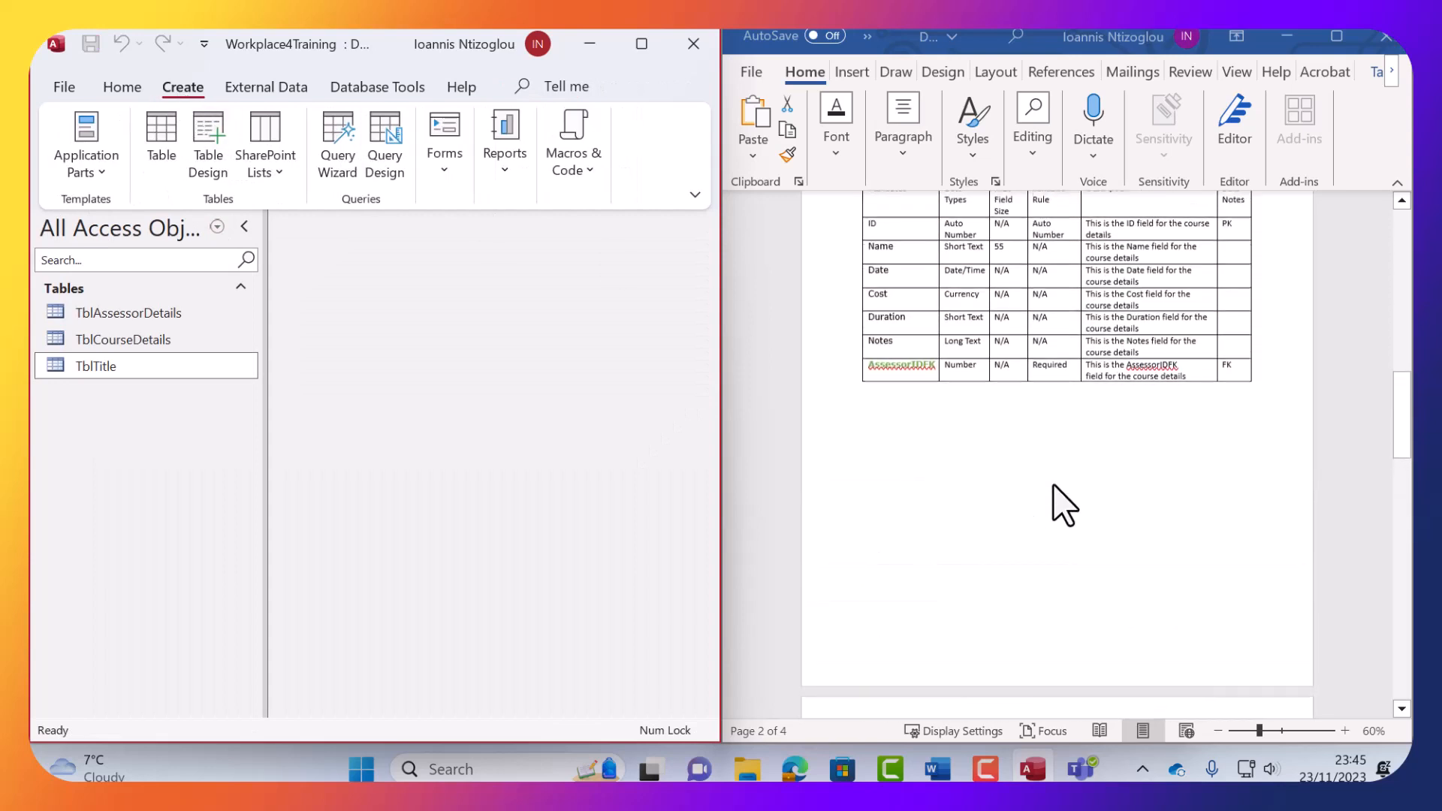
scroll(1053, 505, down, 5)
double_click(912, 440)
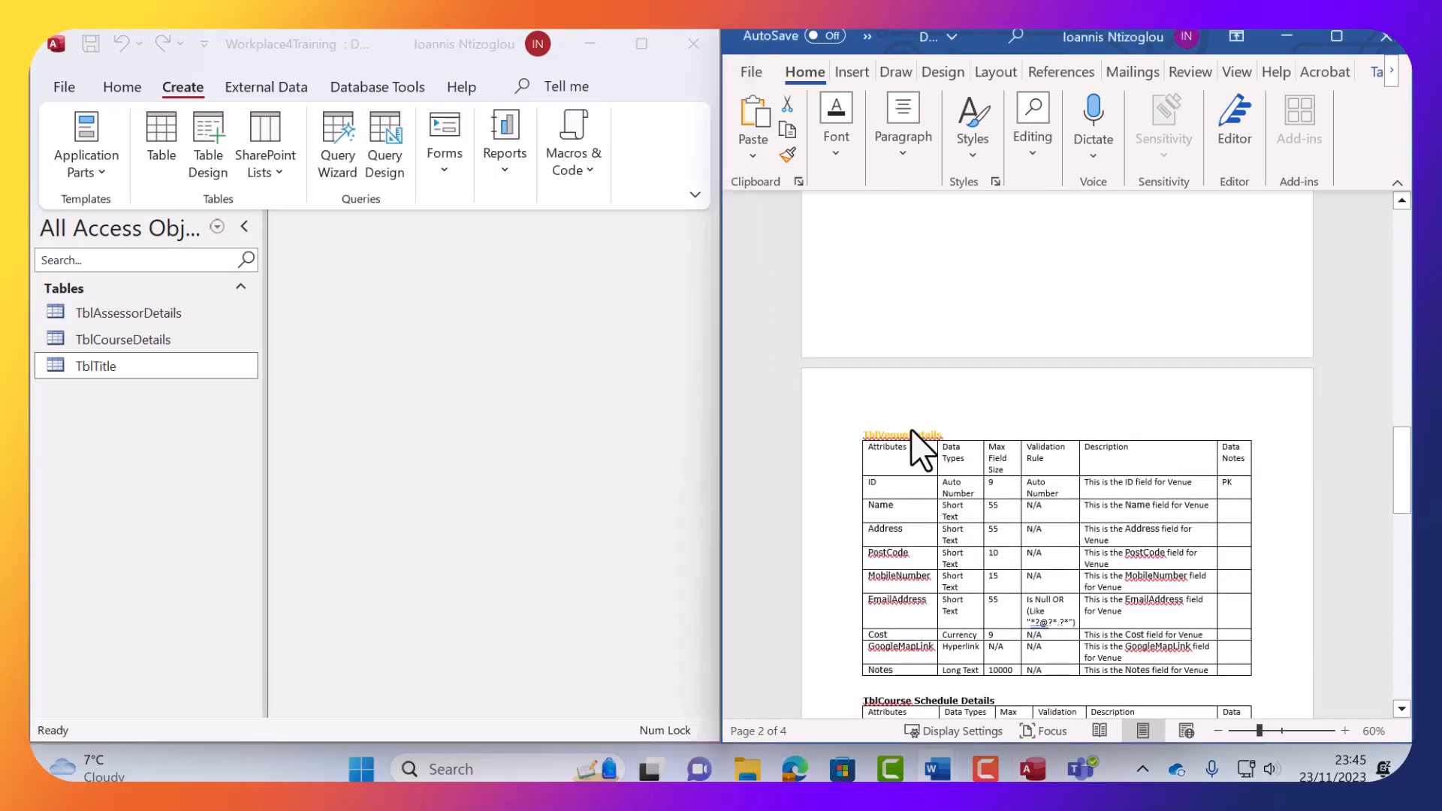
double_click(937, 434)
key(ctrl+c)
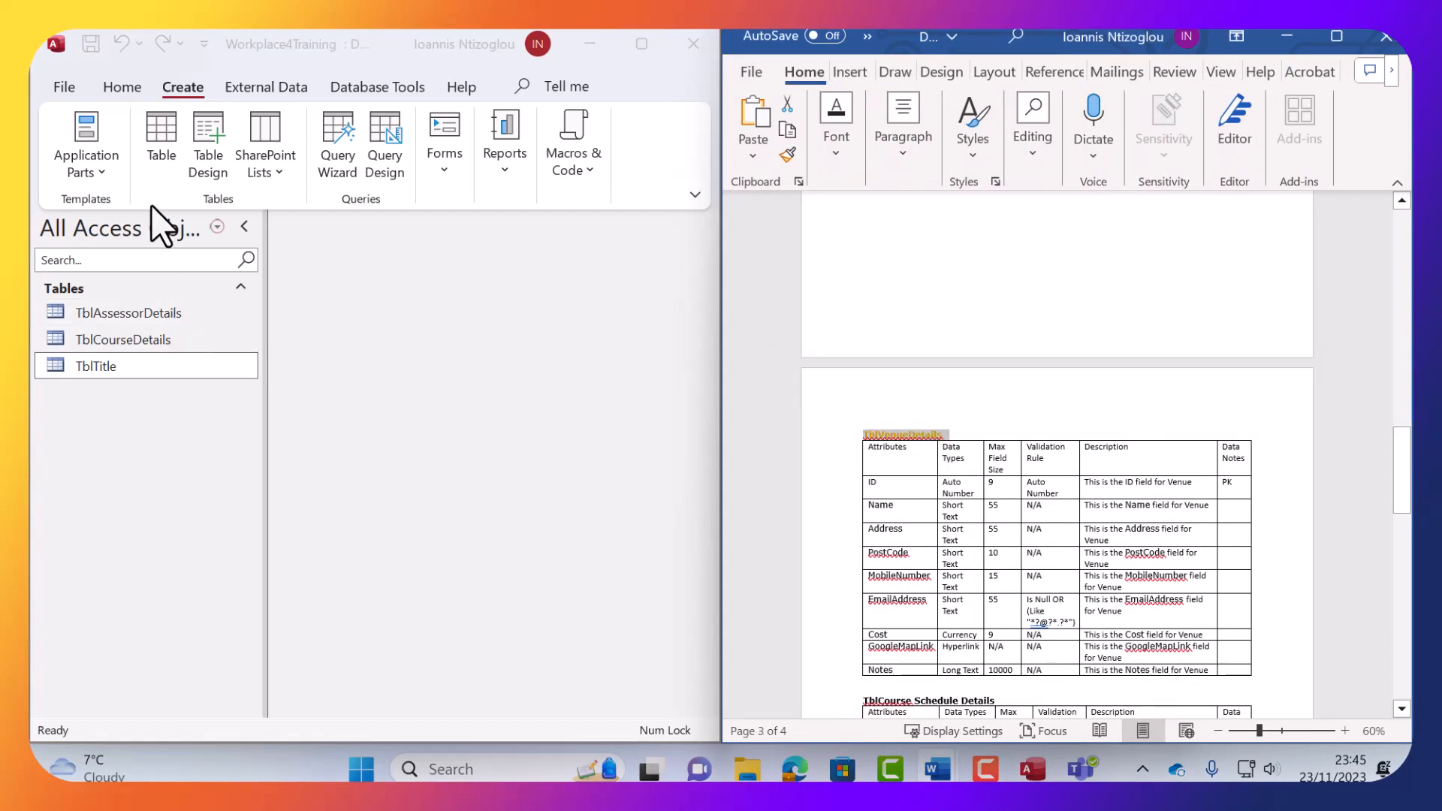
click(153, 140)
click(155, 170)
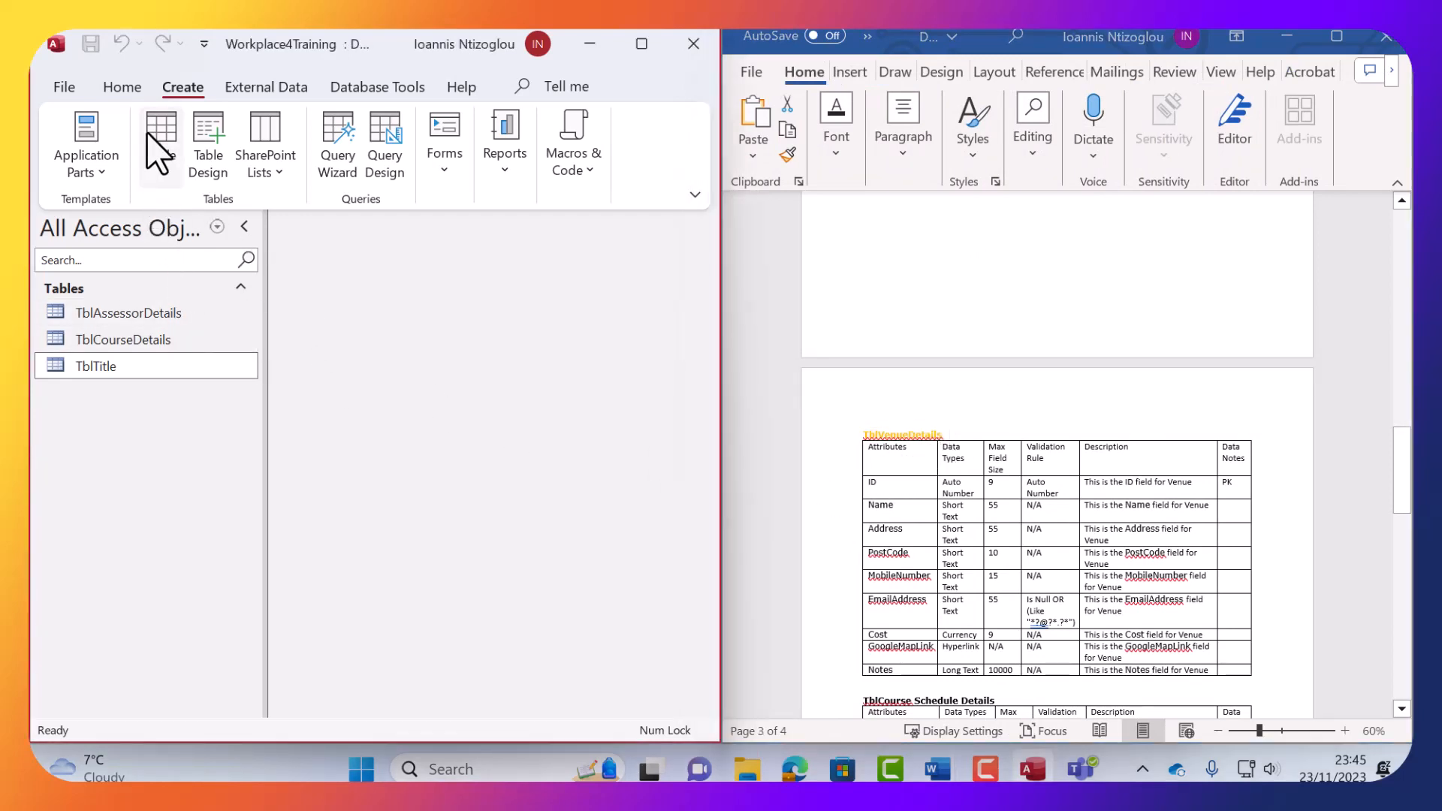
click(96, 171)
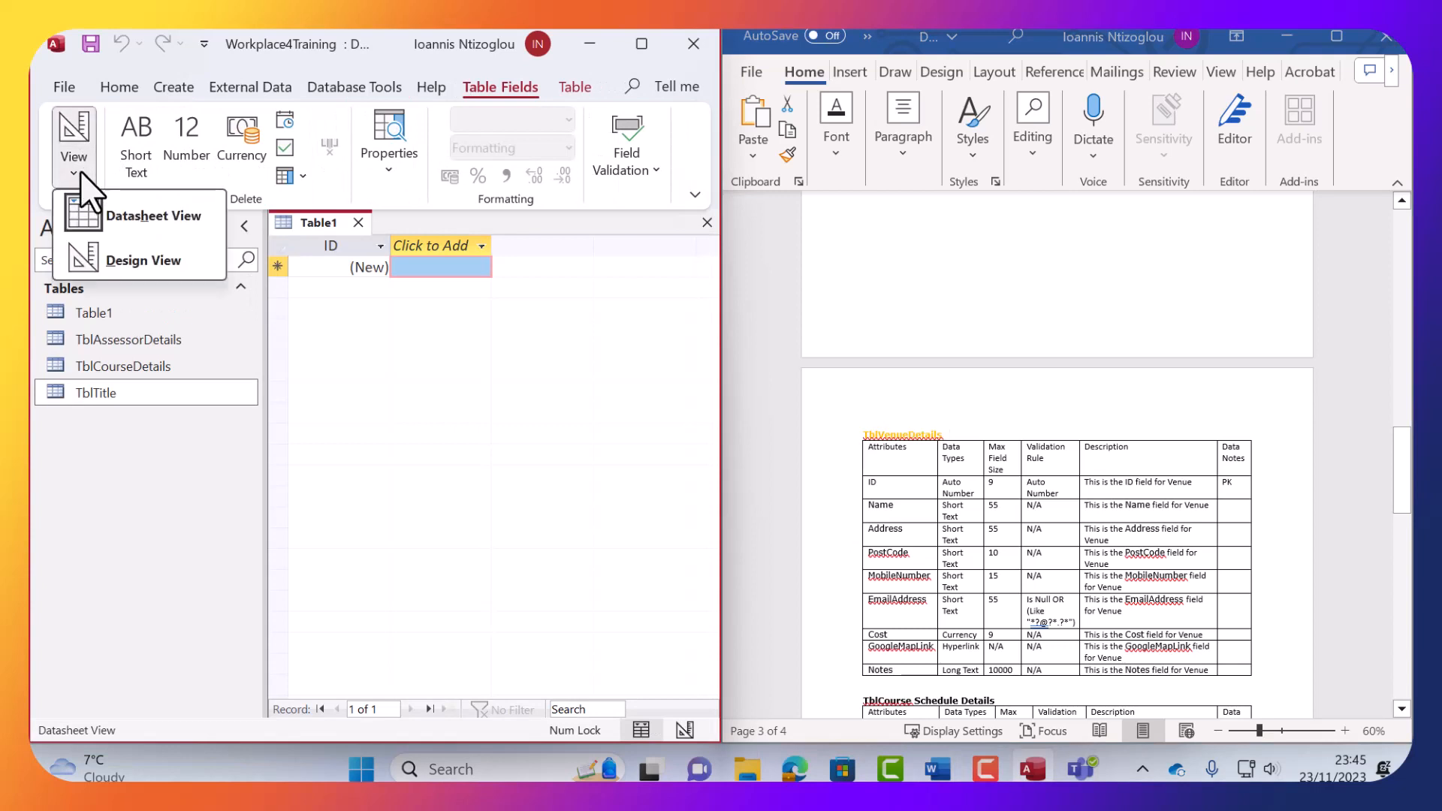
click(117, 259)
key(ctrl+v)
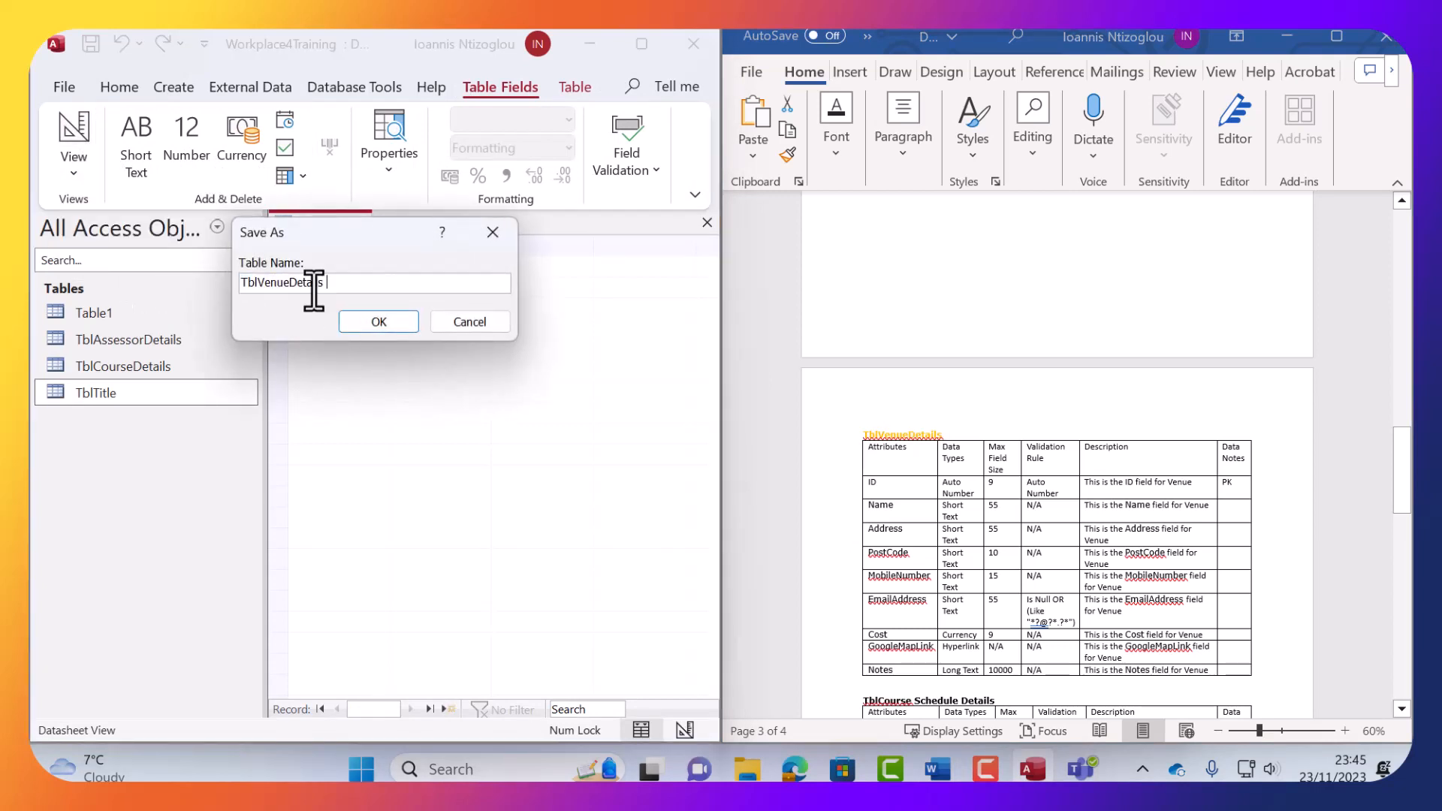
click(363, 318)
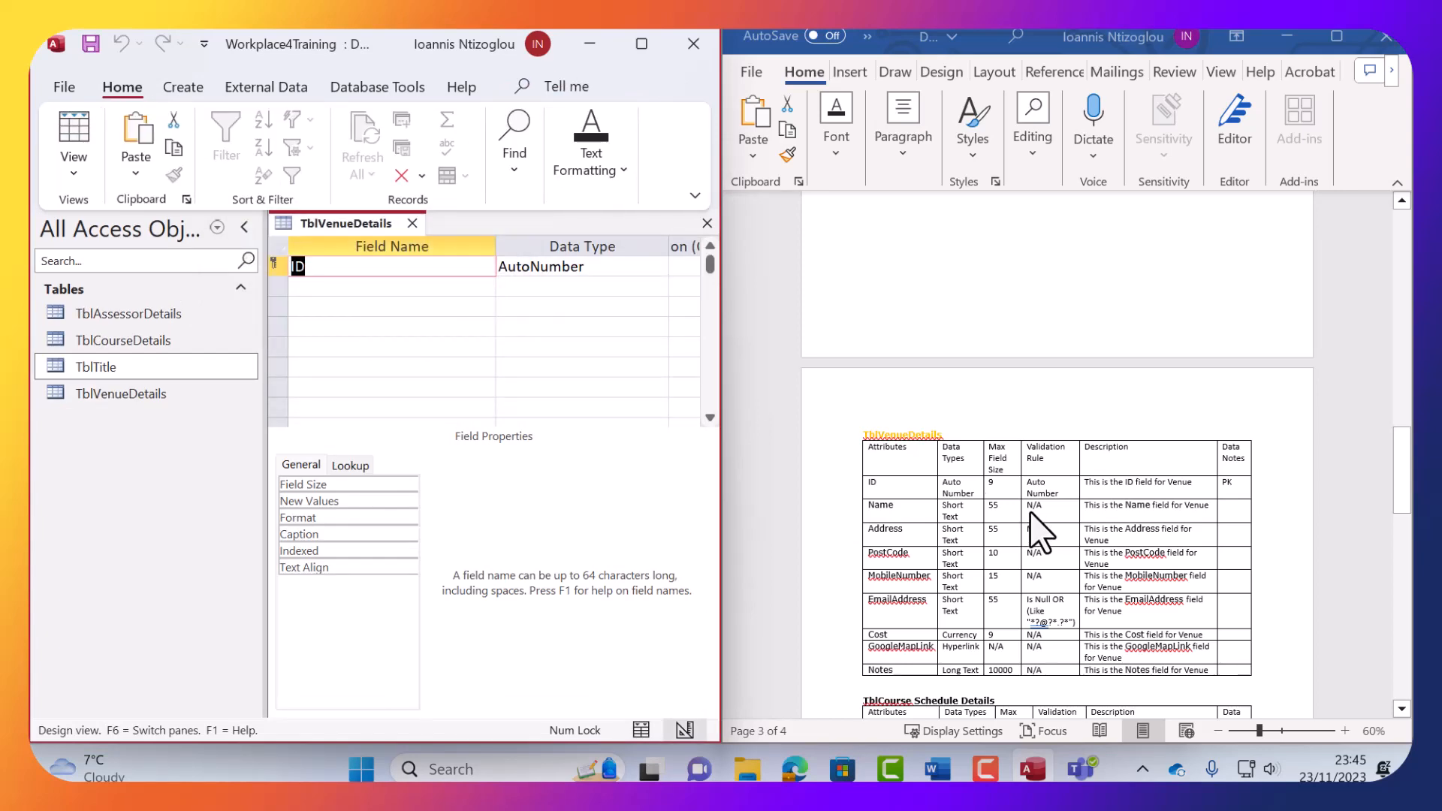
Copy the Name attribute from the Word dictionary into the field row below ID, with the Navigation Pane collapsed.
scroll(1032, 511, down, 3)
click(894, 379)
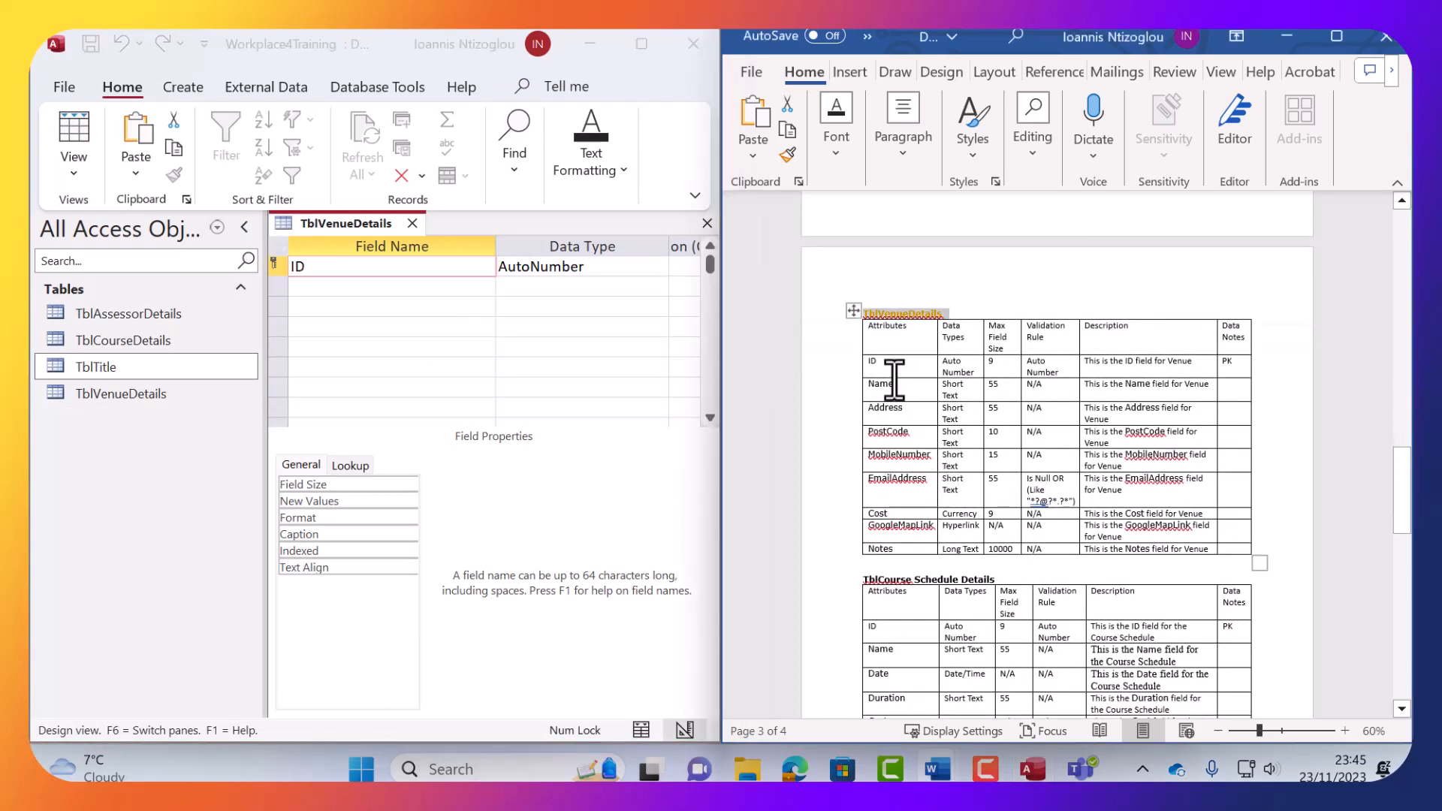
double_click(881, 385)
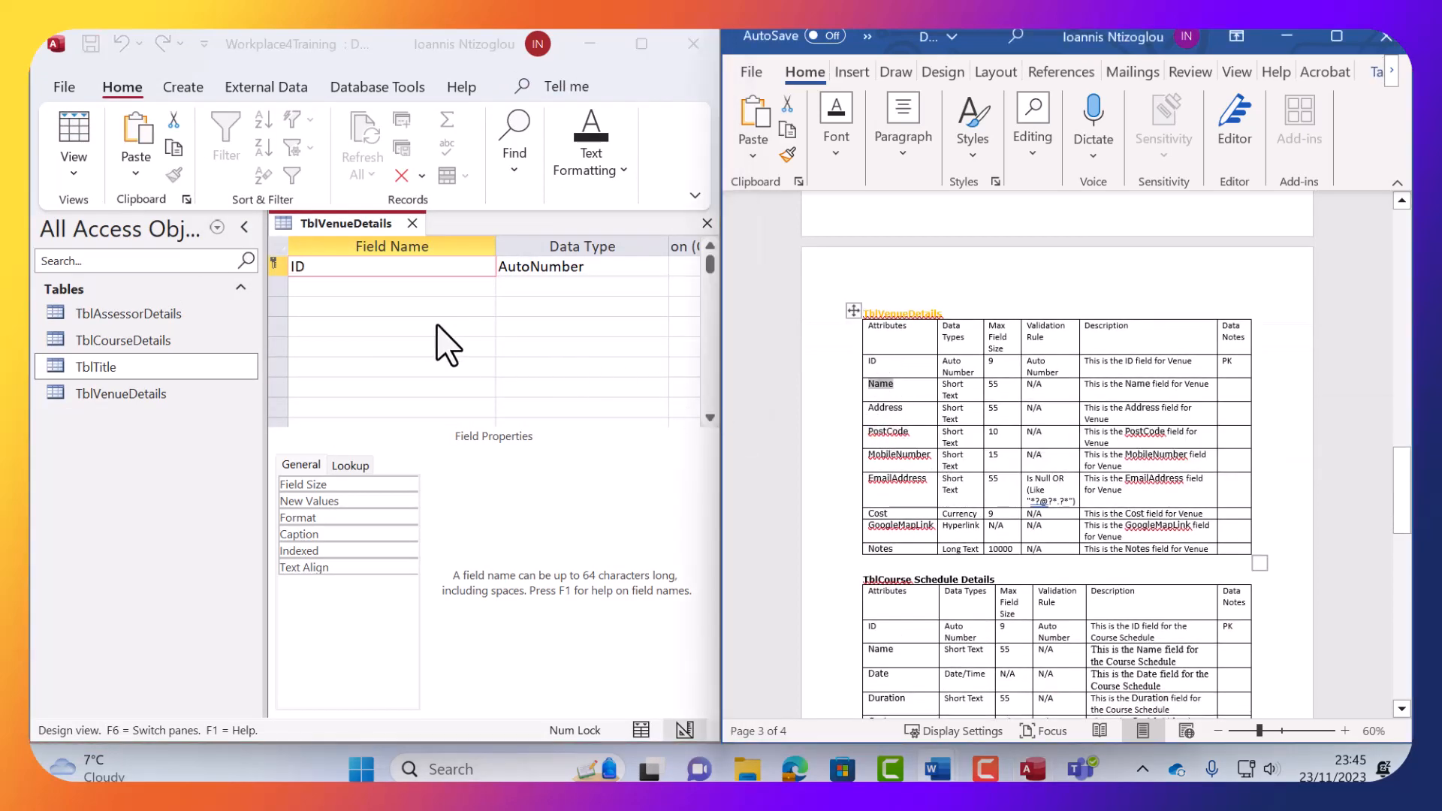
click(418, 300)
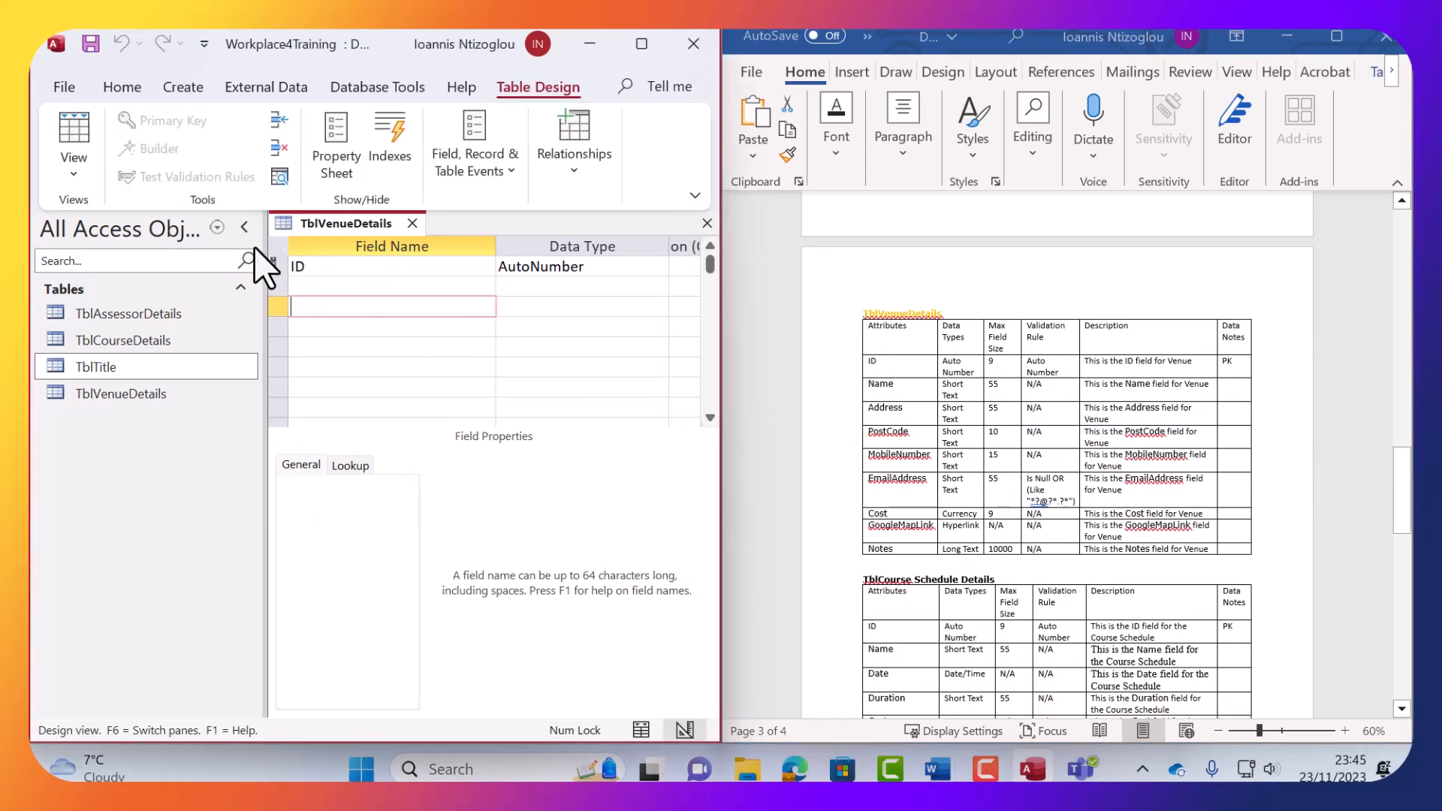
click(244, 227)
click(194, 286)
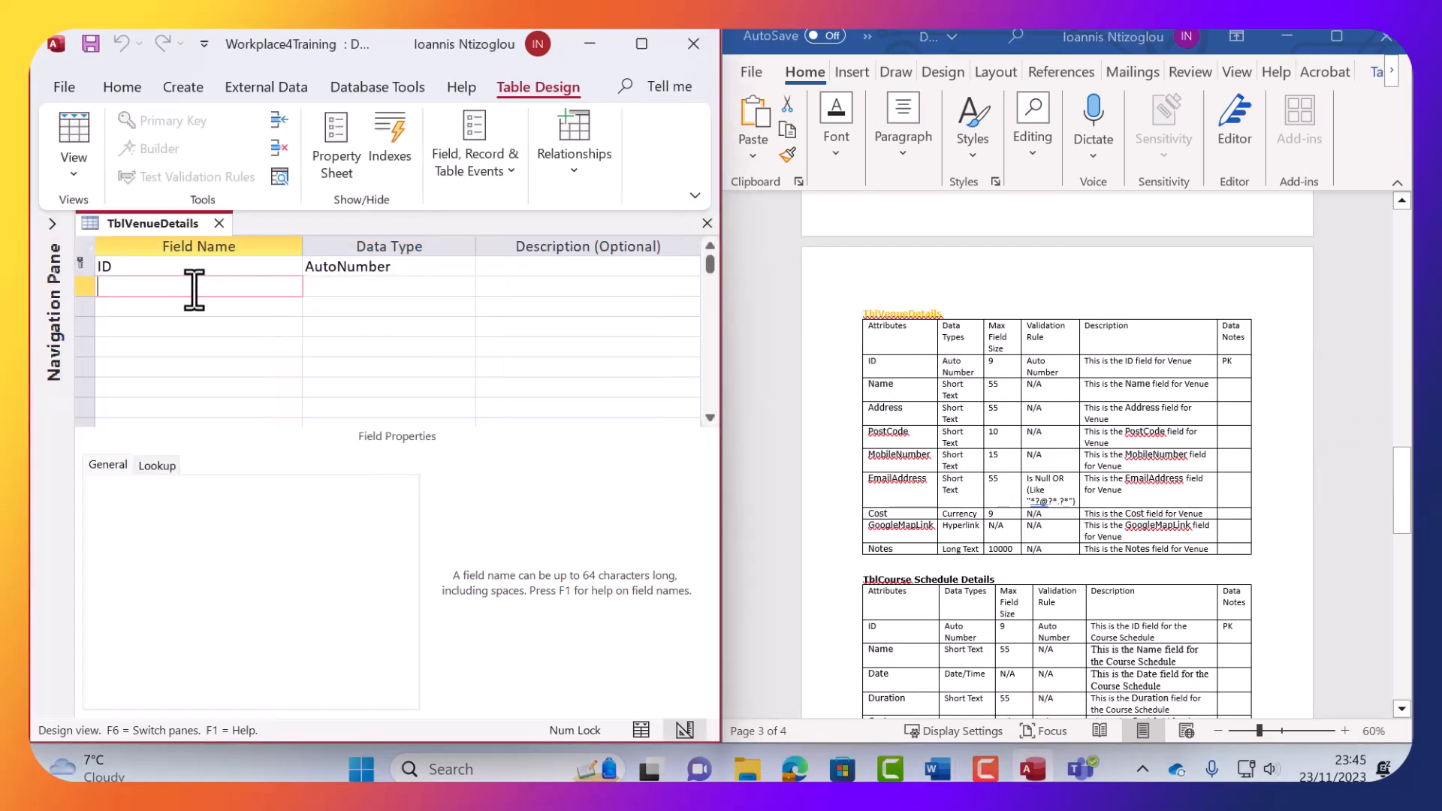
Copy the Address and PostCode attributes from the Word dictionary as new fields below Name in TblVenueDetails.
click(892, 457)
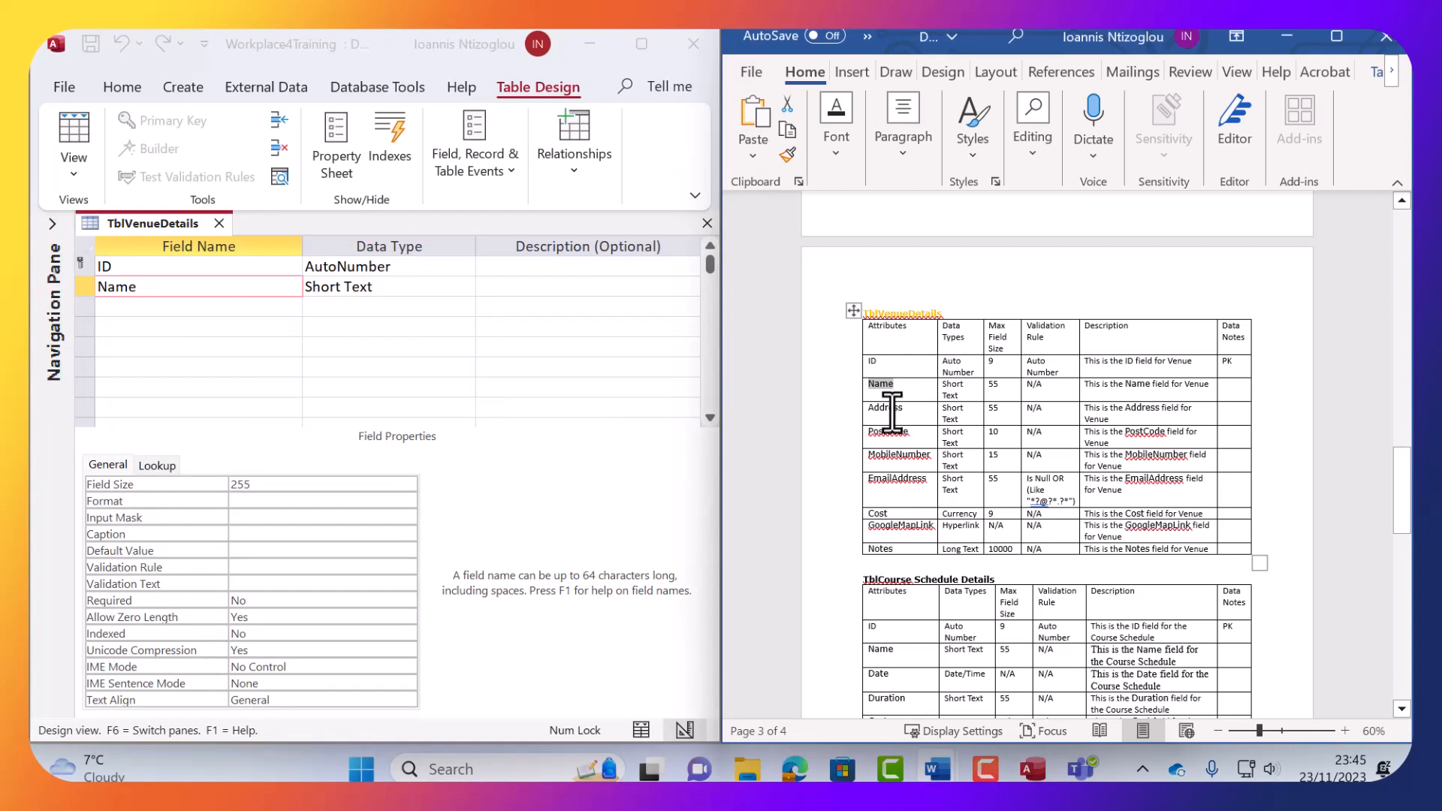
double_click(892, 412)
key(ctrl+c)
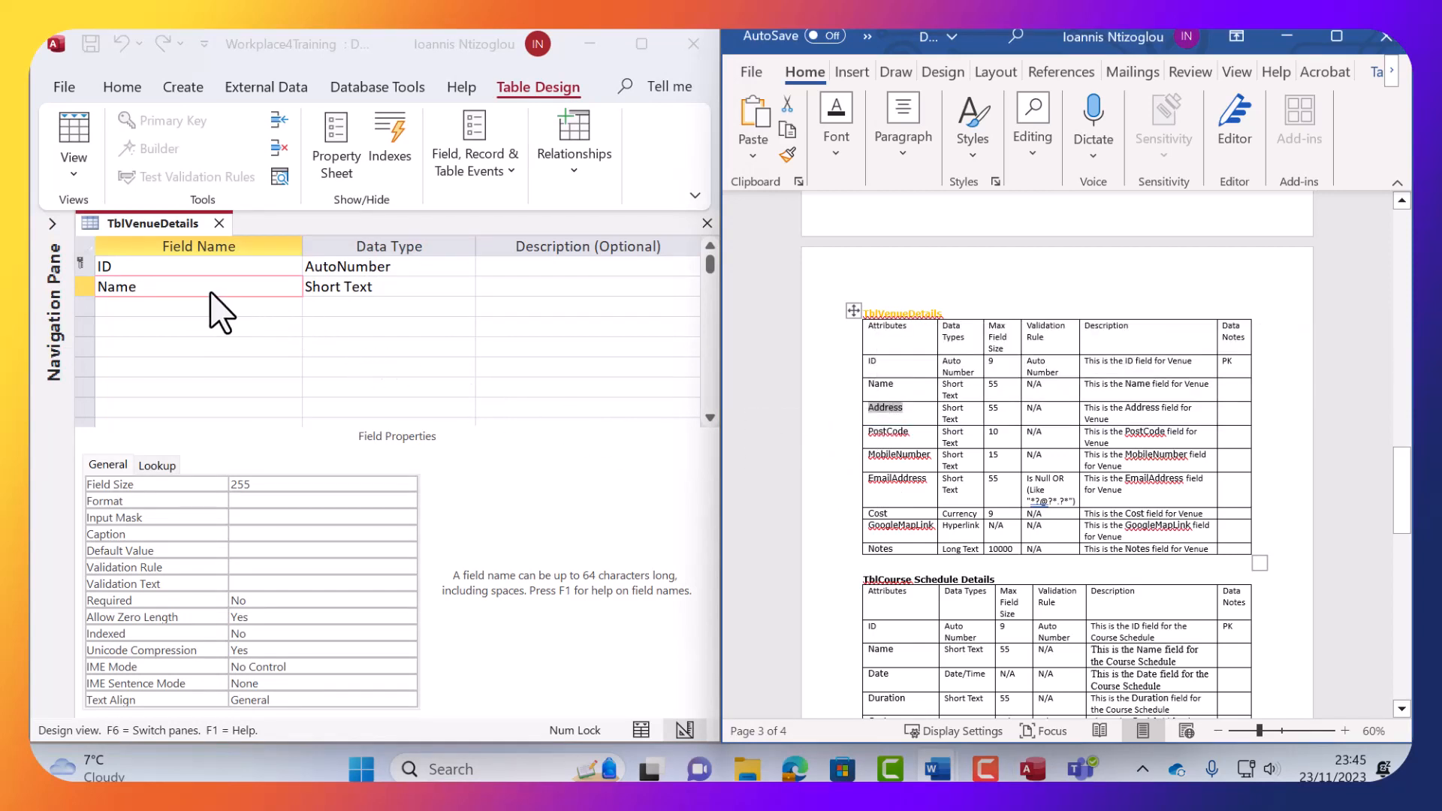
click(207, 306)
key(ctrl+v)
click(894, 413)
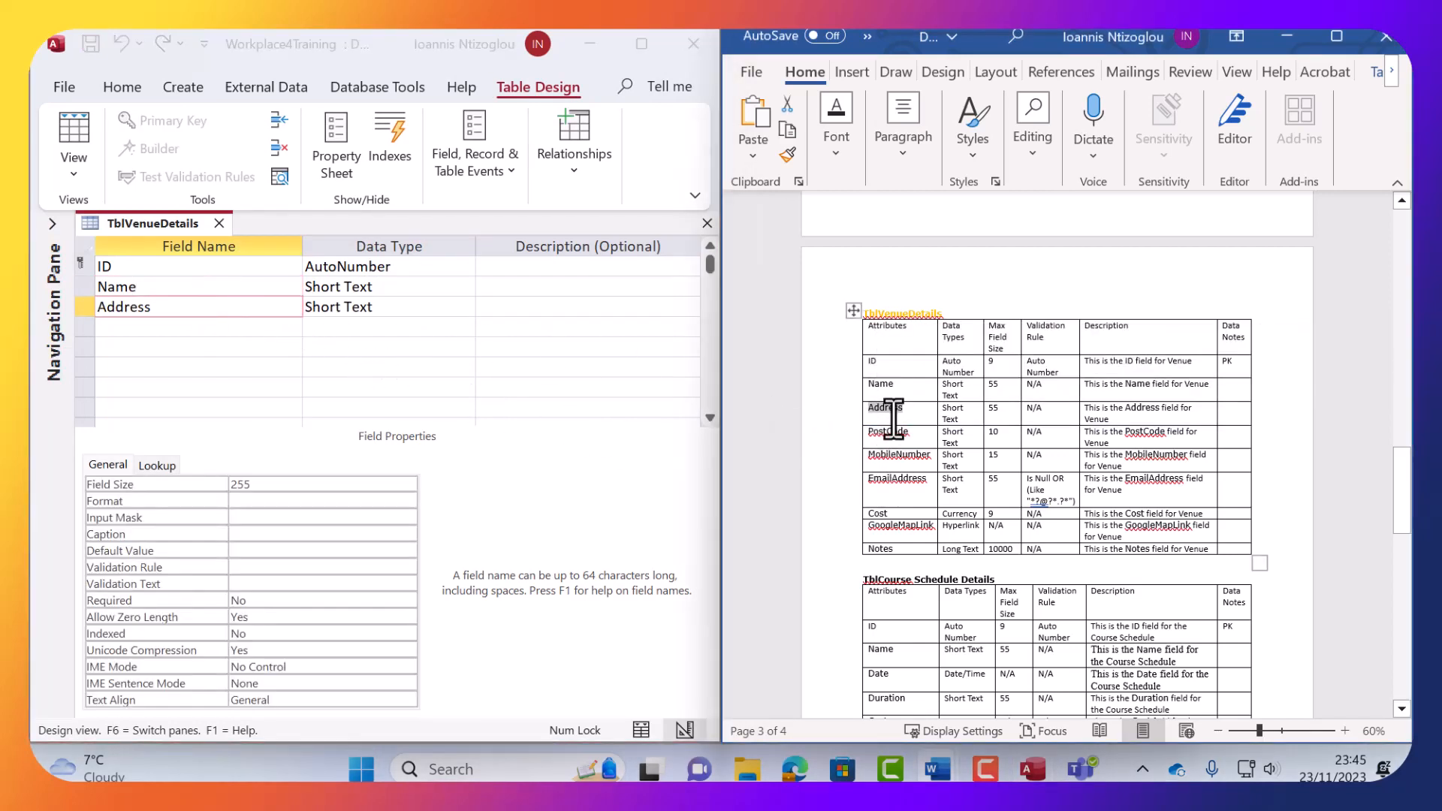
double_click(892, 433)
key(ctrl+c)
click(262, 327)
key(ctrl+v)
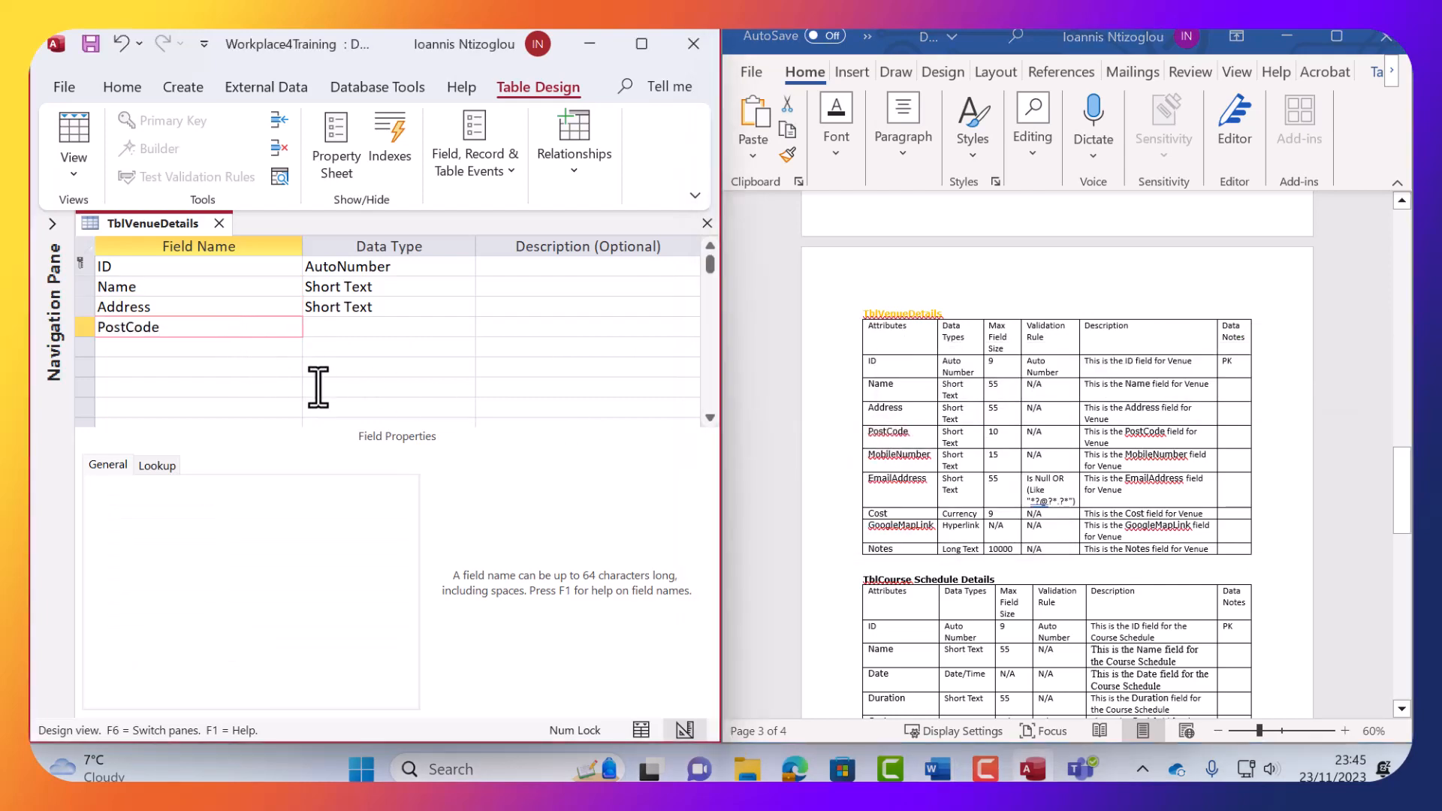
Copy the MobileNumber attribute from the Word dictionary as a new field below PostCode.
click(898, 470)
double_click(899, 466)
key(ctrl+c)
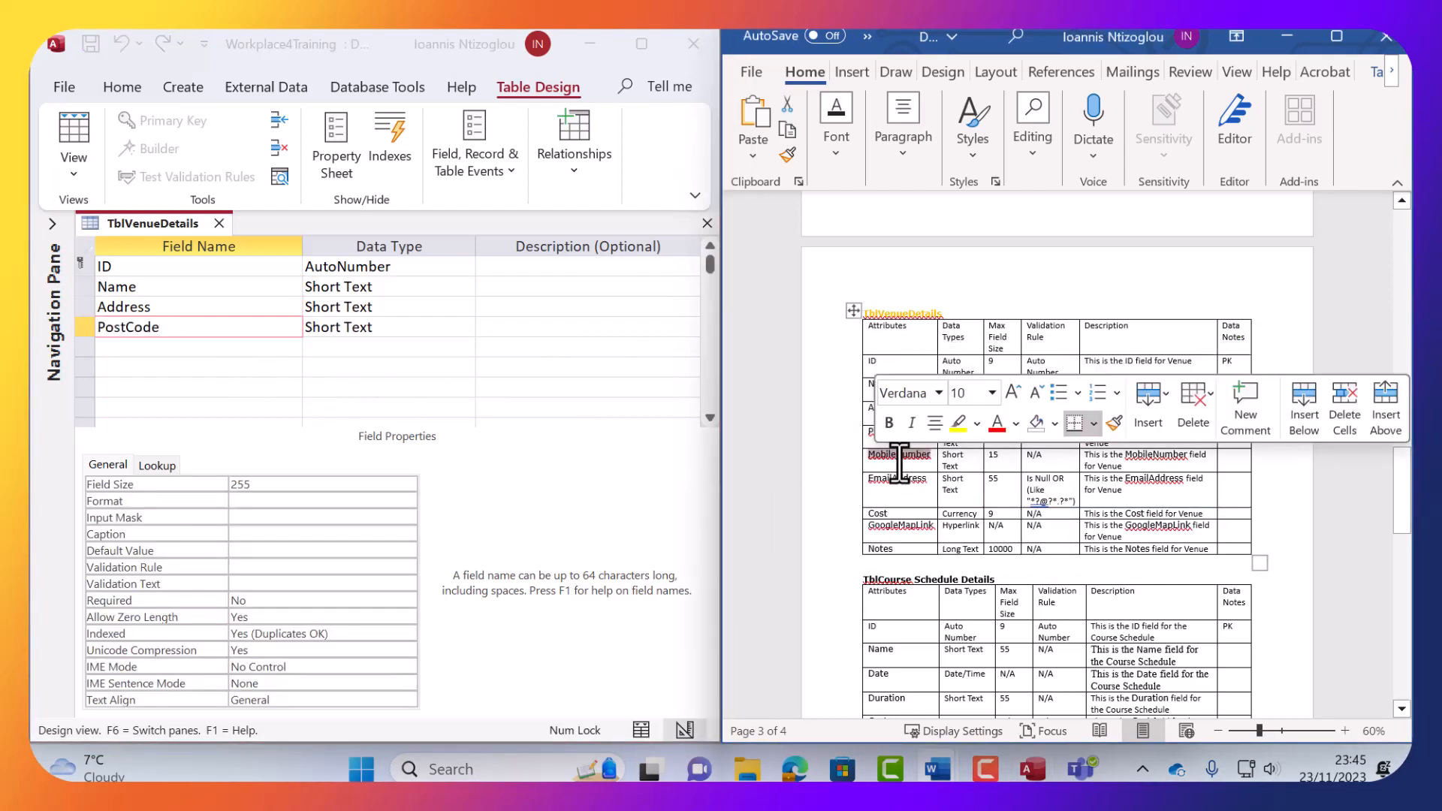
click(153, 366)
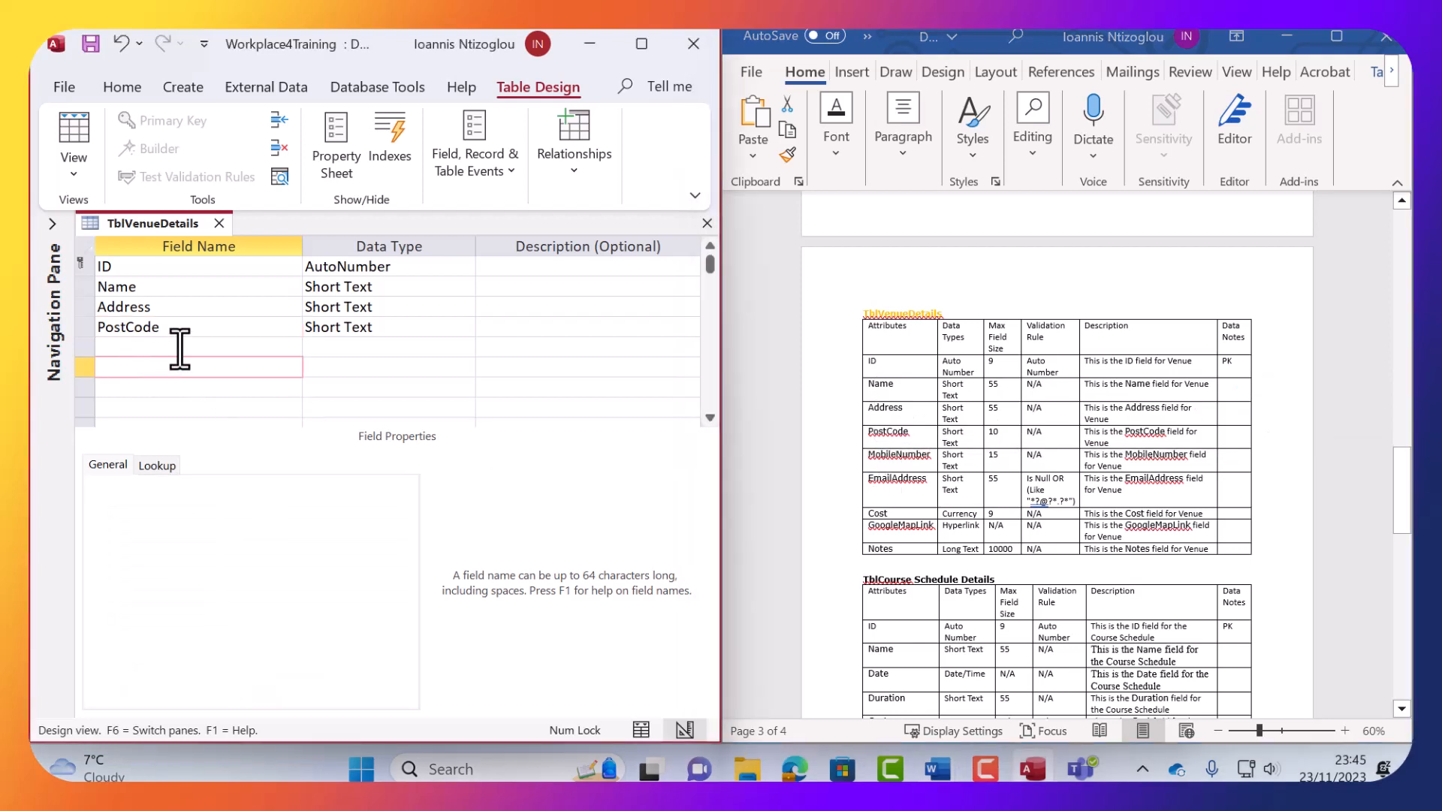
key(ctrl+v)
Check the EmailAddress validation rule in the Word dictionary and copy the EmailAddress attribute as a new field below MobileNumber.
click(922, 496)
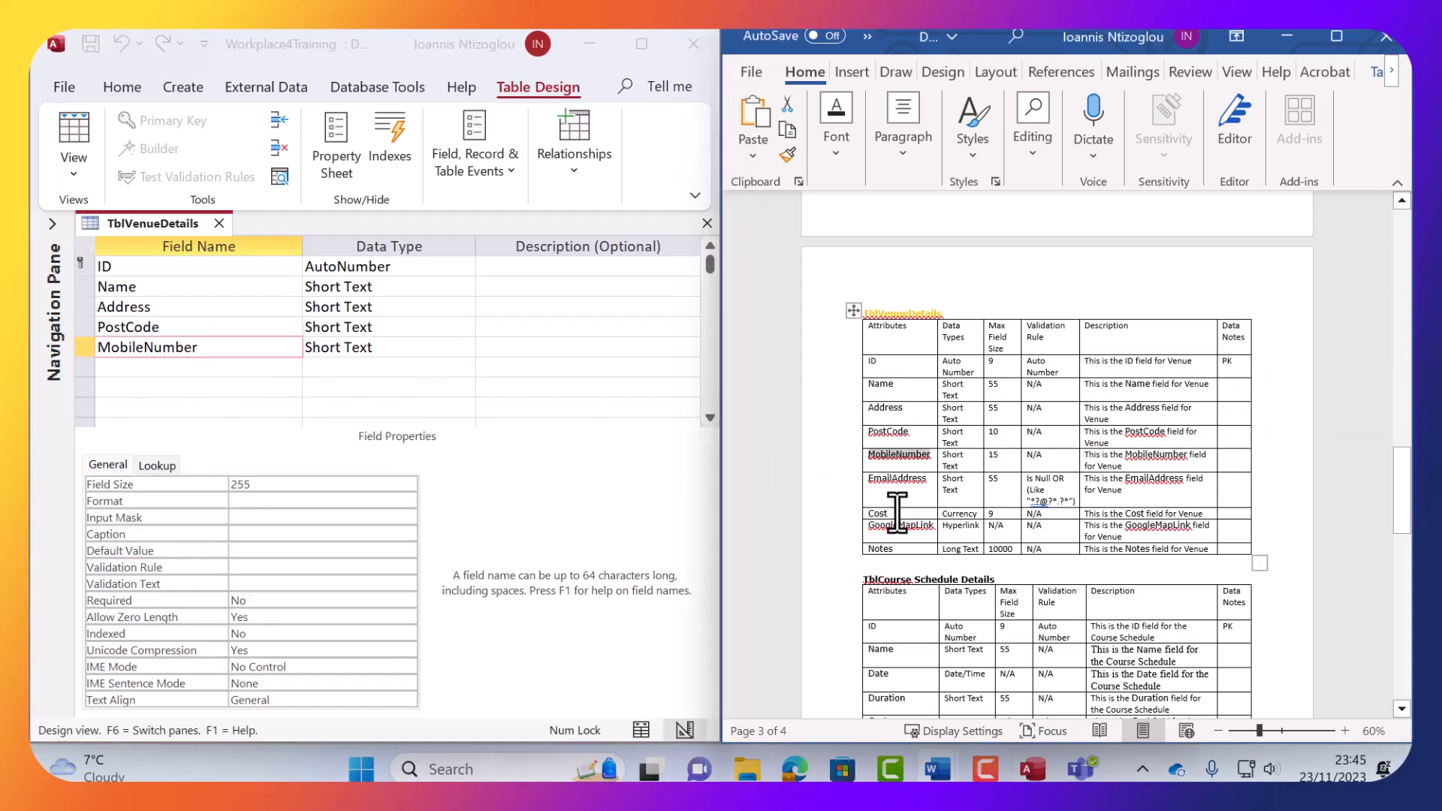
drag(1055, 459, 1023, 461)
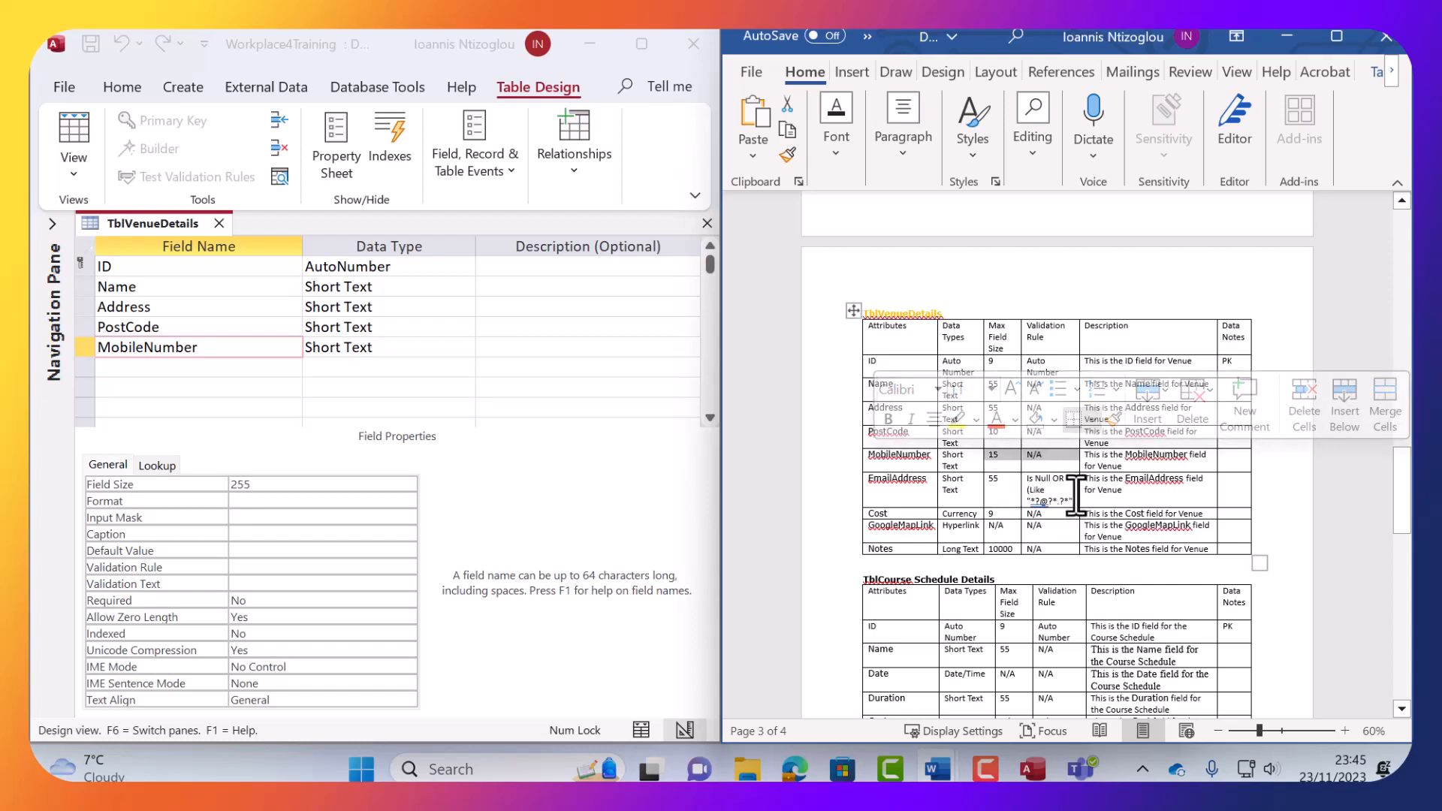
drag(1074, 493, 1045, 483)
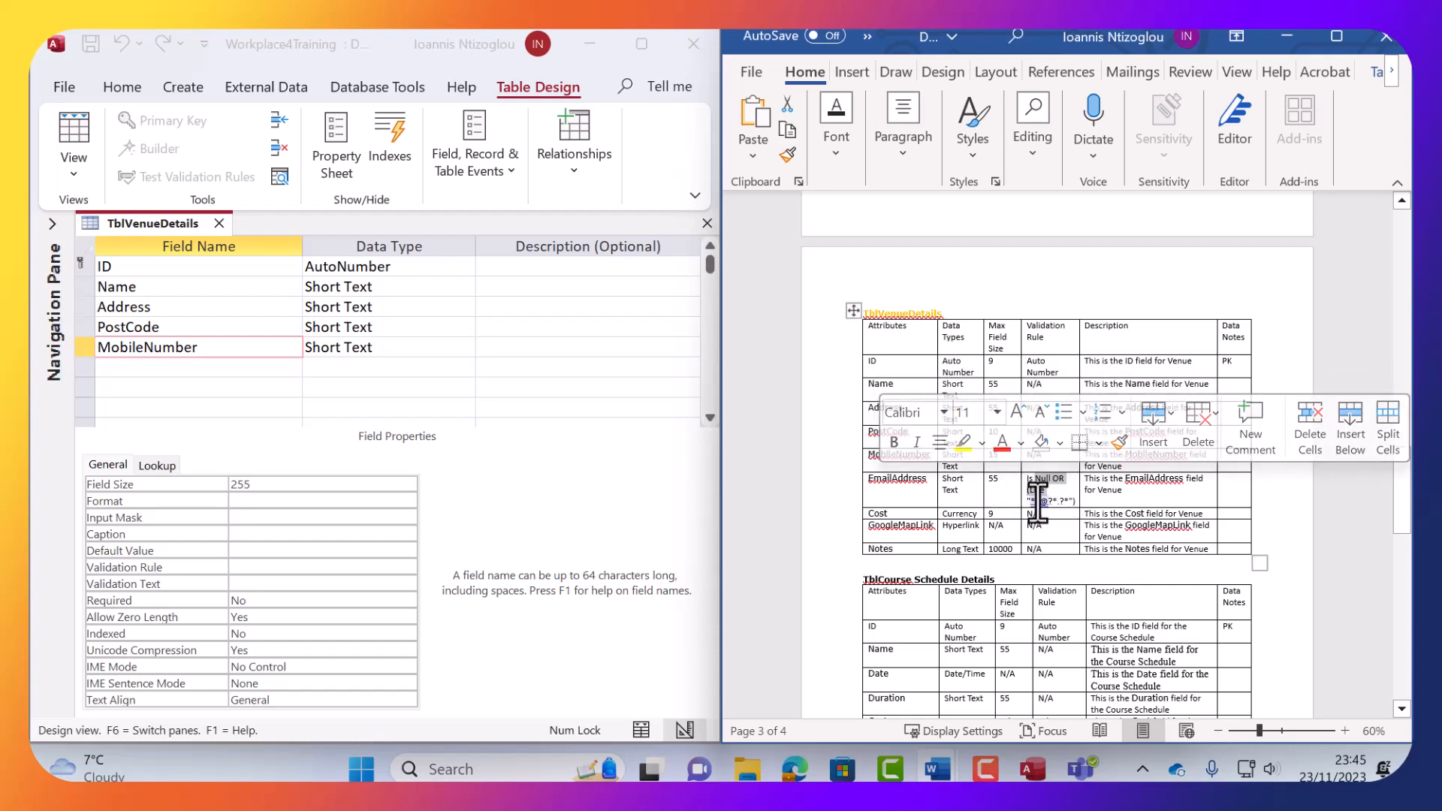
click(926, 481)
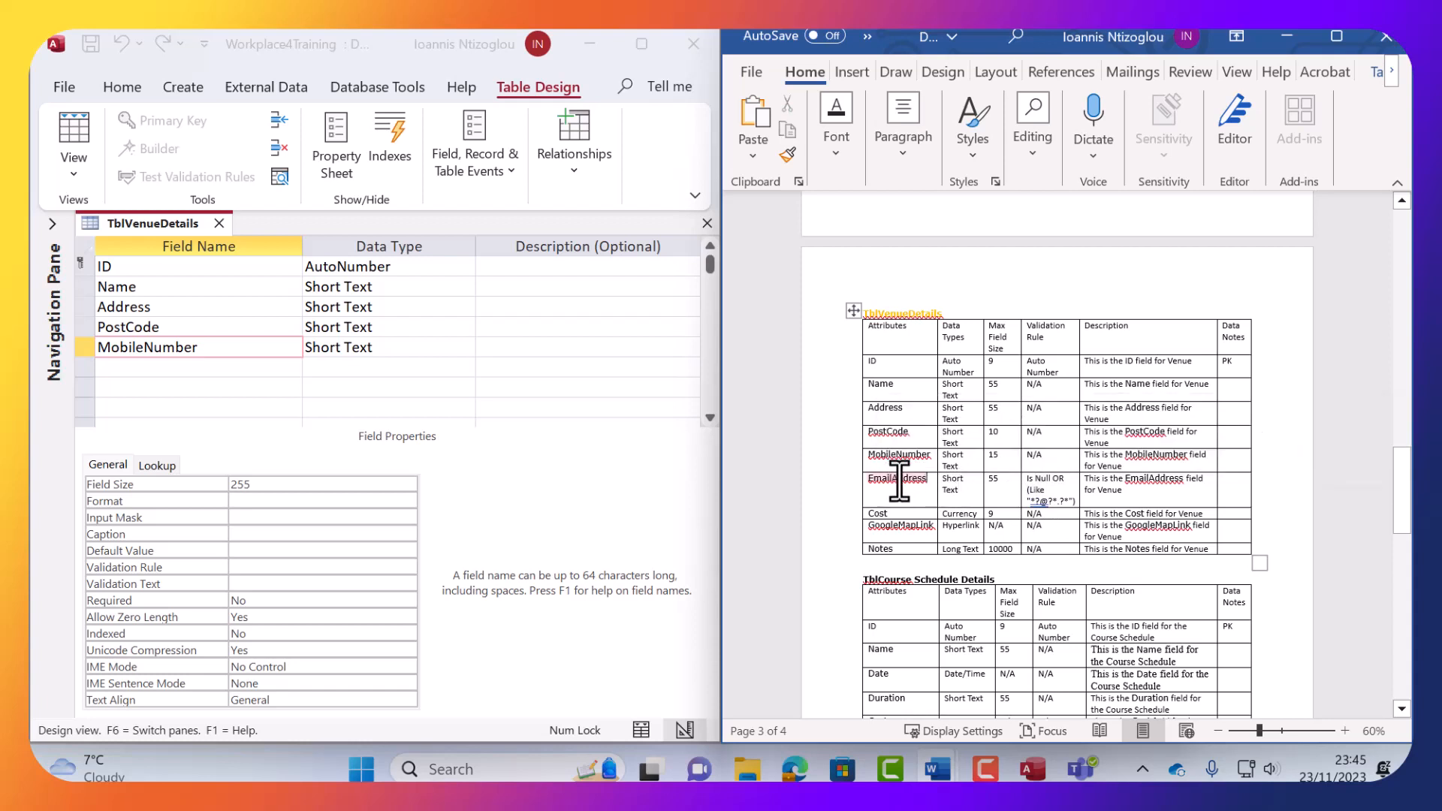
double_click(904, 484)
key(ctrl+c)
click(160, 370)
key(ctrl+v)
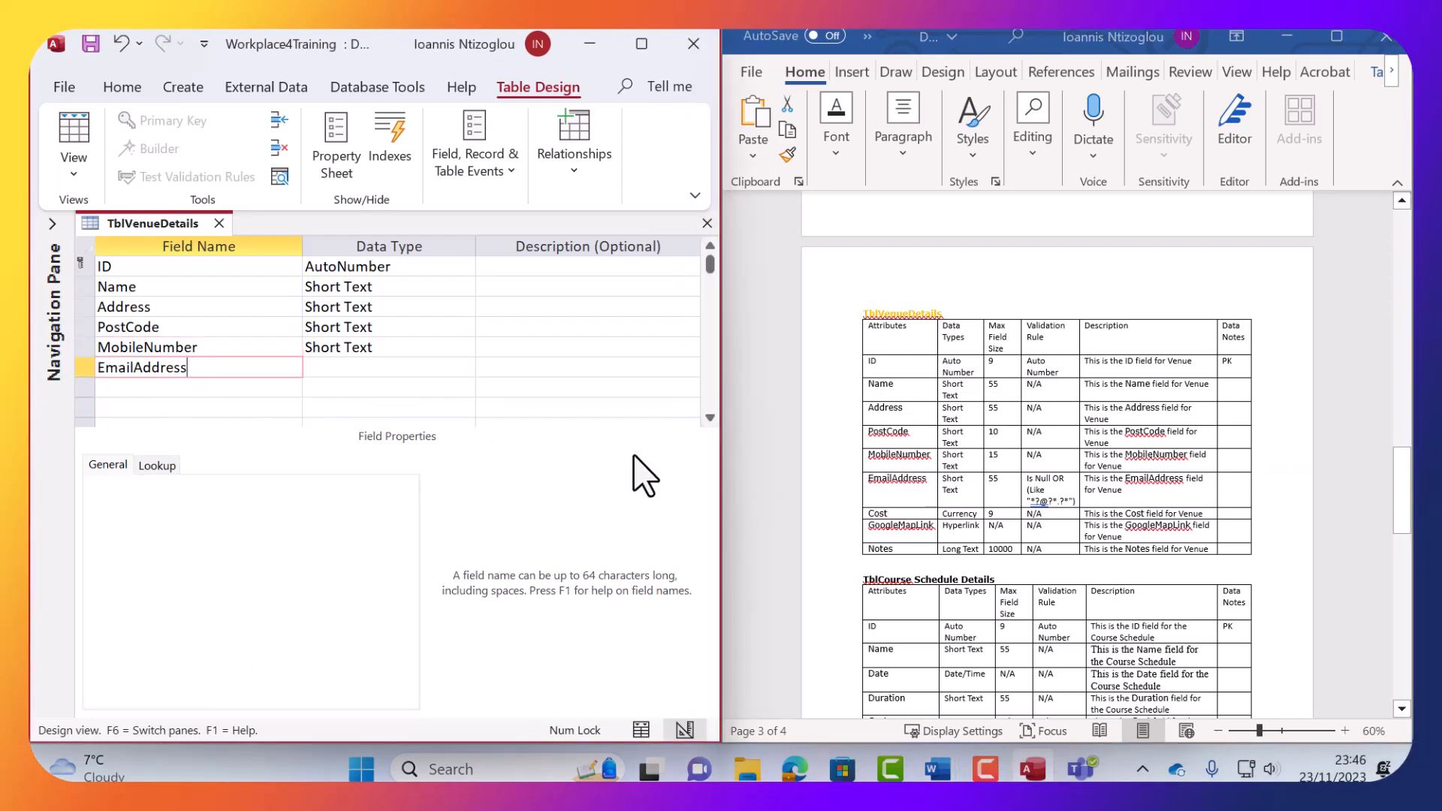
Copy the Cost and GoogleMapLink attributes from the Word dictionary as new fields below EmailAddress.
click(972, 516)
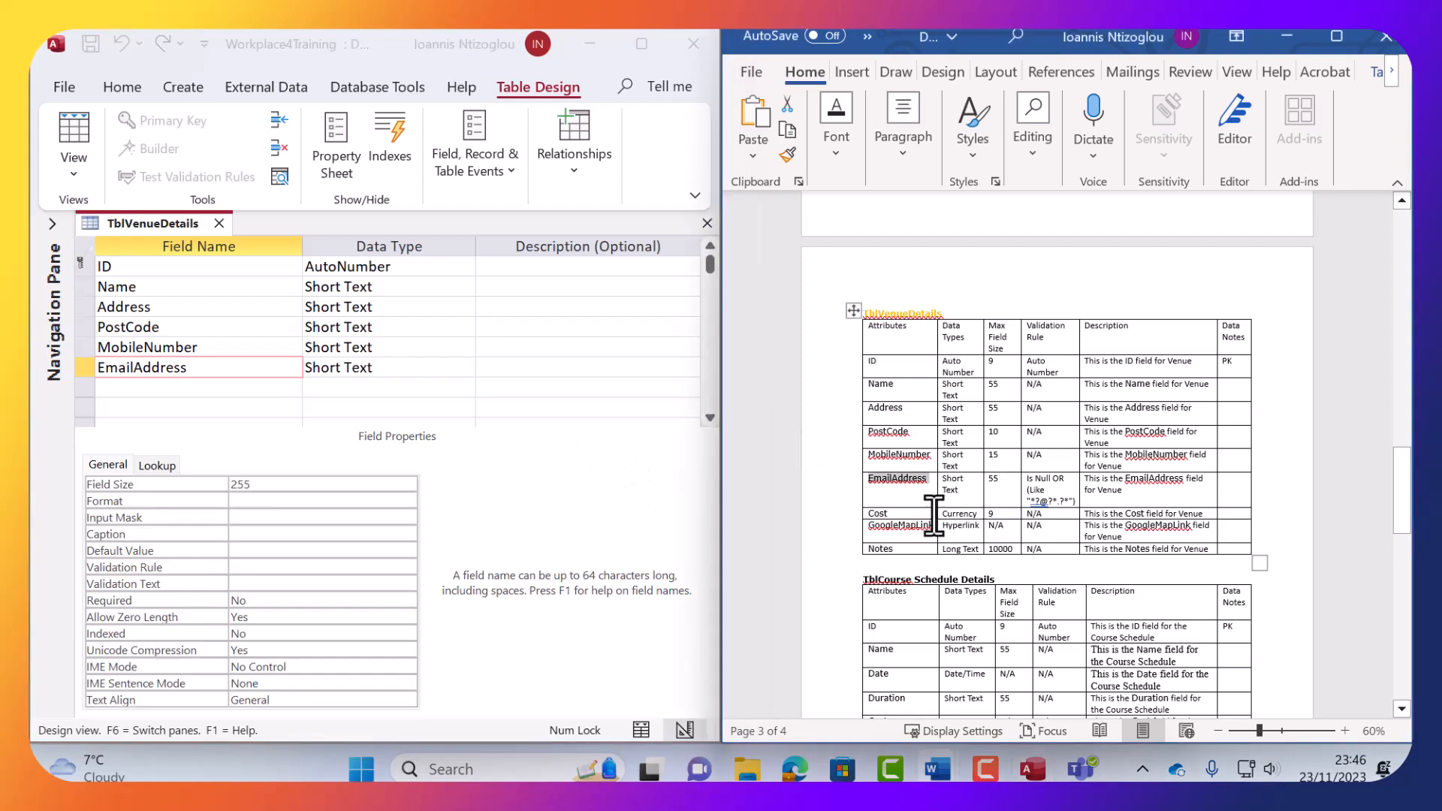
double_click(876, 516)
key(ctrl+c)
click(207, 390)
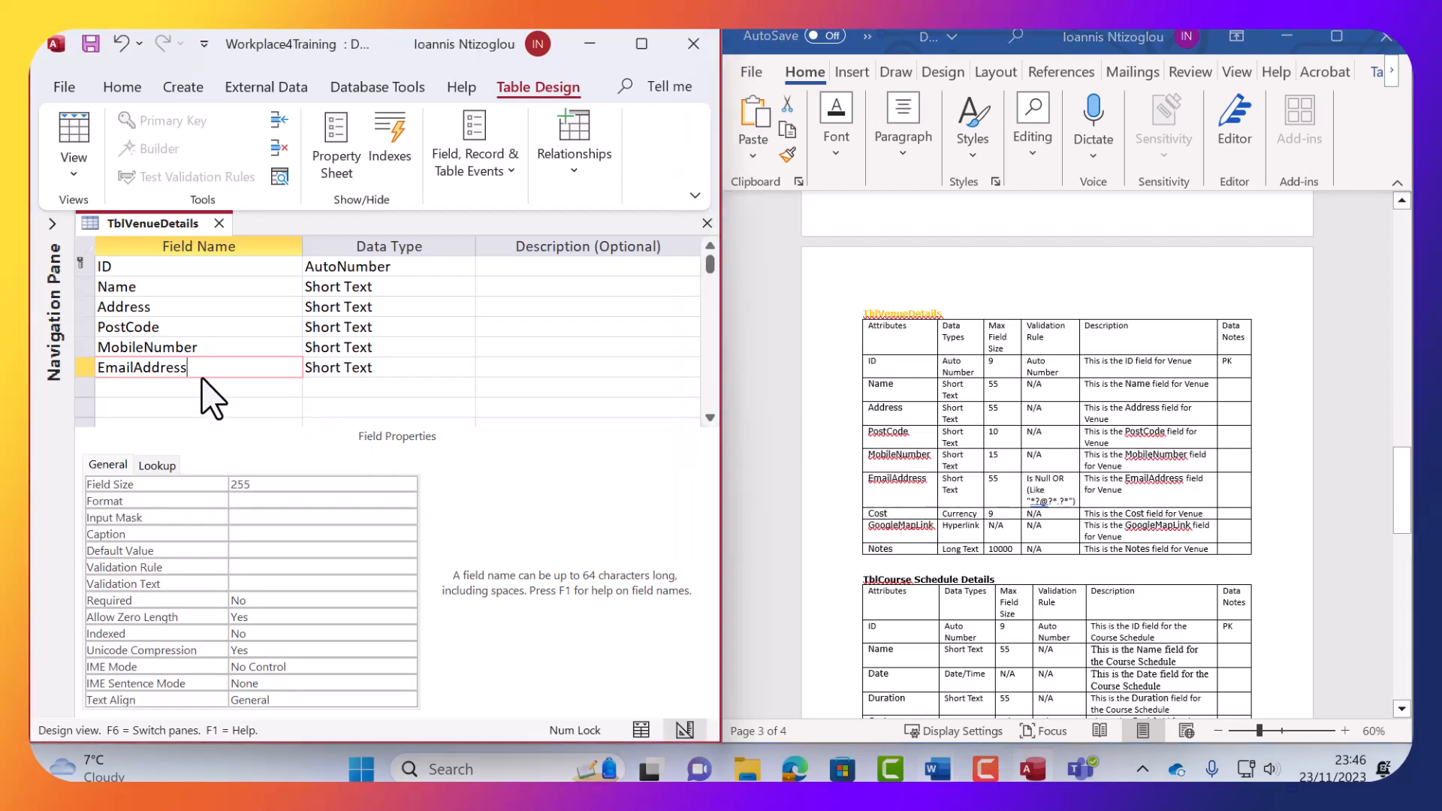
key(ctrl+v)
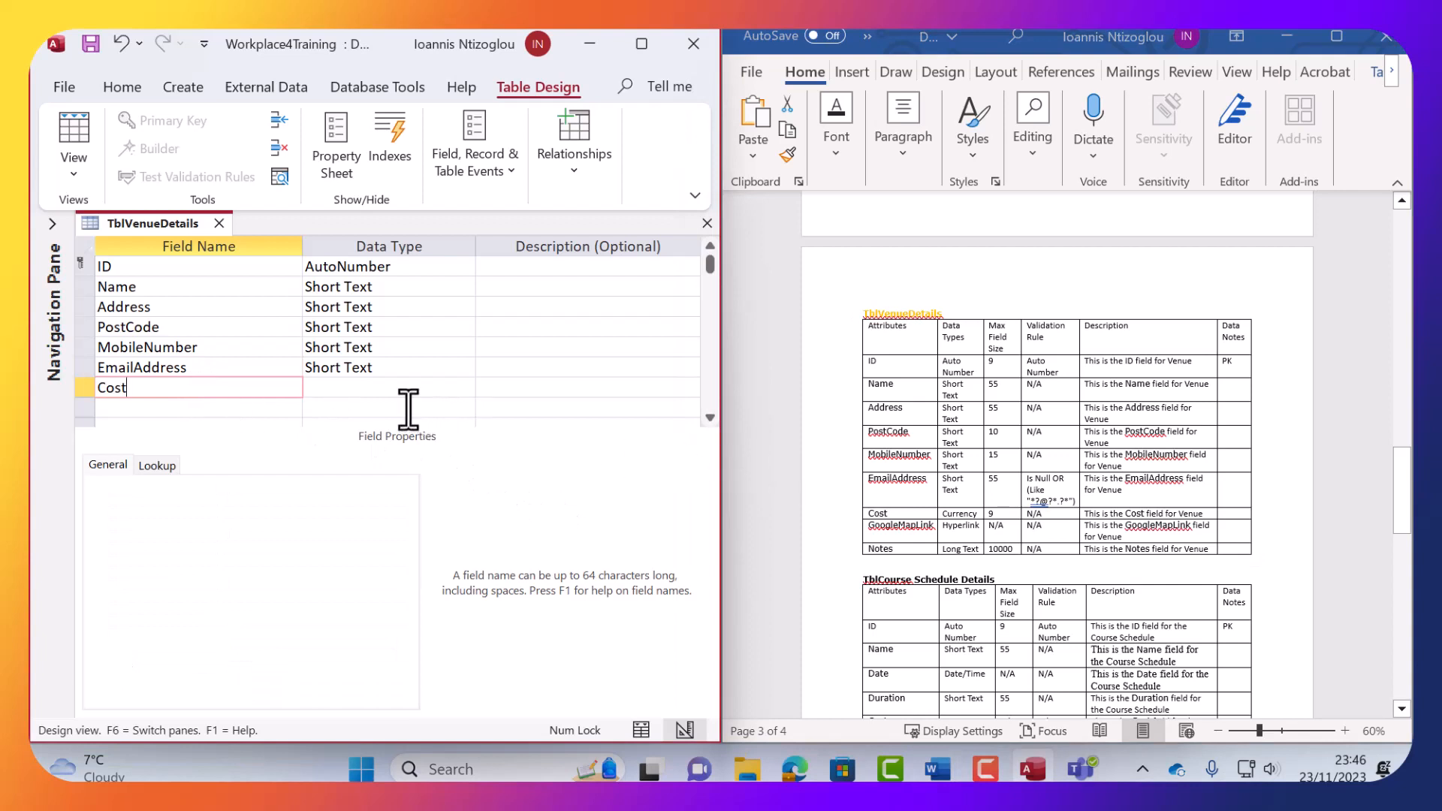
scroll(409, 408, down, 2)
scroll(405, 409, up, 1)
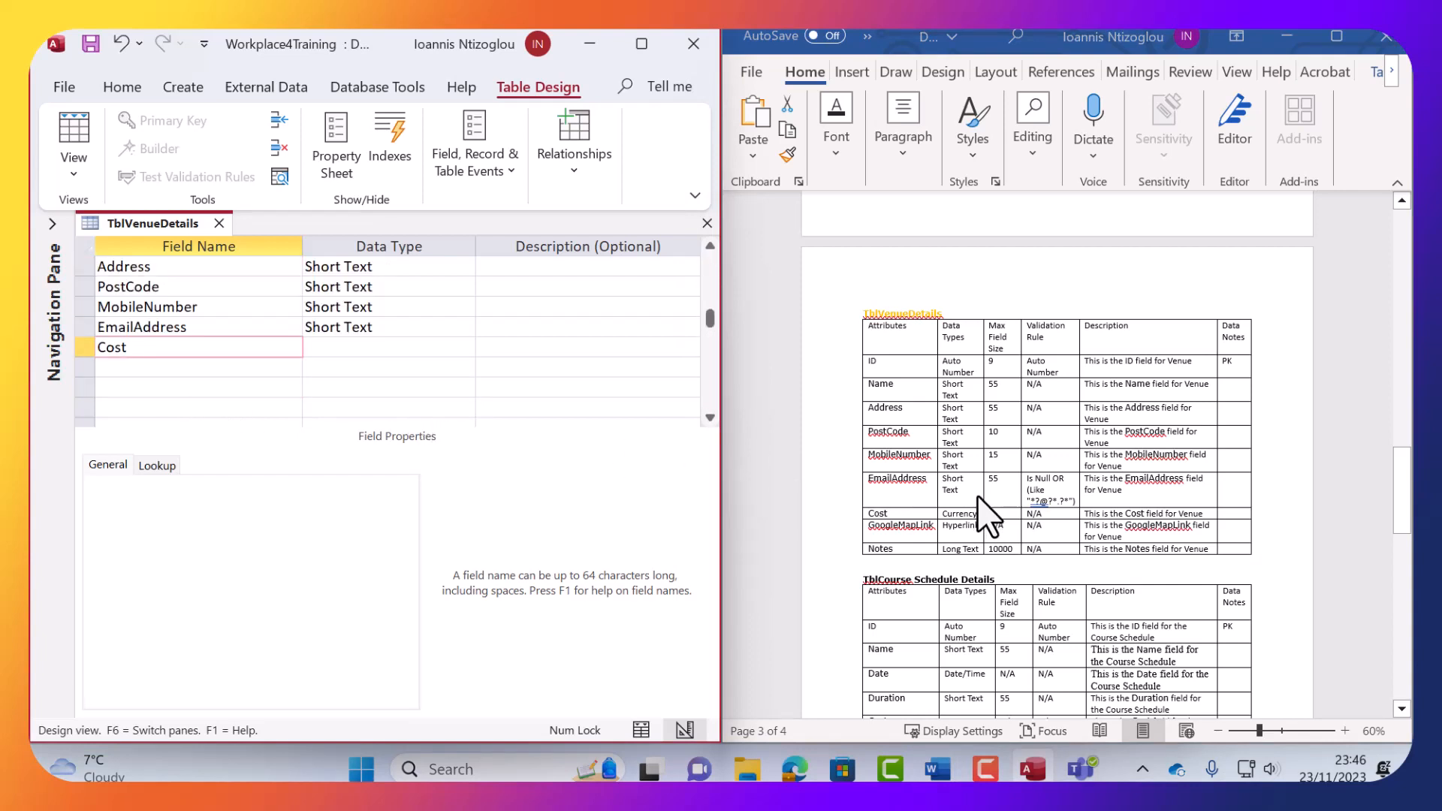
click(978, 518)
double_click(904, 526)
key(ctrl+c)
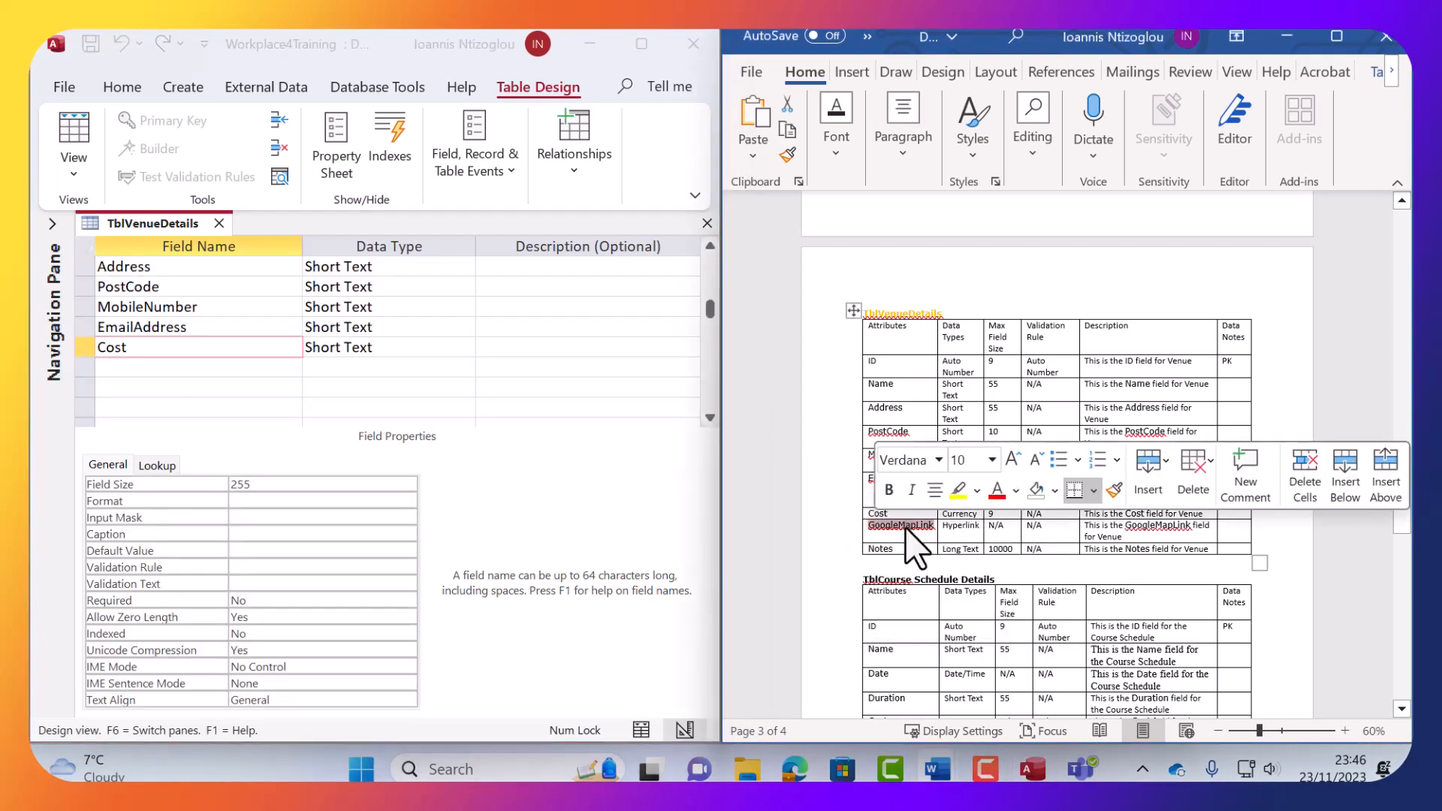
click(219, 368)
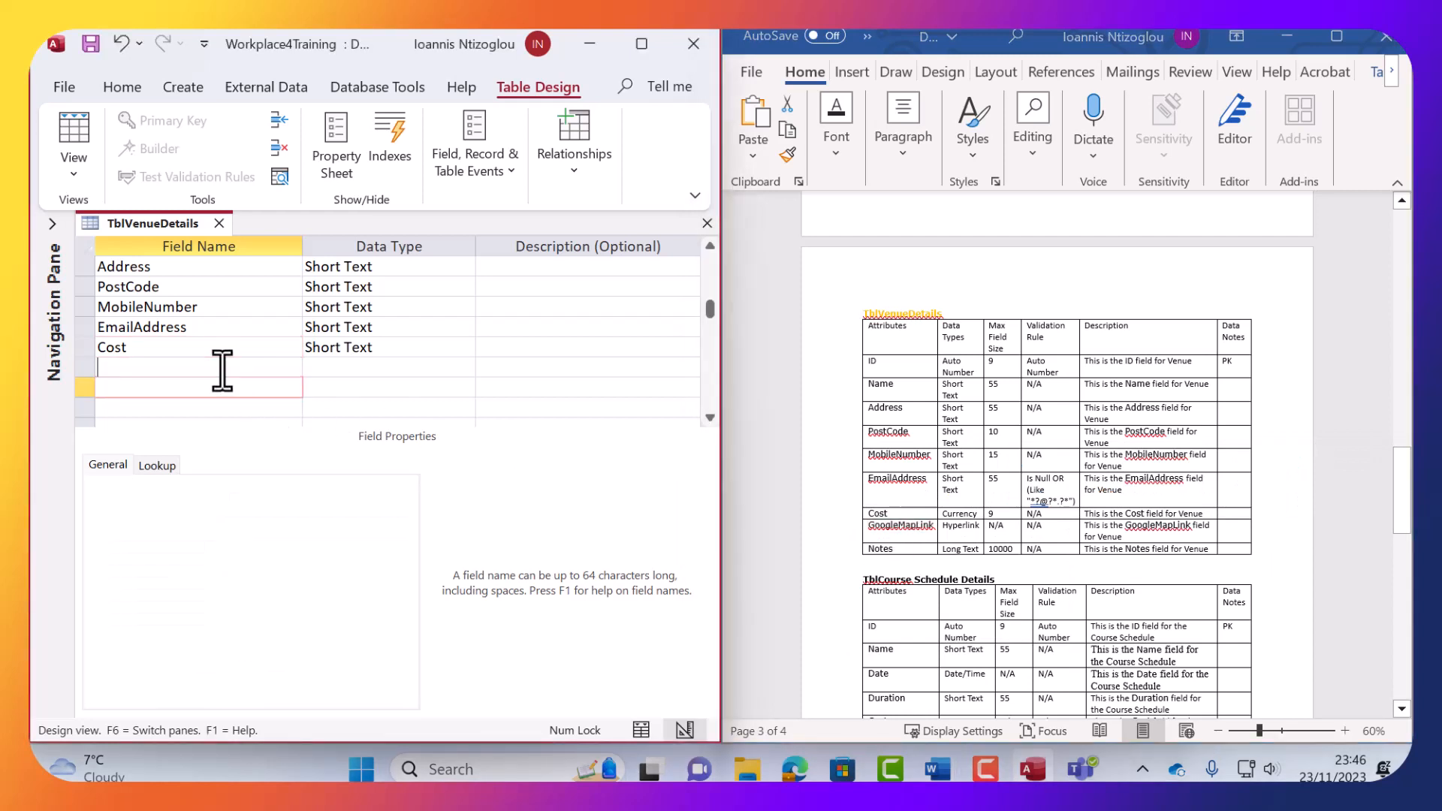
key(ctrl+v)
Copy the Notes attribute from the Word dictionary as the last field of TblVenueDetails.
click(928, 528)
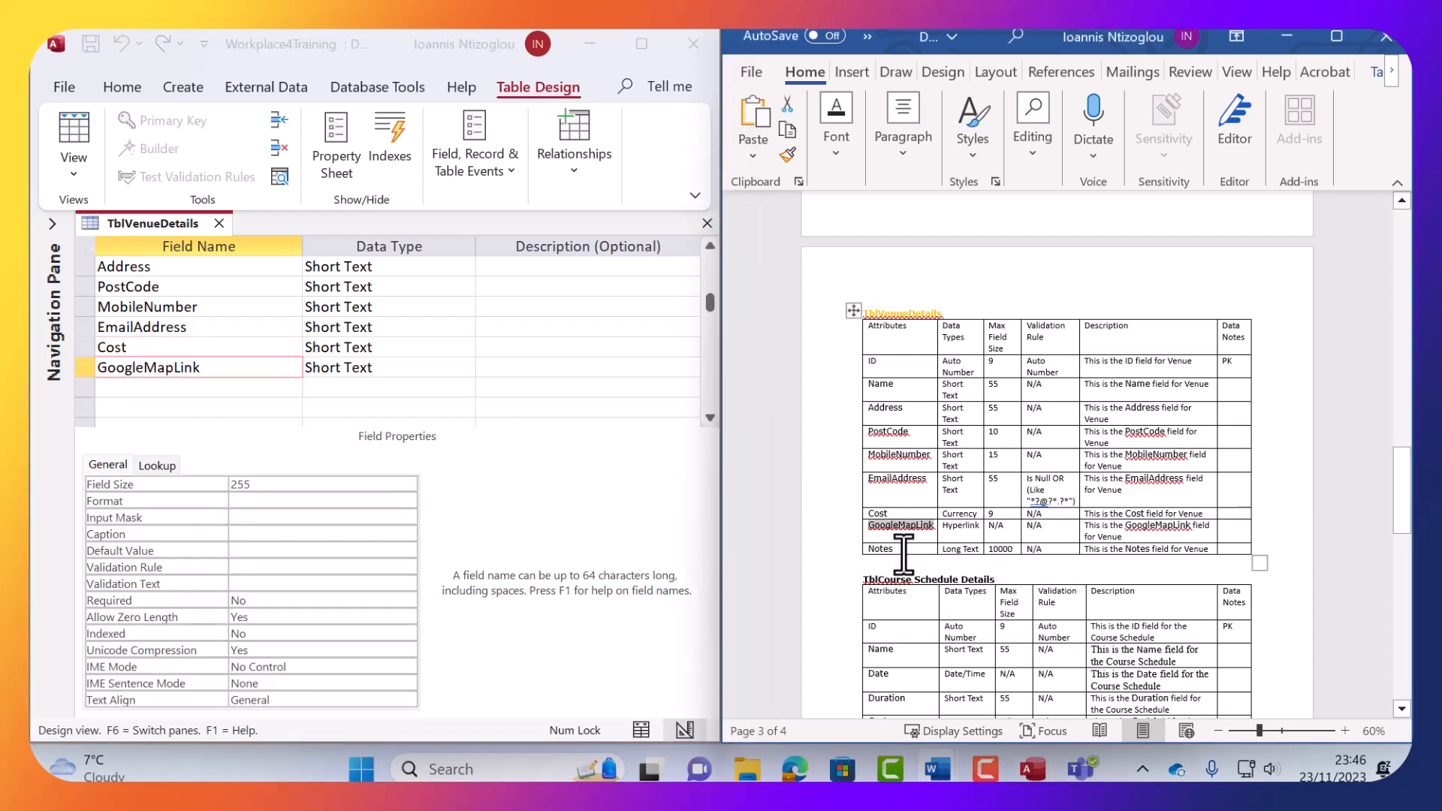
double_click(887, 549)
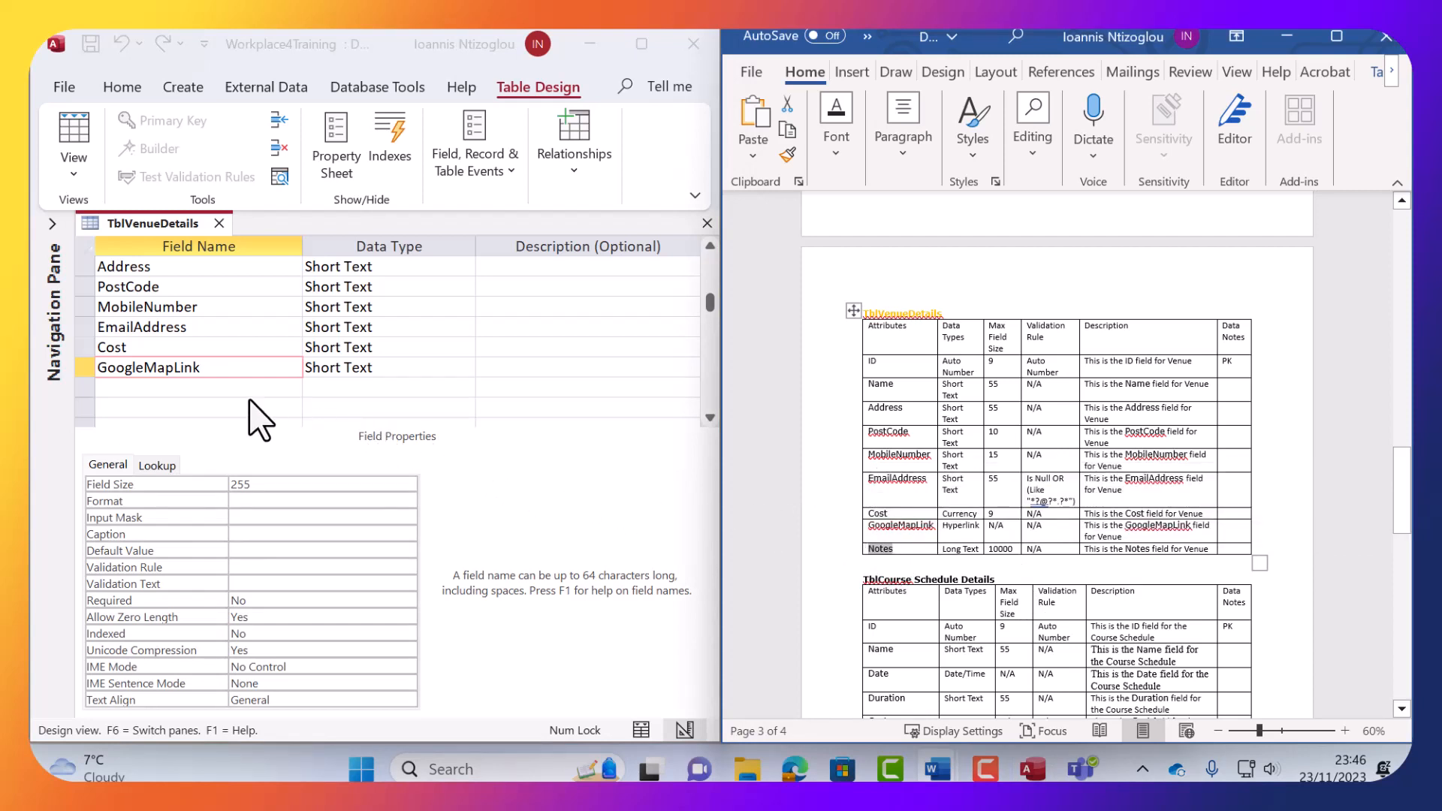
click(212, 387)
click(370, 386)
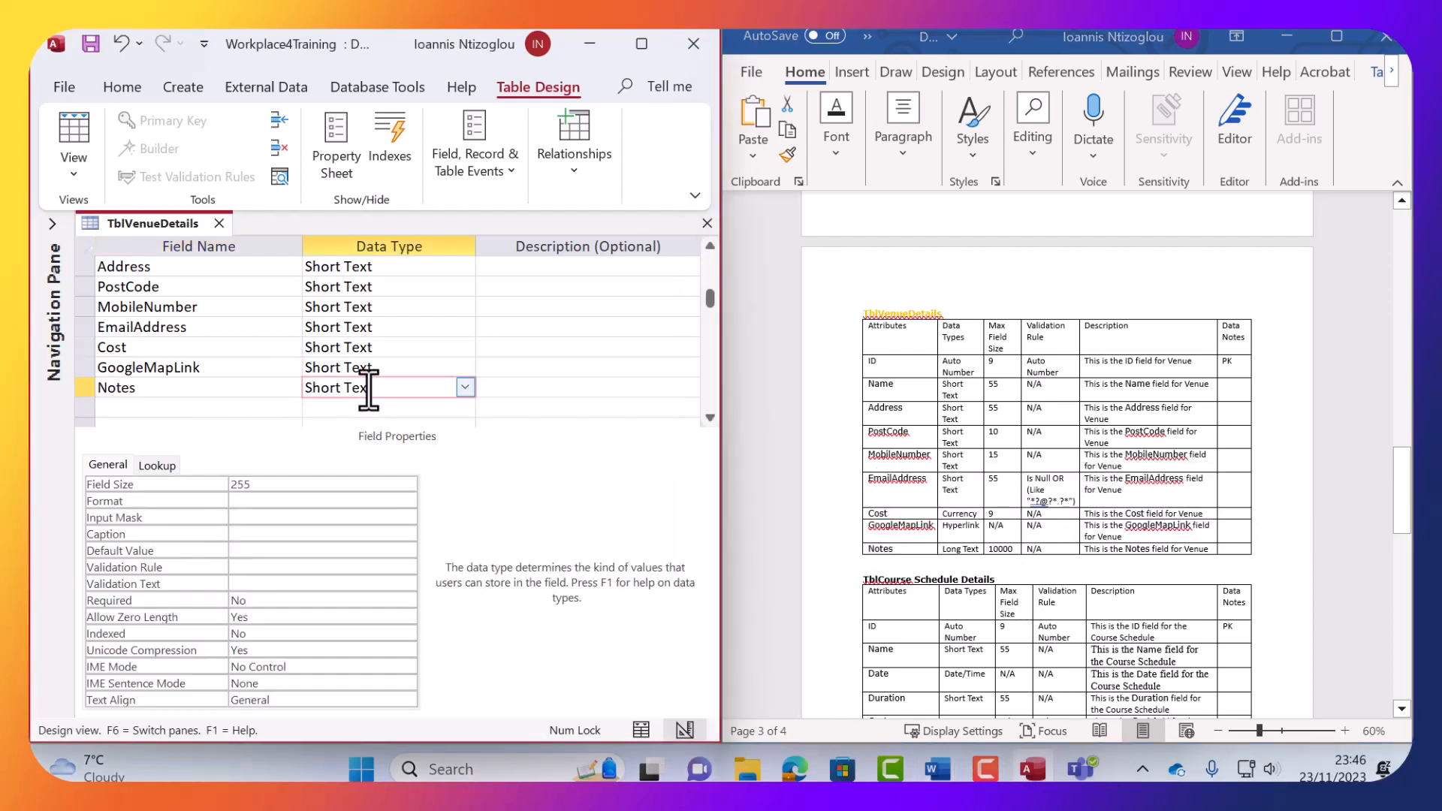
Set the data type of the Cost field to Currency.
scroll(240, 328, up, 1)
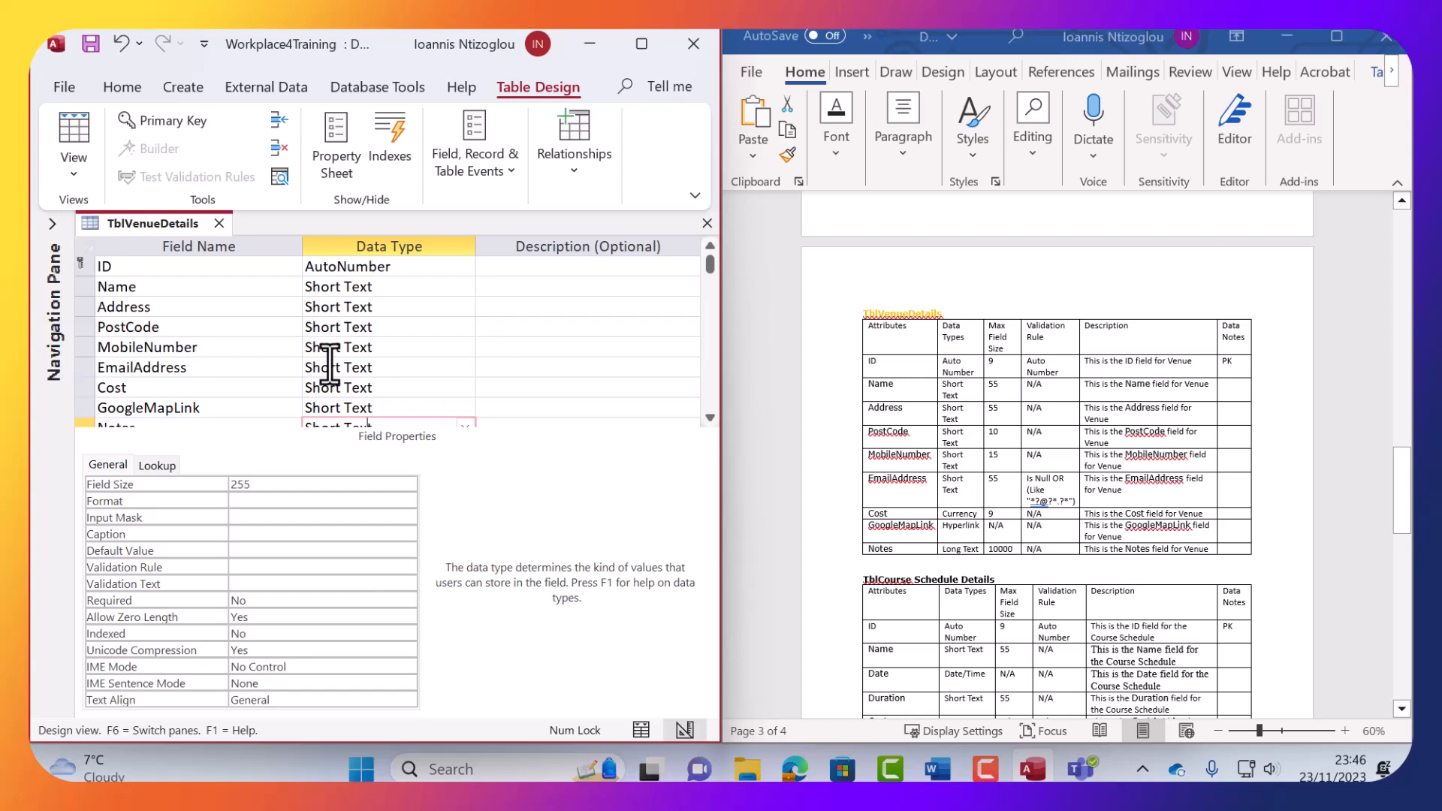
scroll(329, 364, down, 2)
scroll(329, 364, up, 2)
click(308, 388)
click(464, 387)
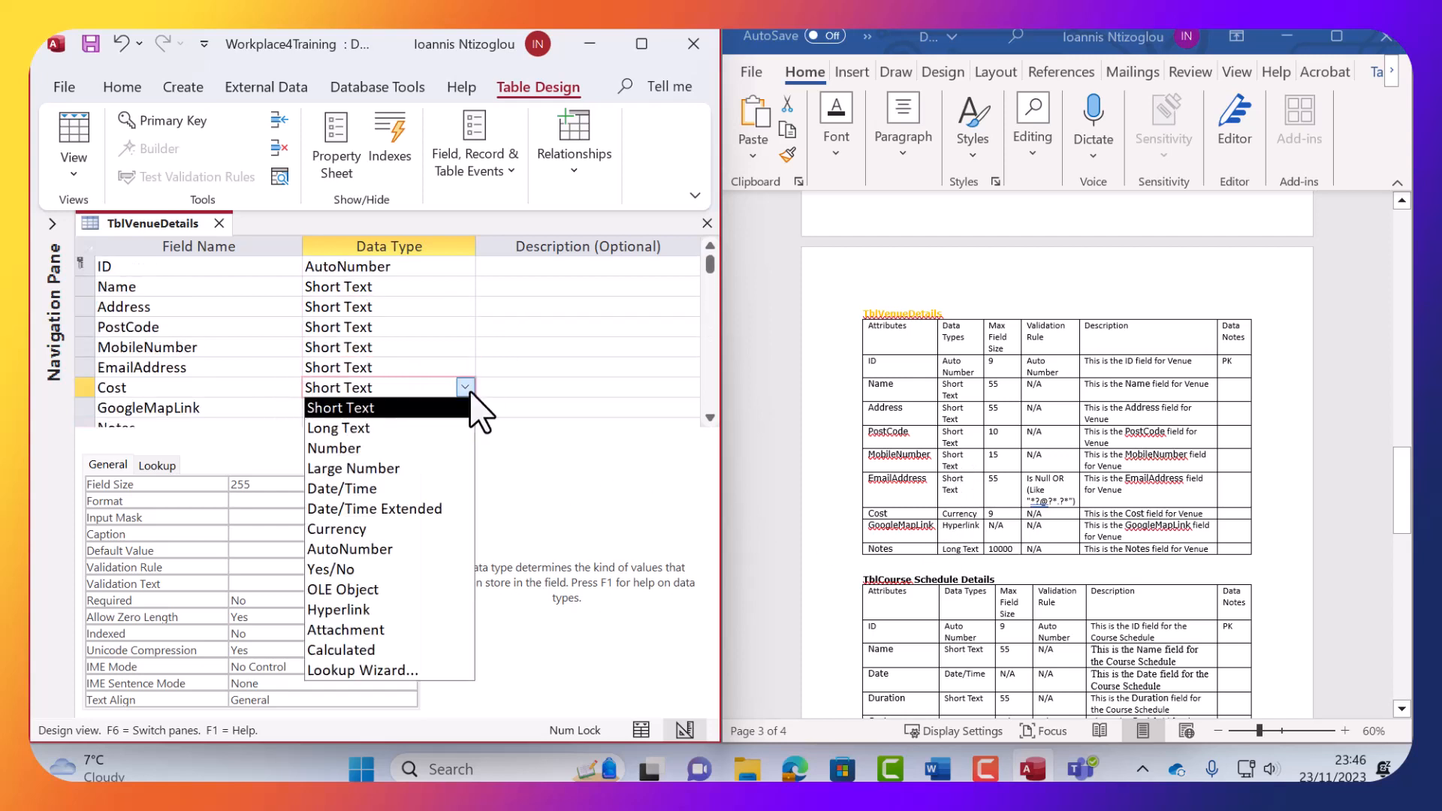
click(360, 529)
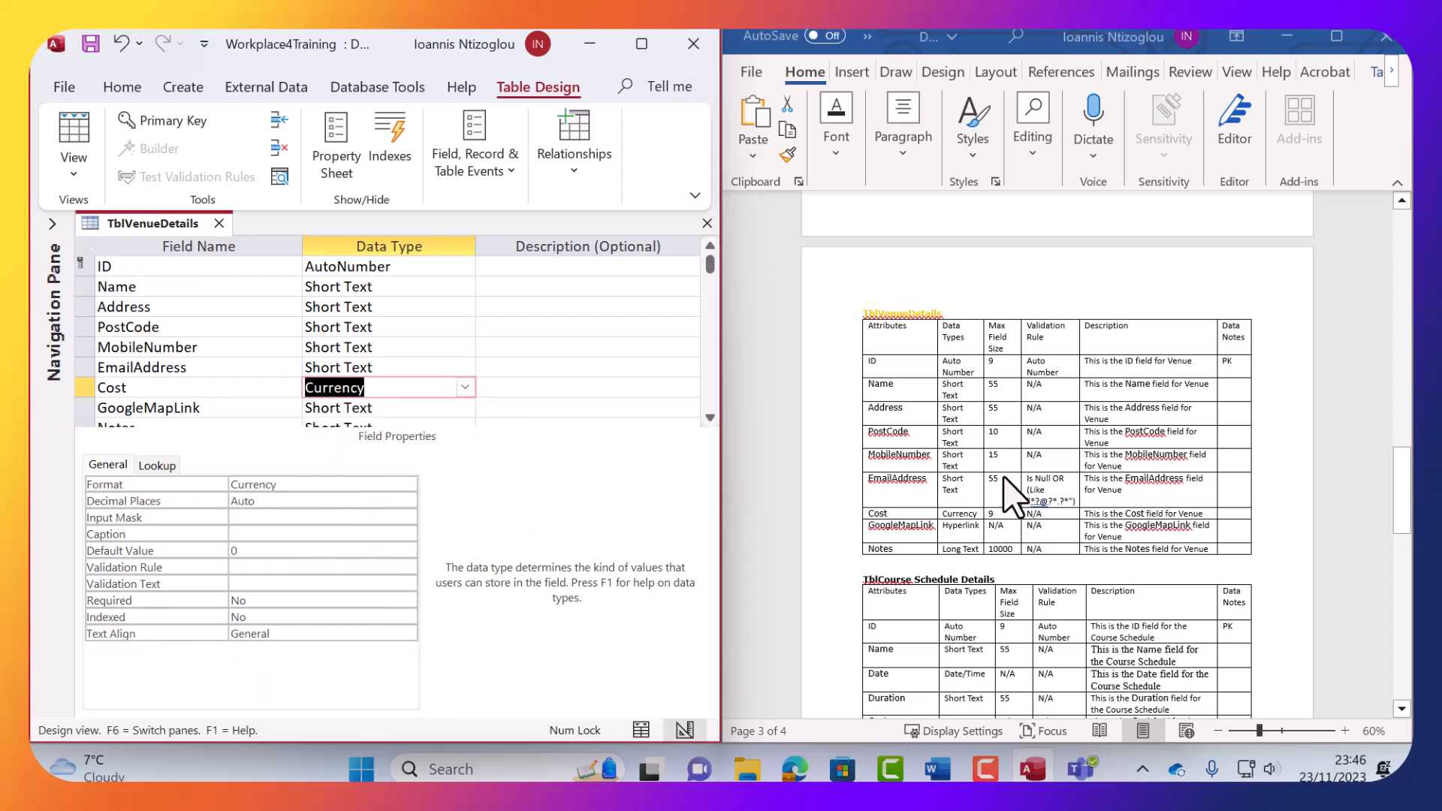
Set the data type of the GoogleMapLink field to Hyperlink and of the Notes field to Long Text.
click(373, 409)
click(465, 408)
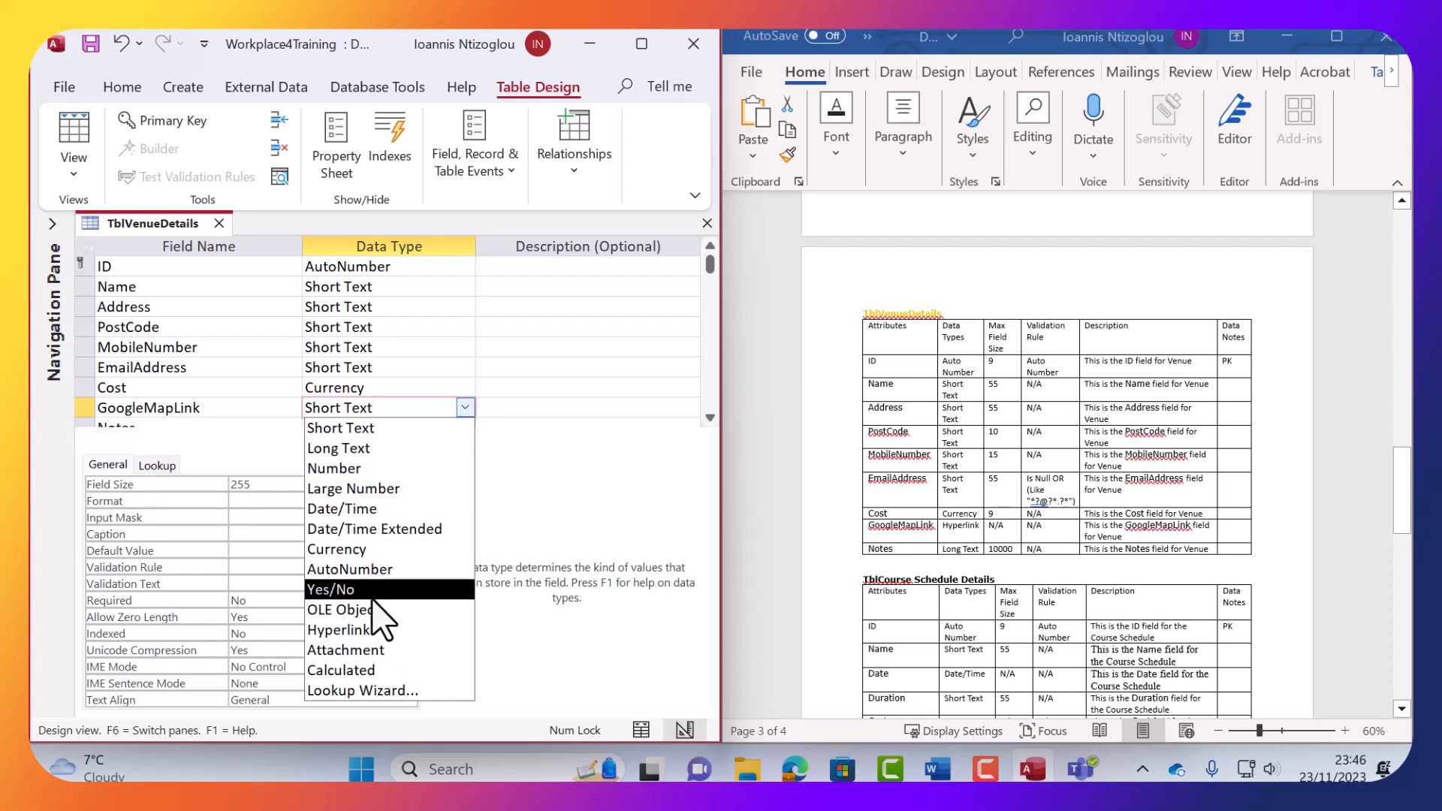
click(353, 630)
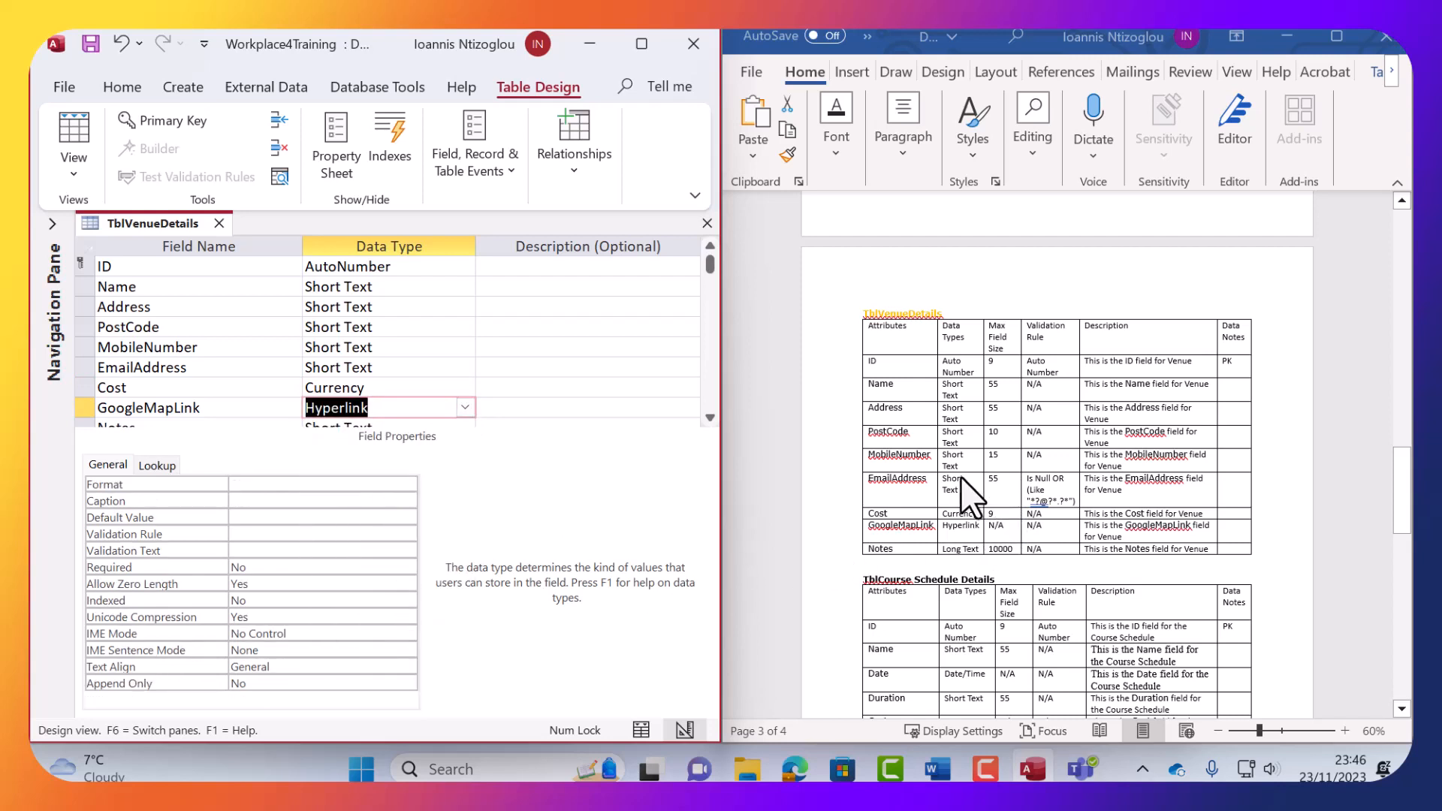
scroll(935, 499, down, 1)
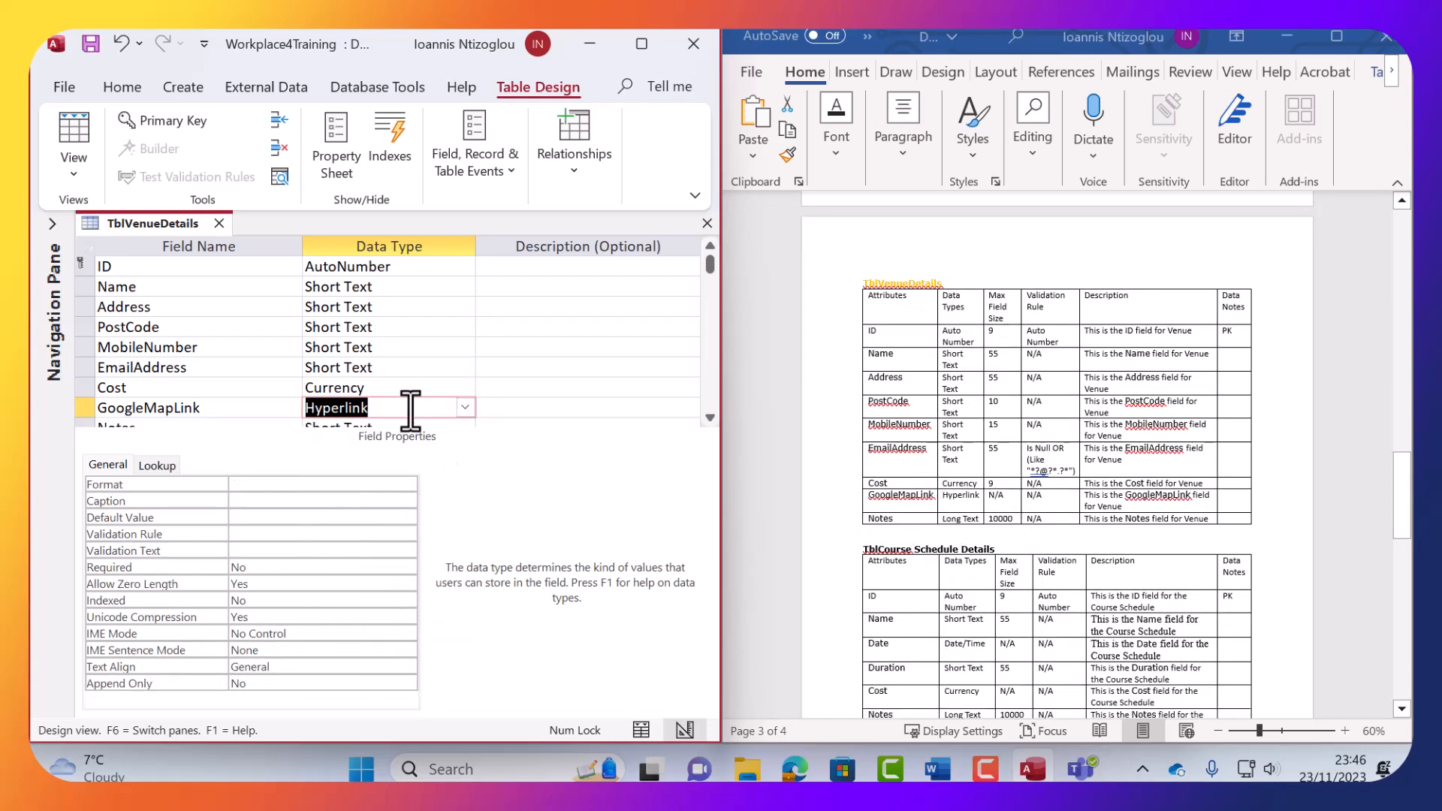
scroll(390, 395, down, 1)
click(396, 370)
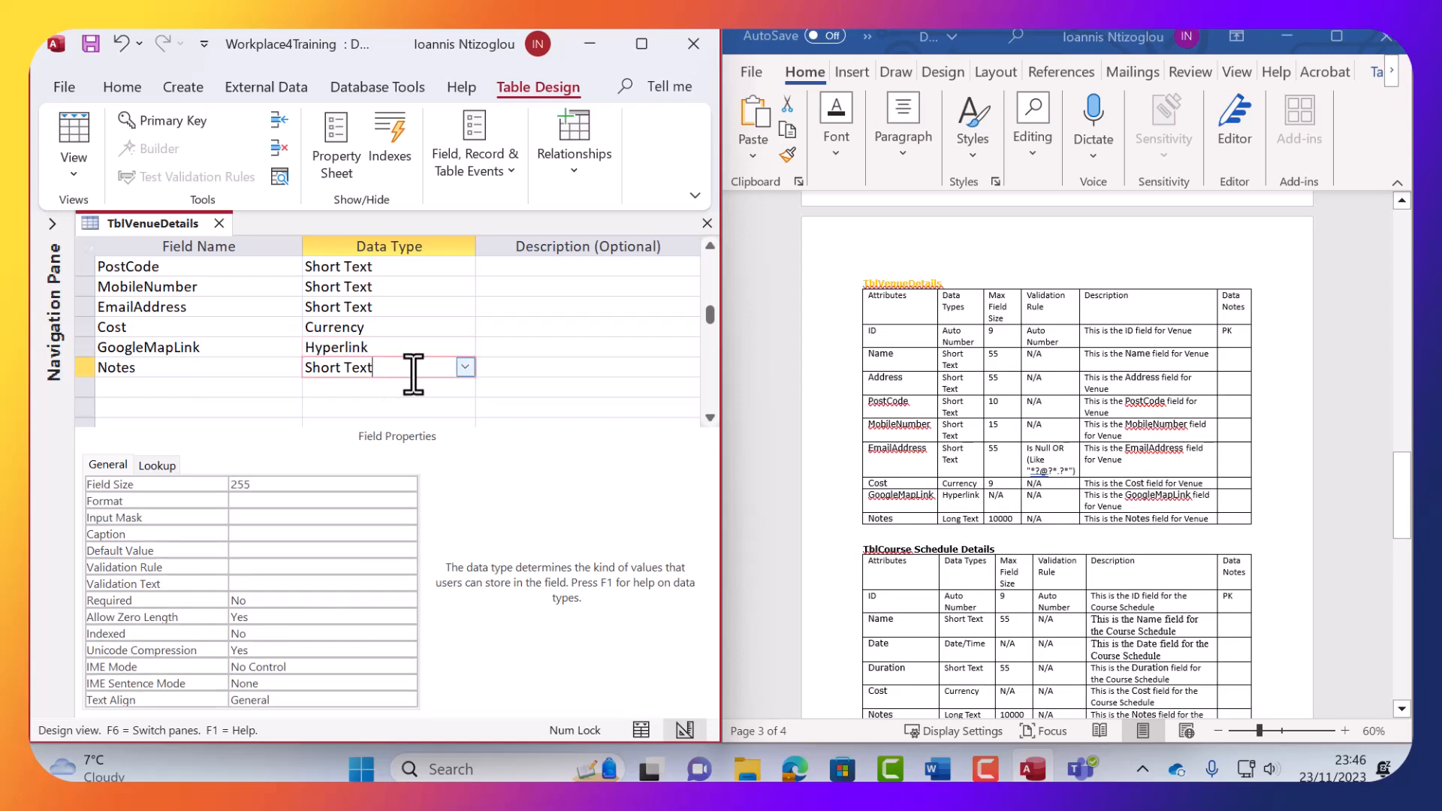
click(465, 368)
click(360, 406)
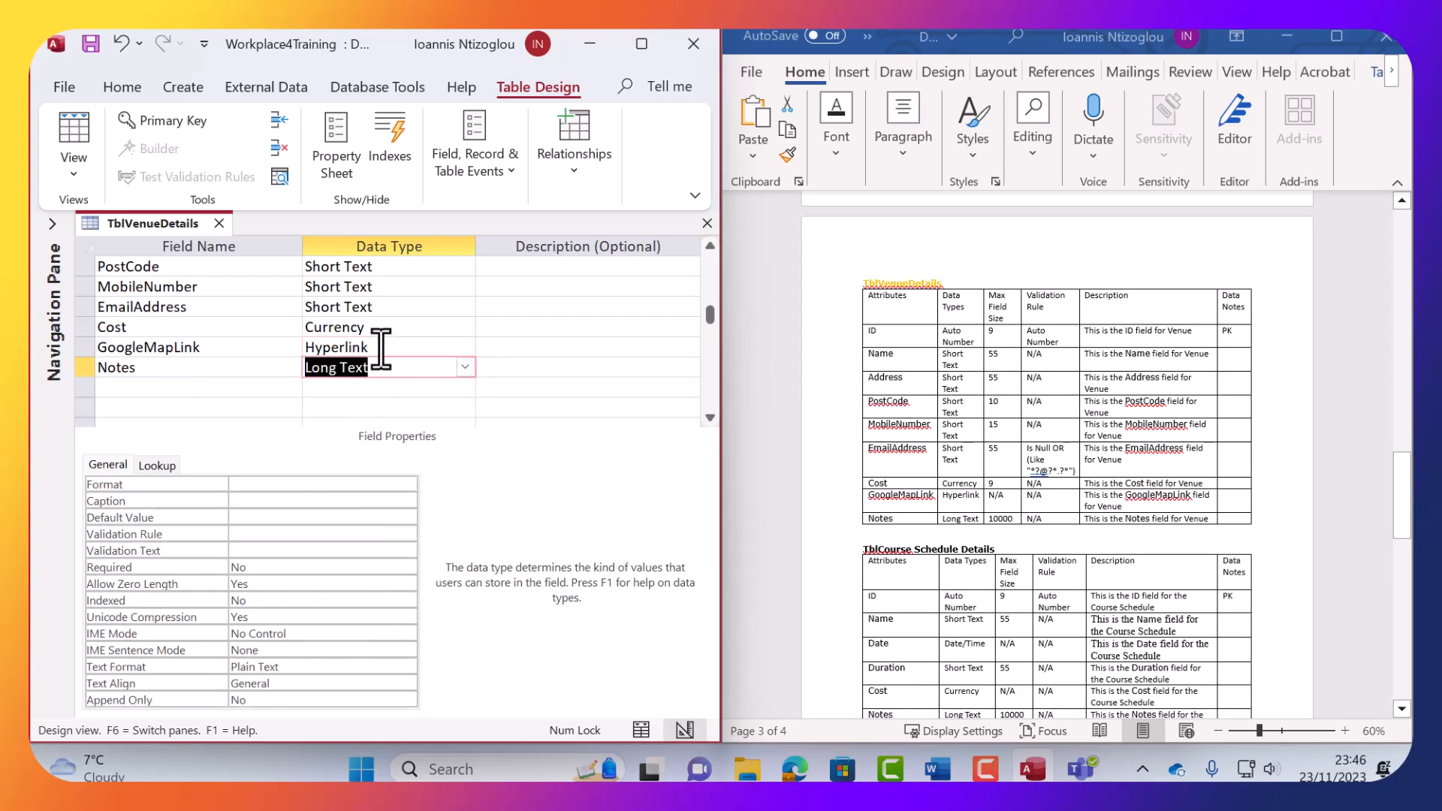
Select the EmailAddress field, and in the Word dictionary change the Max Field Size of Cost in TblVenueDetails to N/A.
click(344, 306)
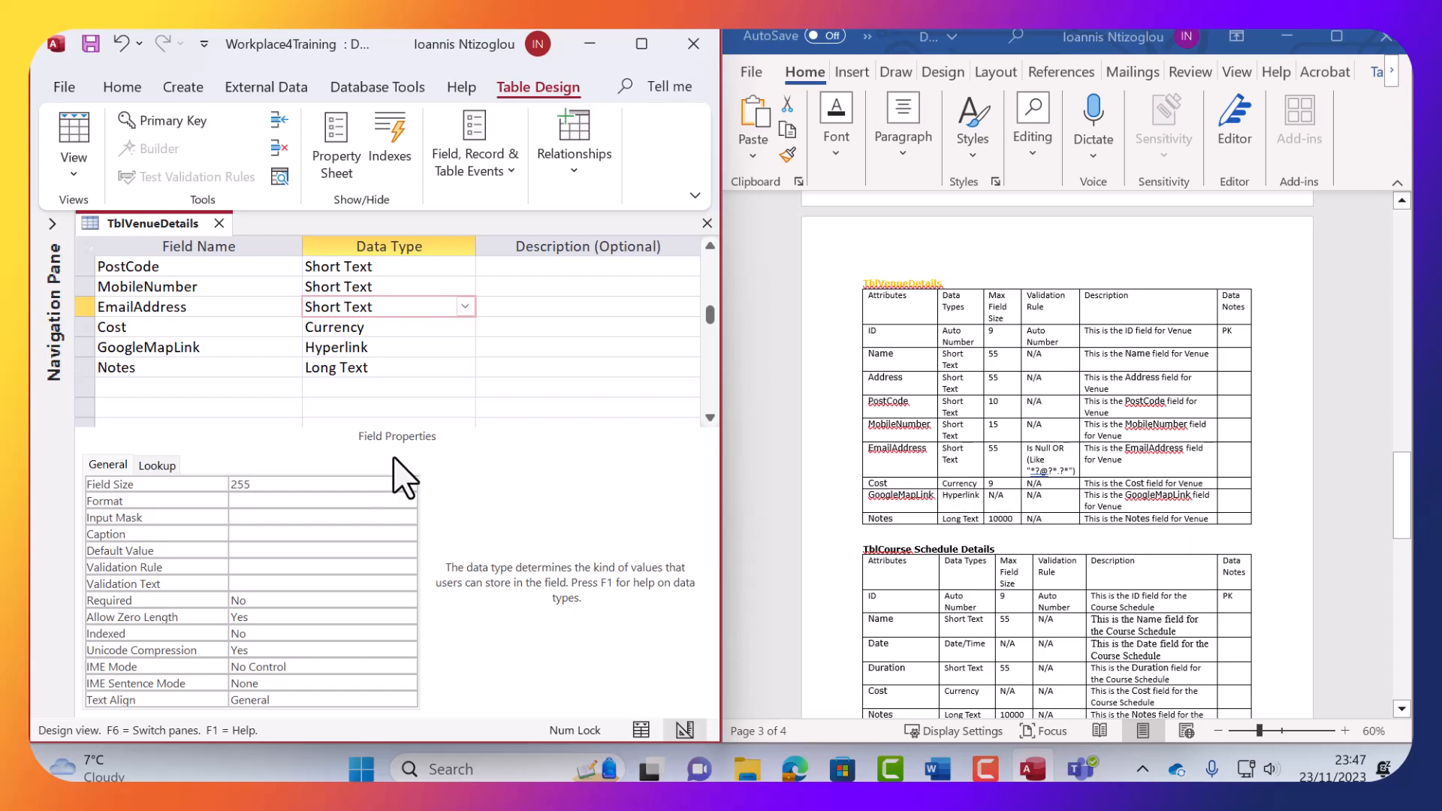
click(1006, 488)
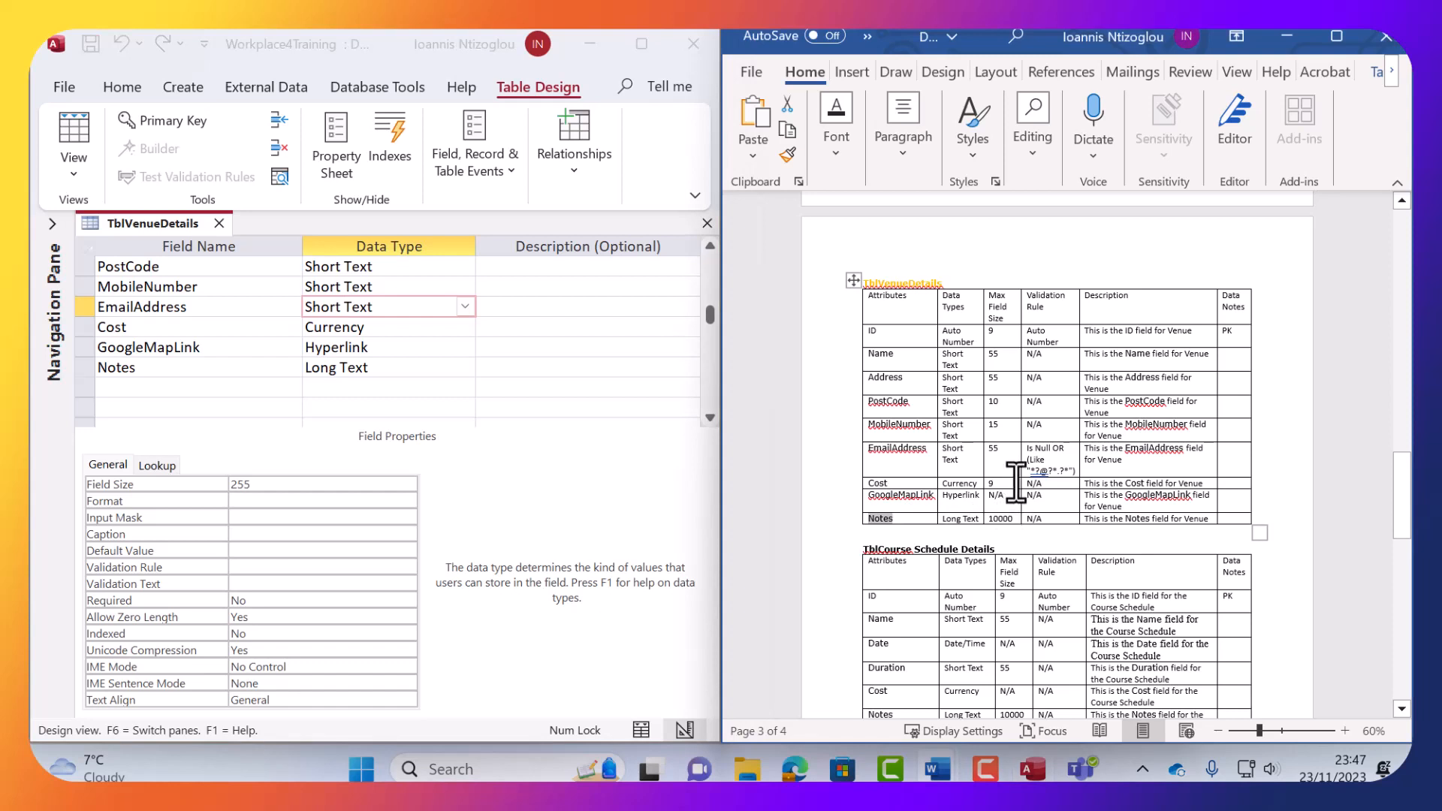
click(1031, 486)
double_click(990, 484)
text(N/A)
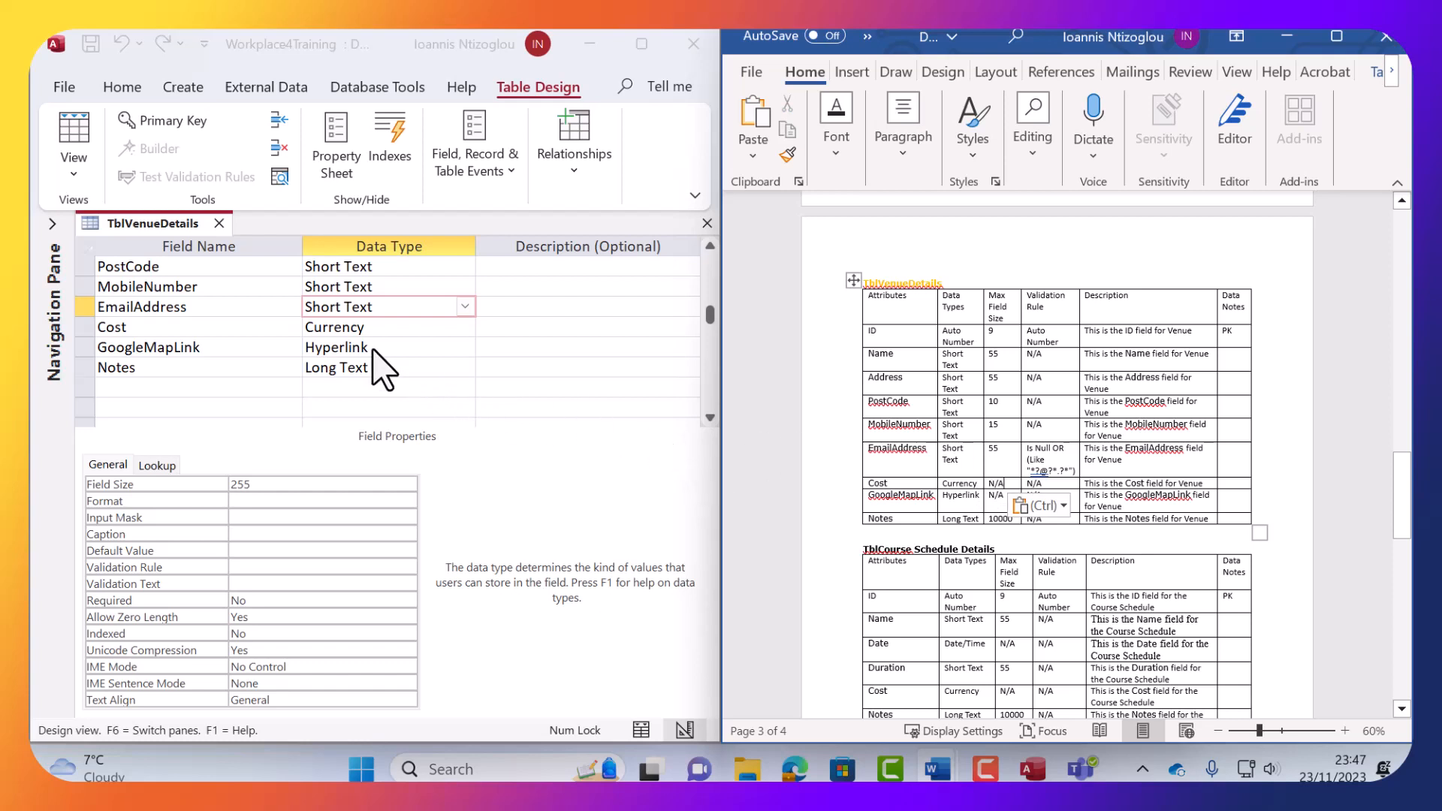
Back in Access, set the field size of EmailAddress to 55 and of MobileNumber to 15.
click(239, 485)
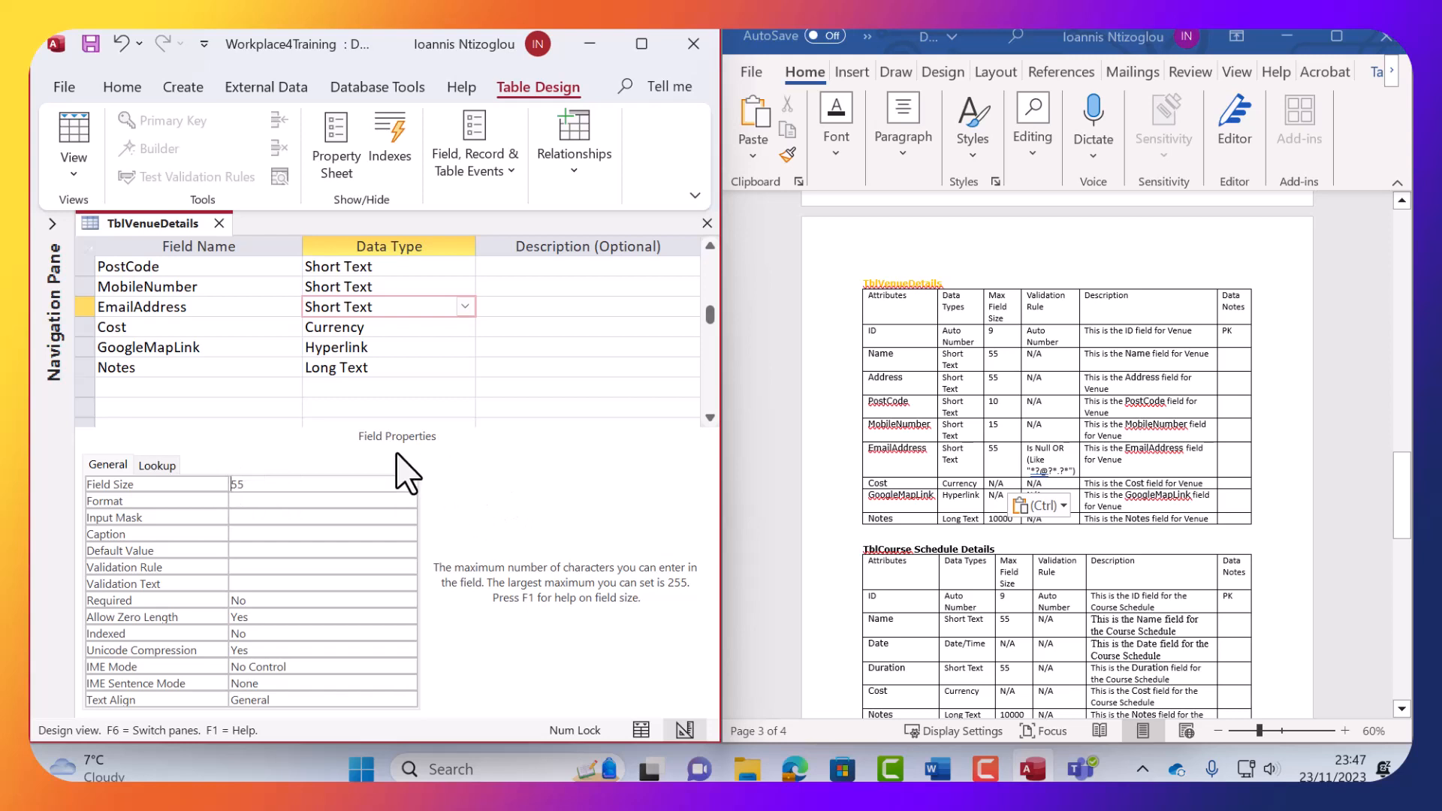
click(352, 288)
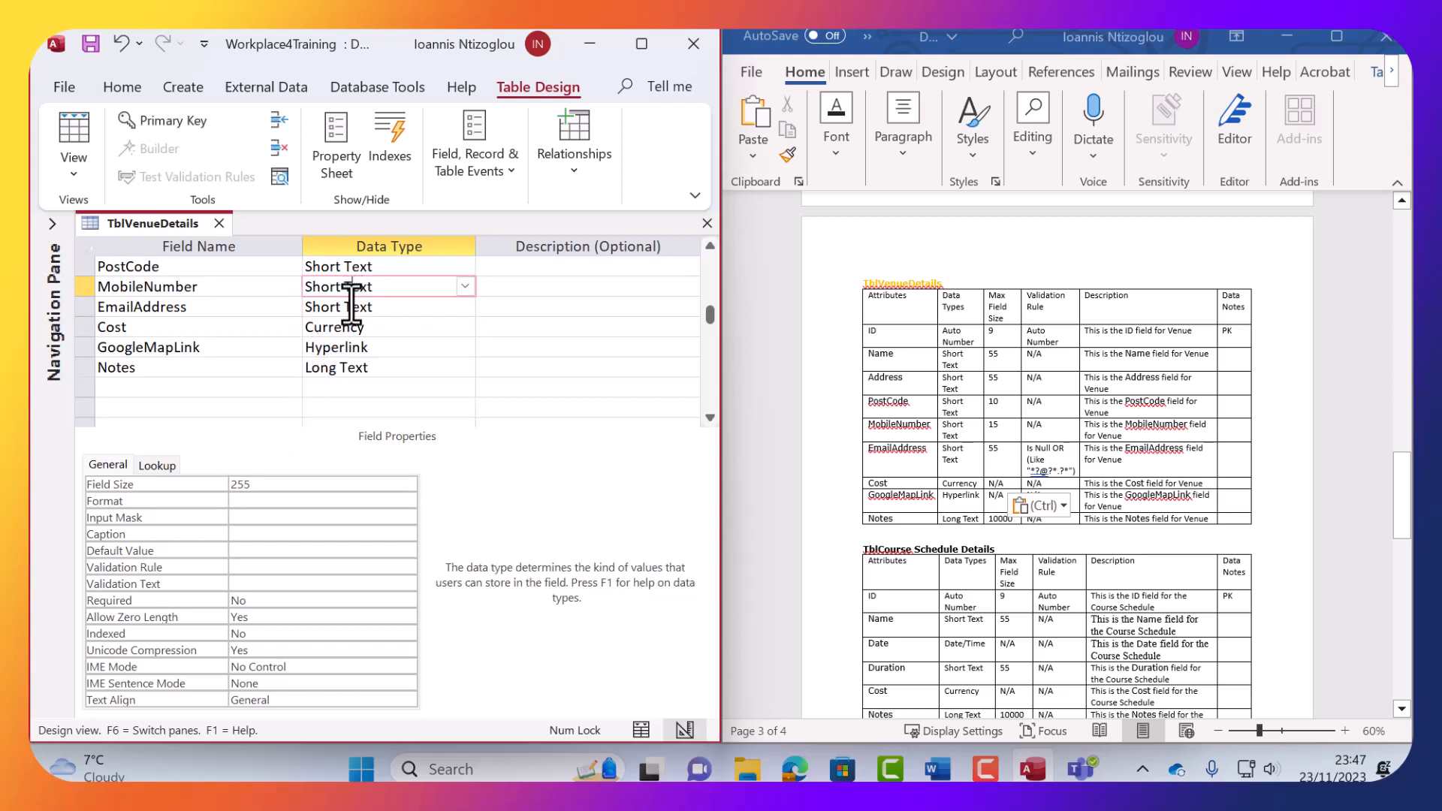
drag(240, 484, 200, 483)
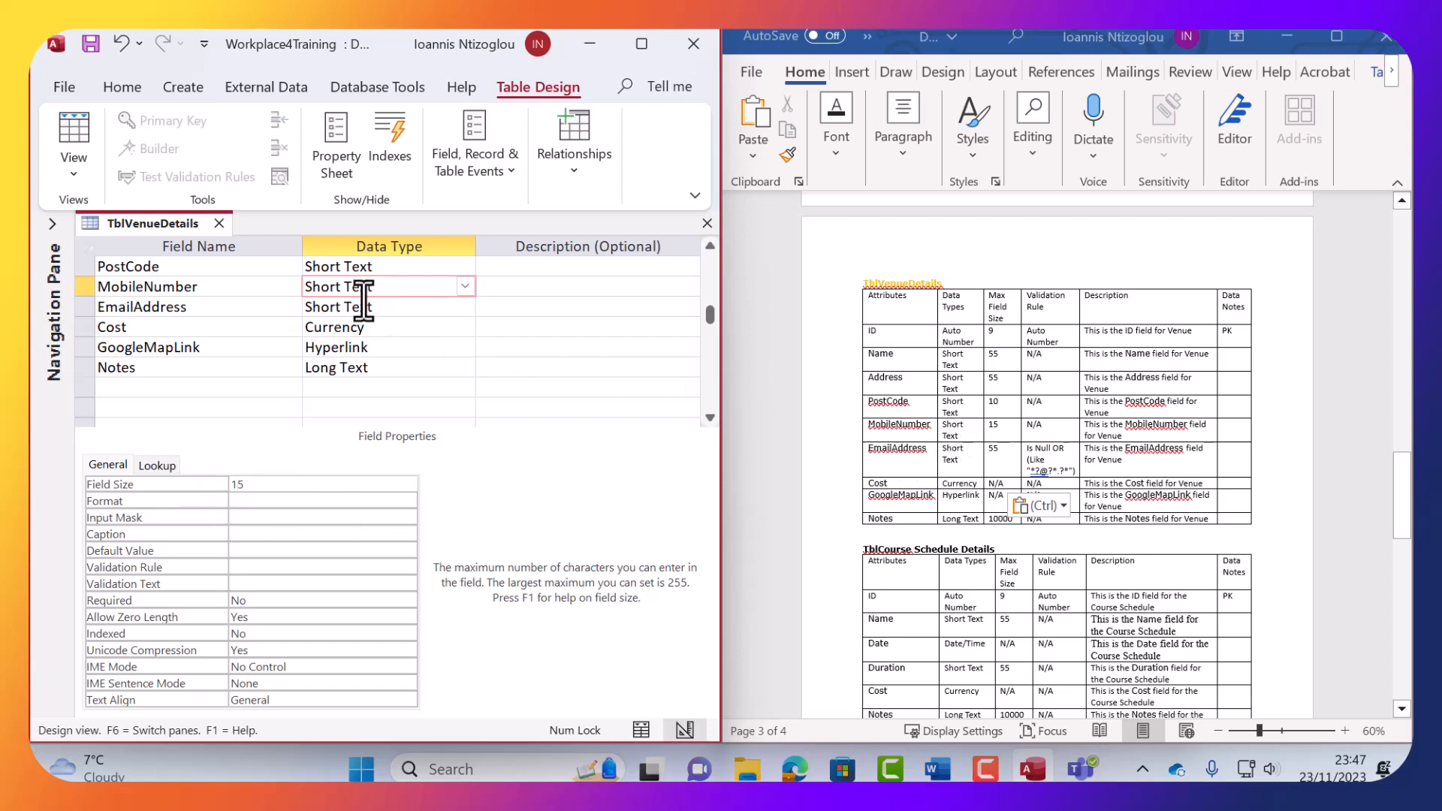
Set the field size of the PostCode field to 10.
scroll(363, 301, up, 1)
click(365, 328)
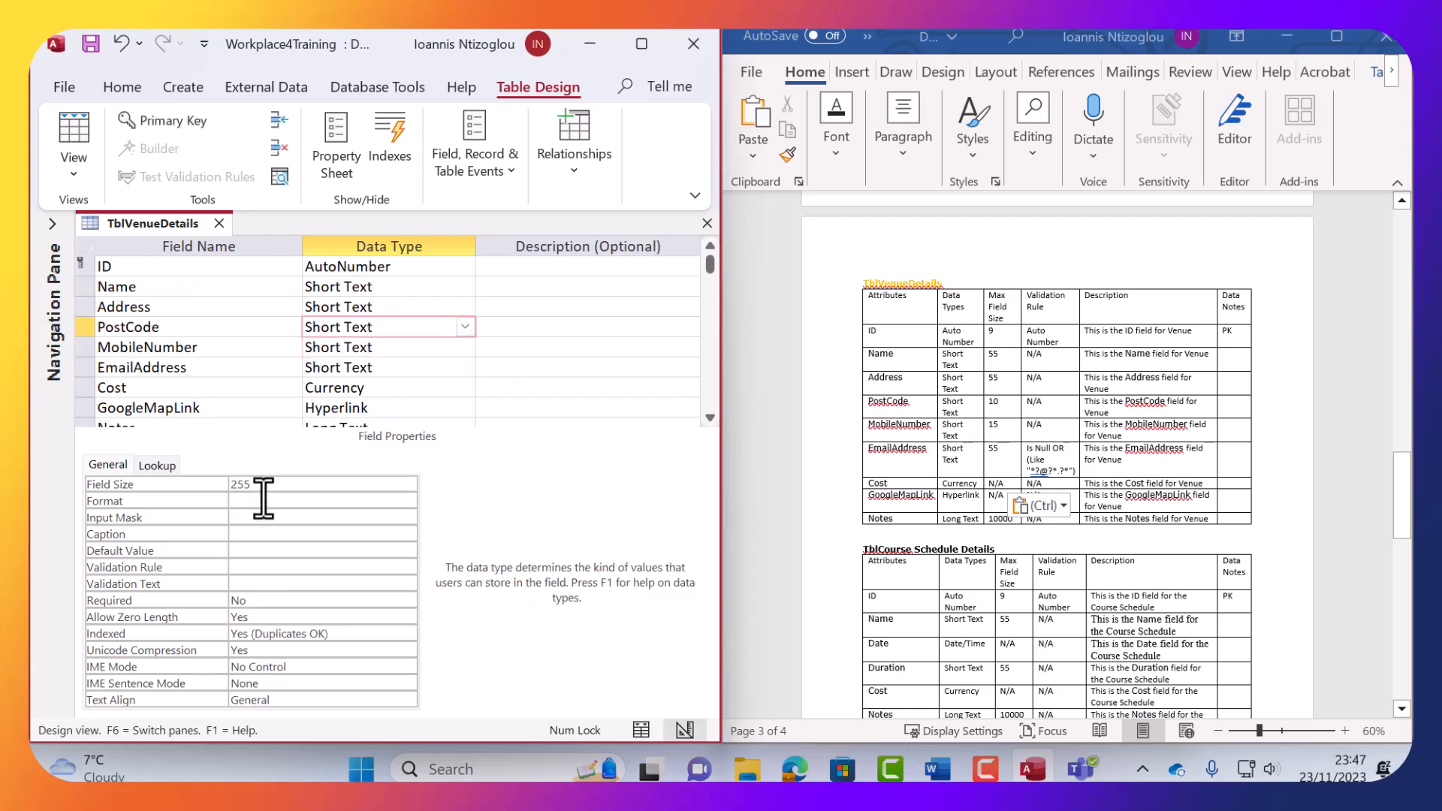
click(188, 486)
text(1)
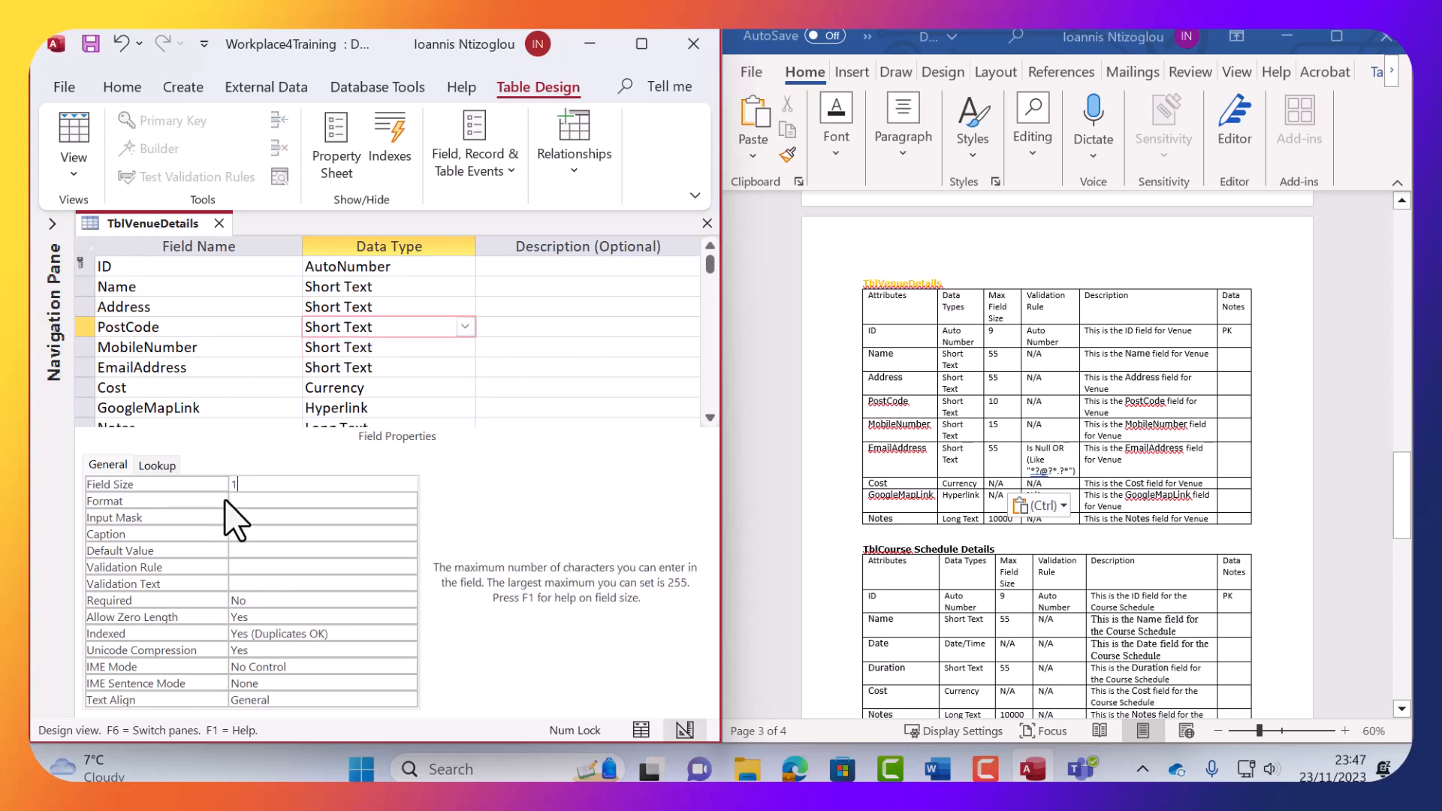
text(0)
Set the field size of both the Address and Name fields to 55.
click(381, 307)
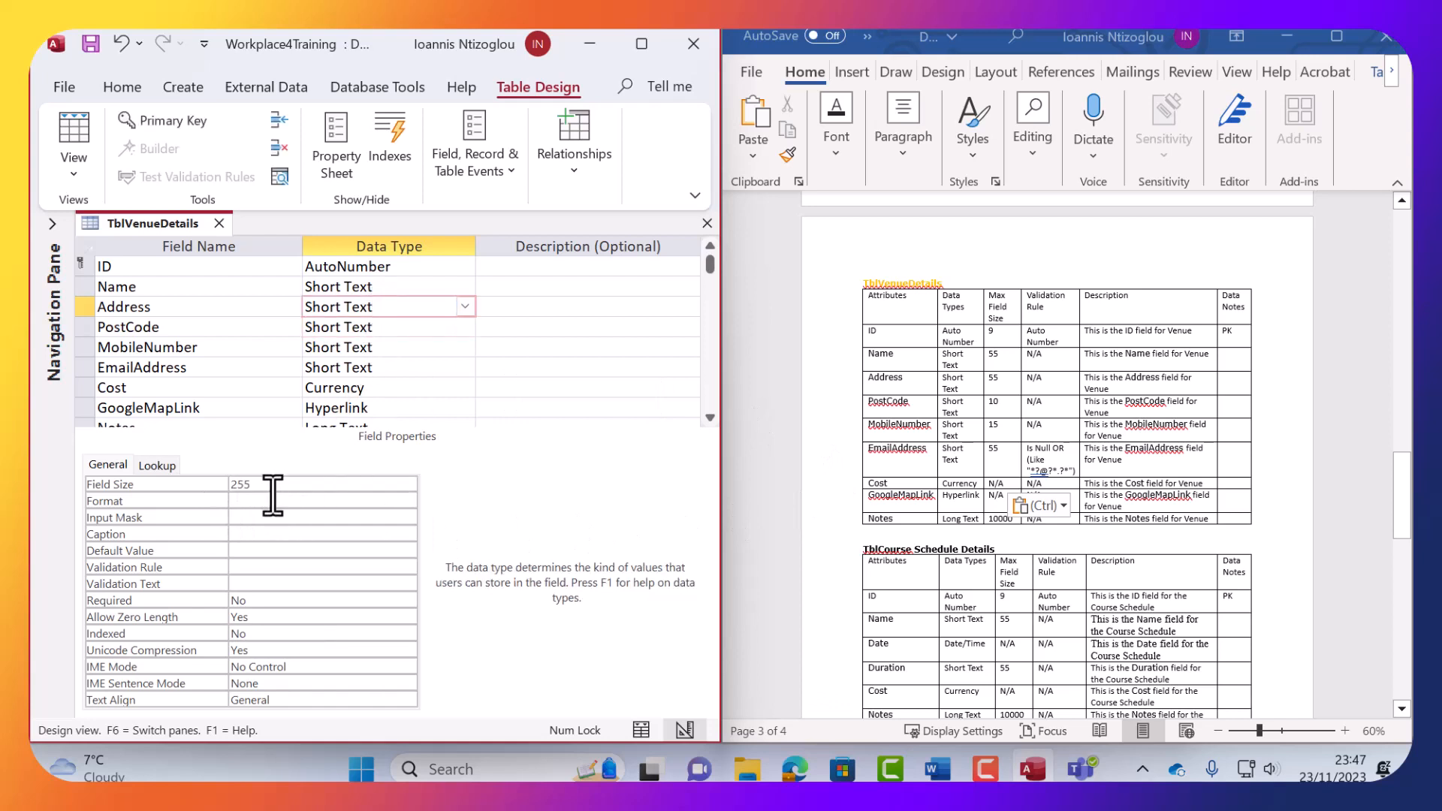
drag(239, 488, 206, 489)
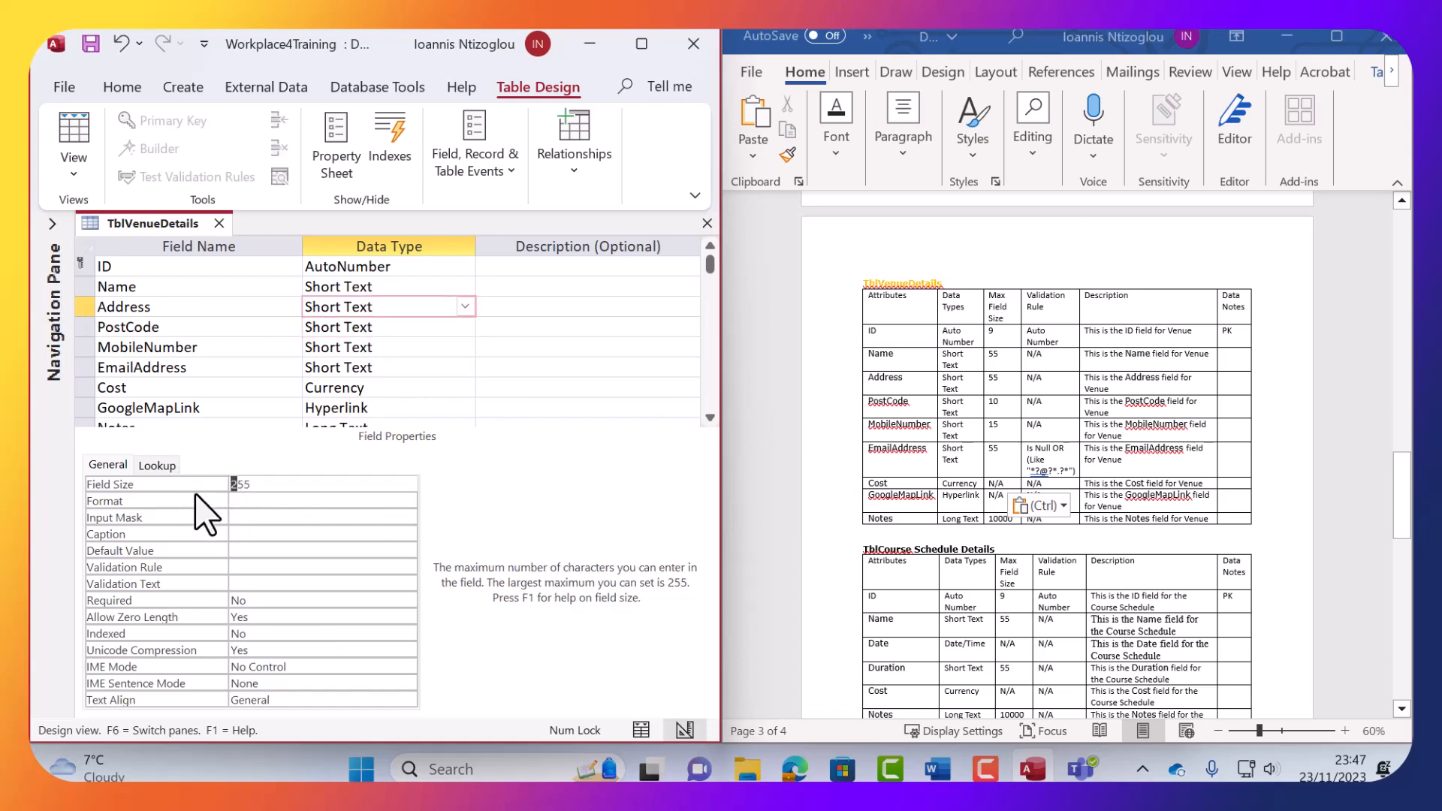
key(Delete)
click(191, 287)
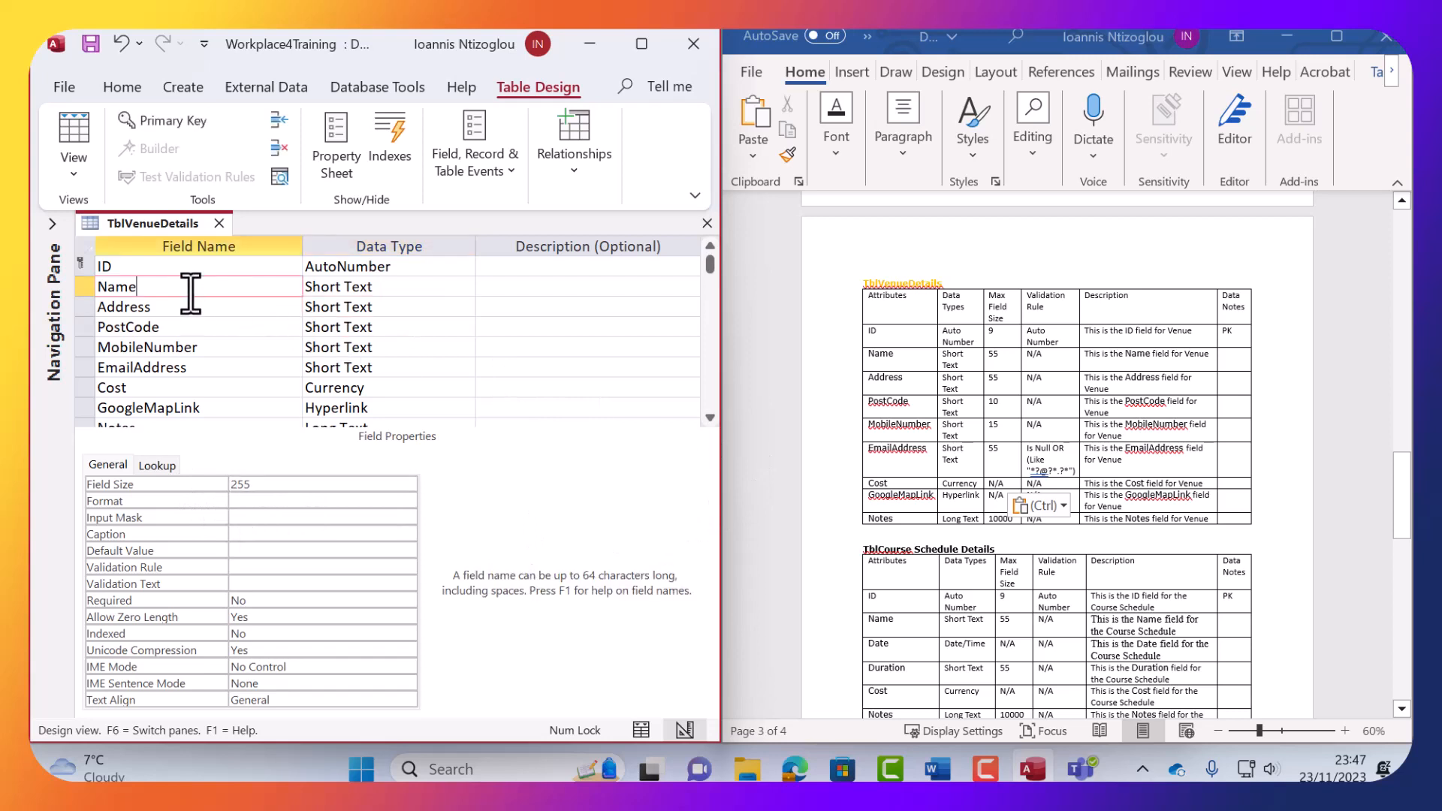
click(238, 485)
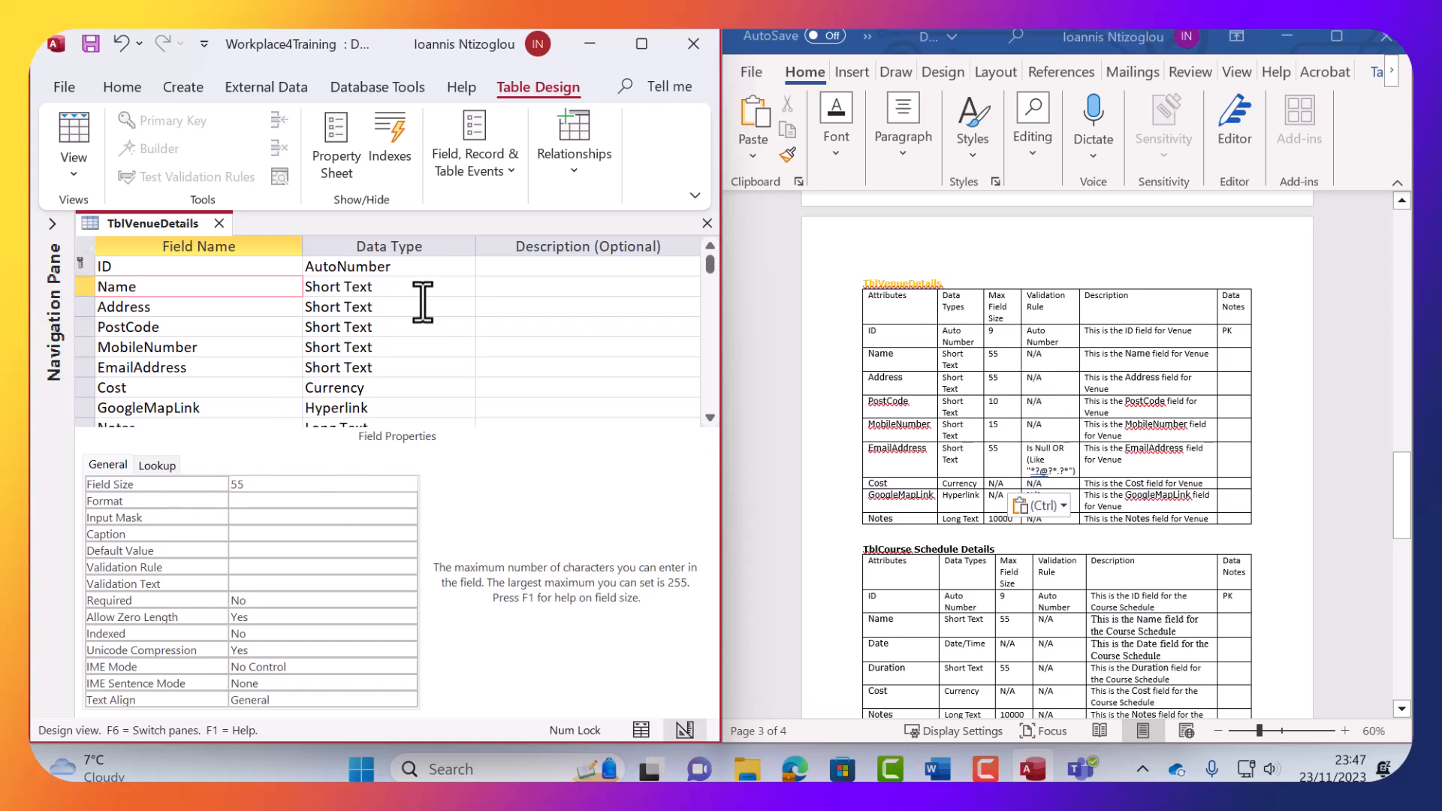
Copy the EmailAddress rule Is Null OR (Like "*?@?*.?*") from the Word specification into that field's validation rule in Access.
click(1075, 475)
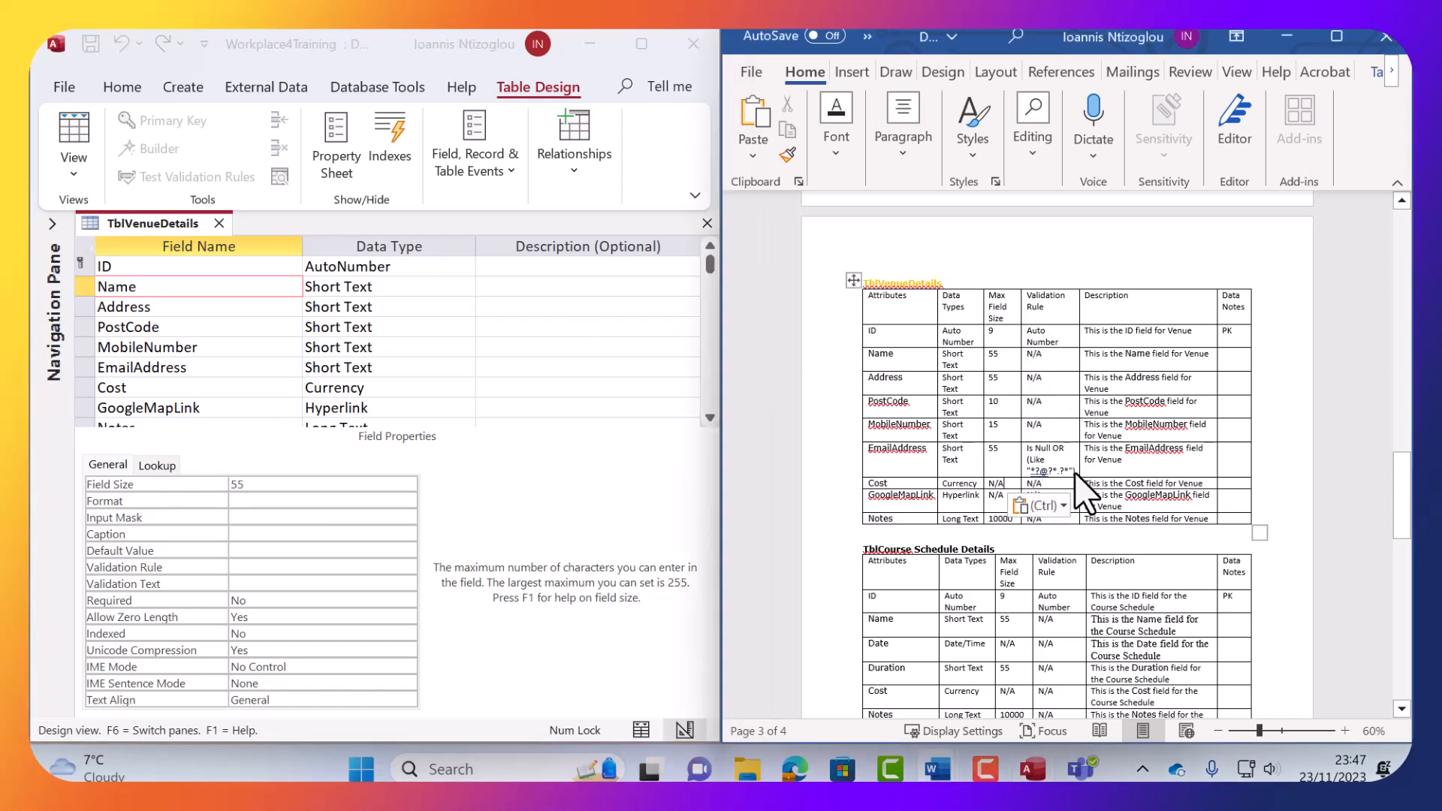
drag(1076, 475, 1030, 450)
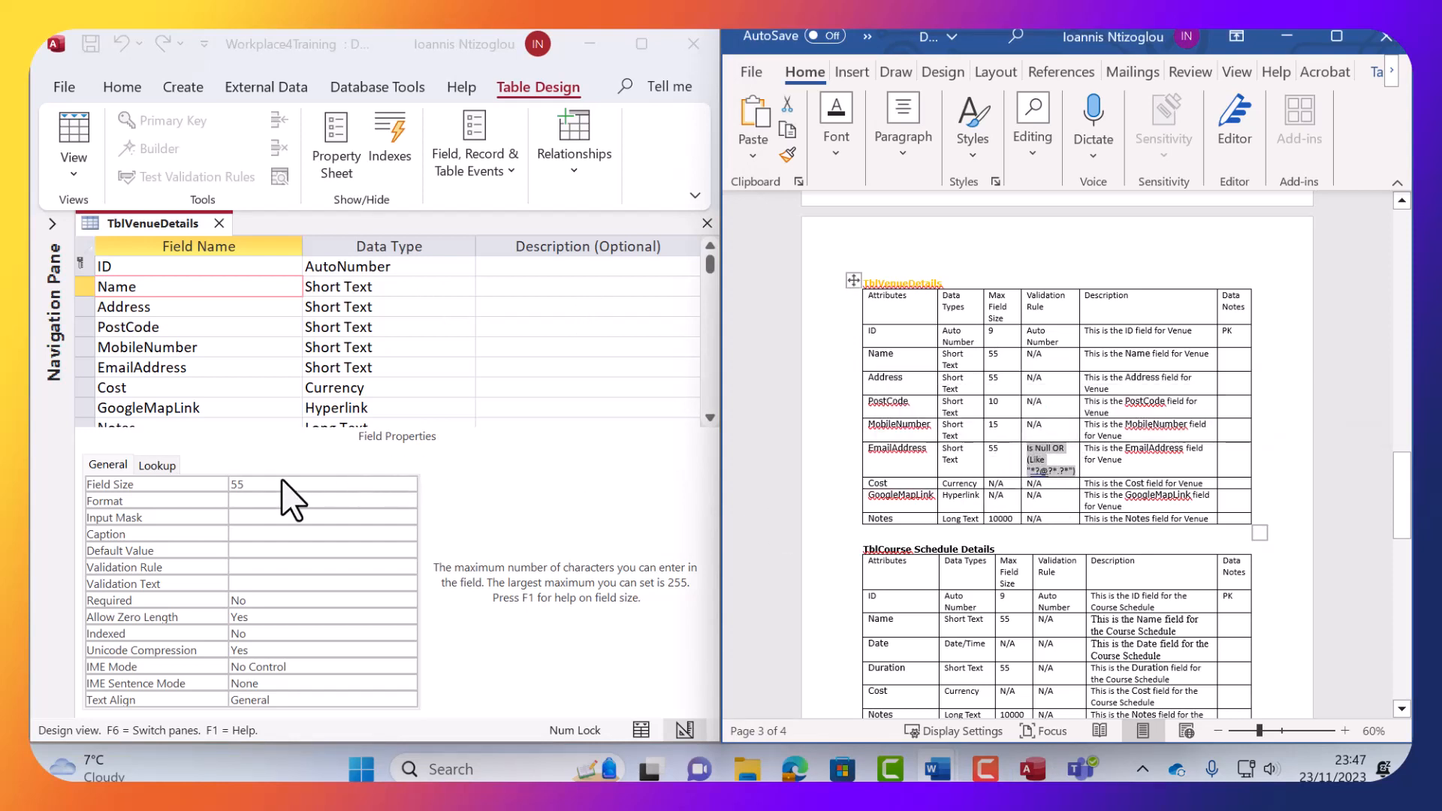
click(198, 367)
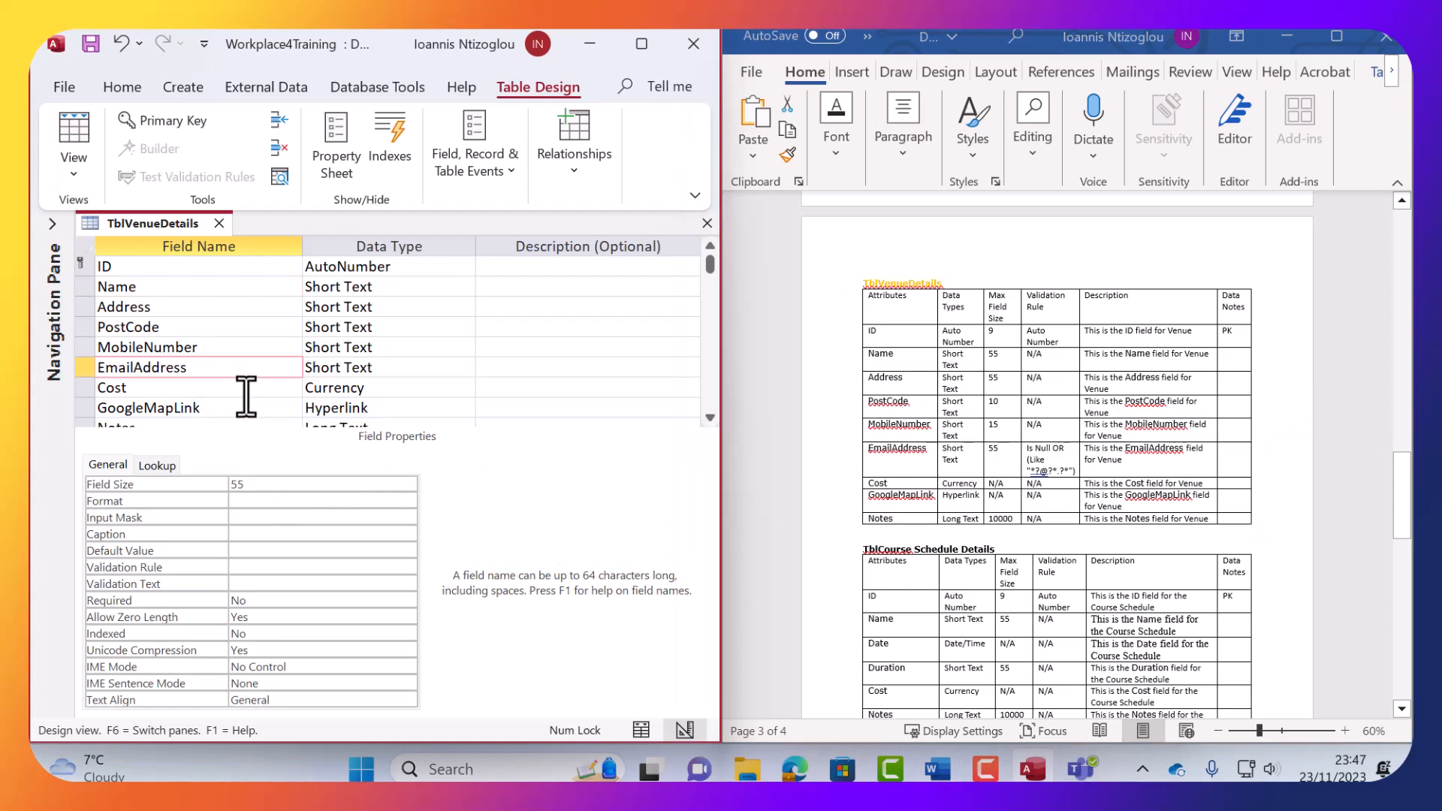
click(257, 567)
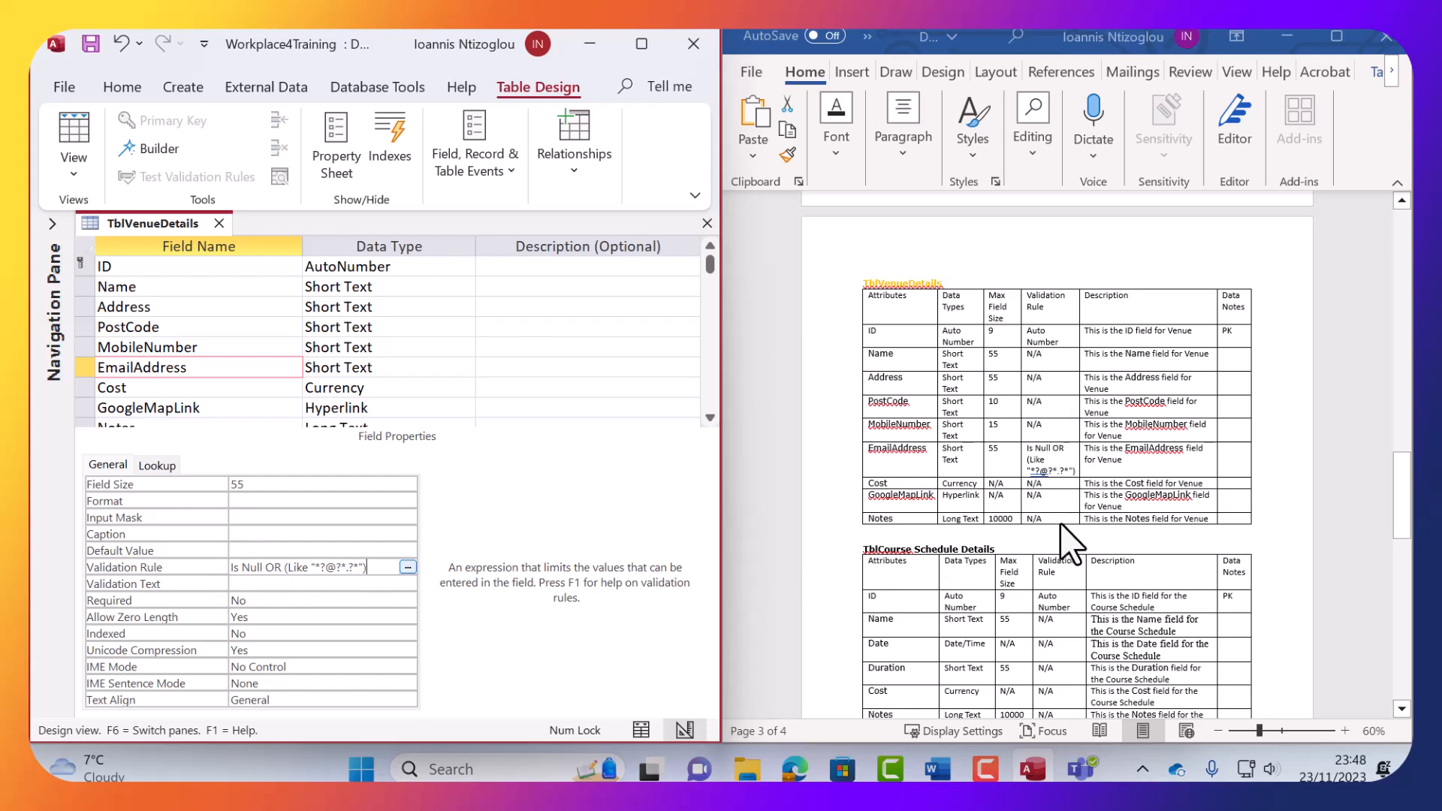
Copy the Word descriptions "This is the ID field for Venue" and "This is the Name field for Venue" into the matching field descriptions.
click(1085, 331)
key(ctrl+c)
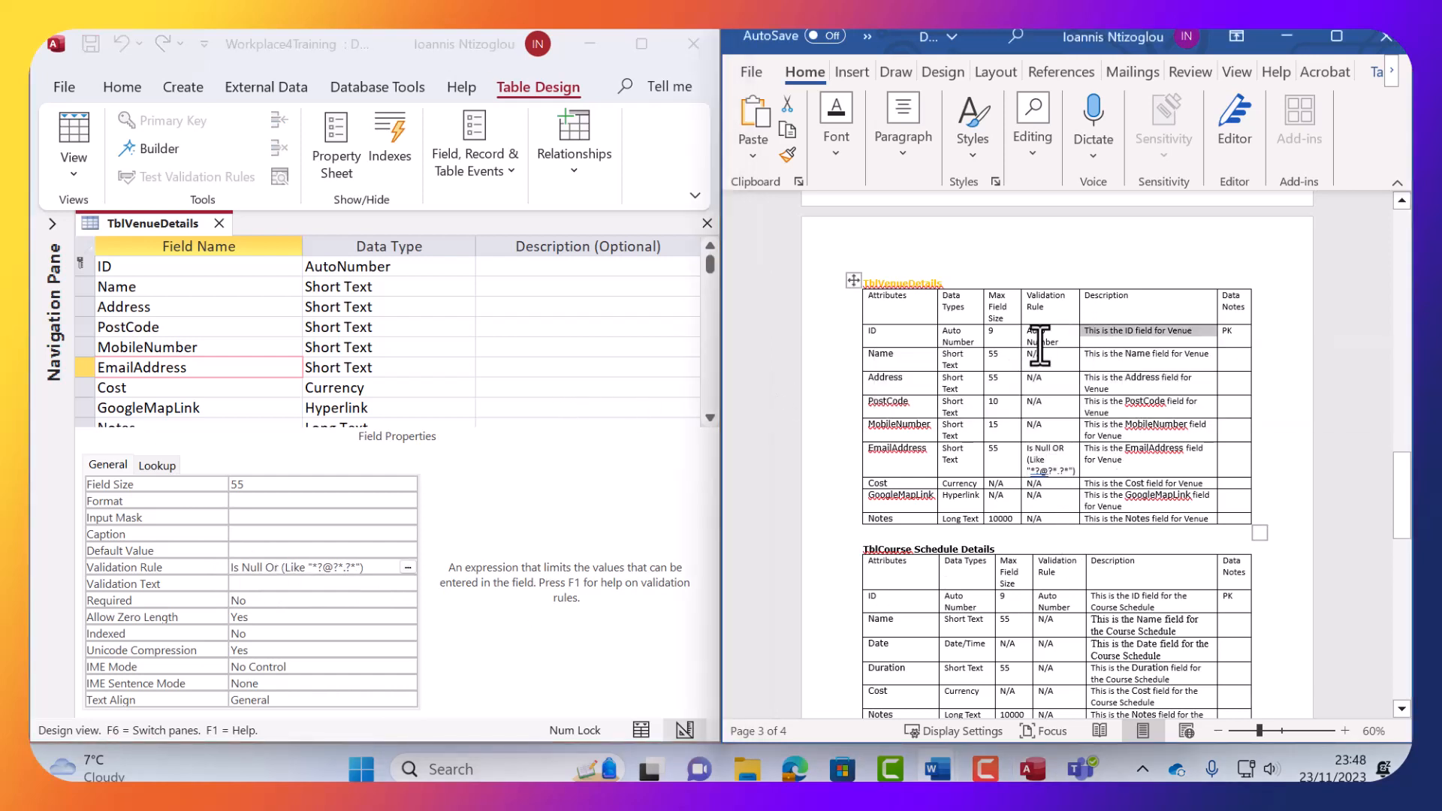
click(526, 268)
key(ctrl+v)
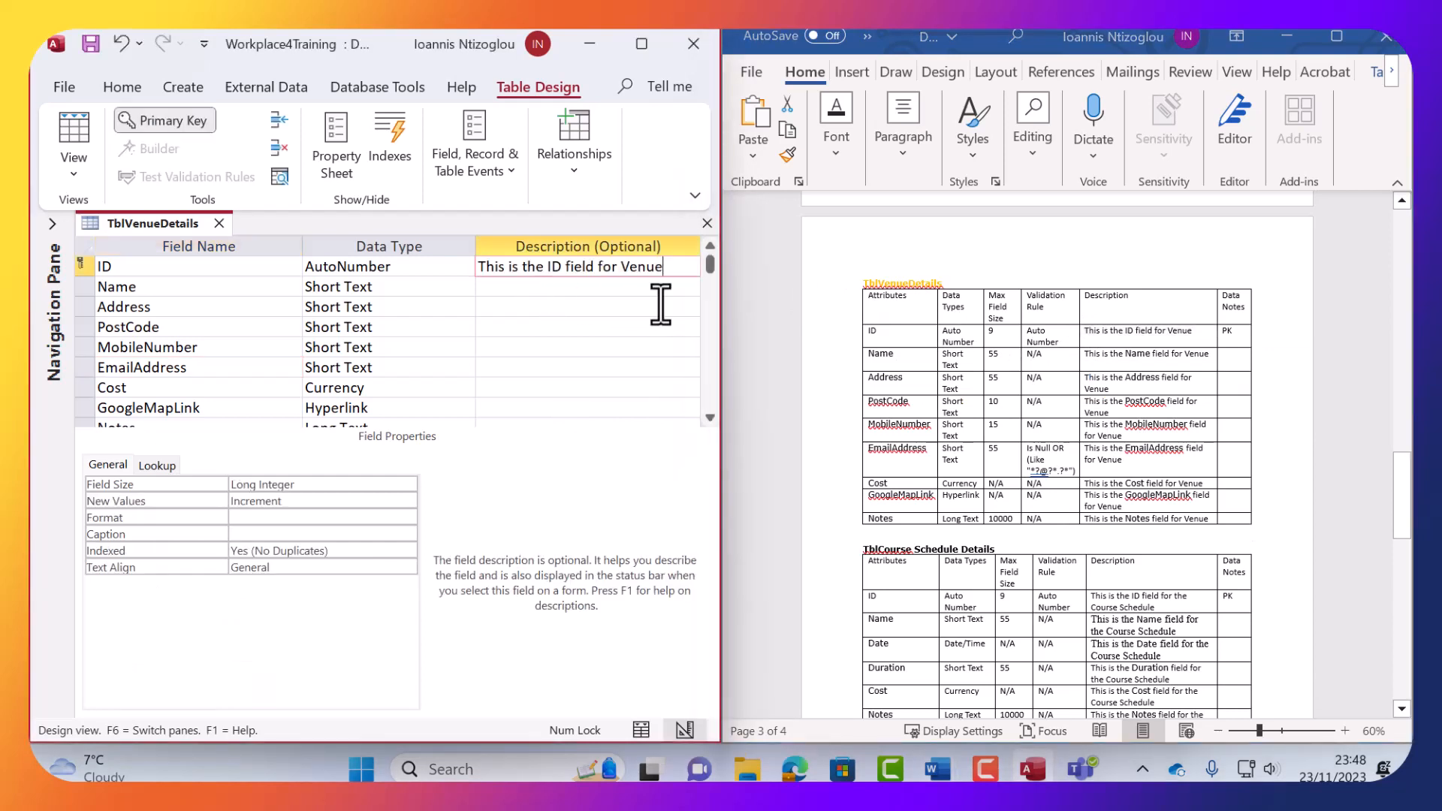
click(1164, 354)
triple_click(1140, 354)
key(ctrl+c)
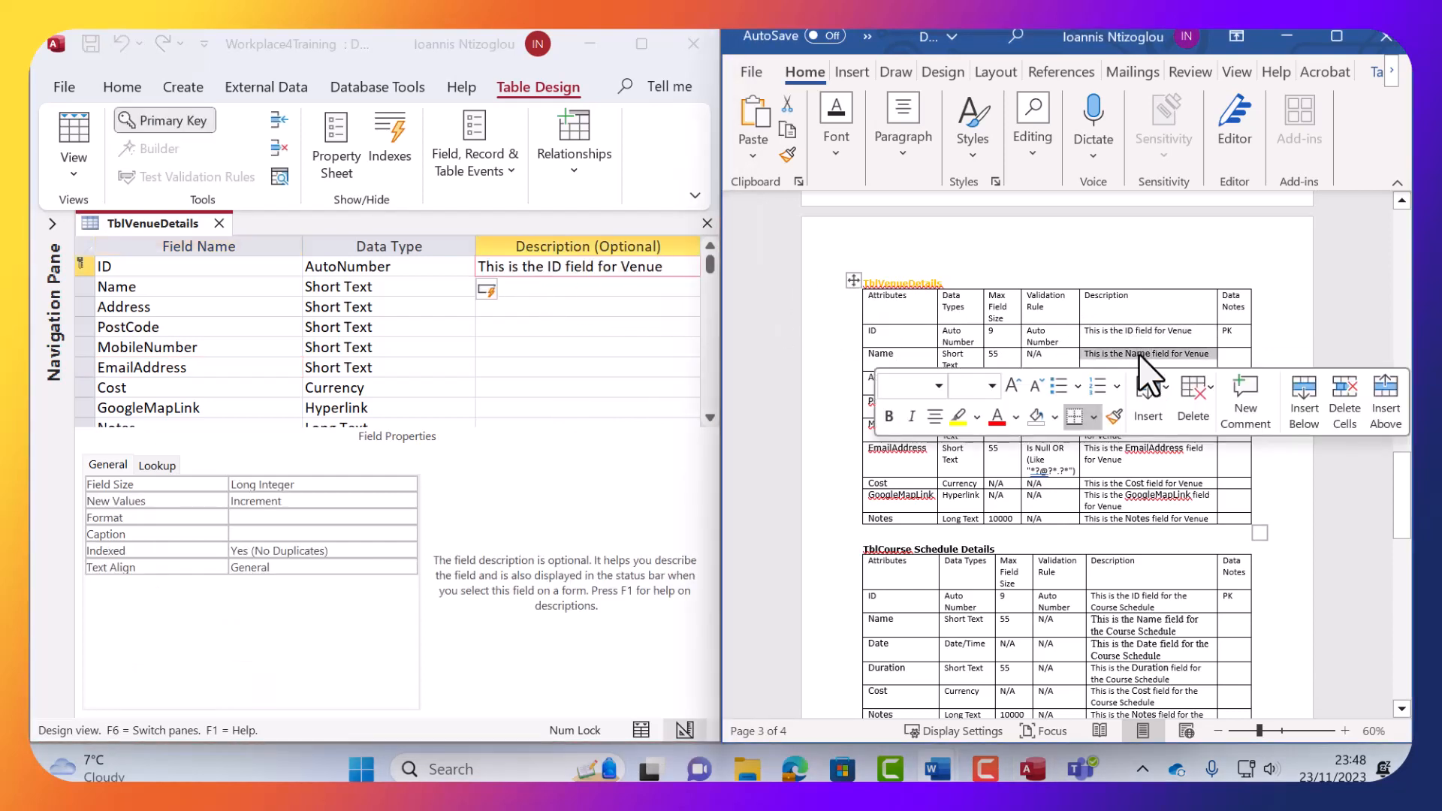
click(562, 289)
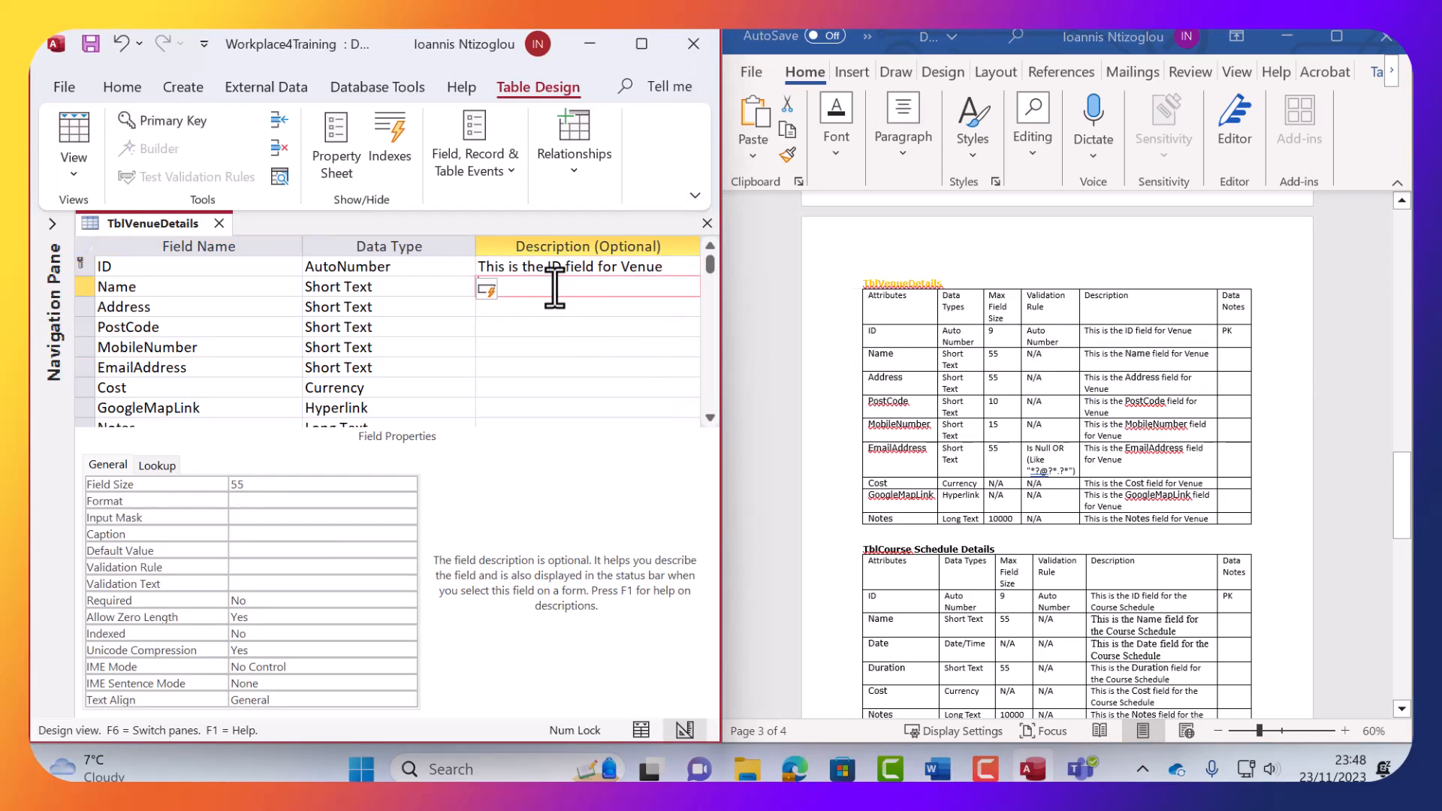
key(ctrl+v)
Copy the Address and PostCode descriptions from the Word venue table into the matching field descriptions in TblVenueDetails.
click(1138, 379)
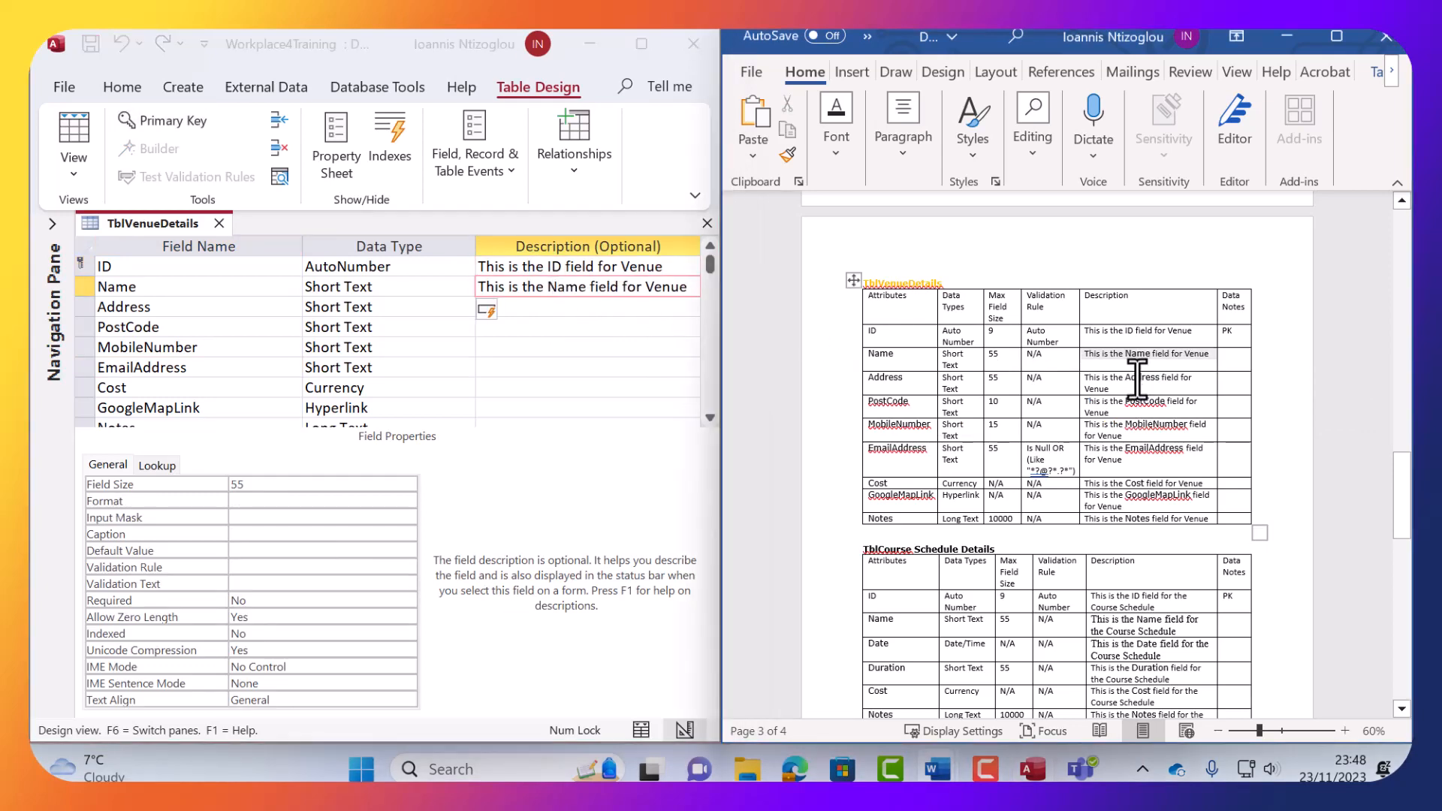
triple_click(1137, 379)
key(ctrl+c)
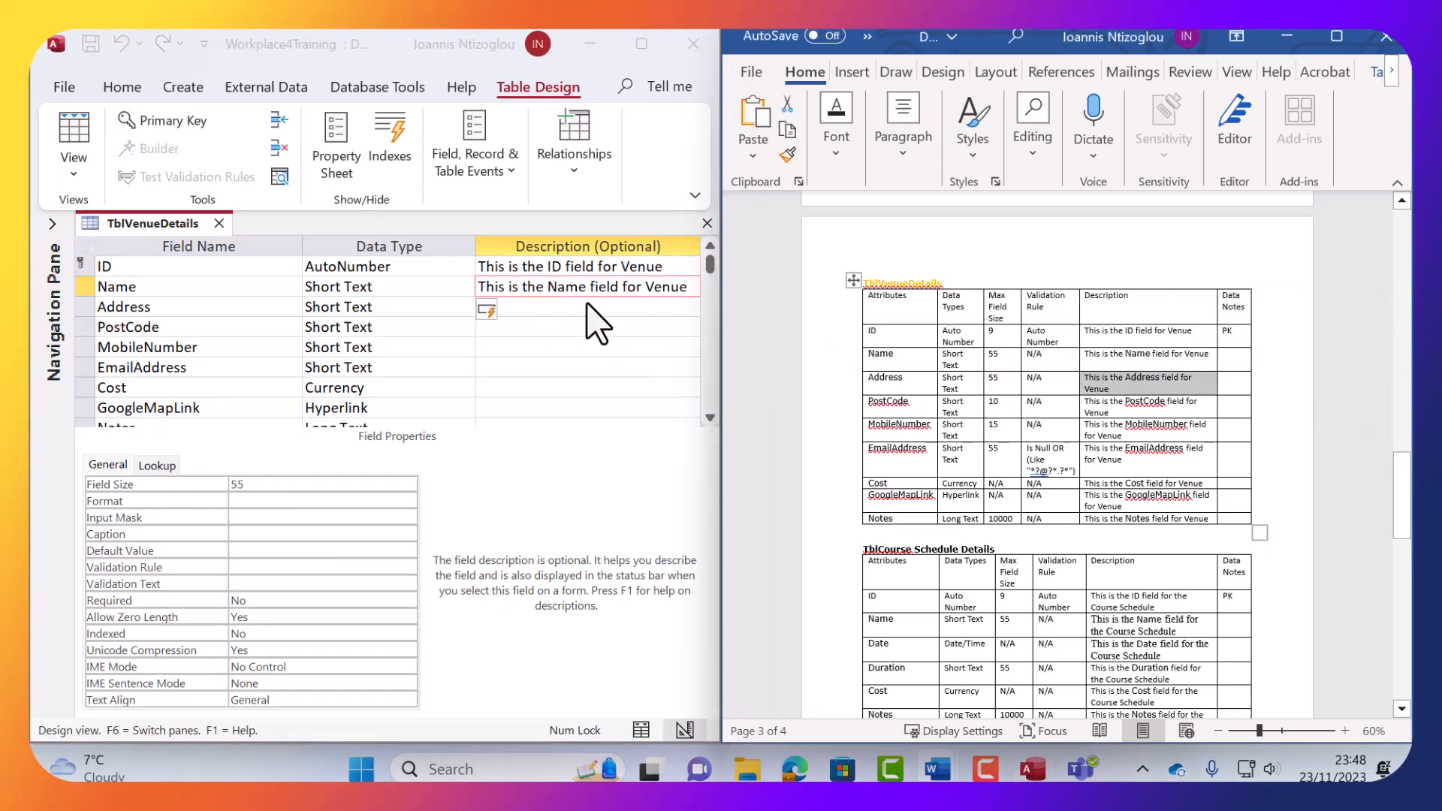
click(581, 308)
key(ctrl+v)
click(1143, 404)
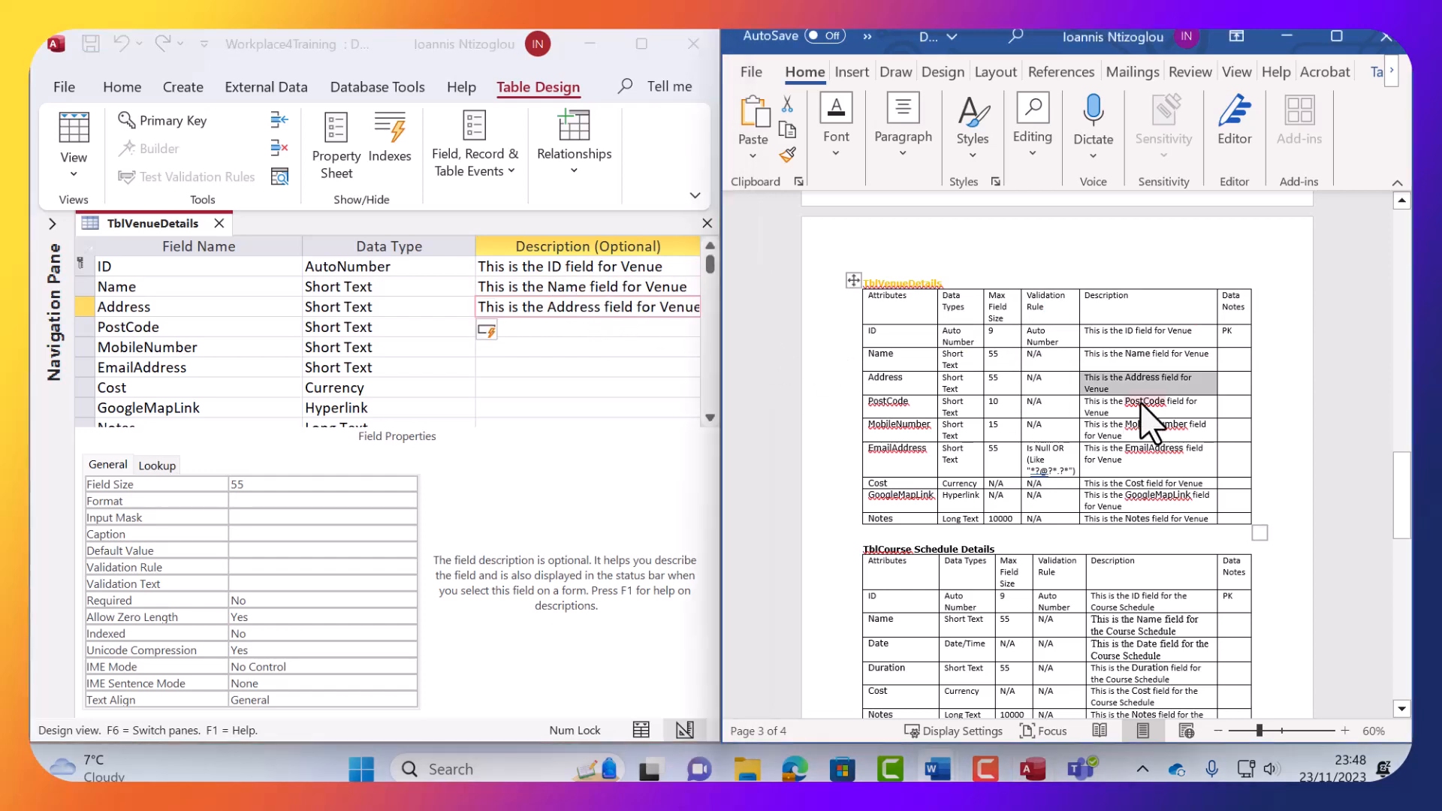
triple_click(1124, 407)
key(ctrl+c)
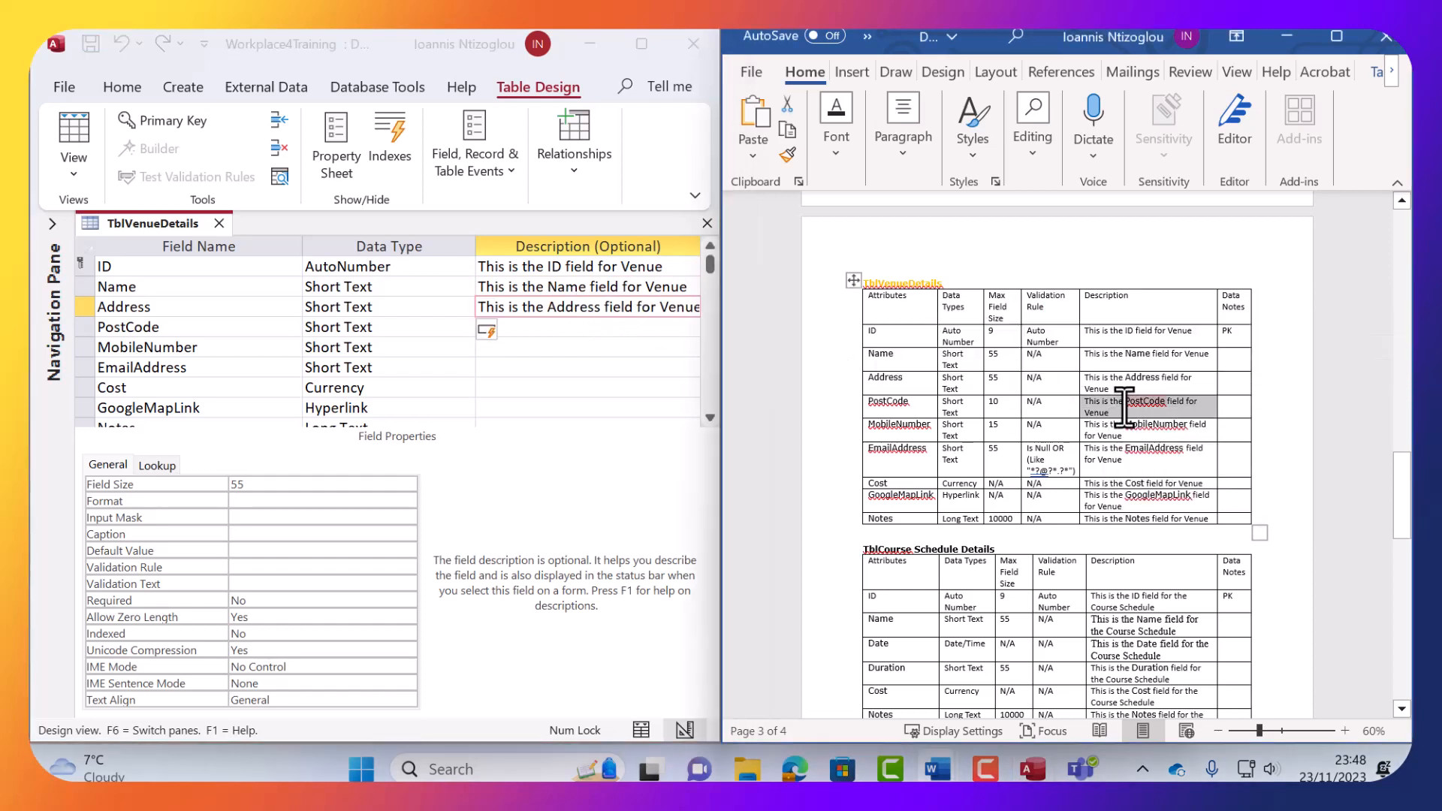
click(581, 329)
key(ctrl+v)
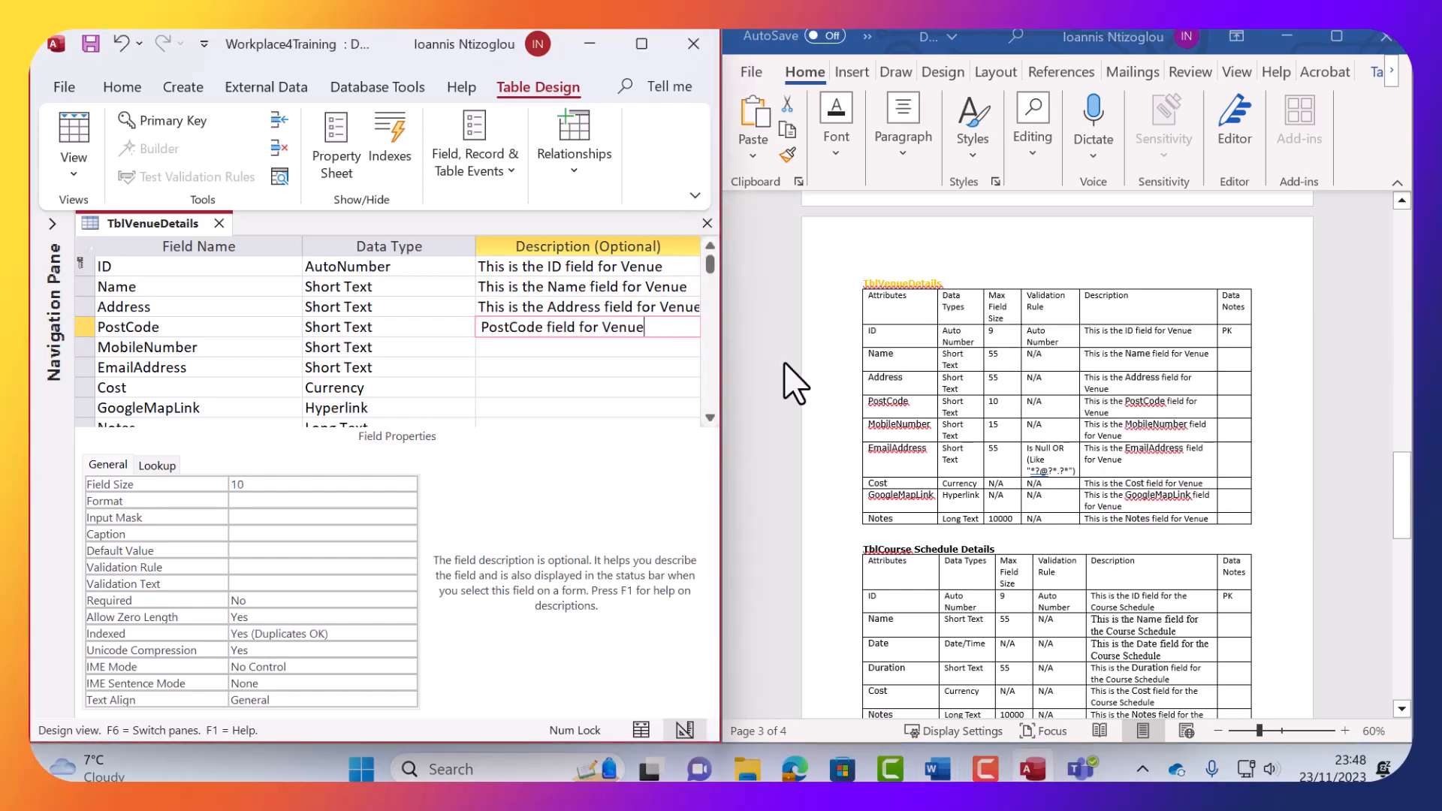
Copy the MobileNumber and EmailAddress descriptions from the Word venue table into the matching field descriptions in TblVenueDetails.
click(1111, 404)
triple_click(1115, 433)
key(ctrl+c)
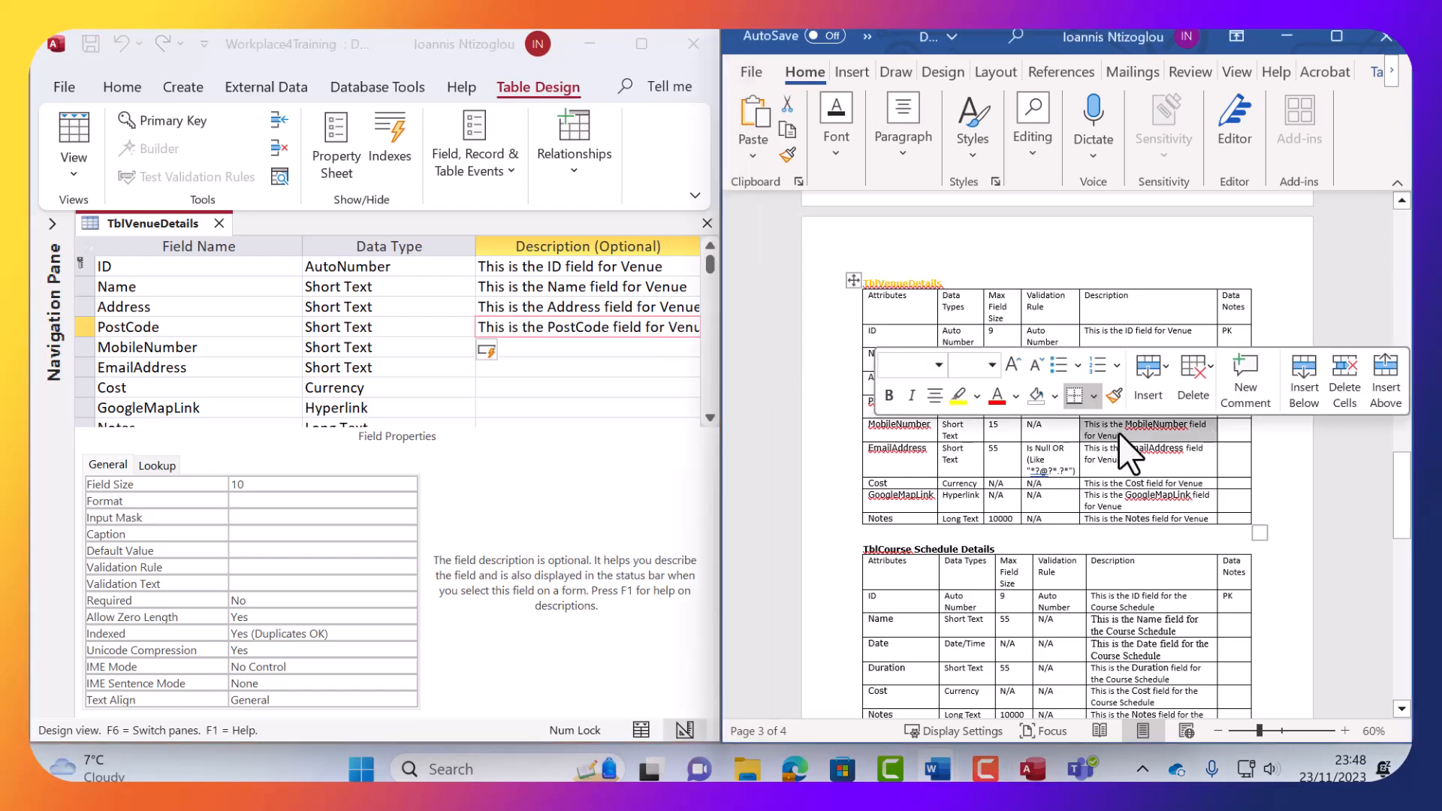
click(547, 350)
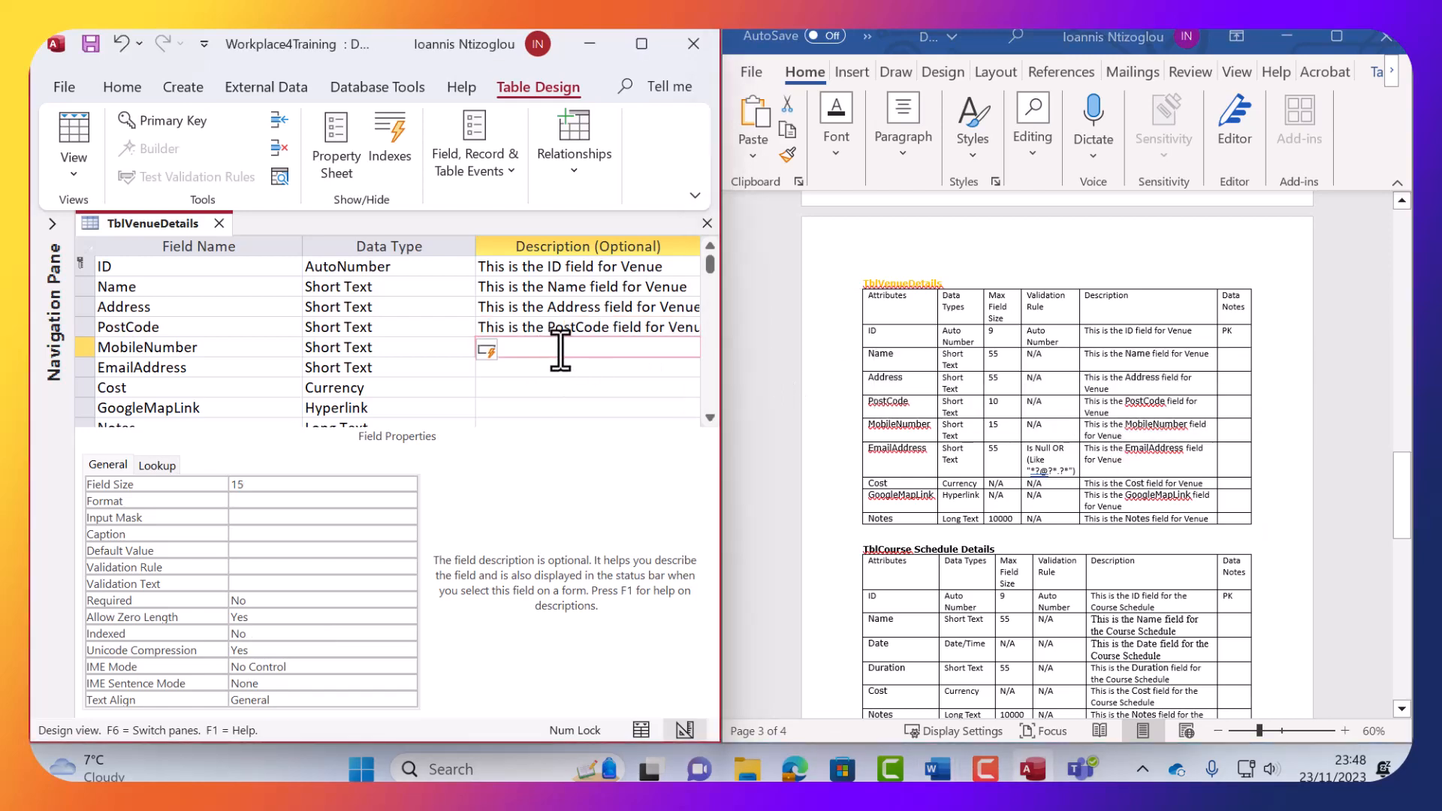
key(ctrl+v)
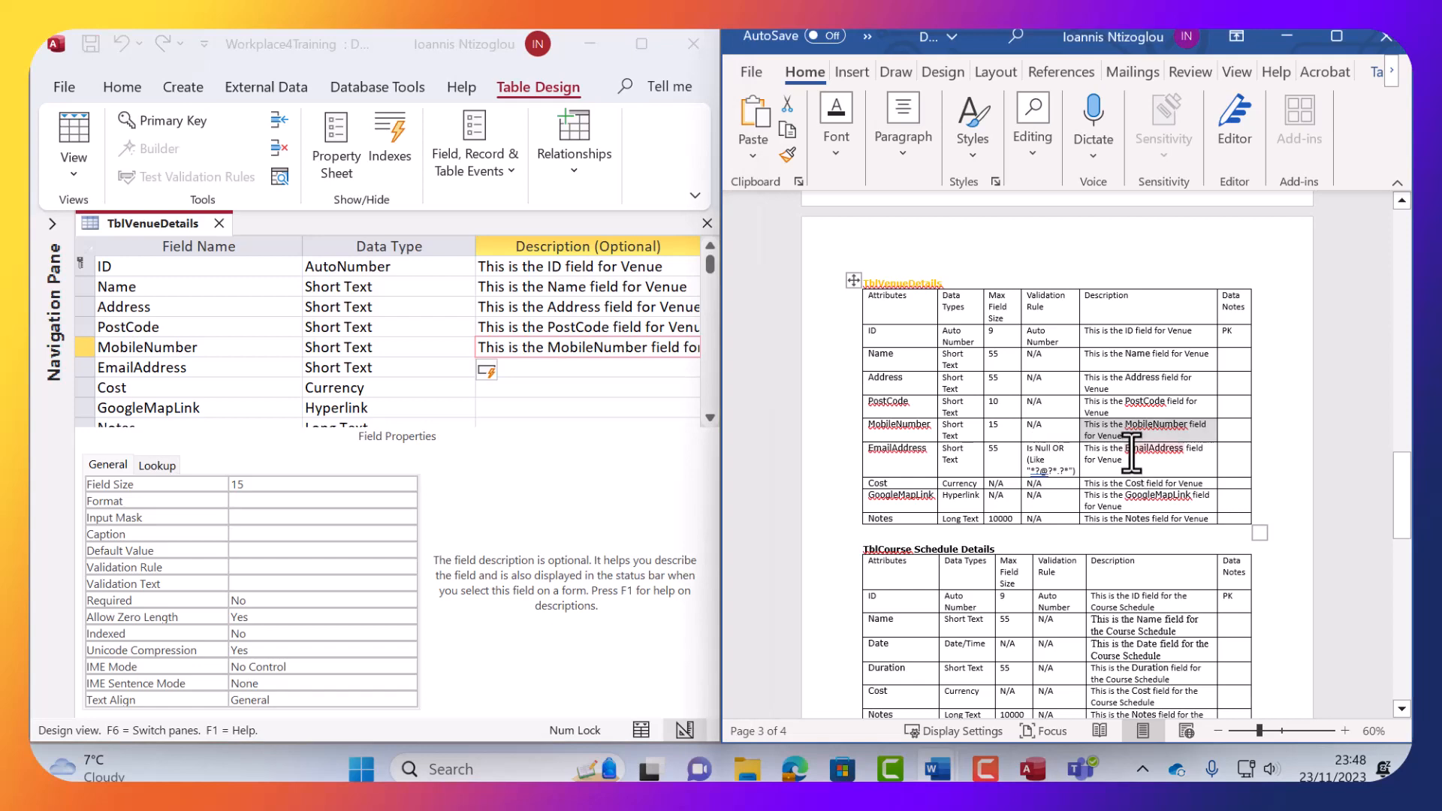
triple_click(1131, 453)
key(ctrl+c)
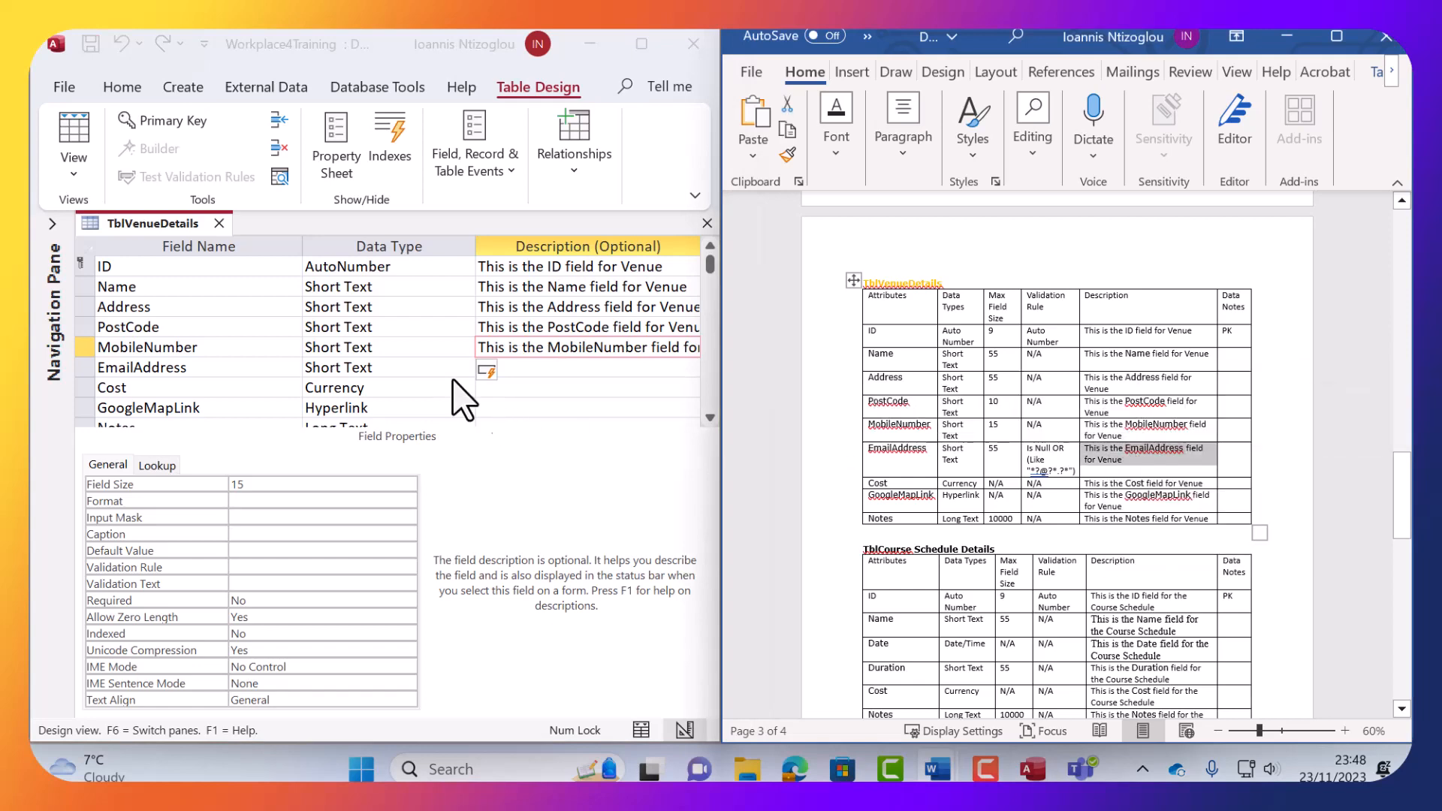
click(564, 369)
key(ctrl+v)
Copy the Cost and GoogleMapLink descriptions from the Word venue table into the matching field descriptions in TblVenueDetails.
click(1123, 486)
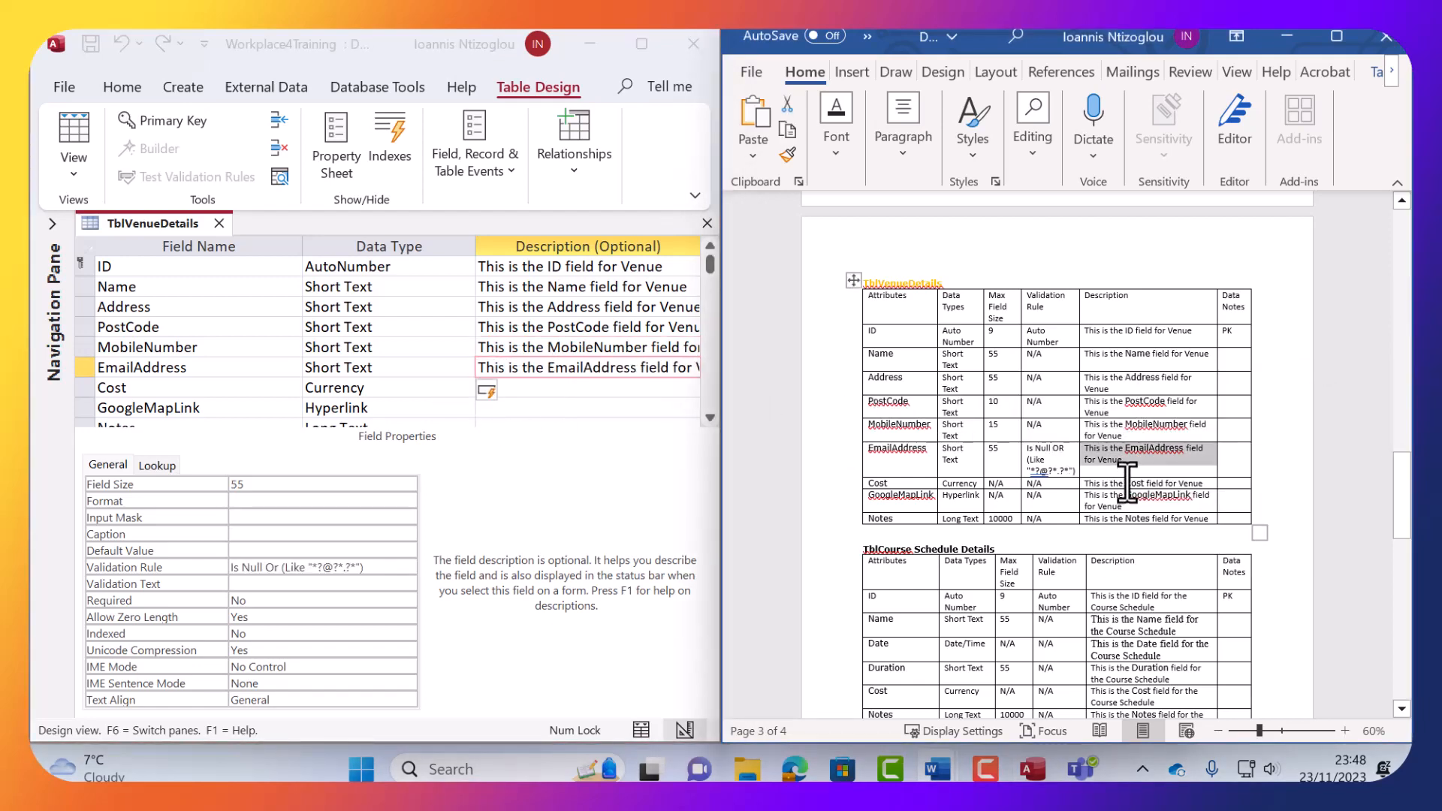
triple_click(1126, 484)
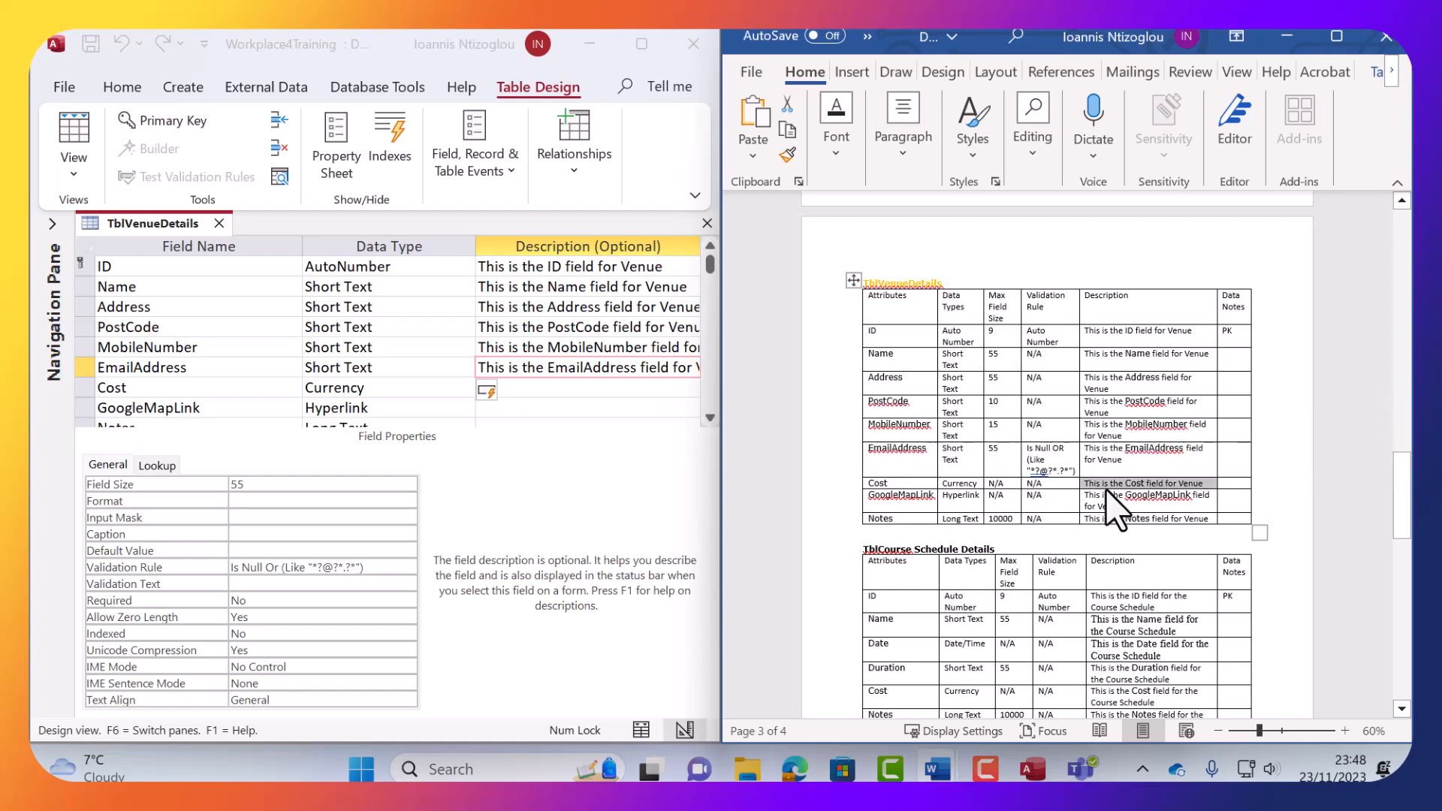
click(552, 388)
key(ctrl+v)
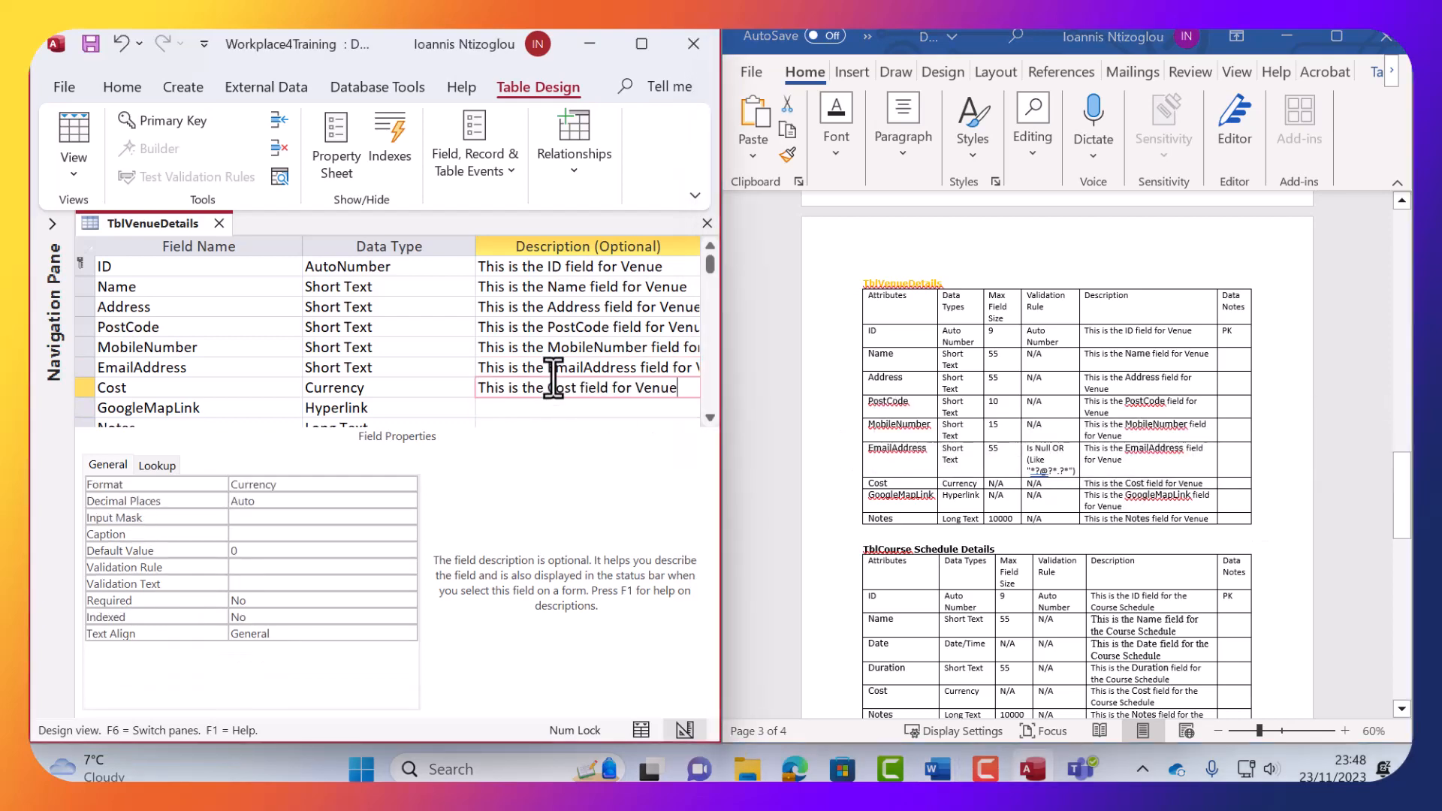
scroll(554, 373, down, 1)
scroll(553, 373, down, 1)
scroll(553, 372, up, 1)
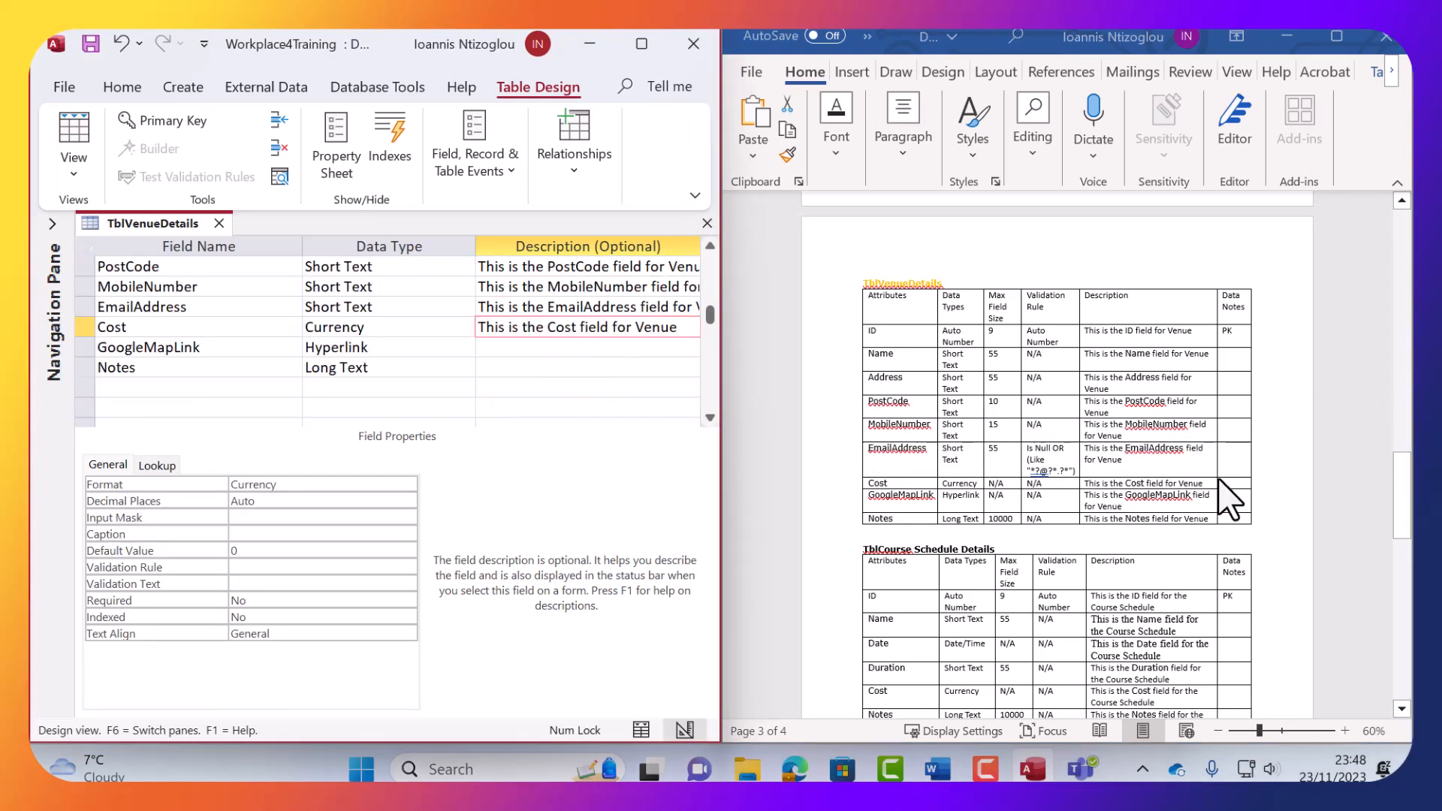
click(1168, 500)
triple_click(1127, 500)
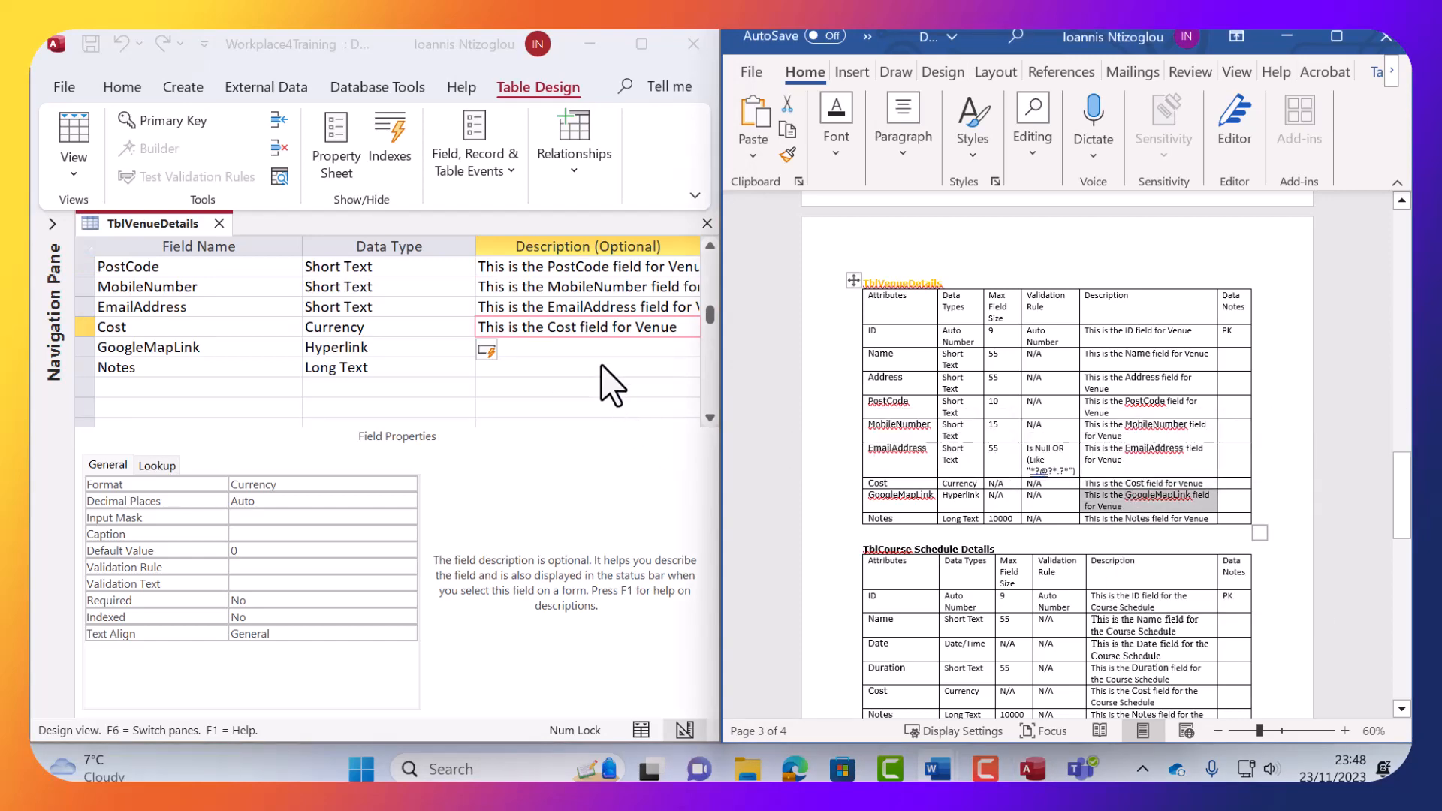
click(591, 347)
key(ctrl+v)
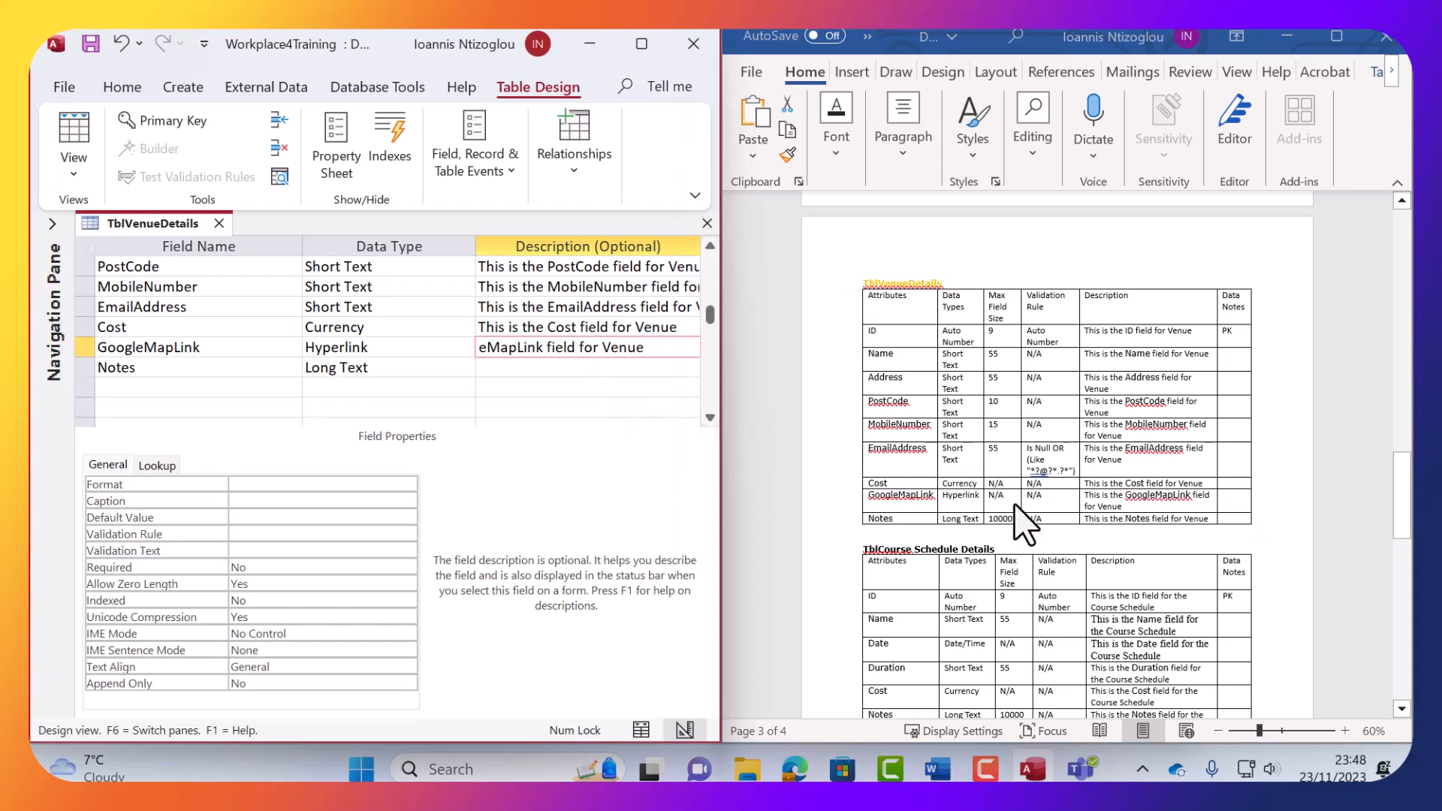
Copy "This is the Notes field for Venue" from Word into the Notes field's description in TblVenueDetails.
click(1140, 518)
double_click(1097, 518)
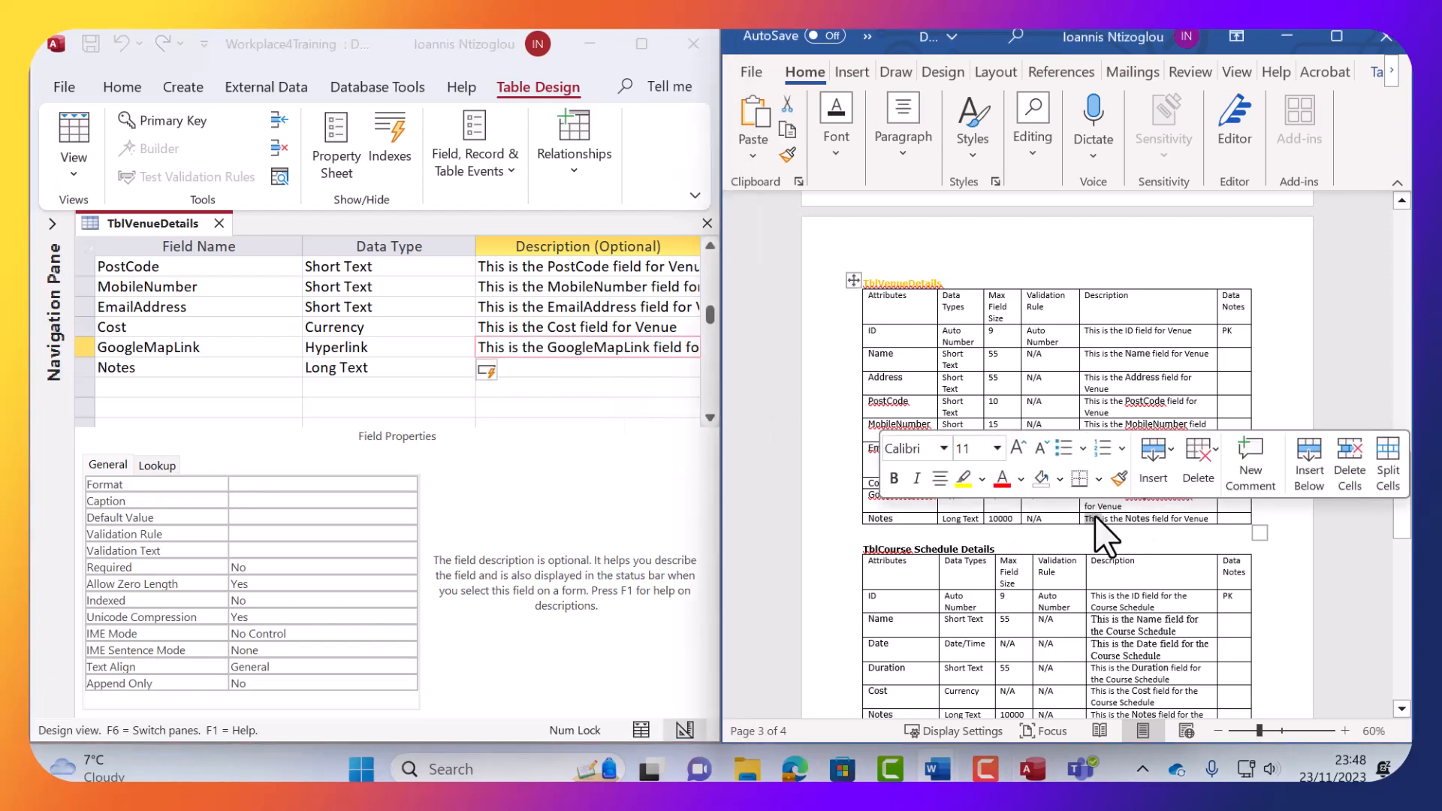
triple_click(1096, 518)
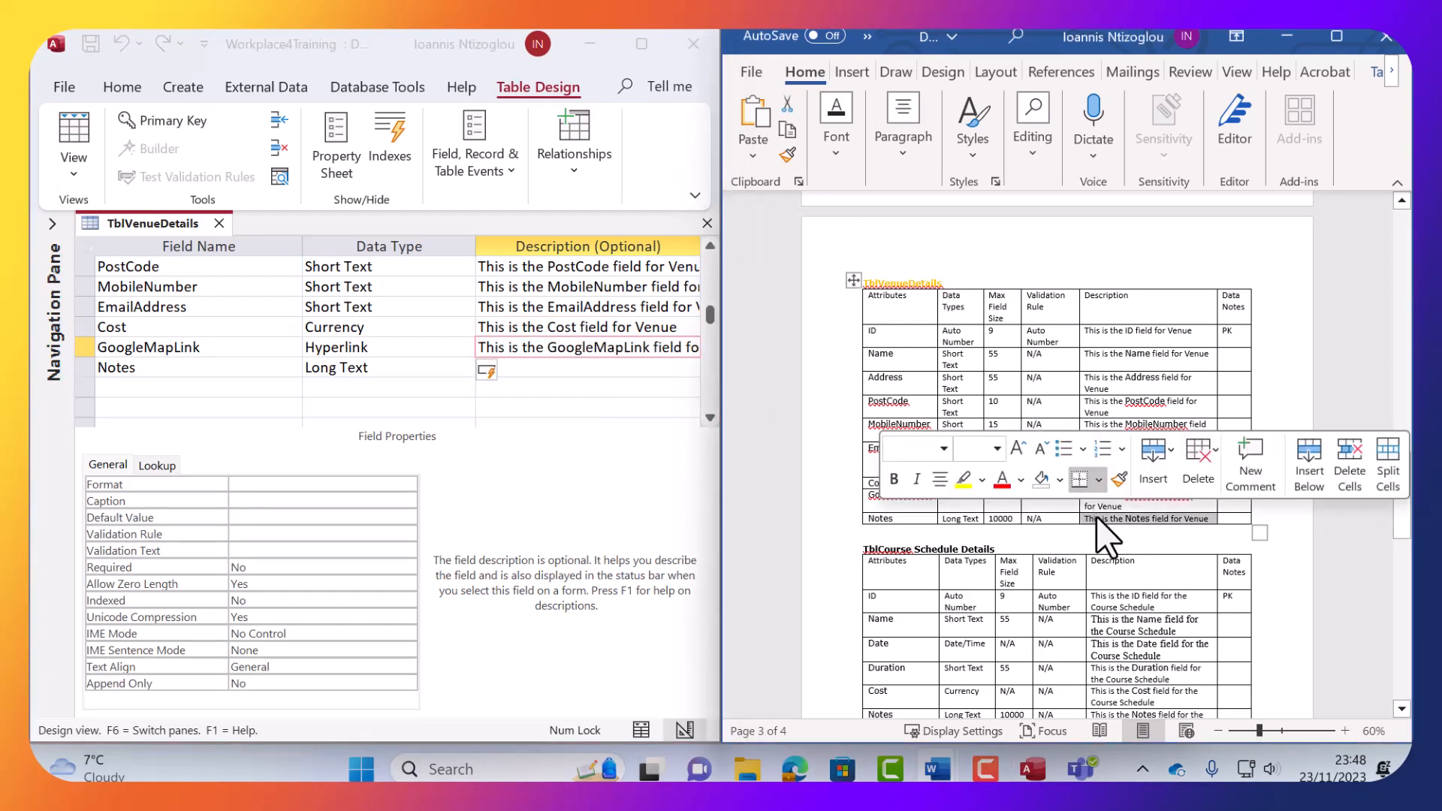
click(523, 368)
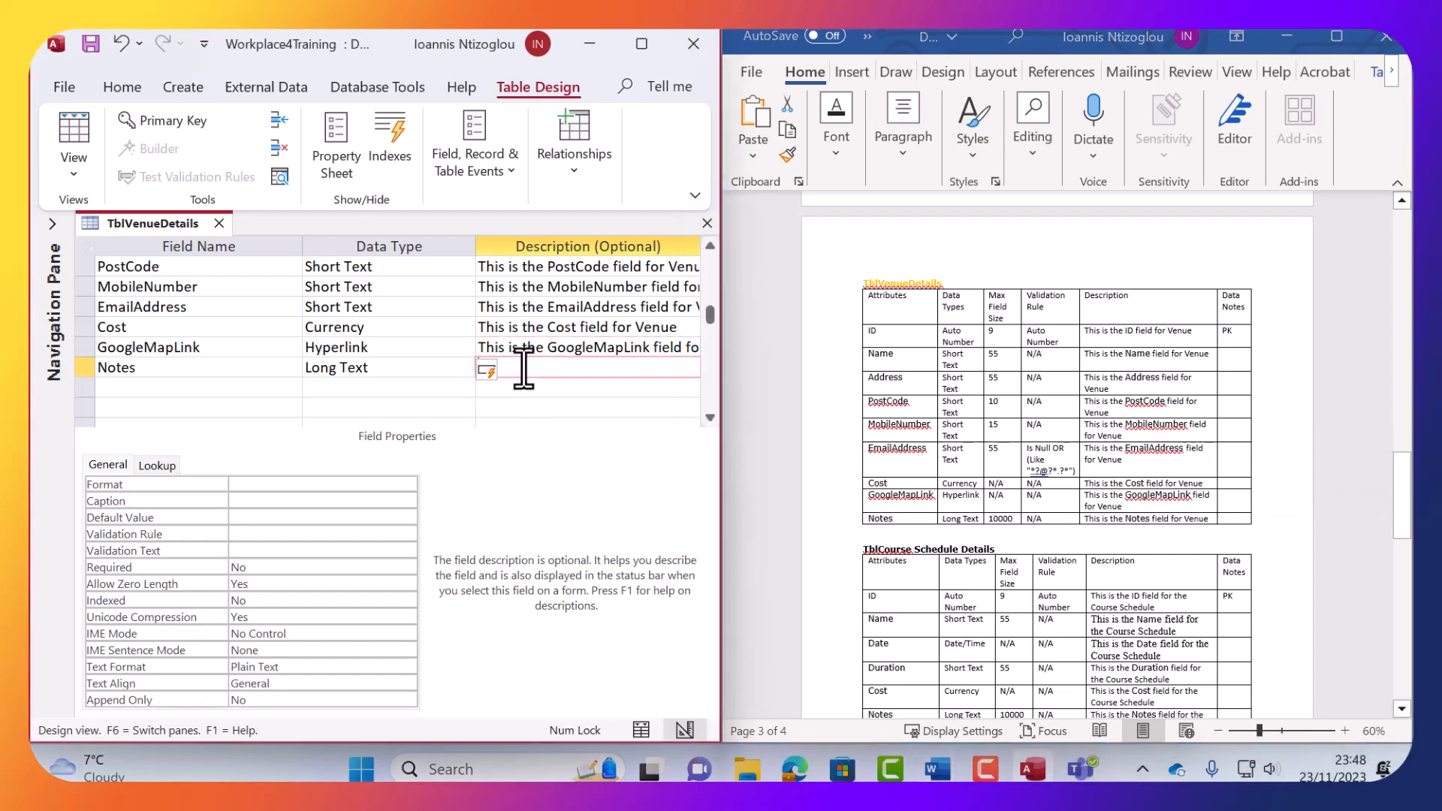
key(ctrl+v)
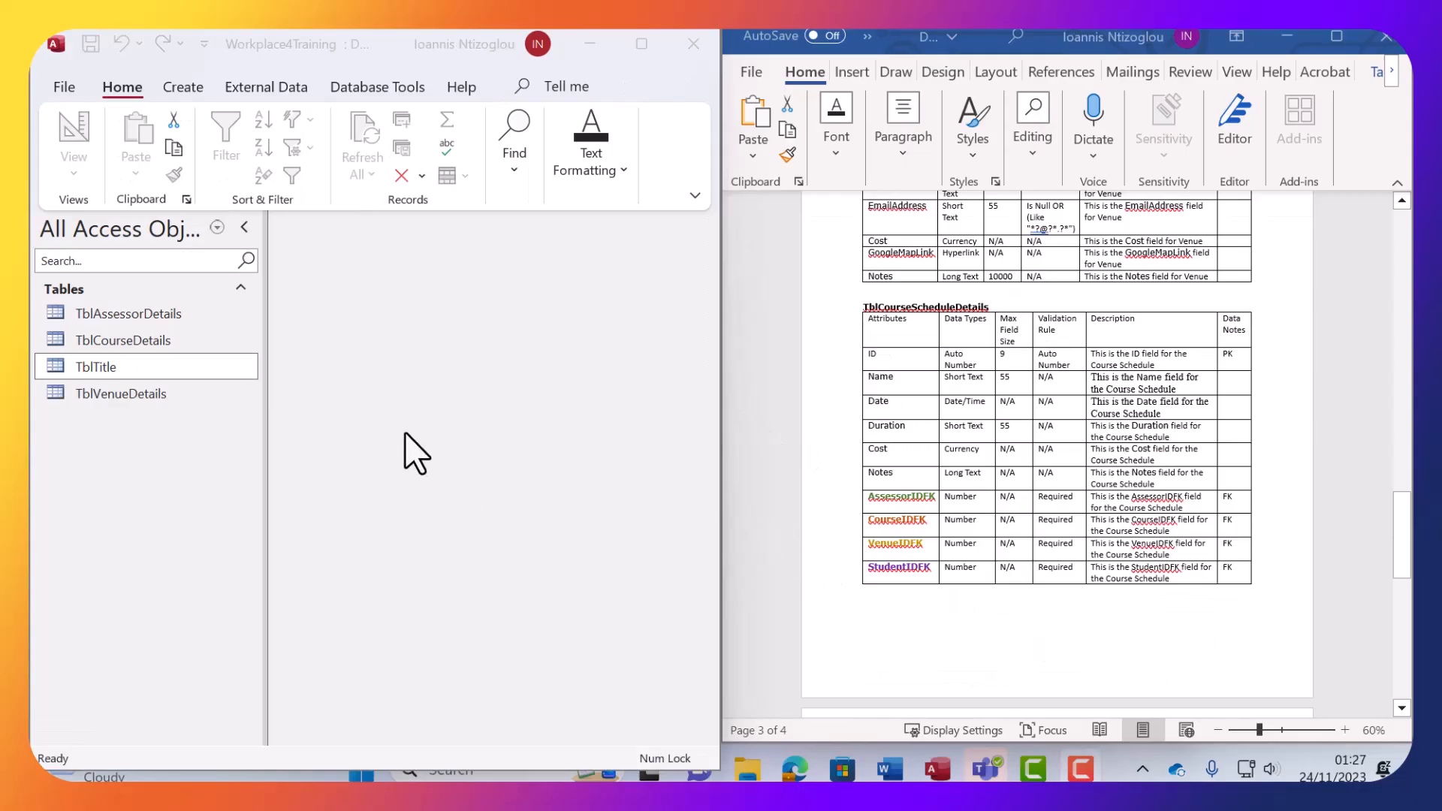
Create a new Access table in Design View and save it as TblCourseScheduleDetails, using the table name copied from Word.
double_click(945, 308)
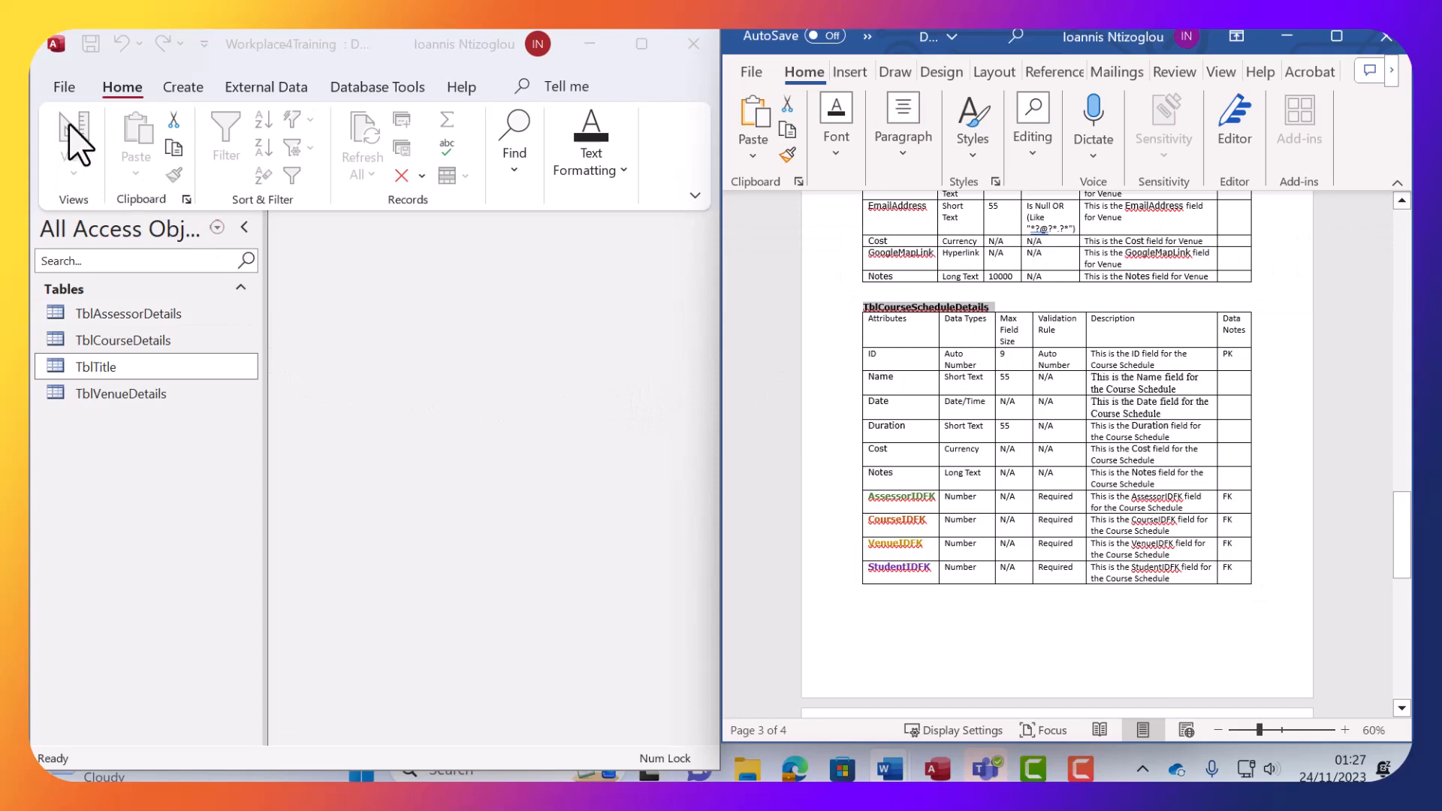
click(192, 96)
click(192, 95)
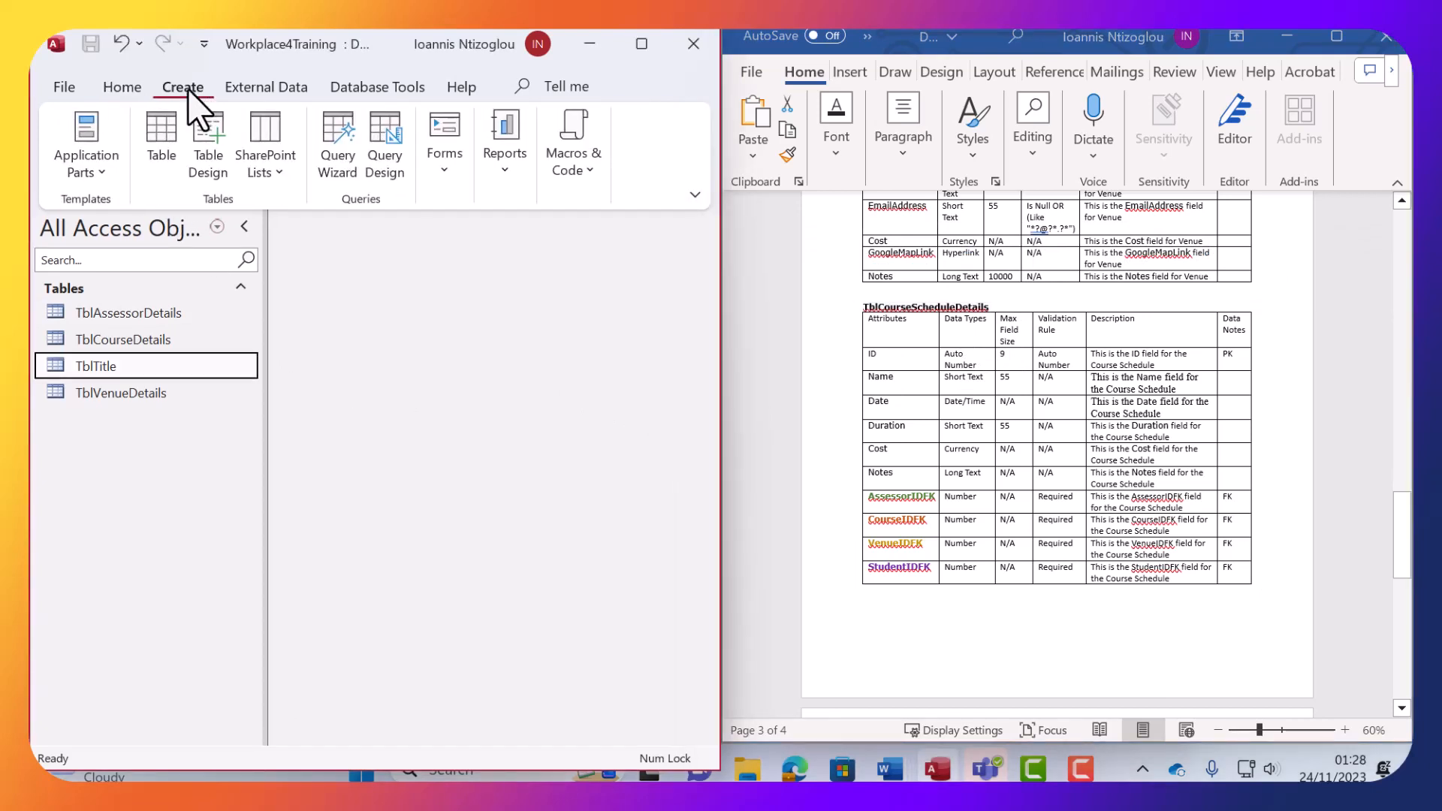
click(150, 159)
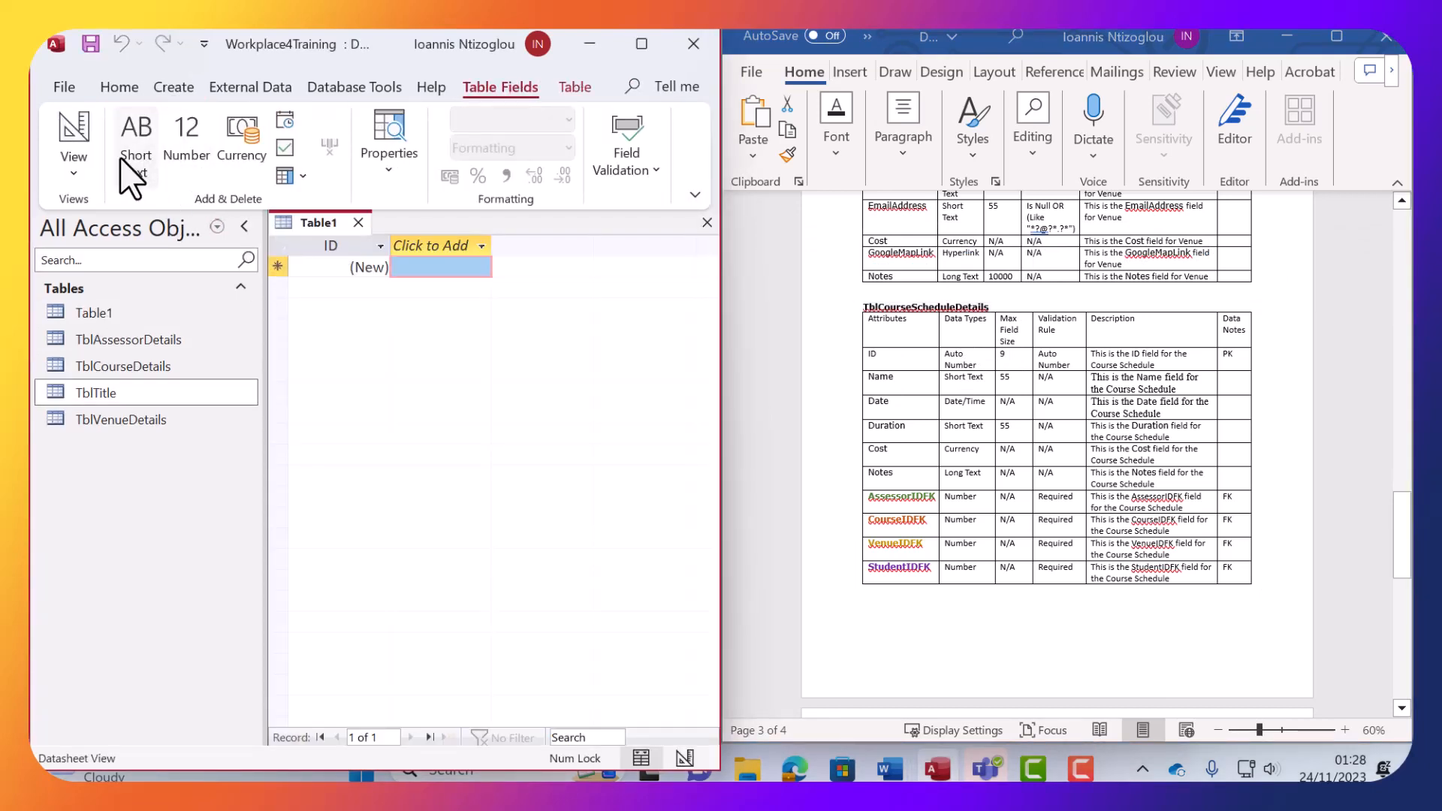
click(73, 167)
click(116, 261)
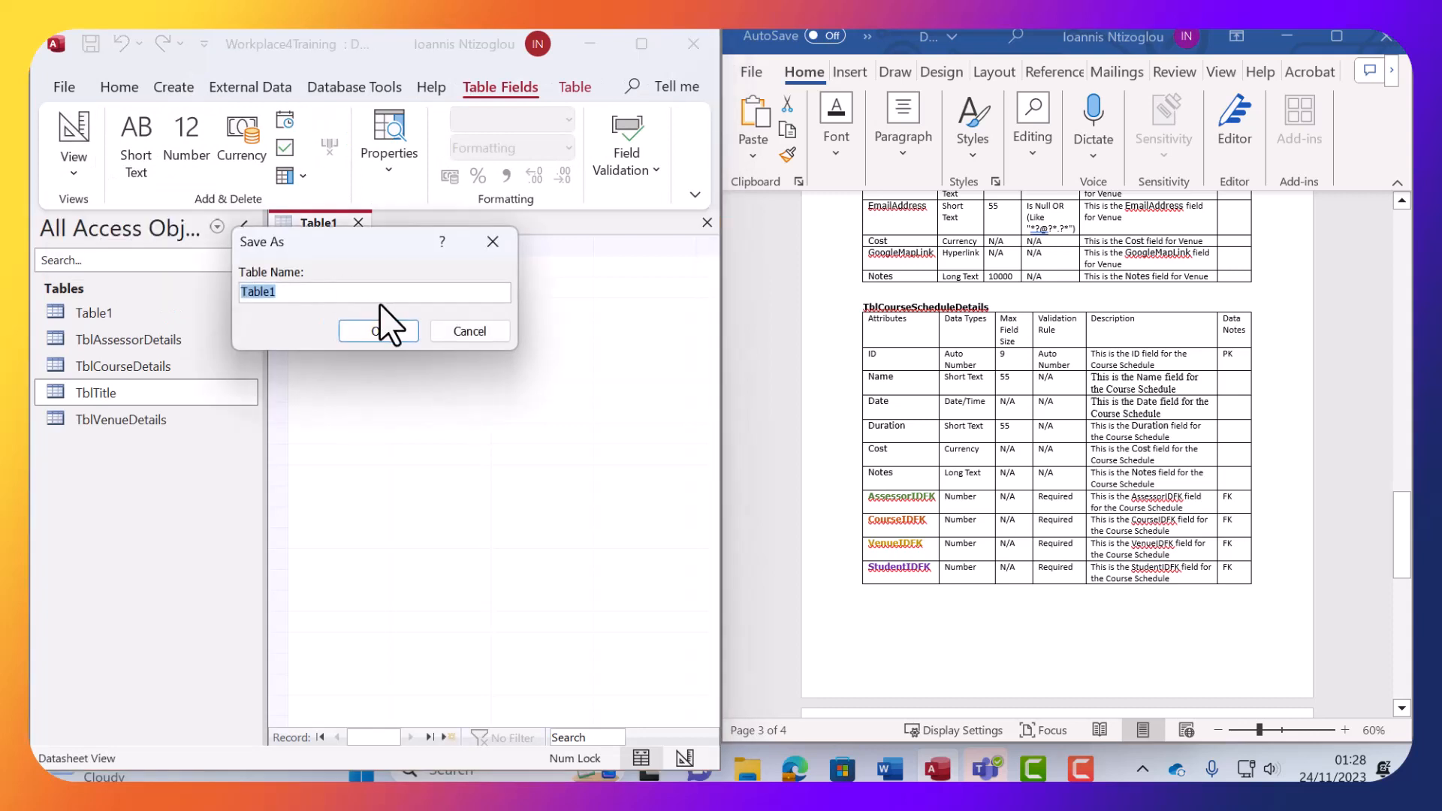
key(ctrl+v)
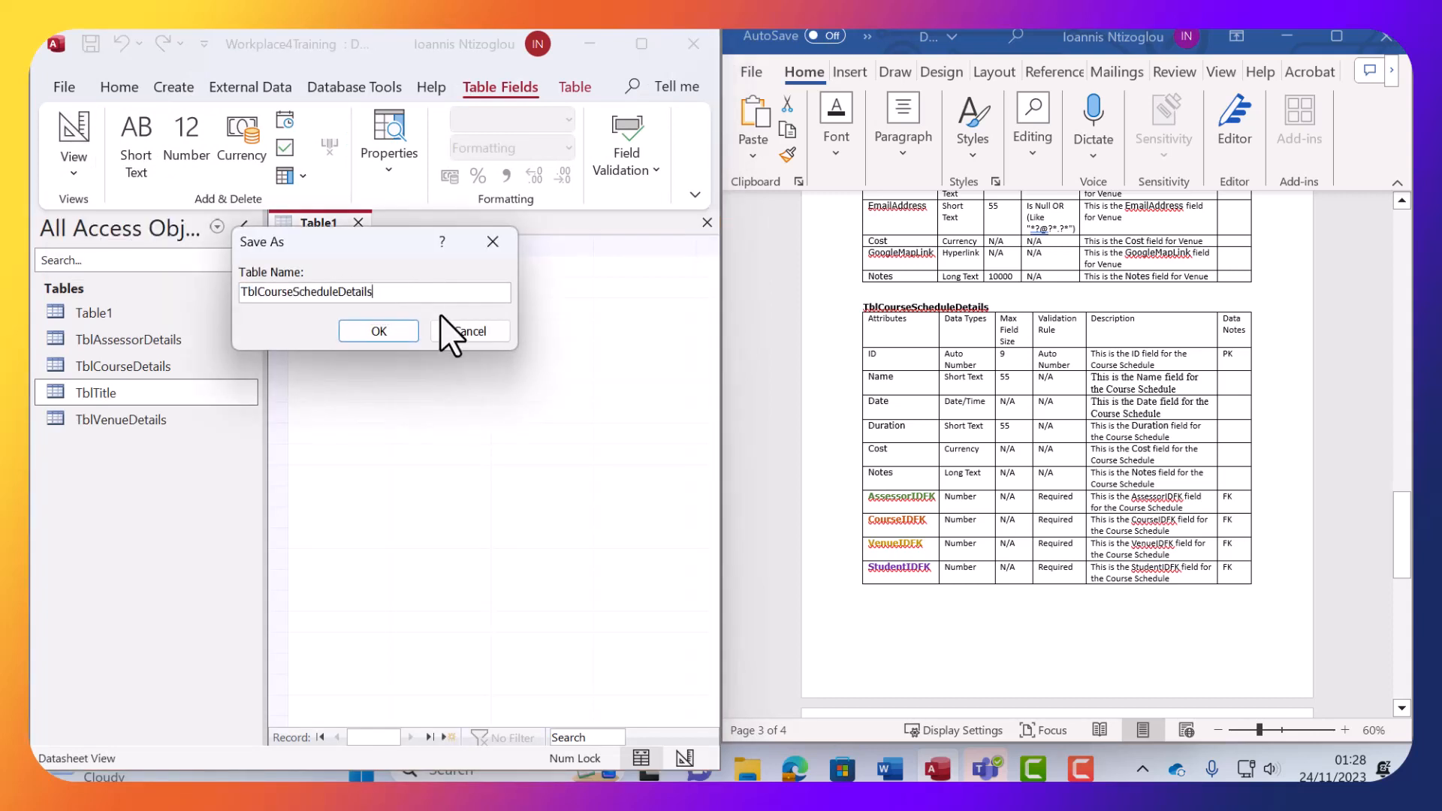
click(380, 332)
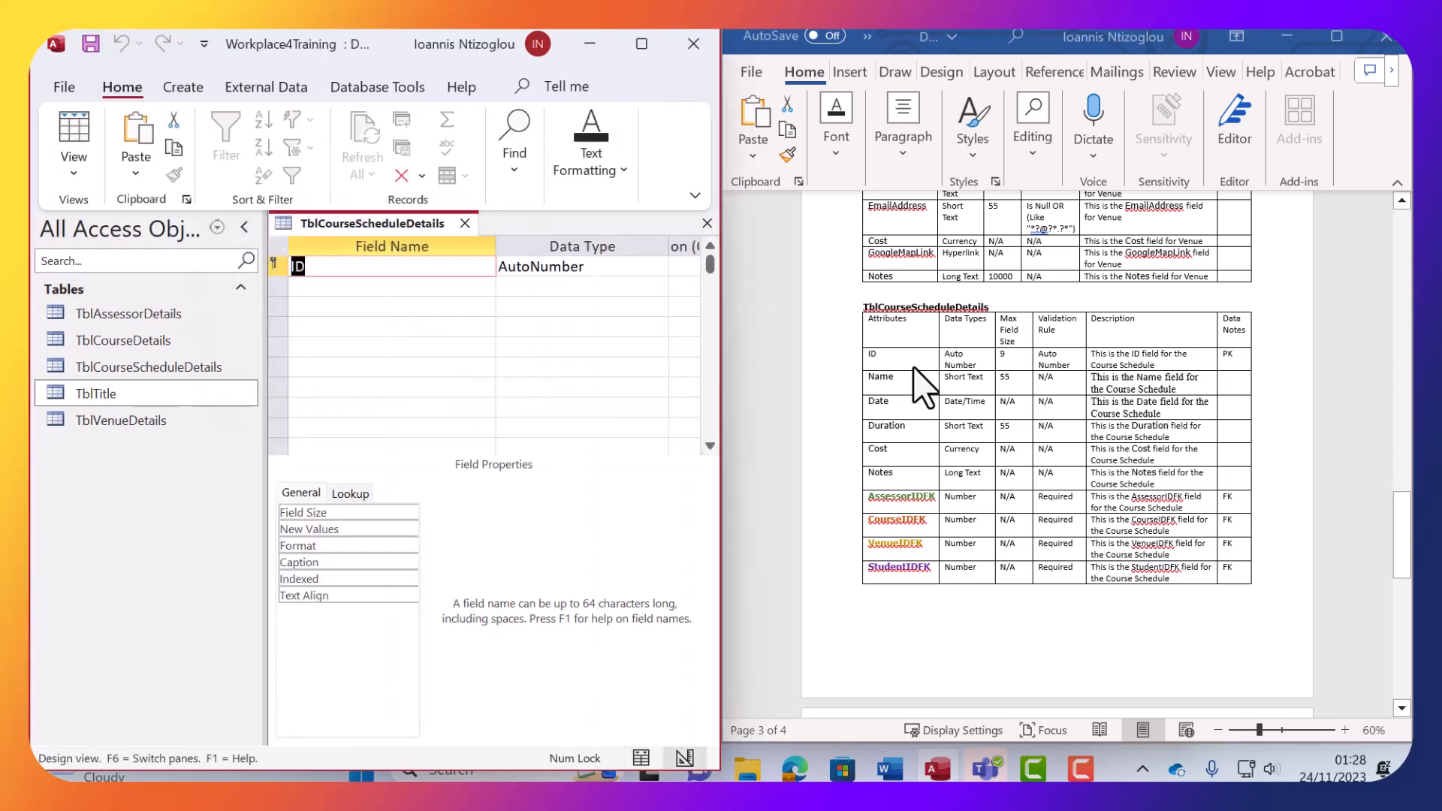
Copy the Name and Date attributes from the Word course schedule table into new field names in TblCourseScheduleDetails.
click(920, 385)
click(870, 385)
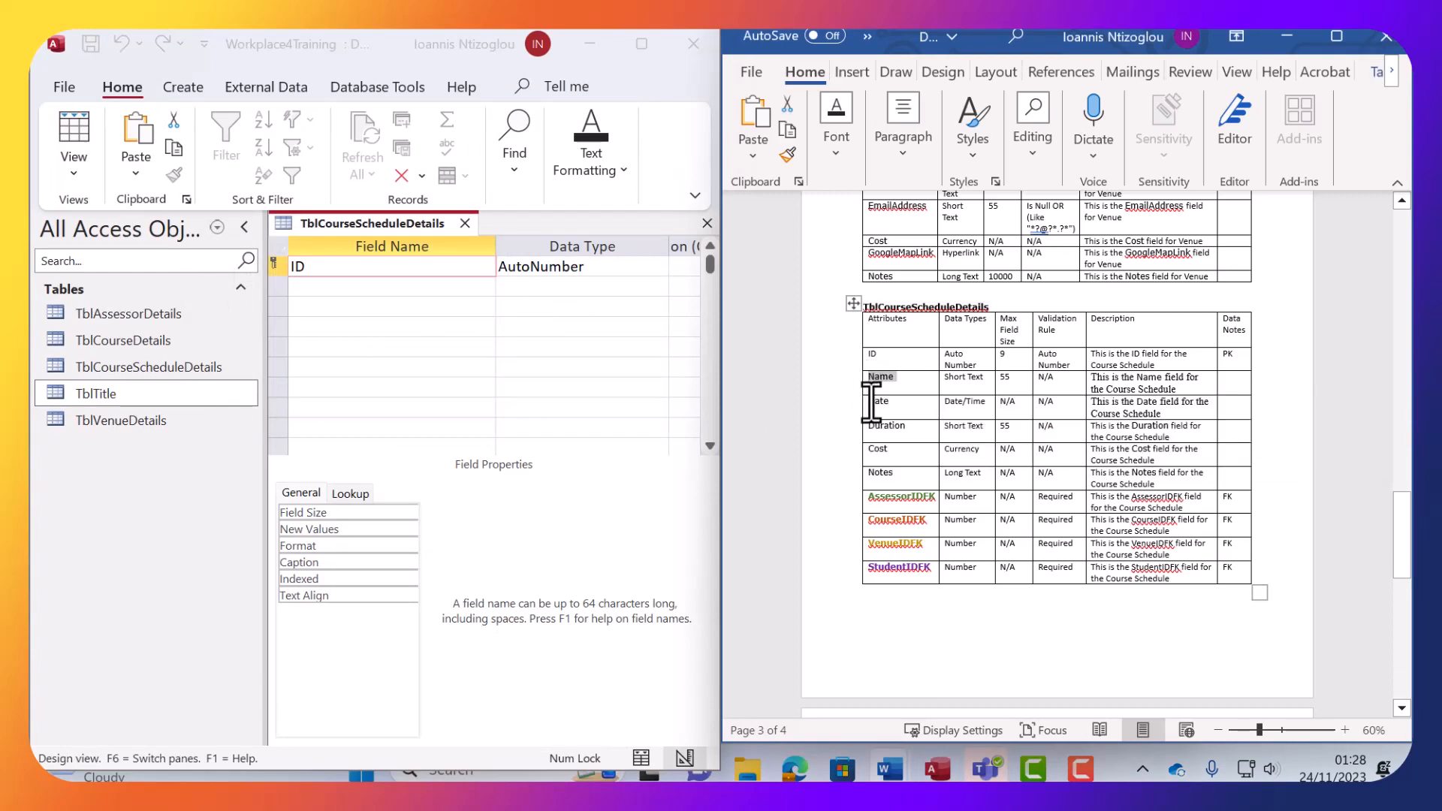
click(355, 286)
text(Name)
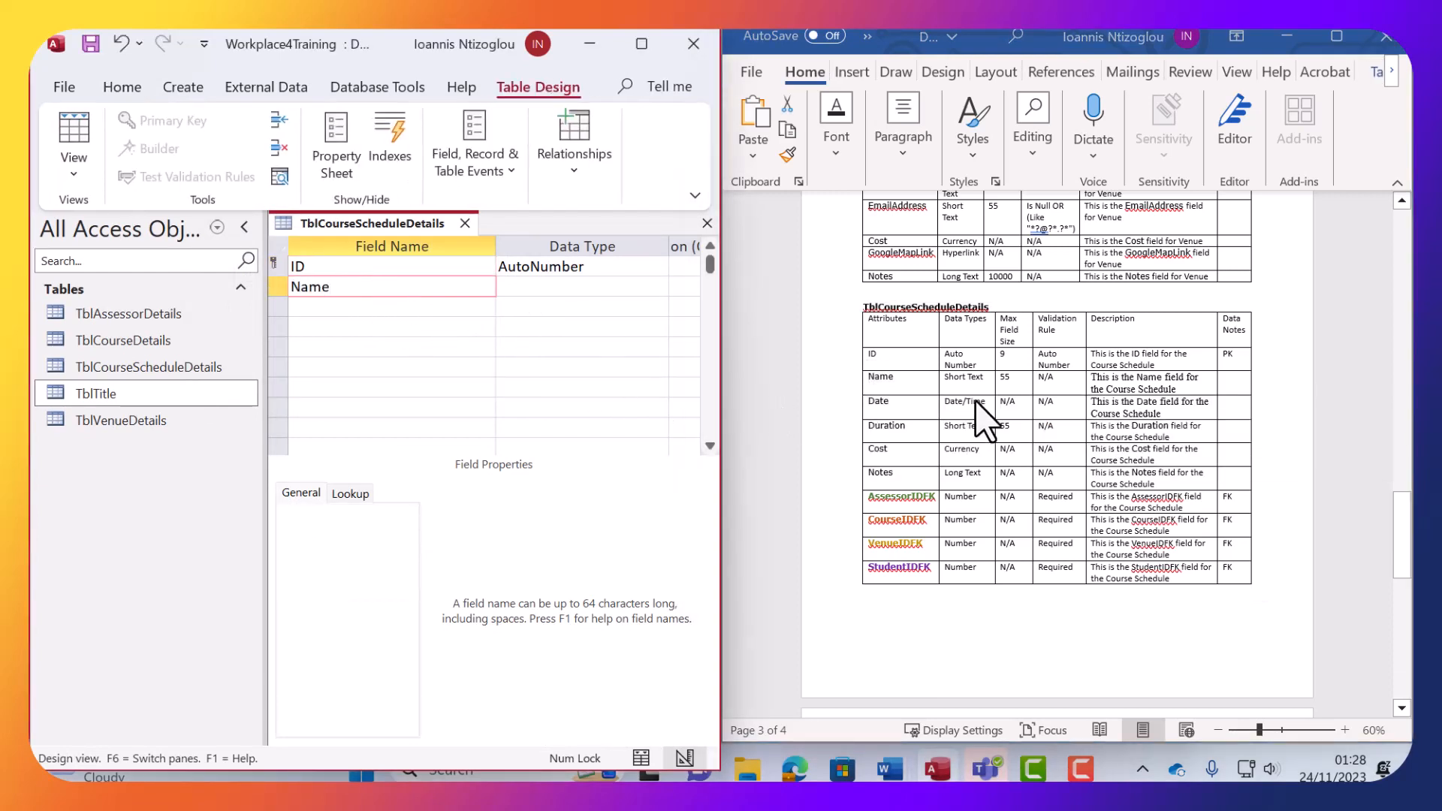
double_click(907, 382)
double_click(881, 402)
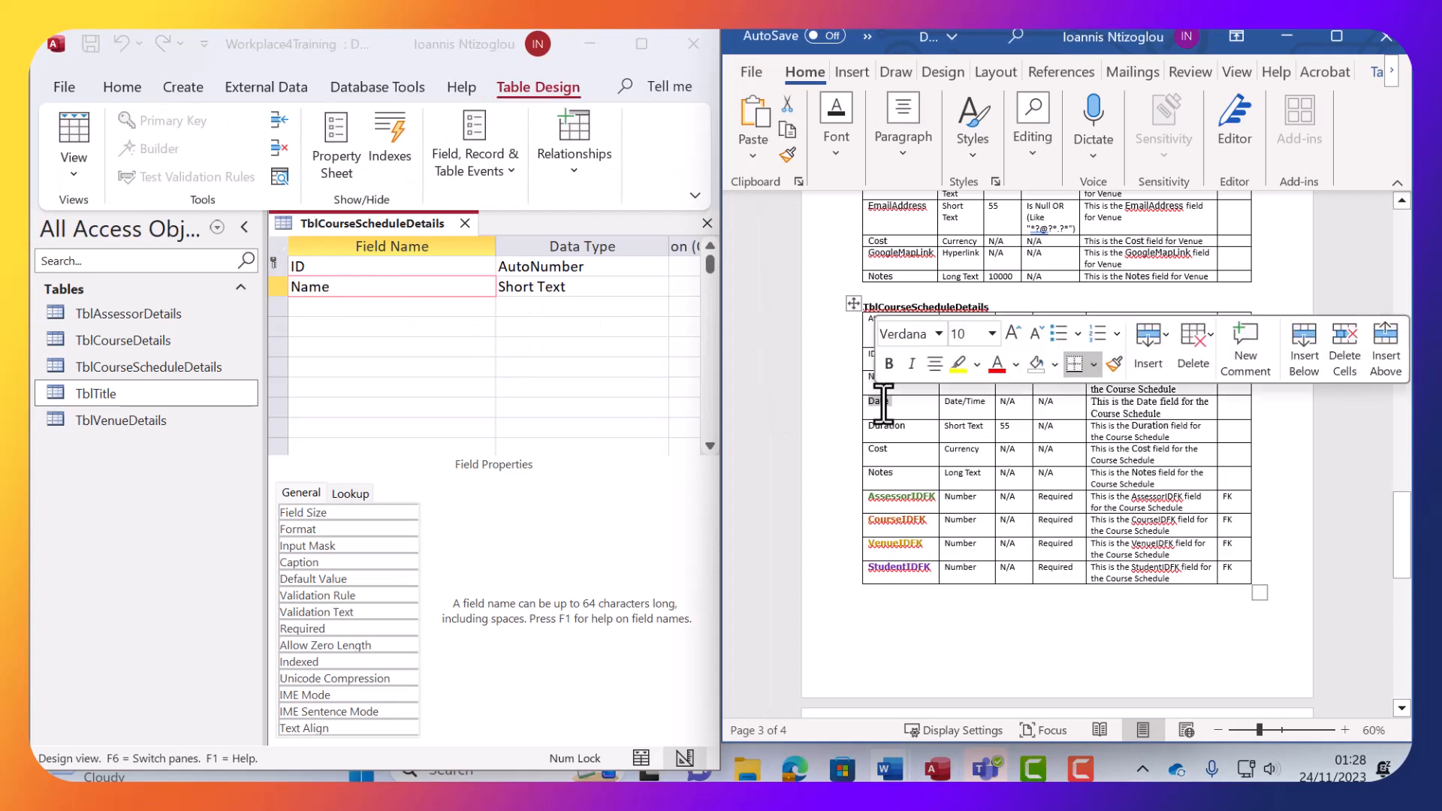
click(338, 308)
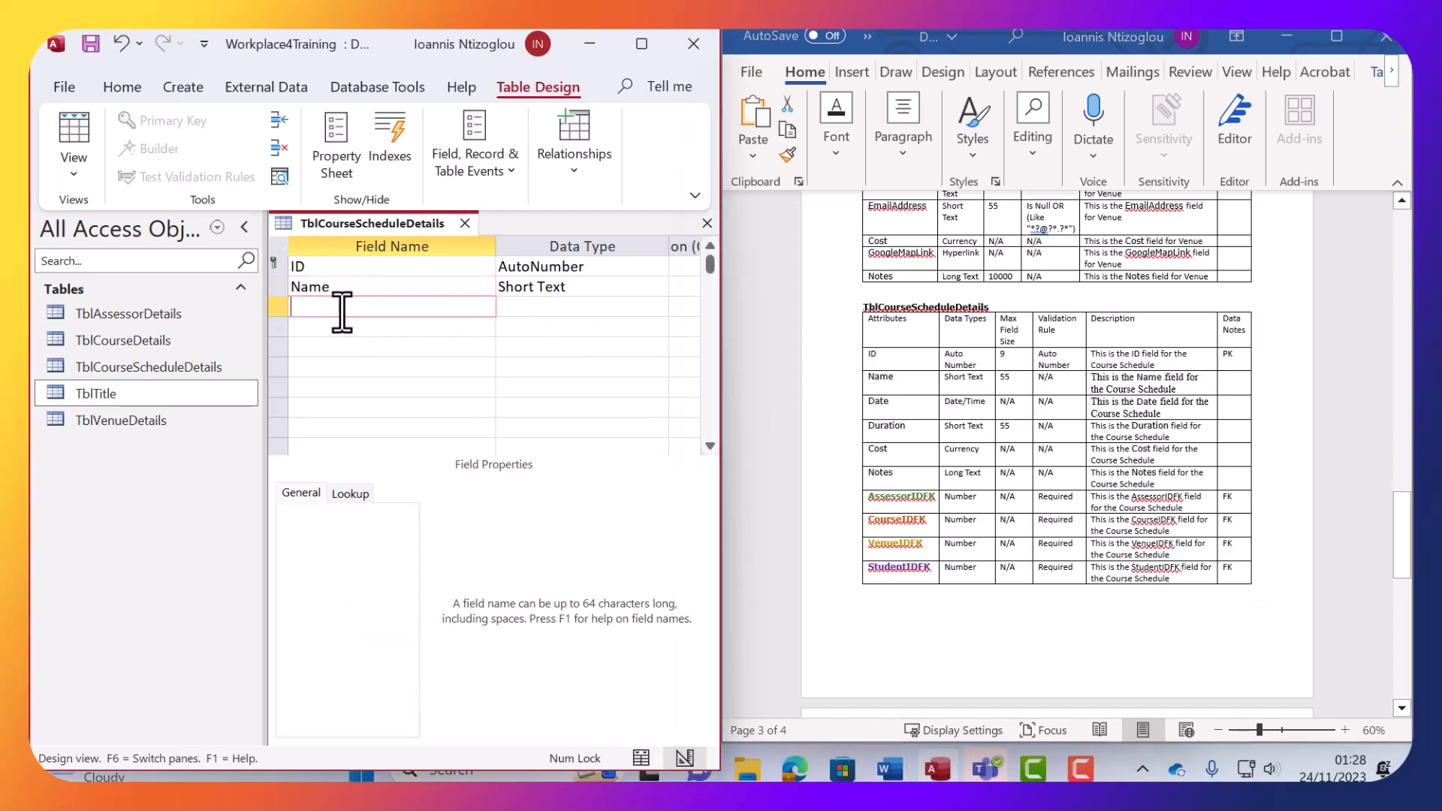
text(Date)
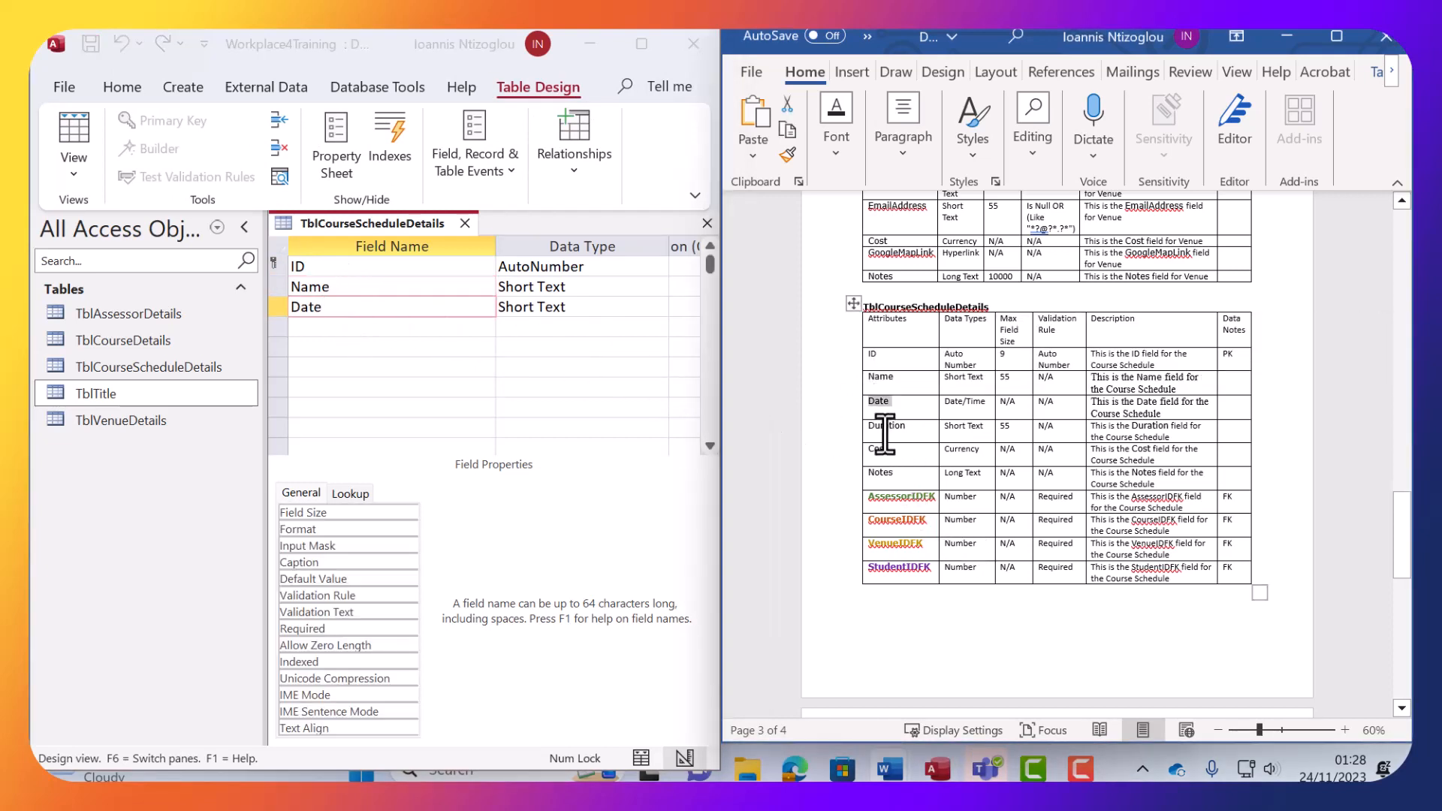
Copy the Duration and Cost attributes from the Word course schedule table into the next field names in TblCourseScheduleDetails.
double_click(885, 428)
key(ctrl+c)
click(347, 328)
key(ctrl+v)
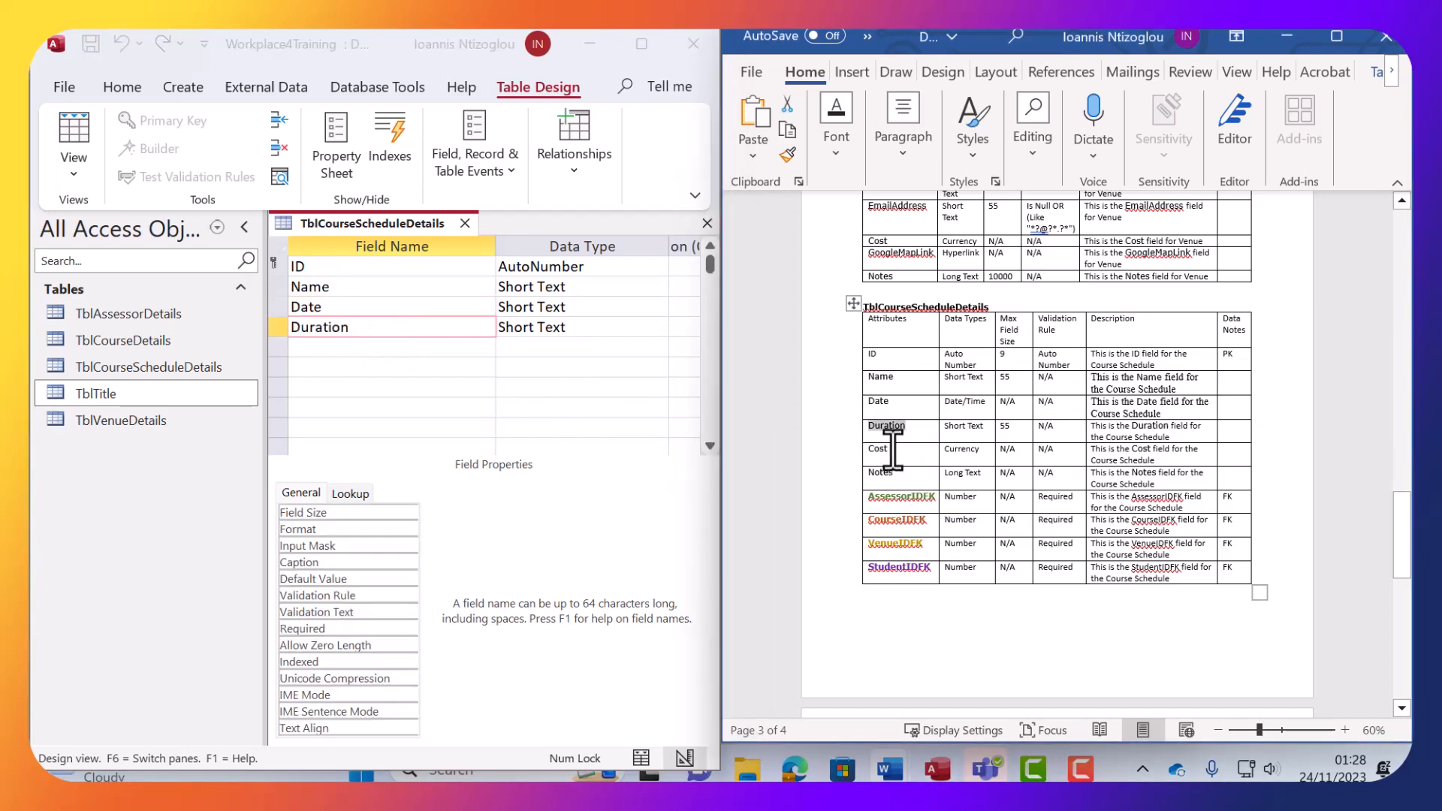
double_click(879, 449)
key(ctrl+c)
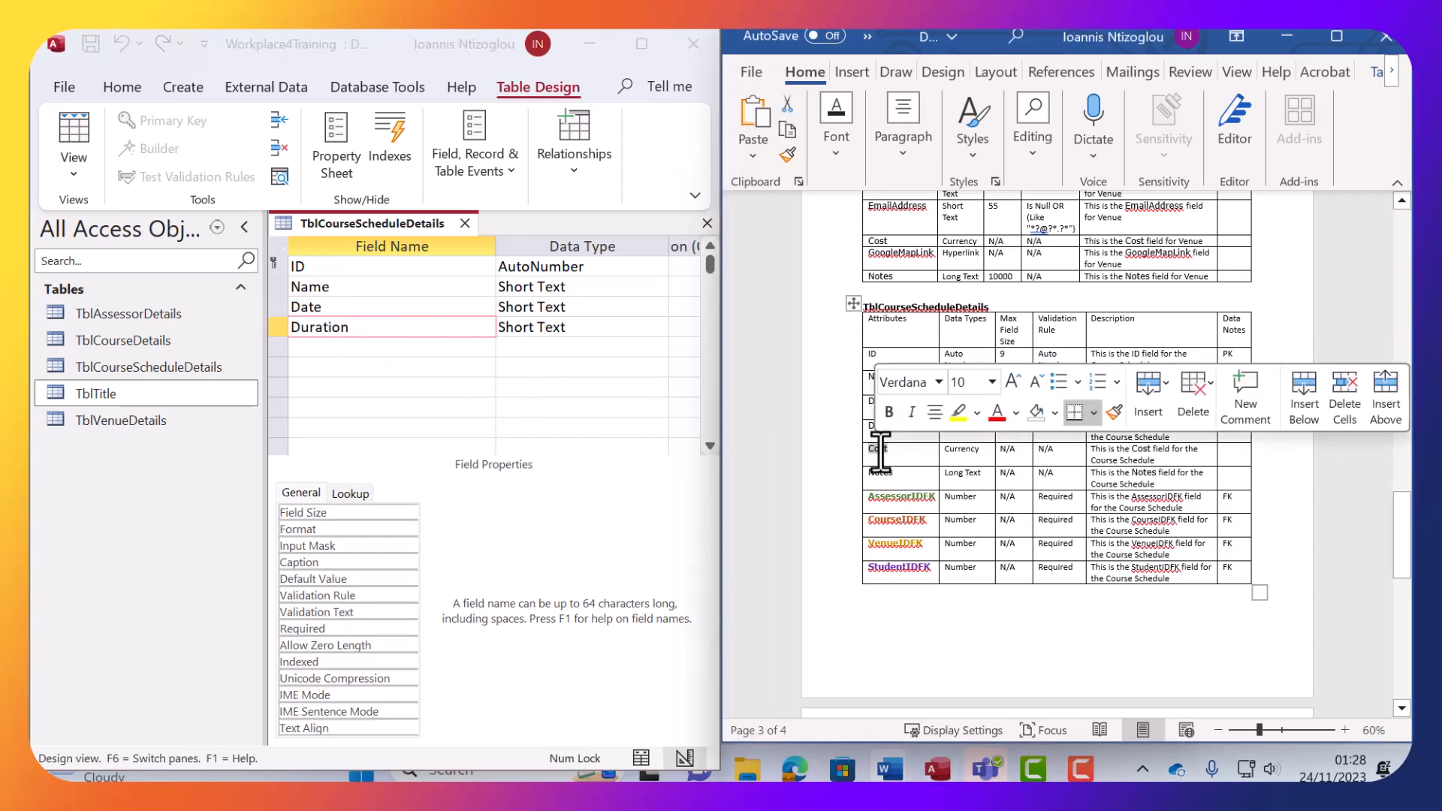
click(325, 347)
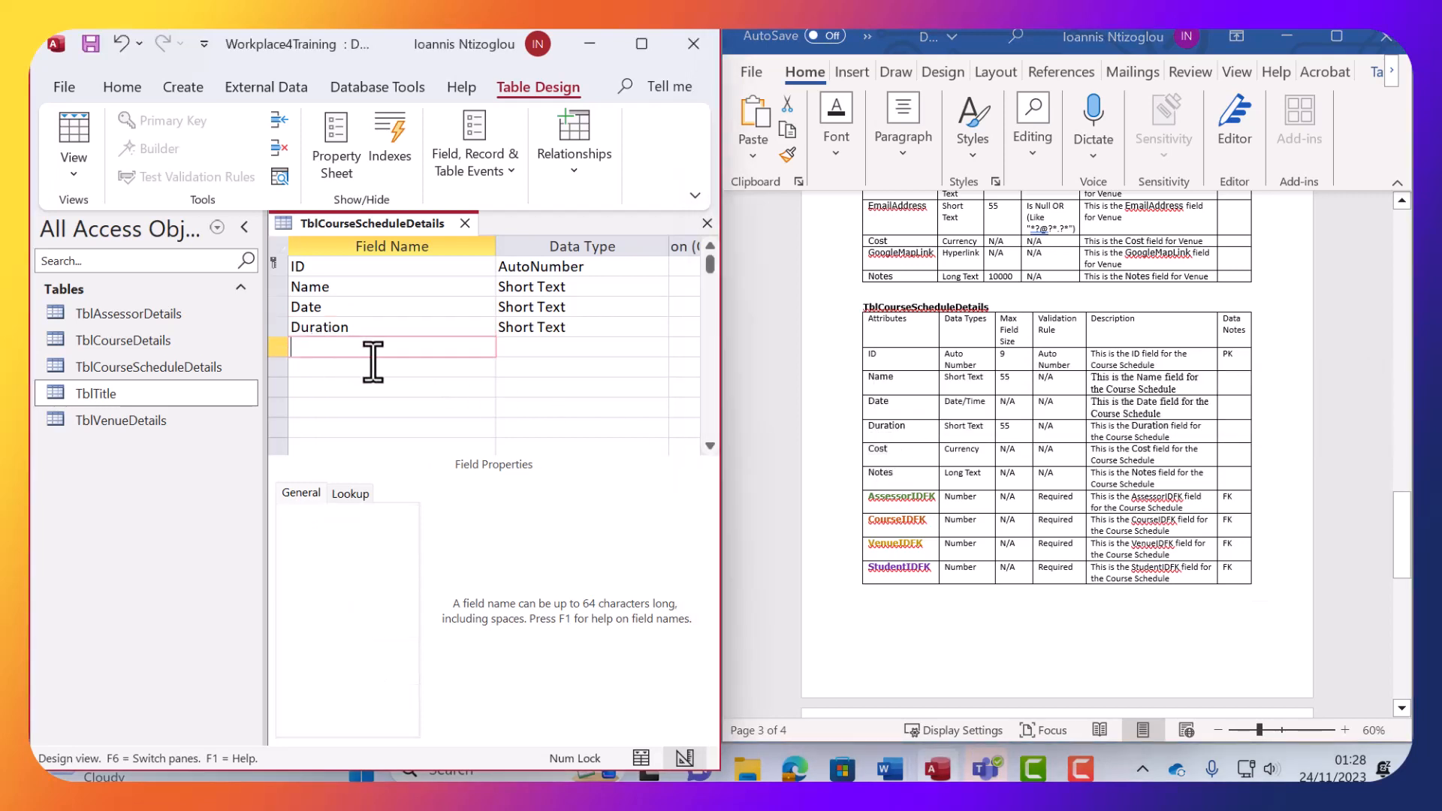
key(ctrl+v)
Copy the Notes and AssessorIDFK attributes from the Word course schedule table into the next field names in TblCourseScheduleDetails.
click(886, 484)
double_click(881, 473)
key(ctrl+c)
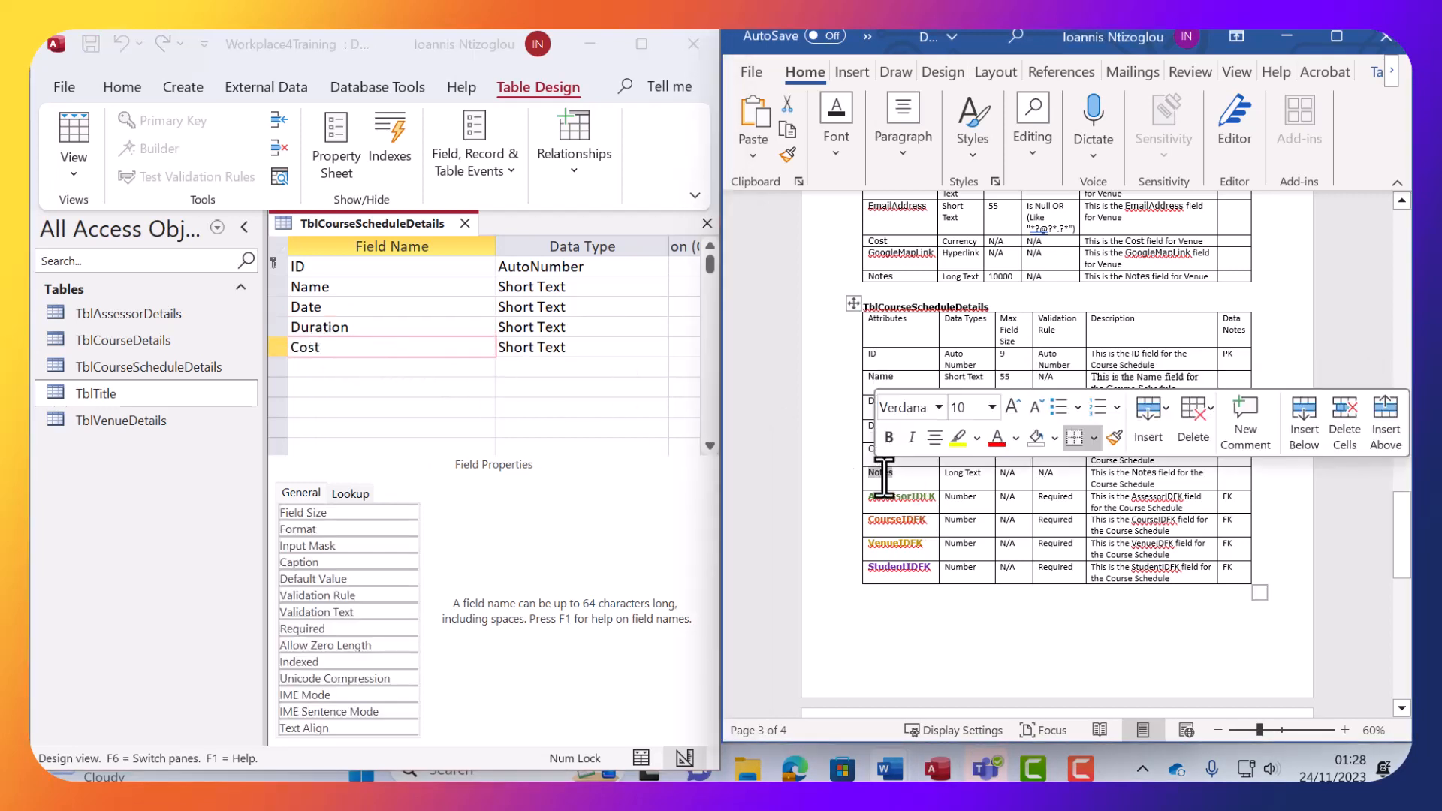
click(354, 366)
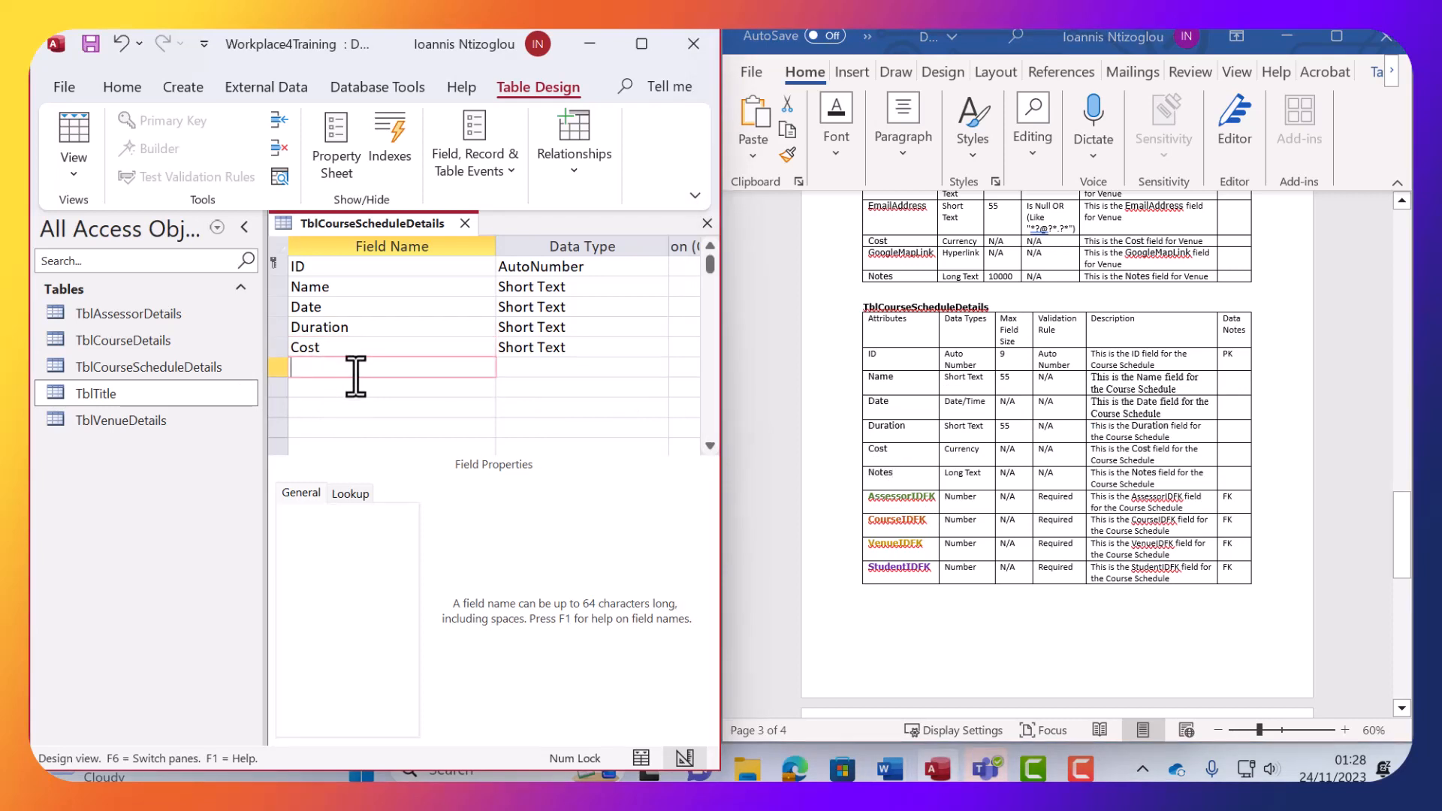
key(ctrl+v)
click(875, 488)
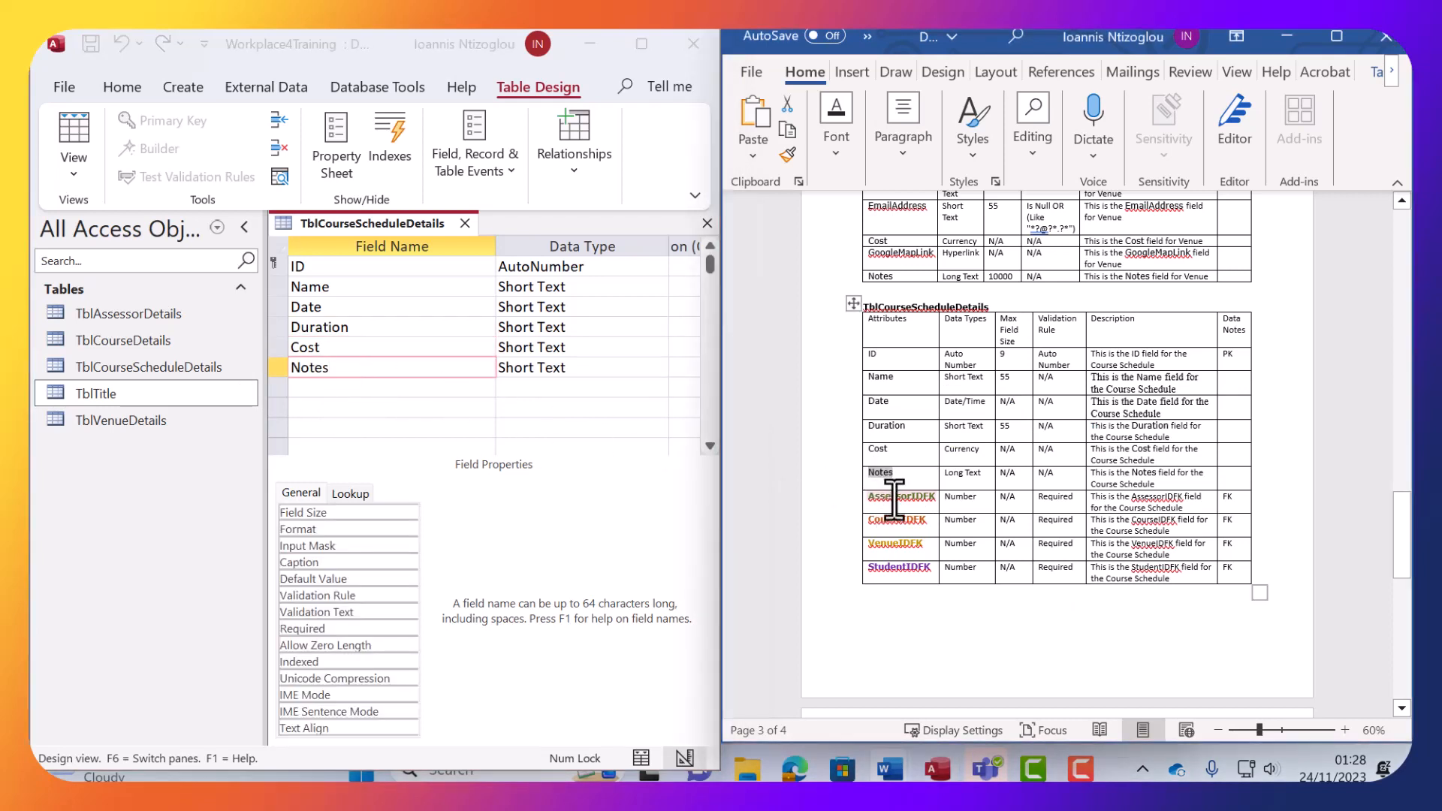
double_click(894, 497)
key(ctrl+c)
click(389, 387)
key(ctrl+v)
click(950, 502)
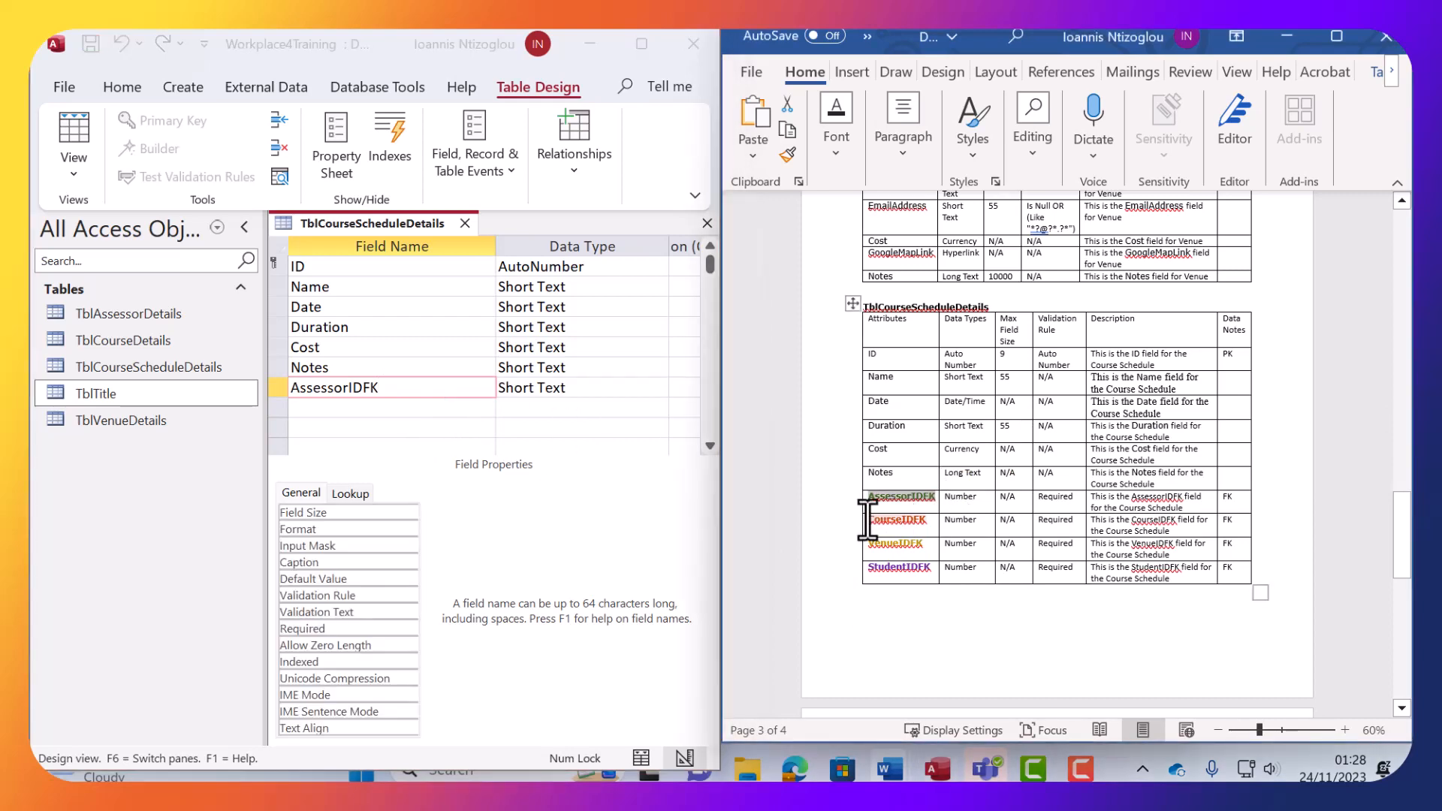
Copy the CourseIDFK and VenueIDFK attributes from the Word course schedule table into the next field names in TblCourseScheduleDetails.
double_click(889, 518)
key(ctrl+c)
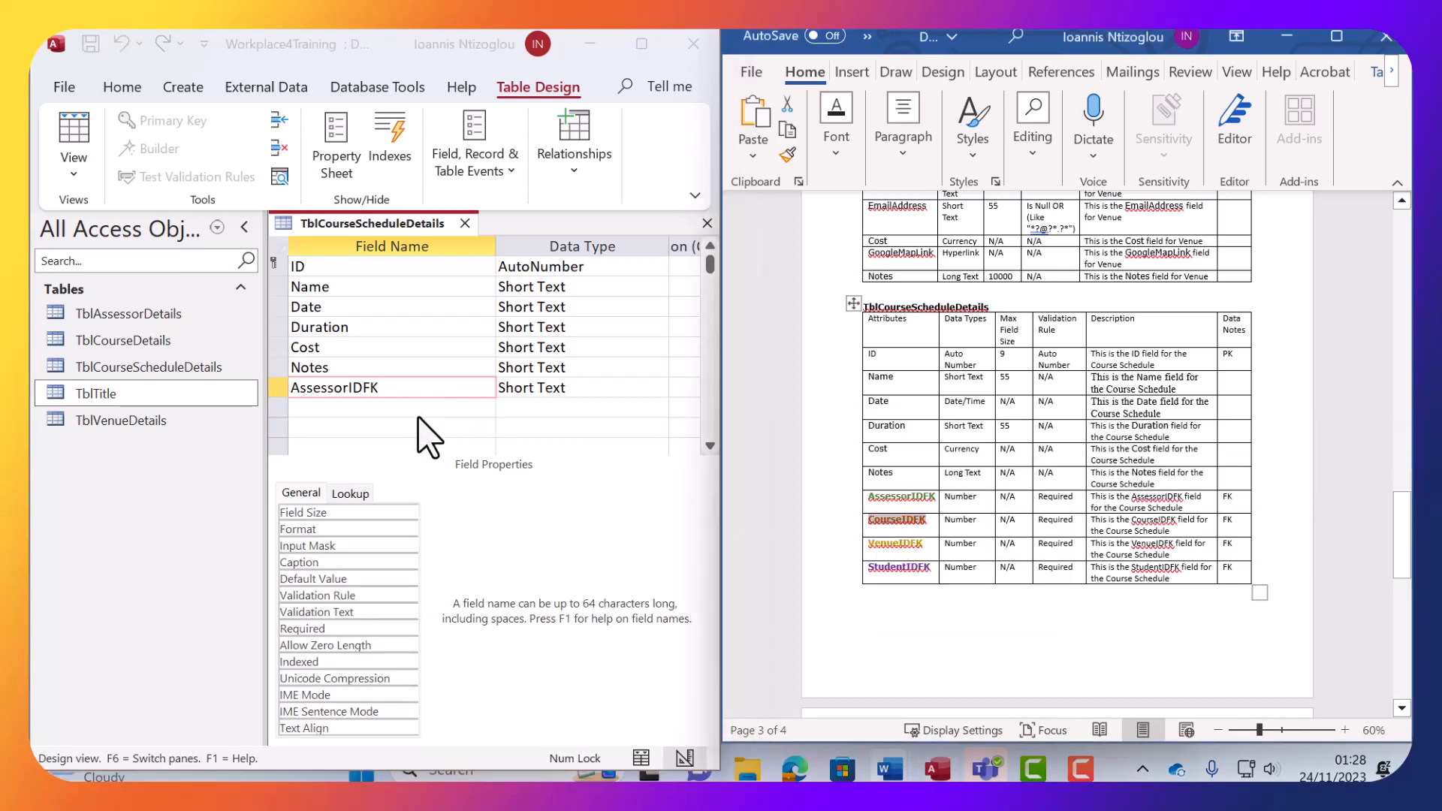
click(412, 410)
key(ctrl+v)
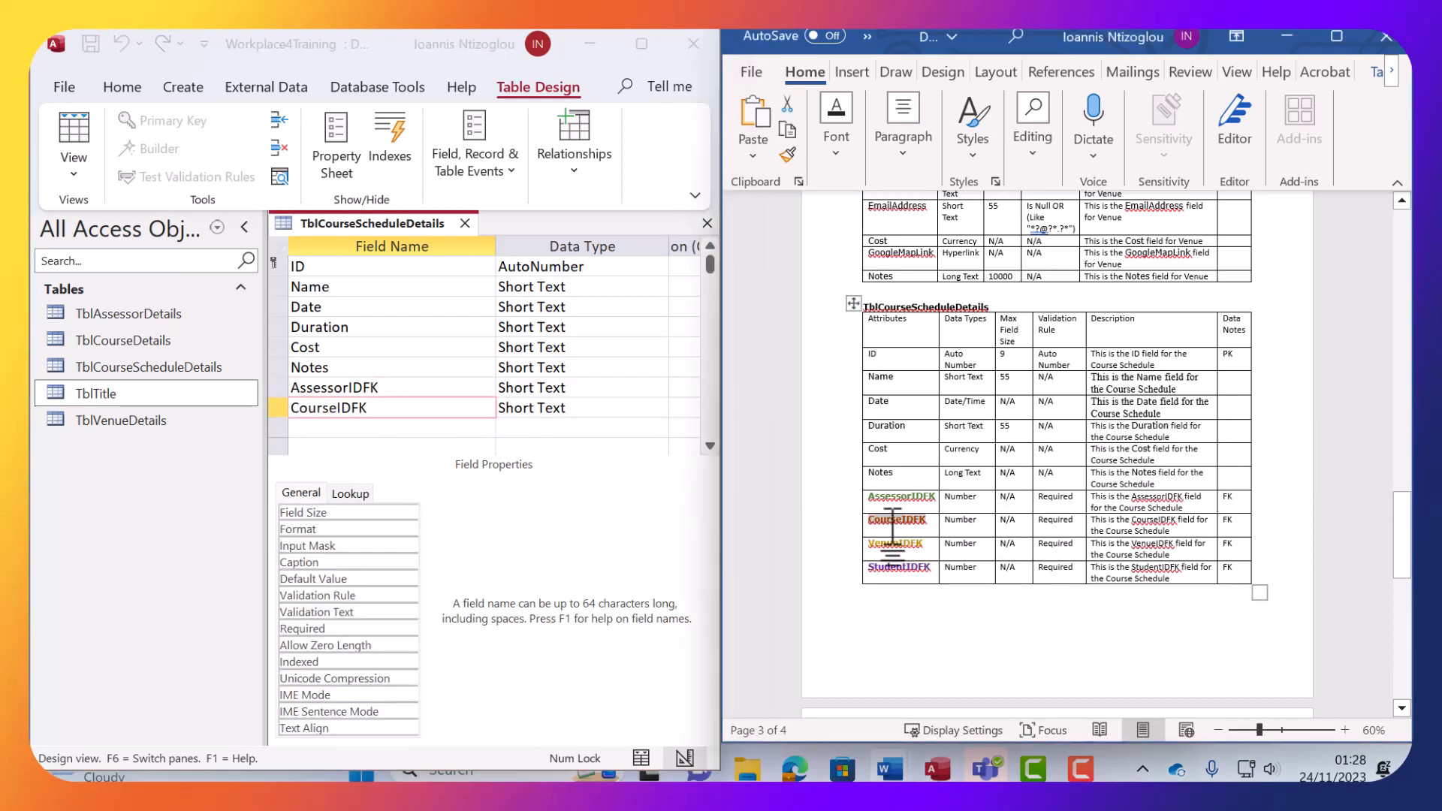
click(868, 556)
double_click(901, 545)
key(ctrl+c)
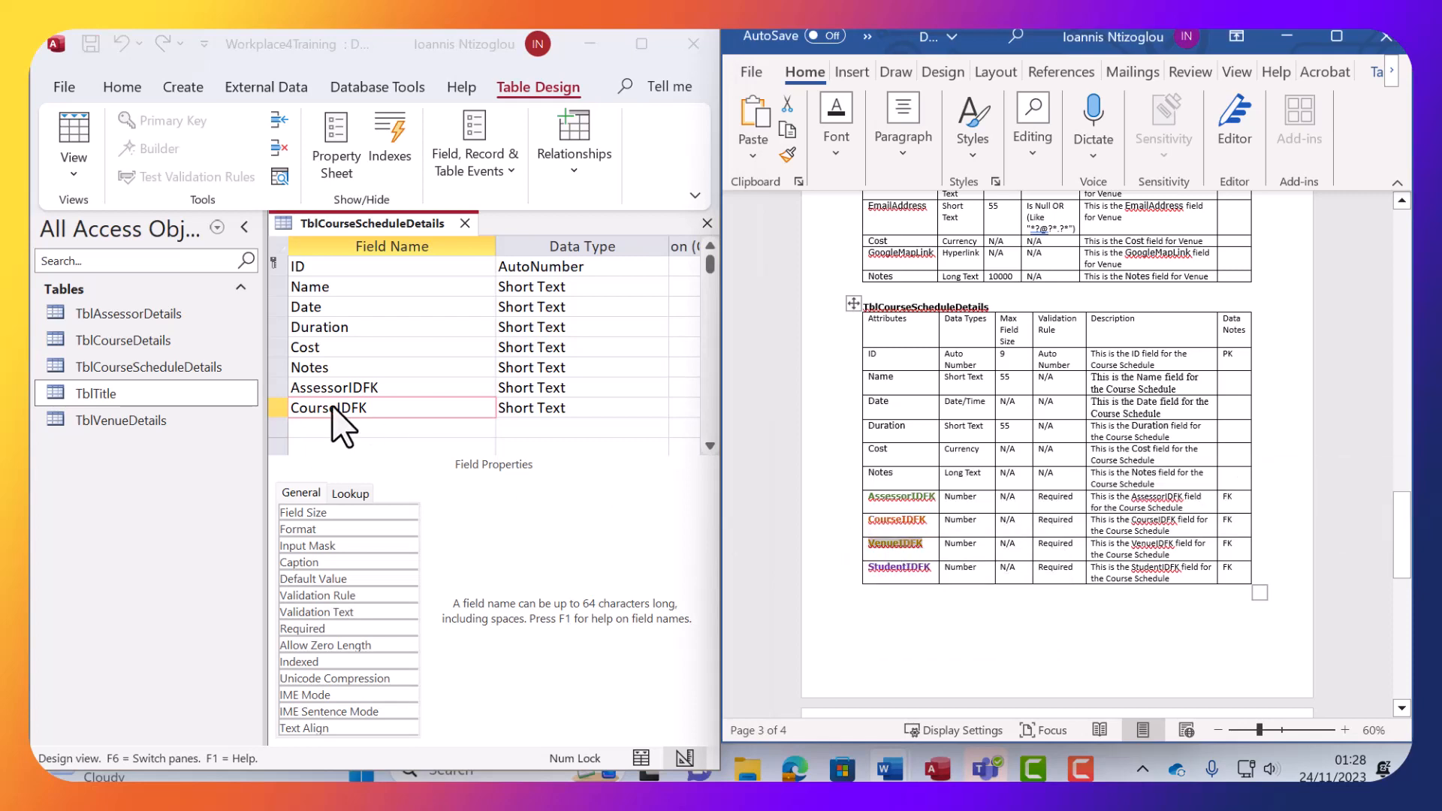
click(375, 427)
key(ctrl+v)
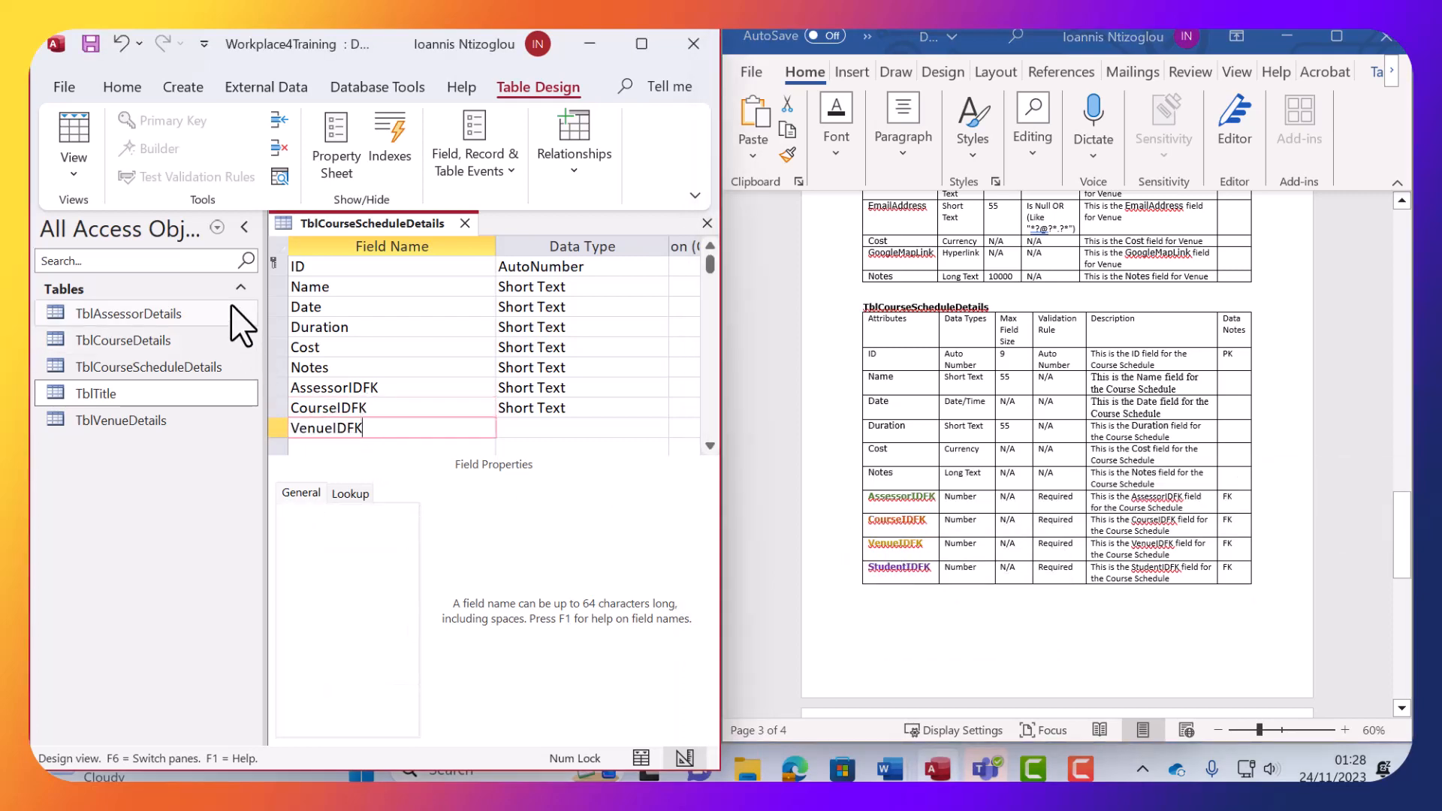
Collapse the list of Access objects and copy StudentIDFK from Word into the field name below VenueIDFK.
click(243, 226)
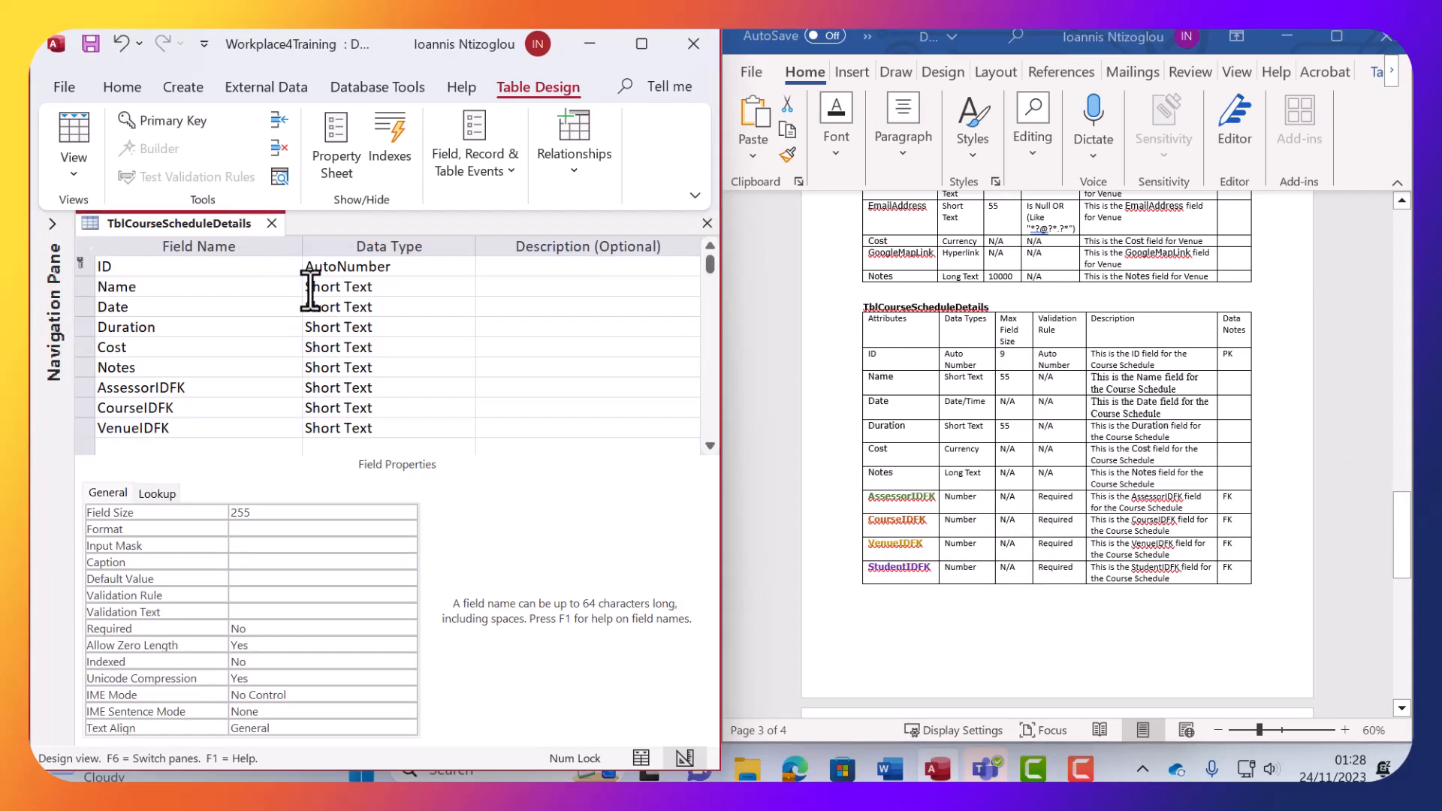
click(905, 569)
double_click(905, 569)
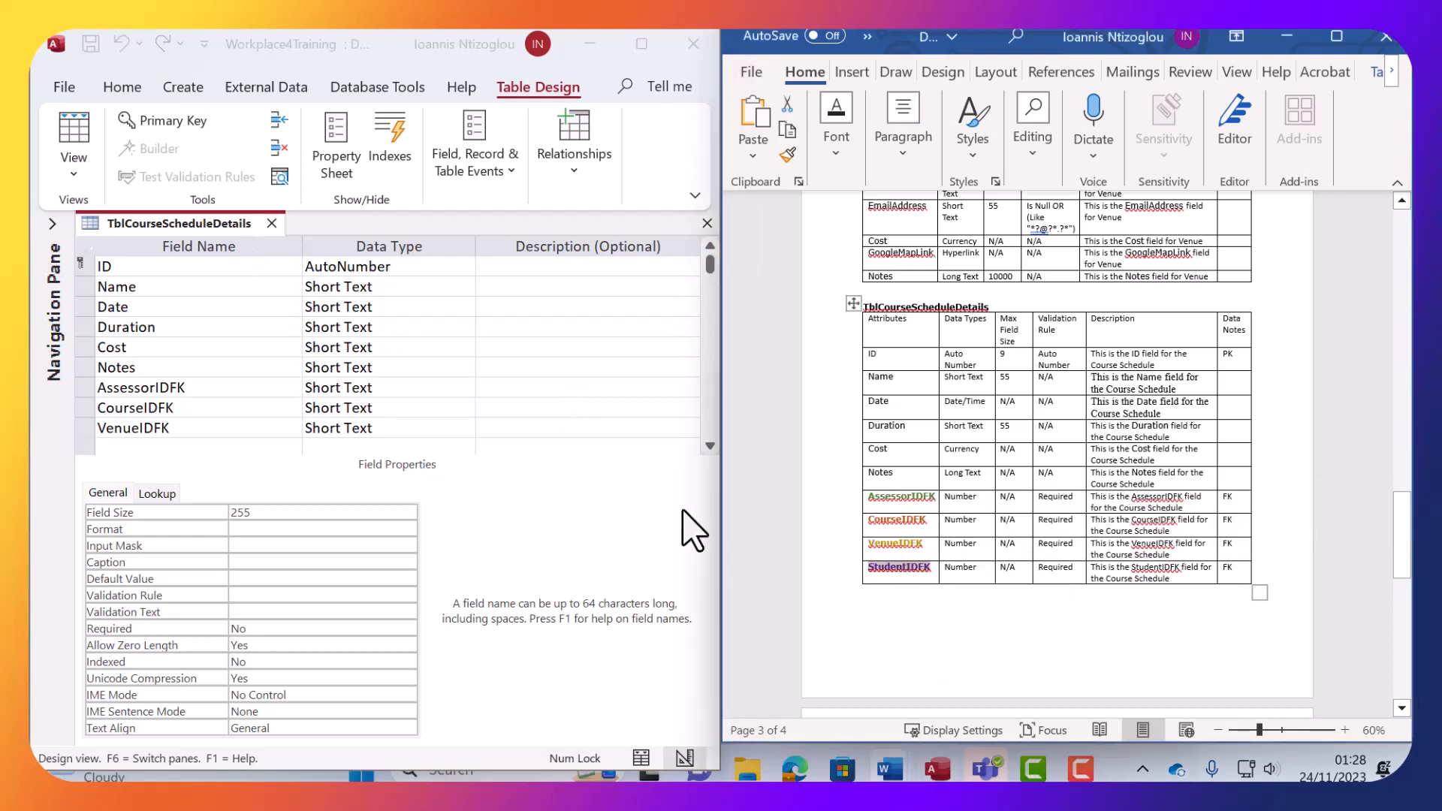
click(202, 448)
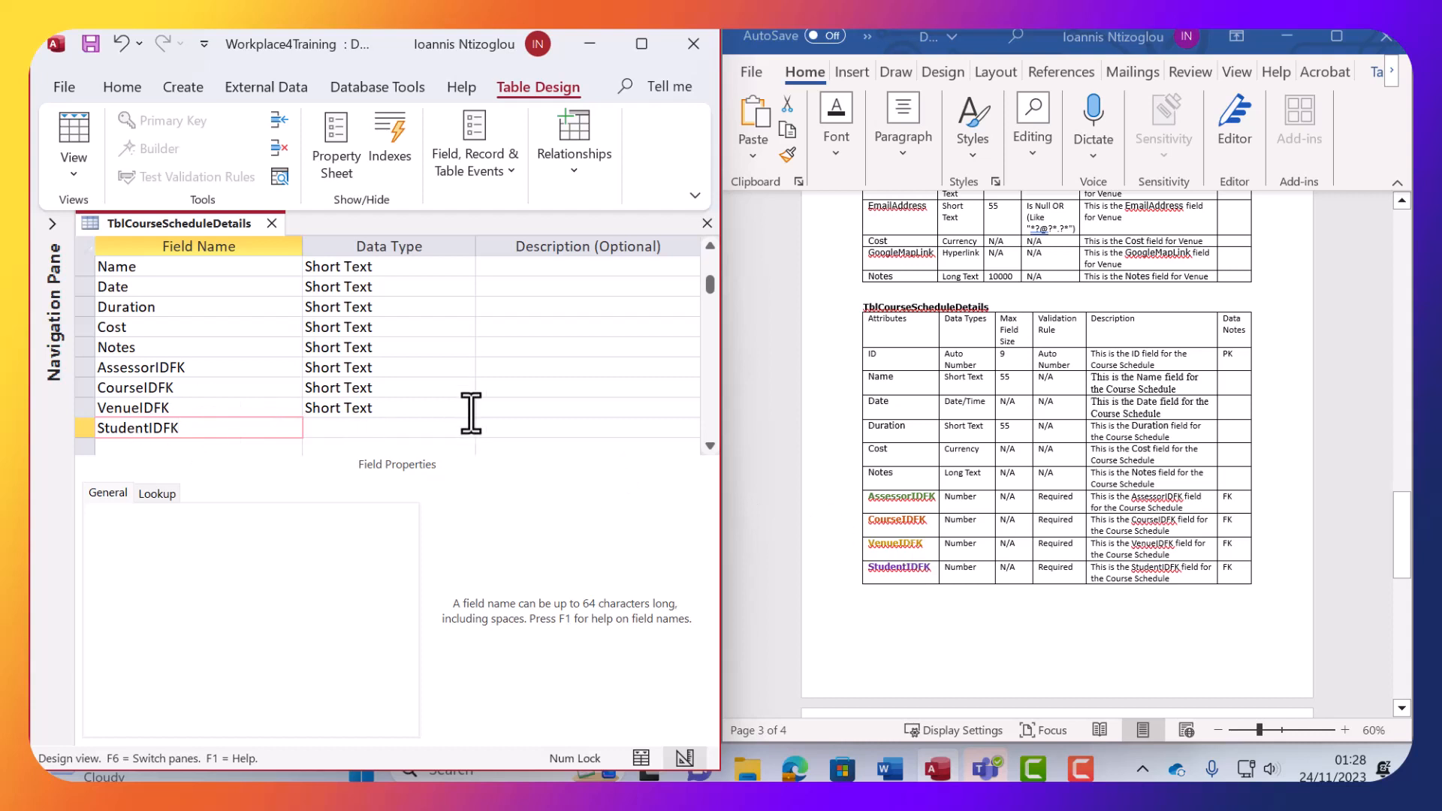
click(893, 504)
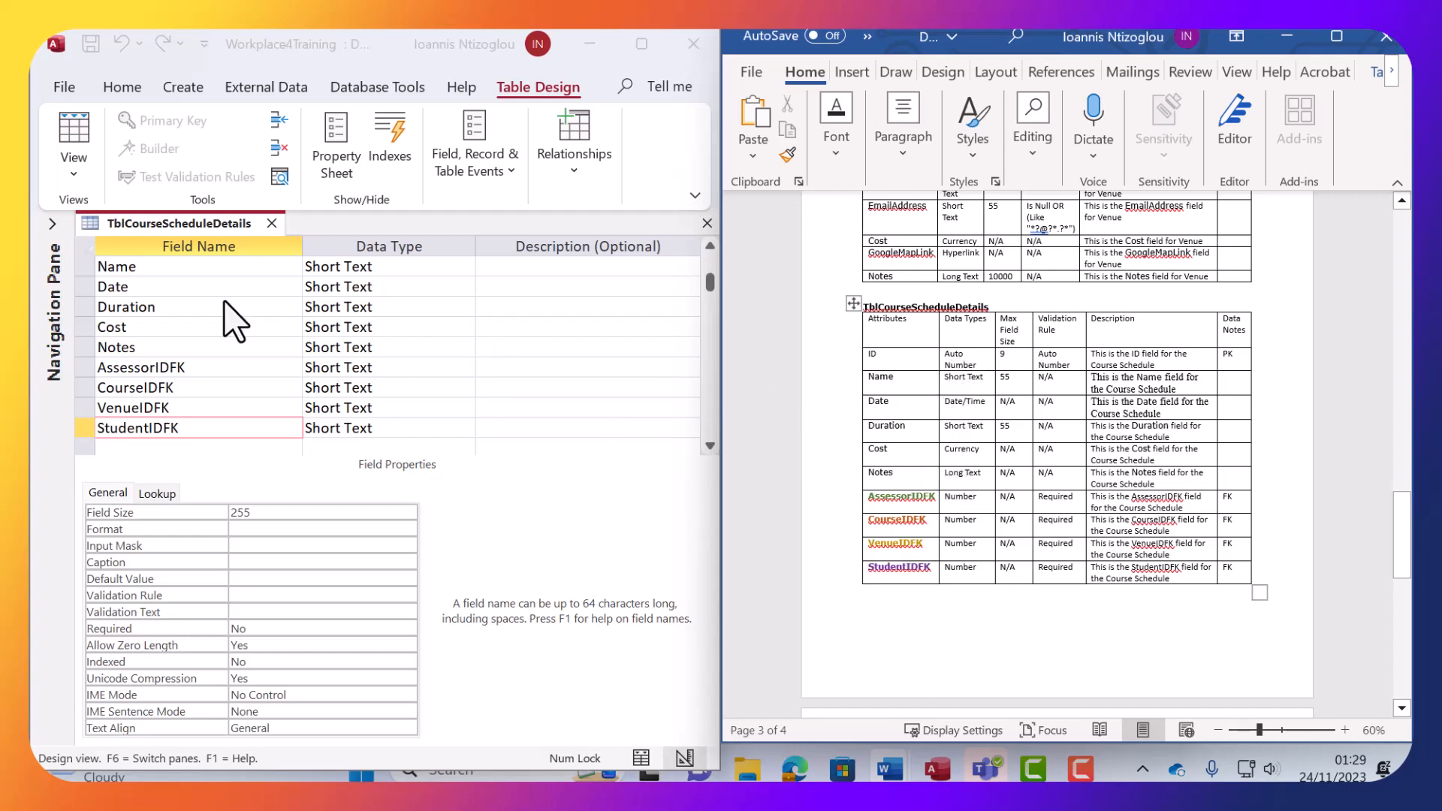
Set the data type of the Date field in TblCourseScheduleDetails to Date/Time.
click(386, 288)
click(465, 286)
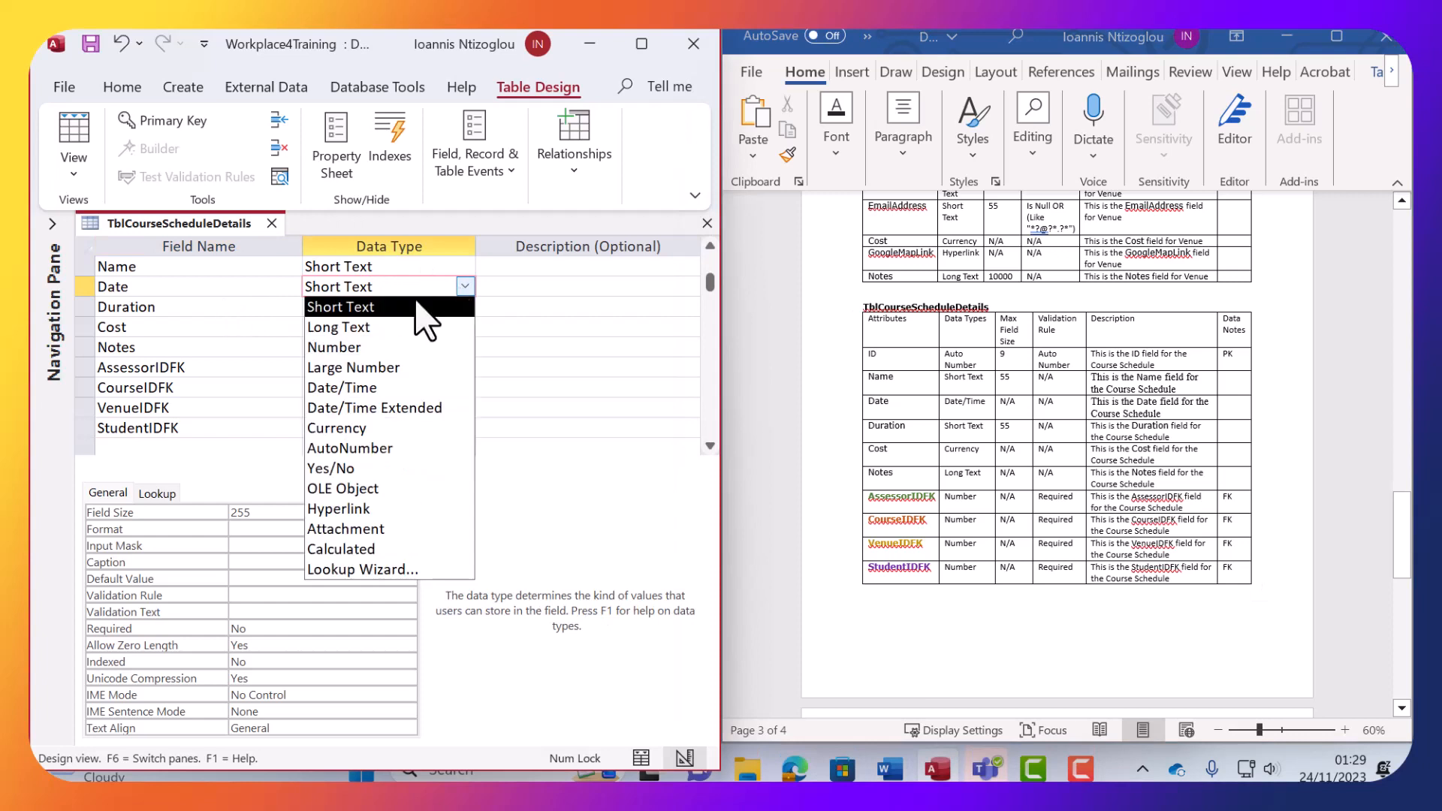
click(373, 389)
click(938, 471)
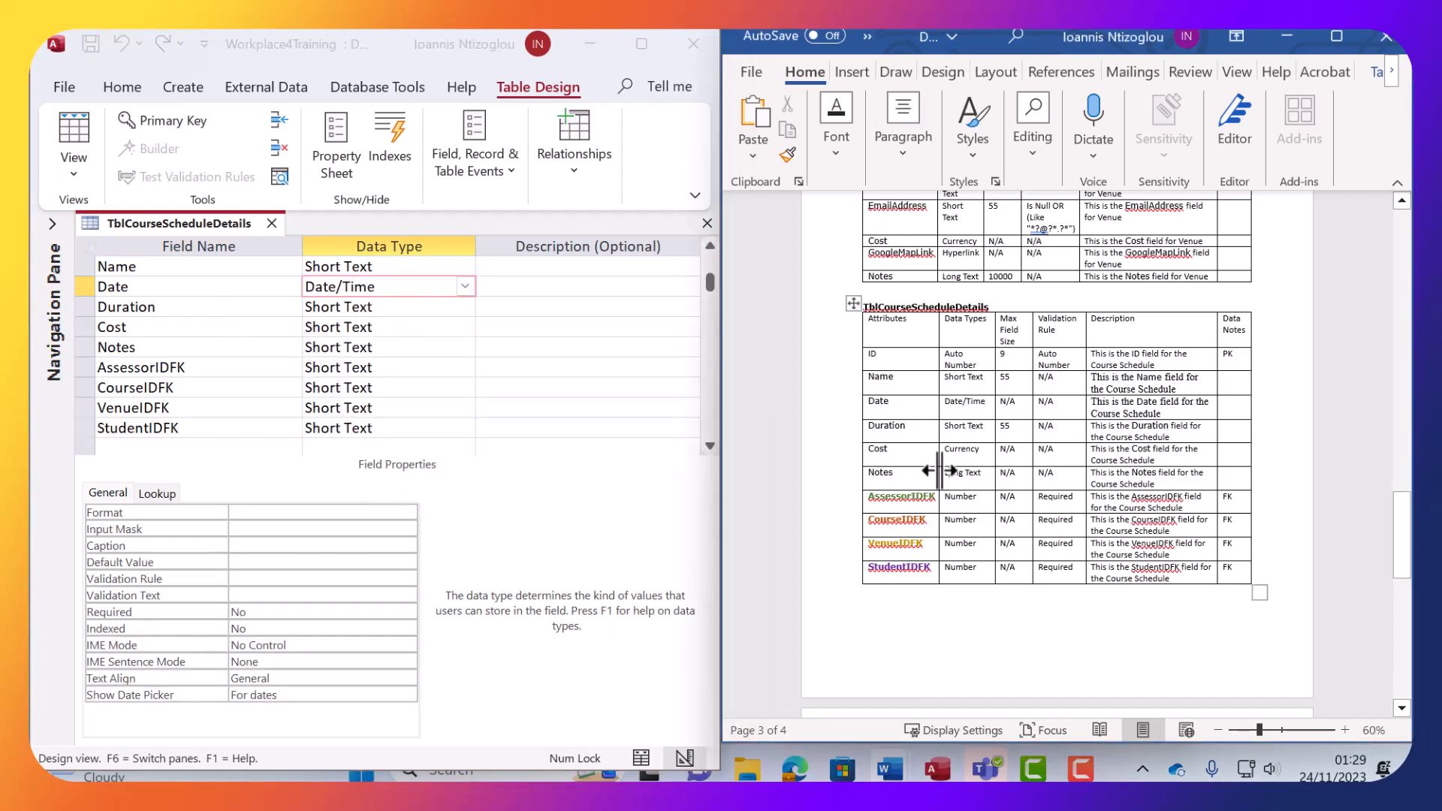
Set the data type of the Cost field to Currency and of the Notes field to Long Text.
click(353, 327)
click(465, 327)
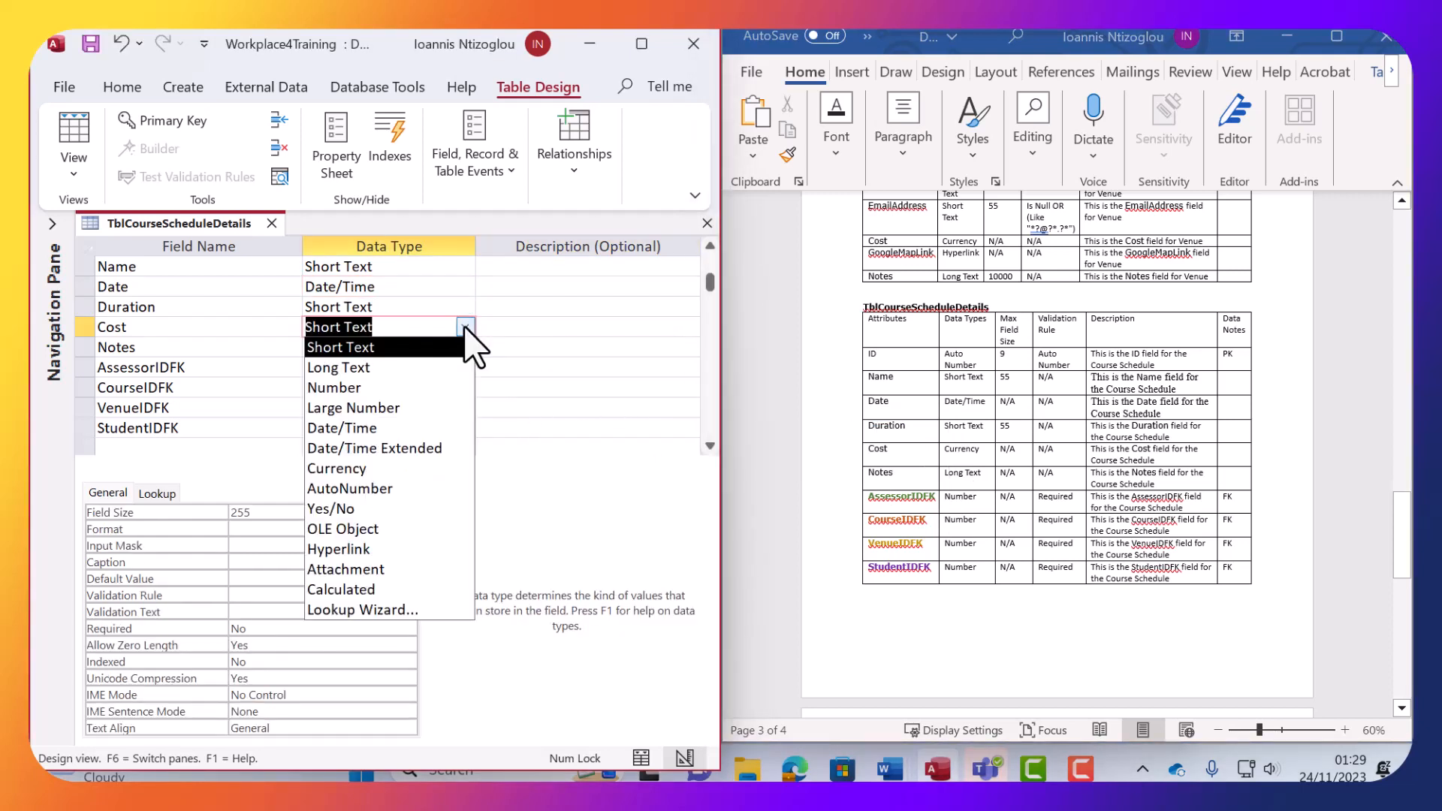
click(367, 468)
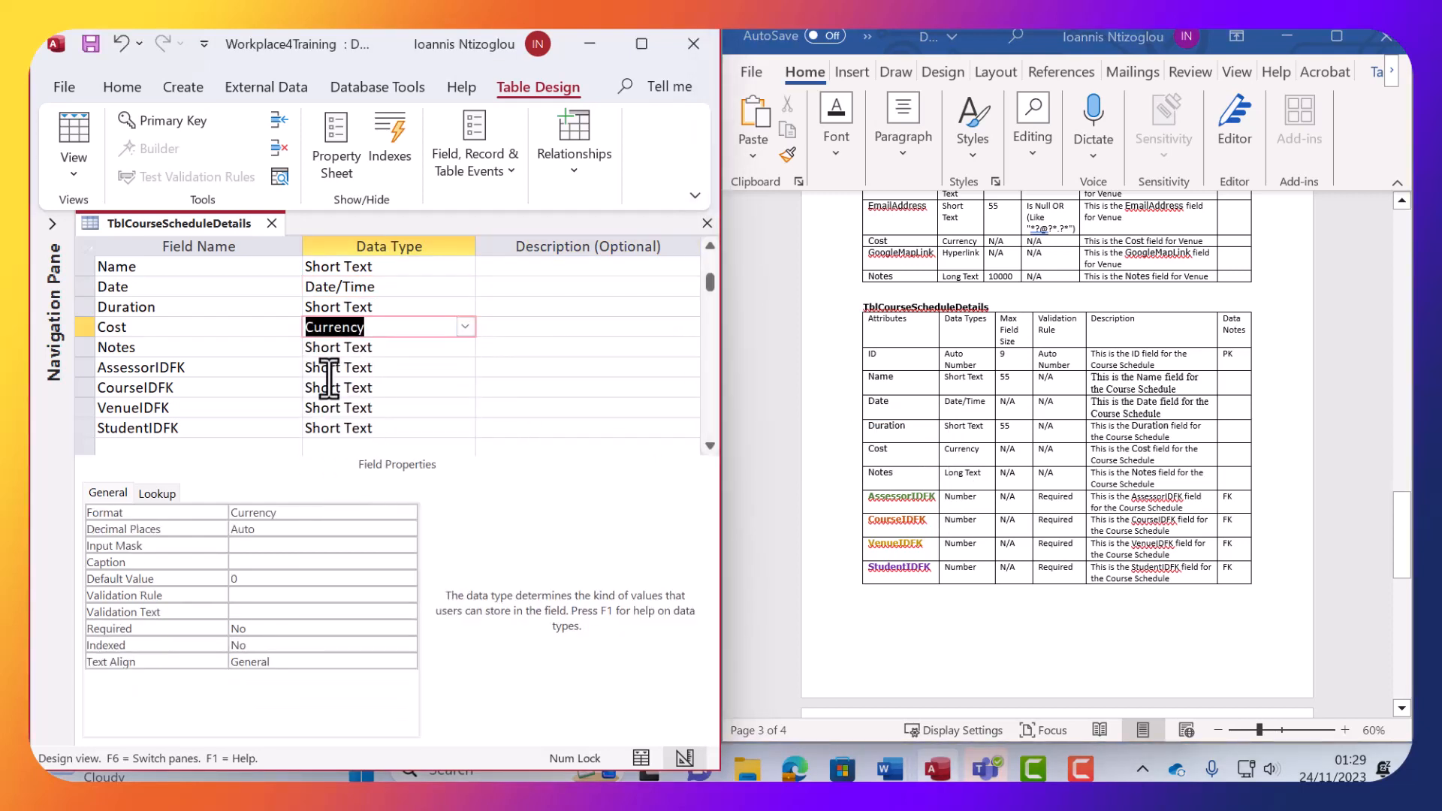
click(412, 351)
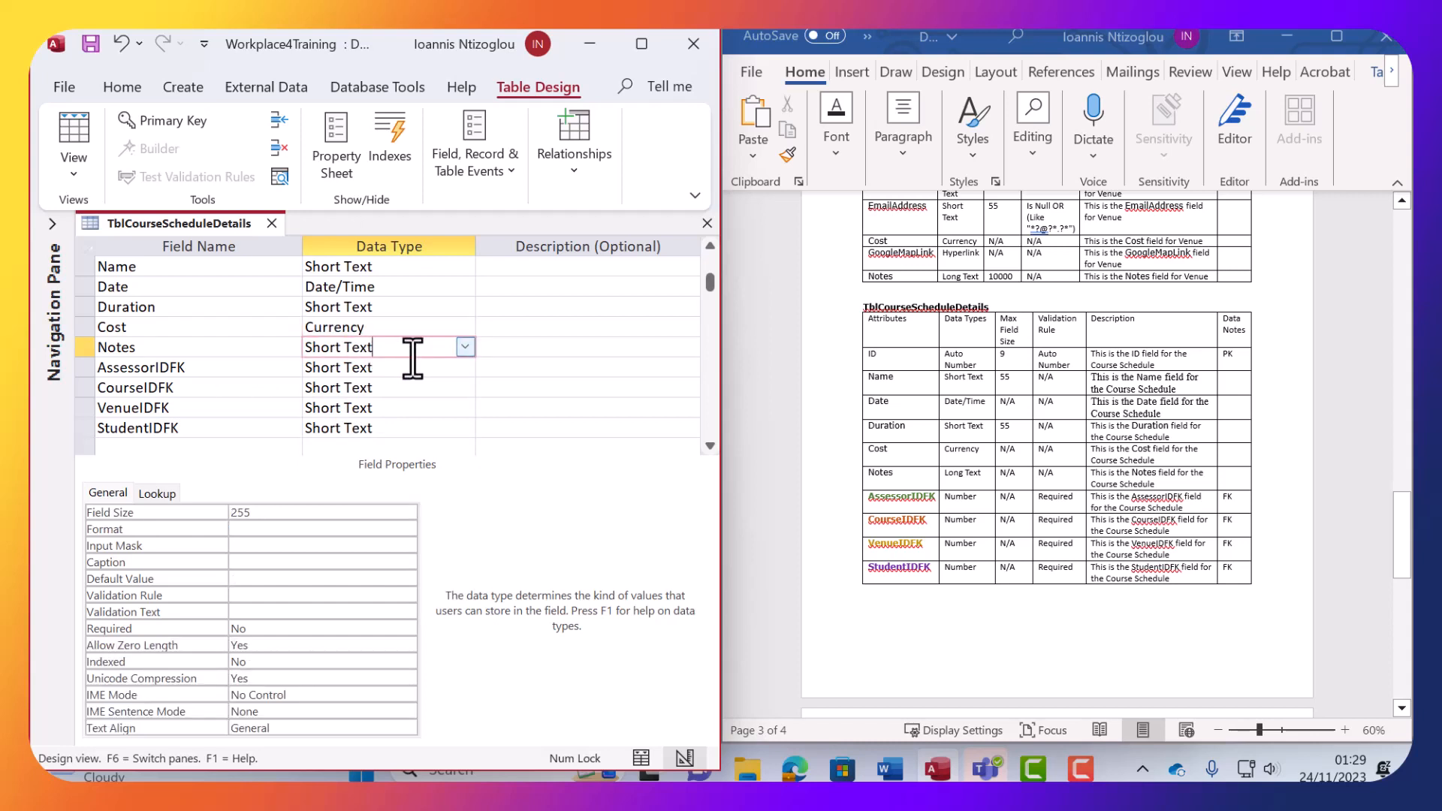
click(465, 347)
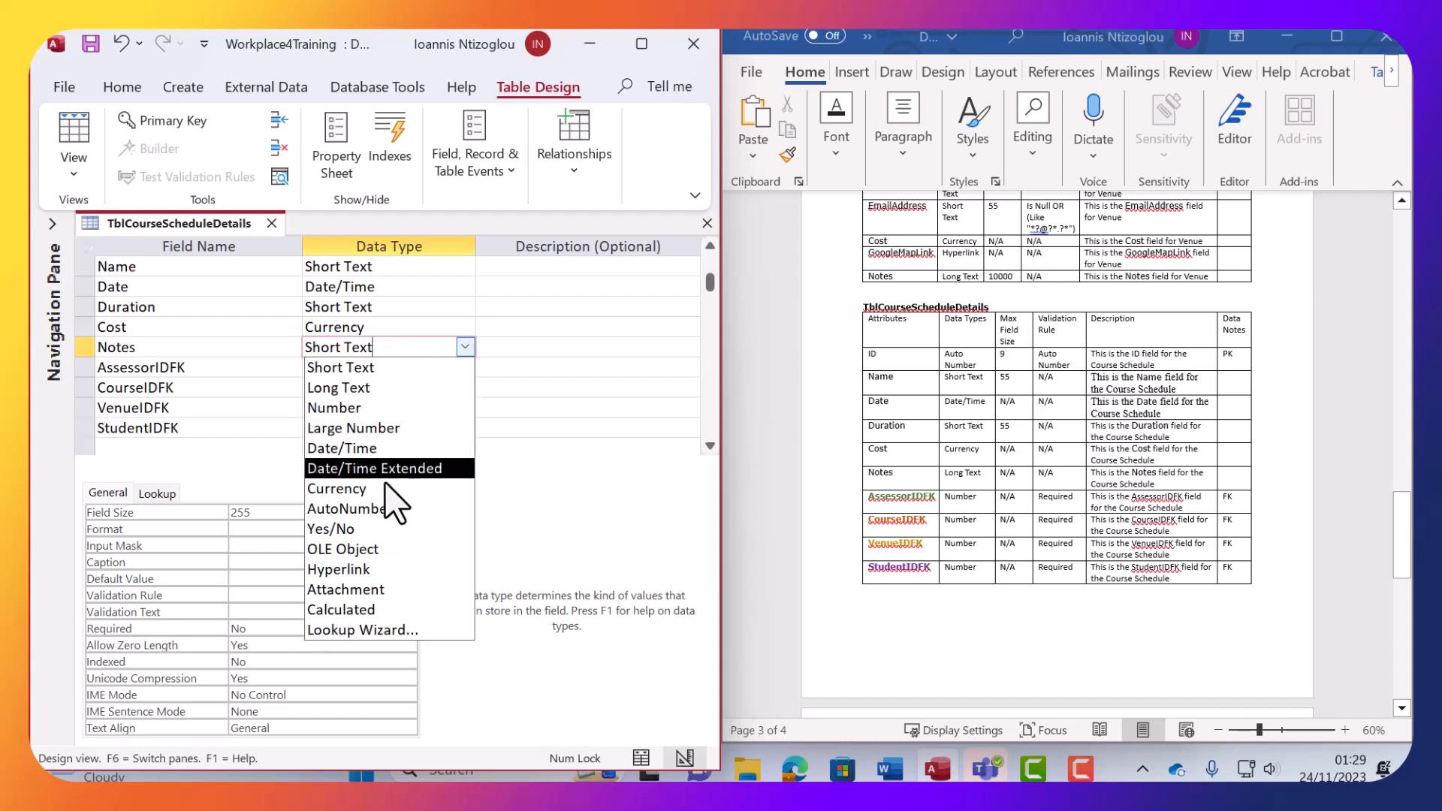
click(386, 389)
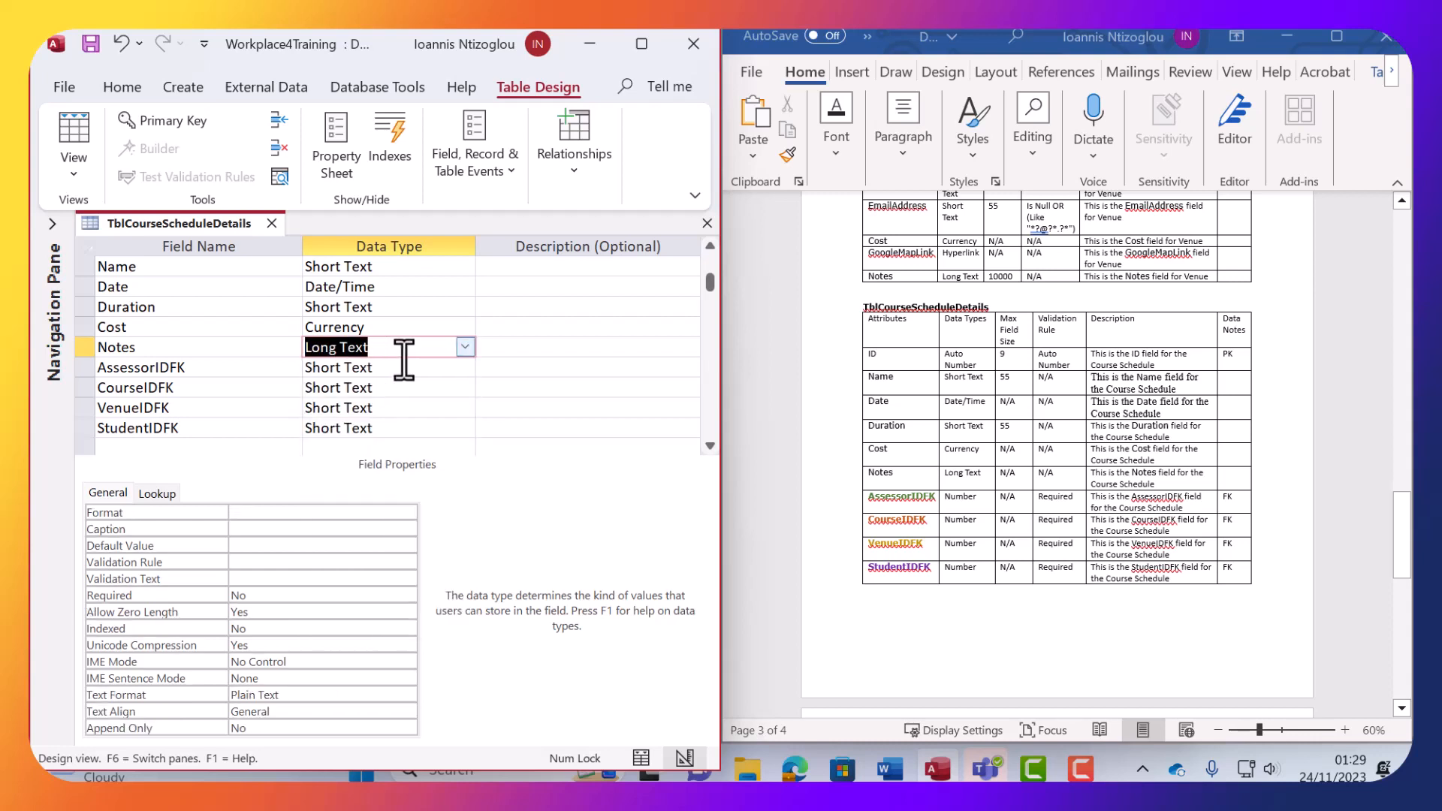
Set the data types of the AssessorIDFK and CourseIDFK fields in TblCourseScheduleDetails to Number.
click(453, 366)
click(464, 366)
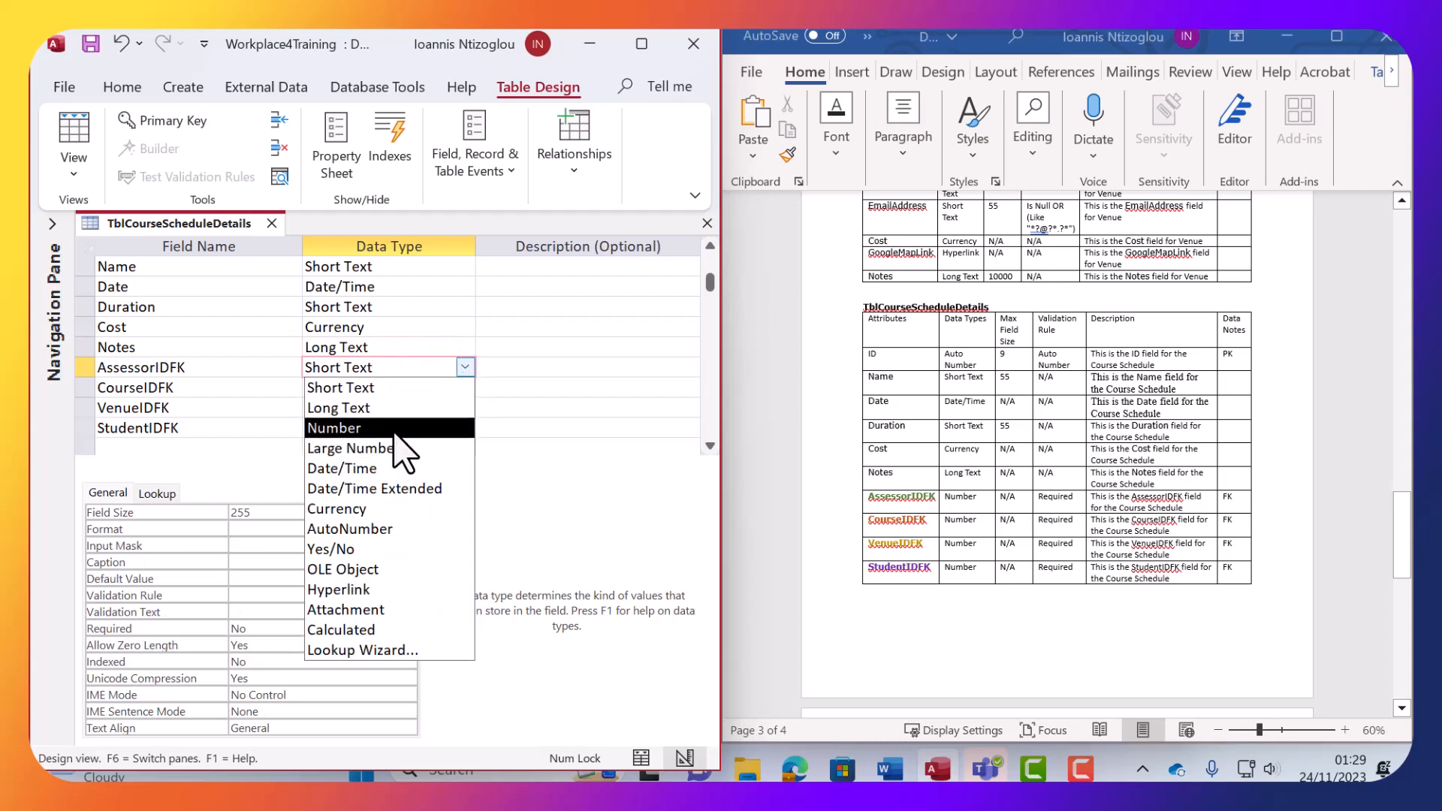
click(405, 428)
click(457, 388)
click(465, 388)
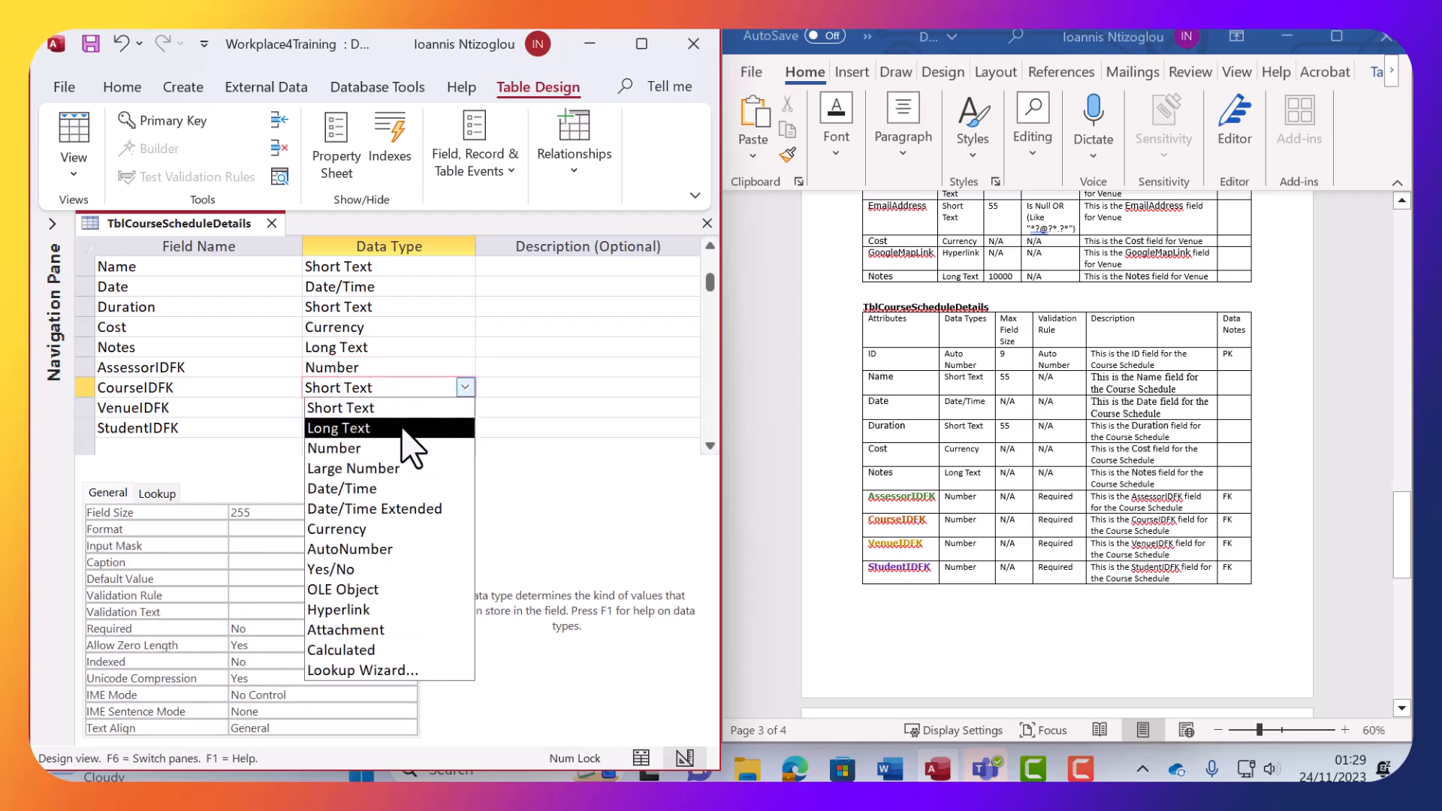
click(443, 449)
Set the data types of the VenueIDFK and StudentIDFK fields to Number.
click(462, 409)
click(465, 408)
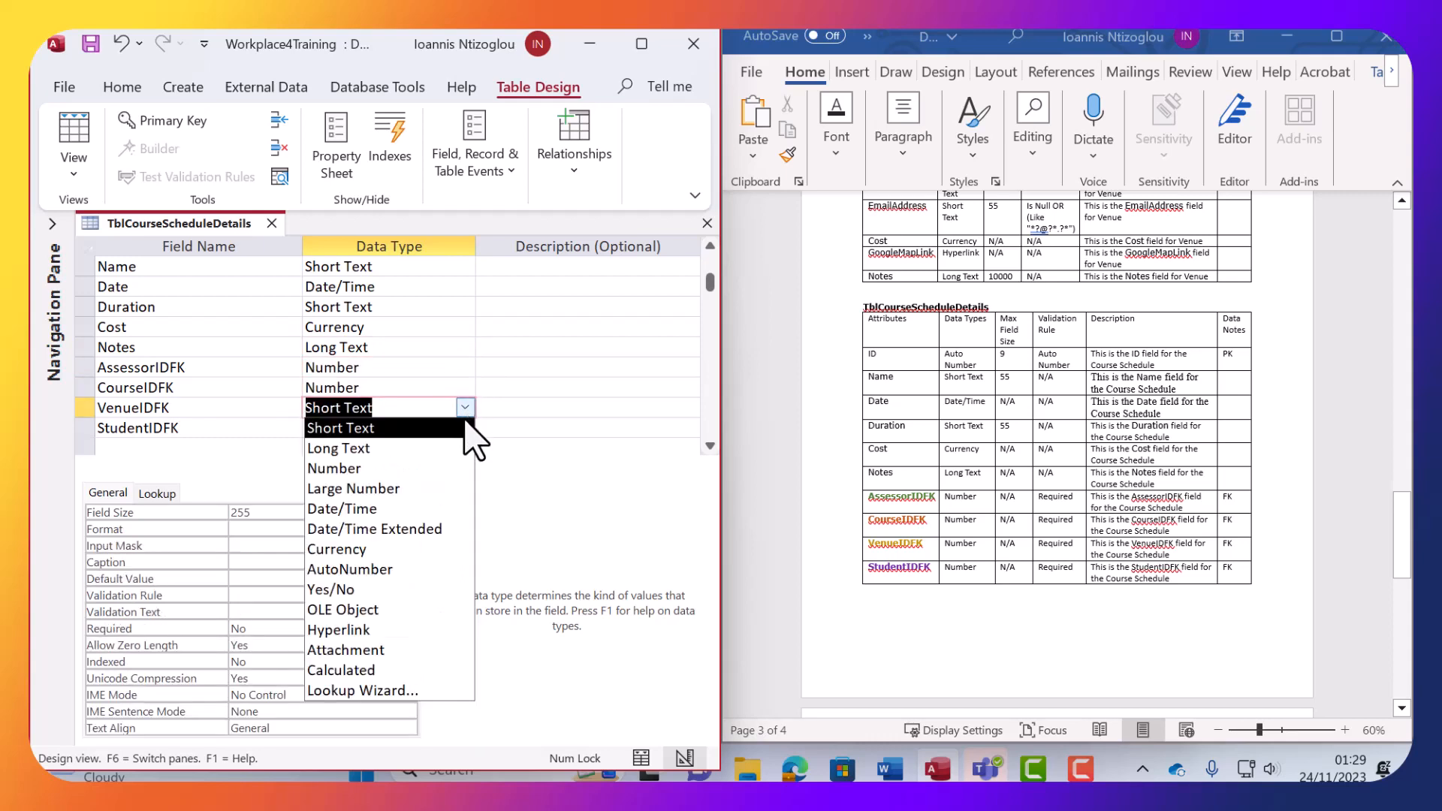
click(413, 466)
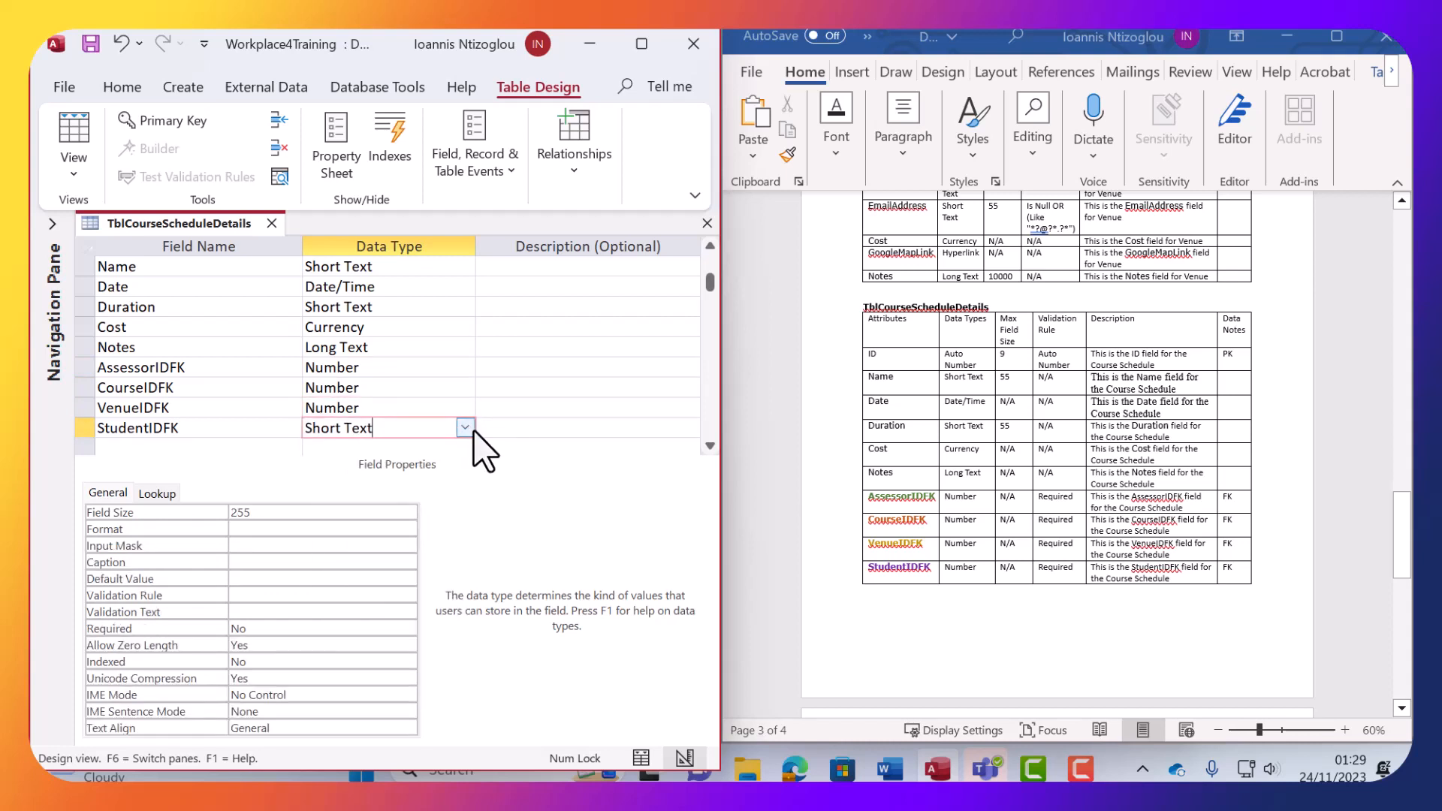
click(466, 428)
click(443, 489)
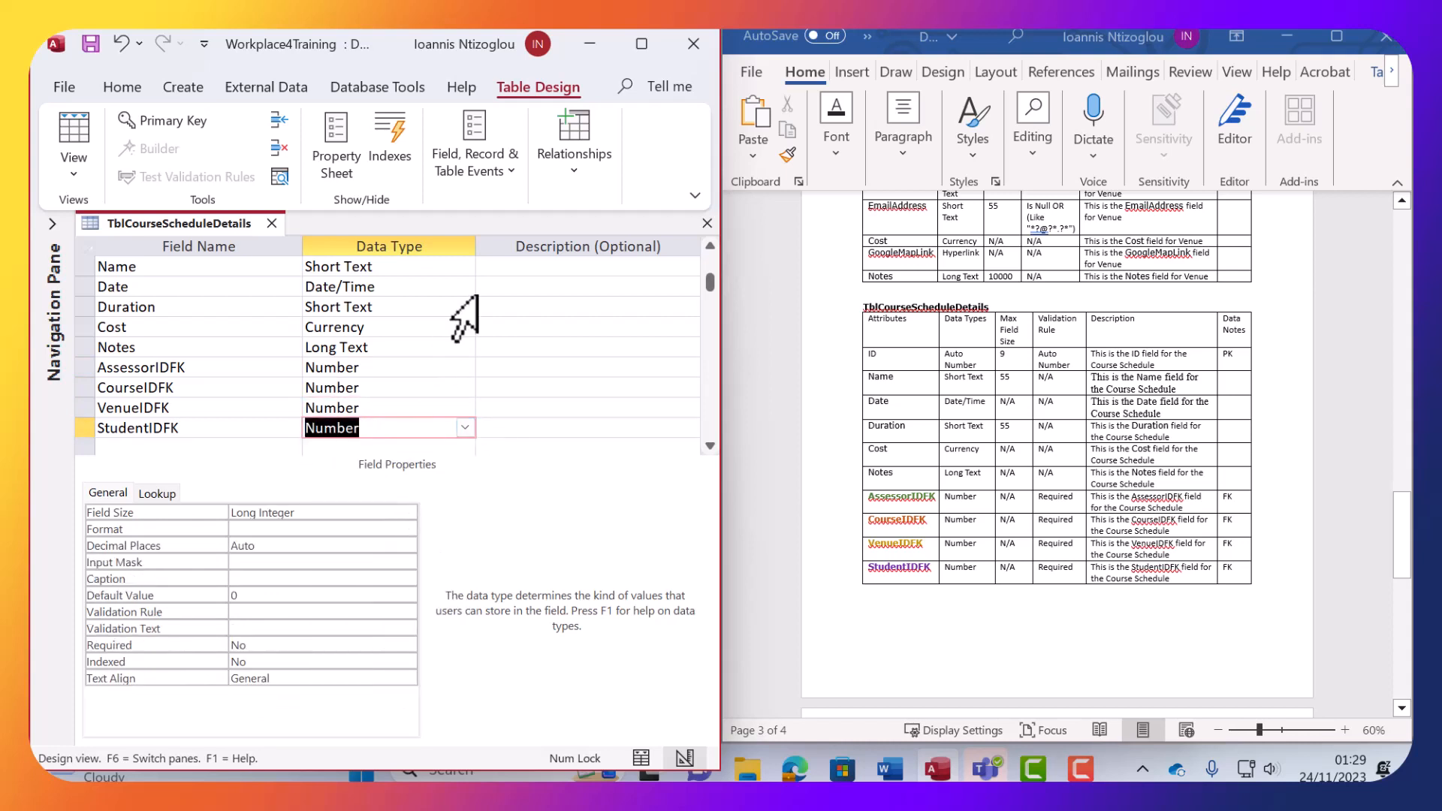
Set the field size of the Name field in TblCourseScheduleDetails to 55.
click(171, 270)
click(184, 286)
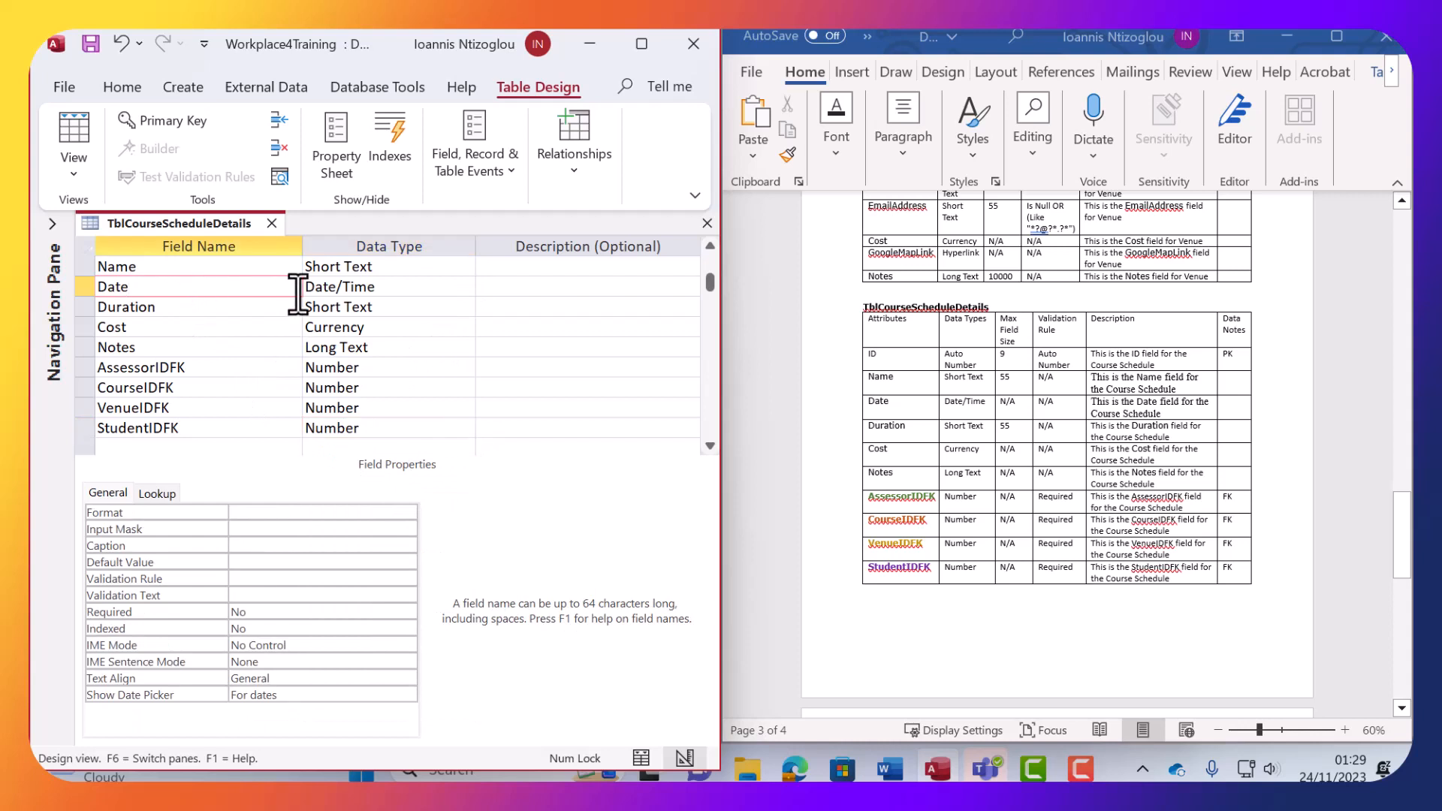
scroll(293, 308, up, 1)
click(231, 289)
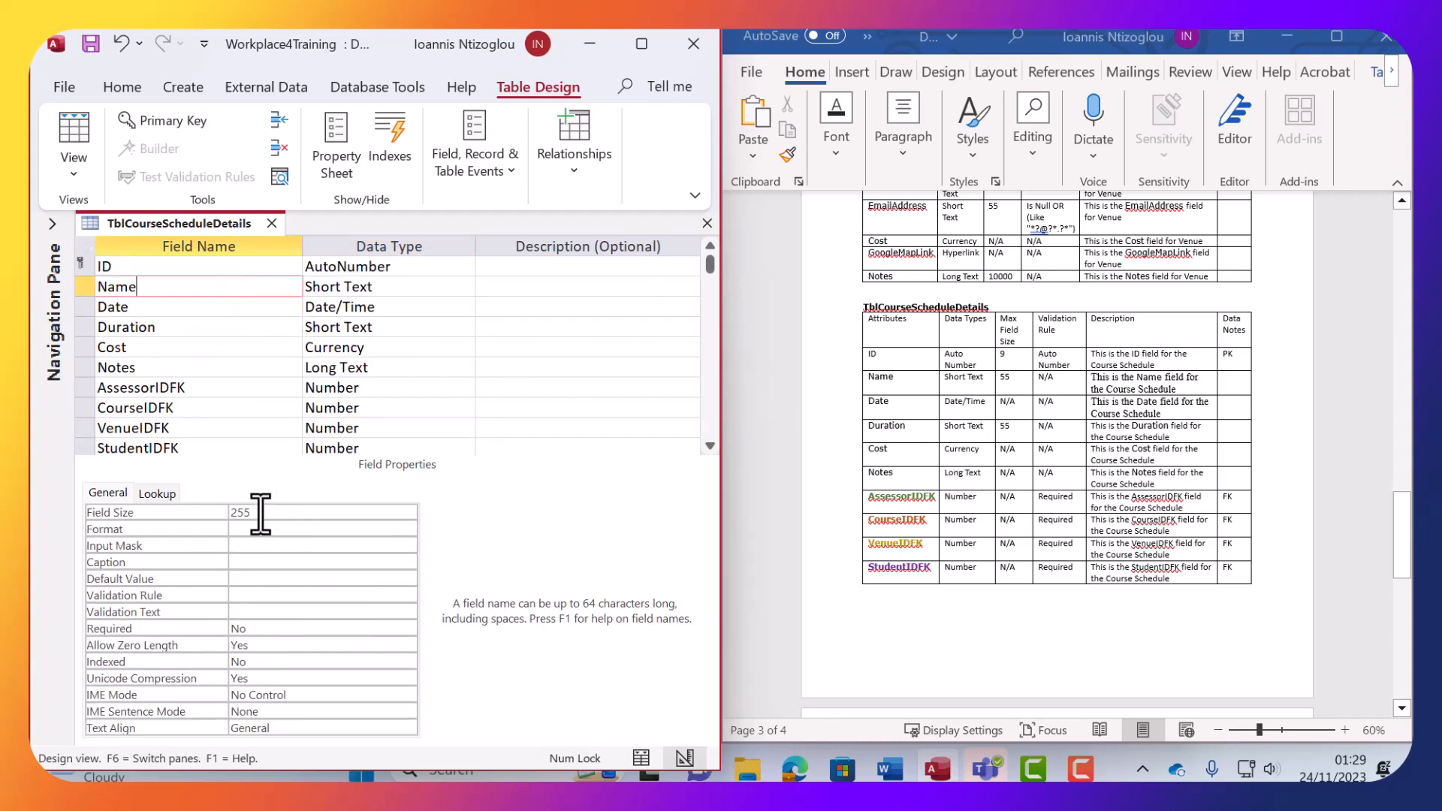
click(237, 518)
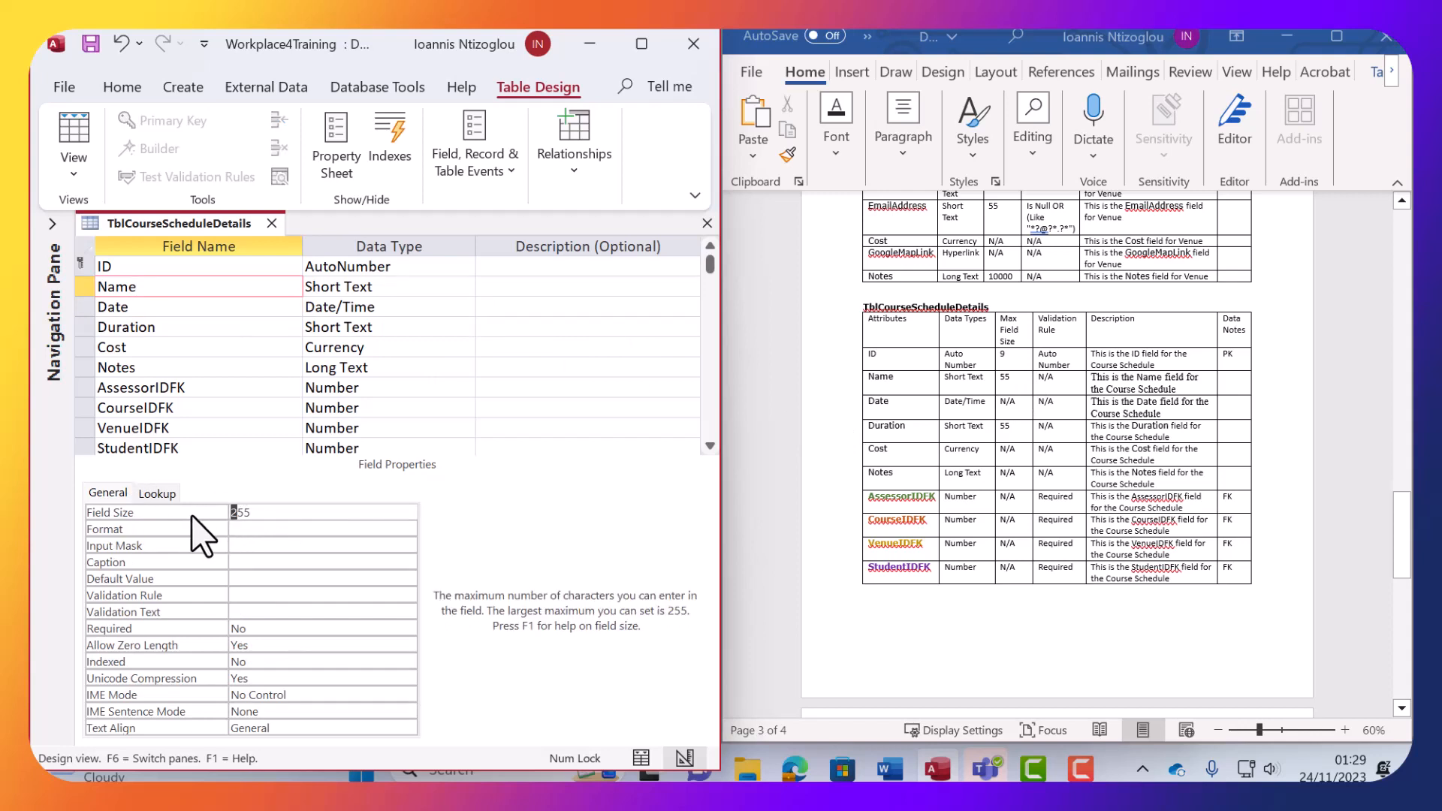
key(BackSpace)
Switch to Word and enter N/A as the max field size of the ID attribute in the TblCourseScheduleDetails specification.
click(911, 372)
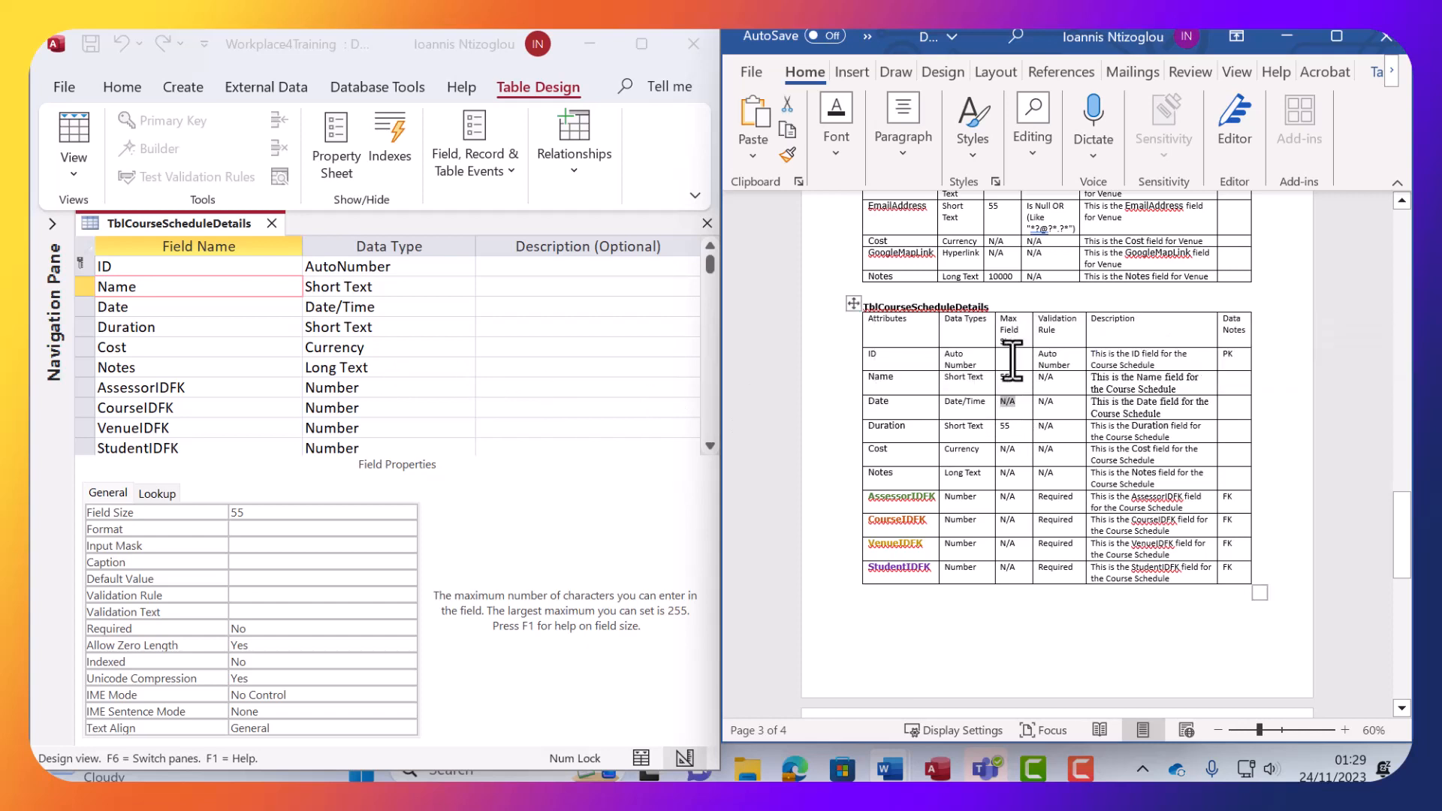
text(N/A)
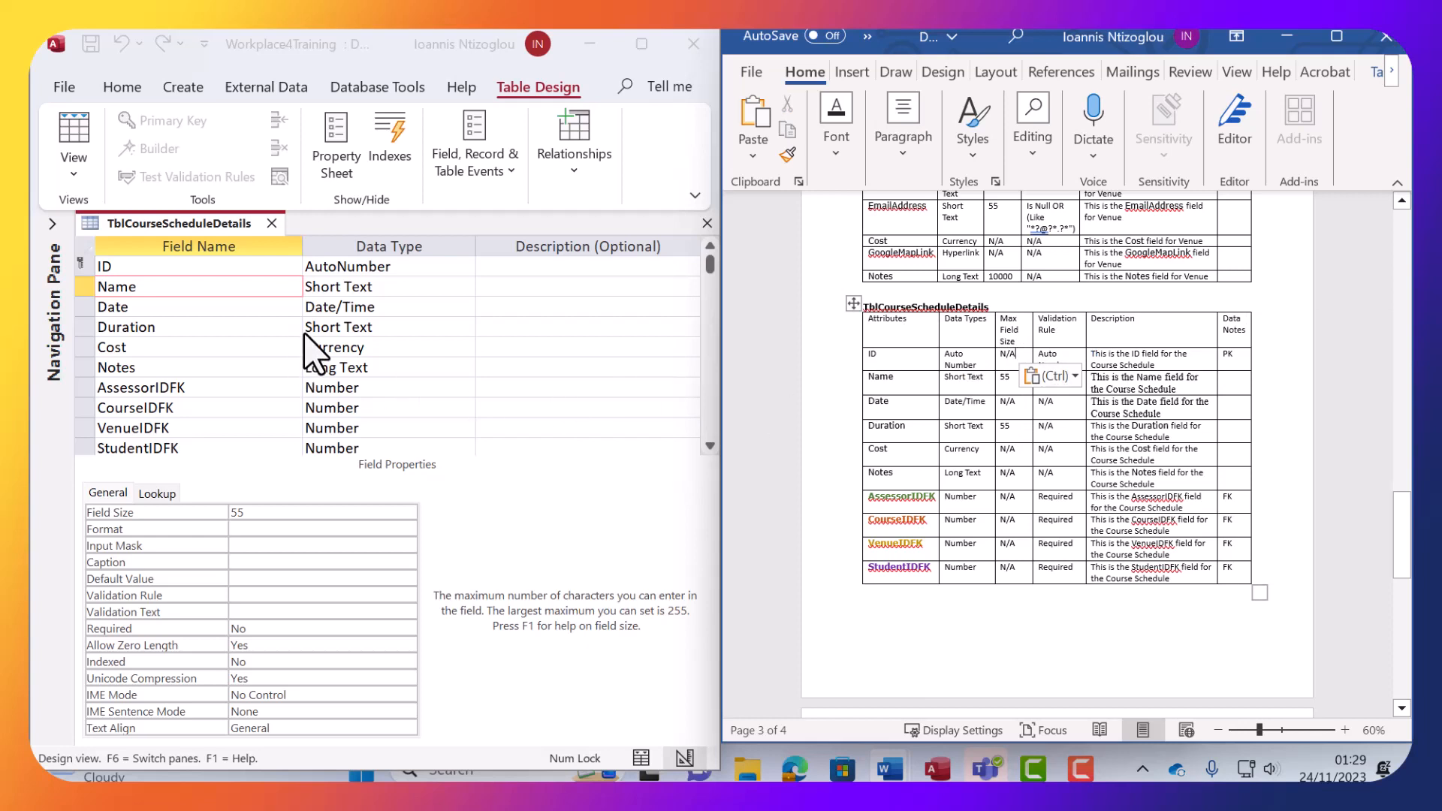
Return to Access and set the field size of the Duration field to 55.
click(200, 305)
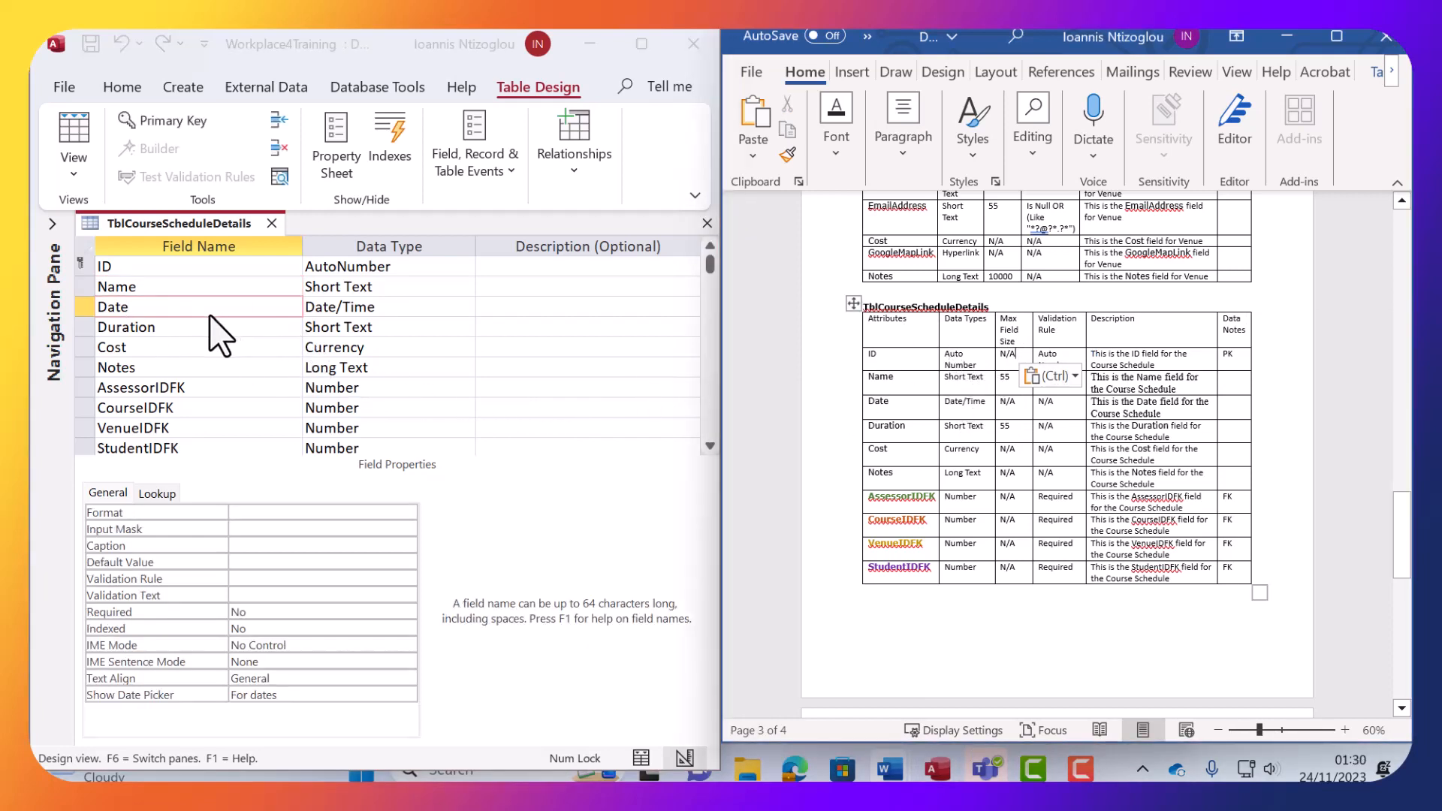
click(191, 328)
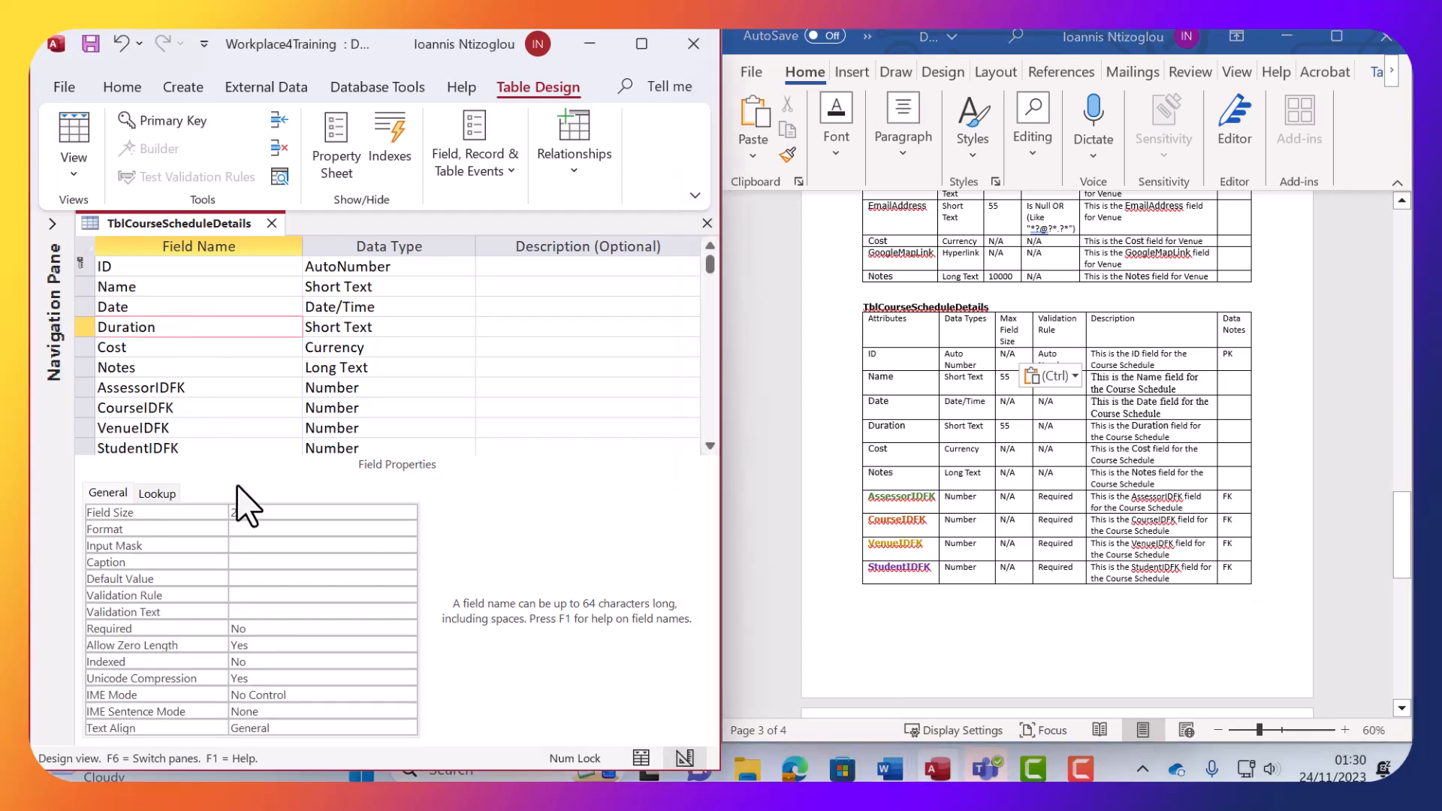
click(237, 513)
key(BackSpace)
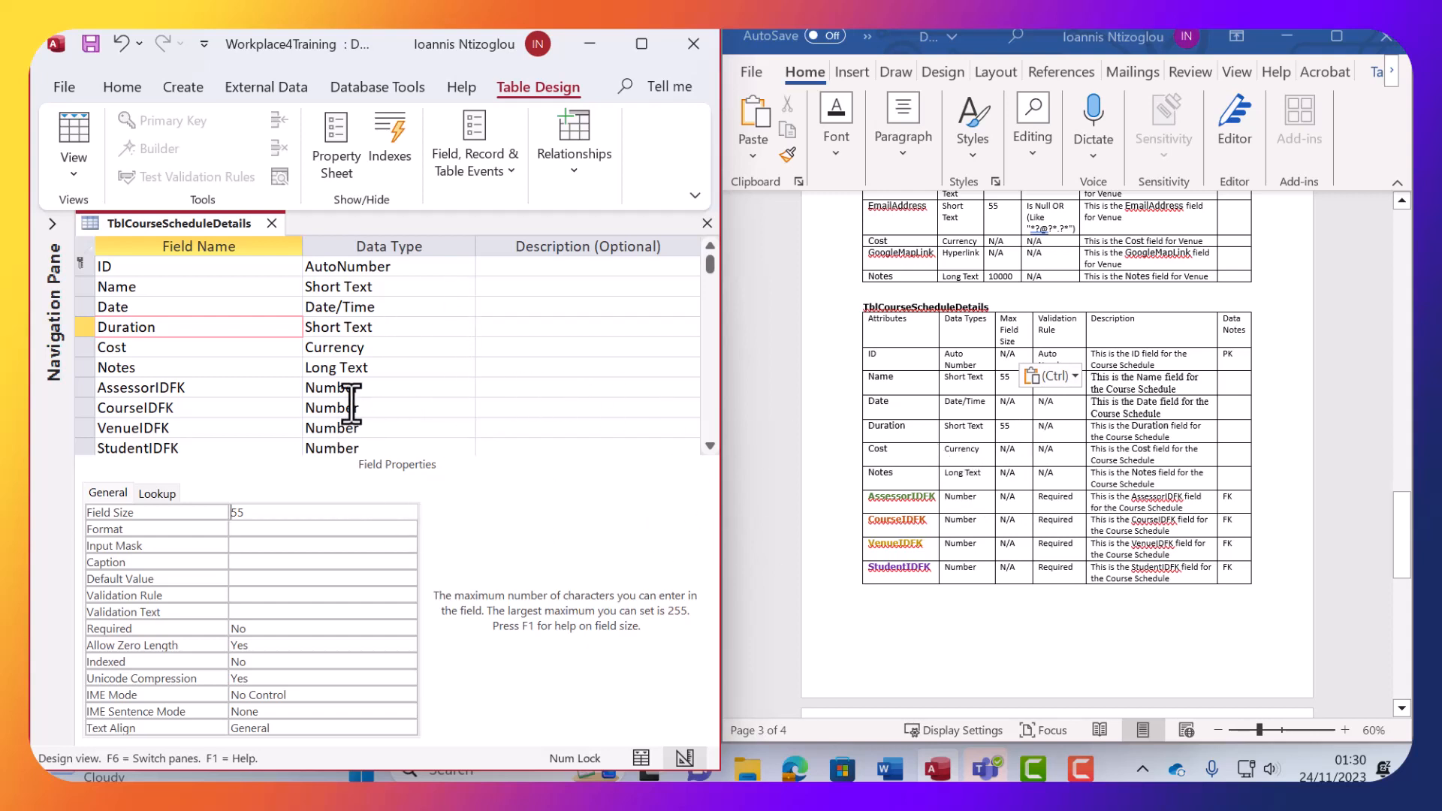
Make the AssessorIDFK field required by setting its Required property to Yes.
click(393, 386)
click(465, 388)
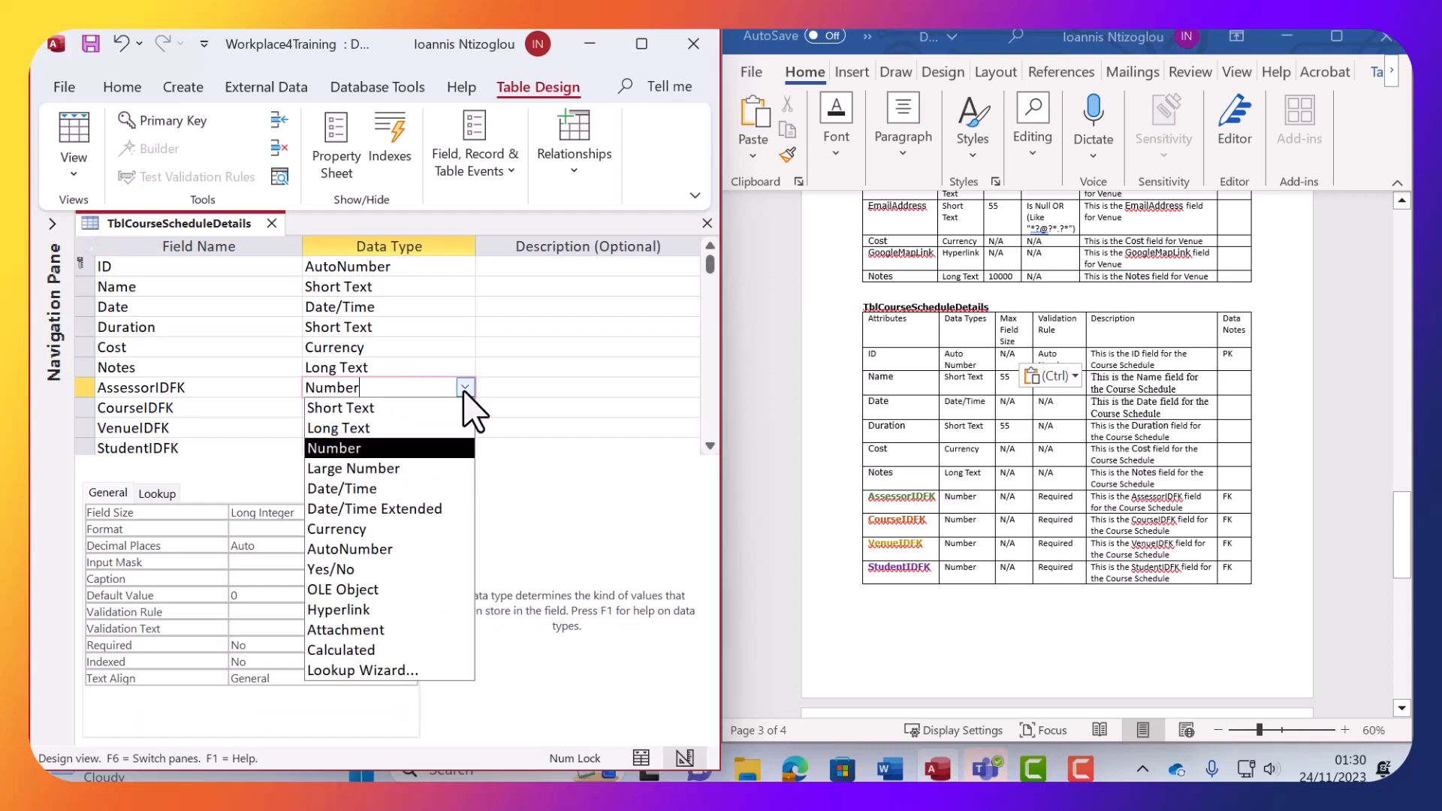
click(262, 644)
click(406, 645)
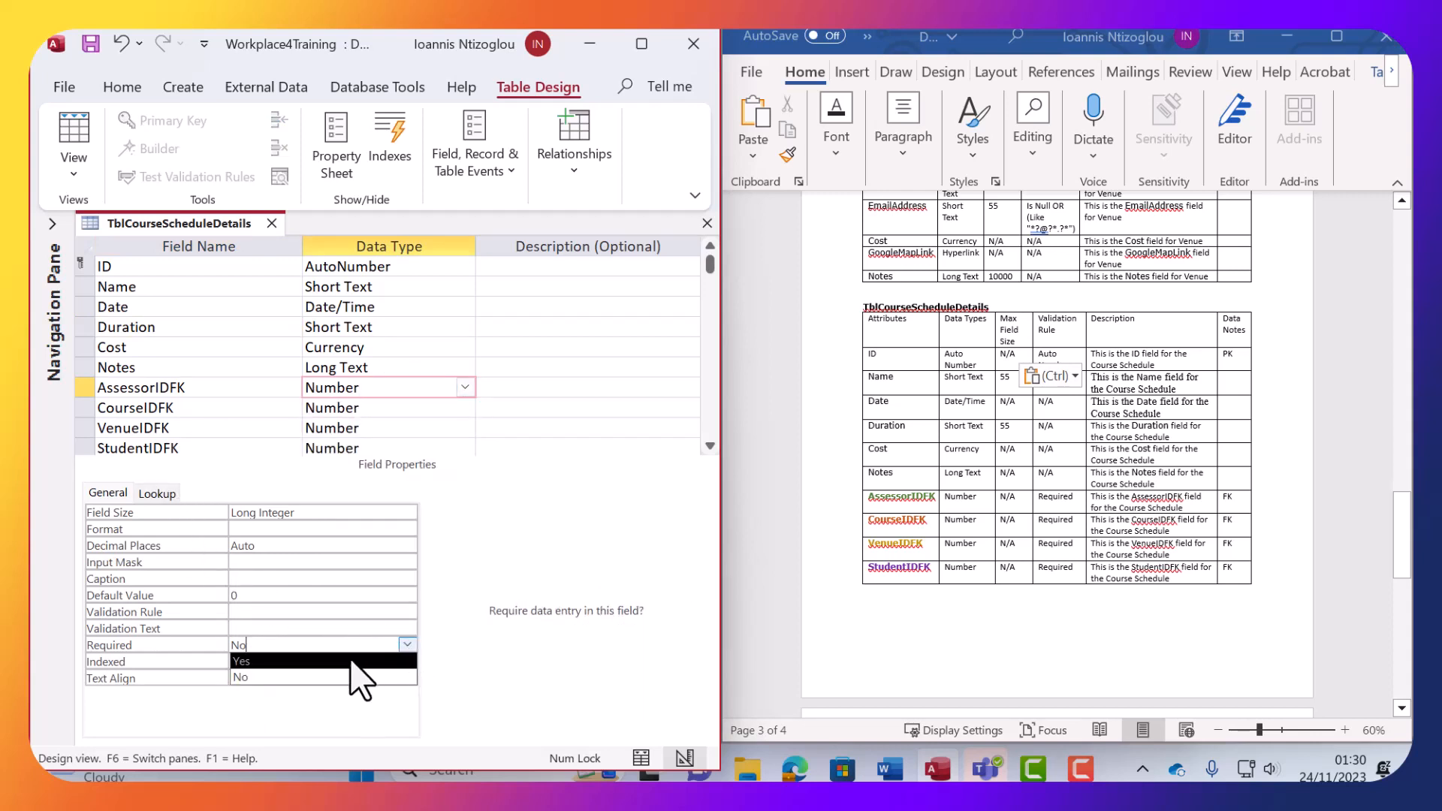
click(359, 677)
Set the Required property of the CourseIDFK field to Yes.
click(465, 407)
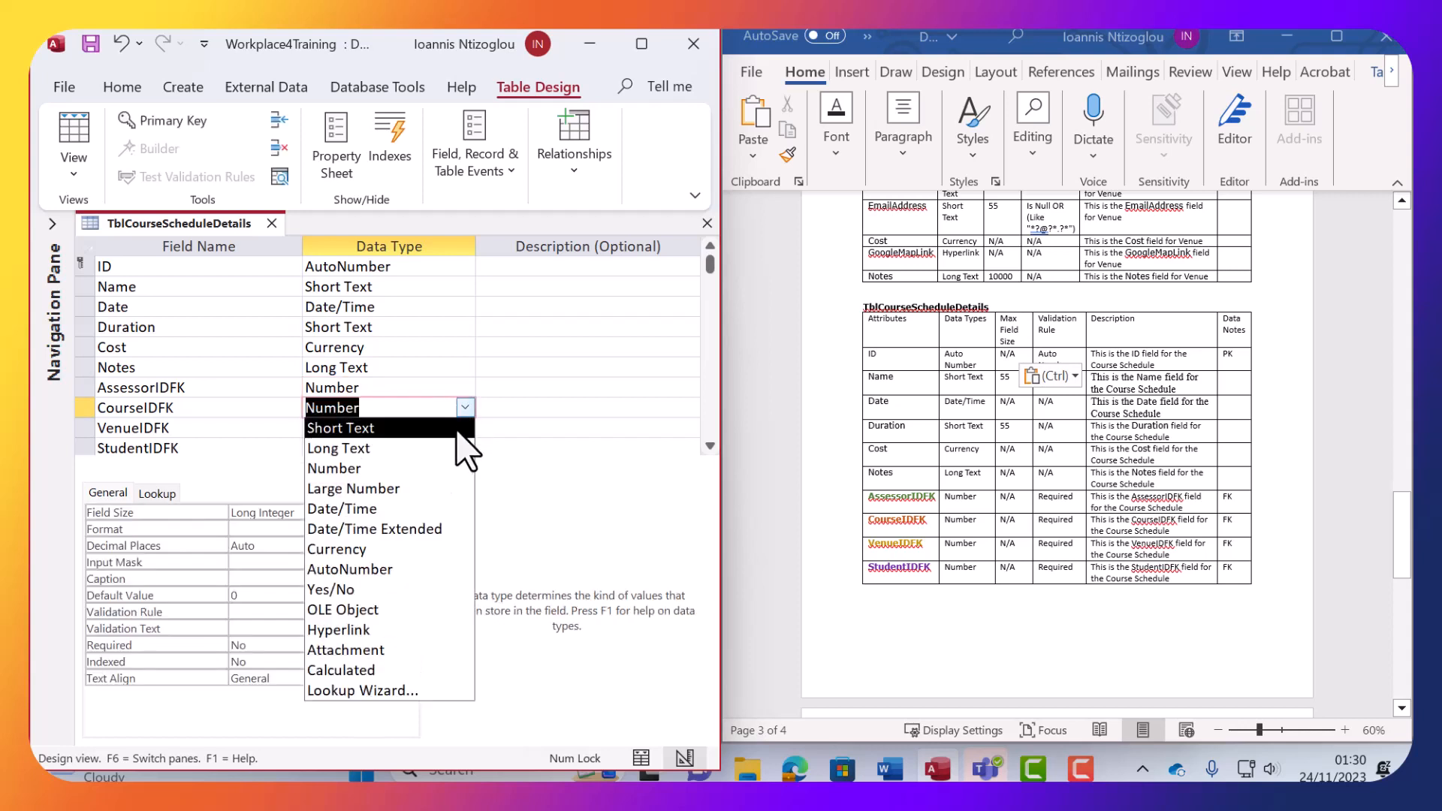
click(270, 662)
click(308, 644)
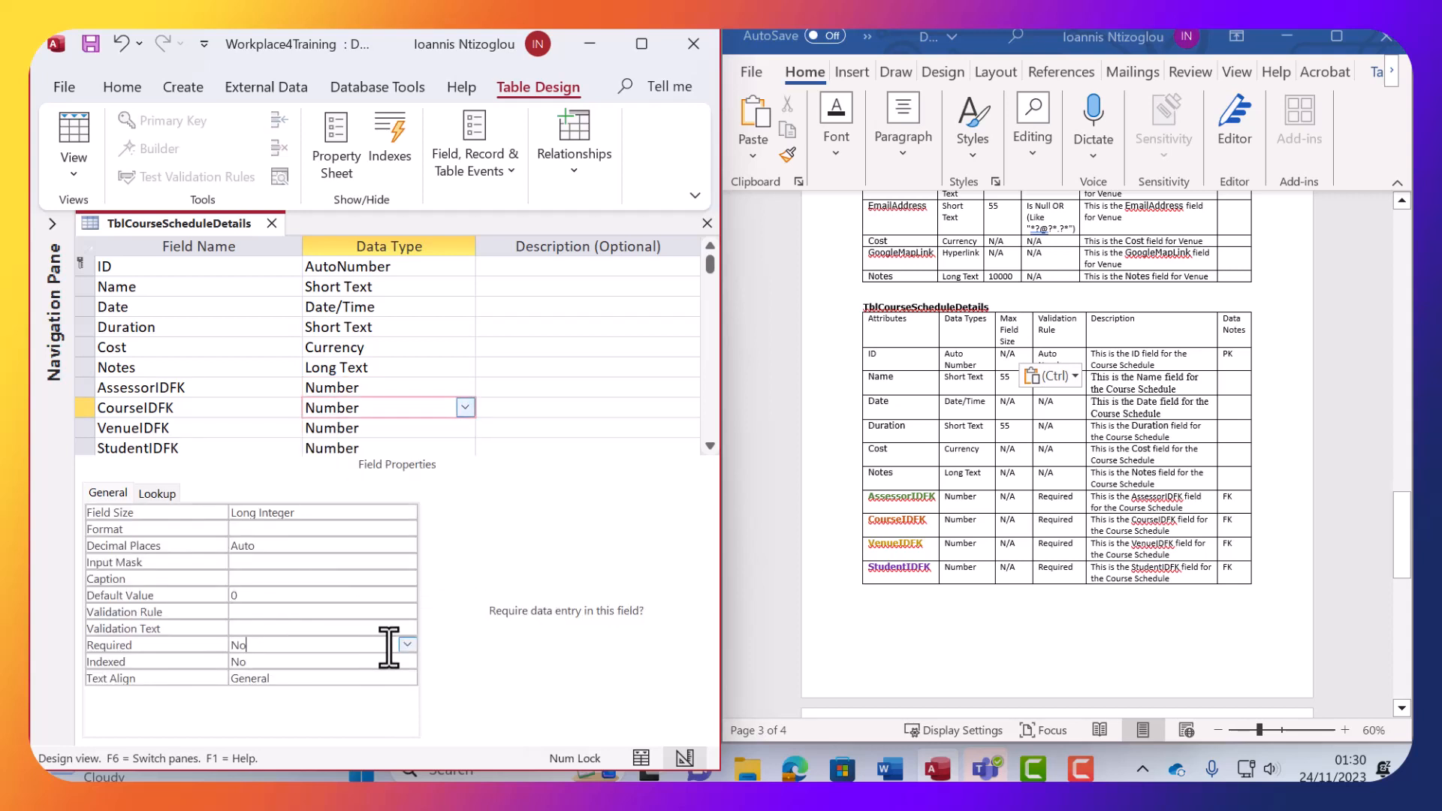
click(408, 645)
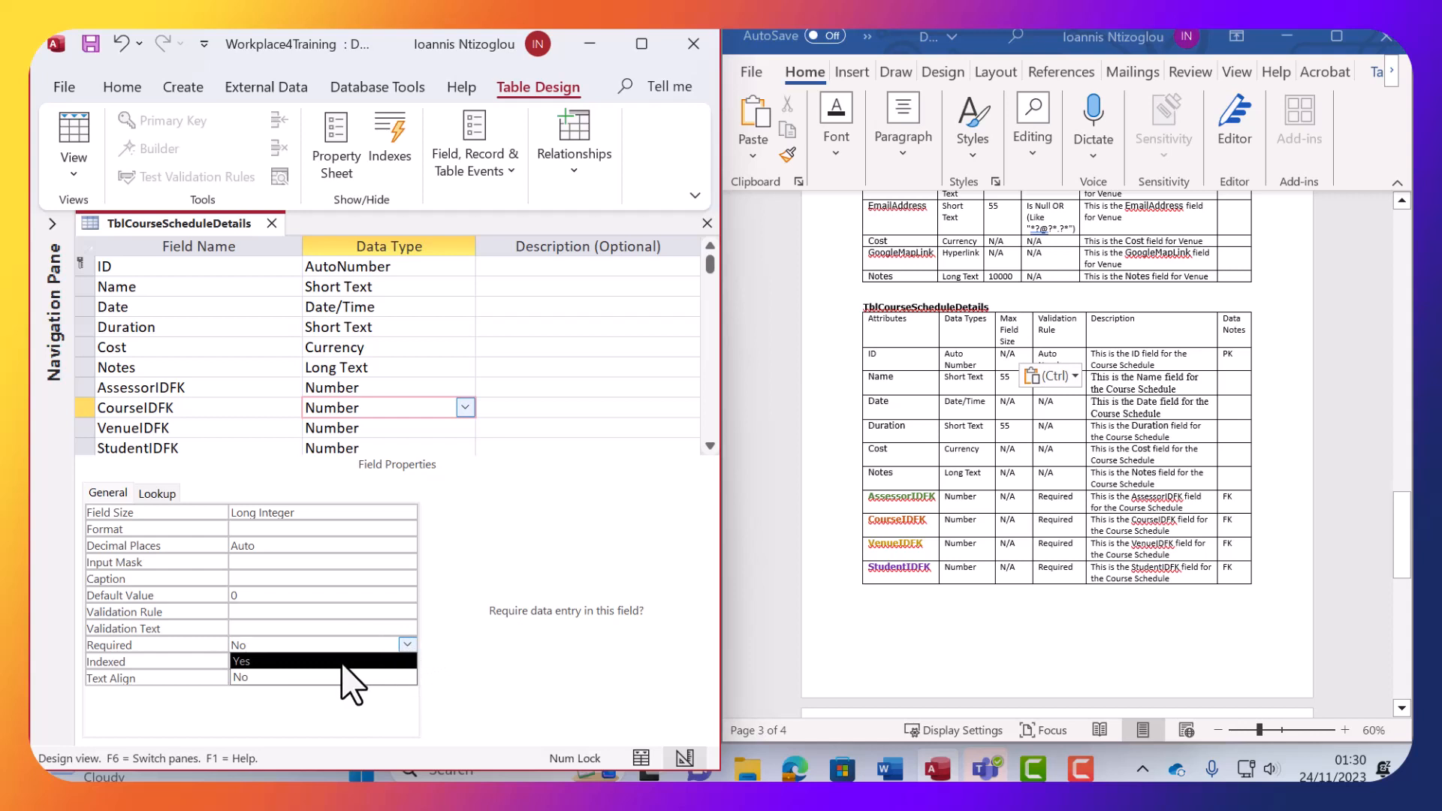
click(348, 676)
Set the Required property of the VenueIDFK field to Yes.
click(436, 428)
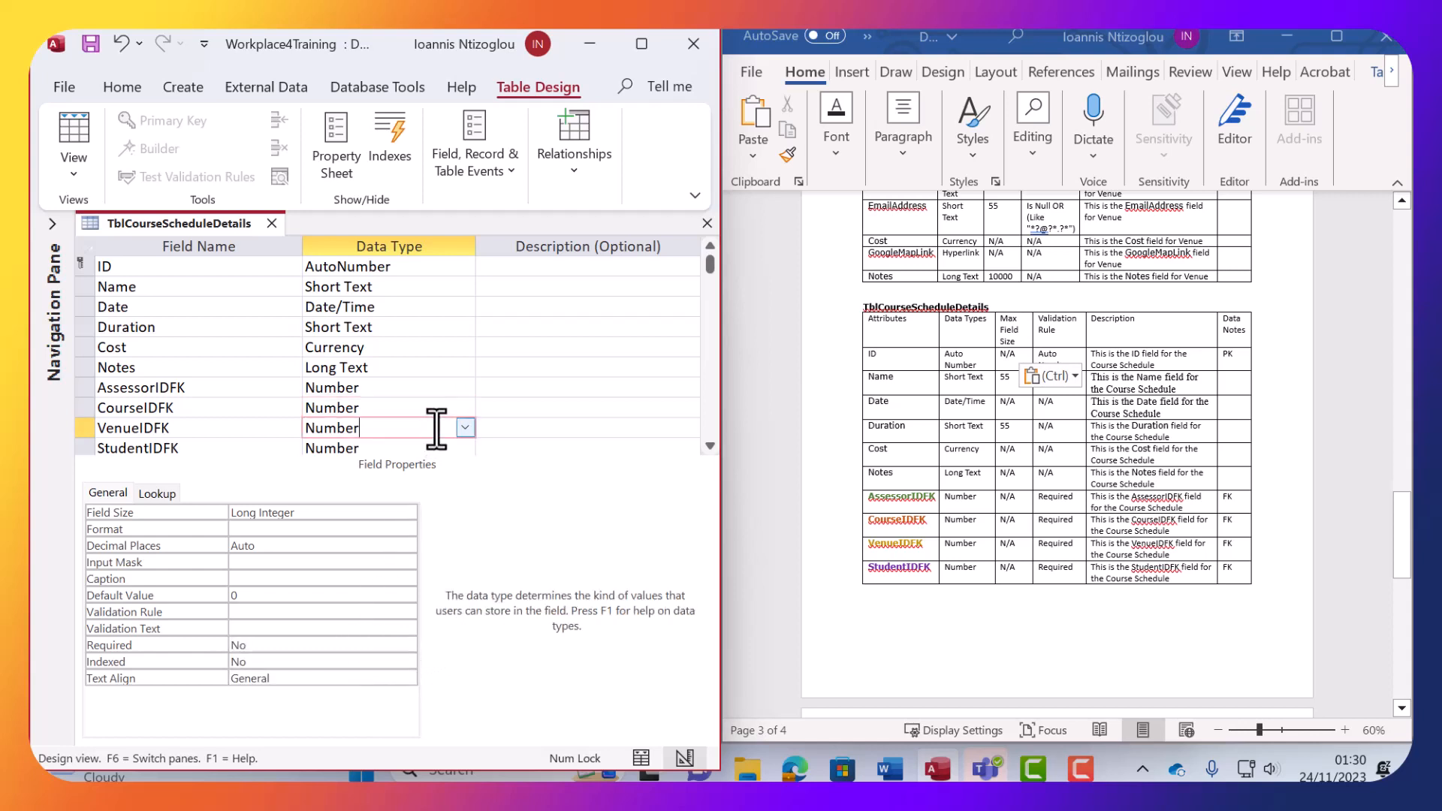
click(387, 644)
click(407, 644)
click(383, 661)
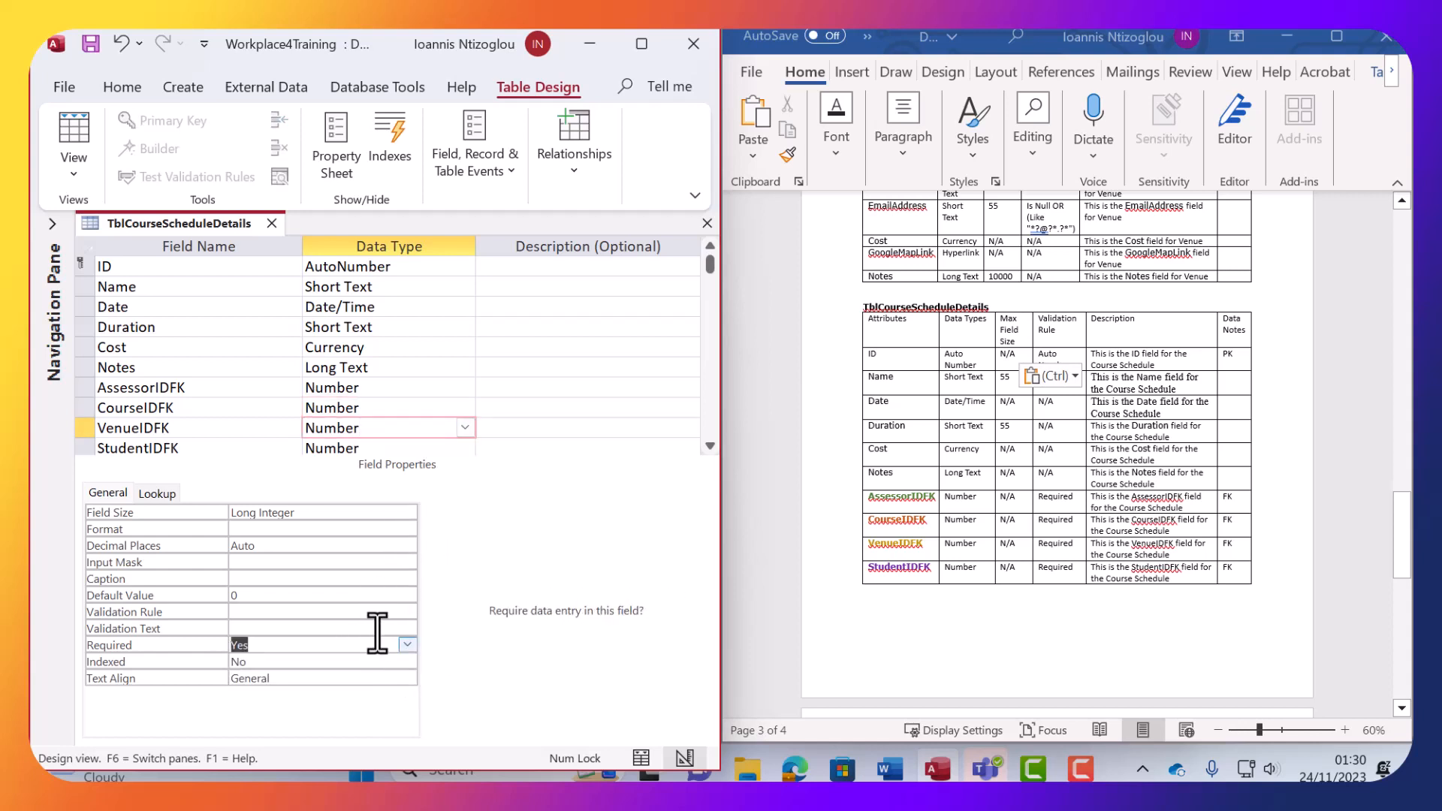
Set the Required property of the StudentIDFK field to Yes.
click(382, 449)
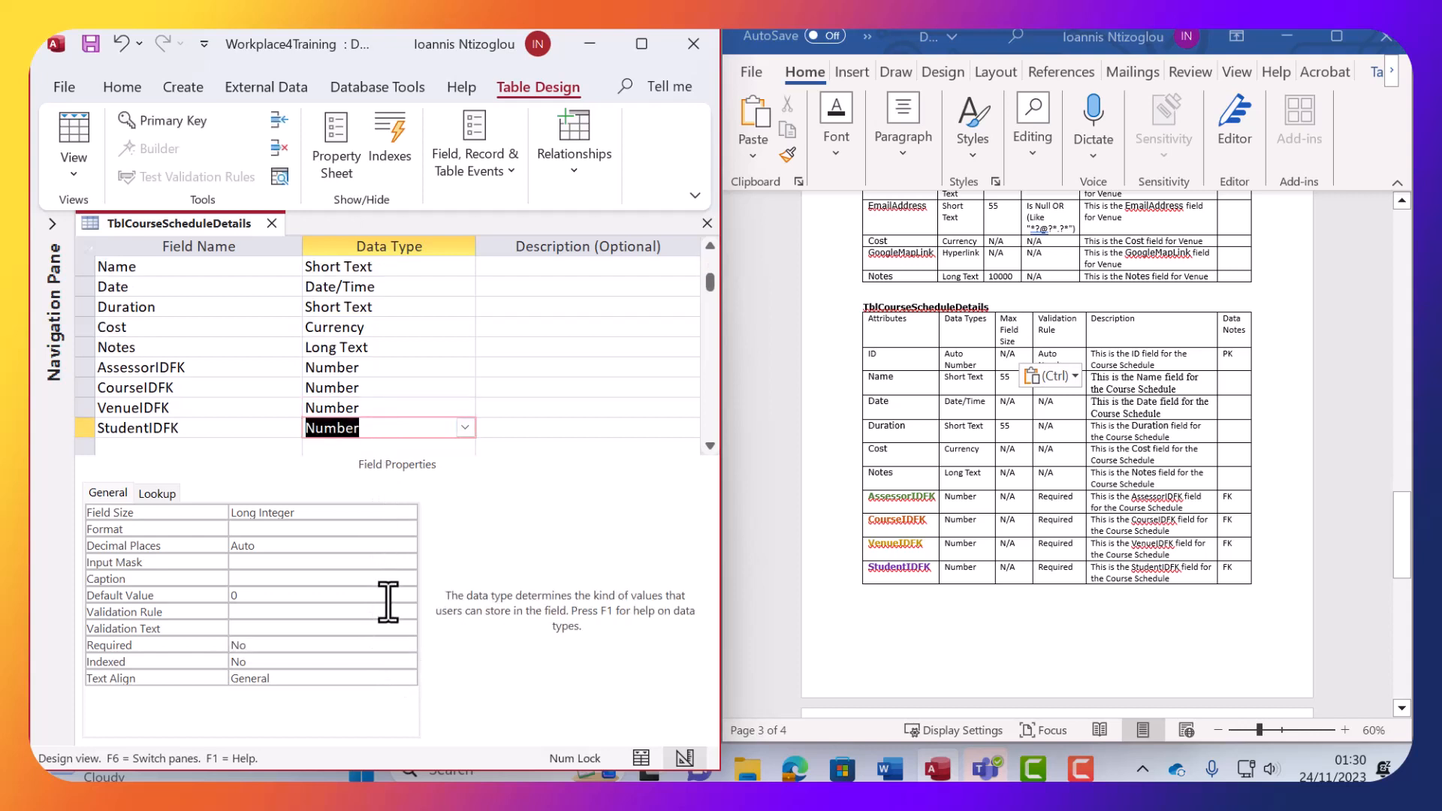
click(380, 633)
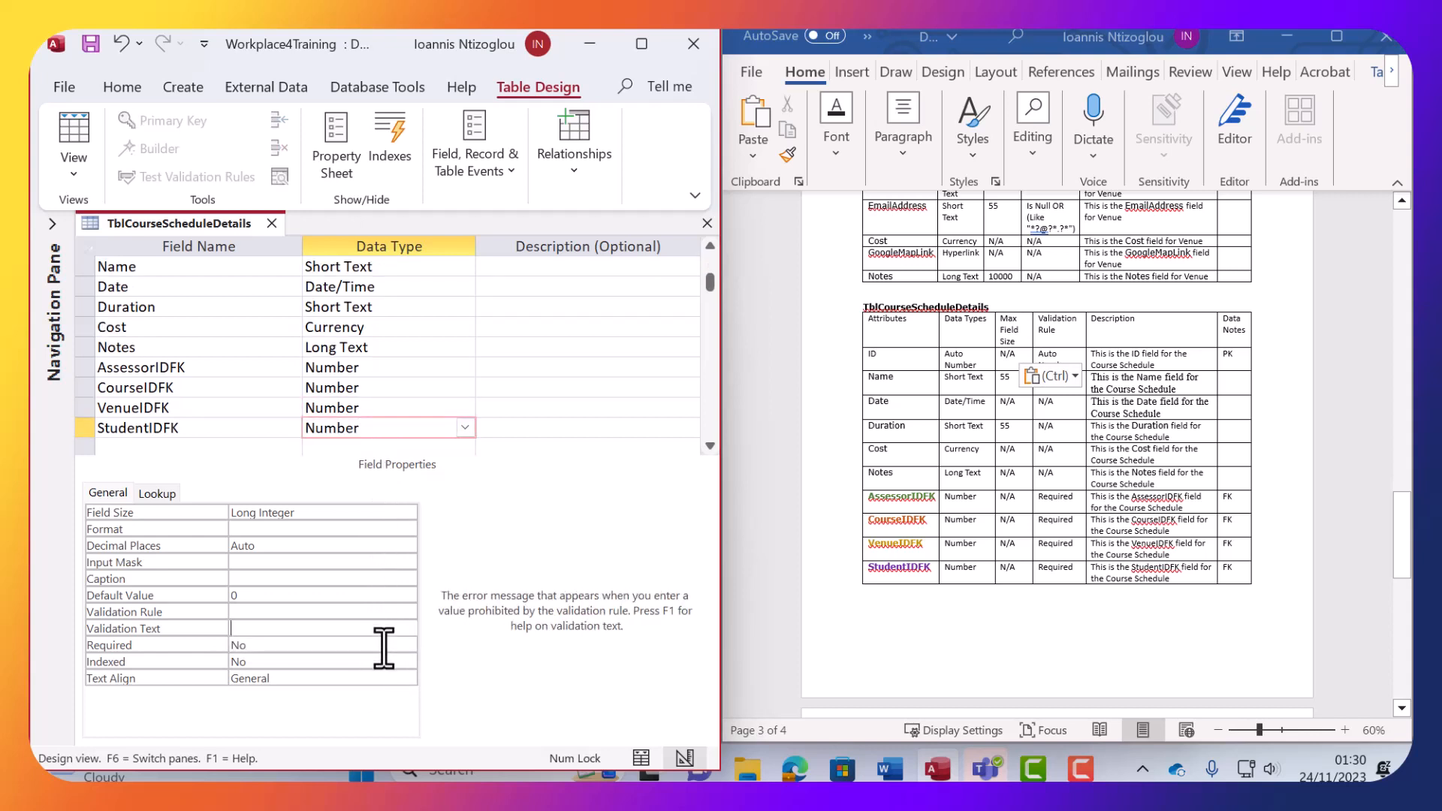
click(404, 645)
click(406, 644)
click(373, 662)
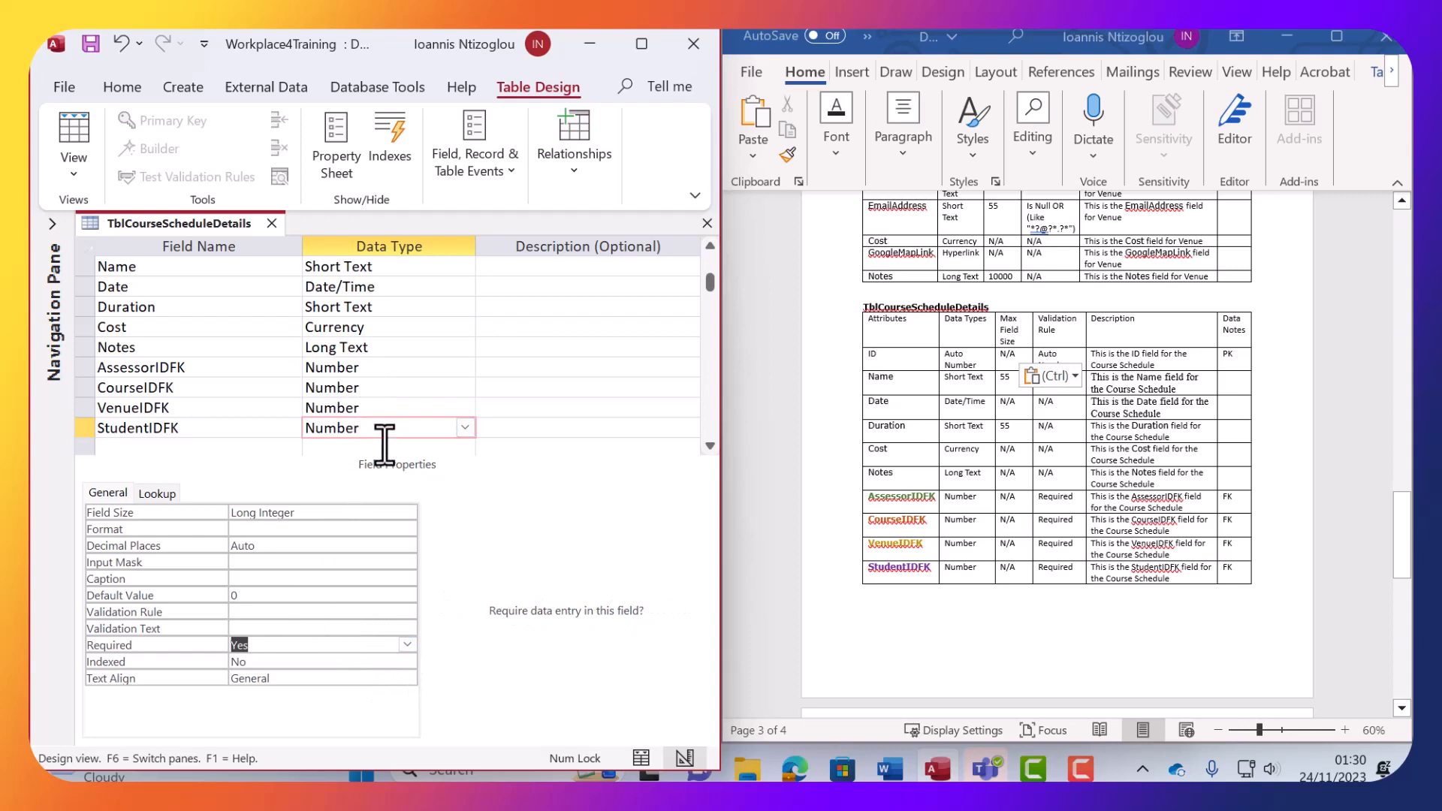
Copy the ID attribute's description from the Word course schedule table into the description of the ID field in Access.
scroll(384, 417, down, 1)
scroll(383, 417, up, 2)
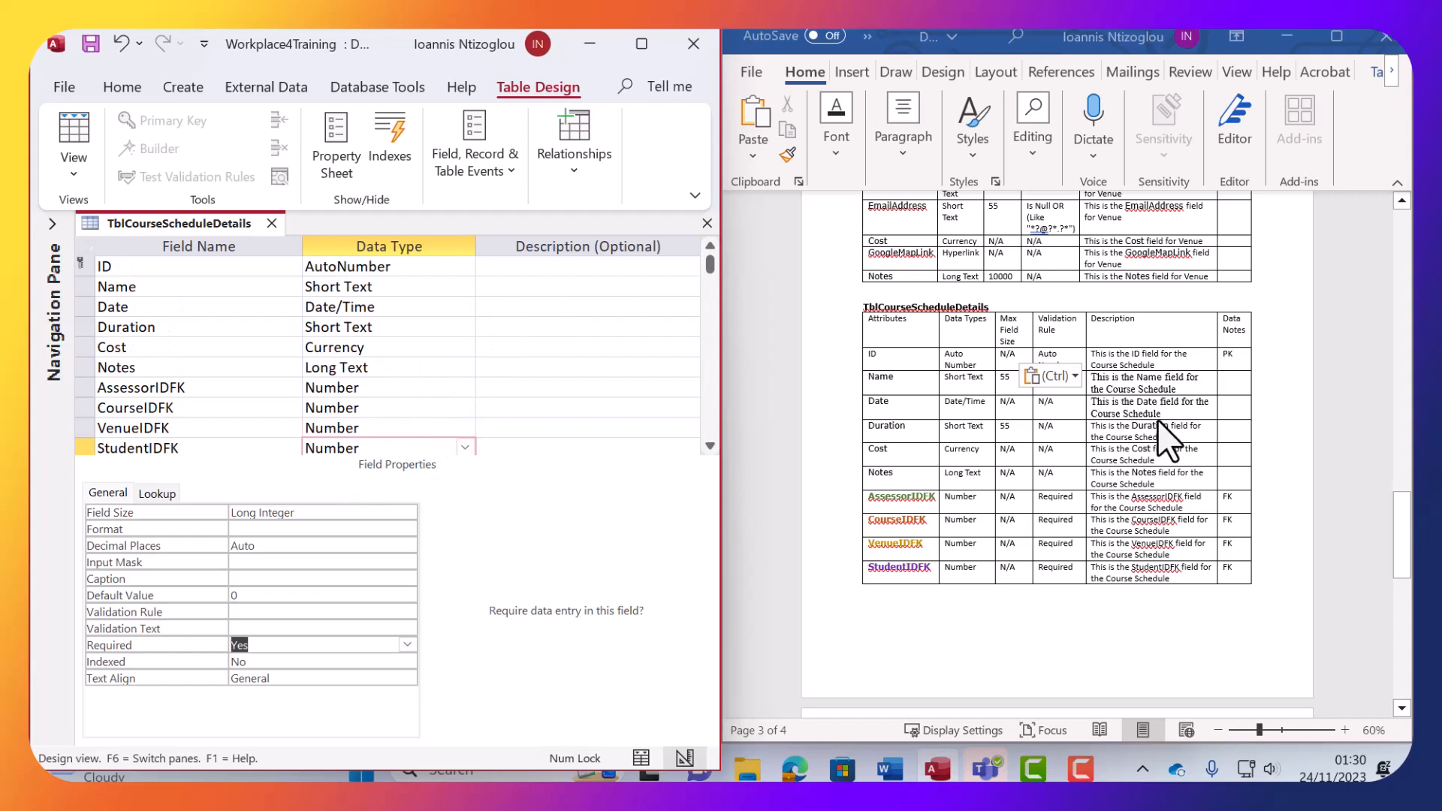
click(1173, 431)
double_click(1124, 366)
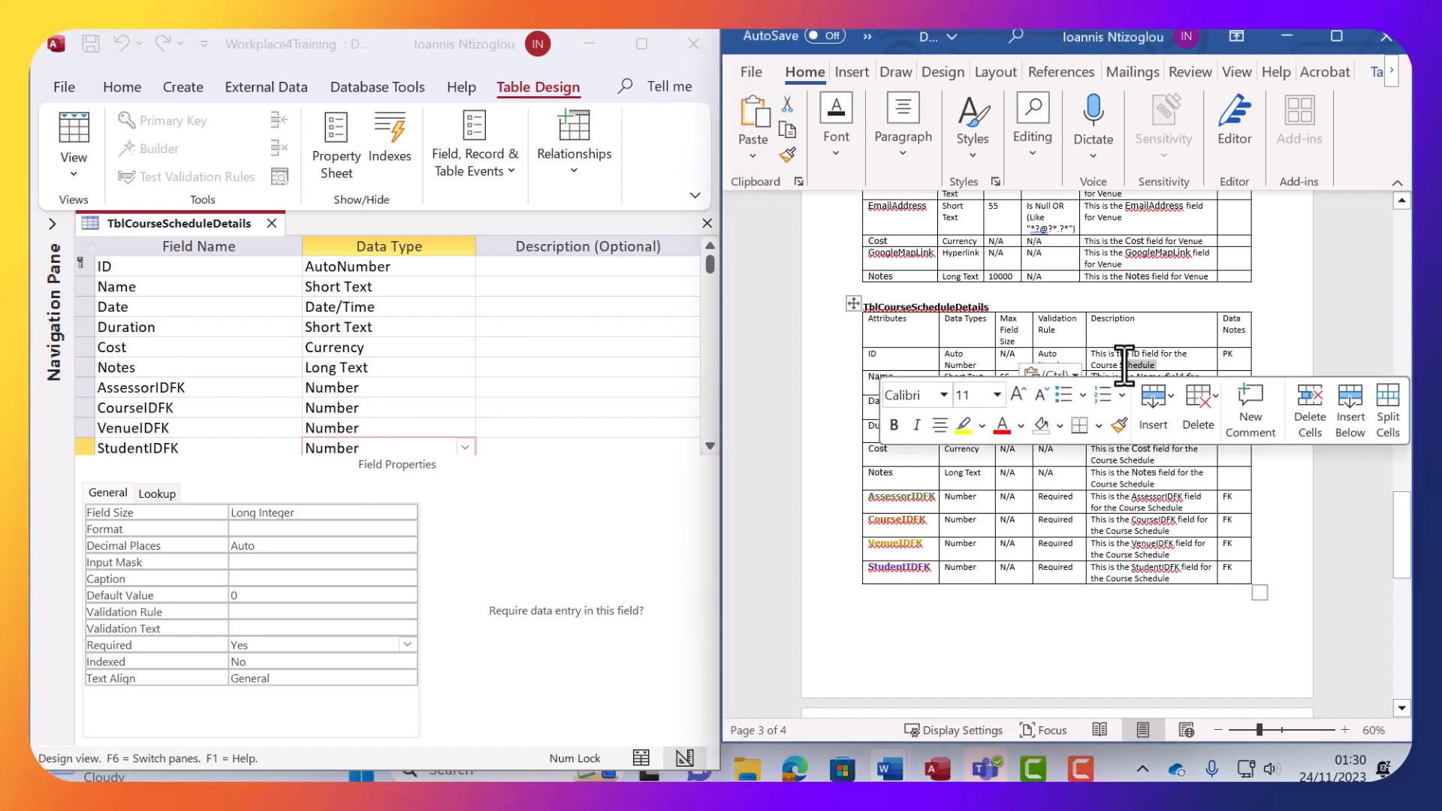
triple_click(1124, 366)
key(ctrl+c)
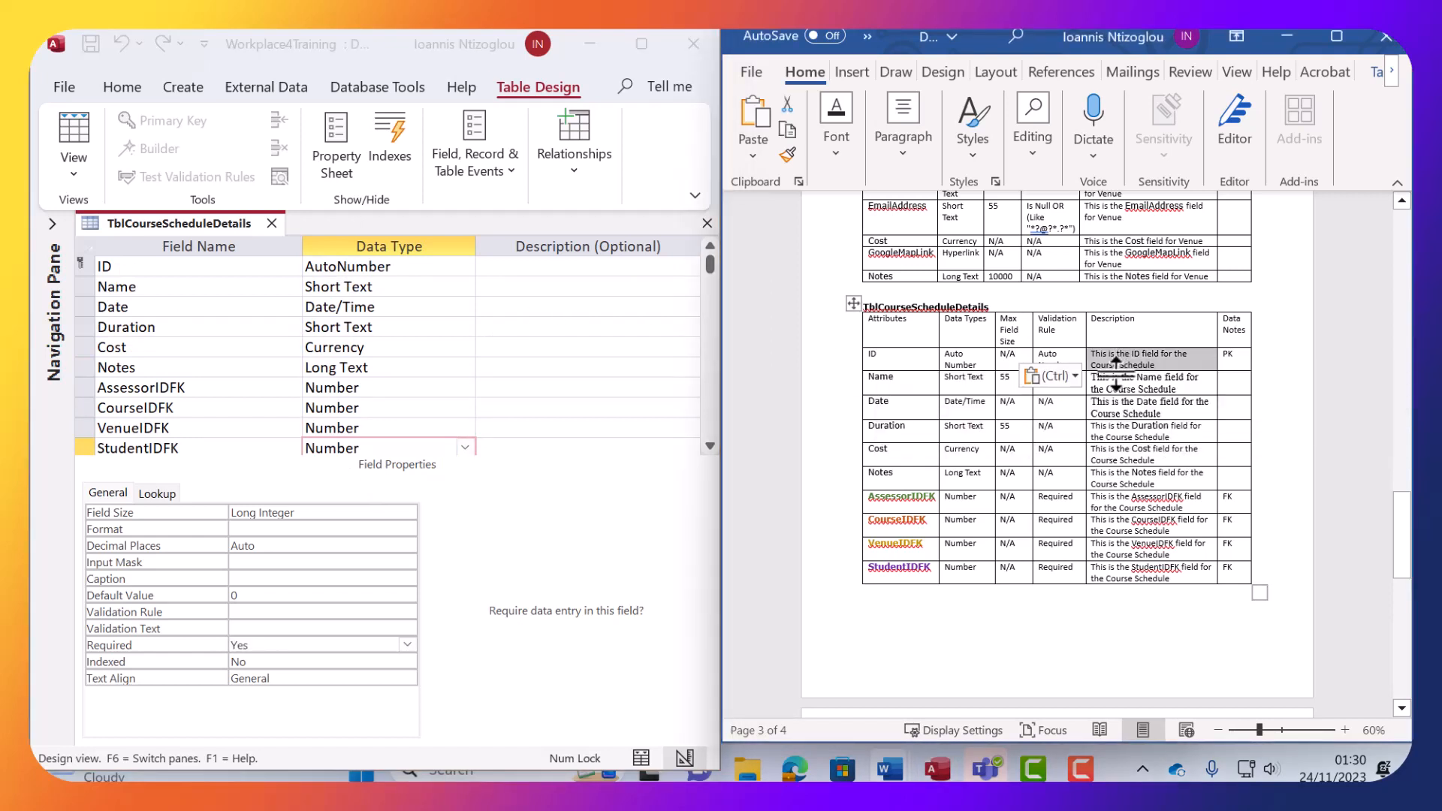
click(529, 287)
key(ctrl+v)
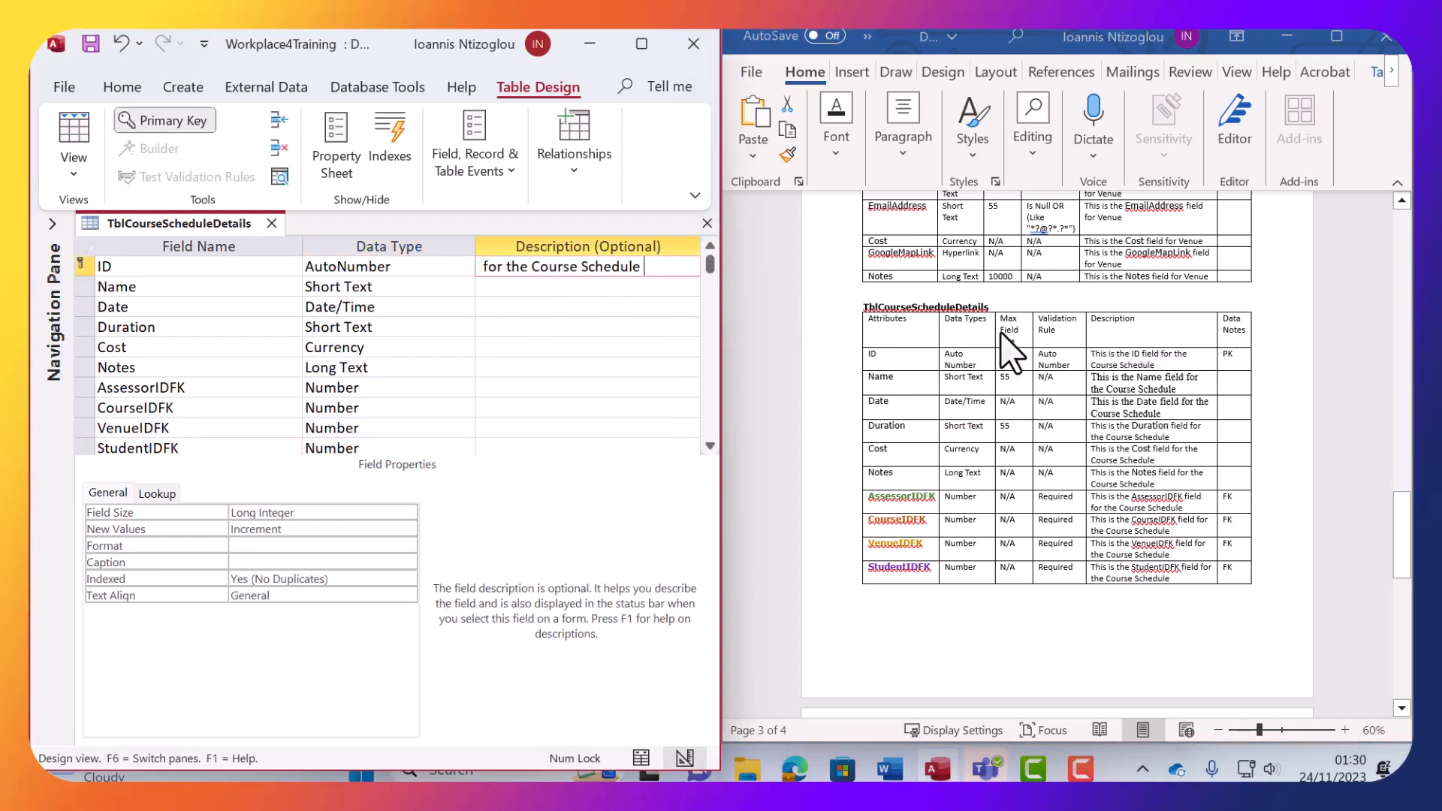
drag(1089, 353, 1136, 366)
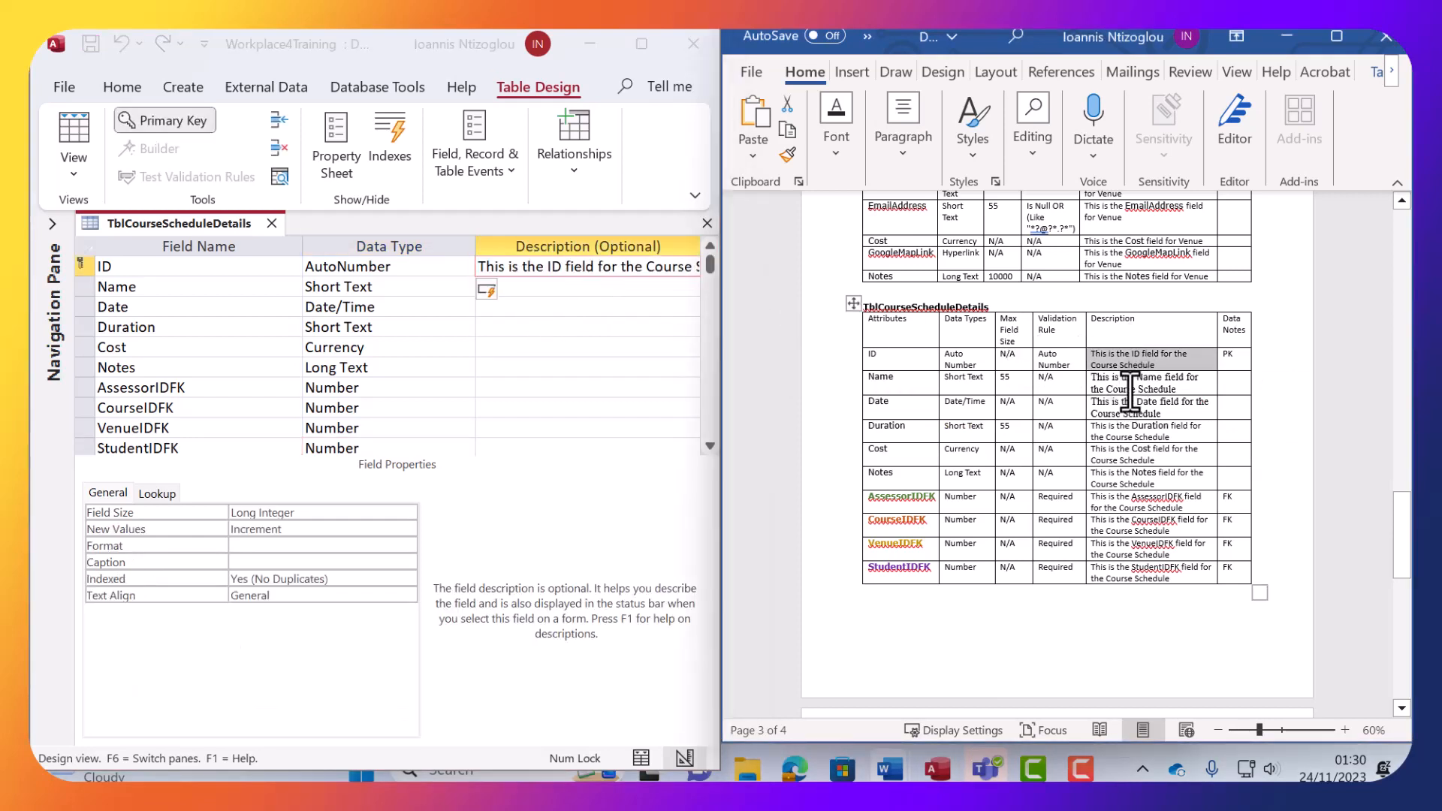
Copy the Name and Date descriptions from the Word table into the descriptions of the matching fields in TblCourseScheduleDetails.
triple_click(1131, 391)
key(ctrl+c)
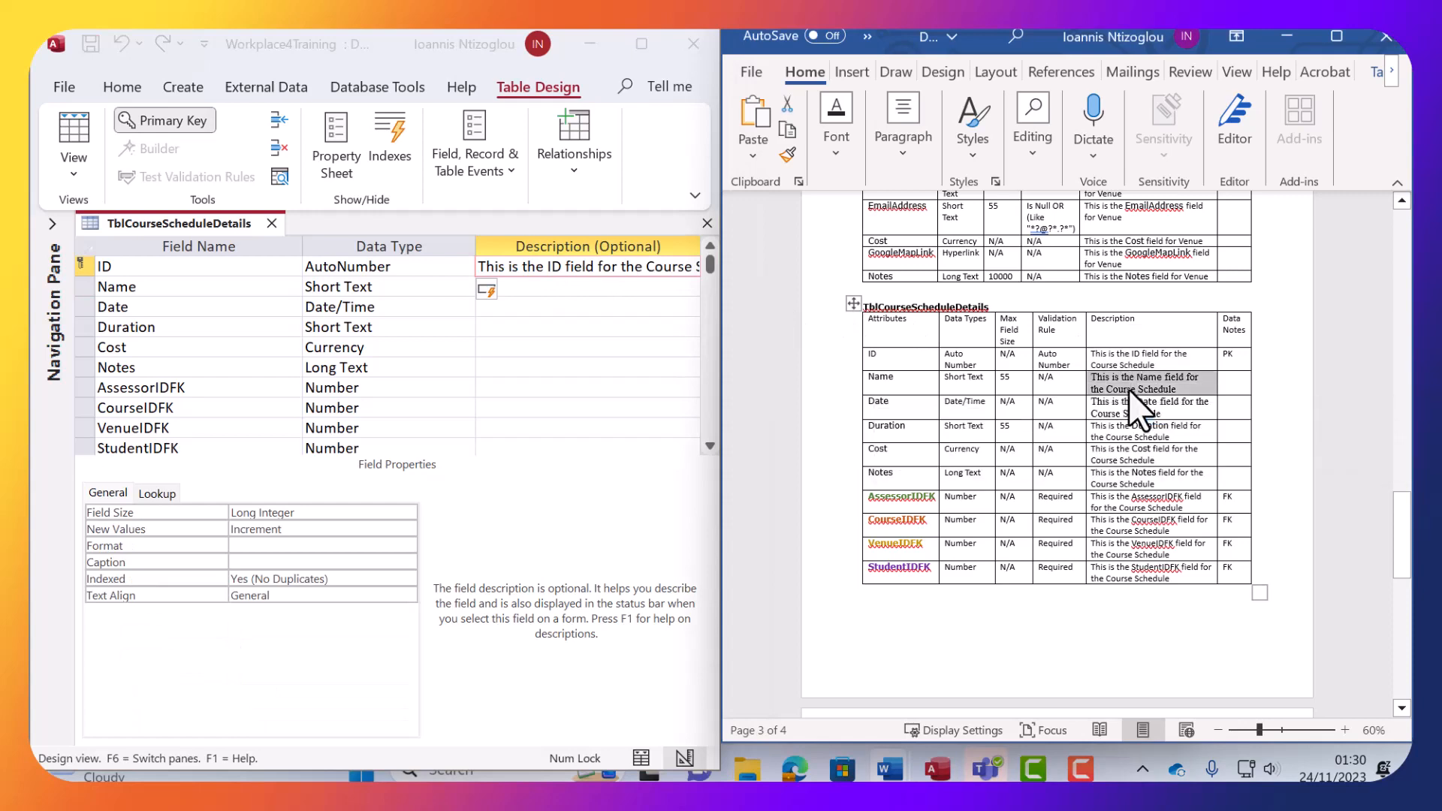
click(564, 288)
key(ctrl+v)
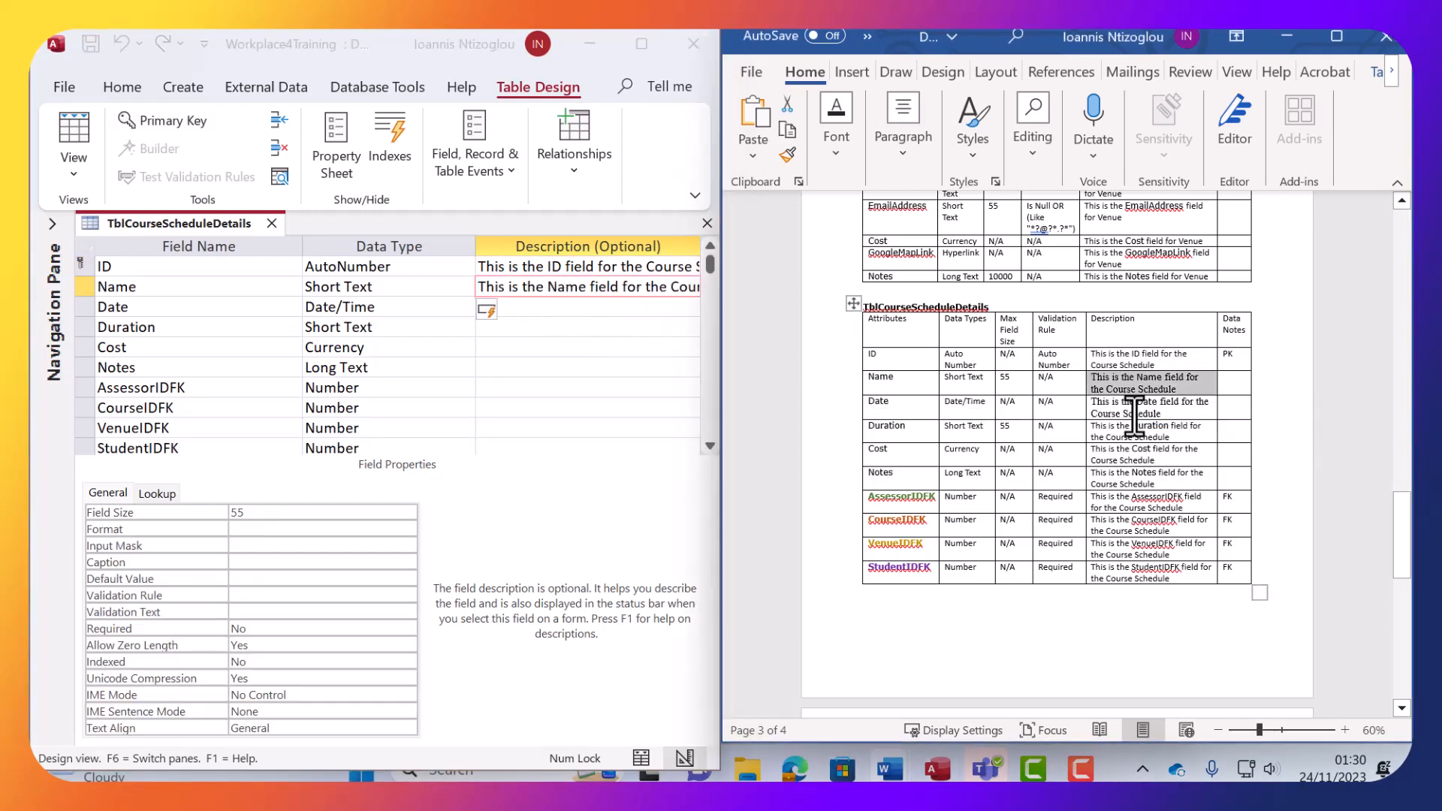
triple_click(1135, 409)
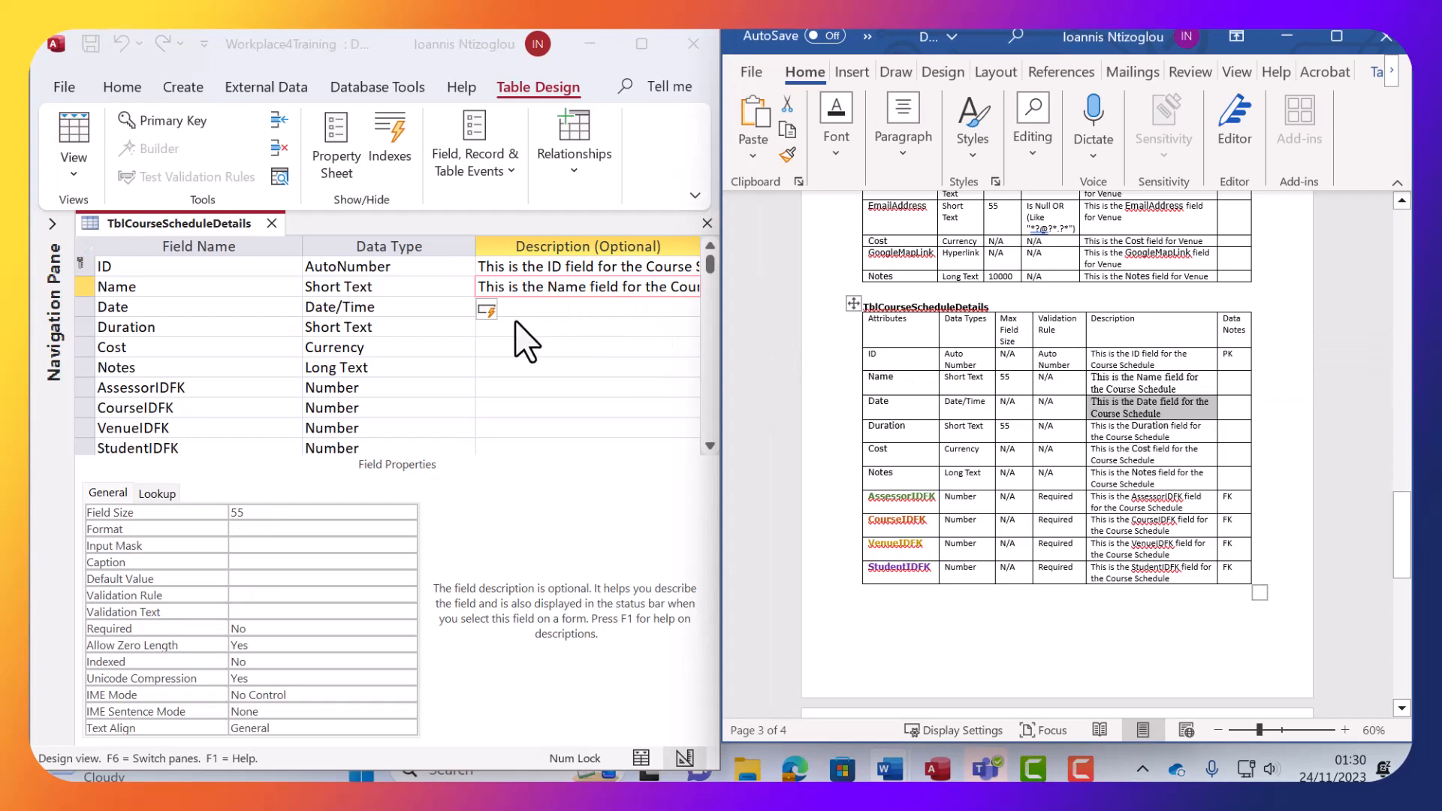
click(543, 308)
key(ctrl+v)
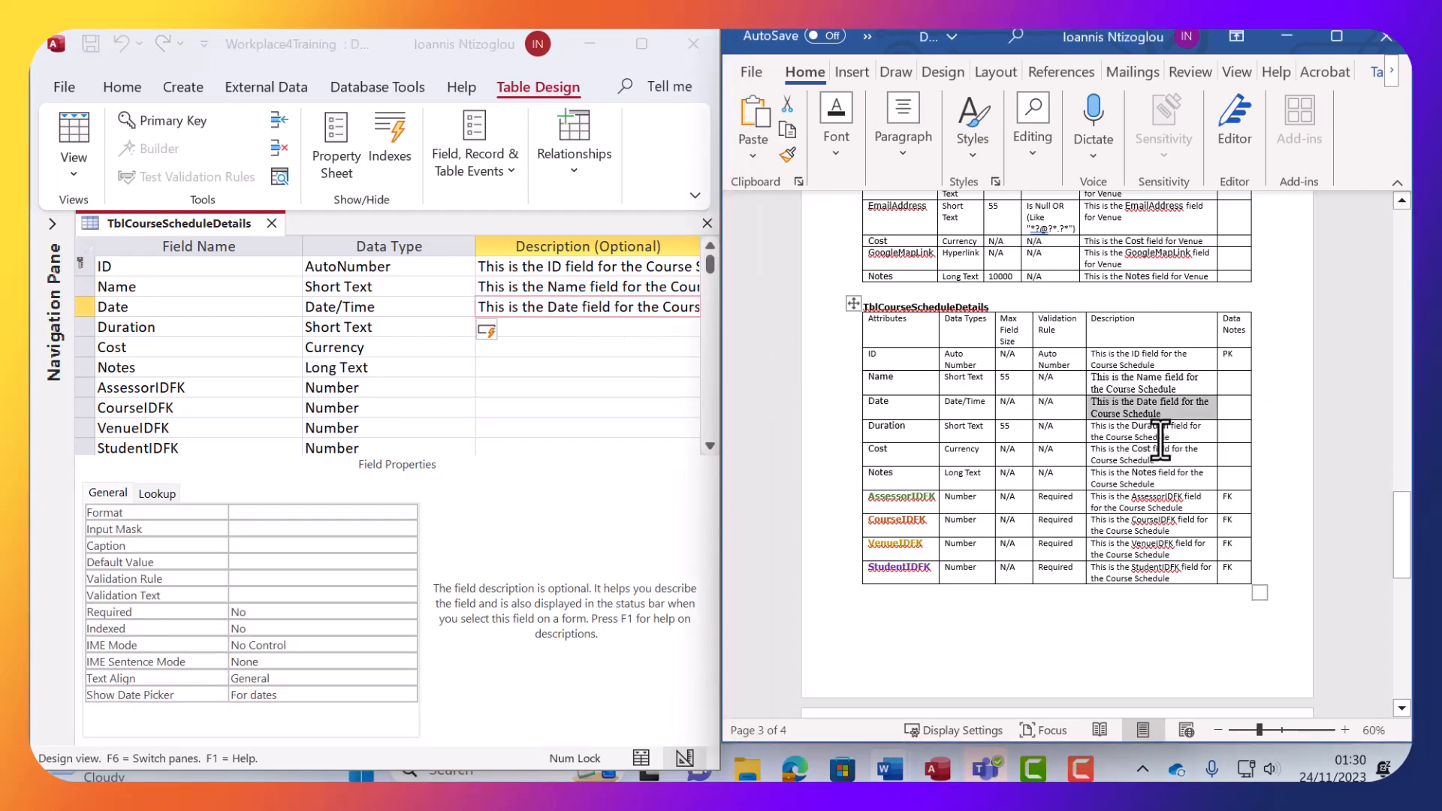
Copy the Duration and Cost descriptions from the Word course schedule table into the matching field descriptions in TblCourseScheduleDetails.
triple_click(1144, 429)
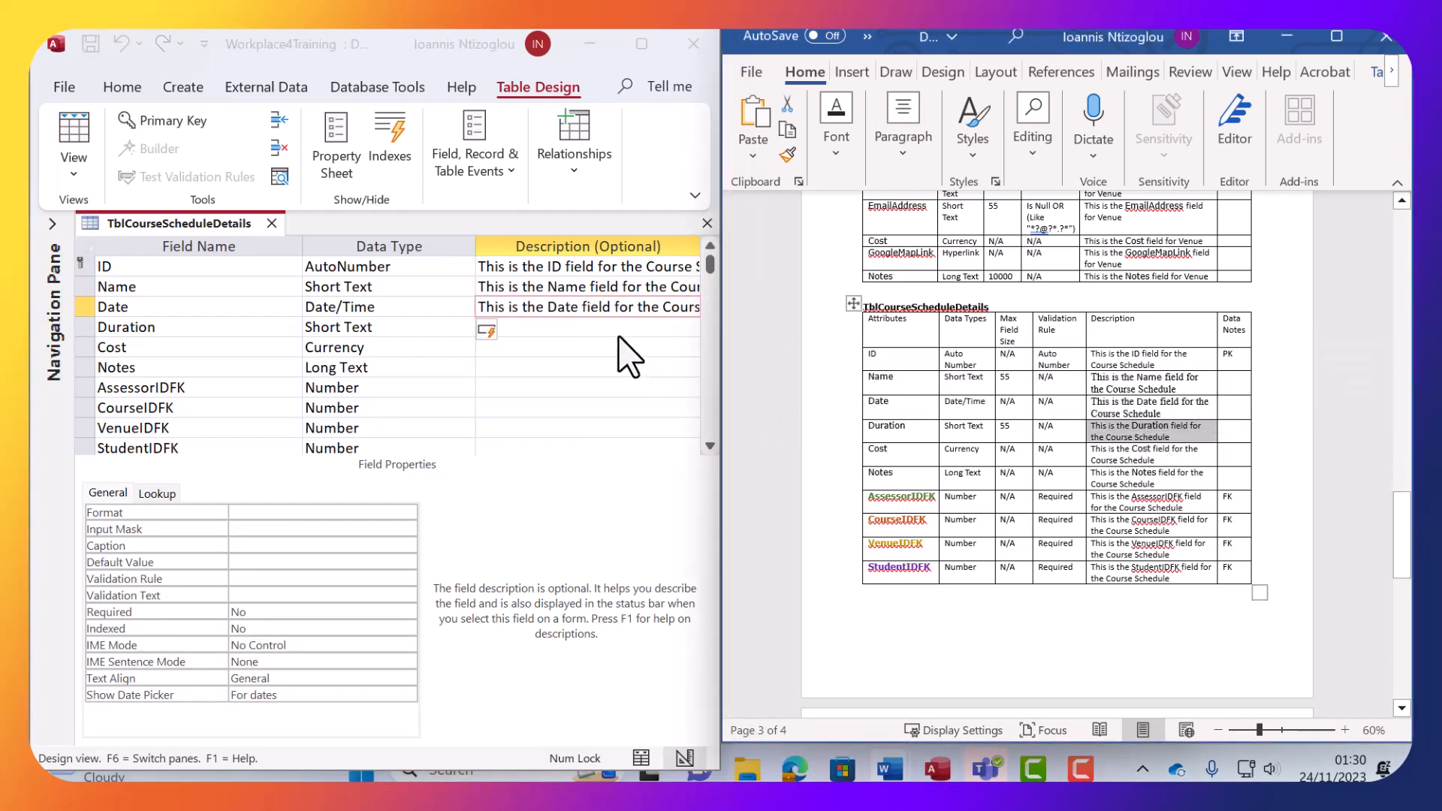
click(596, 328)
key(ctrl+v)
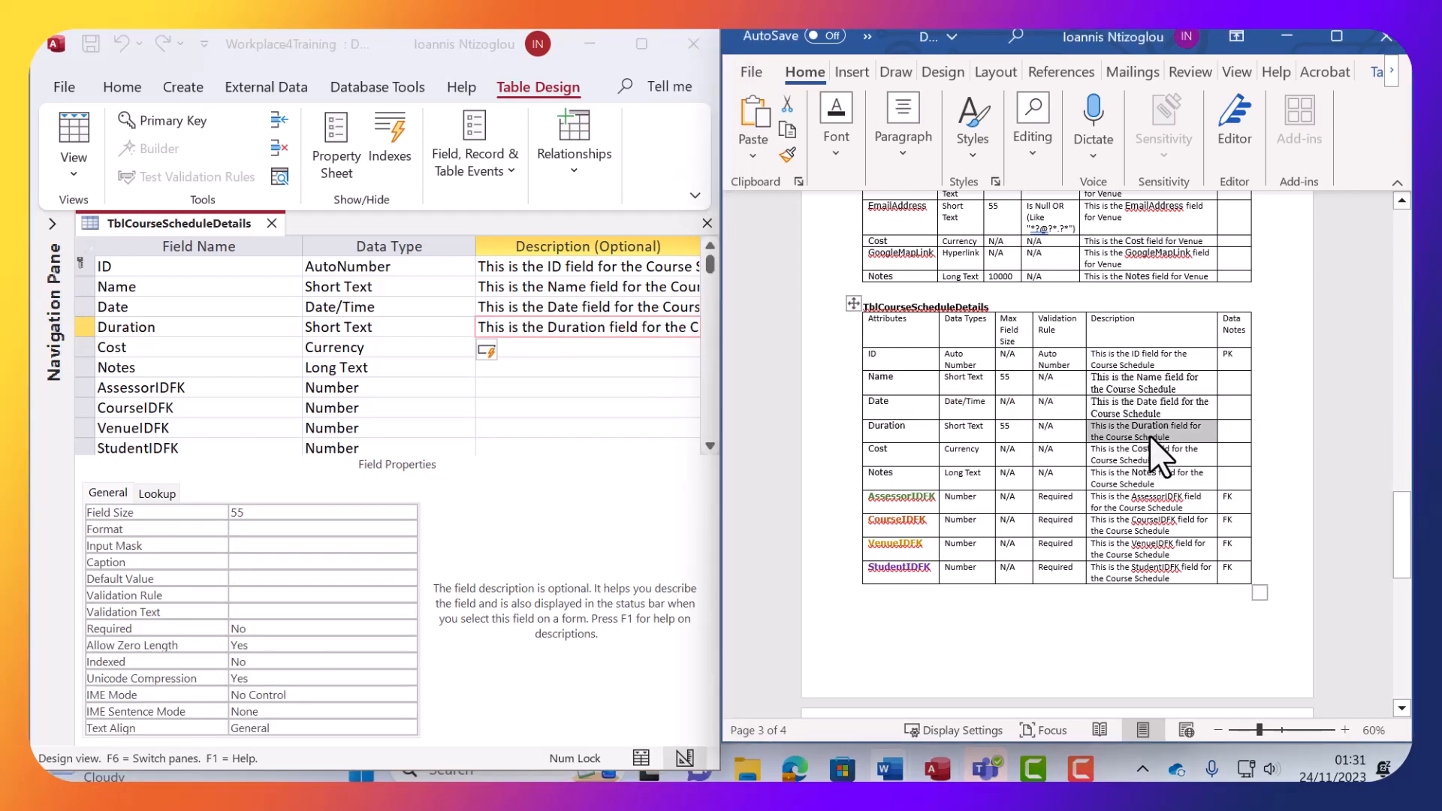
double_click(1131, 450)
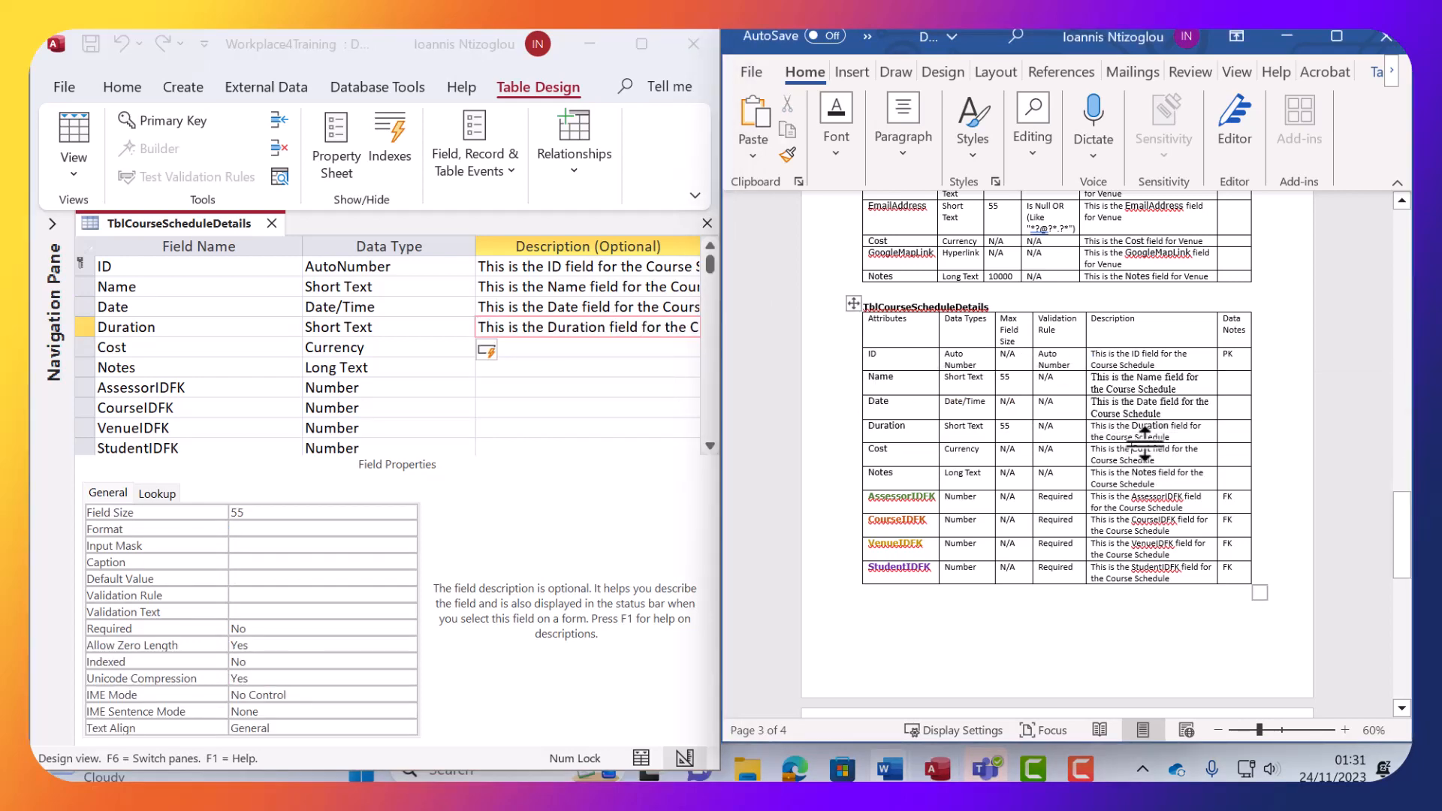
triple_click(1142, 450)
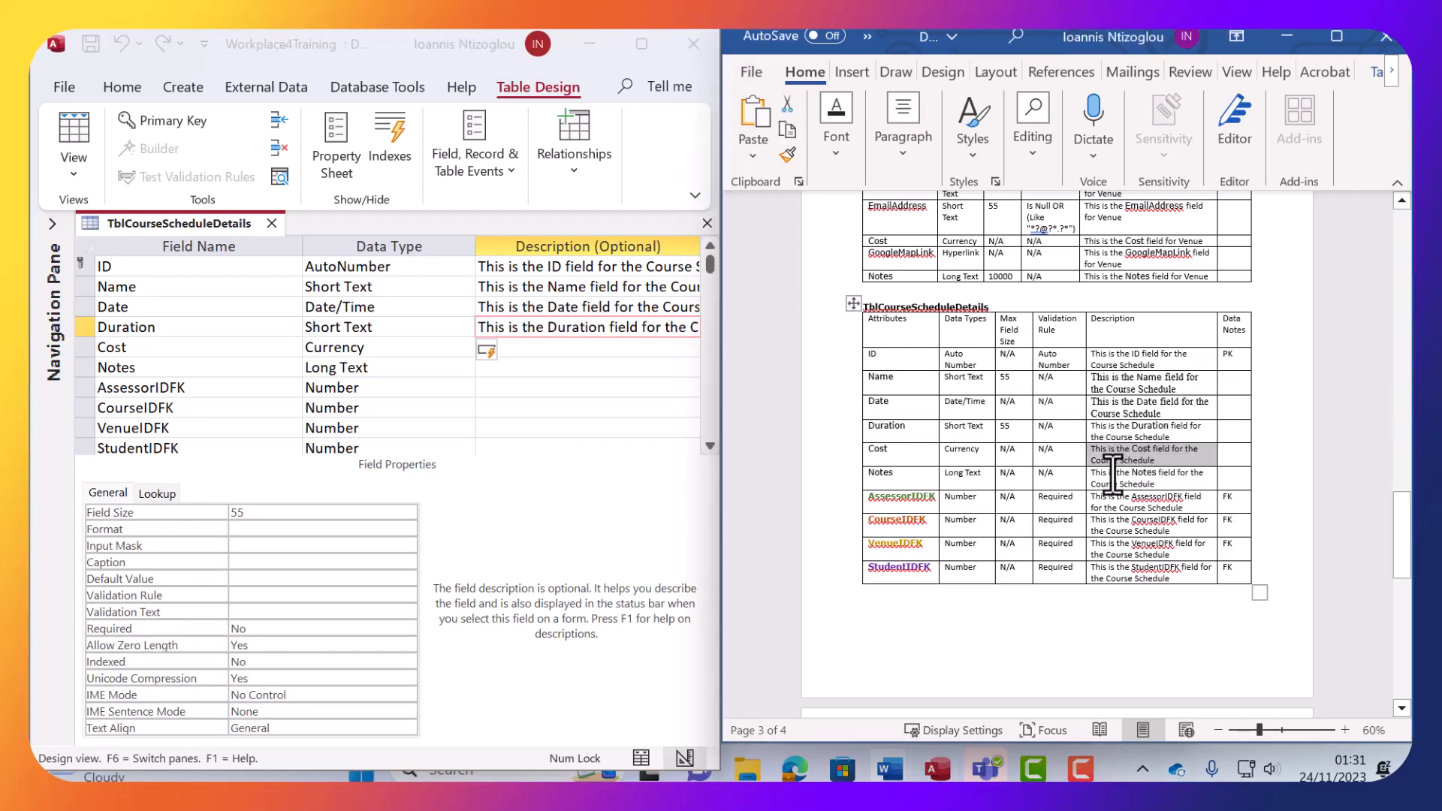
click(570, 350)
key(ctrl+v)
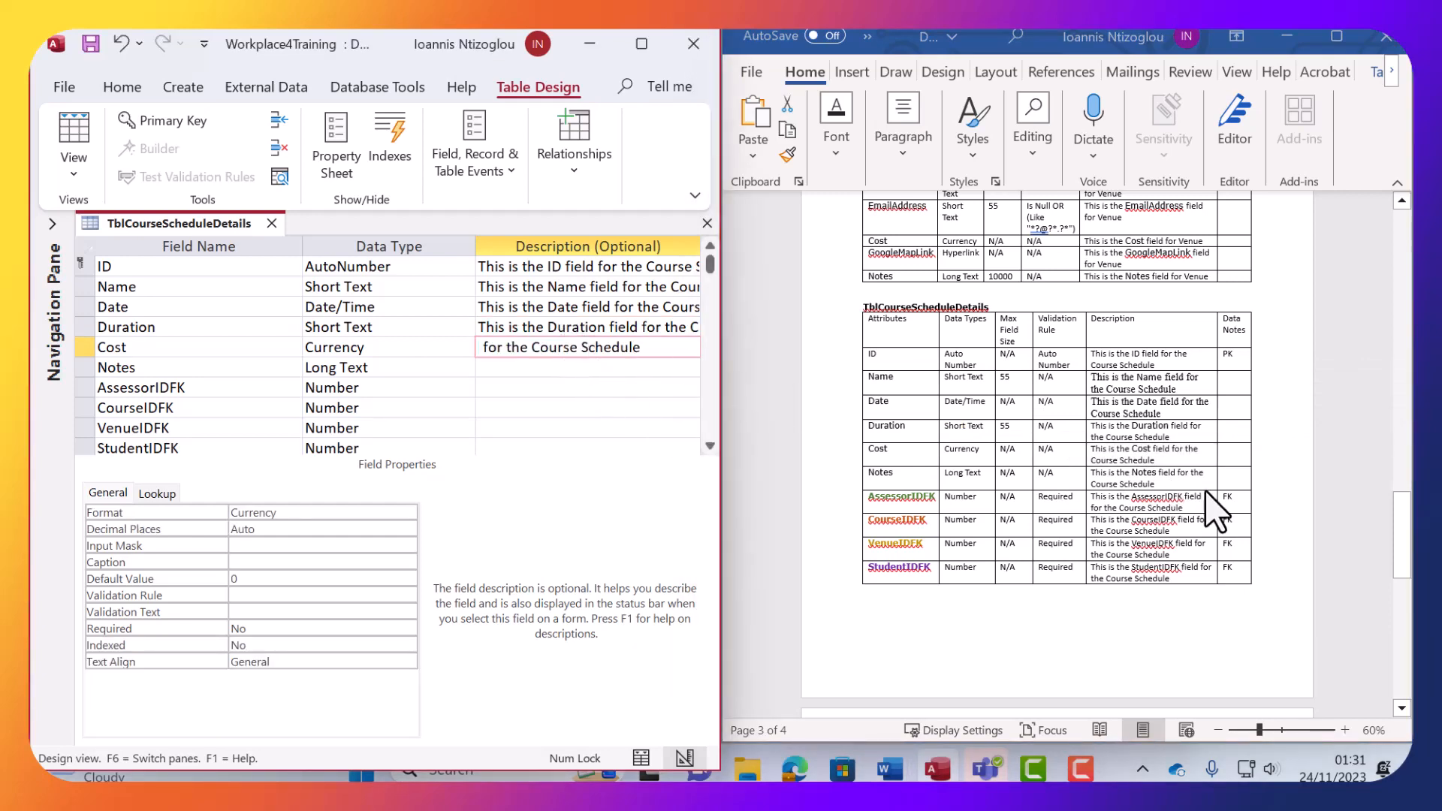
Copy the Notes and AssessorIDFK descriptions from the Word course schedule table into the descriptions of those fields in Access.
click(1147, 463)
triple_click(1140, 475)
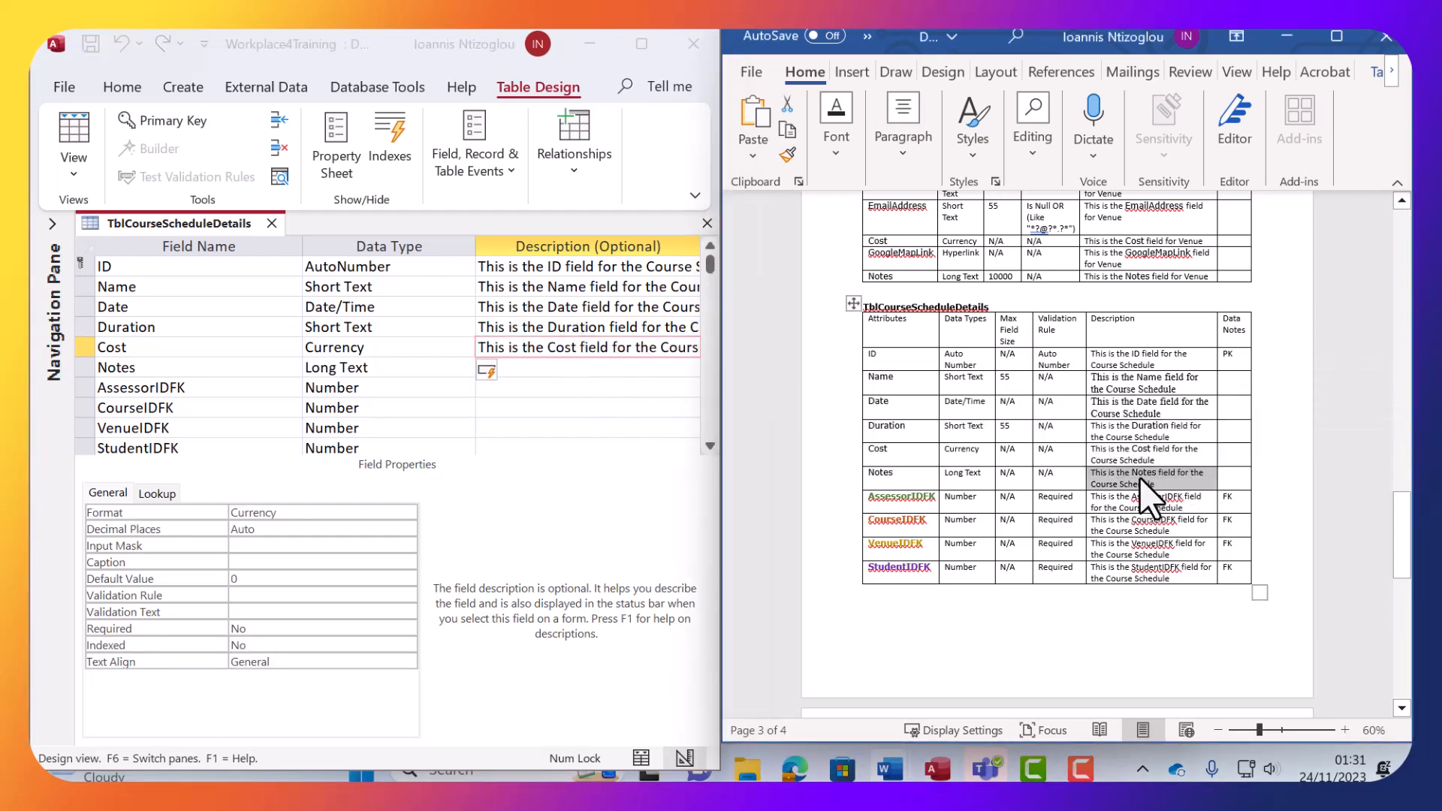
click(598, 353)
click(601, 367)
key(ctrl+v)
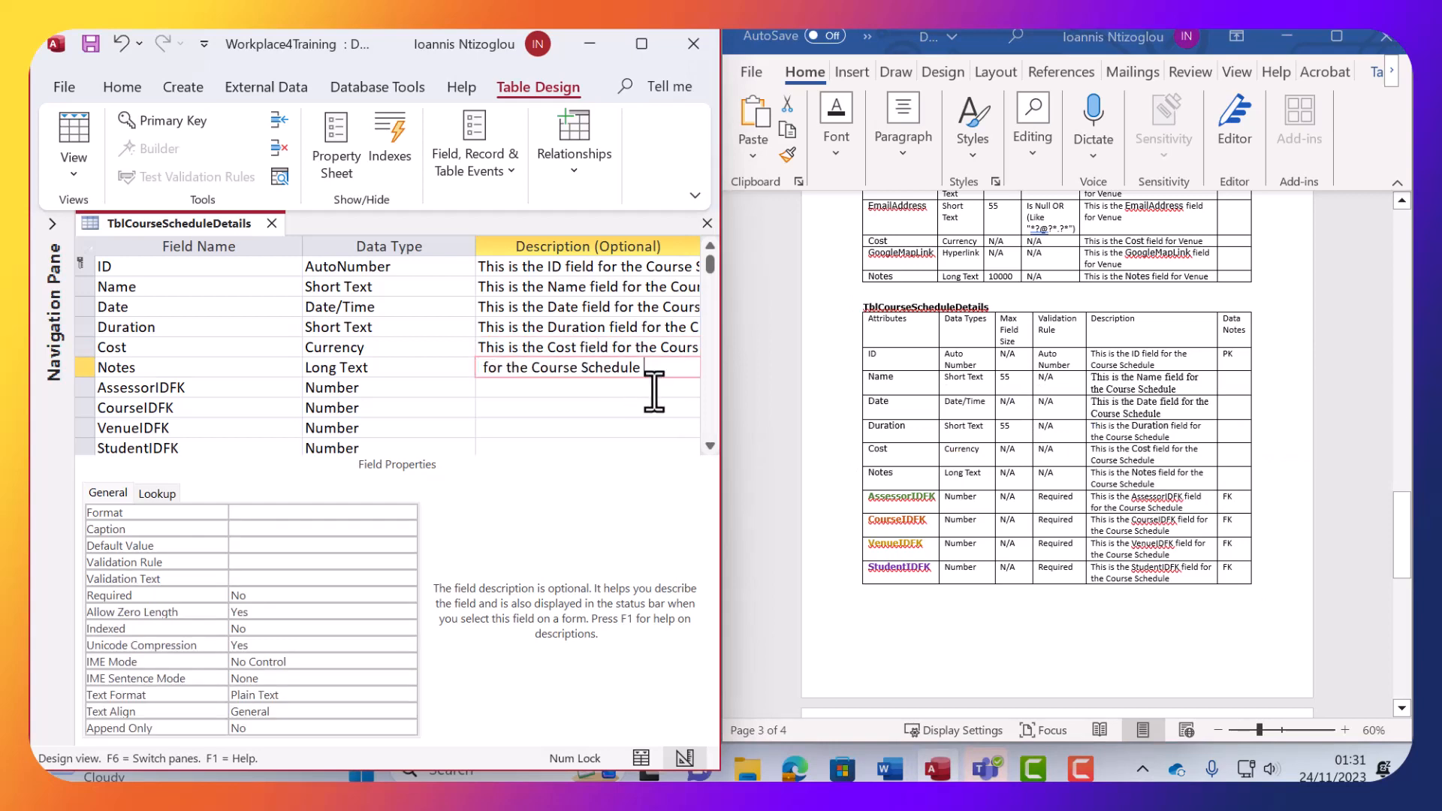
click(1119, 461)
triple_click(1125, 504)
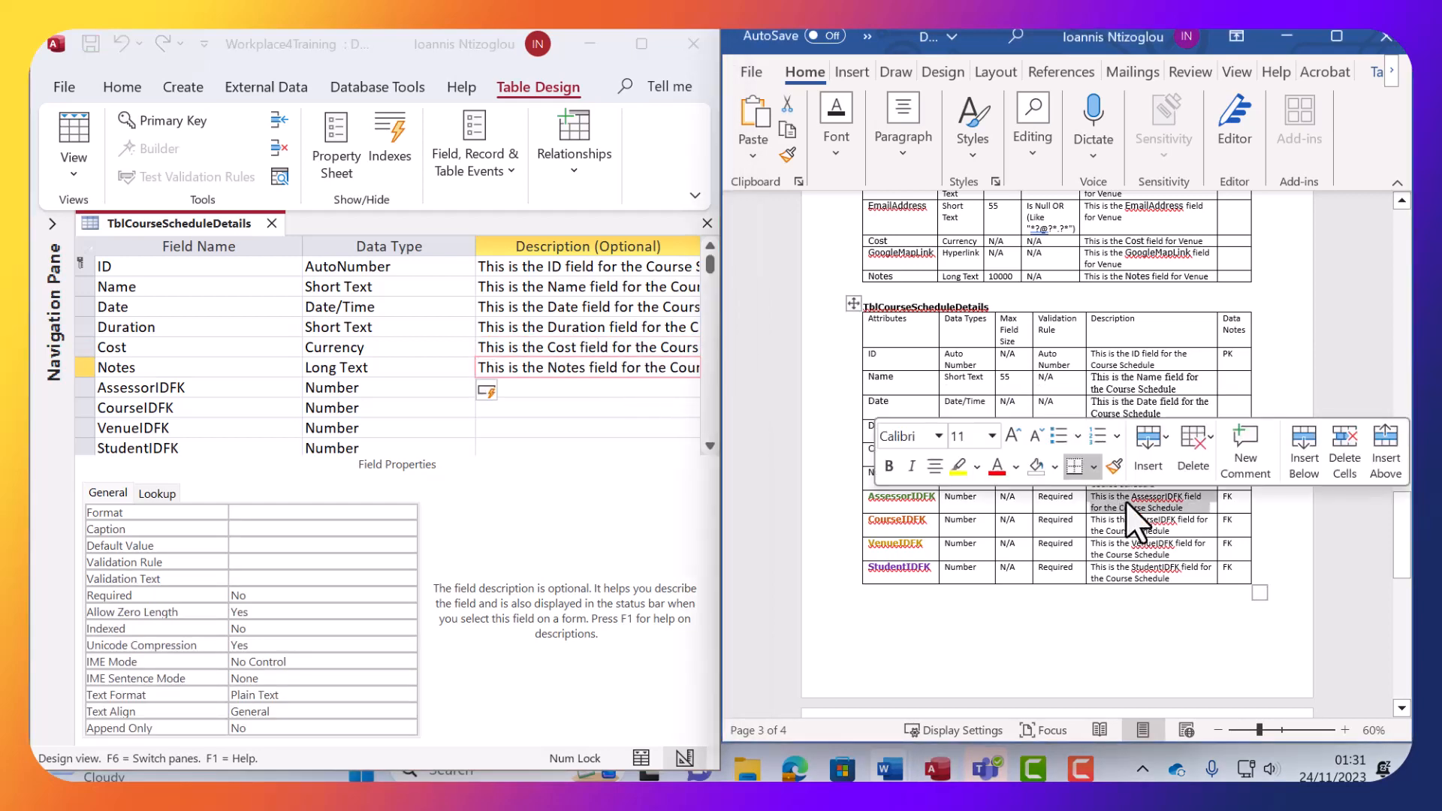
click(592, 390)
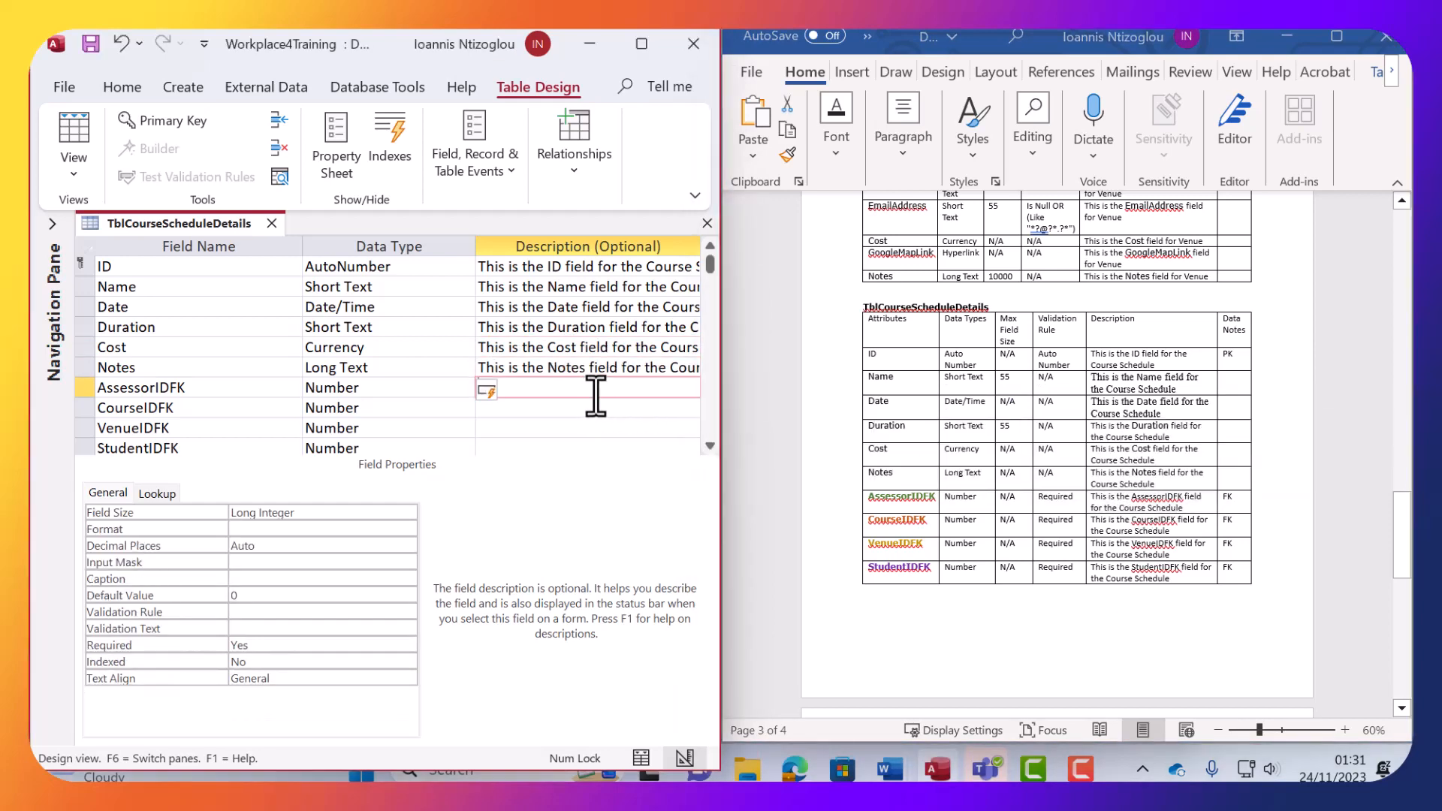
key(ctrl+v)
Copy the CourseIDFK and VenueIDFK descriptions from the Word course schedule table into the matching Access field descriptions.
click(1149, 505)
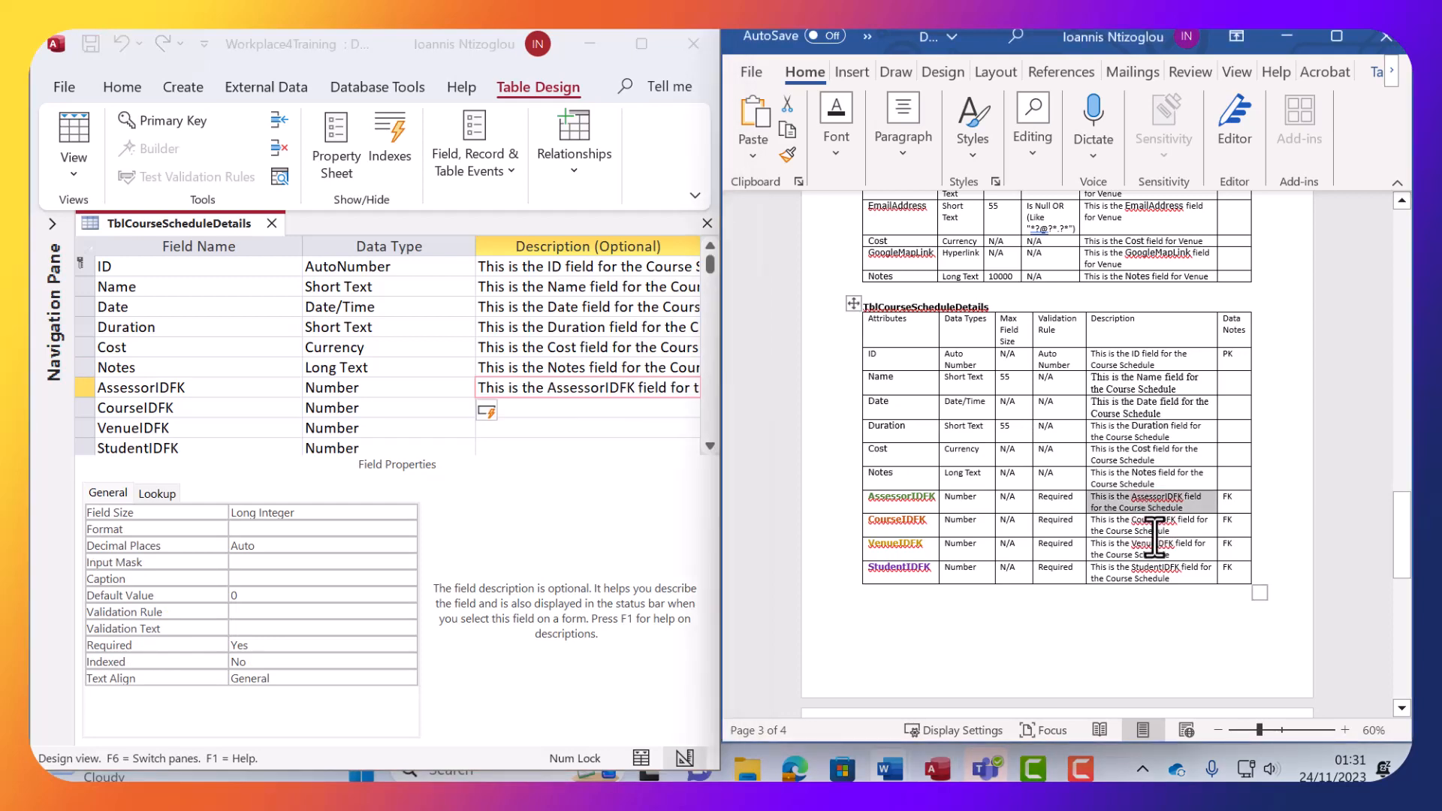
triple_click(1155, 529)
click(640, 412)
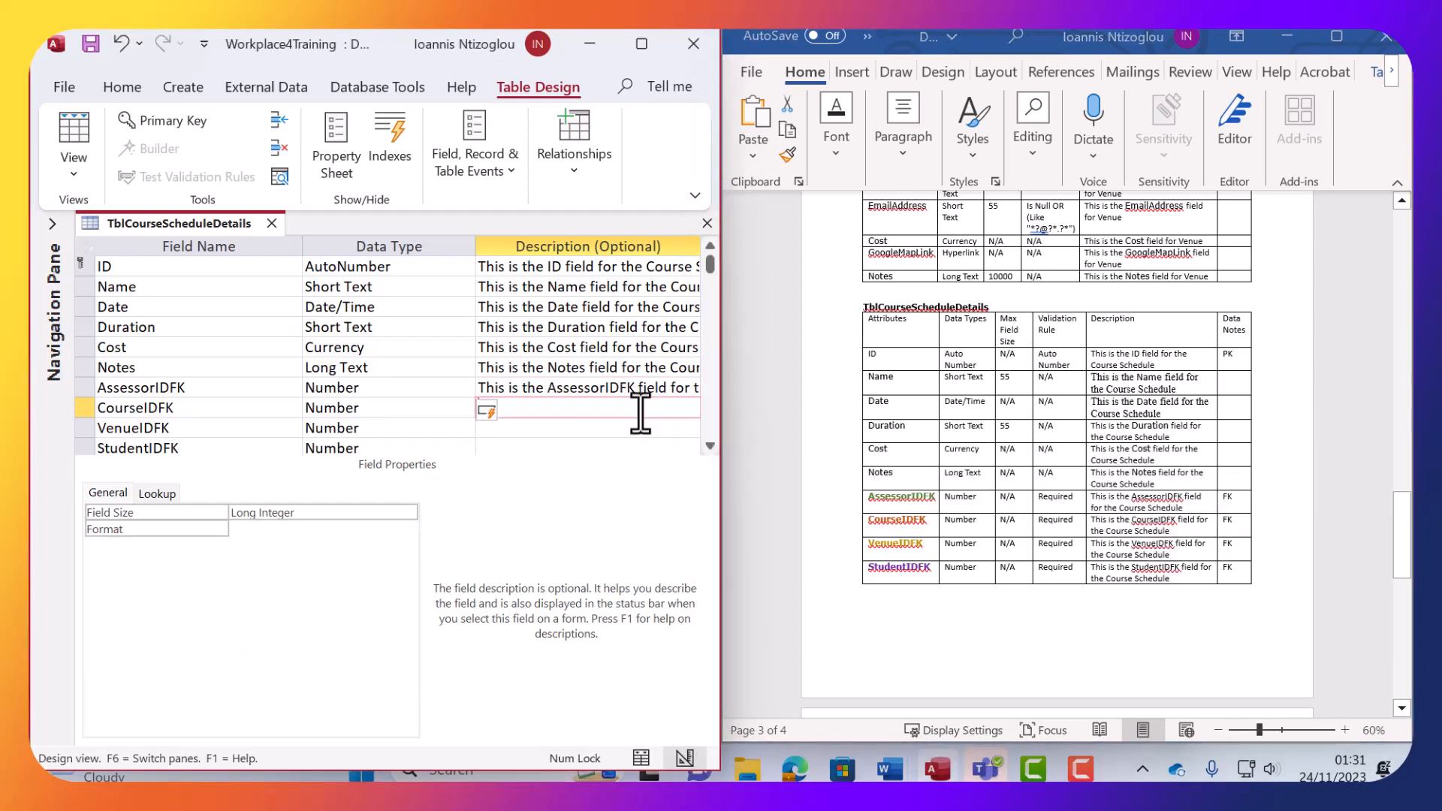
key(ctrl+v)
click(1133, 517)
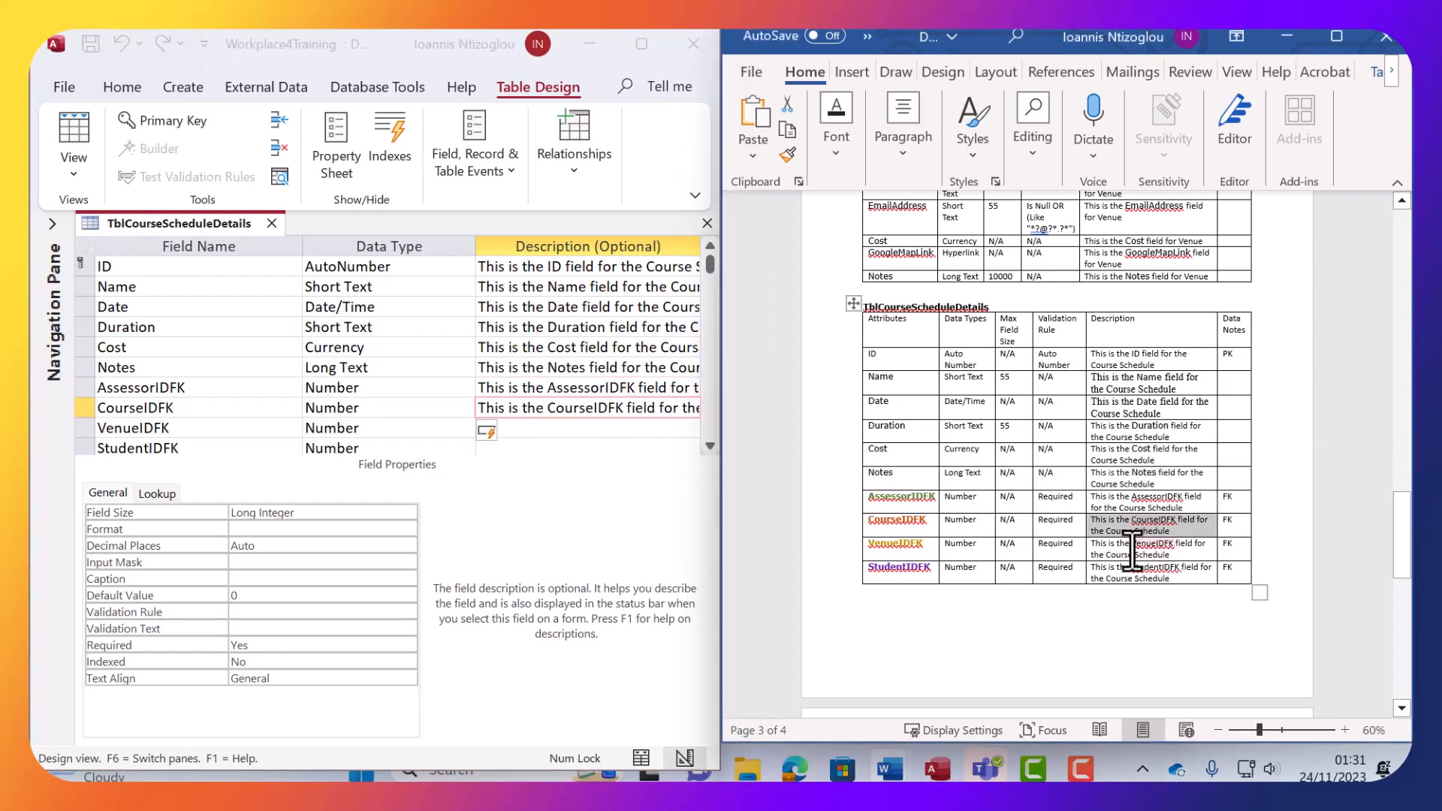
right_click(1132, 547)
triple_click(1142, 549)
key(ctrl+c)
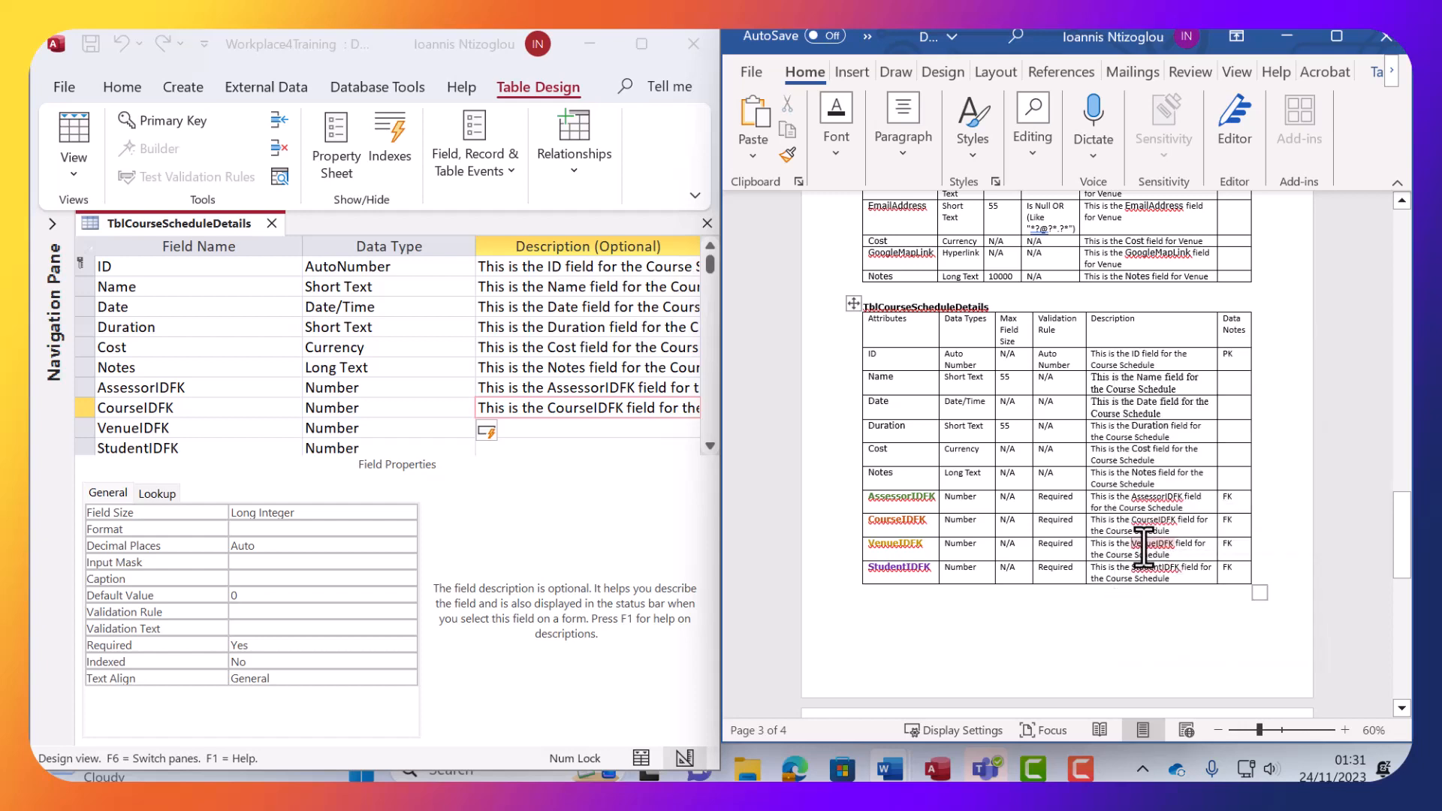
click(573, 428)
key(ctrl+v)
Copy the StudentIDFK description from the Word course schedule table into the description of the StudentIDFK field in Access.
scroll(555, 406, down, 1)
scroll(534, 371, down, 1)
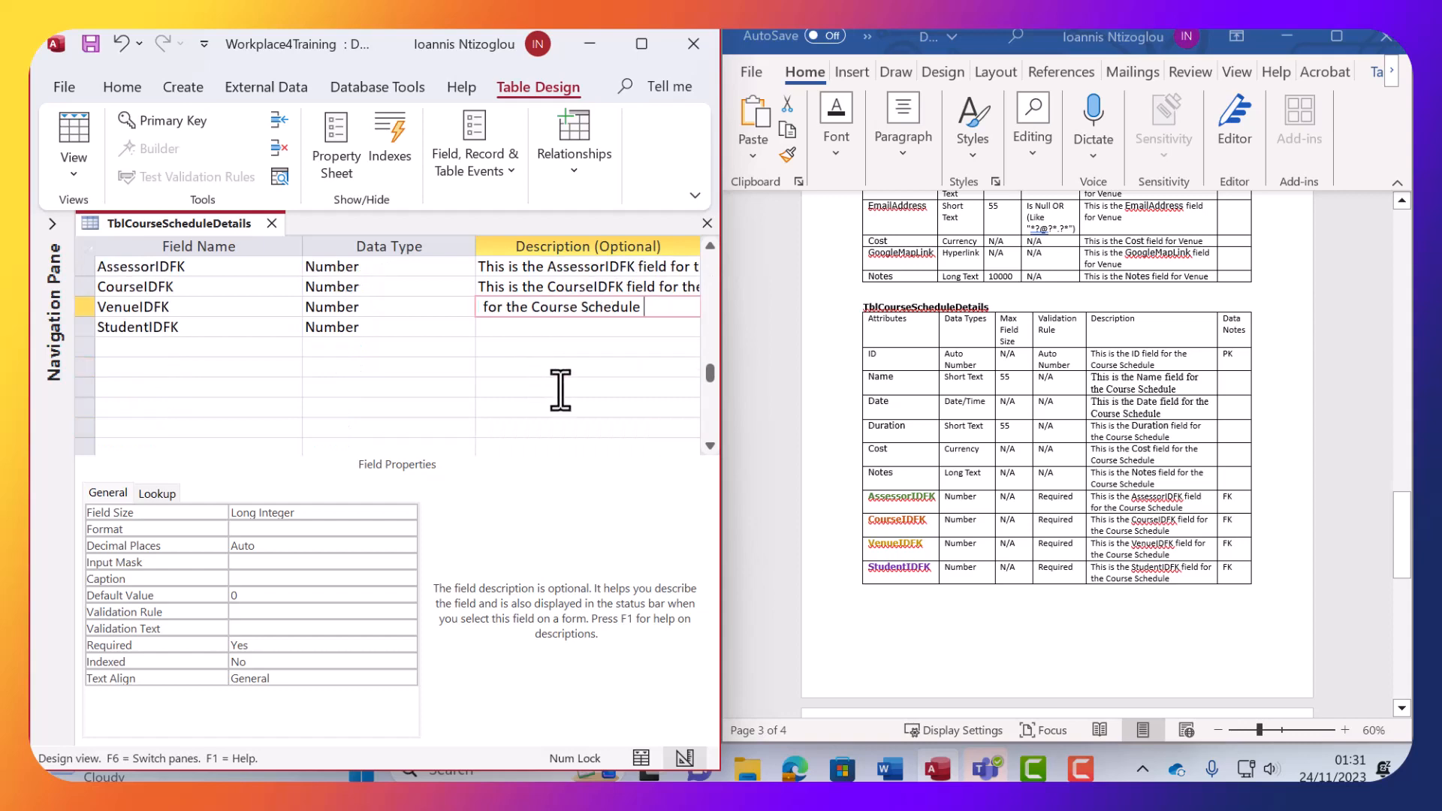
click(1125, 518)
triple_click(1127, 575)
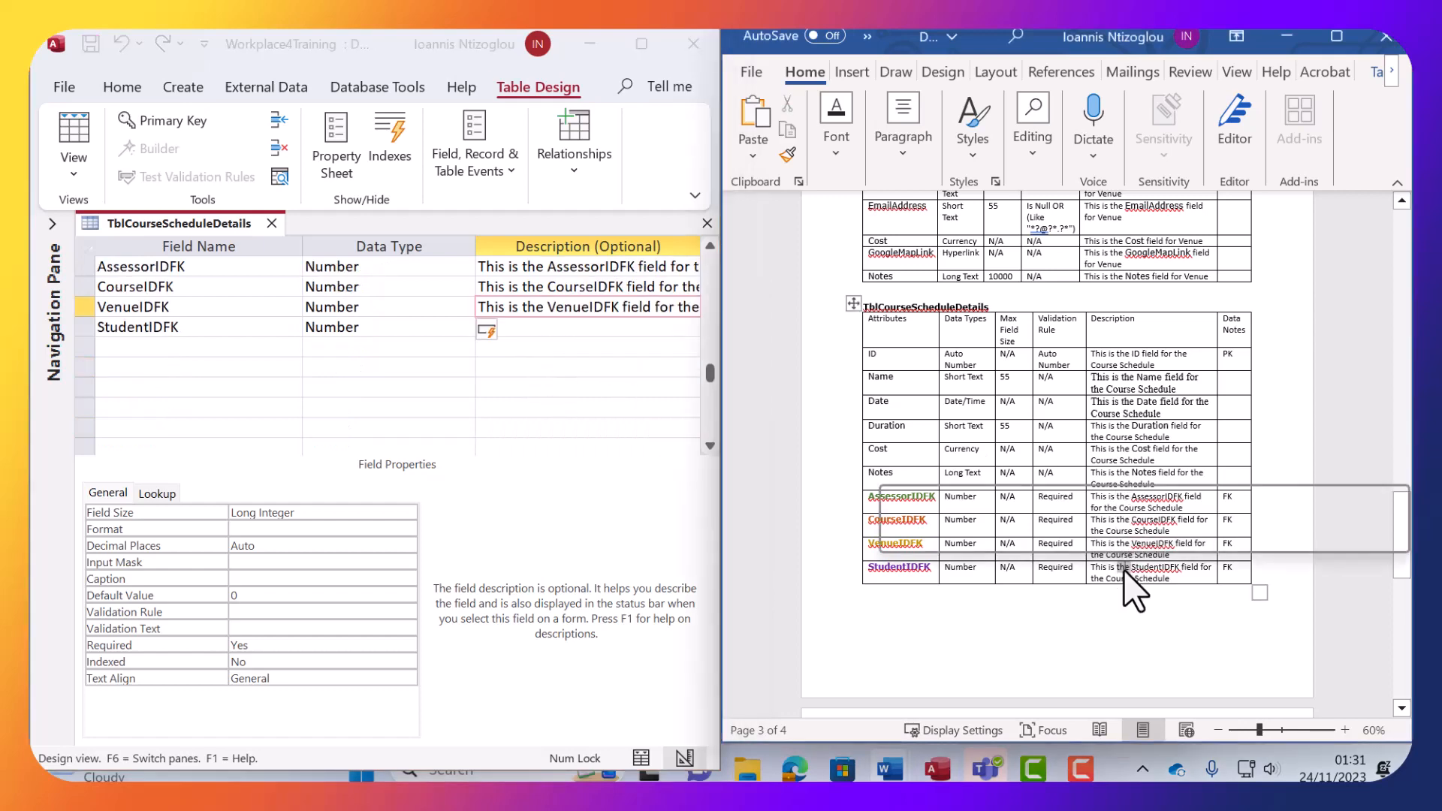
click(577, 328)
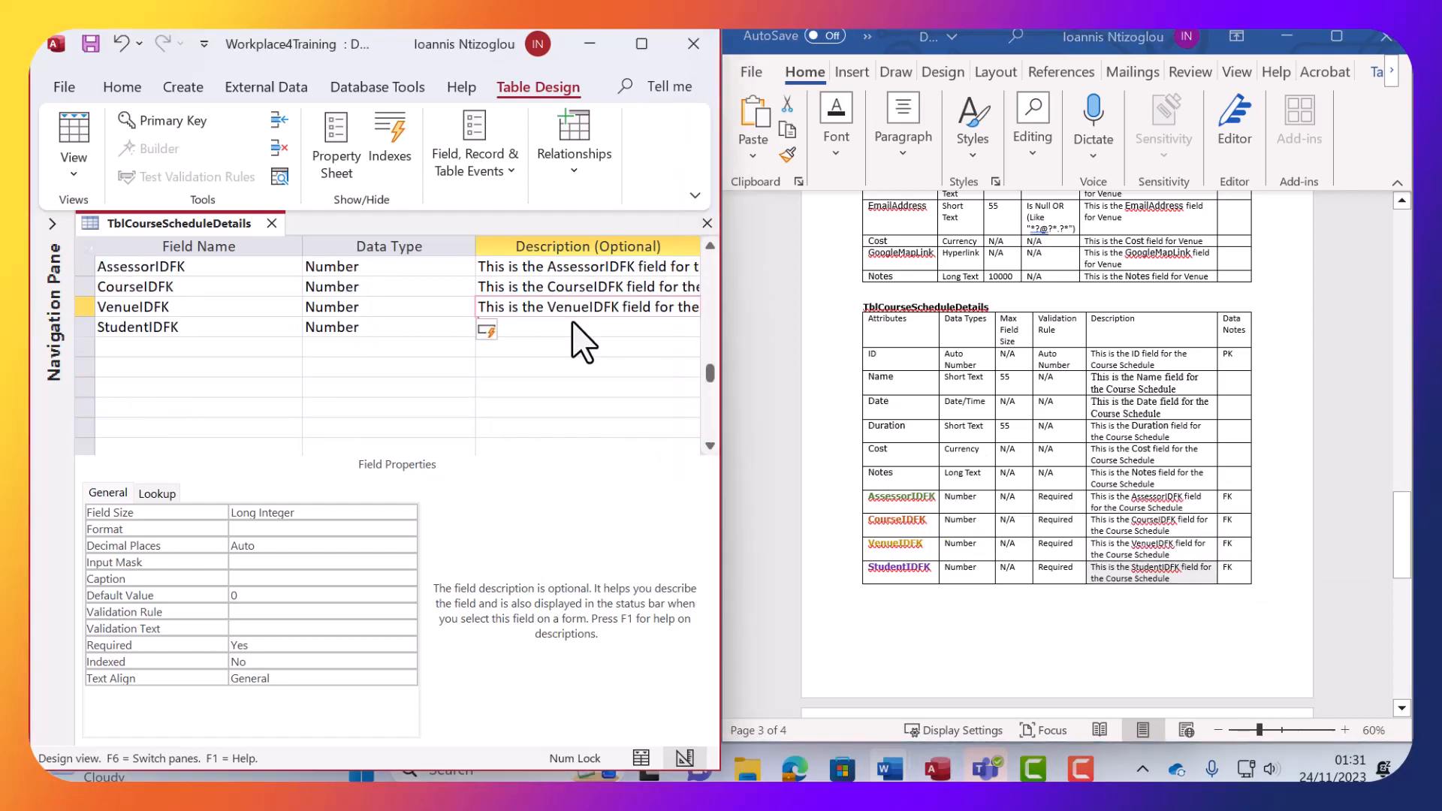
key(ctrl+v)
Close the TblCourseScheduleDetails table and save the changes to its design.
click(1089, 524)
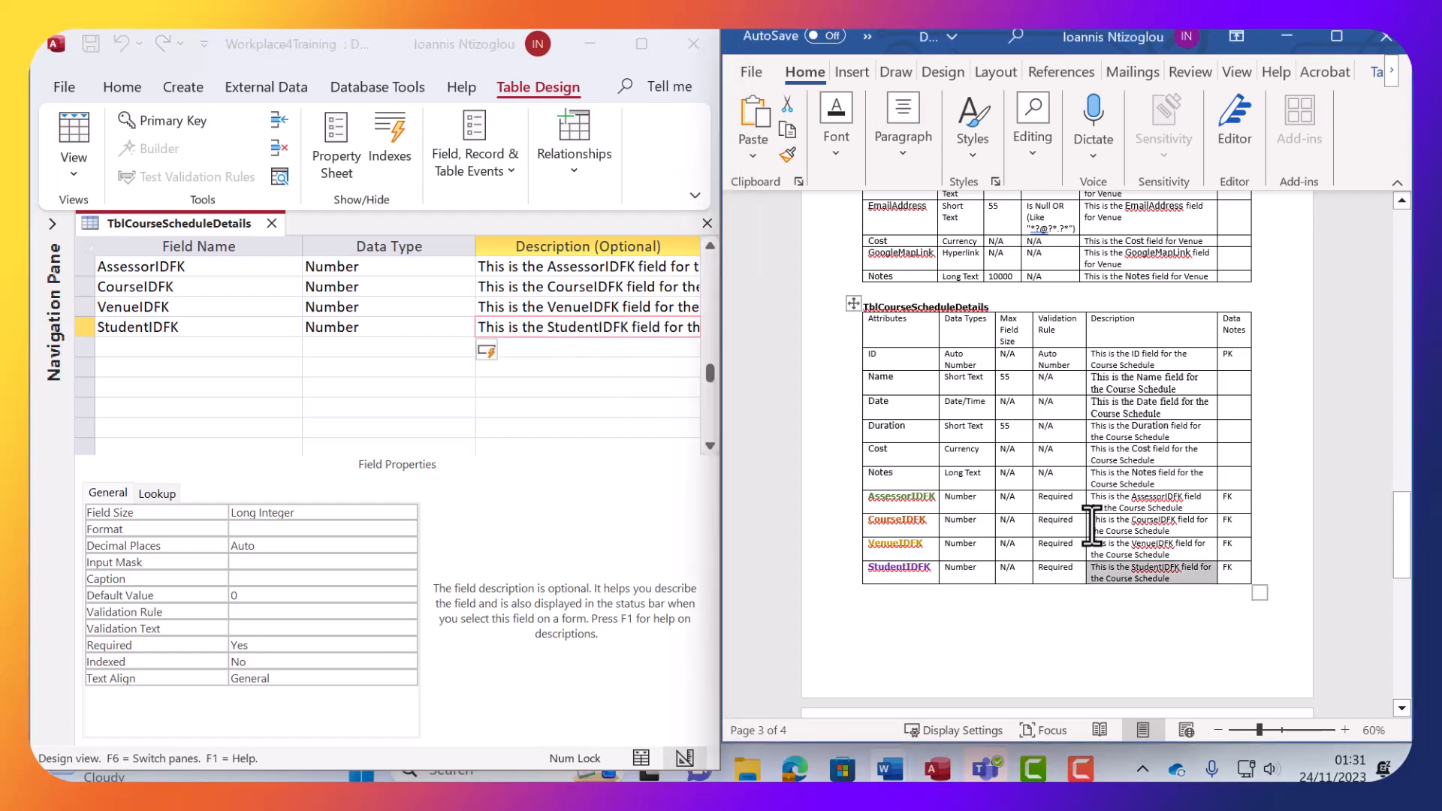
scroll(999, 473, up, 4)
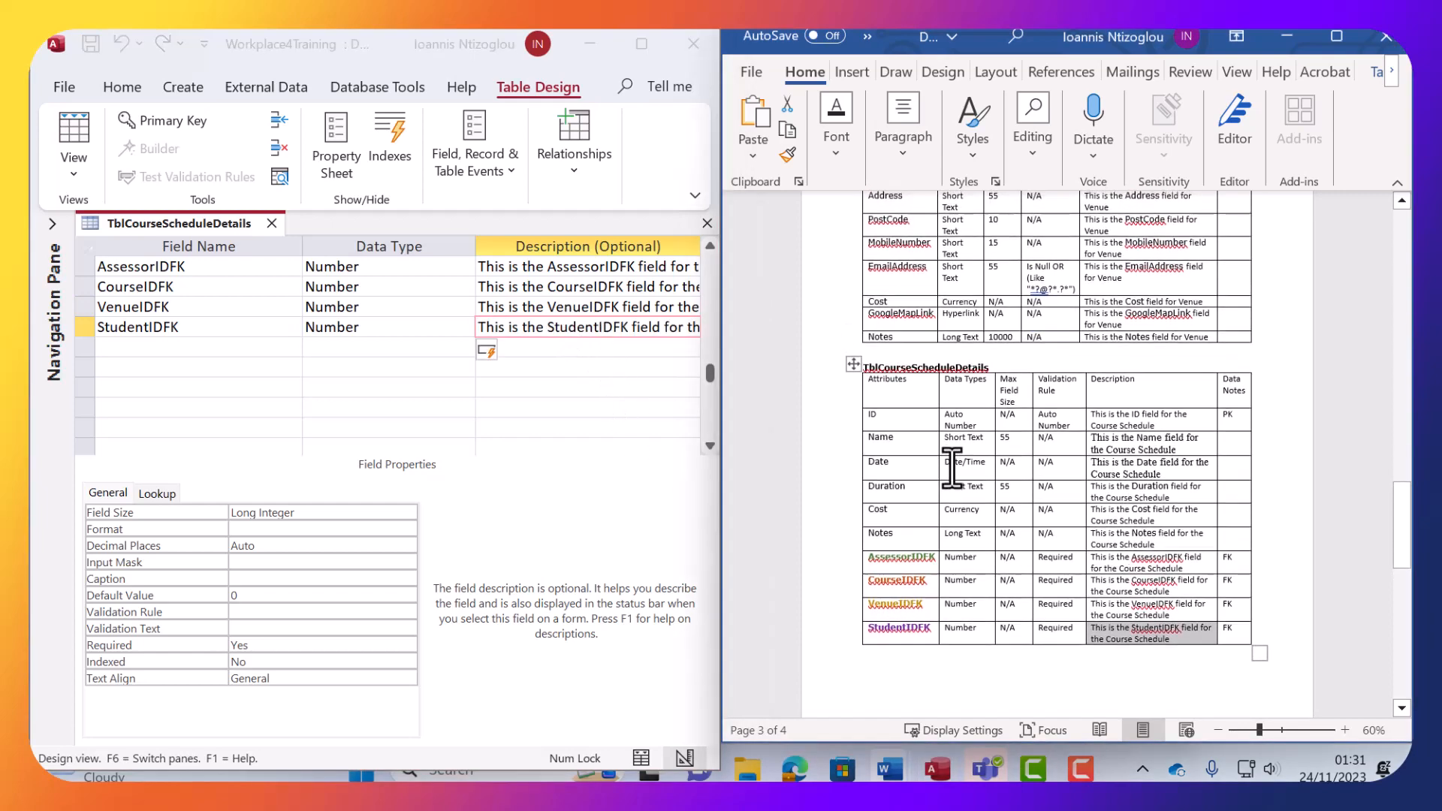
scroll(951, 481, down, 4)
scroll(951, 480, down, 10)
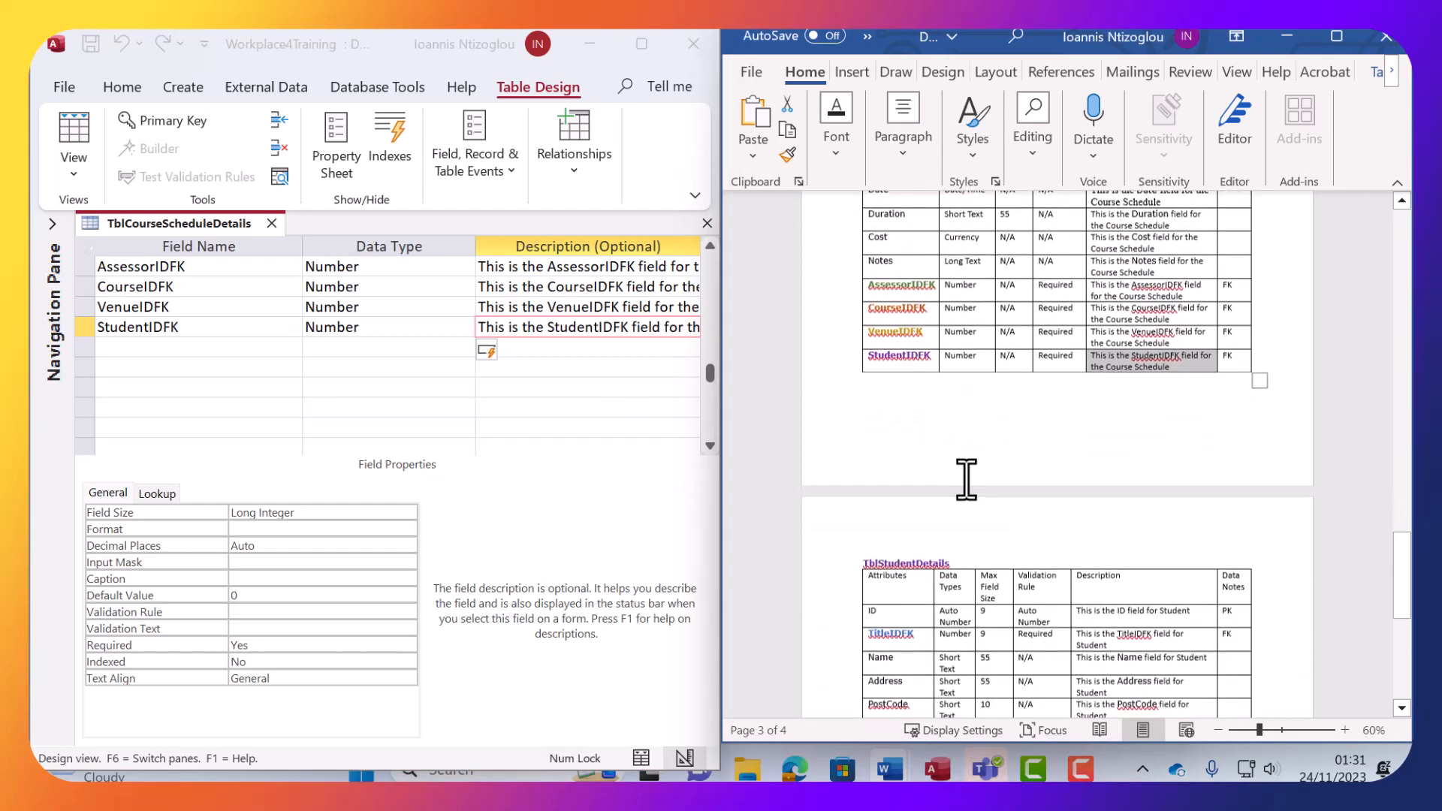
scroll(930, 377, up, 5)
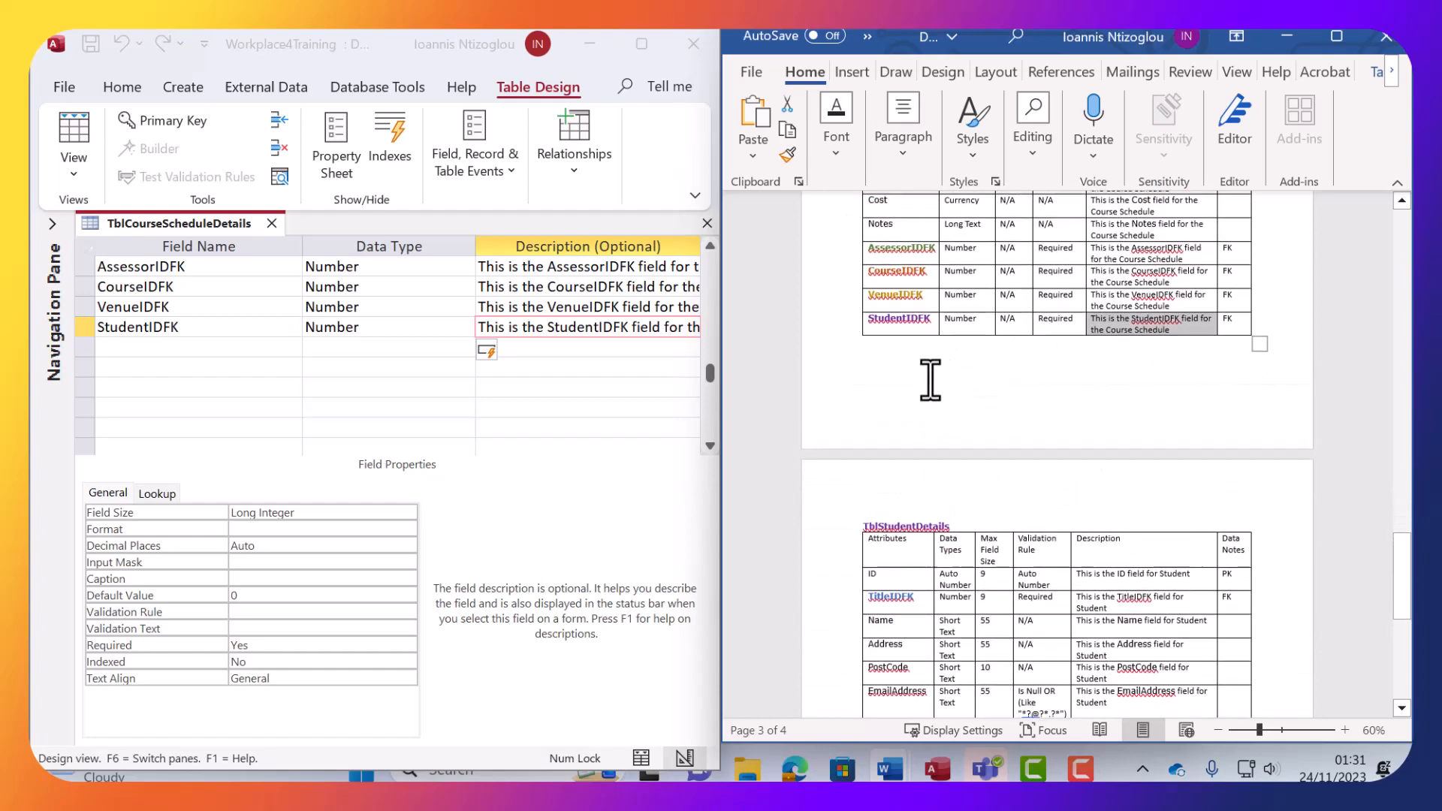
scroll(897, 315, down, 2)
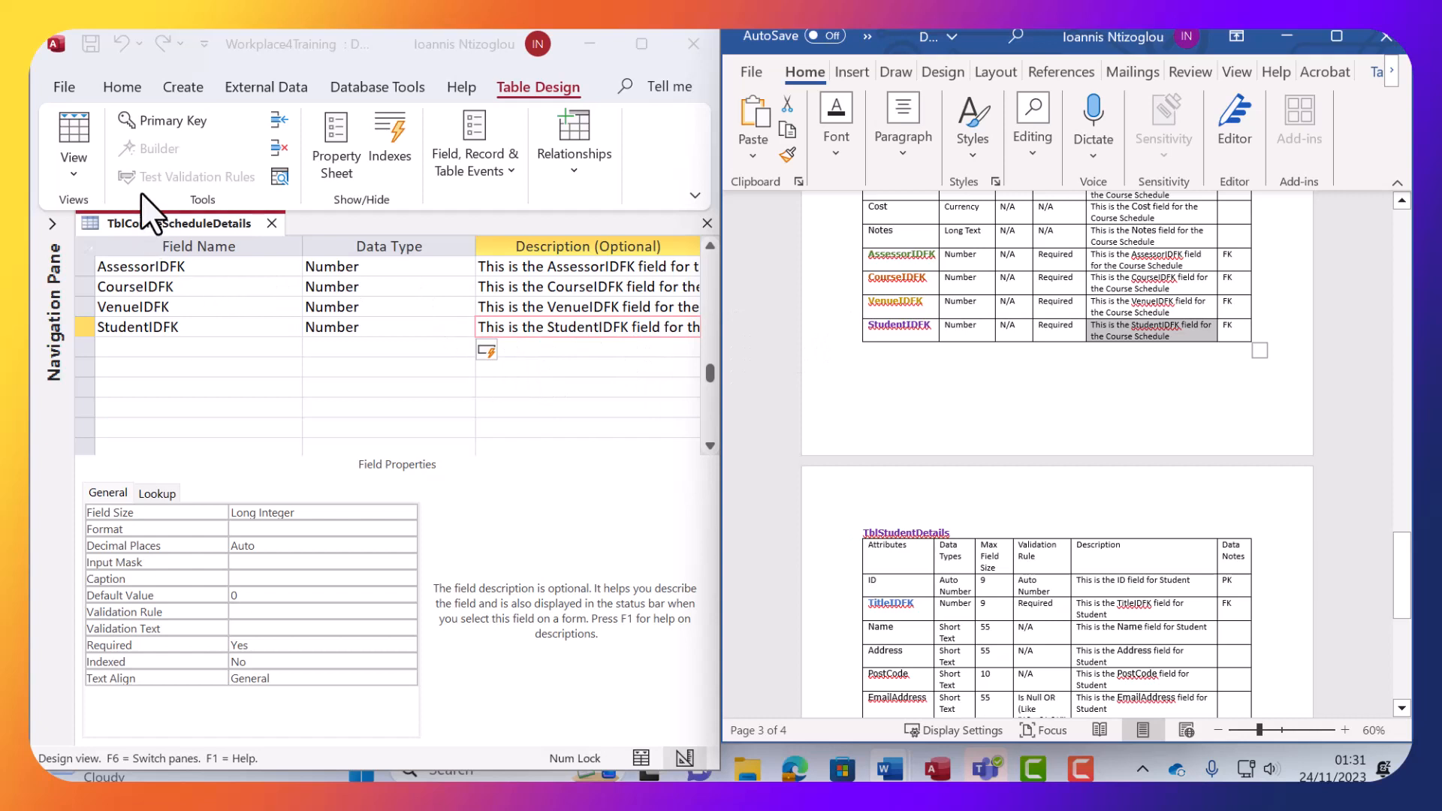
click(68, 124)
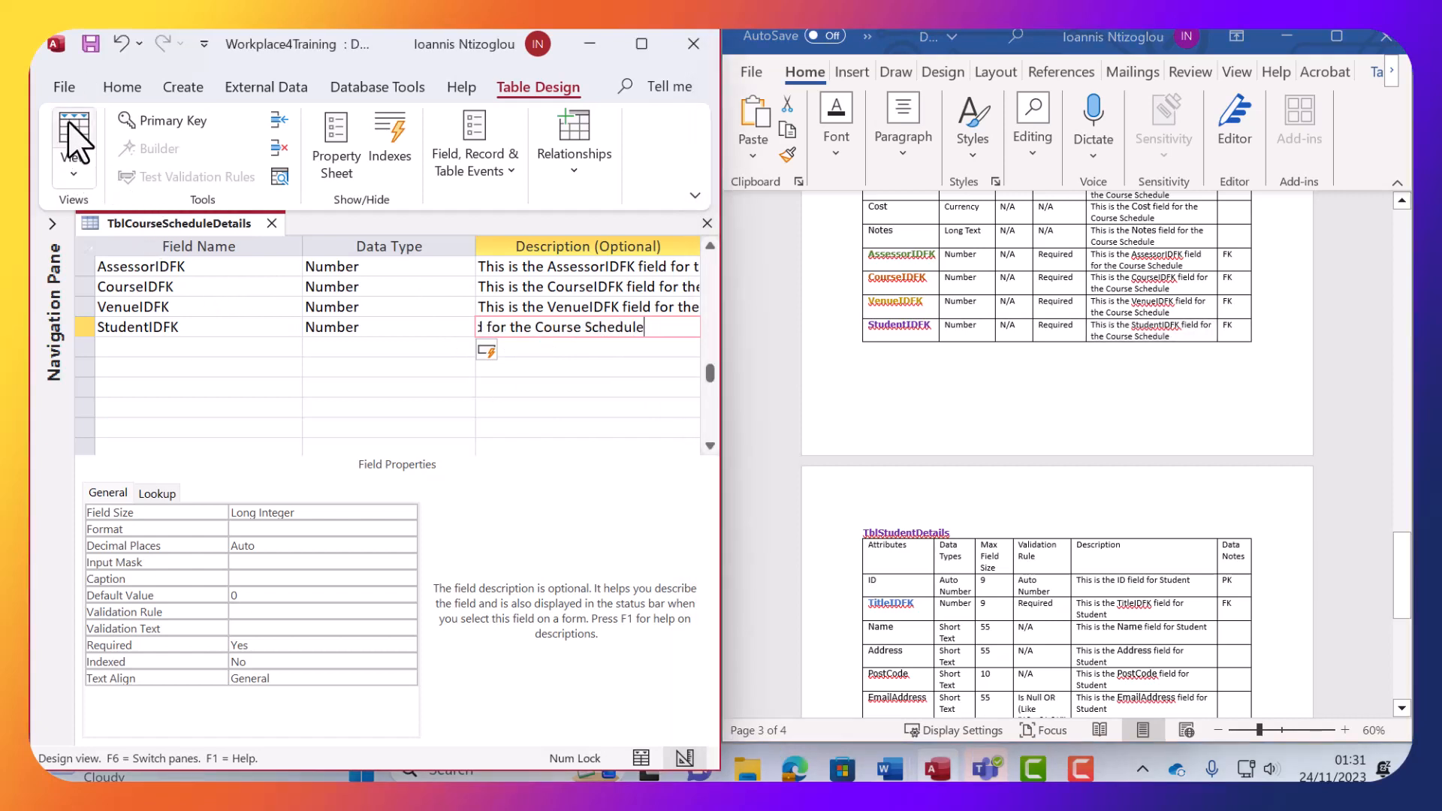
click(271, 224)
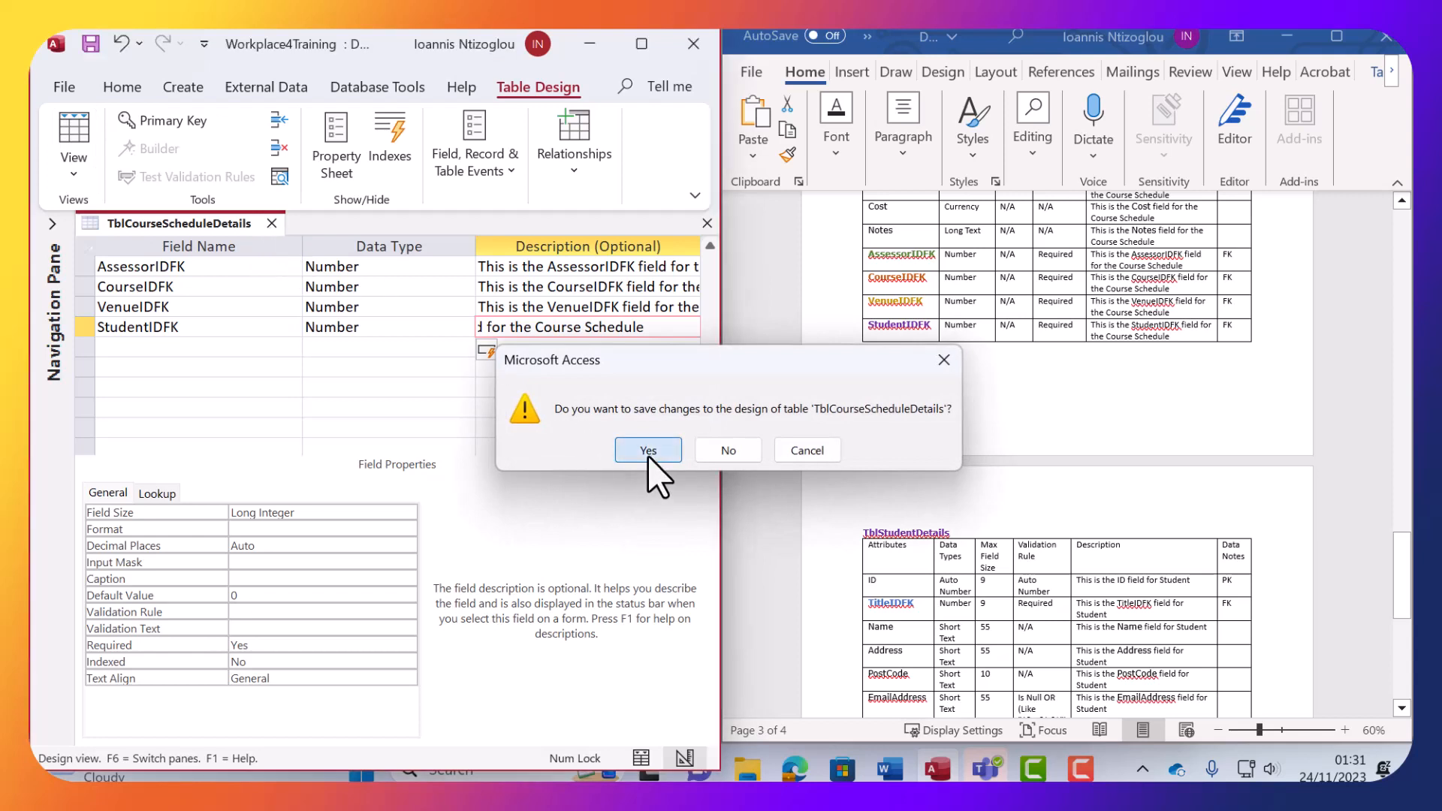
click(650, 453)
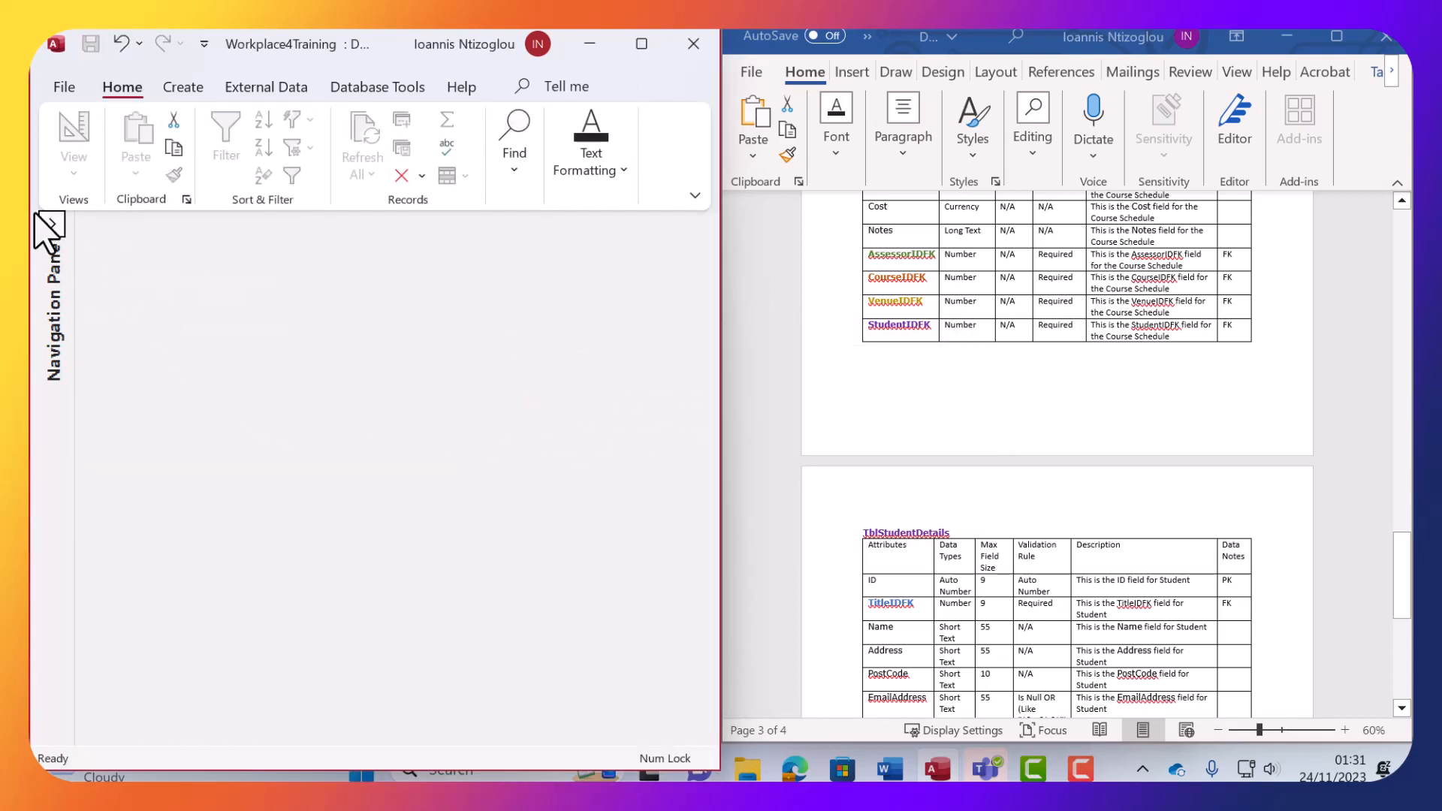
Show the list of Access tables and copy the TblStudentDetails heading from the Word specification.
click(51, 224)
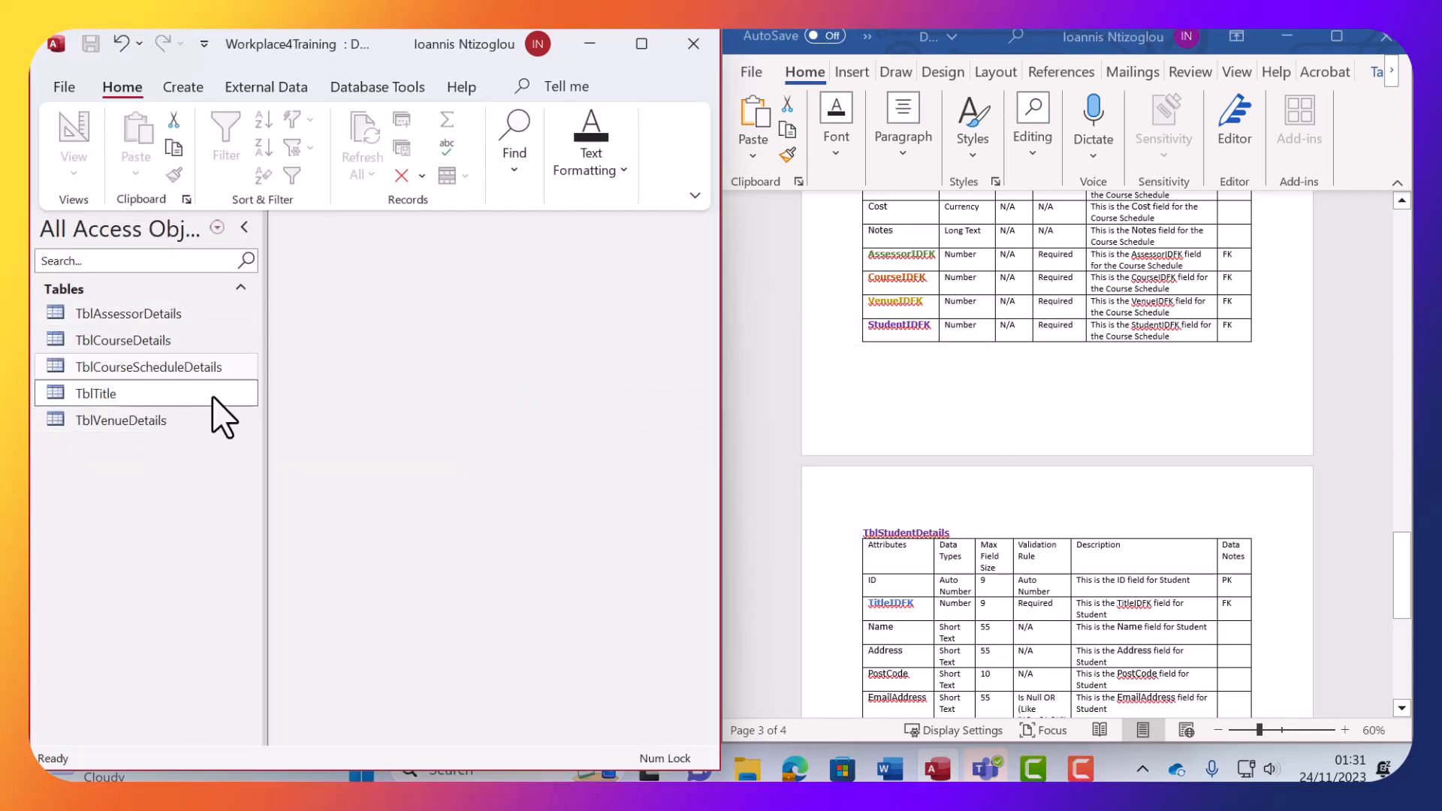
scroll(1036, 510, down, 2)
scroll(1040, 524, down, 3)
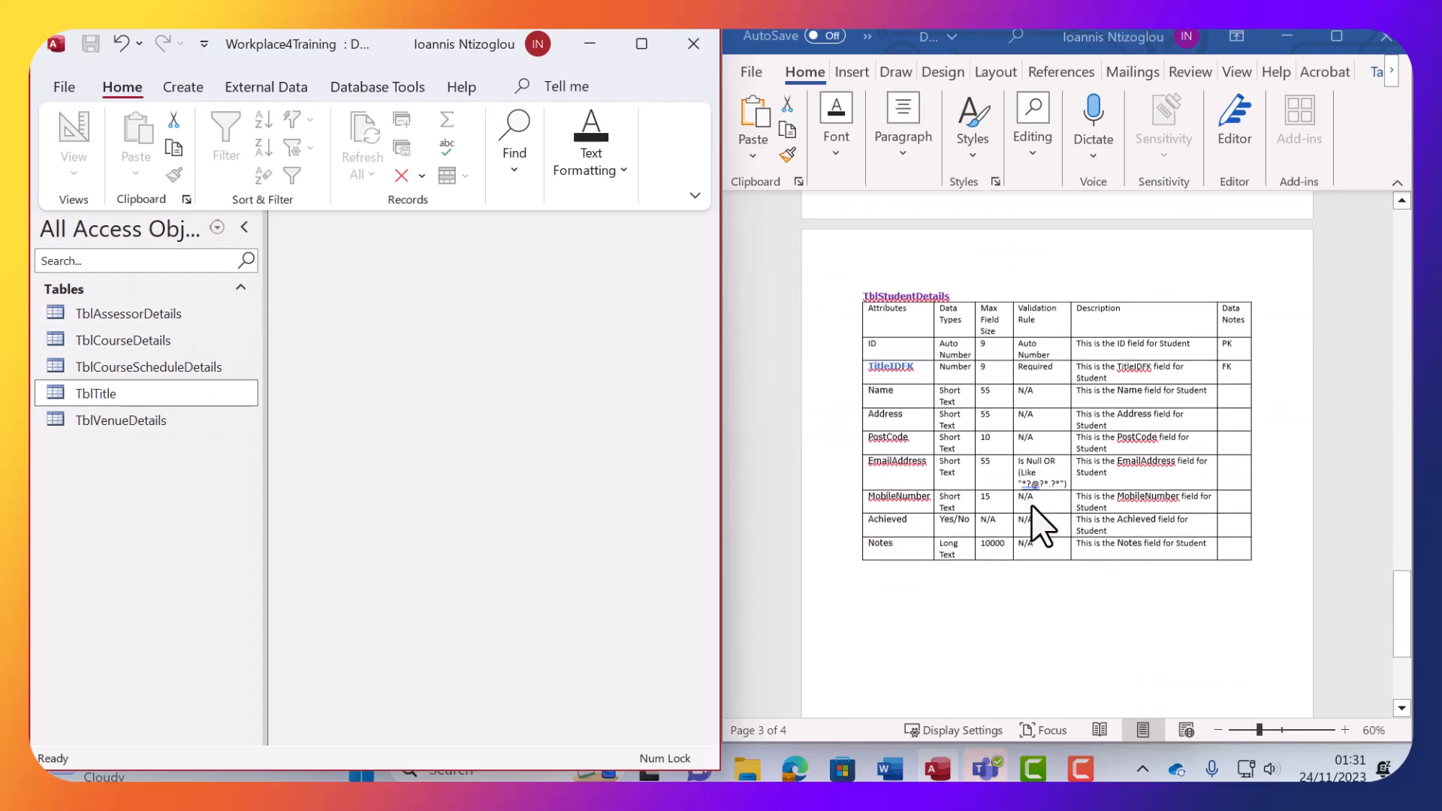
scroll(907, 413, up, 1)
double_click(896, 351)
key(ctrl+c)
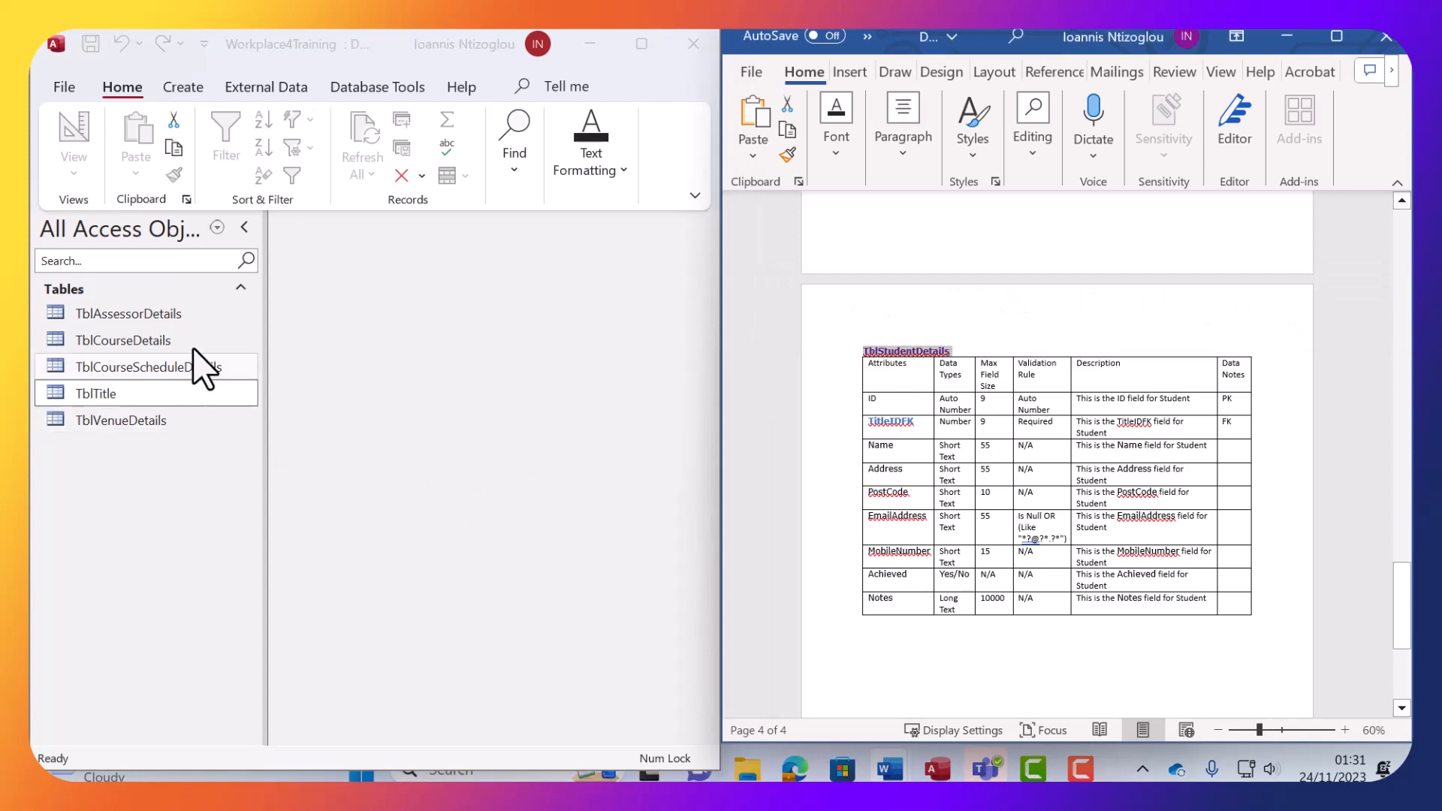
Create a new Access table, switch it to Design View and save it under the copied name TblStudentDetails.
click(175, 96)
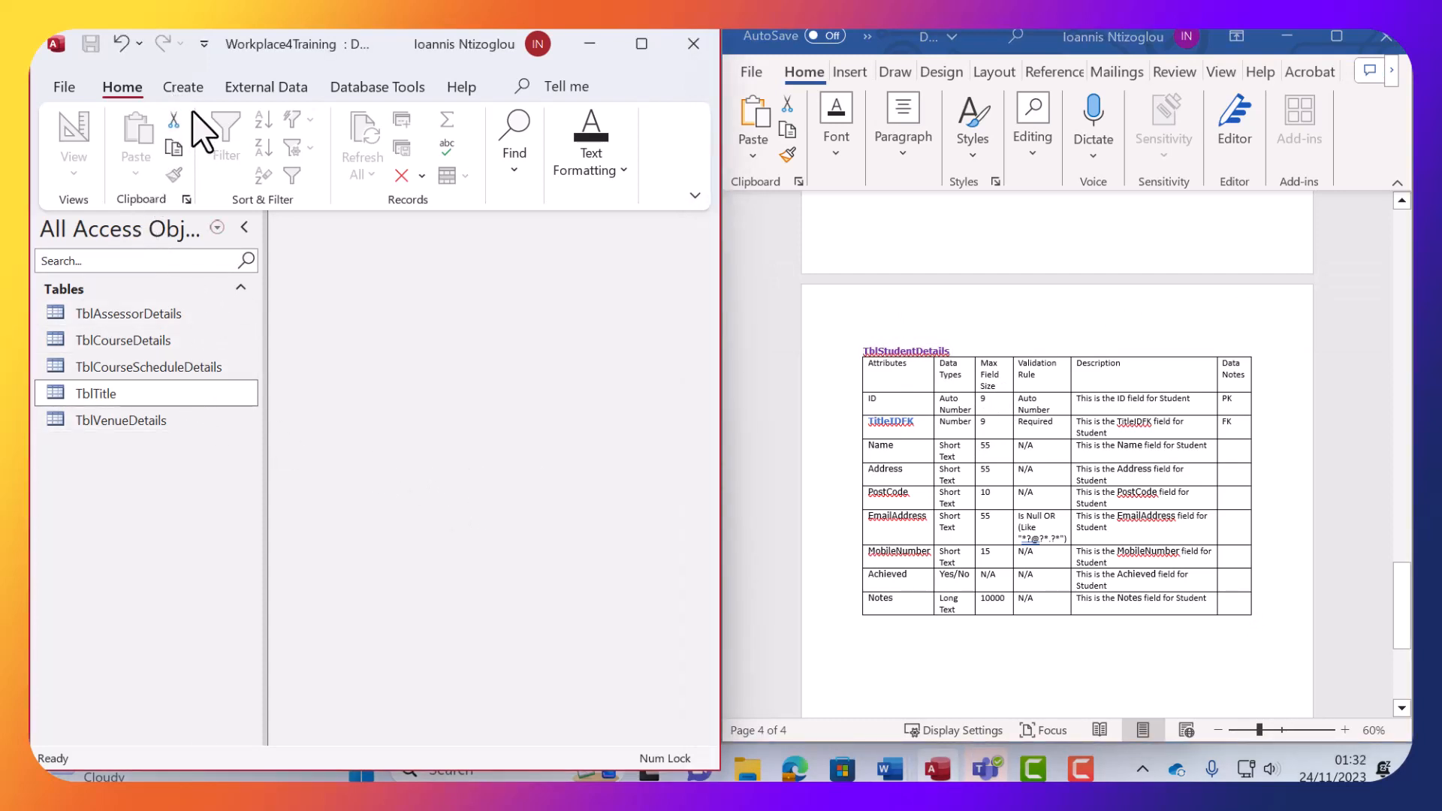
click(184, 88)
click(170, 151)
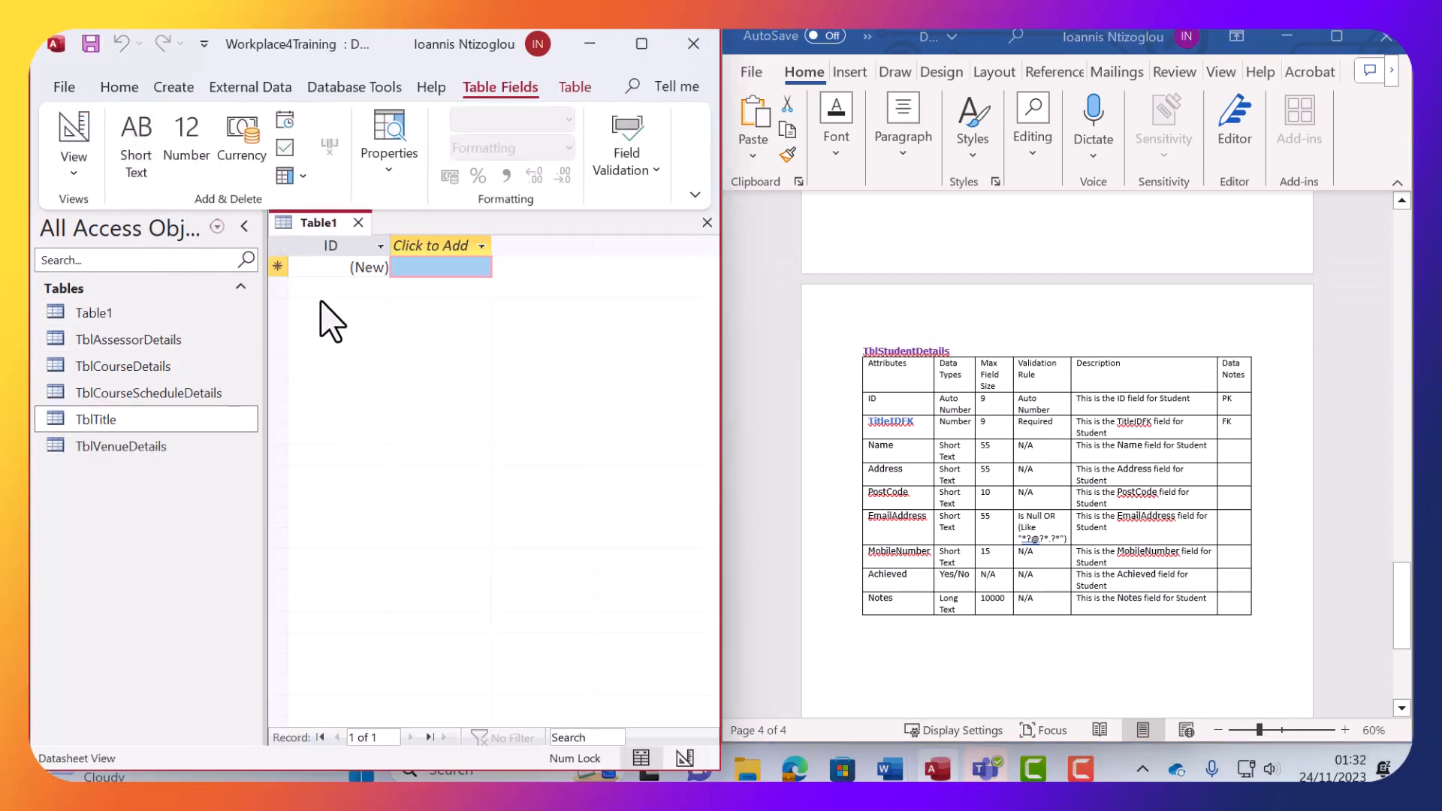
click(73, 134)
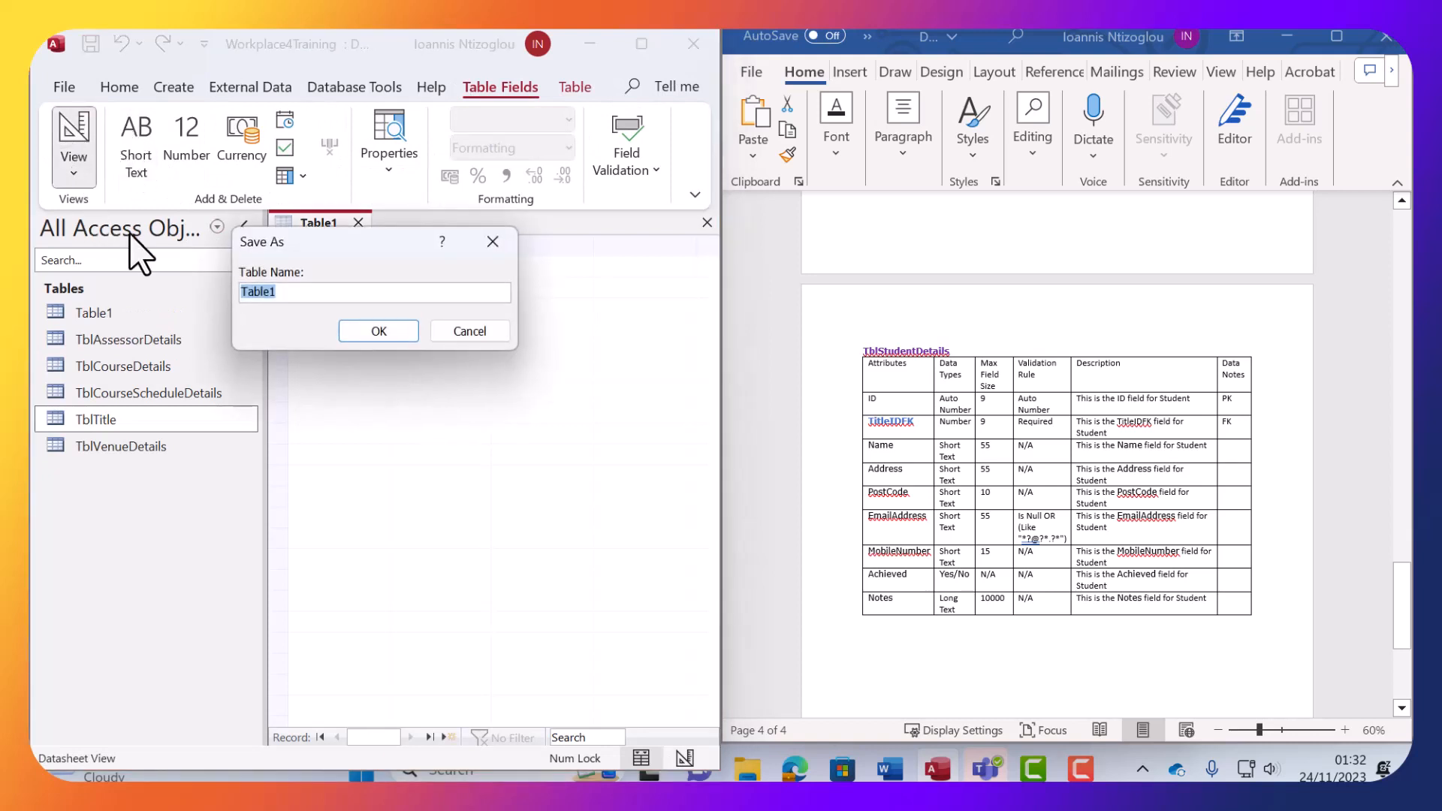
key(ctrl+v)
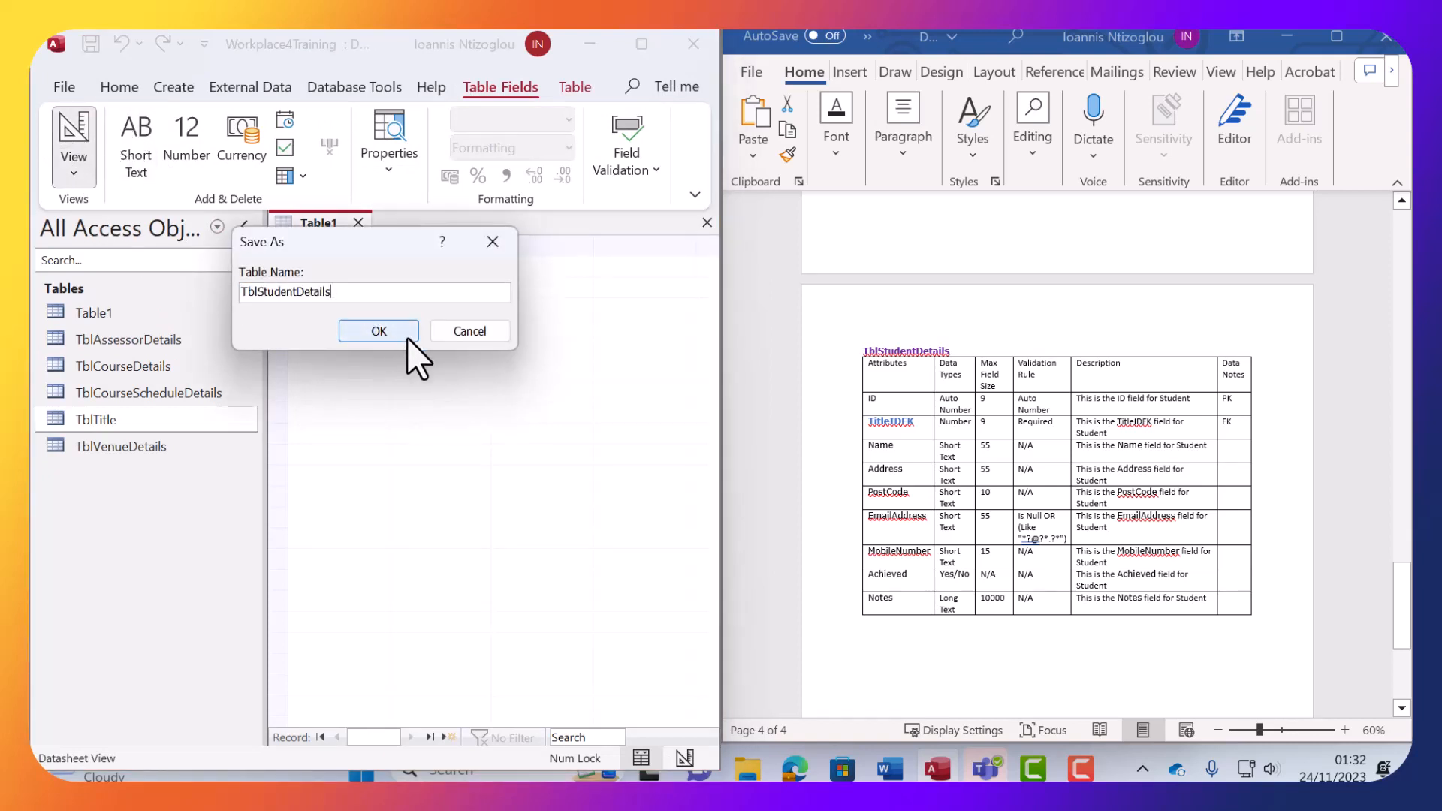
click(402, 332)
Copy the TitleIDFK attribute from the Word student table into TblStudentDetails as the field name below ID.
click(1001, 417)
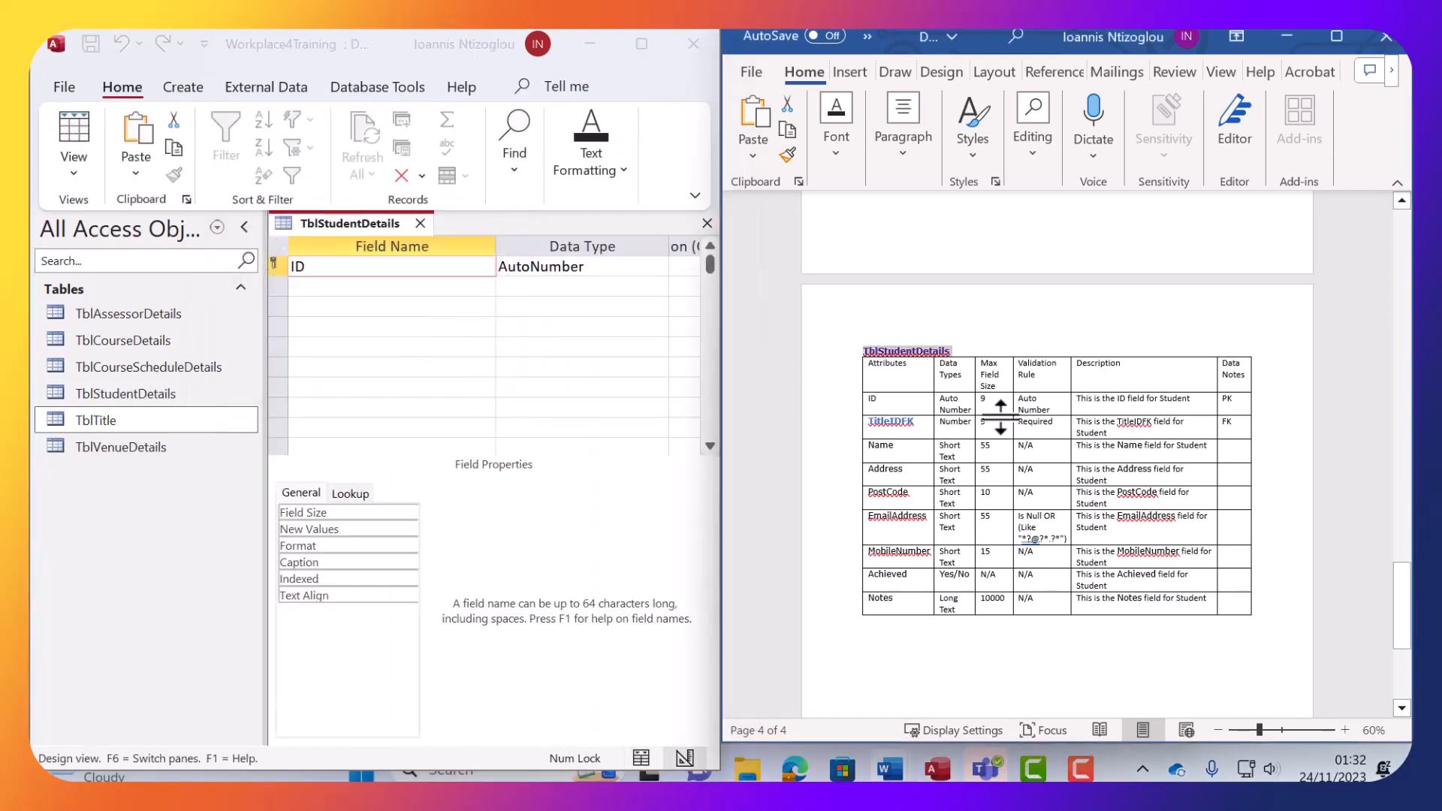
right_click(887, 430)
click(886, 429)
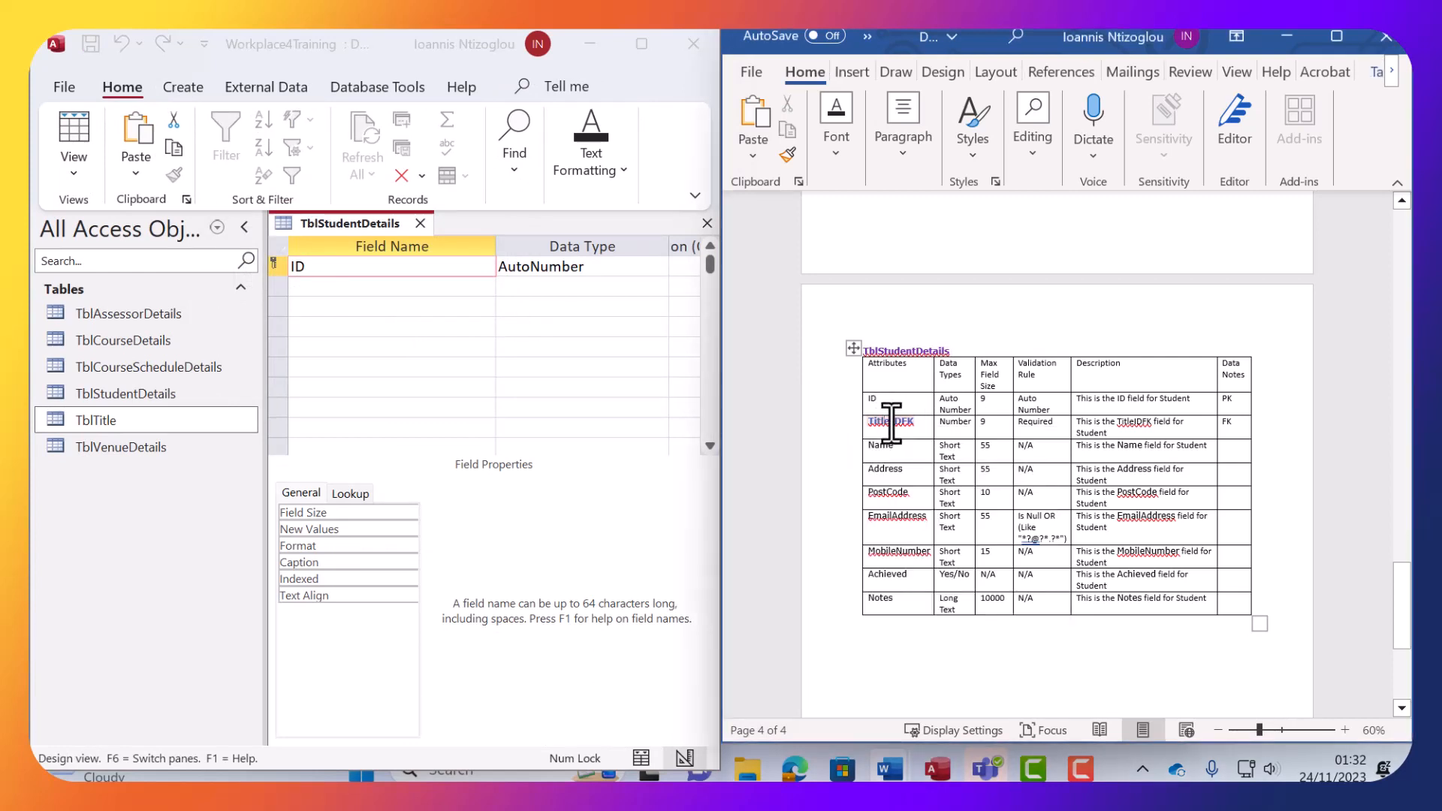
double_click(888, 424)
key(ctrl+c)
click(441, 285)
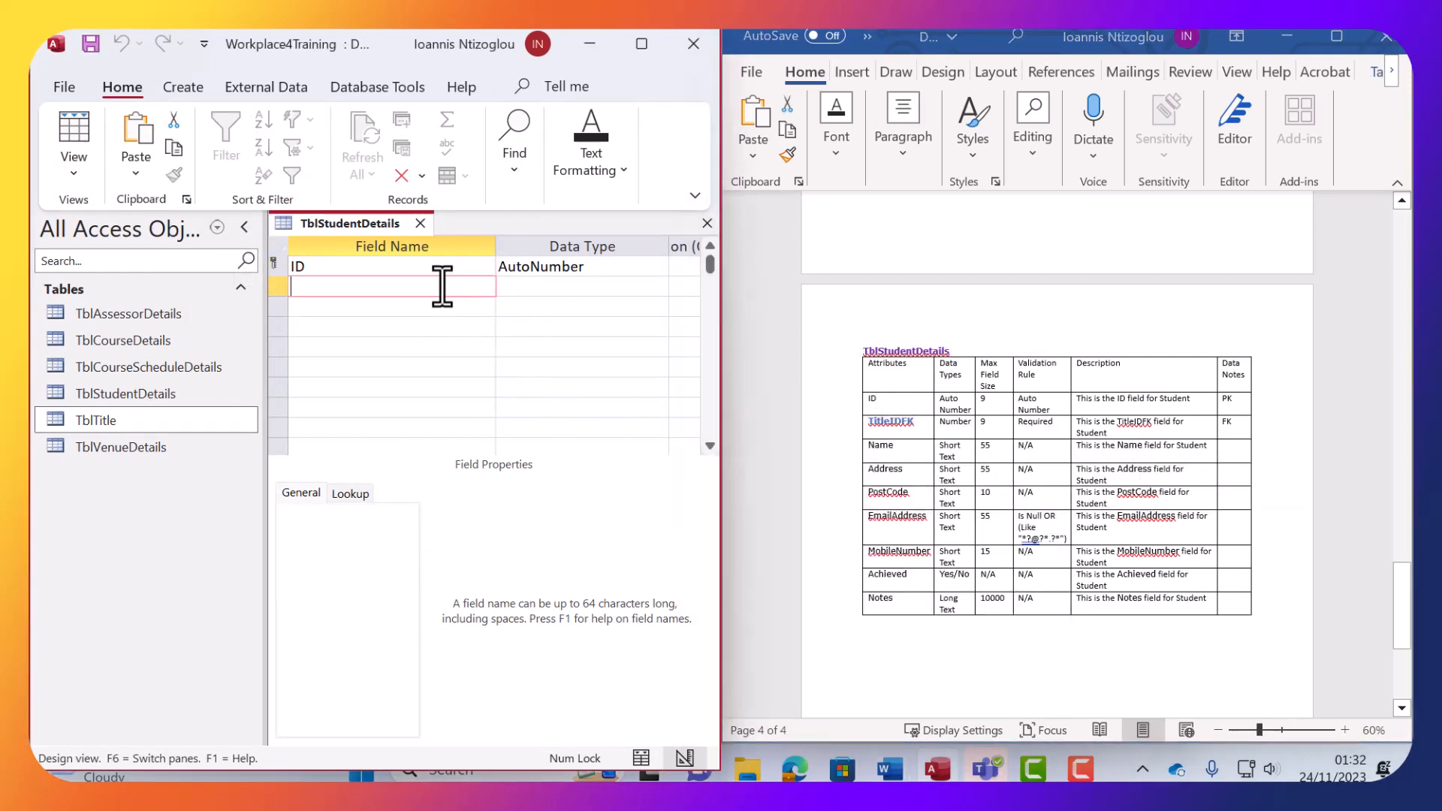
key(ctrl+v)
Copy the Name and Address attributes from the Word student table into TblStudentDetails as the field names below TitleIDFK.
click(979, 464)
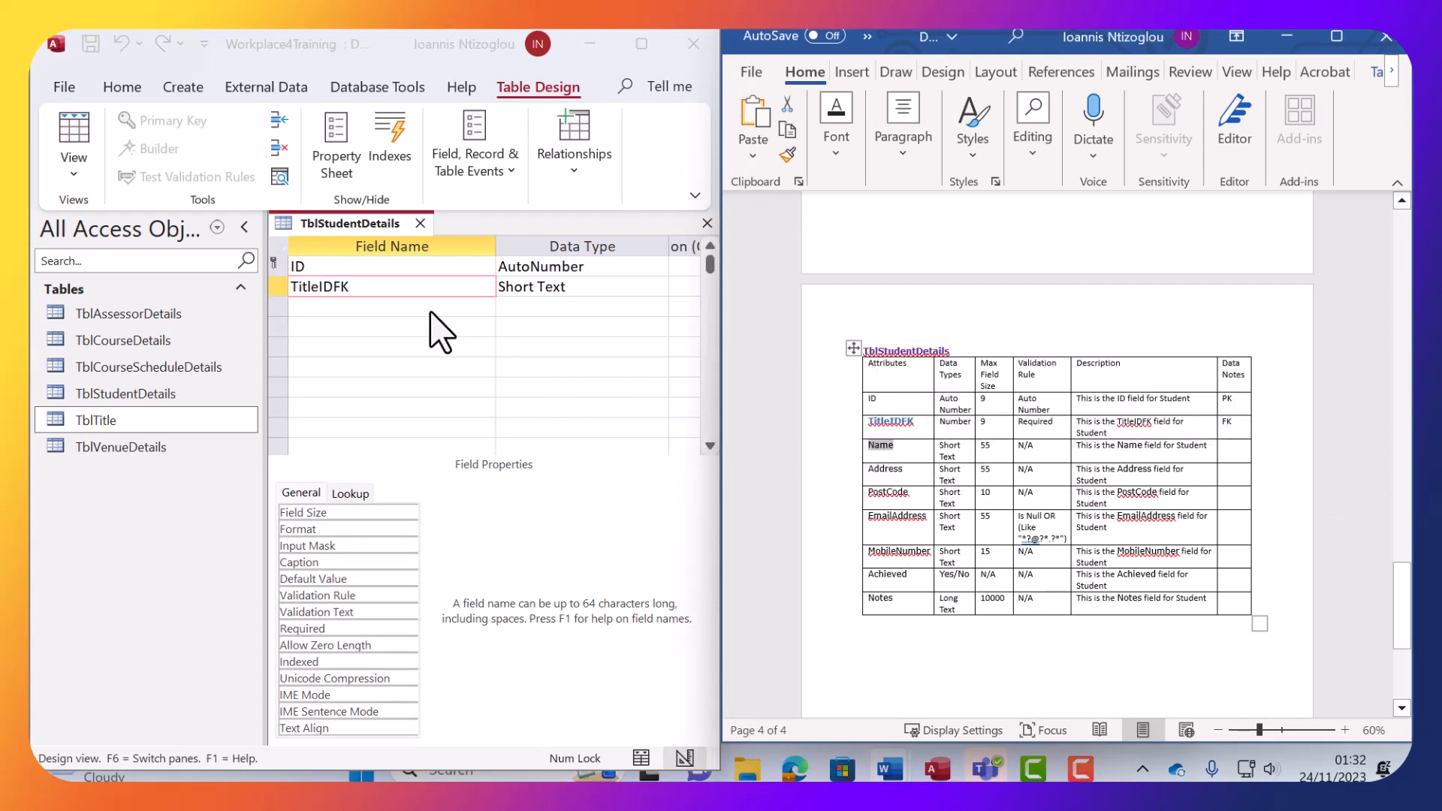
click(393, 307)
key(ctrl+v)
drag(895, 446, 873, 455)
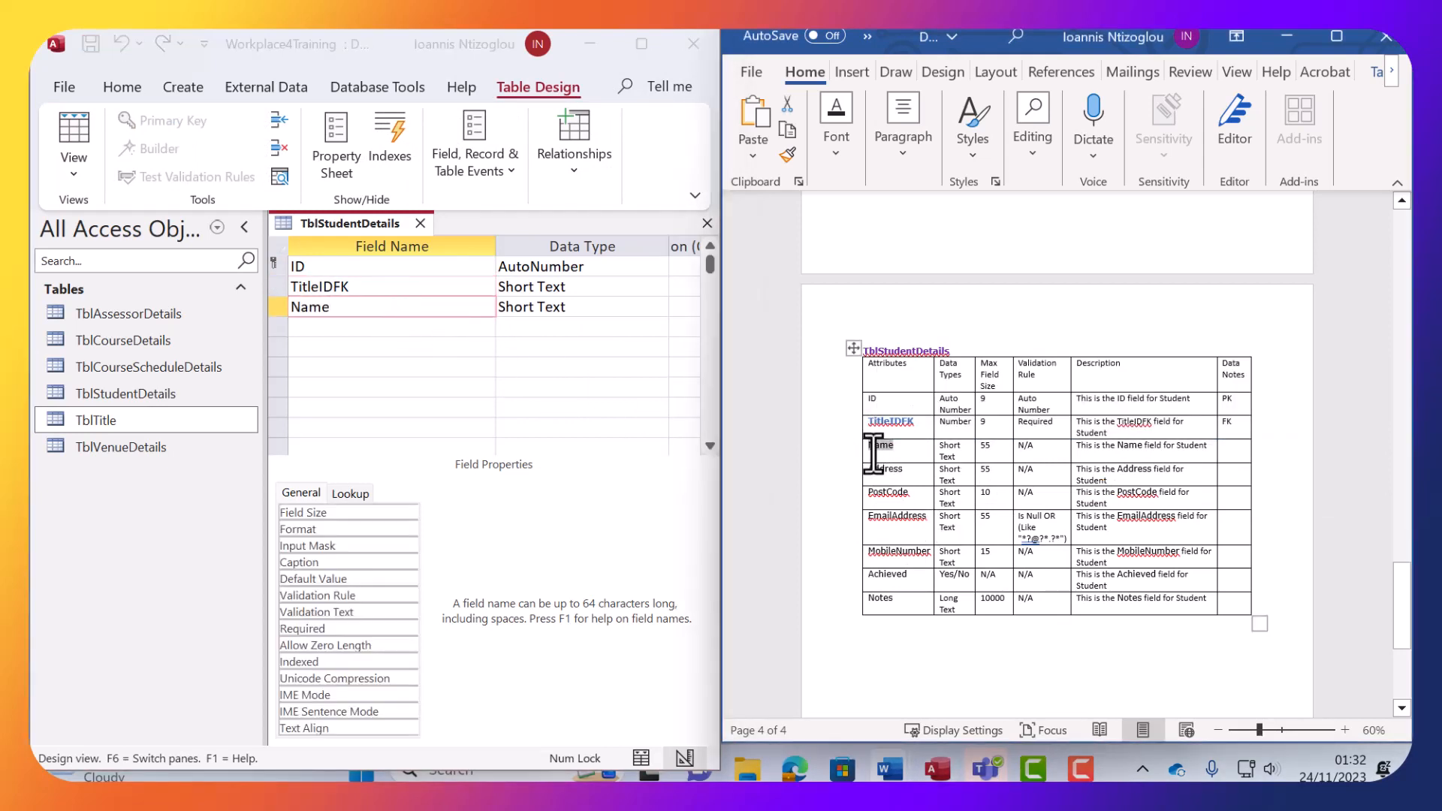
double_click(889, 474)
click(371, 325)
key(ctrl+v)
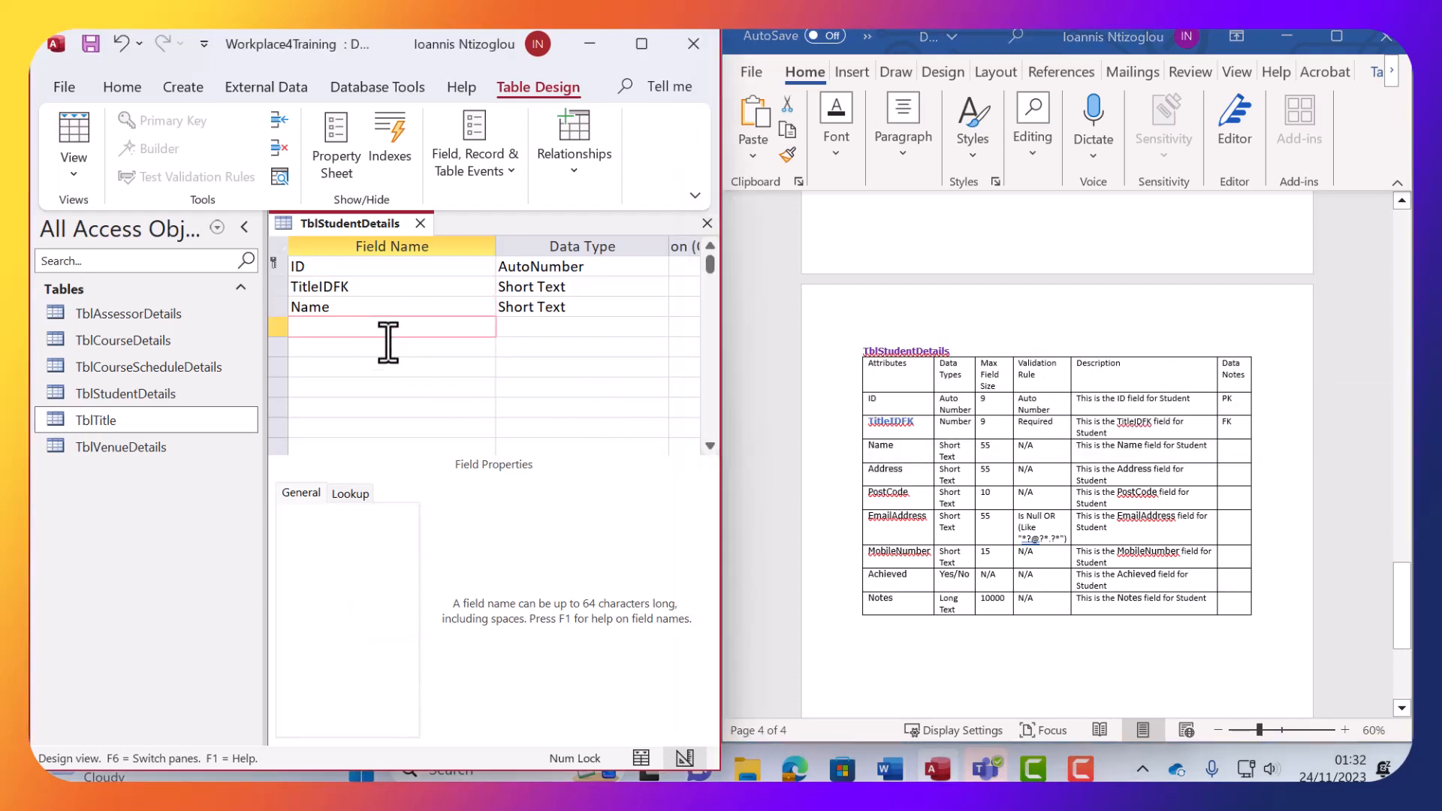
Copy the PostCode and EmailAddress attributes from the Word student table into the field name rows below Address.
click(953, 538)
double_click(890, 492)
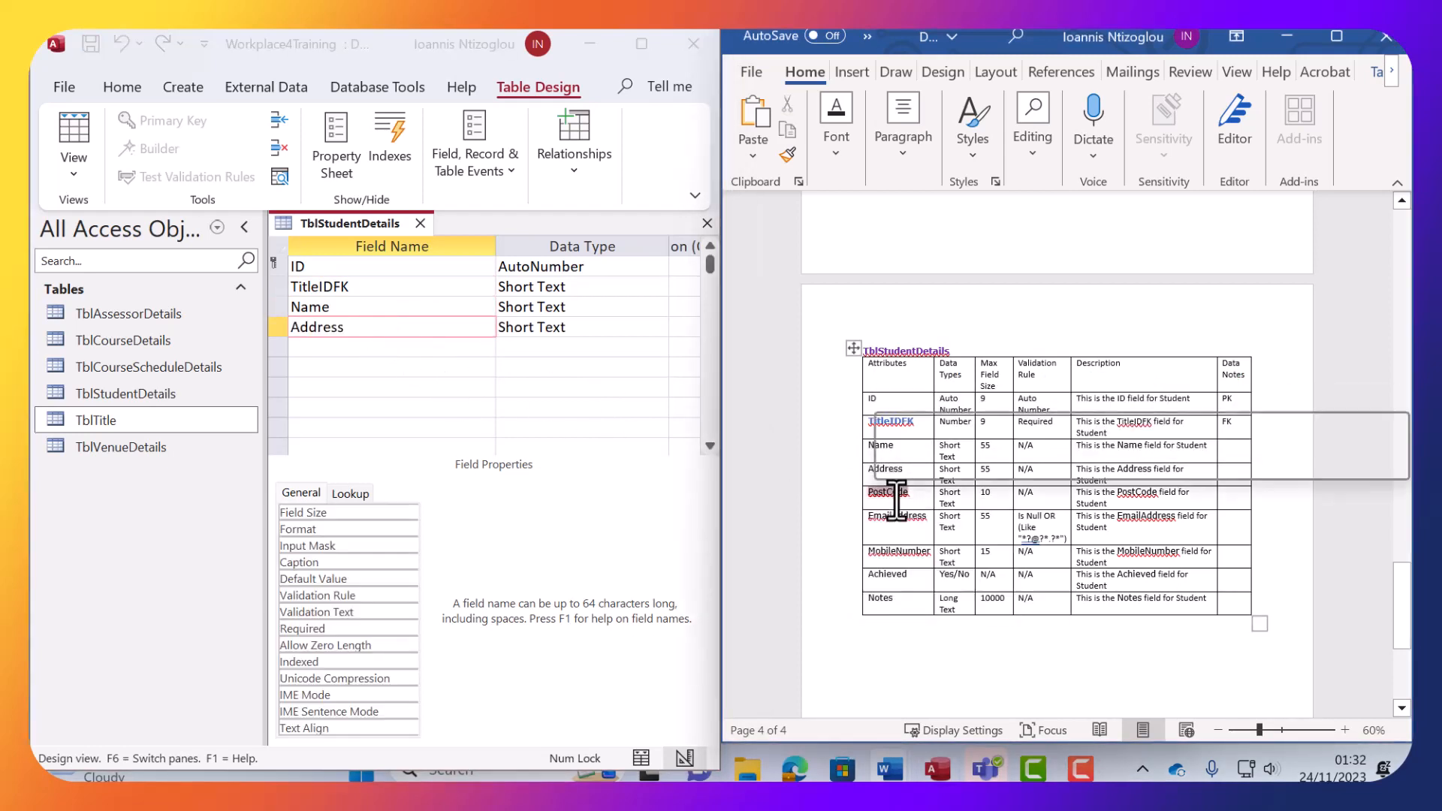
click(408, 347)
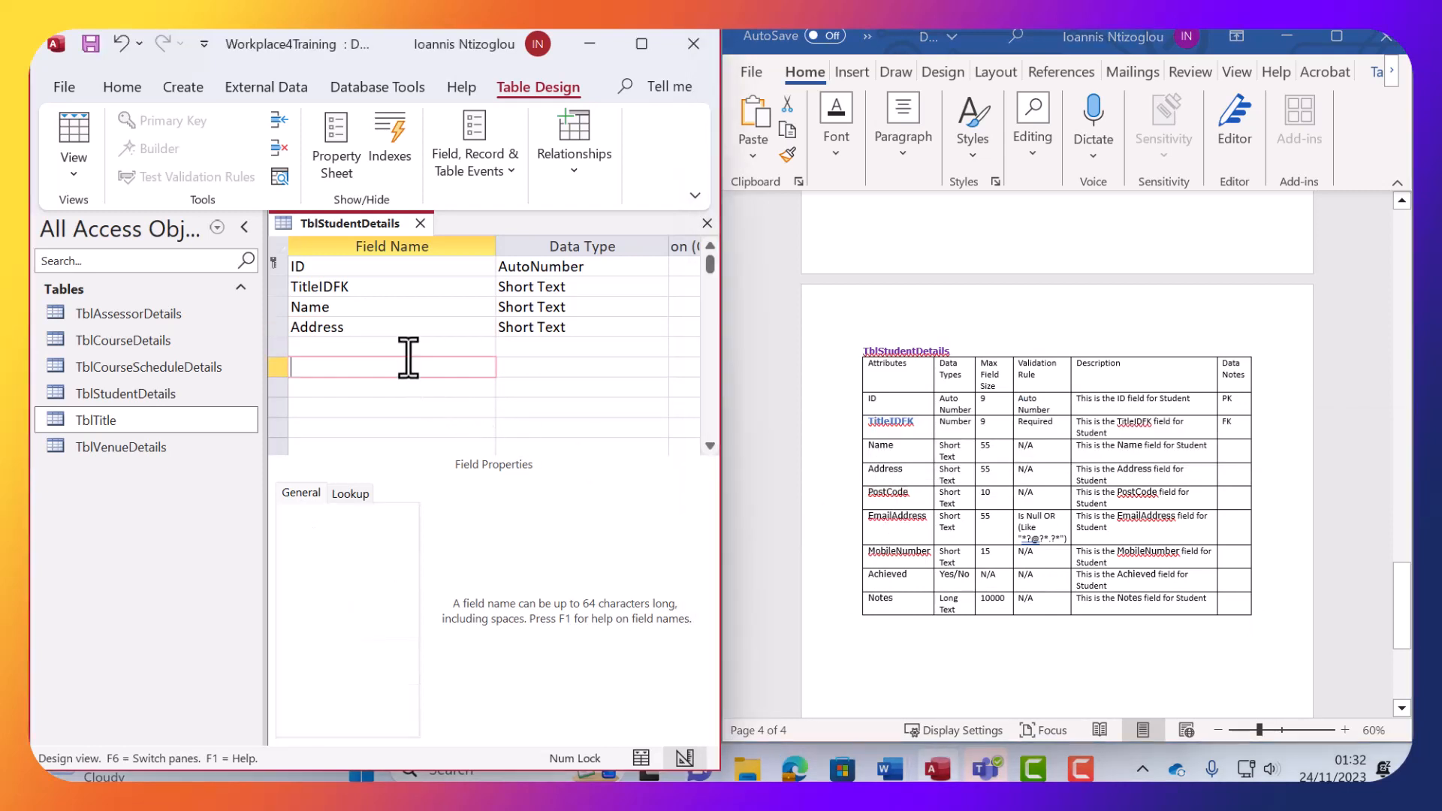
key(ctrl+v)
click(982, 547)
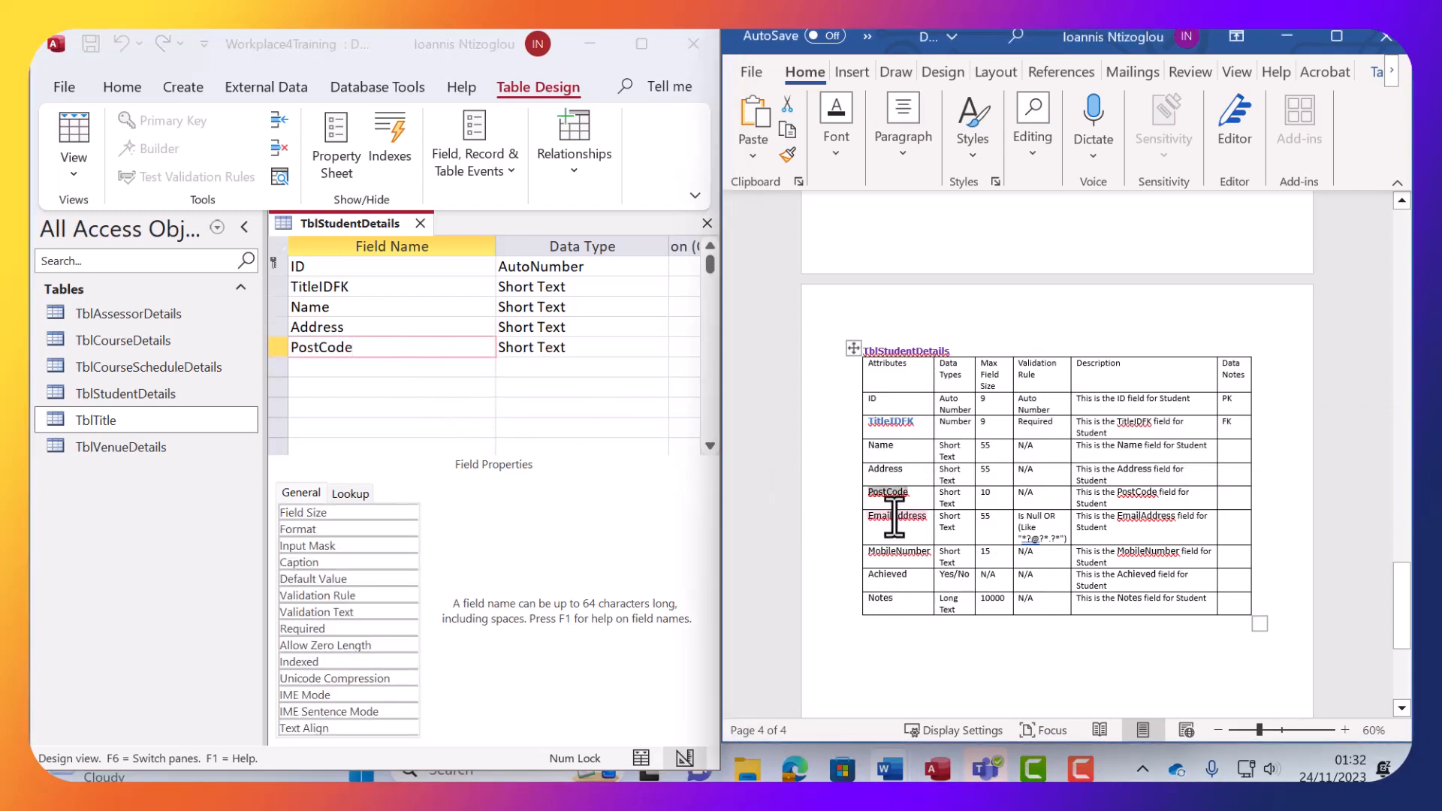
double_click(904, 517)
click(387, 367)
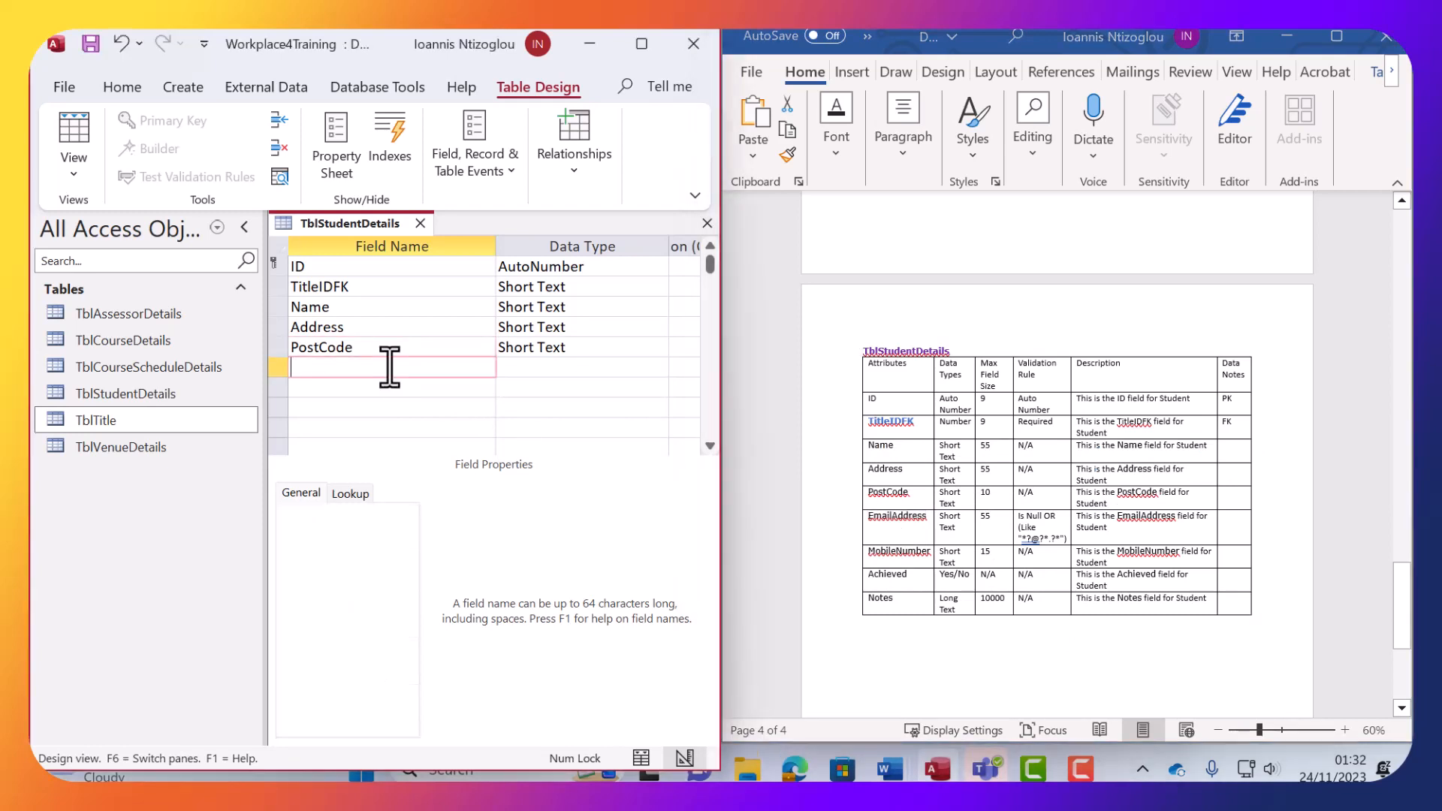
key(ctrl+v)
Copy the MobileNumber and Achieved attributes from the Word student table into the field name rows below EmailAddress.
click(933, 579)
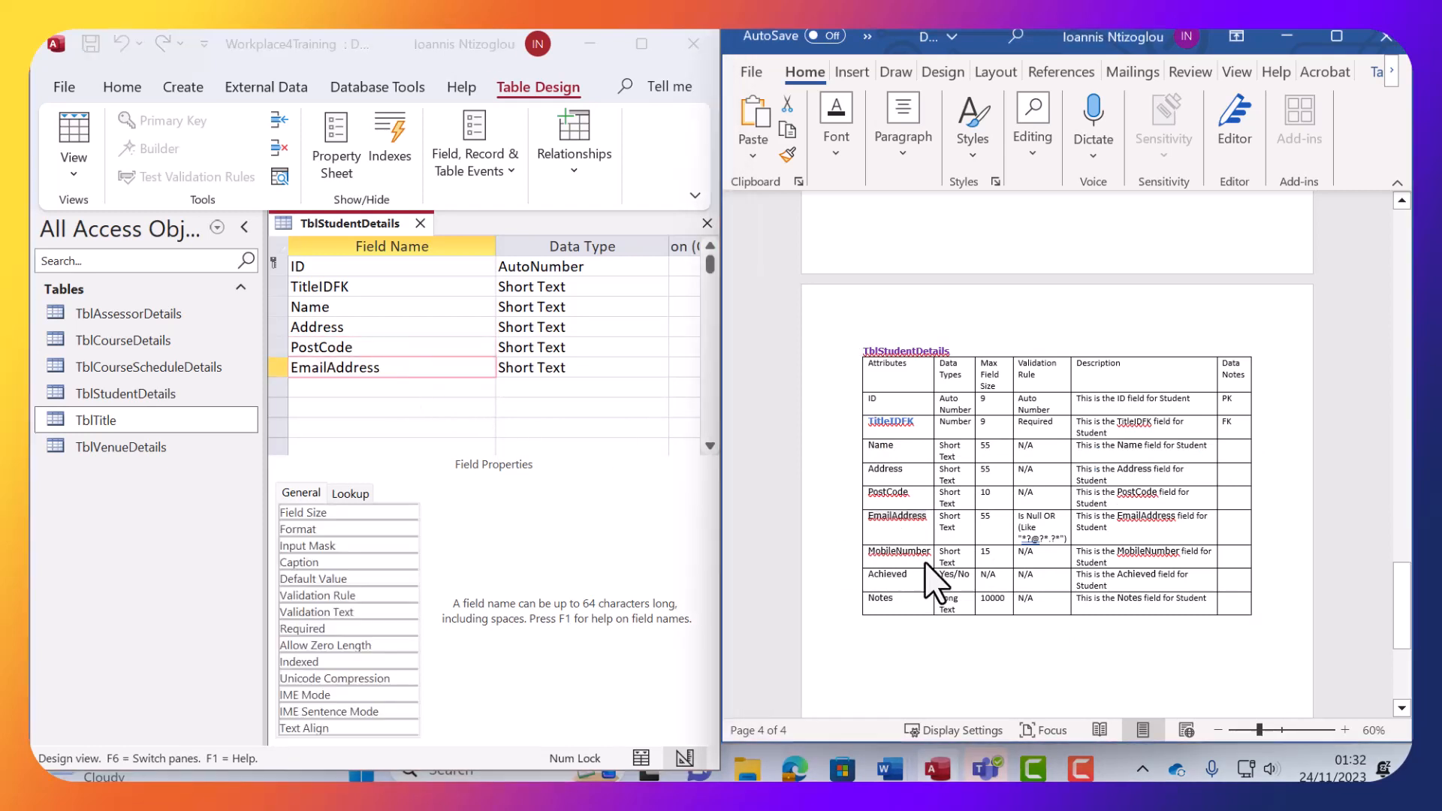
double_click(887, 553)
click(410, 389)
key(ctrl+v)
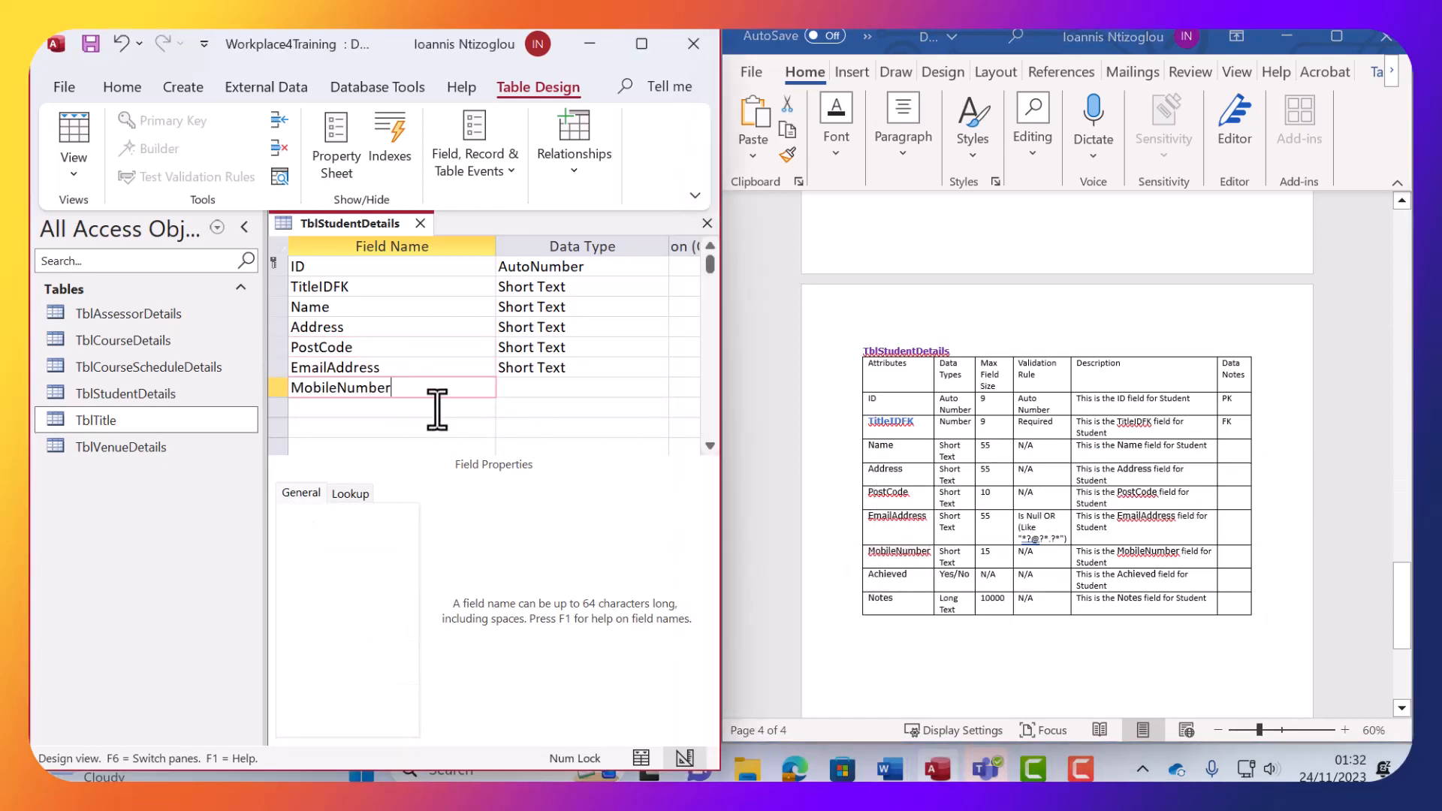
click(871, 578)
double_click(886, 575)
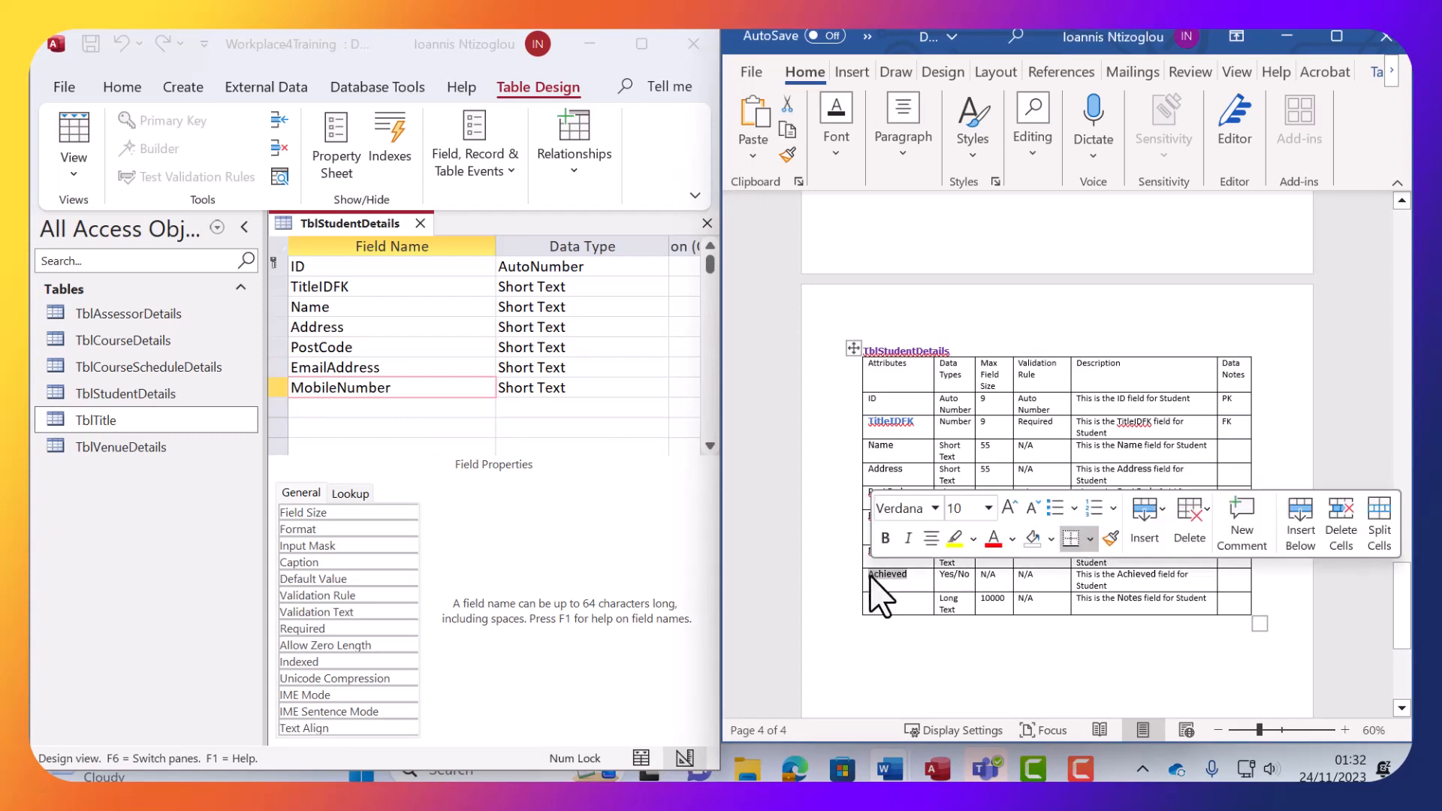
click(409, 409)
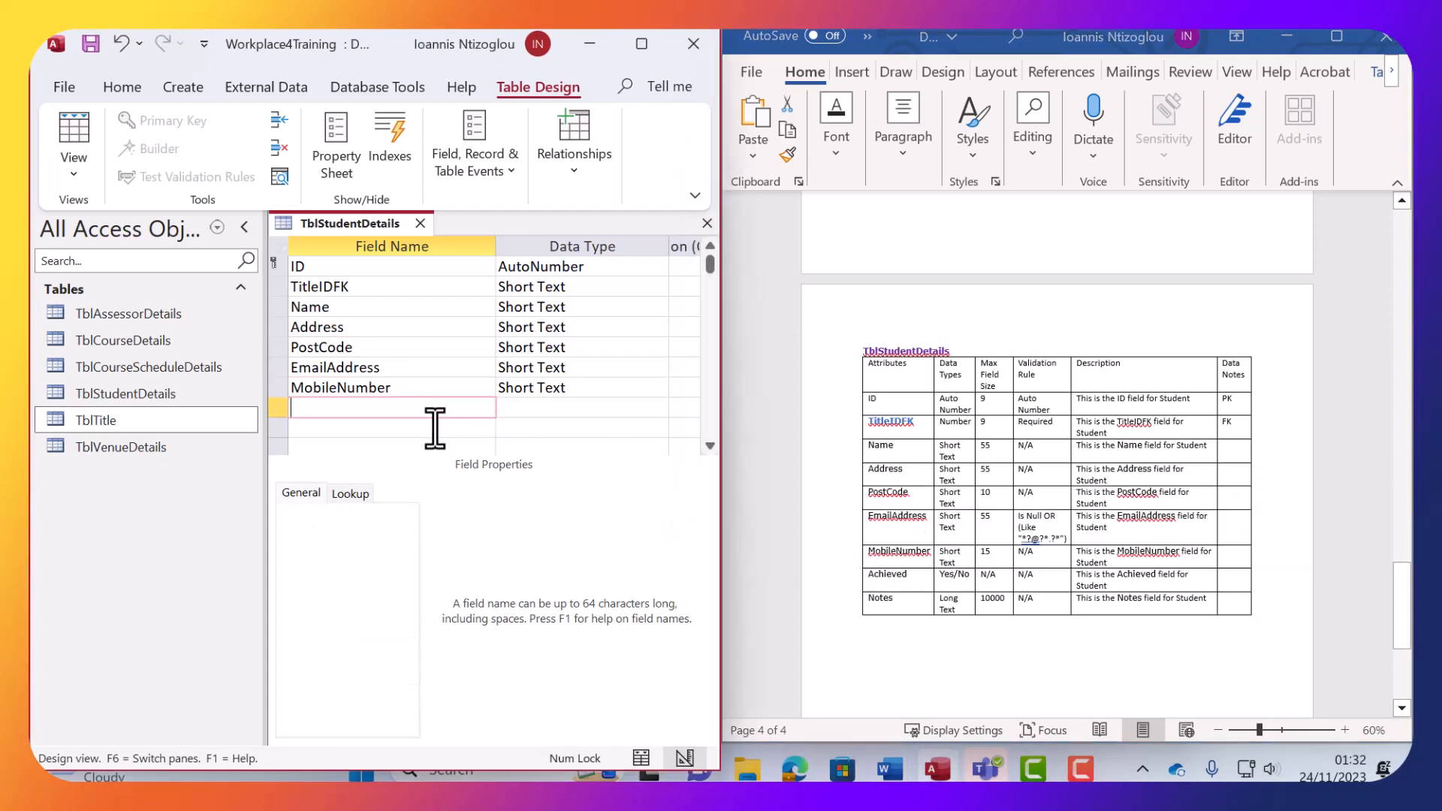
key(ctrl+v)
Copy the Notes attribute from the Word student table into TblStudentDetails as the field name below Achieved.
click(920, 608)
double_click(869, 601)
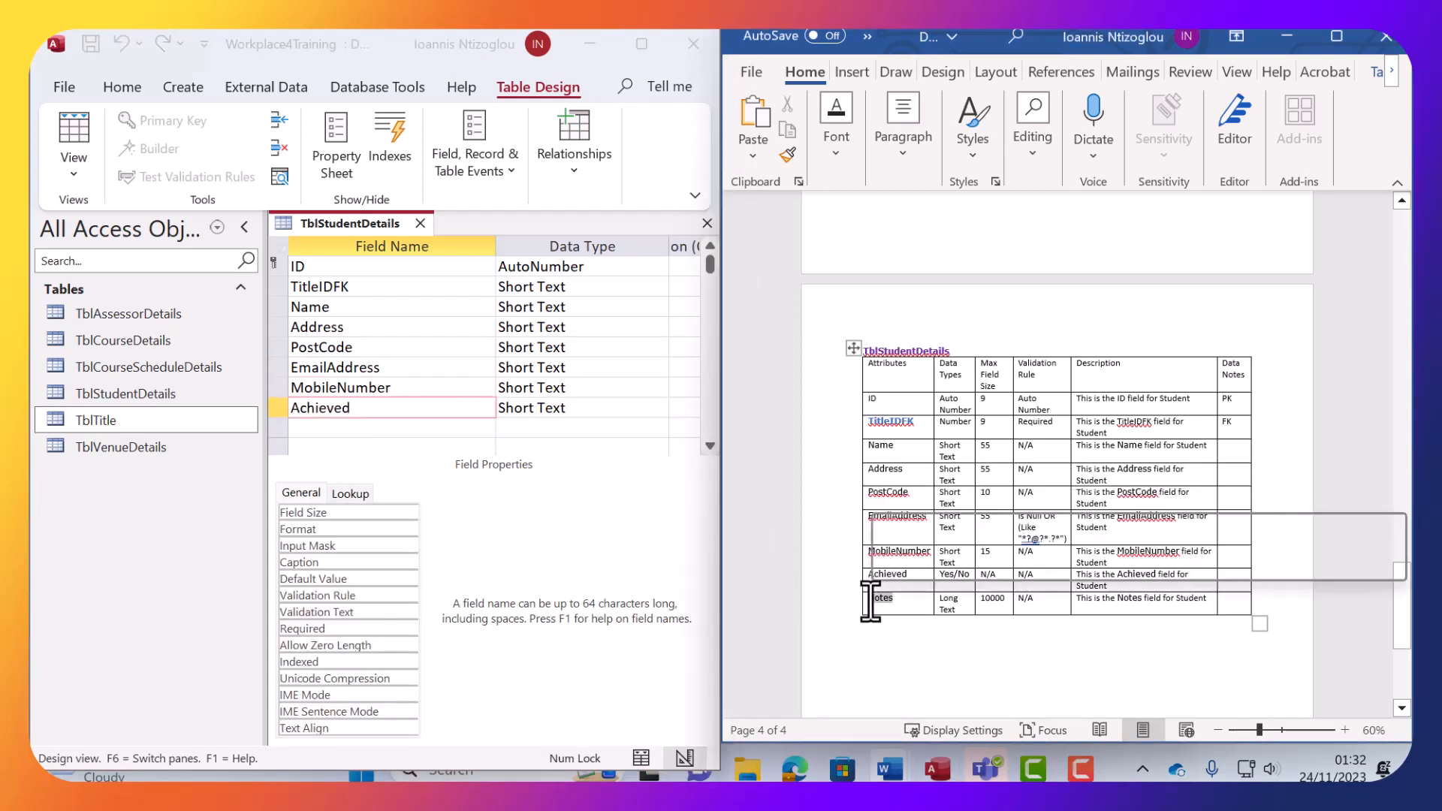
click(434, 428)
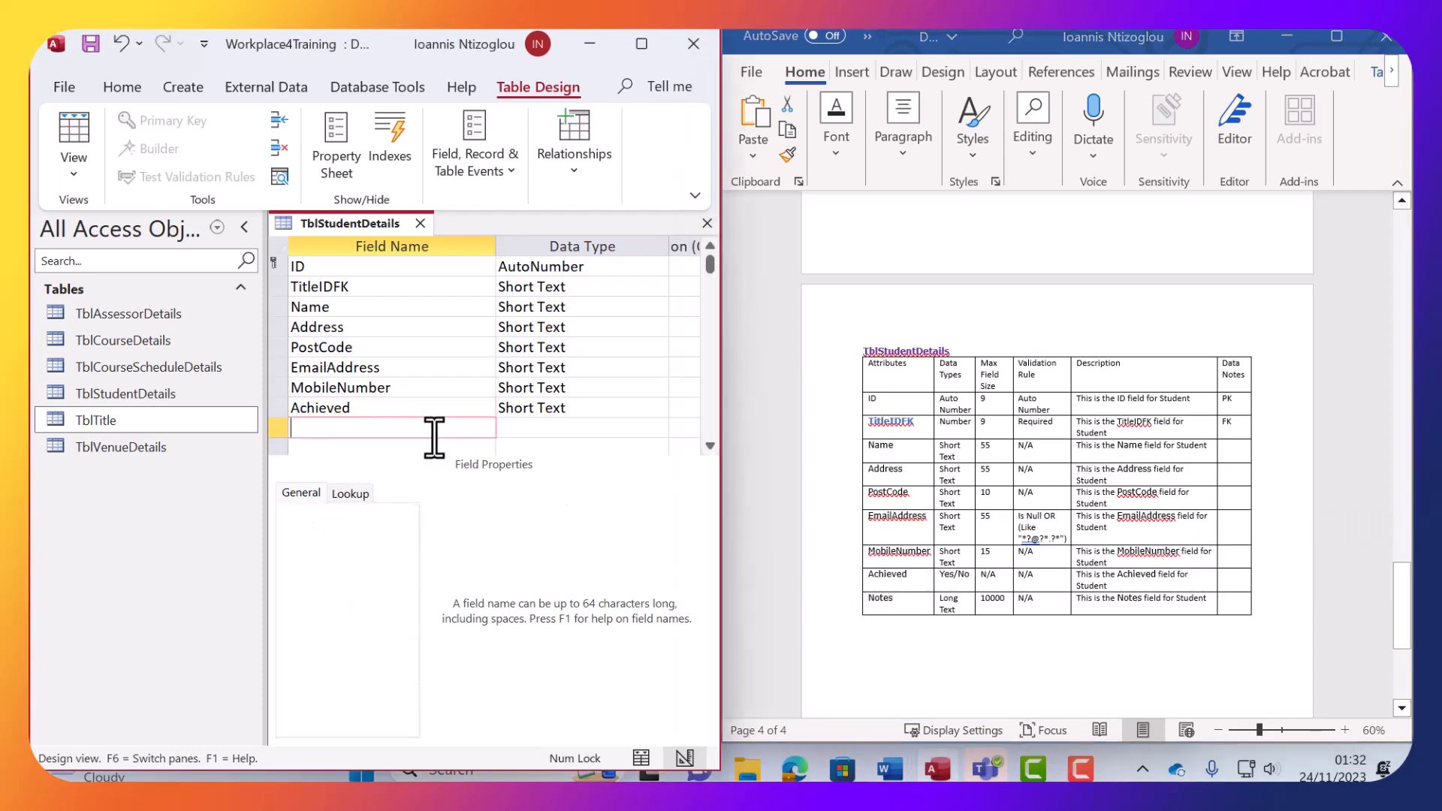
key(ctrl+v)
click(948, 536)
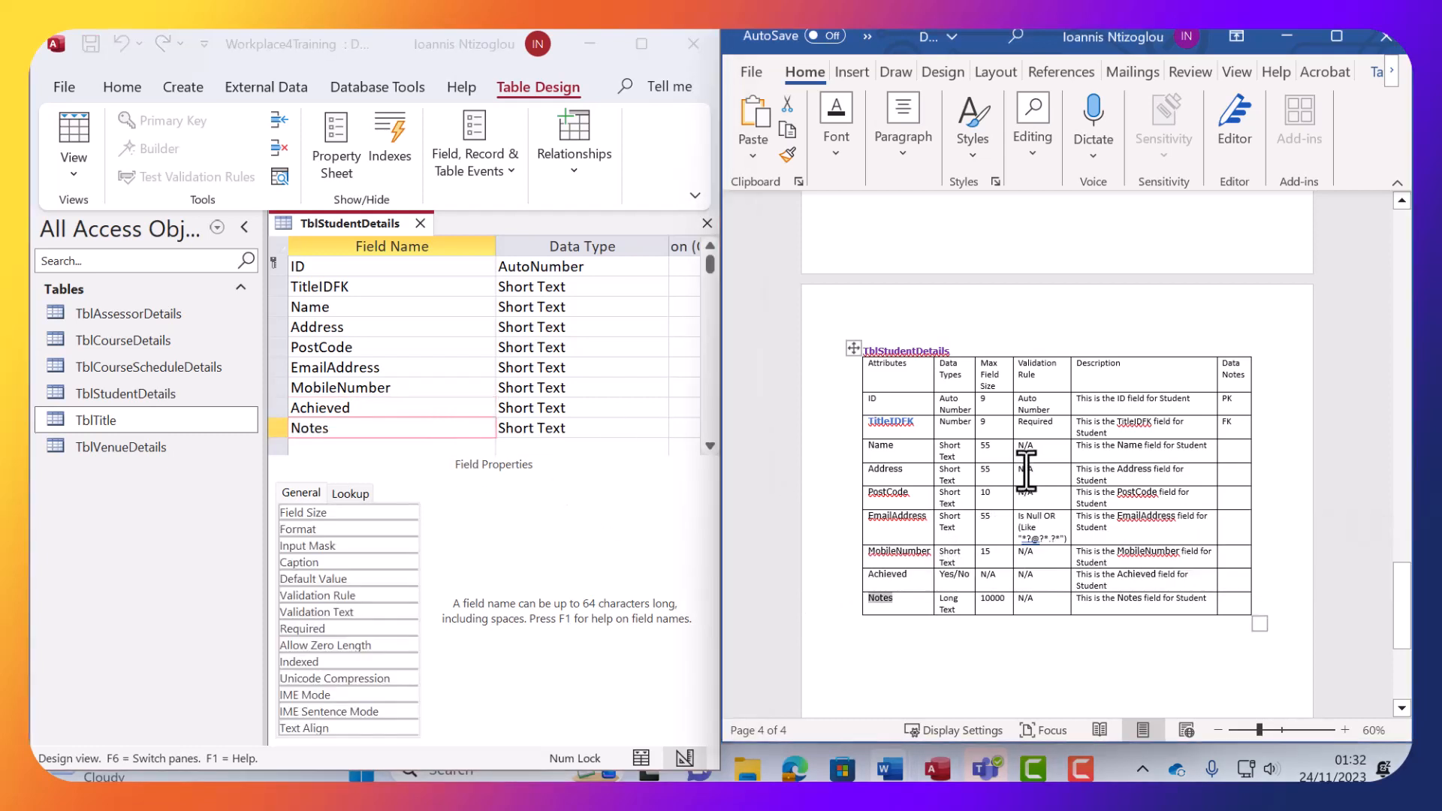
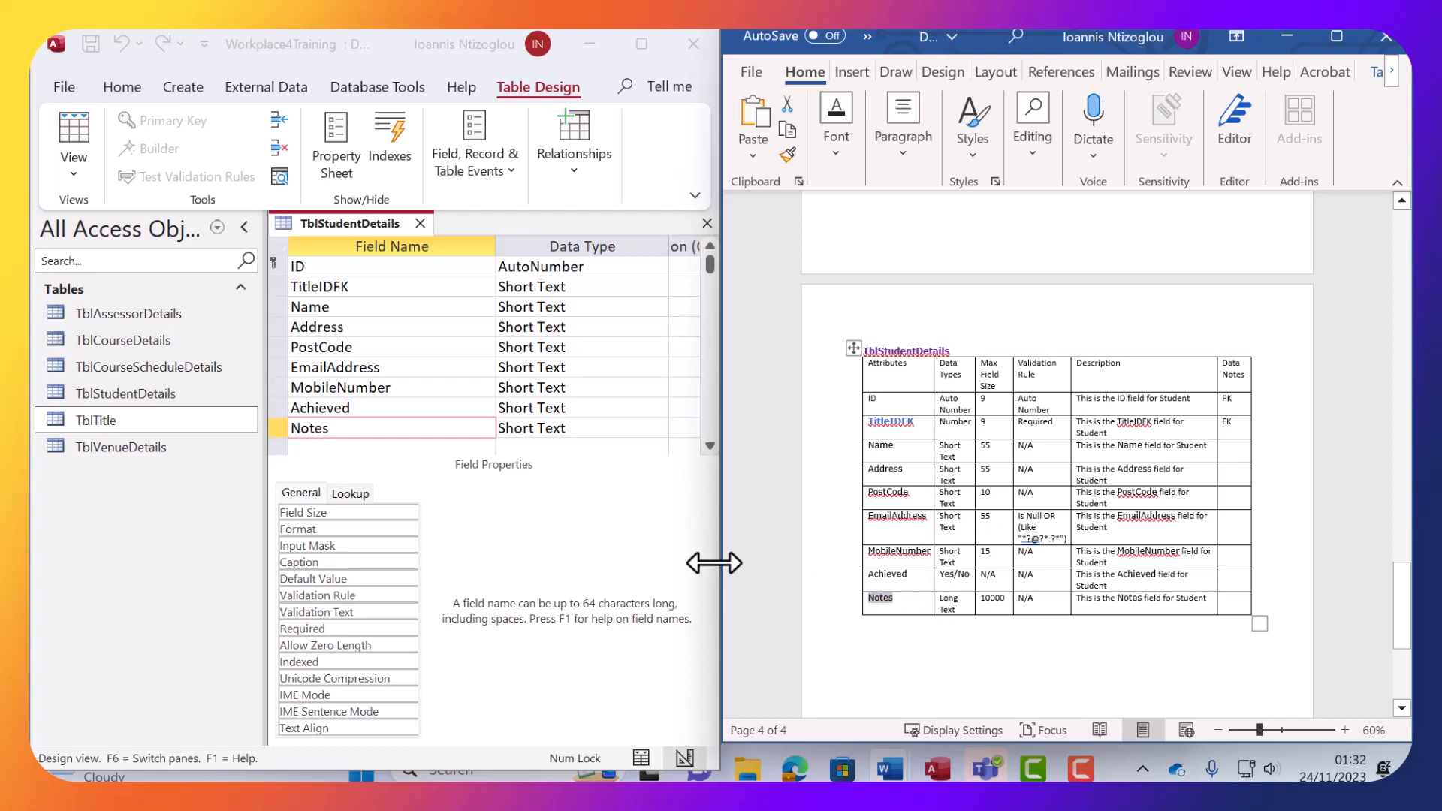
Set the data type of the Achieved field to Yes/No and of the Notes field to Long Text.
click(535, 407)
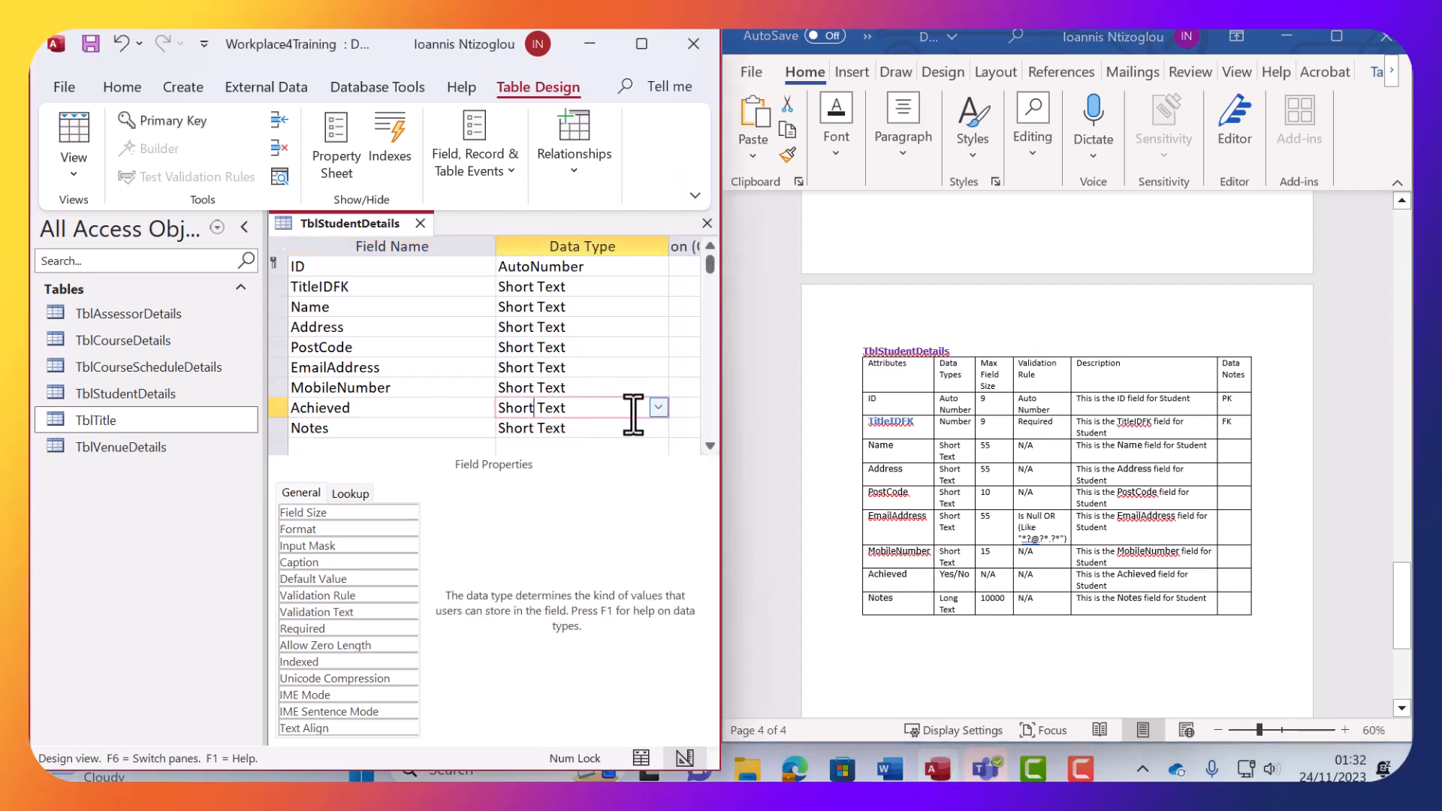
click(658, 407)
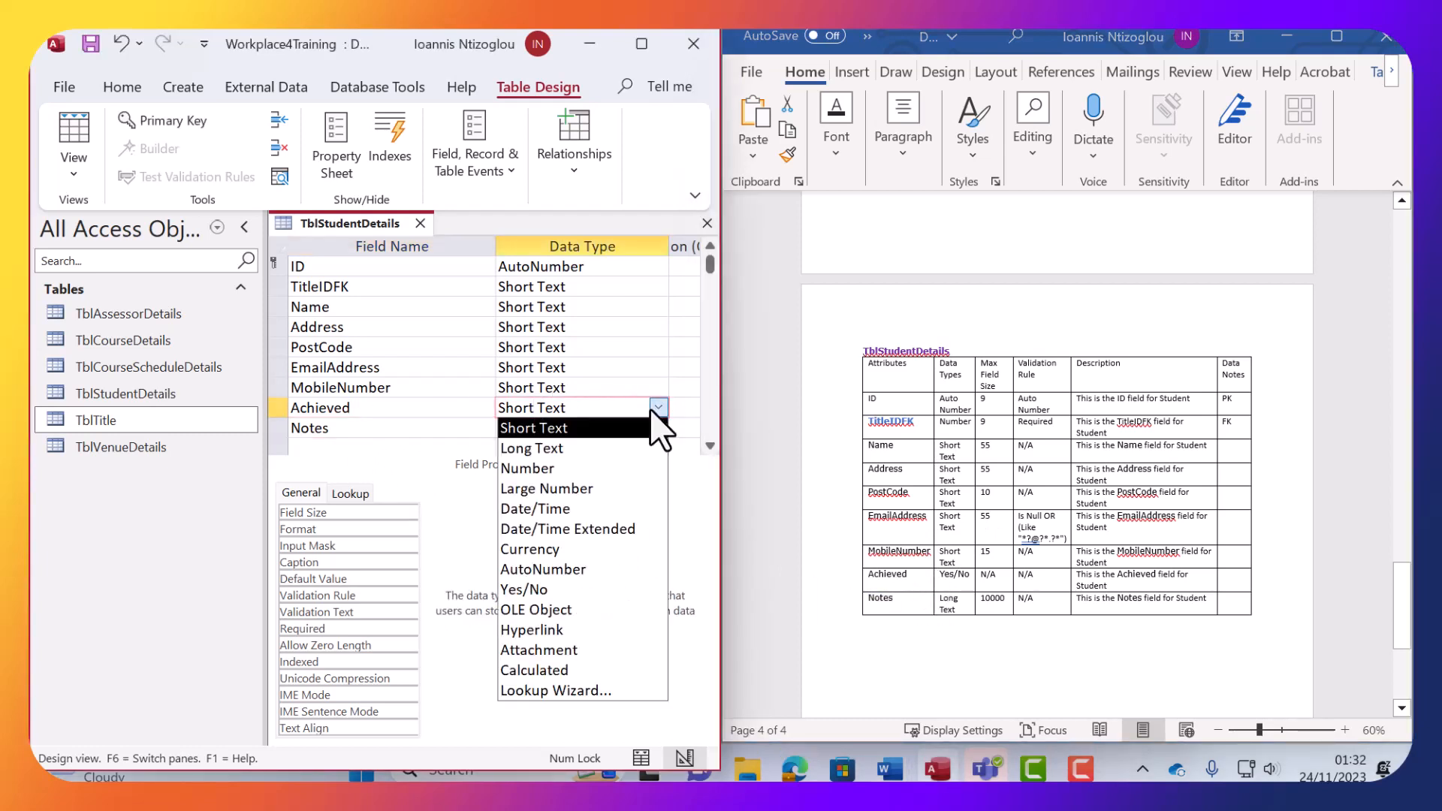
click(550, 591)
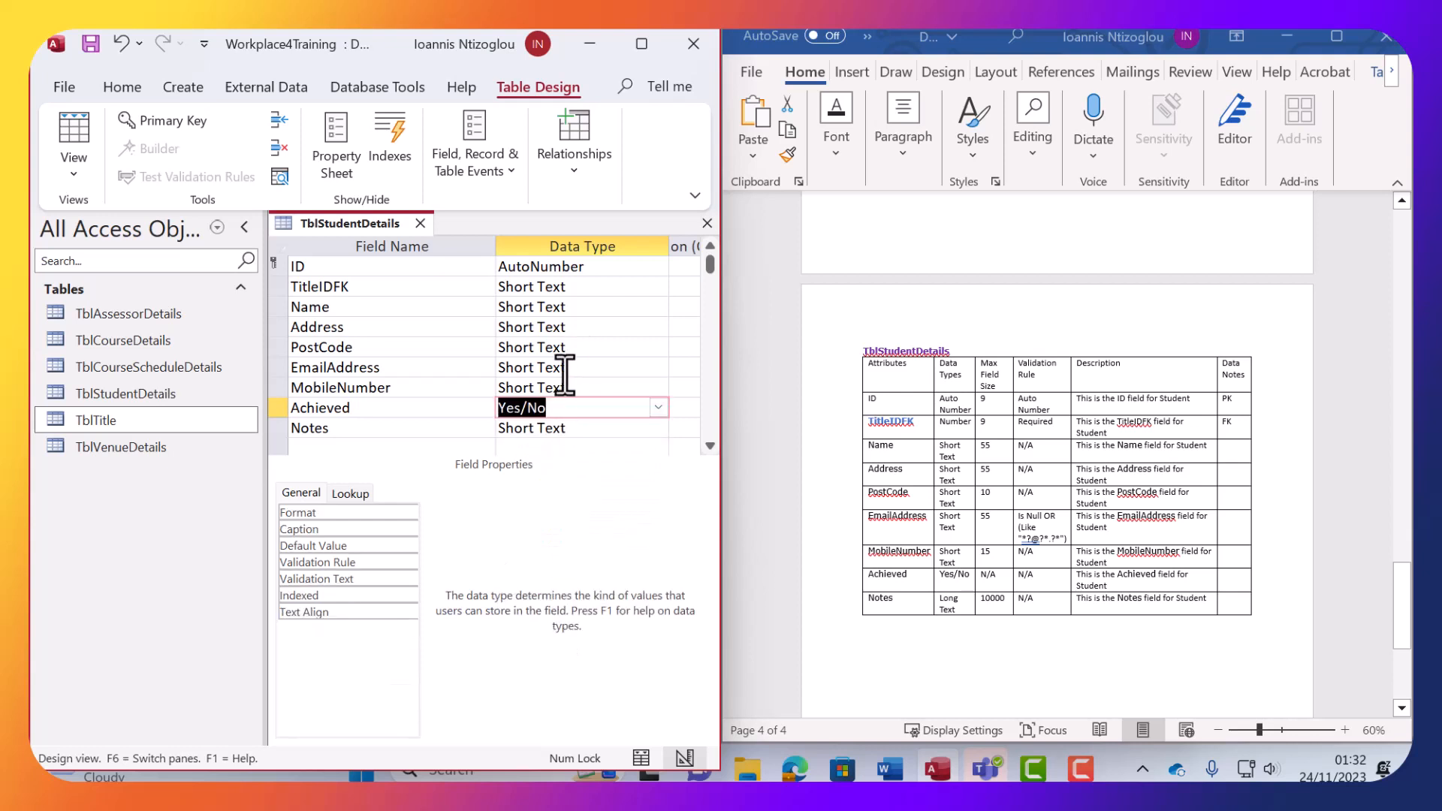
click(629, 430)
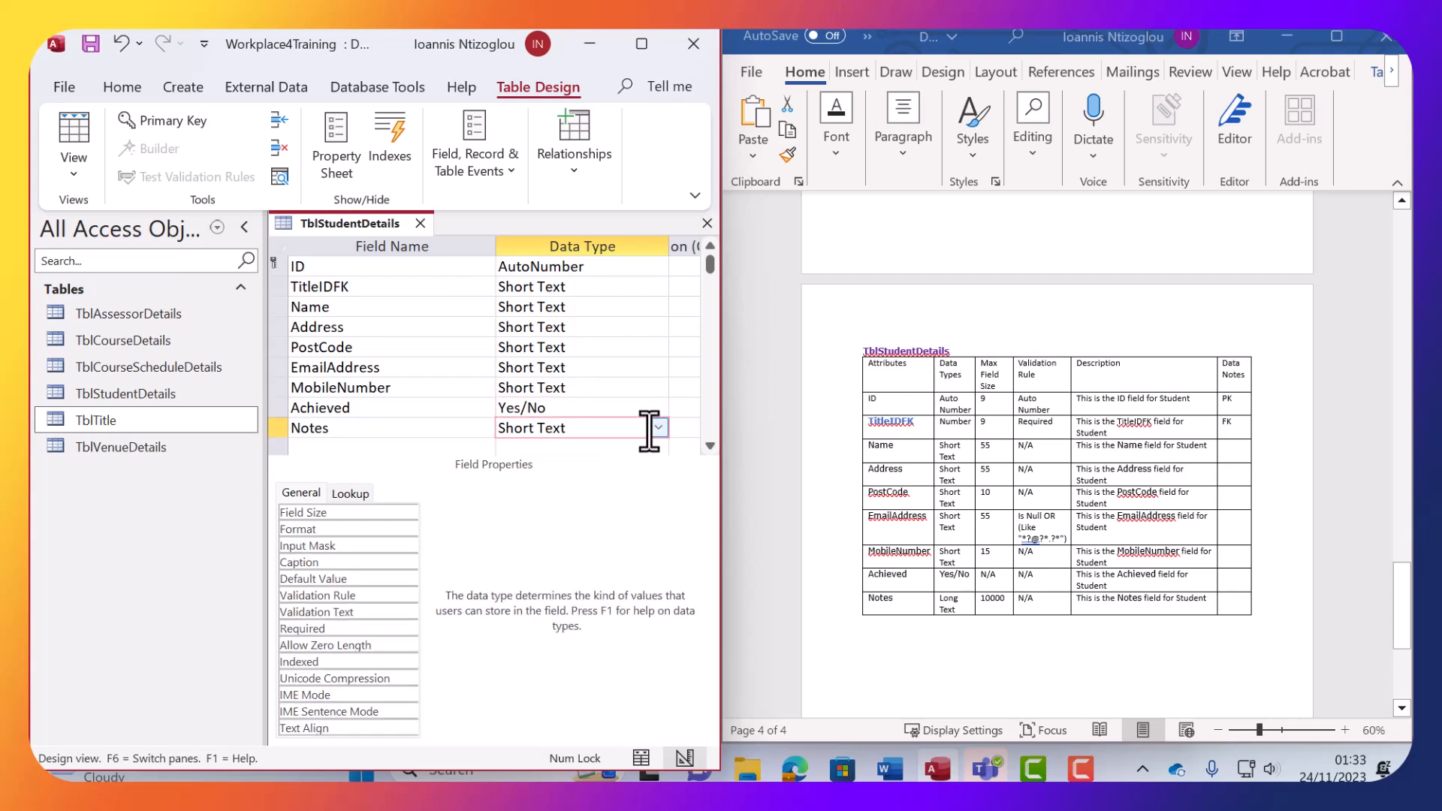
click(658, 428)
click(561, 467)
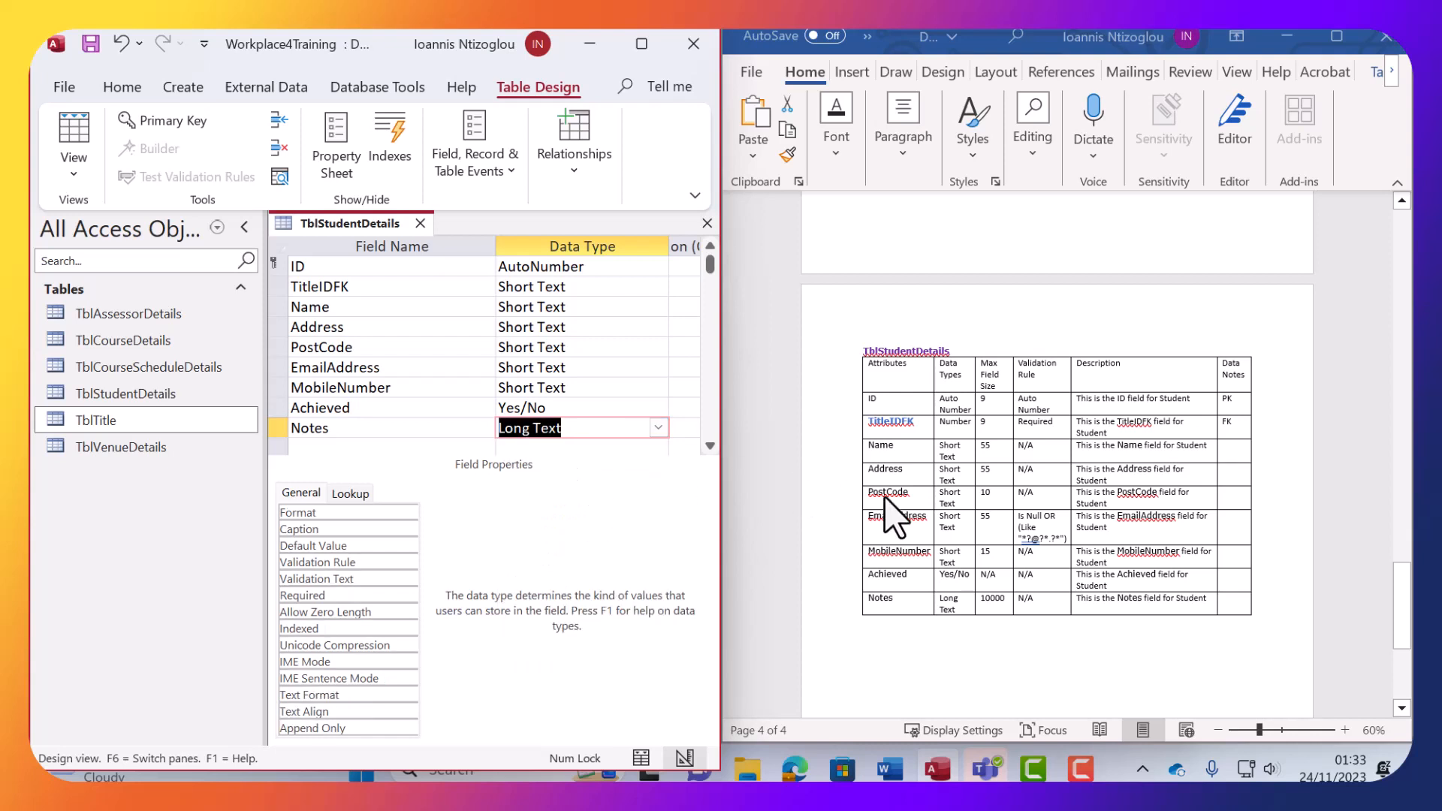
Copy the validation rule Is Null OR (Like "*?@?*.?*") from the Word student table into the EmailAddress field's Validation Rule property.
click(1059, 530)
drag(1064, 541, 1026, 518)
key(ctrl+c)
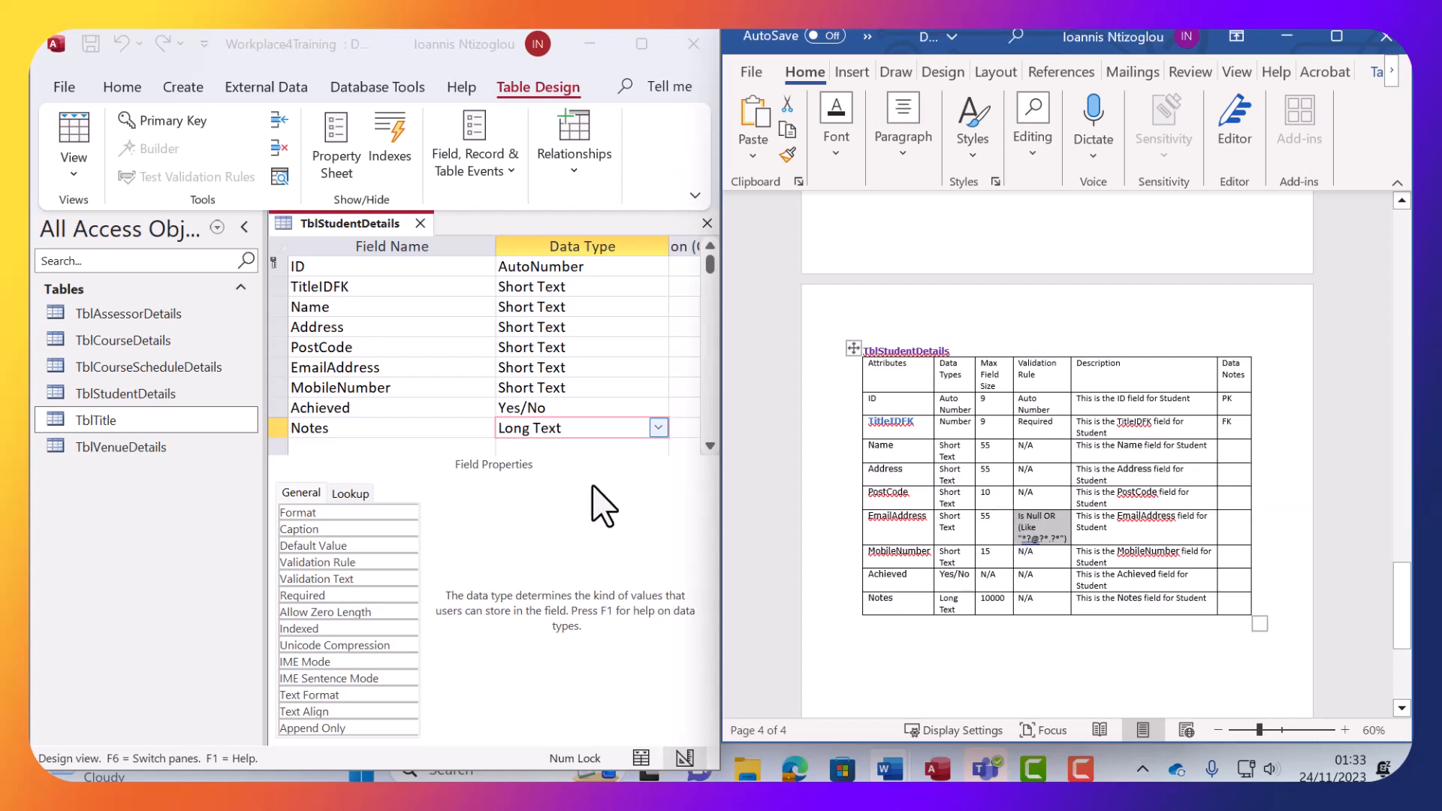
click(412, 370)
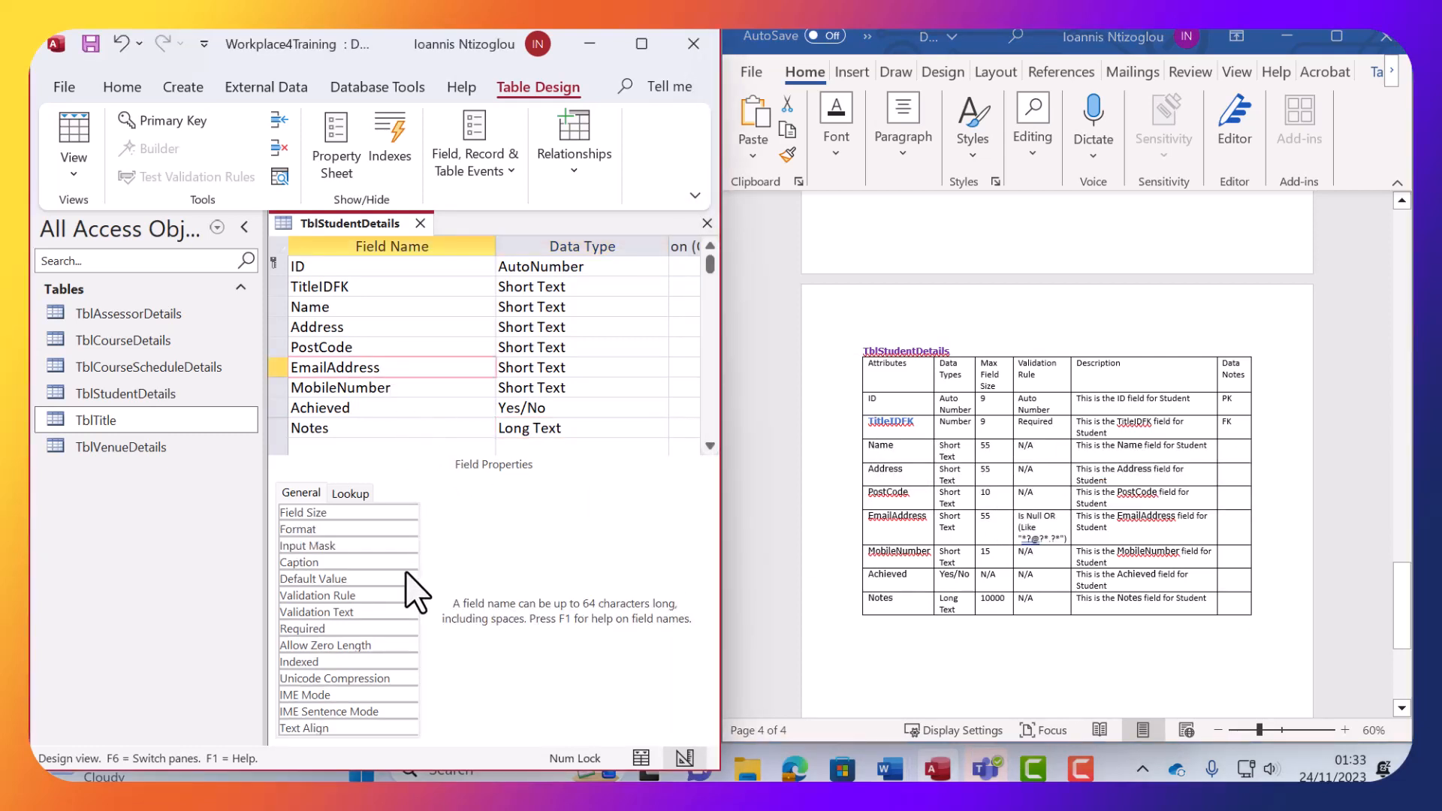
click(244, 227)
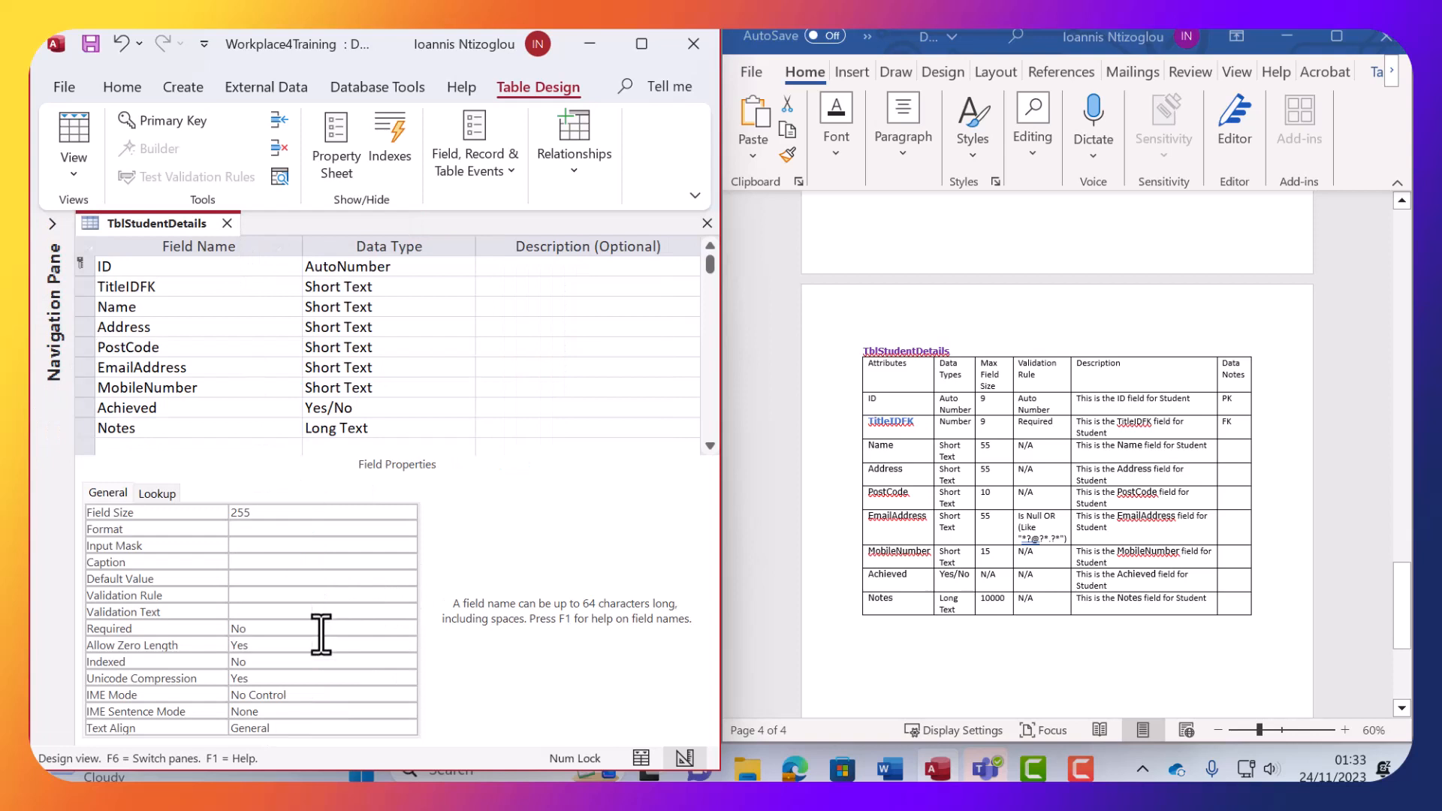
click(247, 593)
key(ctrl+v)
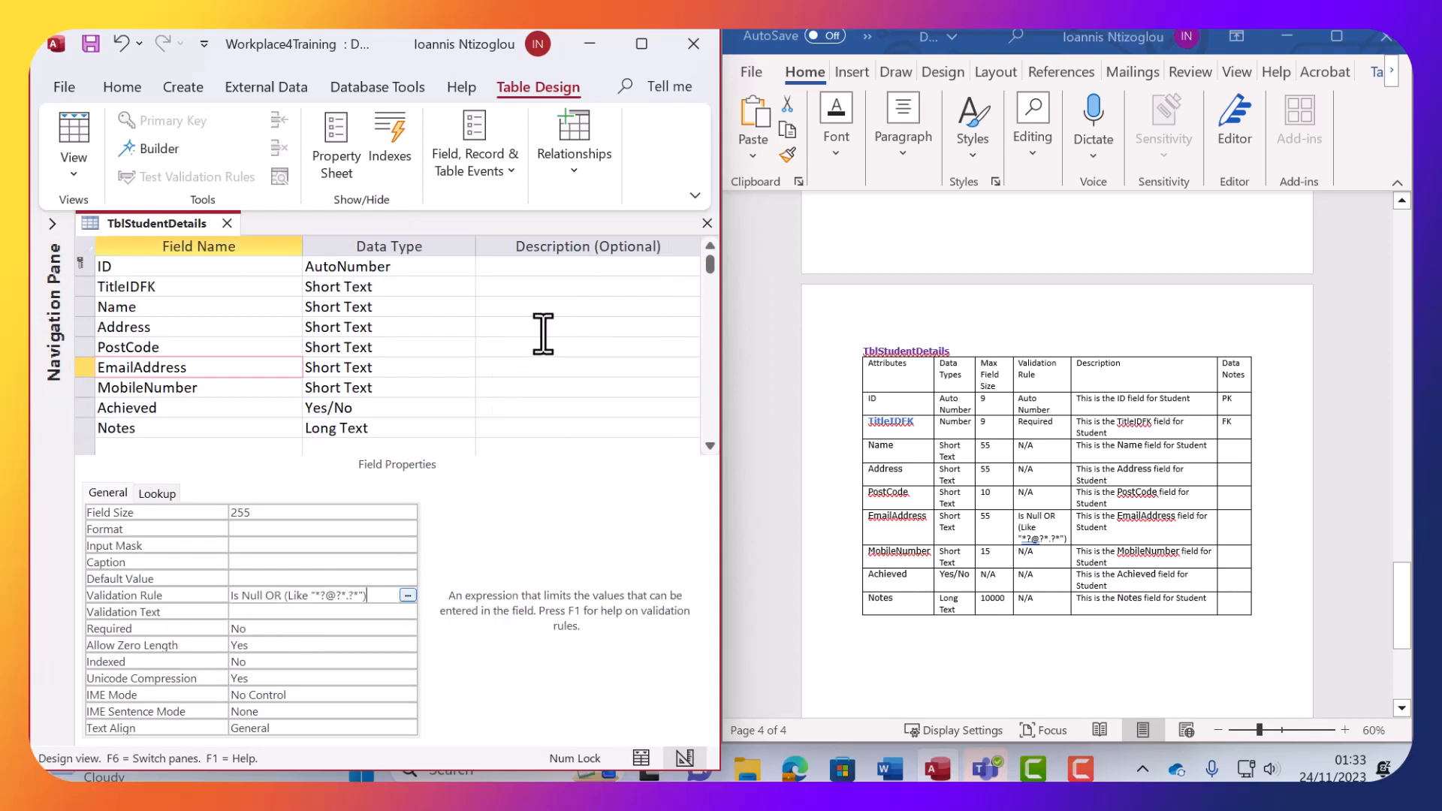
click(1064, 493)
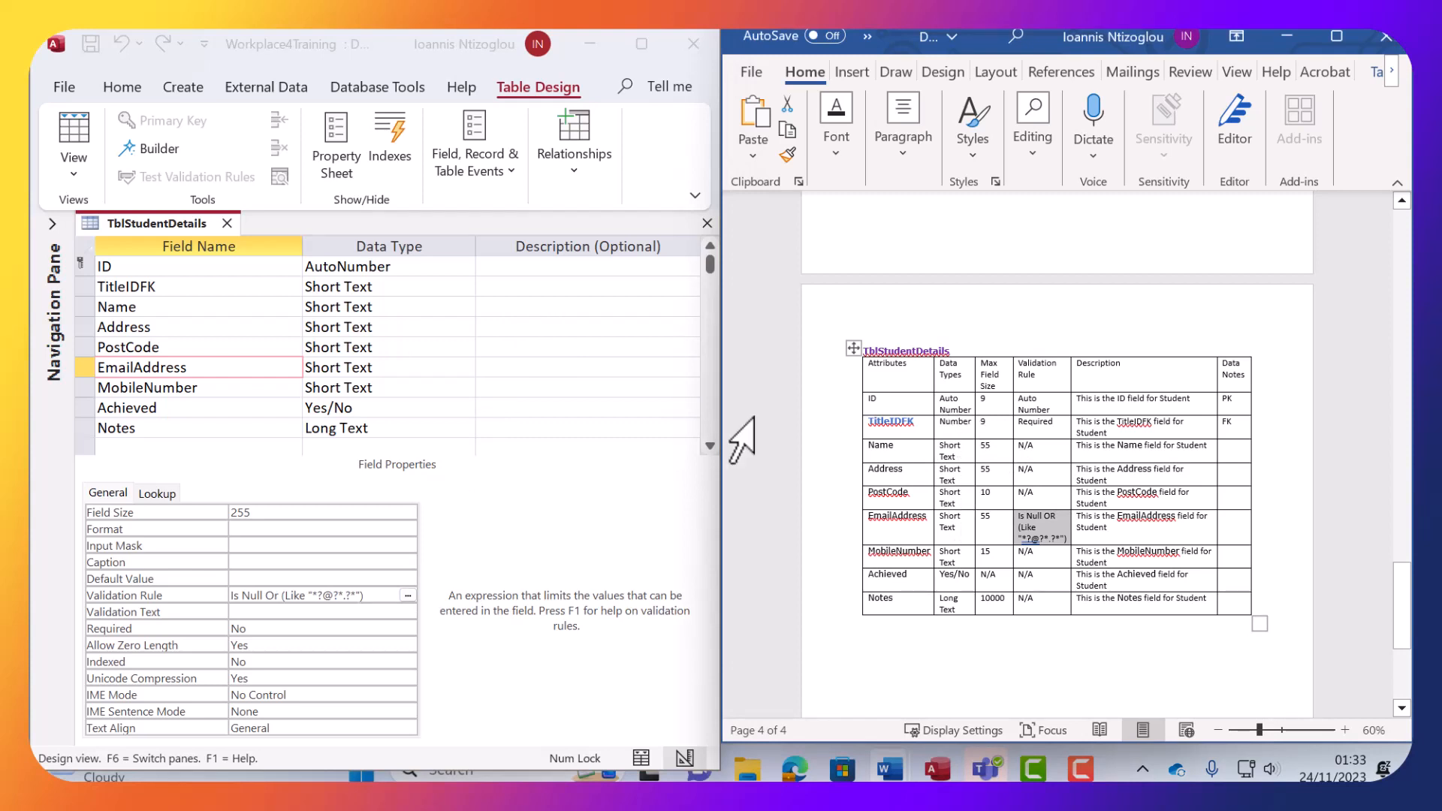
Set the data type of the TitleIDFK field to Number.
click(338, 289)
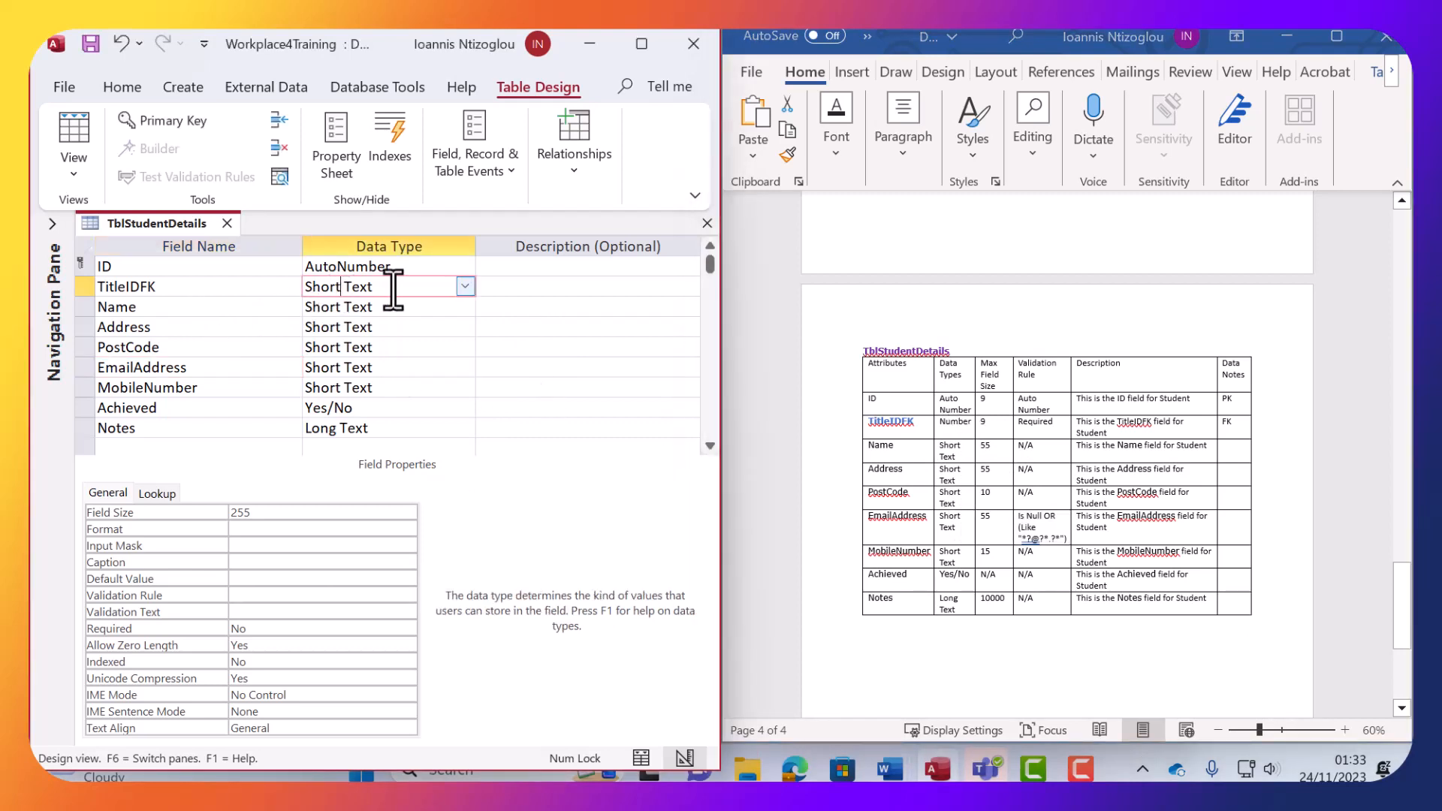
click(477, 289)
click(465, 286)
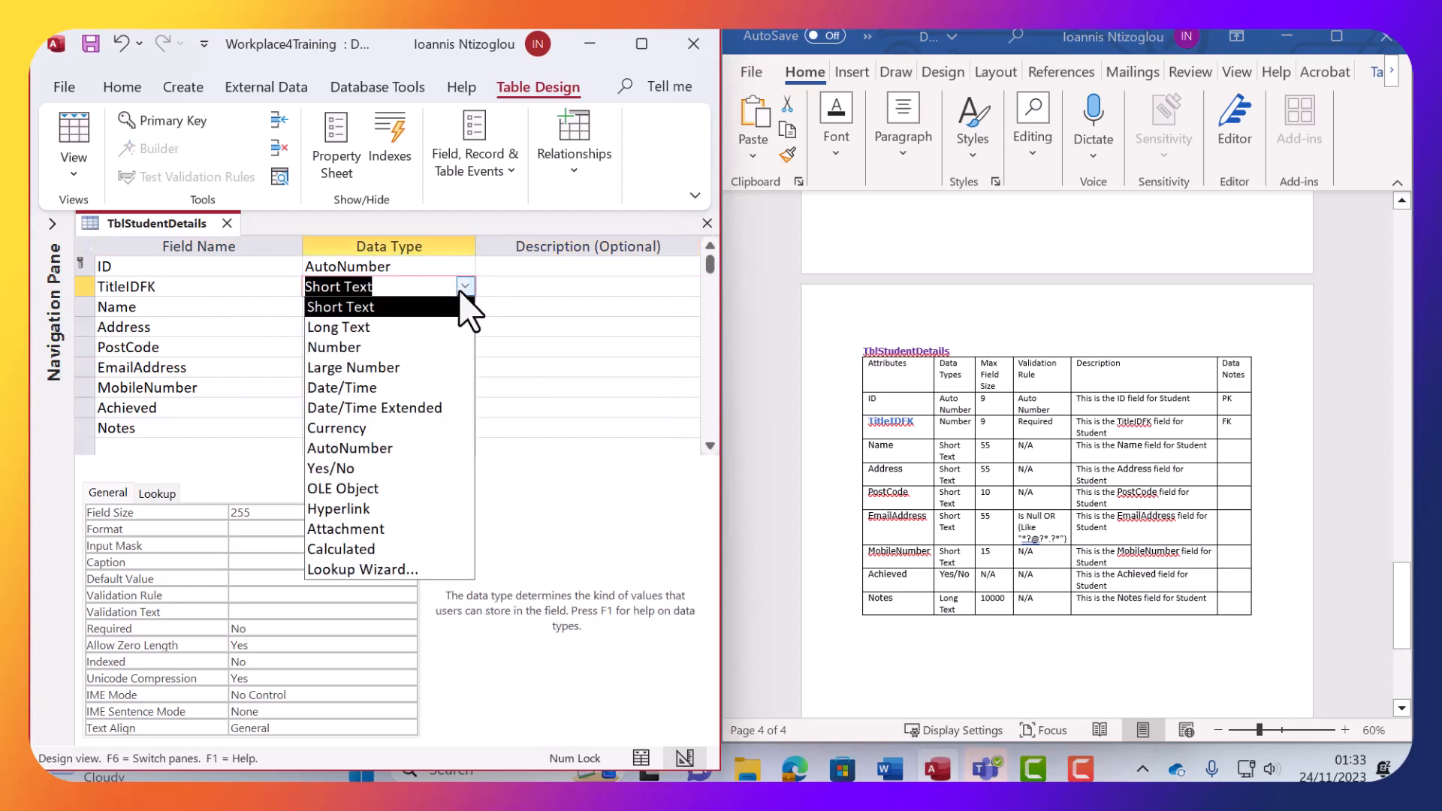
click(343, 347)
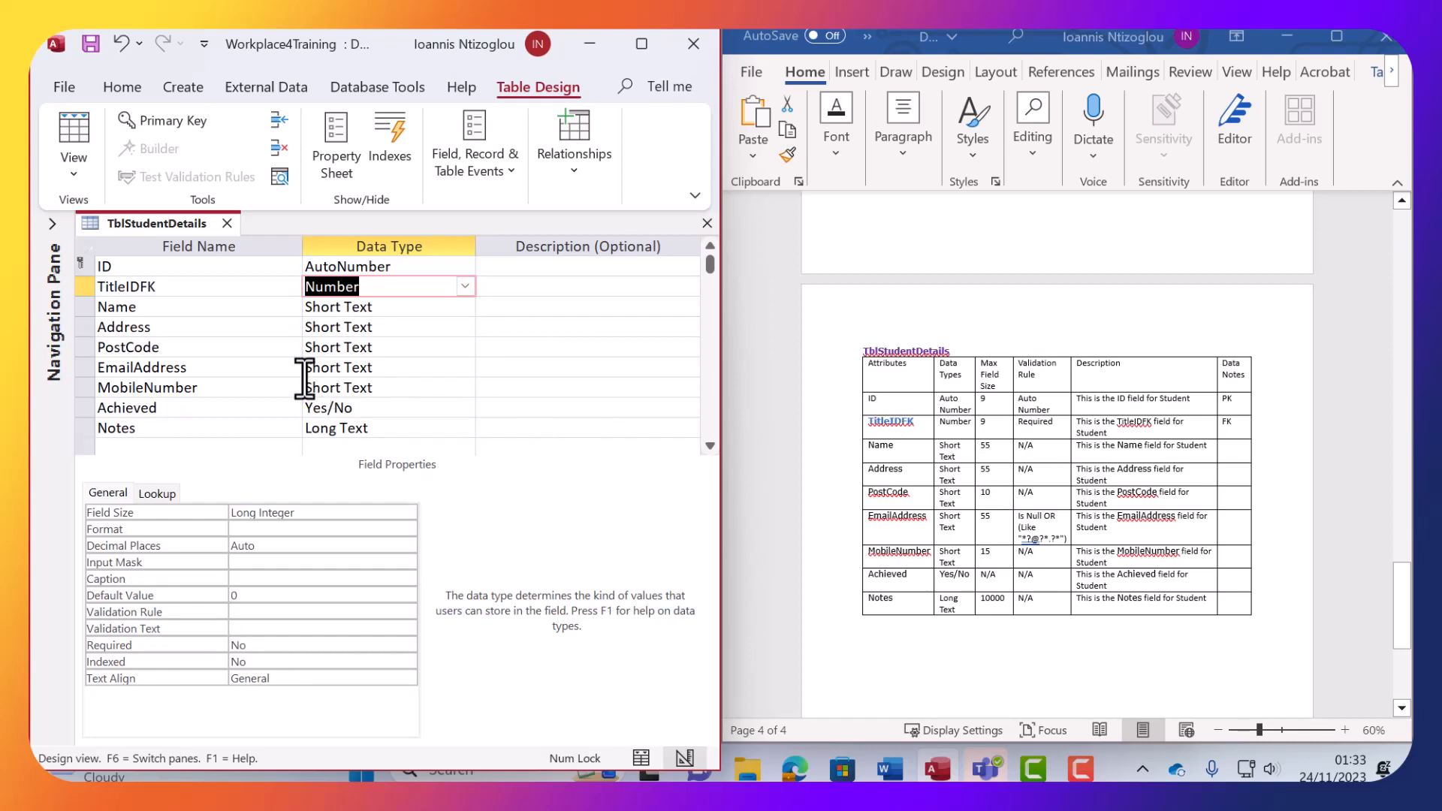
Set the field size of the Name and Address fields to 55 and of the PostCode field to 10.
click(400, 311)
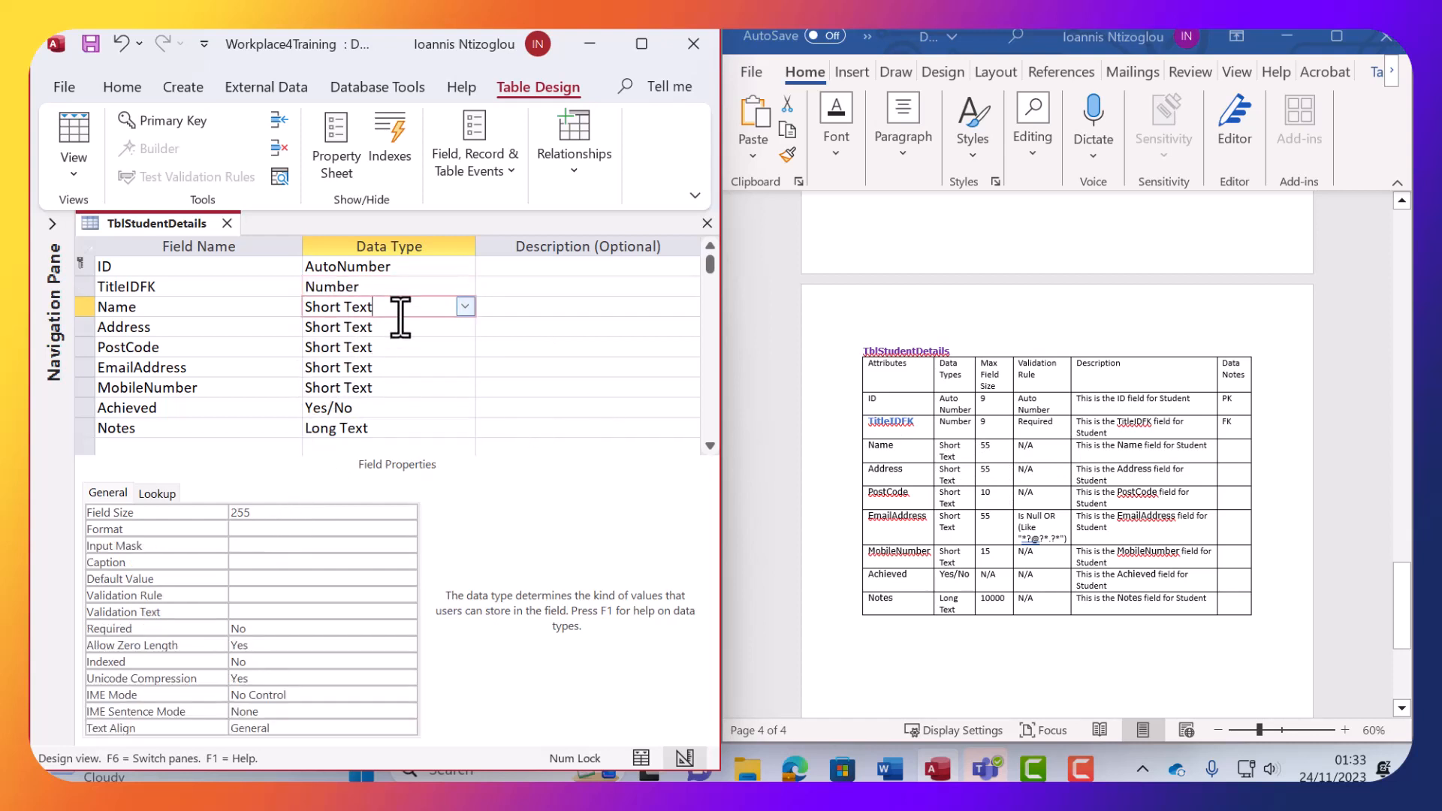
click(241, 514)
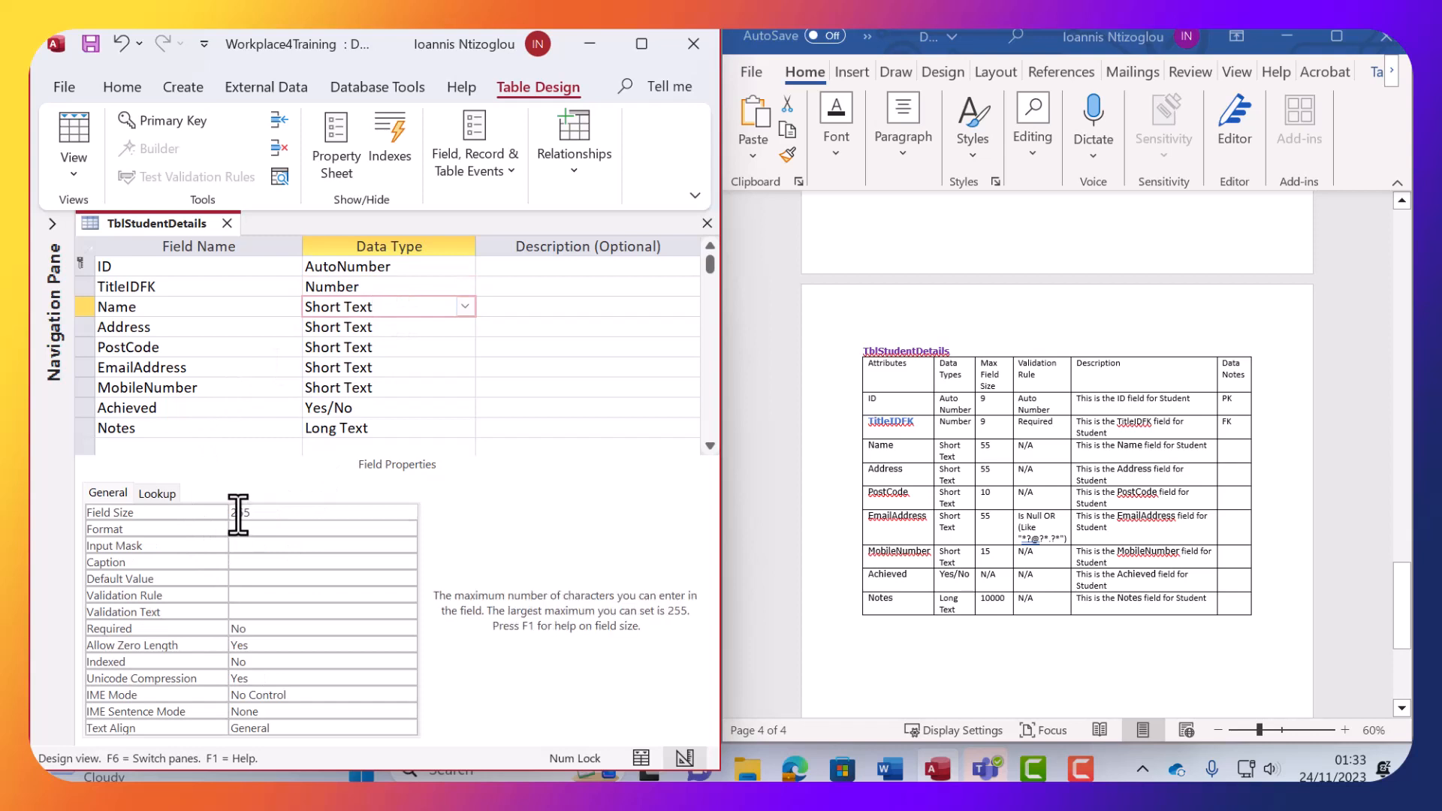
key(Delete)
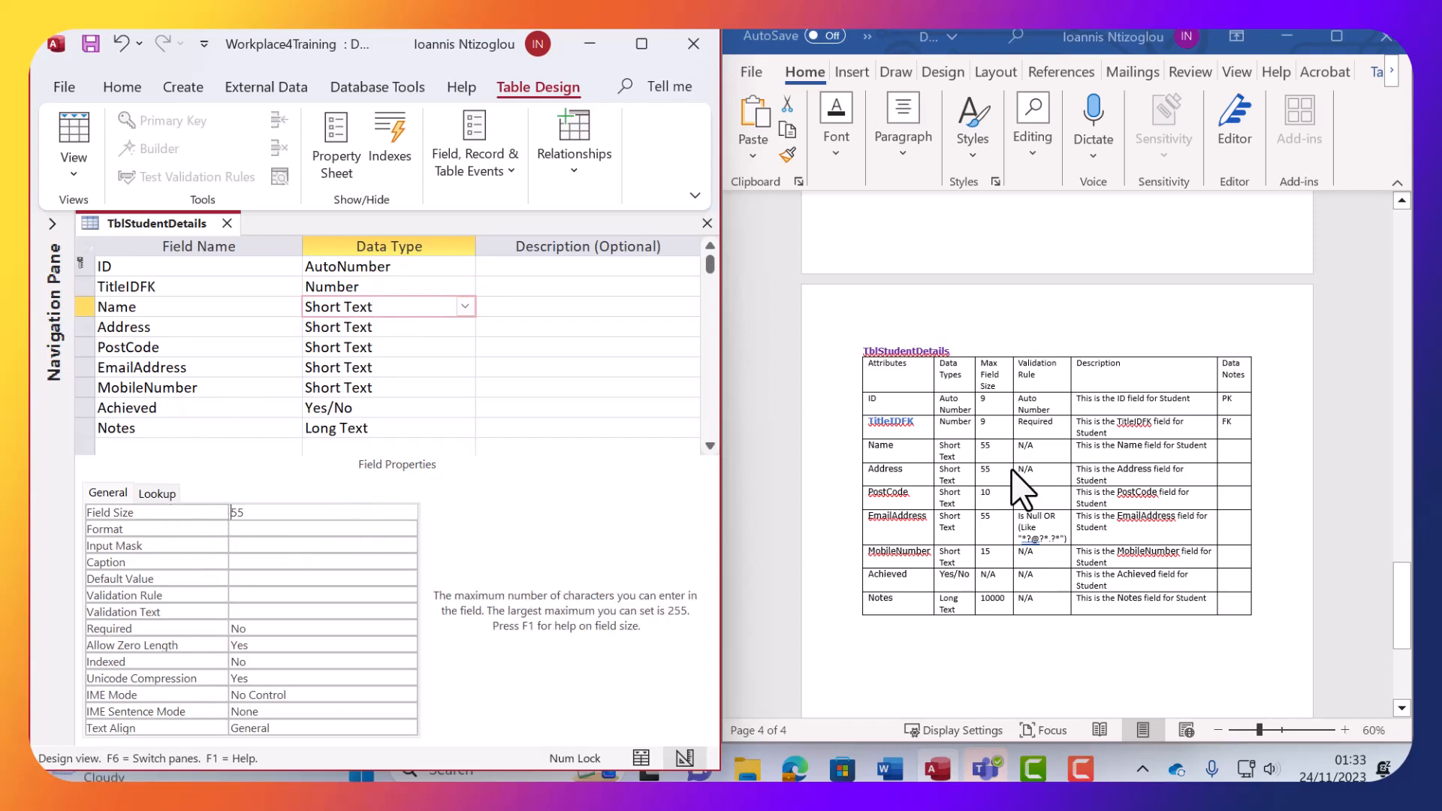
click(321, 326)
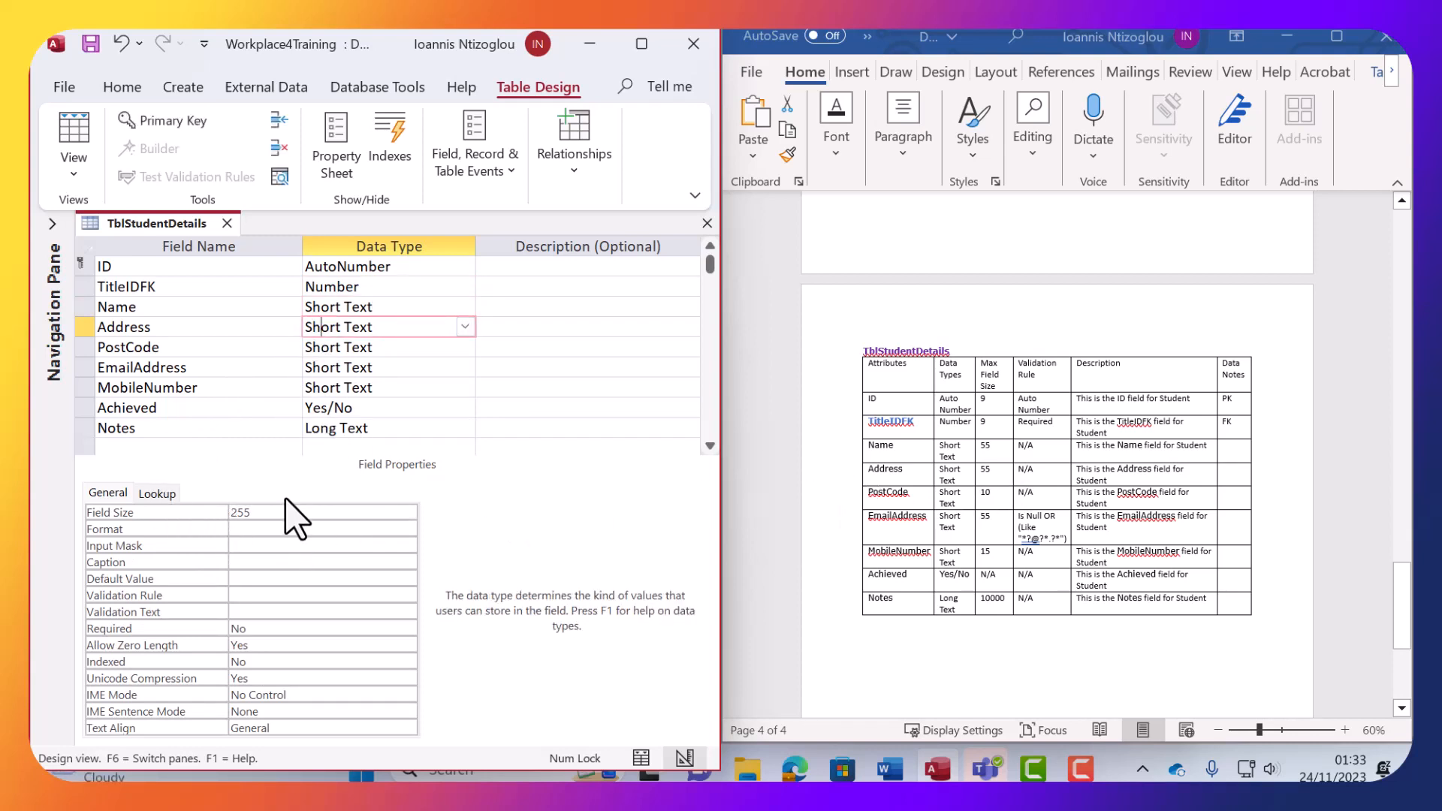
click(237, 513)
key(Delete)
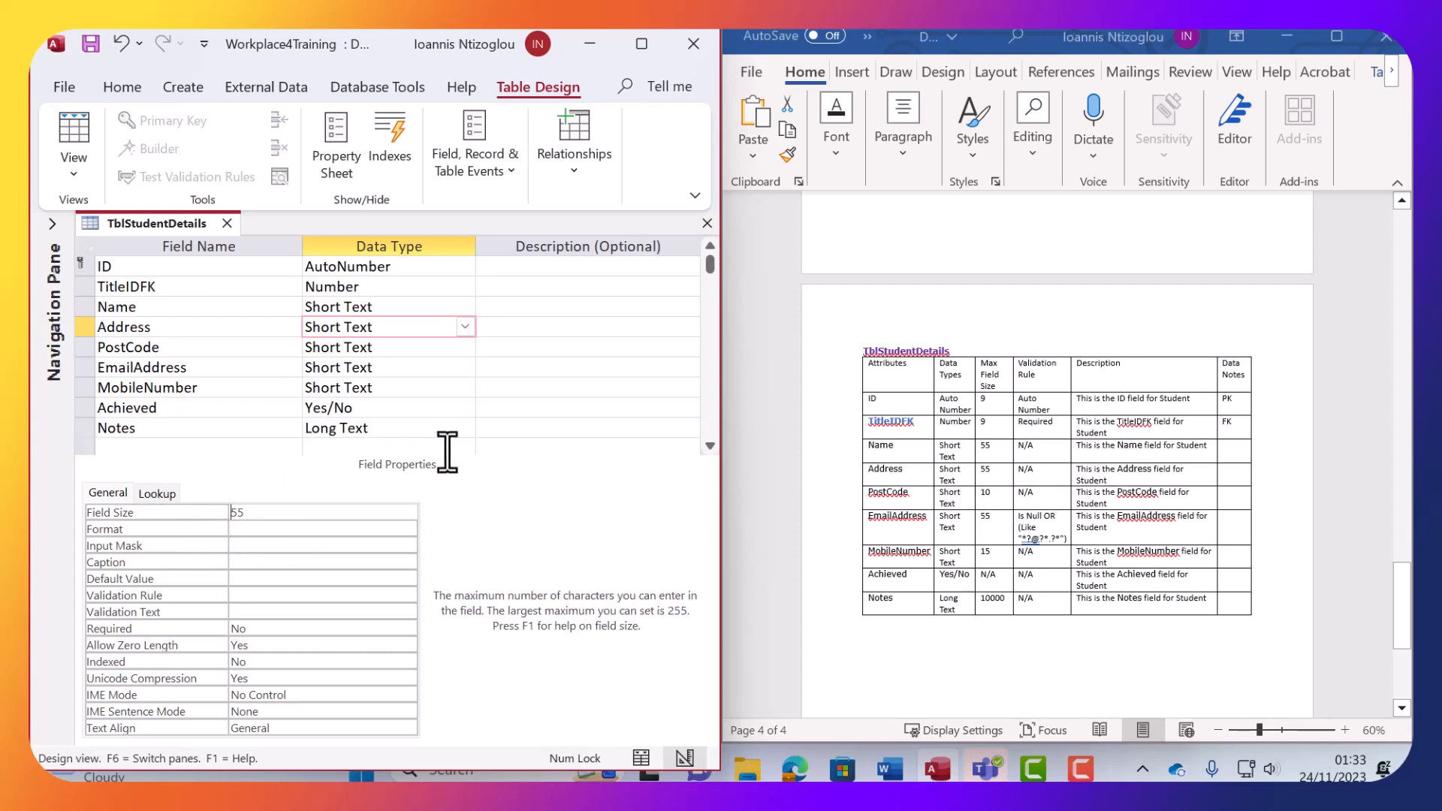
click(241, 346)
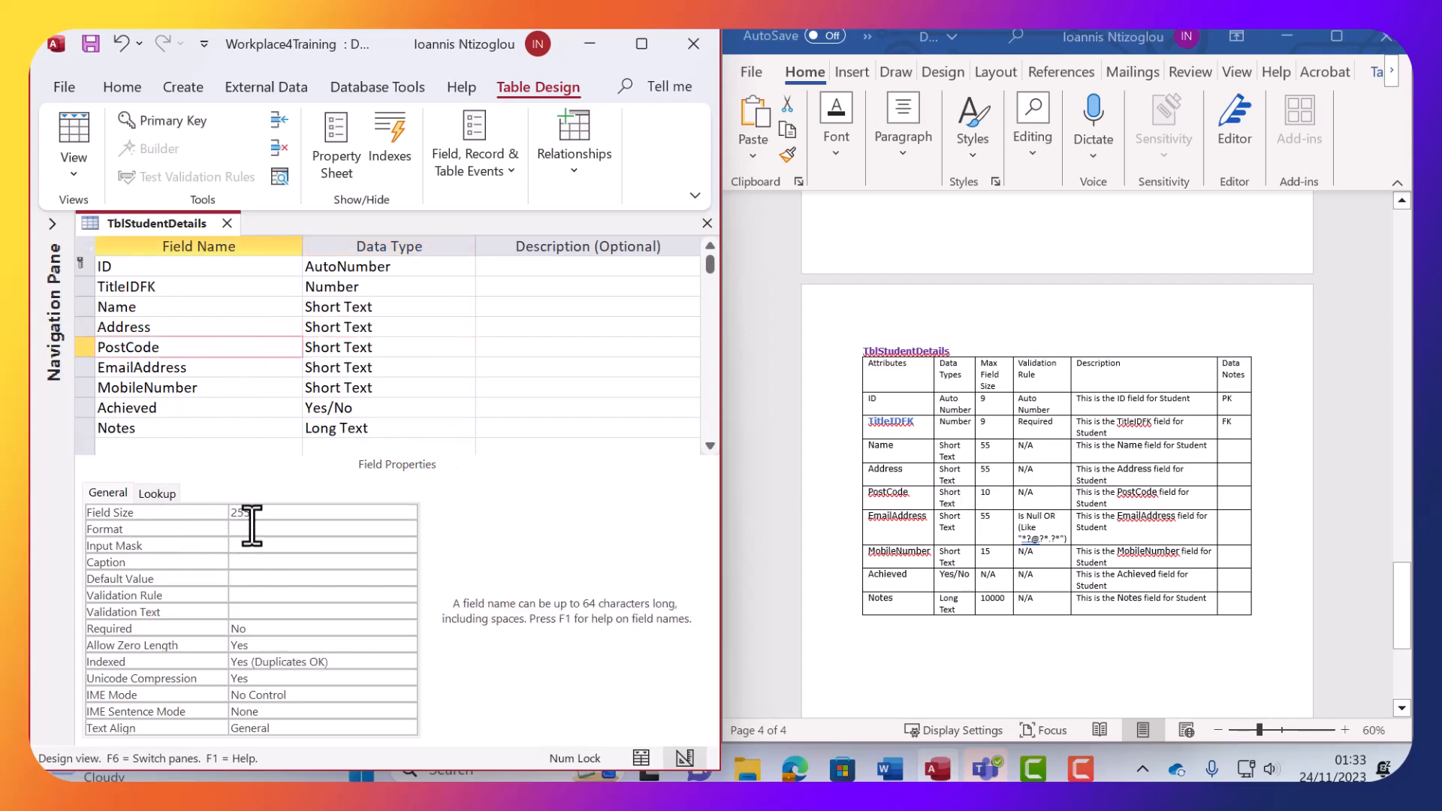
click(183, 512)
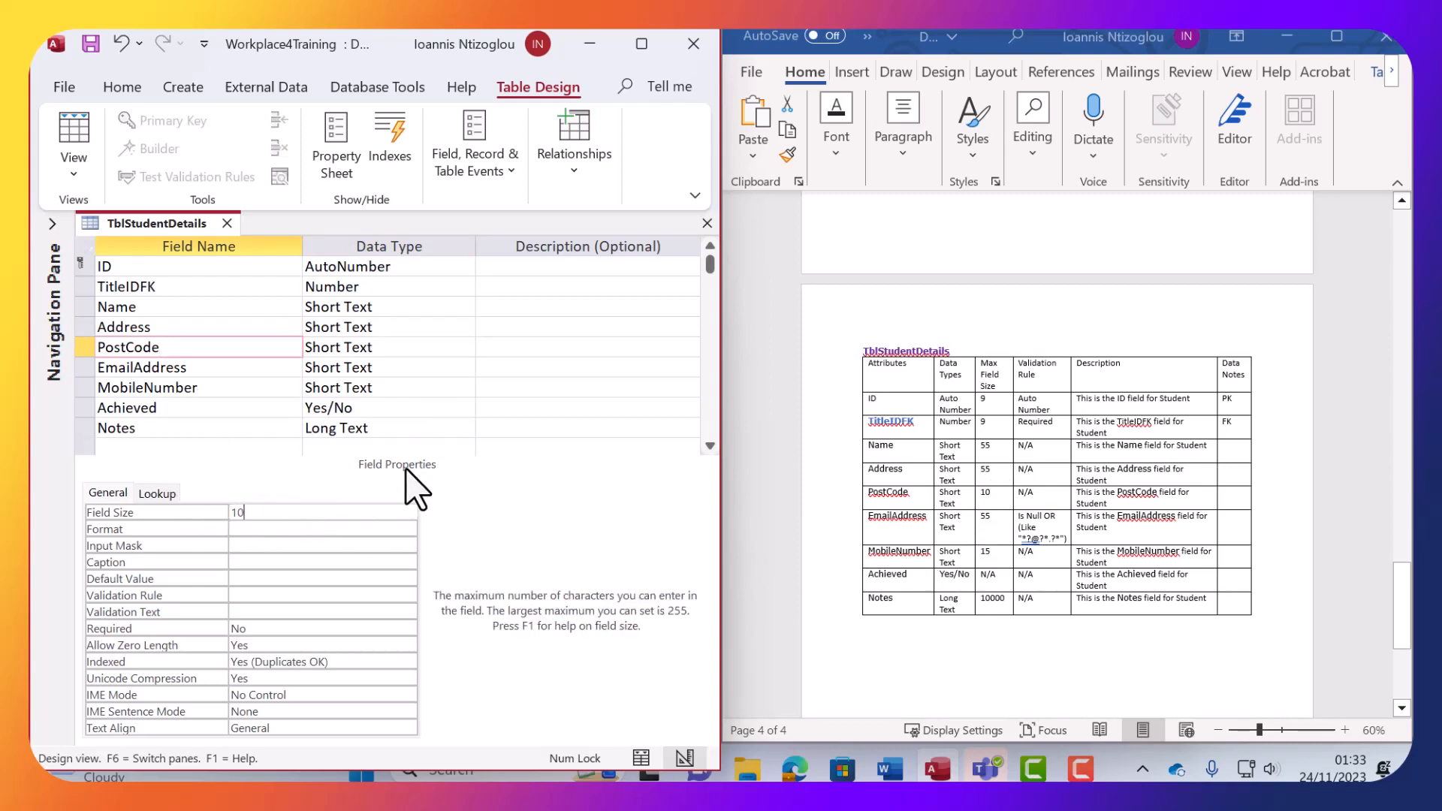
Set the field size of the EmailAddress field to 55 and of the MobileNumber field to 15.
click(205, 368)
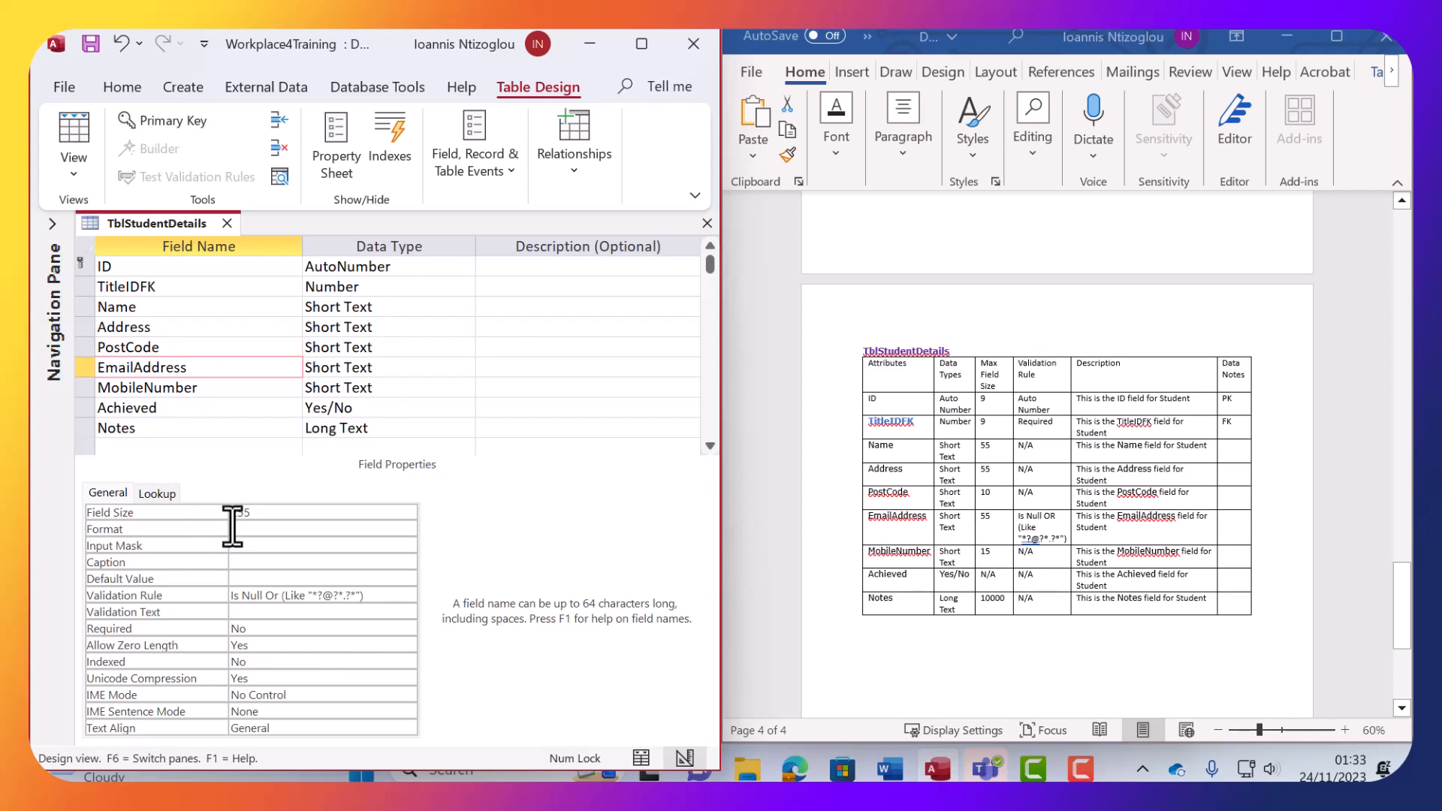
click(200, 513)
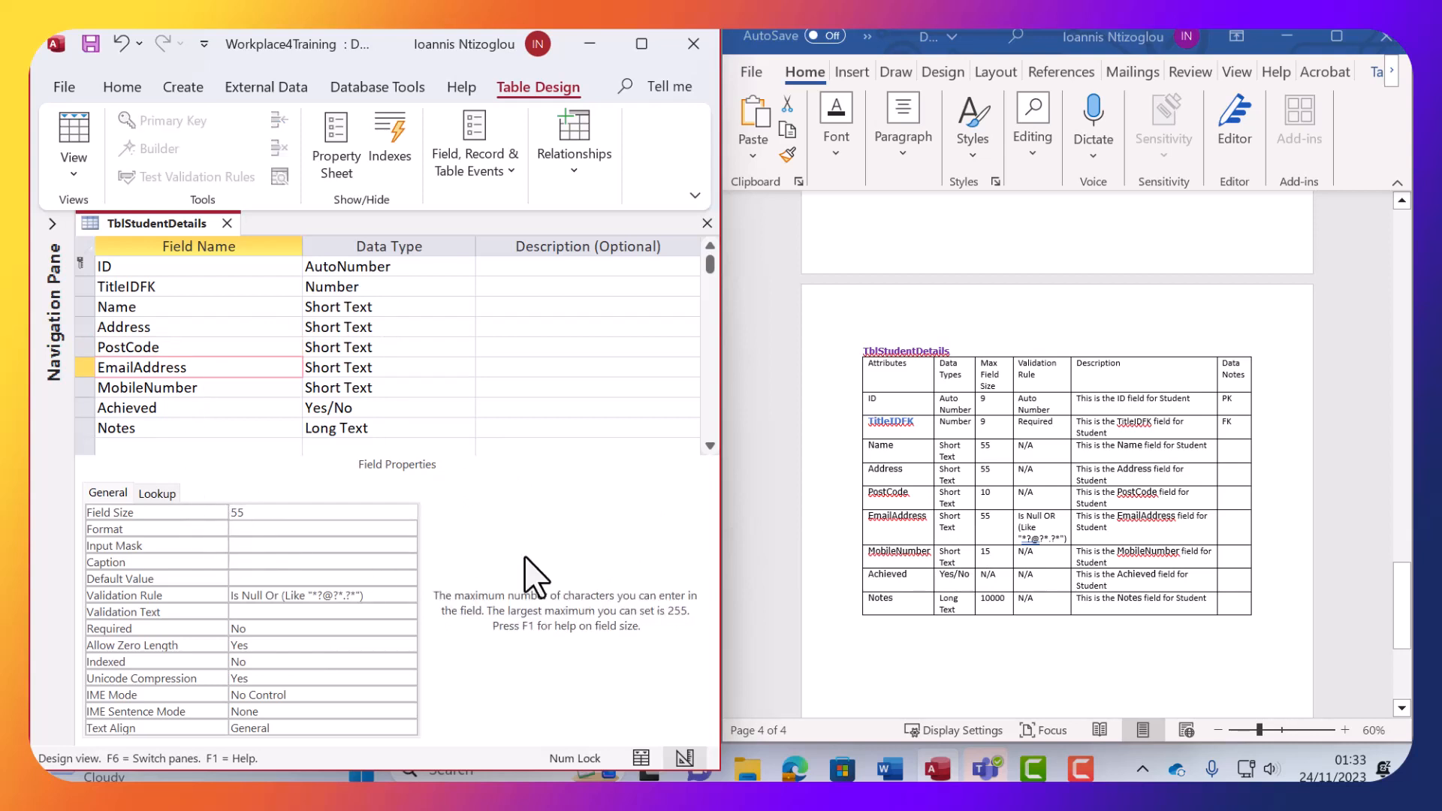
click(222, 389)
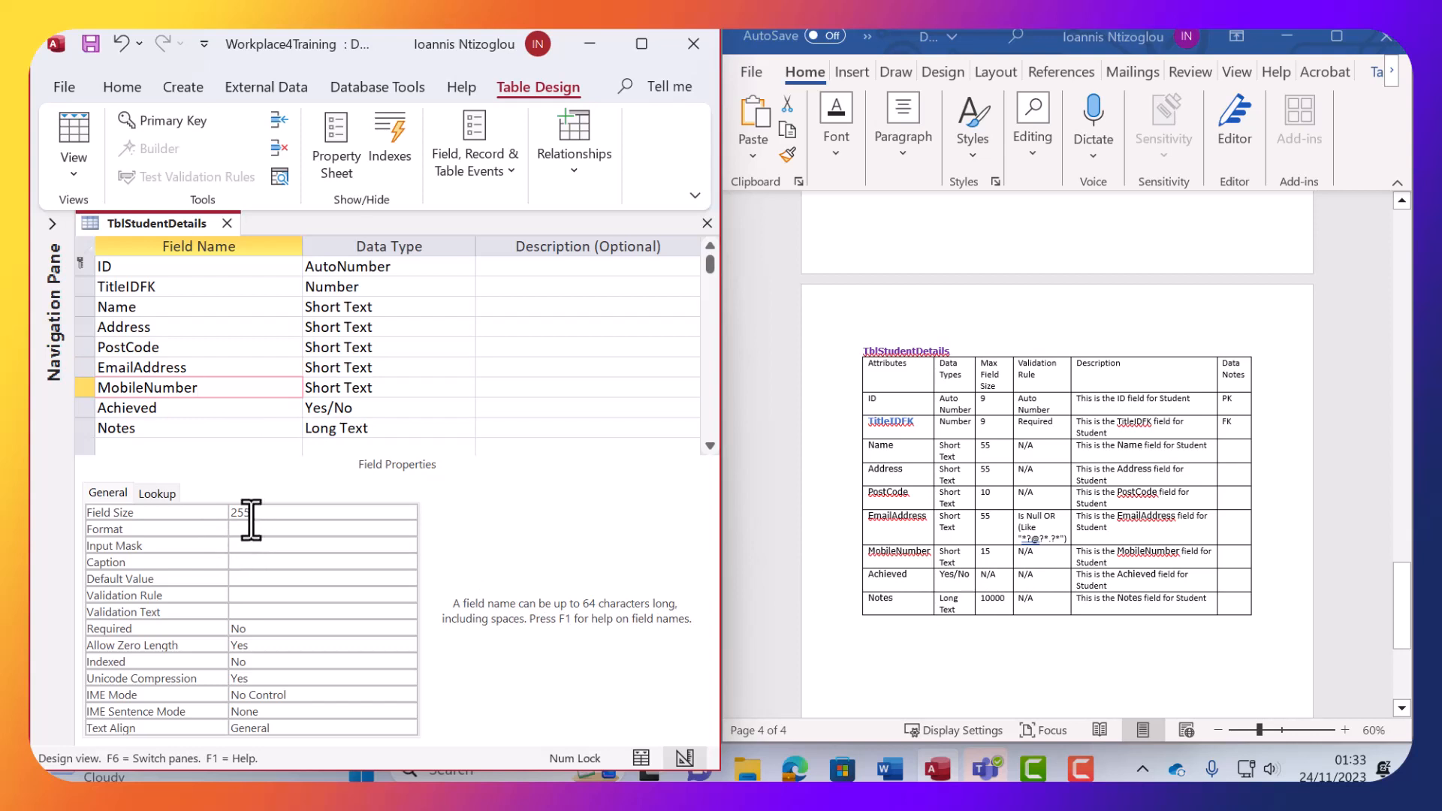
drag(242, 512, 173, 526)
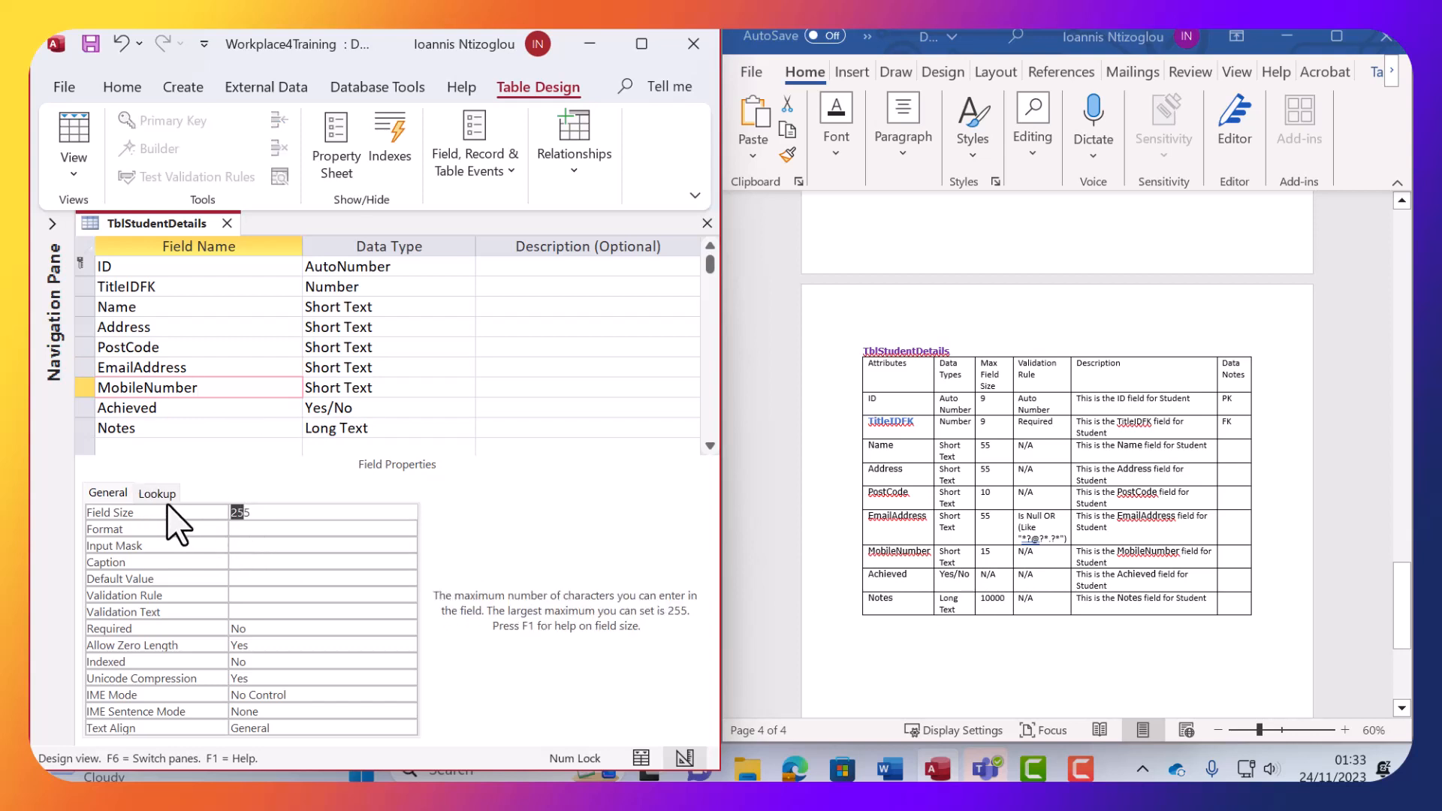
In the Word student table, replace the Max Field Size entries of the Notes, ID and TitleIDFK rows with N/A.
double_click(992, 599)
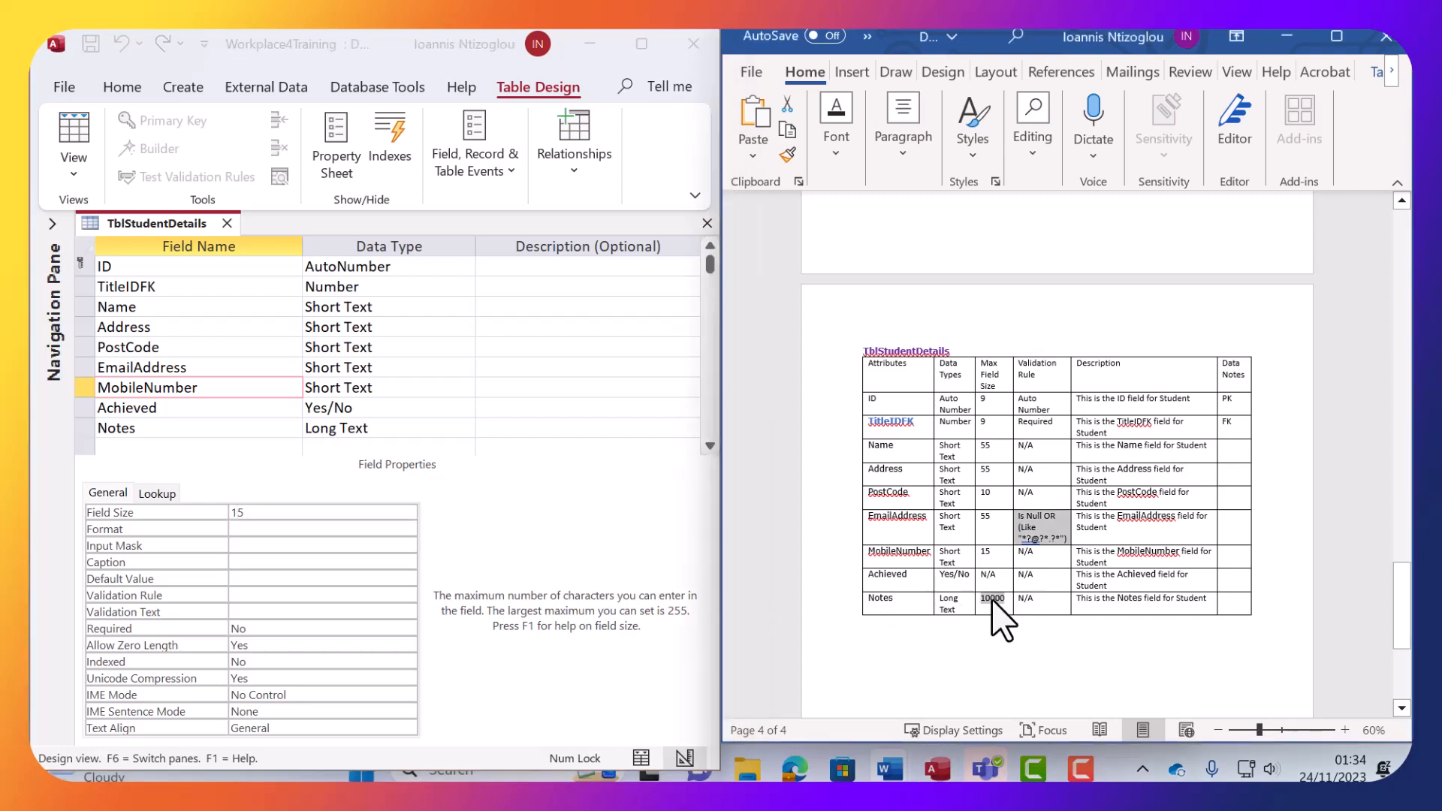
key(BackSpace)
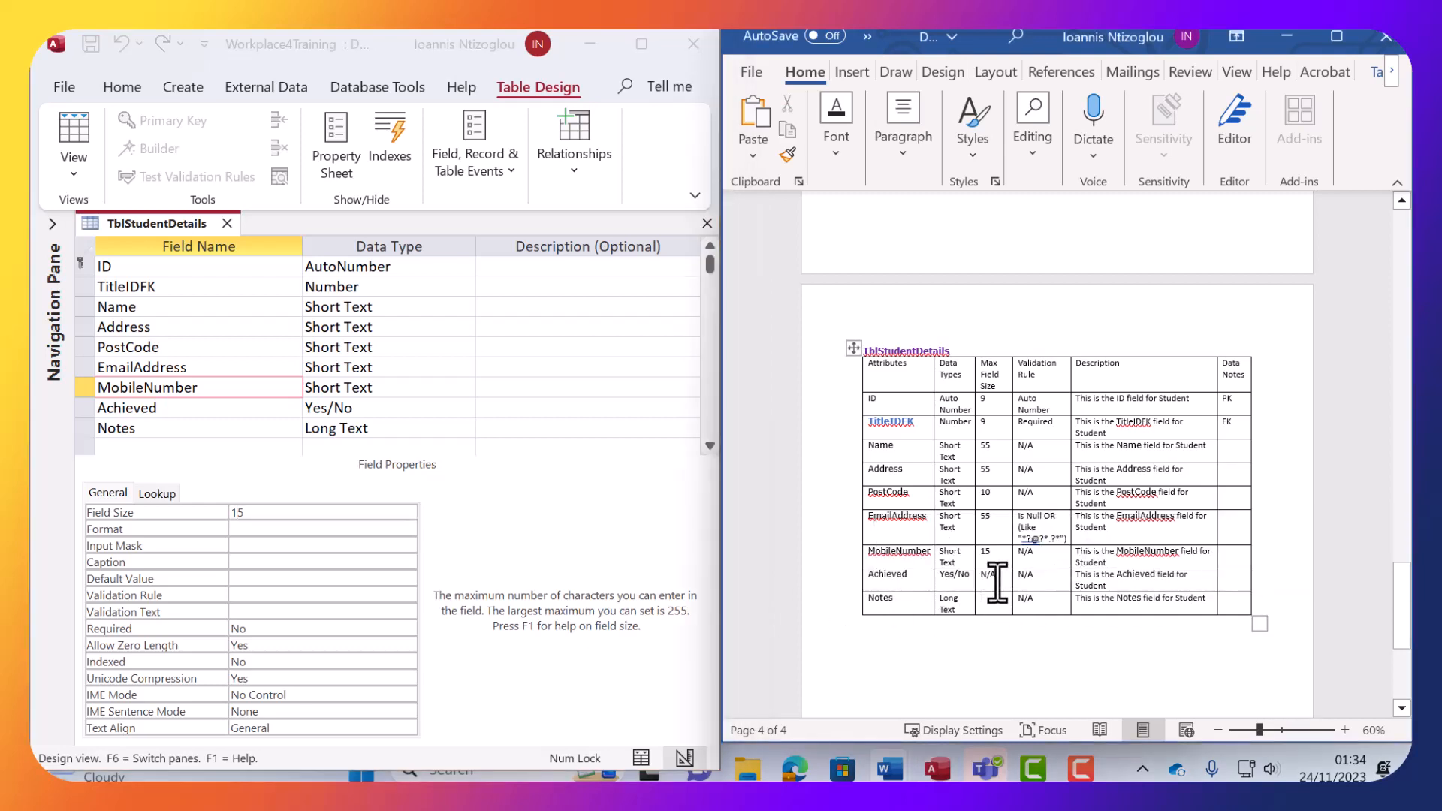
drag(997, 582, 957, 578)
text(N/A)
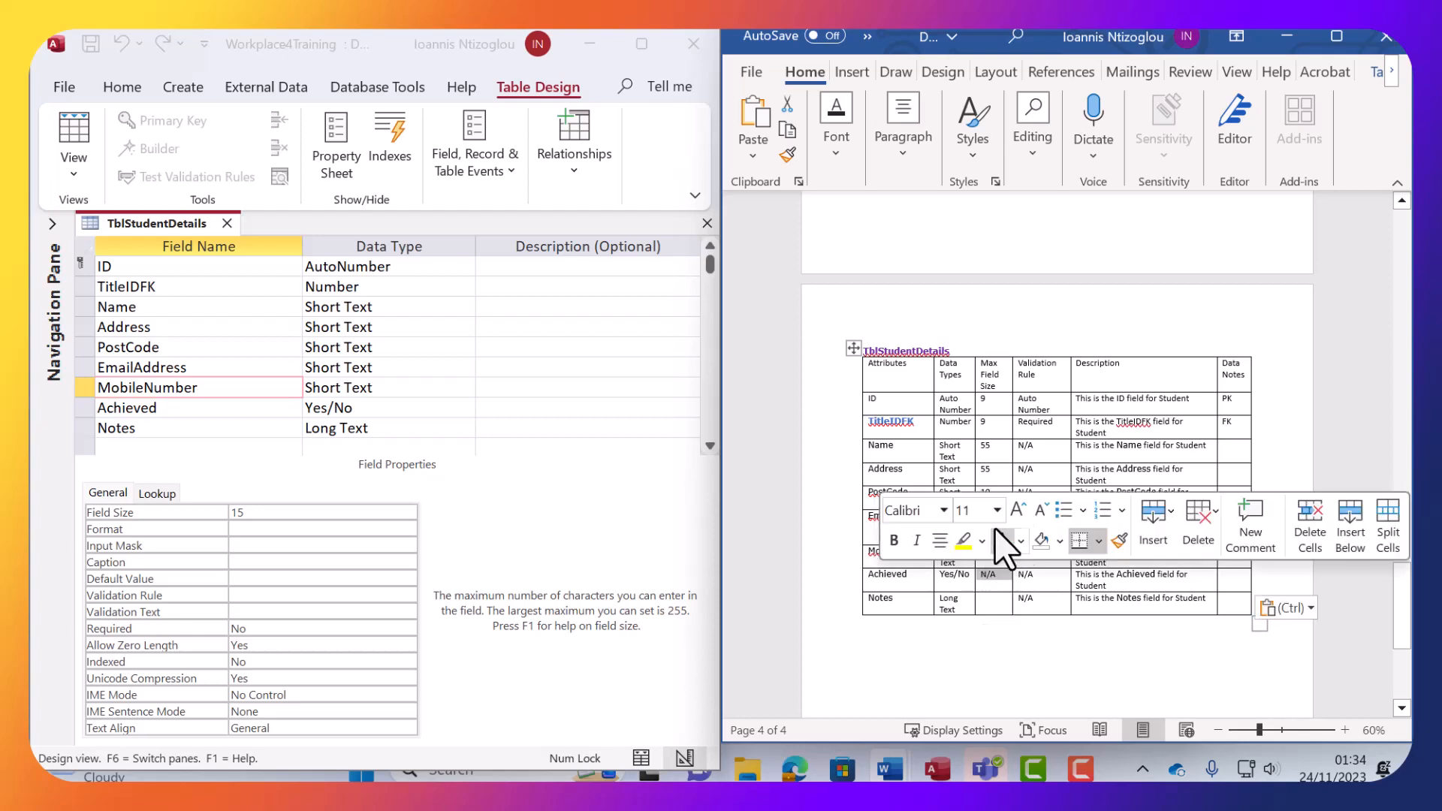
click(985, 600)
text(N/A)
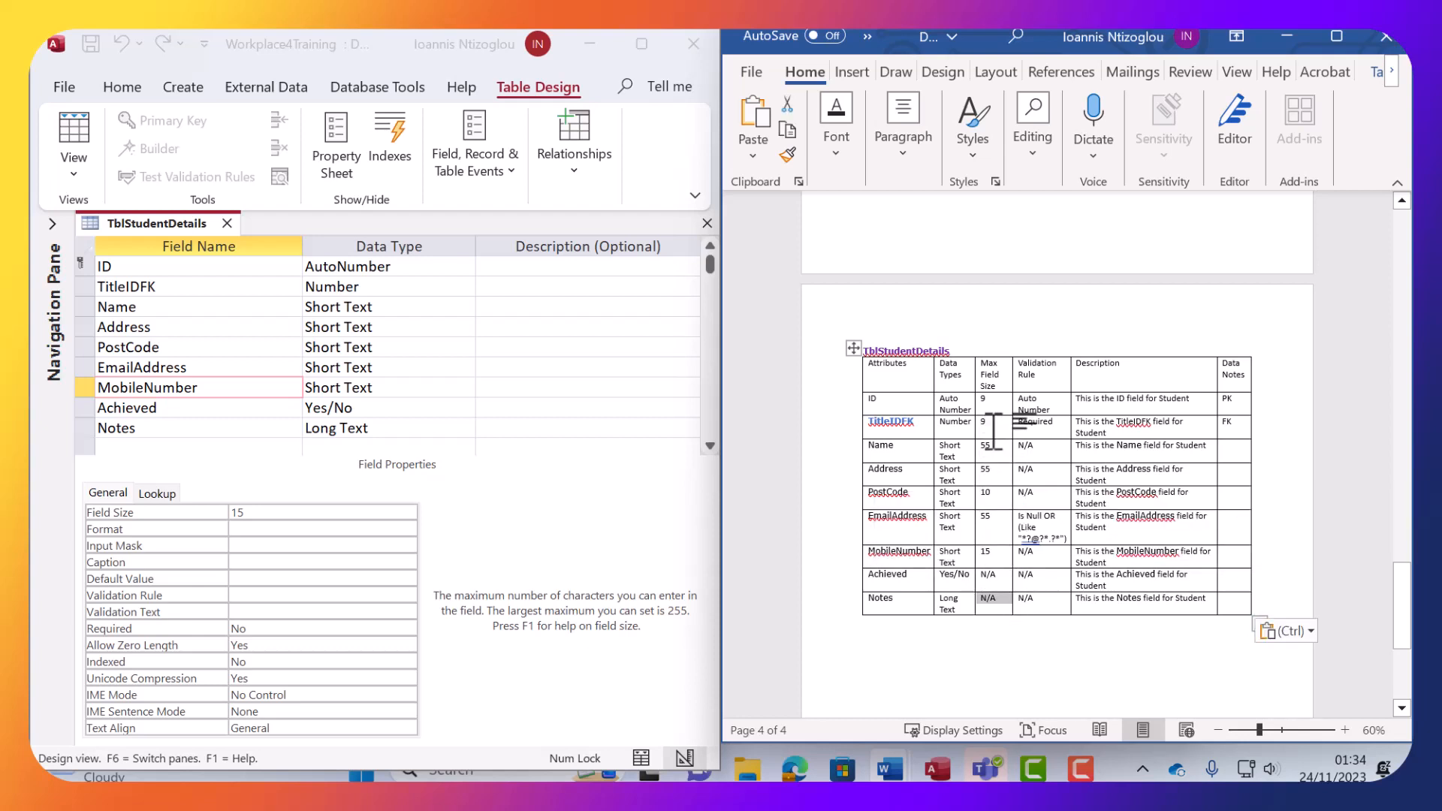
drag(993, 431, 986, 412)
text(N/A N/A)
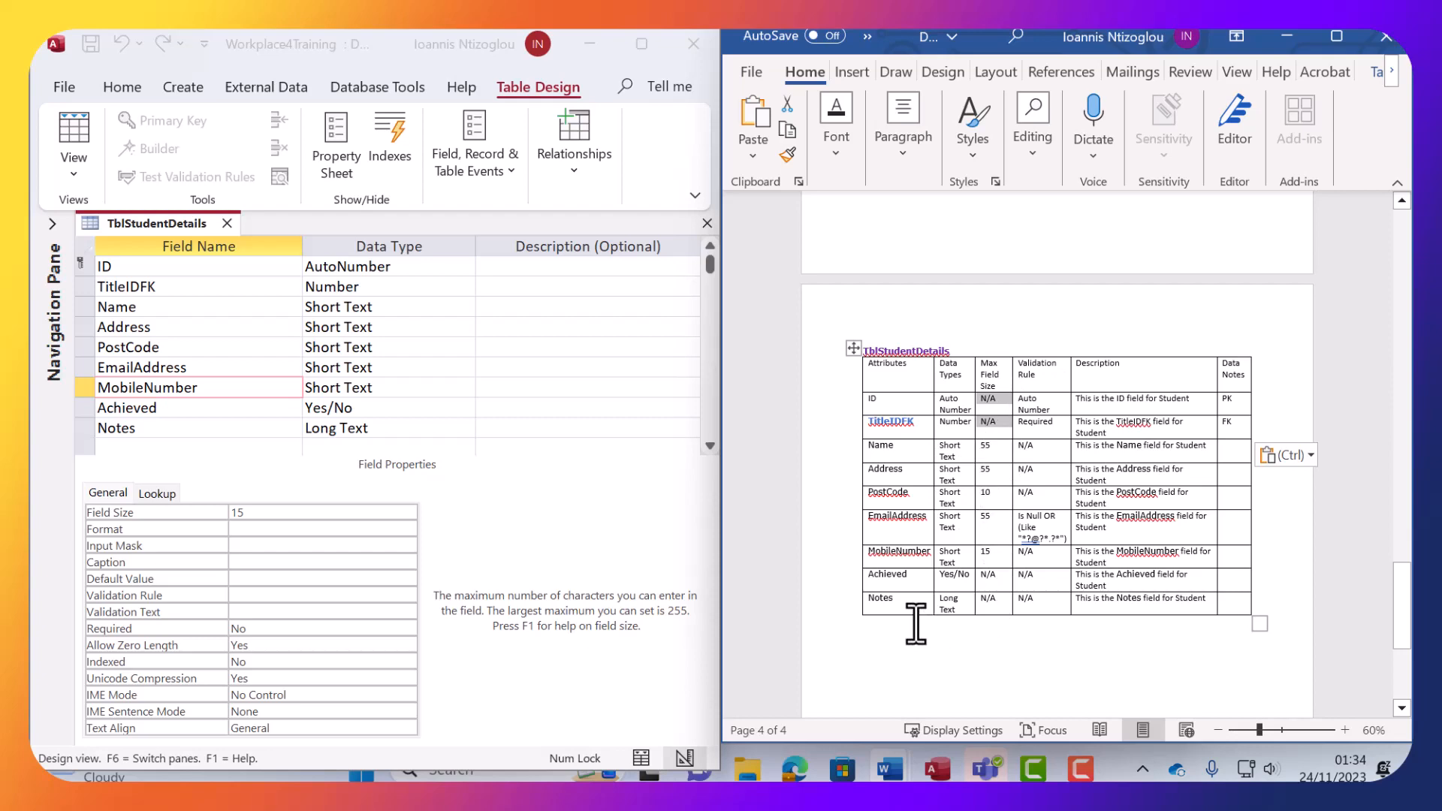
Set the Required property of the TitleIDFK field in the Access table to Yes.
scroll(998, 557, down, 2)
scroll(973, 554, up, 2)
click(206, 295)
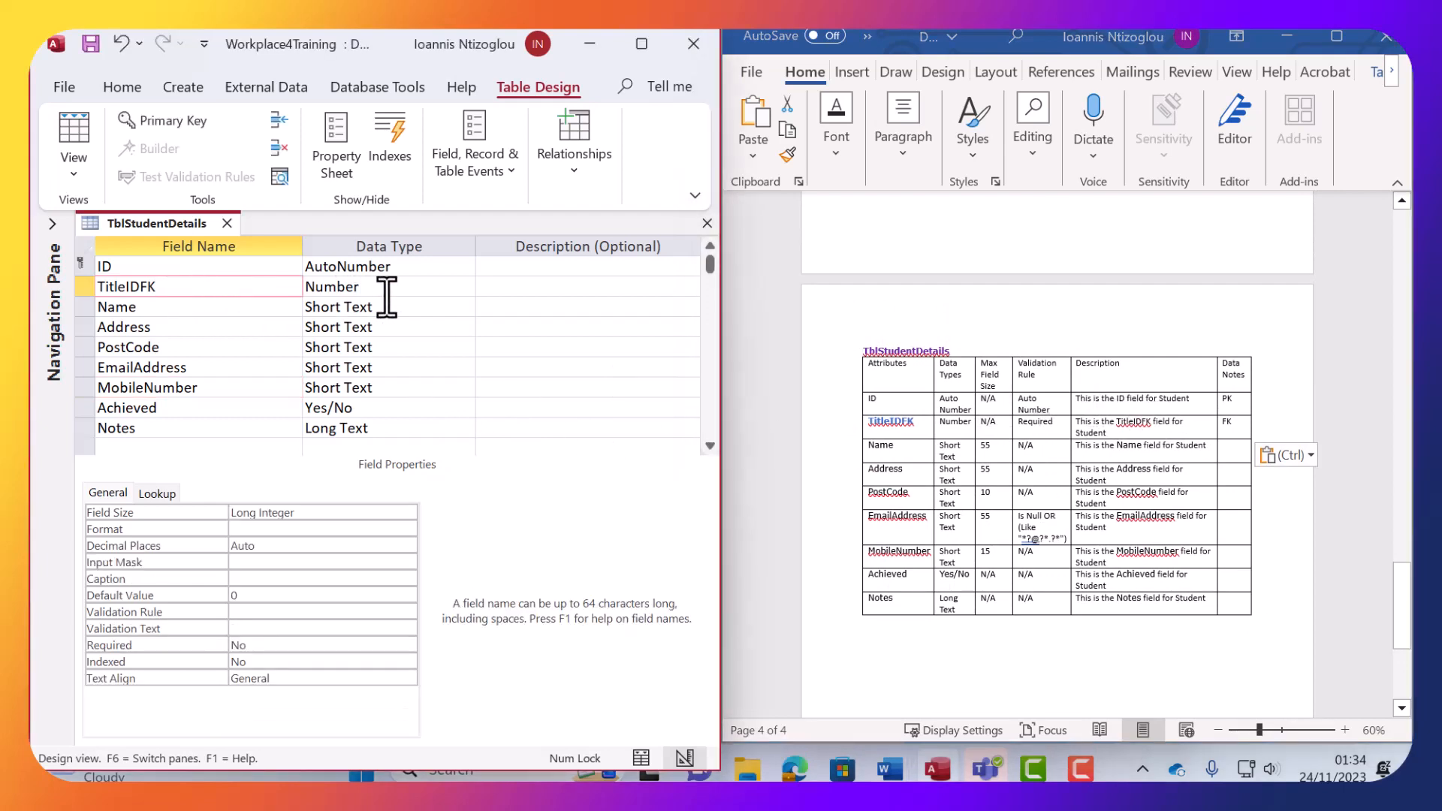
click(301, 663)
click(350, 646)
click(408, 644)
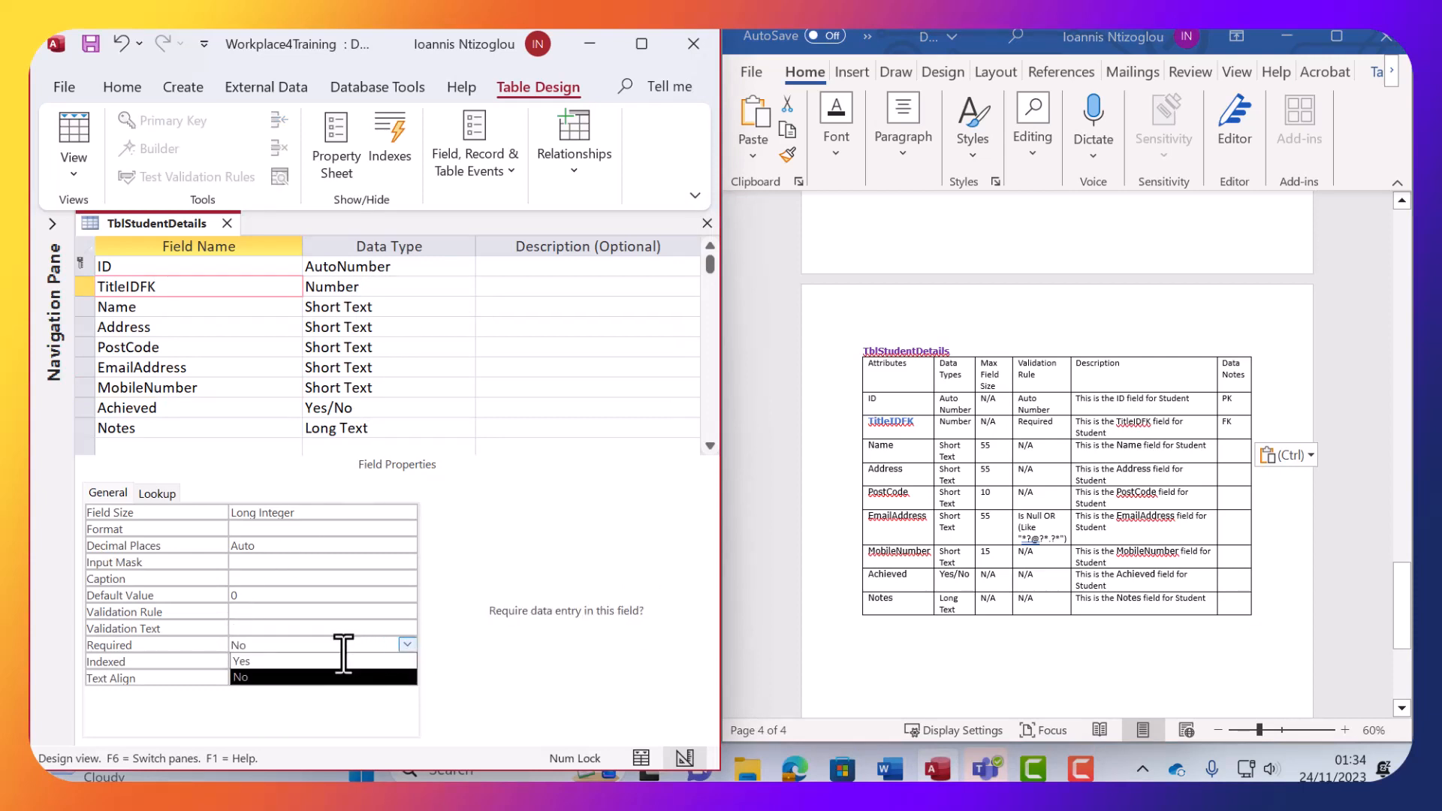
click(342, 662)
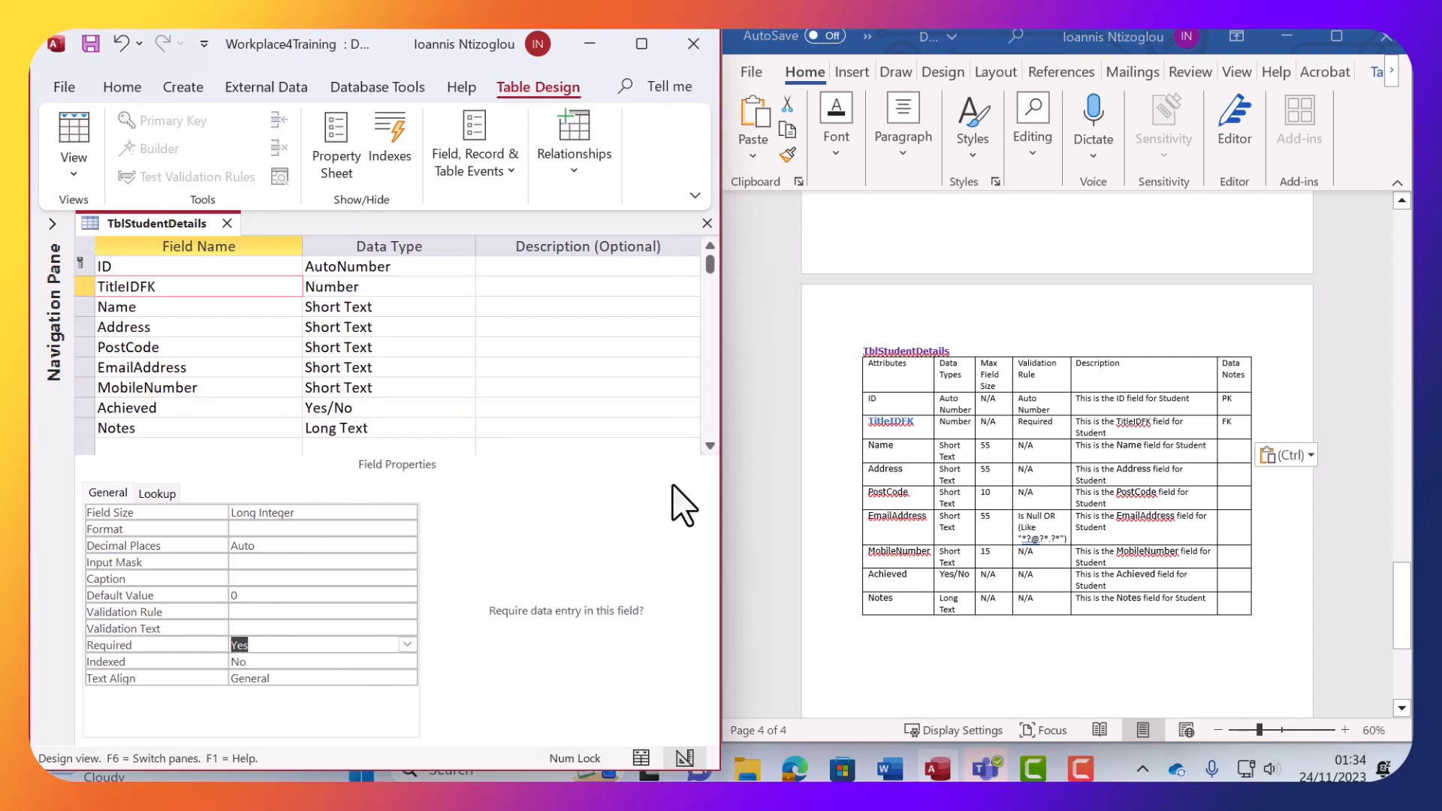
Copy the ID and TitleIDFK descriptions from the Word student table into the matching Description cells of the Access table.
click(1059, 414)
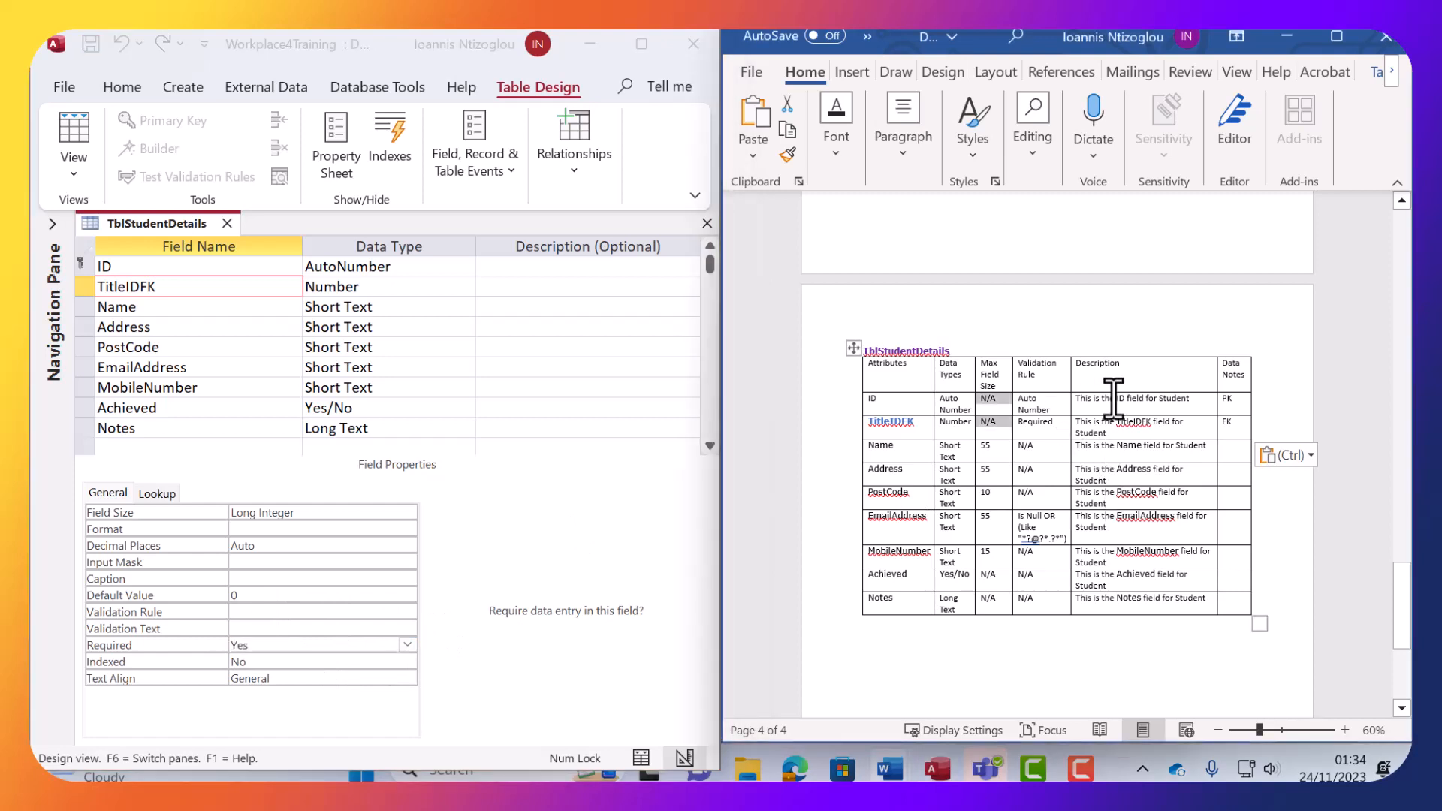
triple_click(1113, 400)
key(ctrl+c)
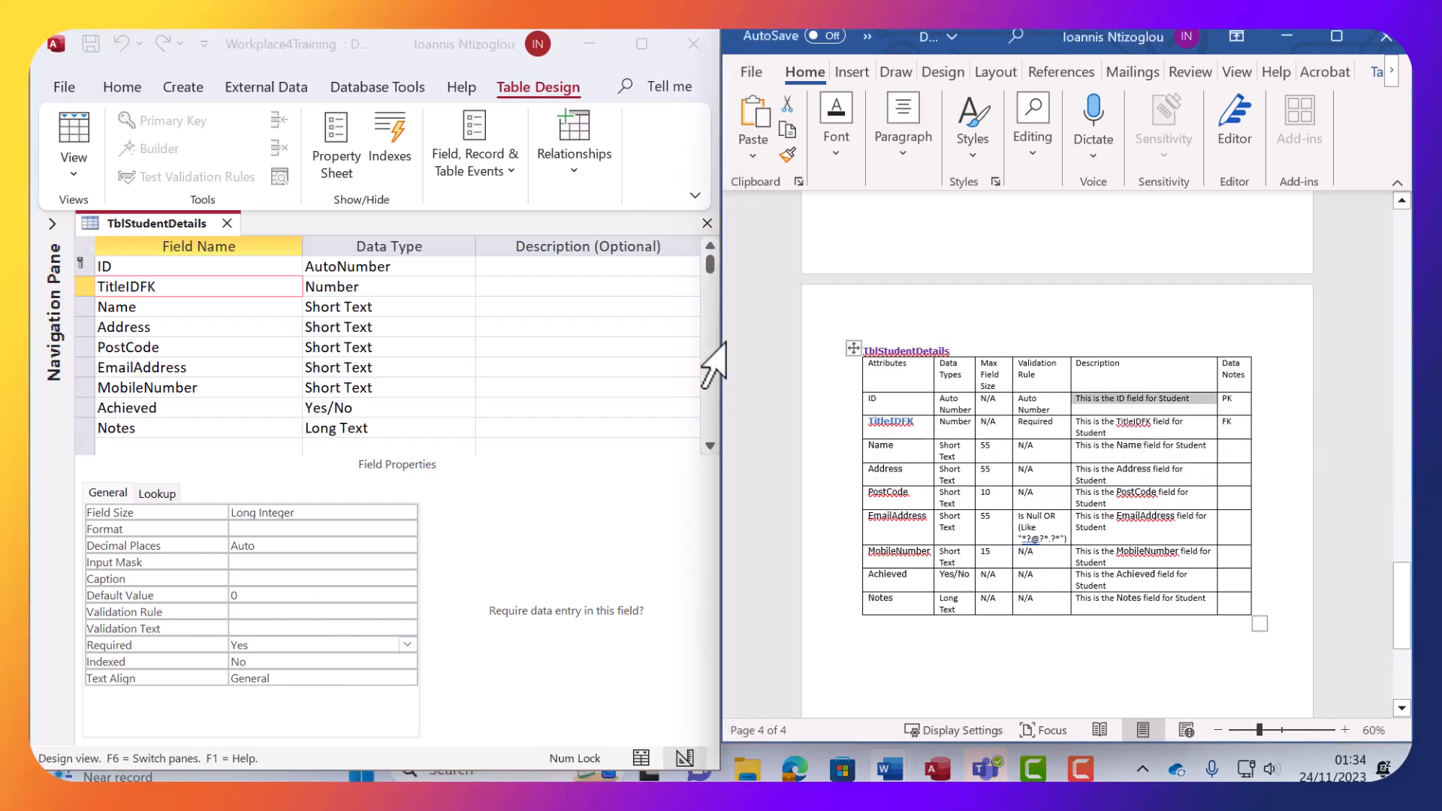
click(612, 267)
key(ctrl+v)
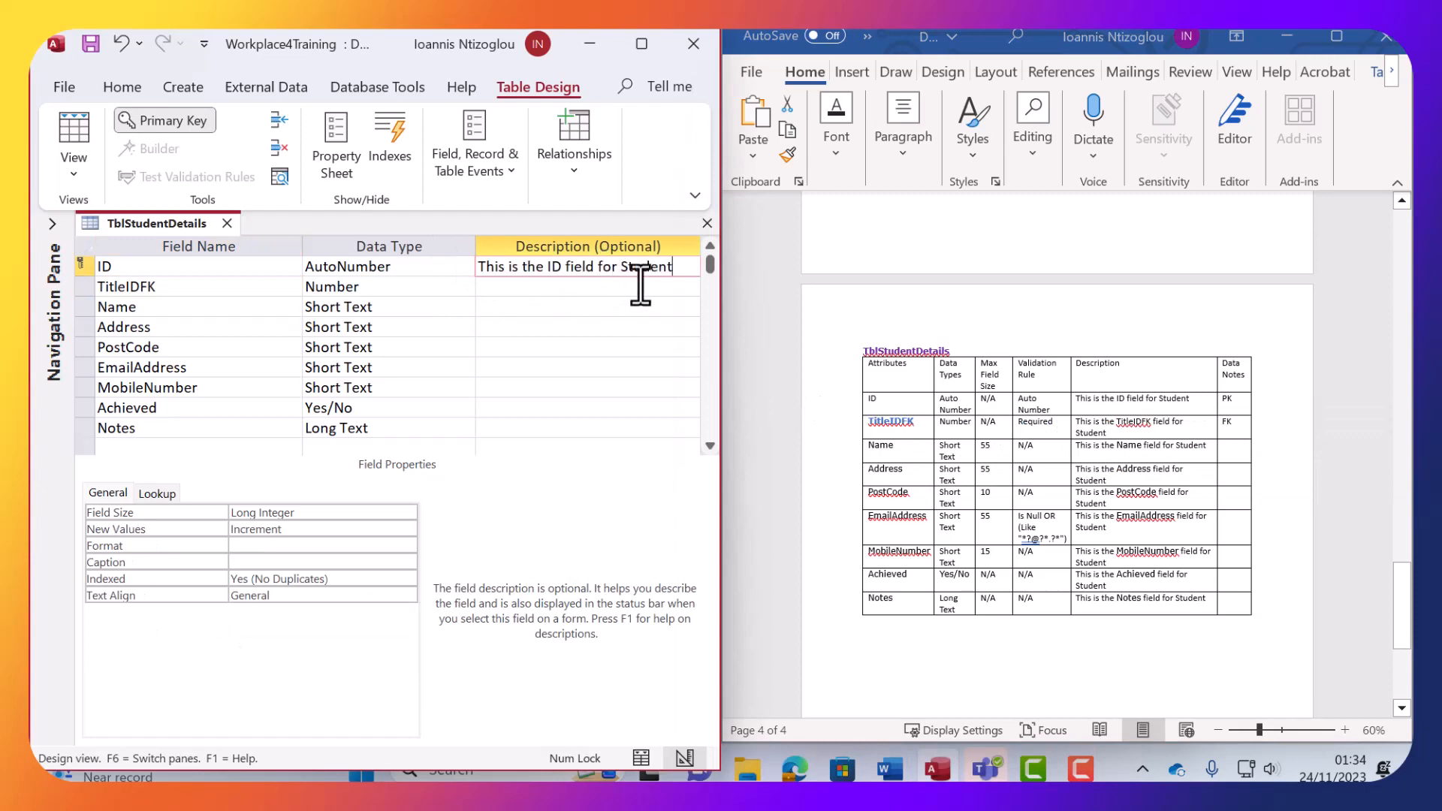
triple_click(1129, 432)
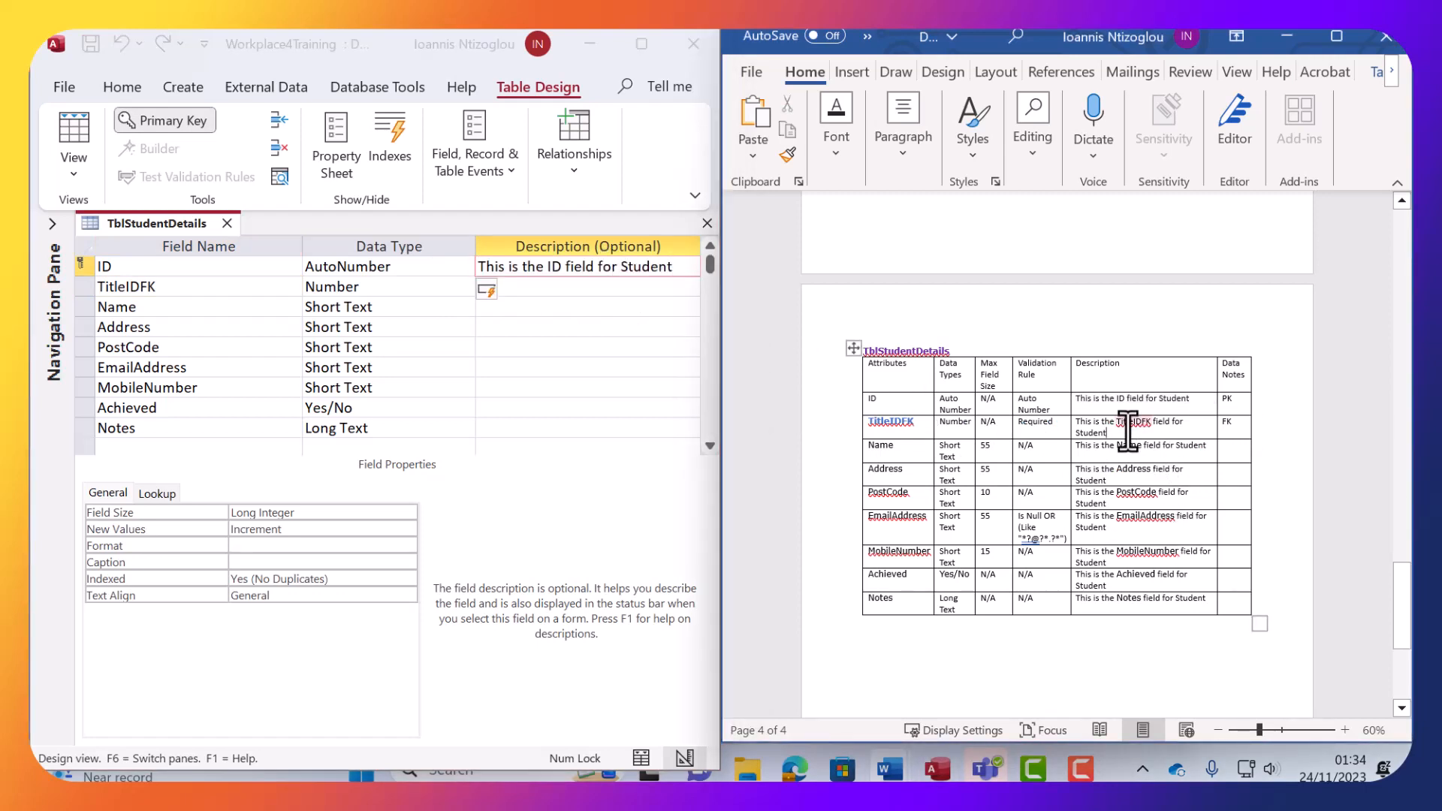
click(517, 286)
key(ctrl+v)
Copy the Name and Address field descriptions from the Word table into their Description cells in Access.
click(1126, 461)
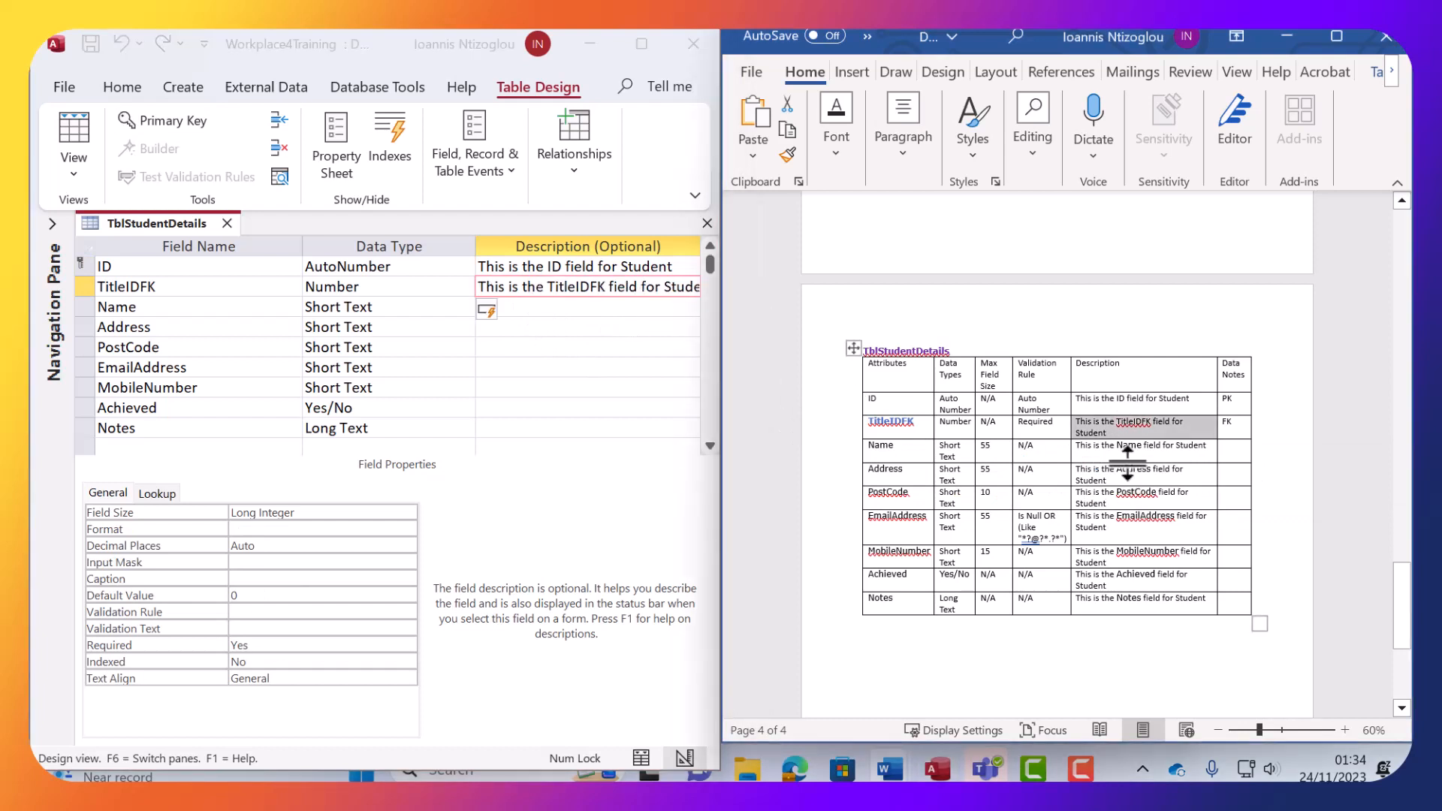
triple_click(1127, 448)
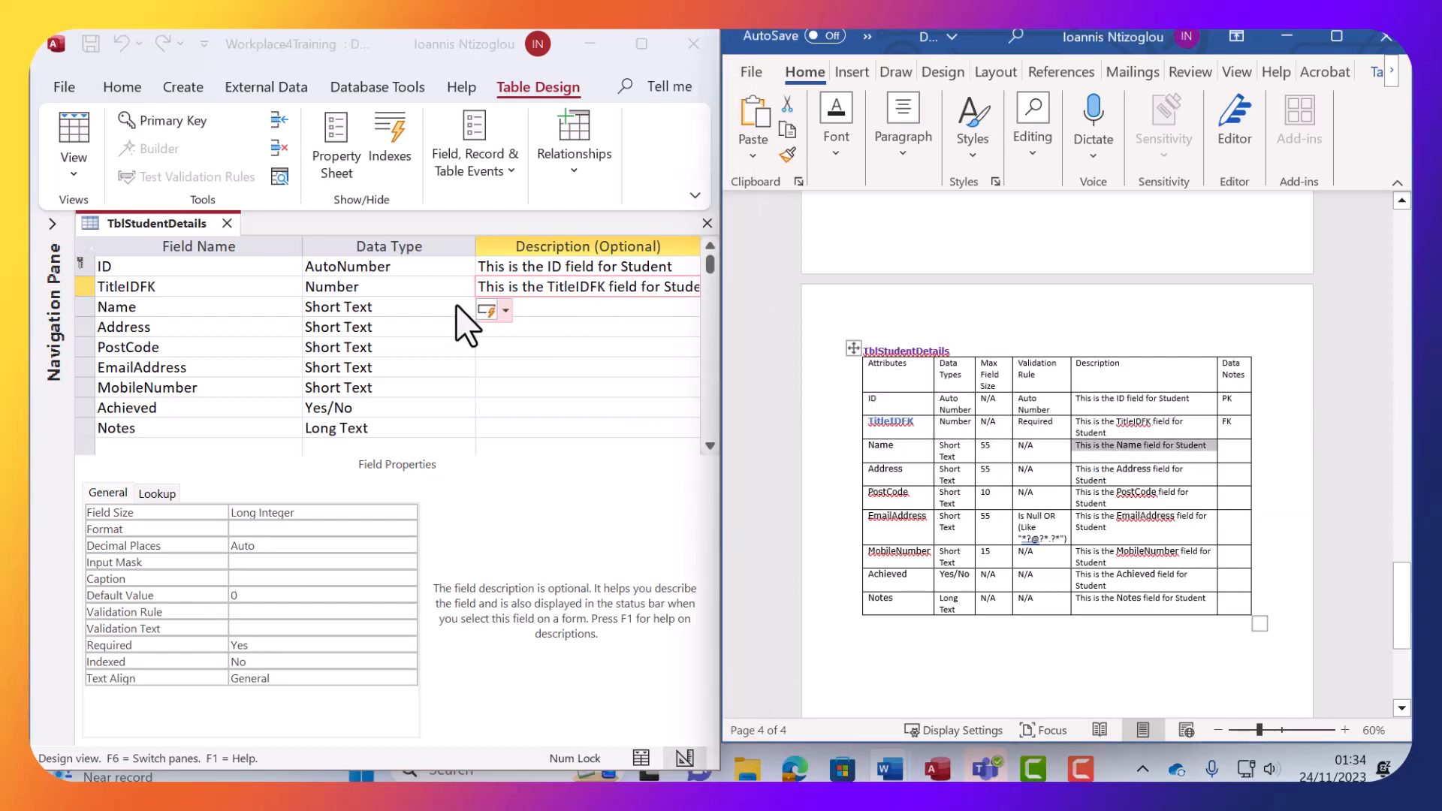
click(582, 308)
key(ctrl+v)
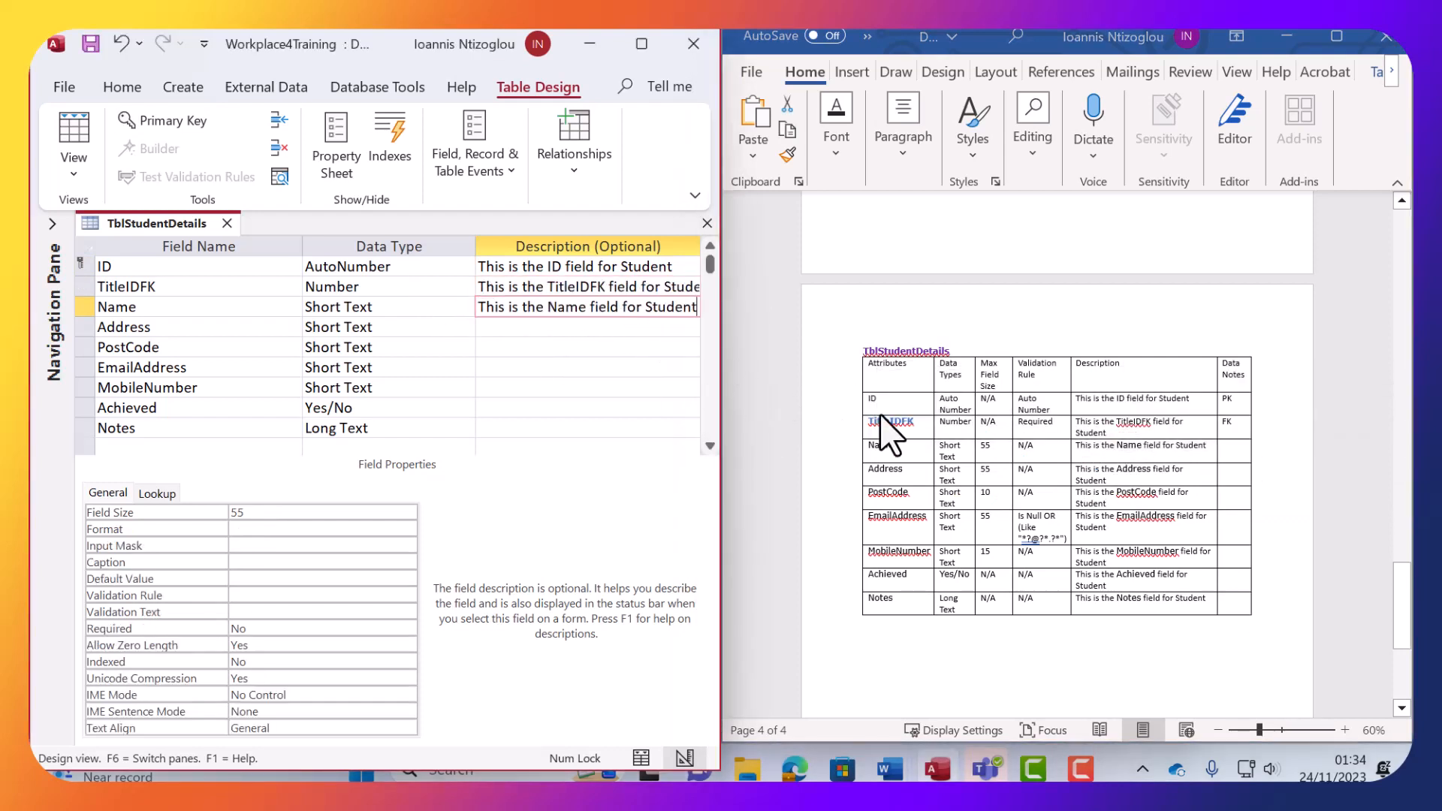
click(1025, 499)
triple_click(1126, 470)
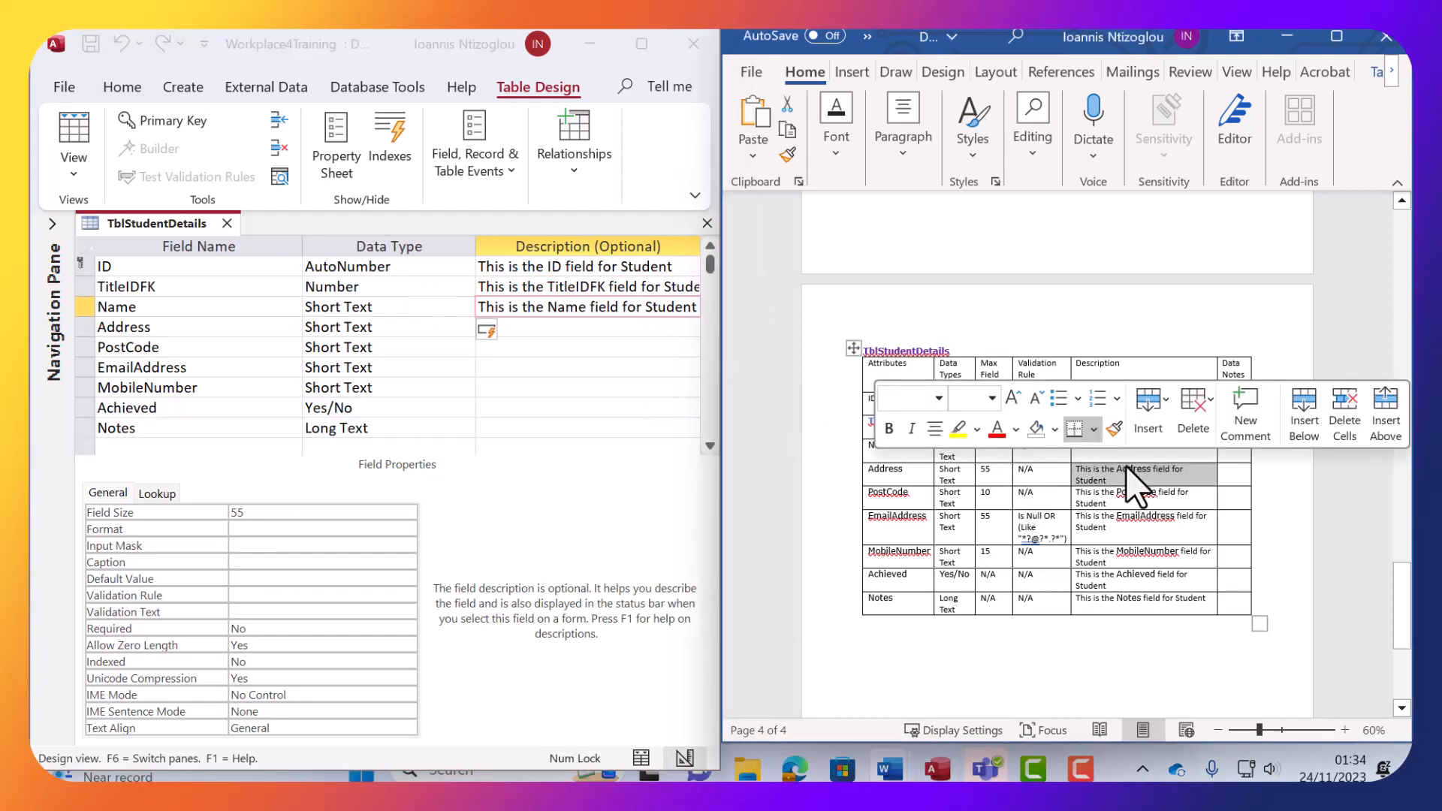
click(553, 328)
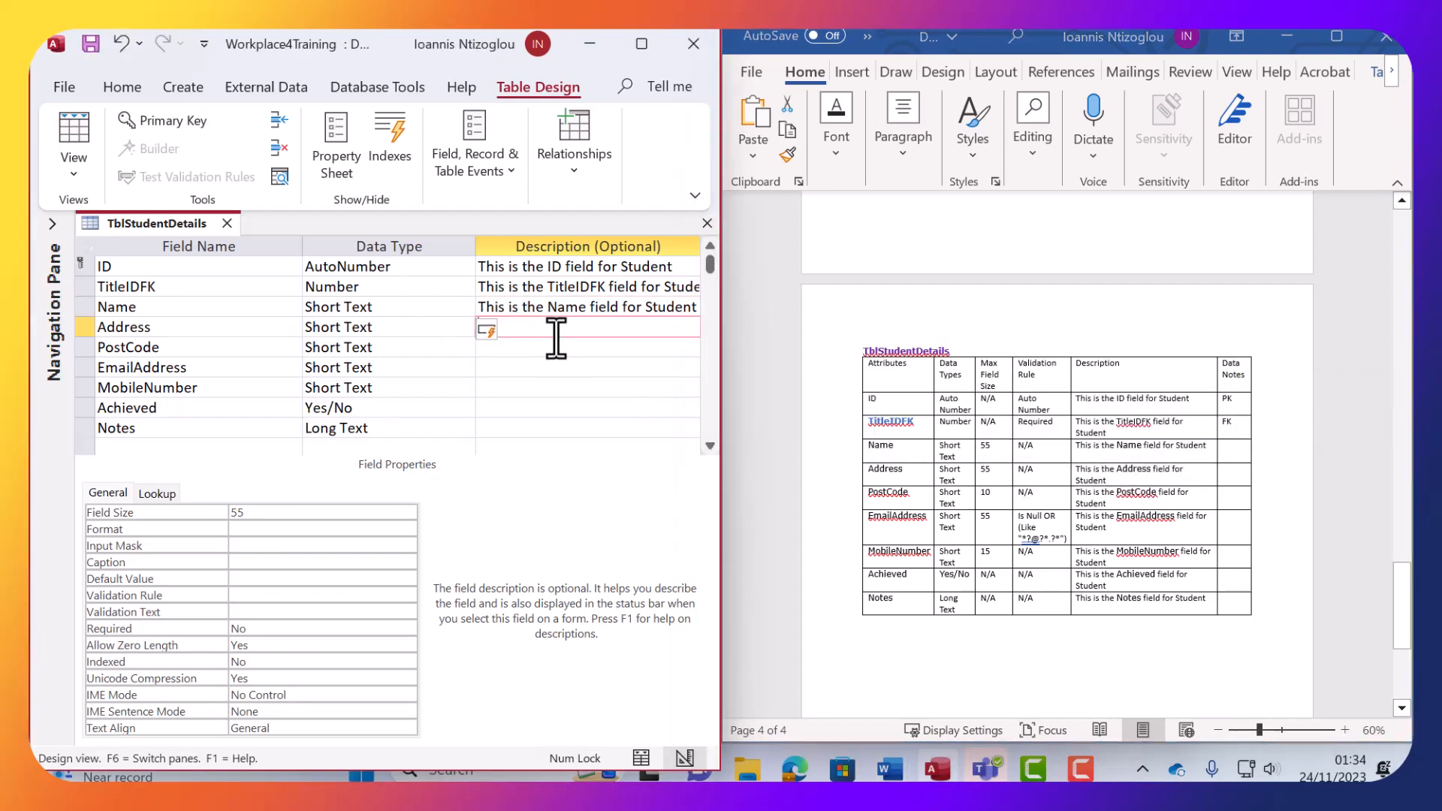
key(ctrl+v)
Copy the PostCode and EmailAddress field descriptions from the Word table into their Description cells in Access.
click(1156, 537)
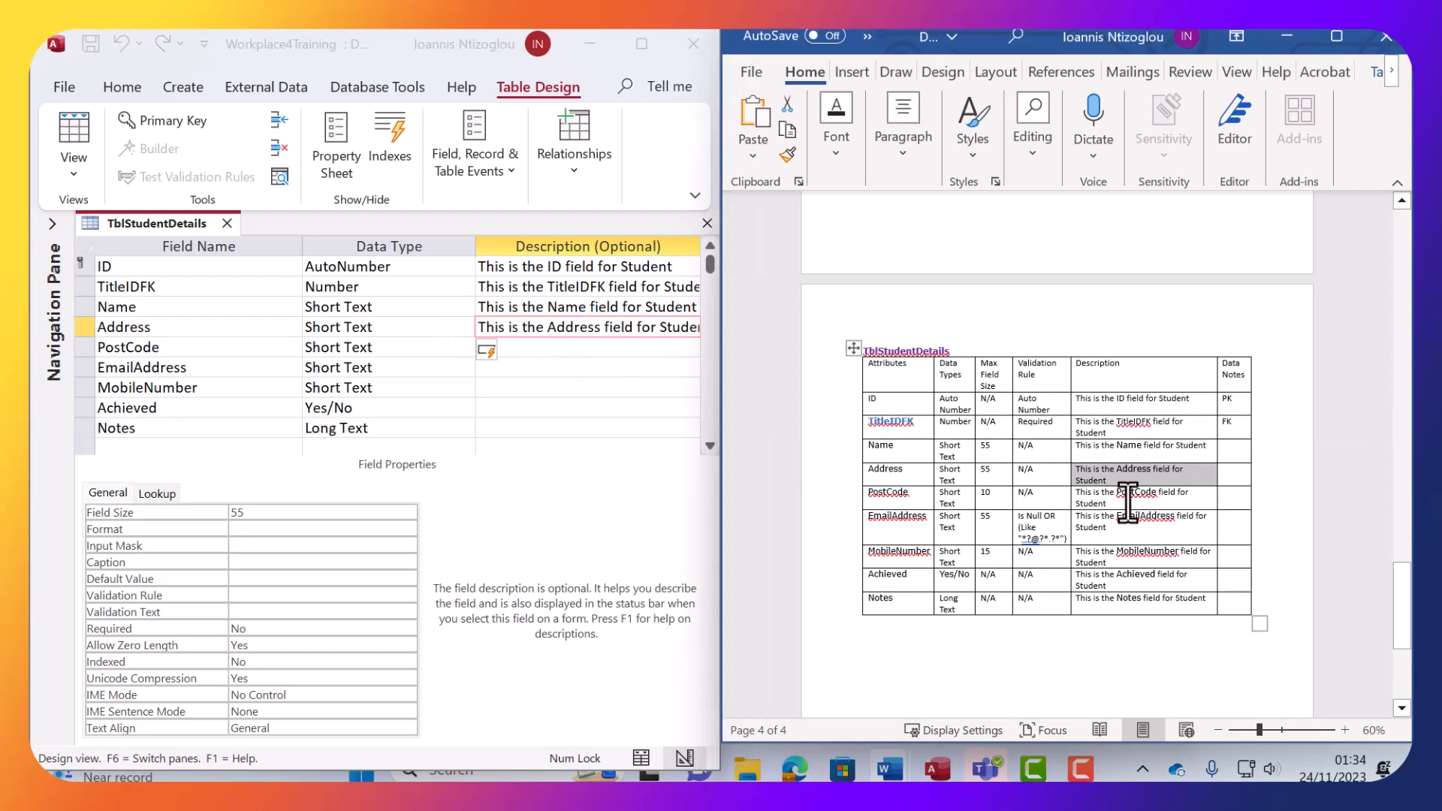
triple_click(1126, 499)
click(601, 359)
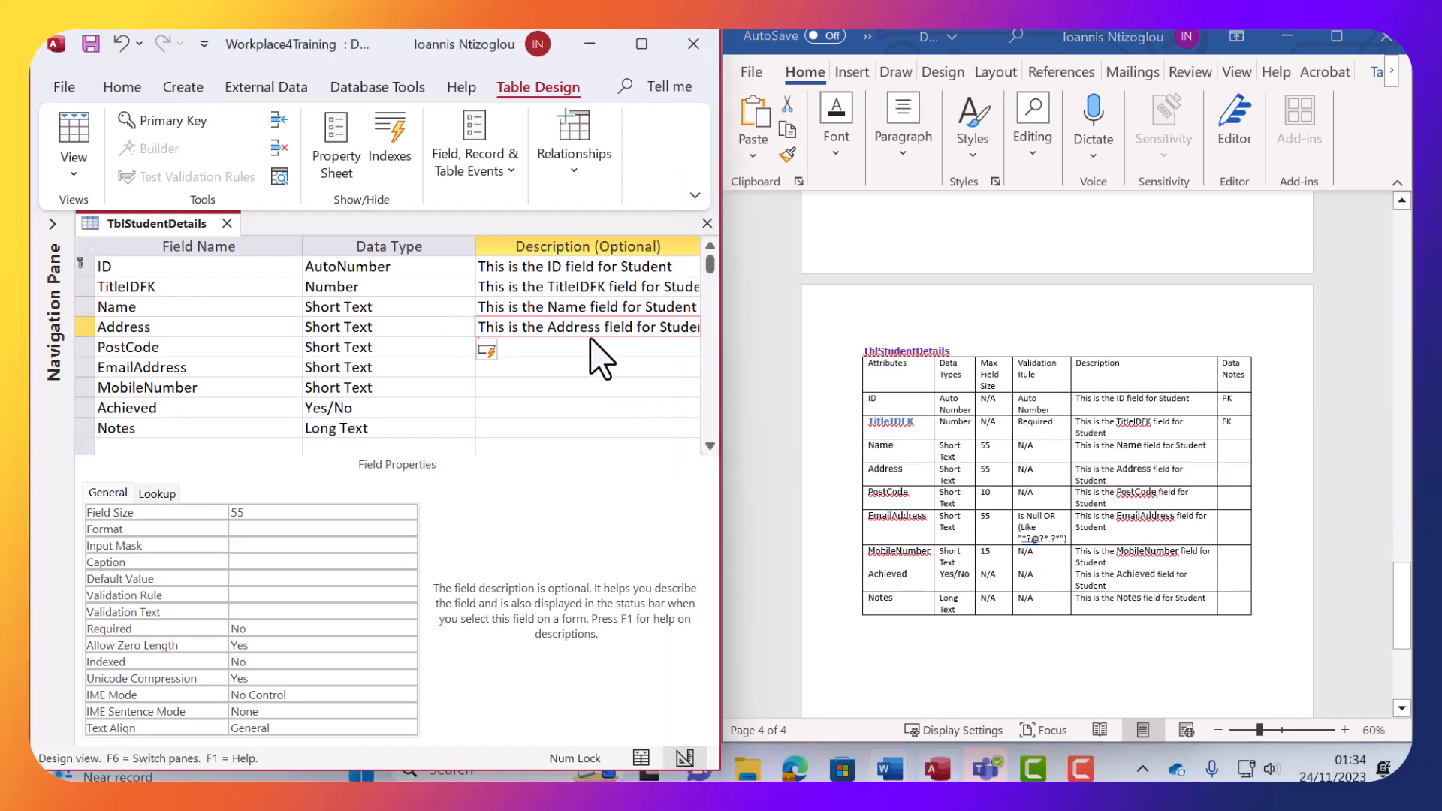
click(590, 342)
key(ctrl+v)
click(1122, 516)
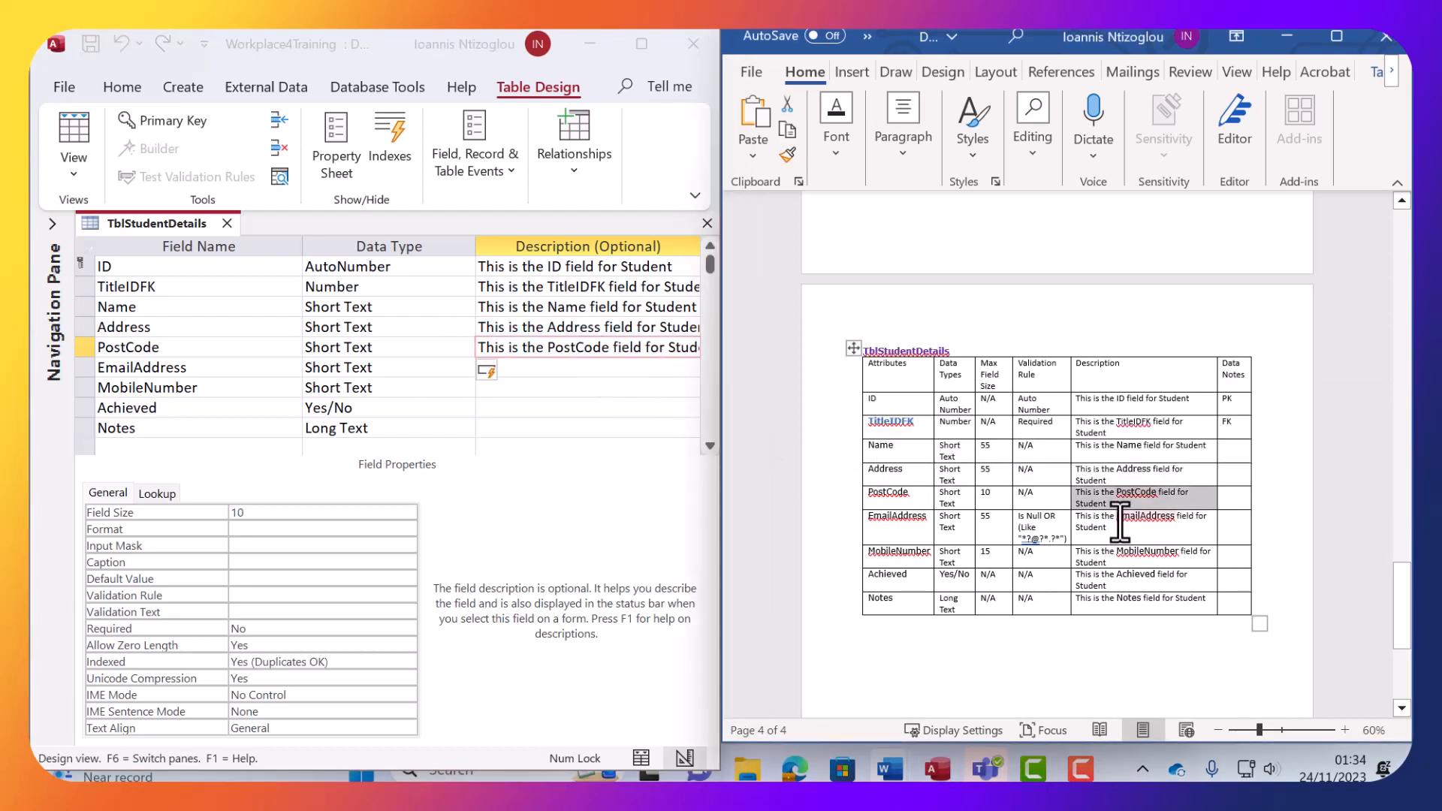
triple_click(1120, 518)
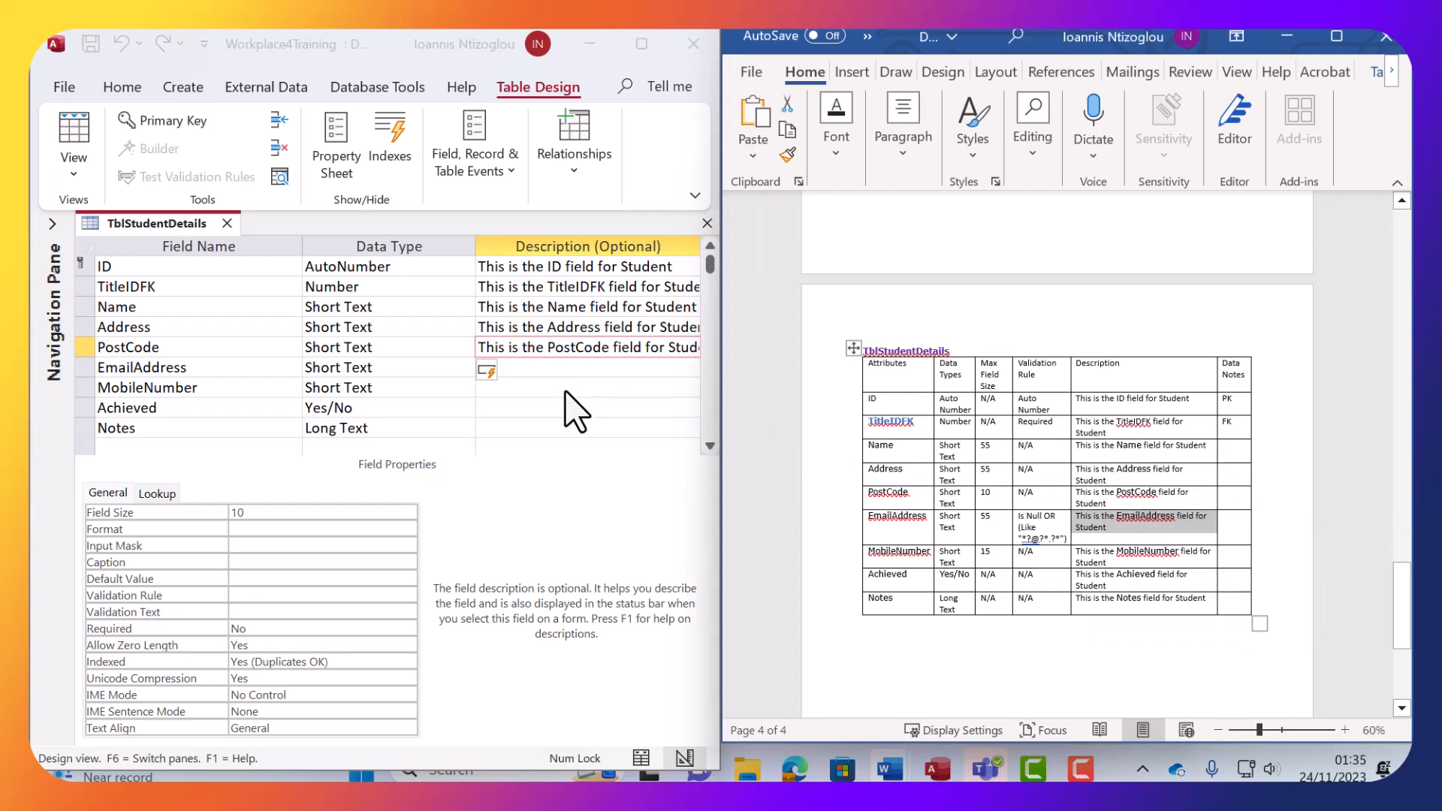
click(661, 368)
key(ctrl+v)
Copy the MobileNumber and Achieved field descriptions from the Word table into their Description cells in Access.
click(1089, 542)
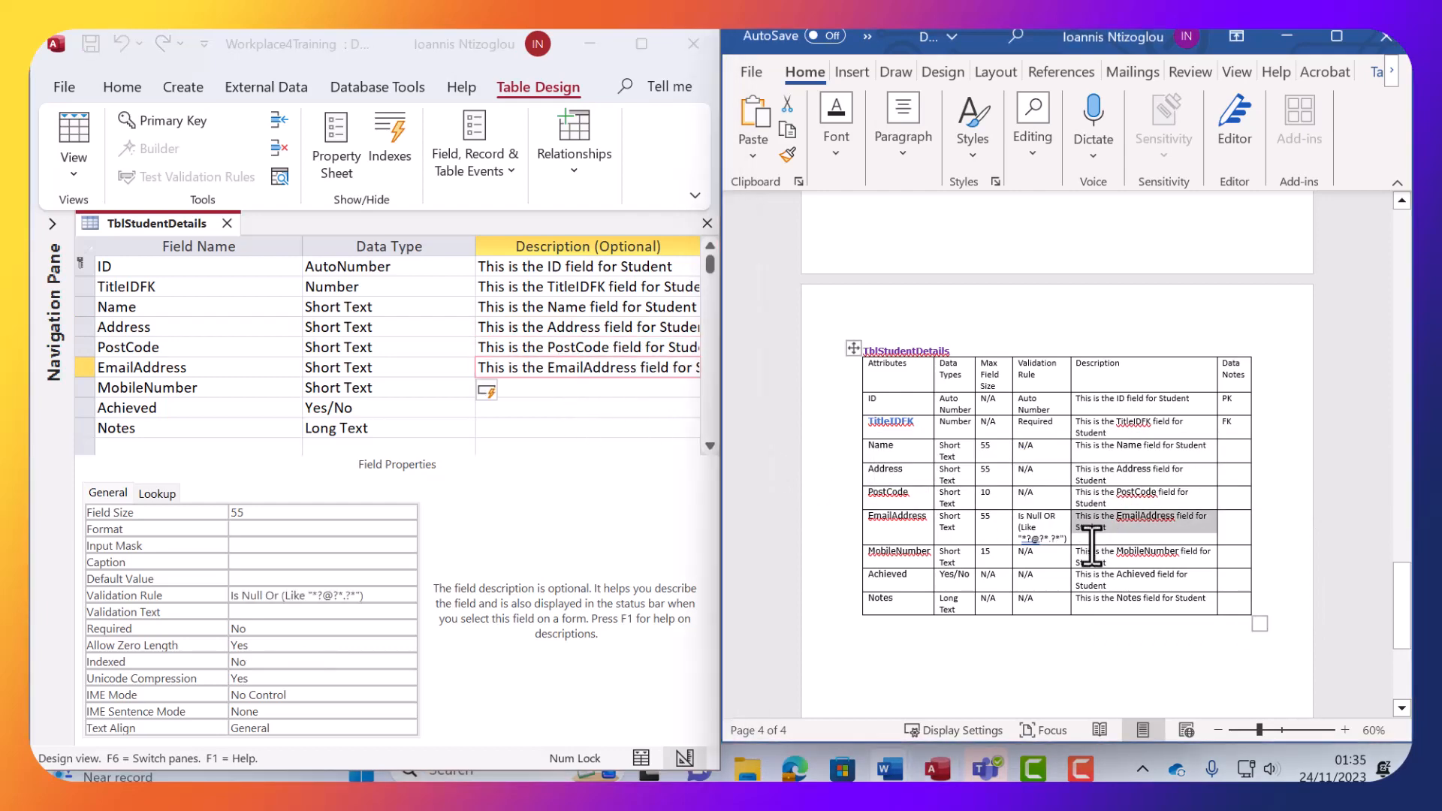
triple_click(1093, 556)
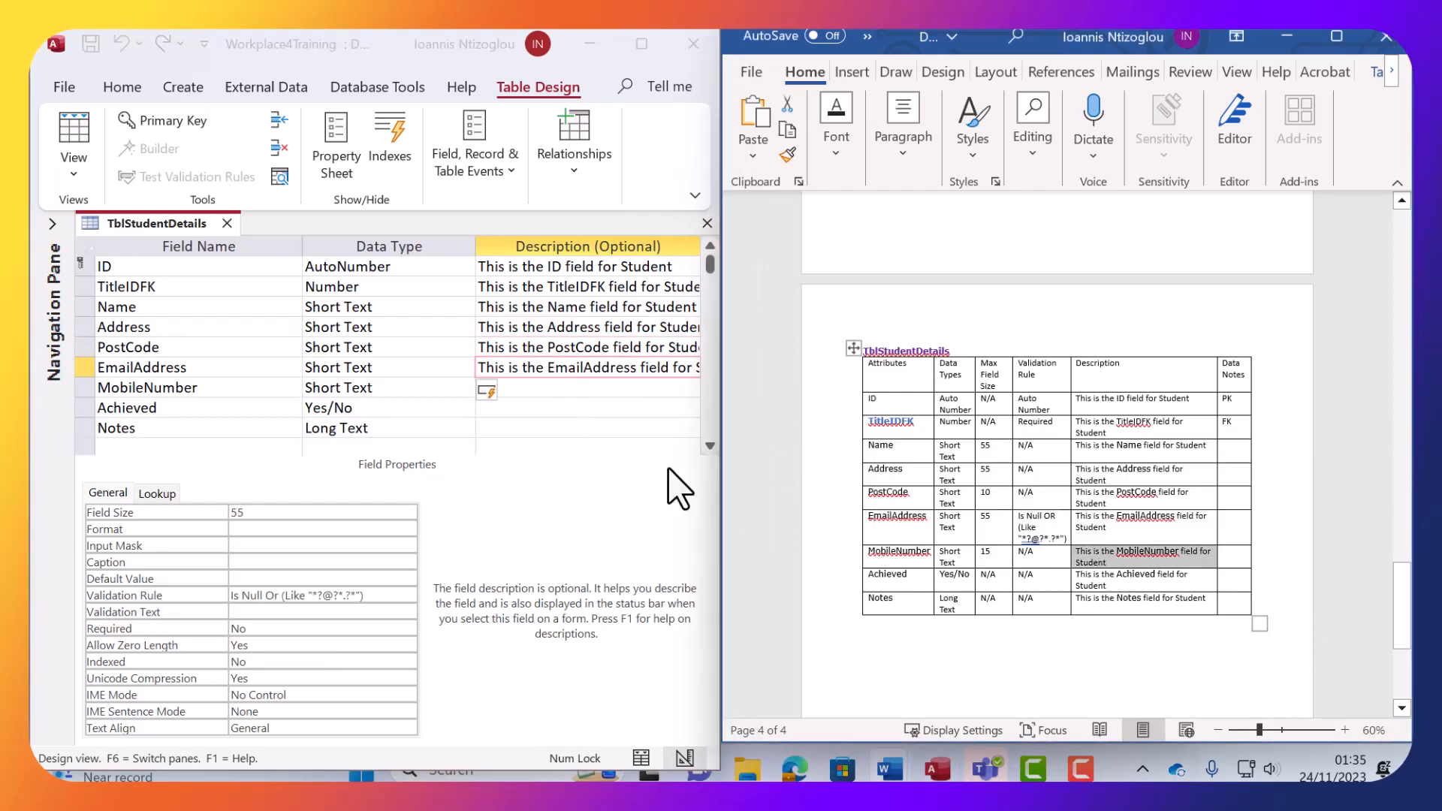
key(ctrl+c)
click(570, 390)
key(ctrl+v)
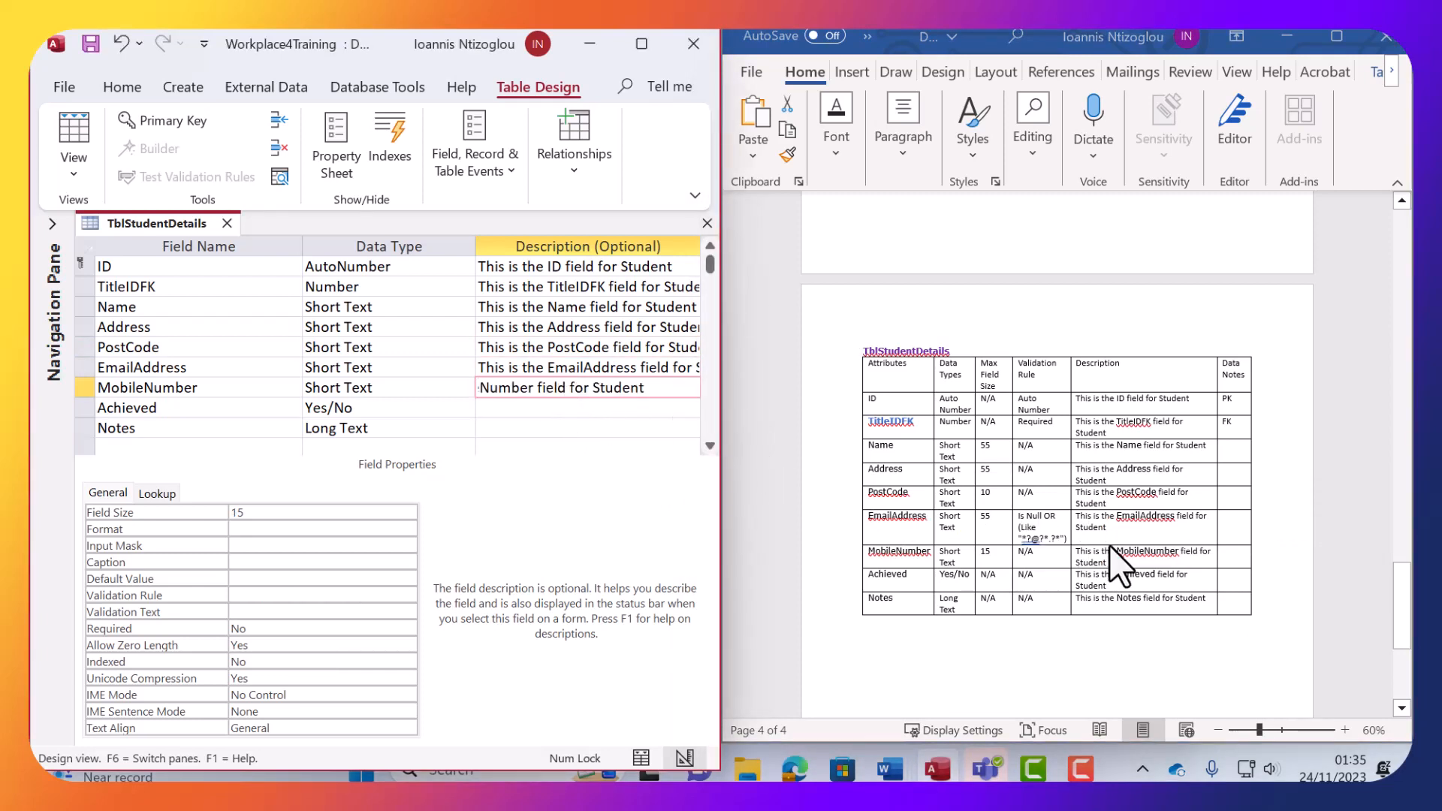
click(1112, 571)
triple_click(1112, 580)
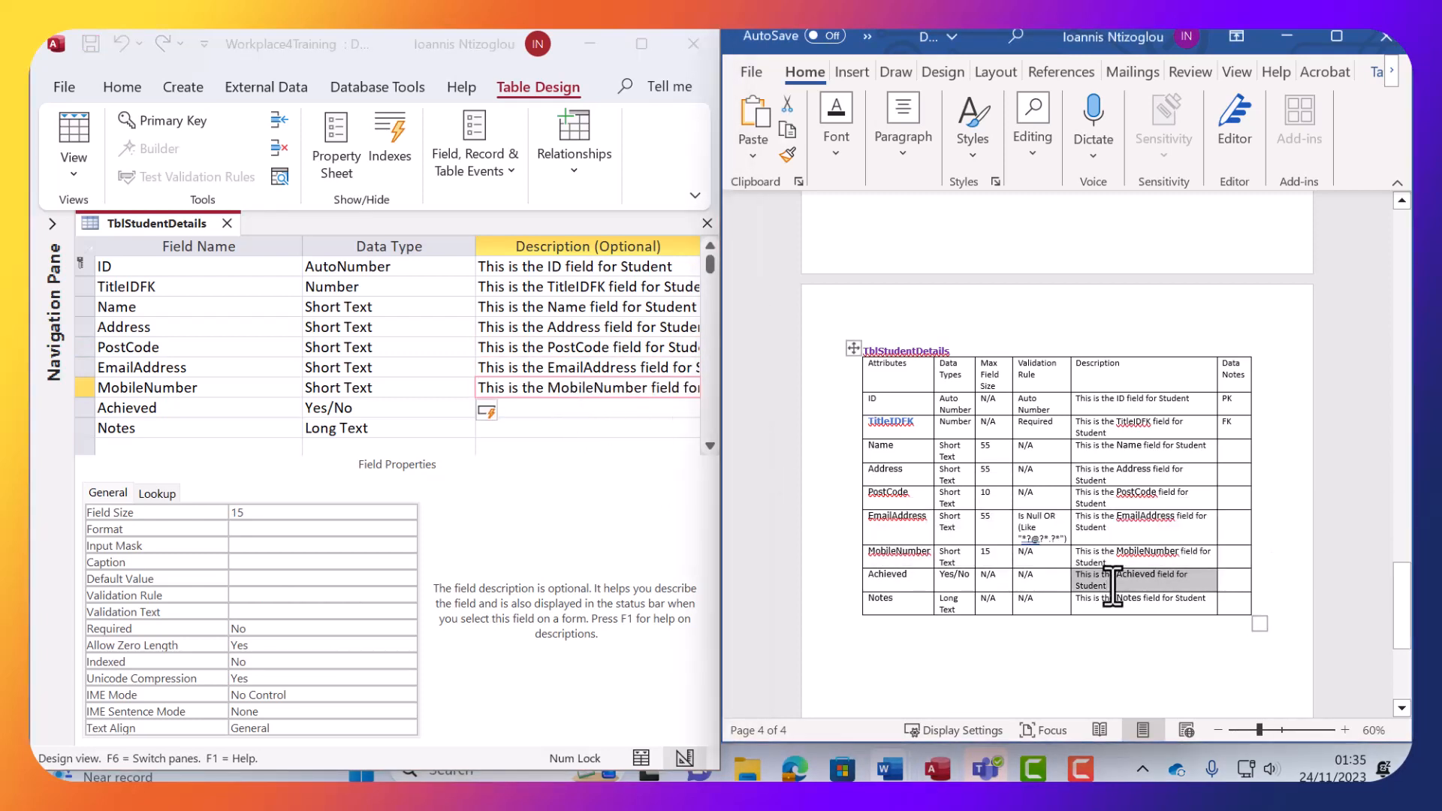
key(ctrl+c)
click(585, 407)
key(ctrl+v)
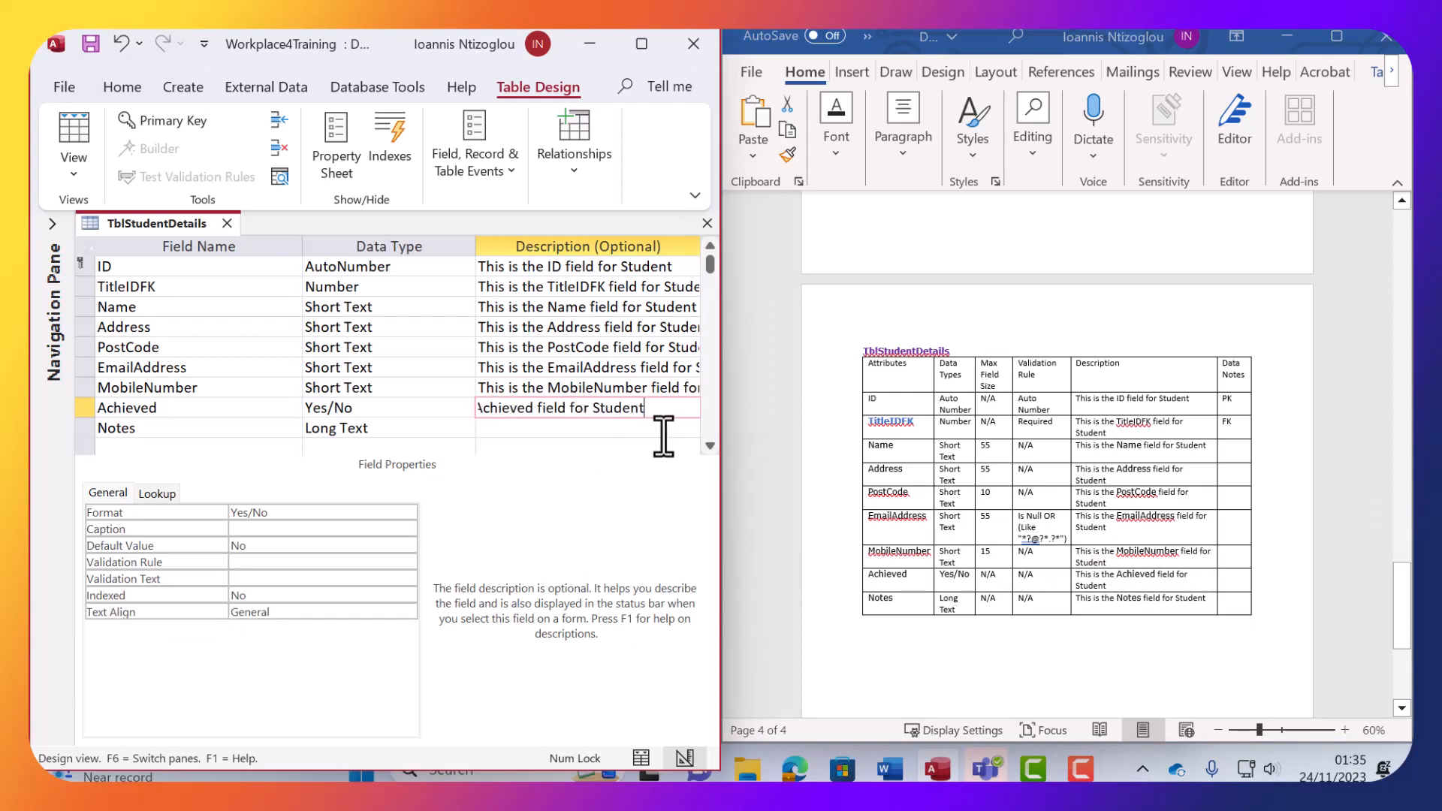
Copy the description "This is the Notes field for Student" from Word into the Notes field's Description cell in Access.
click(1127, 577)
click(1114, 601)
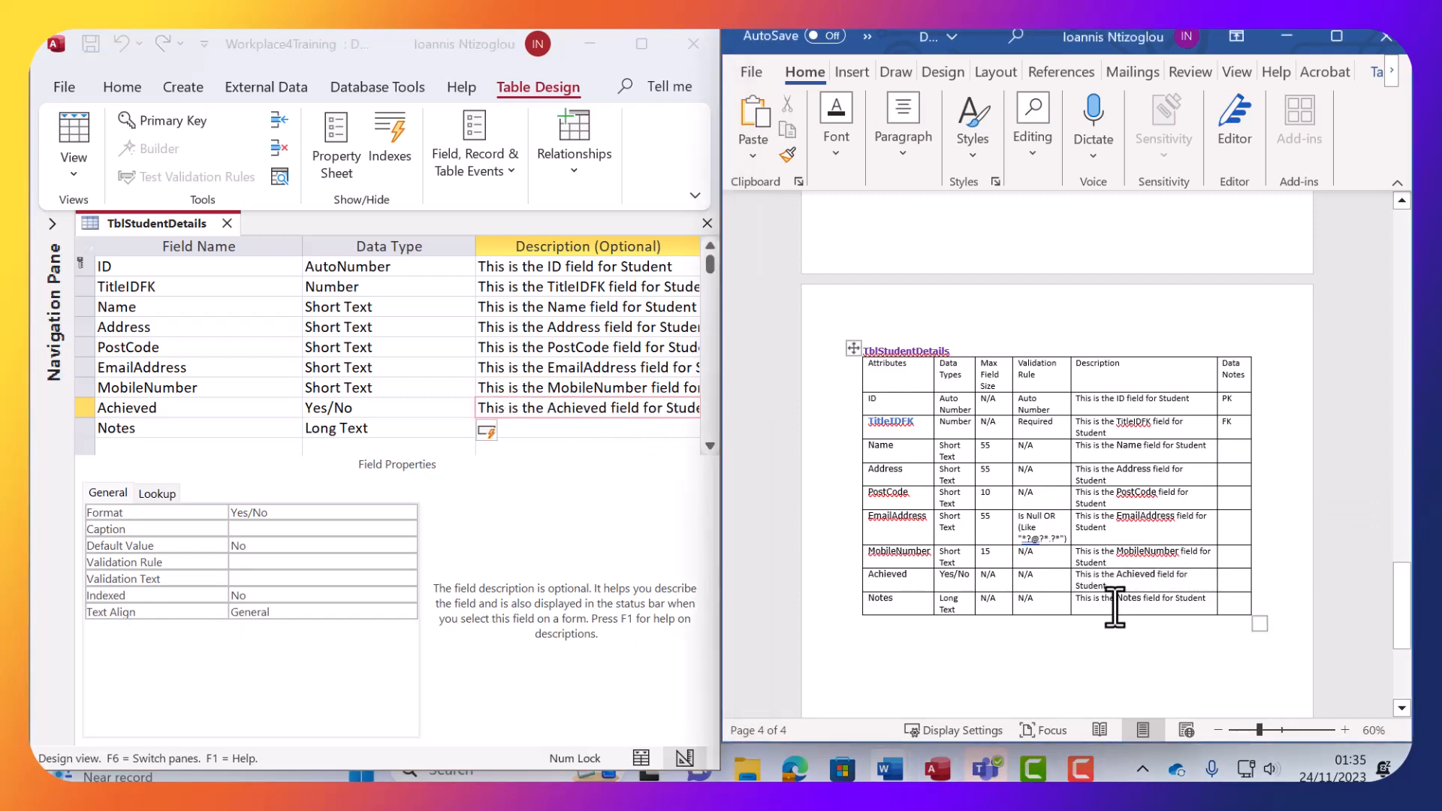
triple_click(1114, 601)
click(586, 448)
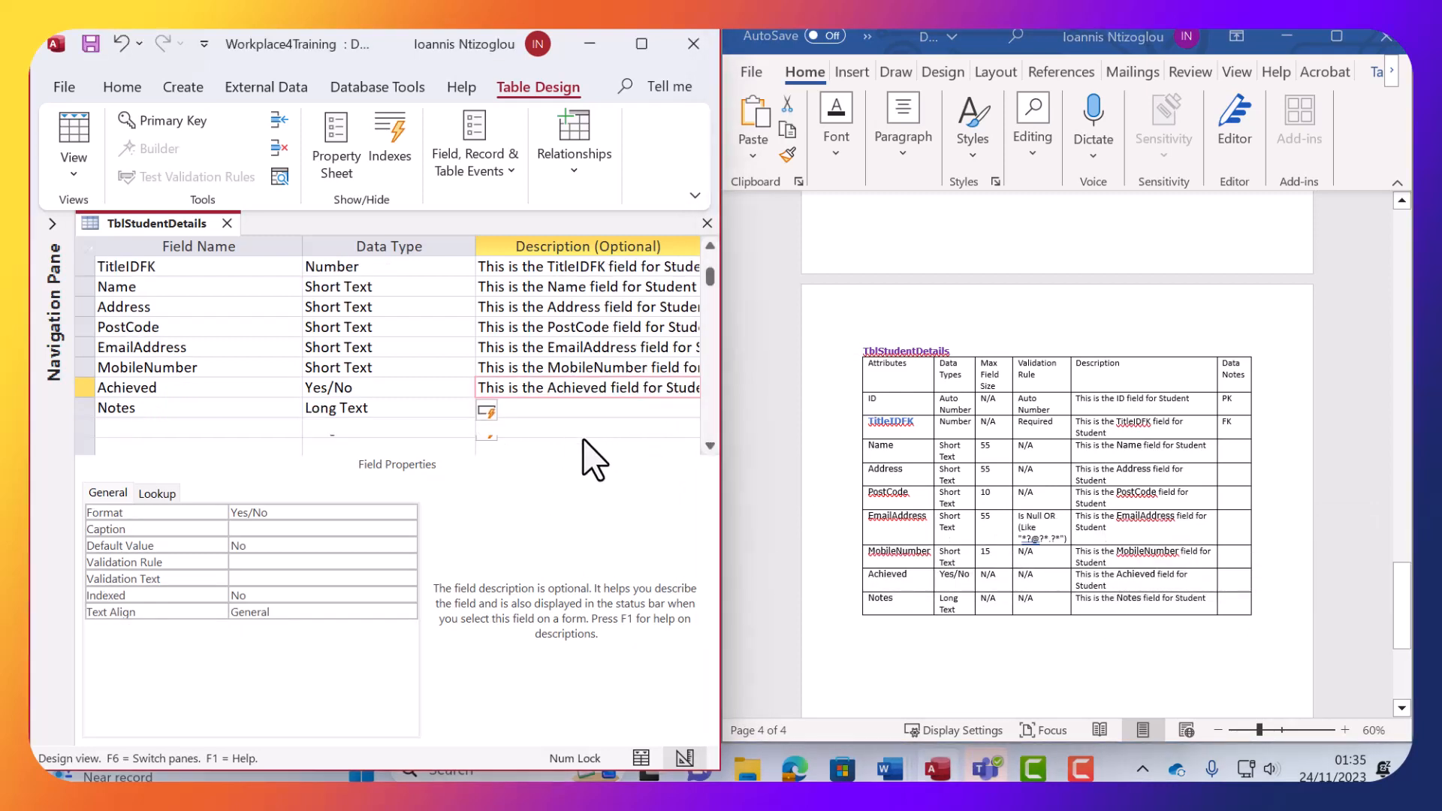
click(574, 412)
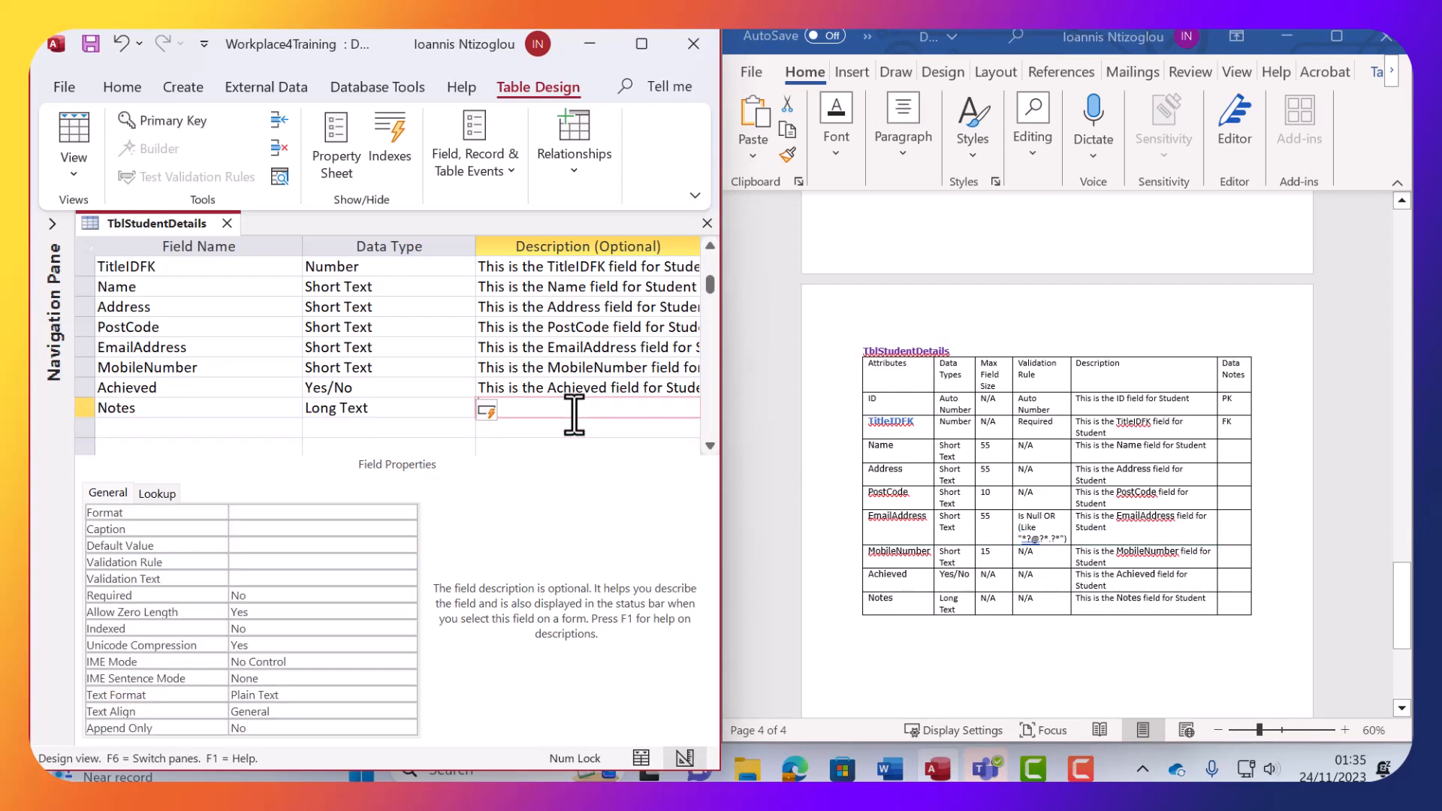
key(ctrl+v)
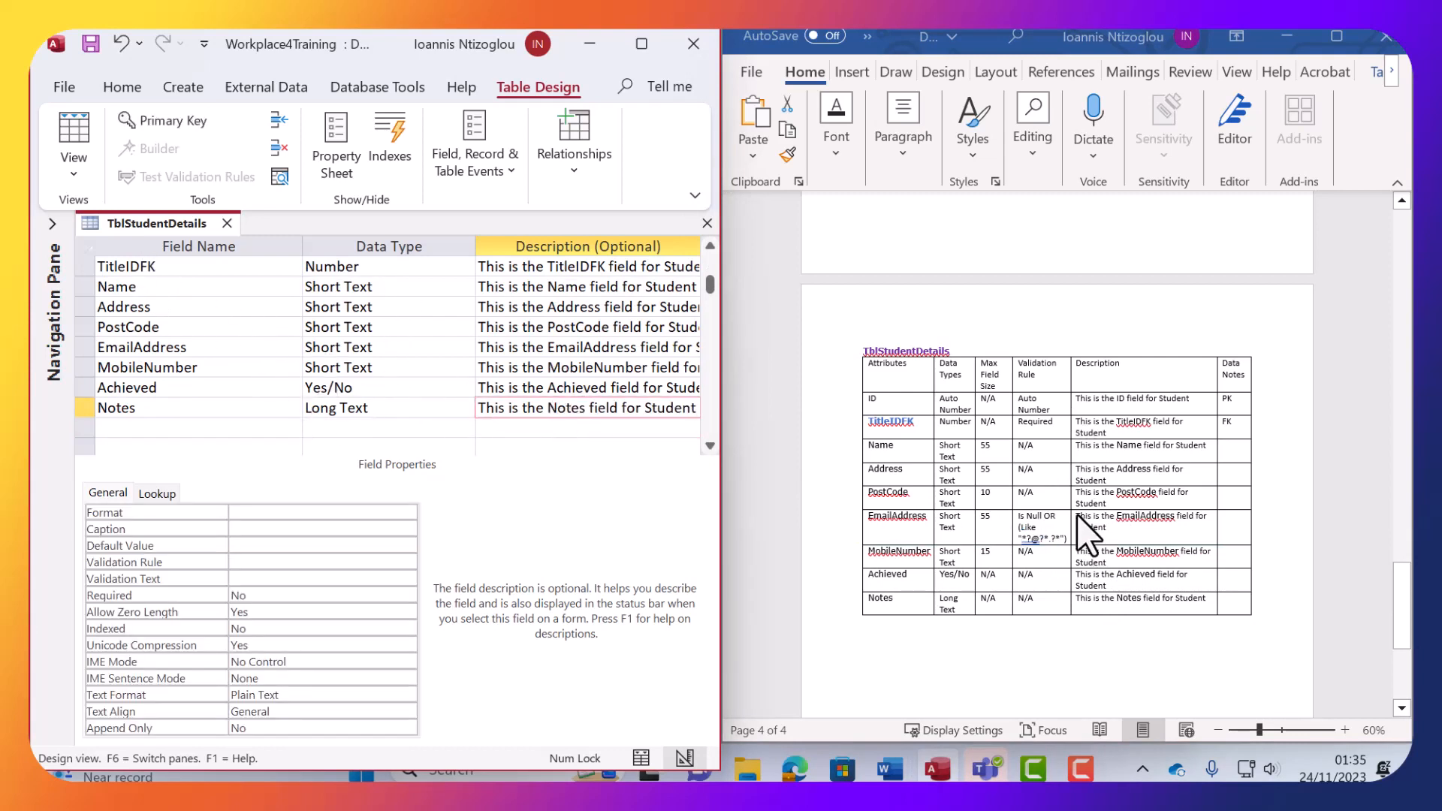
Save and close TblStudentDetails, then expand the list of all Access objects.
click(92, 50)
click(226, 223)
click(52, 224)
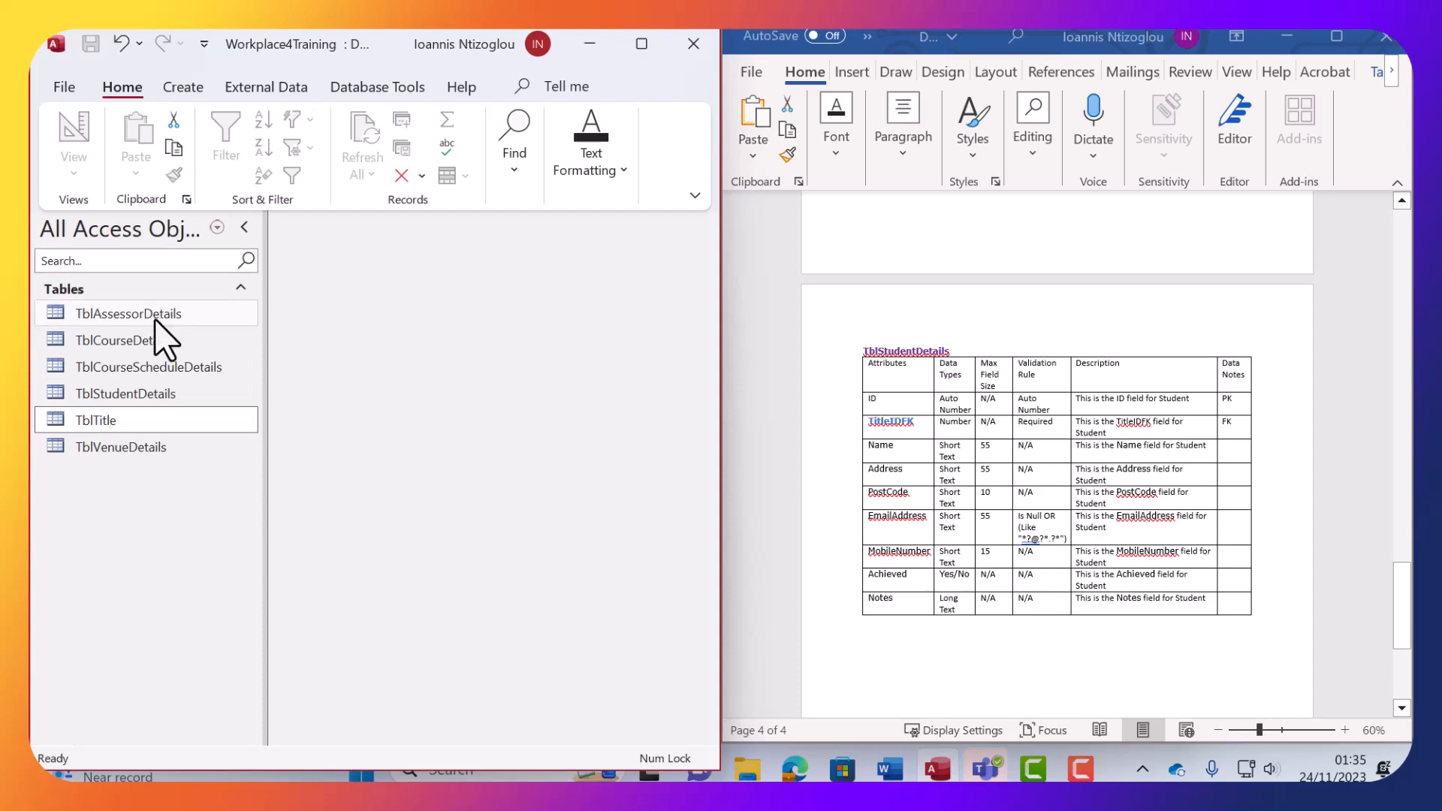
Return to the start of the Word specification, maximize the Access window and open the Relationships window, dismissing the VBA macro signing notice.
scroll(1127, 480, up, 10)
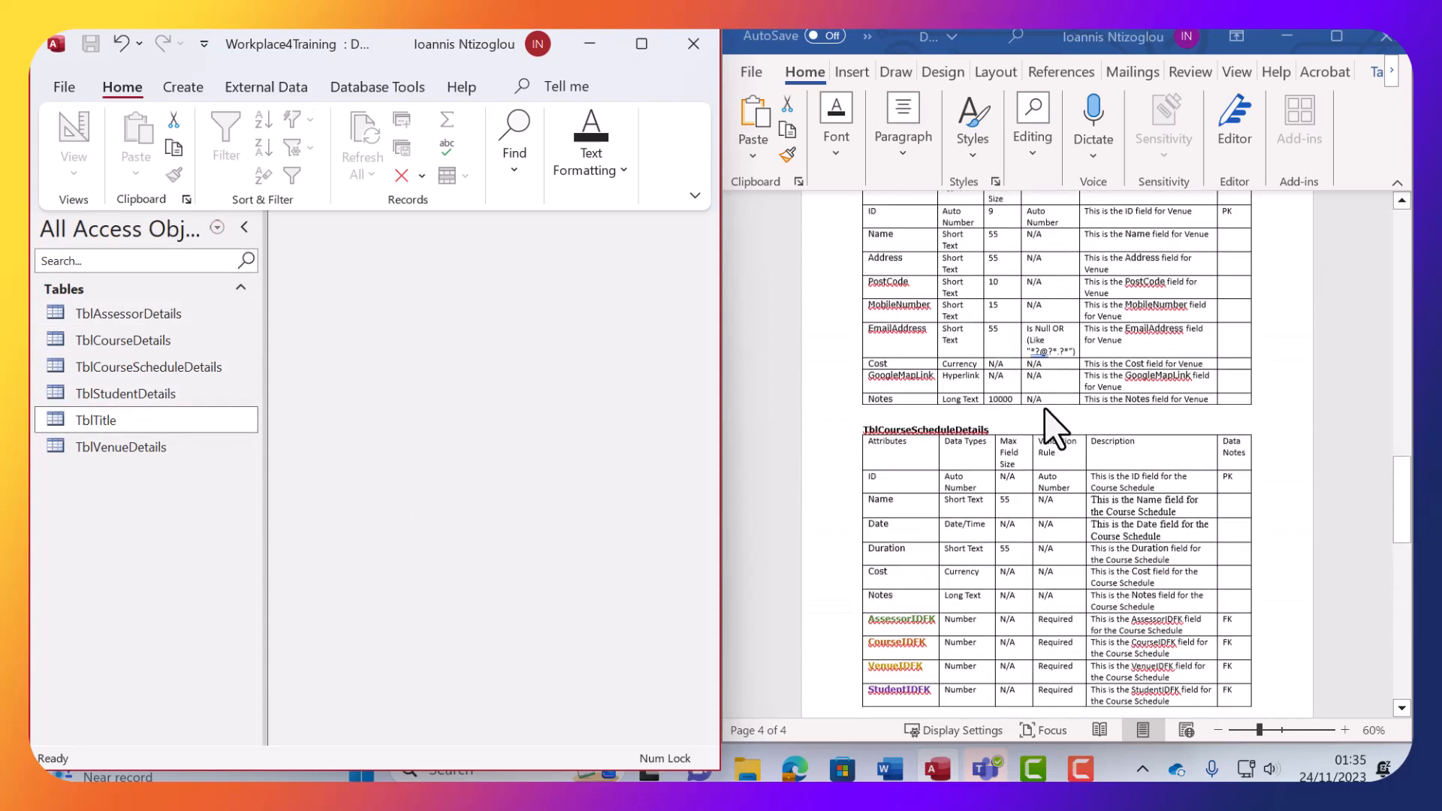
scroll(1051, 424, up, 10)
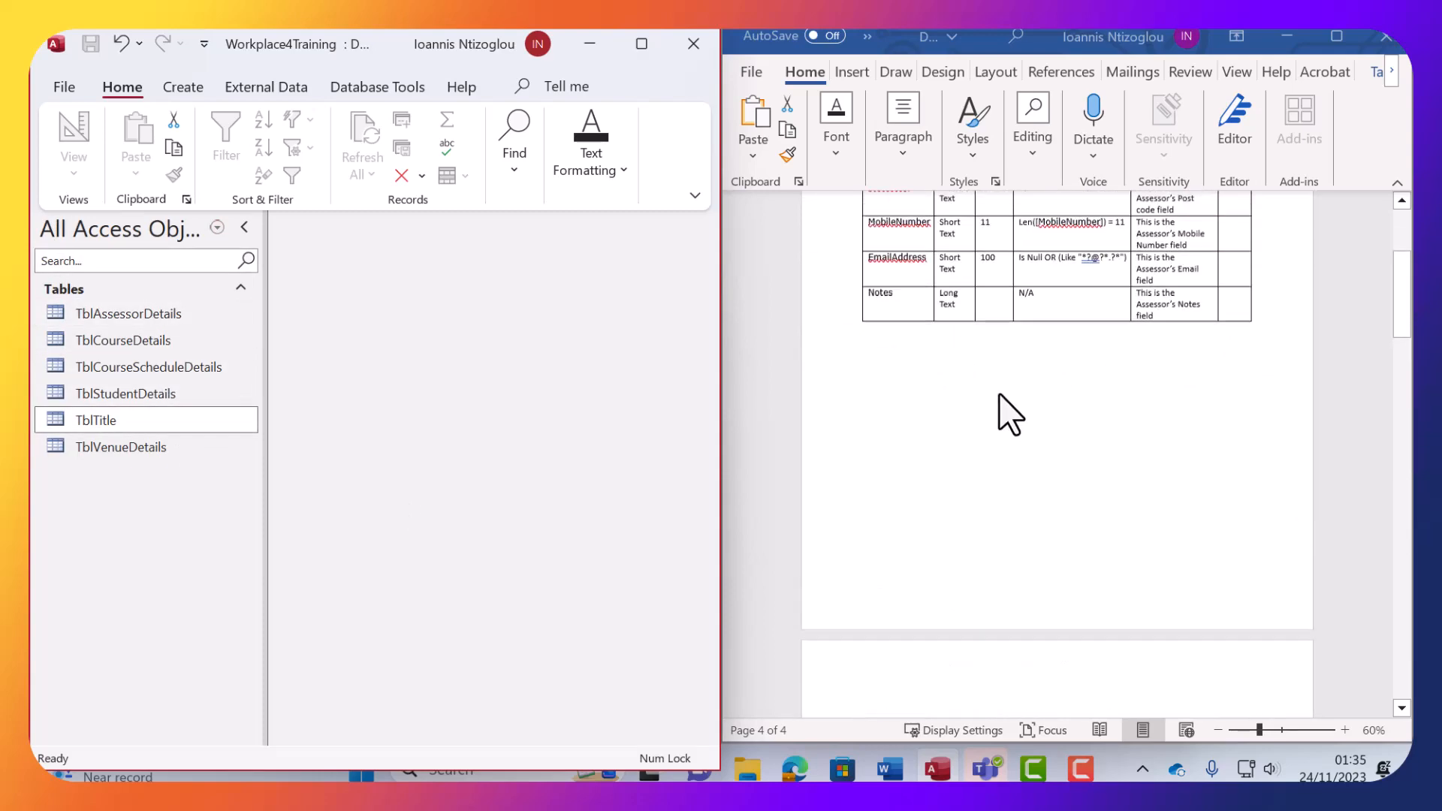
scroll(939, 405, up, 10)
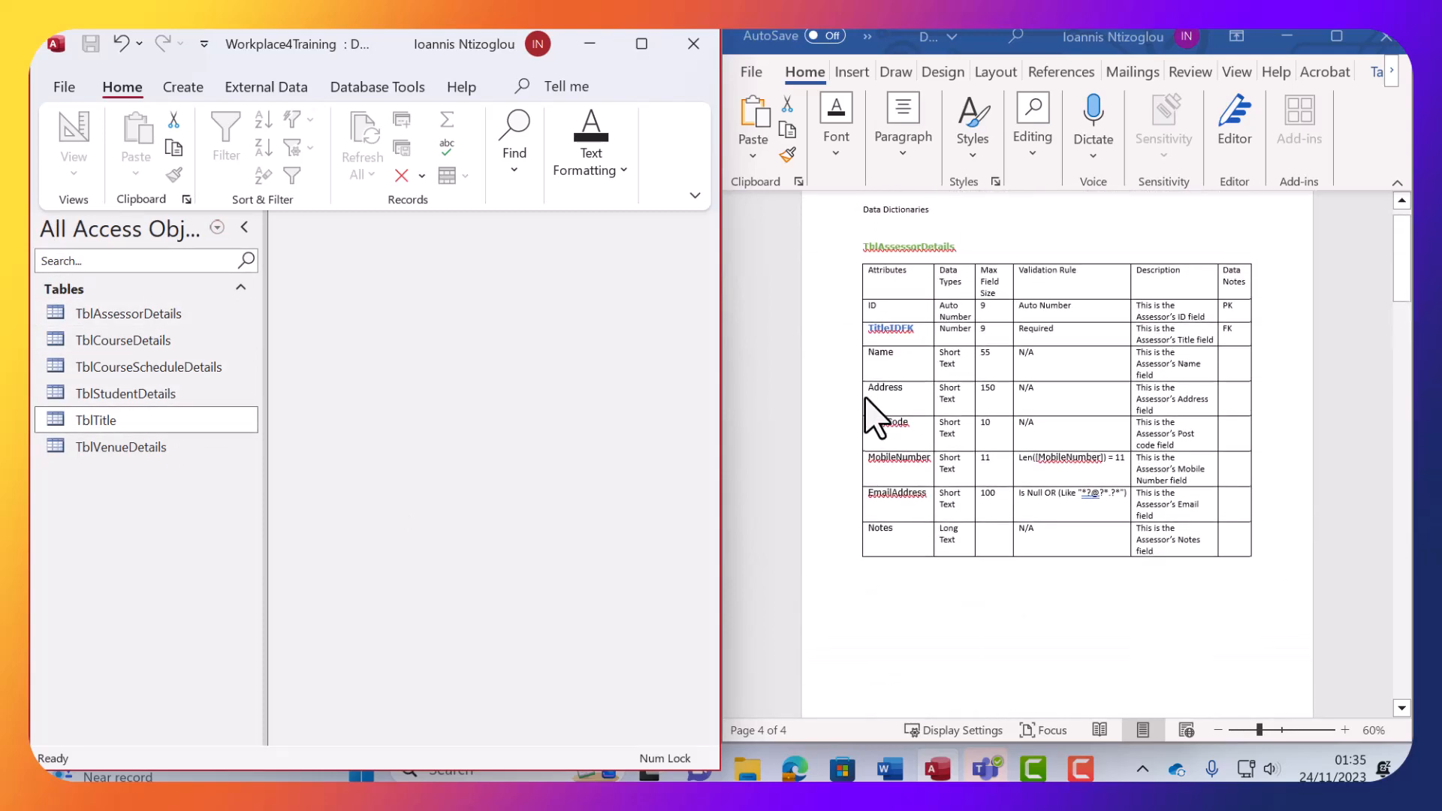
click(642, 45)
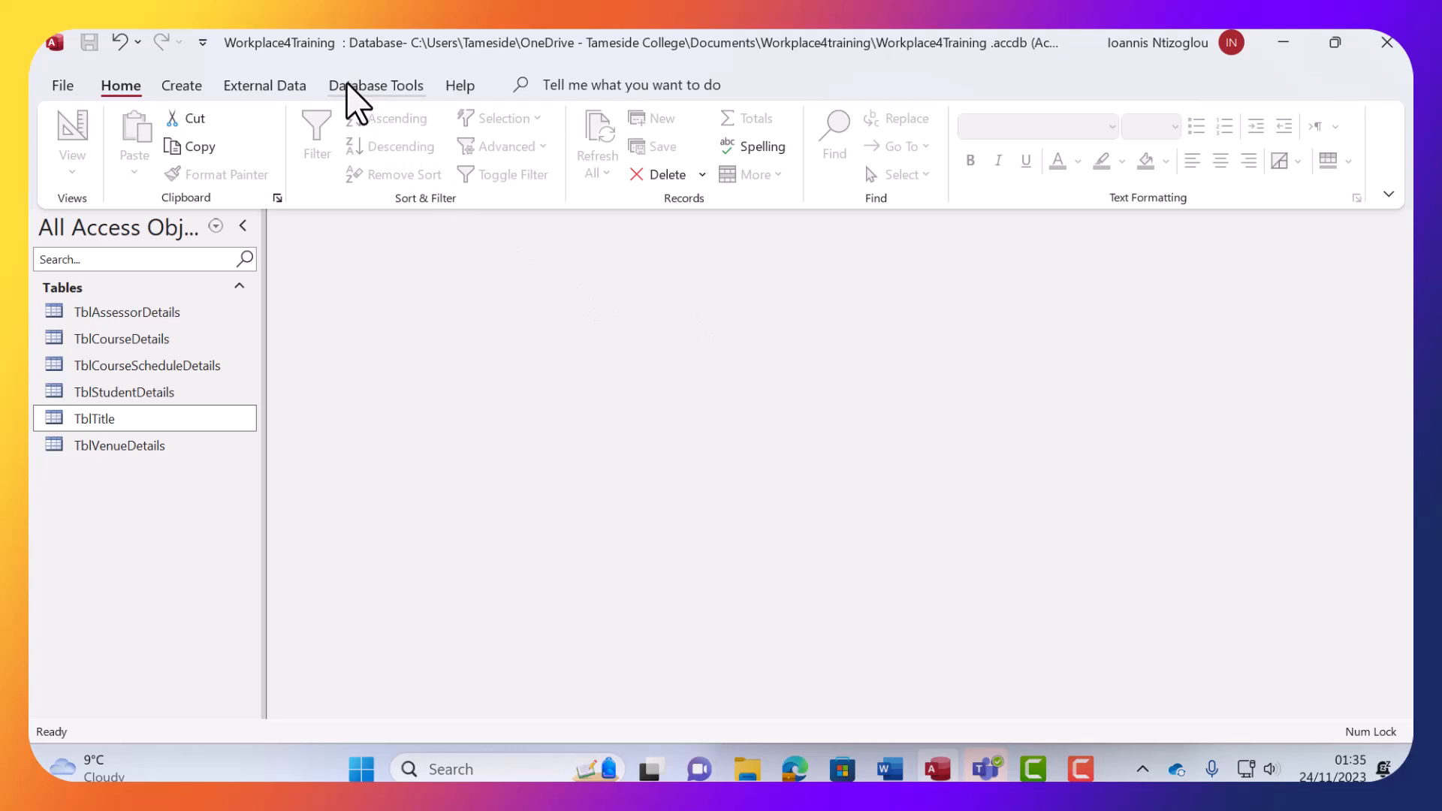
click(375, 88)
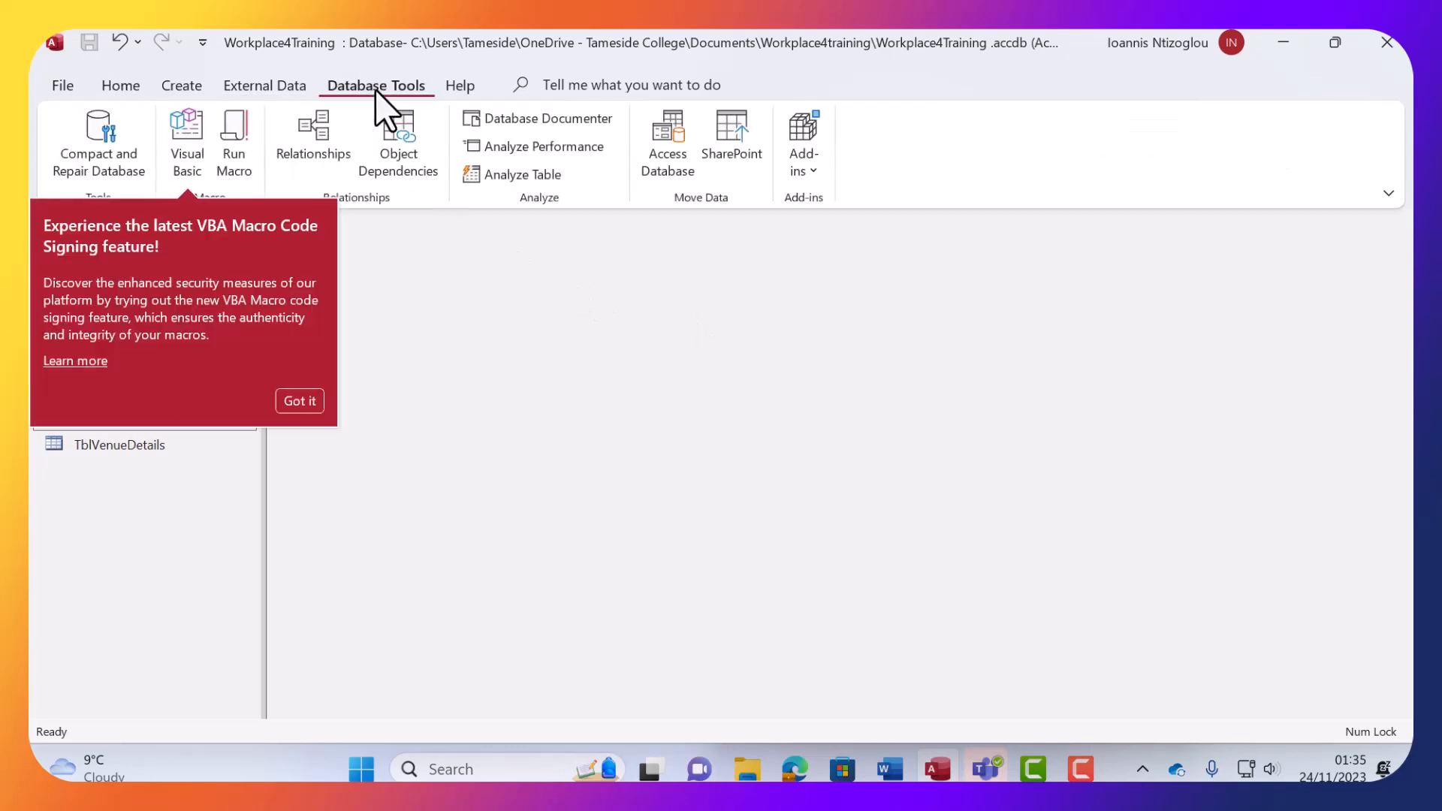
click(304, 406)
click(306, 149)
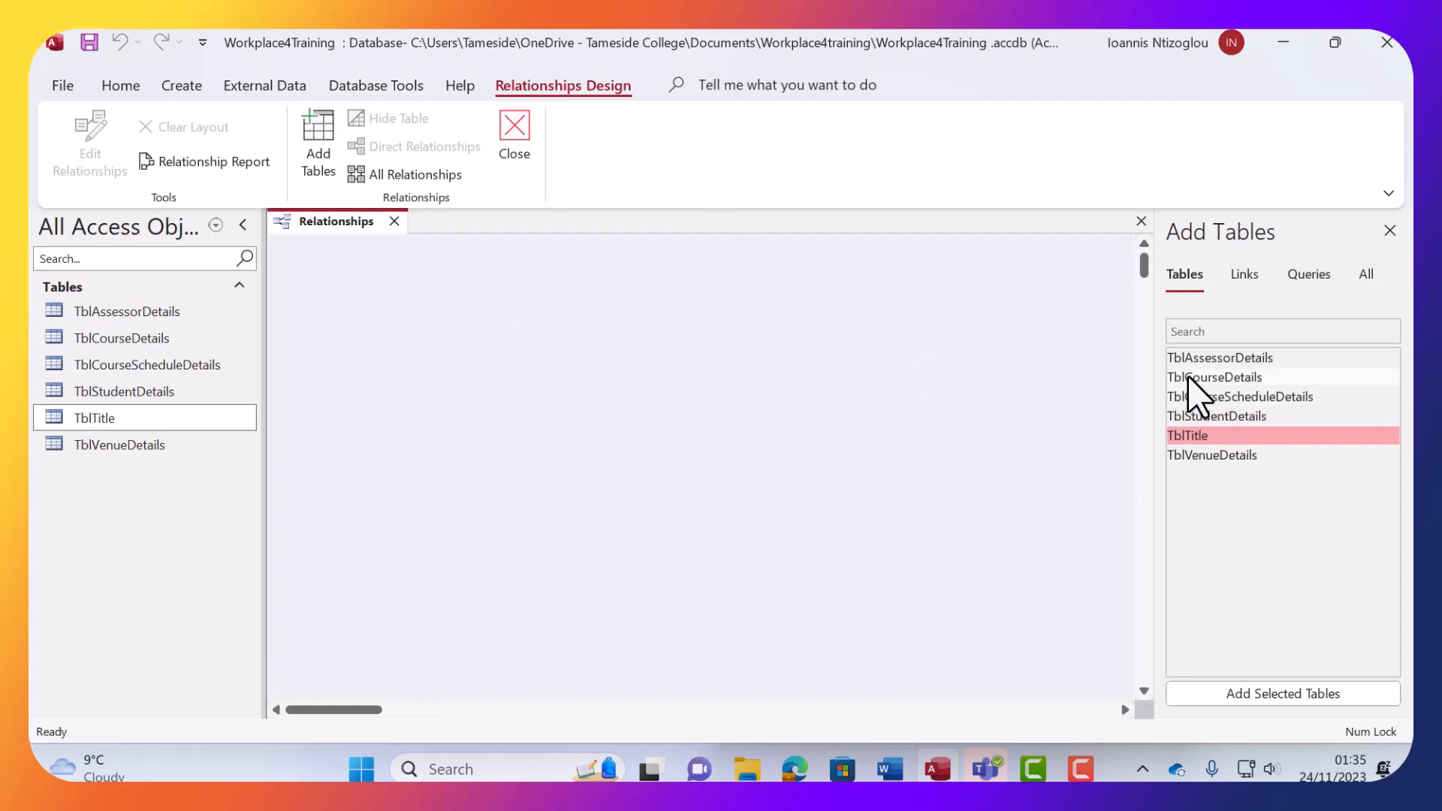
right_click(732, 353)
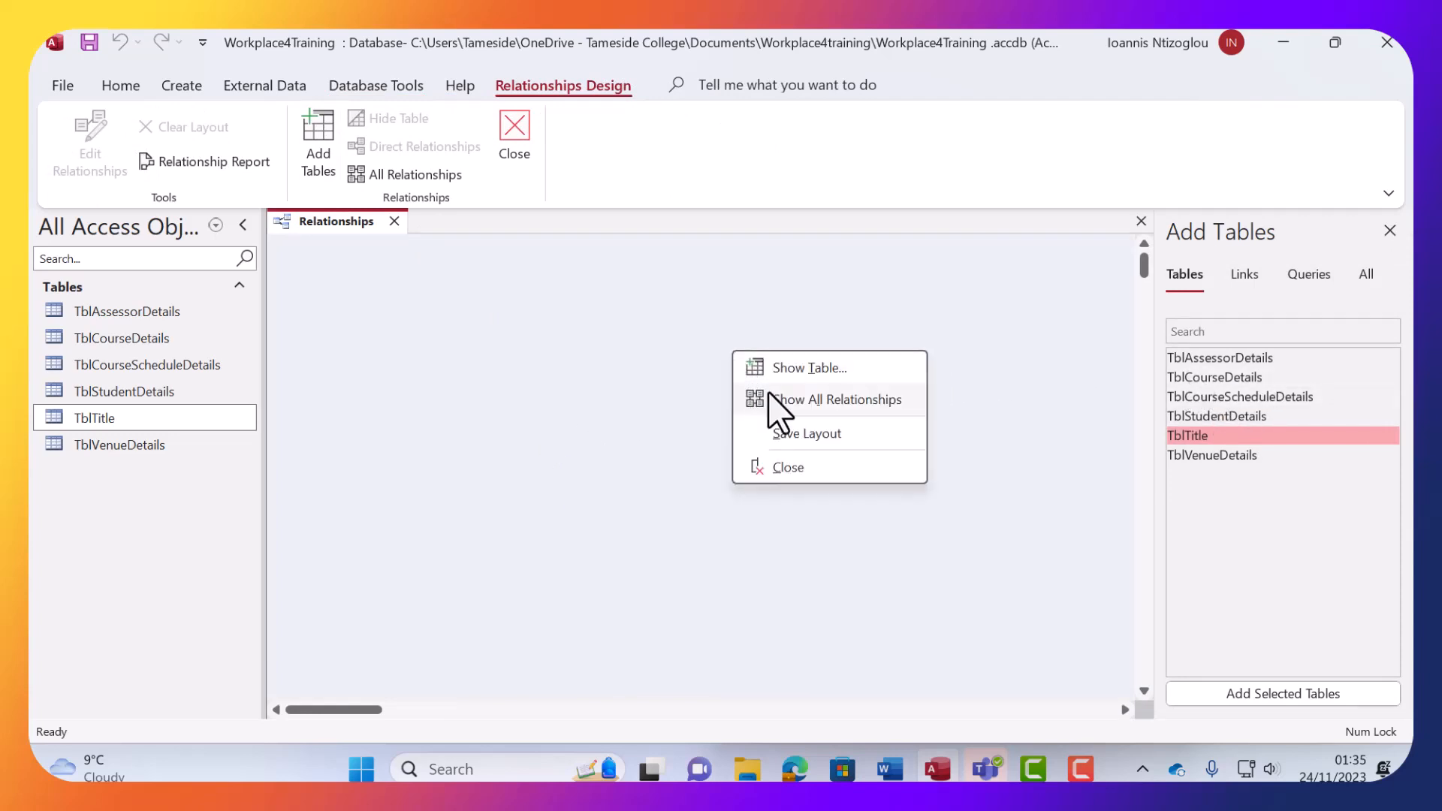
click(812, 401)
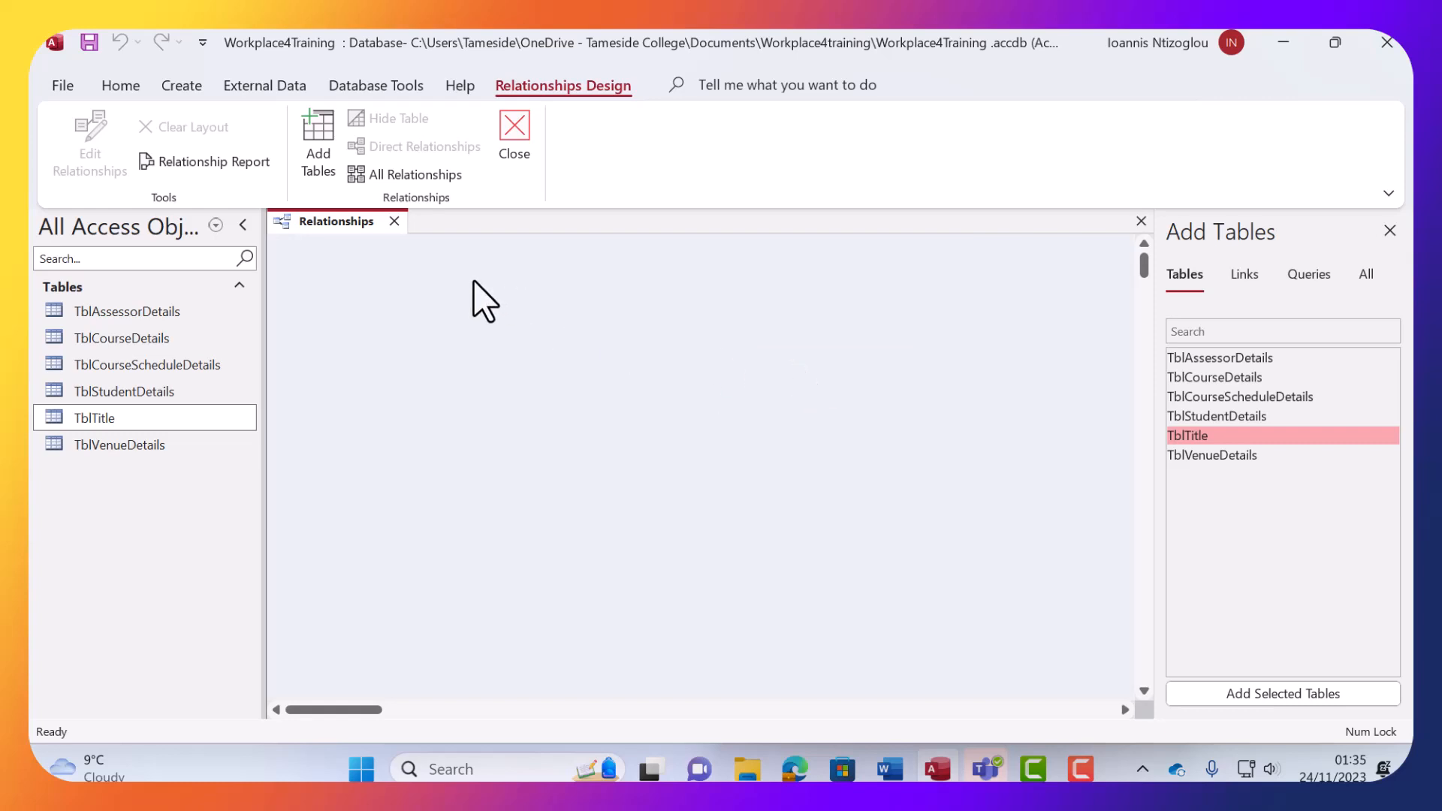
right_click(795, 384)
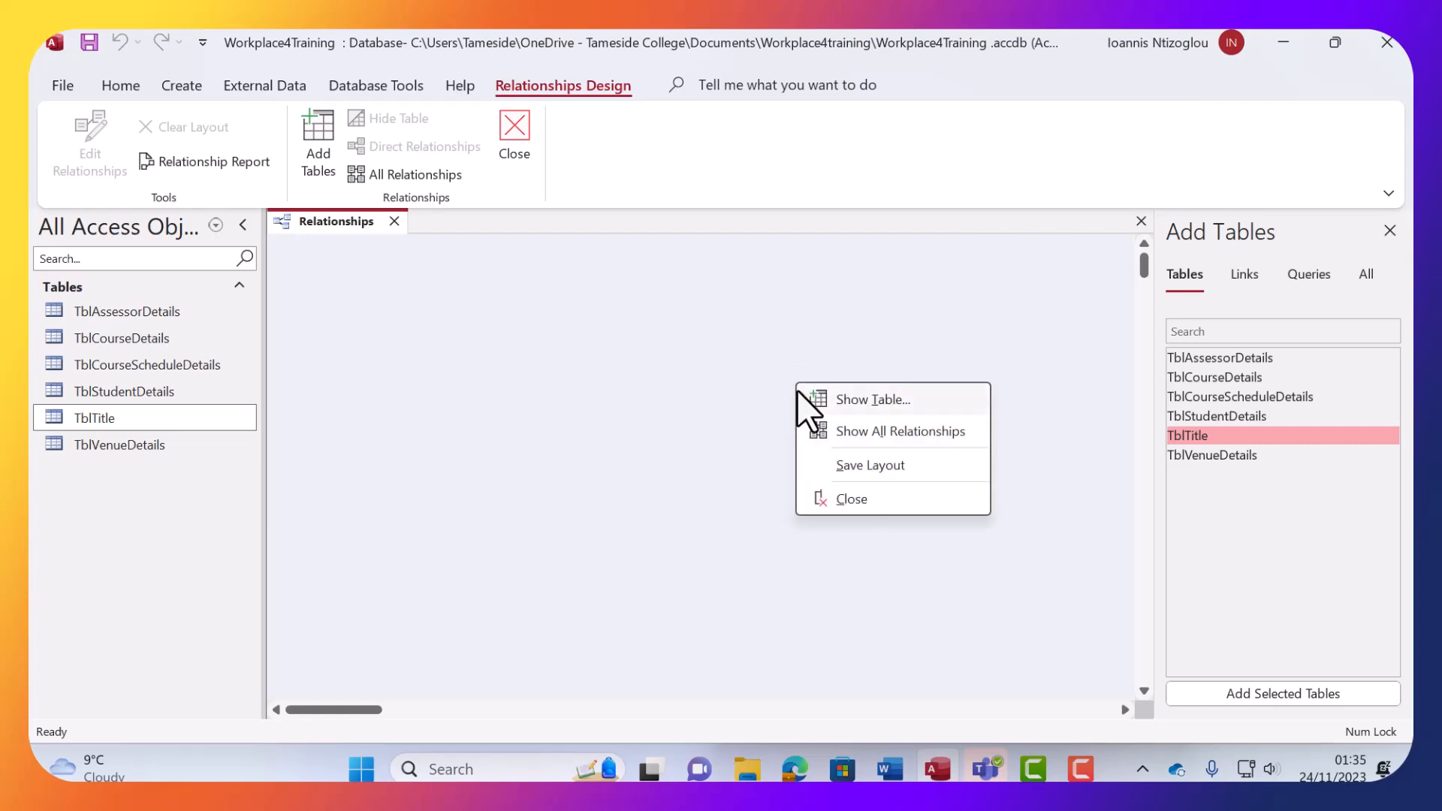
click(869, 406)
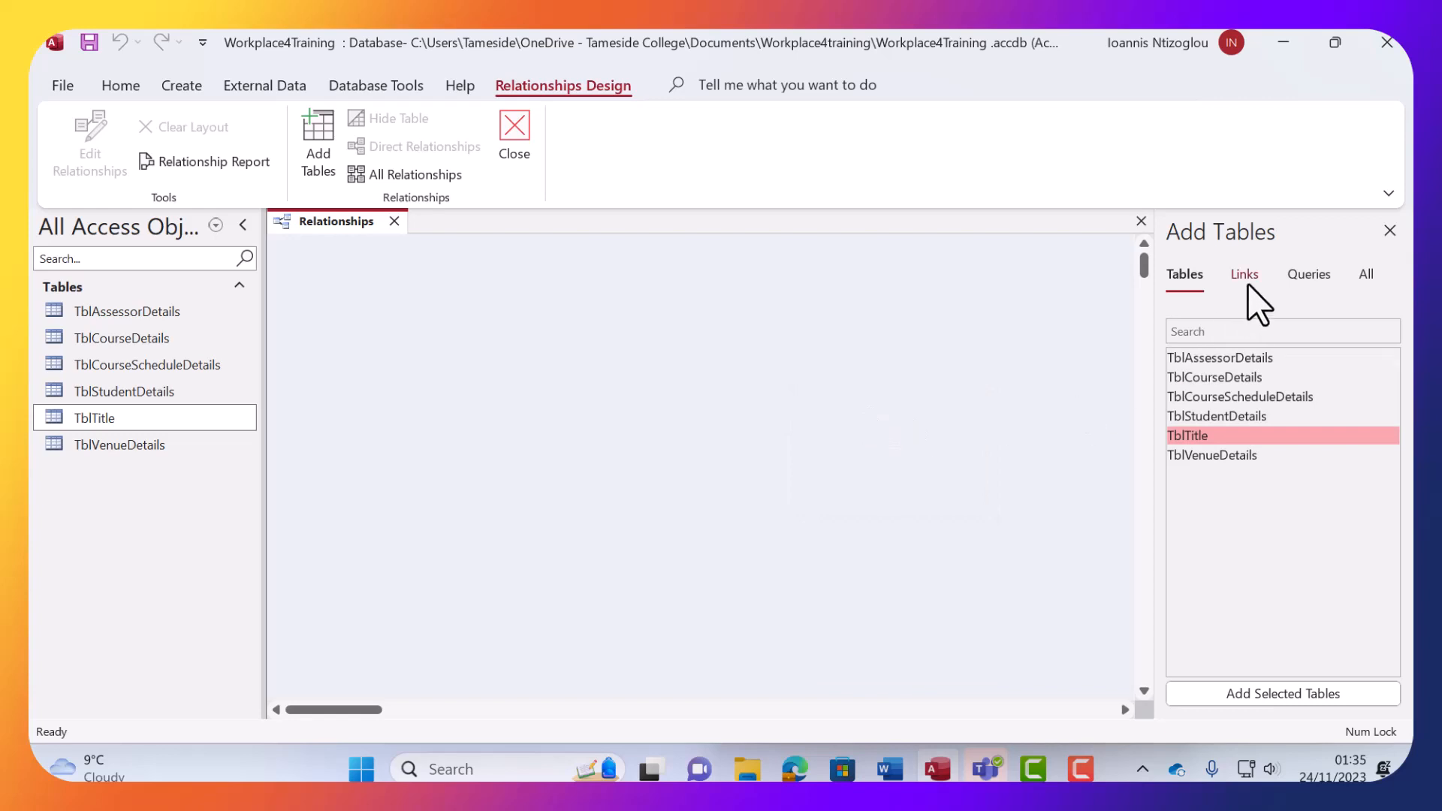
click(1390, 230)
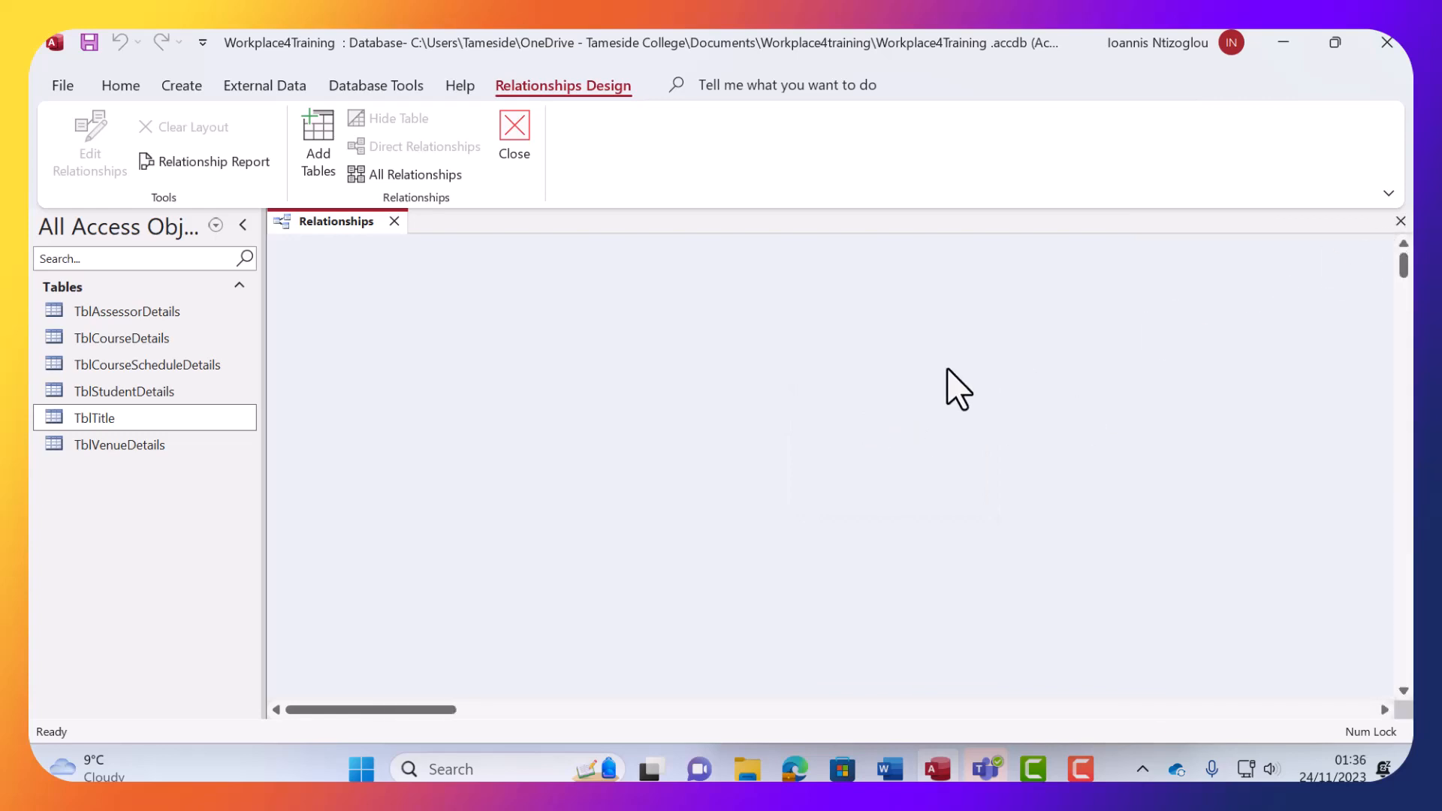
right_click(868, 381)
click(963, 398)
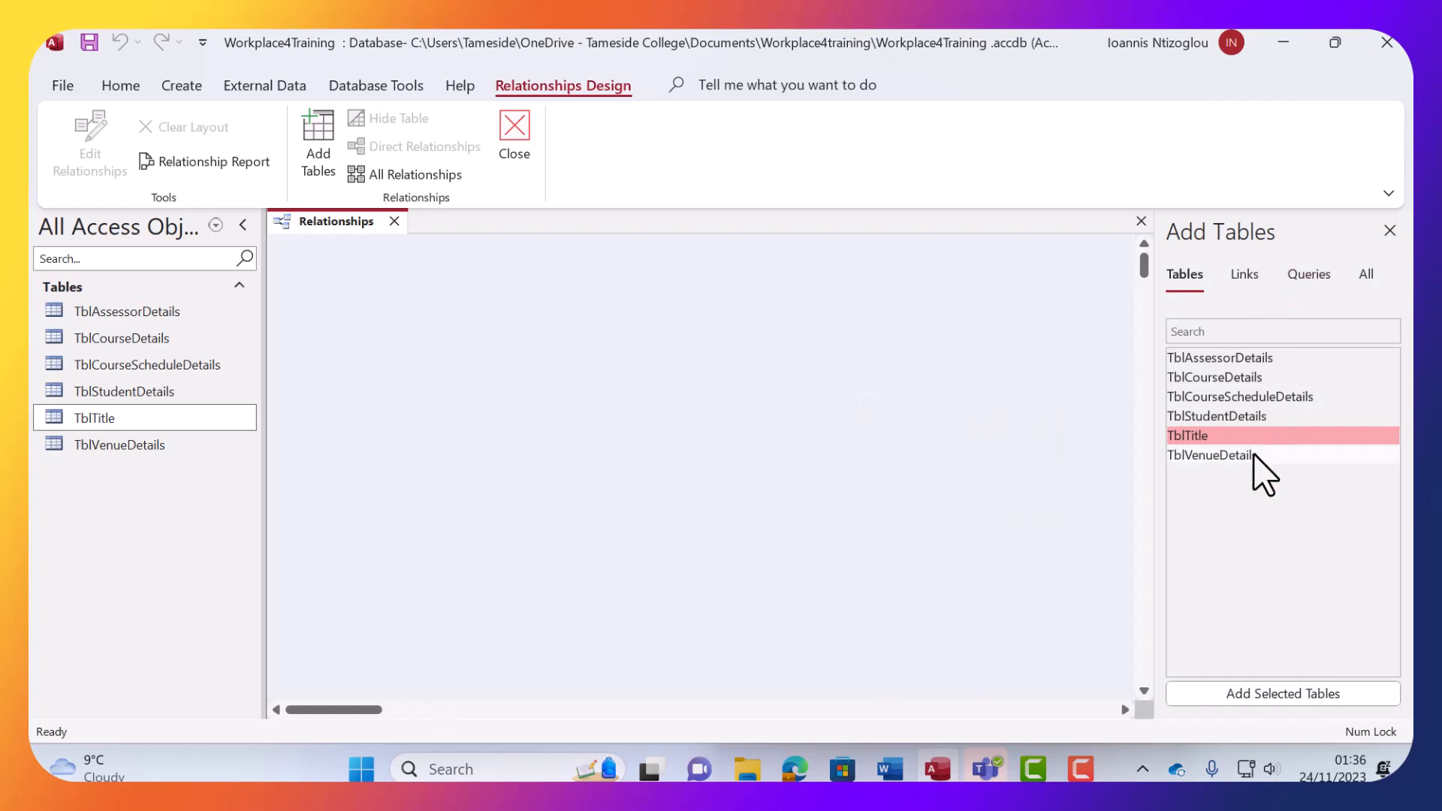
Add TblAssessorDetails, TblCourseDetails, TblCourseScheduleDetails, TblStudentDetails, TblTitle and TblVenueDetails to the Relationships layout.
double_click(1212, 359)
double_click(1215, 378)
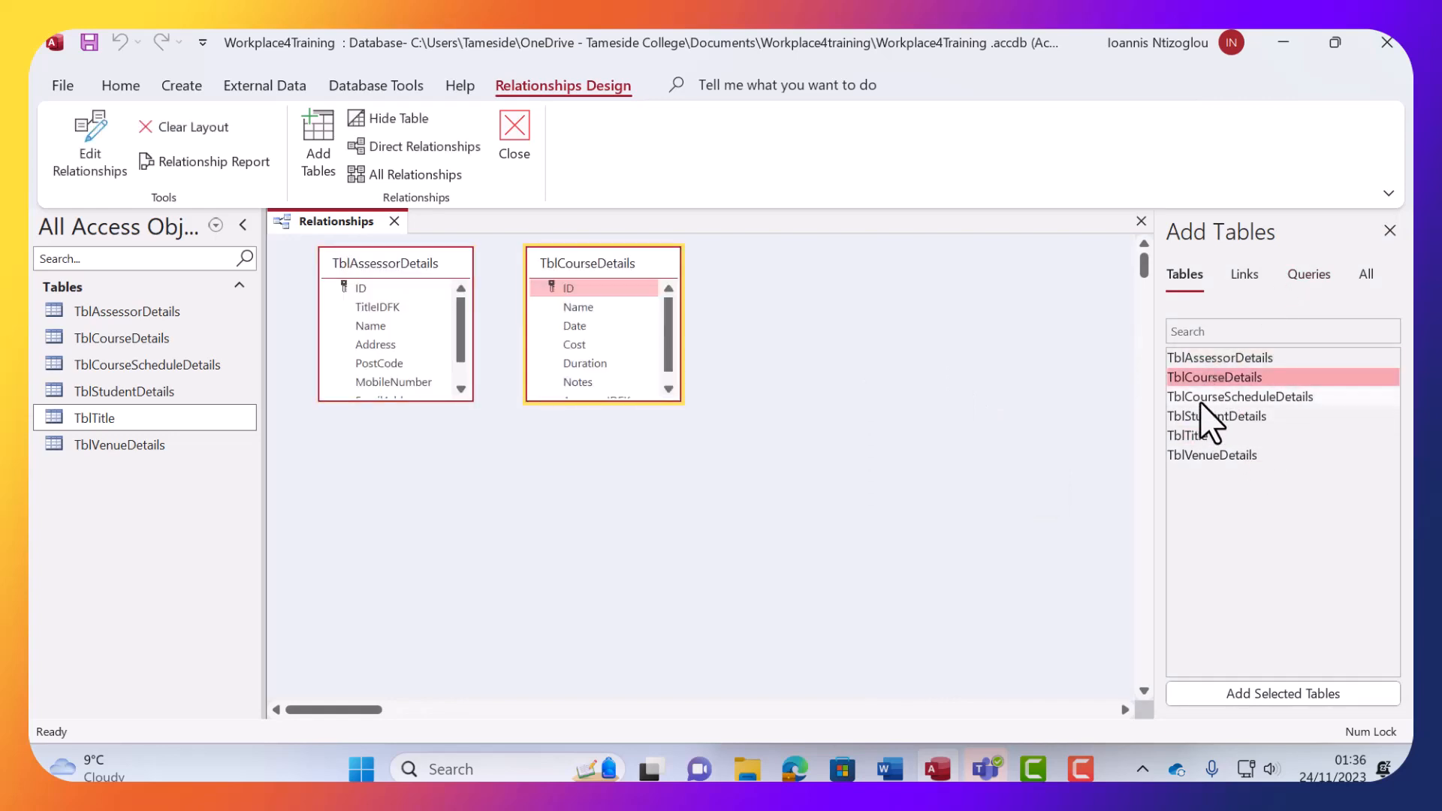
double_click(1202, 398)
double_click(1204, 418)
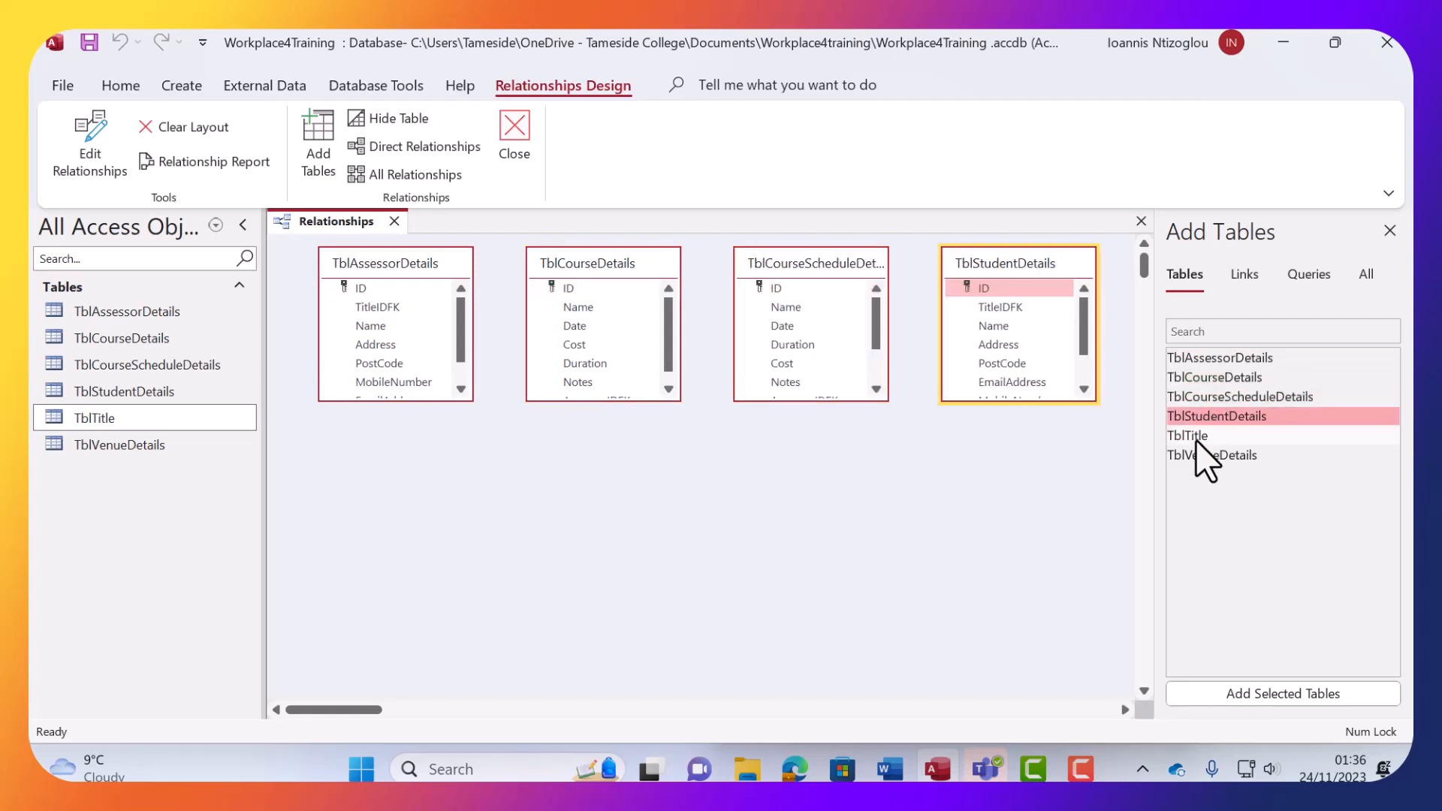
double_click(1195, 437)
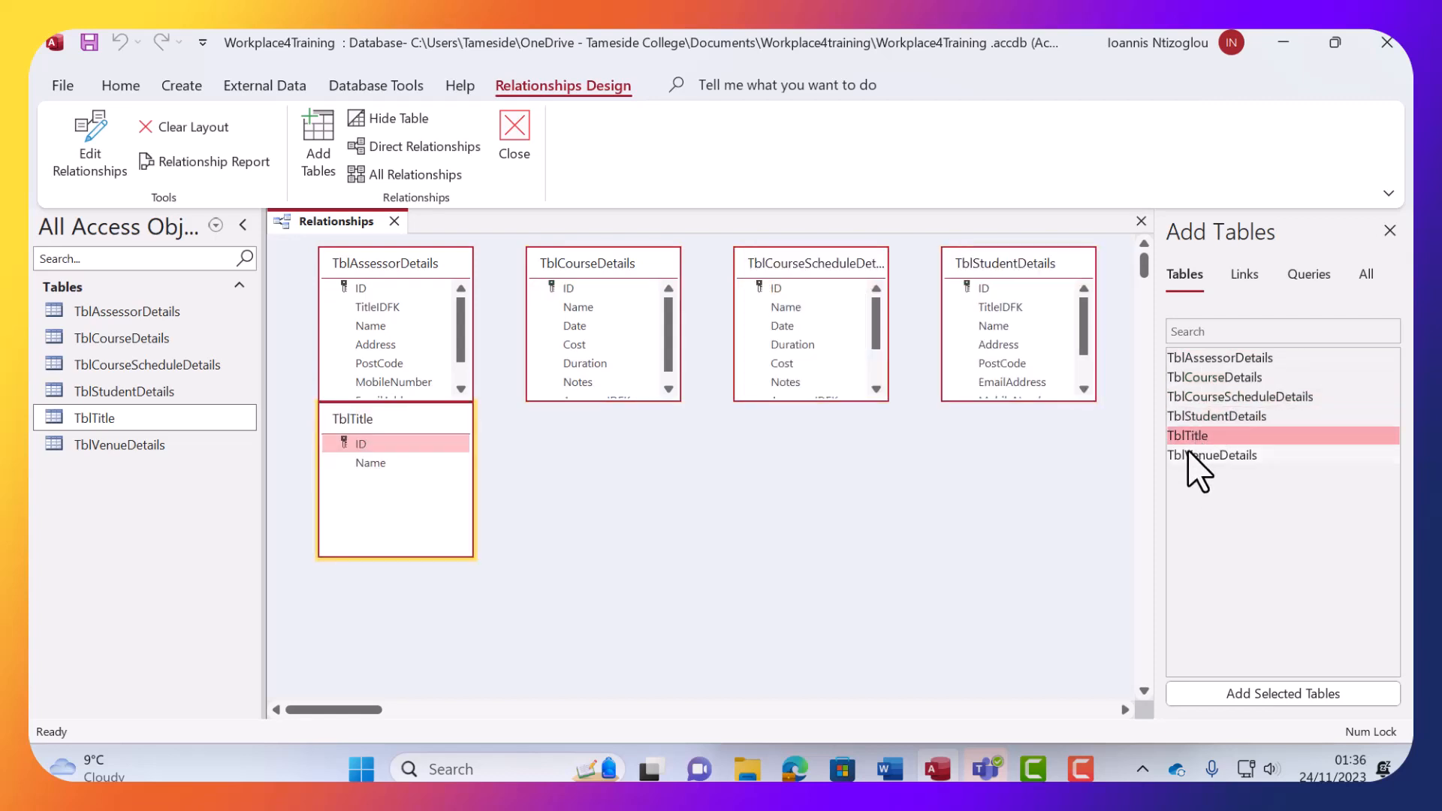
double_click(1196, 455)
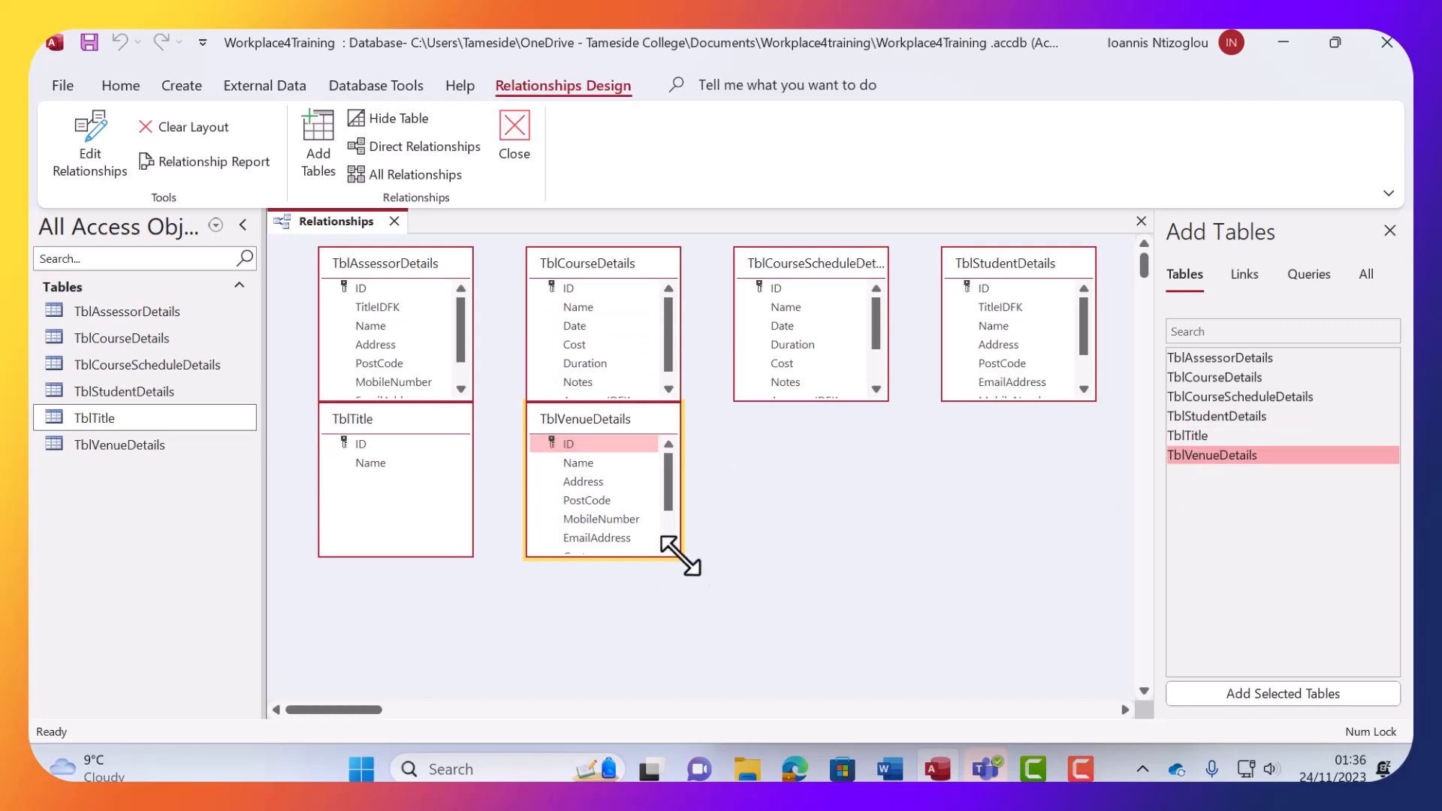
Enlarge the TblVenueDetails and TblStudentDetails boxes to show all their fields and place them side by side in the lower part of the layout.
drag(679, 556, 686, 633)
drag(608, 428, 1004, 467)
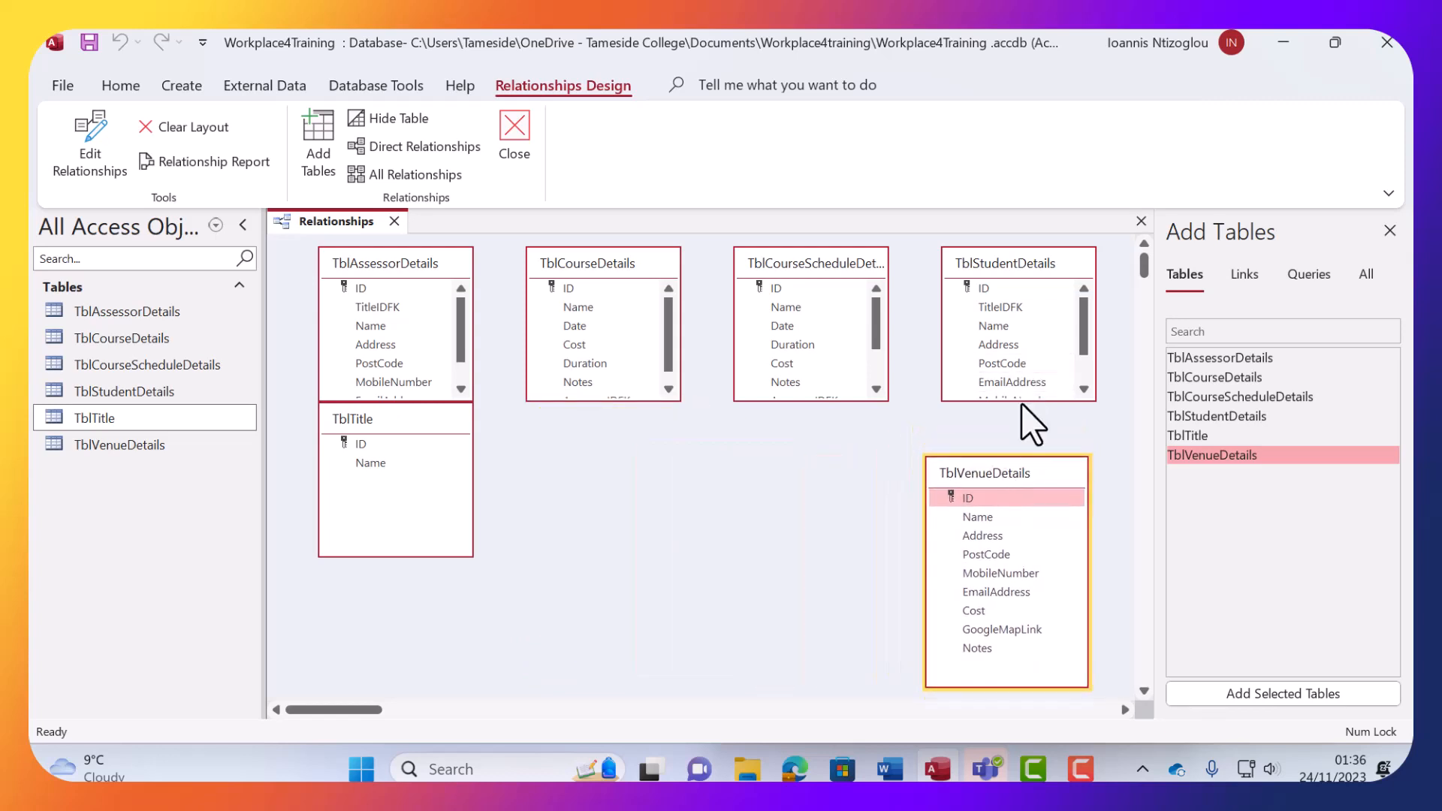
drag(1025, 401, 1024, 463)
drag(1014, 280, 773, 484)
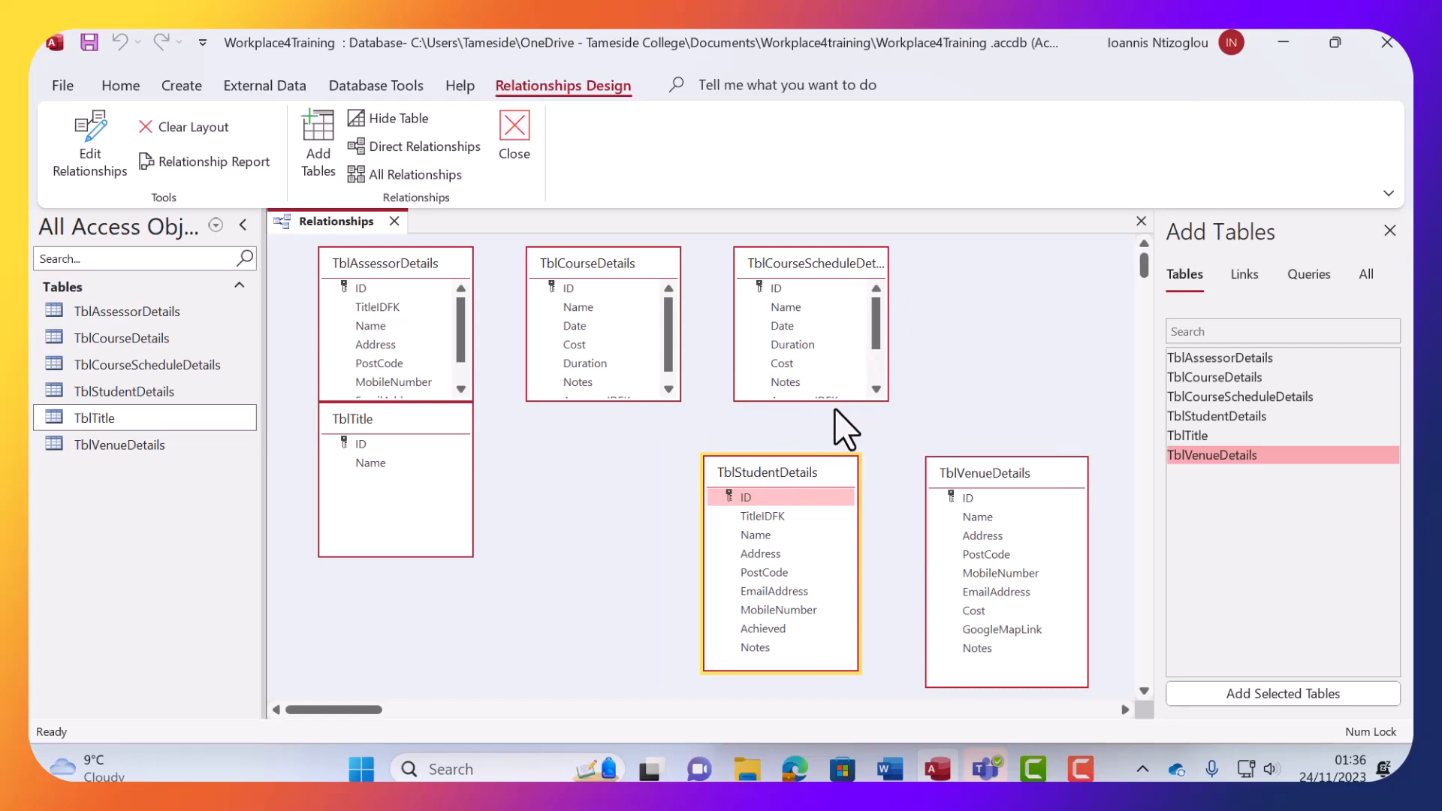
Enlarge TblCourseScheduleDetails and TblCourseDetails, place TblCourseDetails to the right of TblCourseScheduleDetails, and shift TblStudentDetails beside TblTitle.
drag(840, 400, 845, 474)
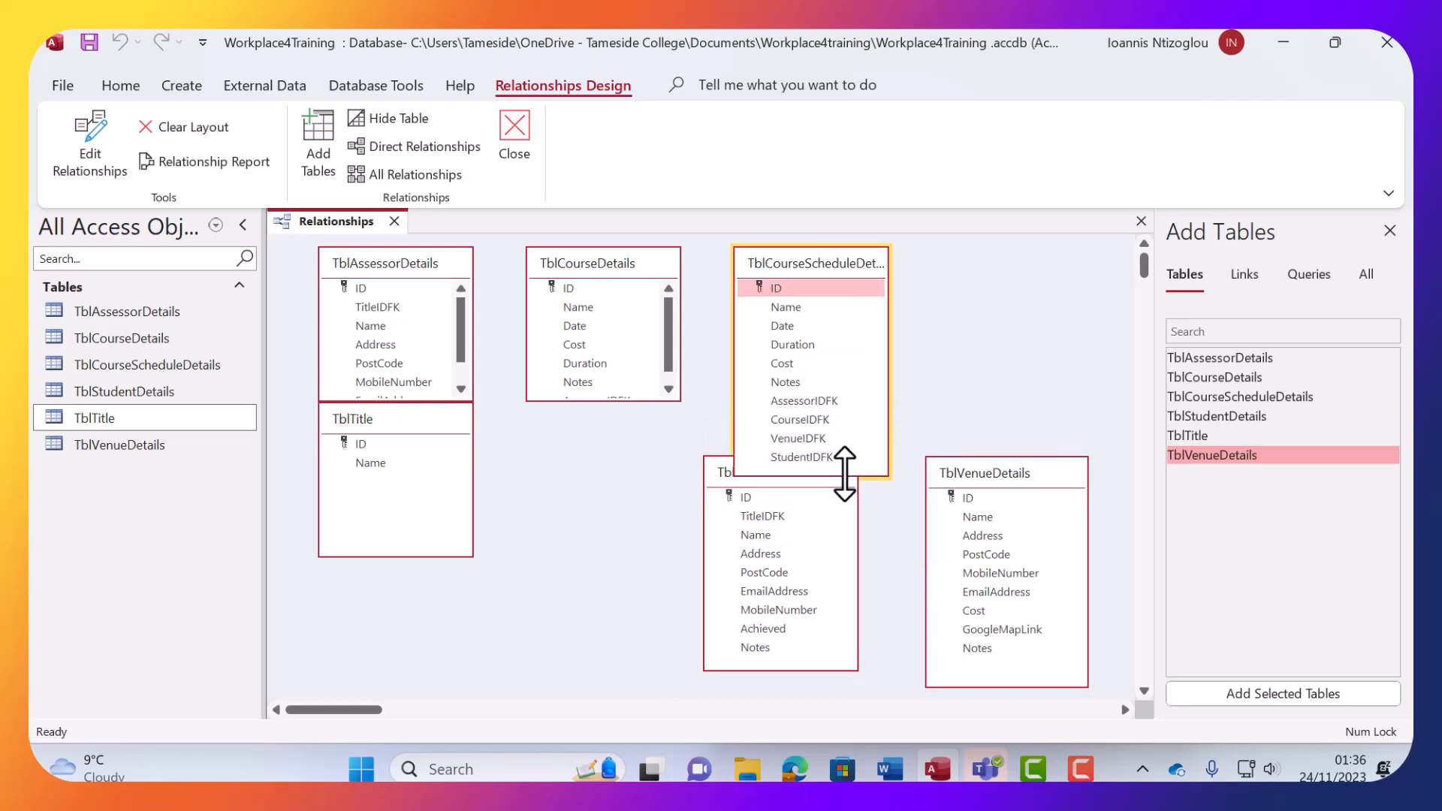
drag(853, 270, 965, 290)
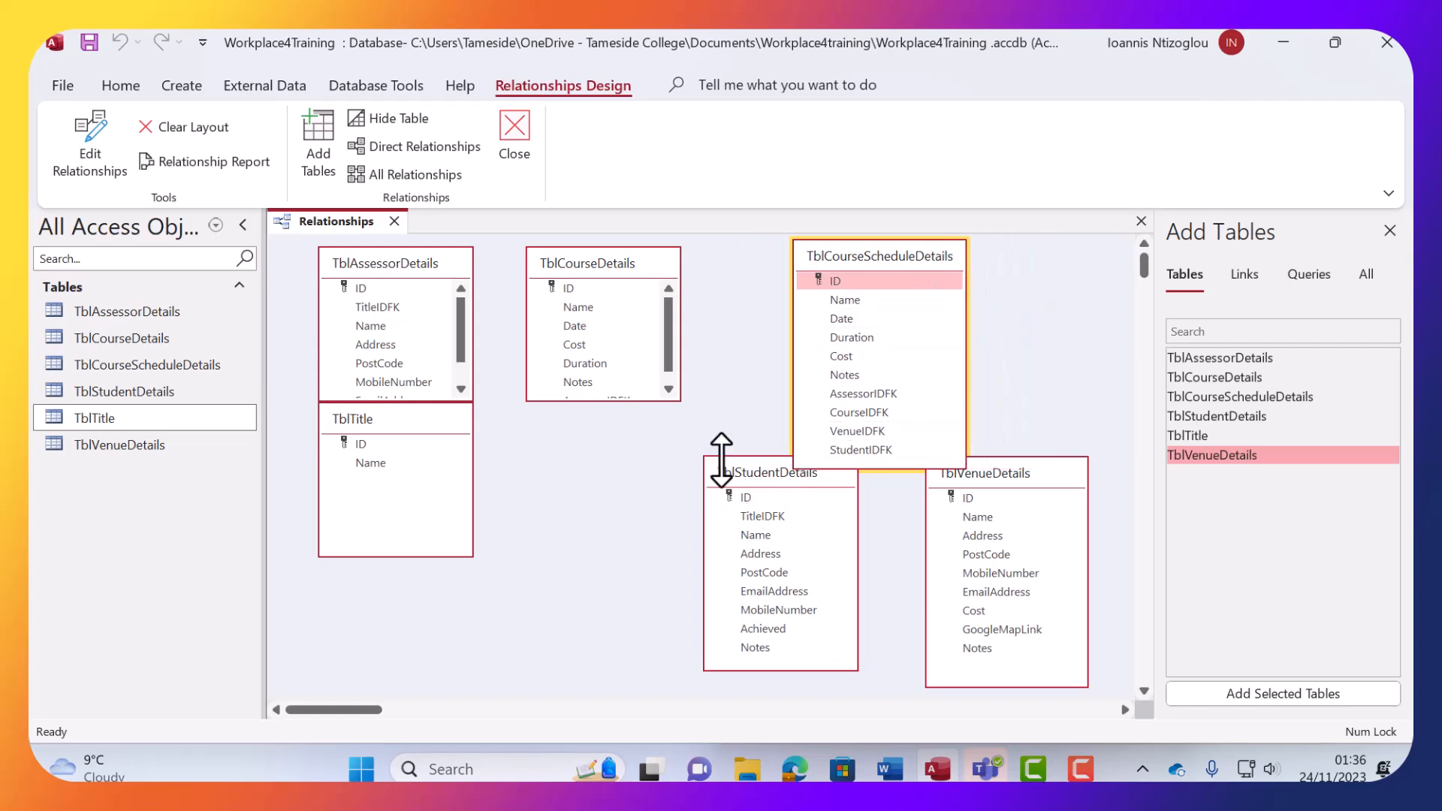
drag(733, 467, 493, 468)
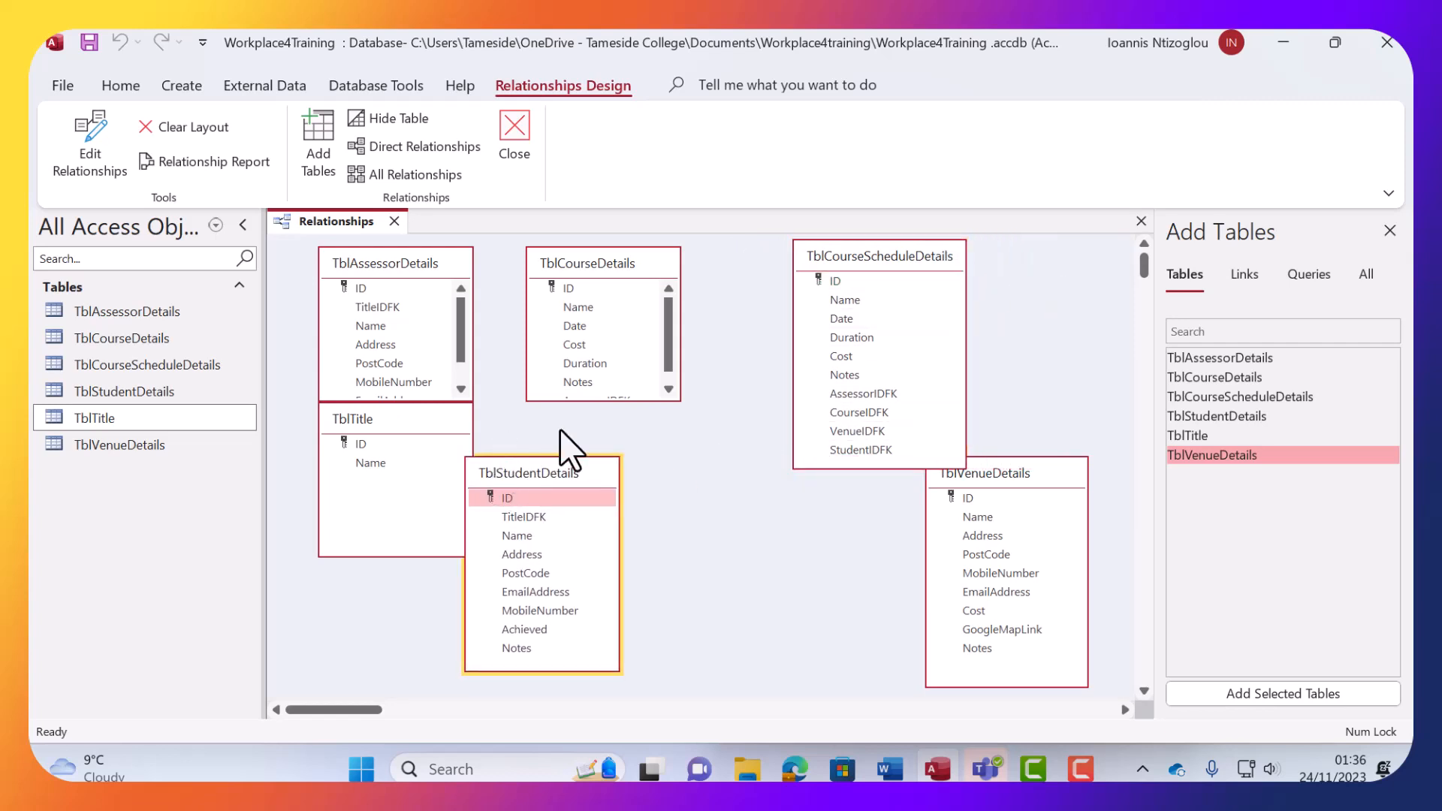
mouse_move(617, 401)
mouse_down()
mouse_move(615, 454)
mouse_move(626, 417)
mouse_up()
drag(640, 264, 1094, 264)
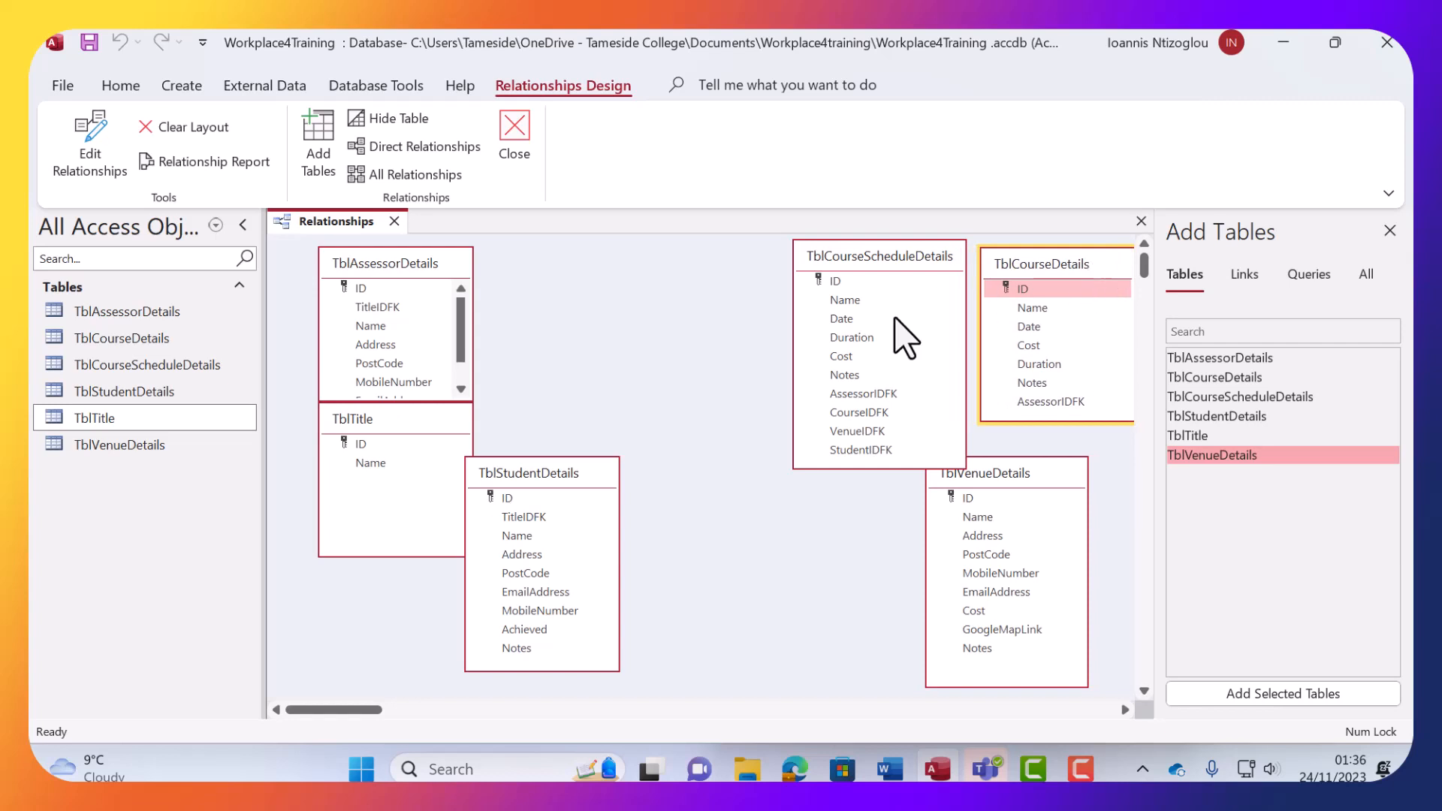
Move TblTitle to the right of TblAssessorDetails and shrink it, and resize TblAssessorDetails to fit all its fields.
drag(428, 426, 700, 321)
drag(740, 421, 692, 319)
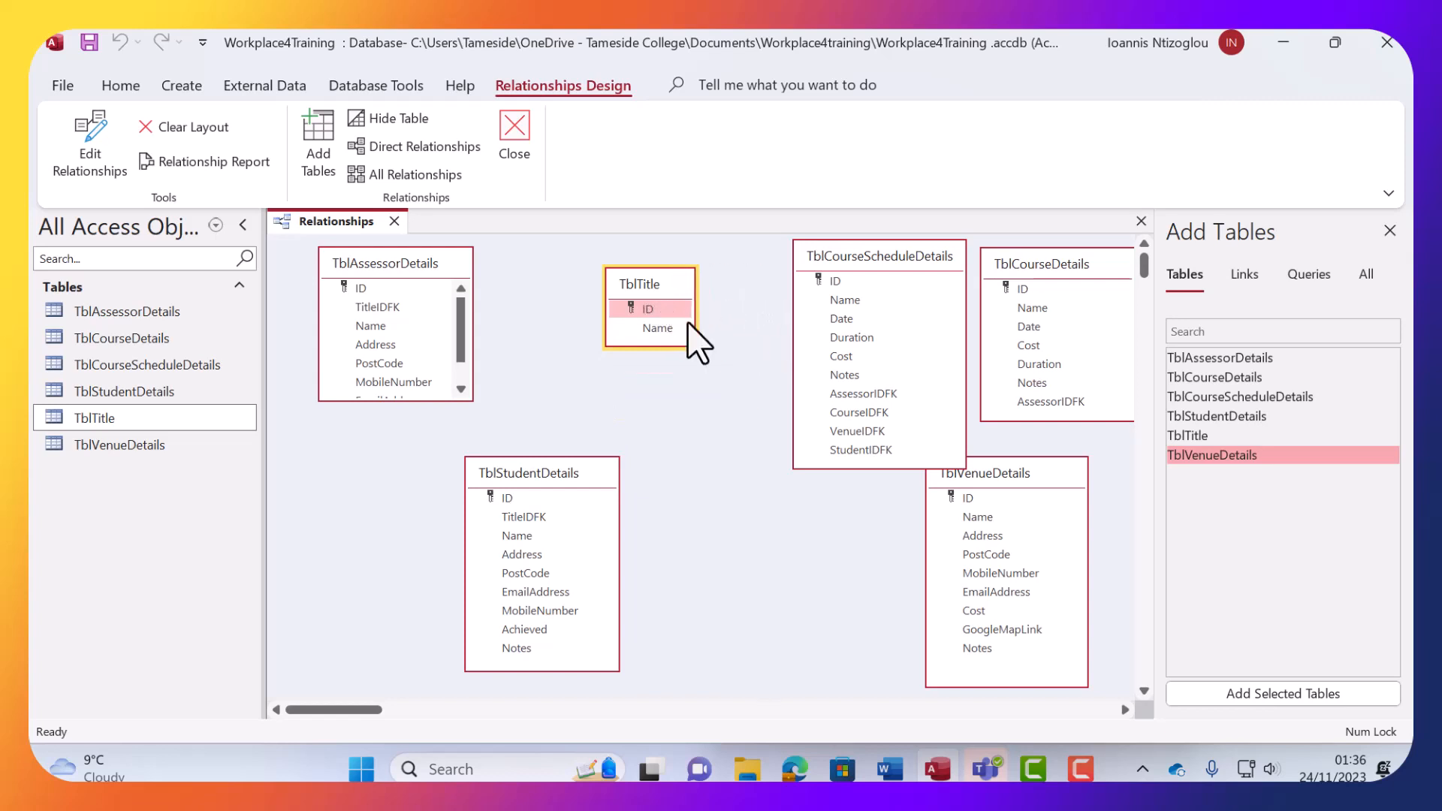
click(368, 398)
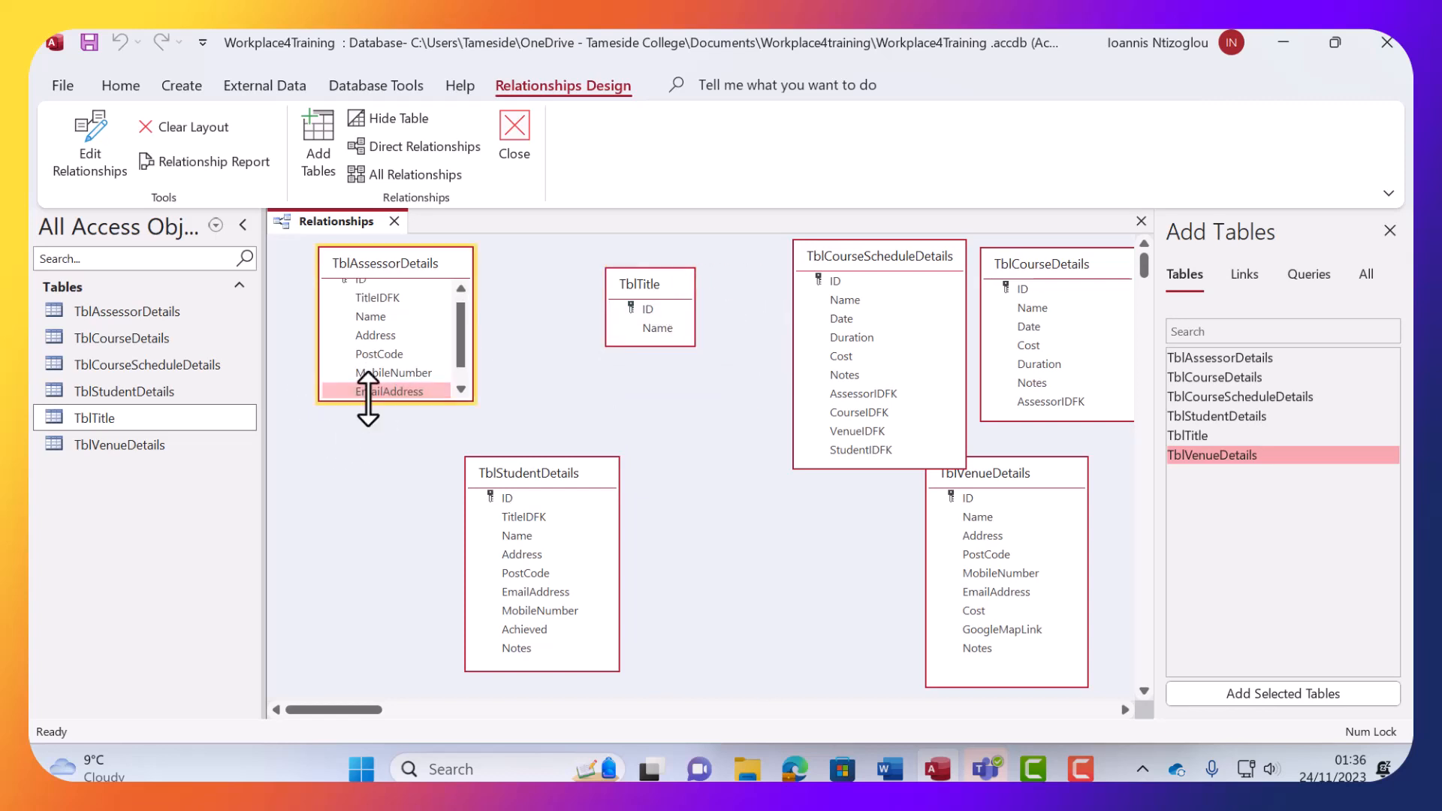
drag(368, 402, 373, 435)
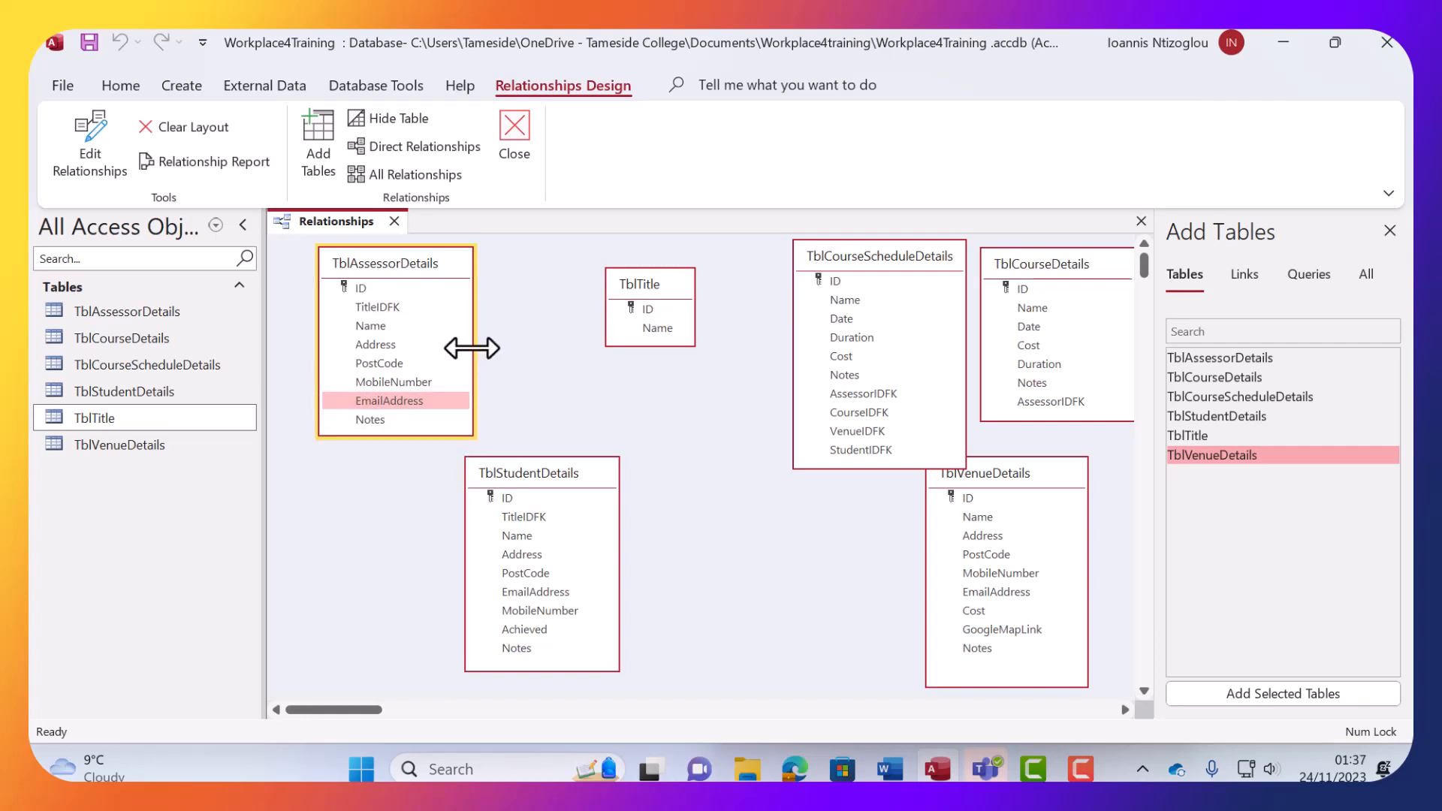
drag(472, 348, 449, 352)
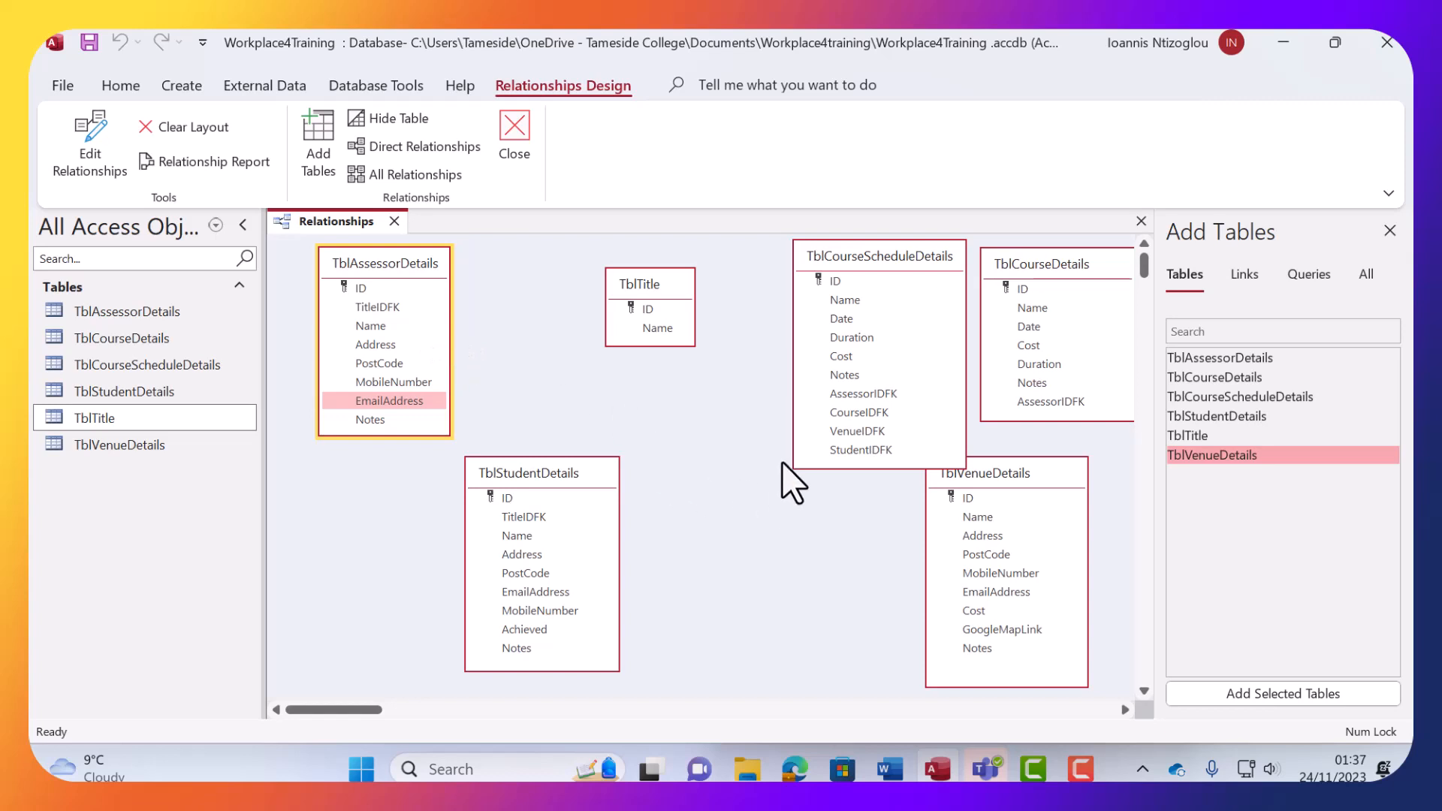
Move TblCourseScheduleDetails to the middle of the layout and reposition TblTitle, TblStudentDetails and TblAssessorDetails on its left side.
click(640, 285)
drag(639, 284, 560, 269)
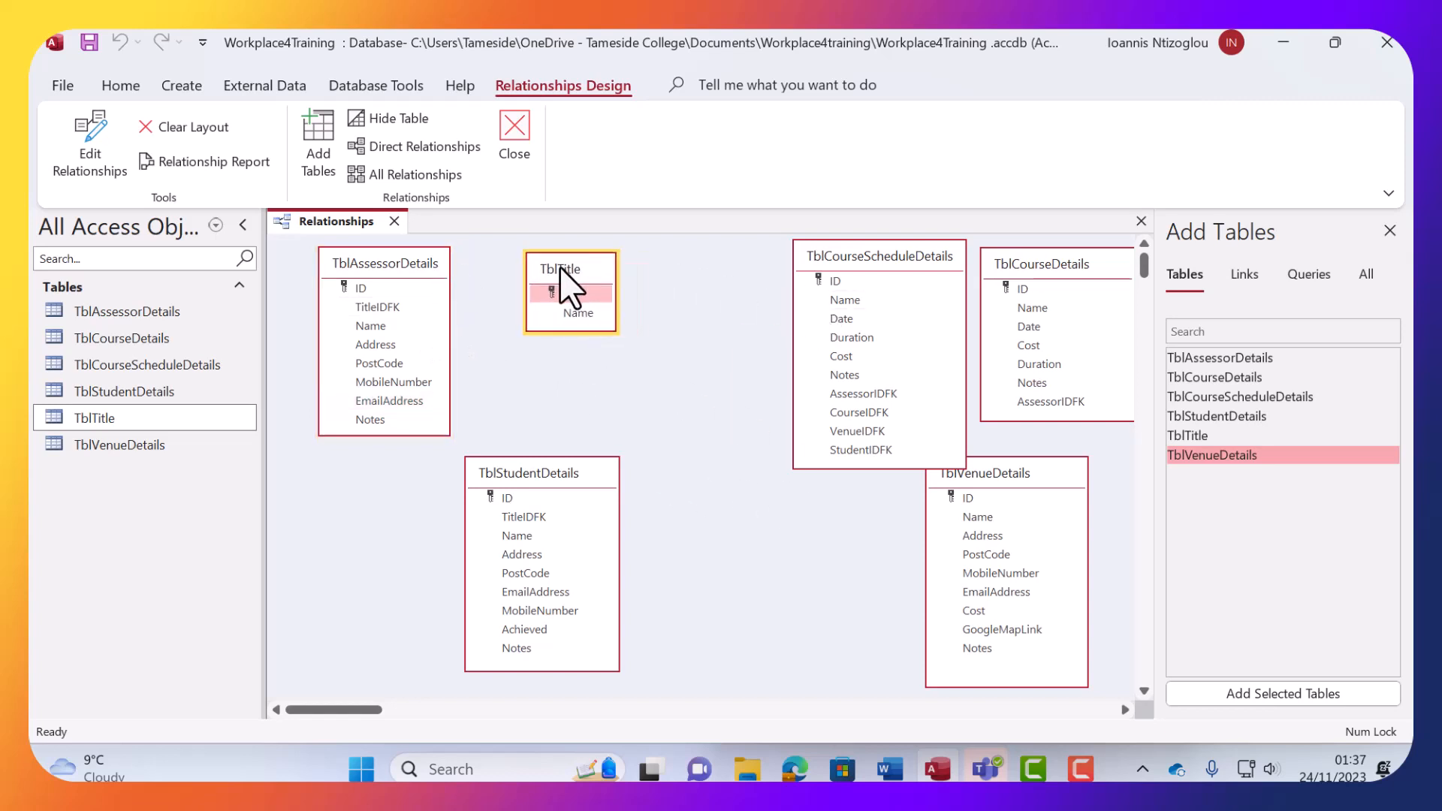
drag(883, 255, 747, 312)
drag(557, 469, 589, 499)
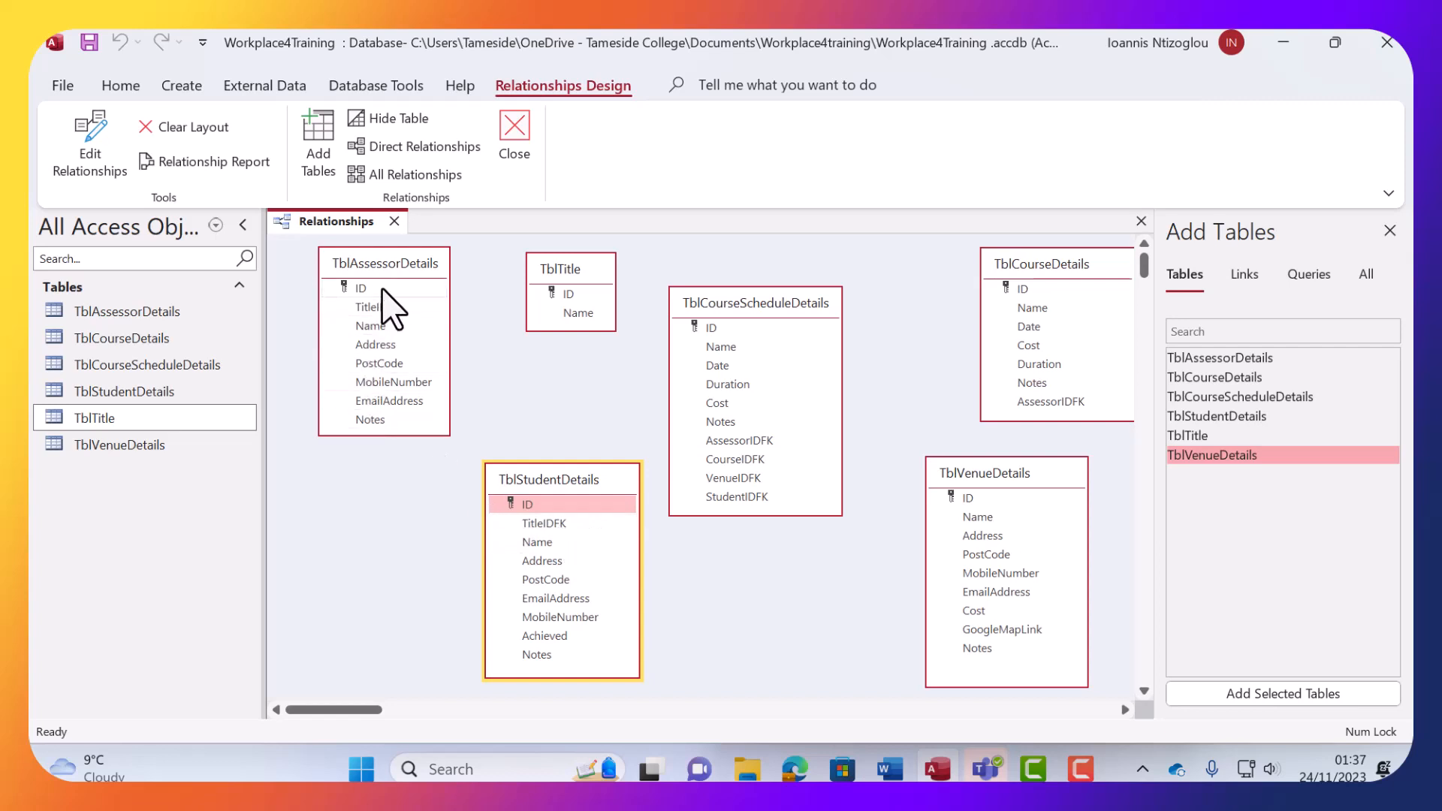
drag(392, 259, 424, 271)
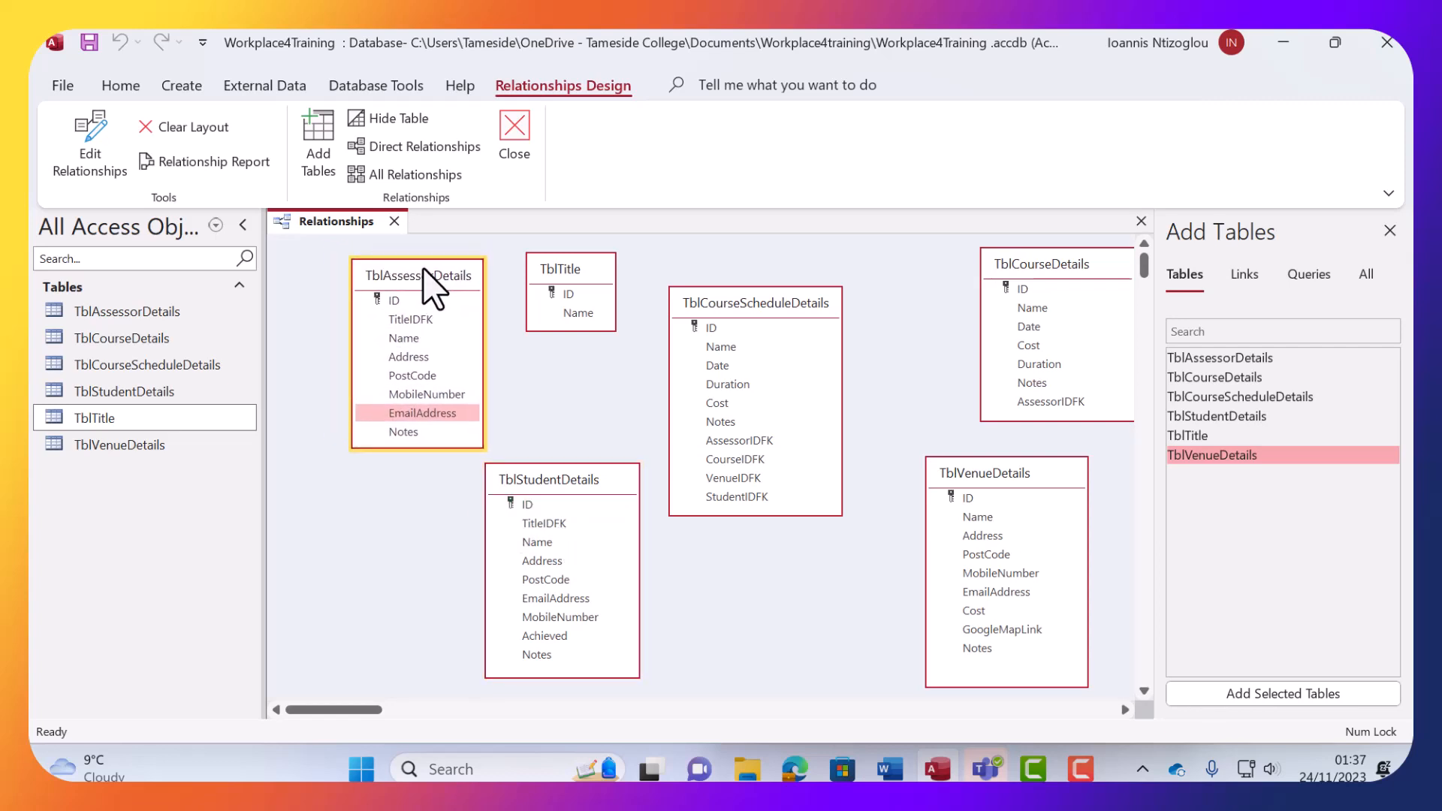
drag(583, 495, 554, 475)
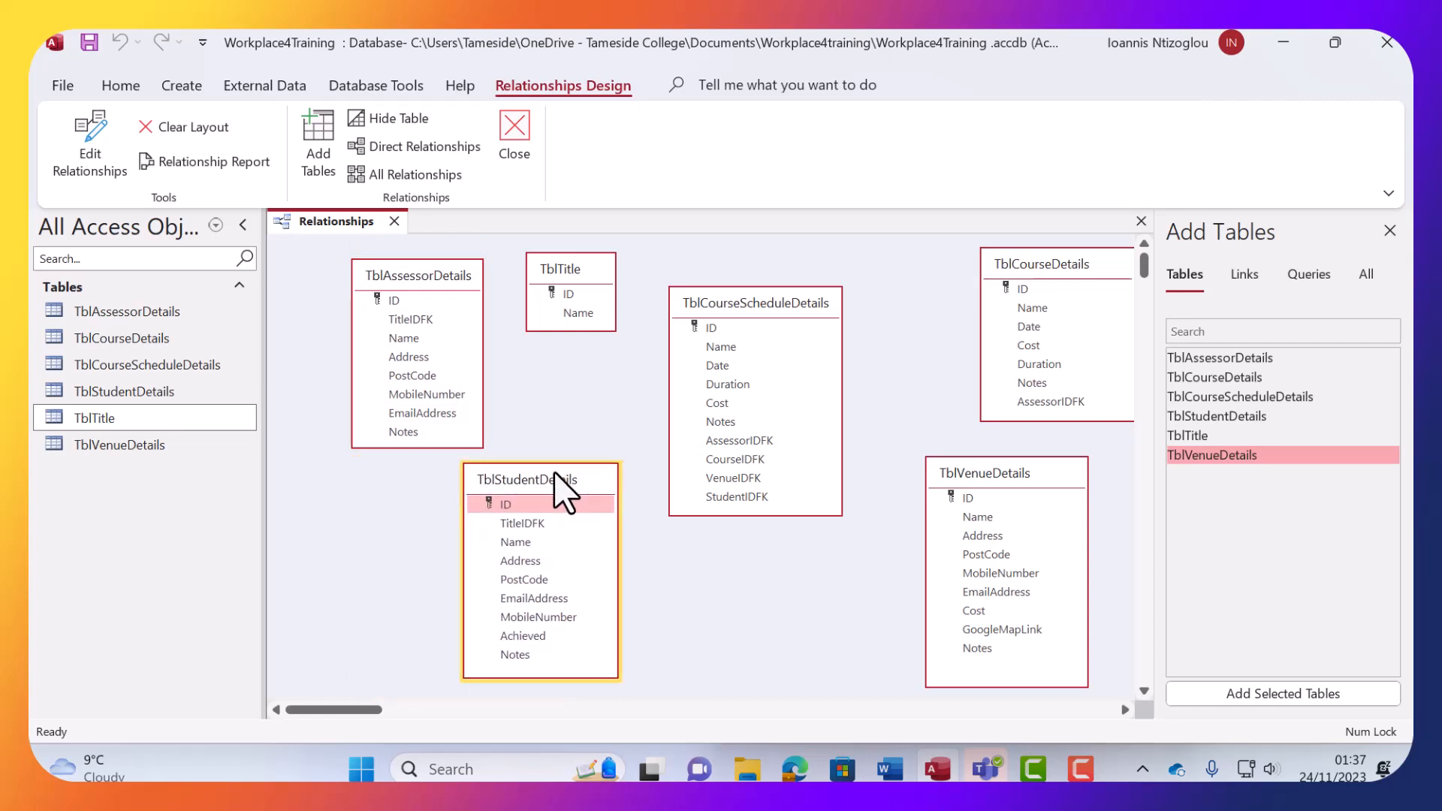
Stack TblAssessorDetails above a narrowed TblStudentDetails, with TblTitle to the left of TblAssessorDetails and TblCourseDetails closer to TblCourseScheduleDetails.
drag(555, 268, 337, 471)
drag(416, 274, 521, 275)
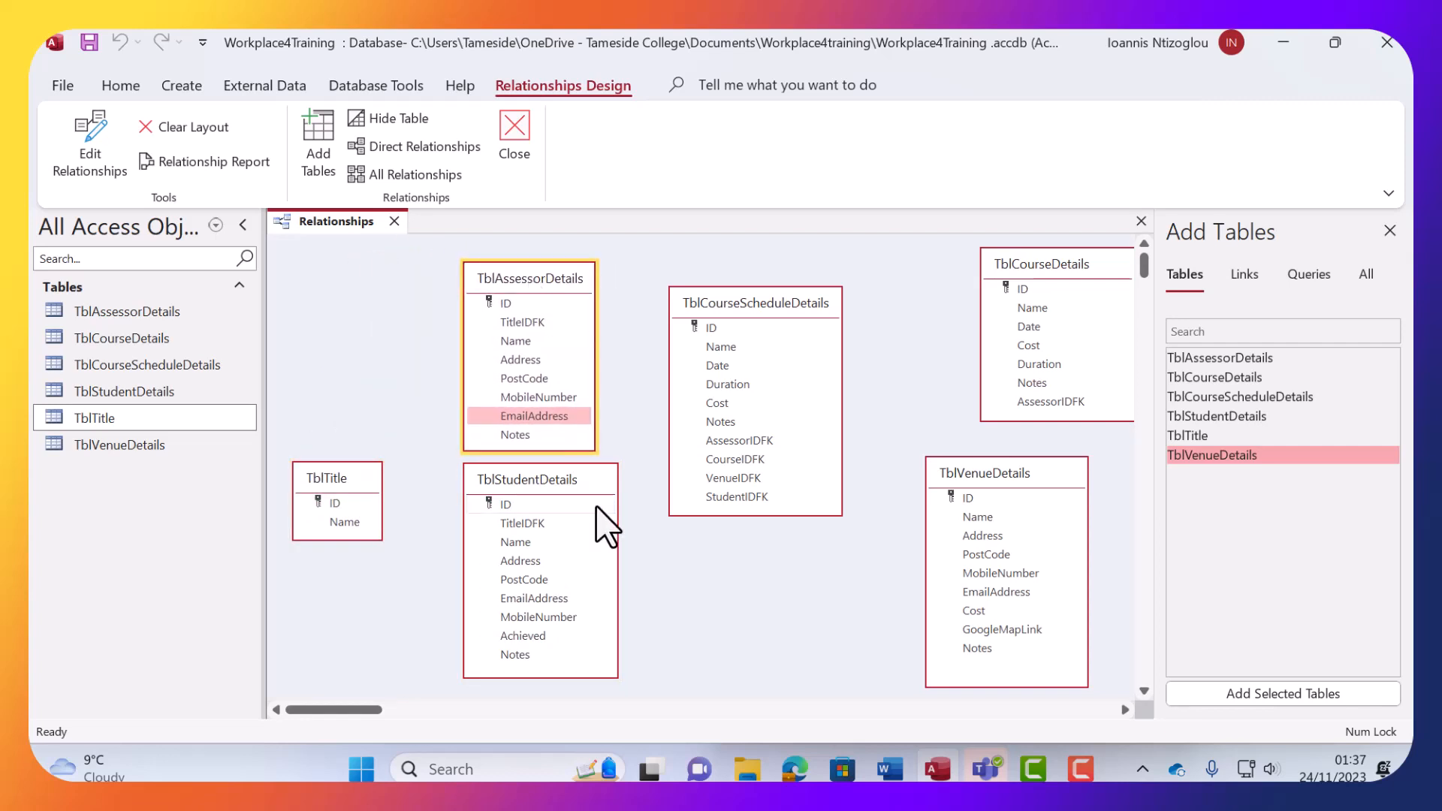
drag(615, 521, 599, 521)
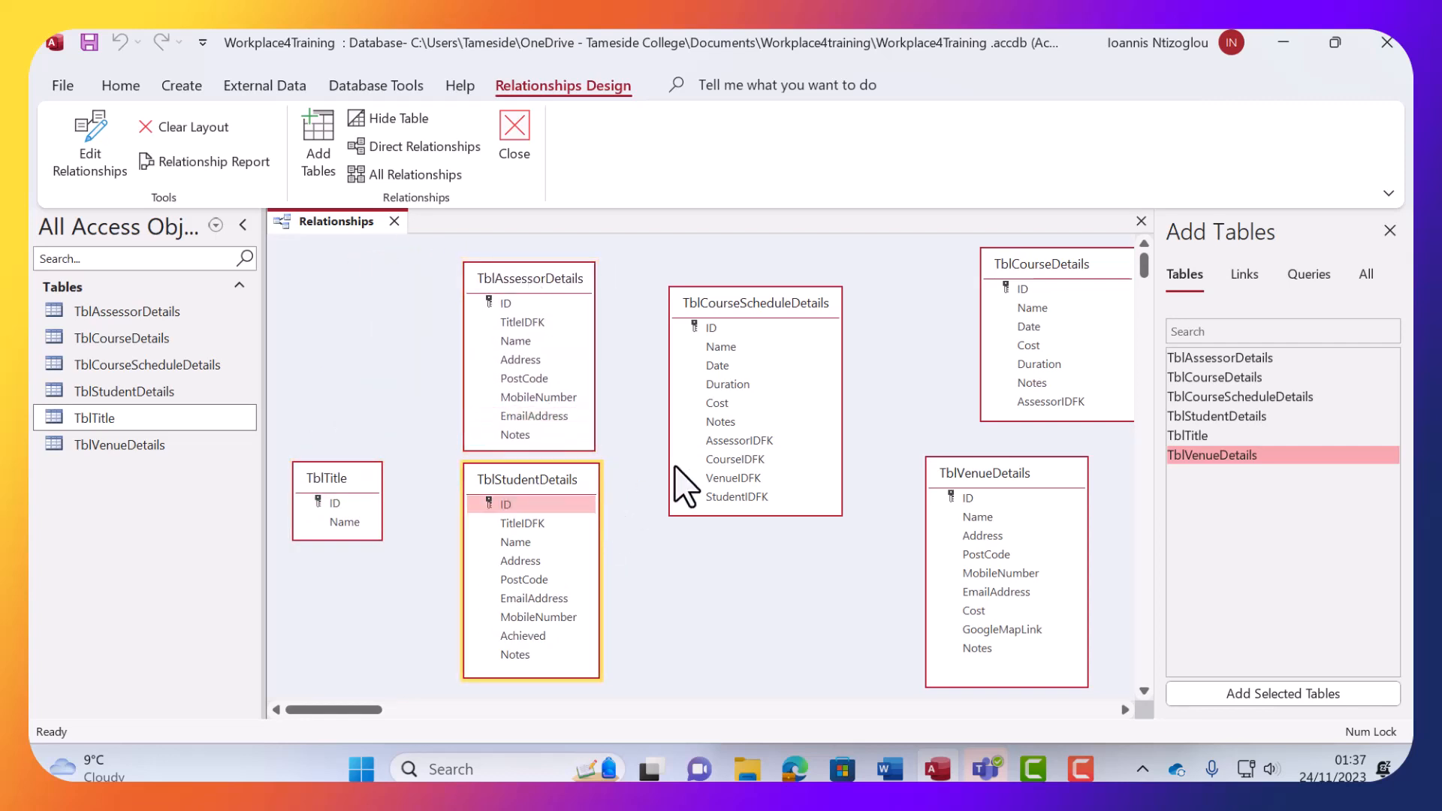
drag(1063, 265, 953, 266)
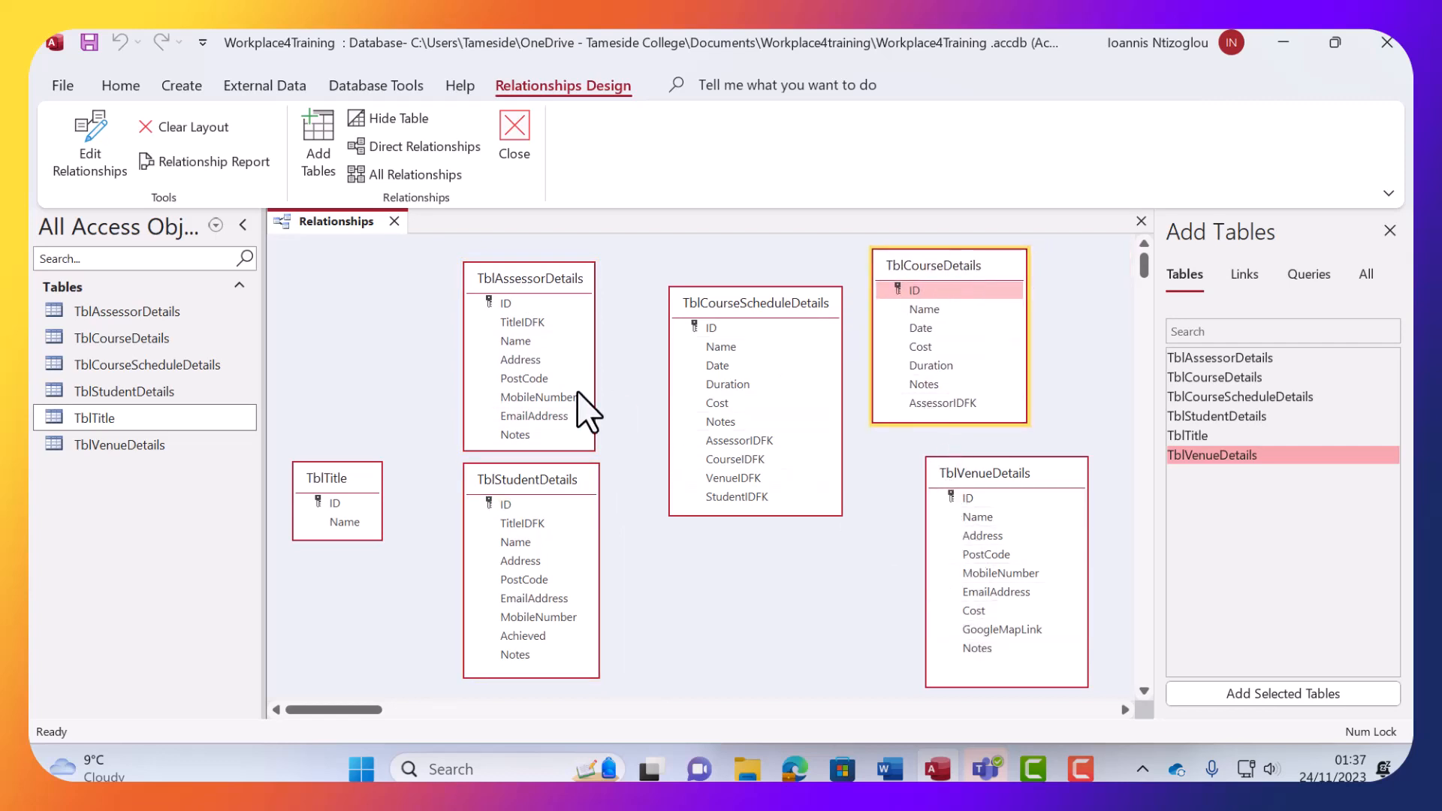
drag(346, 481, 352, 288)
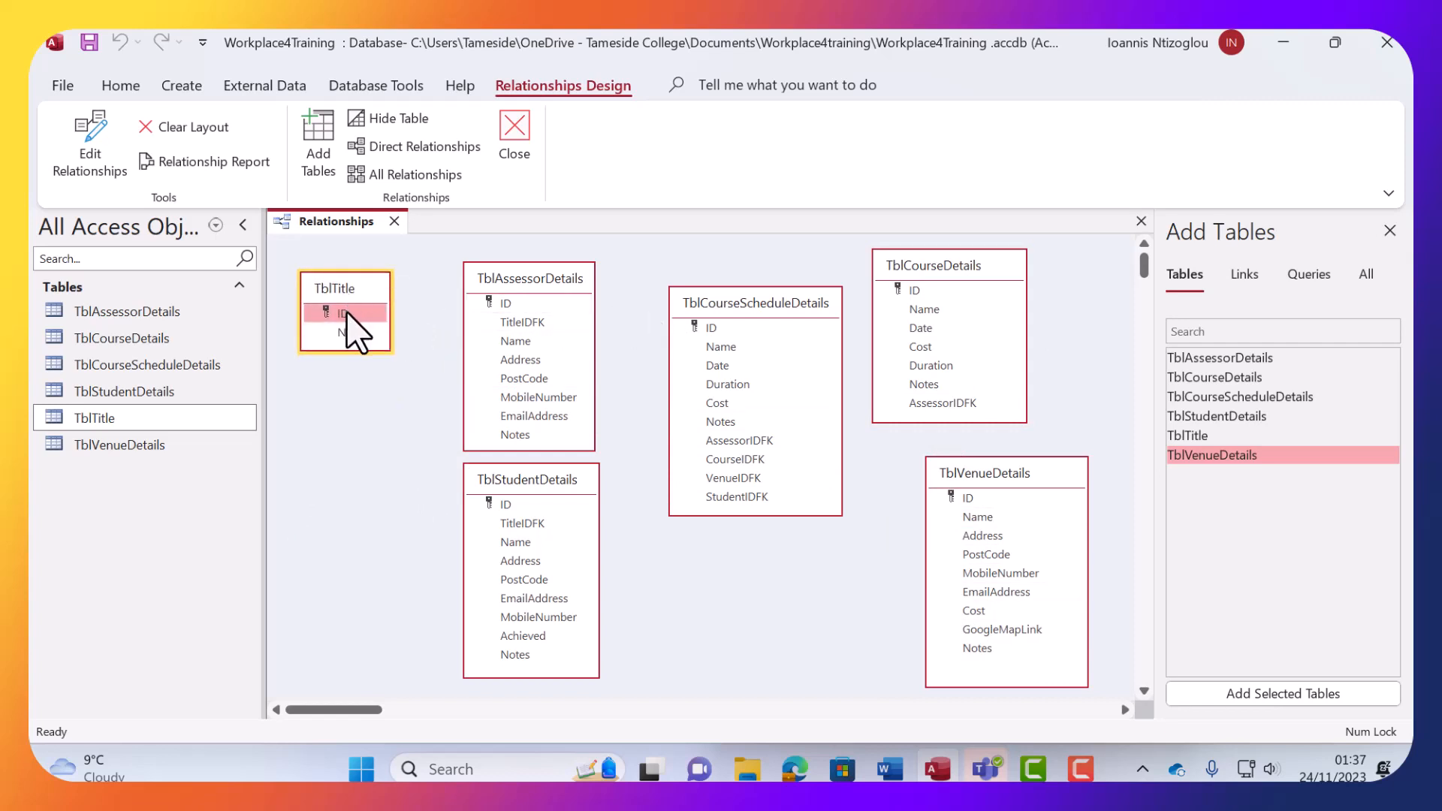
Try to relate TblTitle's ID to TblAssessorDetails' TitleIDFK with referential integrity, cascade update and cascade delete enforced.
drag(347, 314, 513, 326)
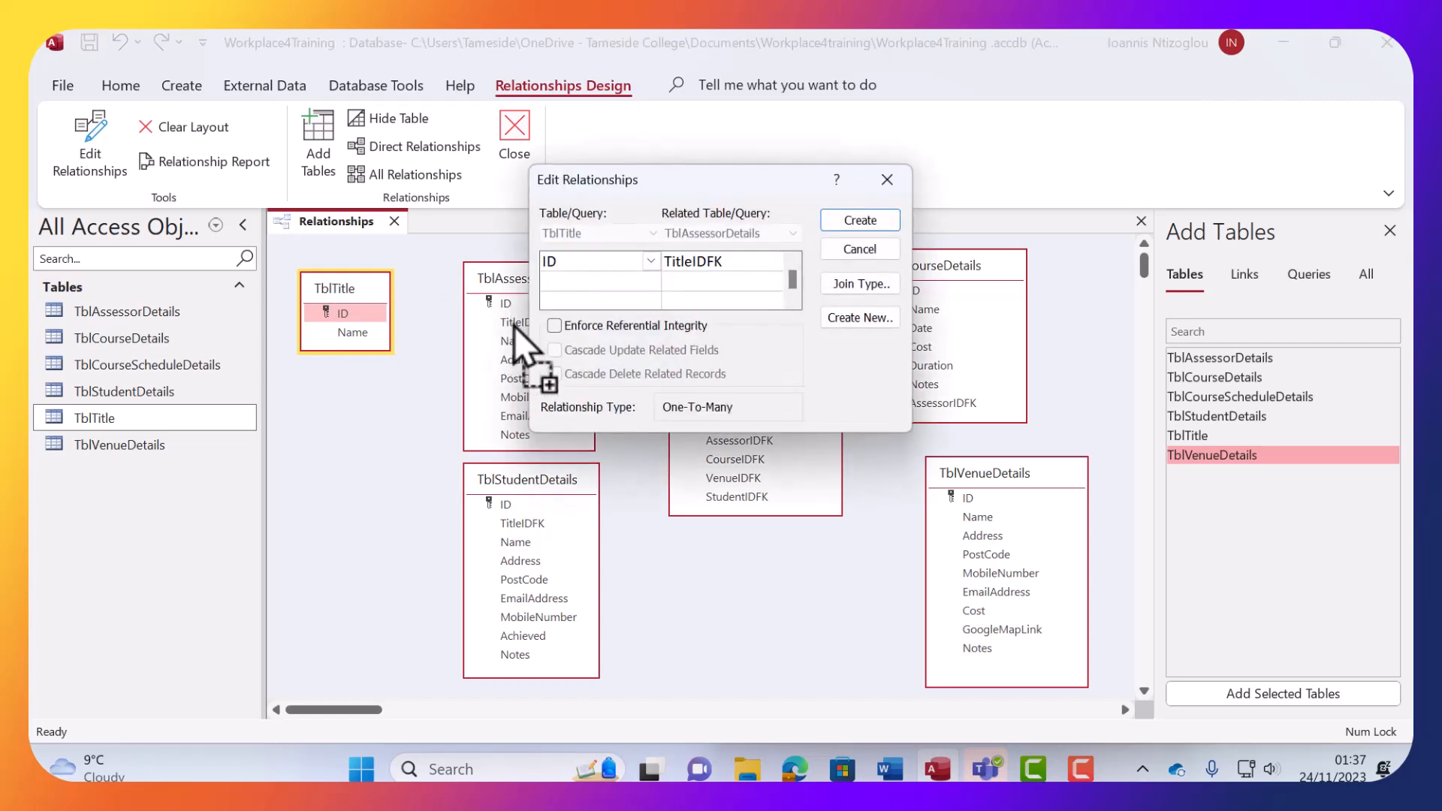
click(556, 327)
click(556, 351)
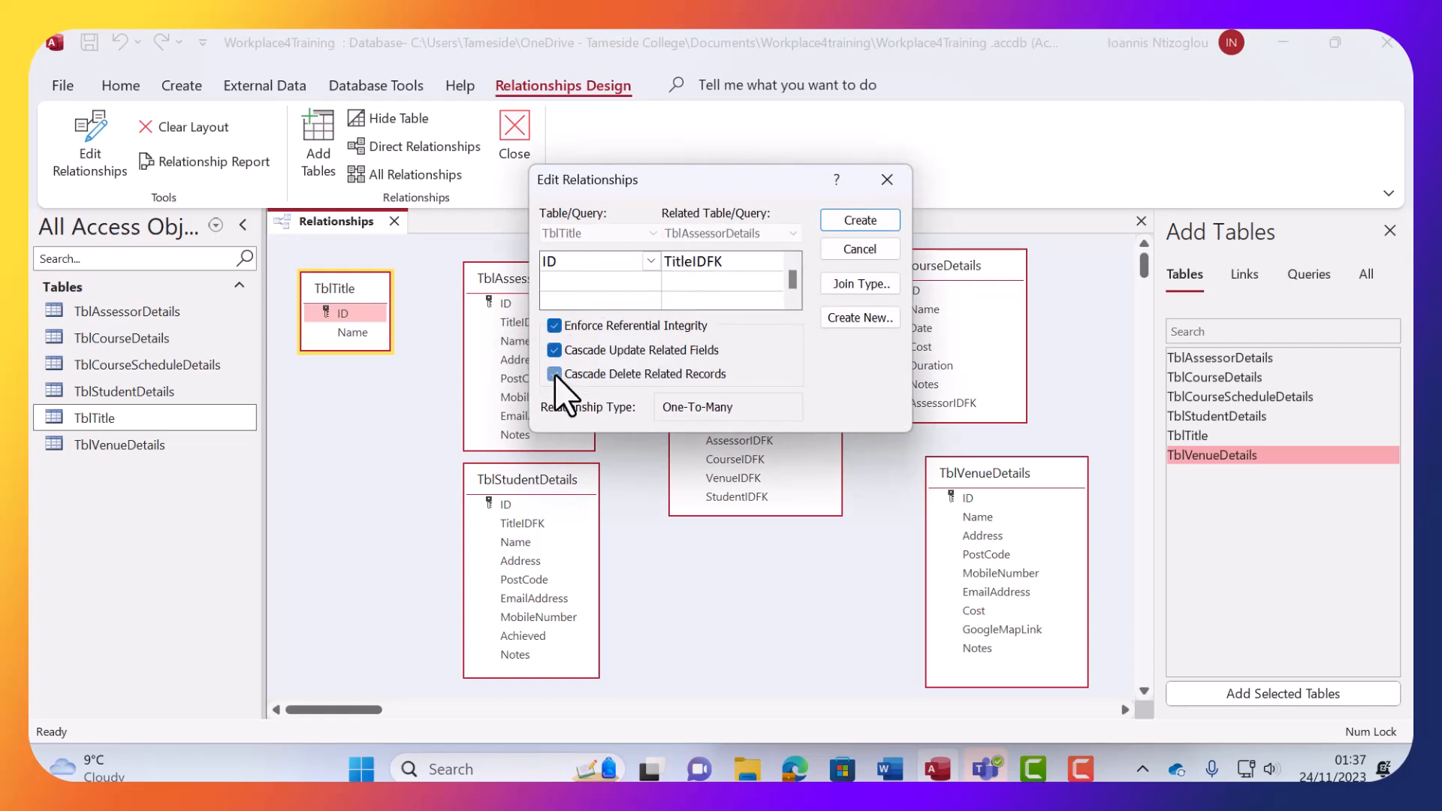
click(555, 374)
click(861, 224)
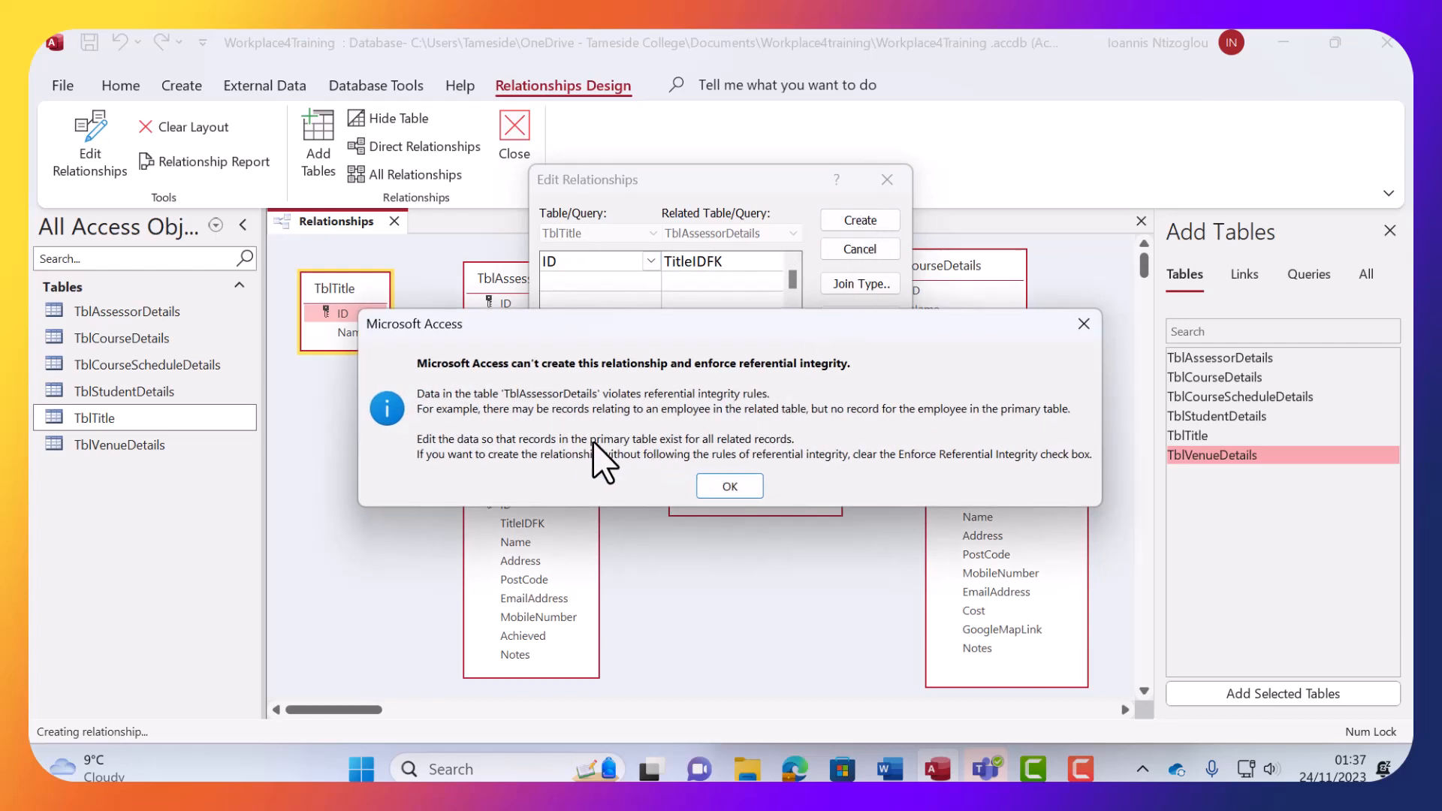
click(728, 488)
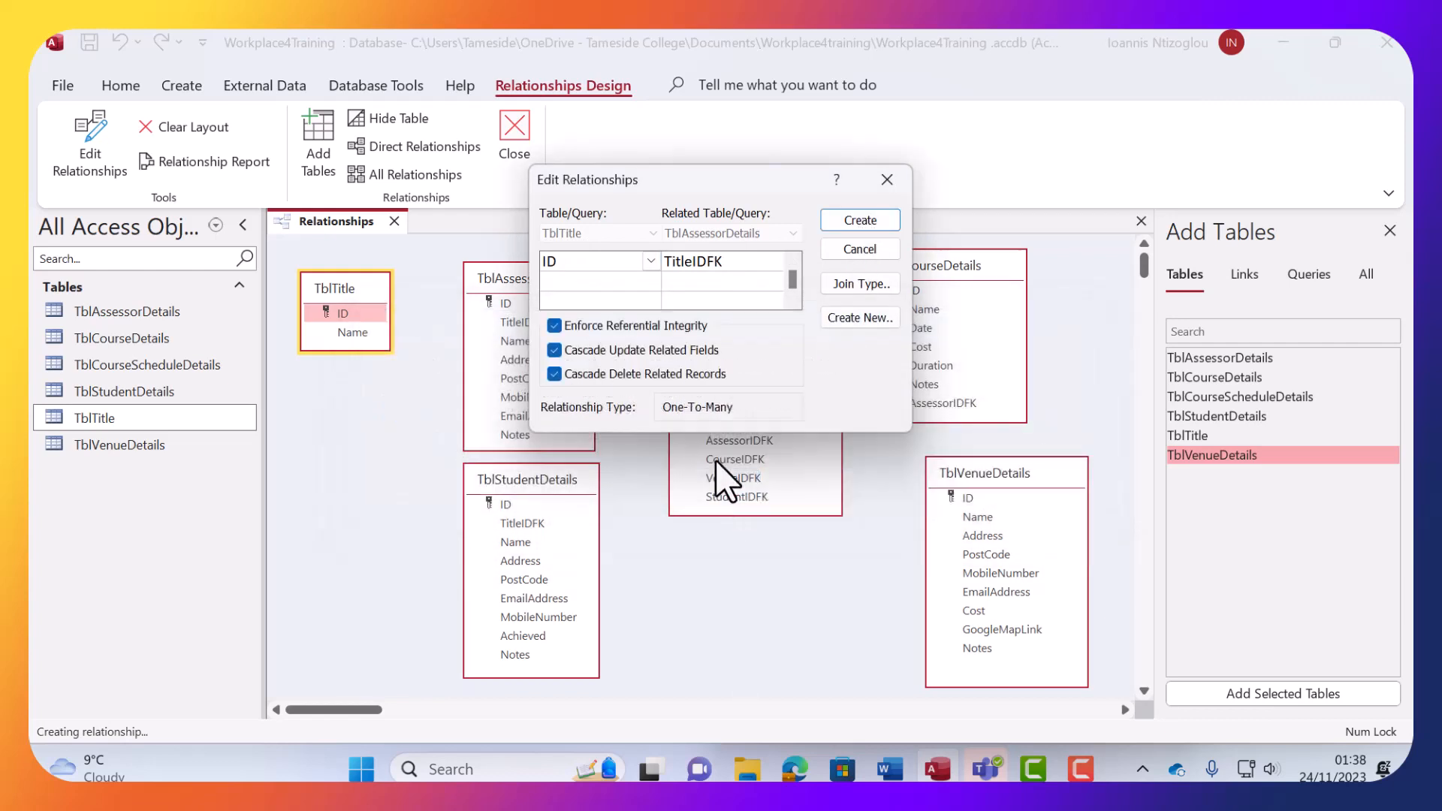
click(884, 186)
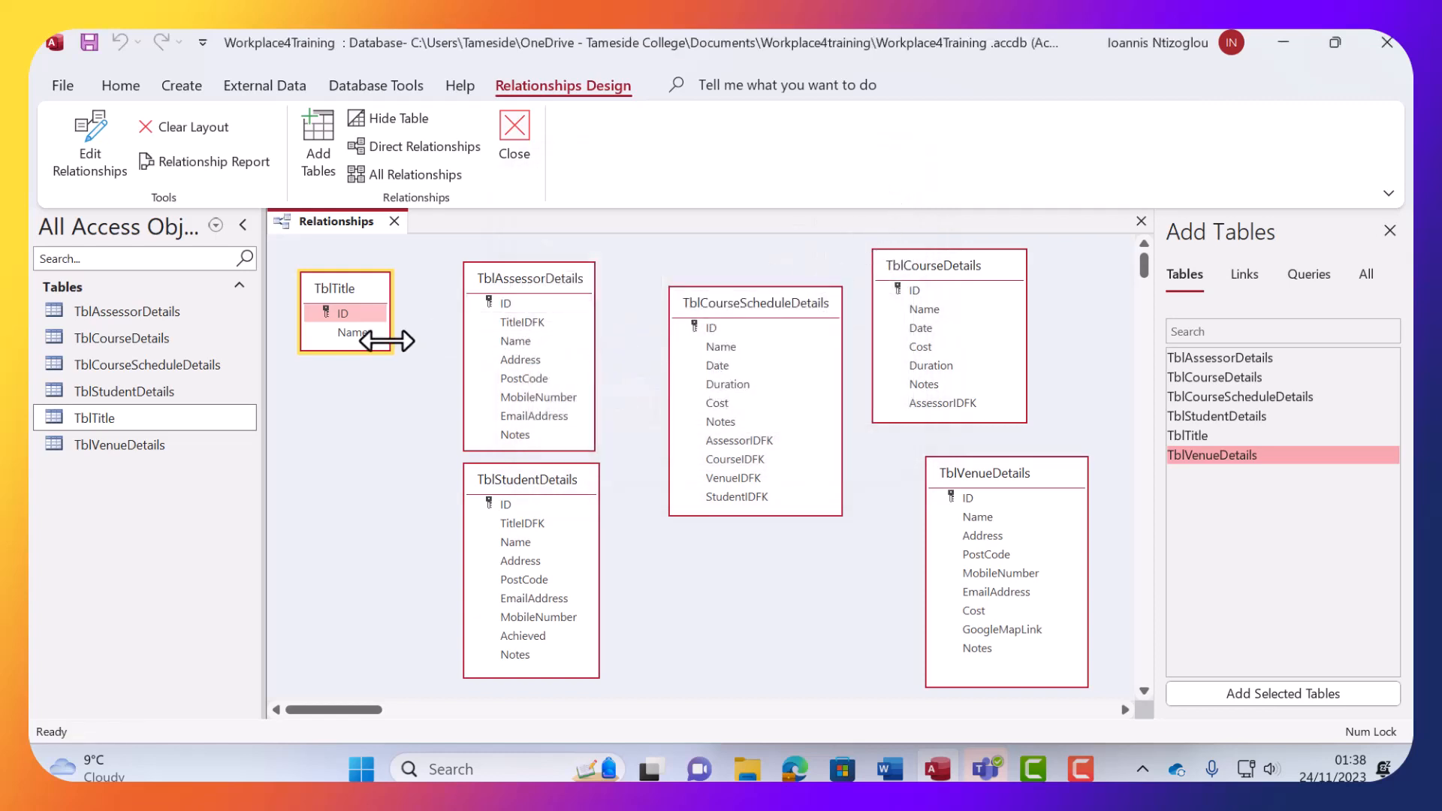
Set the TitleIDFK value of the existing assessor record in TblAssessorDetails to 1.
double_click(128, 314)
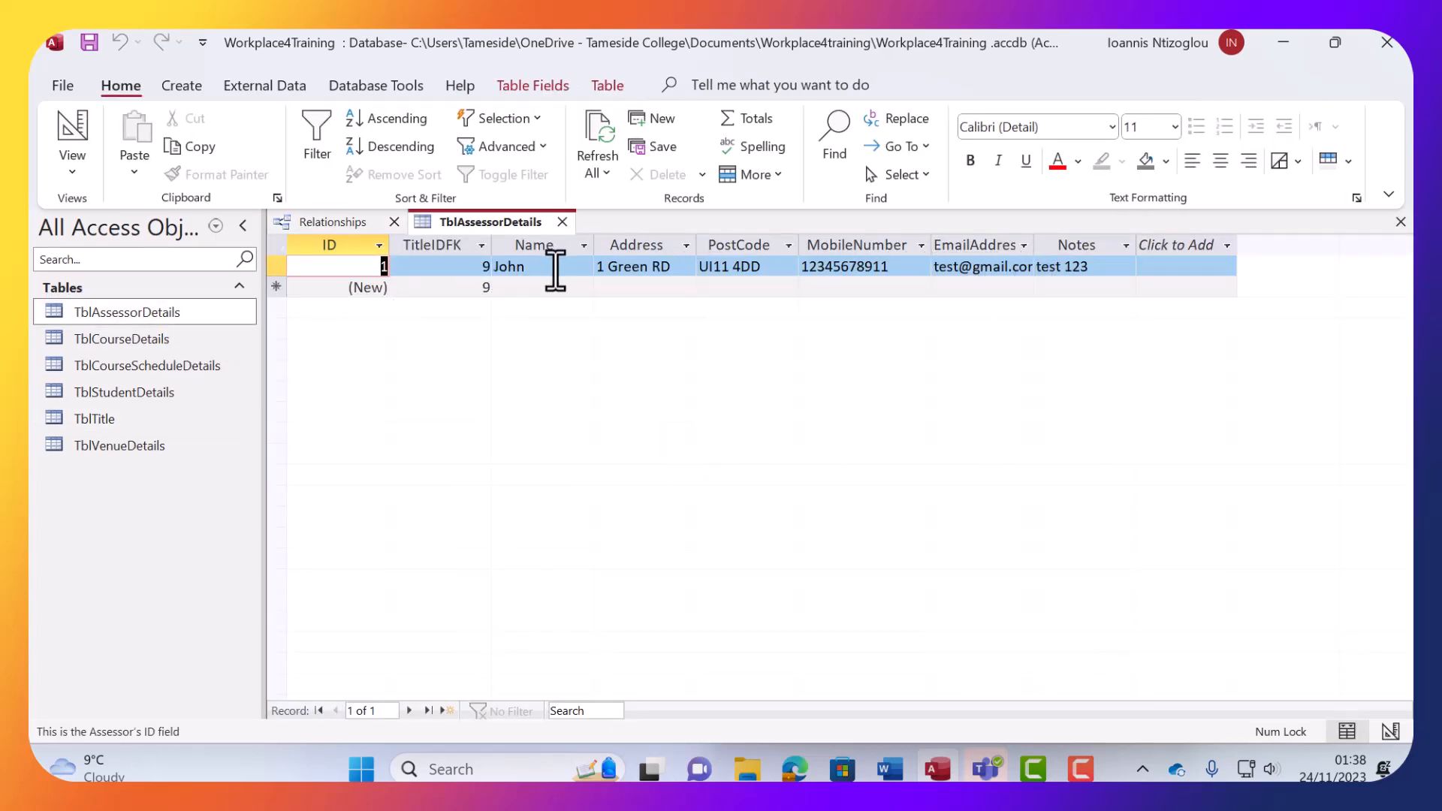
click(469, 268)
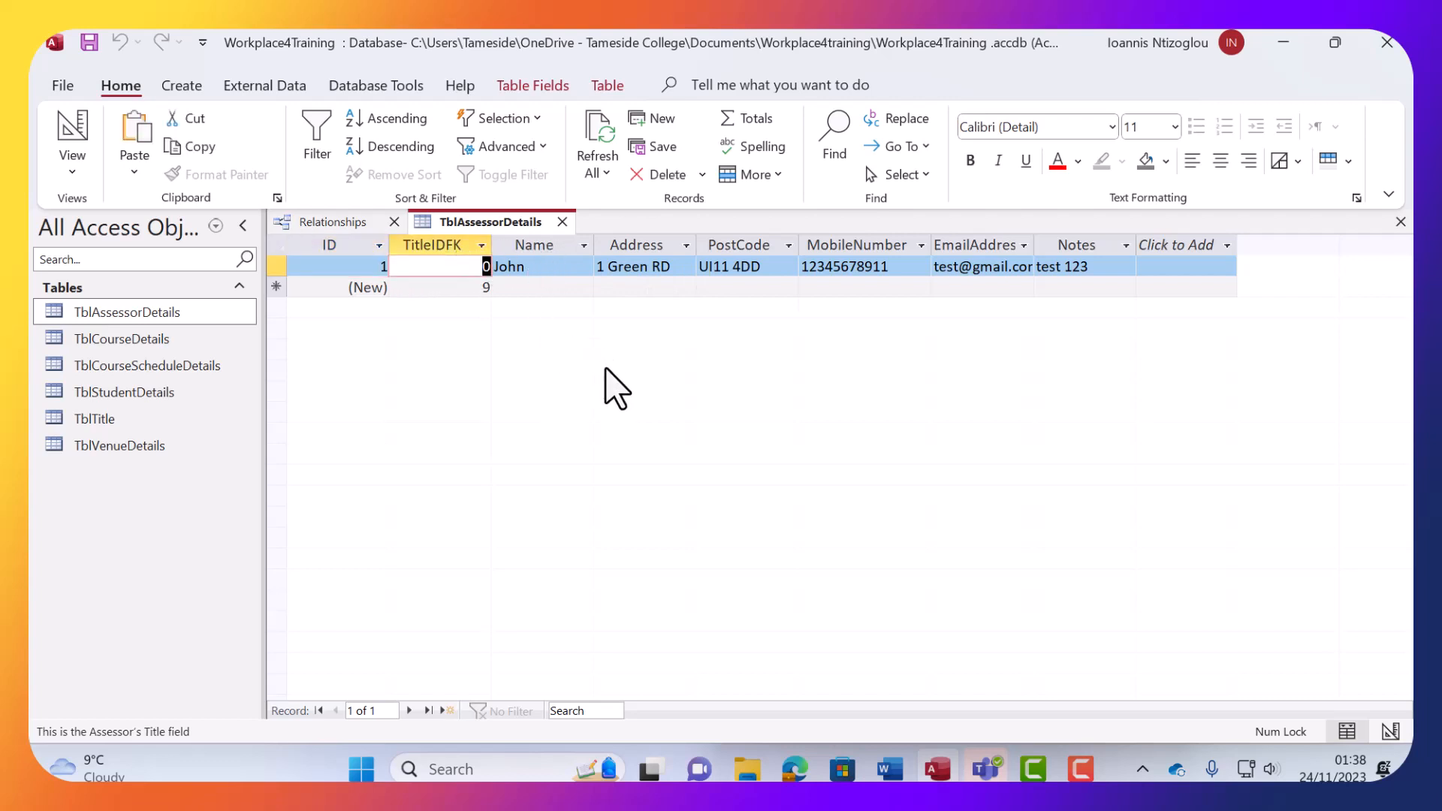
key(BackSpace)
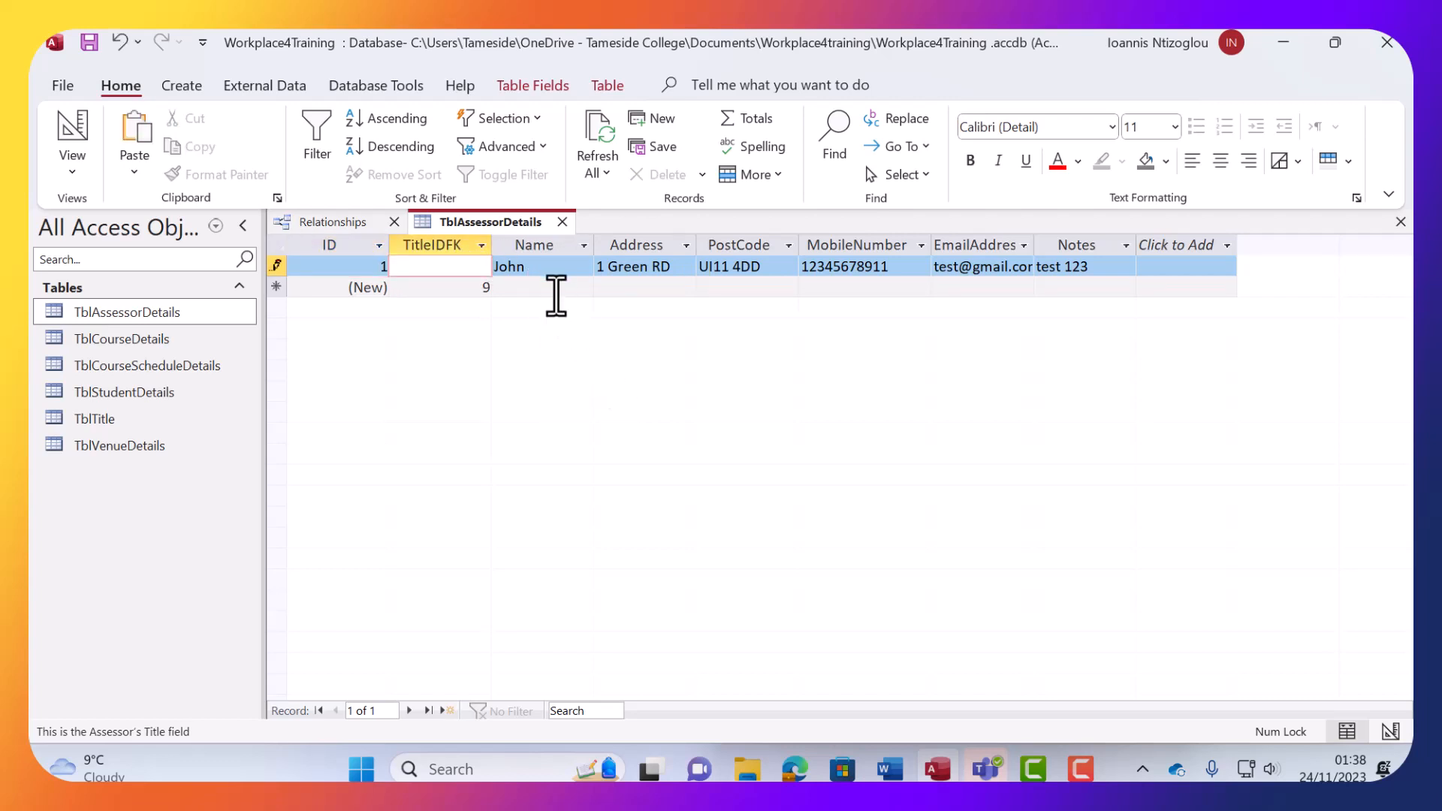
click(552, 290)
click(687, 452)
text(1)
click(512, 295)
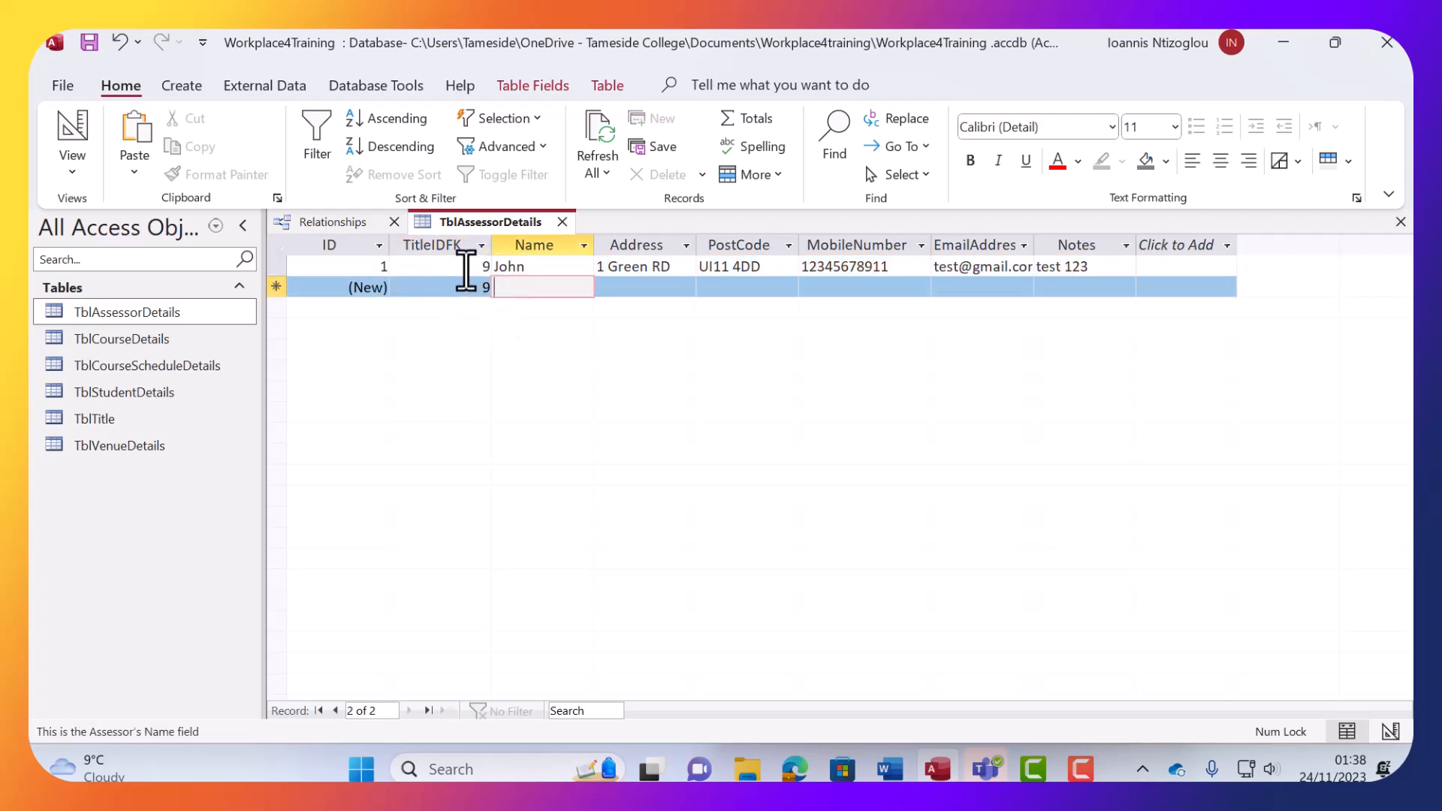
click(473, 270)
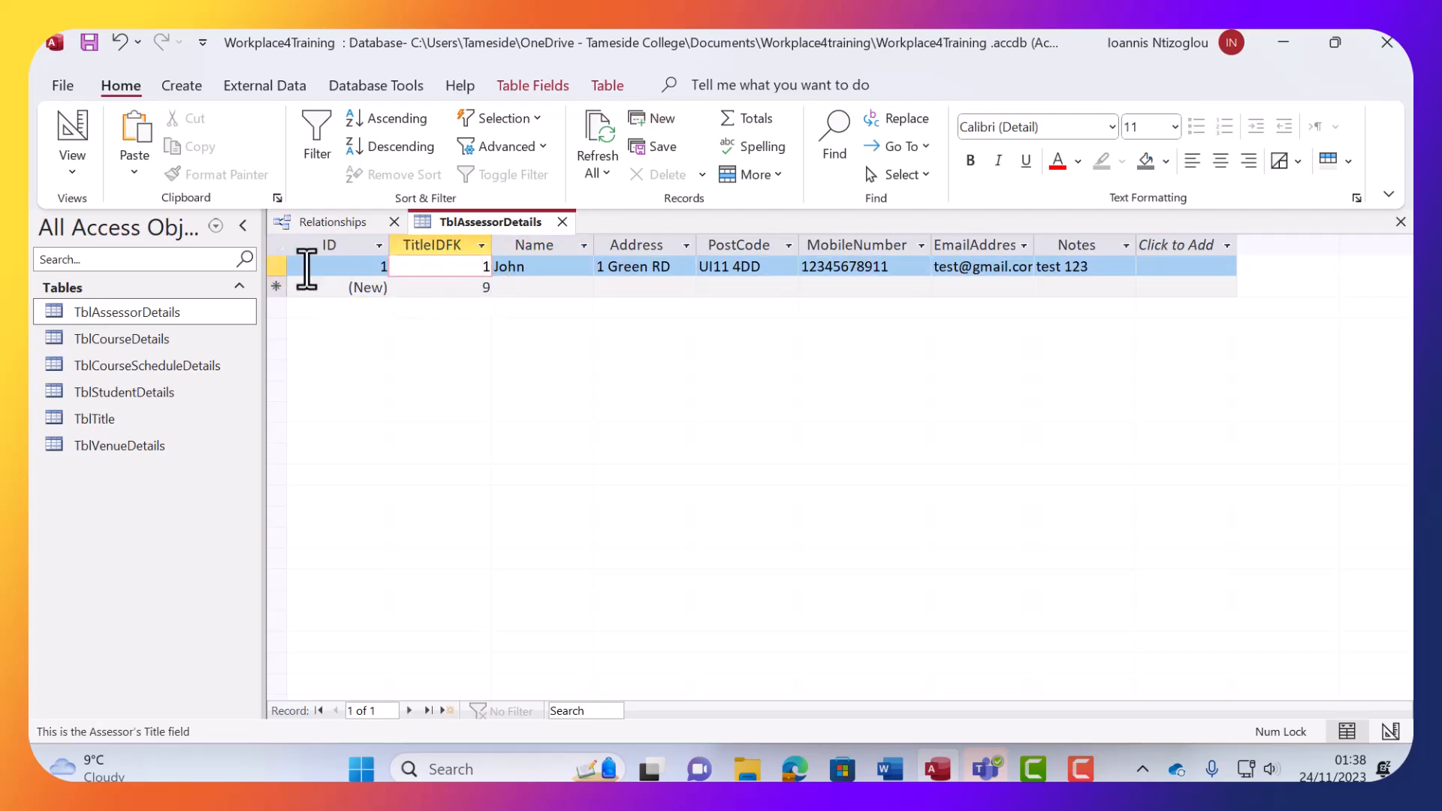
Clear the Format property of the TitleIDFK field in TblAssessorDetails, save the table and return to its datasheet.
click(73, 167)
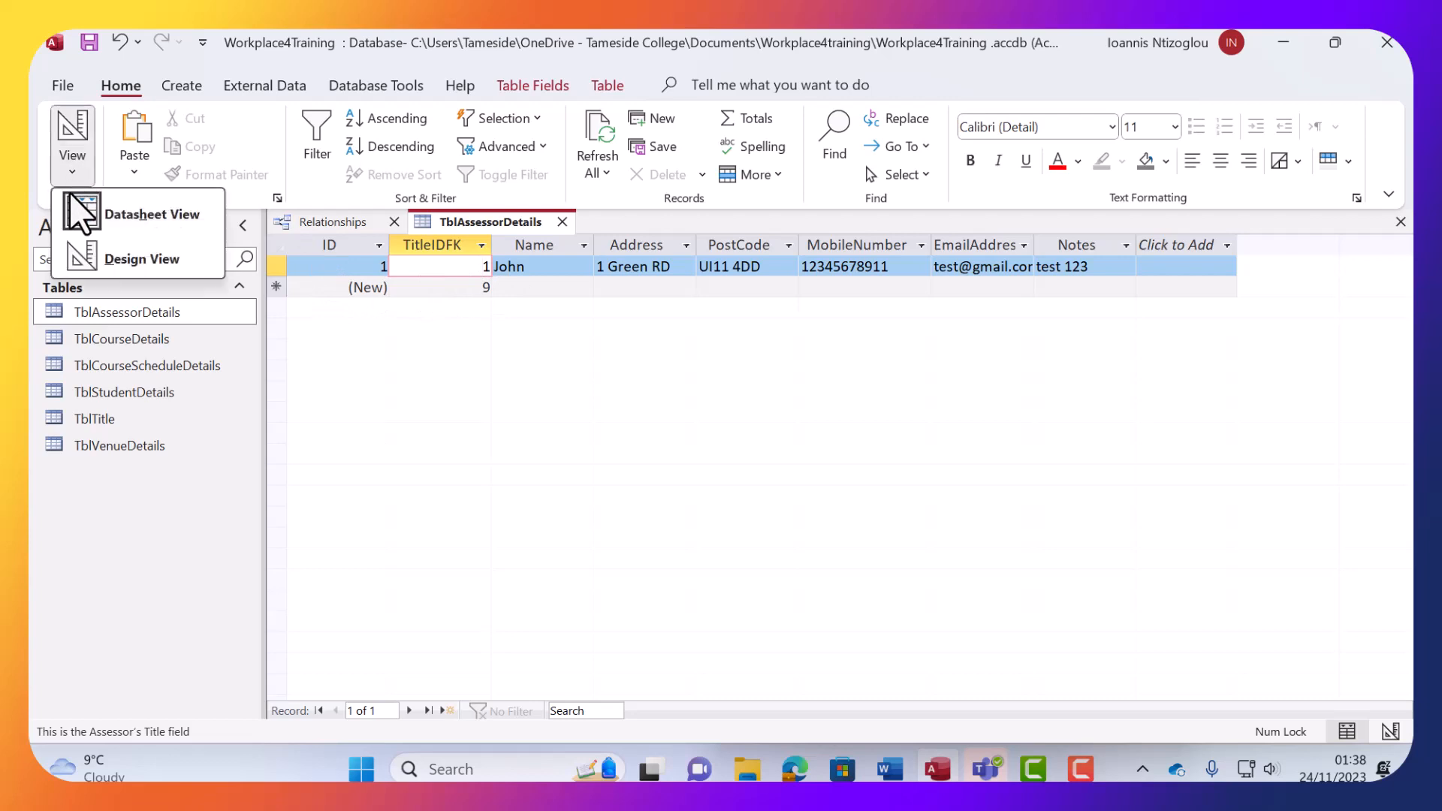
click(122, 259)
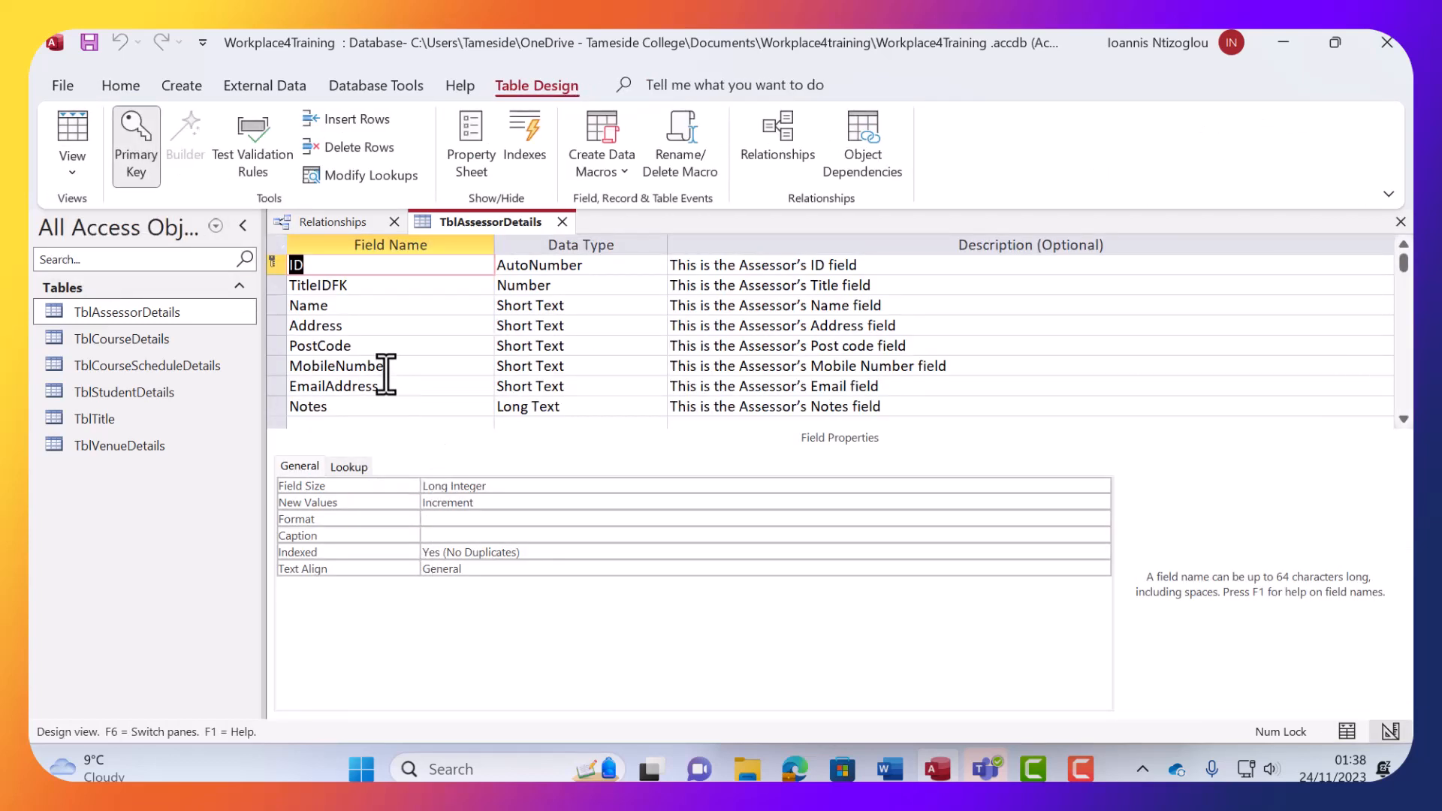
click(382, 287)
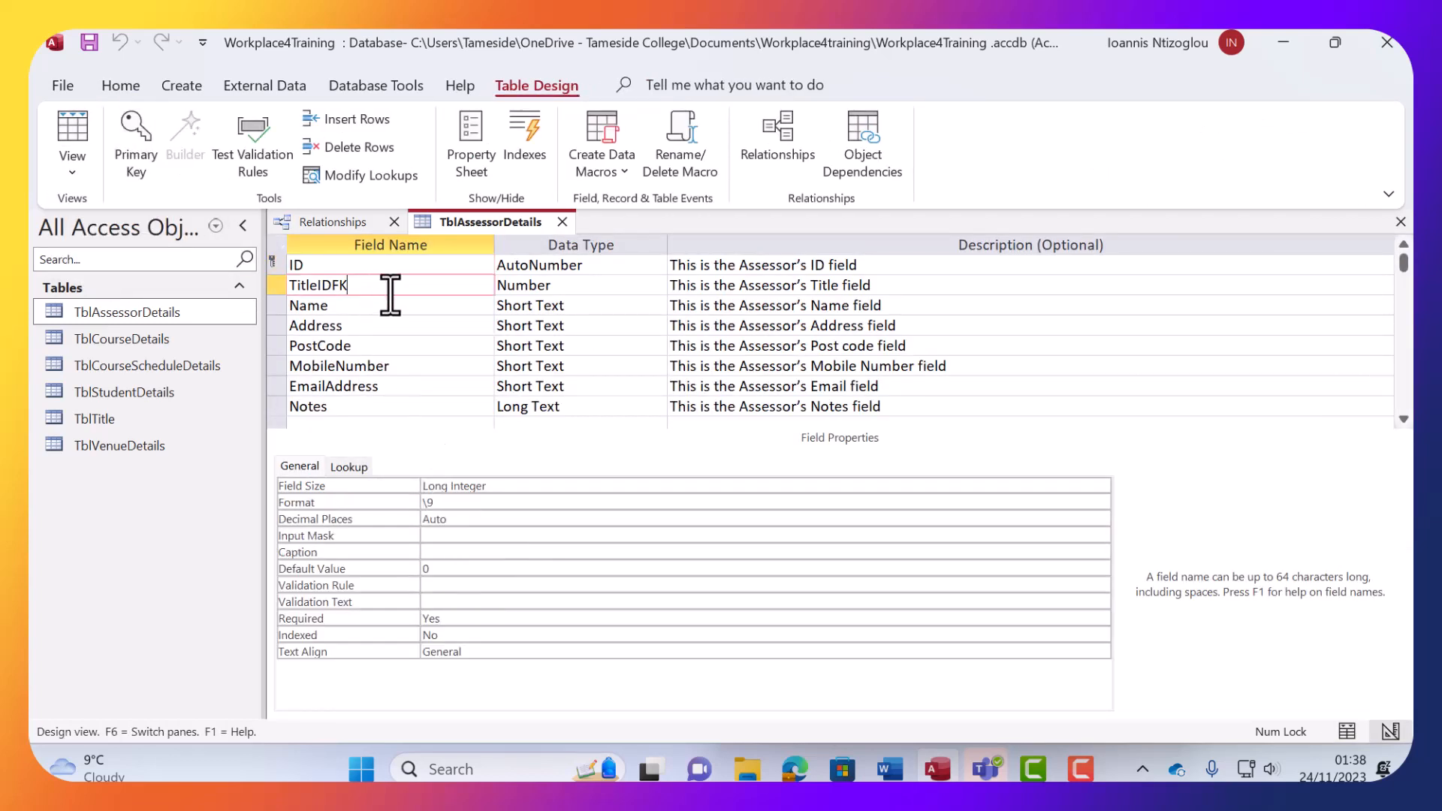
click(445, 502)
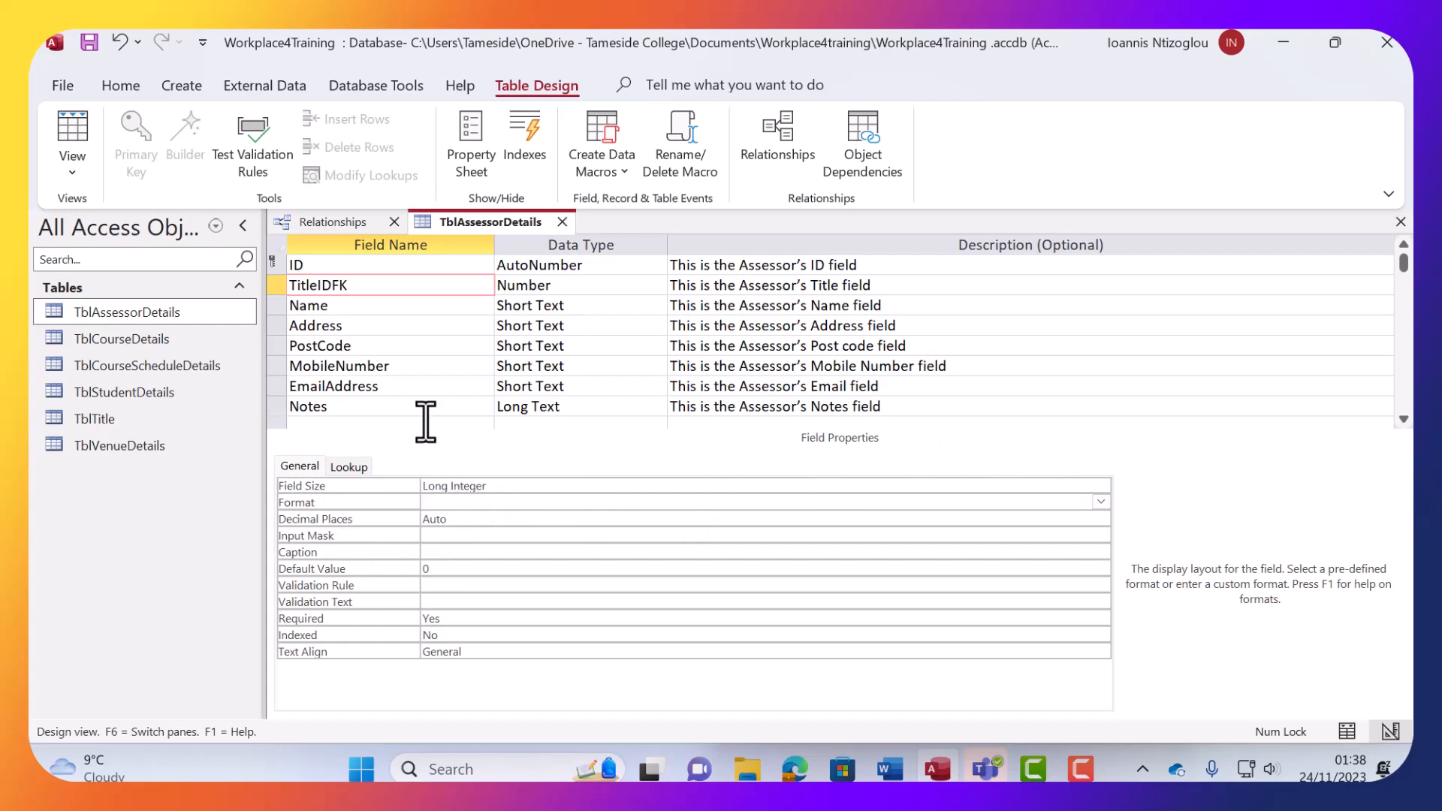
click(75, 169)
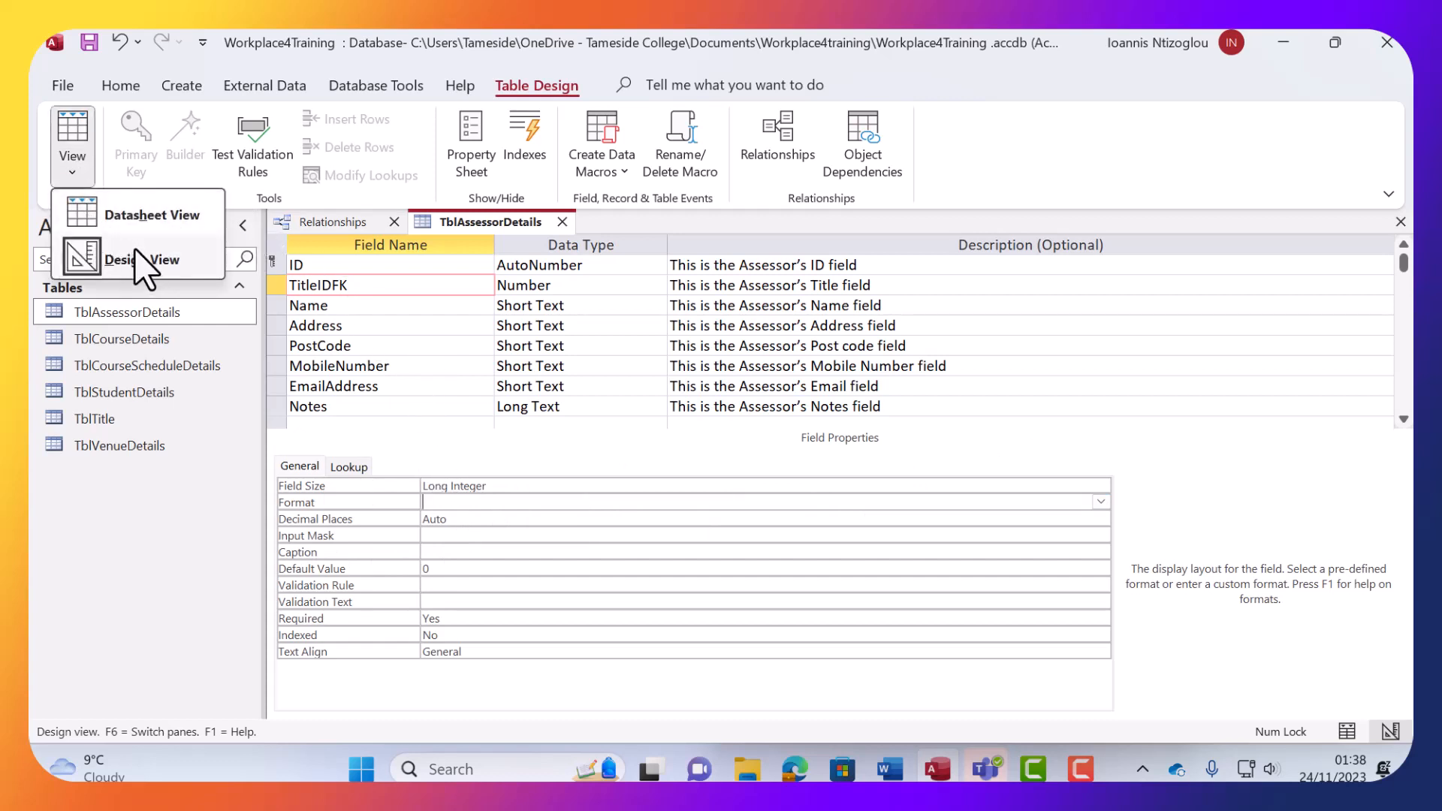
click(139, 218)
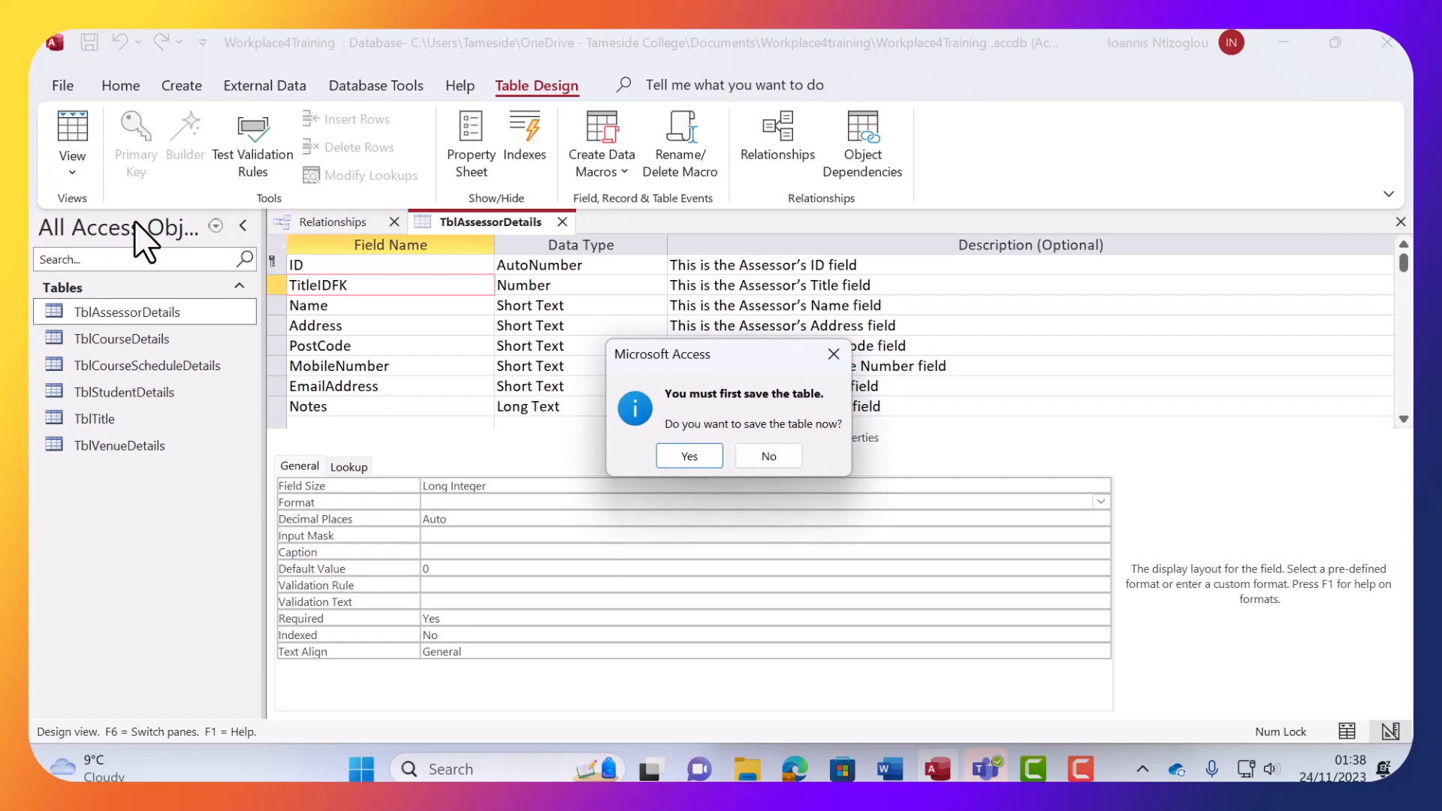
click(688, 453)
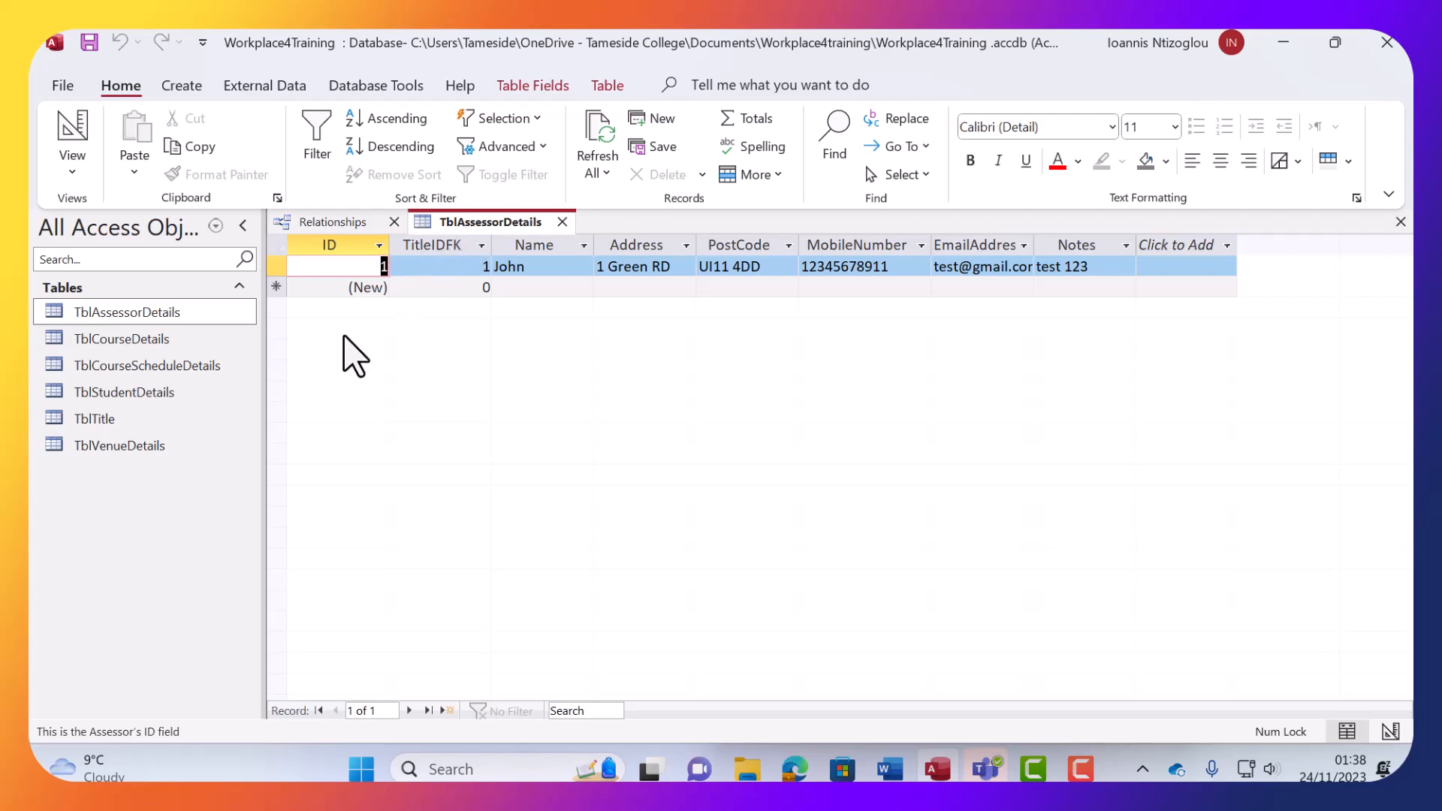
Add the titles Mr and Mrs as records in TblTitle, collapsing the Click to Add column.
double_click(100, 425)
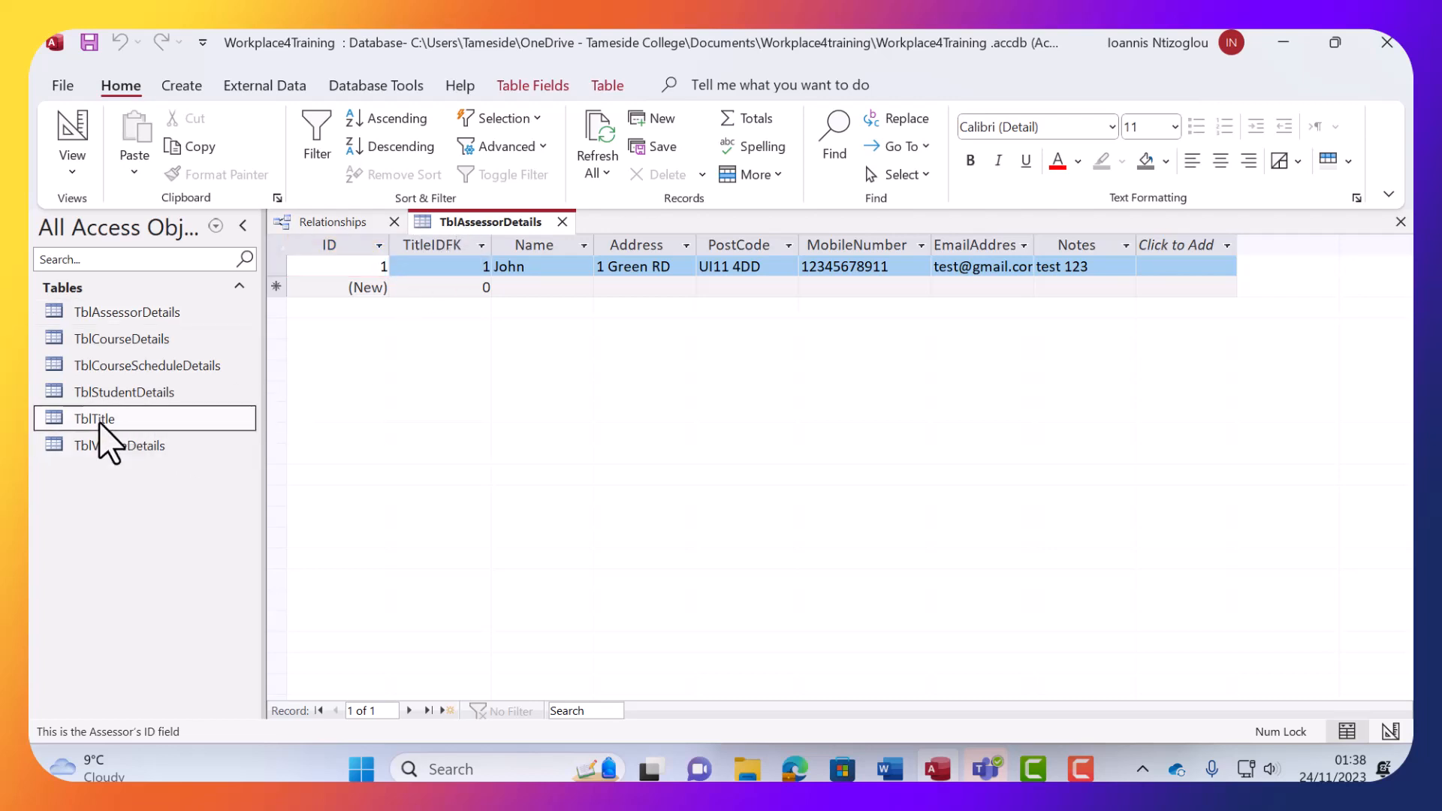
click(423, 267)
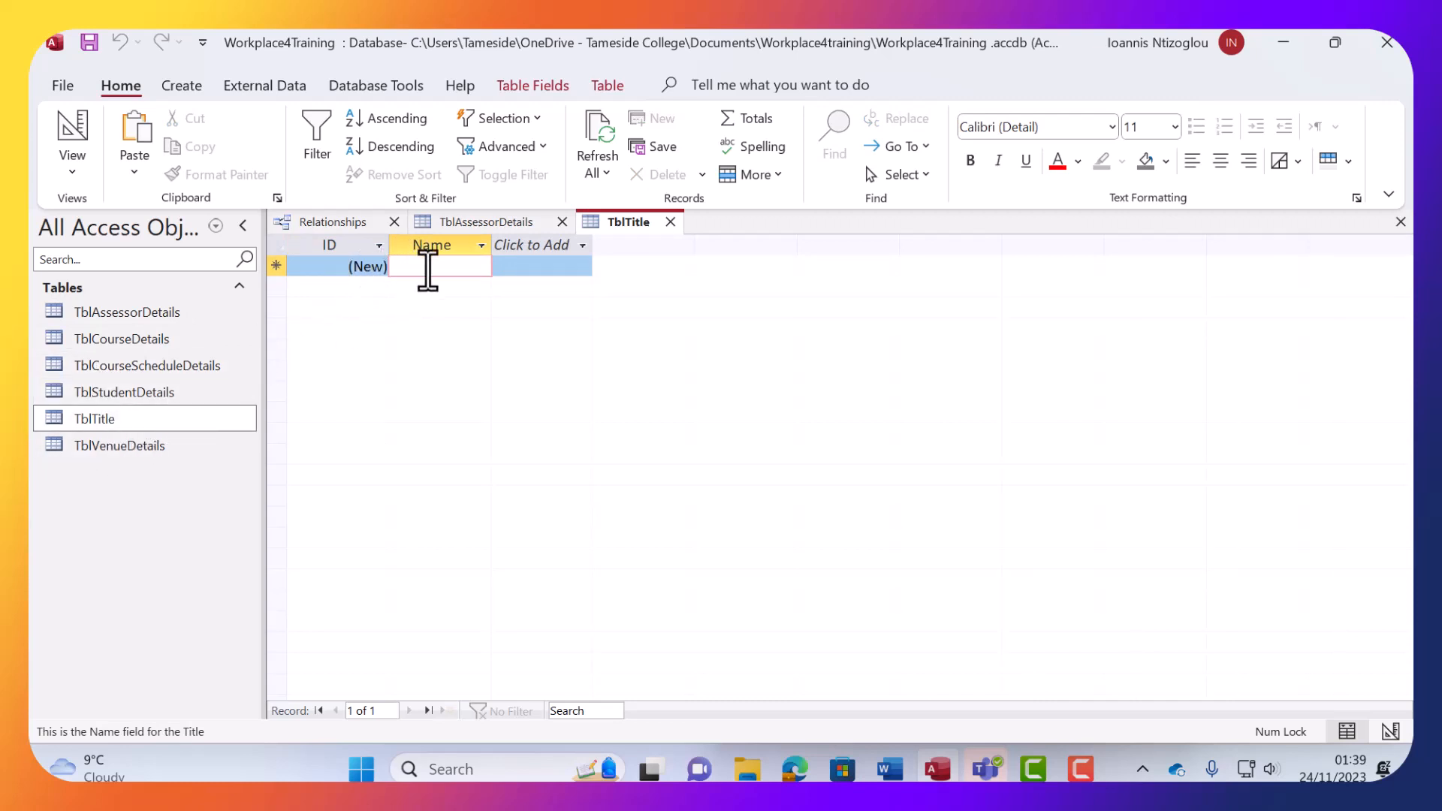
text(Mr)
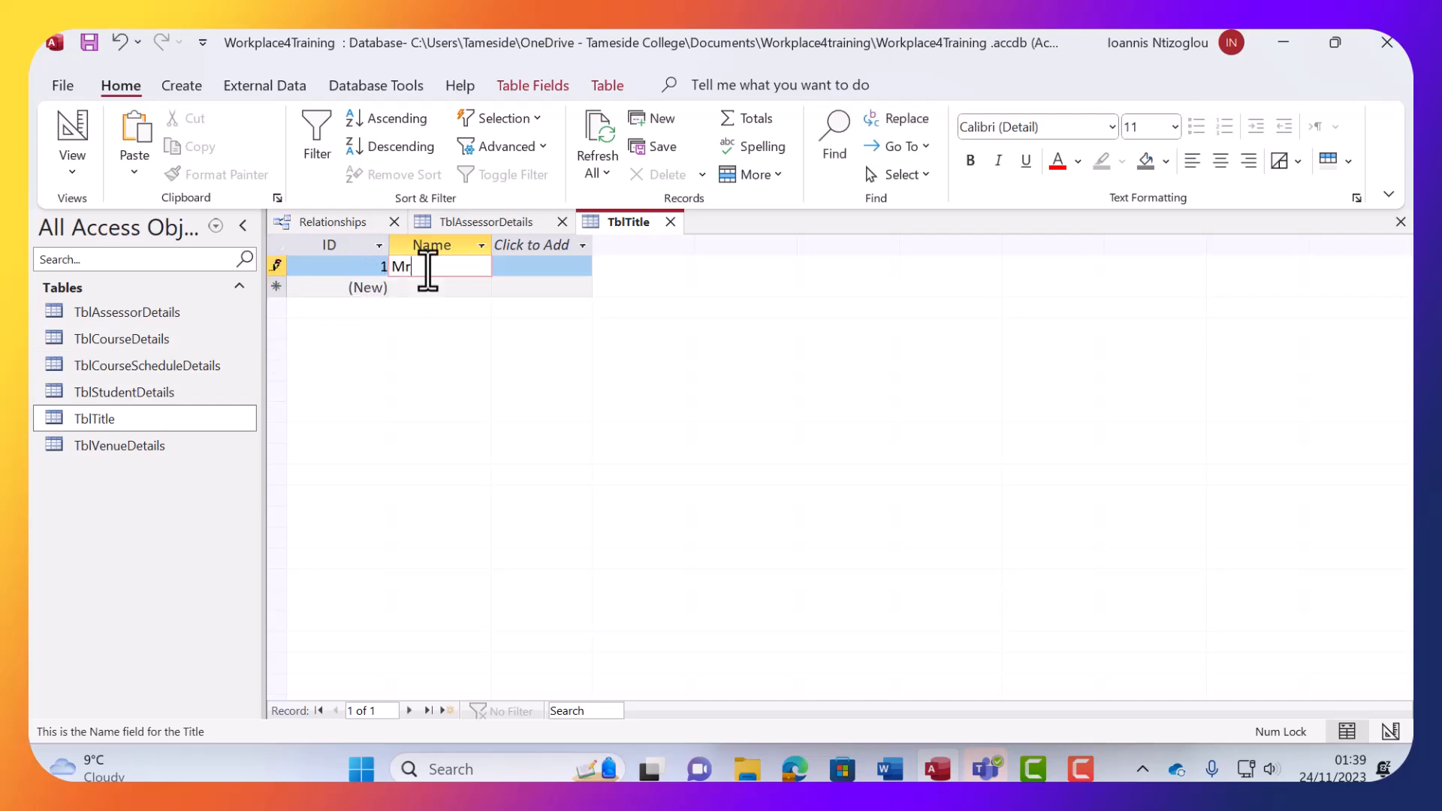
key(Tab)
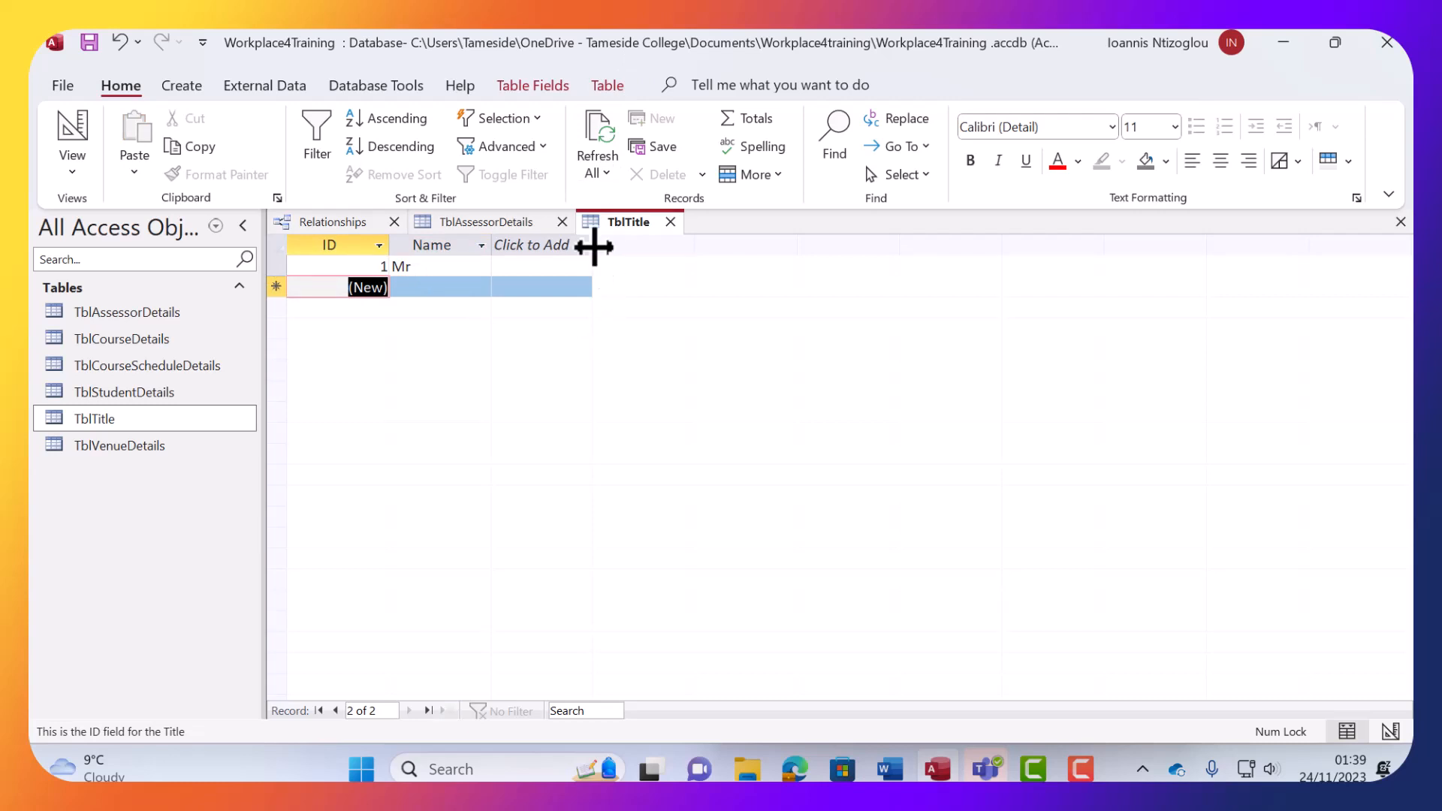
drag(590, 243, 483, 238)
click(424, 286)
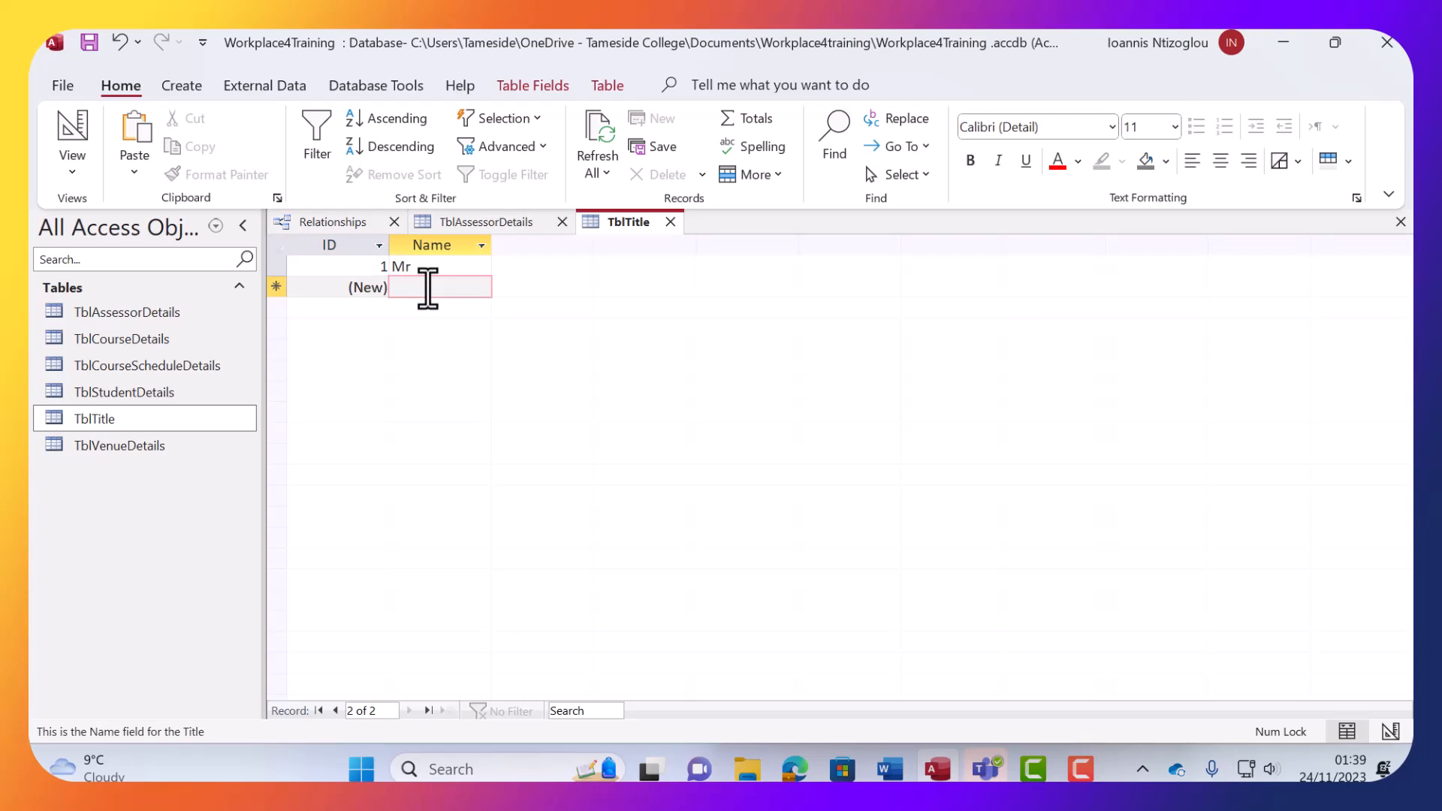
text(Mrs)
key(Tab)
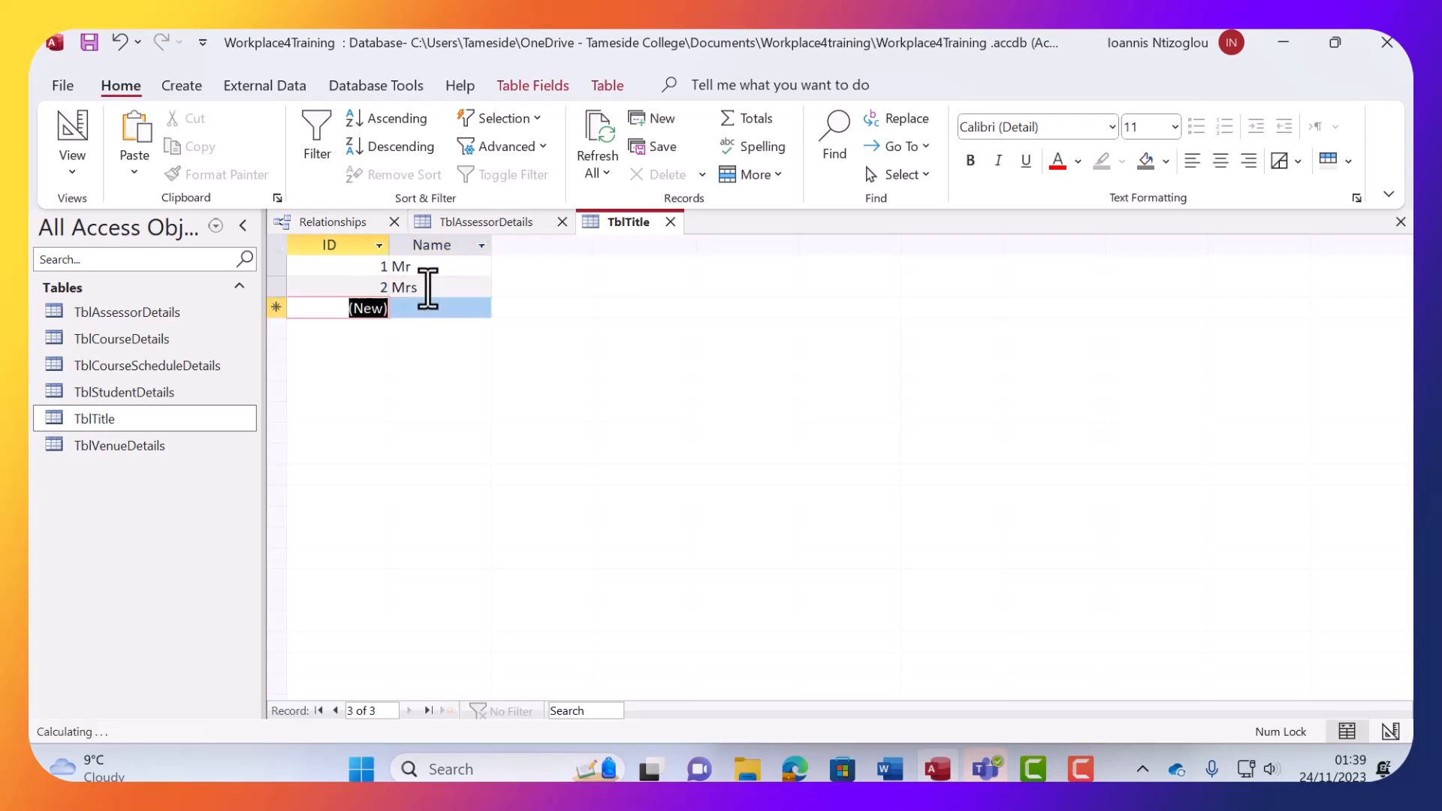
Add the titles Miss and Dr to TblTitle, and close TblTitle and TblAssessorDetails.
key(Tab)
text(M)
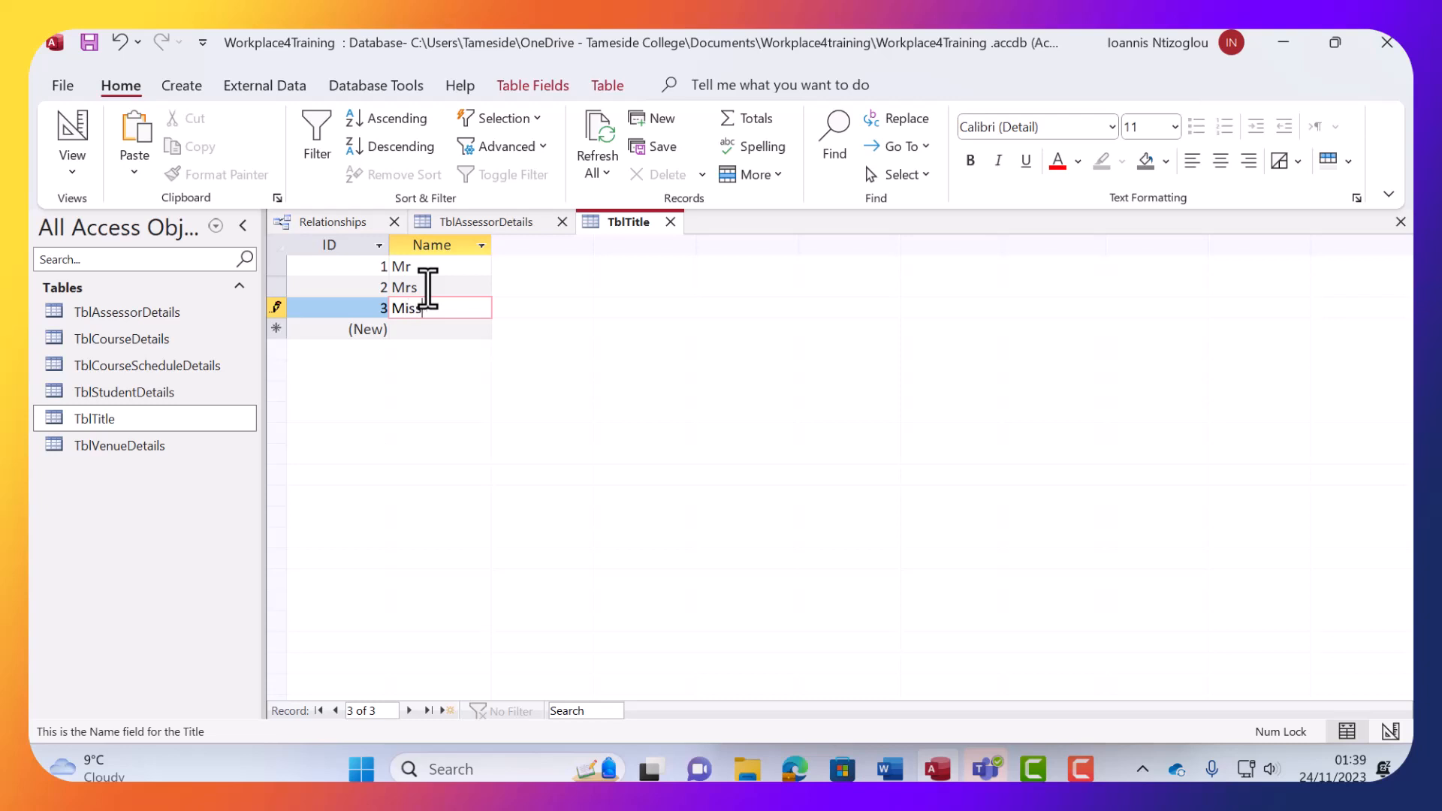
key(Tab)
key(Tab)
text(D)
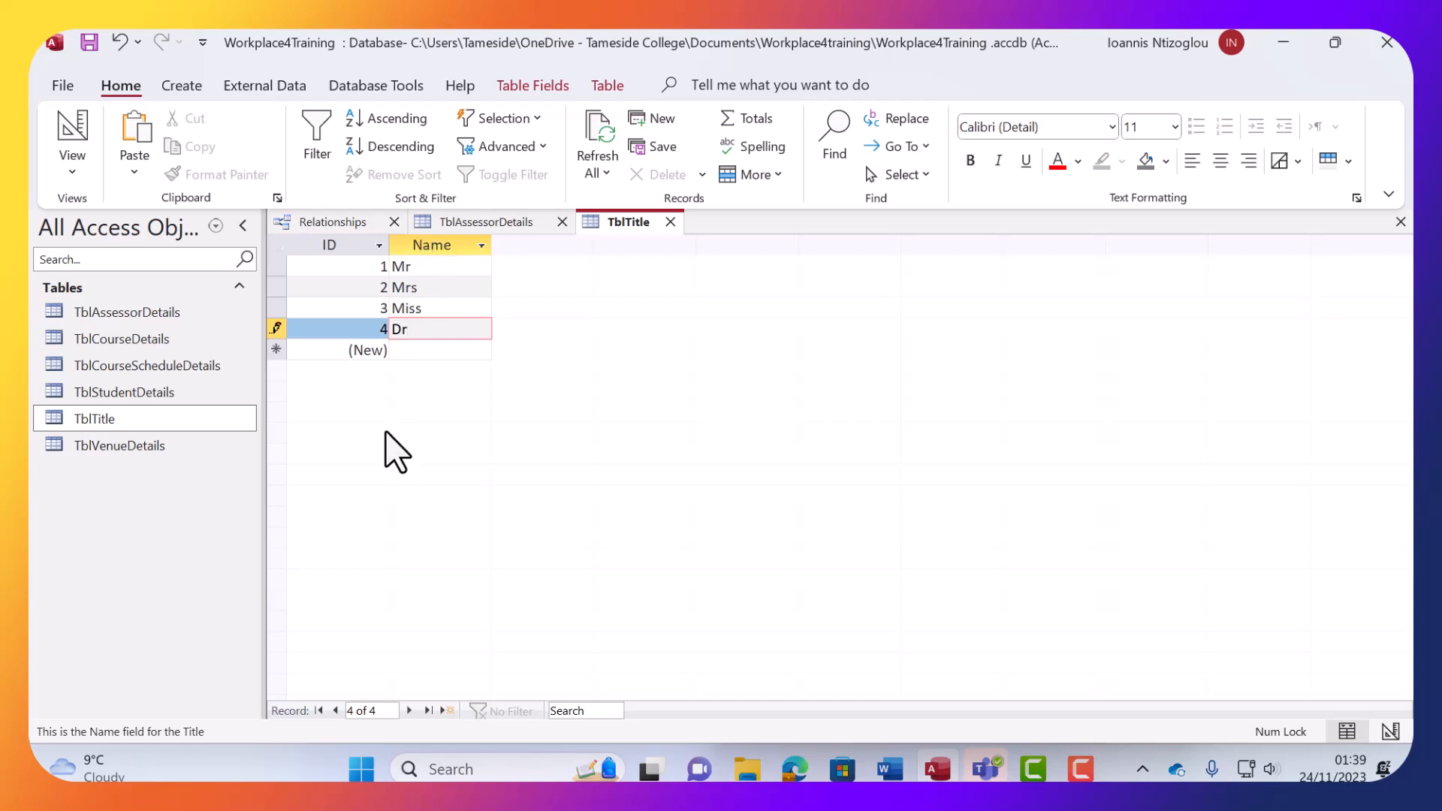
click(386, 265)
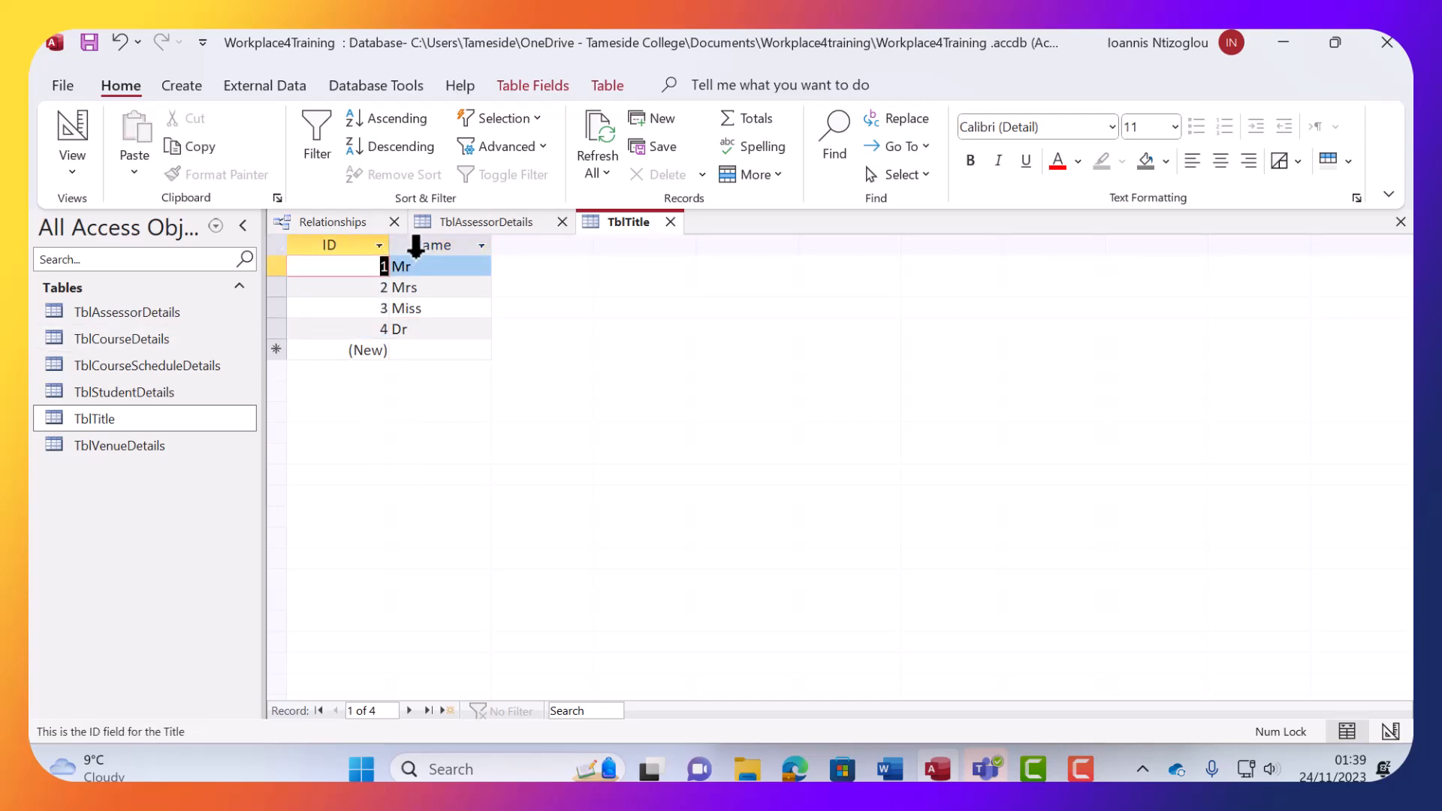
click(671, 221)
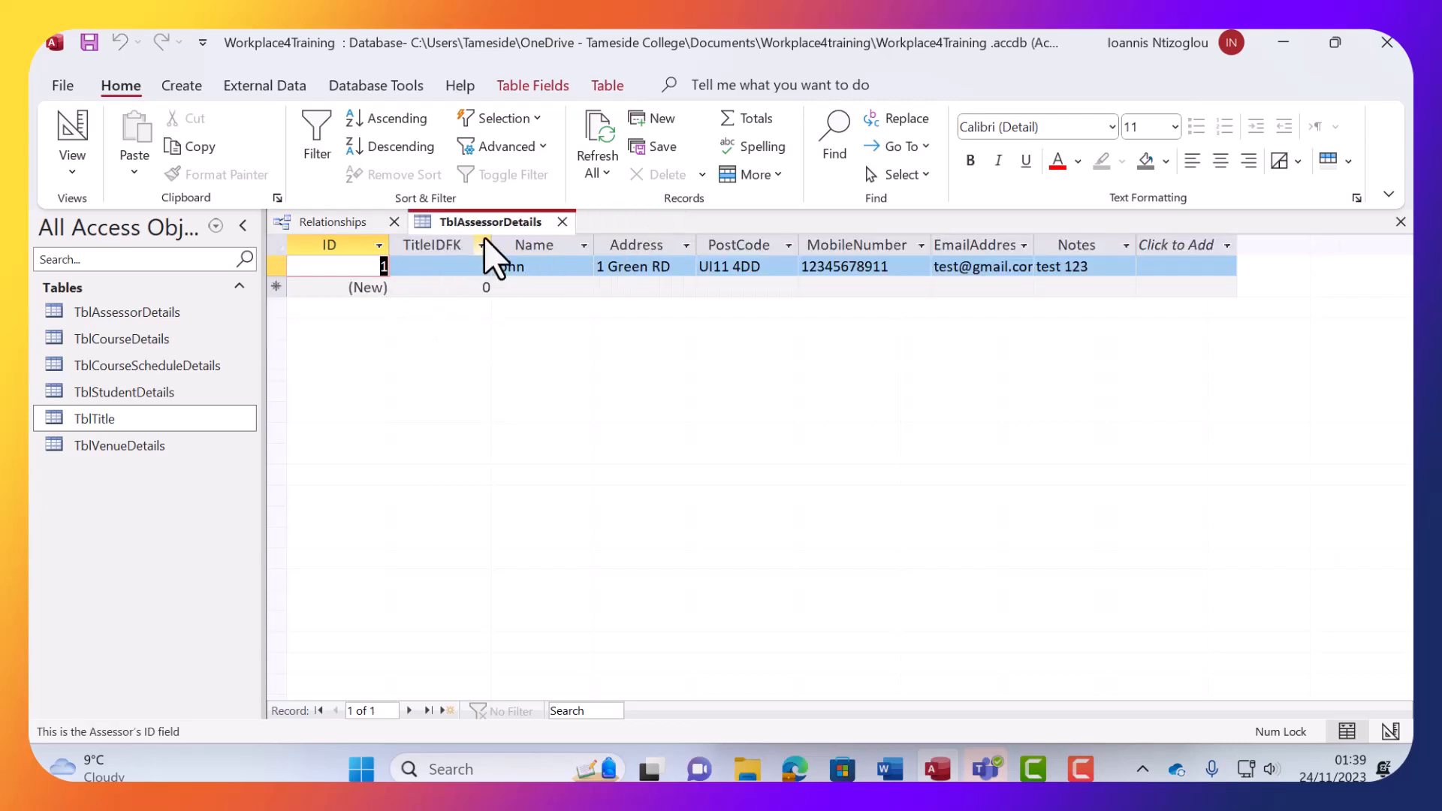
click(561, 221)
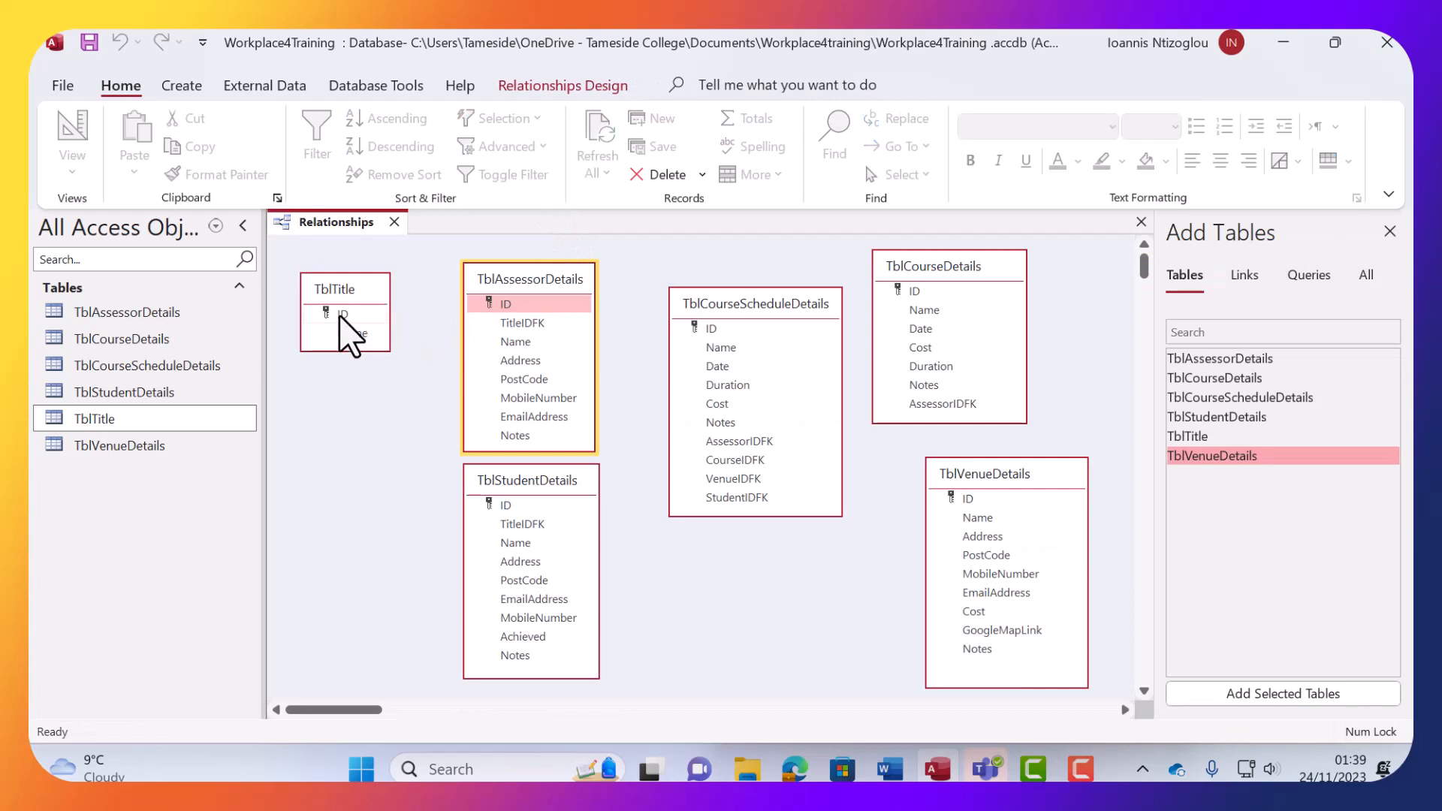
Create the relationship from TblTitle's ID to TblAssessorDetails' TitleIDFK, enforcing referential integrity with cascade update and cascade delete.
drag(339, 315, 516, 328)
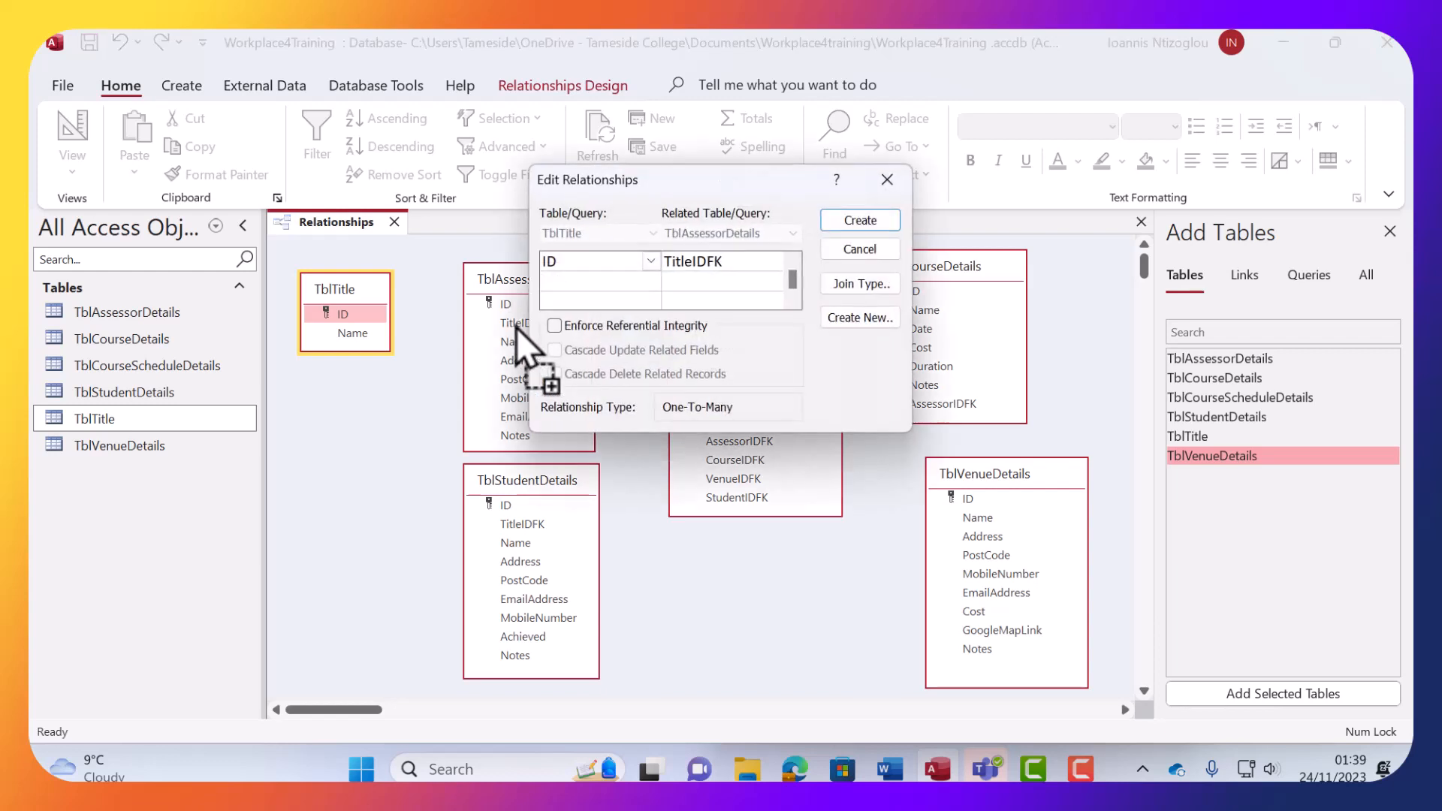
click(555, 326)
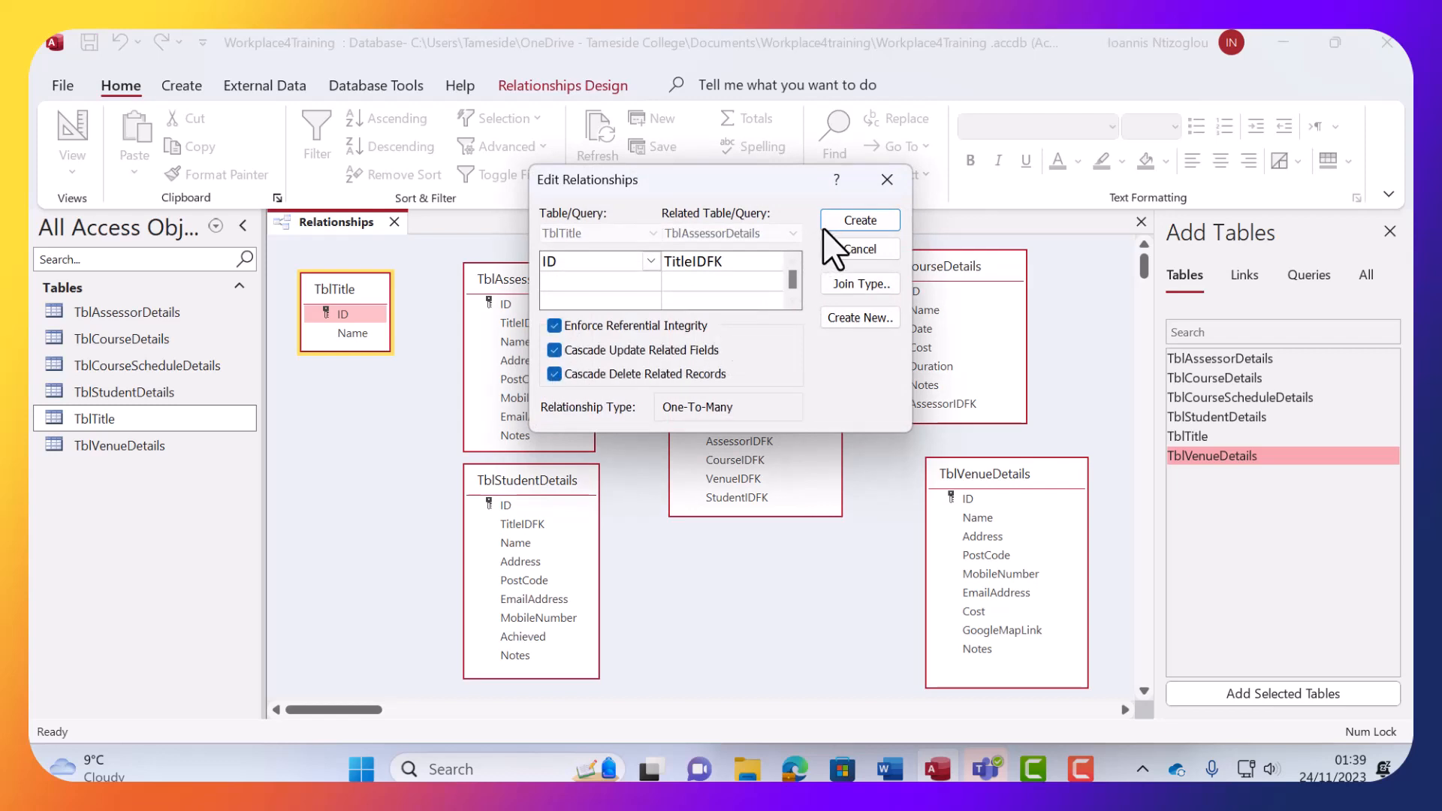
click(844, 221)
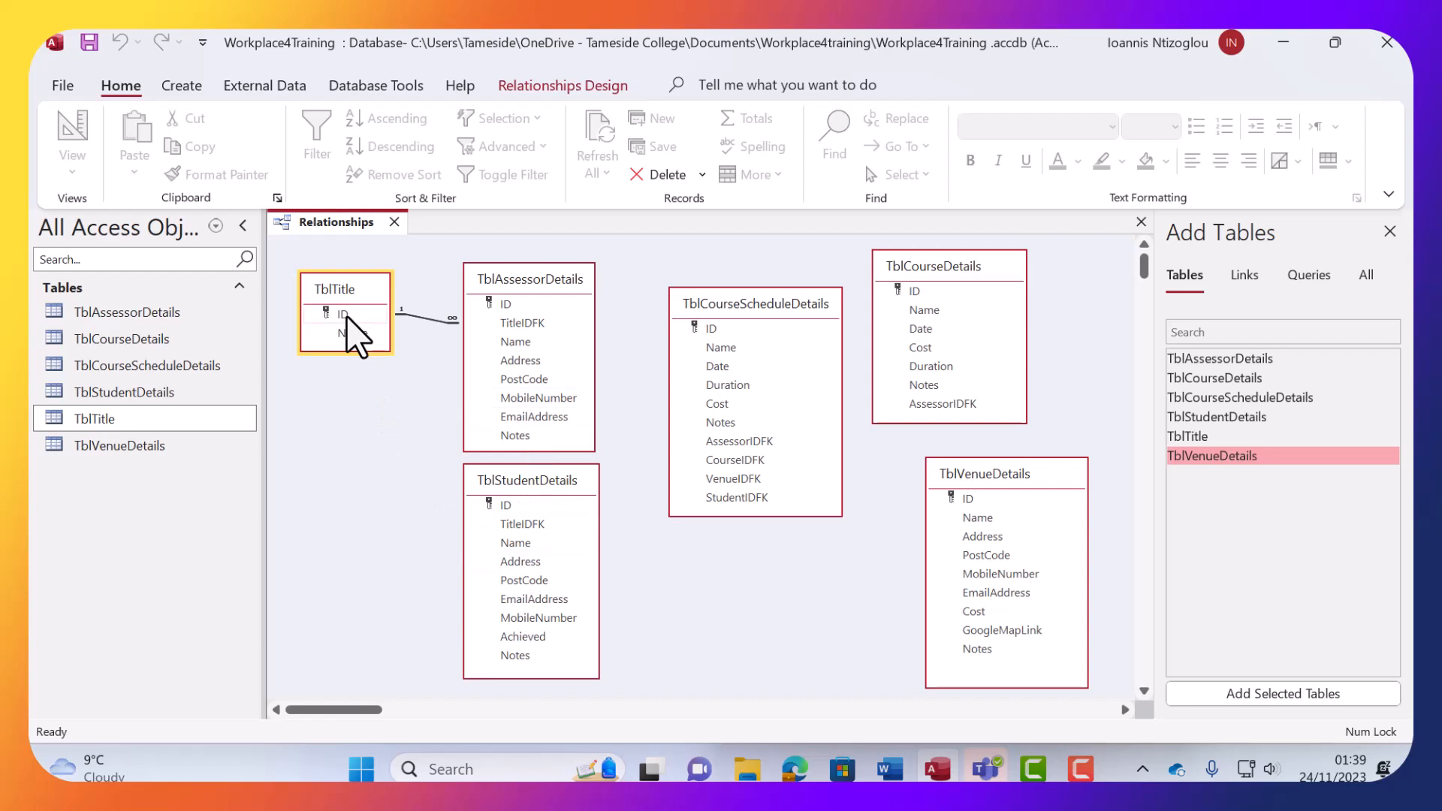
Create the relationship from TblTitle's ID to TblStudentDetails' TitleIDFK, enforcing referential integrity with cascade update and cascade delete.
drag(347, 318, 524, 530)
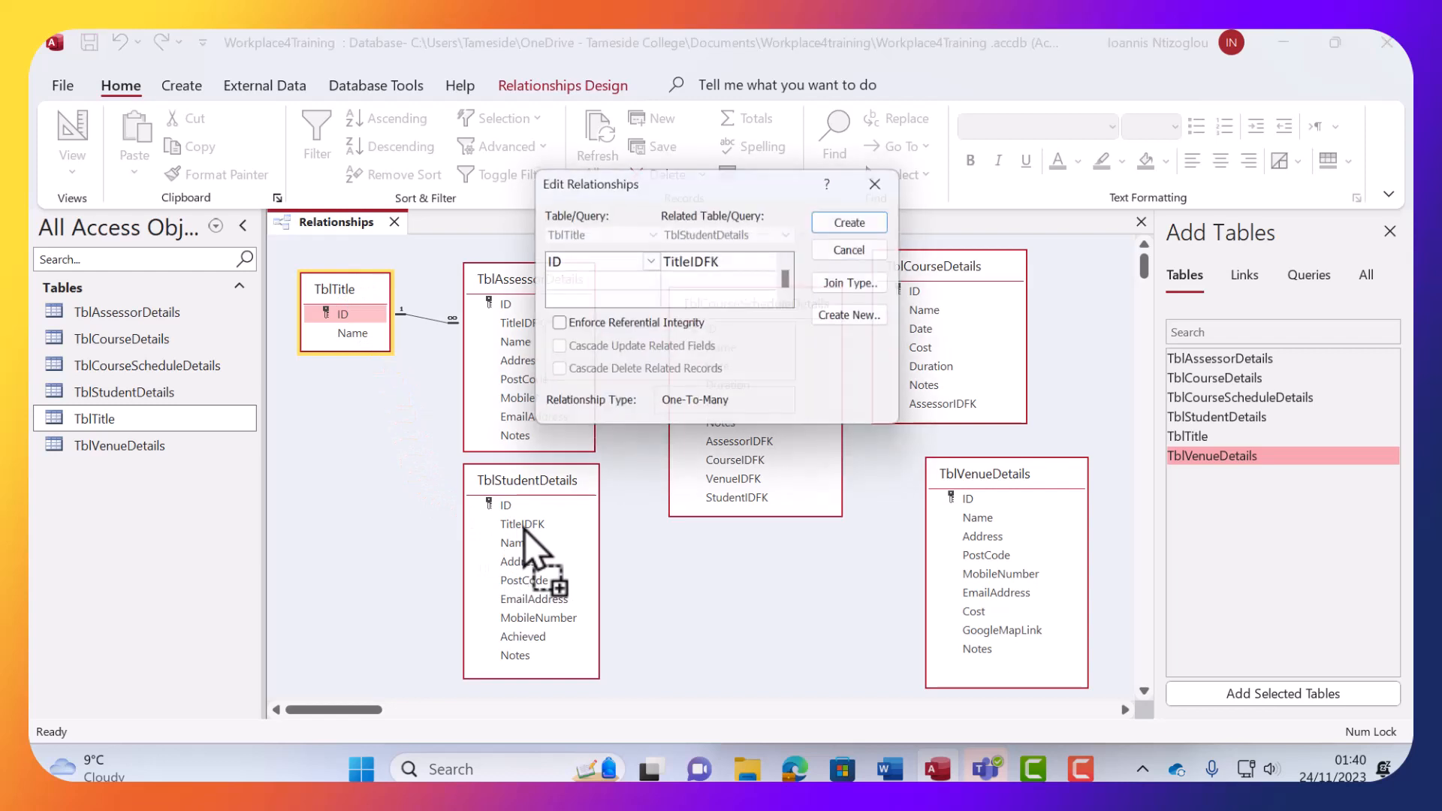
click(554, 325)
click(555, 350)
click(554, 374)
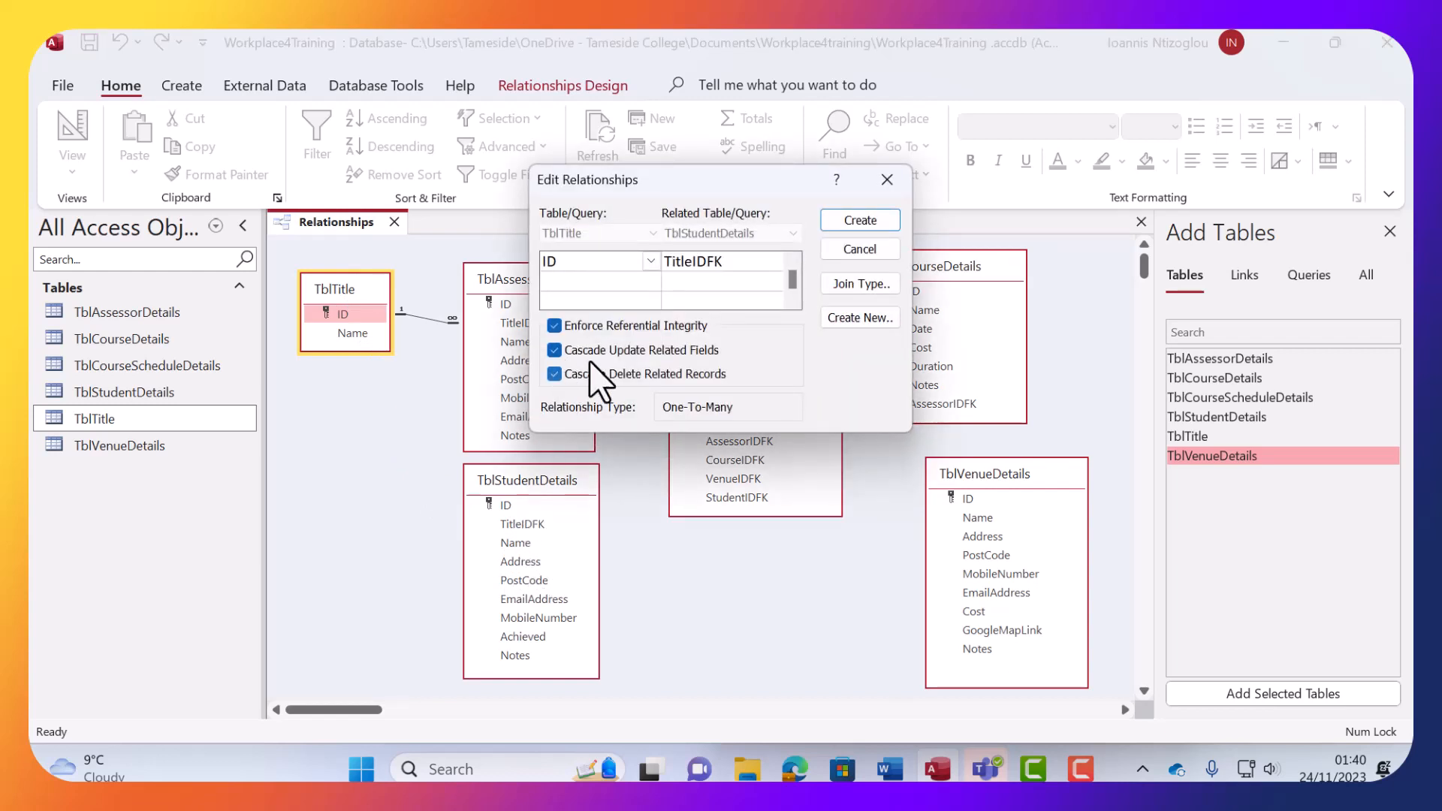
click(857, 220)
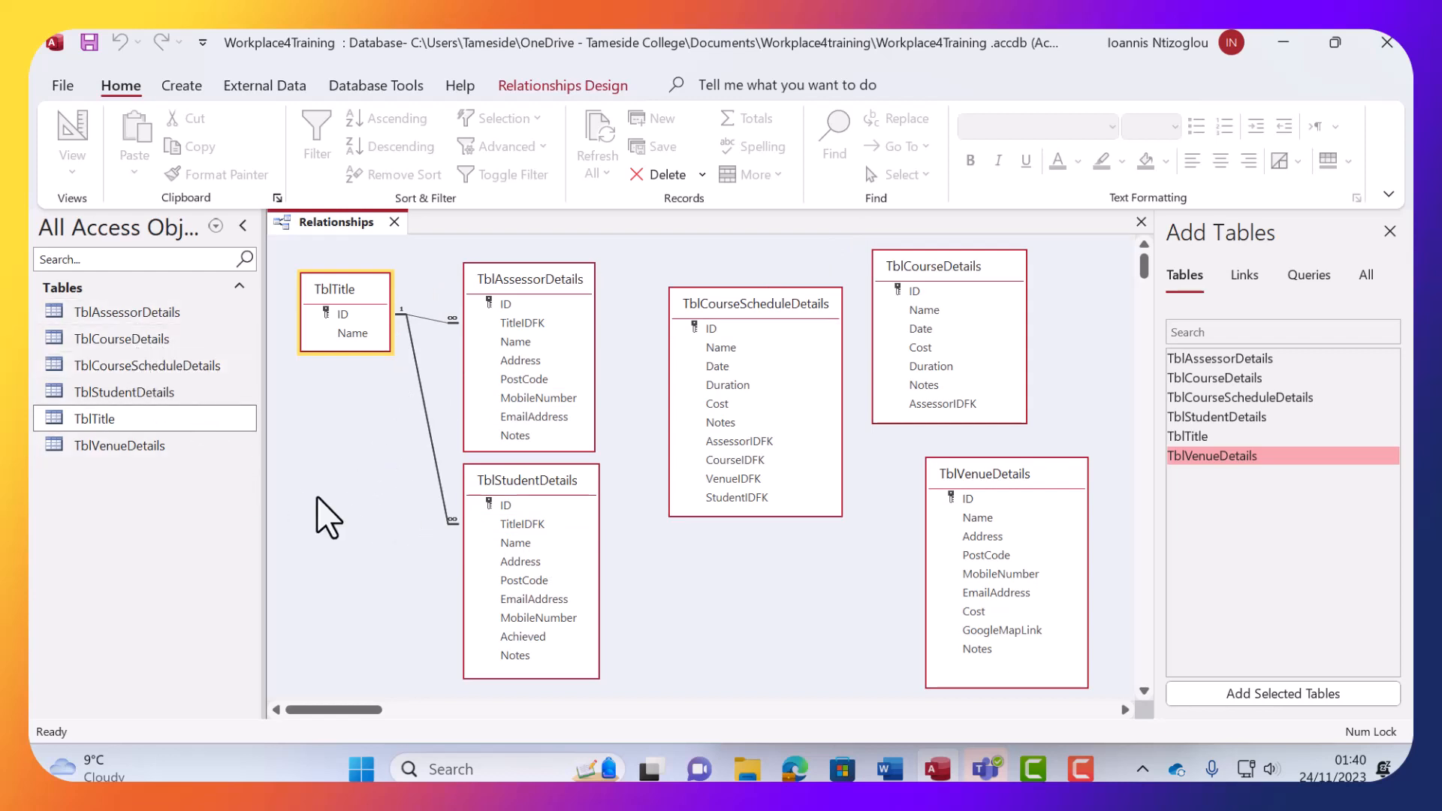
Review the existing records in TblStudentDetails and TblAssessorDetails, closing each table without changing its data.
double_click(165, 392)
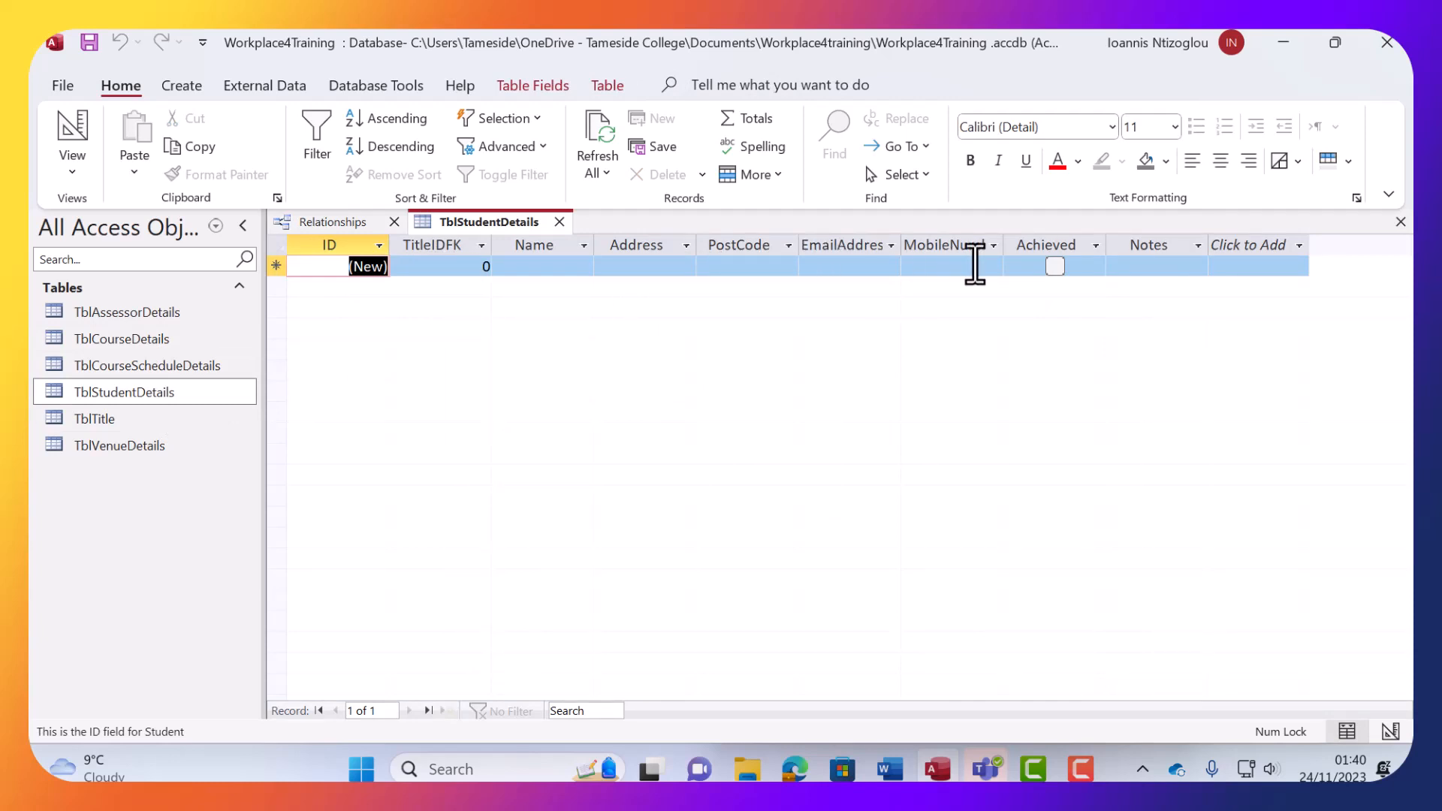
click(559, 221)
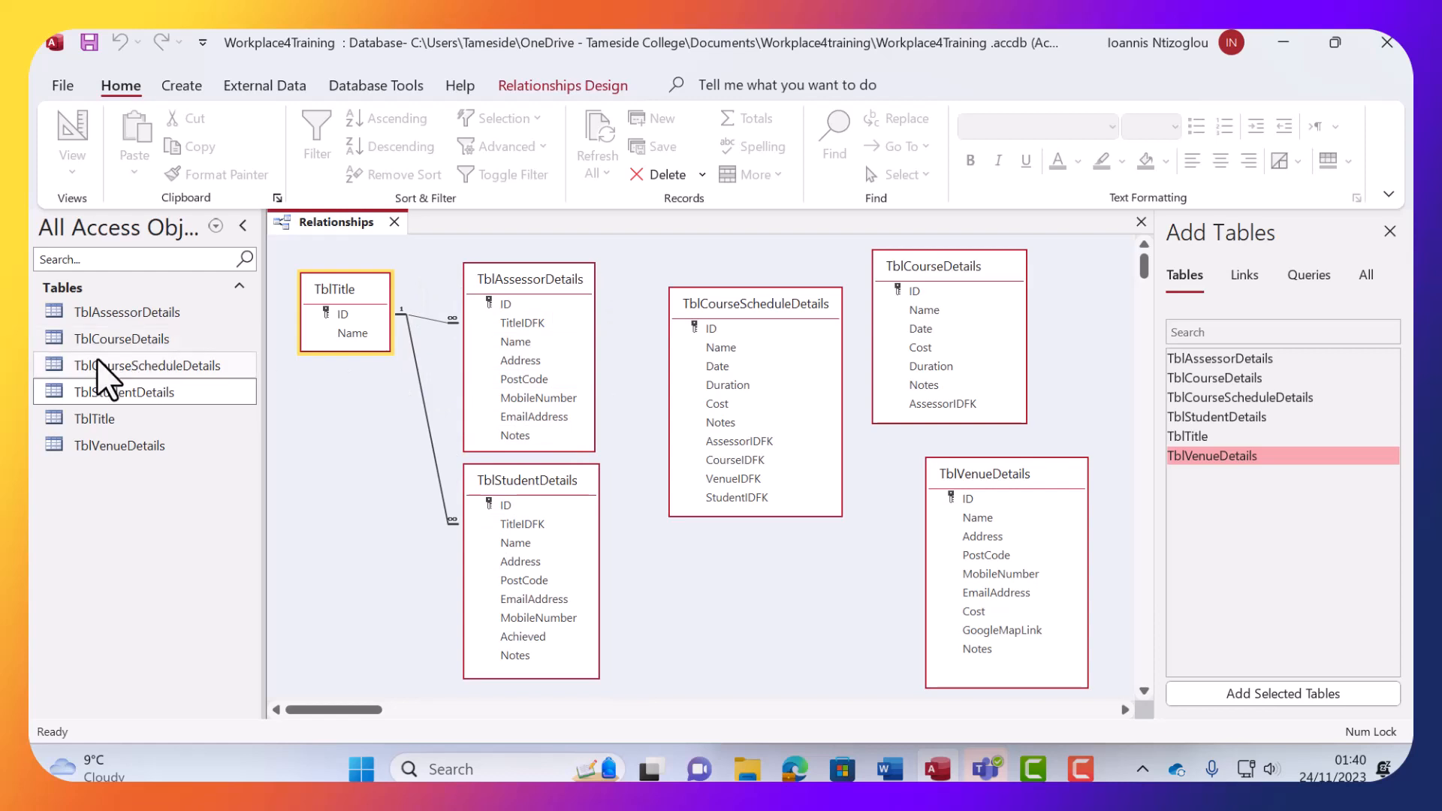
click(130, 316)
double_click(130, 317)
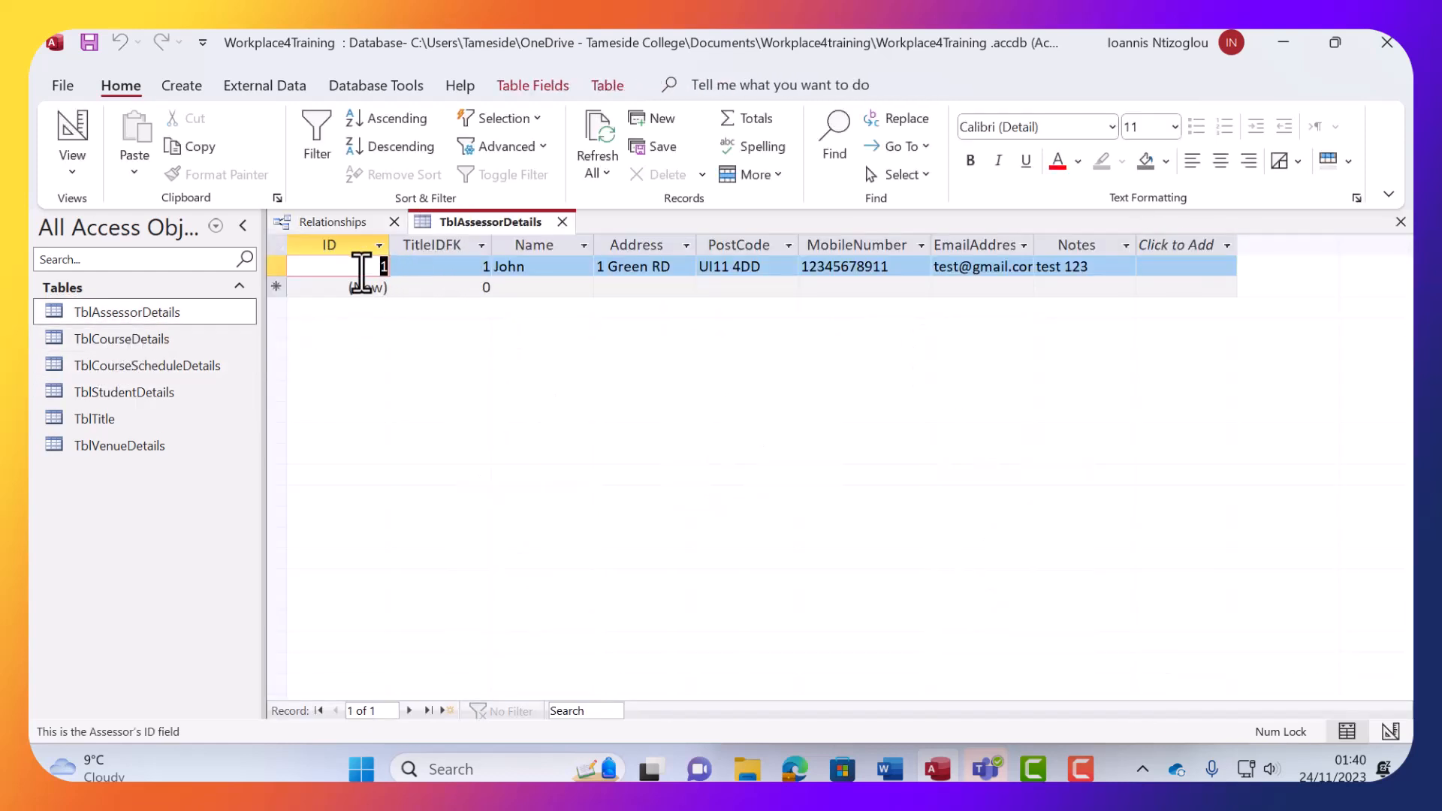
right_click(285, 268)
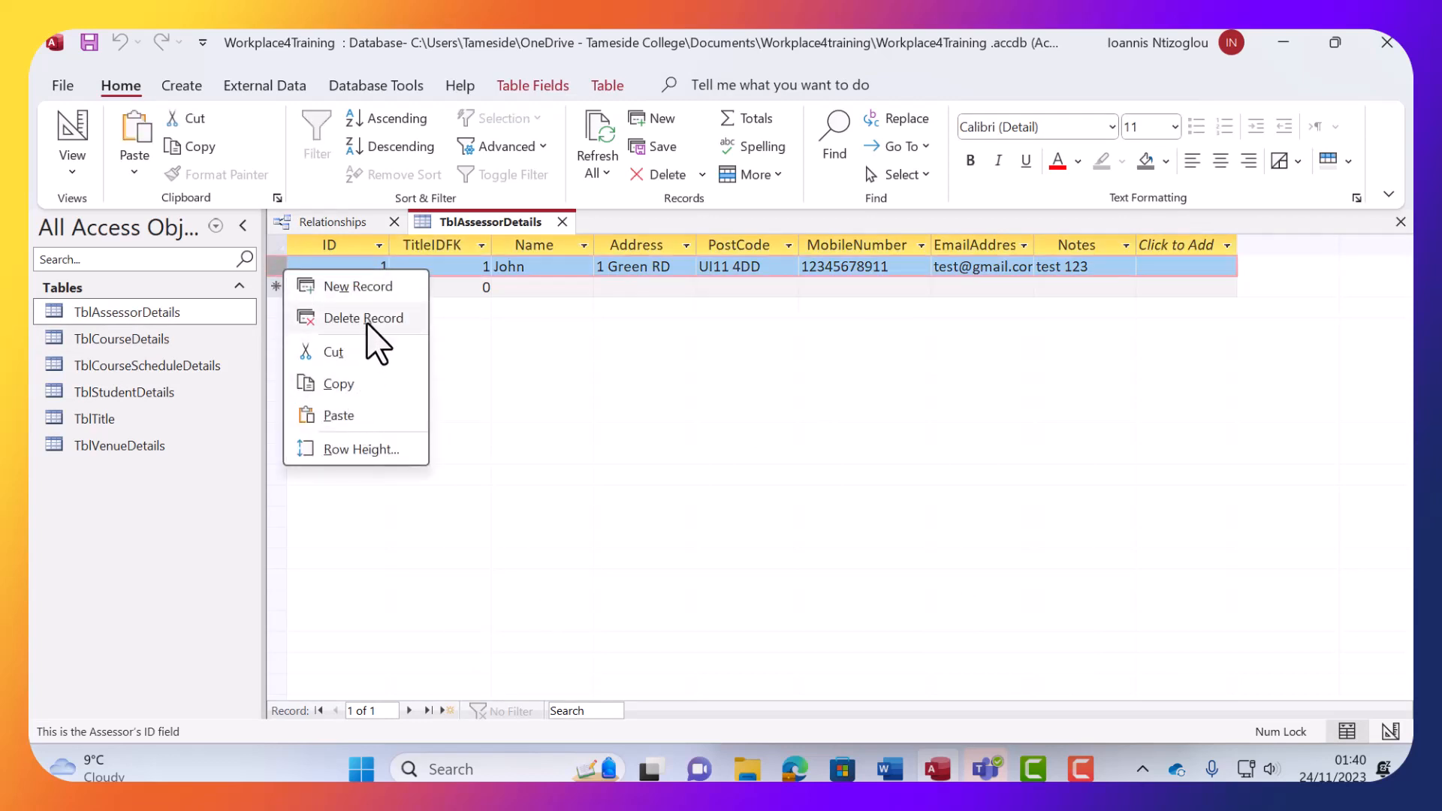
click(604, 326)
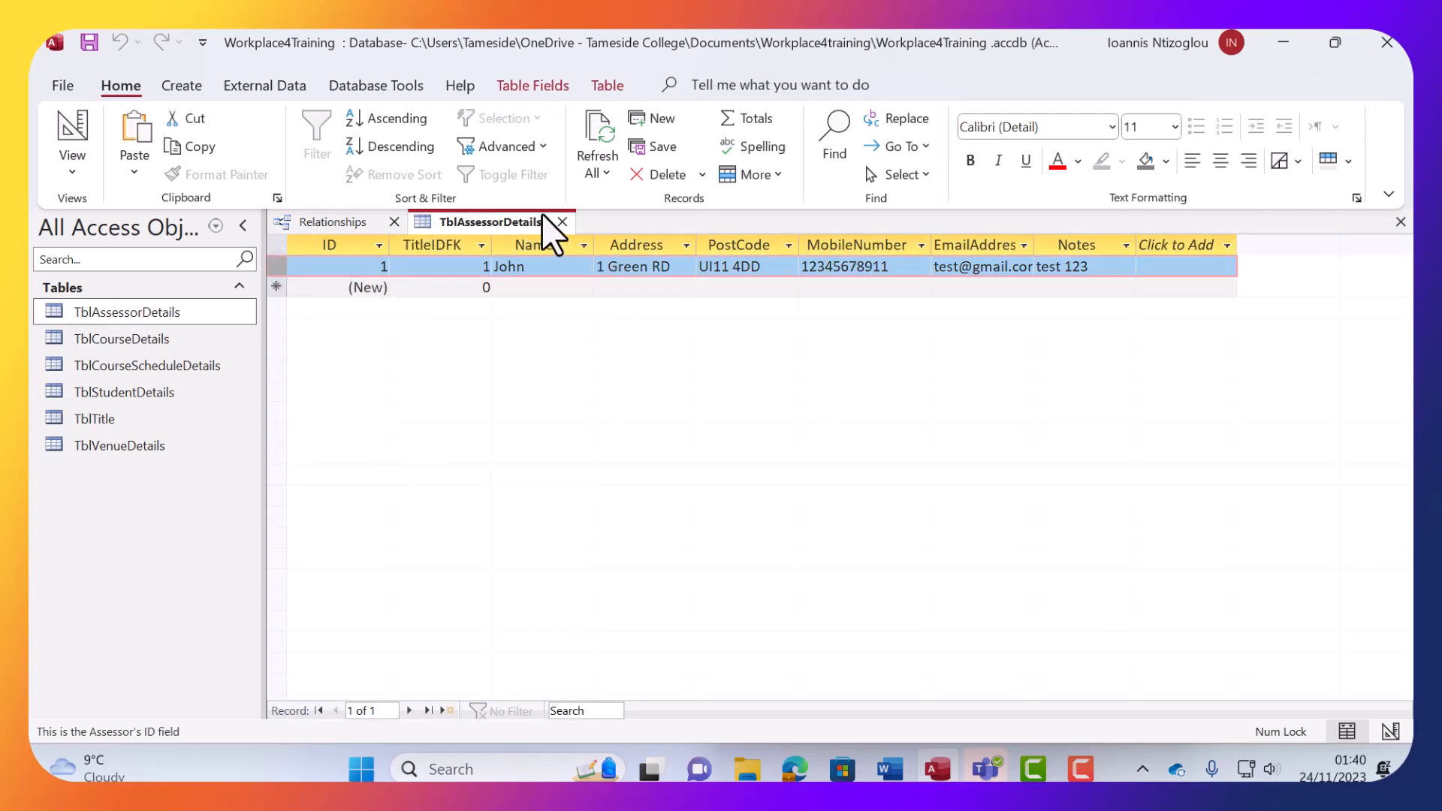
click(562, 222)
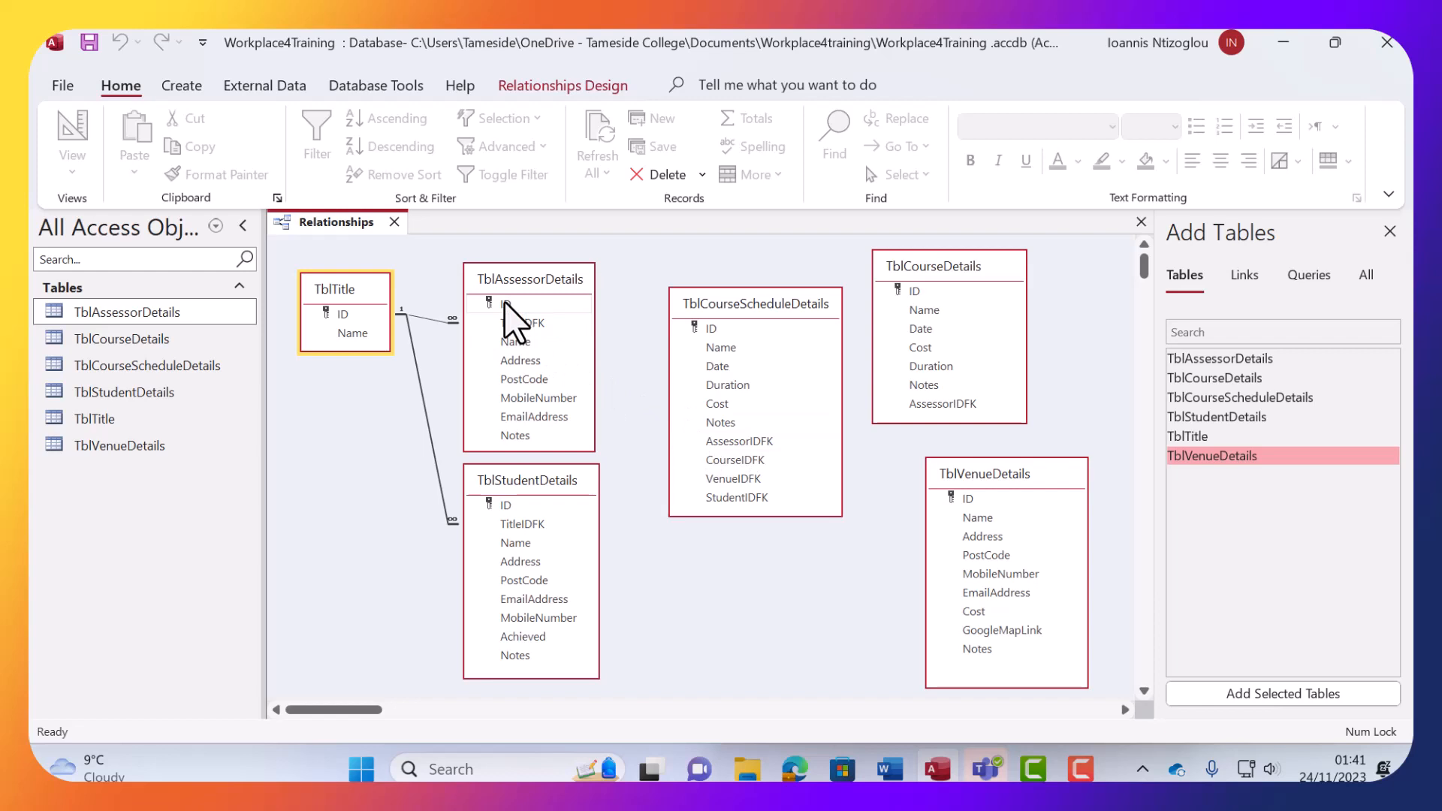
Create the relationship from TblAssessorDetails' ID to TblCourseScheduleDetails' AssessorIDFK, enforcing referential integrity with cascade update and cascade delete.
drag(508, 305, 723, 444)
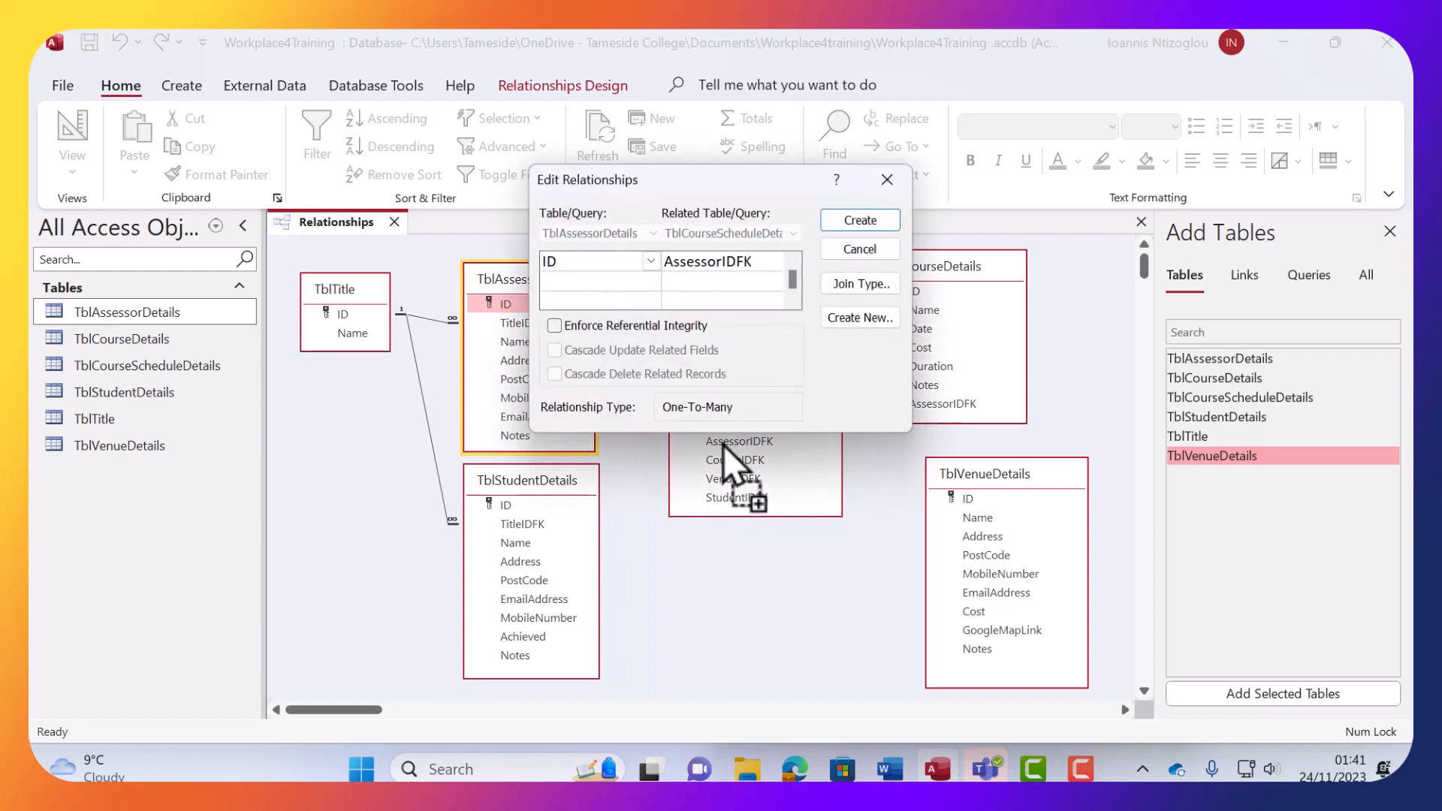
click(554, 325)
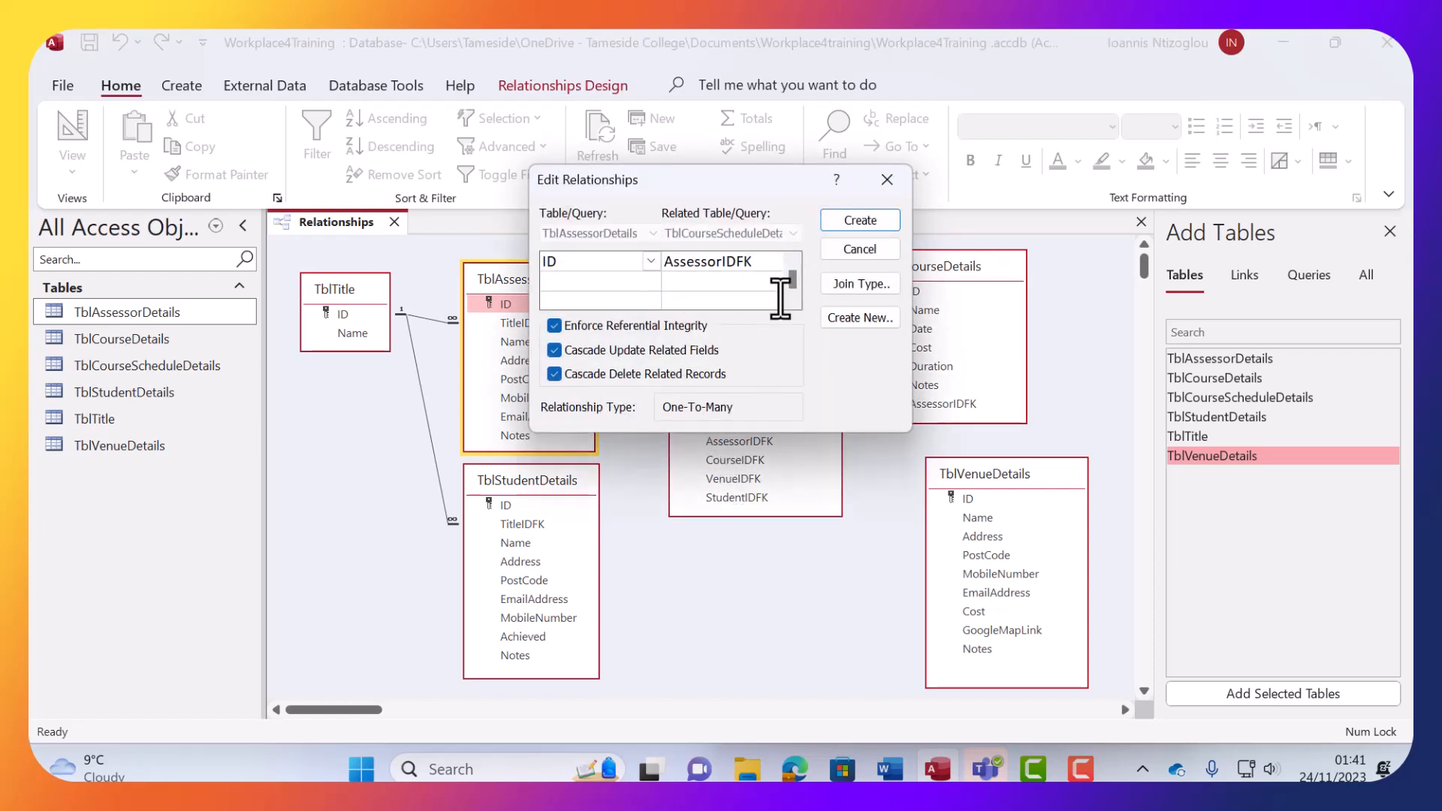
click(856, 220)
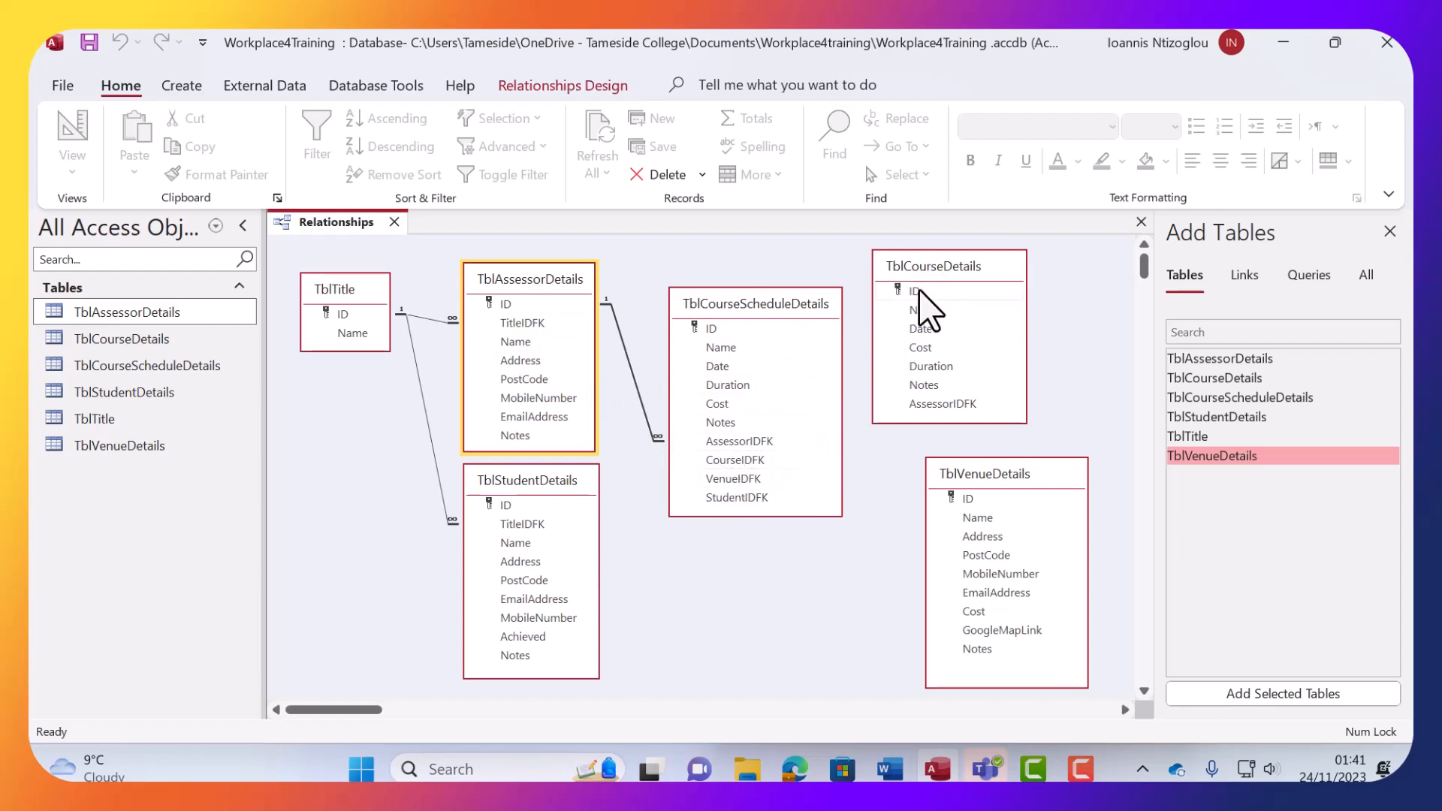
Create the relationship from TblCourseDetails' ID to TblCourseScheduleDetails' CourseIDFK, enforcing referential integrity with cascade update and cascade delete.
drag(919, 290, 742, 464)
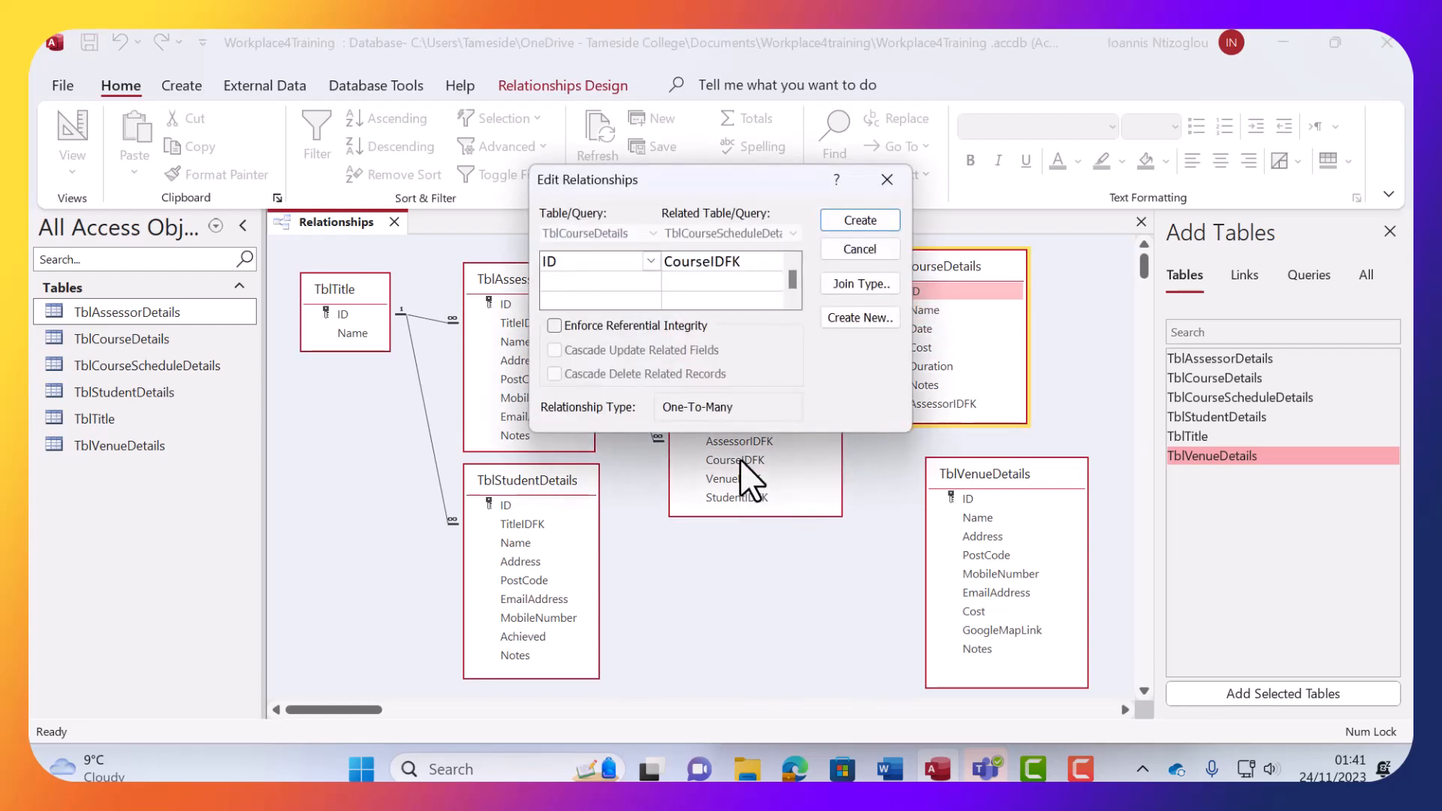
click(565, 331)
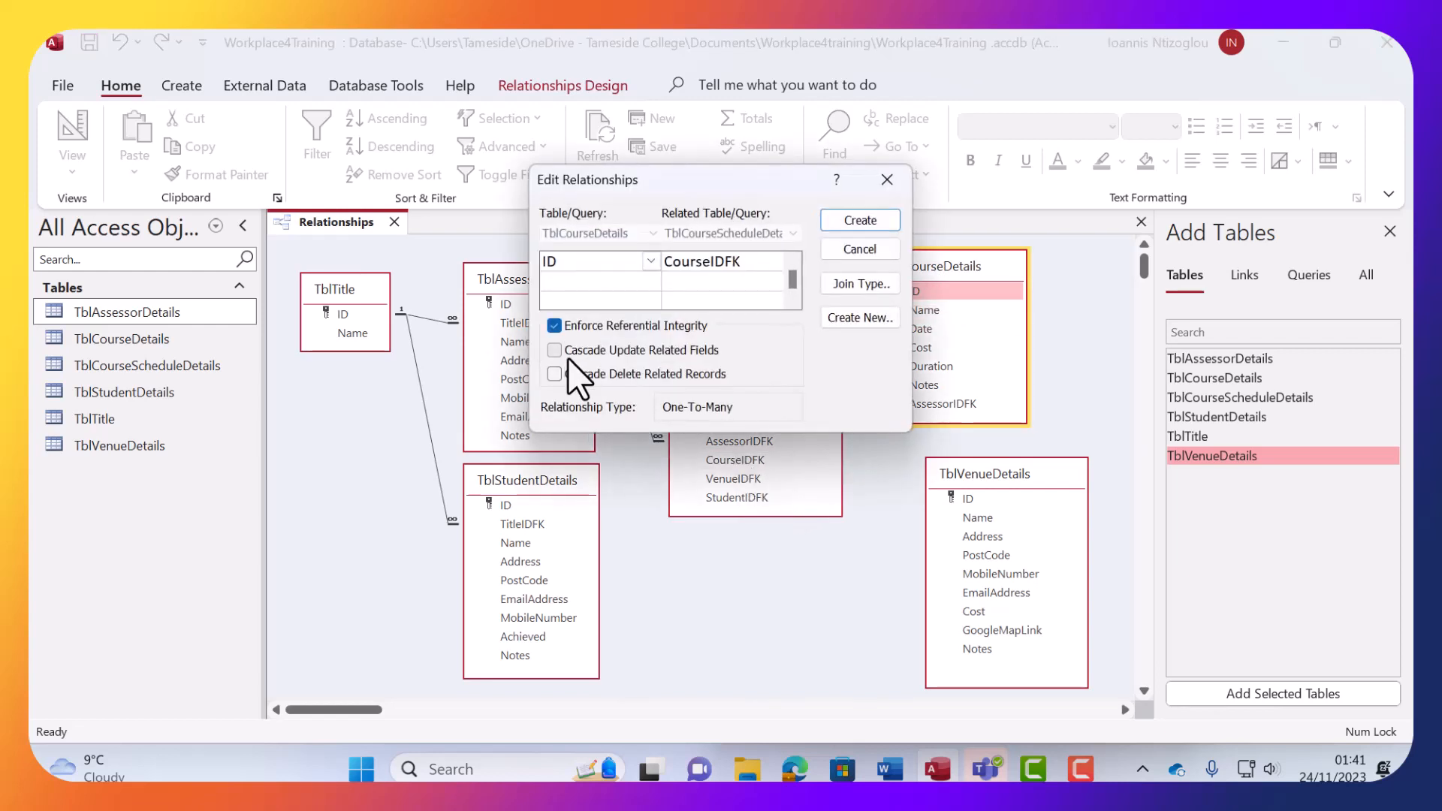
click(573, 374)
click(831, 224)
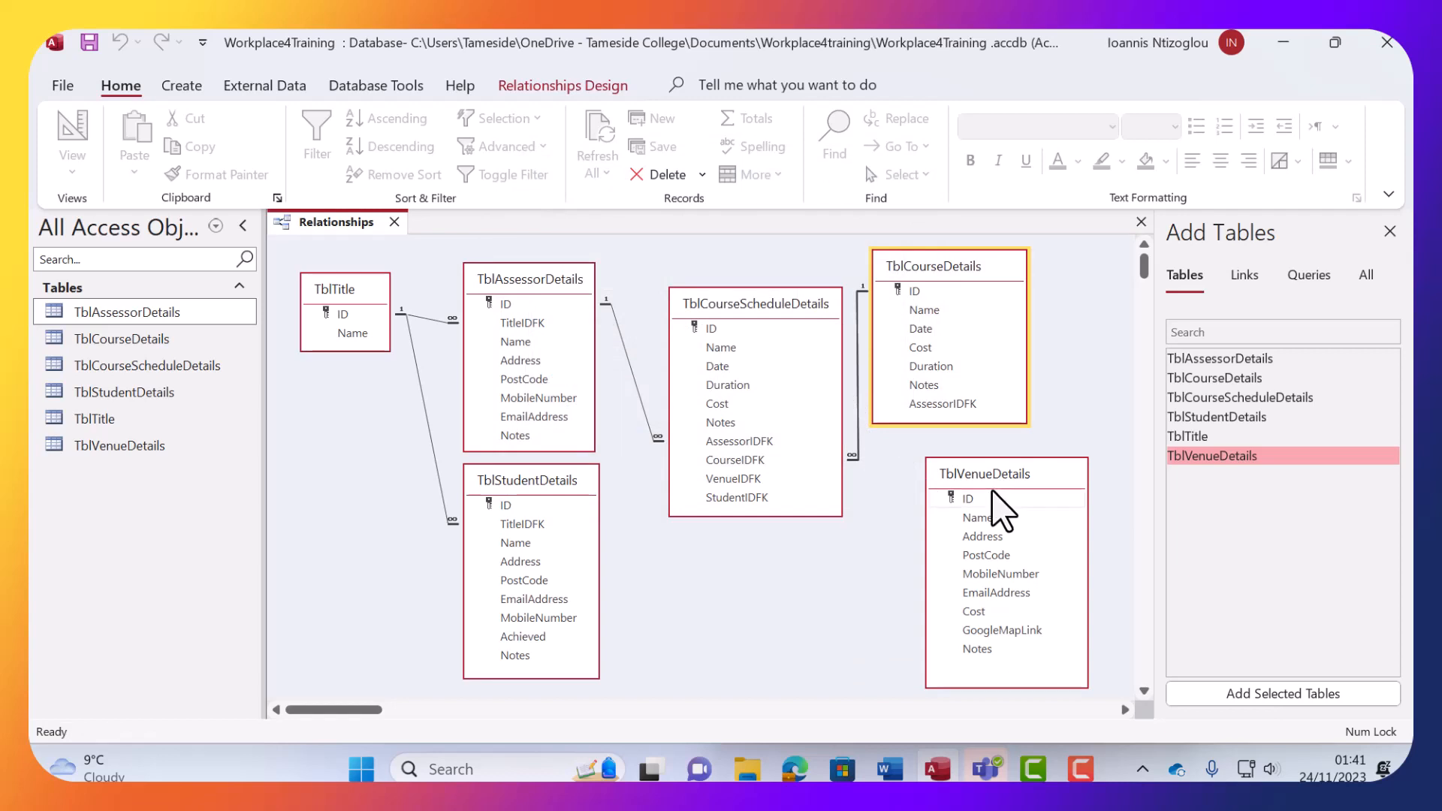
Create the relationship from TblVenueDetails' ID to TblCourseScheduleDetails' VenueIDFK, enforcing referential integrity with cascade update and cascade delete.
drag(966, 501, 736, 483)
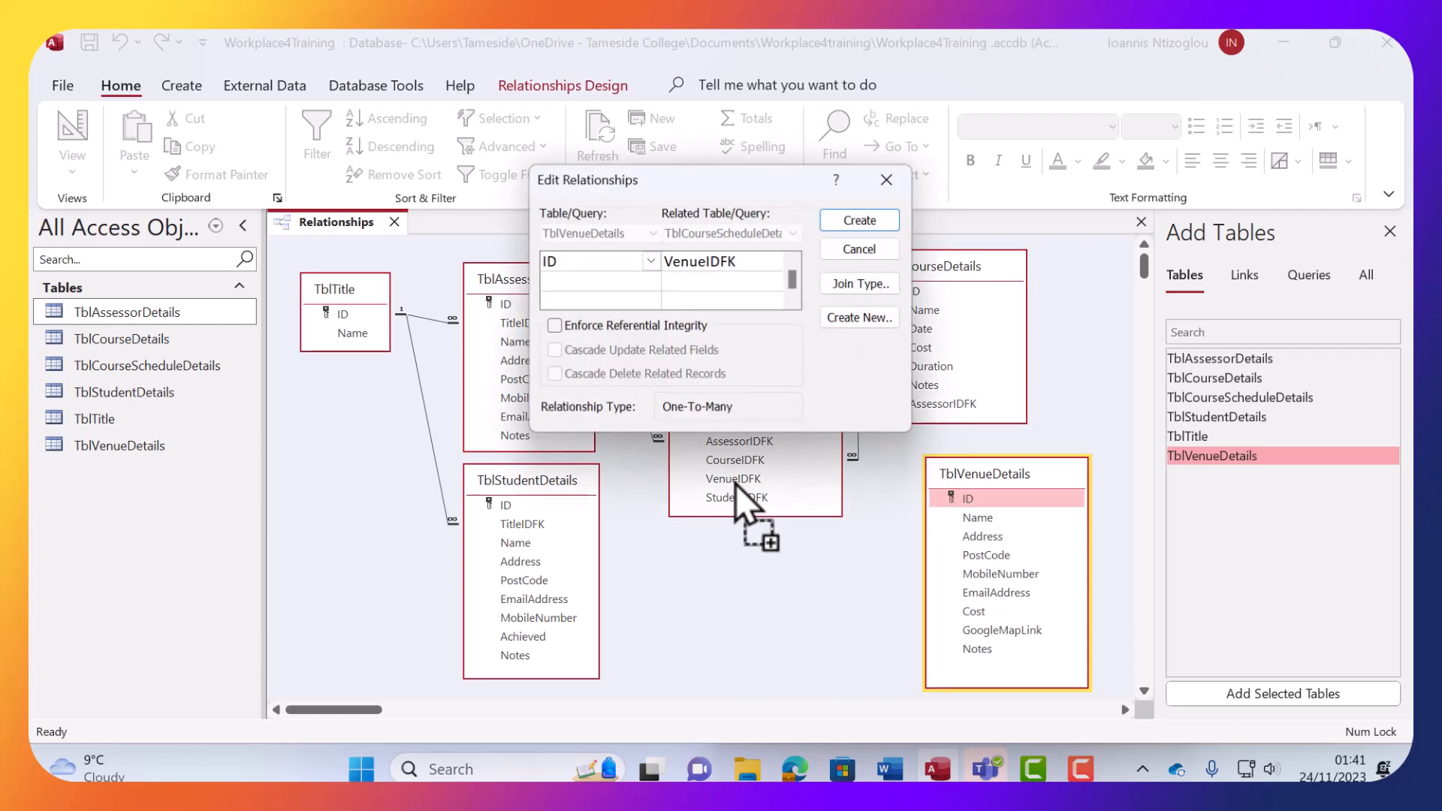
click(554, 326)
click(556, 350)
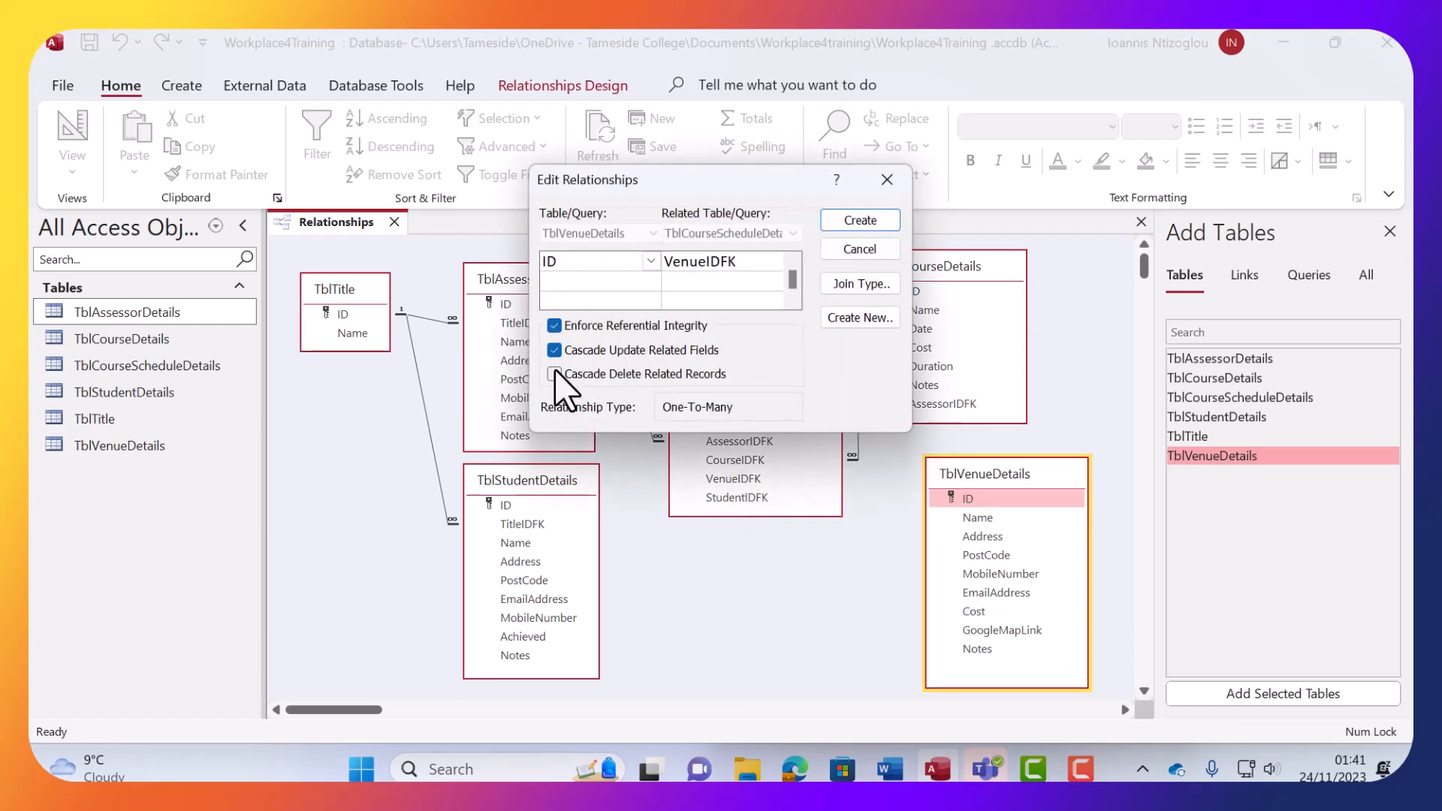
click(556, 374)
click(856, 221)
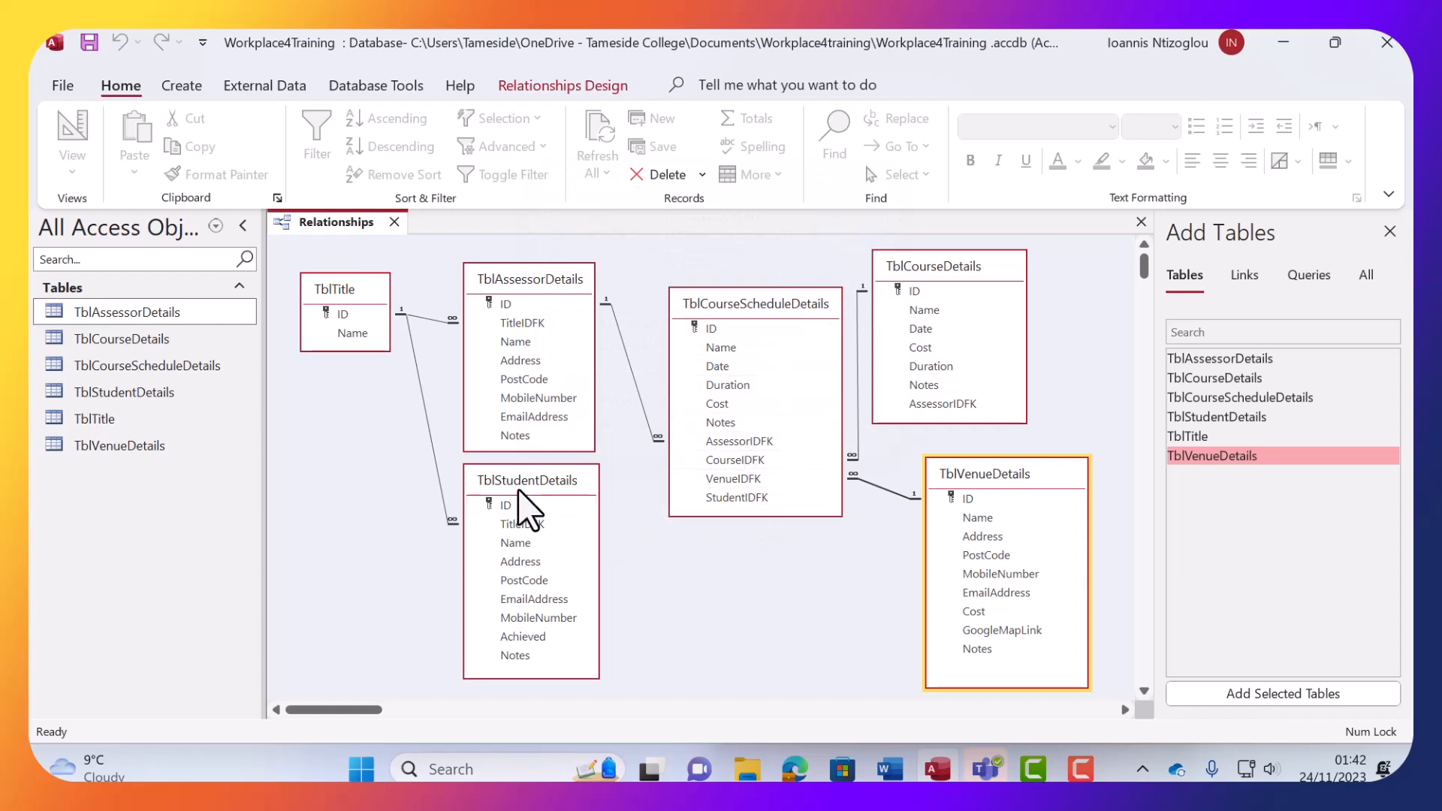
Create the relationship from TblStudentDetails' ID to TblCourseScheduleDetails' StudentIDFK, enforcing referential integrity with both cascade options, and dismiss the Add Tables list.
drag(497, 506, 722, 502)
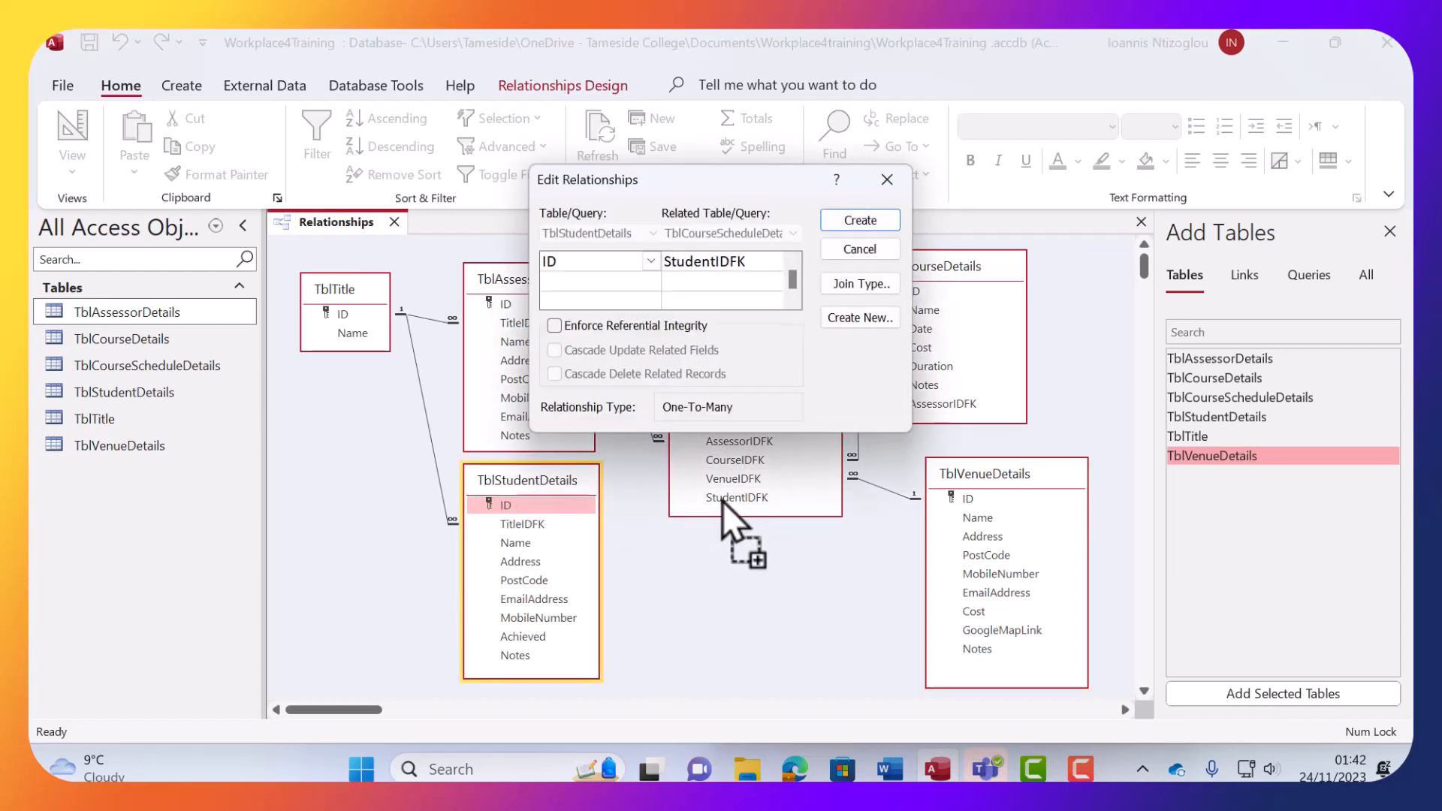
click(556, 326)
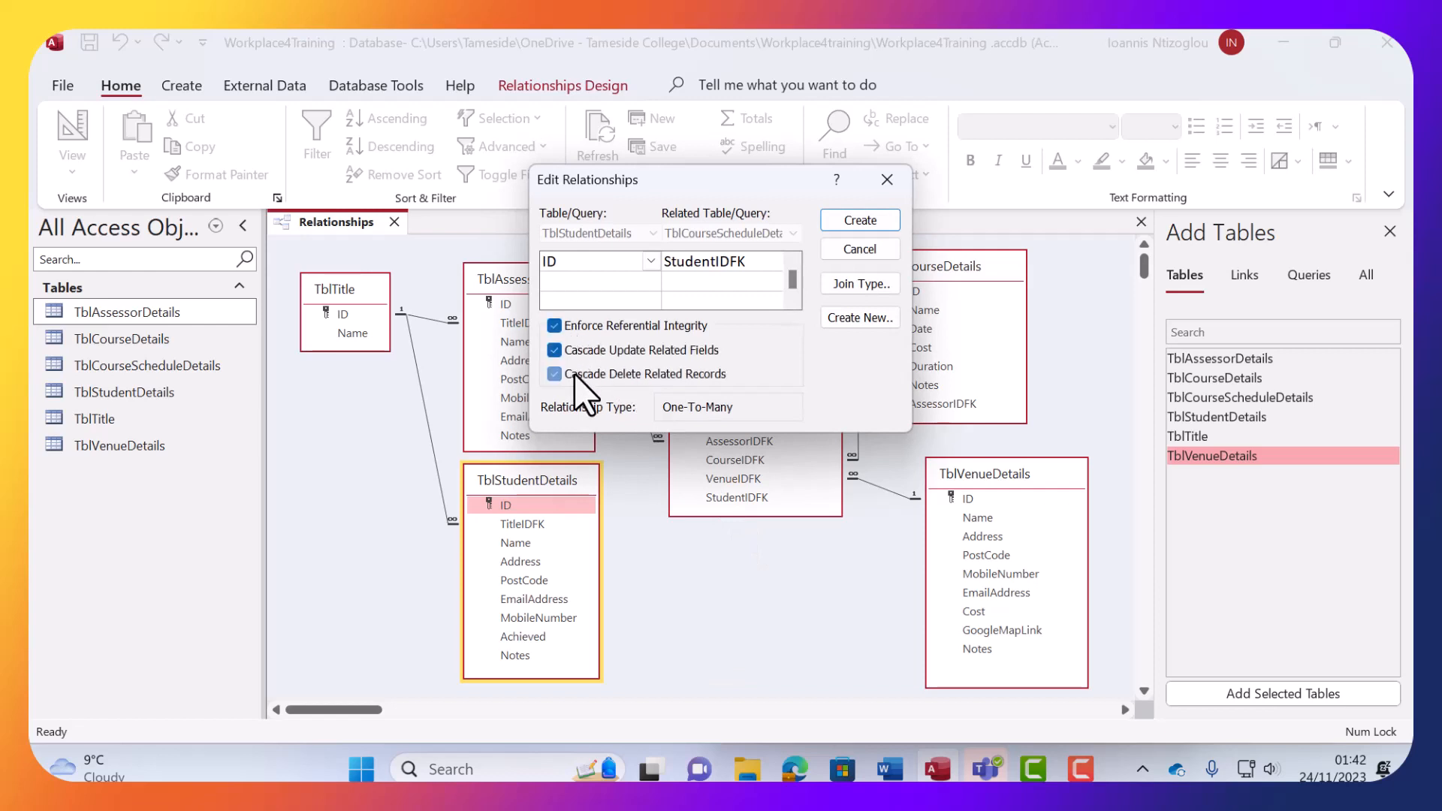
click(858, 222)
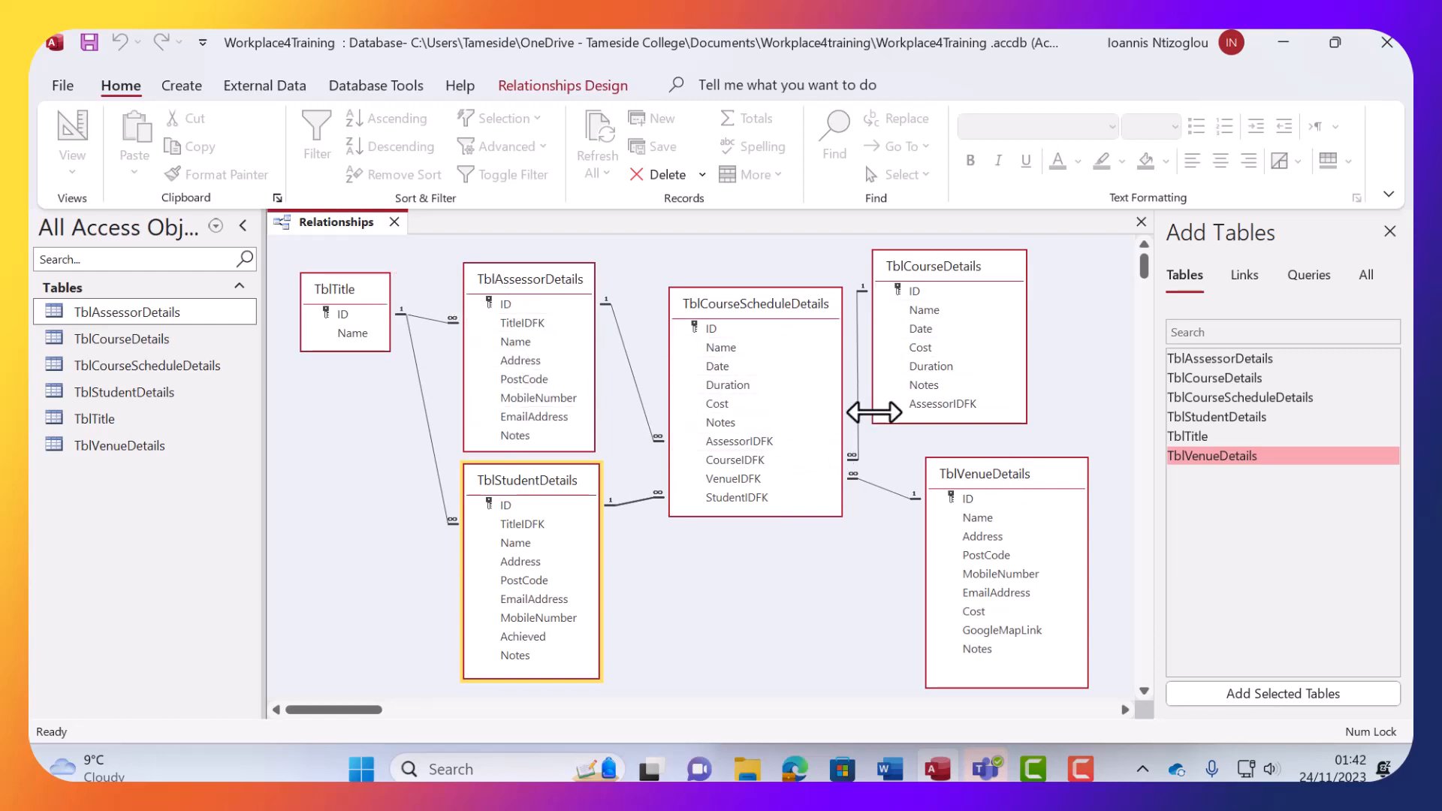
click(1389, 232)
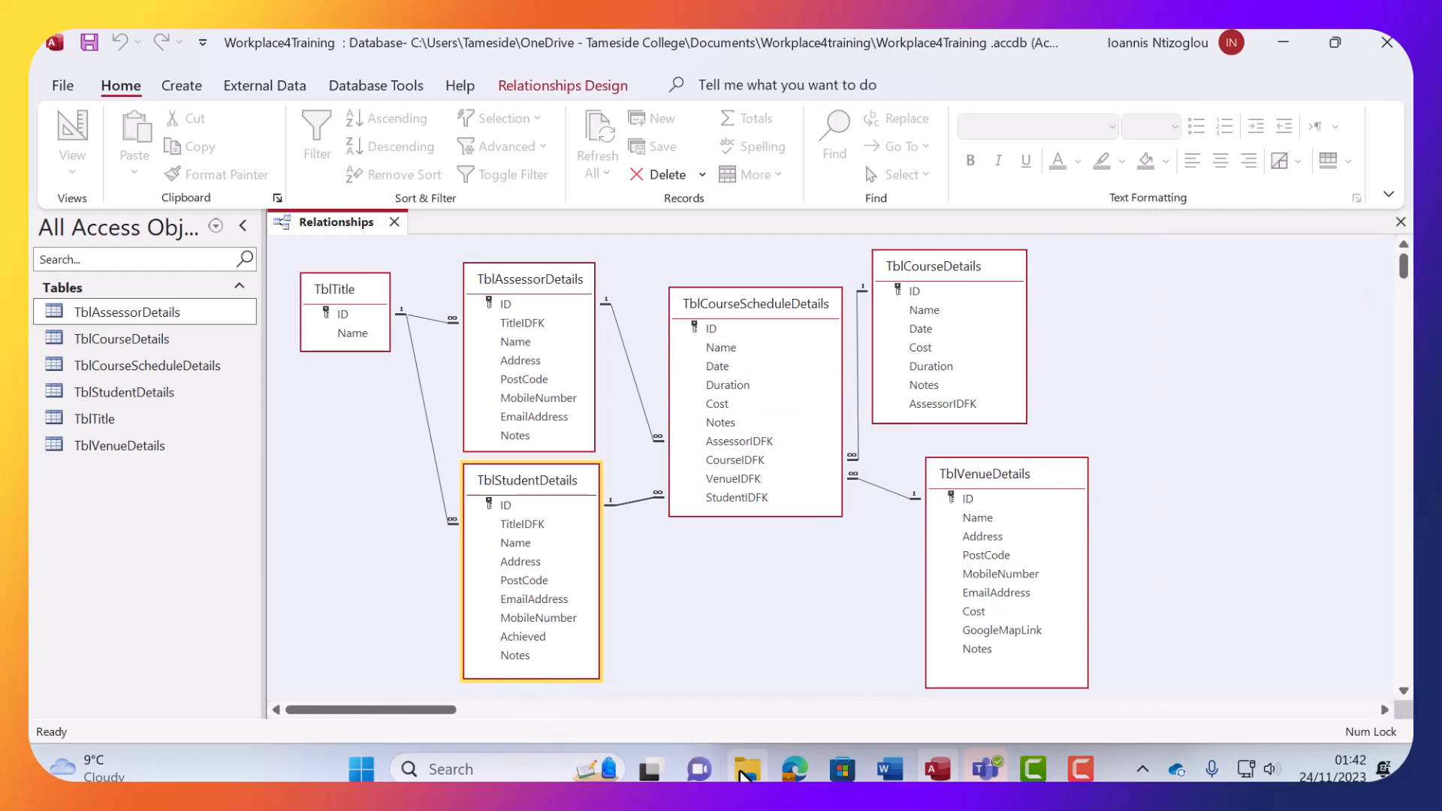
Switch to the ERD document in Word and shrink its window to sit beside the Relationships diagram for comparison.
click(889, 772)
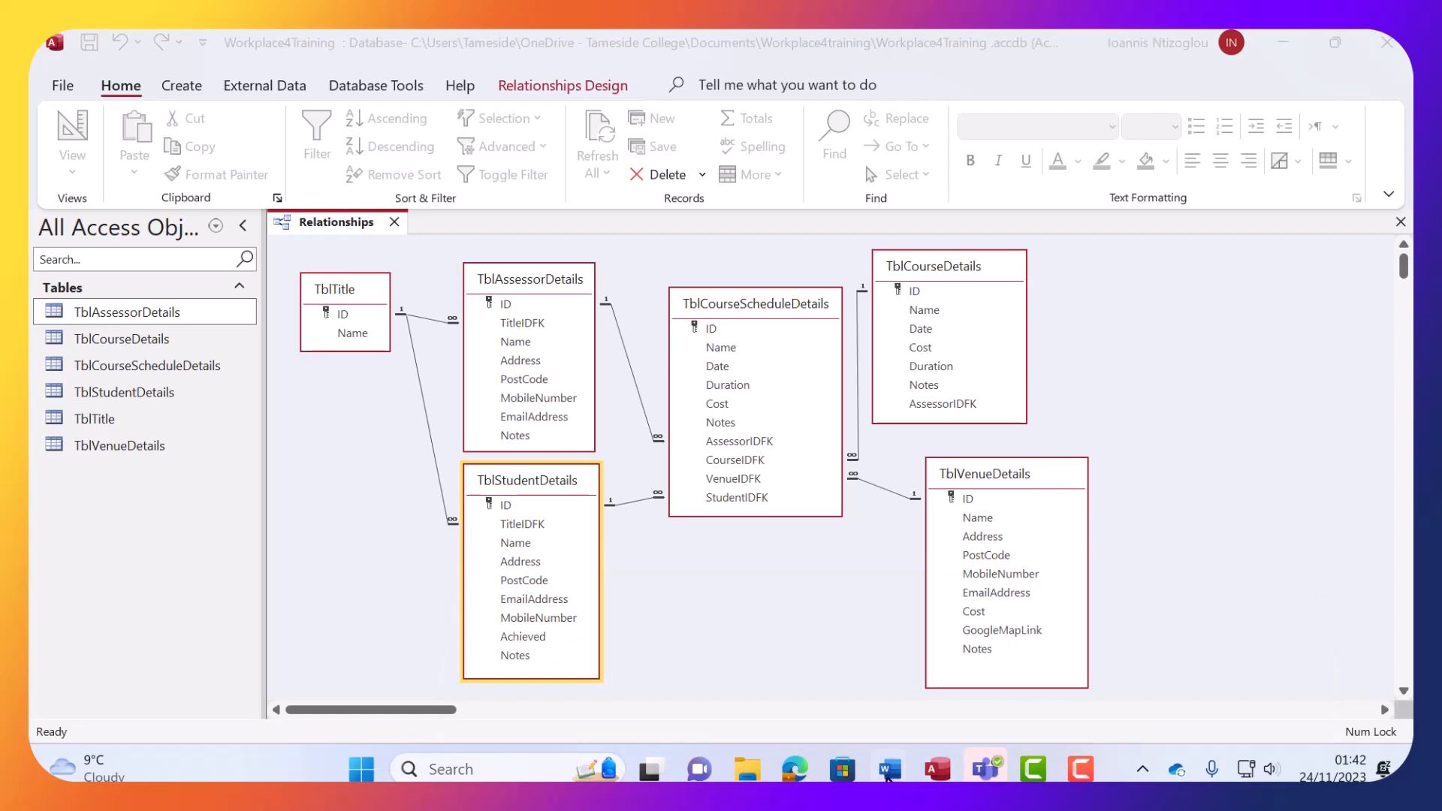
click(599, 714)
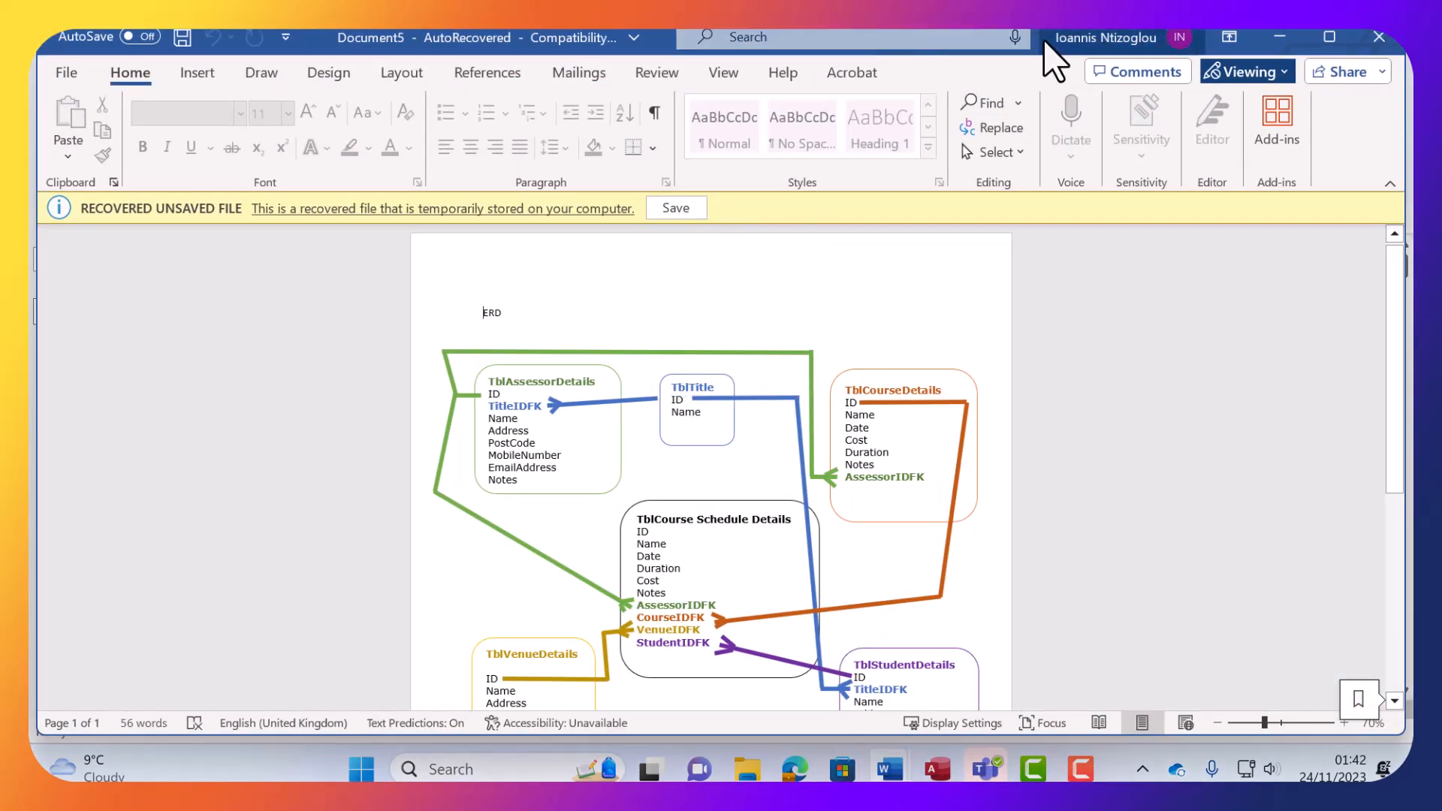
drag(1055, 60, 985, 138)
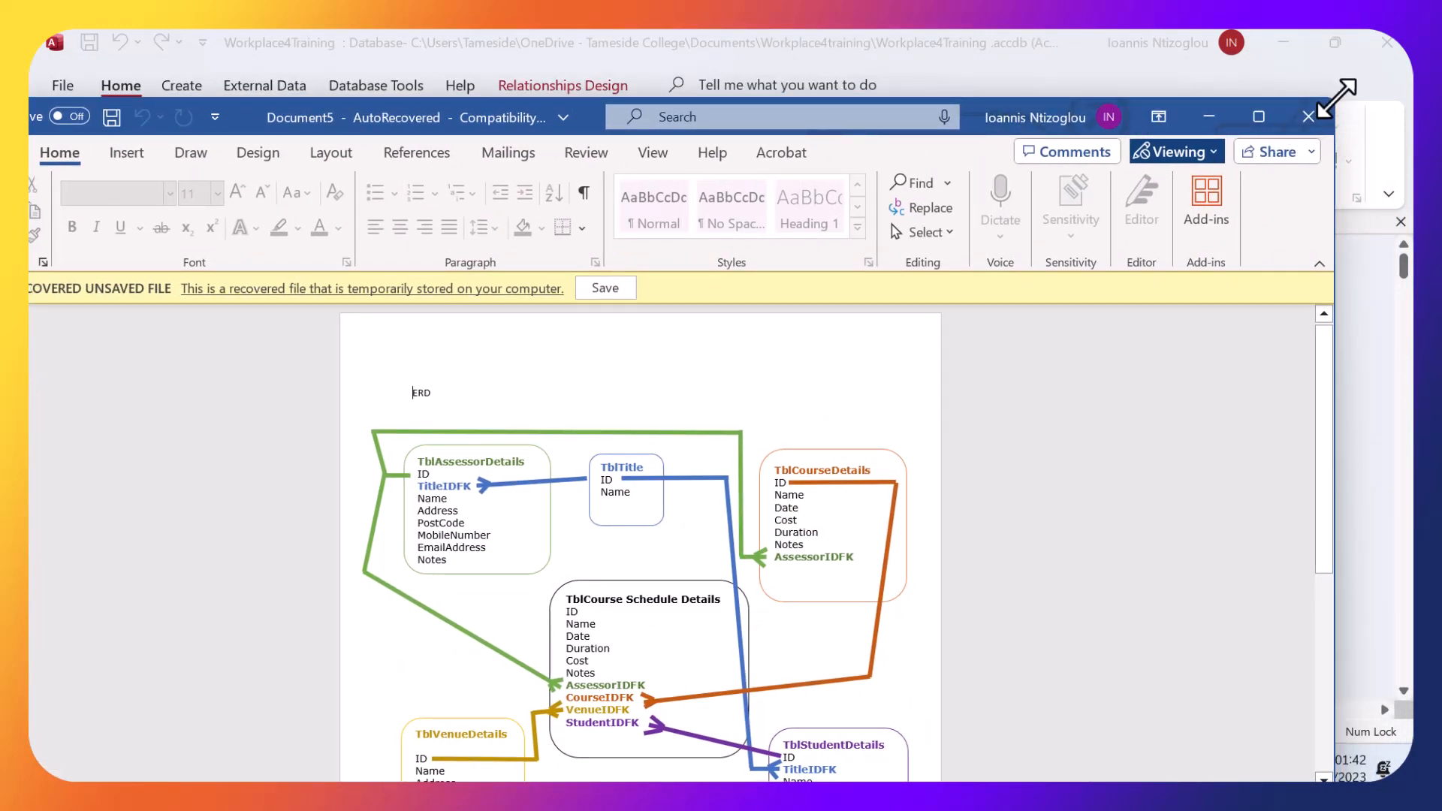
drag(1335, 99, 781, 256)
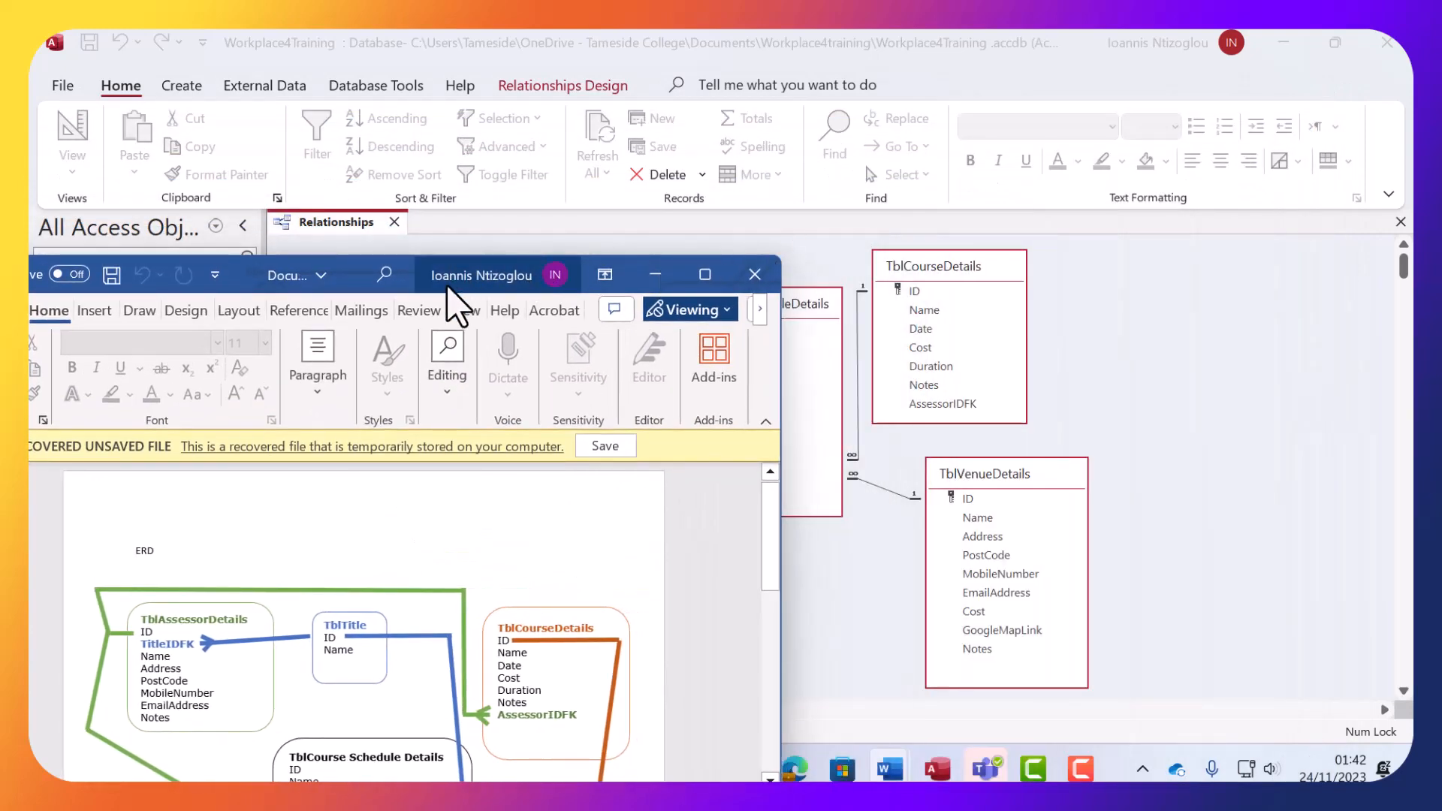
drag(390, 283, 480, 75)
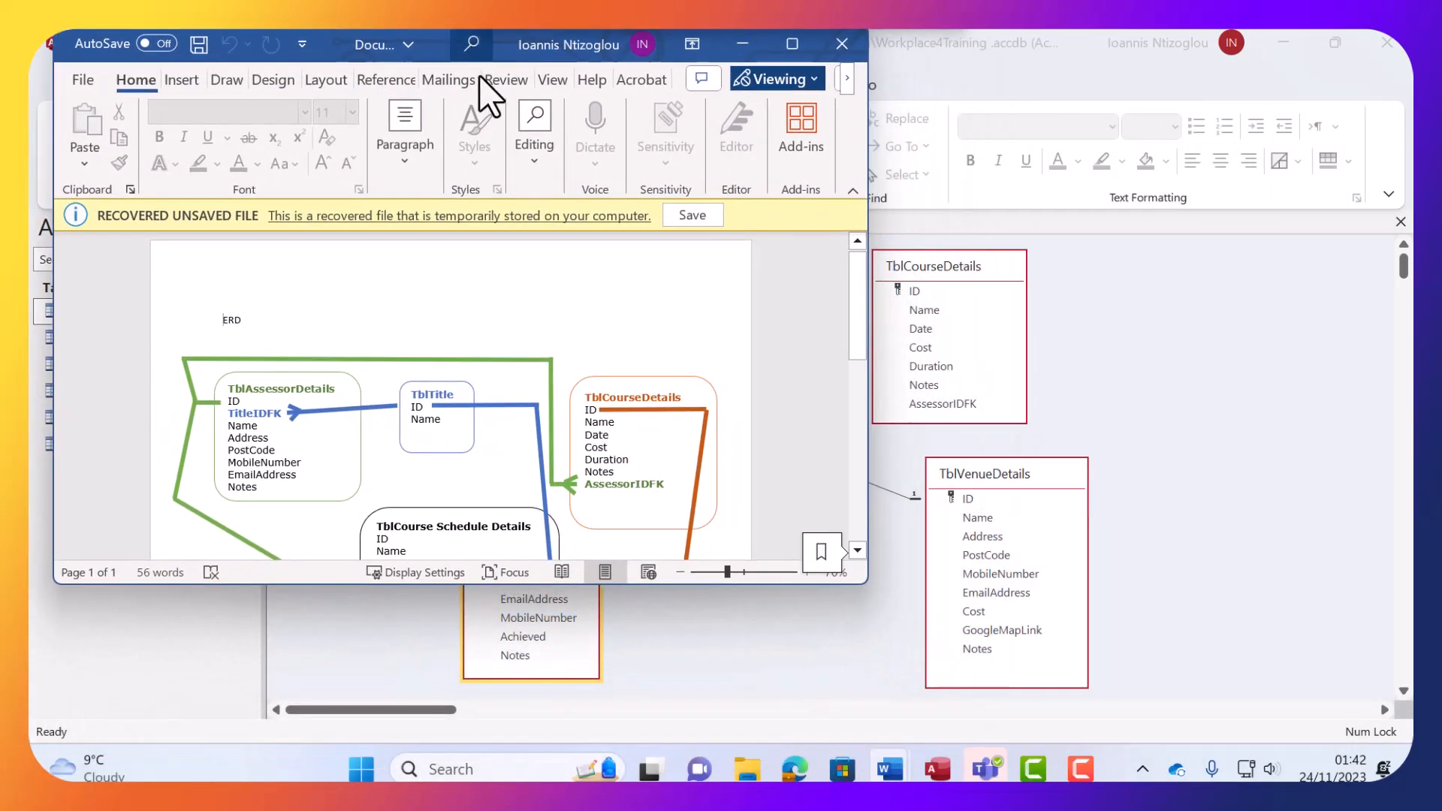
scroll(557, 436, down, 2)
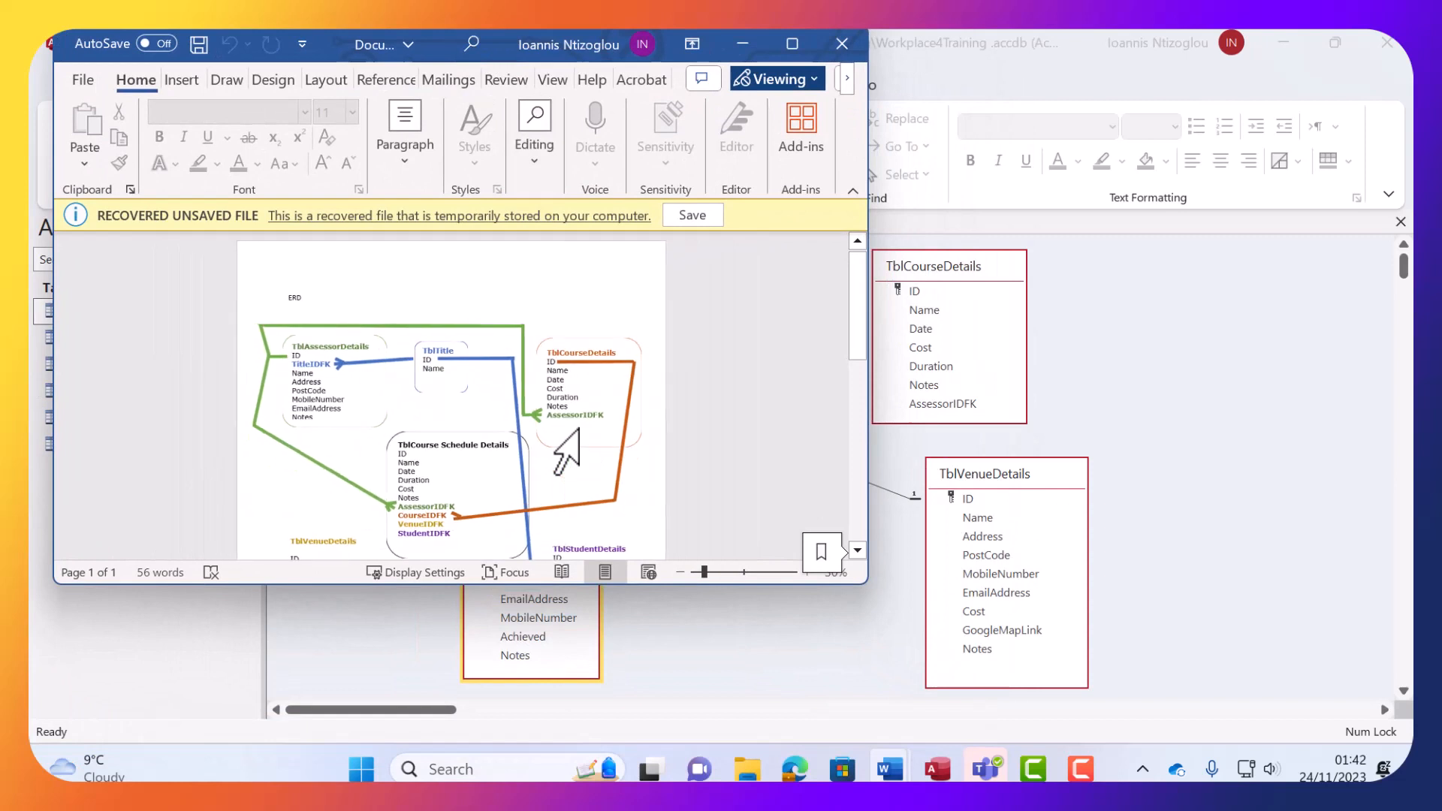
scroll(571, 439, down, 4)
scroll(572, 425, up, 2)
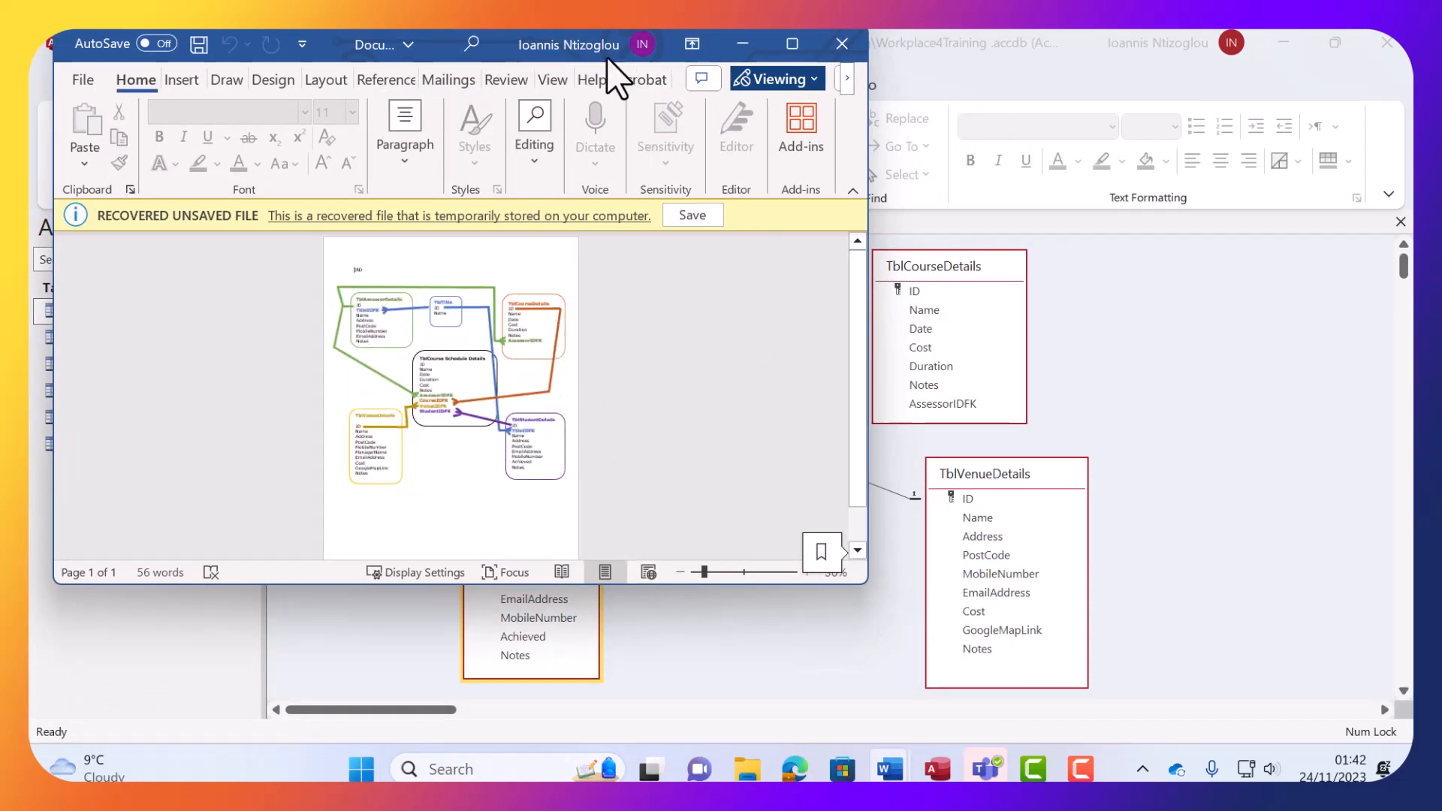
drag(434, 55, 805, 107)
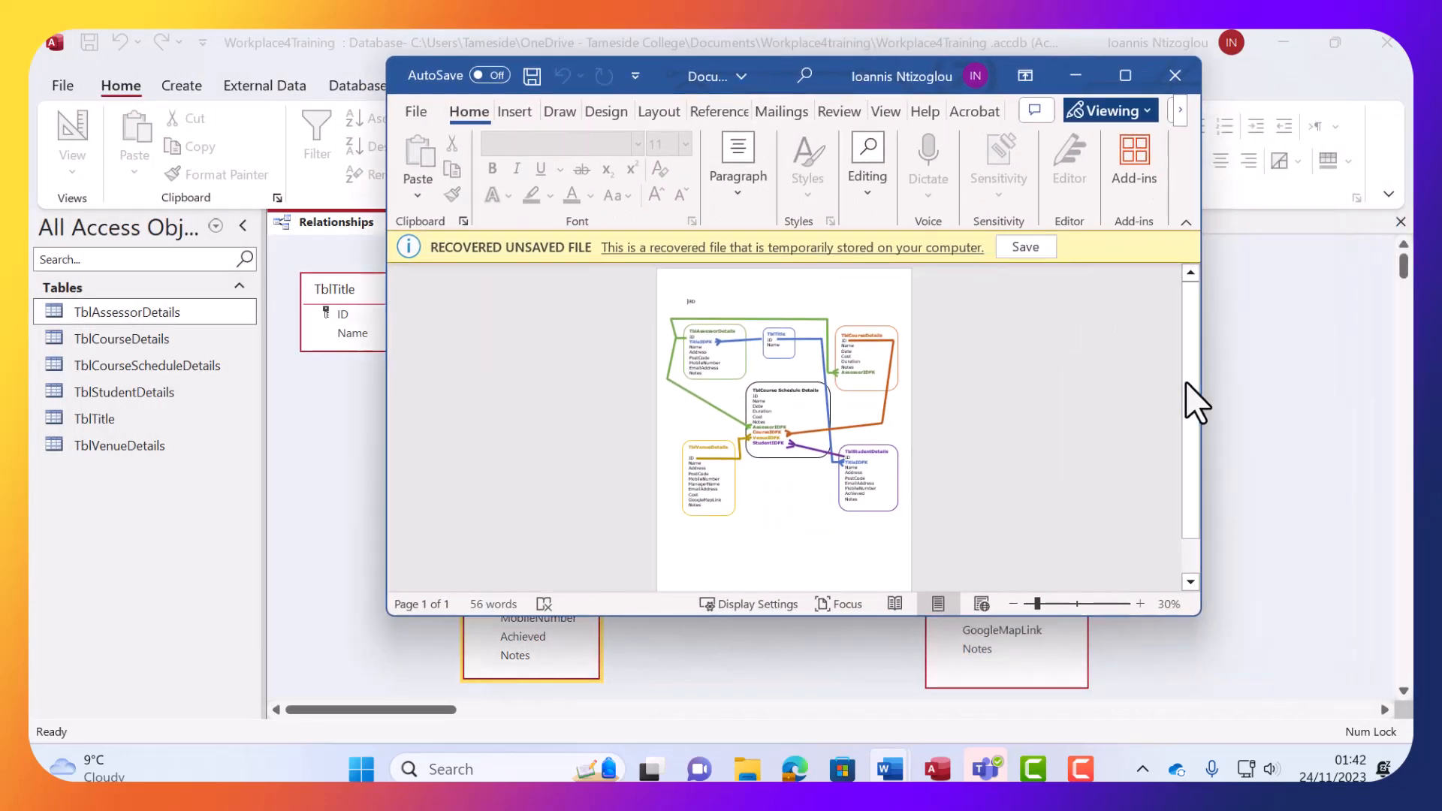
drag(1201, 390, 710, 364)
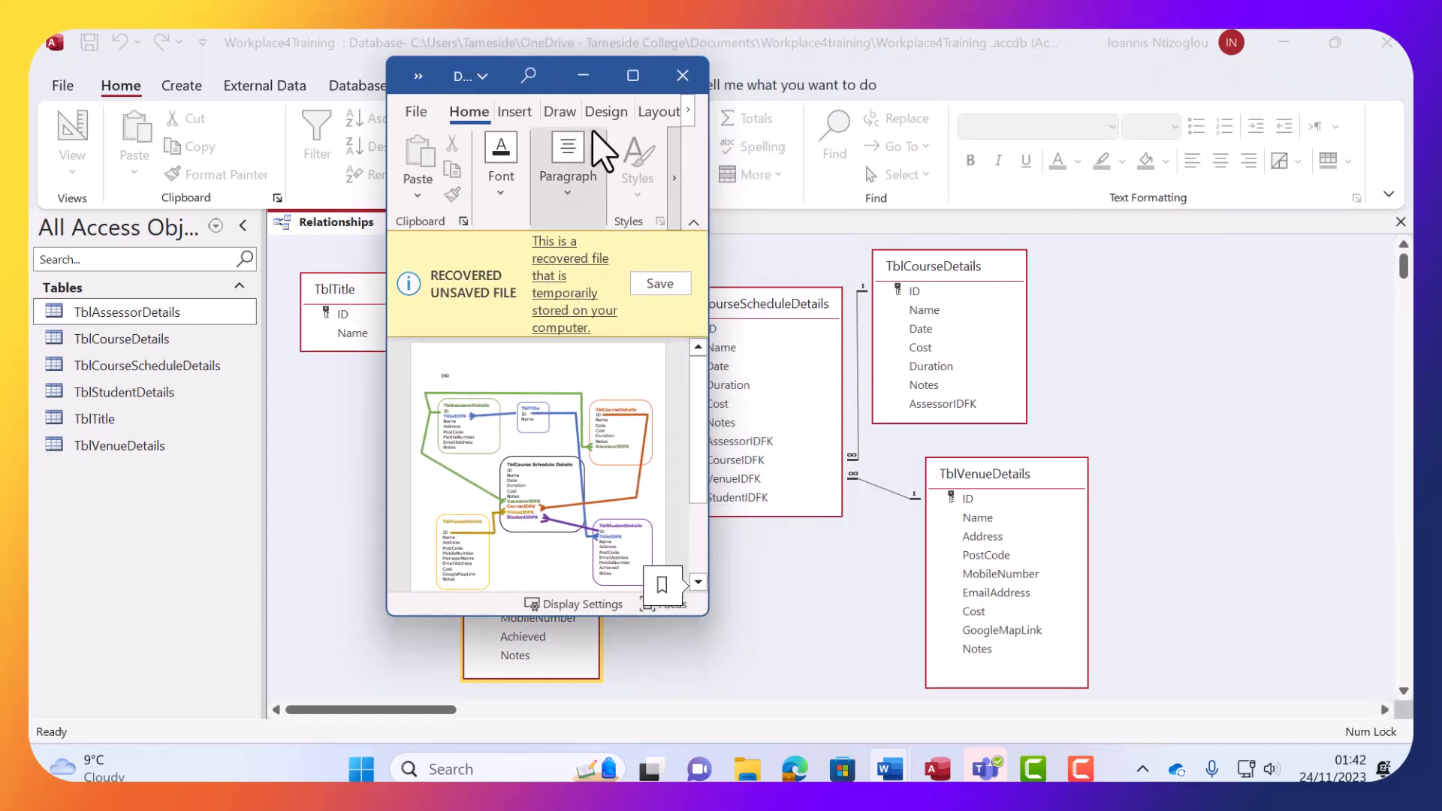
drag(544, 77, 1259, 113)
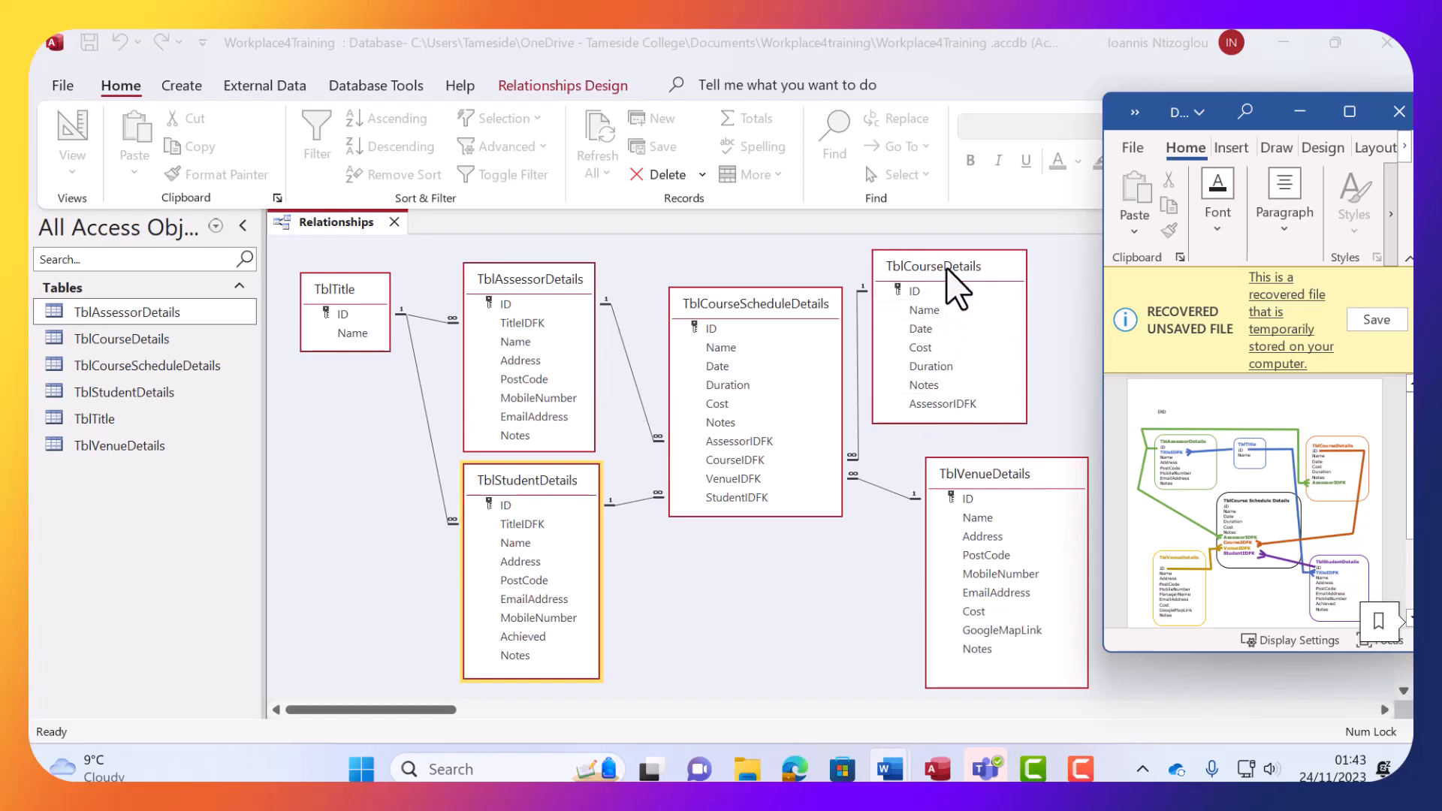
Move the TblCourseDetails box farther from TblCourseScheduleDetails in the Relationships diagram, and bring the Word ERD back into view.
drag(952, 267, 1017, 263)
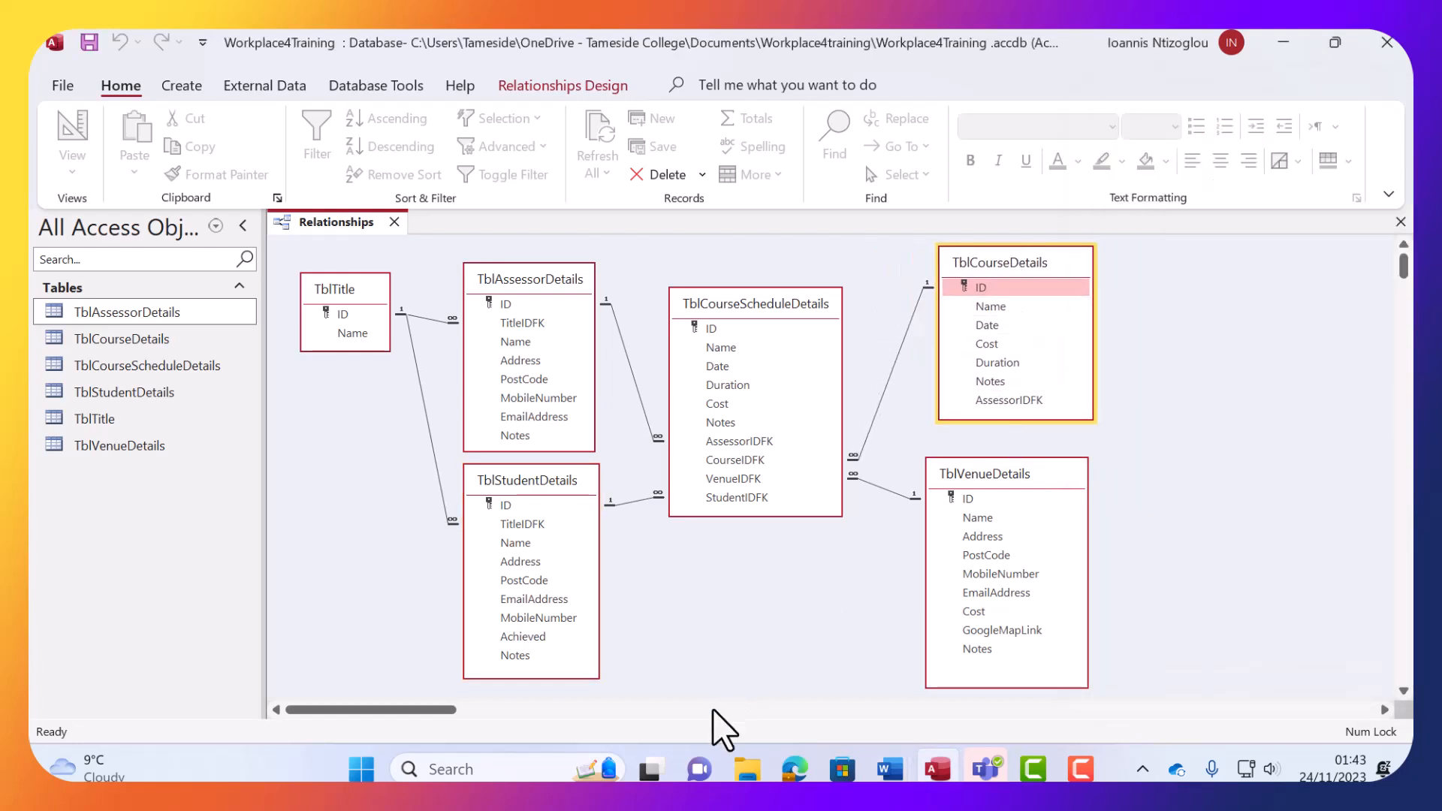
mouse_move(911, 768)
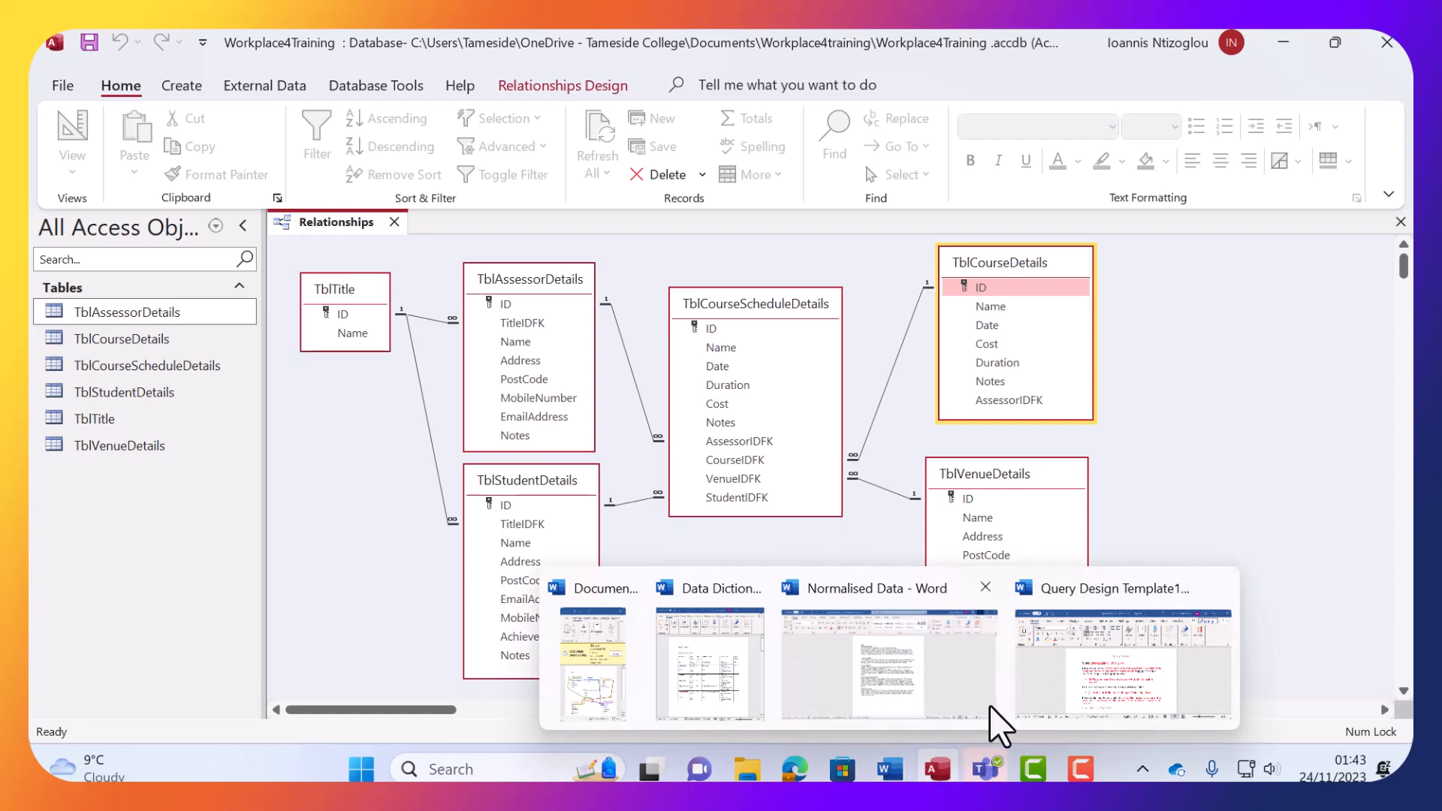
click(639, 694)
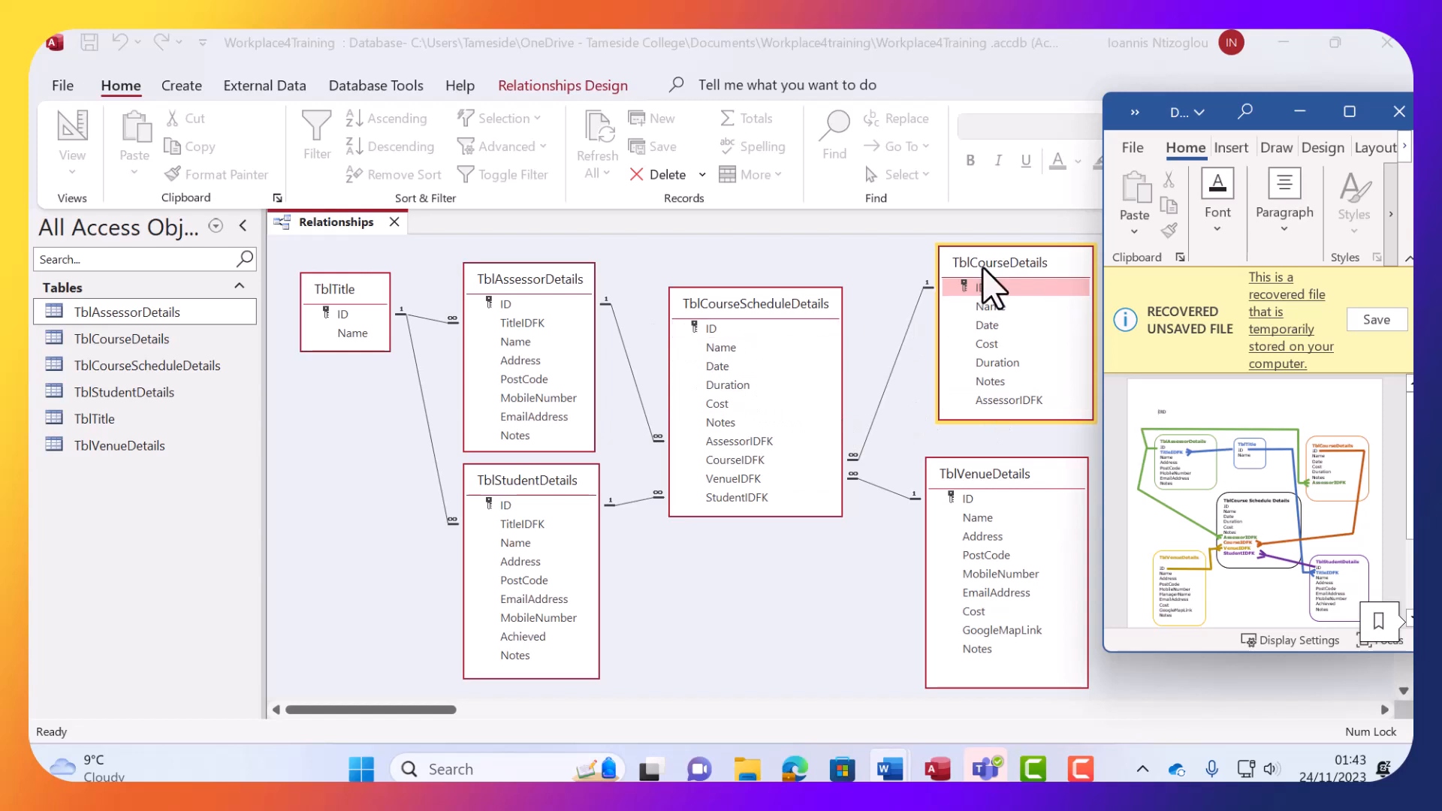
Create the relationship from TblAssessorDetails' ID to TblCourseDetails' AssessorIDFK, enforcing referential integrity with cascade update and cascade delete.
click(501, 306)
drag(502, 306, 994, 409)
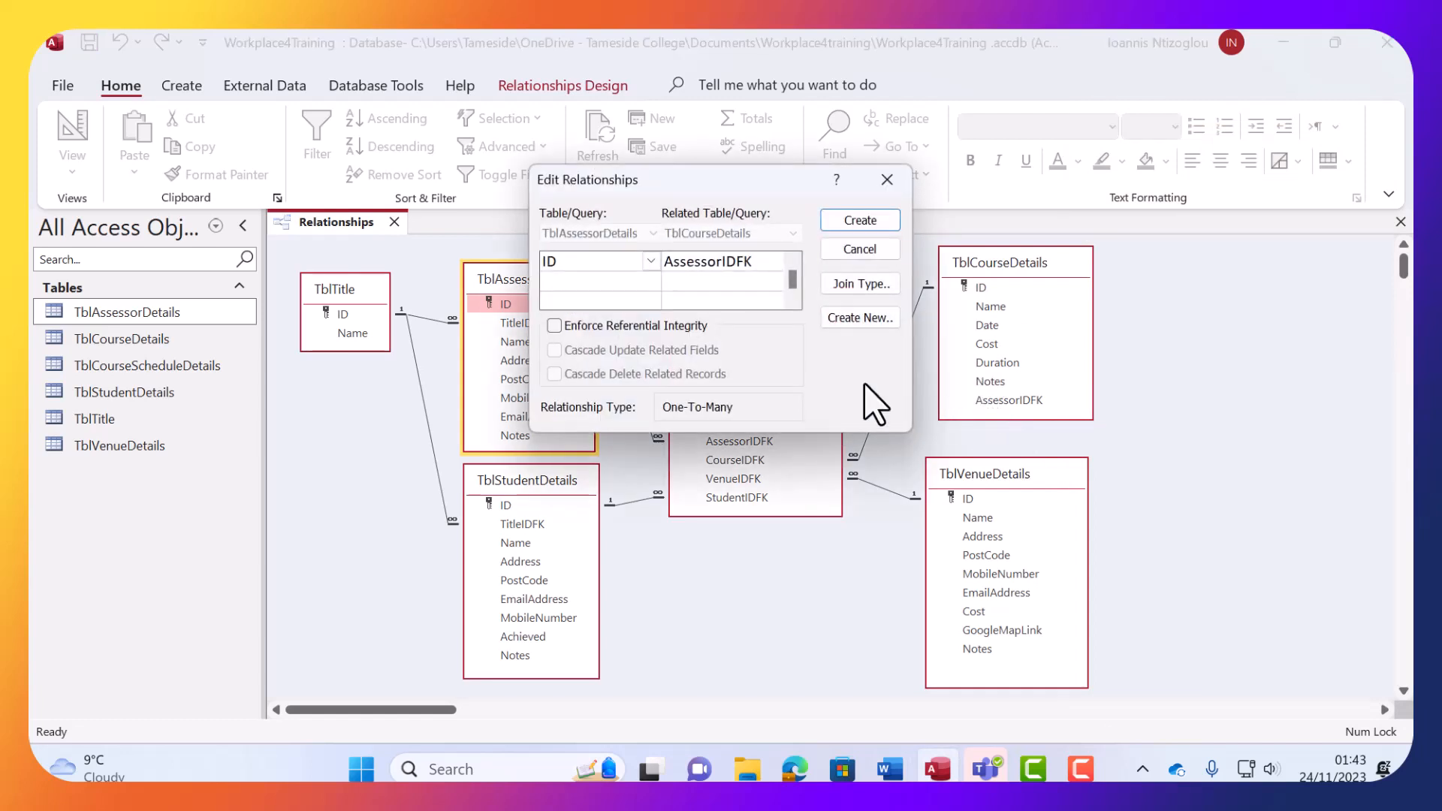
click(558, 326)
click(582, 351)
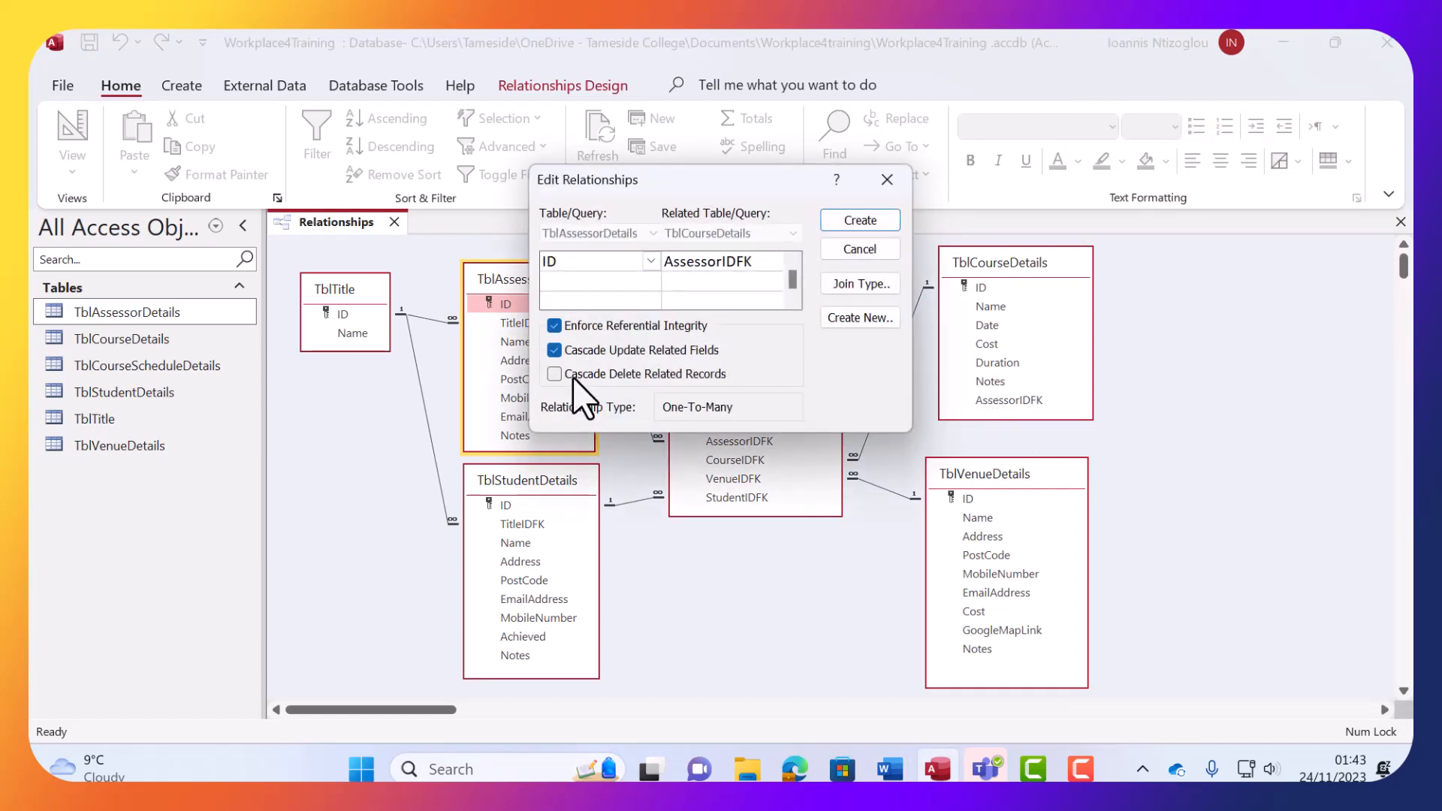
click(861, 222)
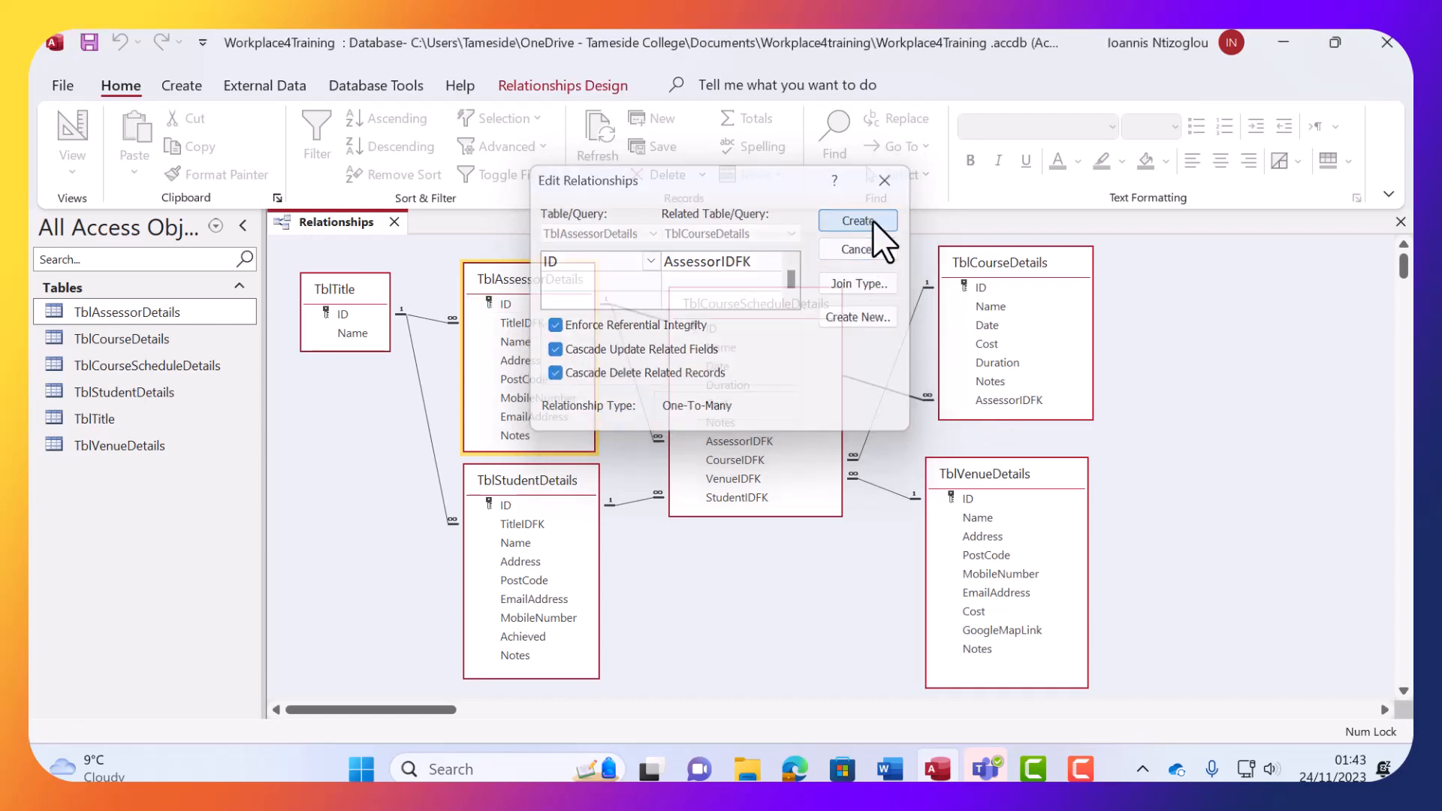
Rearrange the Relationships diagram with TblCourseDetails right of TblAssessorDetails, TblCourseScheduleDetails diagonally below it, and TblVenueDetails at the far right.
drag(778, 304, 806, 443)
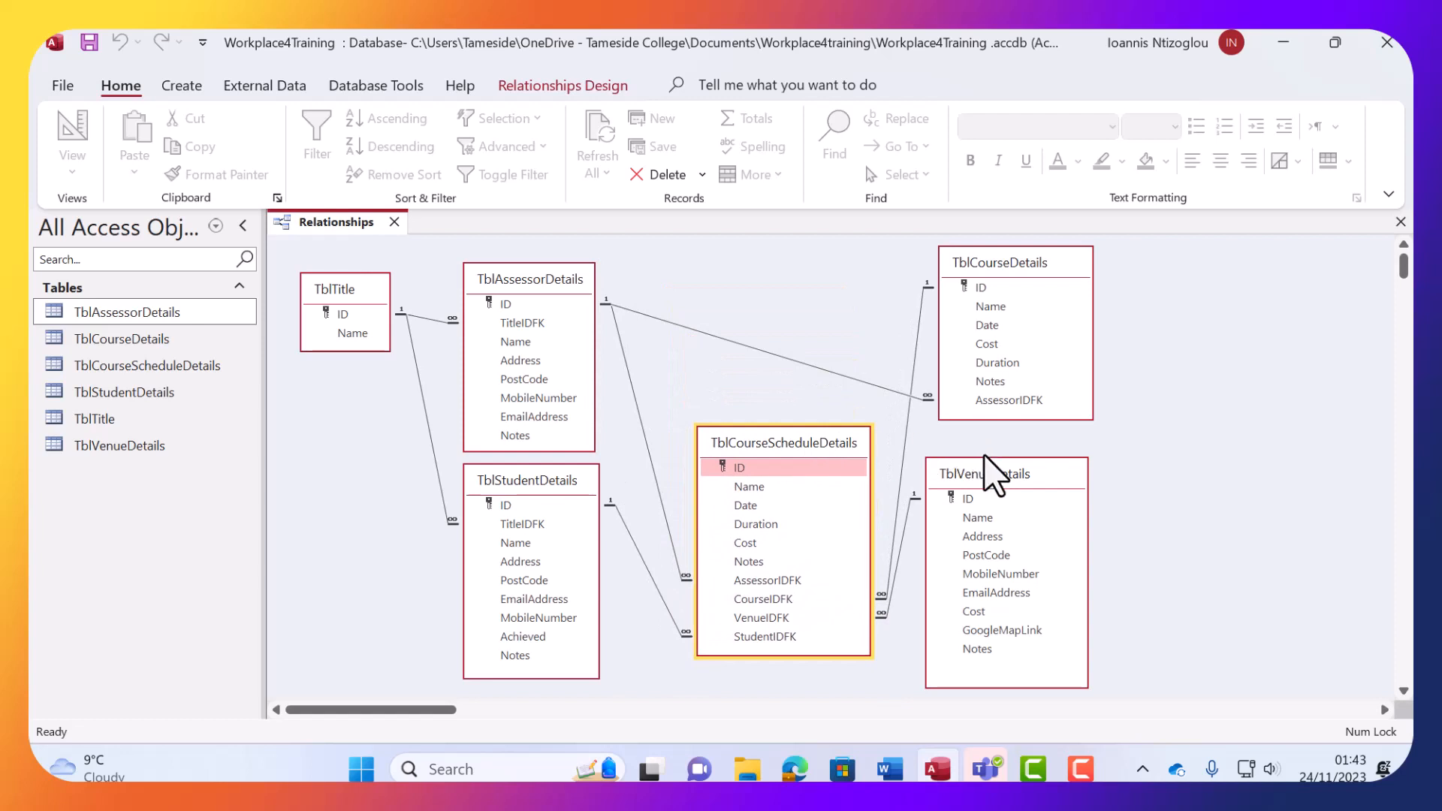
drag(999, 480, 1199, 456)
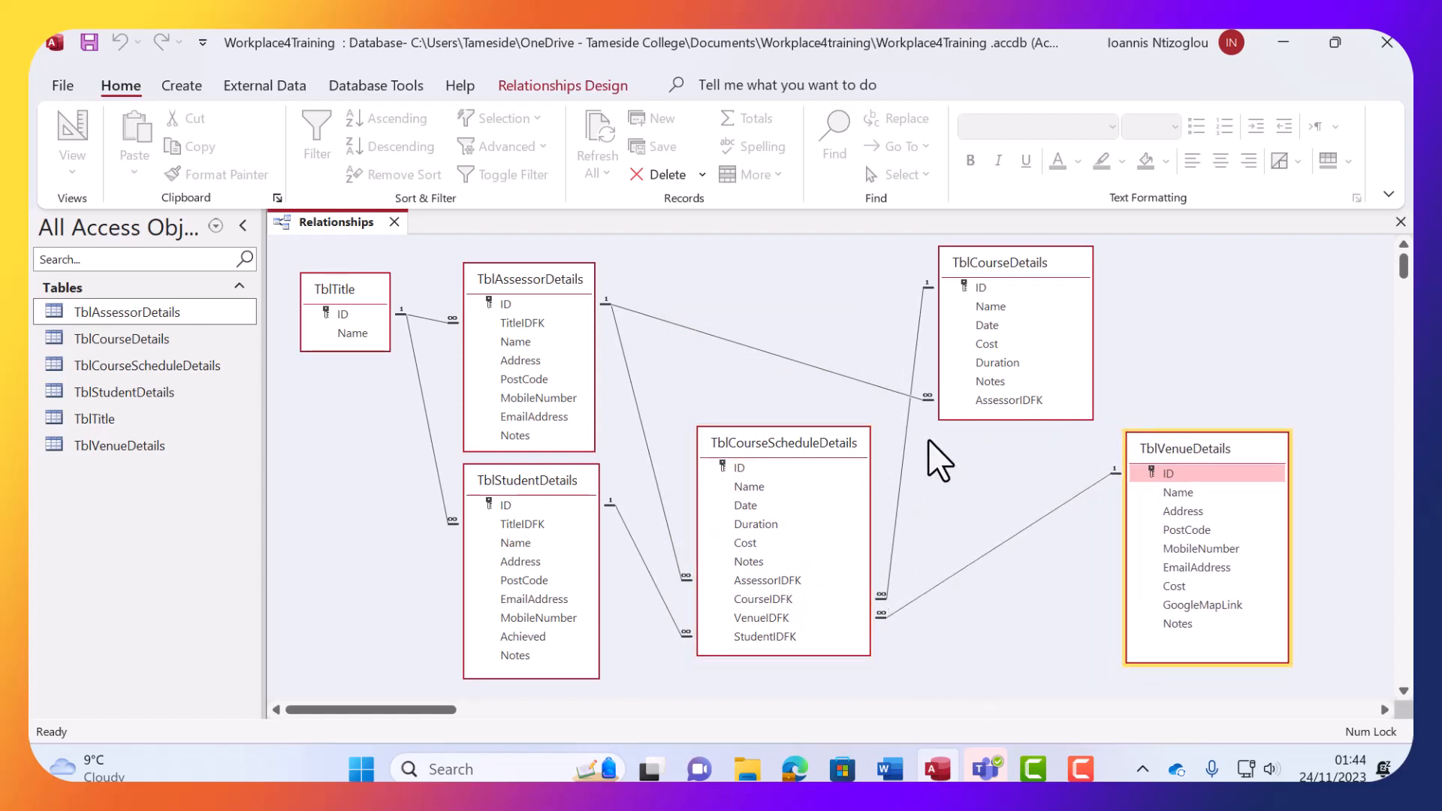
drag(798, 448, 1008, 467)
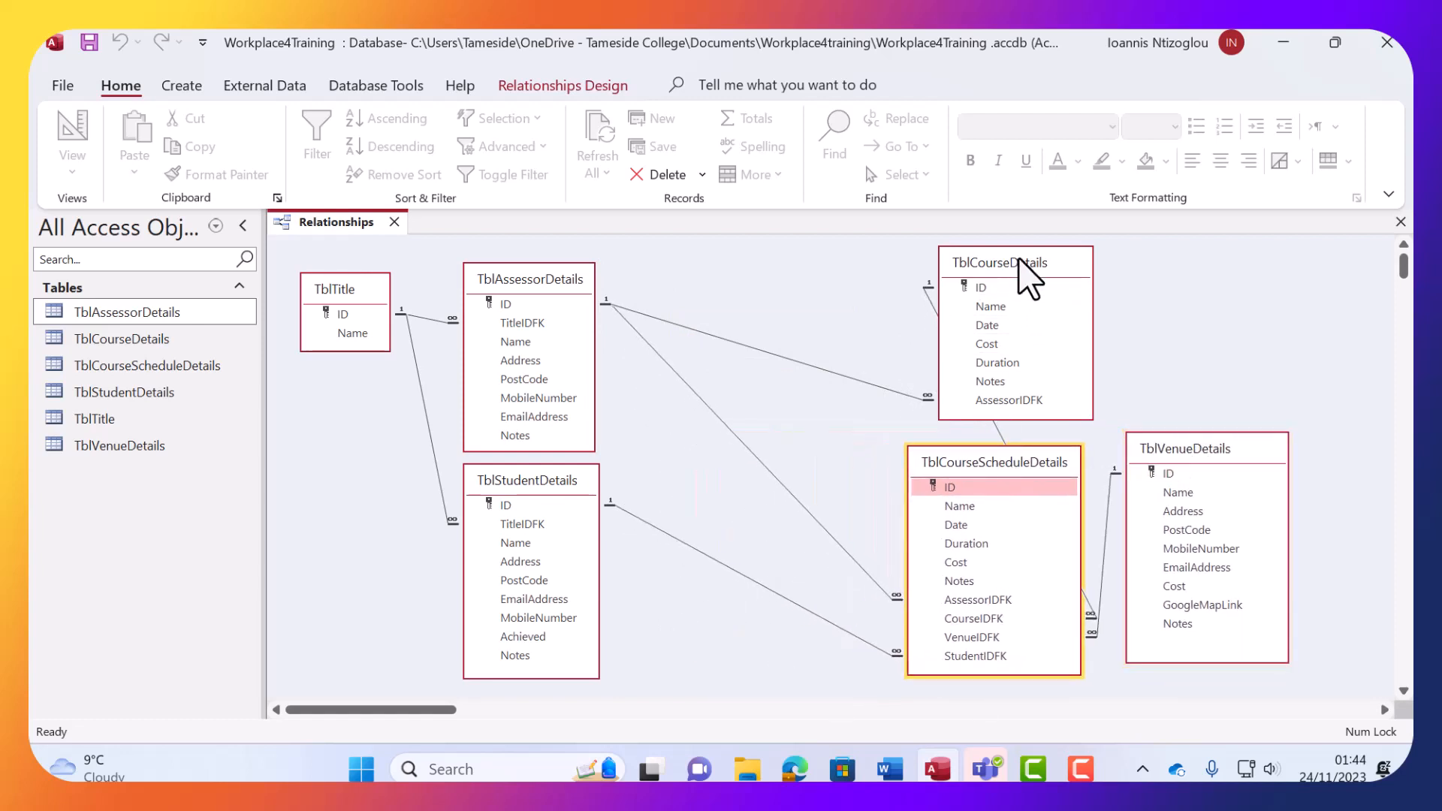
drag(1014, 259, 754, 353)
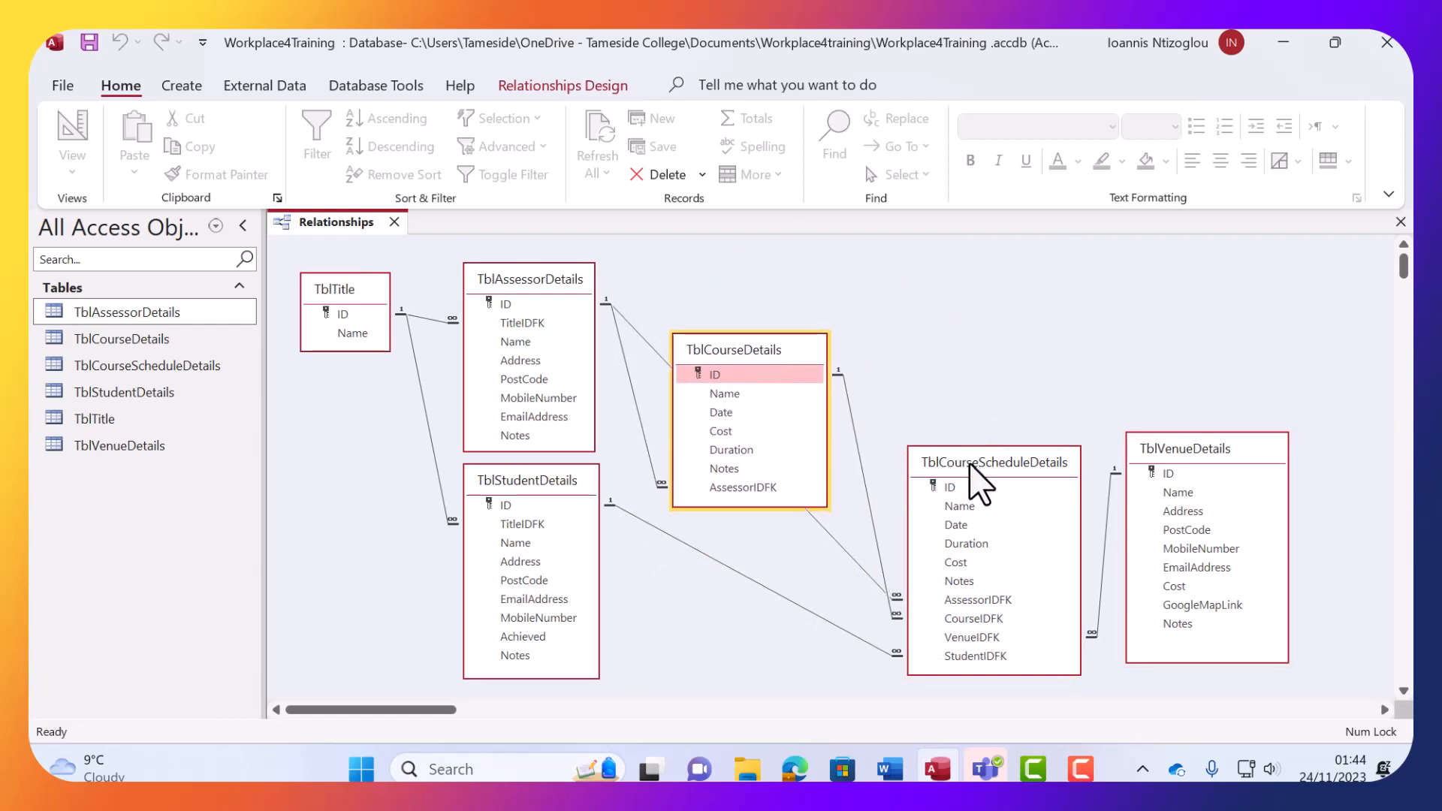
mouse_move(972, 473)
mouse_down()
mouse_move(968, 354)
mouse_move(991, 345)
mouse_move(981, 481)
mouse_up()
click(763, 349)
drag(763, 353, 812, 268)
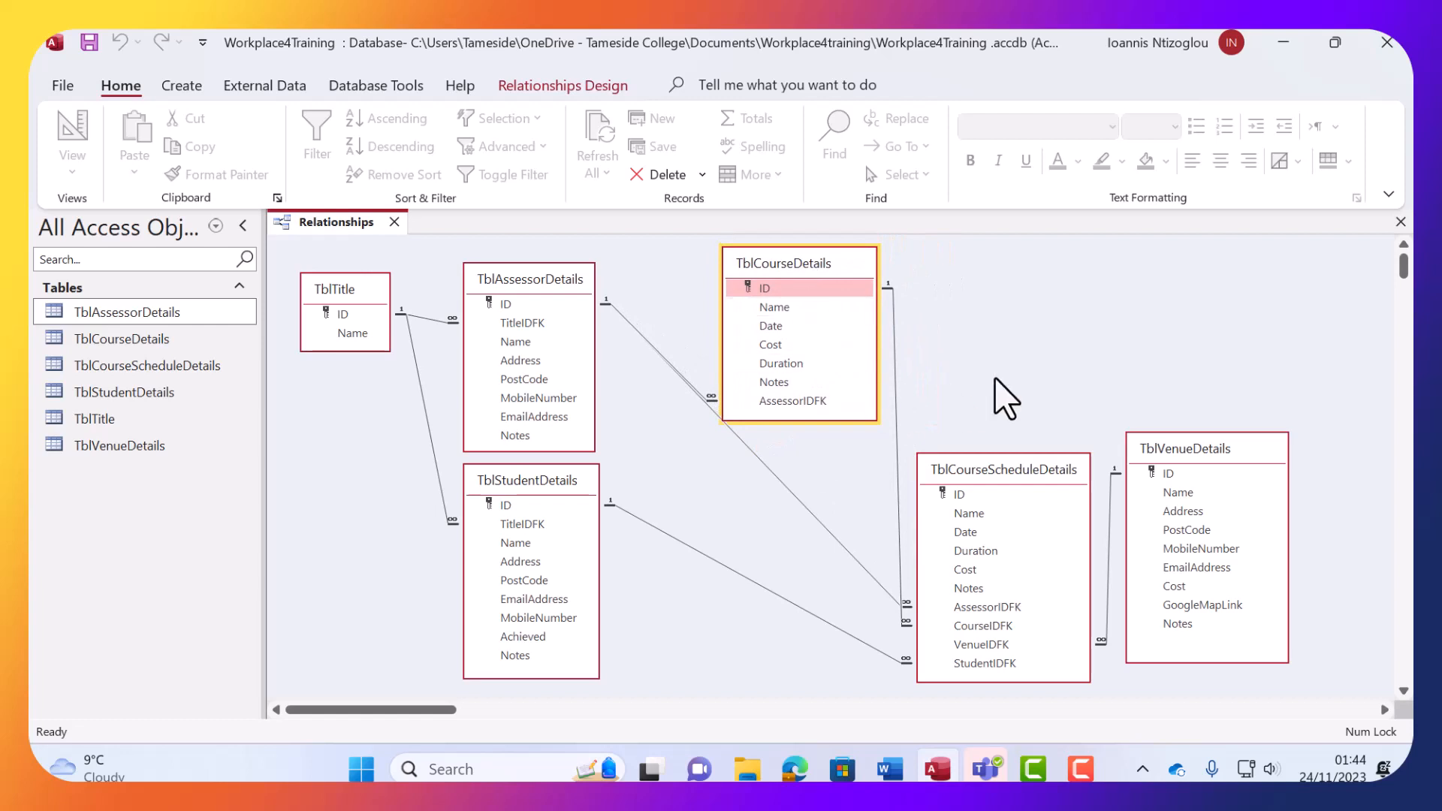
click(1039, 393)
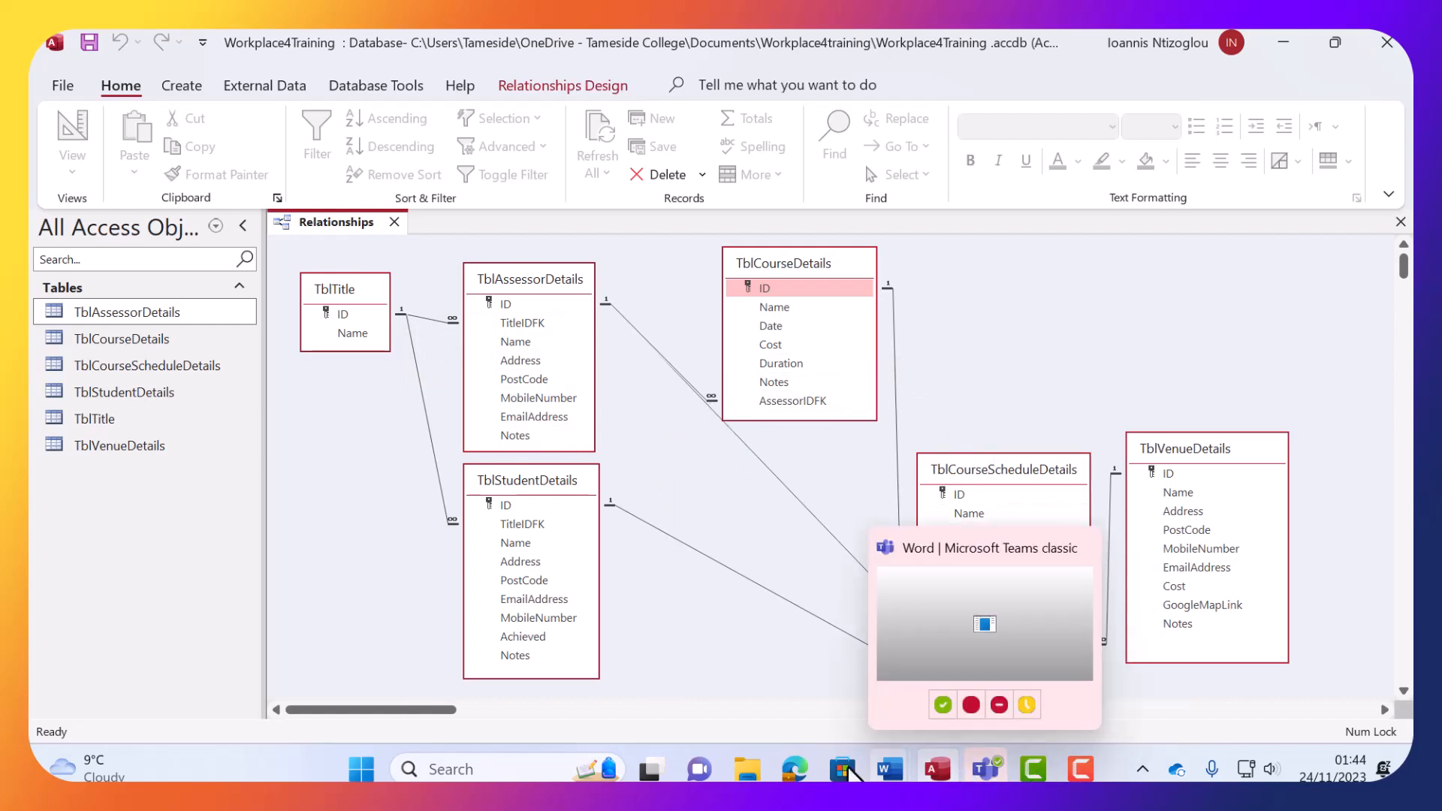
Switch to the Word ERD, enlarge it to full screen to compare its table links with the Relationships diagram, and return to Access.
mouse_move(757, 772)
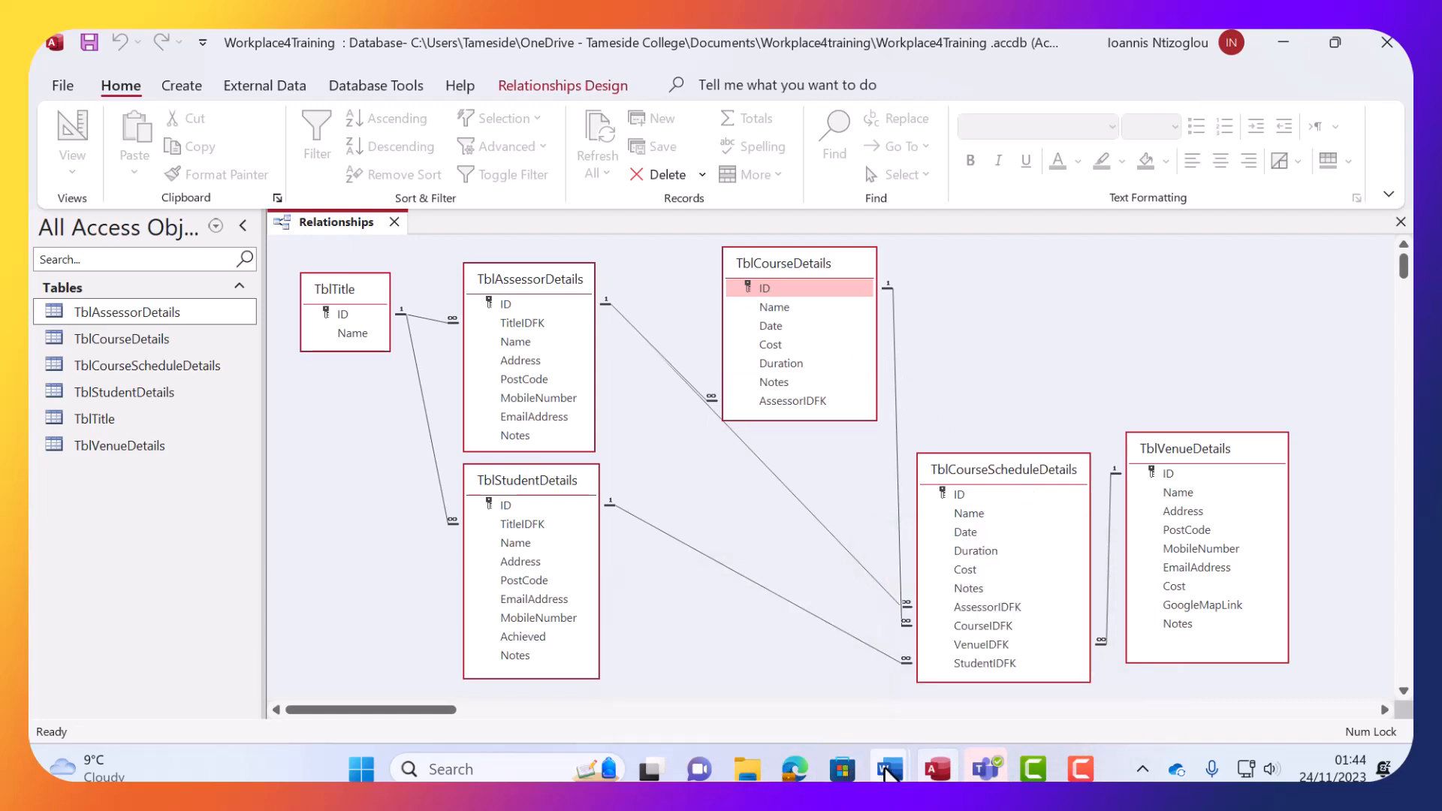
mouse_move(889, 770)
click(638, 696)
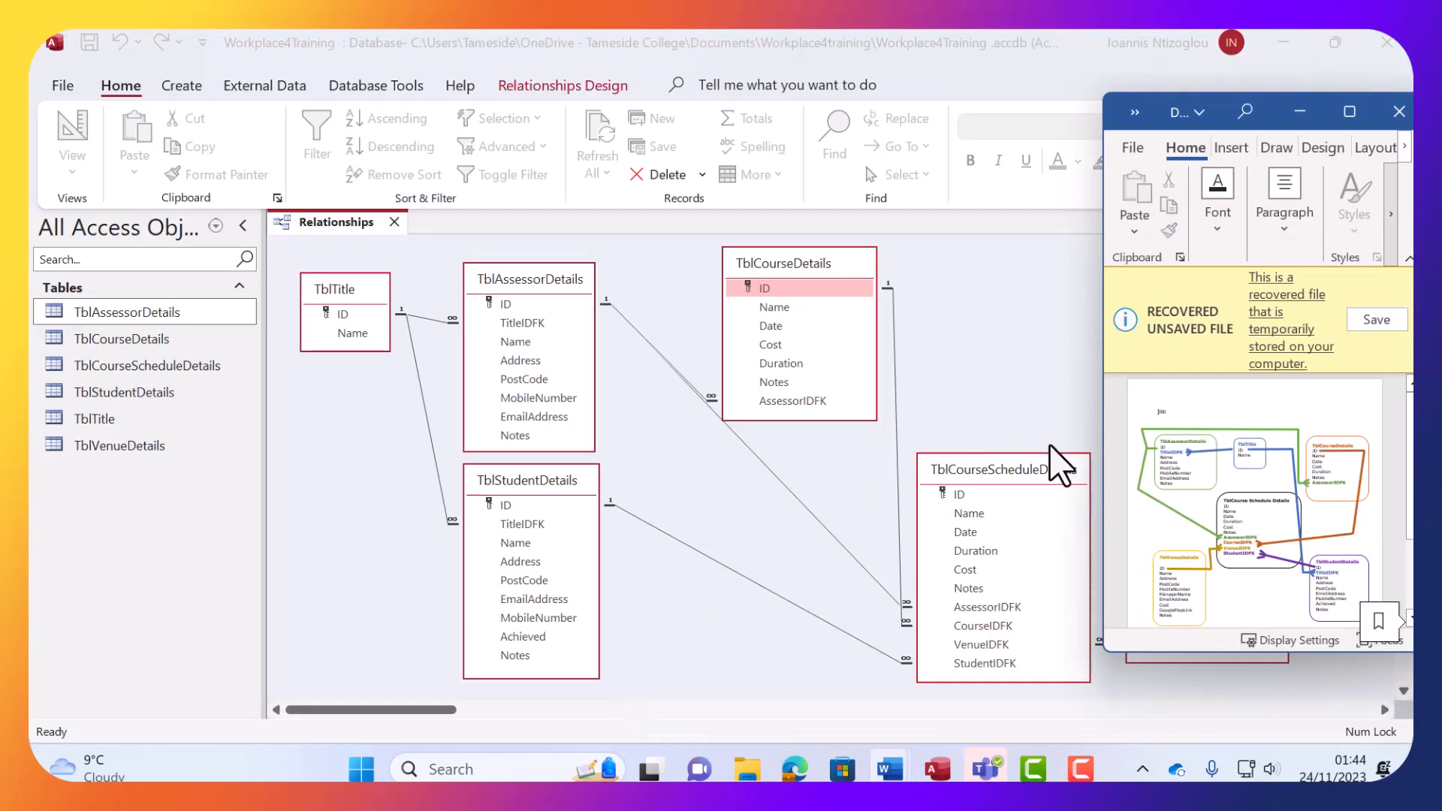
click(1349, 112)
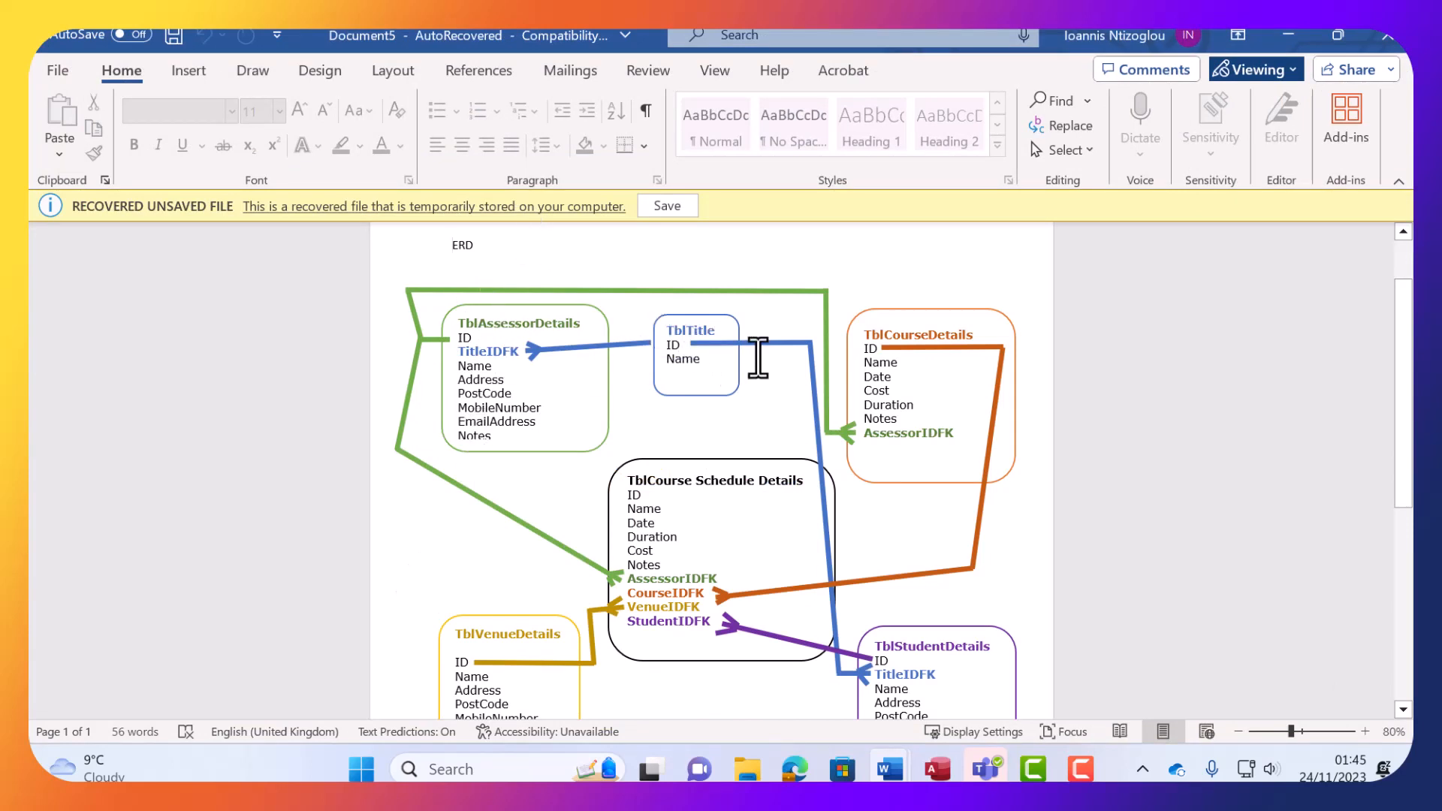
scroll(886, 416, down, 3)
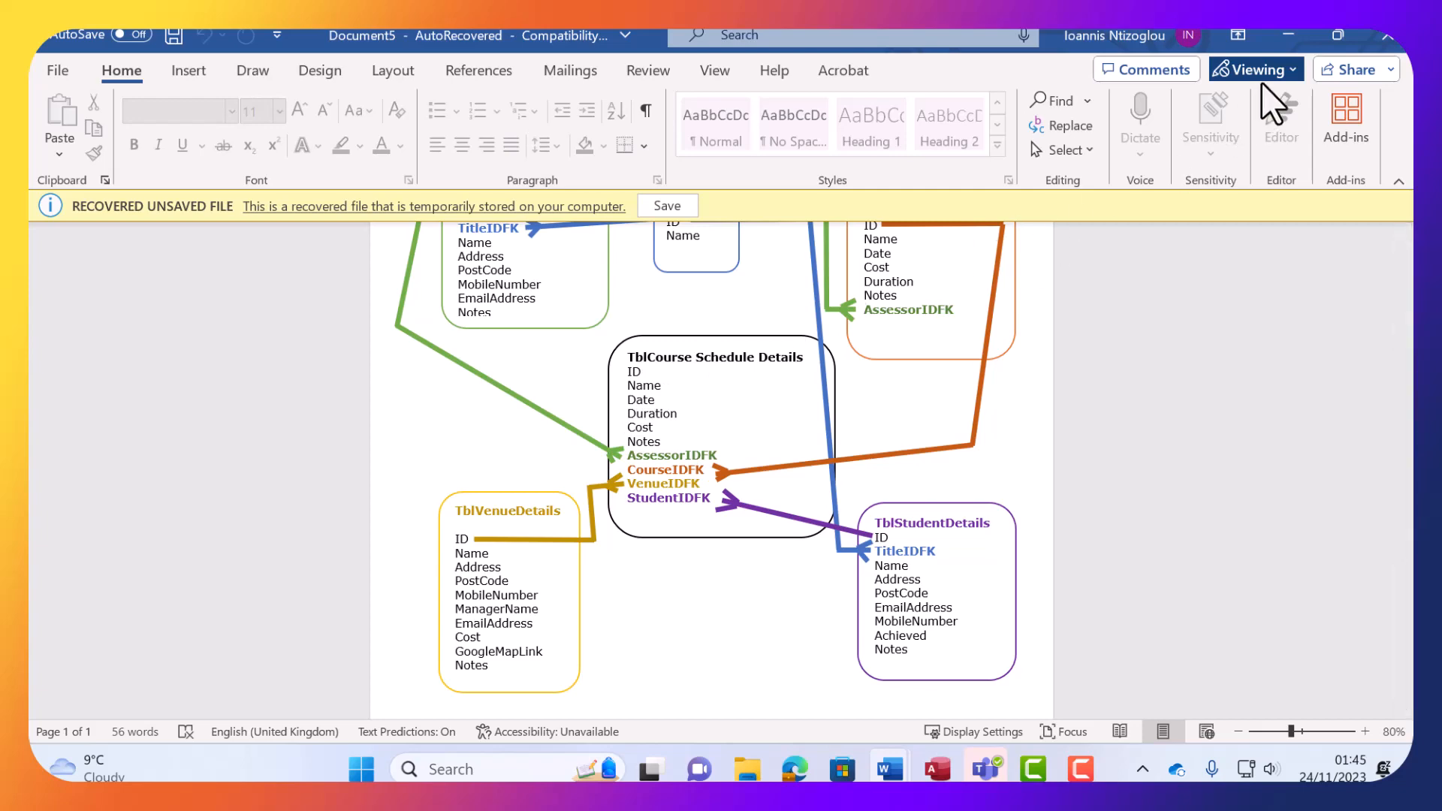
click(1288, 35)
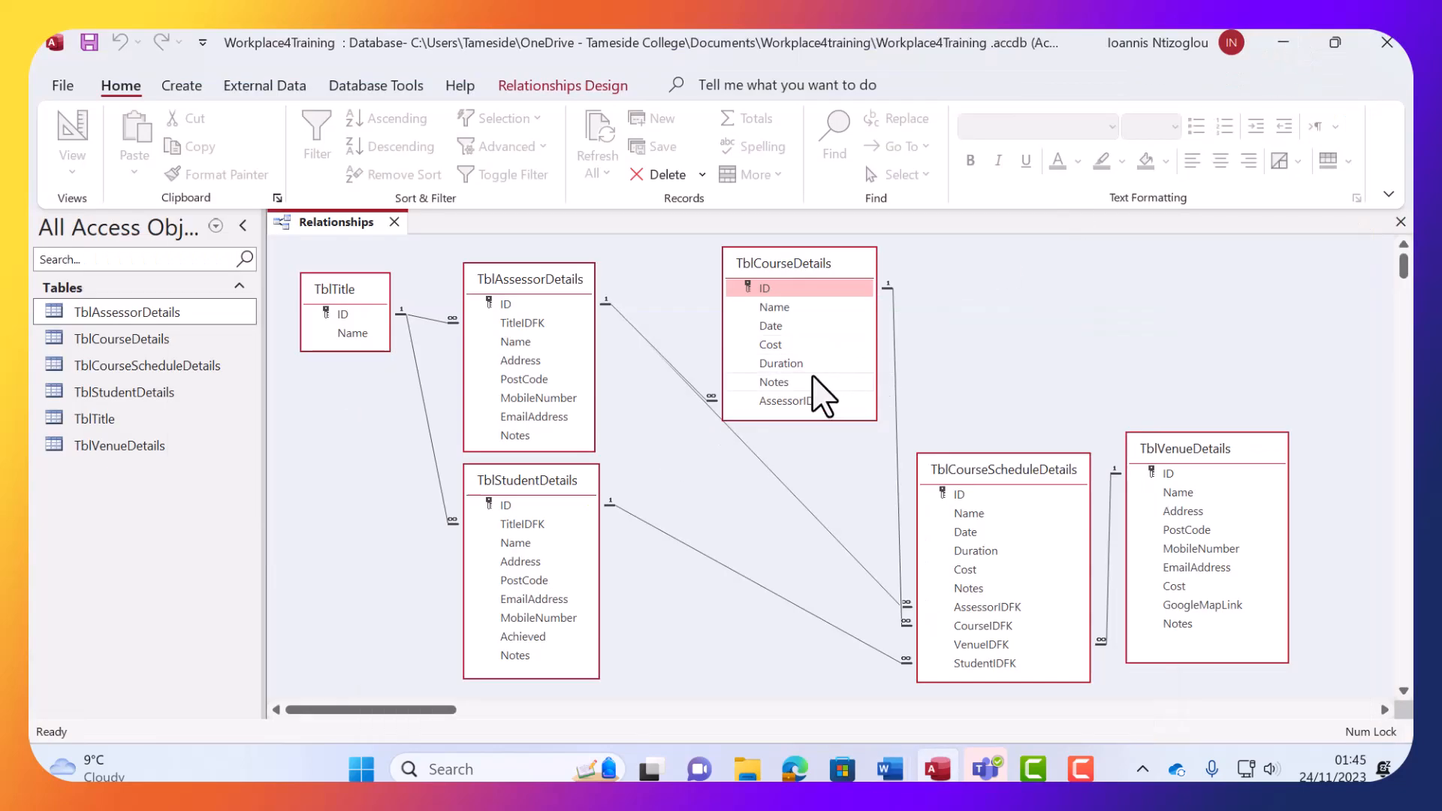
Shift the TblAssessorDetails box slightly closer to TblTitle, and close the Relationships diagram with its layout changes saved.
drag(537, 282, 511, 283)
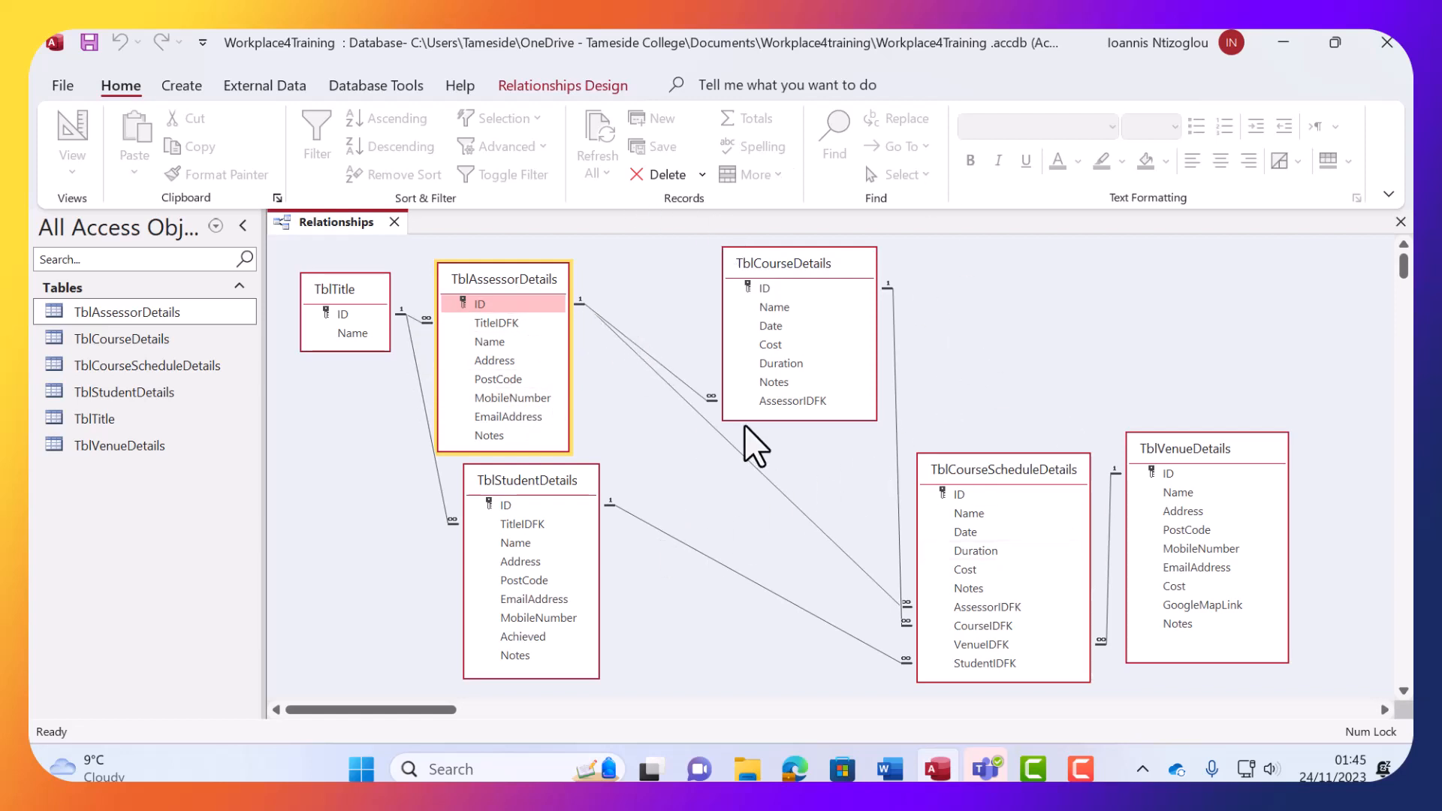
click(394, 222)
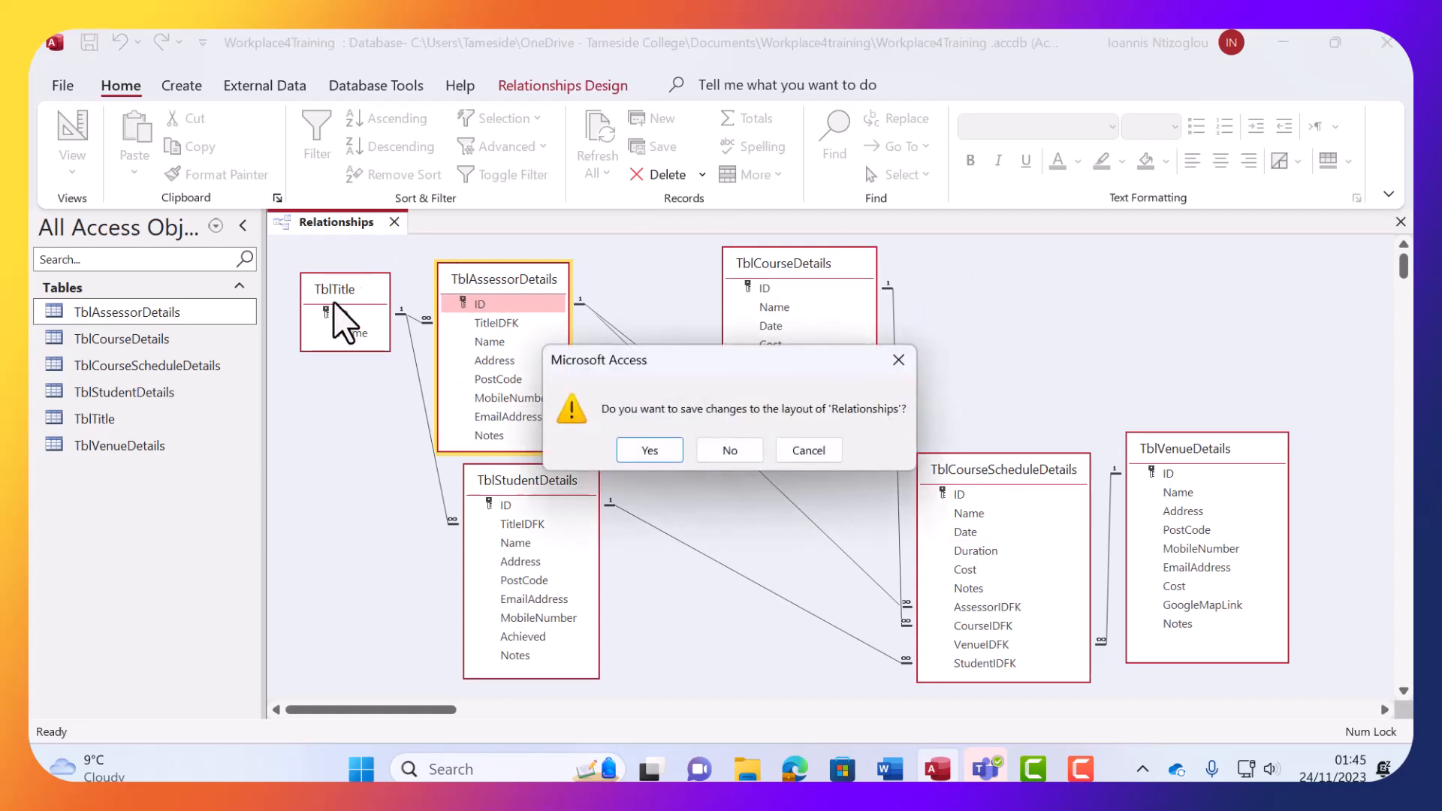
click(651, 451)
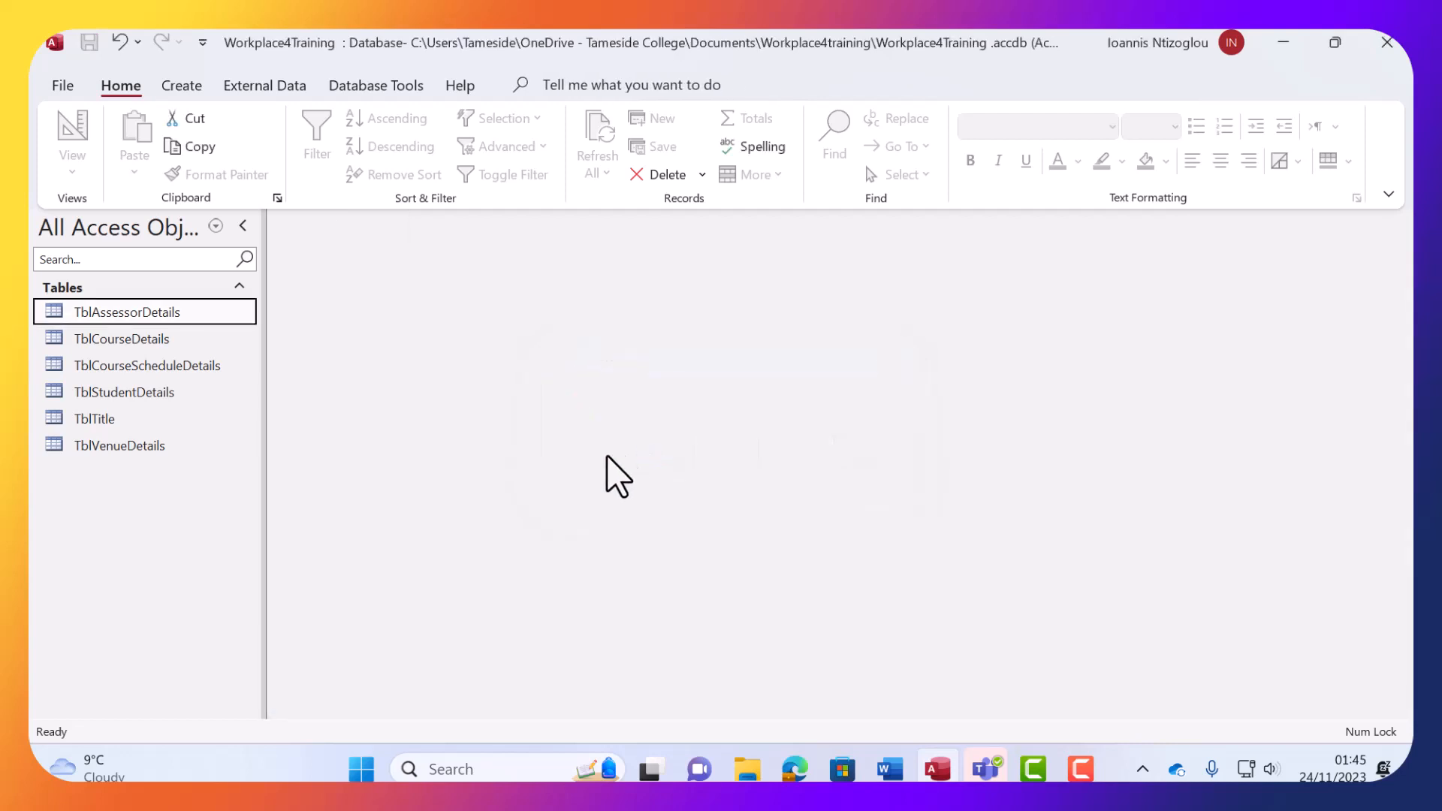
Open the TblAssessorDetails, TblCourseDetails and TblCourseScheduleDetails tables in Datasheet View.
double_click(129, 311)
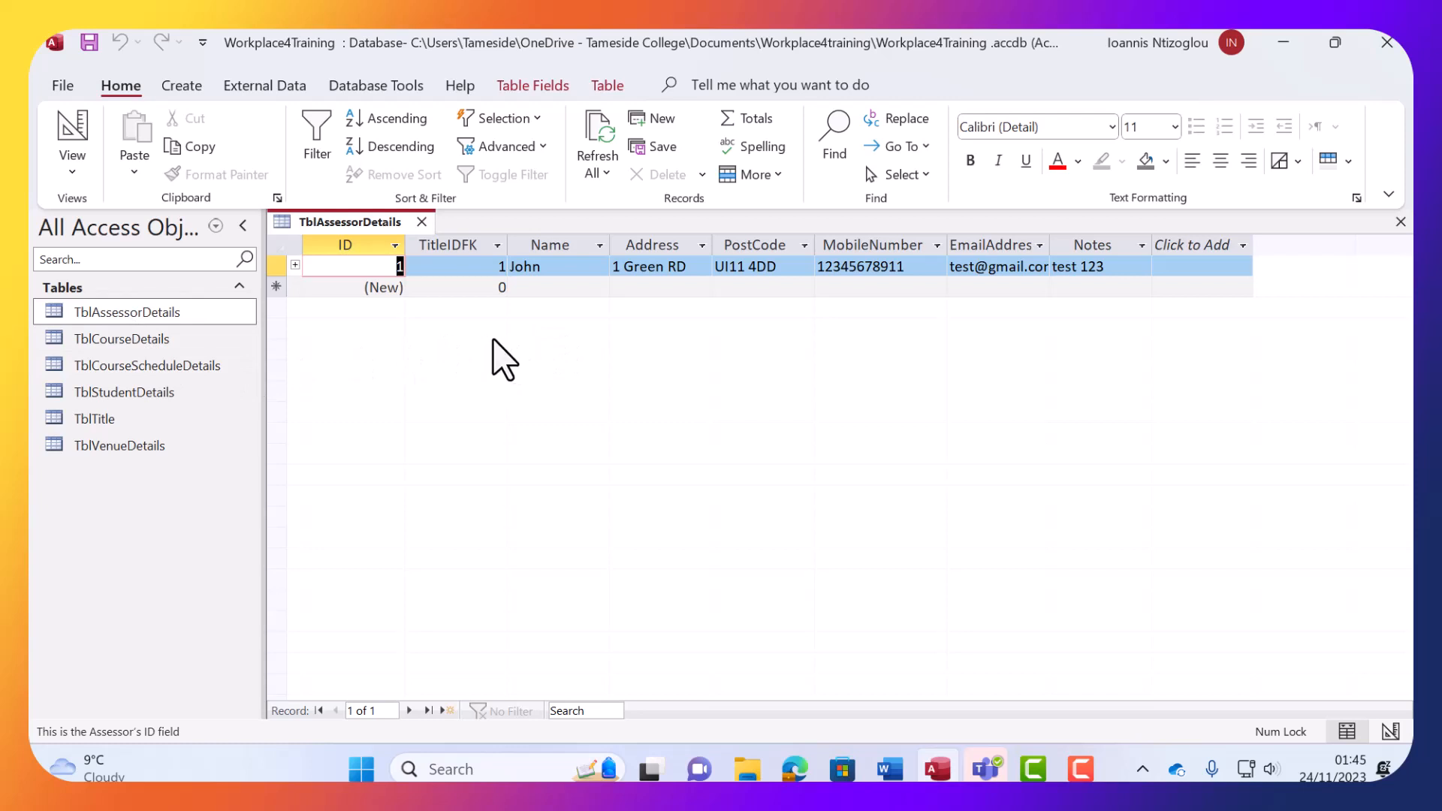
double_click(179, 347)
double_click(184, 367)
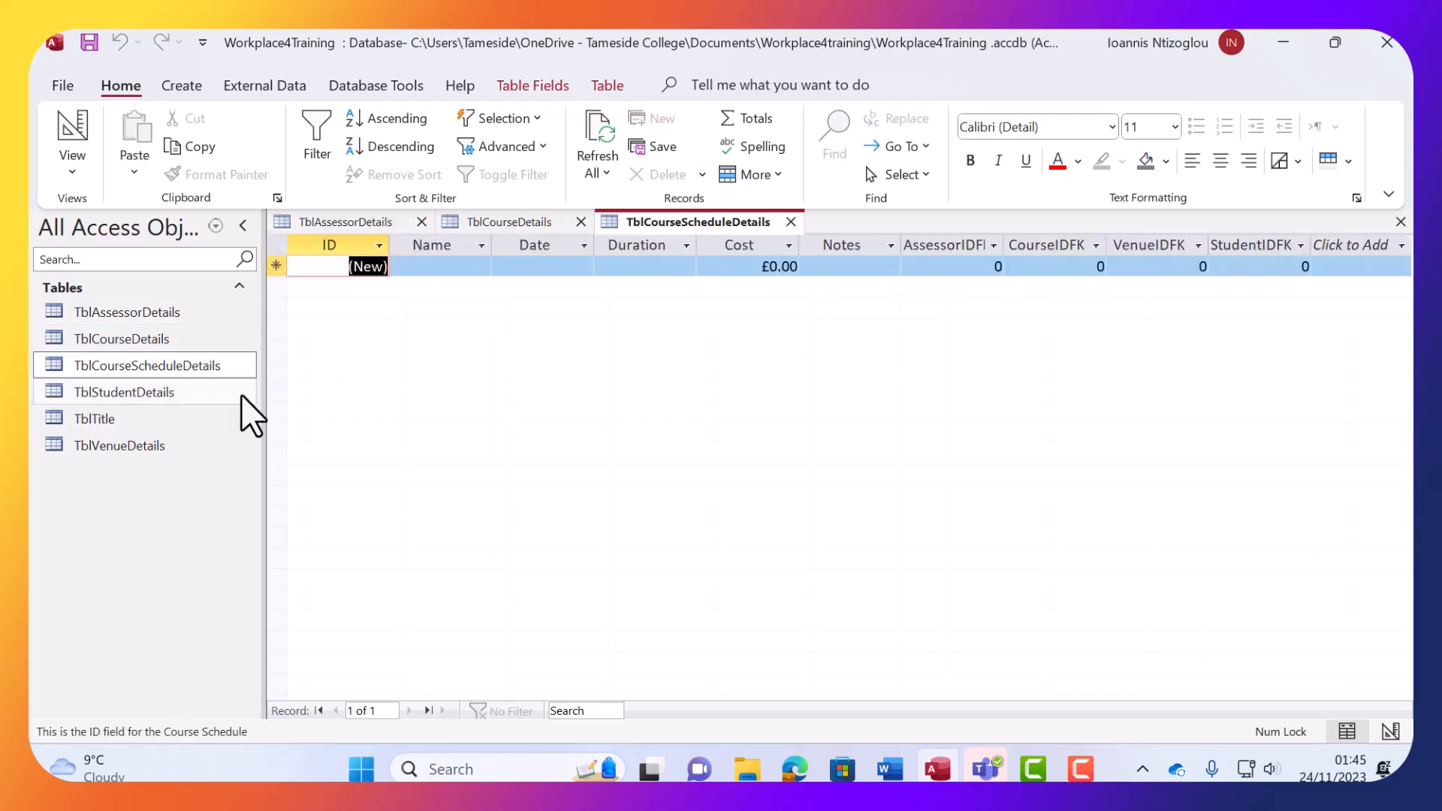